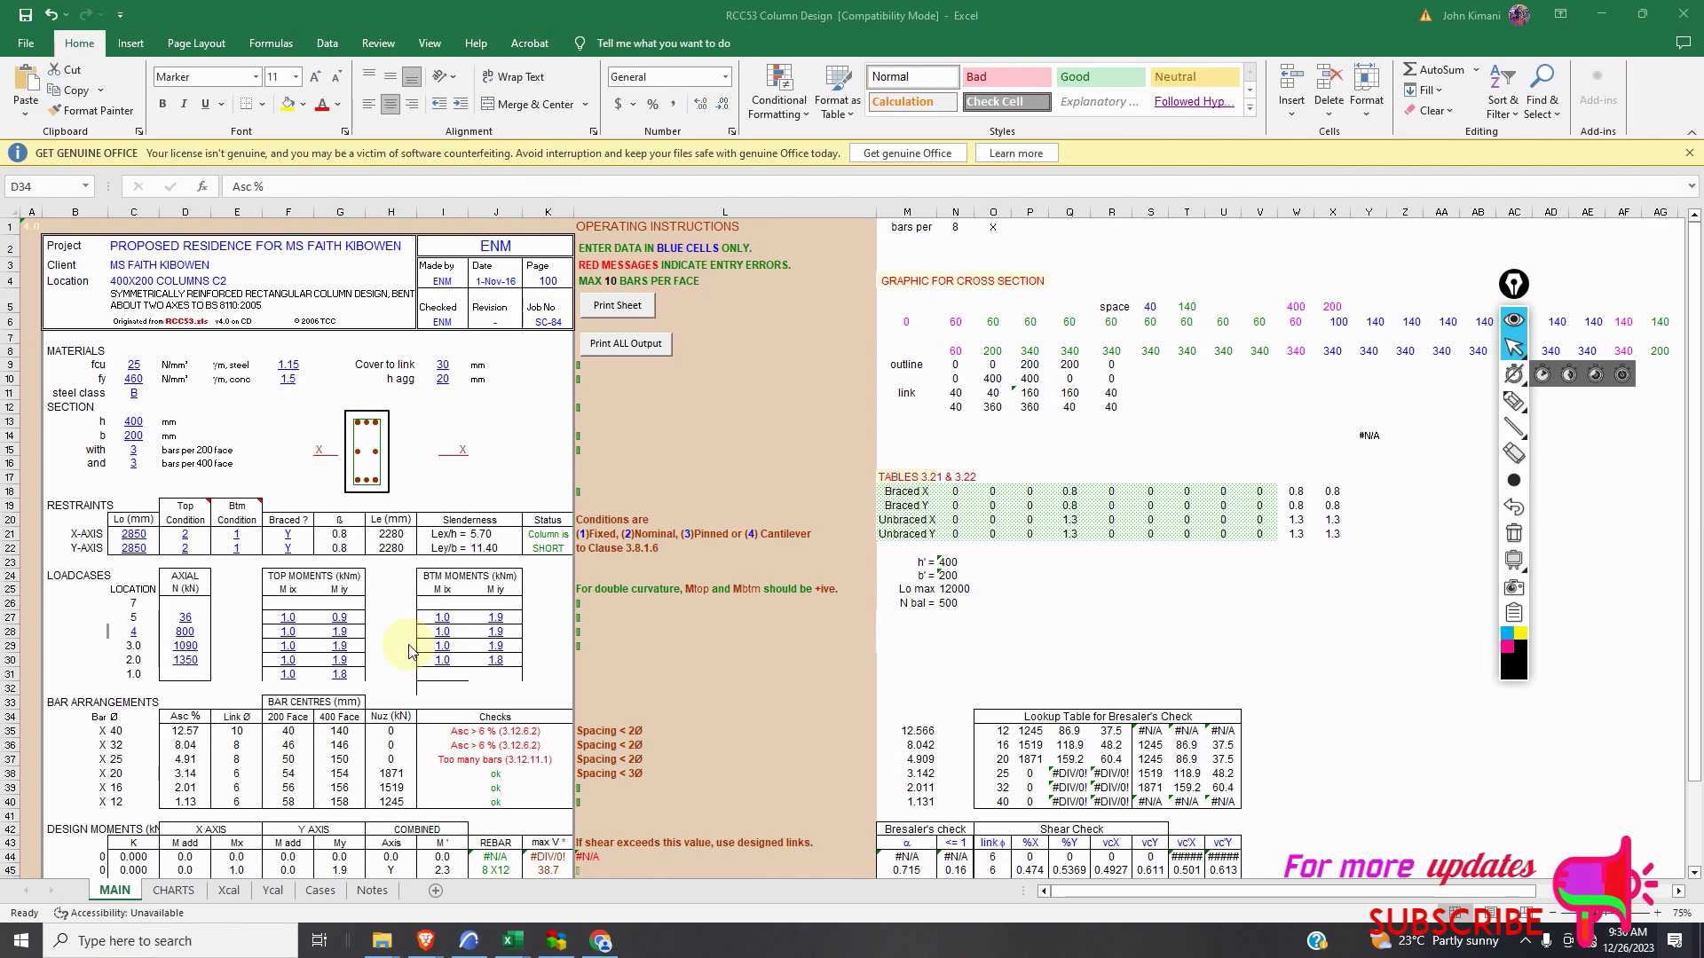
Switch to File Explorer and look over the files in the Design Spreadsheets folder.
{"action": "mouse_move", "coordinate": [481, 948]}
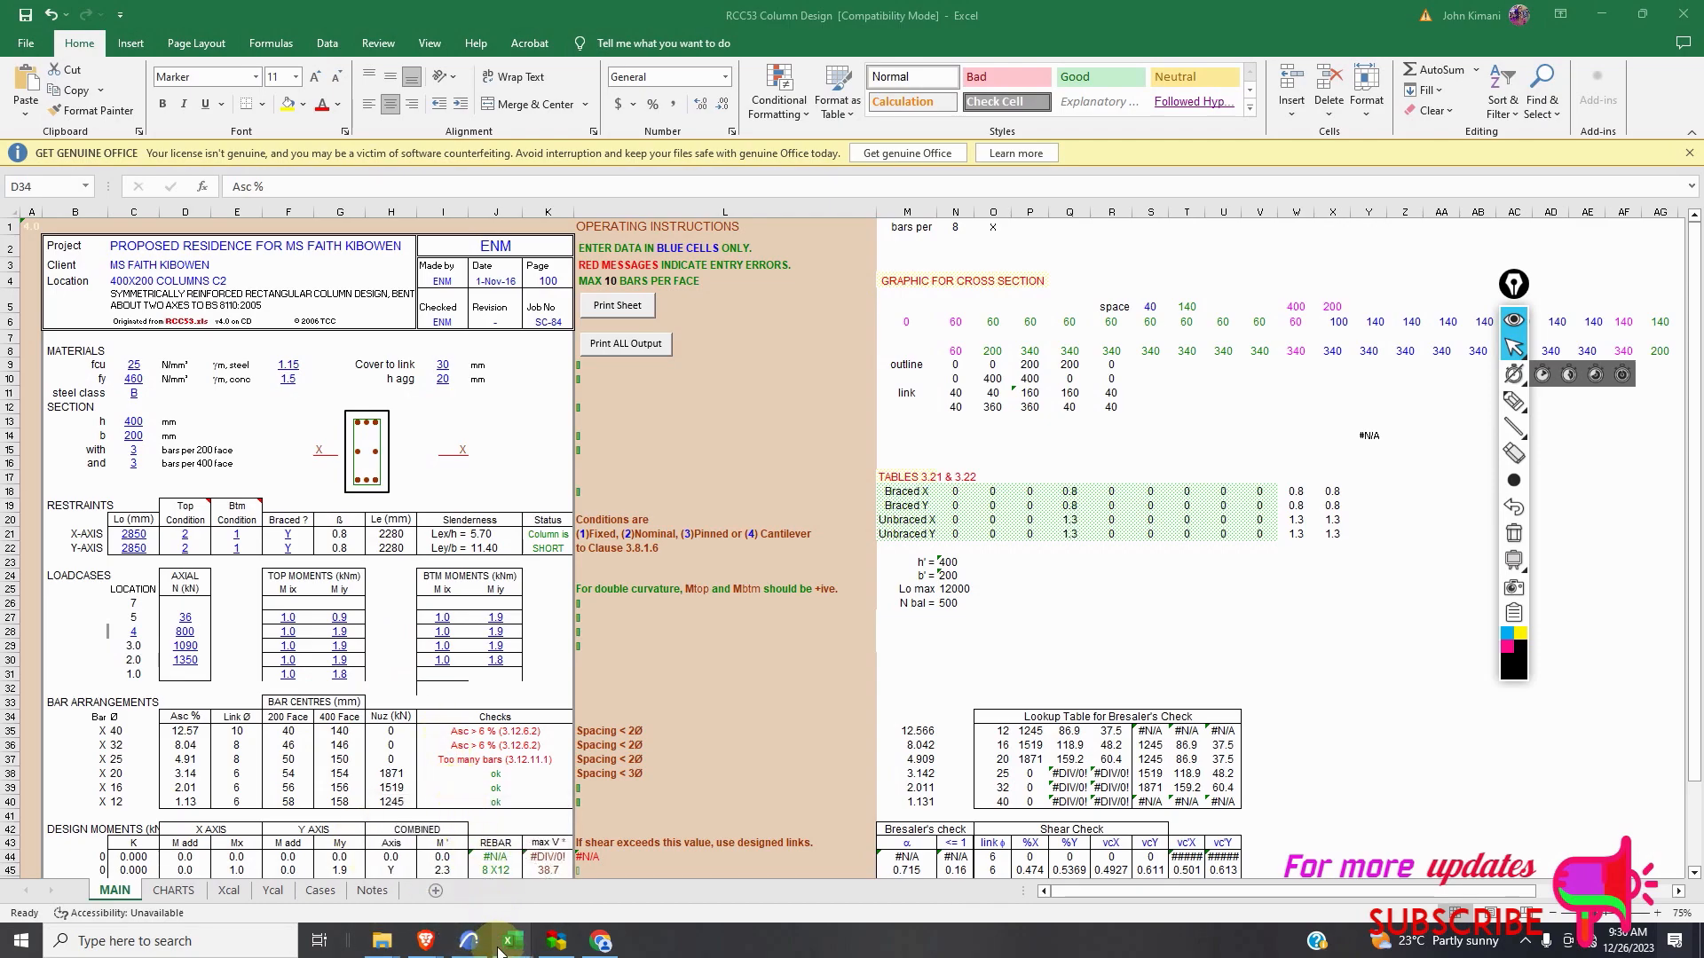
{"action": "mouse_move", "coordinate": [382, 943]}
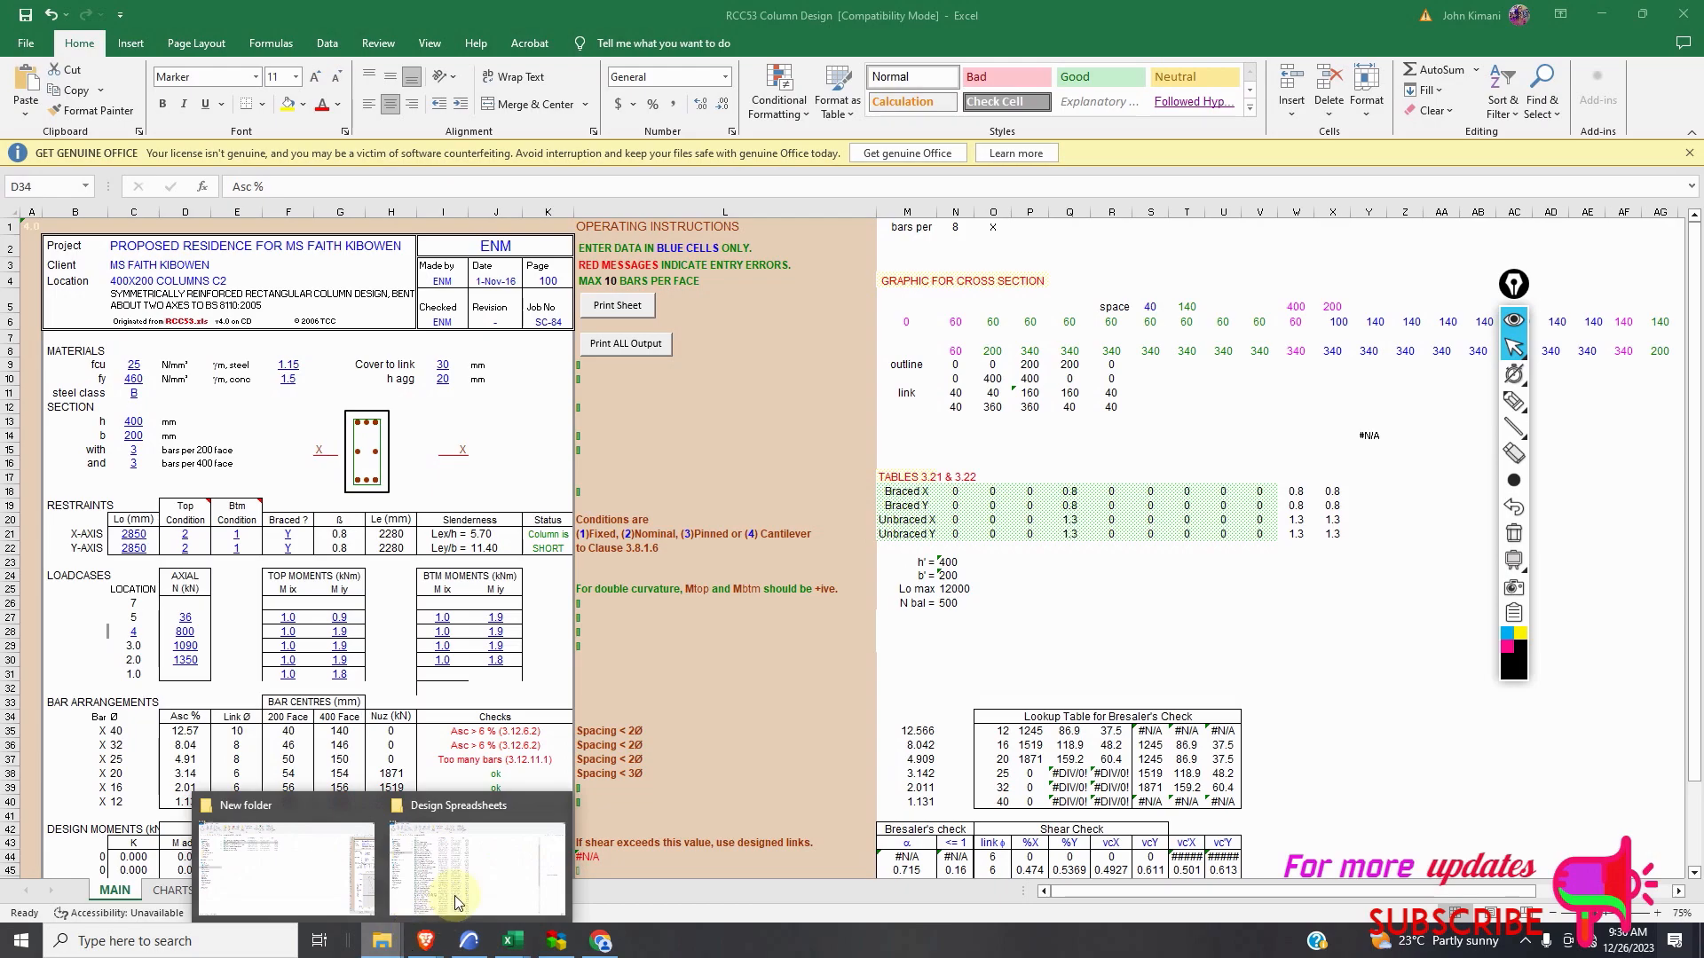
{"action": "left_click", "coordinate": [455, 902]}
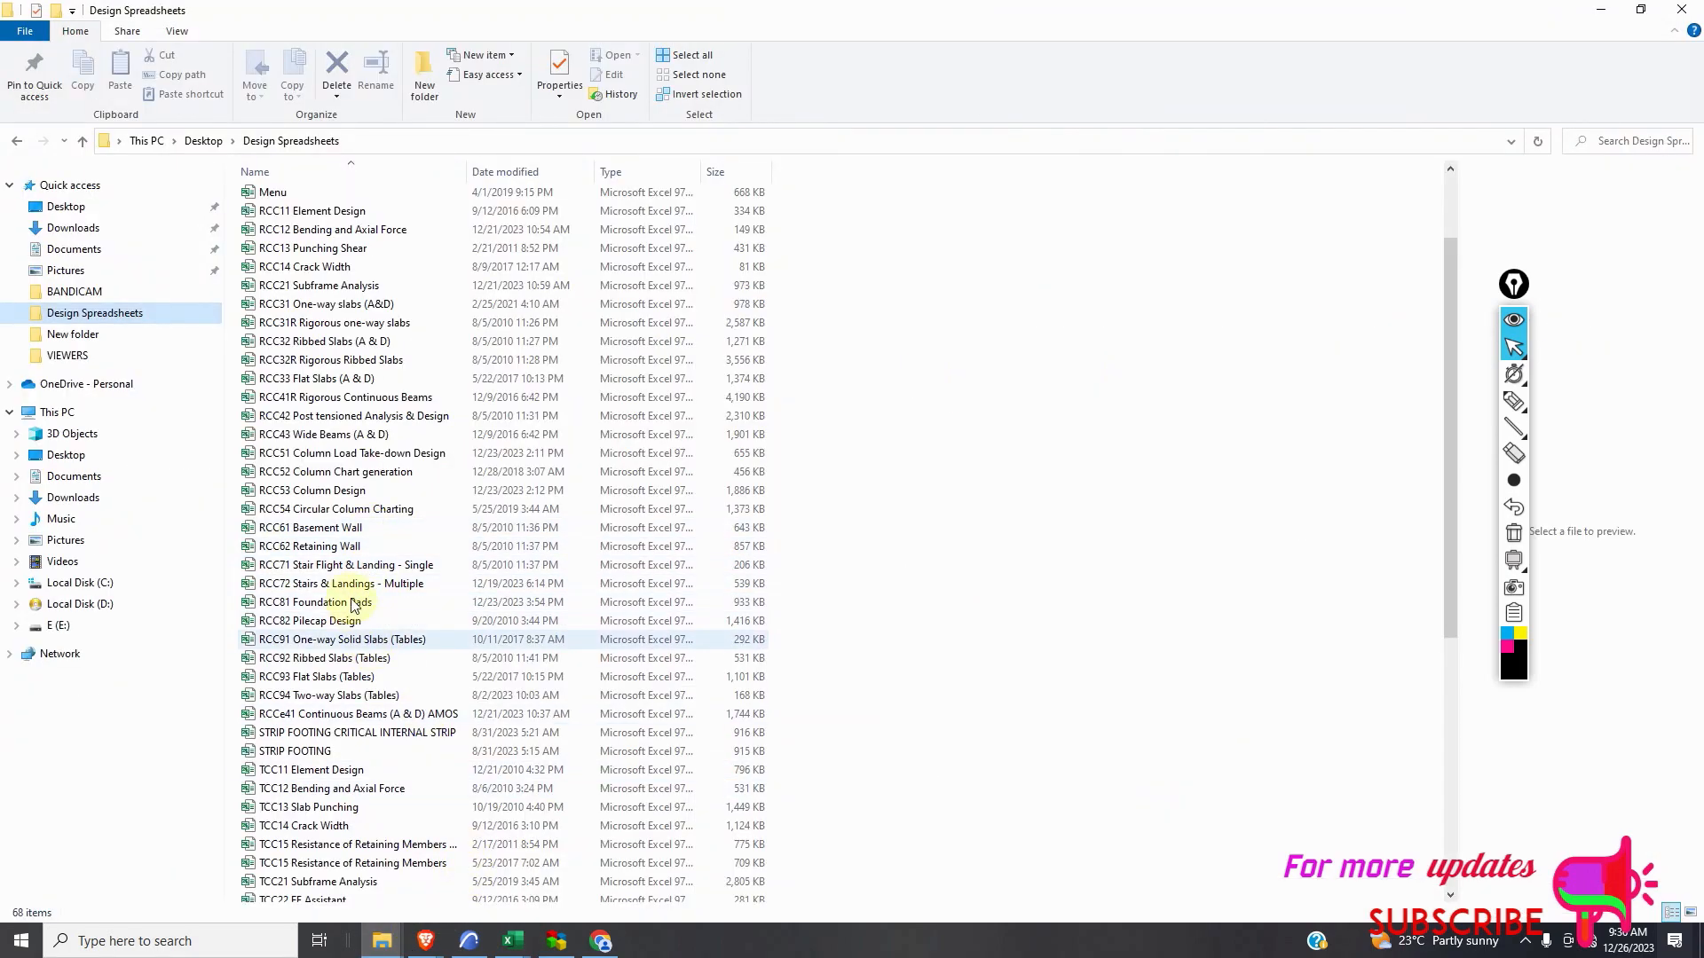
{"action": "scroll", "coordinate": [337, 461], "scroll_direction": "up", "scroll_amount": 2}
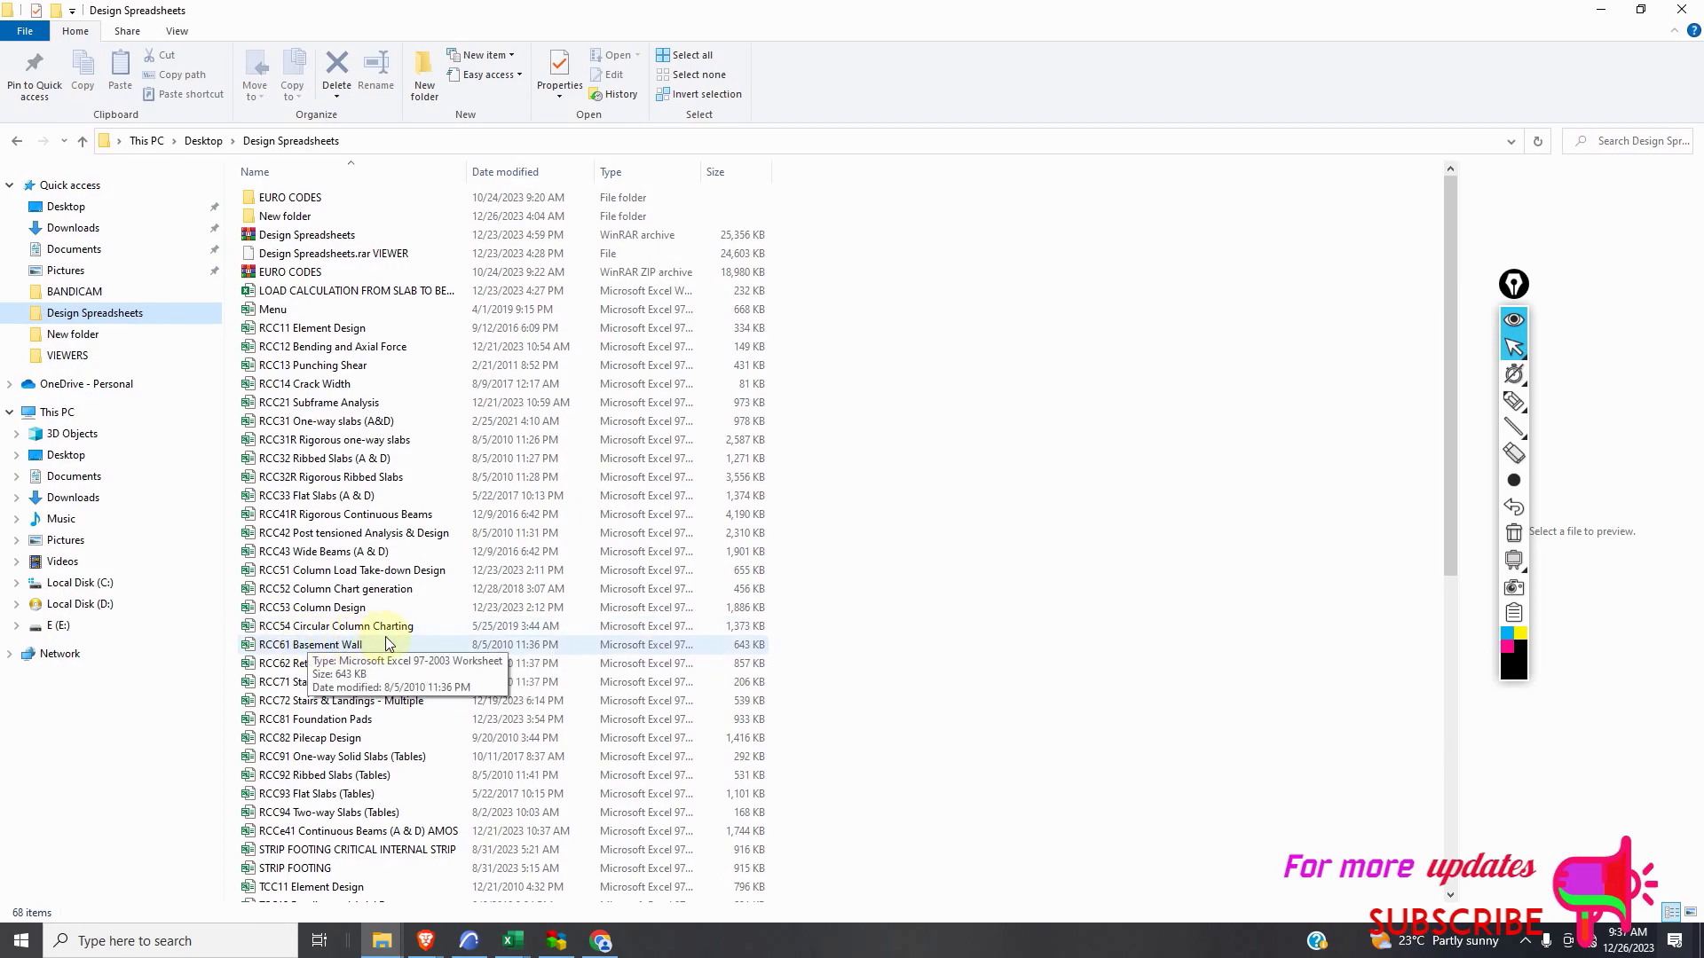
Open the Design Spreadsheets archive, dismiss the trial notice, look through the packed files and close the archive.
{"action": "left_click", "coordinate": [280, 237]}
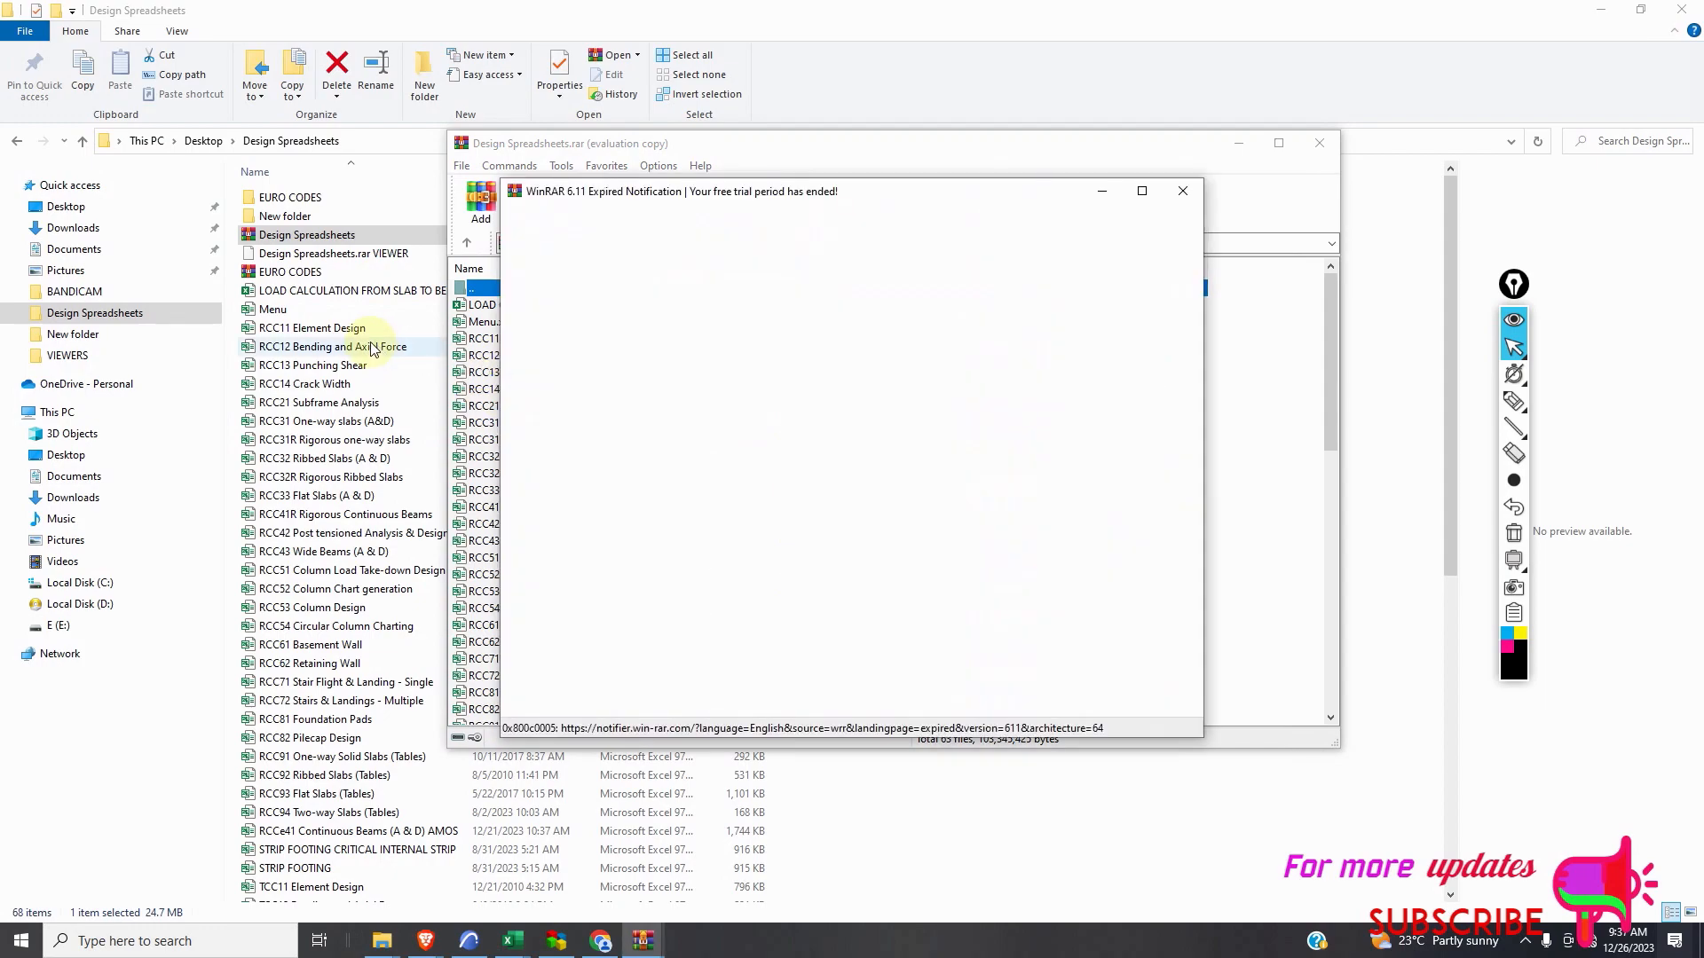
{"action": "left_click", "coordinate": [1183, 190]}
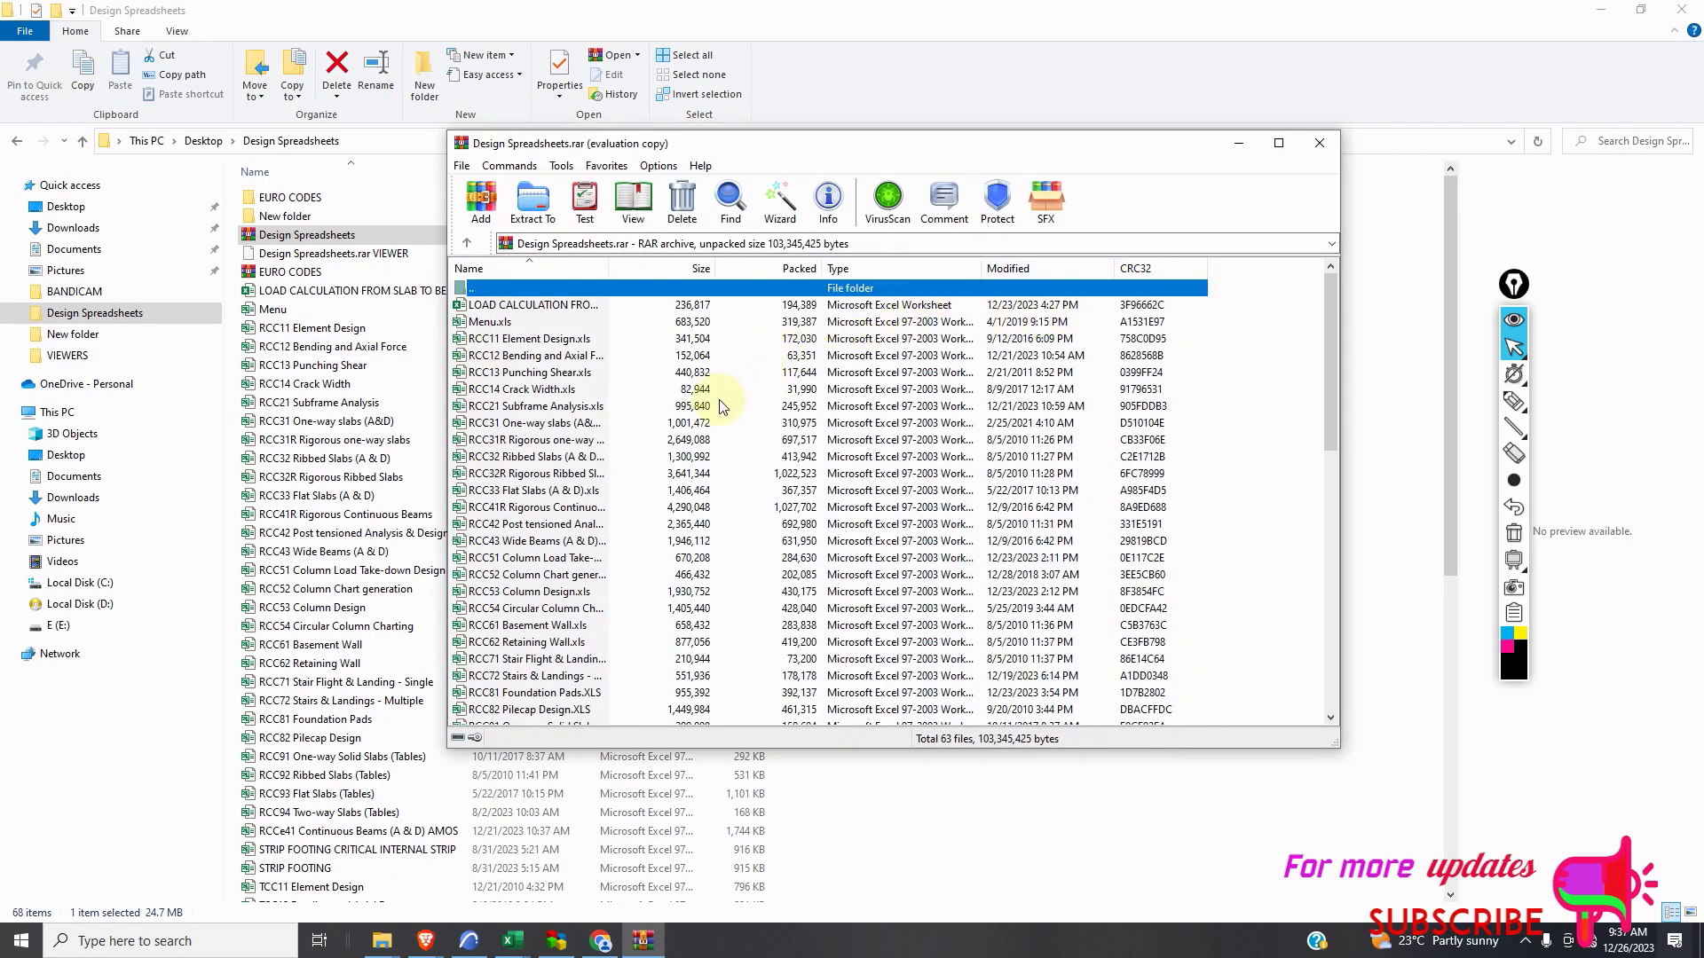
{"action": "scroll", "coordinate": [817, 532], "scroll_direction": "down", "scroll_amount": 5}
{"action": "scroll", "coordinate": [816, 539], "scroll_direction": "down", "scroll_amount": 8}
{"action": "scroll", "coordinate": [612, 429], "scroll_direction": "up", "scroll_amount": 8}
{"action": "scroll", "coordinate": [624, 414], "scroll_direction": "up", "scroll_amount": 5}
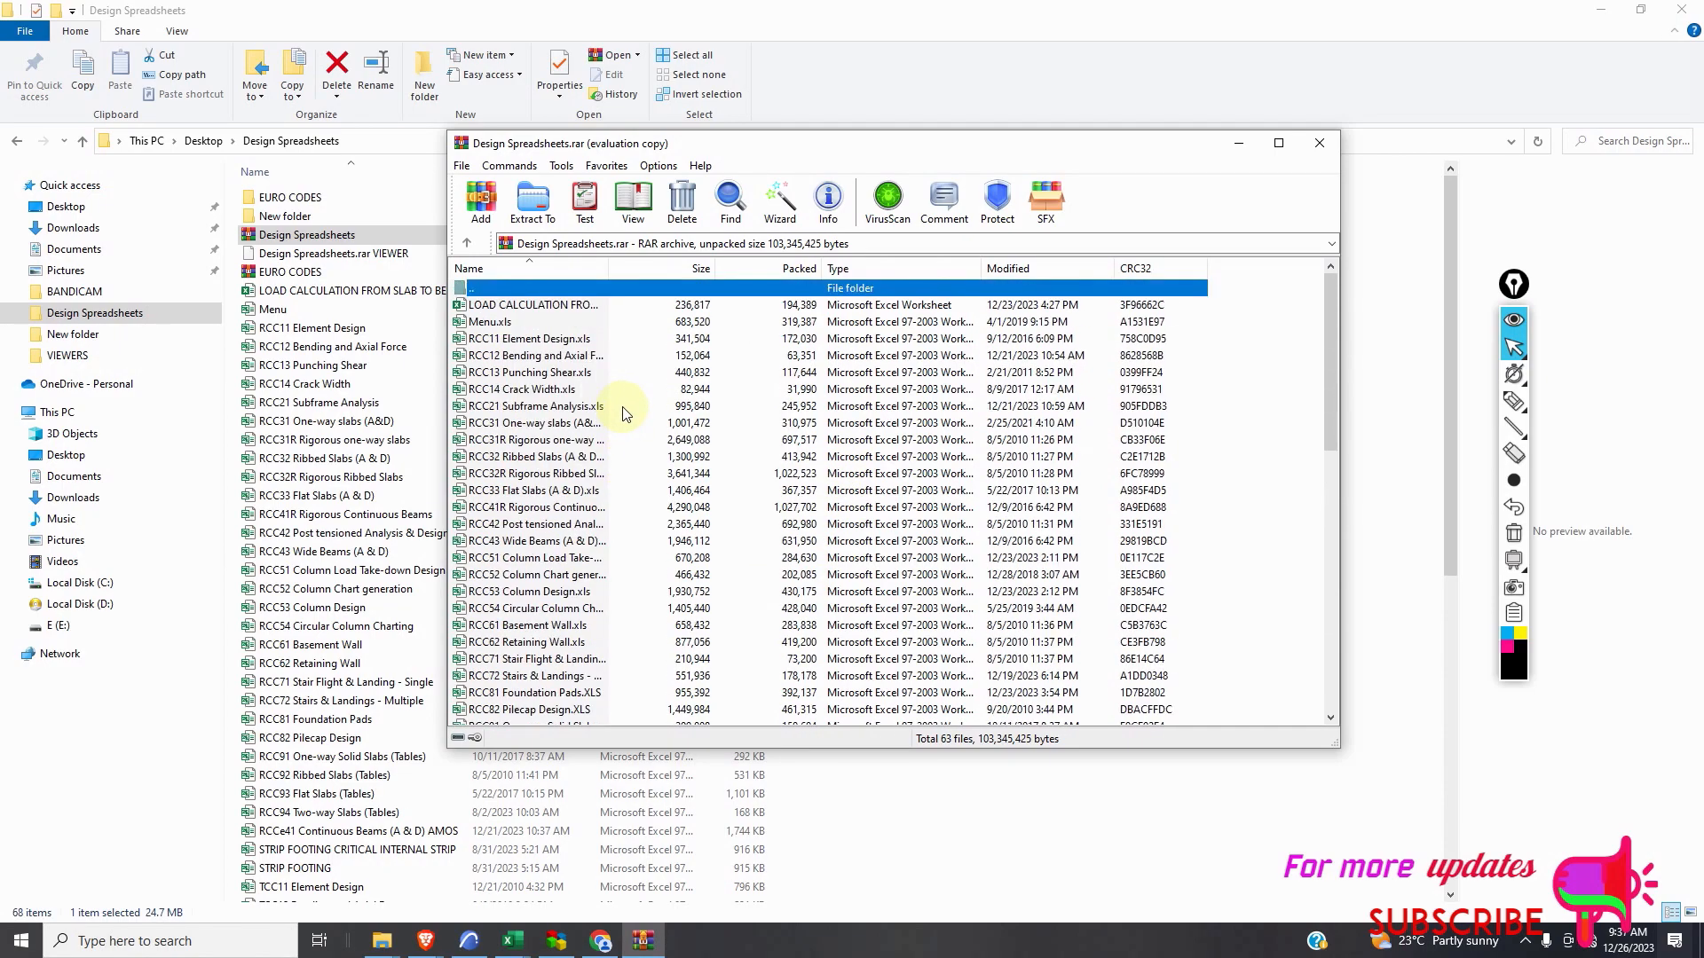
{"action": "scroll", "coordinate": [653, 532], "scroll_direction": "down", "scroll_amount": 5}
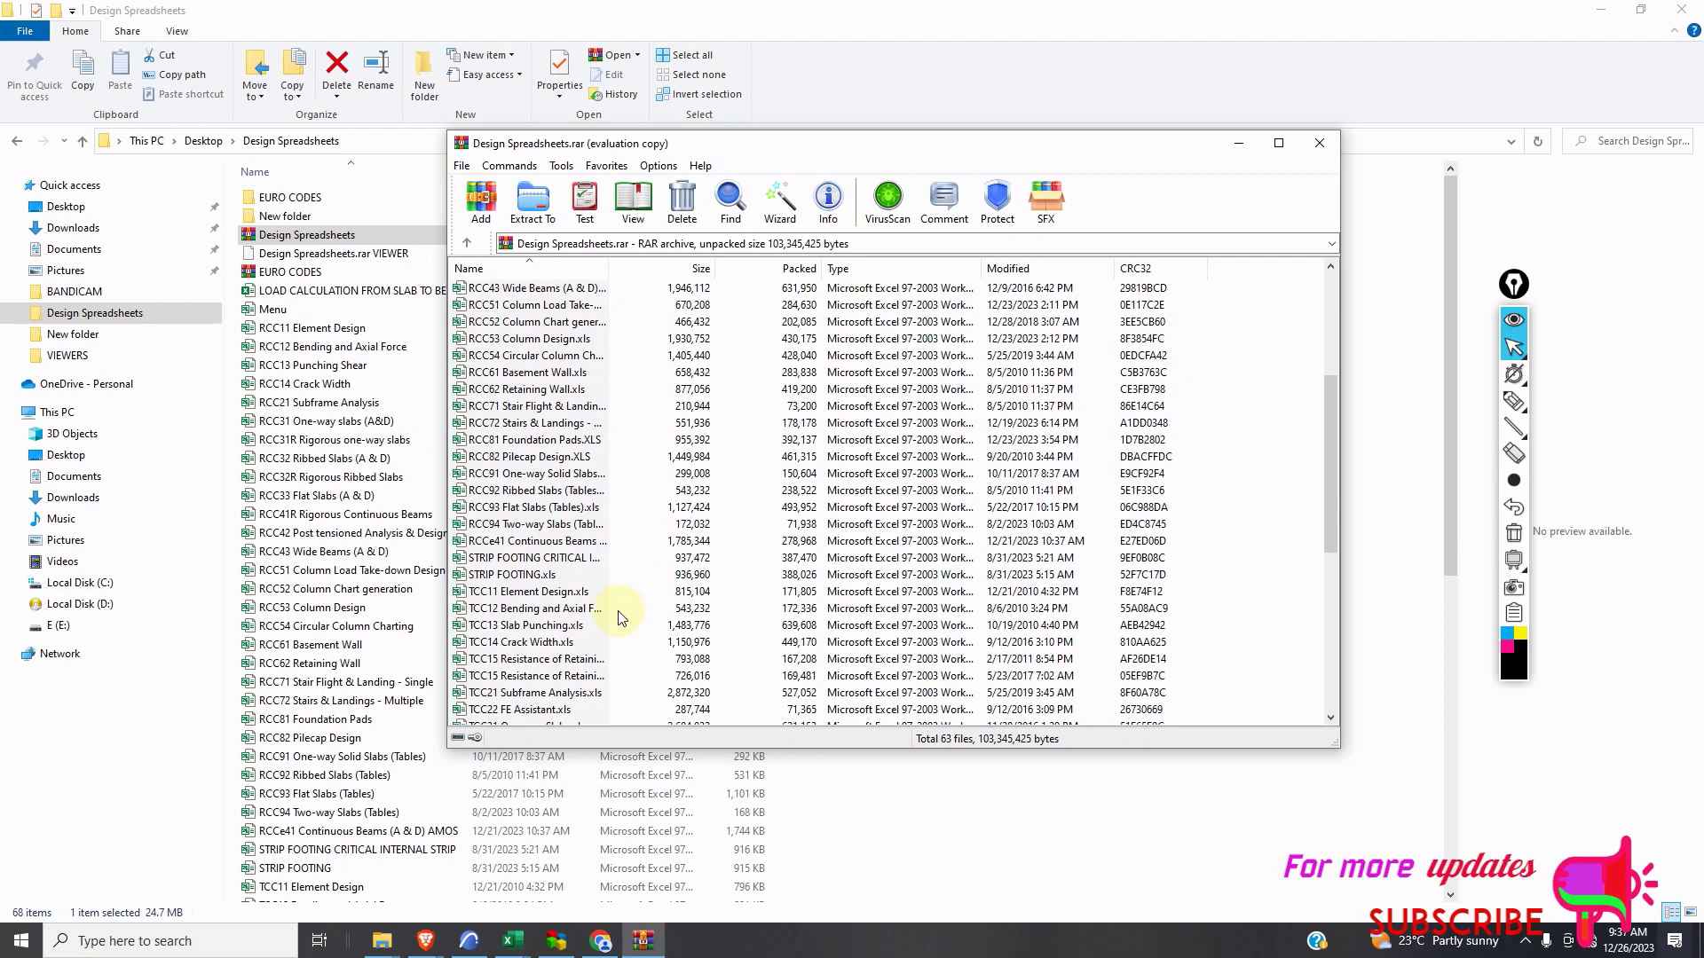
{"action": "scroll", "coordinate": [618, 617], "scroll_direction": "down", "scroll_amount": 1}
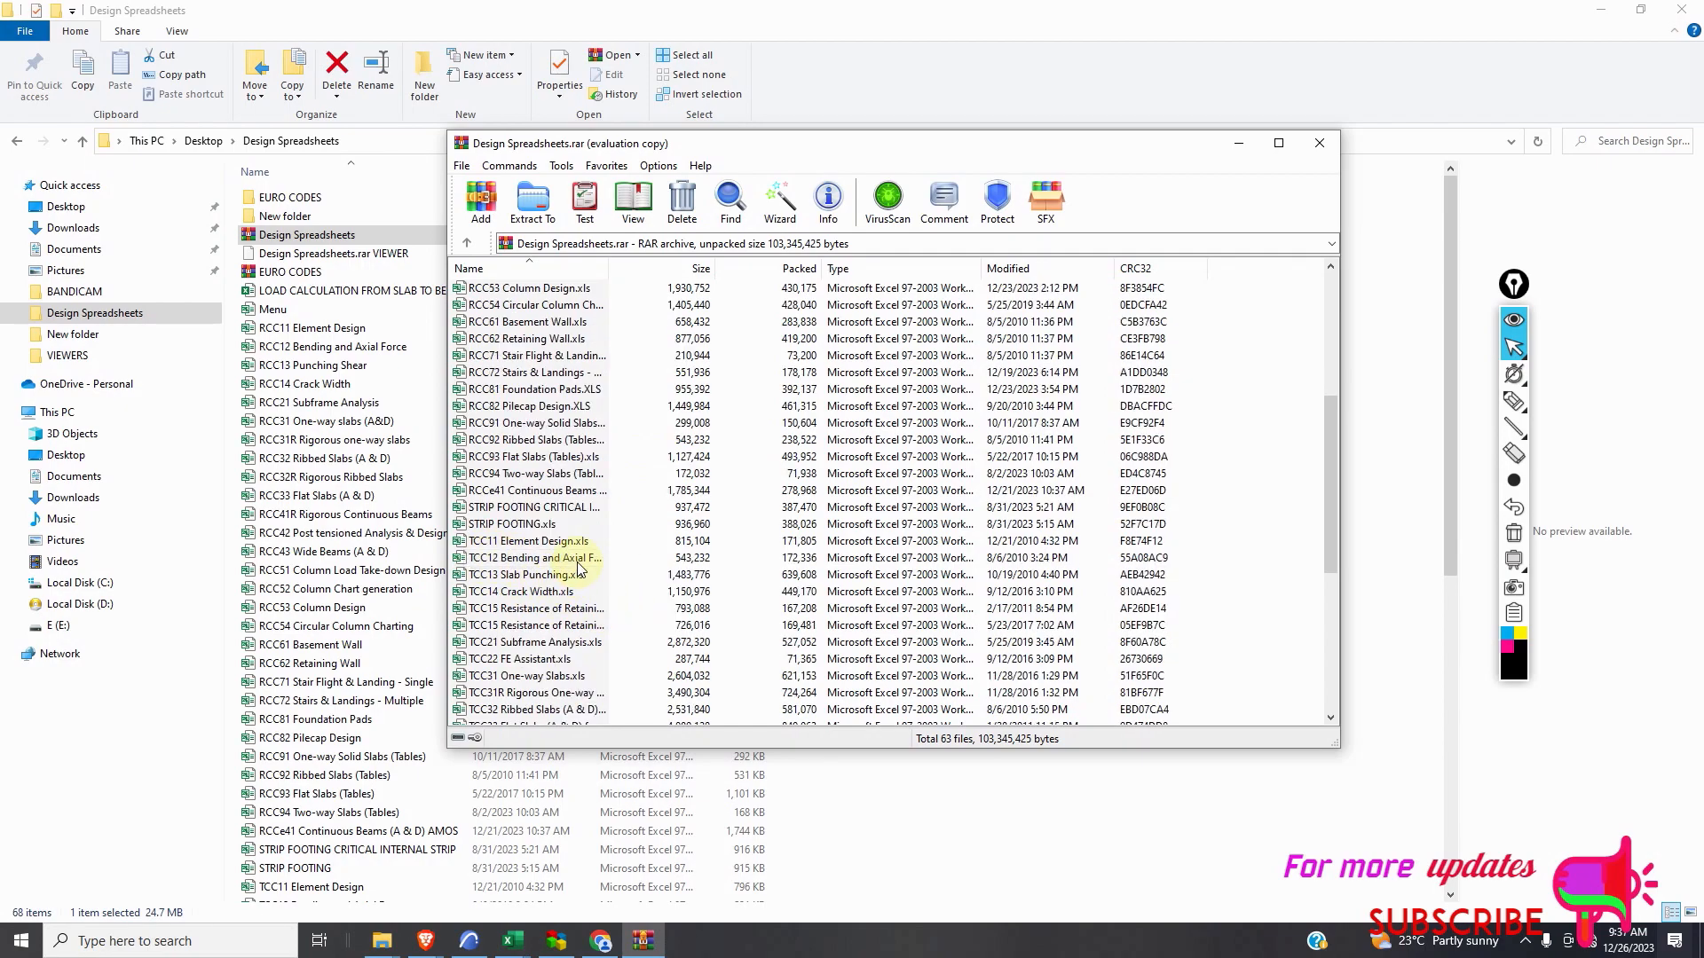
{"action": "scroll", "coordinate": [570, 438], "scroll_direction": "up", "scroll_amount": 6}
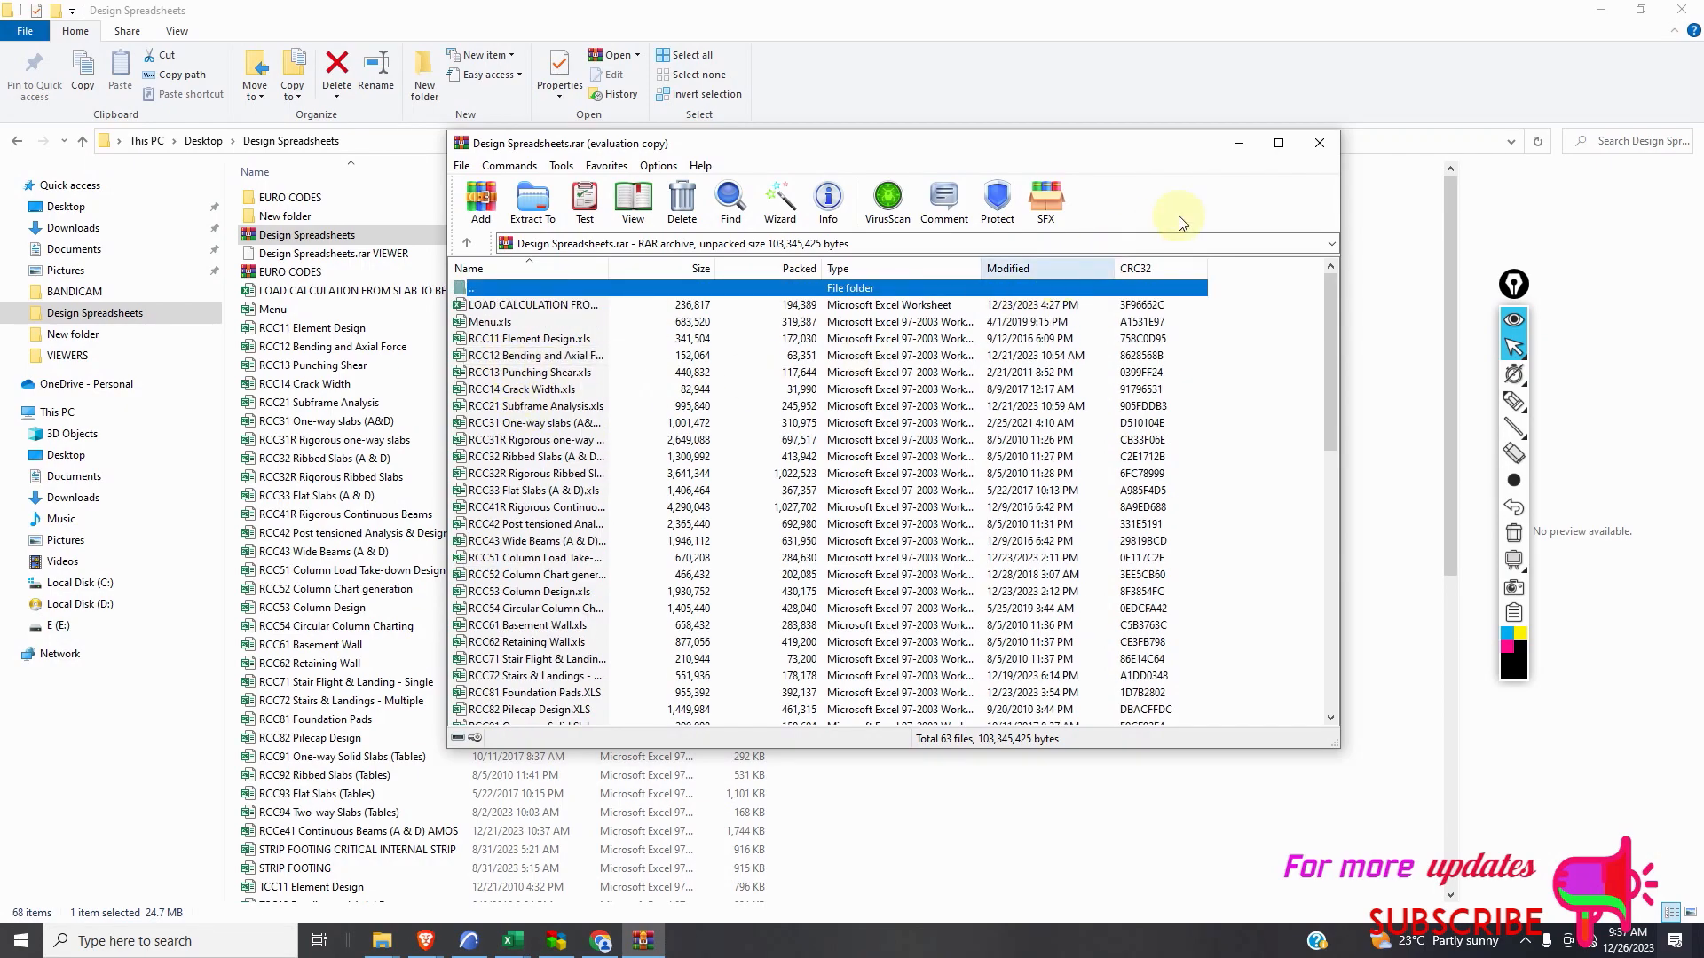
{"action": "left_click", "coordinate": [1319, 145]}
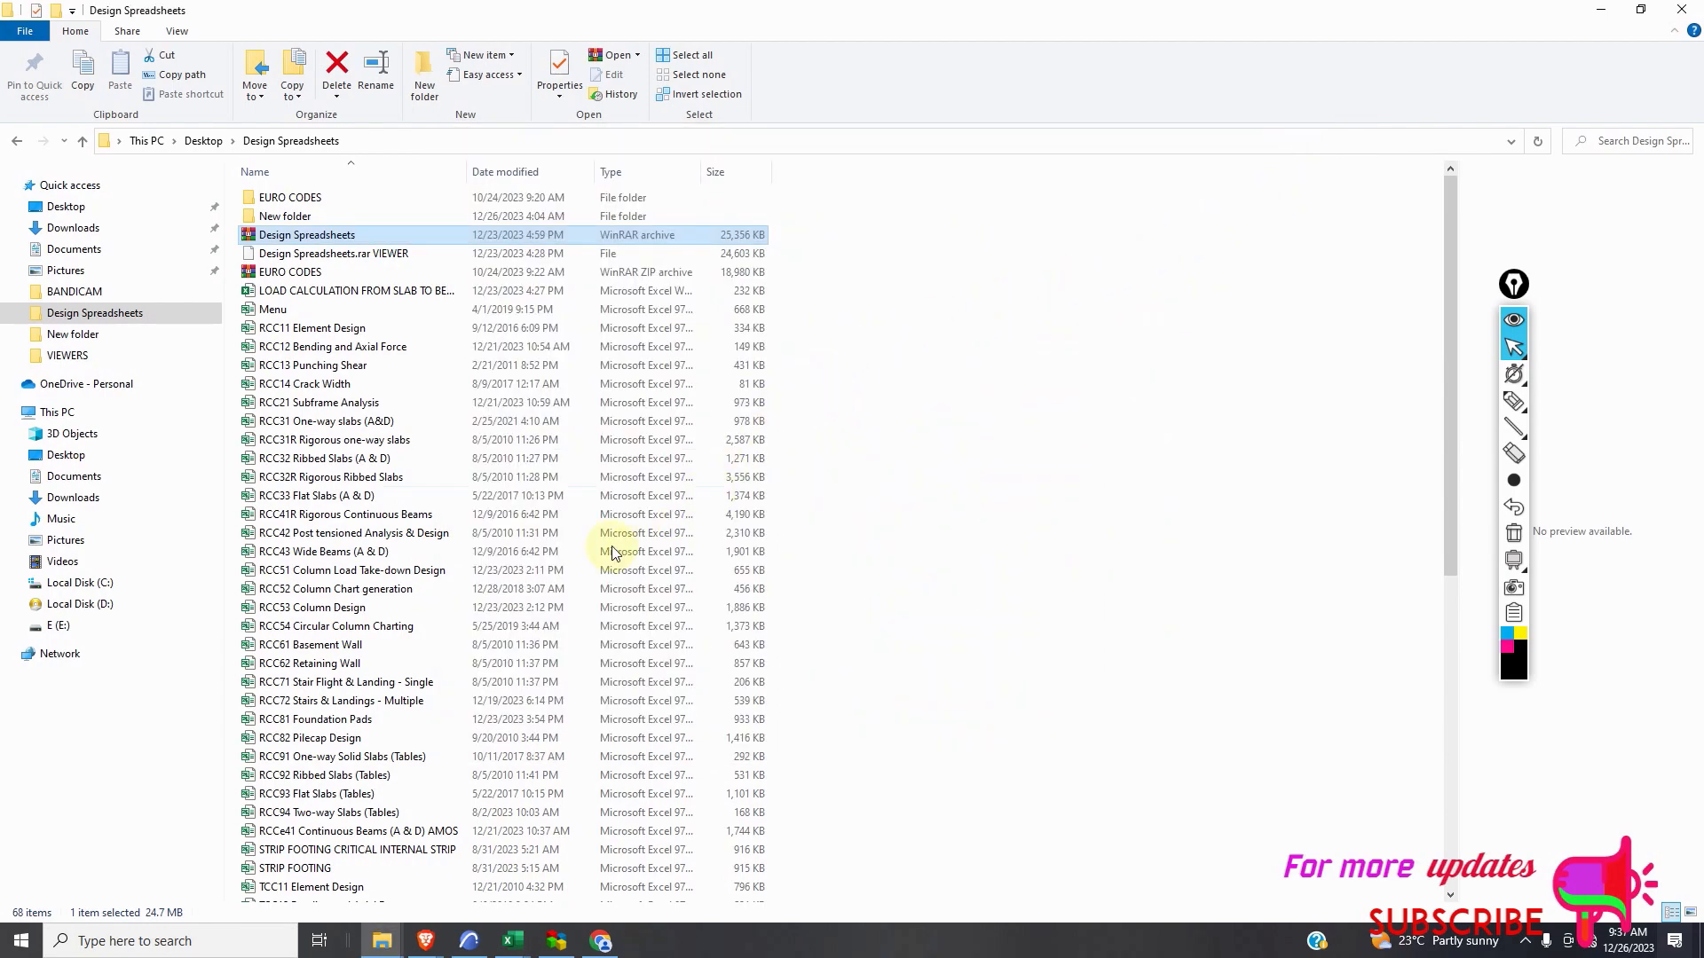
Open the New folder inside Design Spreadsheets to view the spreadsheets it contains.
{"action": "left_click", "coordinate": [297, 217]}
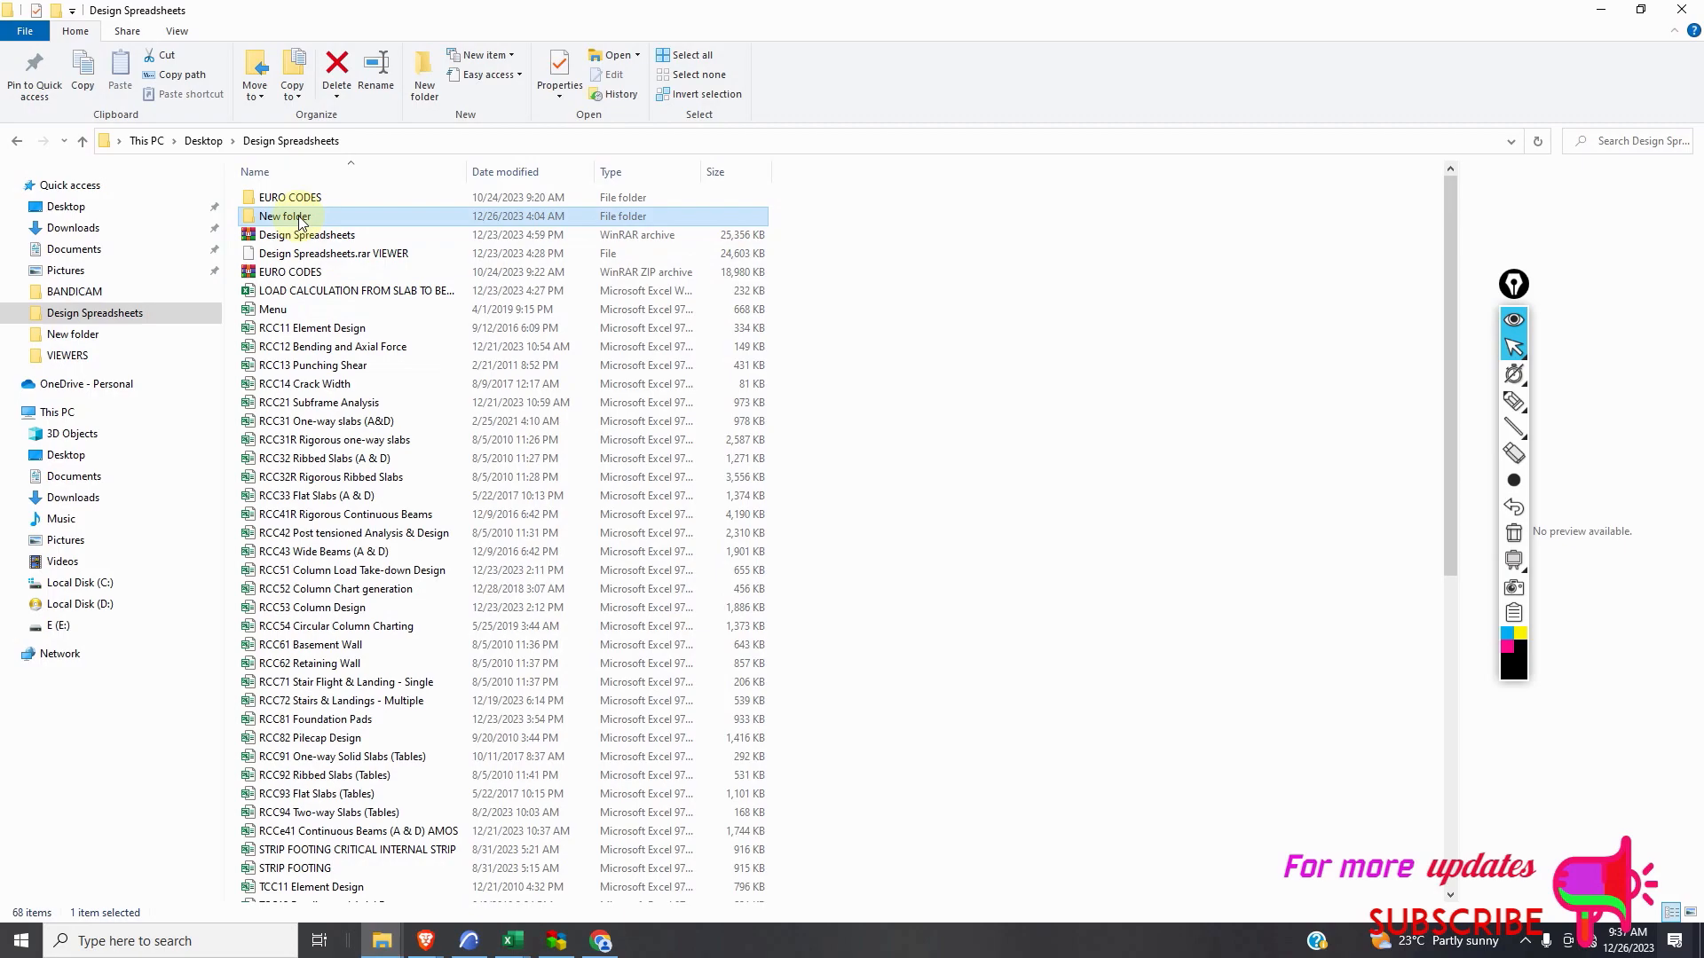
{"action": "double_click", "coordinate": [298, 217]}
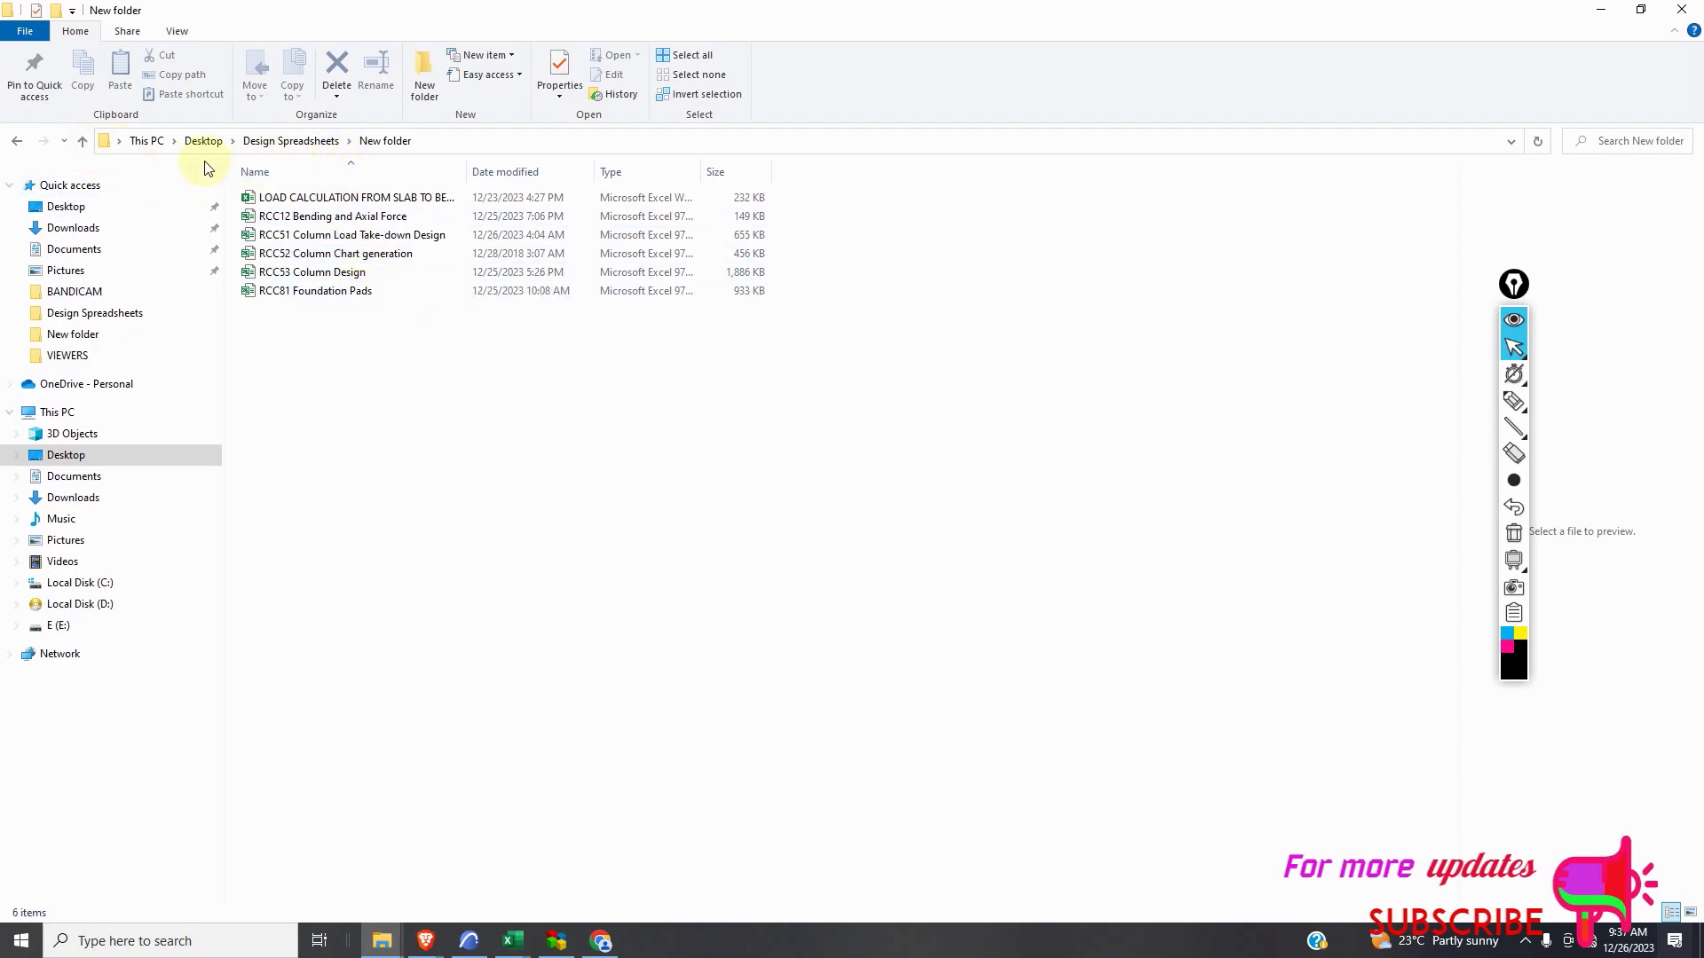
{"action": "left_click", "coordinate": [265, 144]}
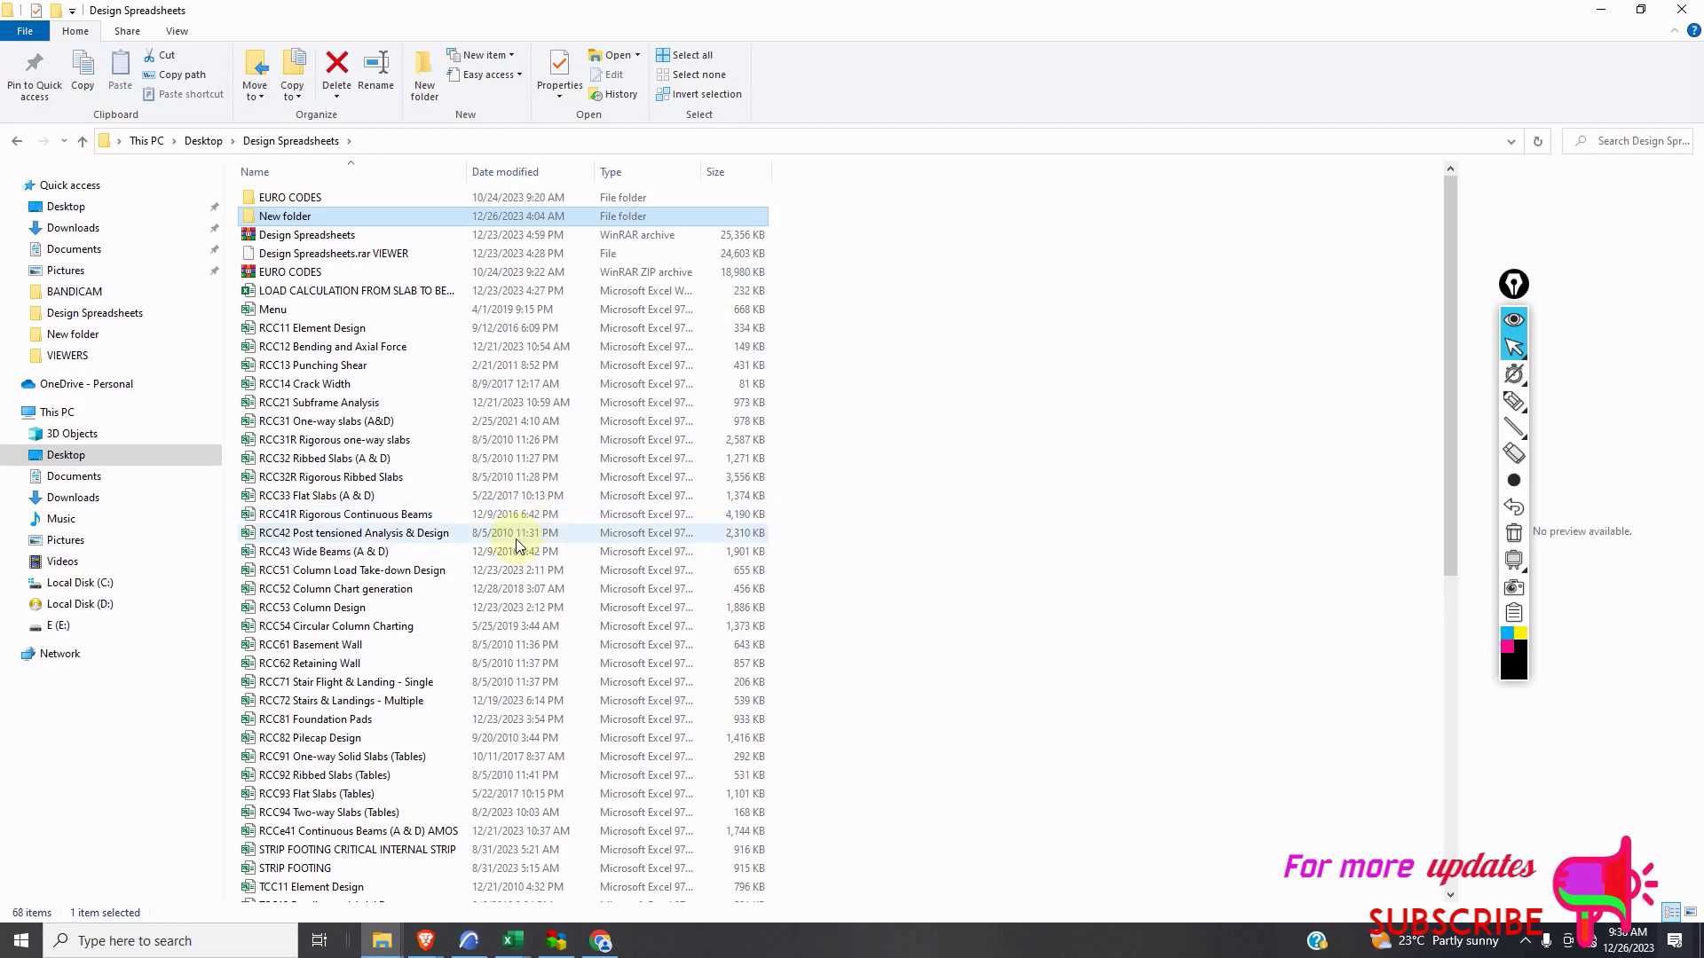
{"action": "double_click", "coordinate": [332, 222]}
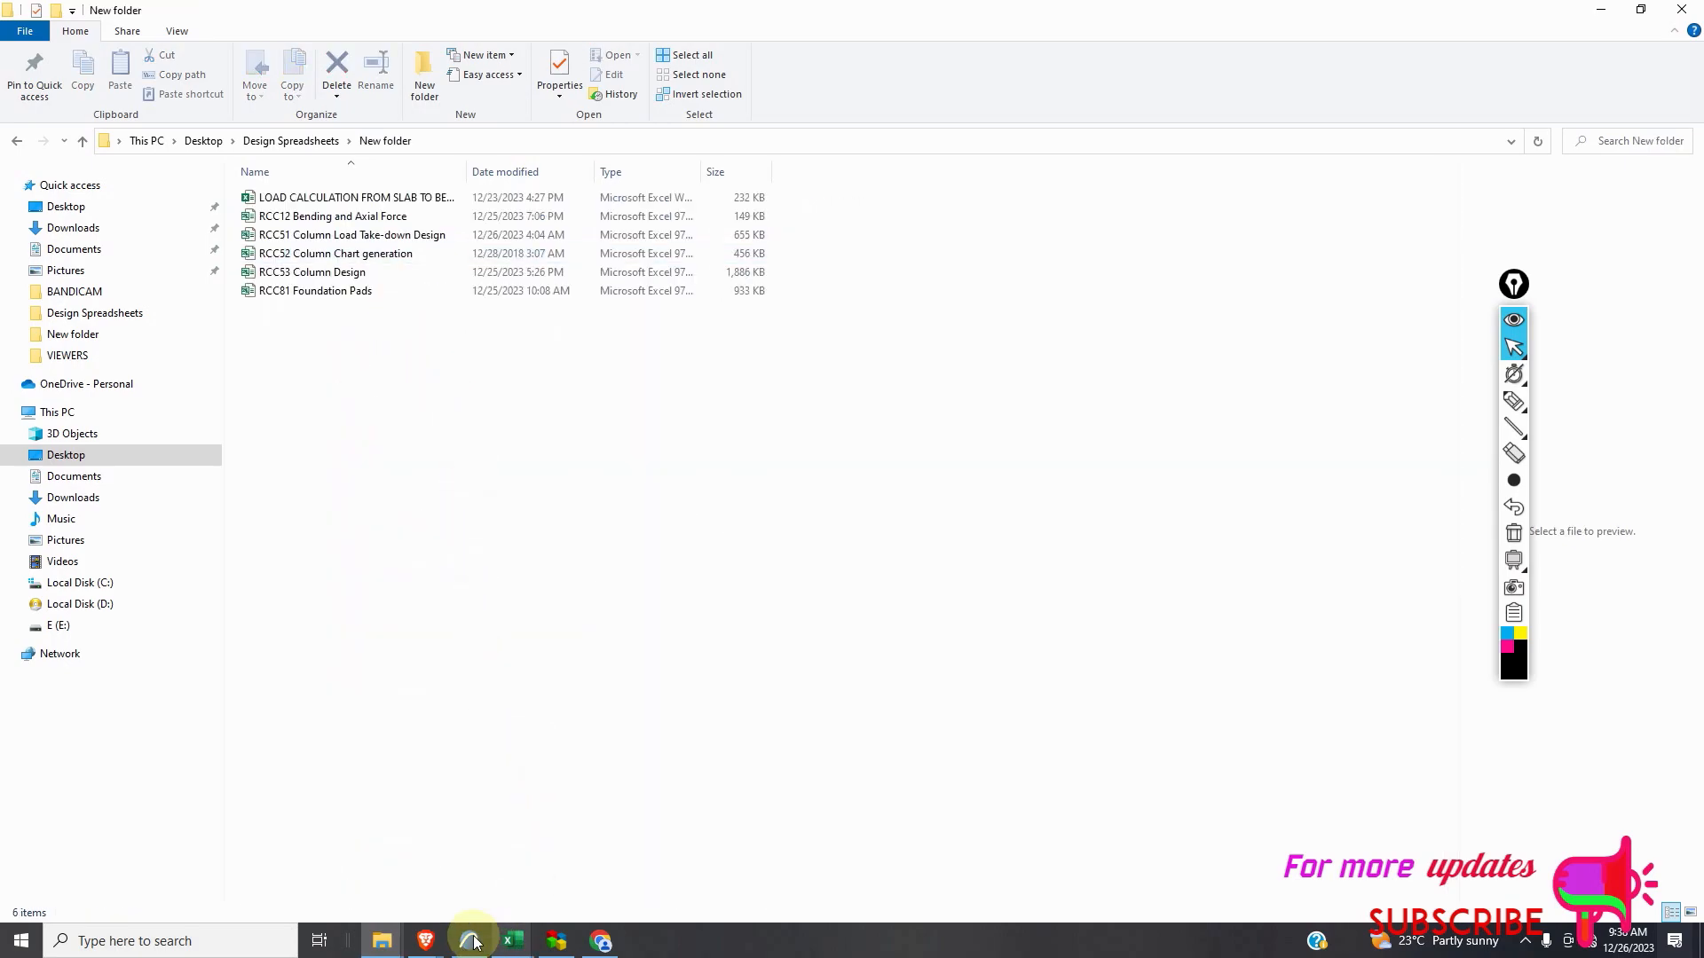
Switch to Archicad and examine the structural sheet with its foundation plan, column sections and base details.
{"action": "left_click", "coordinate": [471, 940]}
{"action": "scroll", "coordinate": [612, 683], "scroll_direction": "down", "scroll_amount": 4}
{"action": "scroll", "coordinate": [560, 658], "scroll_direction": "up", "scroll_amount": 8}
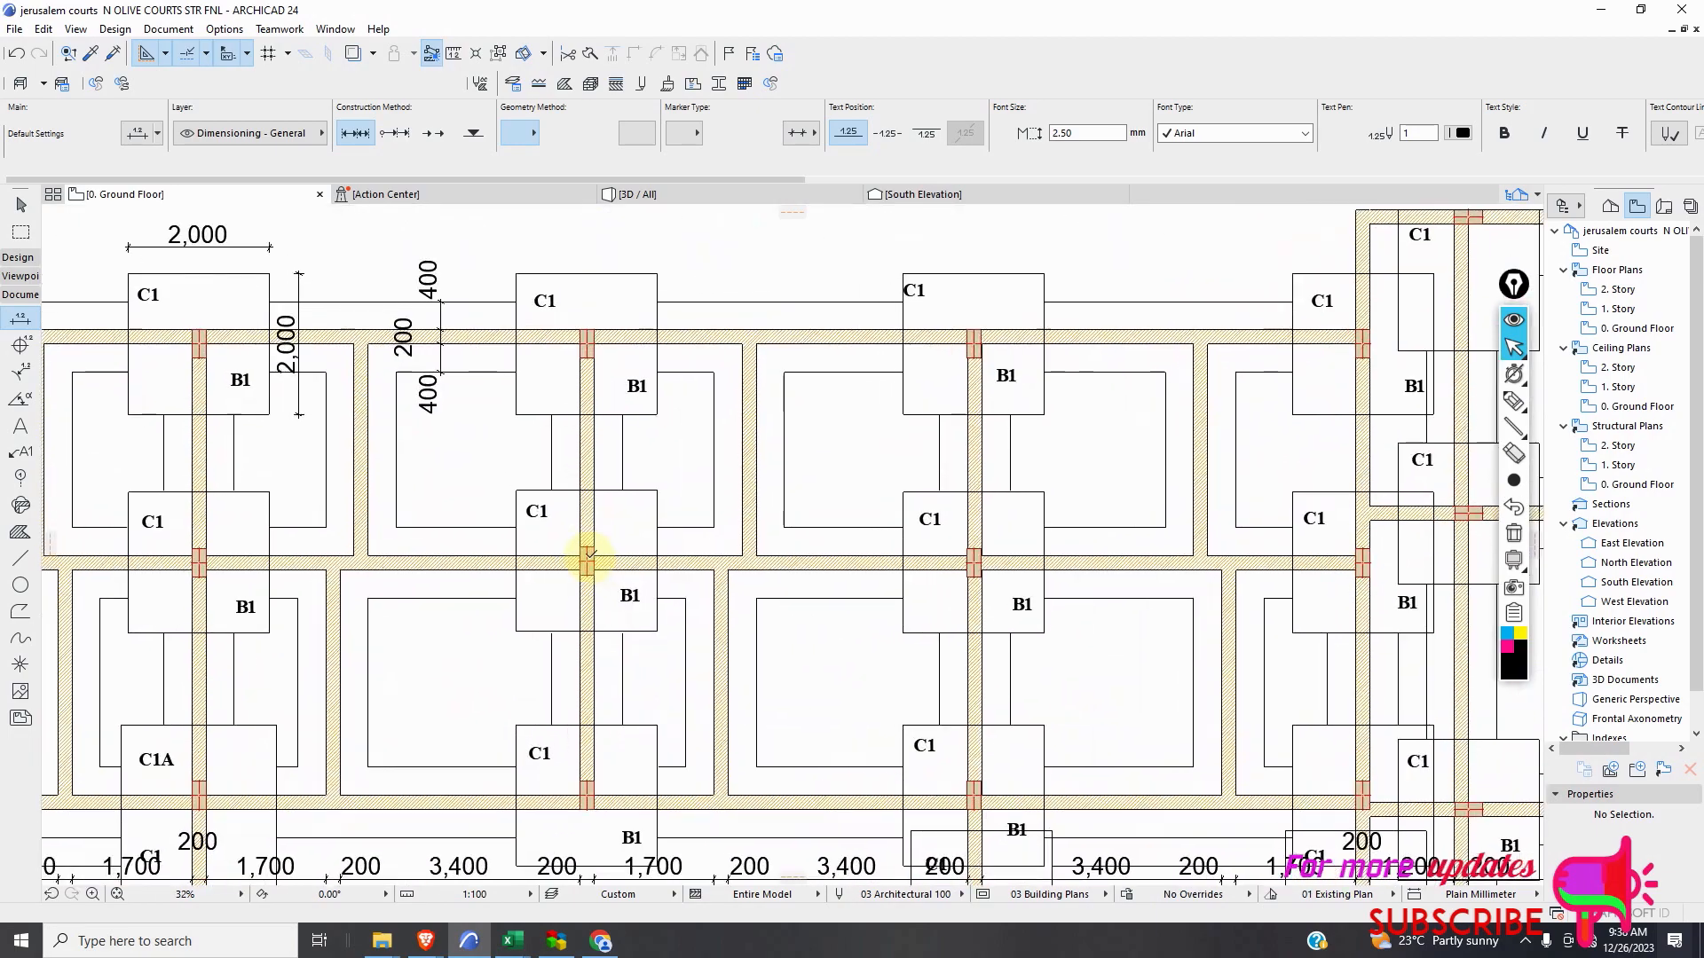
{"action": "scroll", "coordinate": [586, 554], "scroll_direction": "down", "scroll_amount": 6}
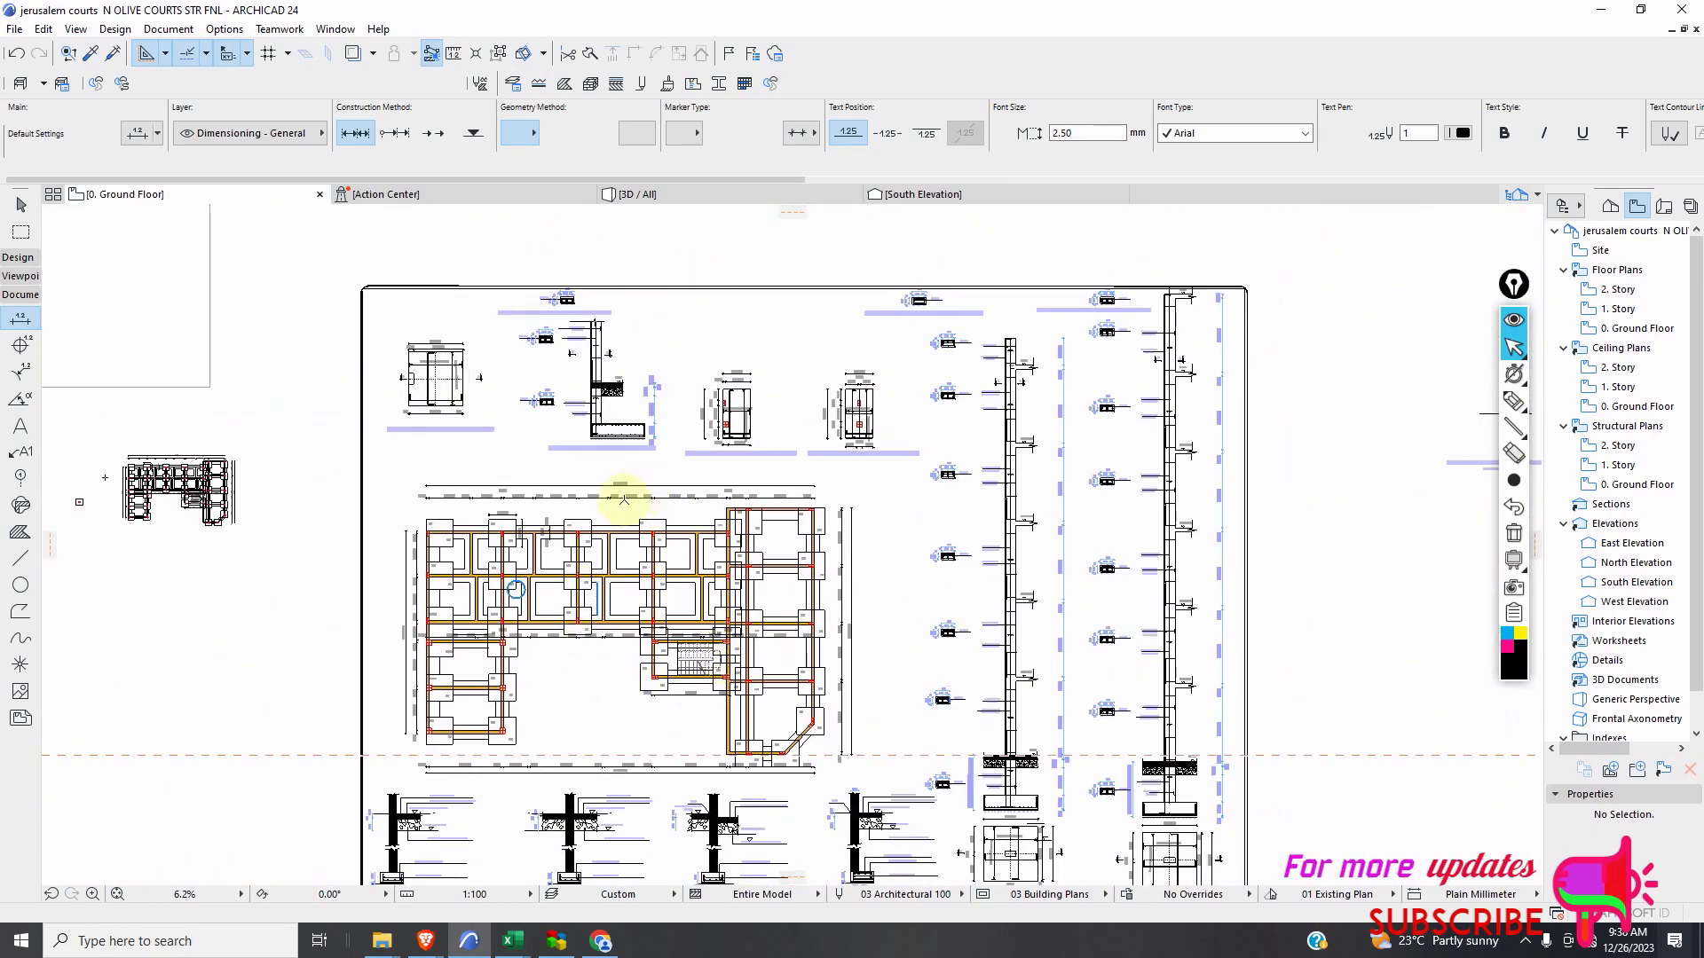
{"action": "scroll", "coordinate": [621, 515], "scroll_direction": "down", "scroll_amount": 1}
{"action": "scroll", "coordinate": [863, 612], "scroll_direction": "up", "scroll_amount": 3}
{"action": "scroll", "coordinate": [862, 612], "scroll_direction": "down", "scroll_amount": 3}
{"action": "scroll", "coordinate": [863, 613], "scroll_direction": "up", "scroll_amount": 4}
{"action": "scroll", "coordinate": [863, 612], "scroll_direction": "up", "scroll_amount": 4}
{"action": "scroll", "coordinate": [863, 621], "scroll_direction": "down", "scroll_amount": 5}
{"action": "scroll", "coordinate": [865, 645], "scroll_direction": "down", "scroll_amount": 4}
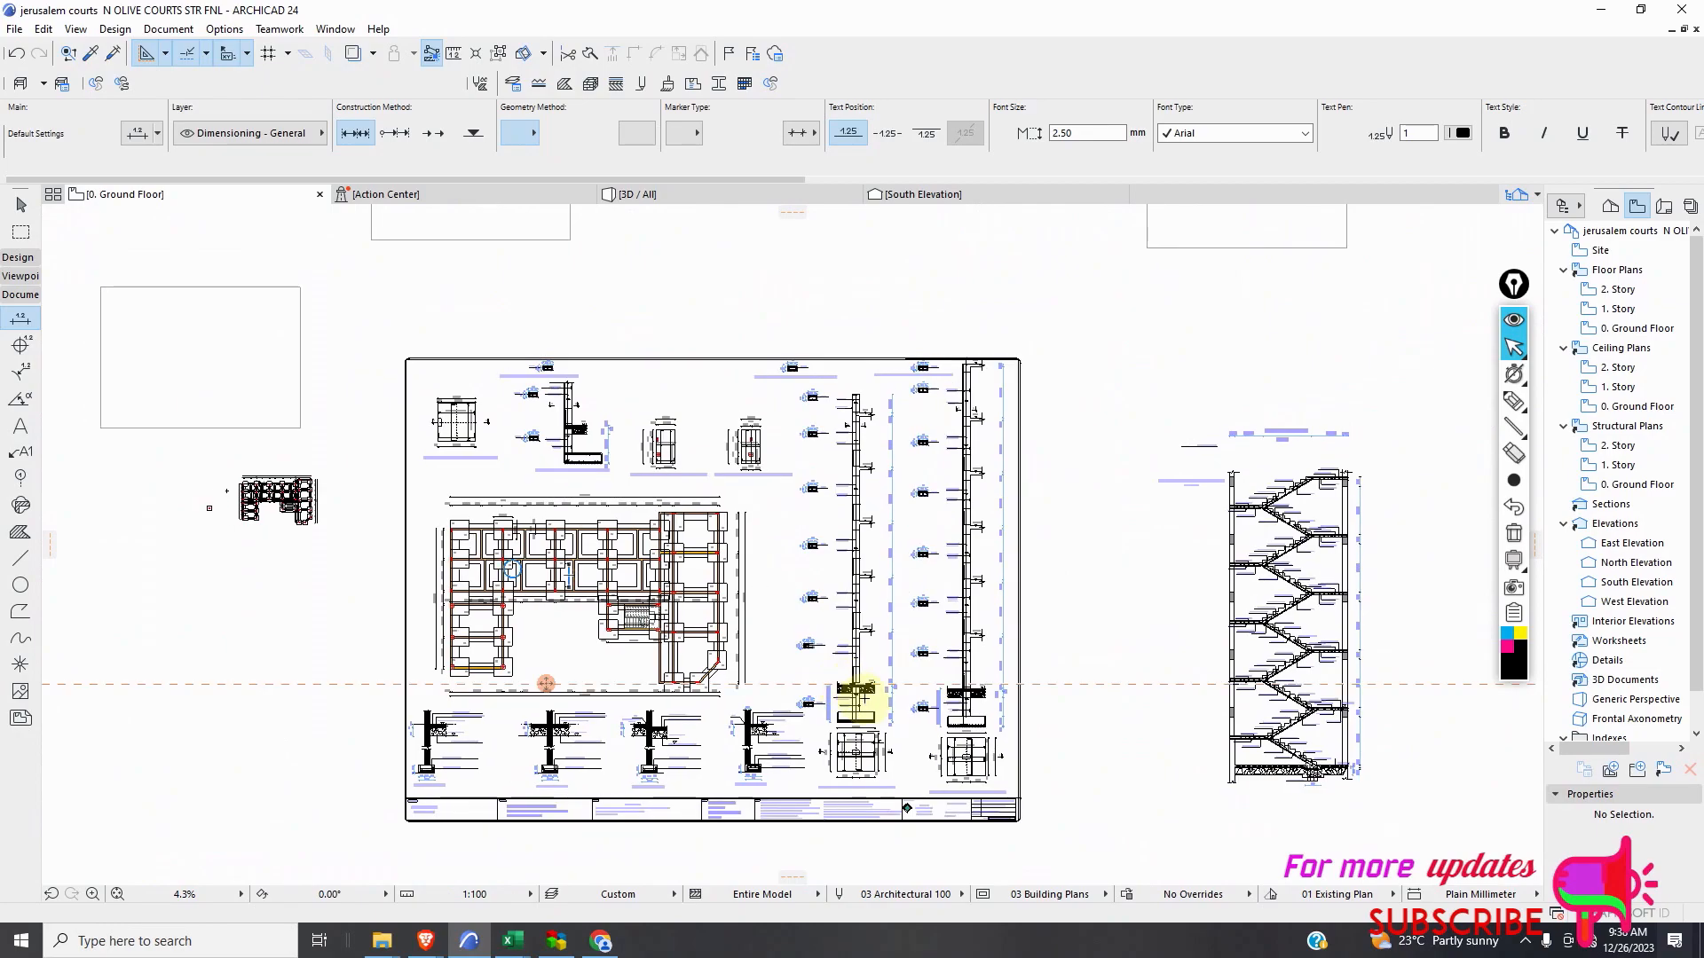
{"action": "scroll", "coordinate": [531, 579], "scroll_direction": "up", "scroll_amount": 2}
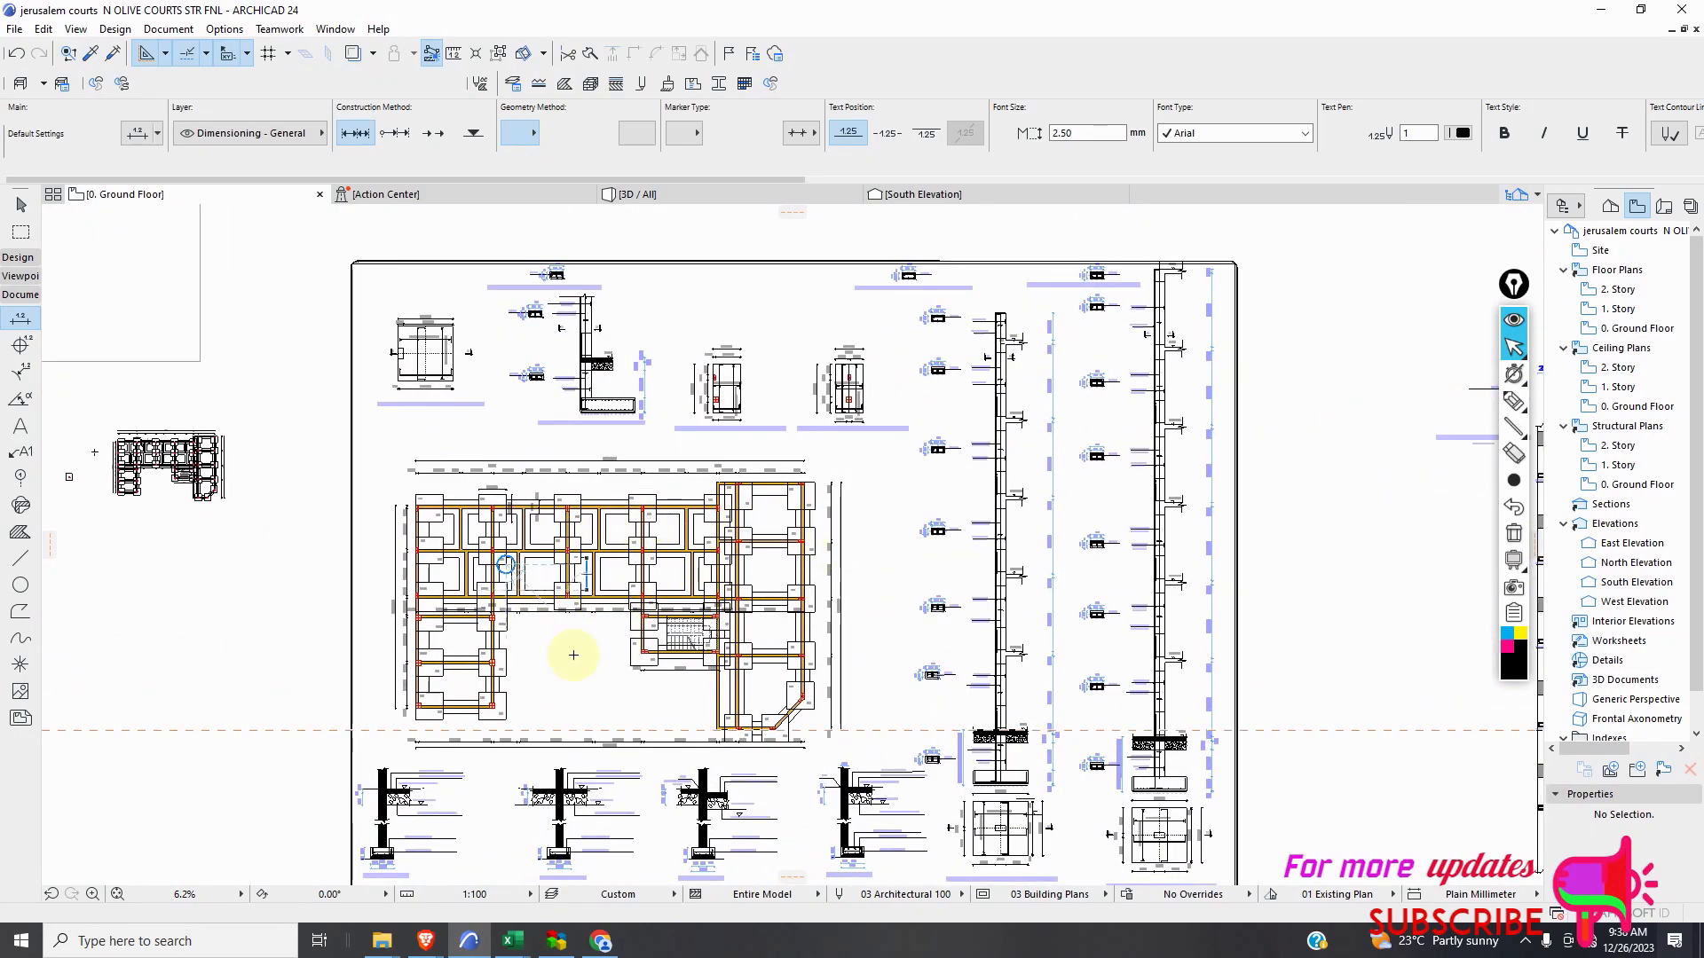
{"action": "scroll", "coordinate": [684, 524], "scroll_direction": "down", "scroll_amount": 2}
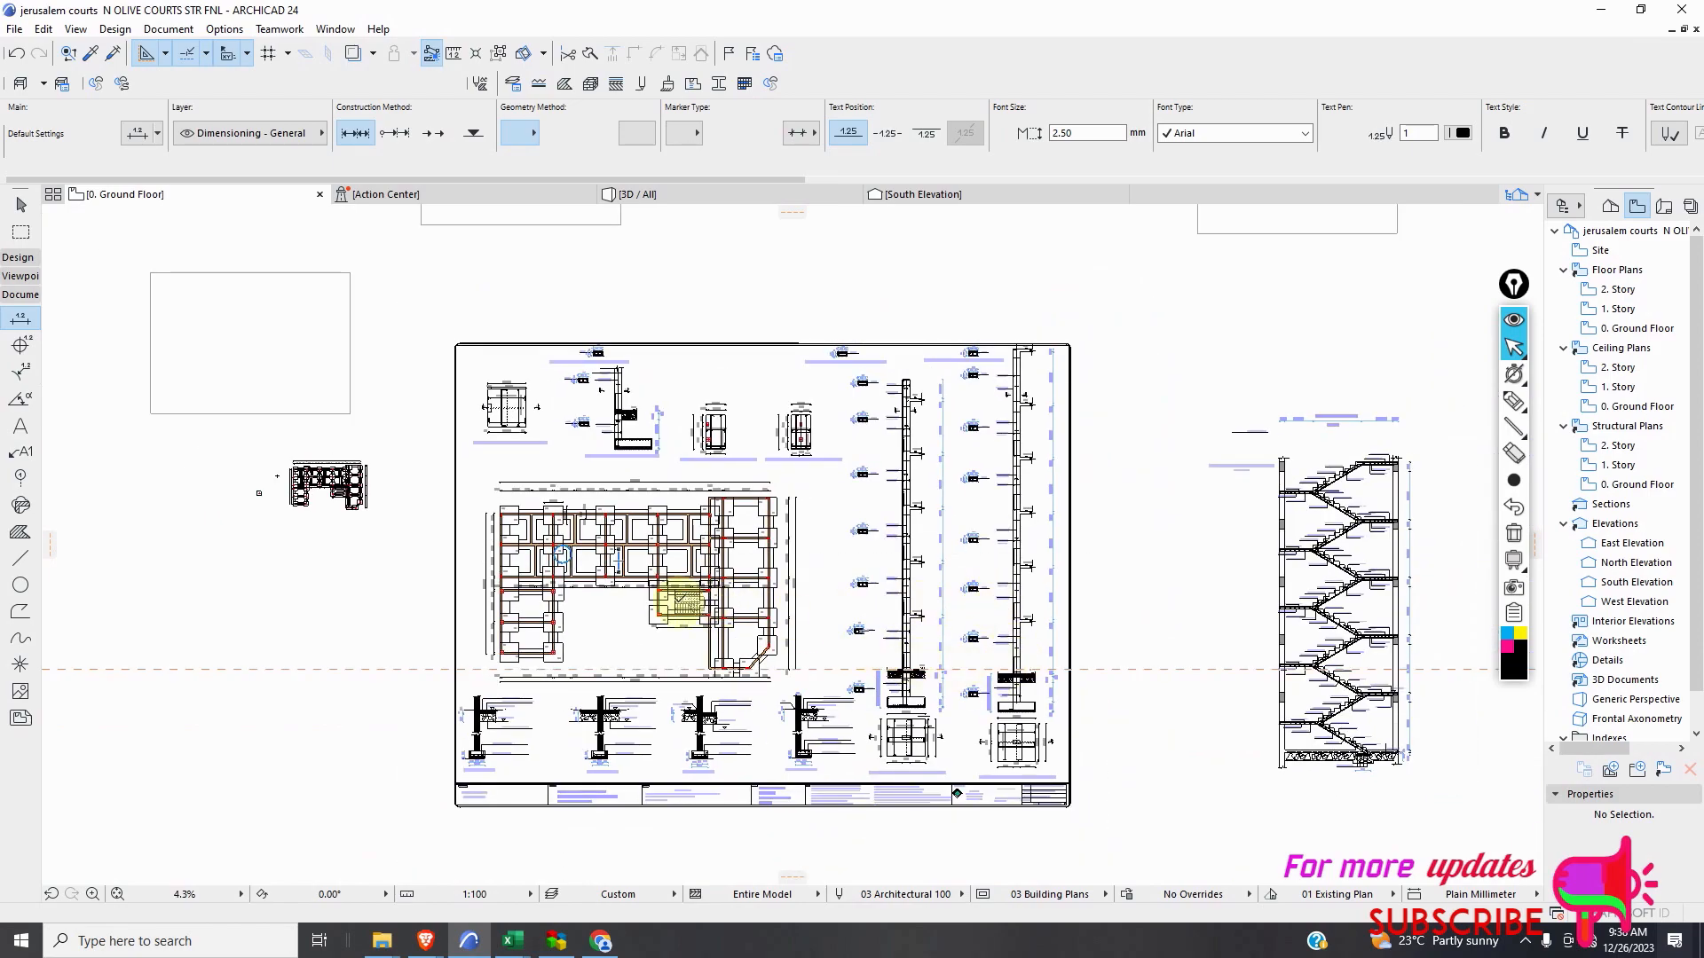
{"action": "scroll", "coordinate": [683, 597], "scroll_direction": "up", "scroll_amount": 10}
{"action": "scroll", "coordinate": [630, 571], "scroll_direction": "down", "scroll_amount": 7}
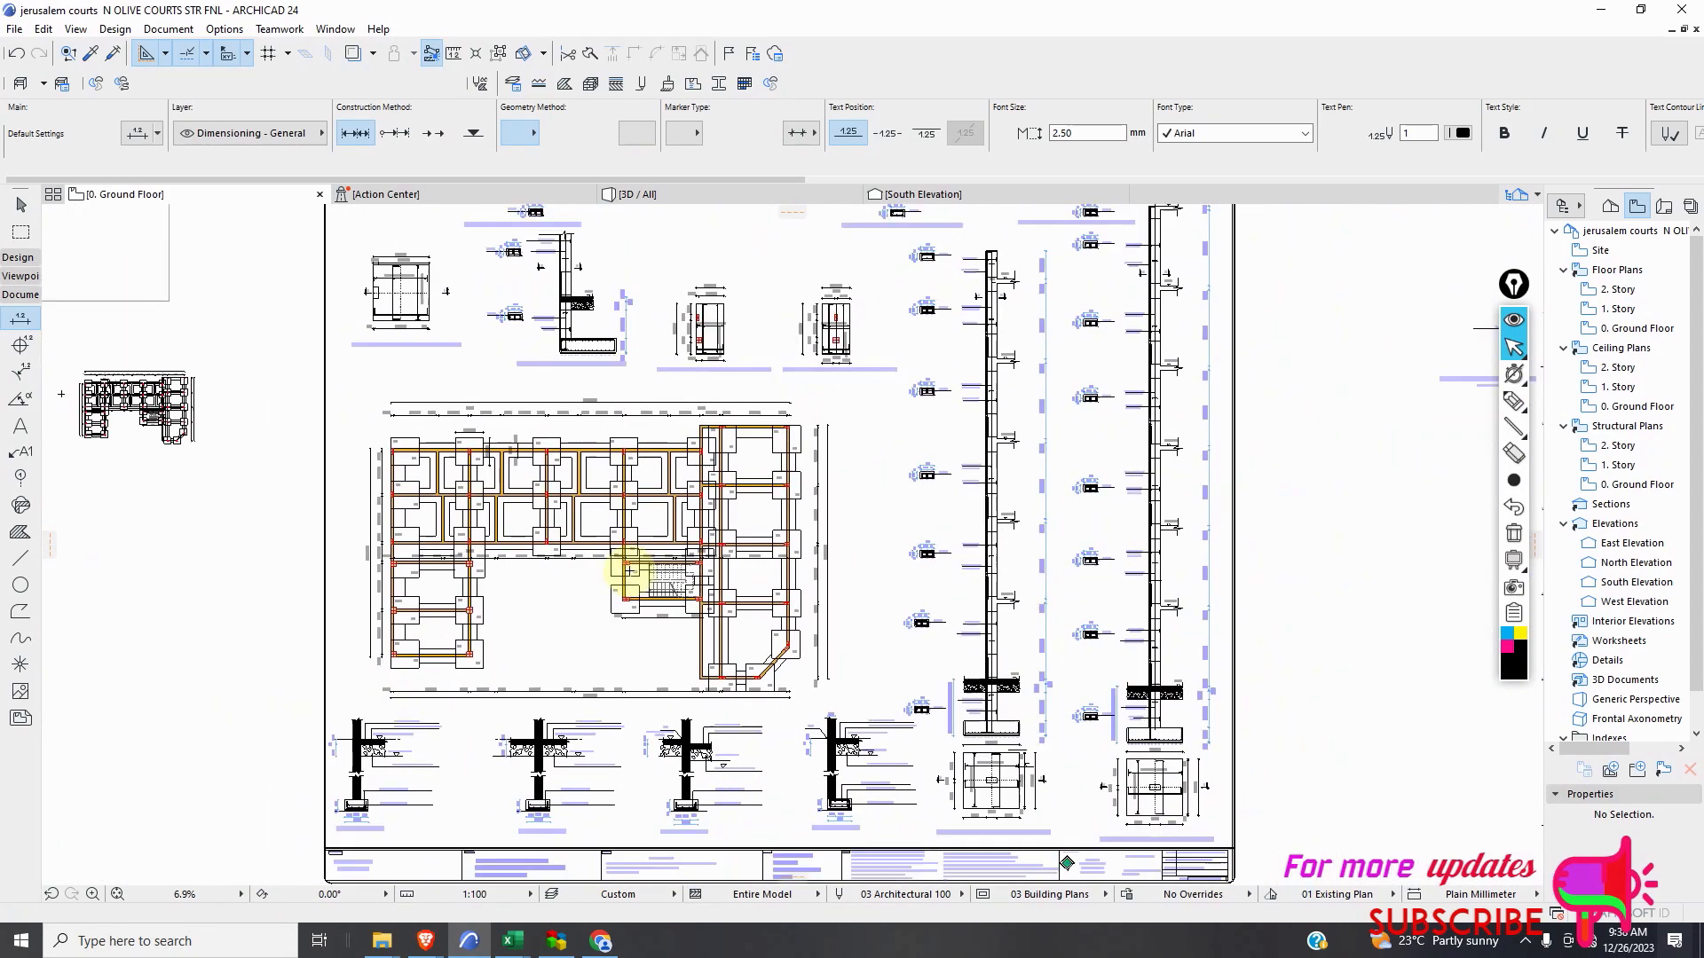
{"action": "scroll", "coordinate": [630, 571], "scroll_direction": "down", "scroll_amount": 1}
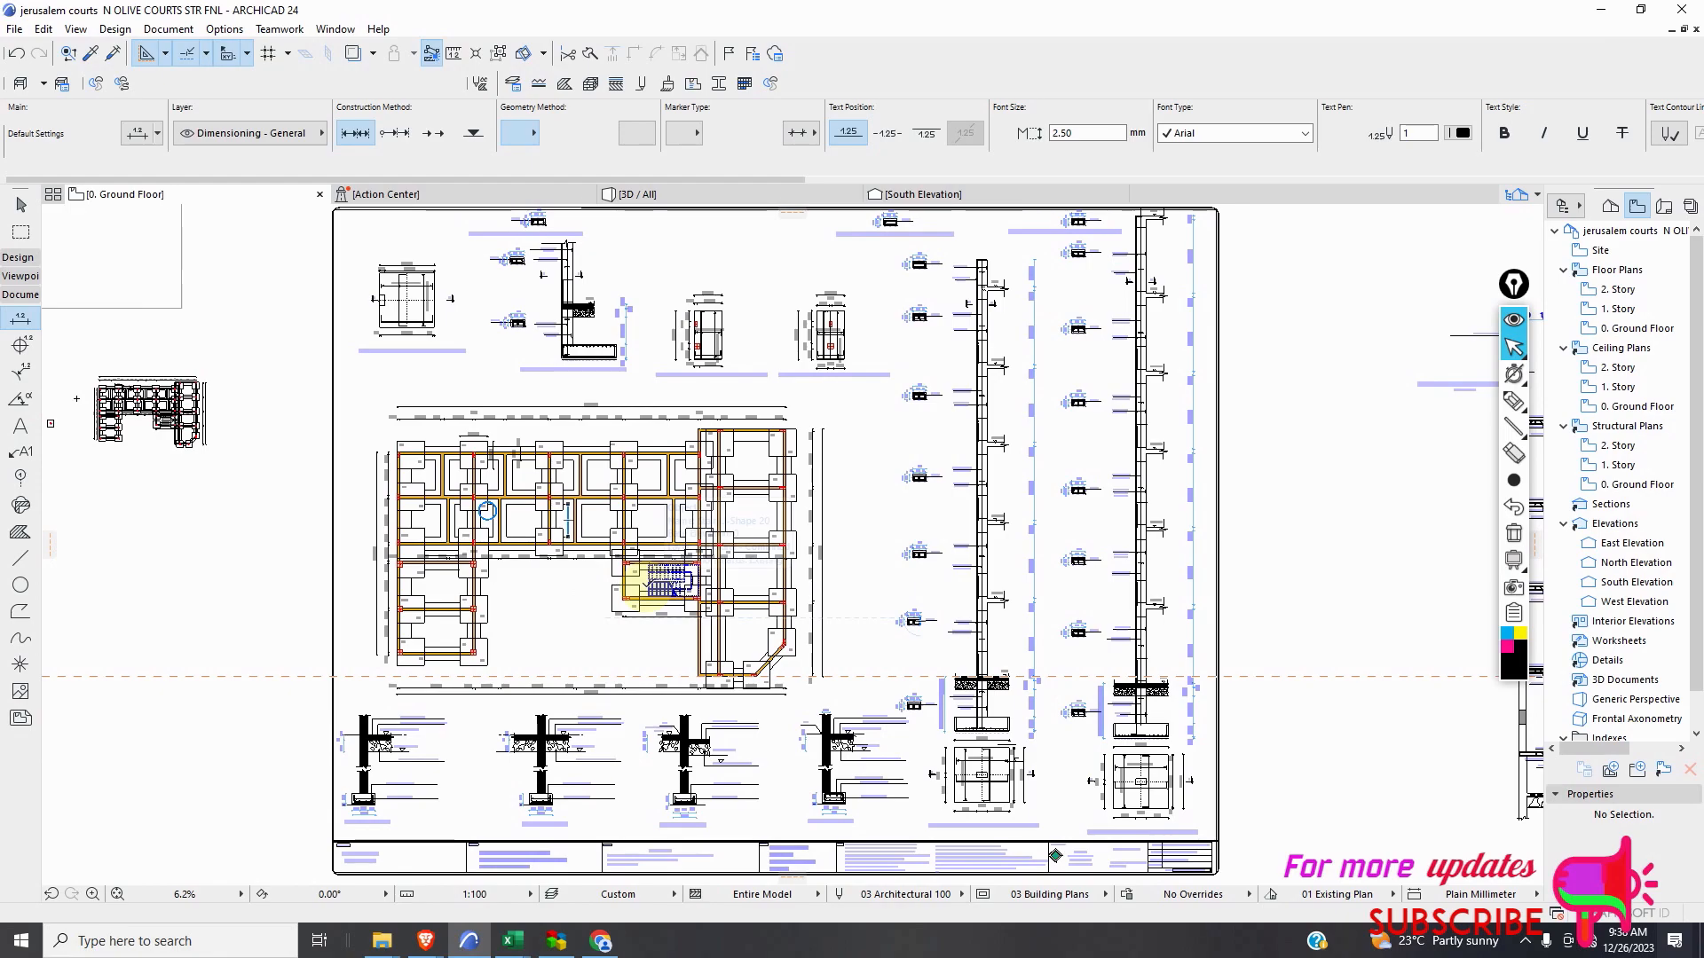
{"action": "scroll", "coordinate": [838, 621], "scroll_direction": "down", "scroll_amount": 1}
{"action": "scroll", "coordinate": [758, 596], "scroll_direction": "down", "scroll_amount": 1}
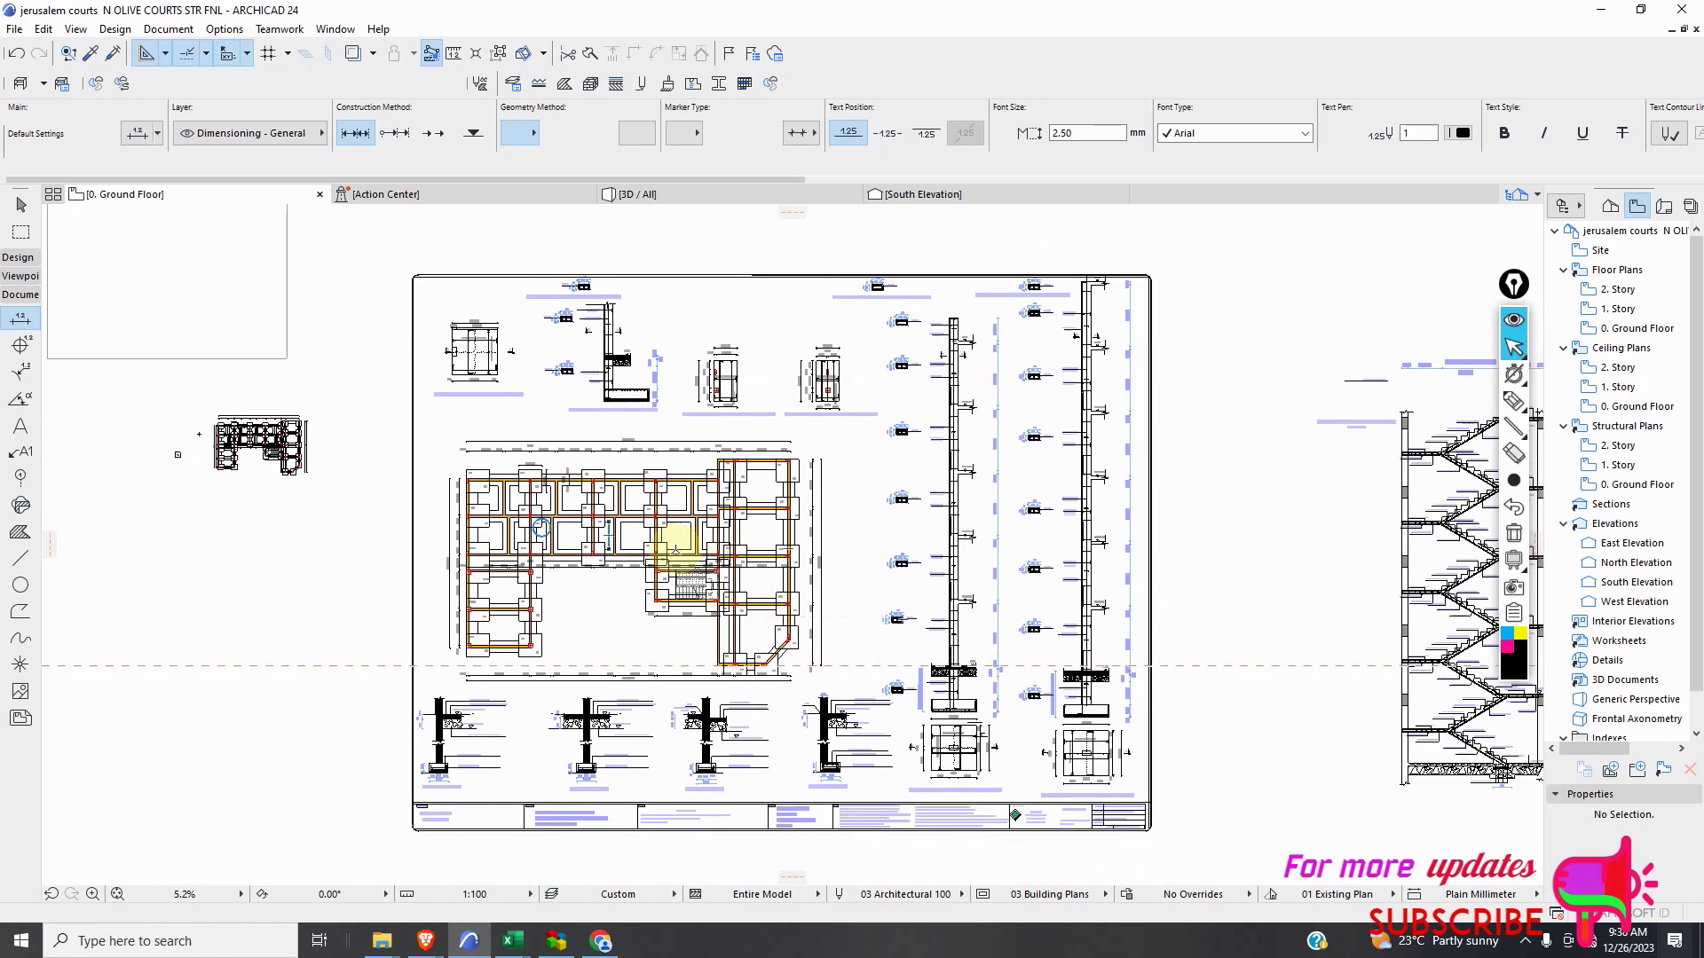
Examine the foundation plan's overall layout, including the column grid, both wings and the staircase bay.
{"action": "scroll", "coordinate": [538, 527], "scroll_direction": "up", "scroll_amount": 5}
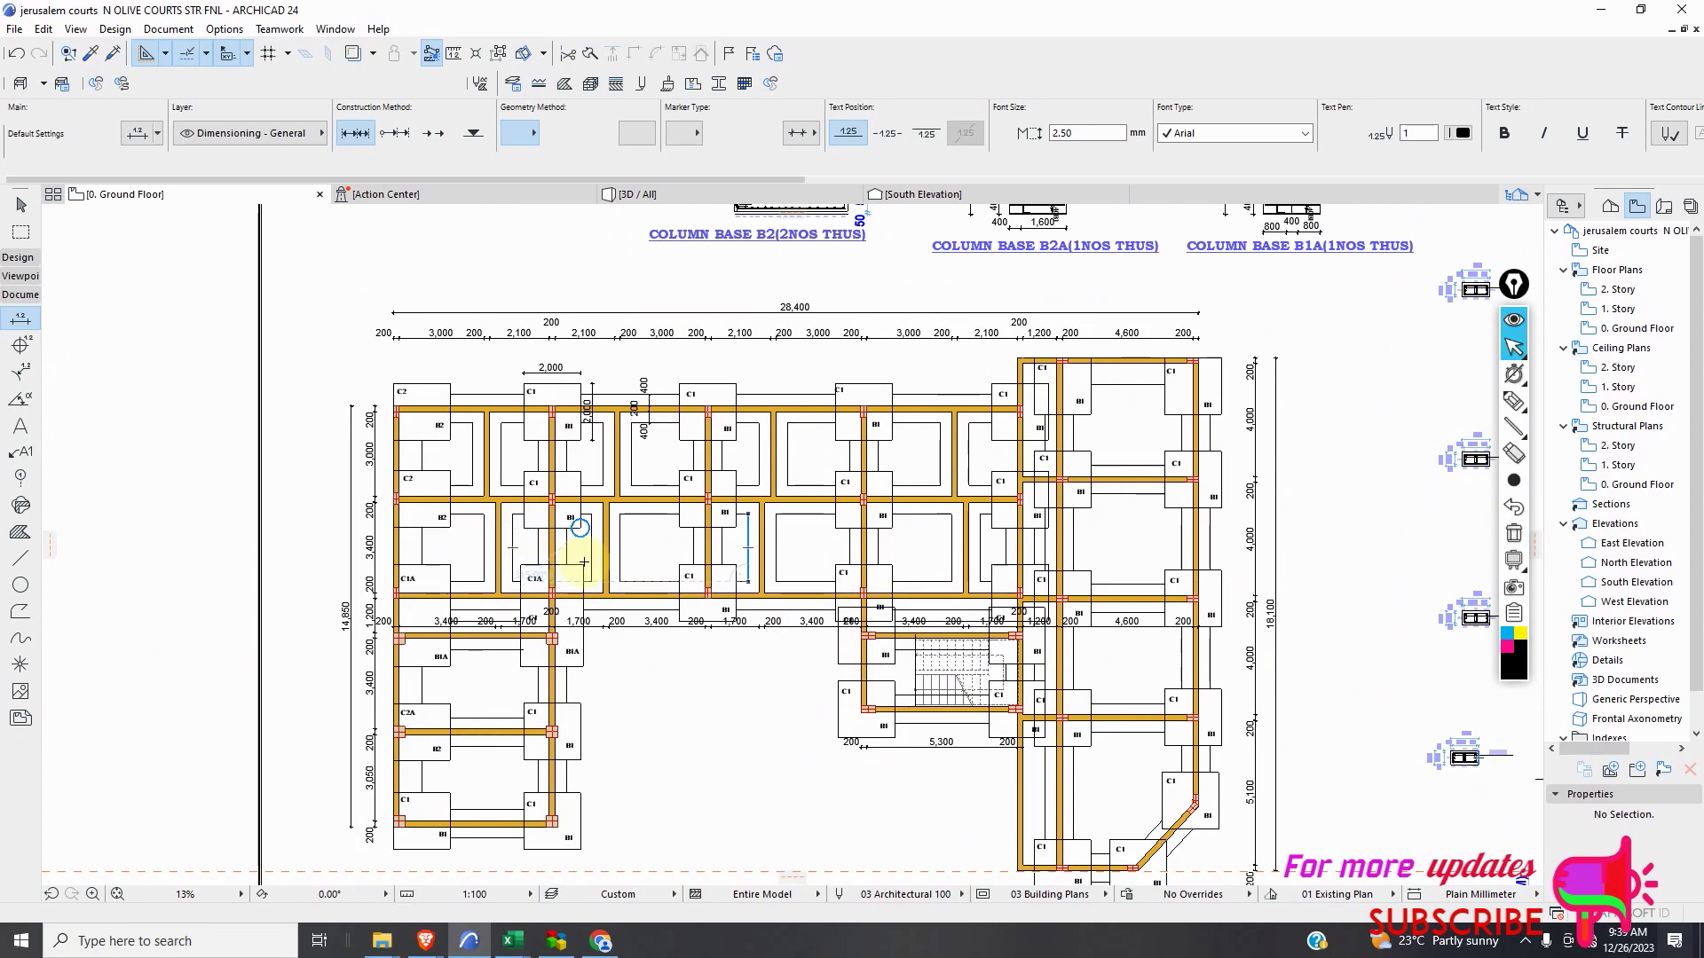
{"action": "scroll", "coordinate": [572, 581], "scroll_direction": "down", "scroll_amount": 3}
{"action": "scroll", "coordinate": [573, 621], "scroll_direction": "up", "scroll_amount": 3}
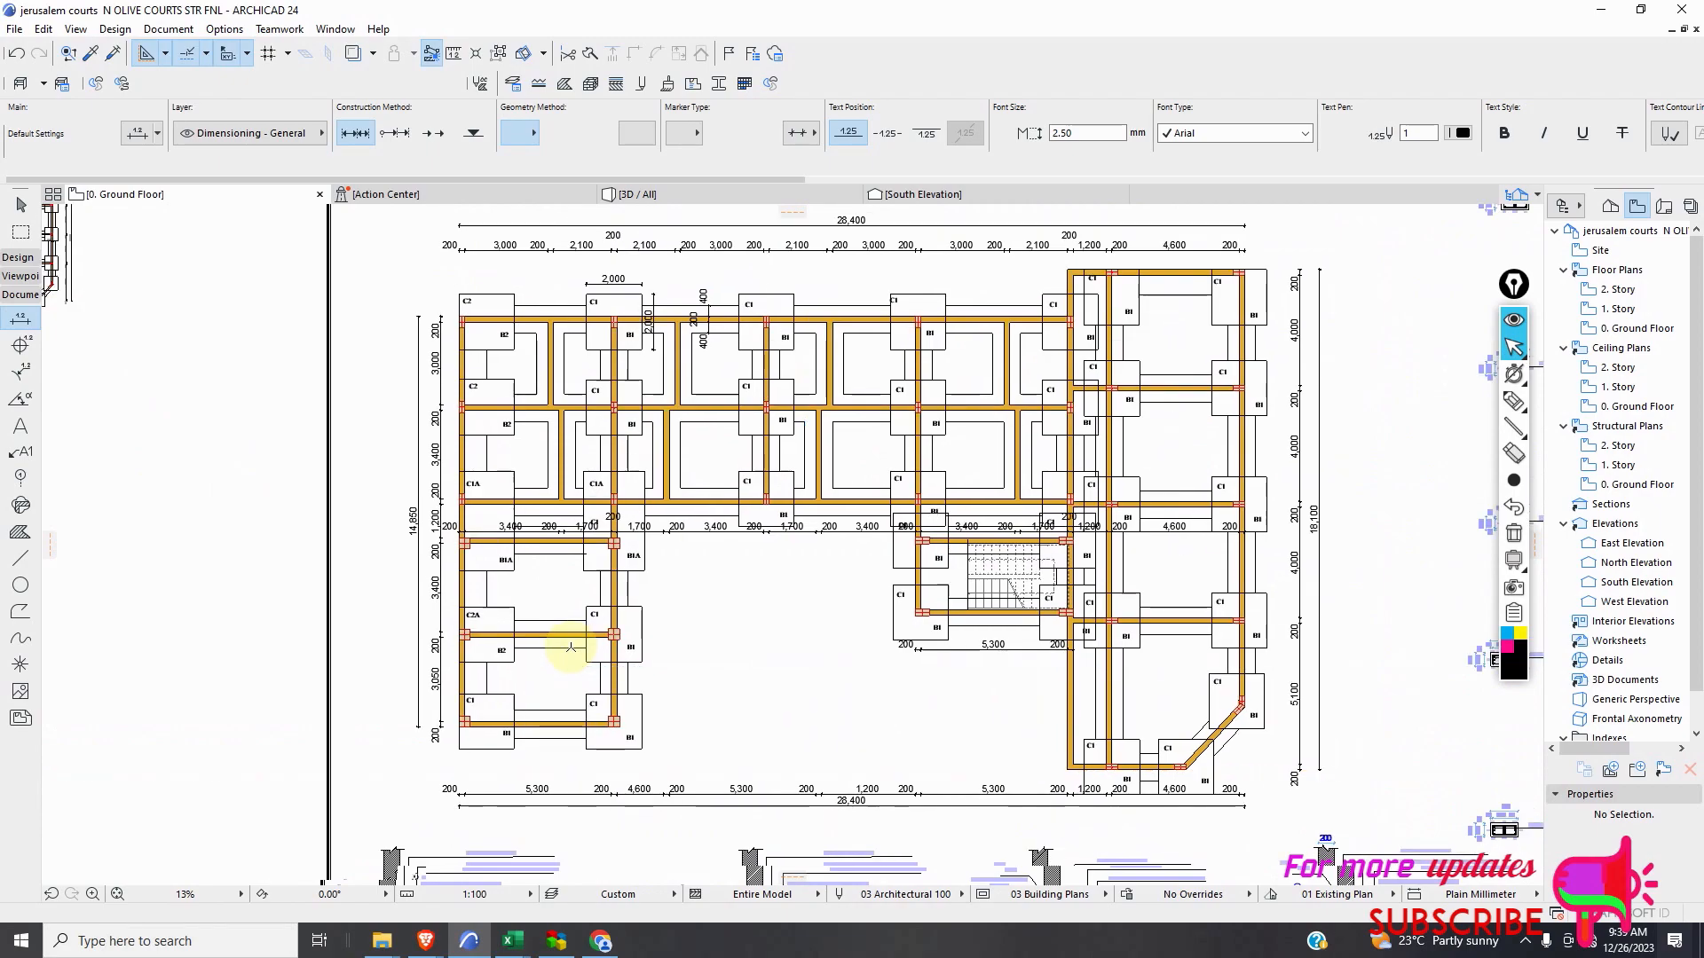
{"action": "scroll", "coordinate": [568, 648], "scroll_direction": "down", "scroll_amount": 3}
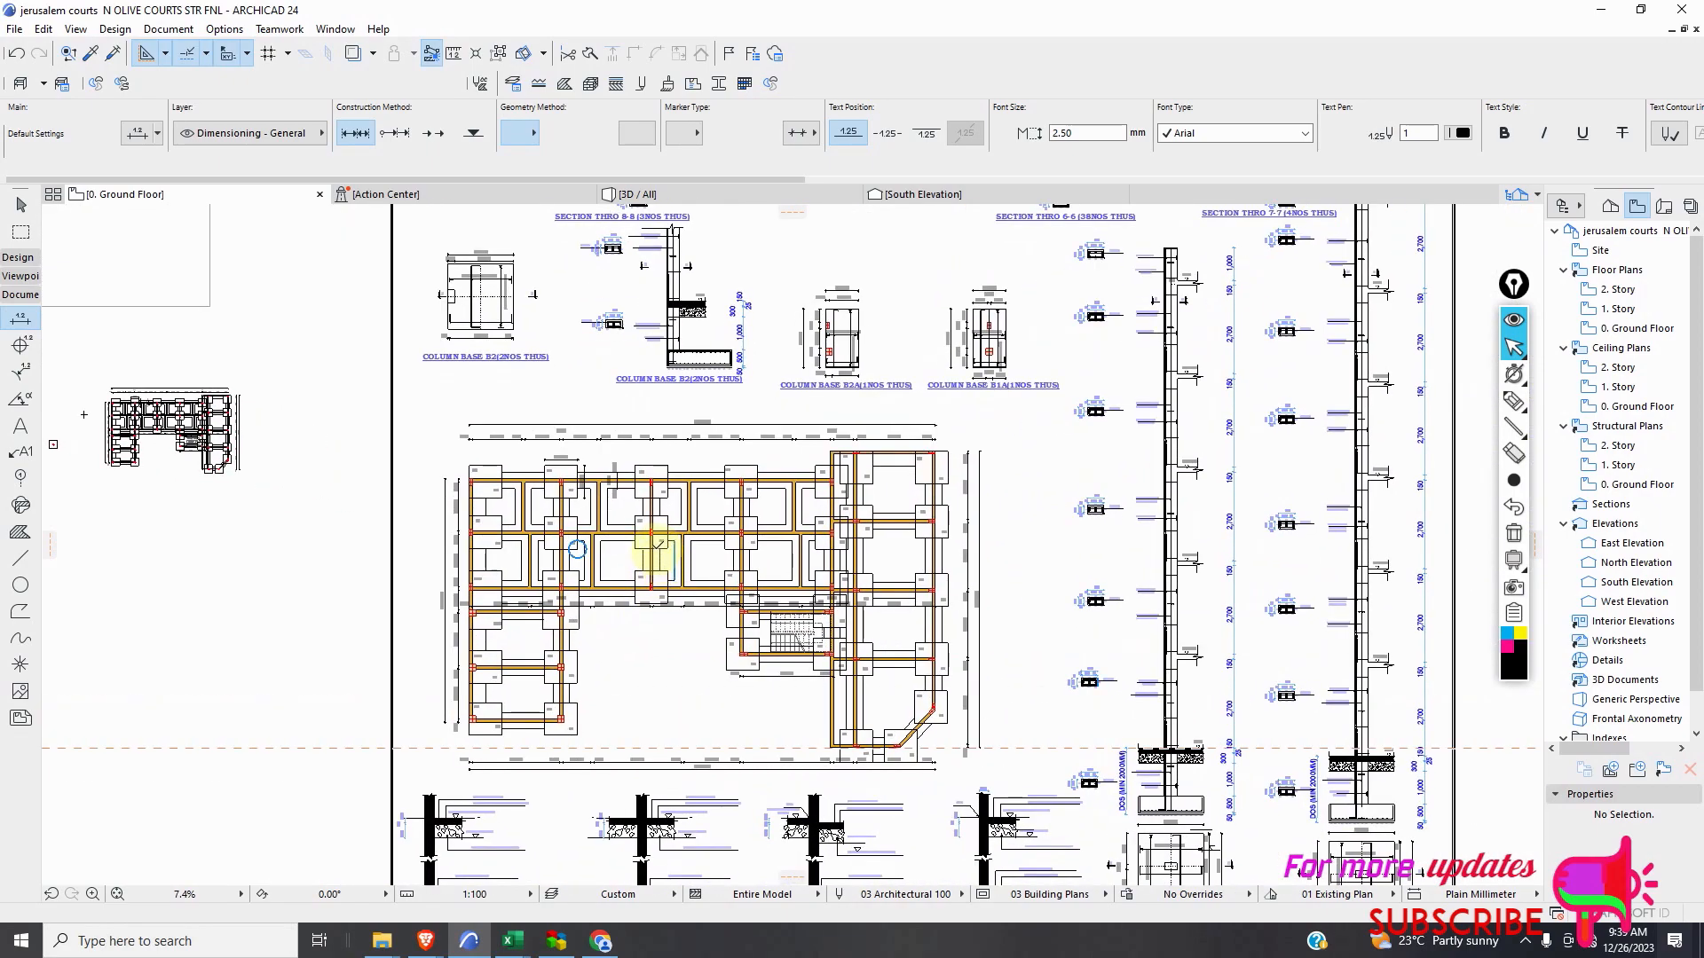
{"action": "scroll", "coordinate": [655, 544], "scroll_direction": "up", "scroll_amount": 2}
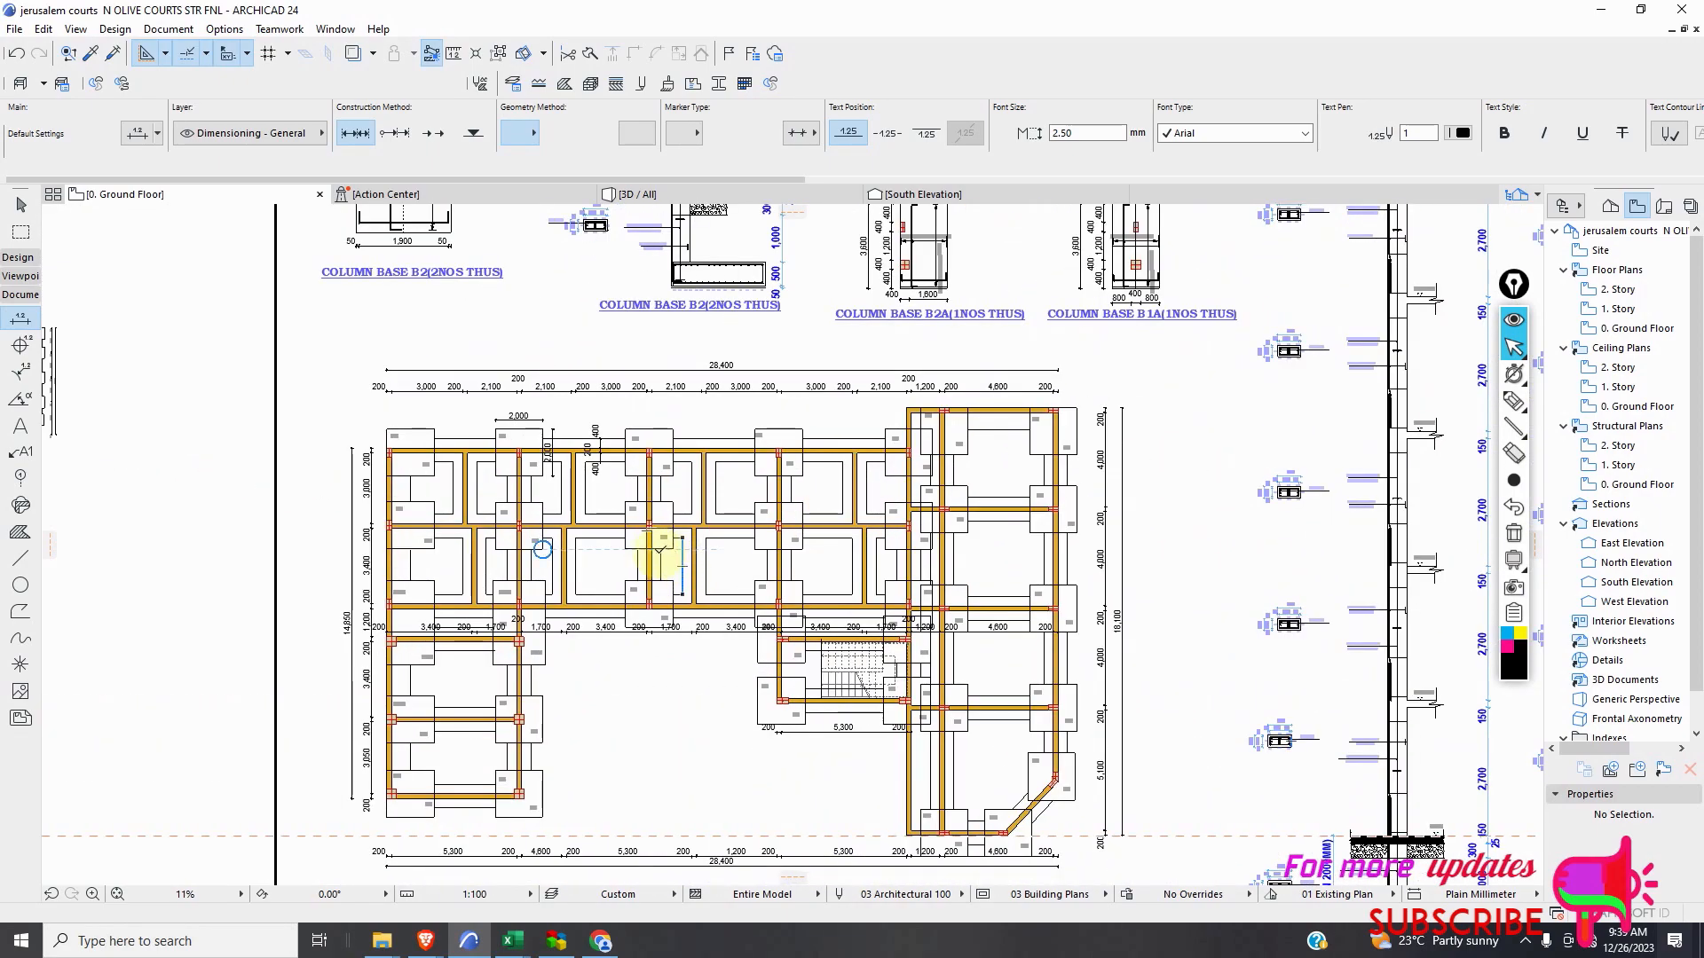
{"action": "scroll", "coordinate": [662, 550], "scroll_direction": "down", "scroll_amount": 2}
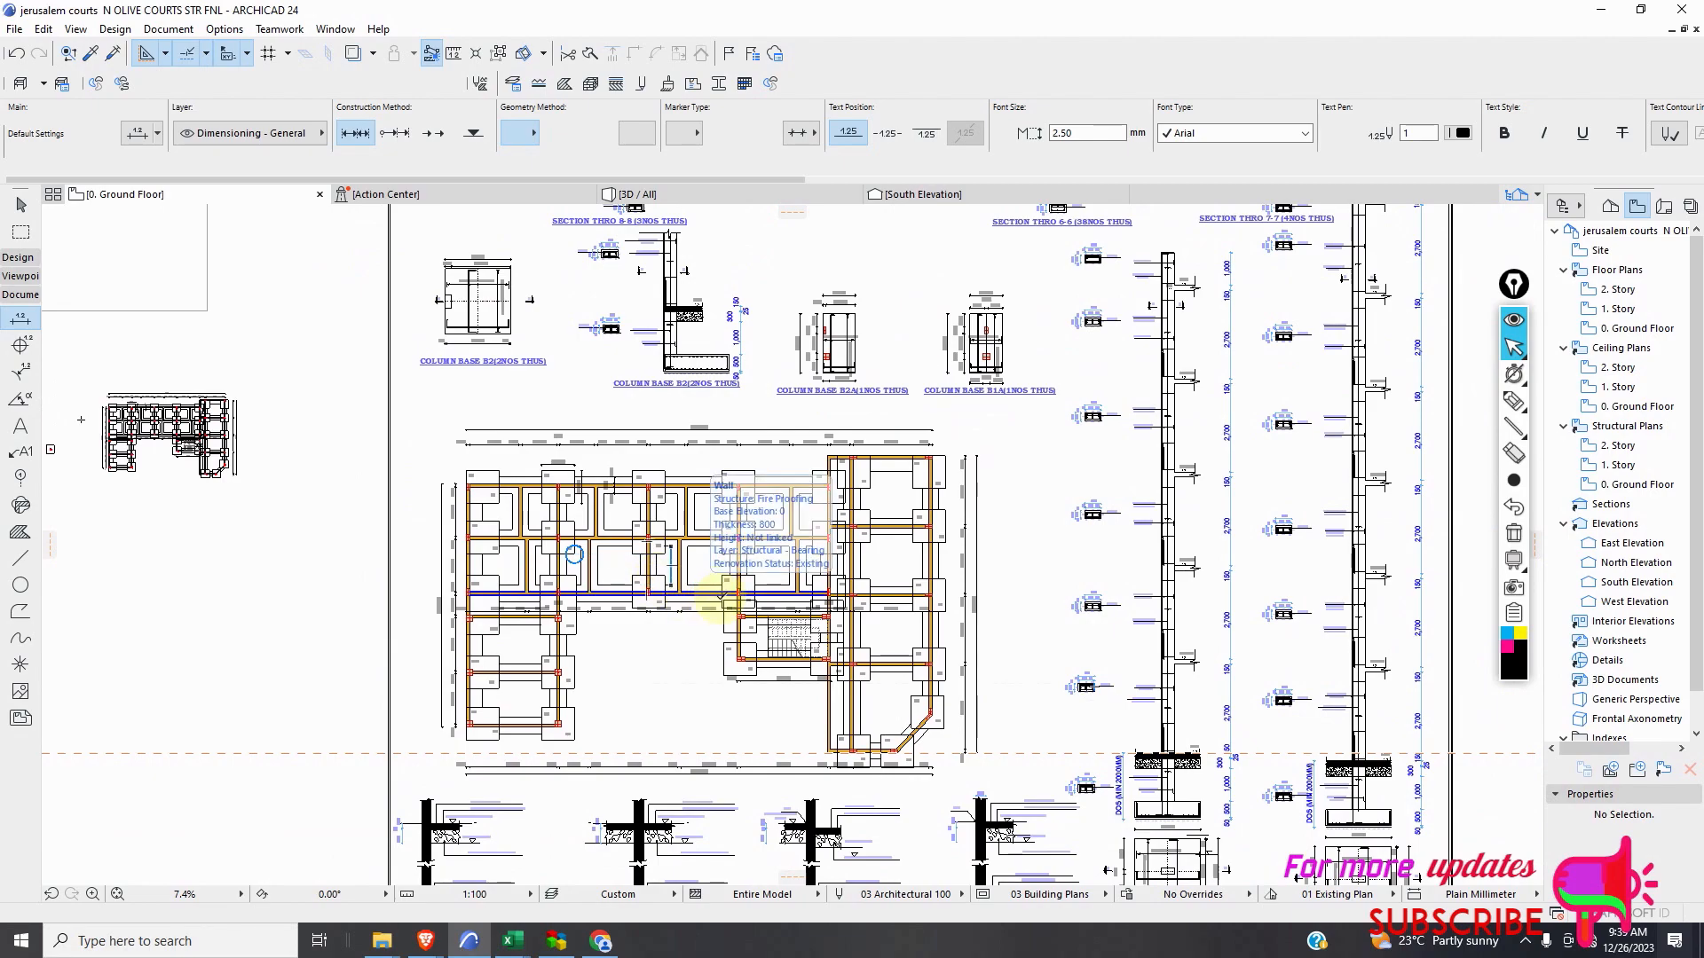
{"action": "scroll", "coordinate": [737, 542], "scroll_direction": "up", "scroll_amount": 3}
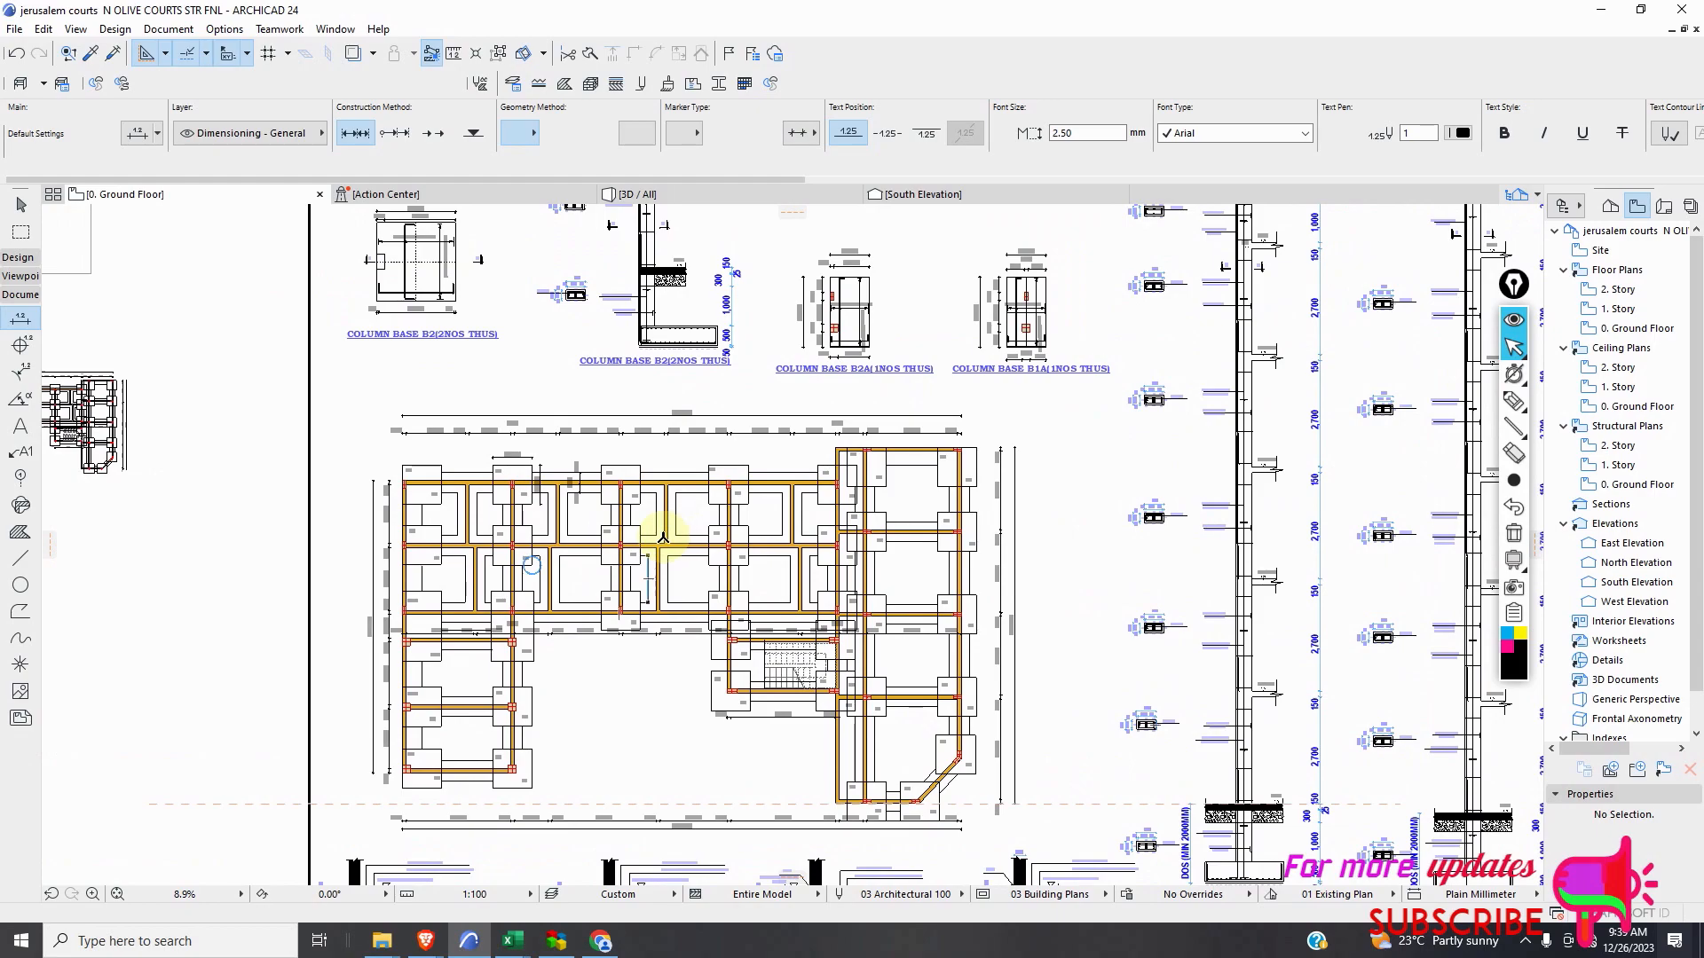
Examine the interior C1 column on its B1 base, in the middle row above the staircase, and its adjoining bays.
{"action": "scroll", "coordinate": [715, 559], "scroll_direction": "up", "scroll_amount": 4}
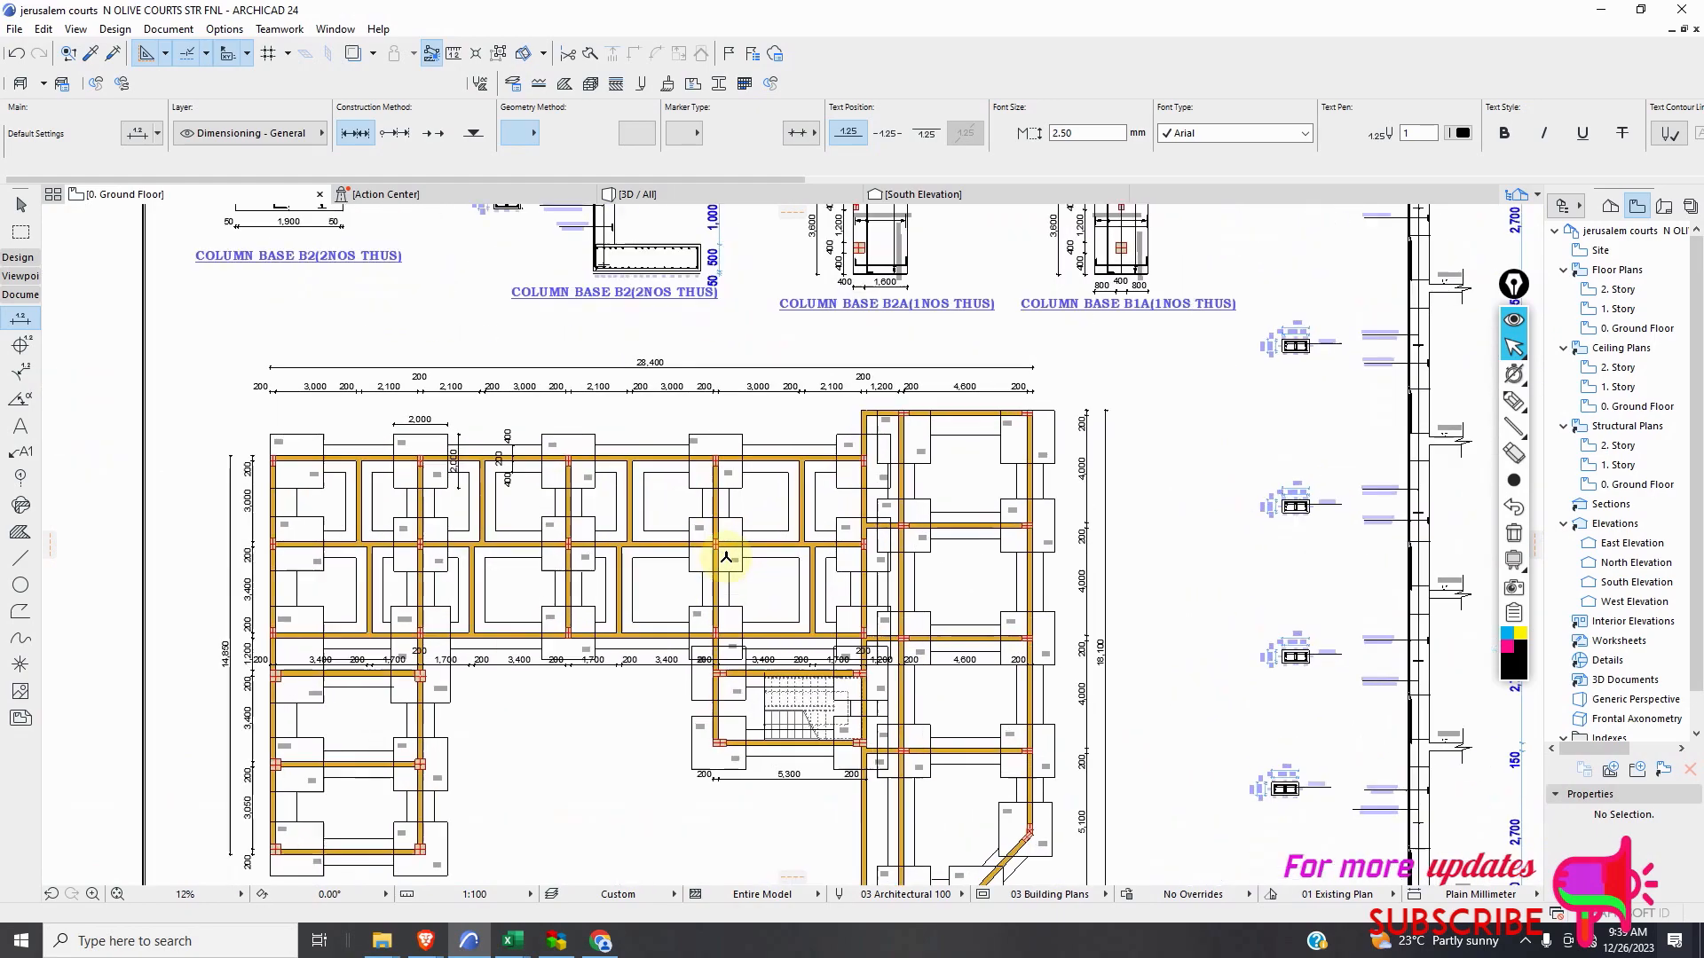
{"action": "scroll", "coordinate": [737, 508], "scroll_direction": "down", "scroll_amount": 2}
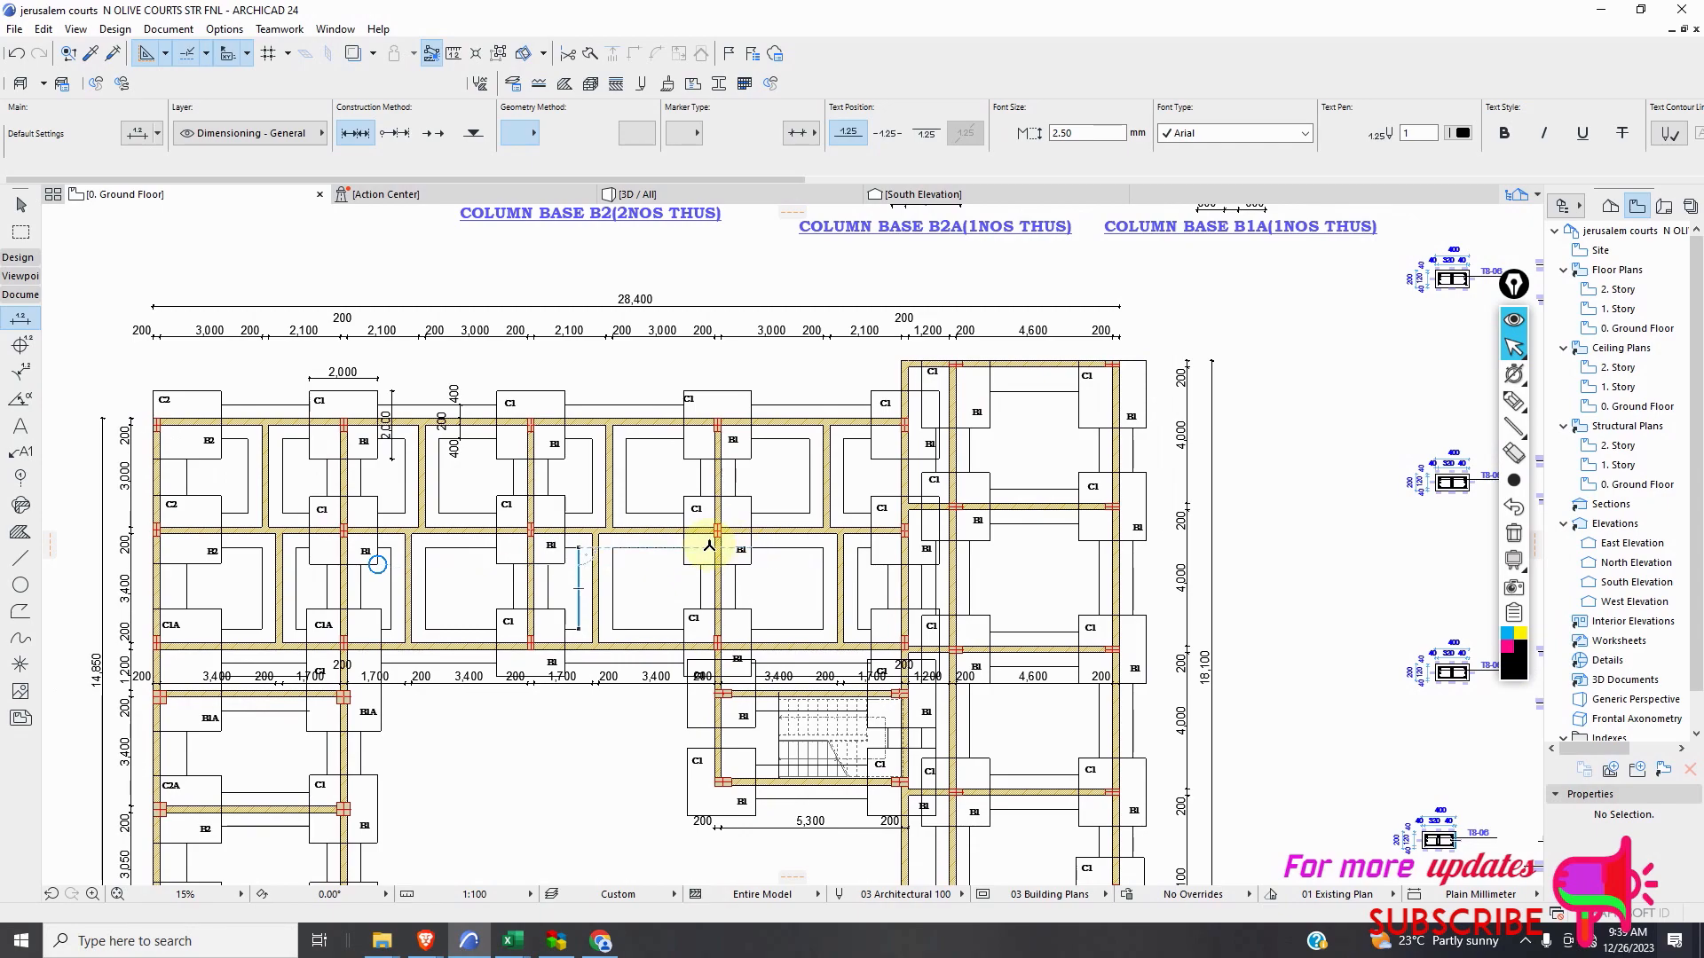
{"action": "scroll", "coordinate": [530, 530], "scroll_direction": "up", "scroll_amount": 3}
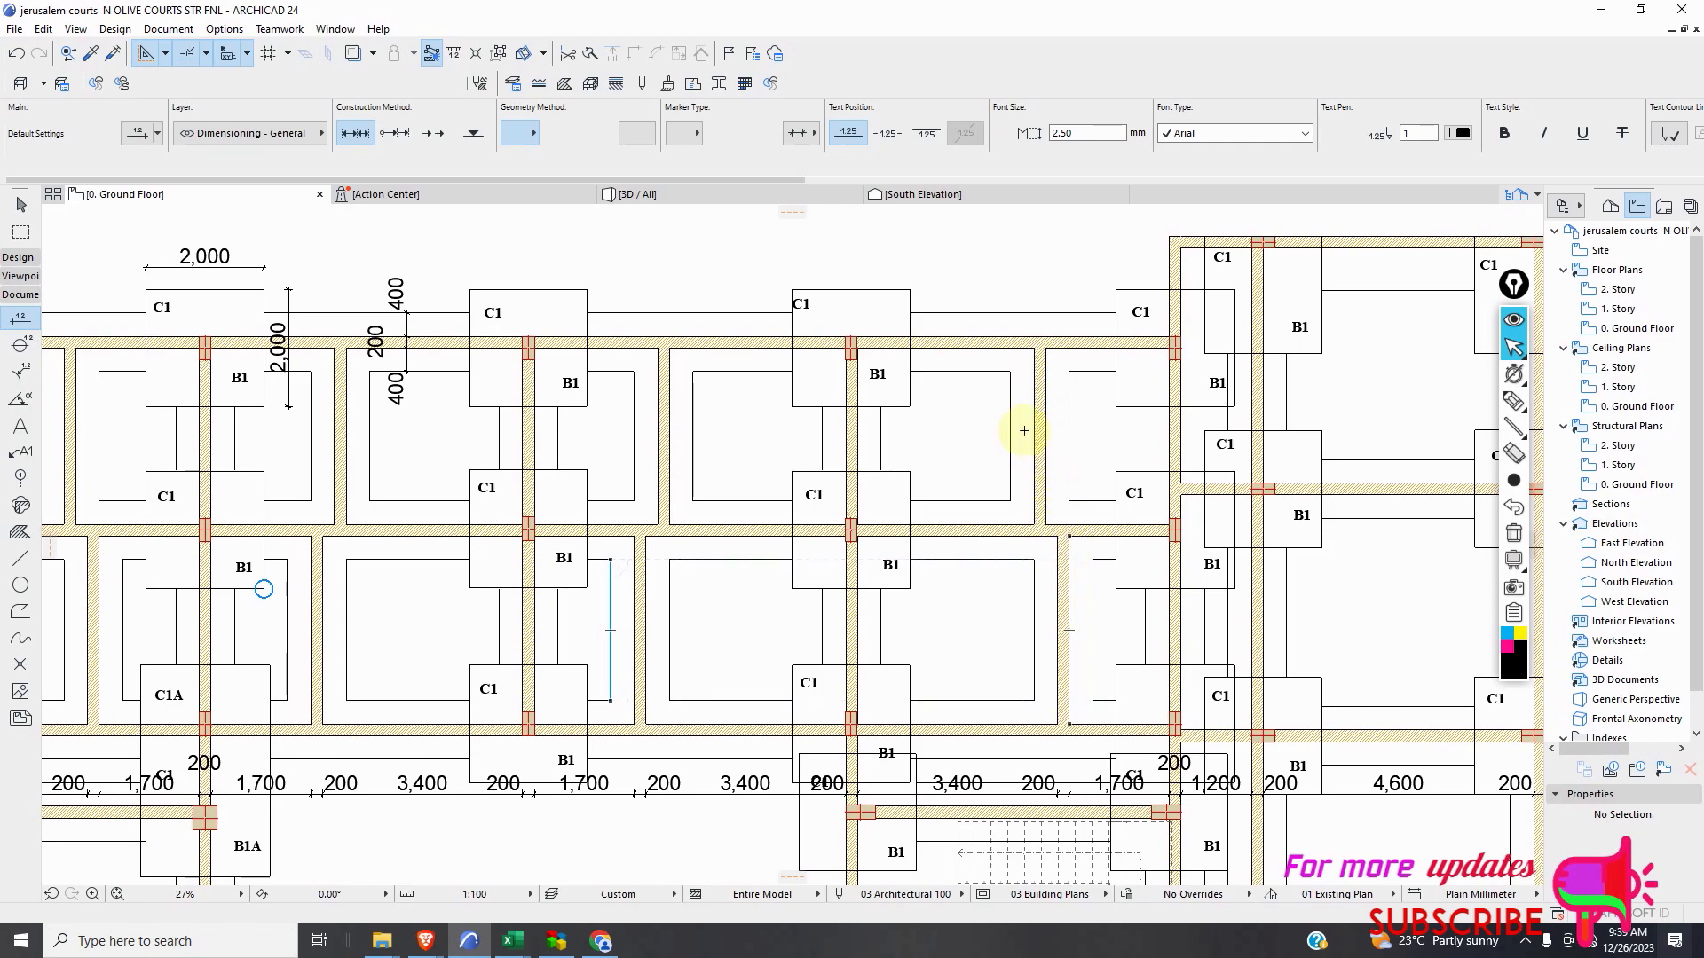
{"action": "scroll", "coordinate": [734, 524], "scroll_direction": "down", "scroll_amount": 3}
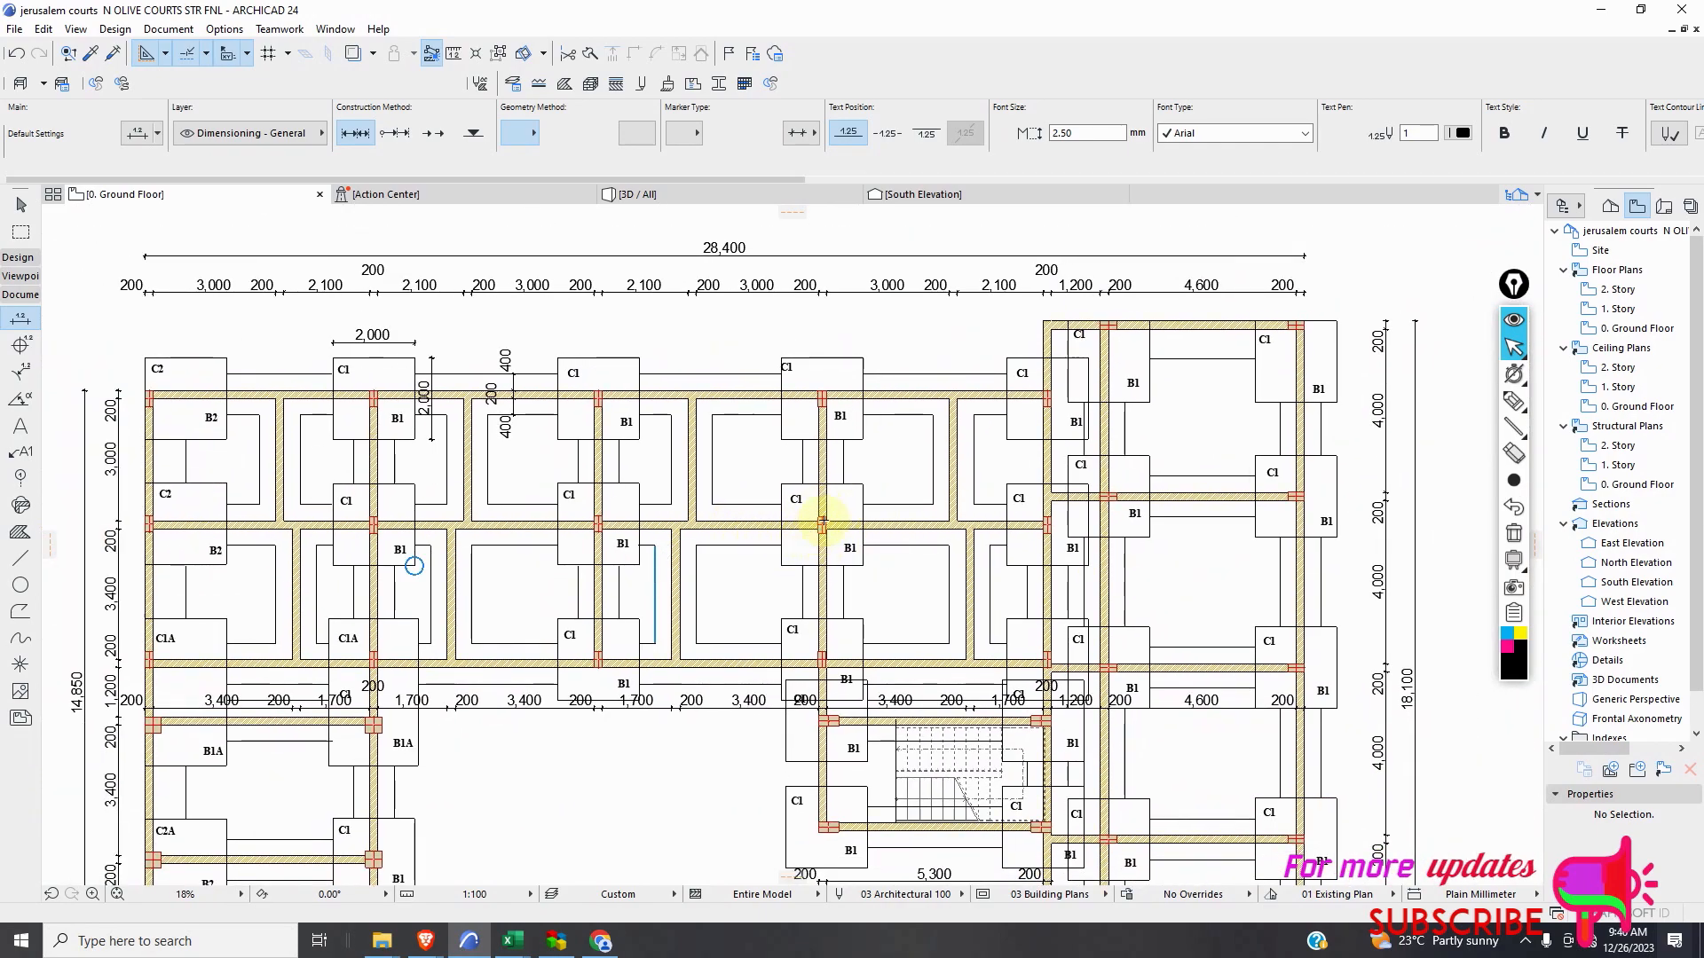
{"action": "scroll", "coordinate": [822, 519], "scroll_direction": "up", "scroll_amount": 4}
{"action": "scroll", "coordinate": [822, 519], "scroll_direction": "up", "scroll_amount": 3}
{"action": "scroll", "coordinate": [823, 520], "scroll_direction": "down", "scroll_amount": 4}
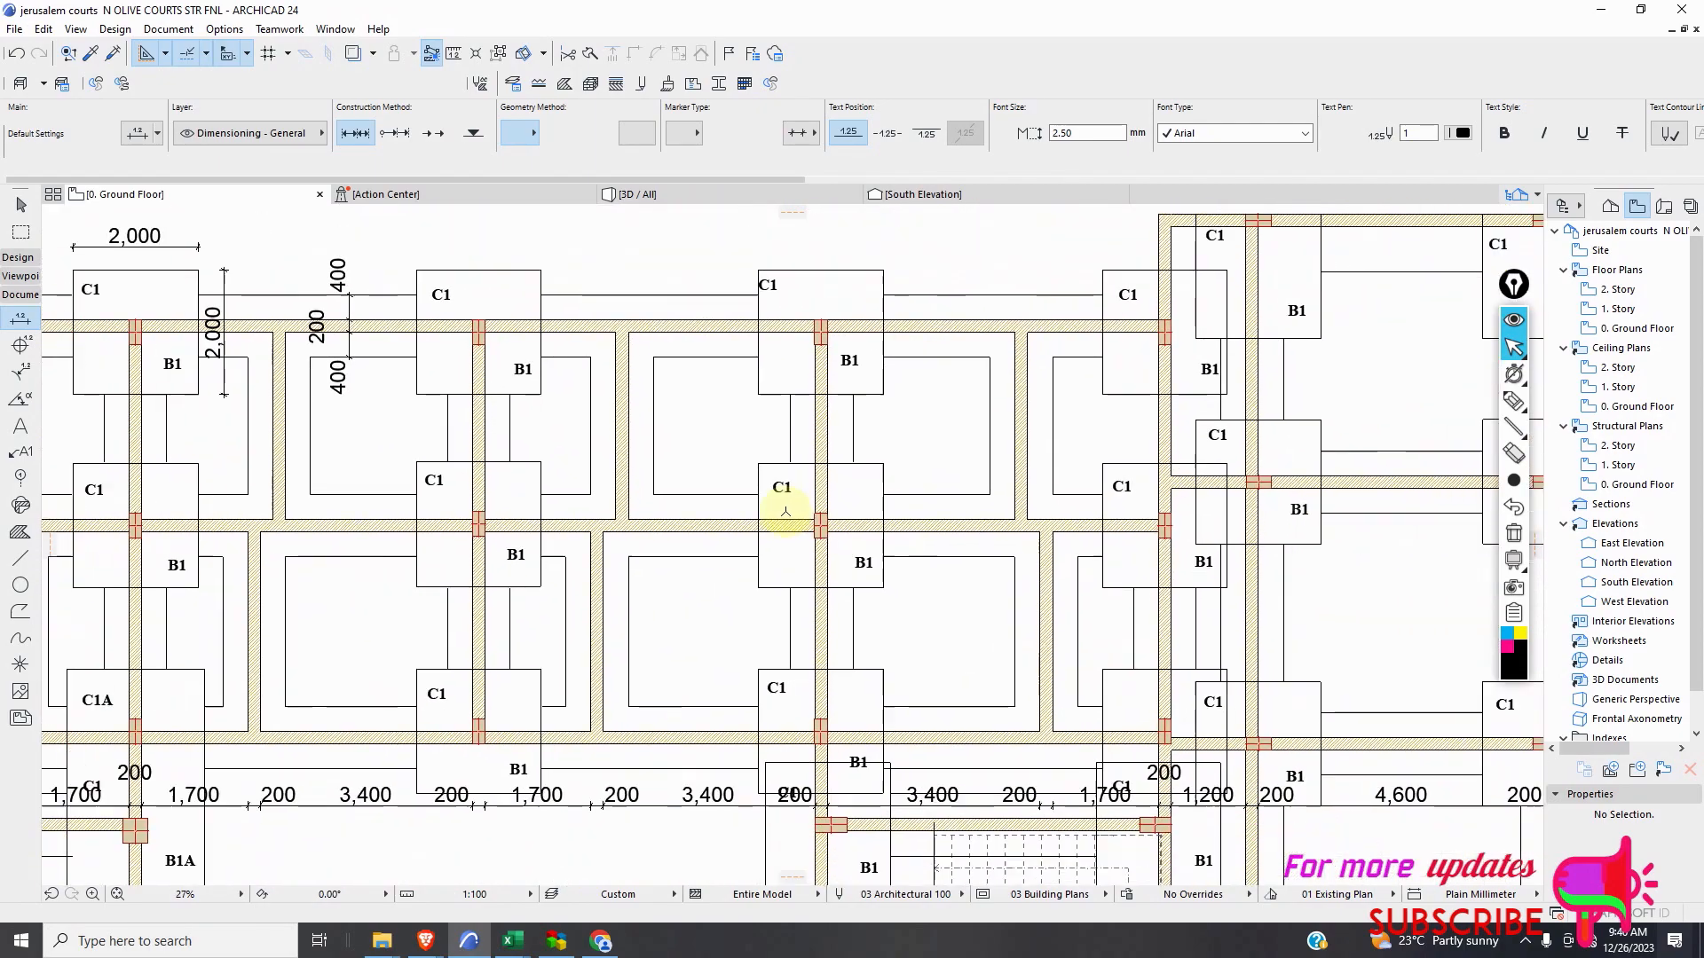
{"action": "scroll", "coordinate": [830, 512], "scroll_direction": "up", "scroll_amount": 5}
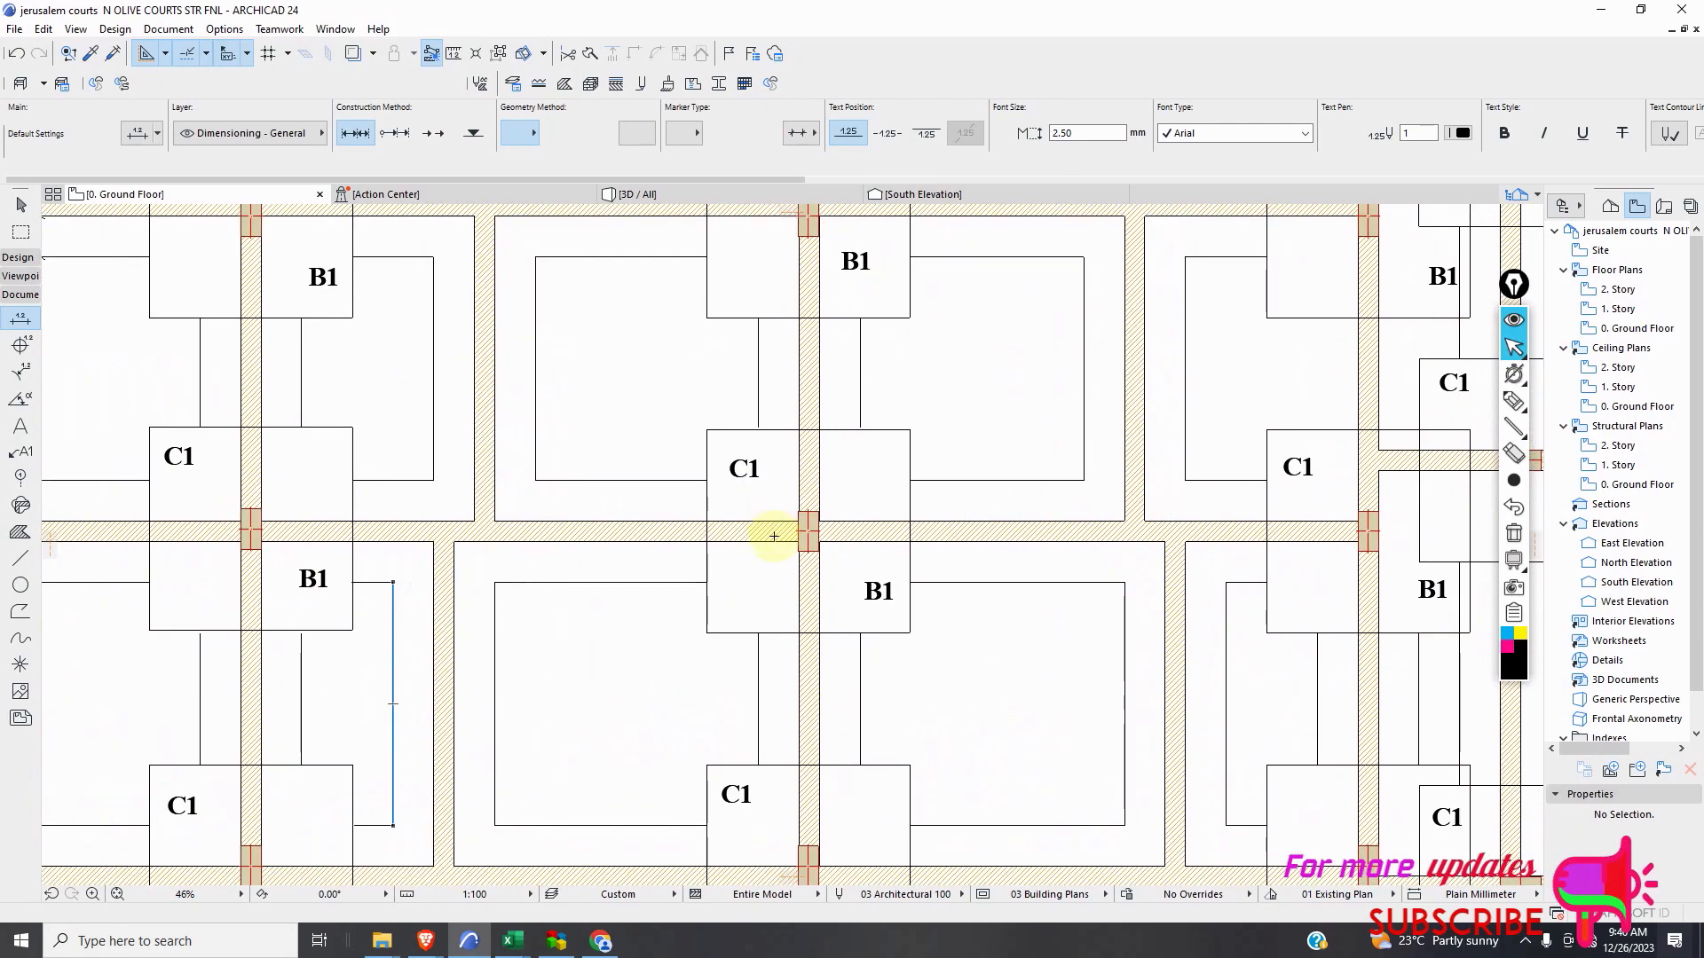
Examine the foundation plan's middle-row bays, its right wing and the neighbouring column elevation with its floor levels and link sections.
{"action": "scroll", "coordinate": [781, 549], "scroll_direction": "down", "scroll_amount": 2}
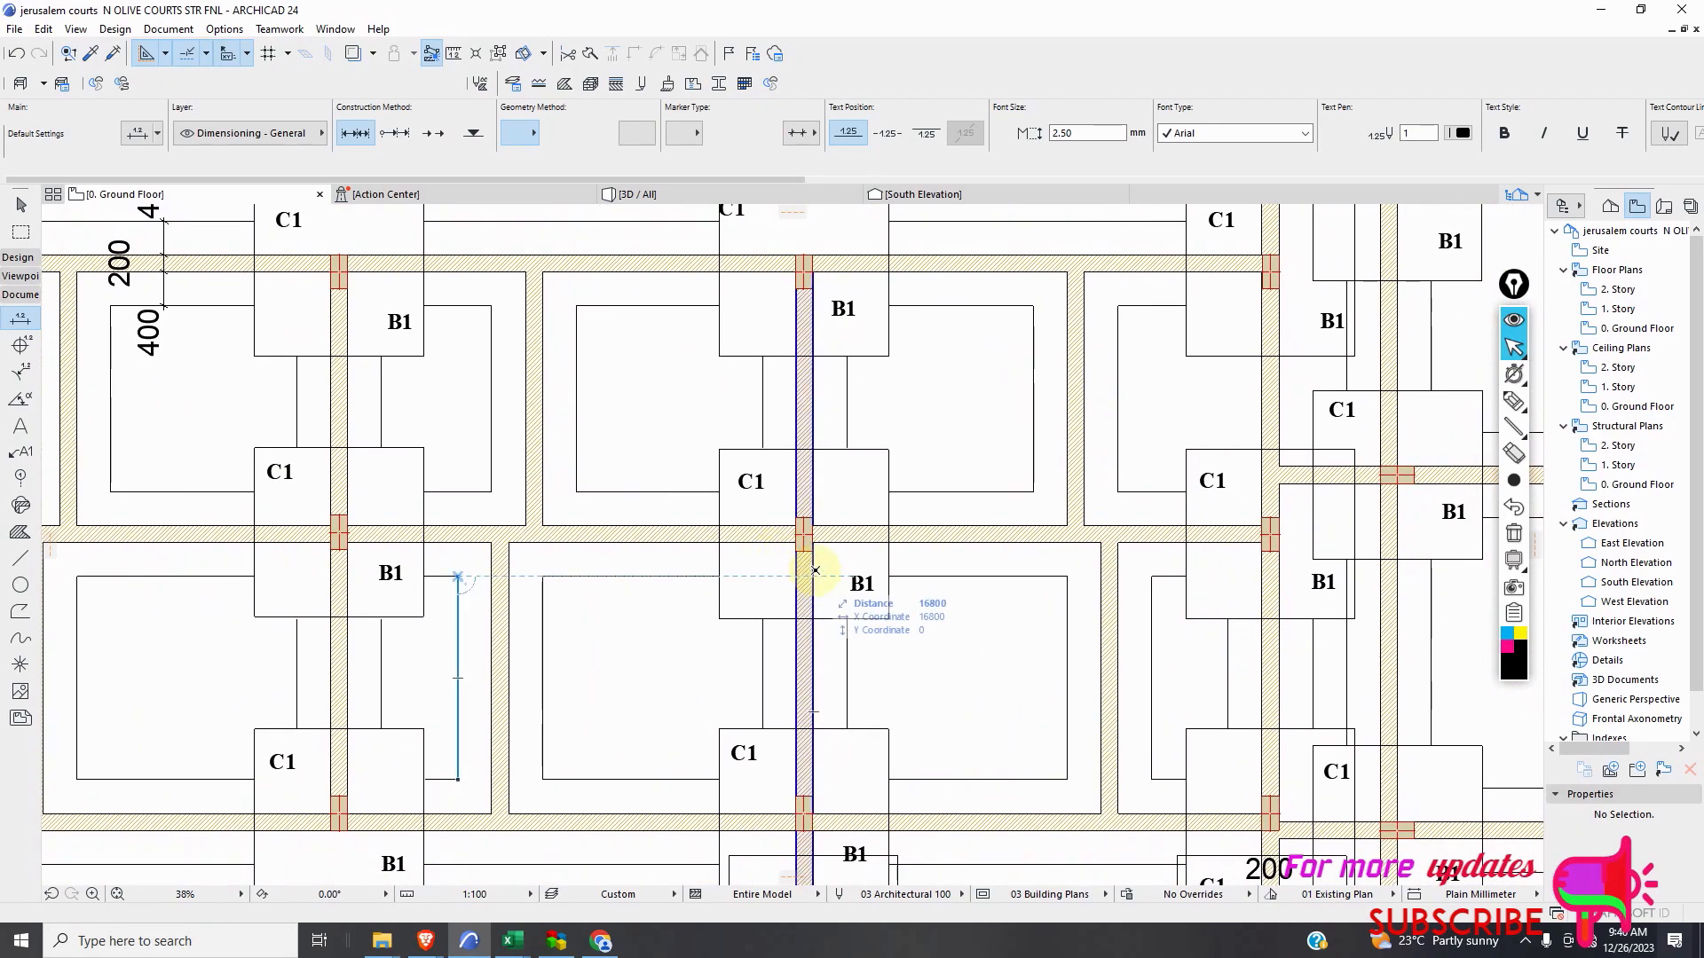
{"action": "scroll", "coordinate": [749, 519], "scroll_direction": "down", "scroll_amount": 6}
{"action": "scroll", "coordinate": [714, 519], "scroll_direction": "down", "scroll_amount": 2}
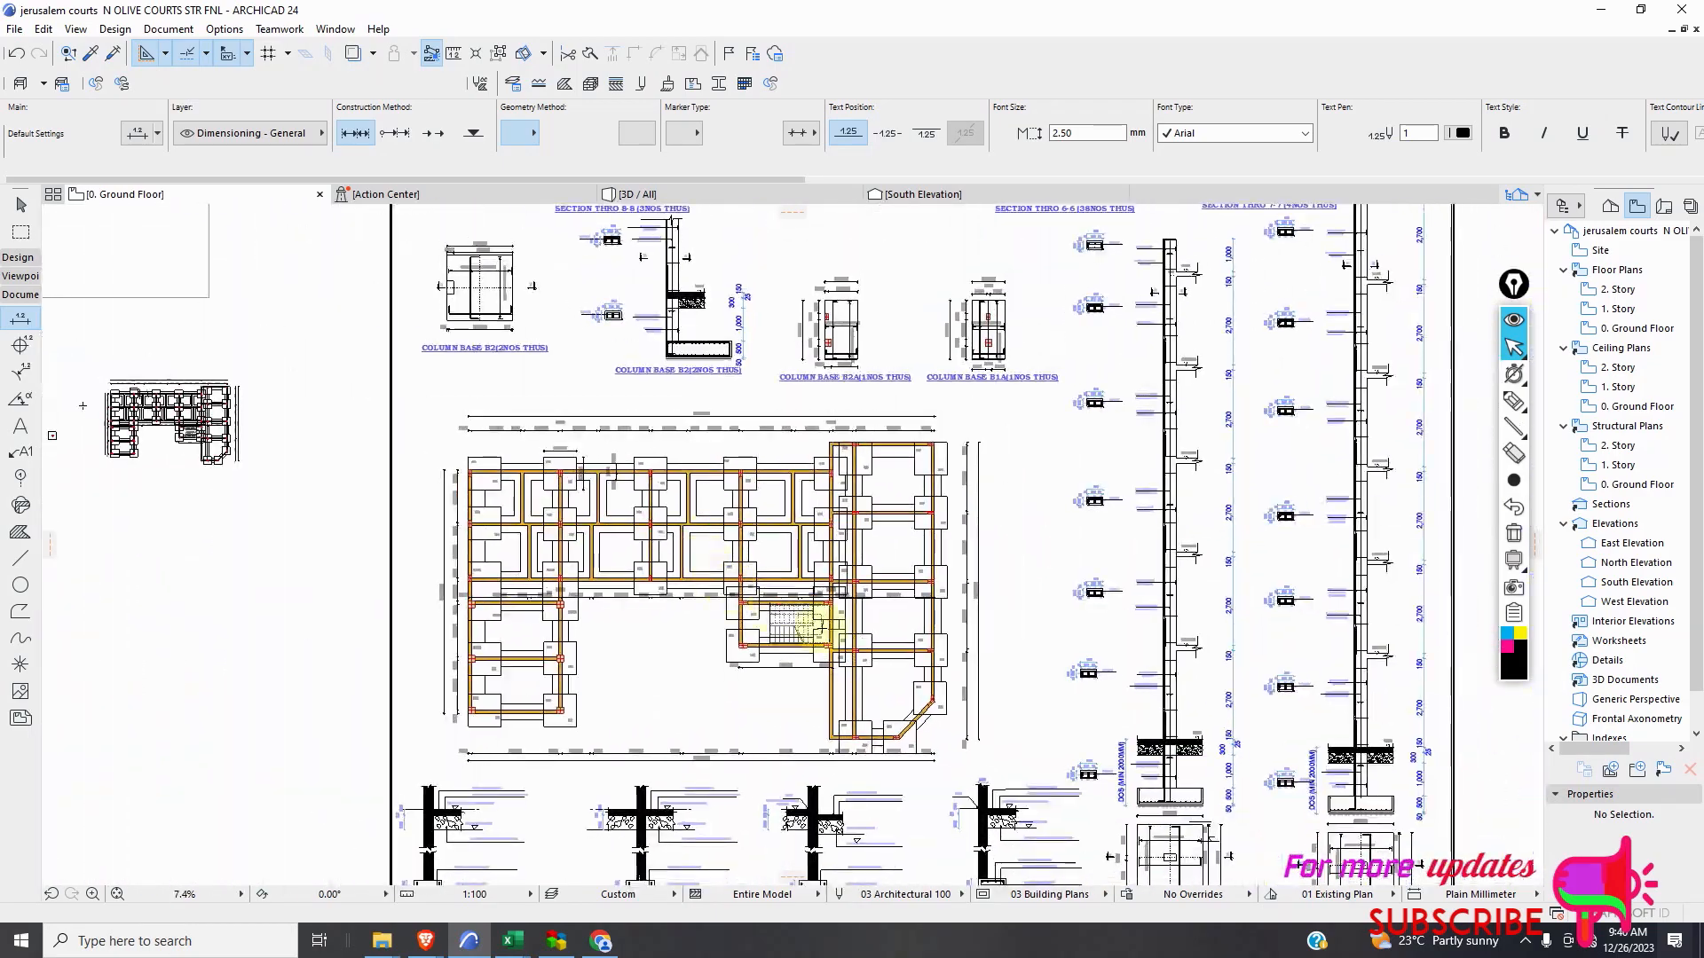
{"action": "scroll", "coordinate": [1178, 740], "scroll_direction": "up", "scroll_amount": 2}
{"action": "scroll", "coordinate": [1214, 660], "scroll_direction": "up", "scroll_amount": 1}
{"action": "scroll", "coordinate": [932, 627], "scroll_direction": "down", "scroll_amount": 3}
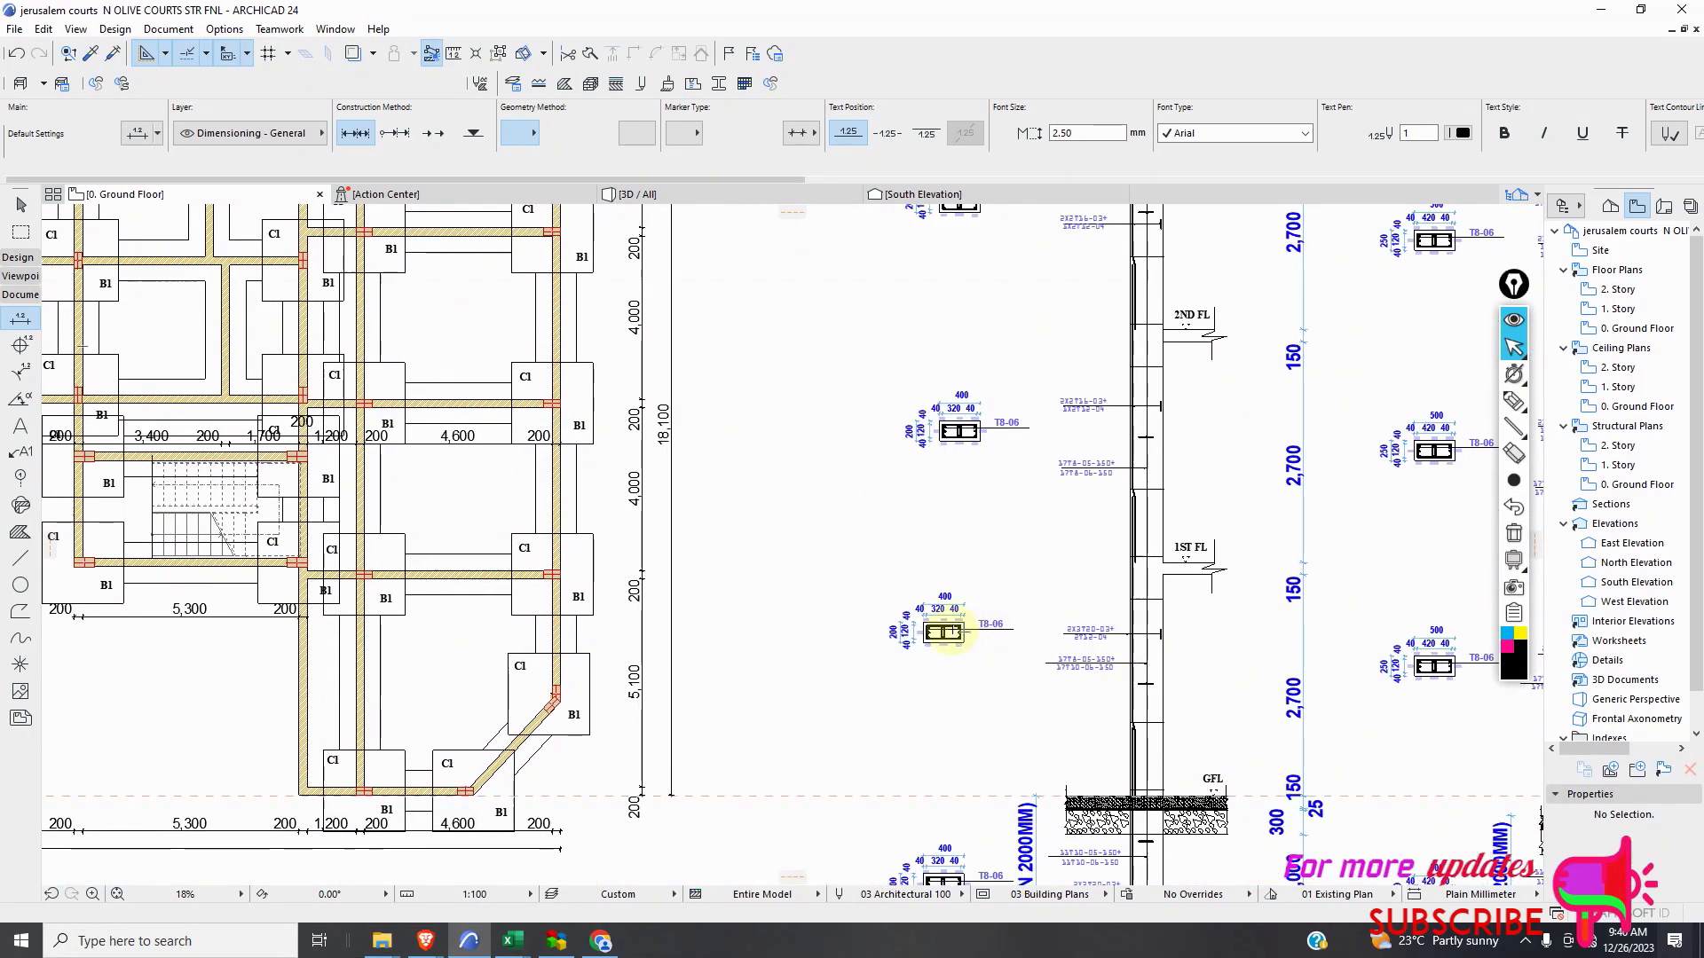
{"action": "scroll", "coordinate": [894, 594], "scroll_direction": "down", "scroll_amount": 1}
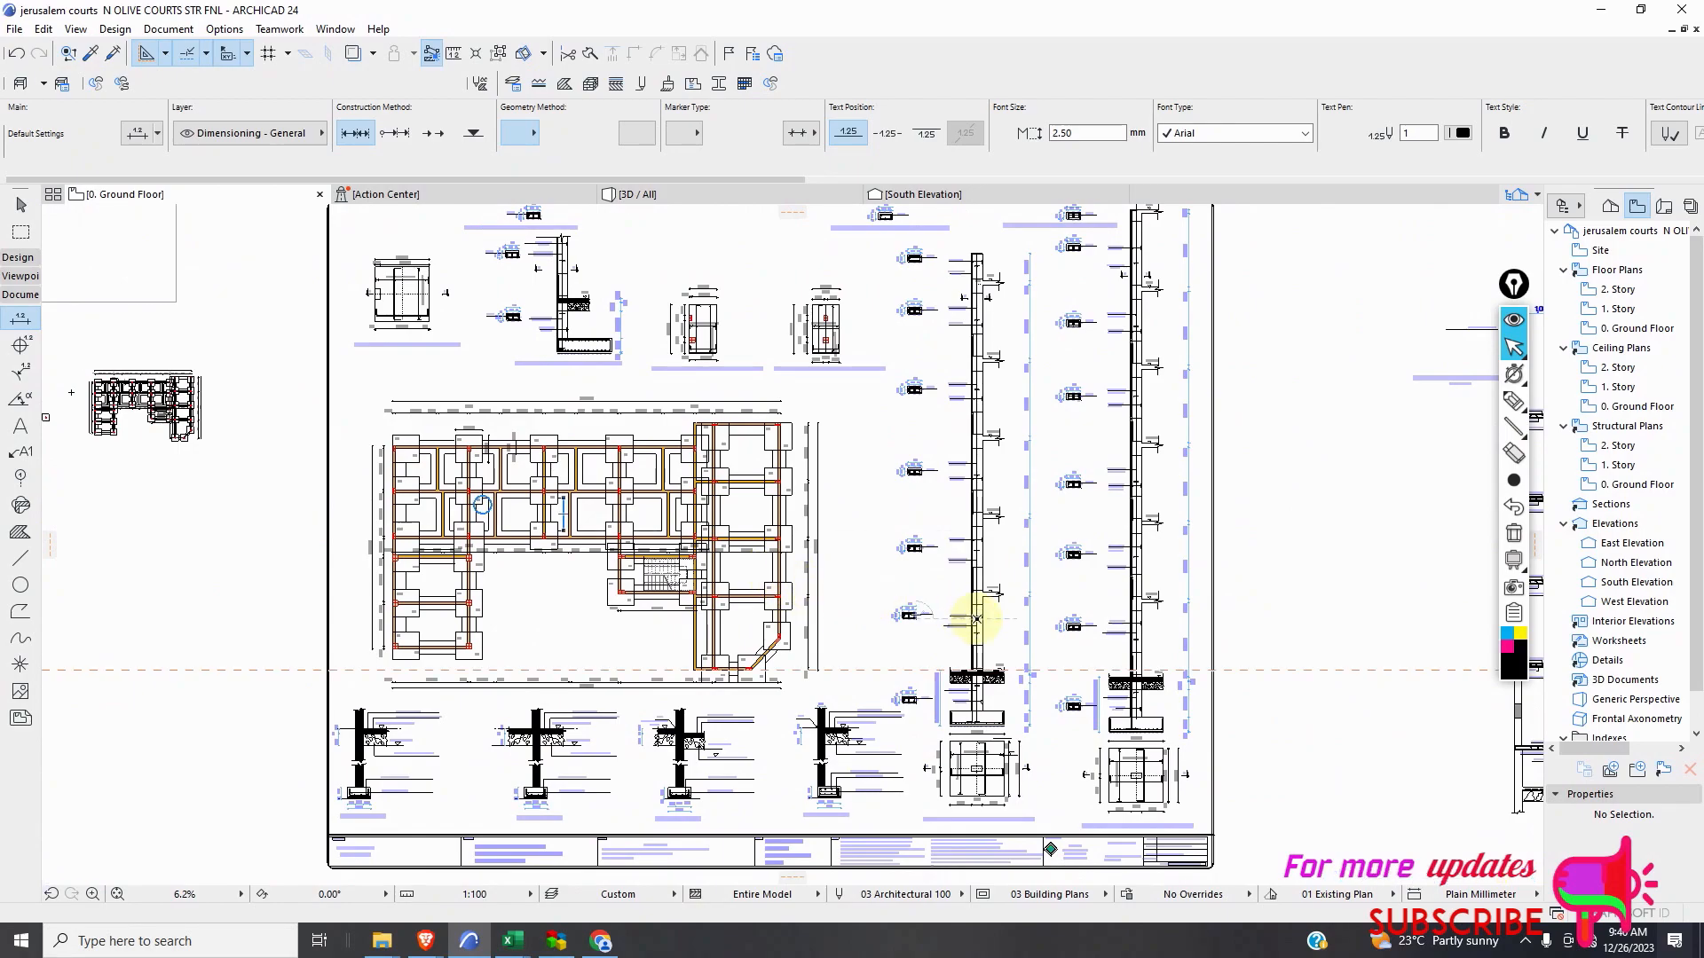
Examine the lower parts of the column elevations and their bases alongside the foundation plan on the structural sheet.
{"action": "scroll", "coordinate": [989, 621], "scroll_direction": "up", "scroll_amount": 2}
{"action": "scroll", "coordinate": [967, 601], "scroll_direction": "down", "scroll_amount": 2}
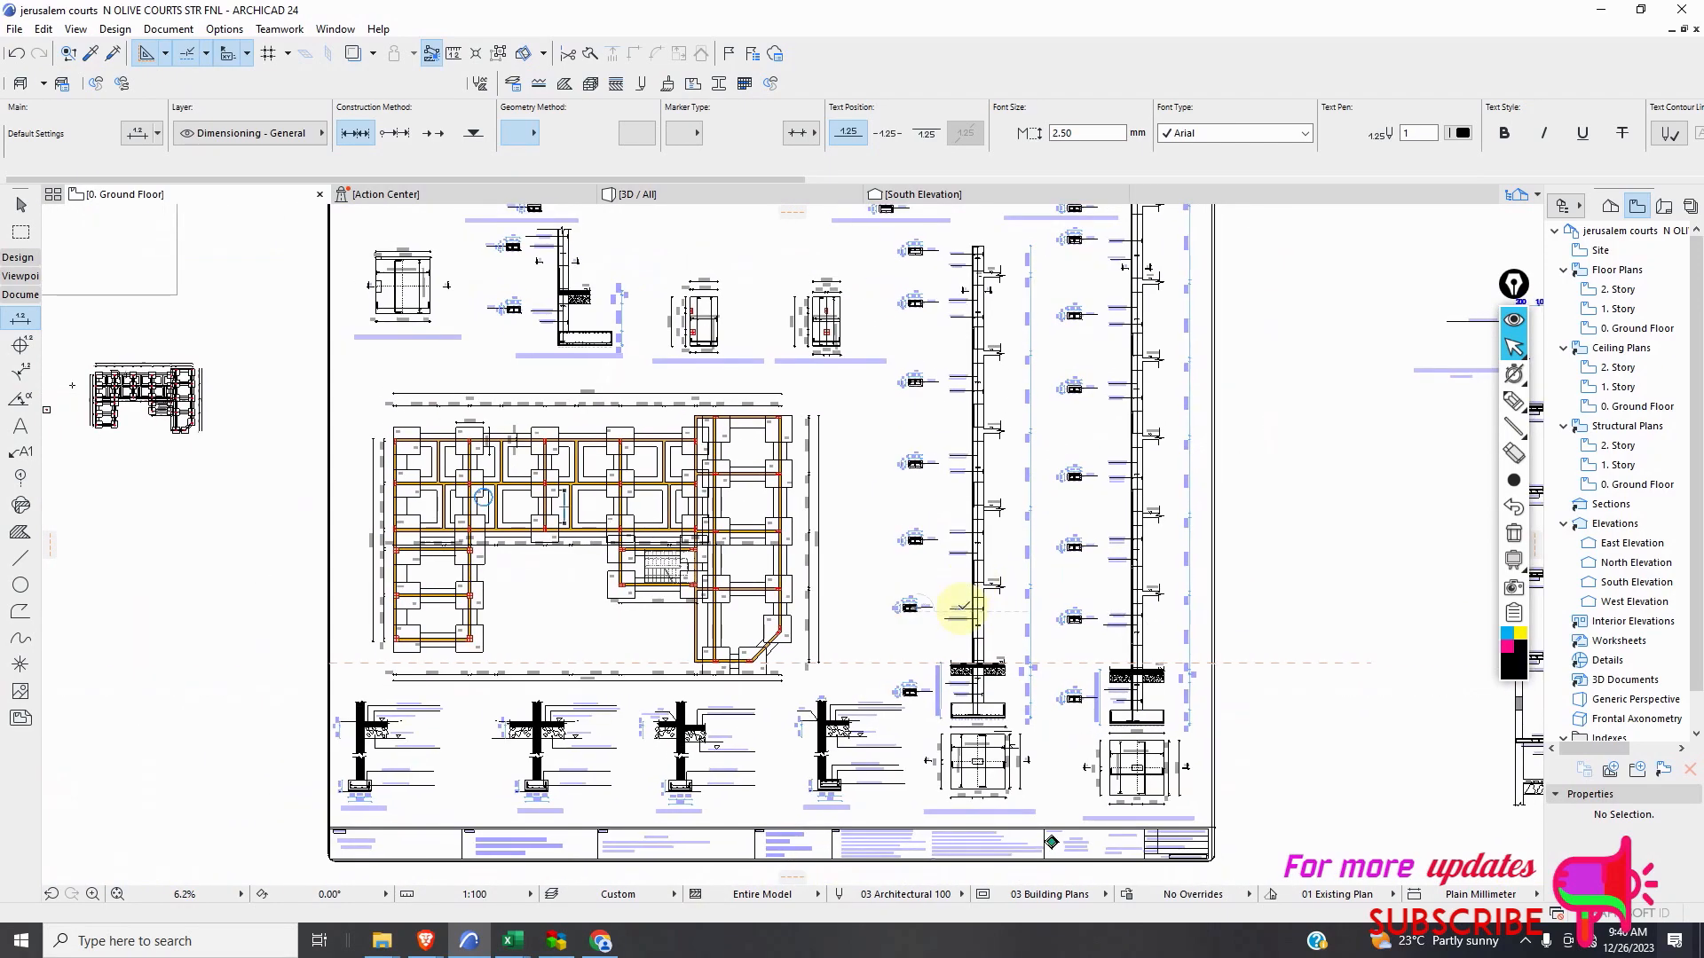
{"action": "scroll", "coordinate": [1001, 597], "scroll_direction": "up", "scroll_amount": 3}
{"action": "scroll", "coordinate": [996, 606], "scroll_direction": "down", "scroll_amount": 2}
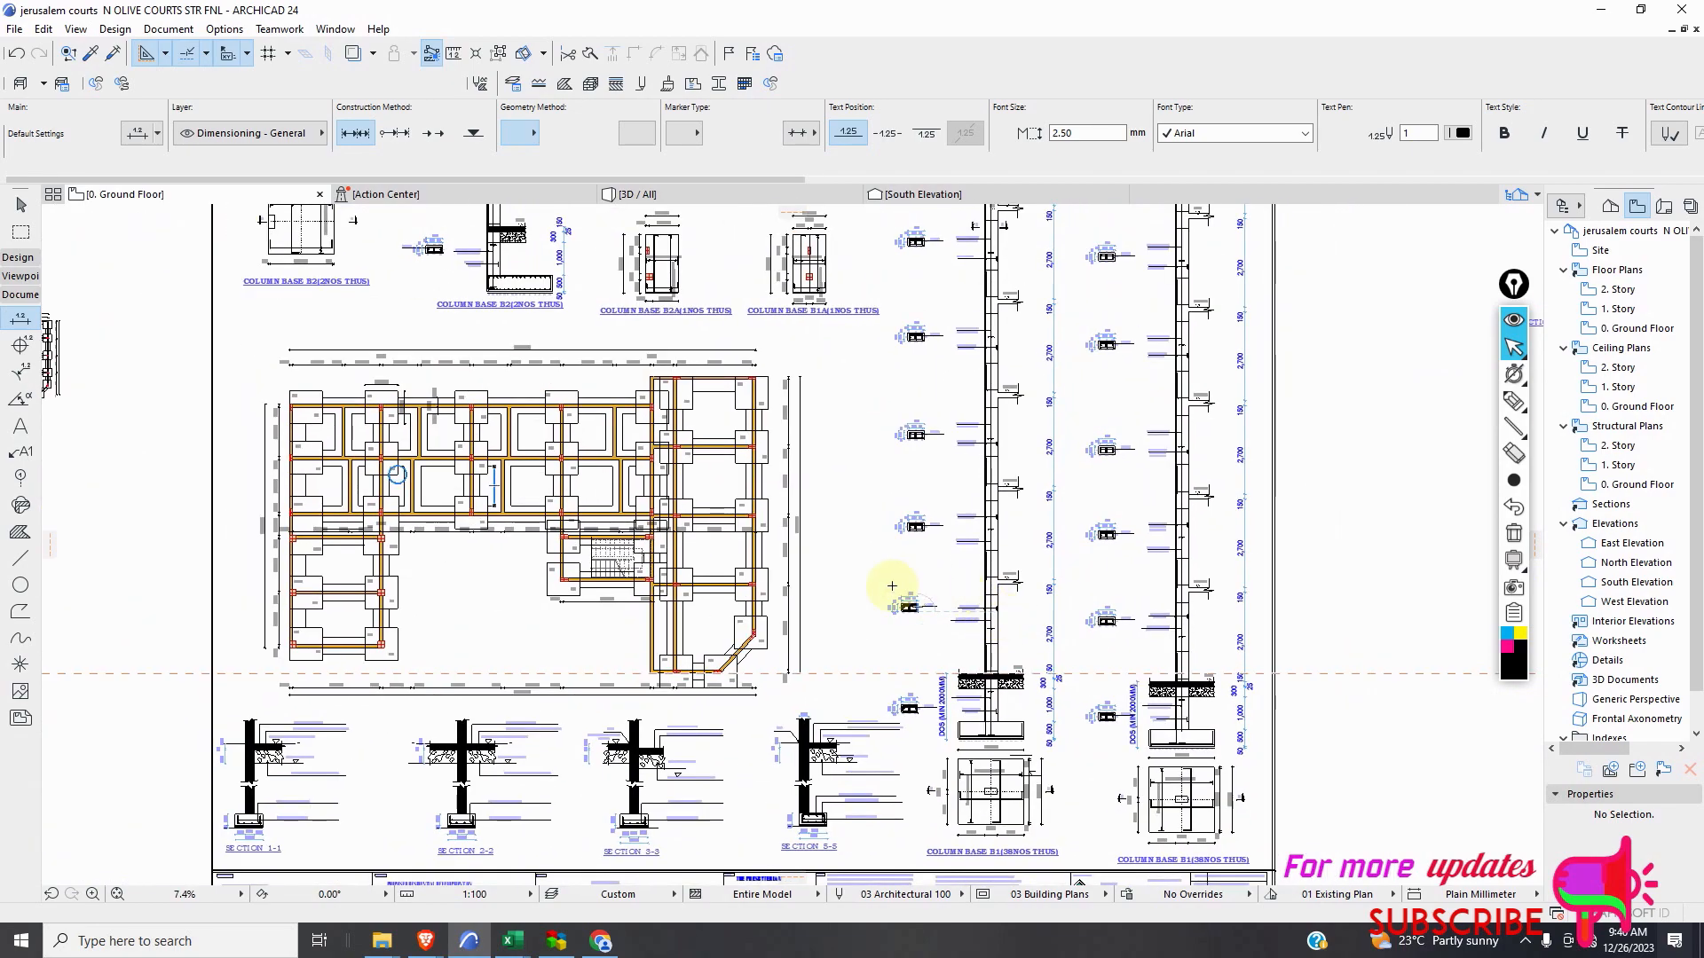
{"action": "scroll", "coordinate": [548, 482], "scroll_direction": "up", "scroll_amount": 3}
{"action": "scroll", "coordinate": [575, 482], "scroll_direction": "down", "scroll_amount": 1}
{"action": "scroll", "coordinate": [575, 482], "scroll_direction": "down", "scroll_amount": 1}
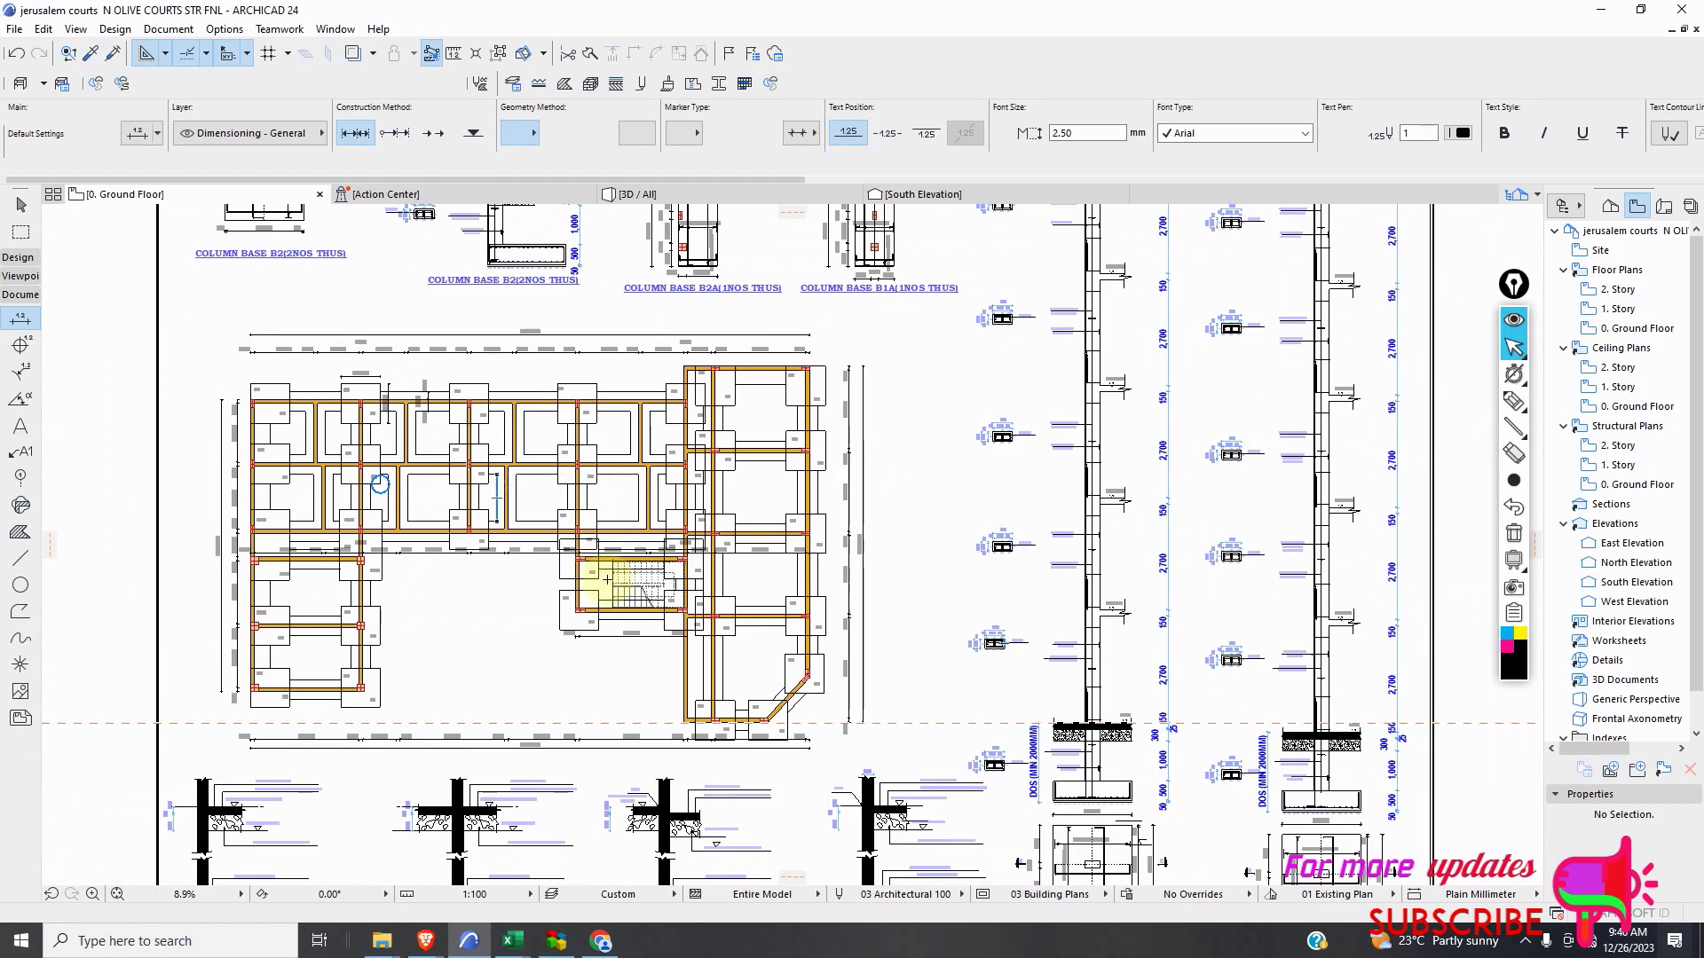
{"action": "scroll", "coordinate": [589, 567], "scroll_direction": "up", "scroll_amount": 3}
{"action": "scroll", "coordinate": [624, 579], "scroll_direction": "down", "scroll_amount": 3}
{"action": "scroll", "coordinate": [677, 590], "scroll_direction": "down", "scroll_amount": 2}
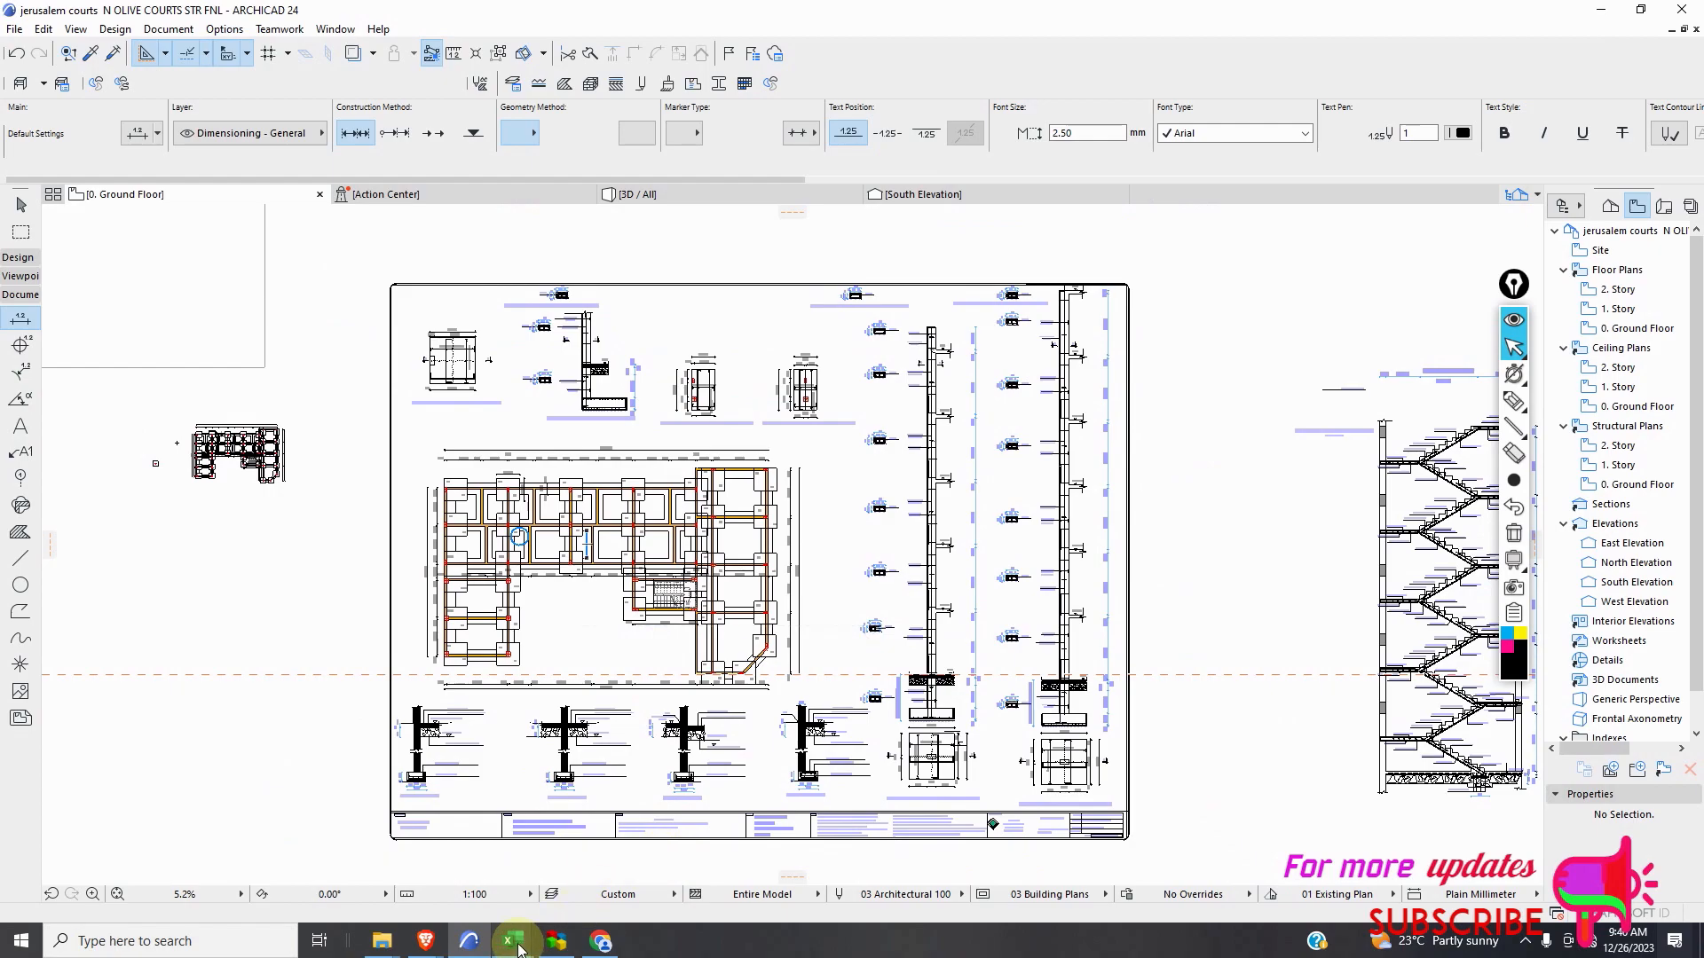
Switch to Excel and open the RCC51 Column Load Take-down Design workbook to view its LOADTD sheet.
{"action": "mouse_move", "coordinate": [515, 942]}
{"action": "mouse_move", "coordinate": [344, 908]}
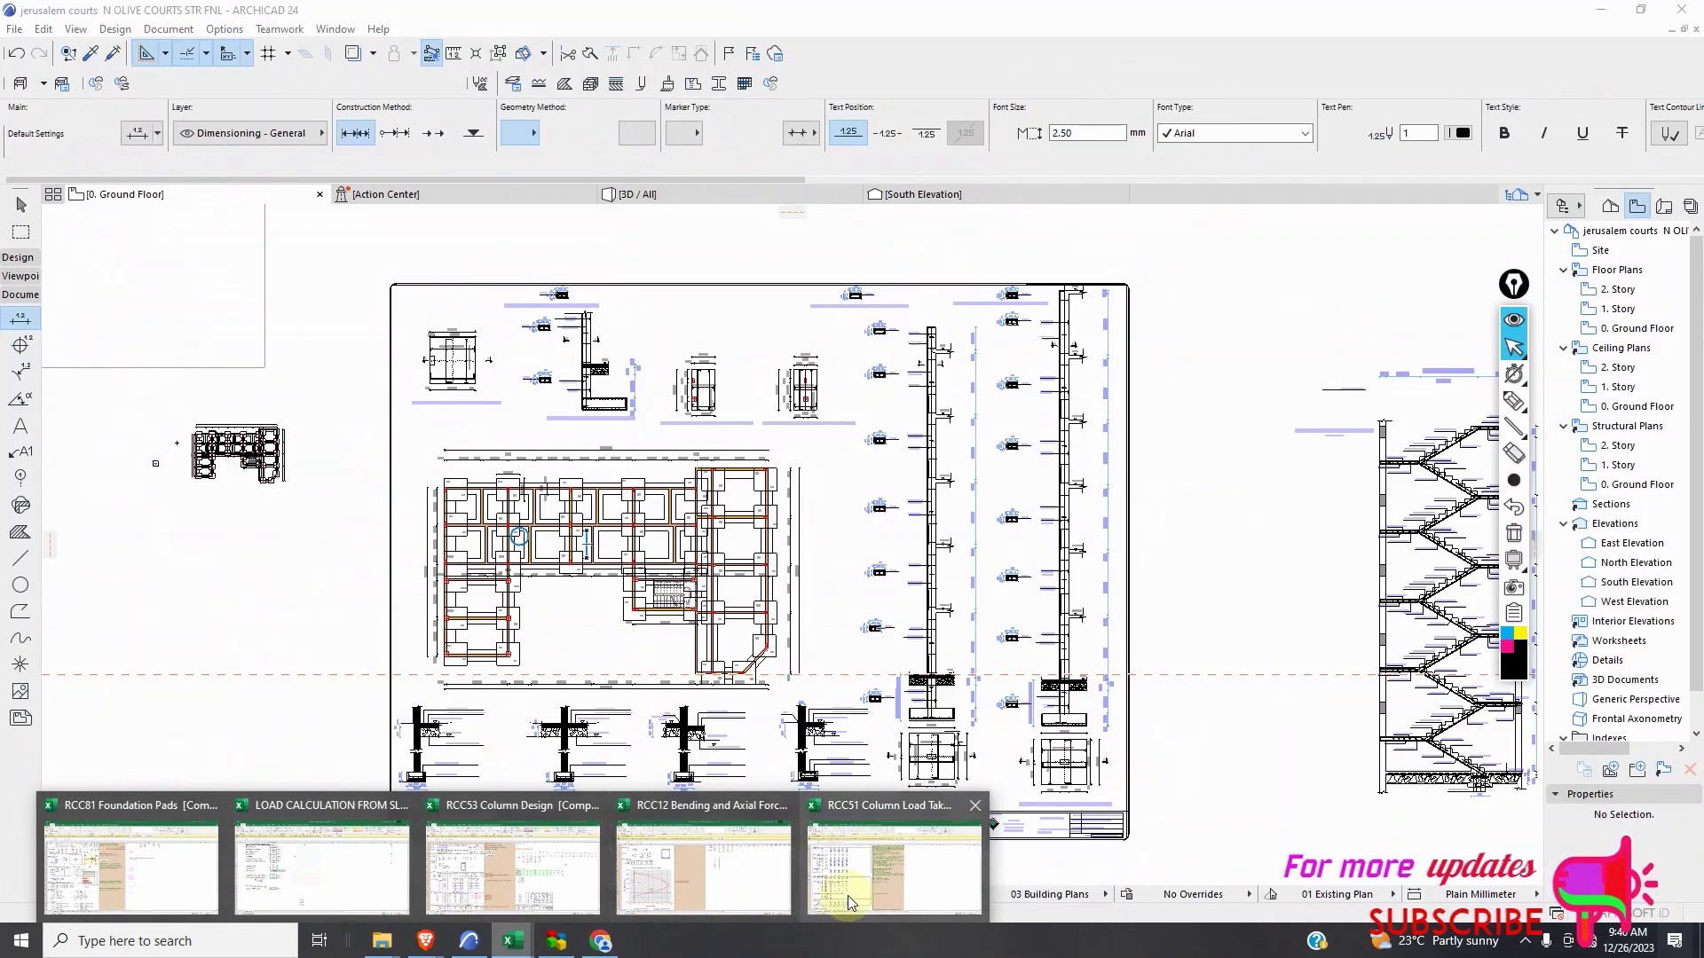
{"action": "left_click", "coordinate": [851, 887]}
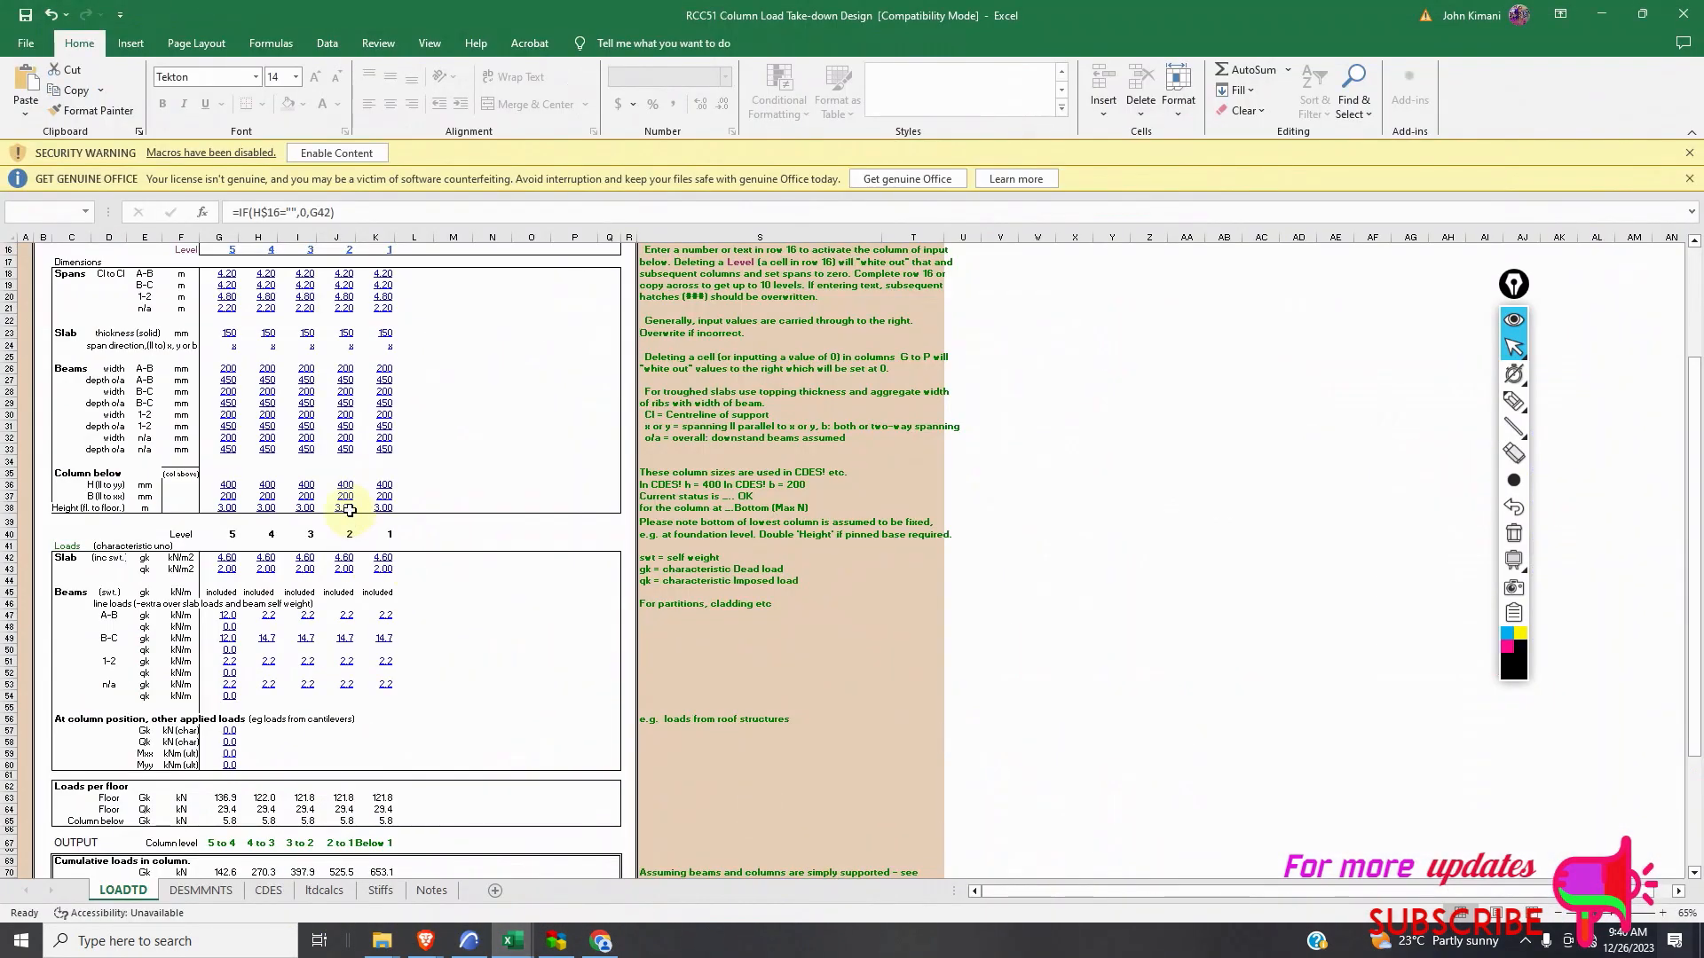
{"action": "mouse_move", "coordinate": [509, 946]}
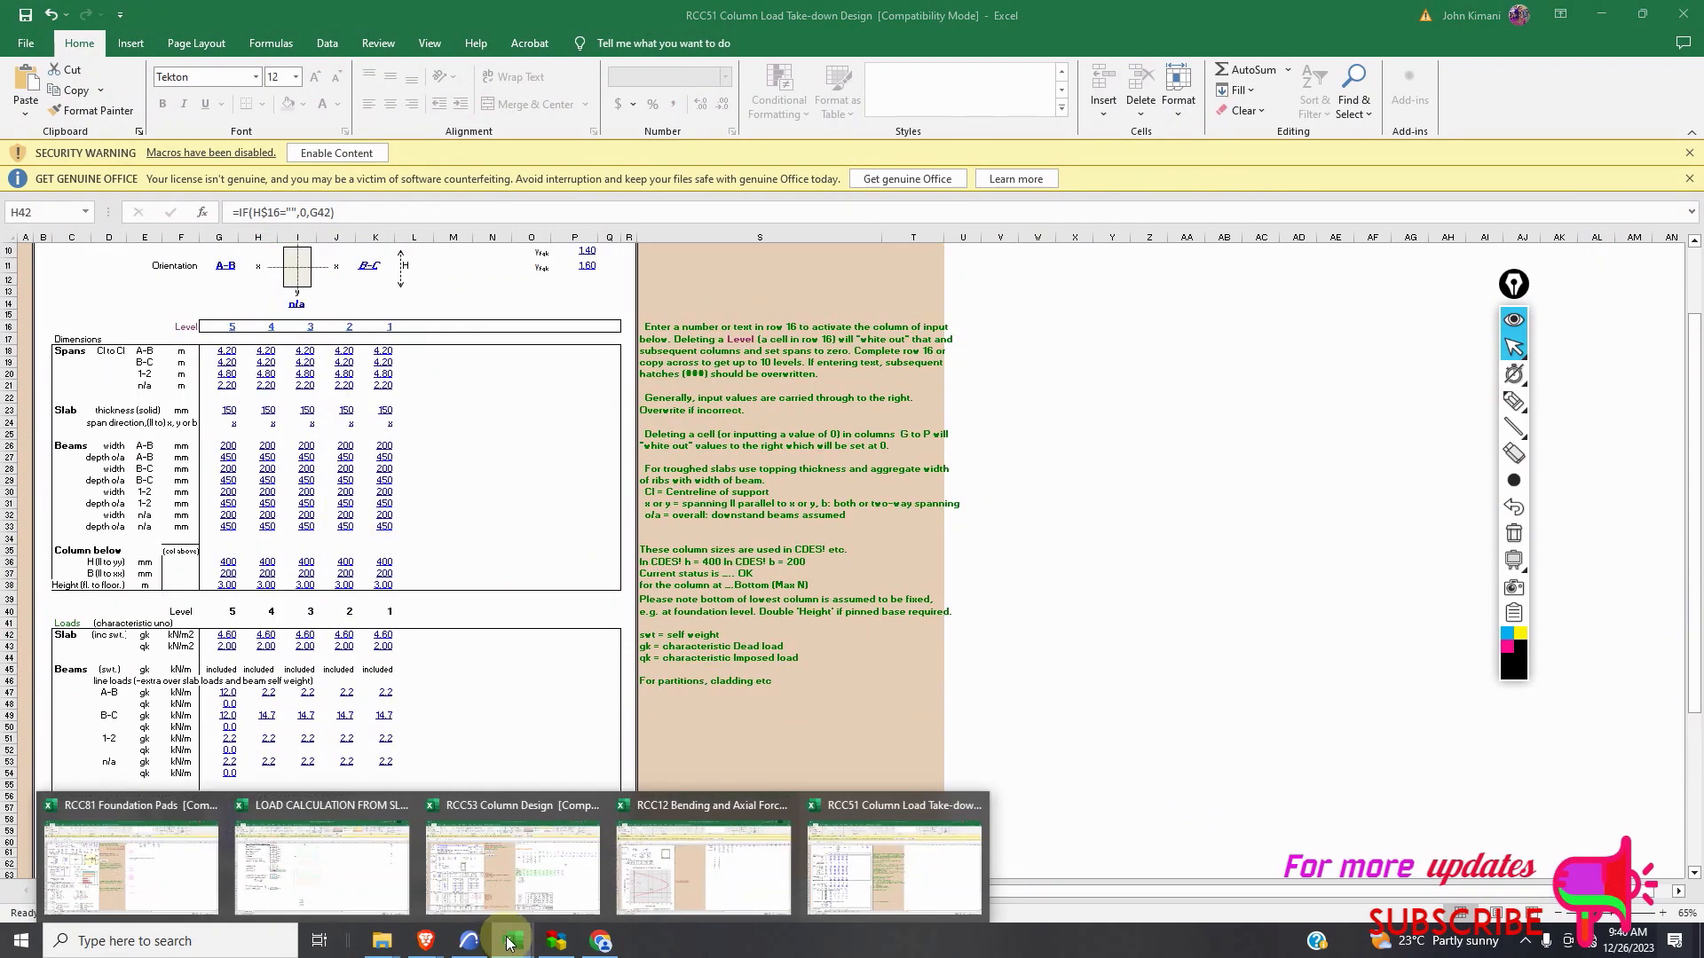
{"action": "left_click", "coordinate": [846, 889]}
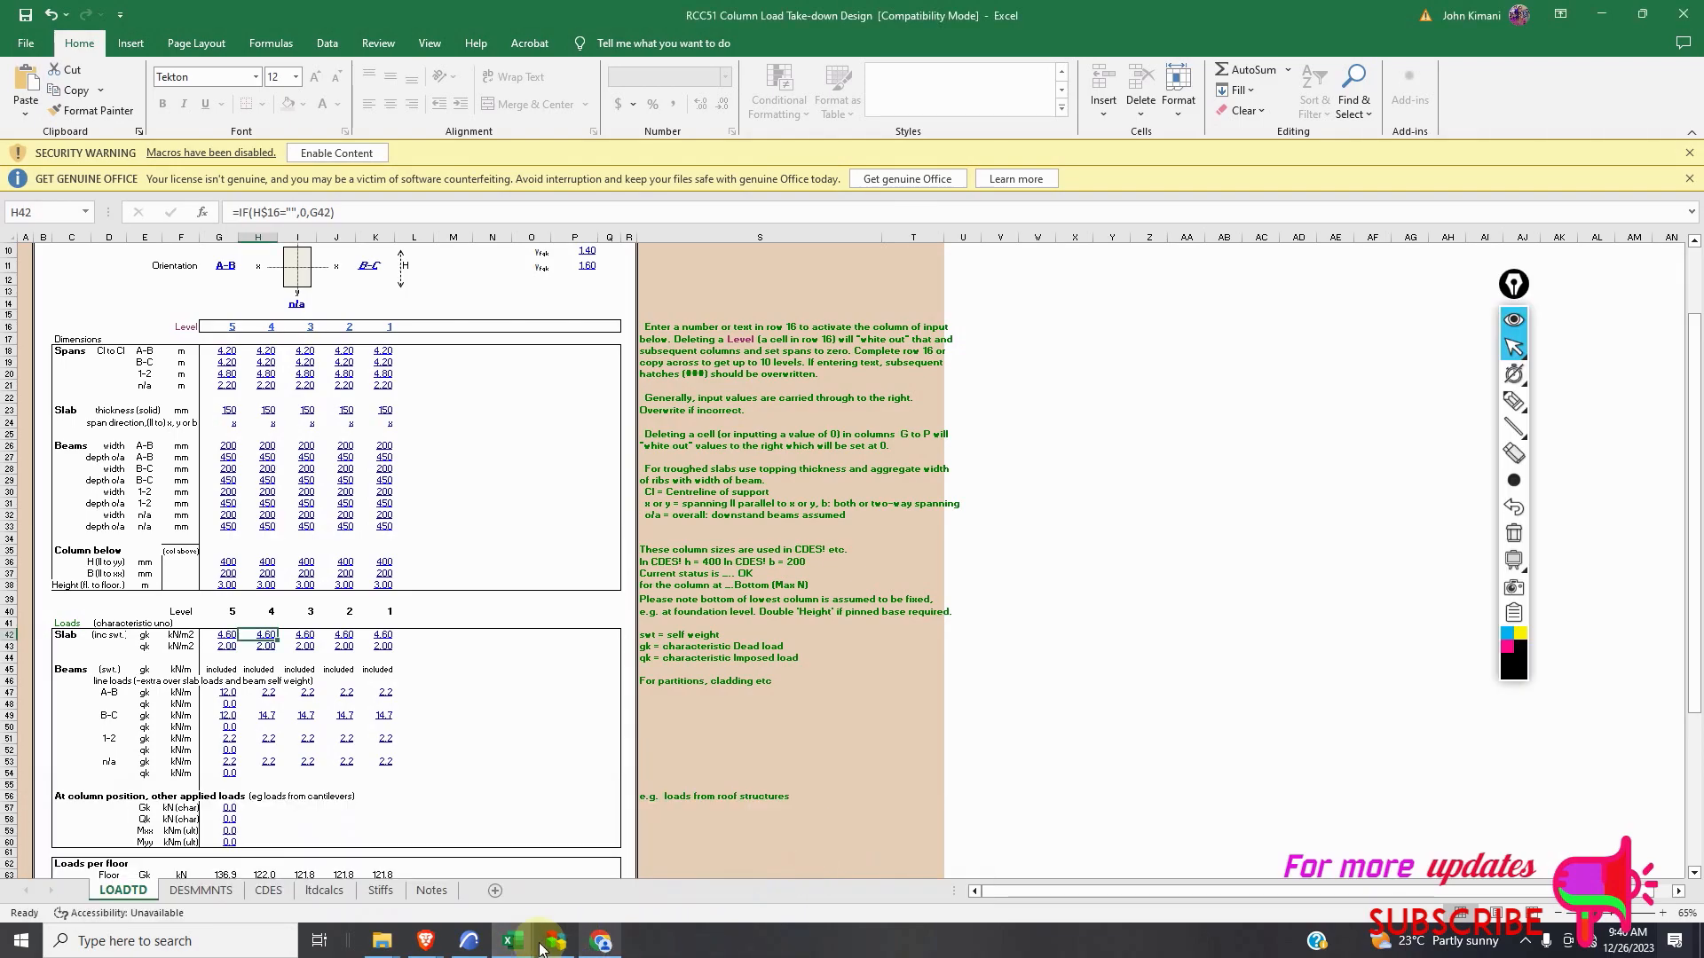
Check the foundation plan's column grid in Archicad, and return to the RCC51 Column Load Take-down workbook in Excel.
{"action": "left_click", "coordinate": [468, 941]}
{"action": "scroll", "coordinate": [525, 524], "scroll_direction": "up", "scroll_amount": 3}
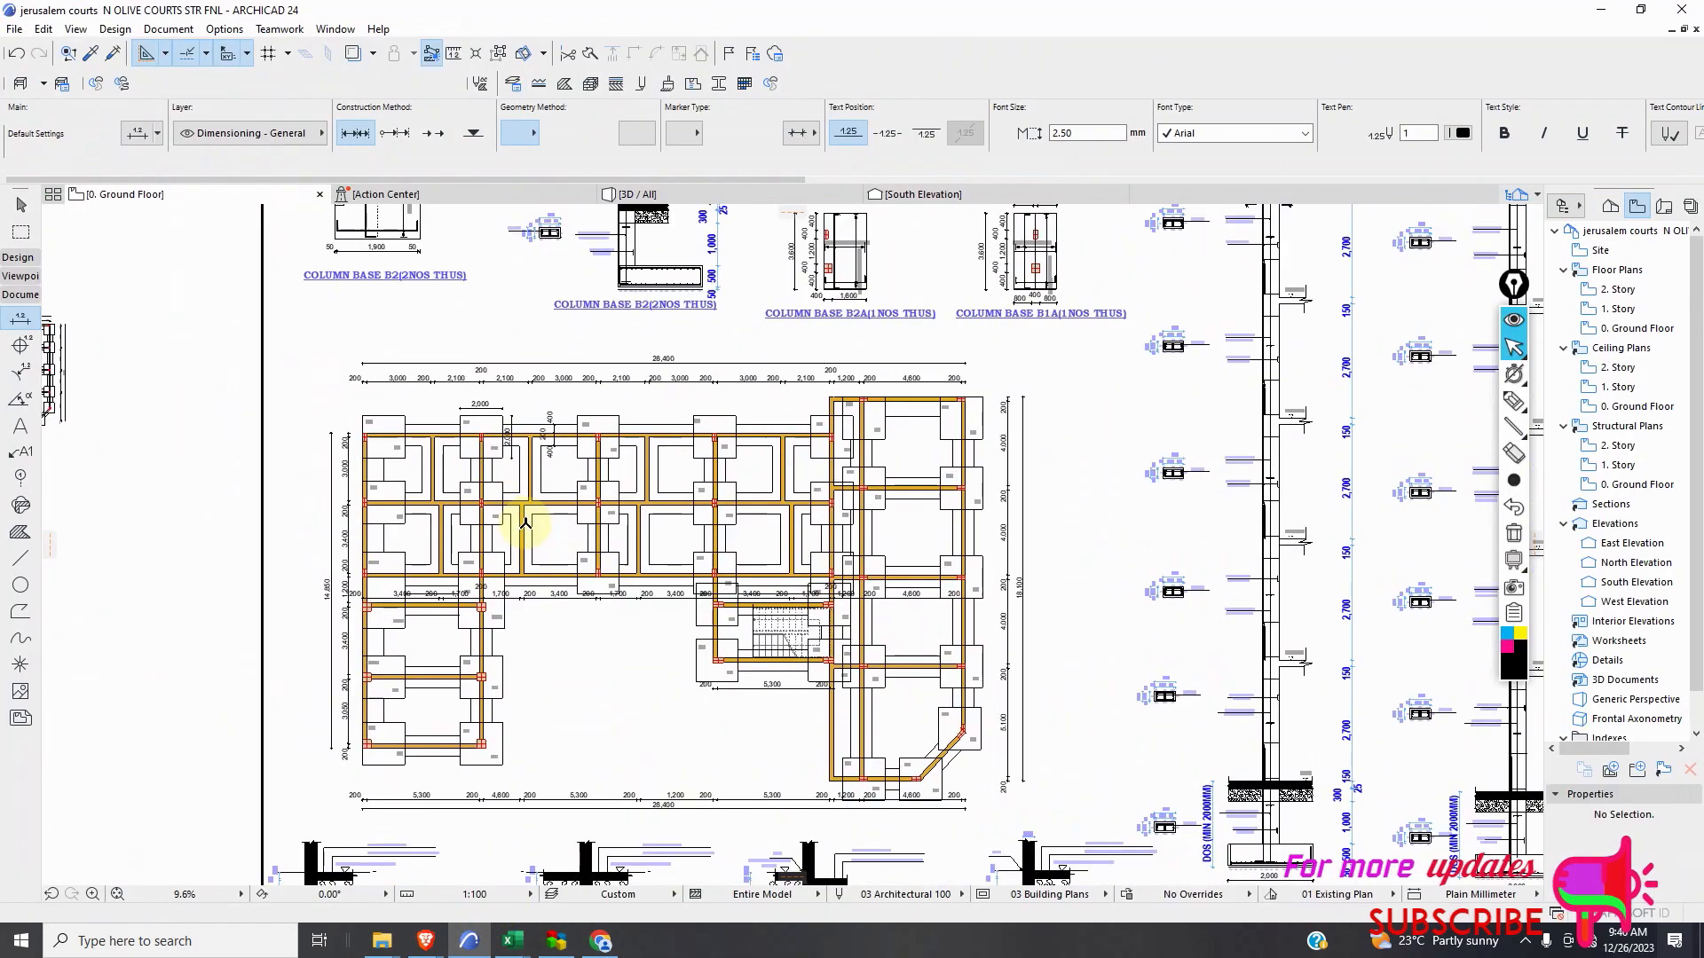
{"action": "scroll", "coordinate": [526, 523], "scroll_direction": "up", "scroll_amount": 2}
{"action": "mouse_move", "coordinate": [512, 941]}
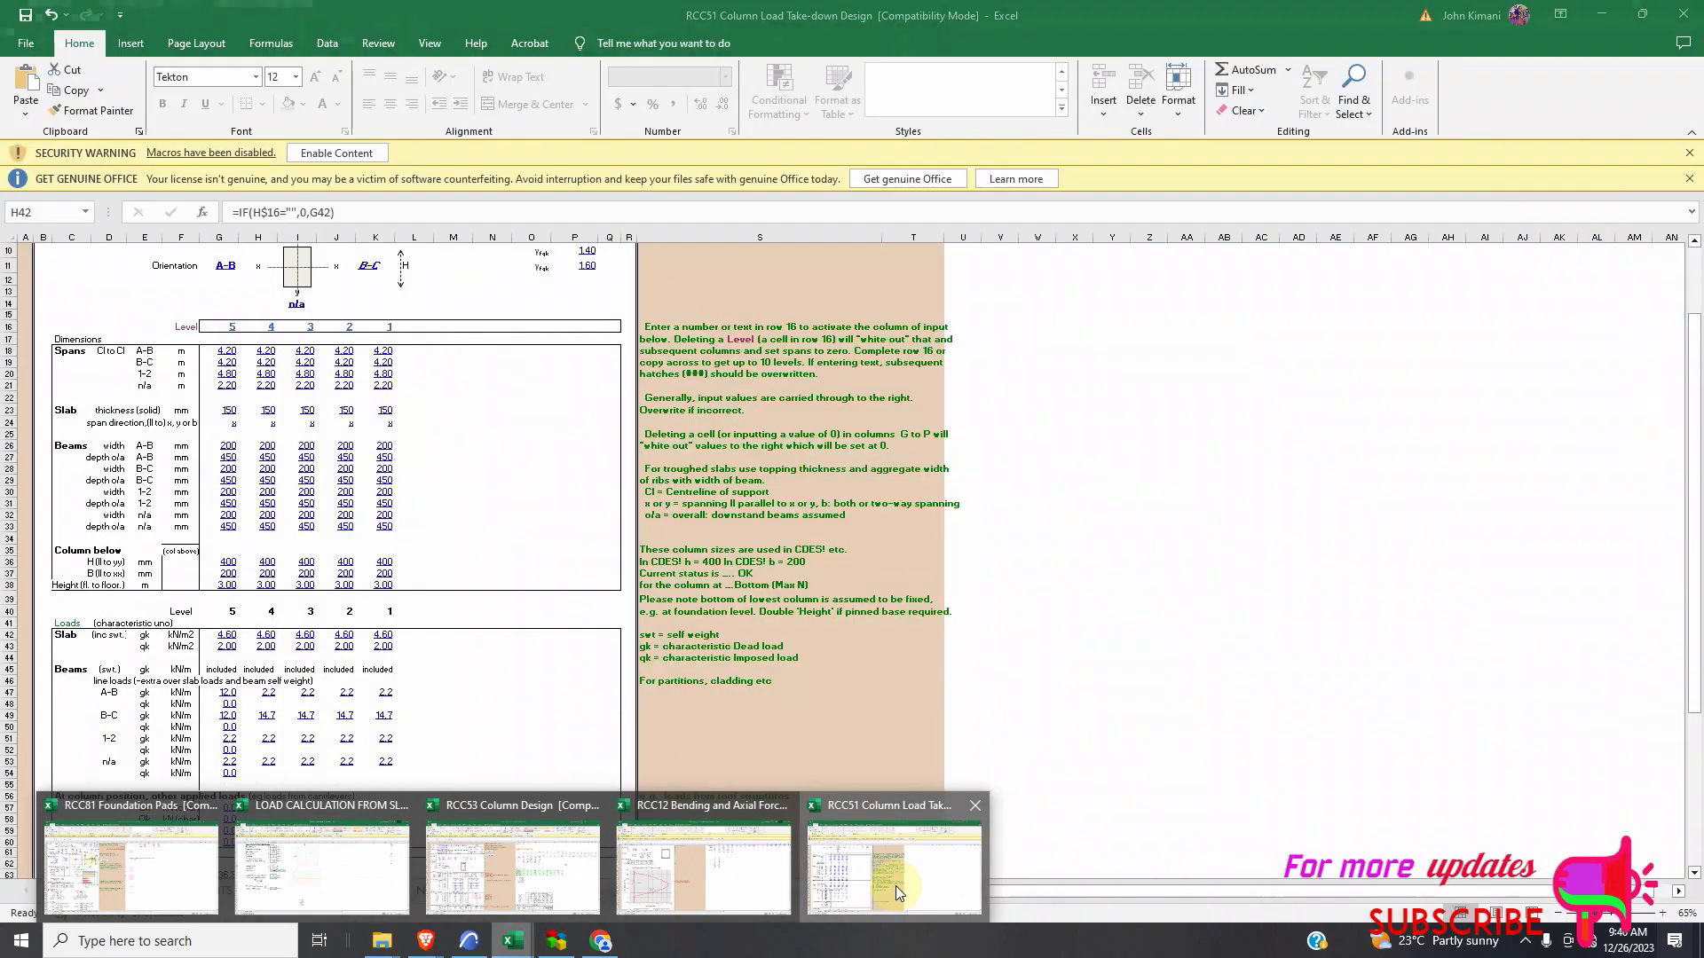
{"action": "left_click", "coordinate": [896, 885]}
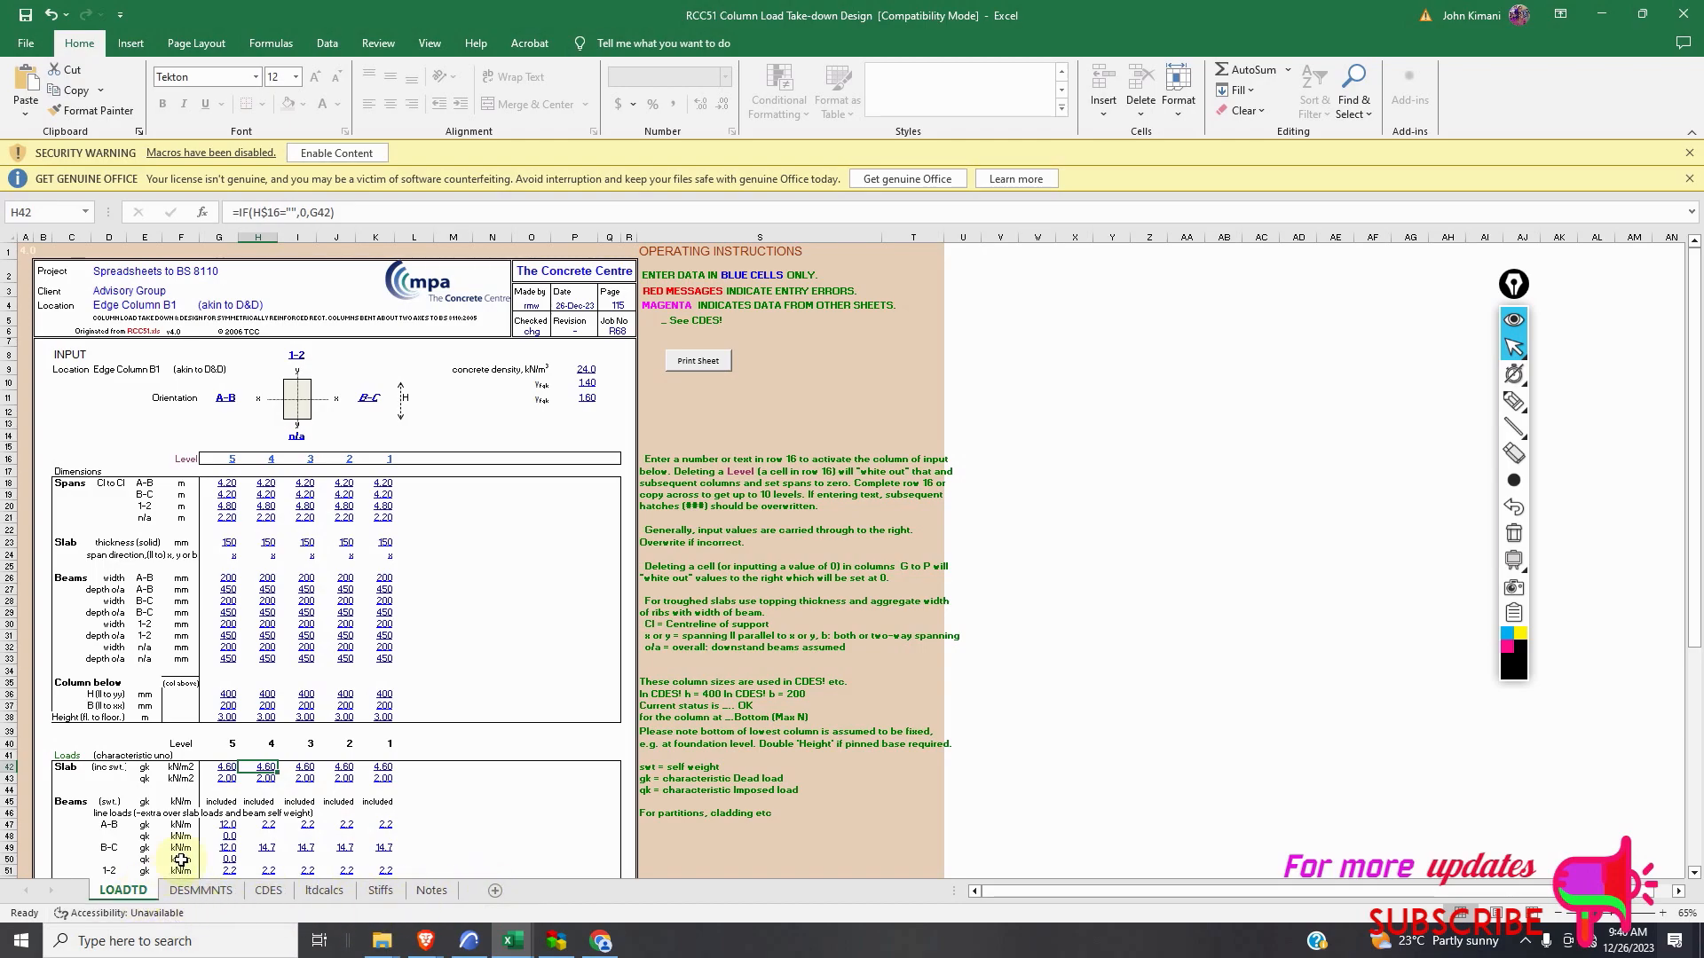
Examine the LOADTD sheet at 124% zoom, covering the column orientation, spans, slab, beams, column sizes and characteristic loads.
{"action": "scroll", "coordinate": [233, 736], "scroll_direction": "down", "scroll_amount": 1}
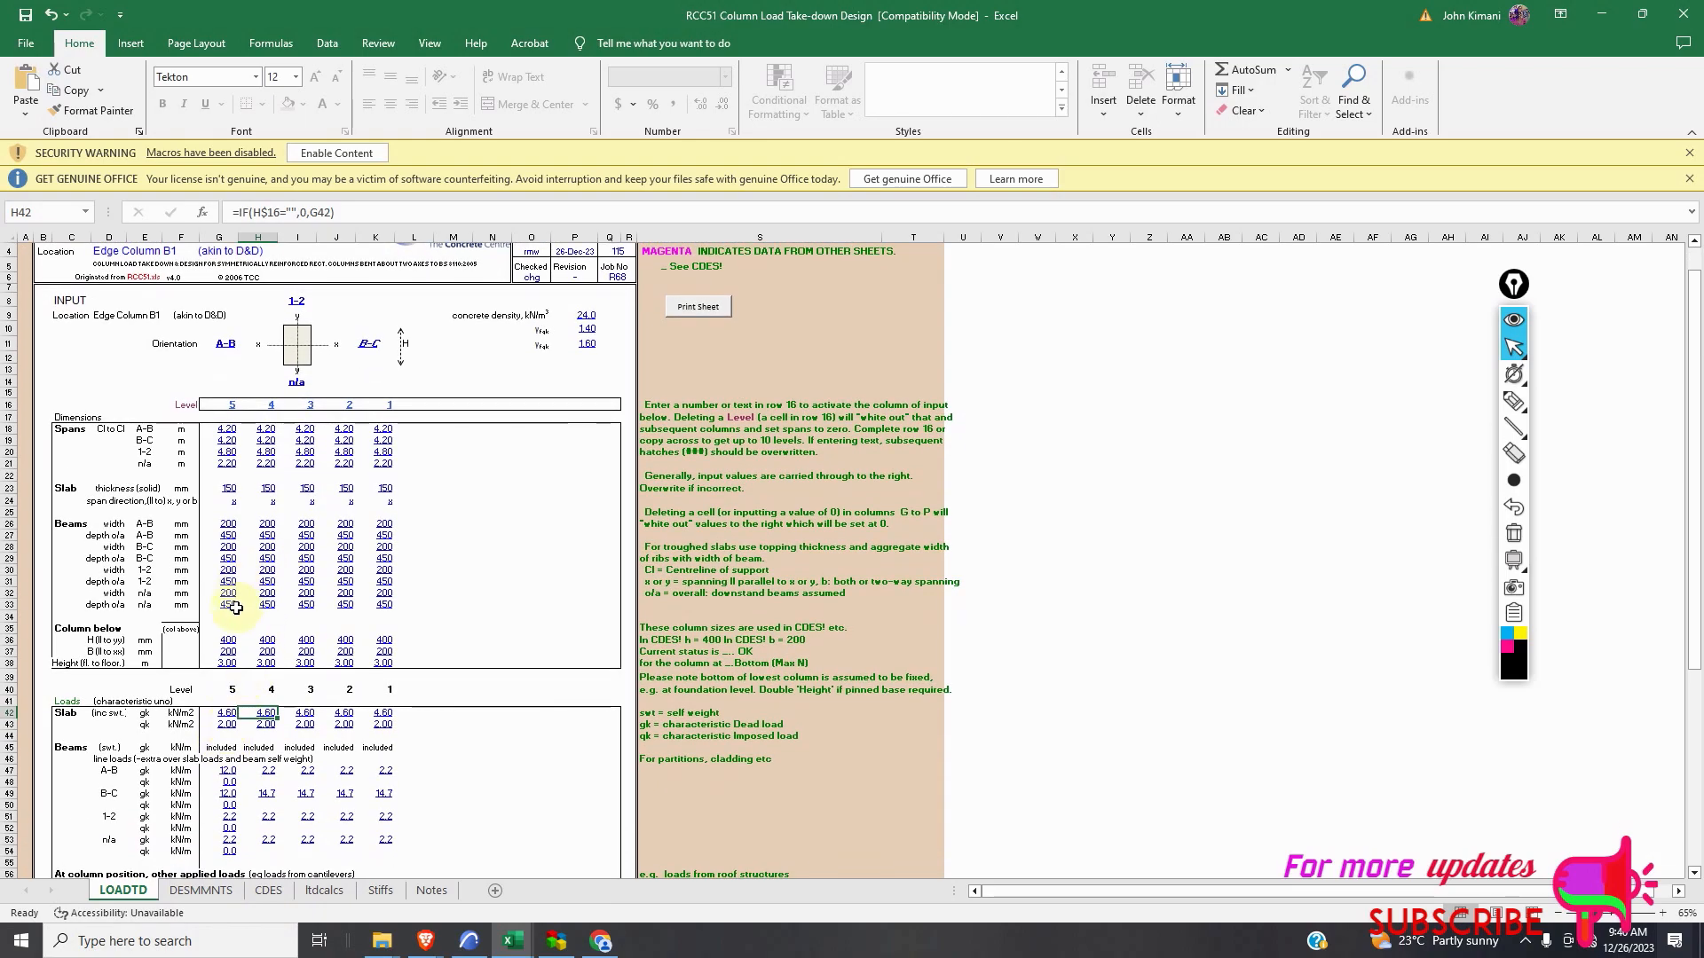
{"action": "scroll", "coordinate": [235, 607], "scroll_direction": "down", "scroll_amount": 1}
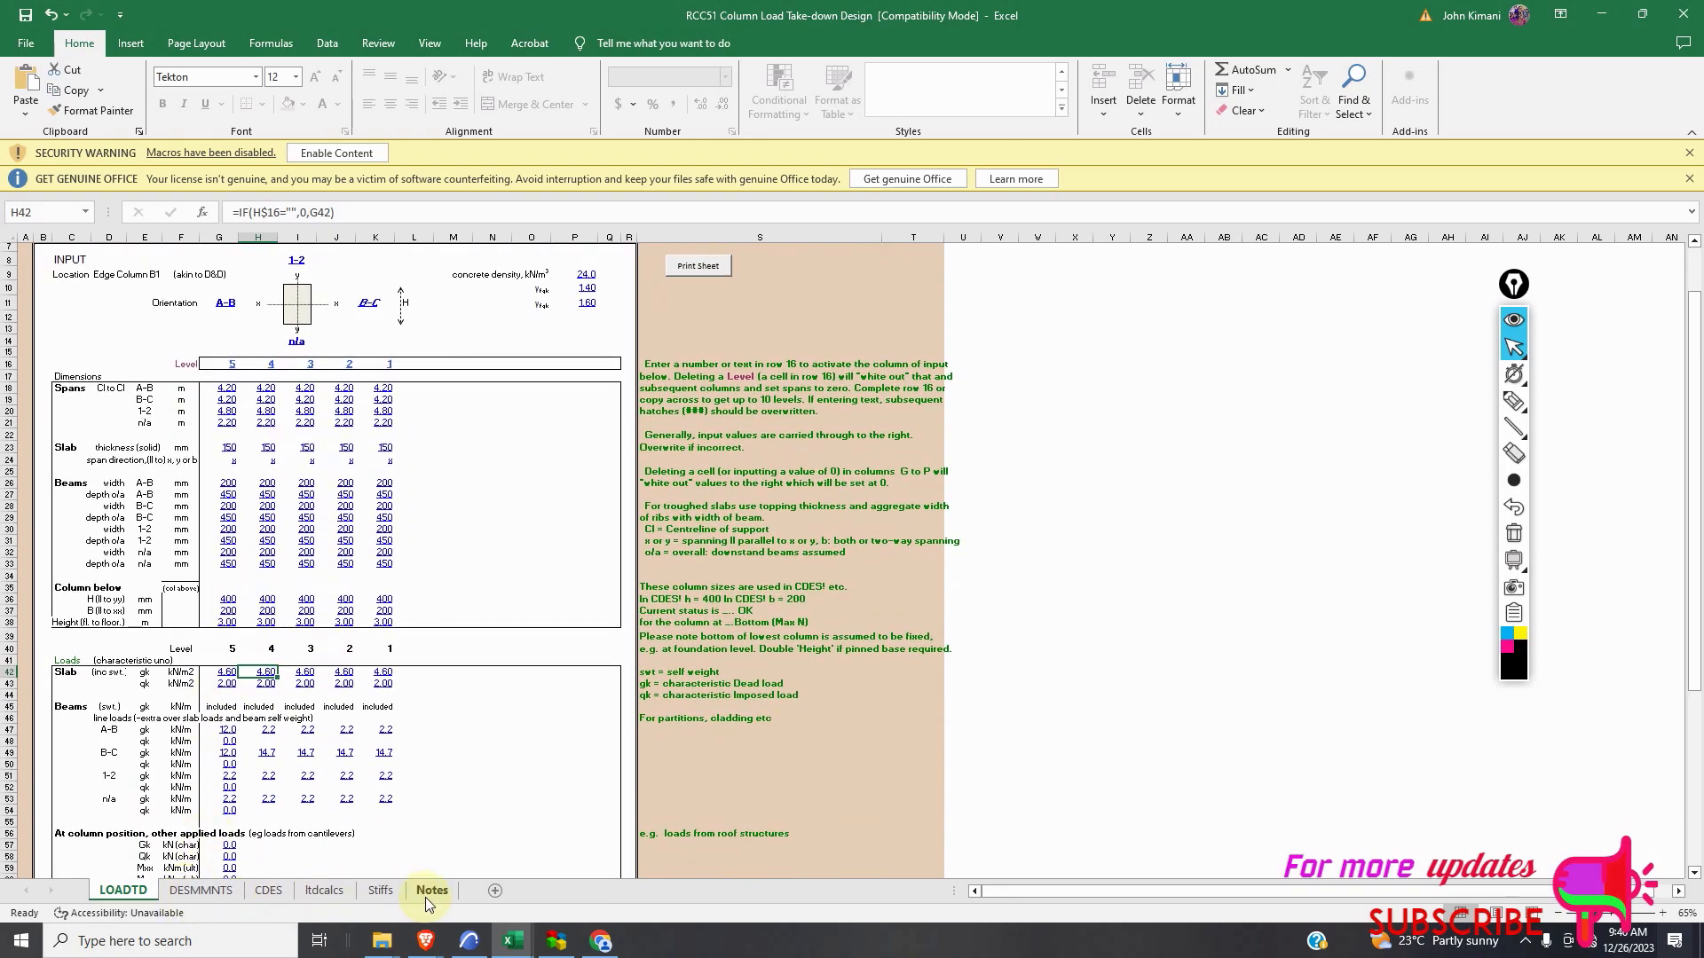
{"action": "scroll", "coordinate": [231, 608], "scroll_direction": "up", "scroll_amount": 2}
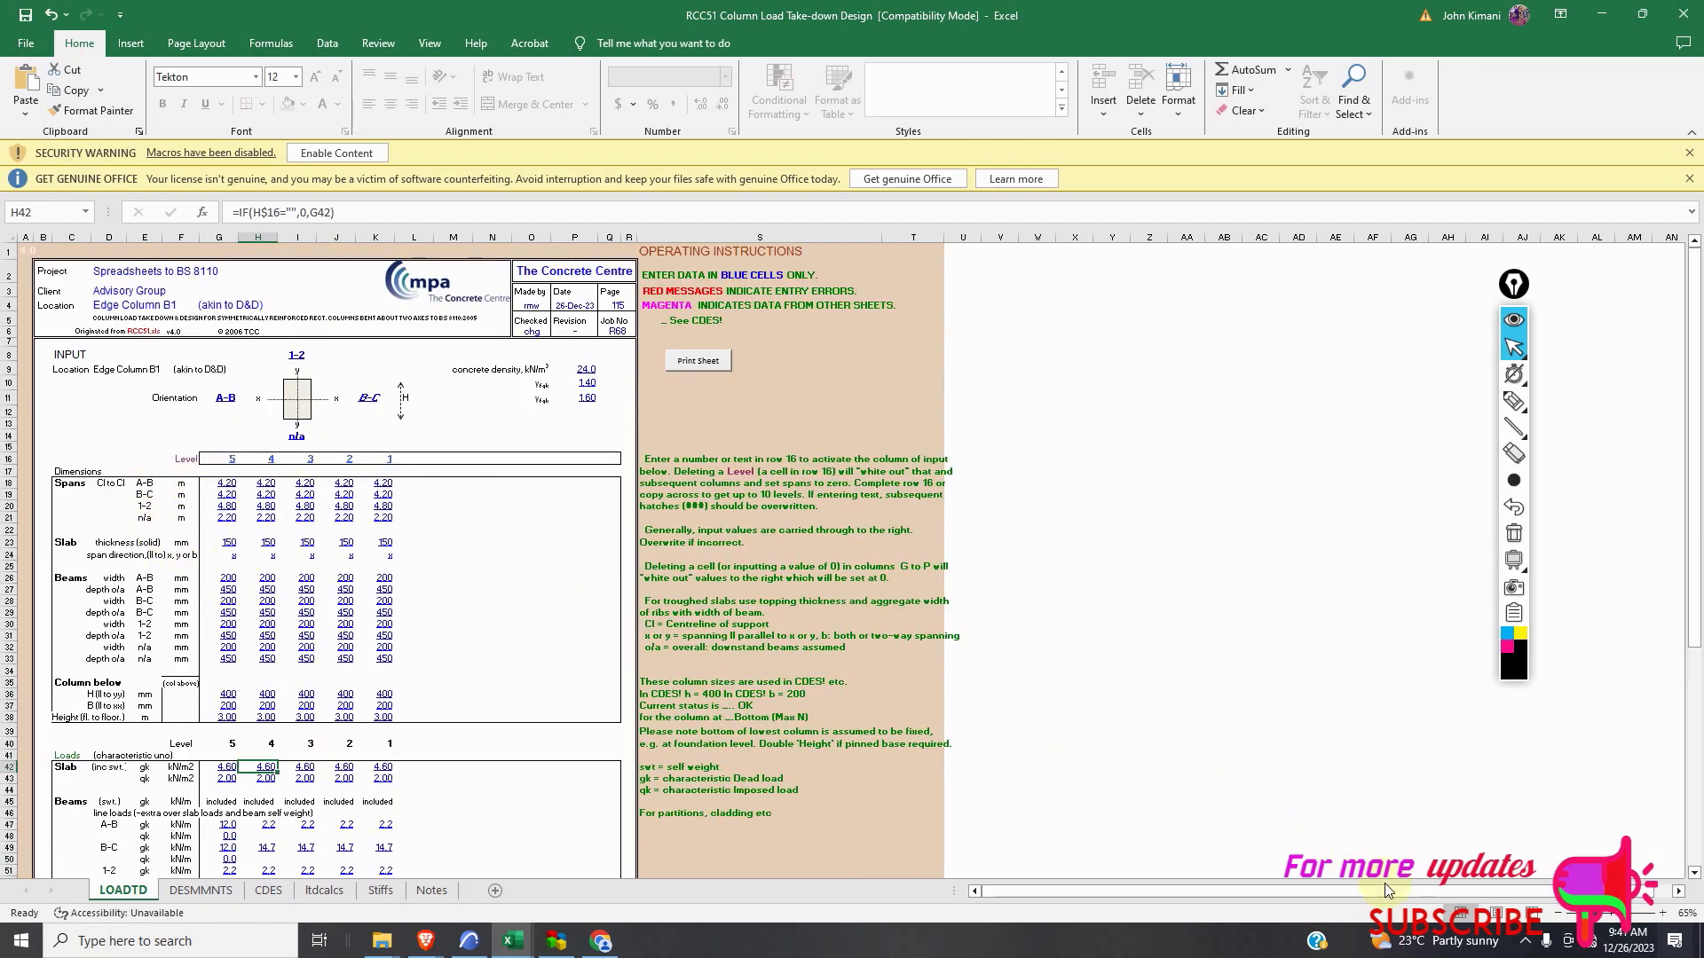
{"action": "left_click", "coordinate": [1612, 915]}
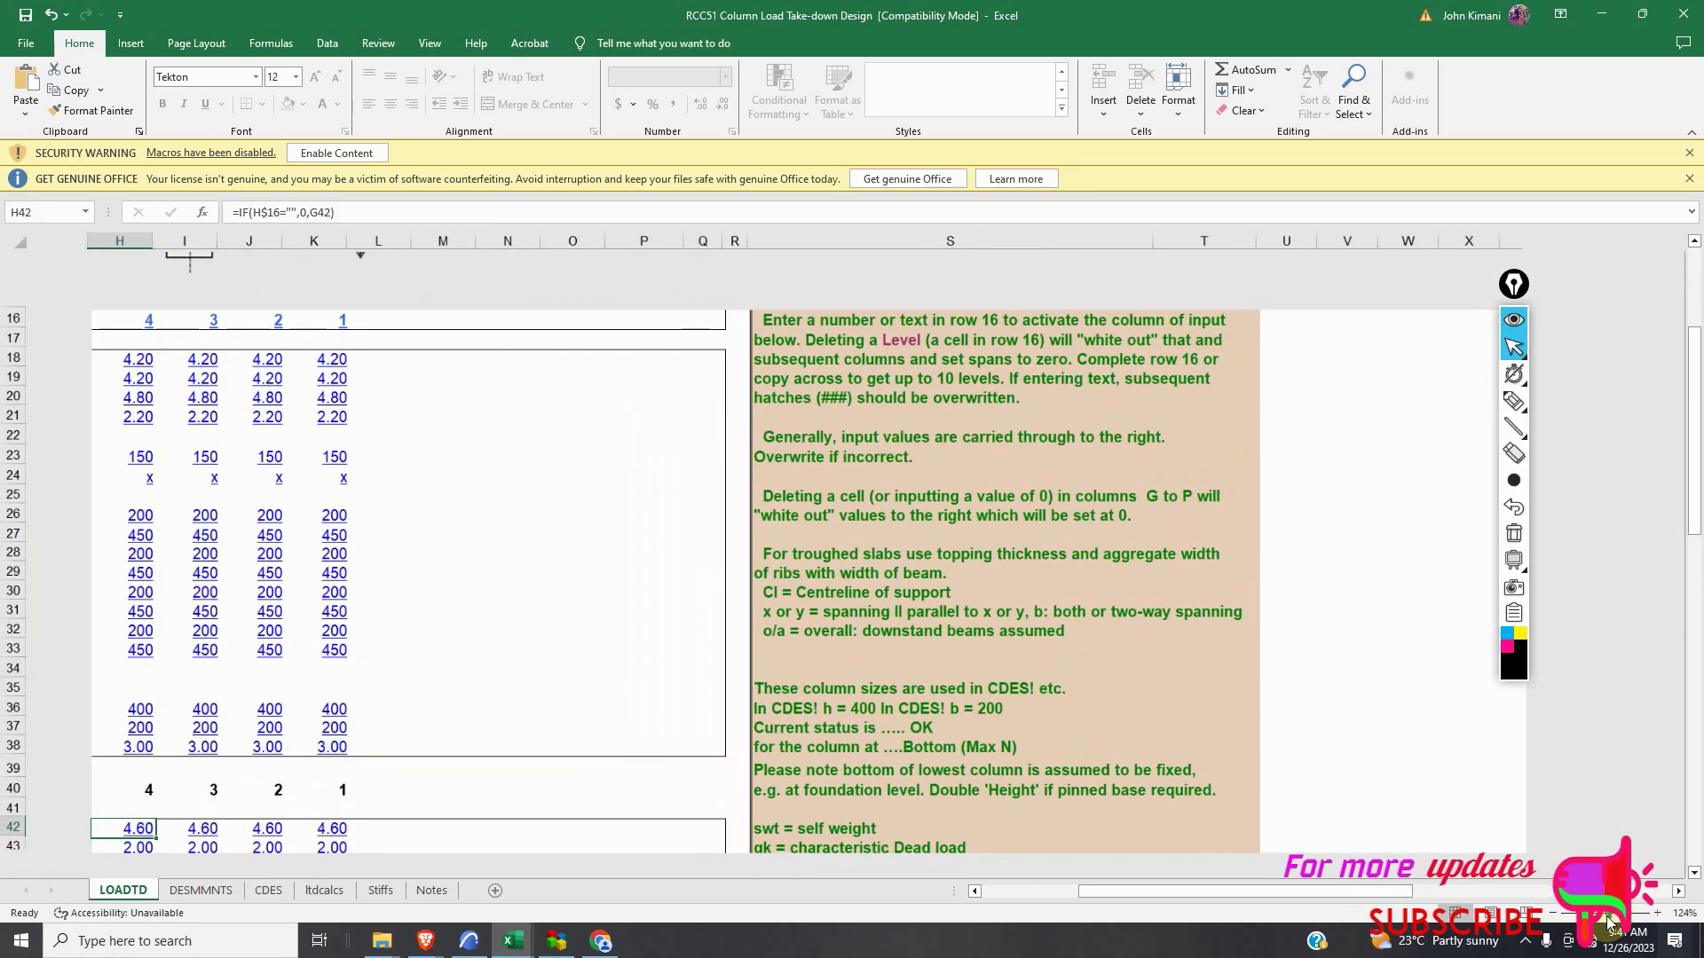
{"action": "scroll", "coordinate": [1148, 707], "scroll_direction": "down", "scroll_amount": 3}
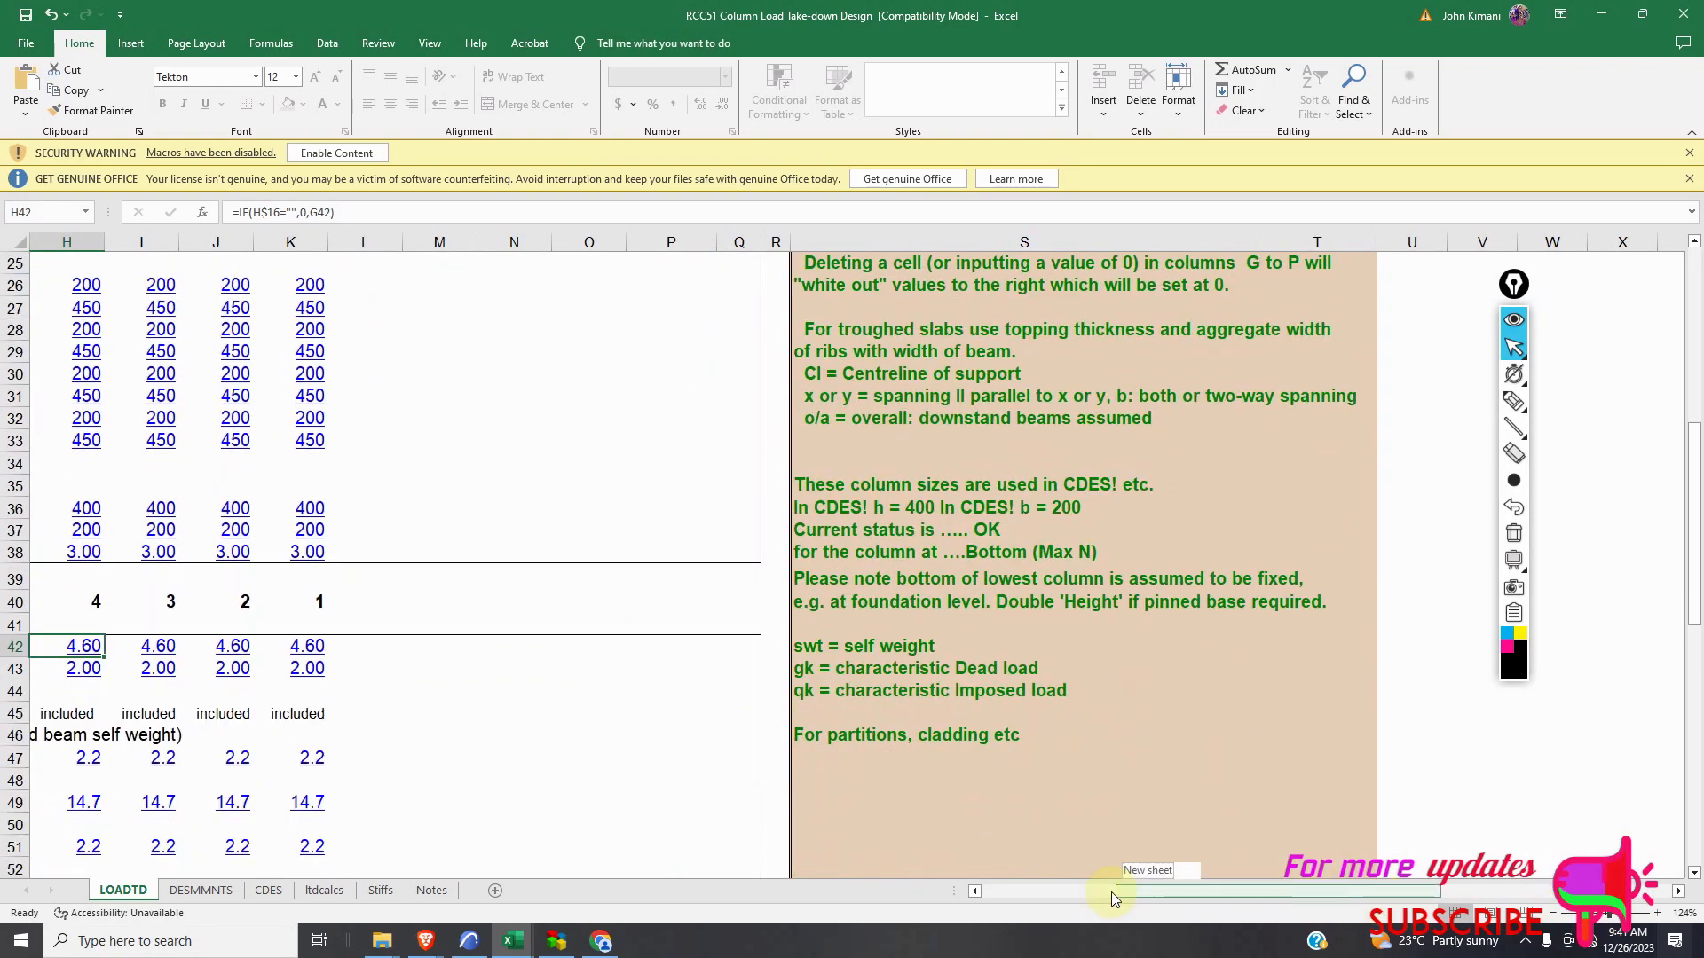
{"action": "left_click_drag", "start_coordinate": [1112, 898], "coordinate": [1134, 901]}
{"action": "scroll", "coordinate": [575, 636], "scroll_direction": "up", "scroll_amount": 2}
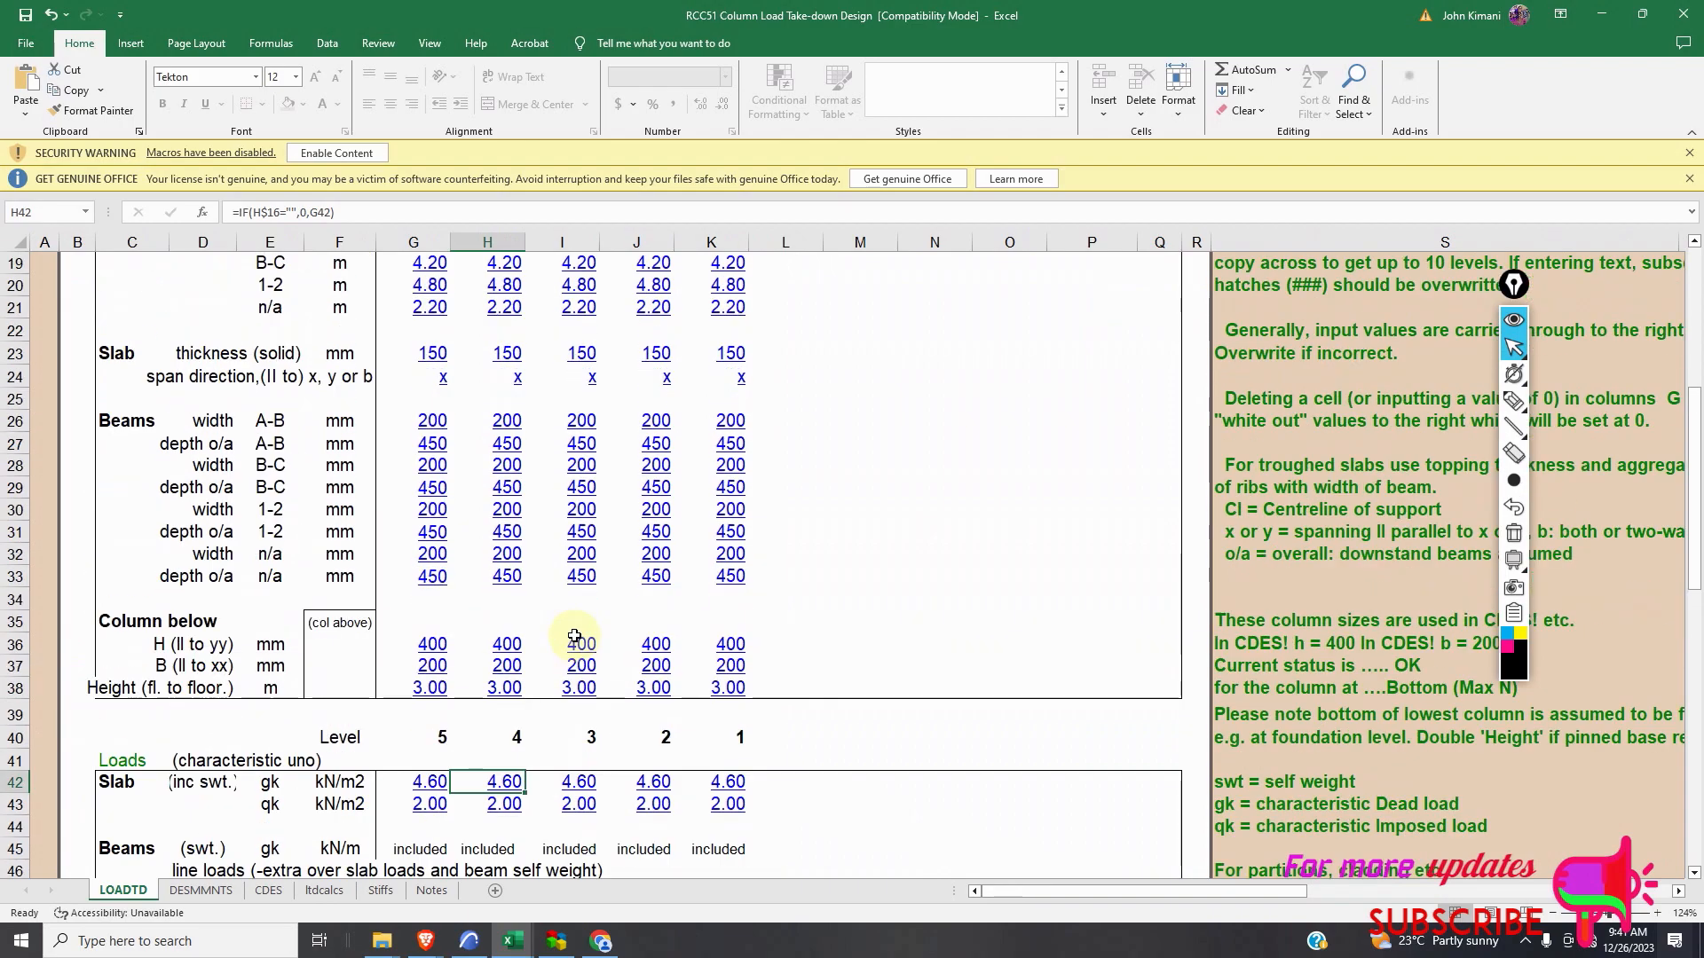
{"action": "scroll", "coordinate": [575, 637], "scroll_direction": "up", "scroll_amount": 5}
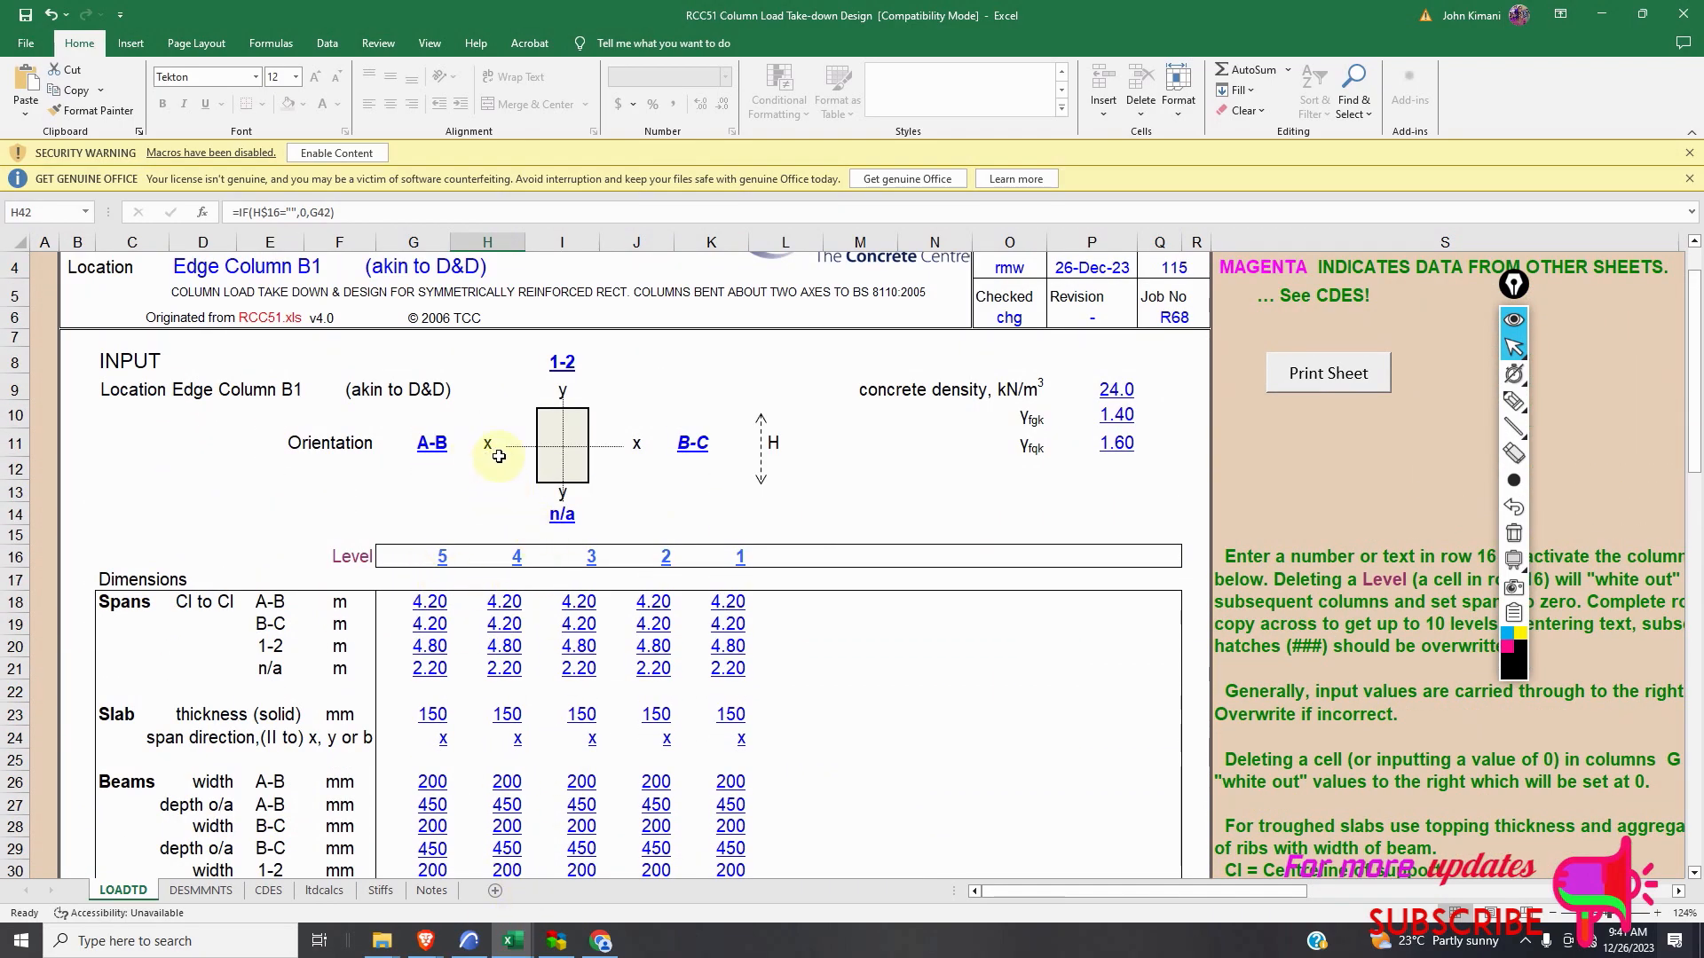
Compare the column orientation and A-B, B-C and 1-2 spans in RCC51 with the middle-row C1 columns on the Archicad plan.
{"action": "left_click", "coordinate": [468, 941]}
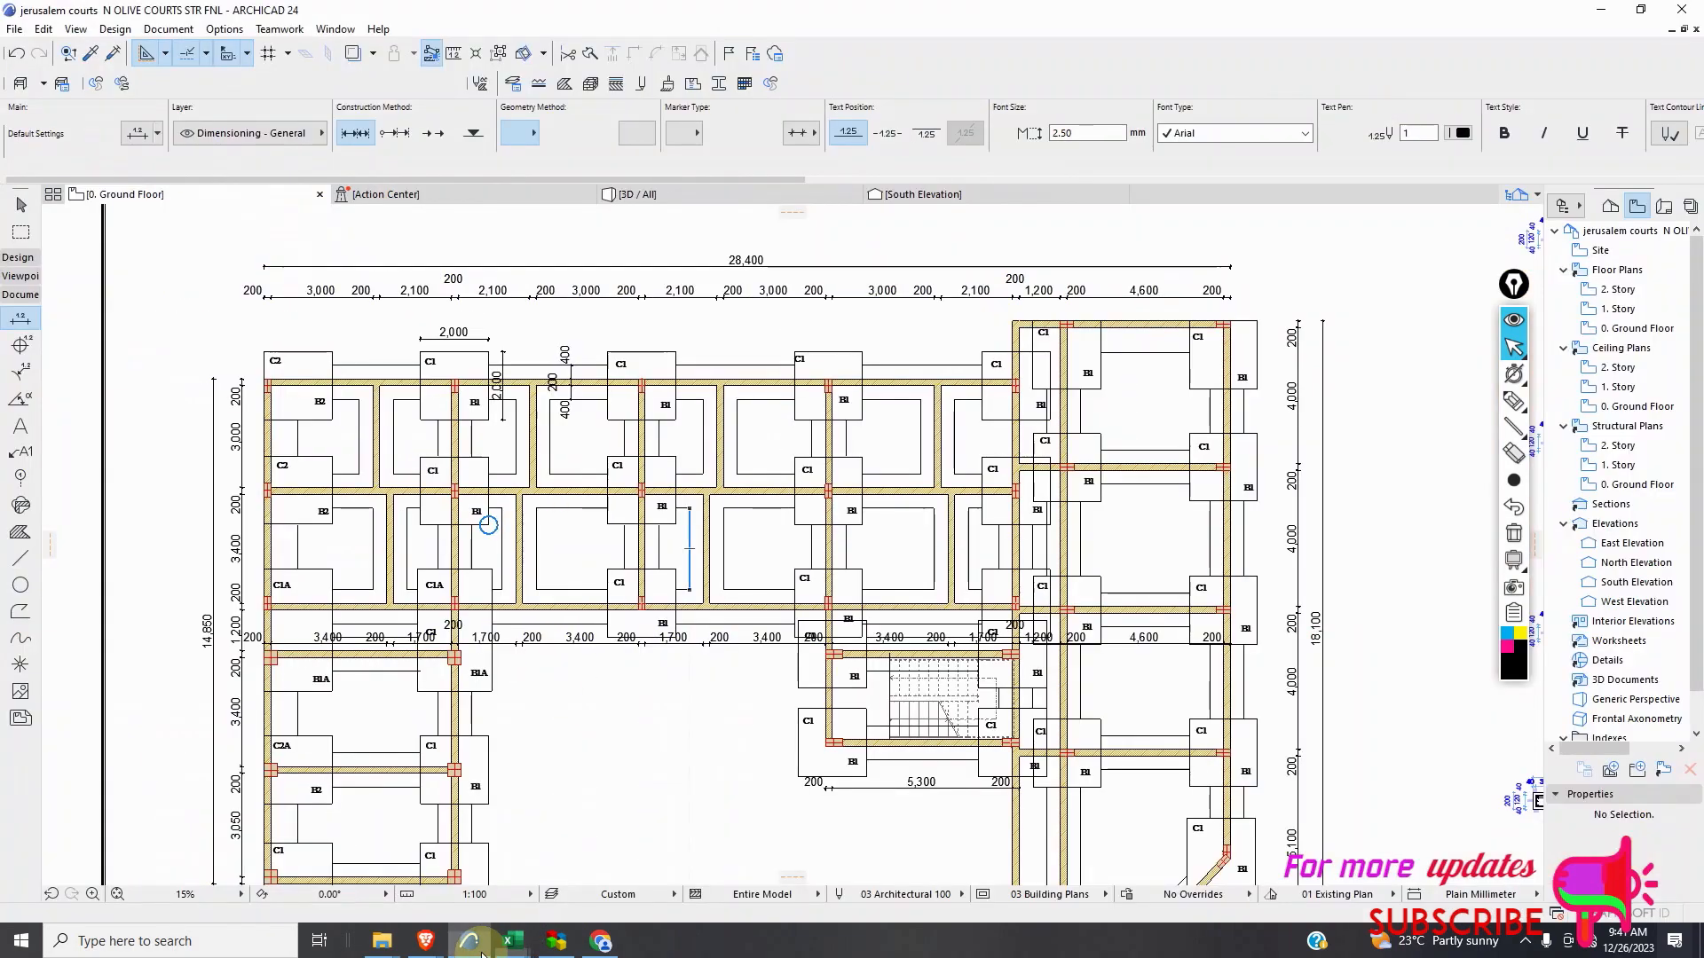
{"action": "scroll", "coordinate": [586, 523], "scroll_direction": "up", "scroll_amount": 2}
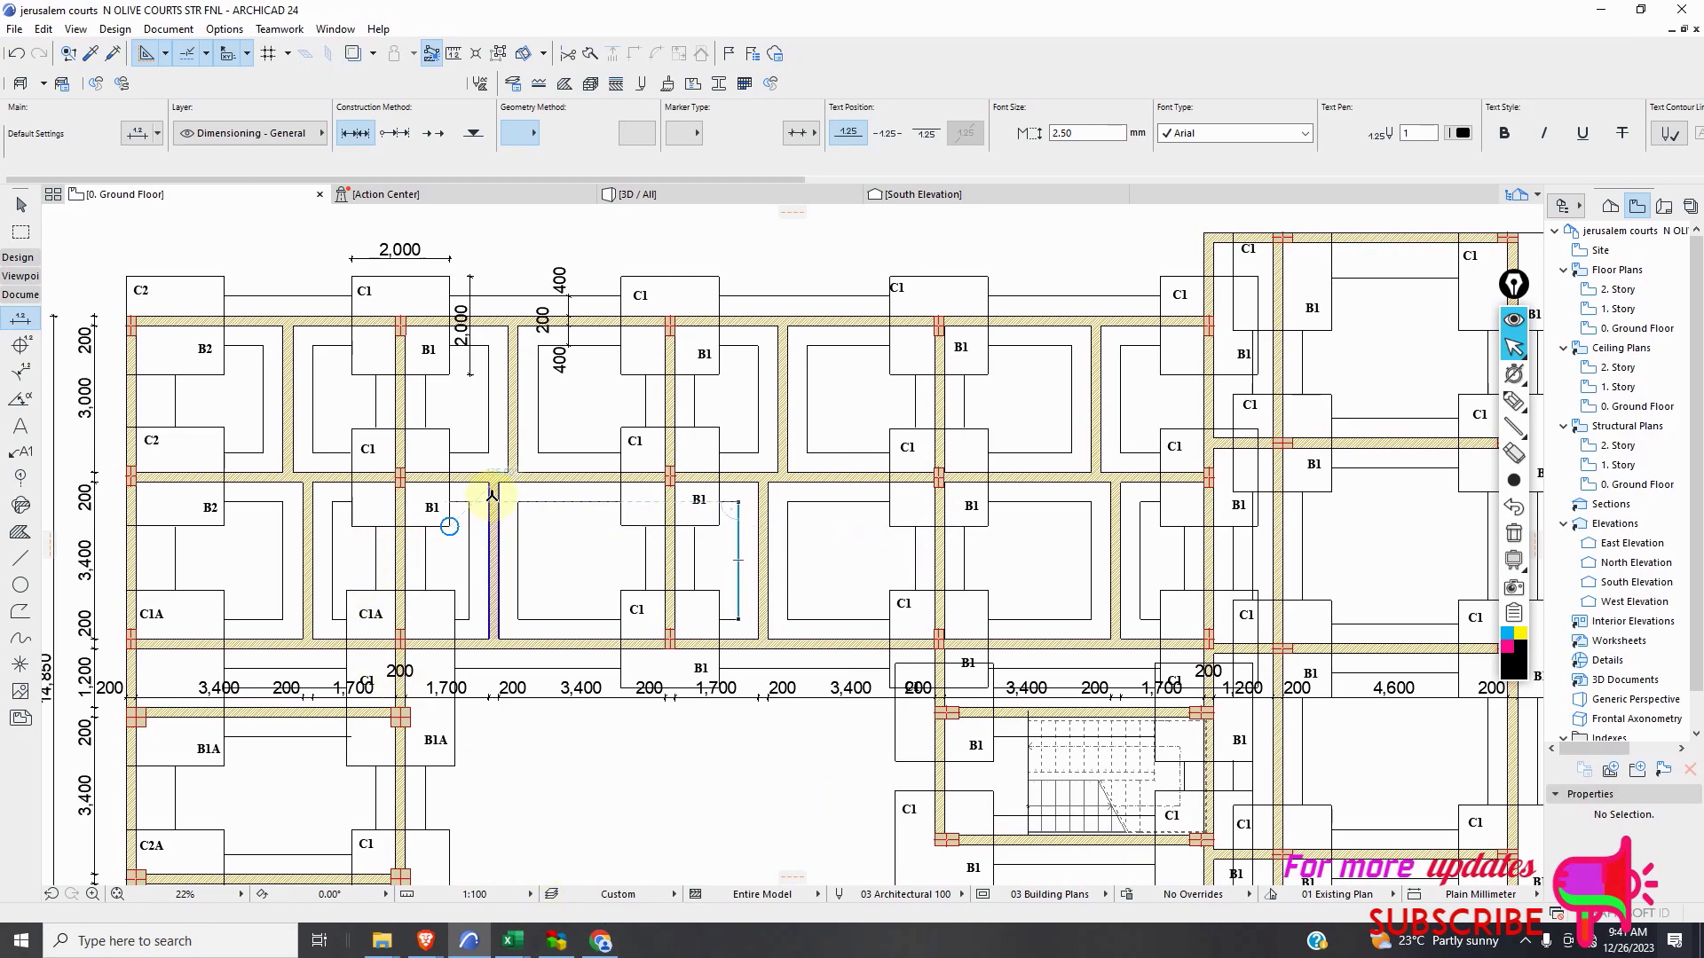
{"action": "left_click", "coordinate": [512, 940]}
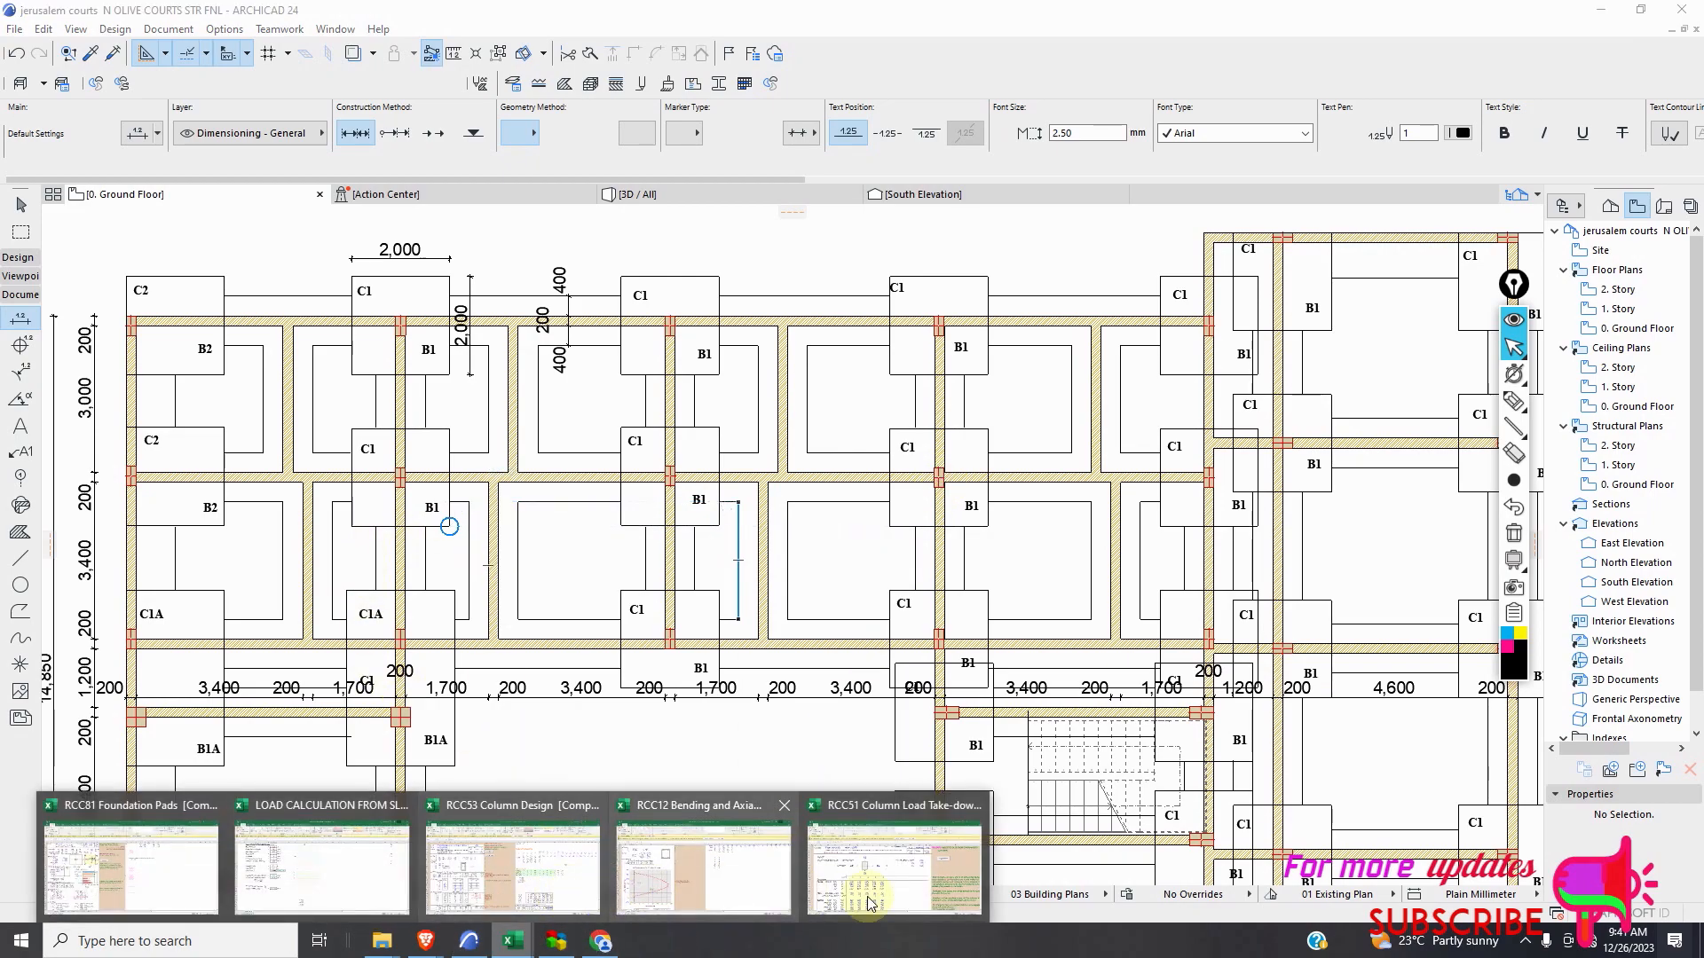
{"action": "left_click", "coordinate": [881, 894]}
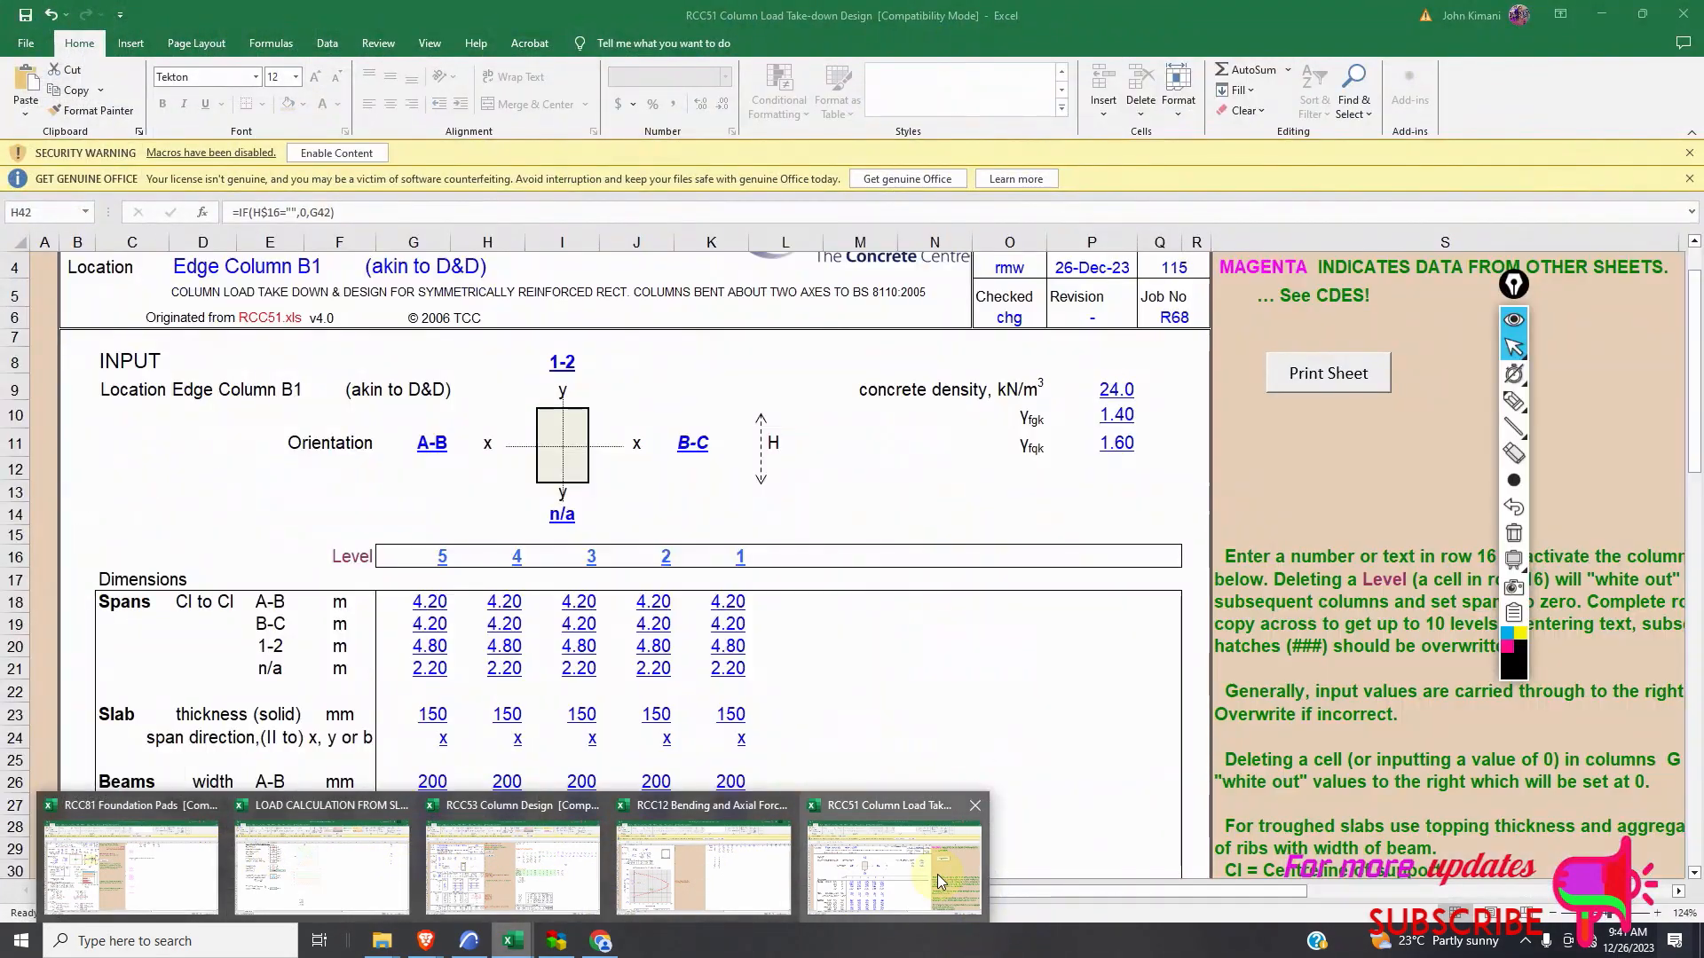
{"action": "left_click", "coordinate": [937, 875]}
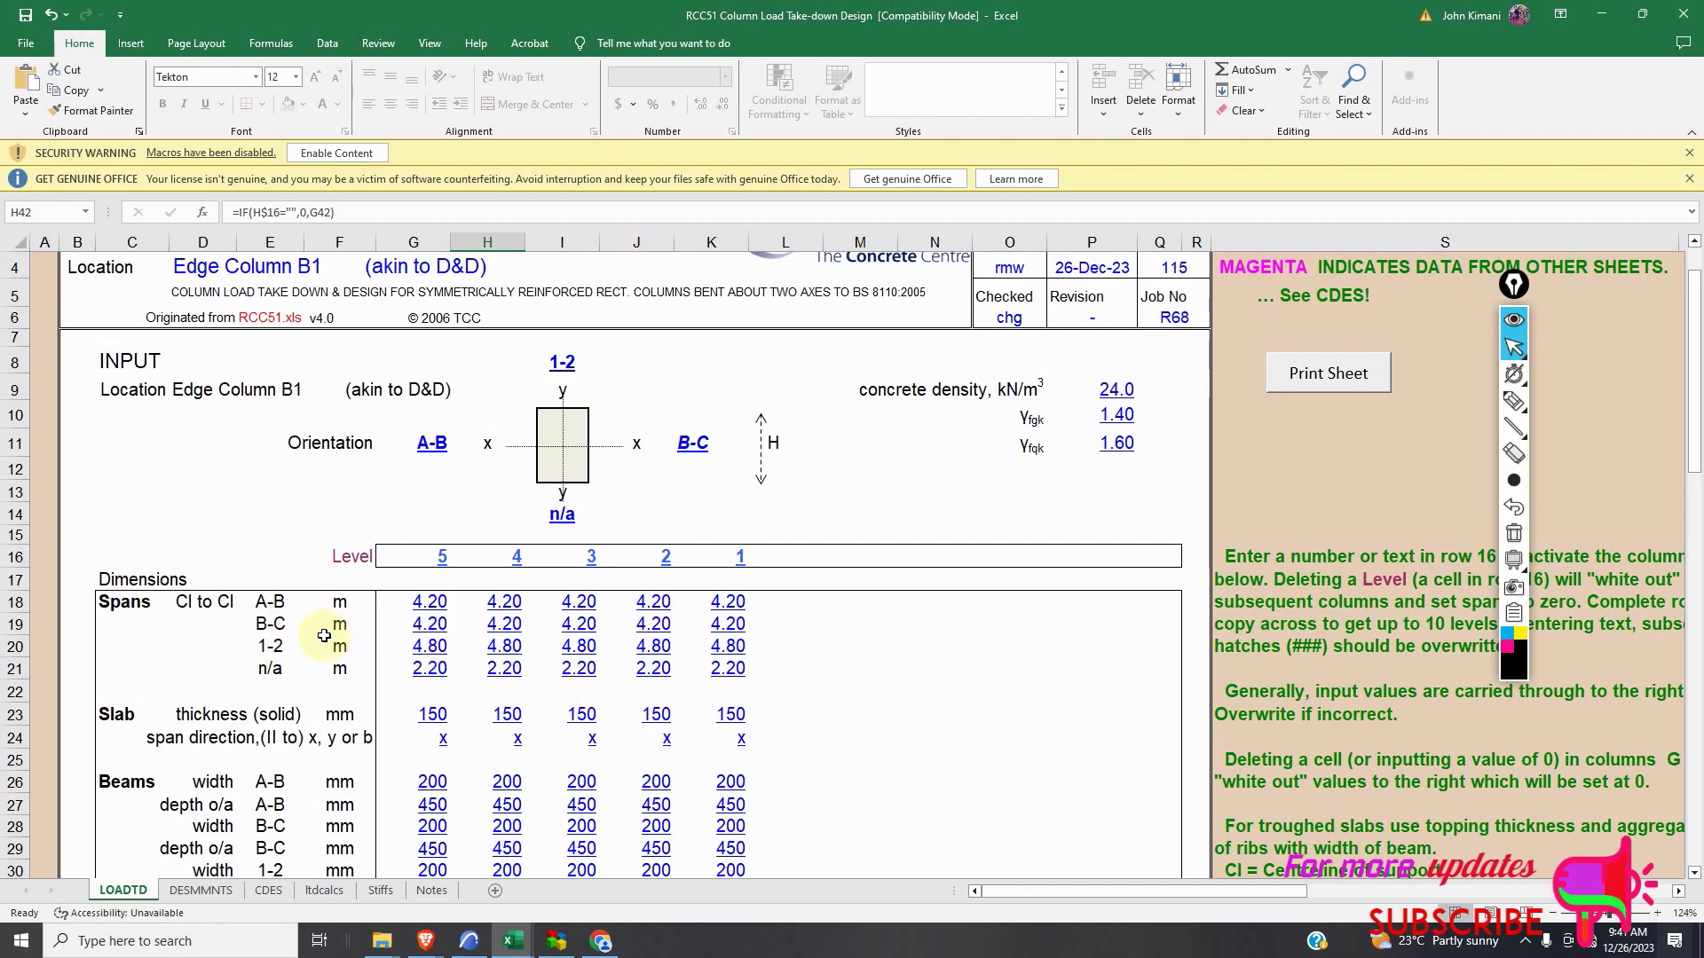
In Archicad, dimension the horizontal centre-to-centre span between the second and third columns of the plan's middle row, placing it below the beam.
{"action": "left_click", "coordinate": [468, 941]}
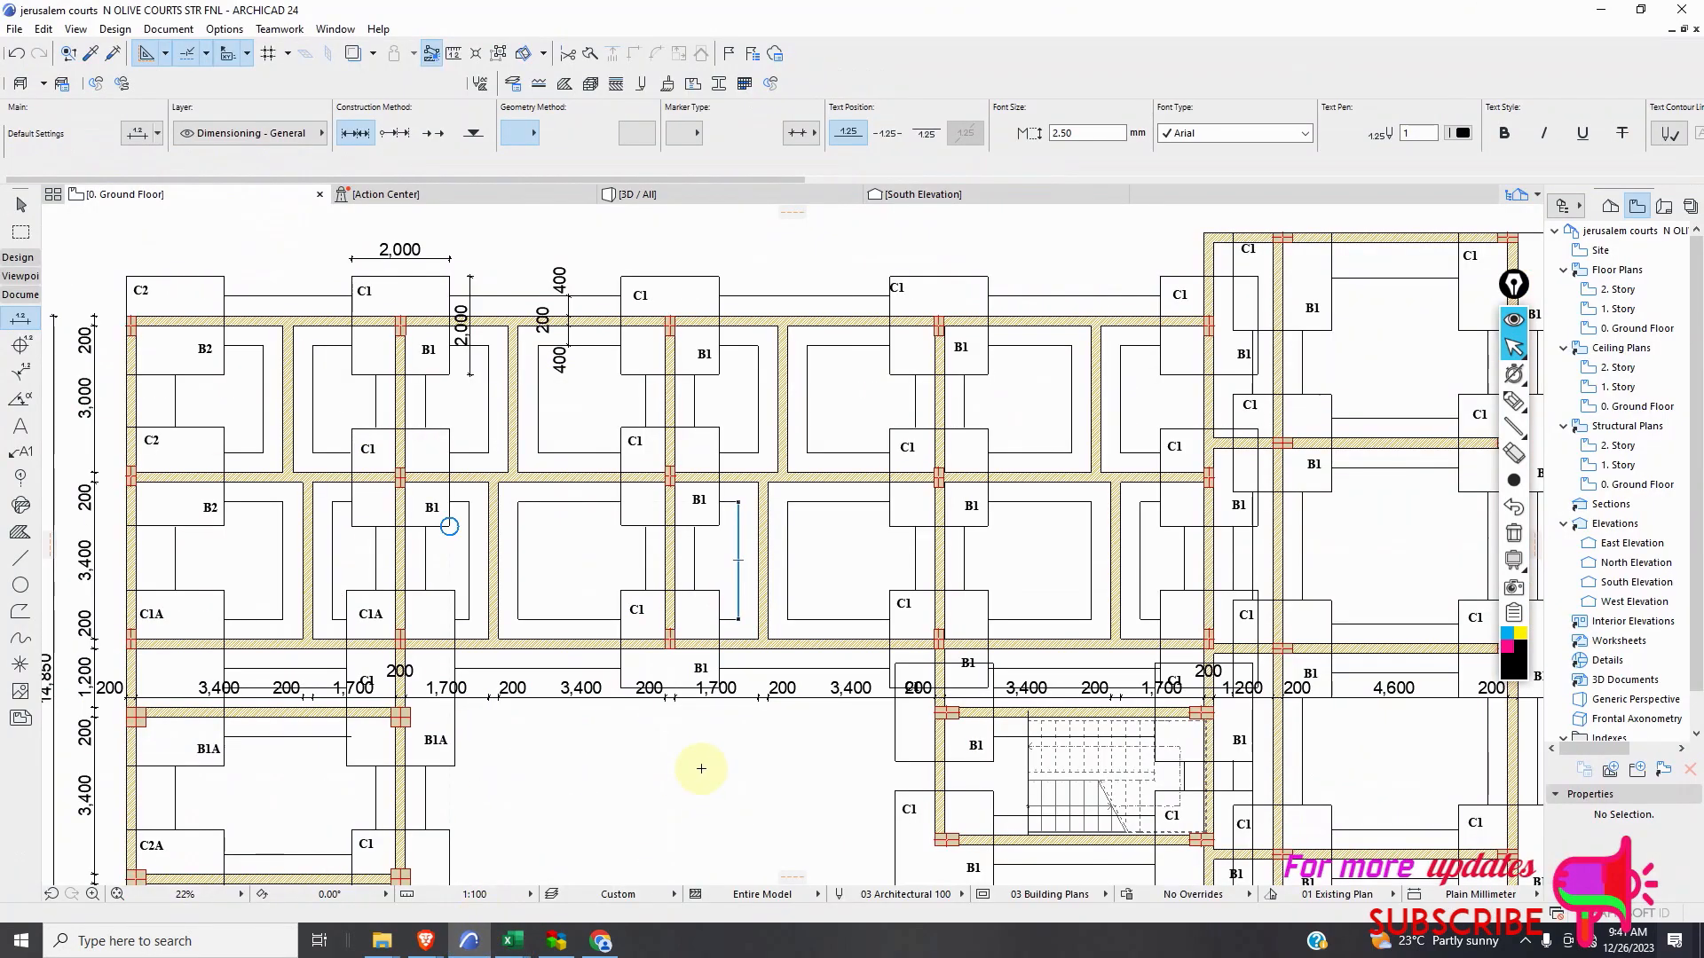
{"action": "scroll", "coordinate": [449, 532], "scroll_direction": "down", "scroll_amount": 2}
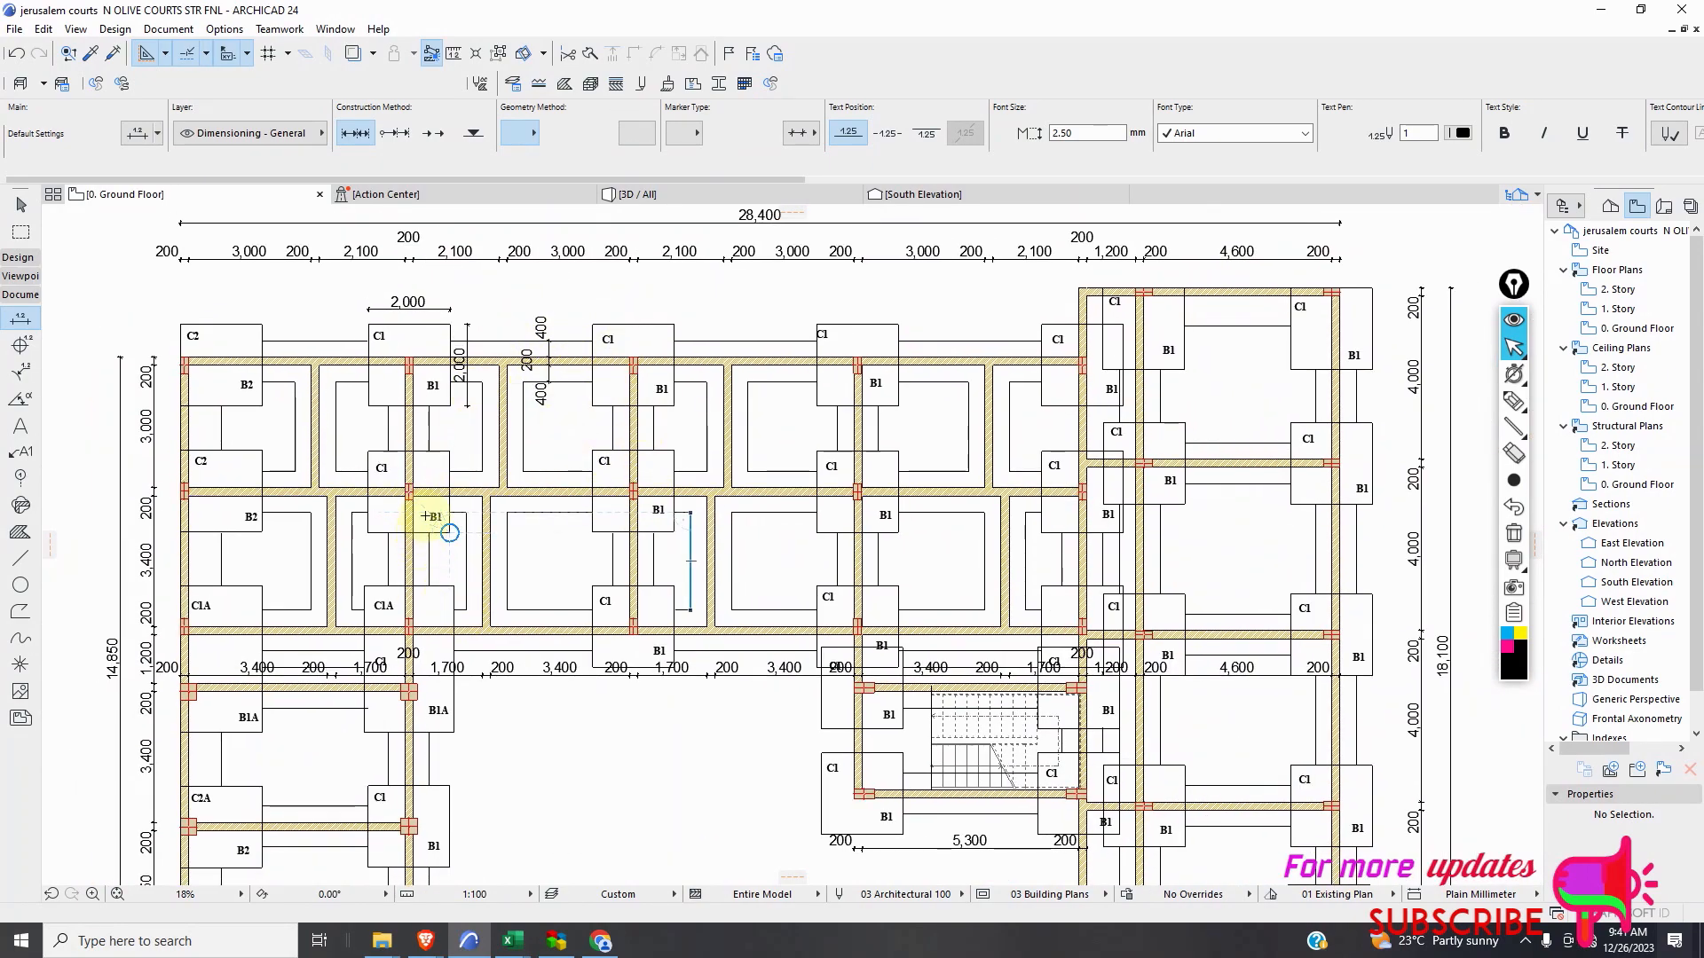
{"action": "scroll", "coordinate": [423, 527], "scroll_direction": "down", "scroll_amount": 2}
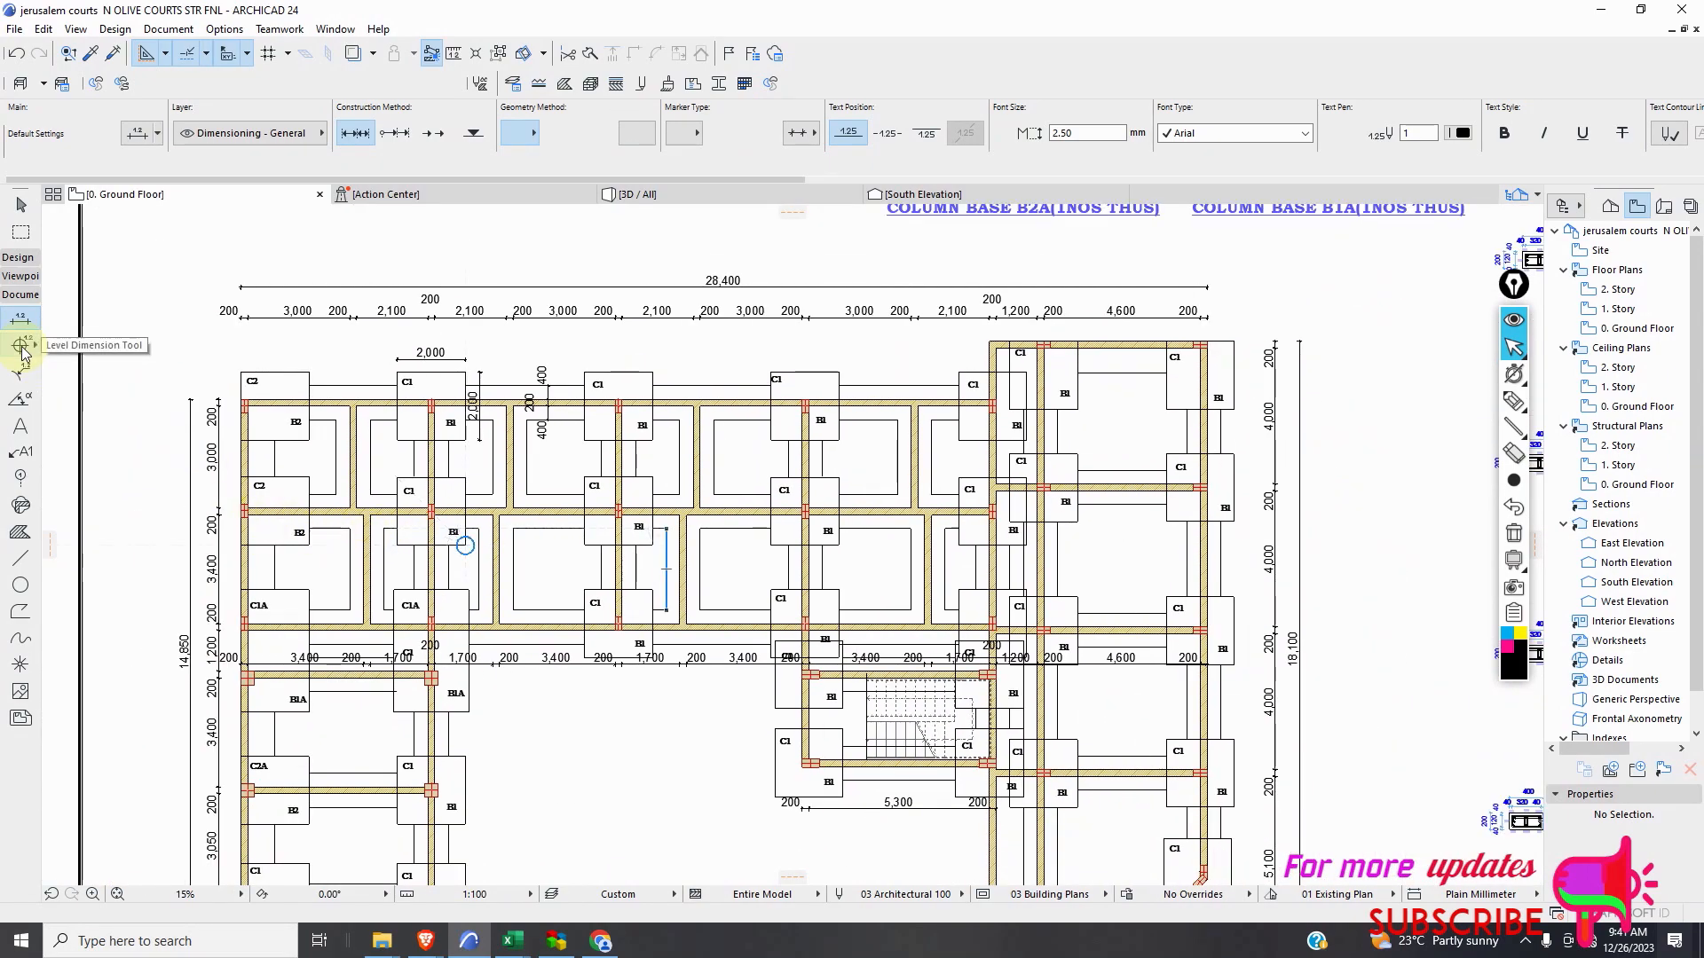
{"action": "scroll", "coordinate": [431, 512], "scroll_direction": "up", "scroll_amount": 8}
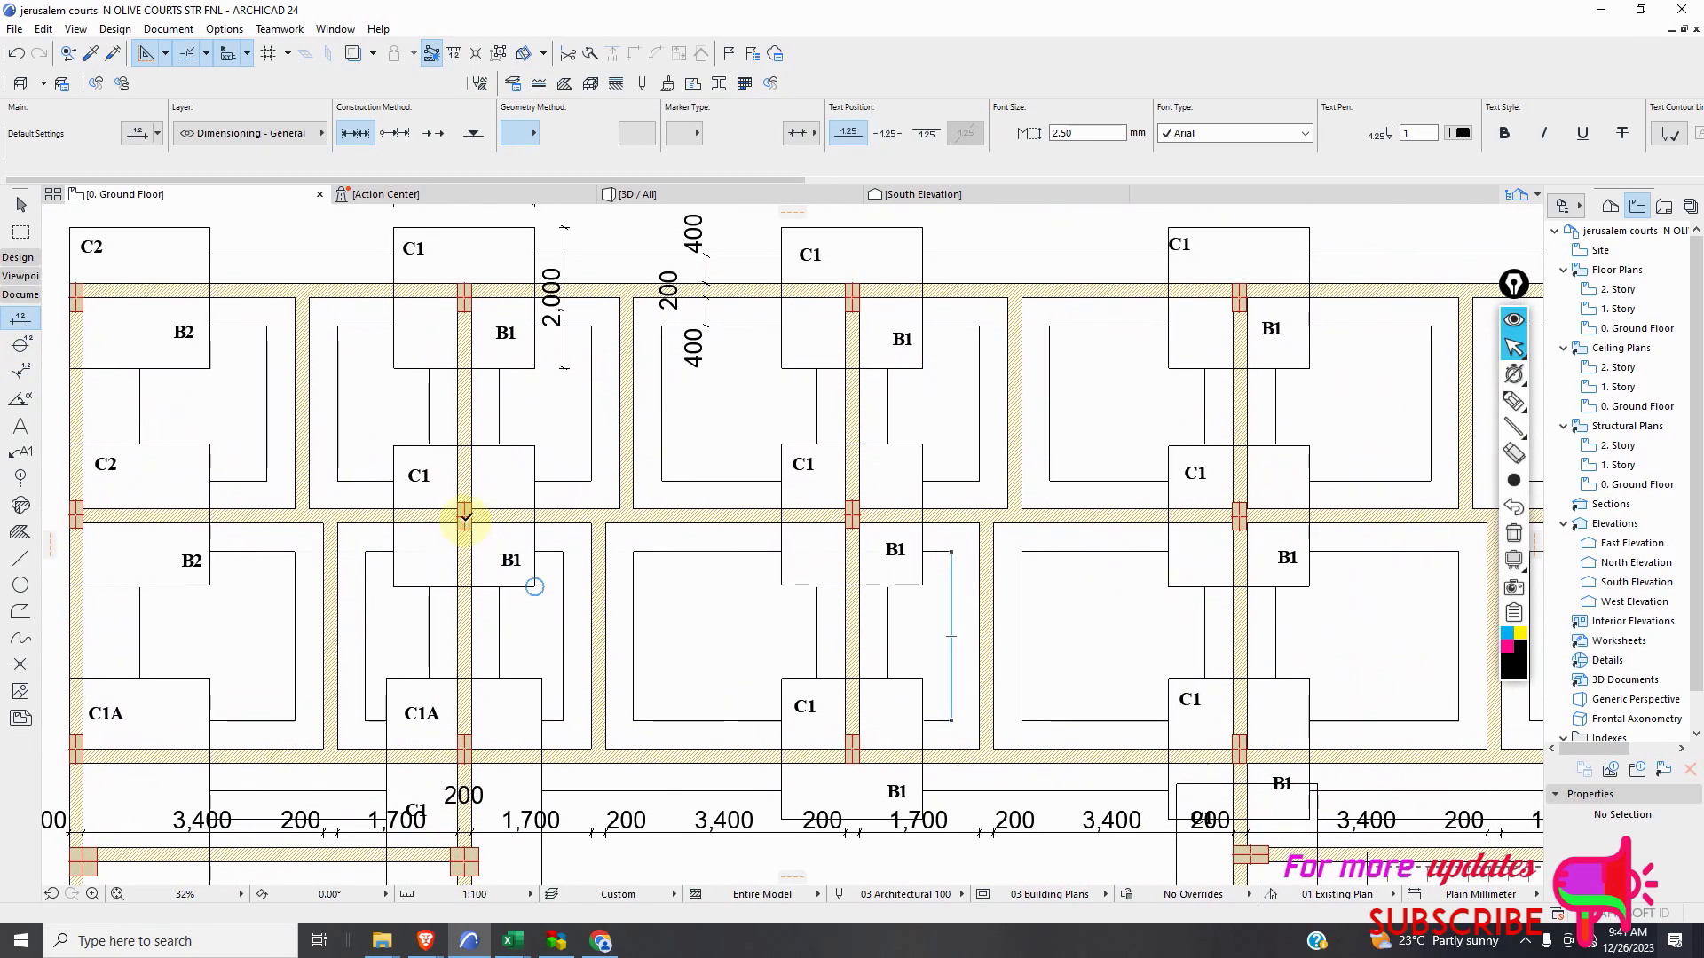
{"action": "left_click", "coordinate": [465, 519]}
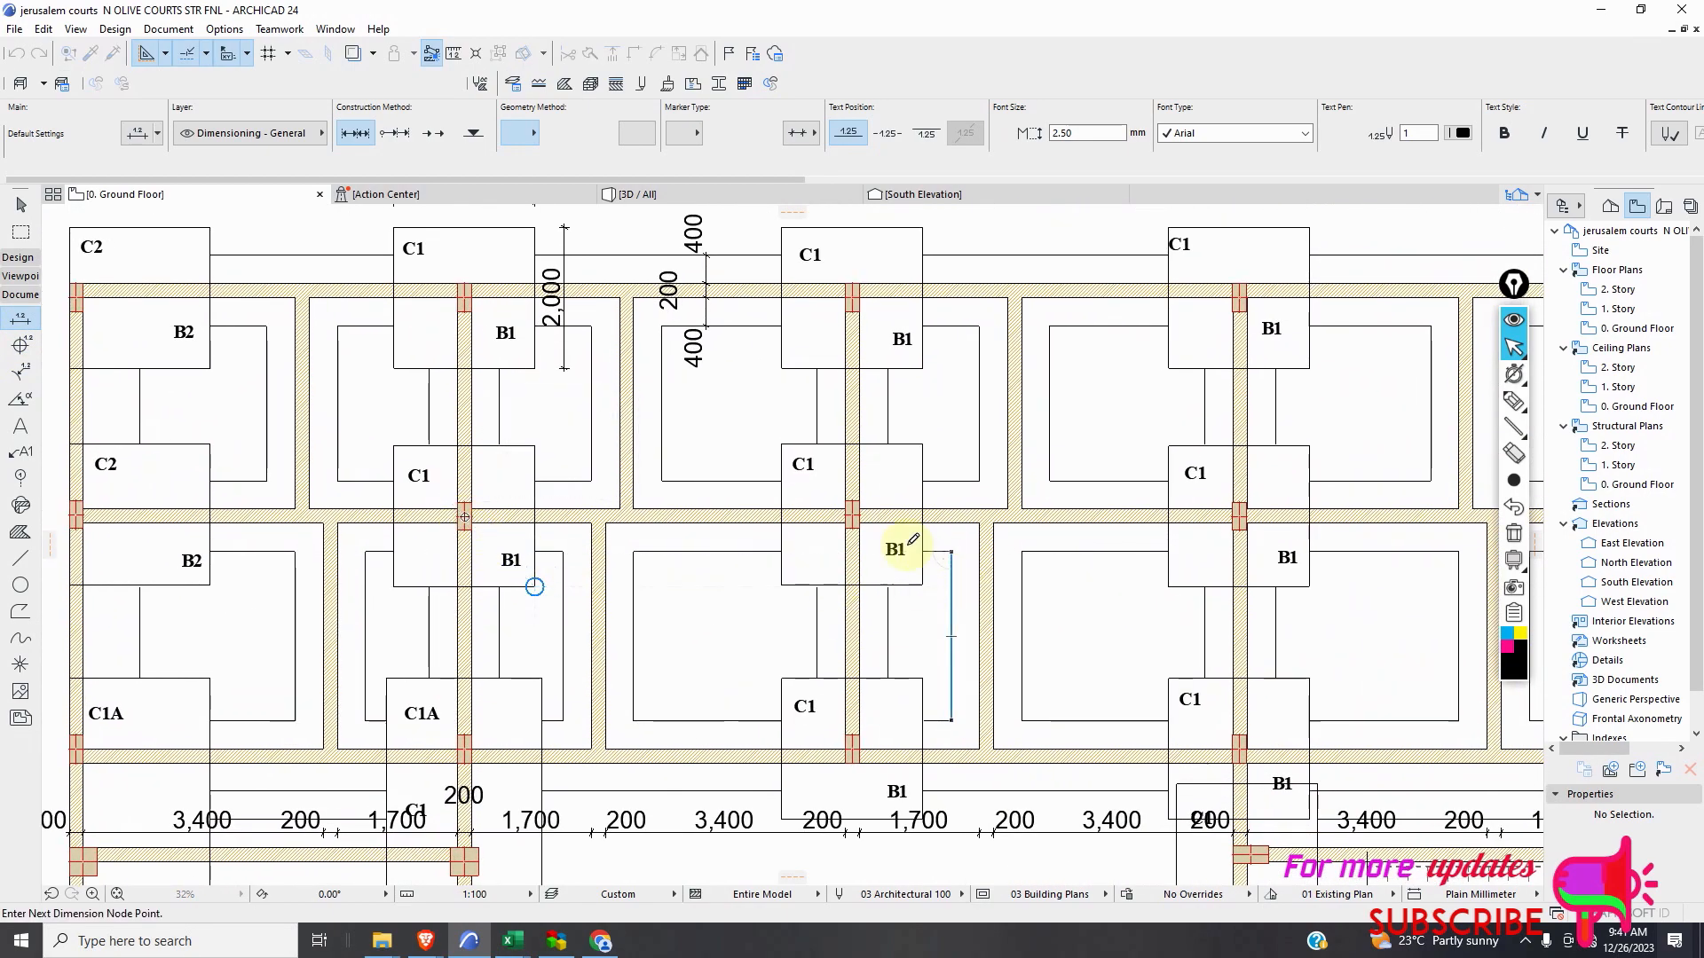
{"action": "left_click", "coordinate": [852, 514]}
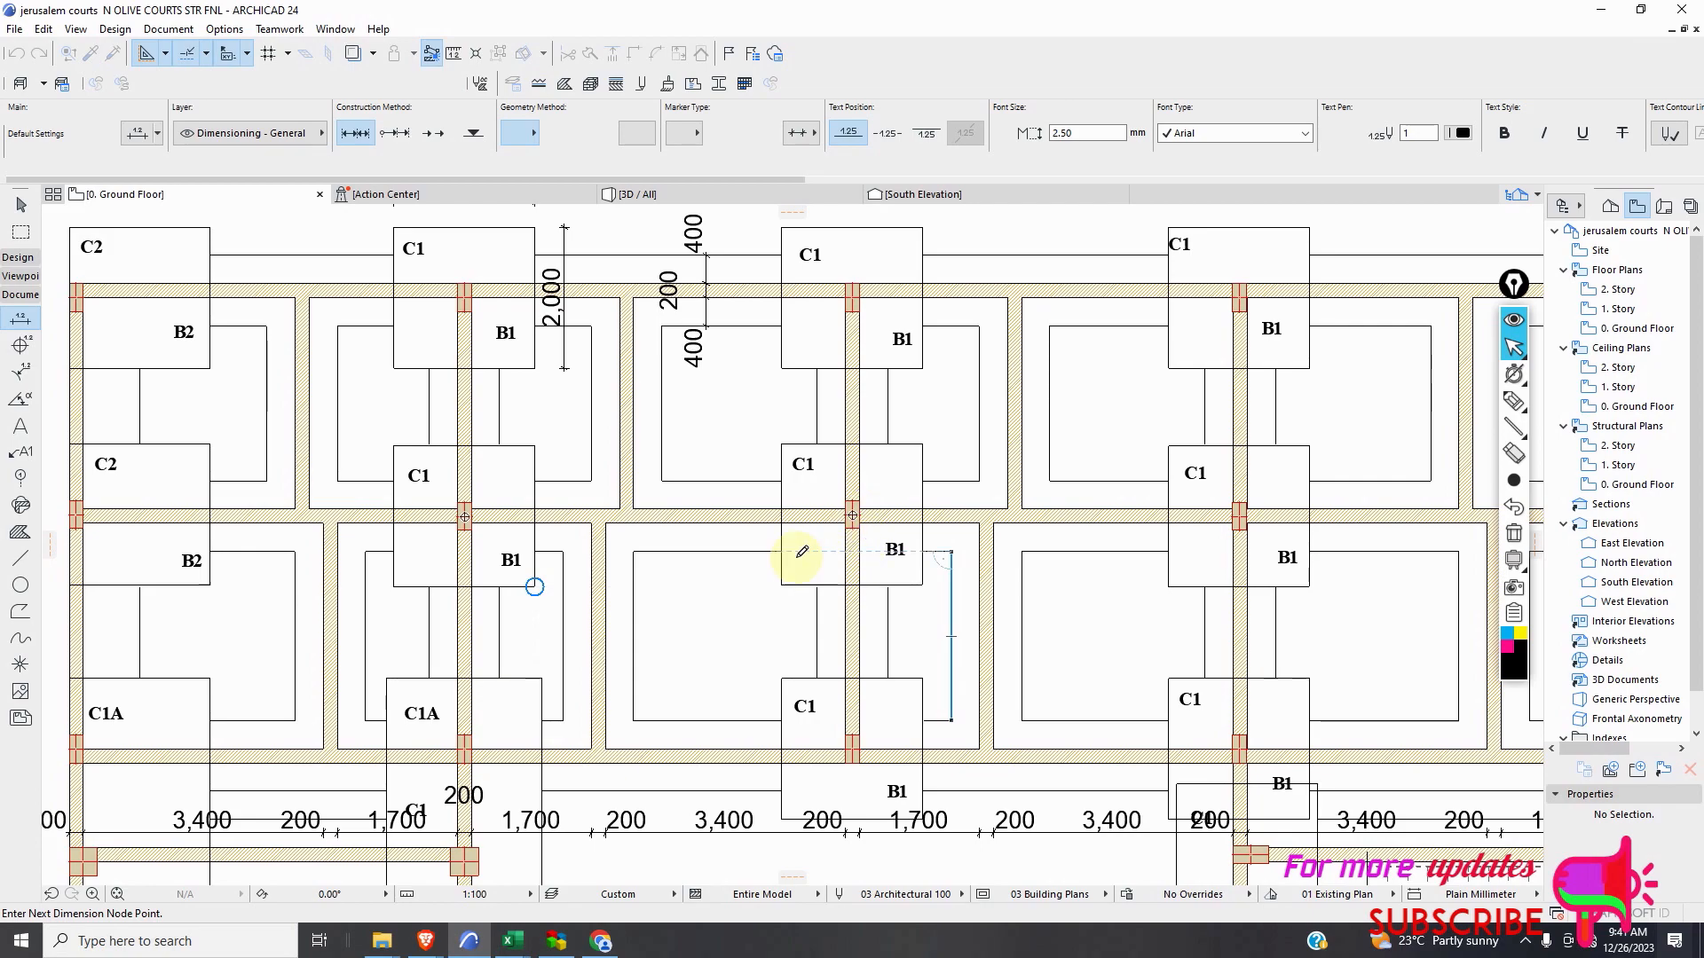
{"action": "right_click", "coordinate": [765, 588]}
{"action": "left_click", "coordinate": [786, 693]}
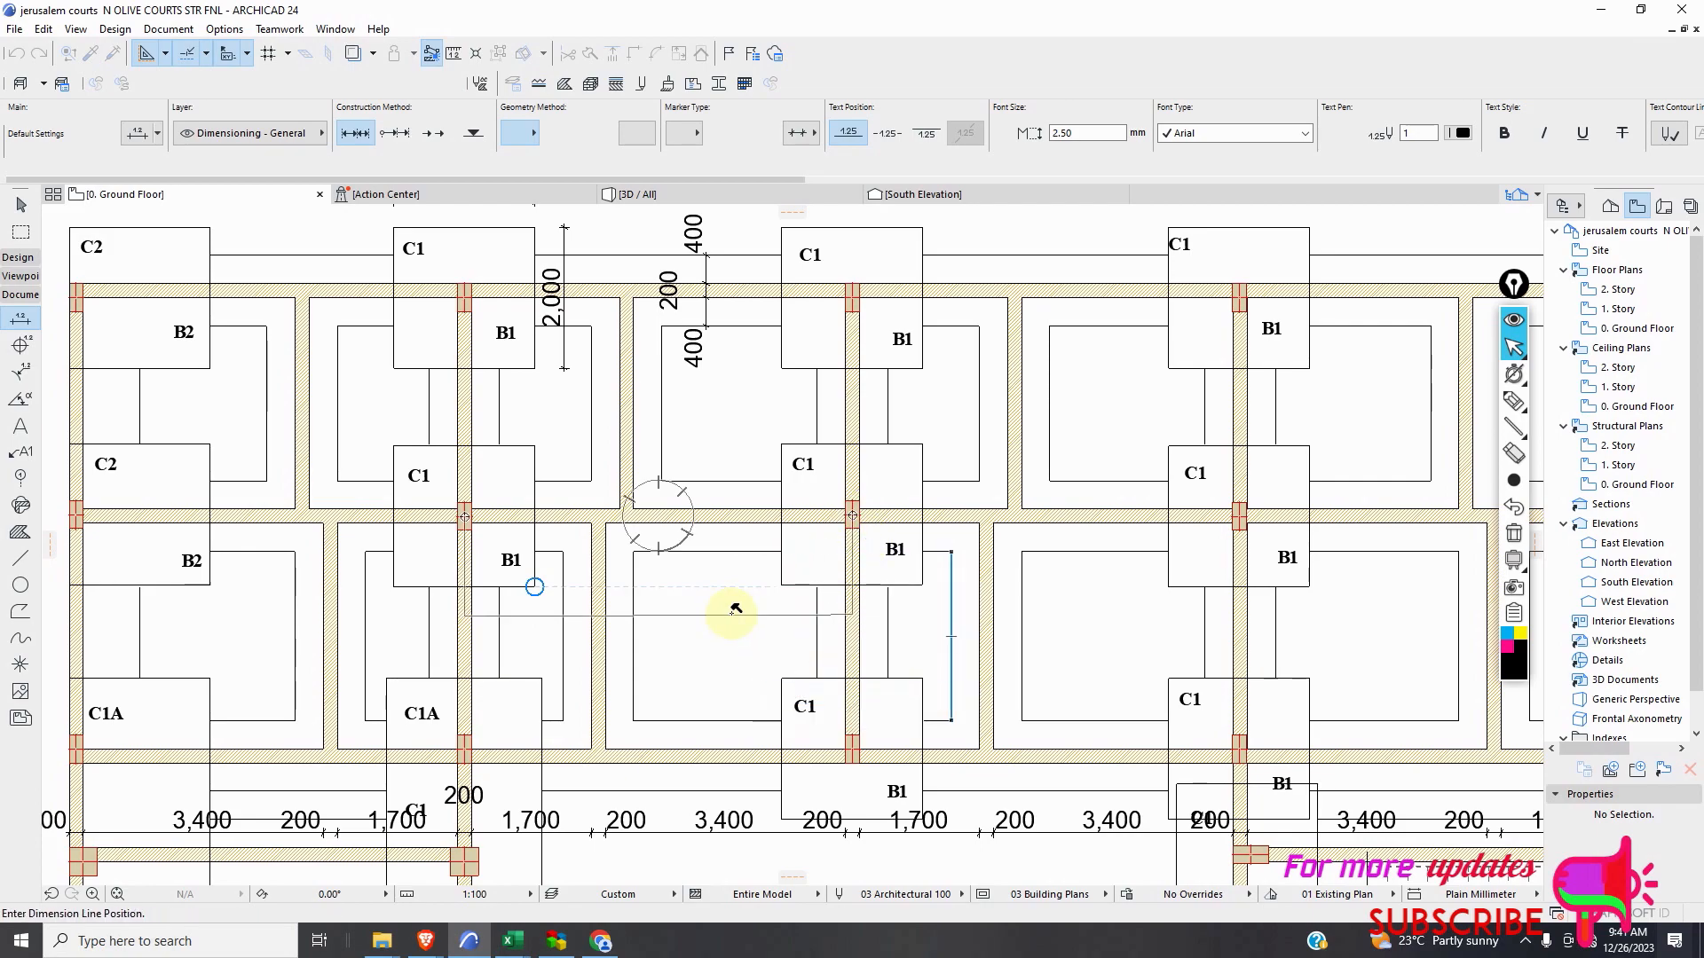
{"action": "left_click", "coordinate": [729, 591]}
{"action": "scroll", "coordinate": [680, 604], "scroll_direction": "up", "scroll_amount": 3}
{"action": "scroll", "coordinate": [680, 604], "scroll_direction": "down", "scroll_amount": 4}
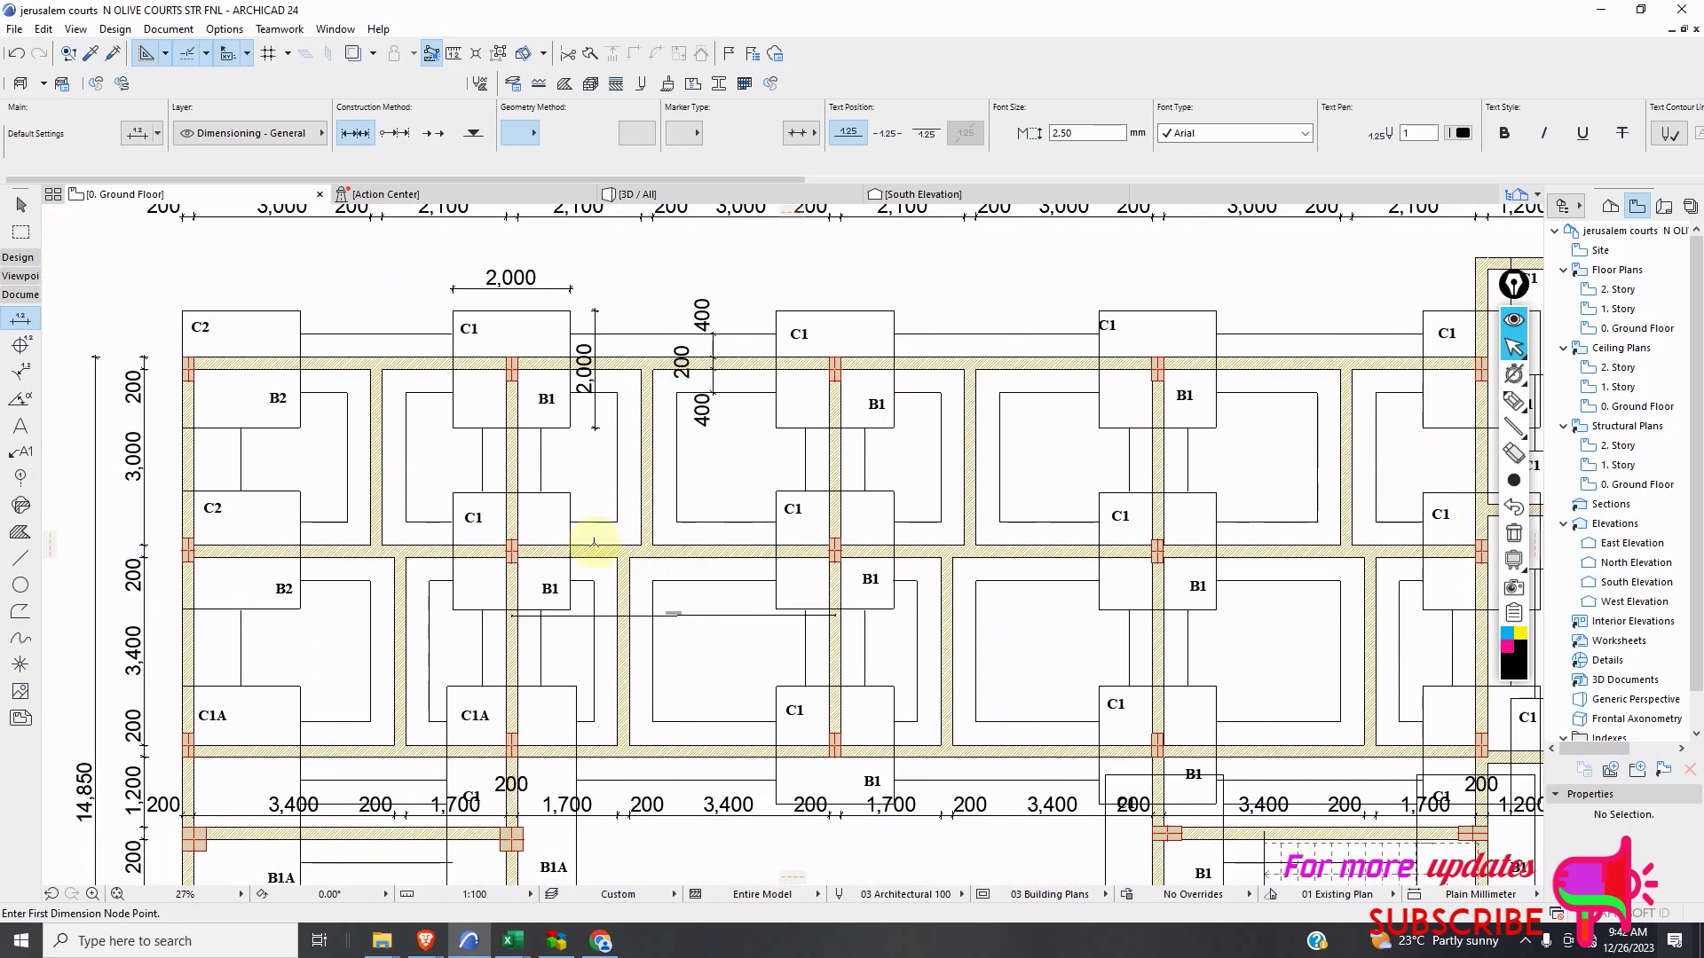
Locate the separate copy of the foundation plan that lies outside the drawing sheet.
{"action": "scroll", "coordinate": [621, 449], "scroll_direction": "down", "scroll_amount": 2}
{"action": "scroll", "coordinate": [597, 476], "scroll_direction": "up", "scroll_amount": 5}
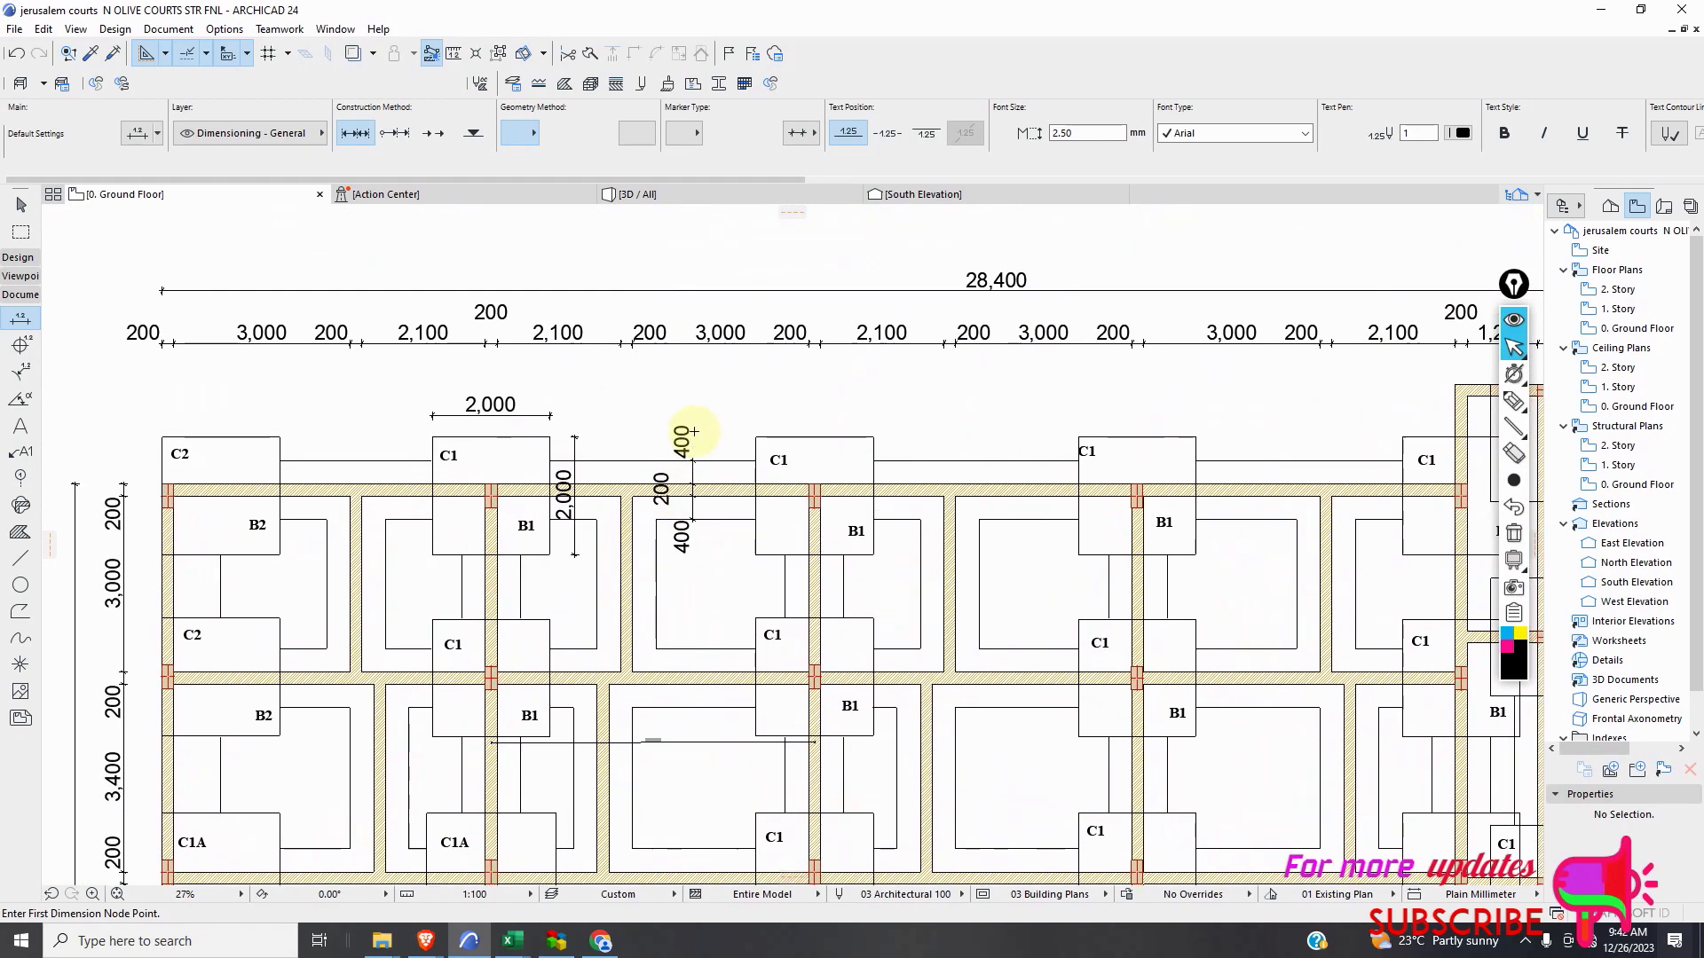
{"action": "scroll", "coordinate": [652, 329], "scroll_direction": "down", "scroll_amount": 8}
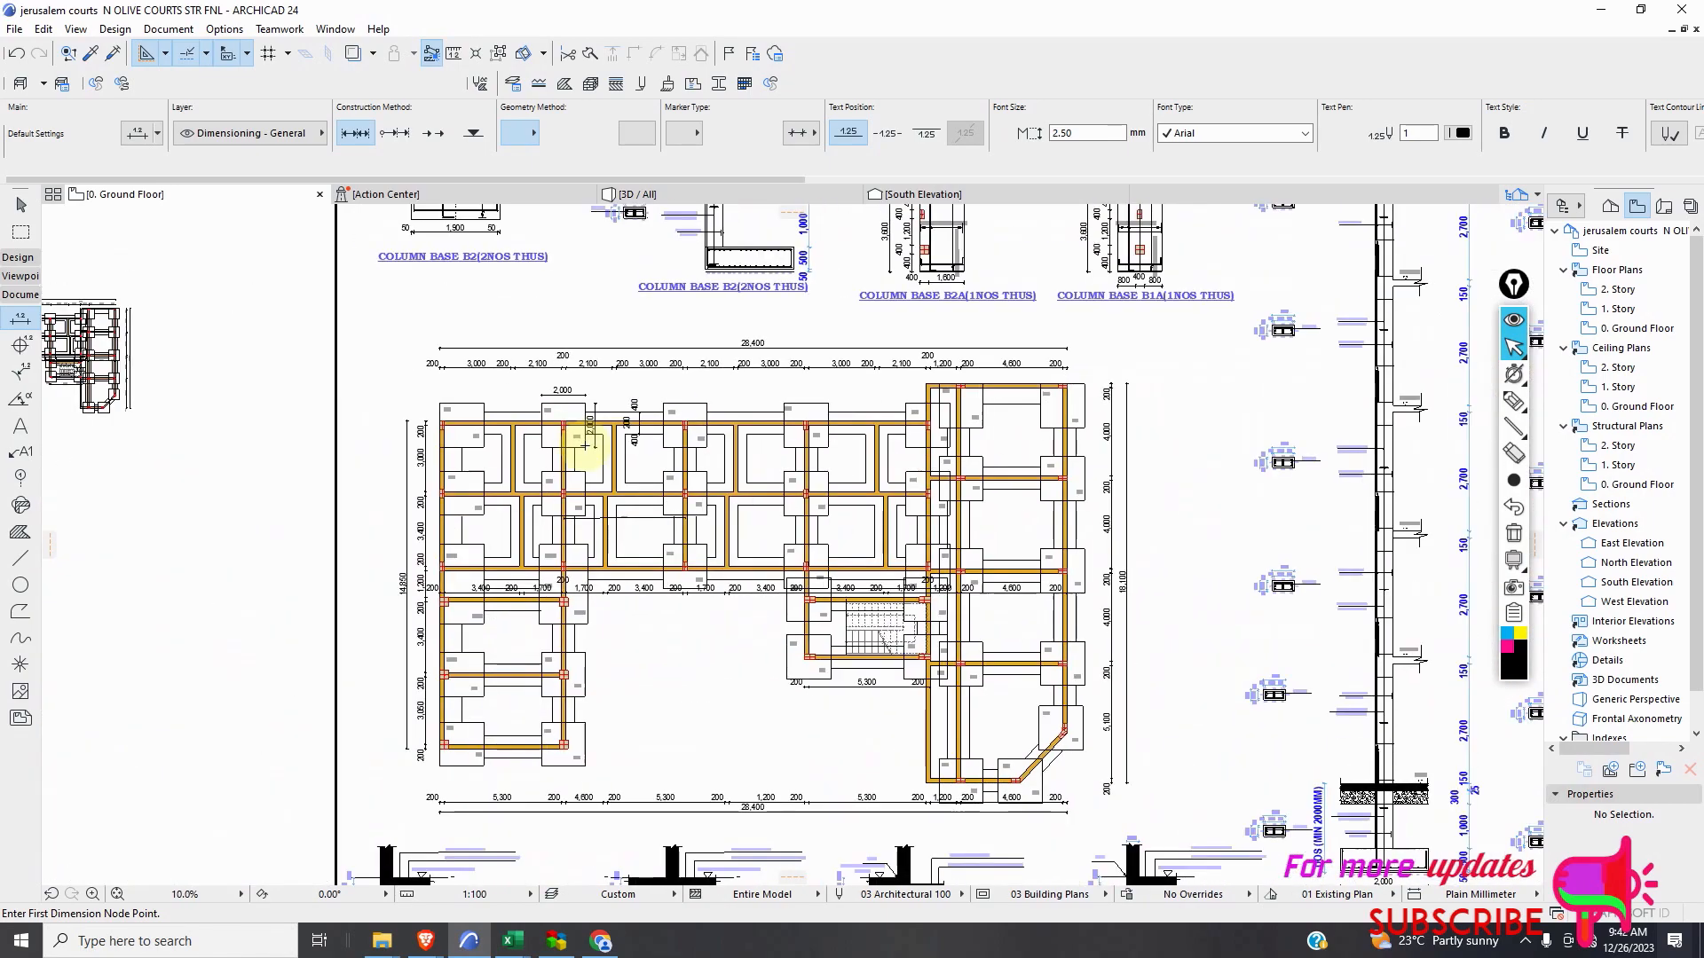
{"action": "scroll", "coordinate": [719, 444], "scroll_direction": "up", "scroll_amount": 1}
{"action": "scroll", "coordinate": [603, 454], "scroll_direction": "down", "scroll_amount": 3}
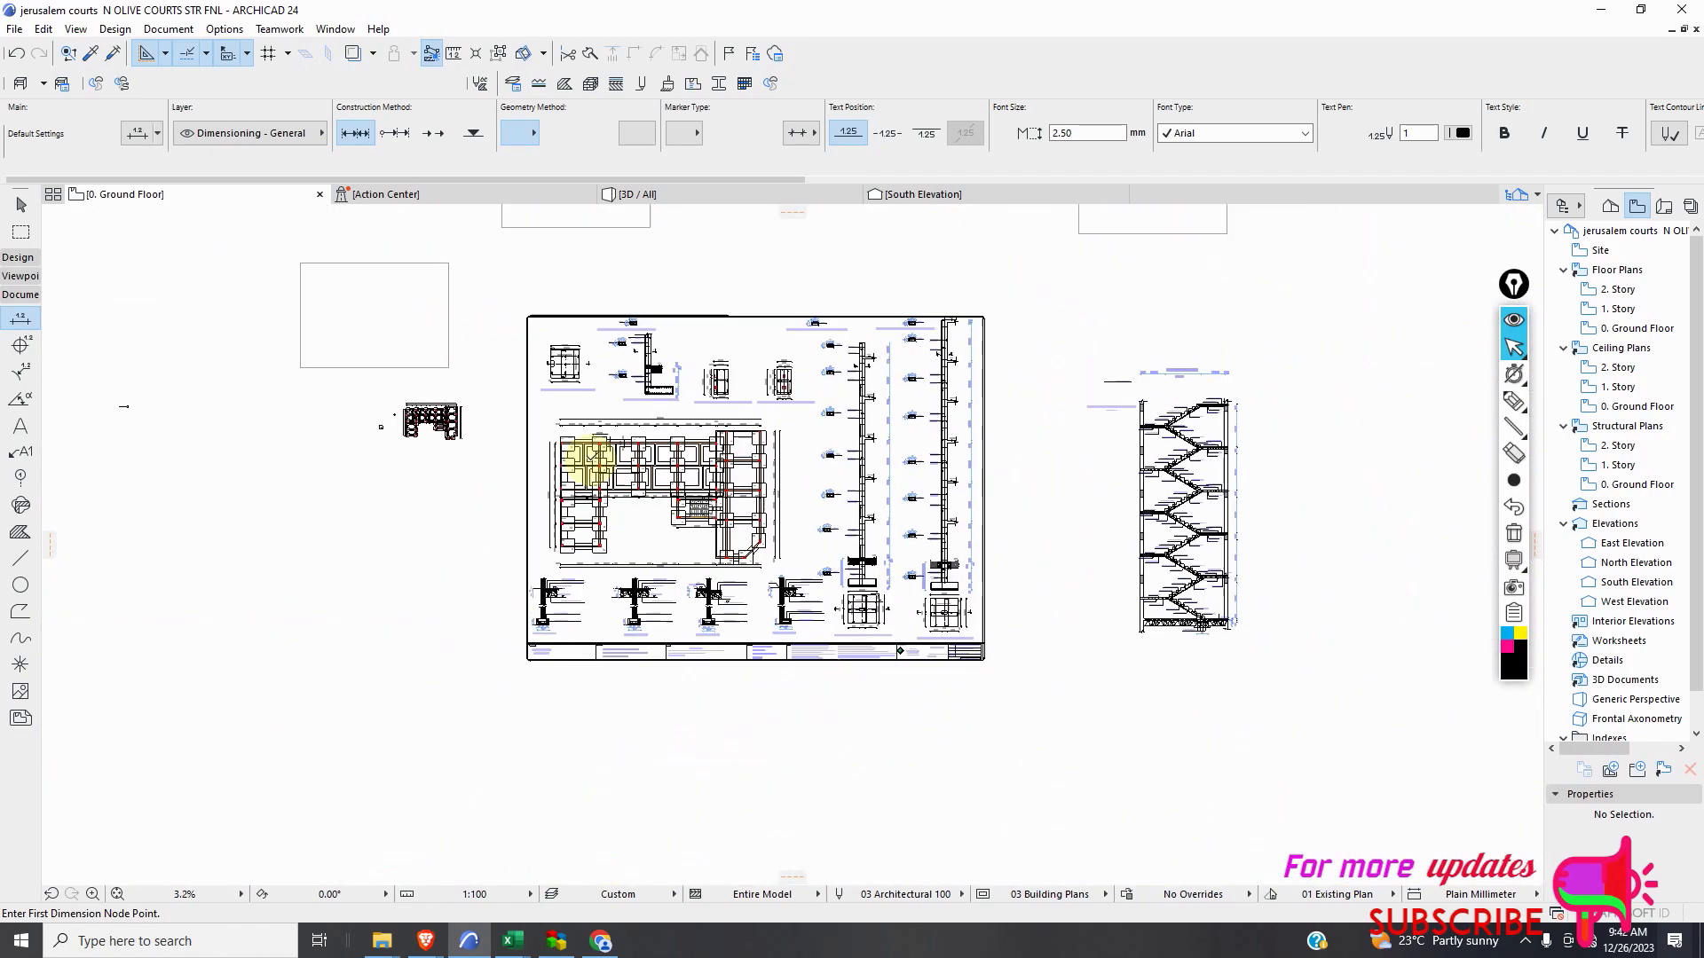
{"action": "scroll", "coordinate": [444, 424], "scroll_direction": "up", "scroll_amount": 13}
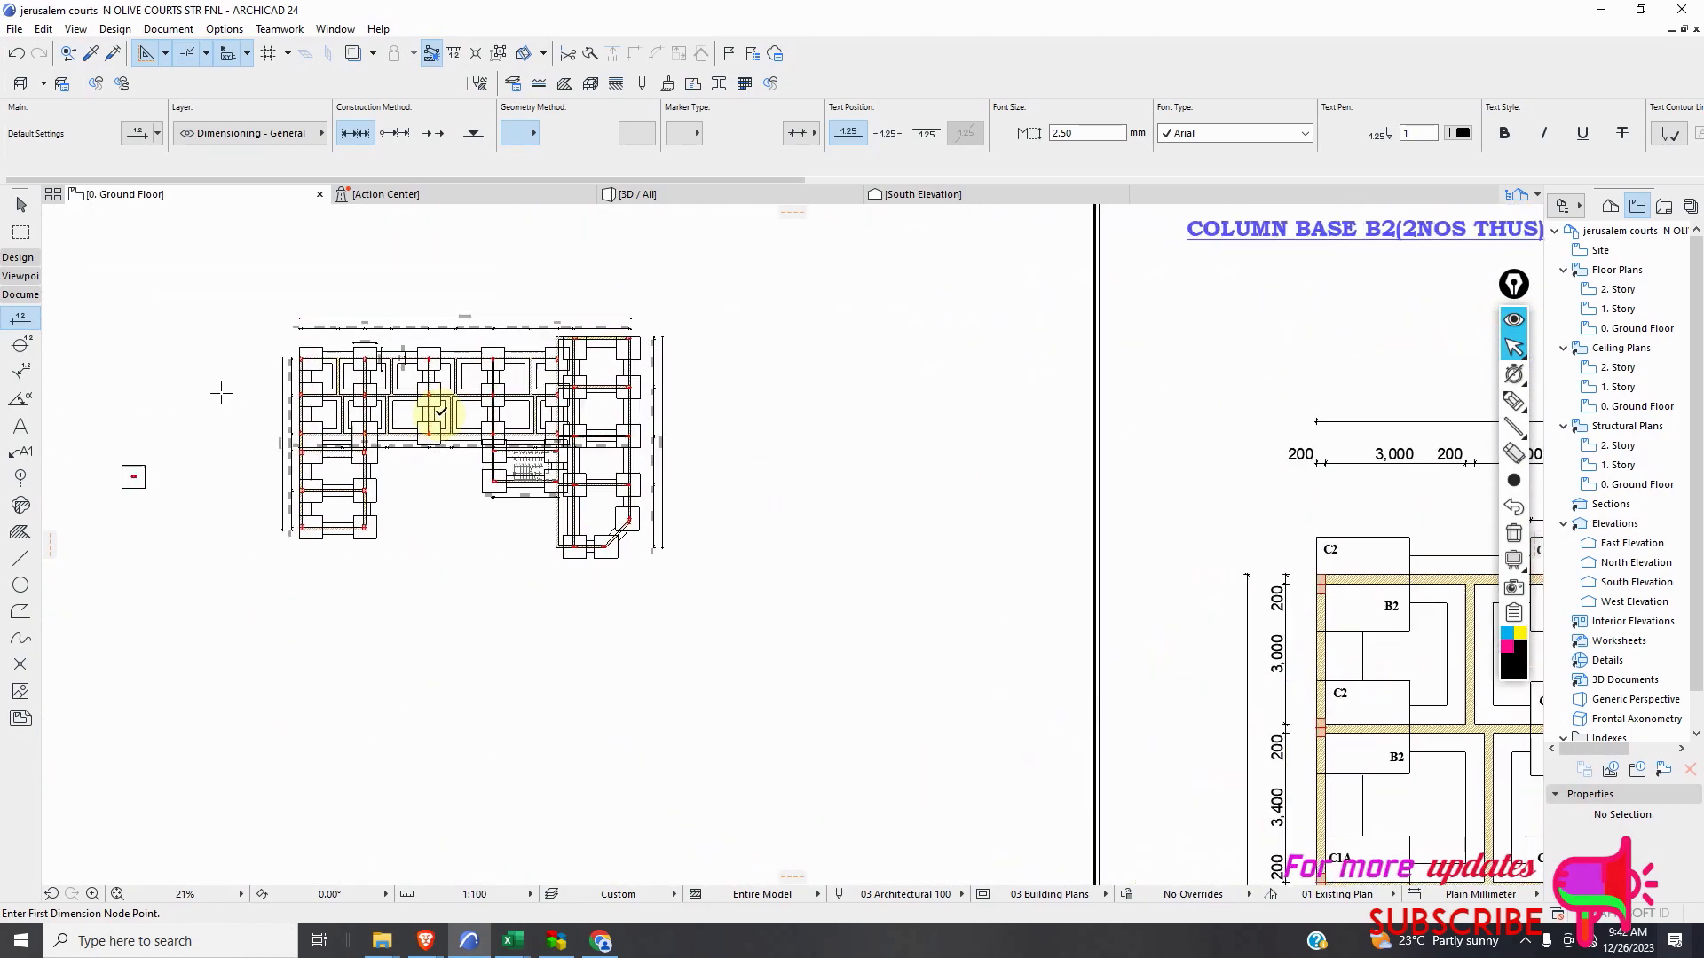
{"action": "scroll", "coordinate": [417, 408], "scroll_direction": "down", "scroll_amount": 5}
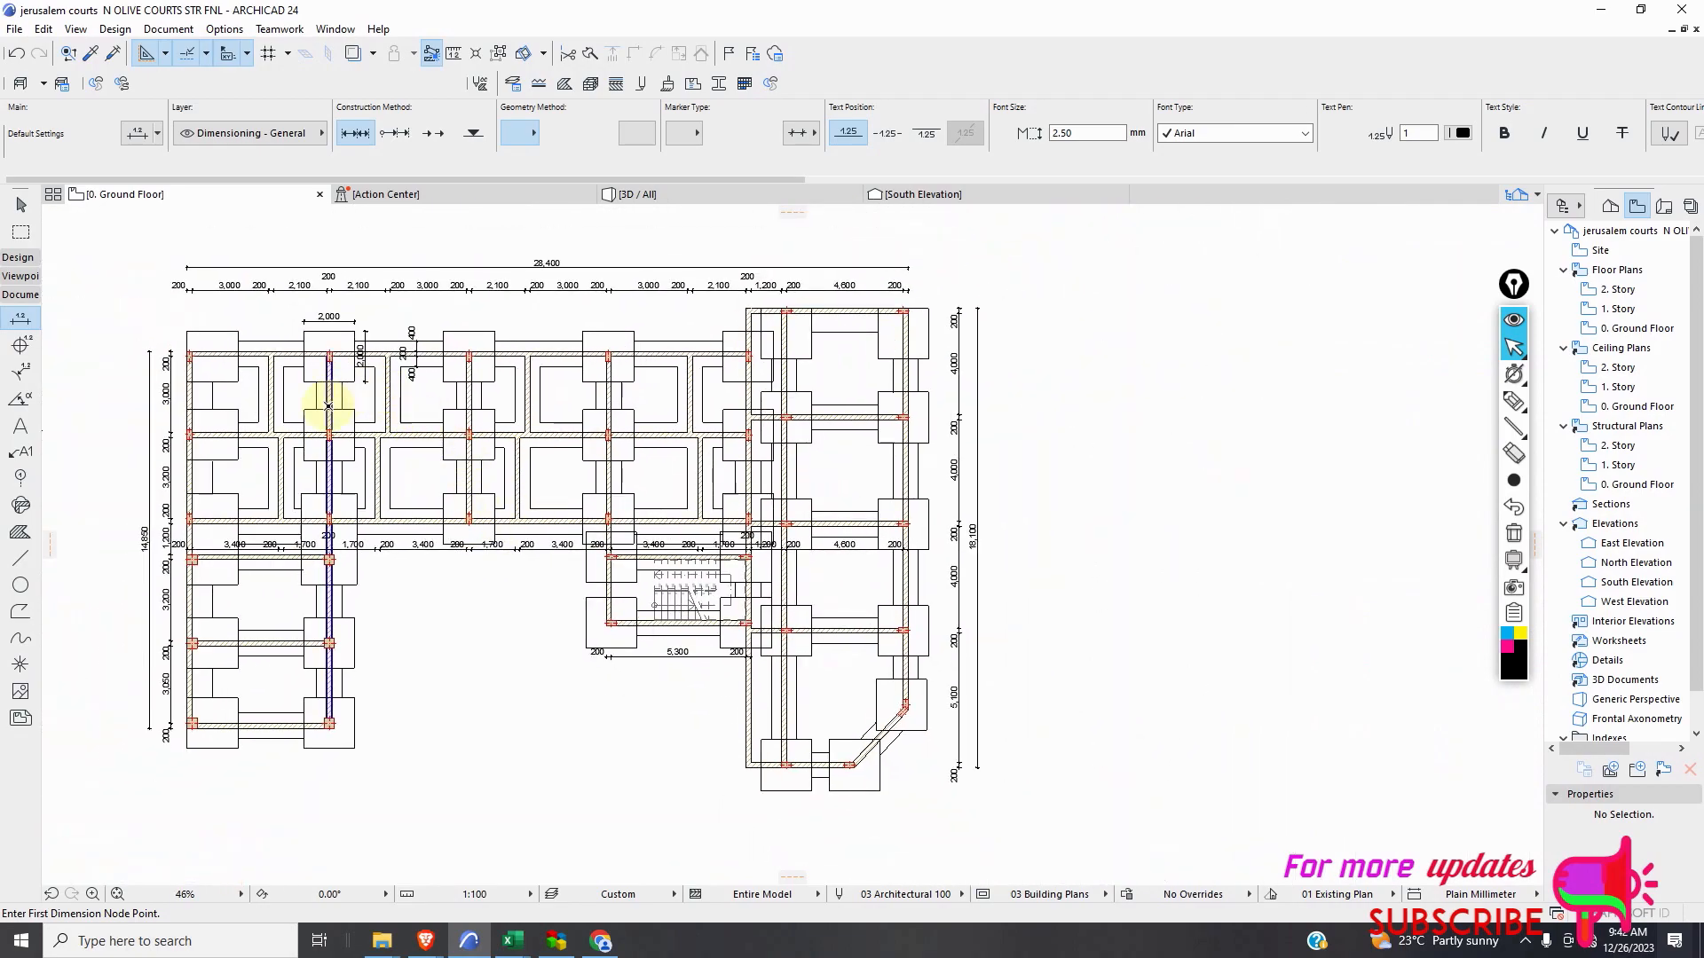
{"action": "scroll", "coordinate": [323, 381], "scroll_direction": "up", "scroll_amount": 7}
{"action": "scroll", "coordinate": [555, 589], "scroll_direction": "down", "scroll_amount": 5}
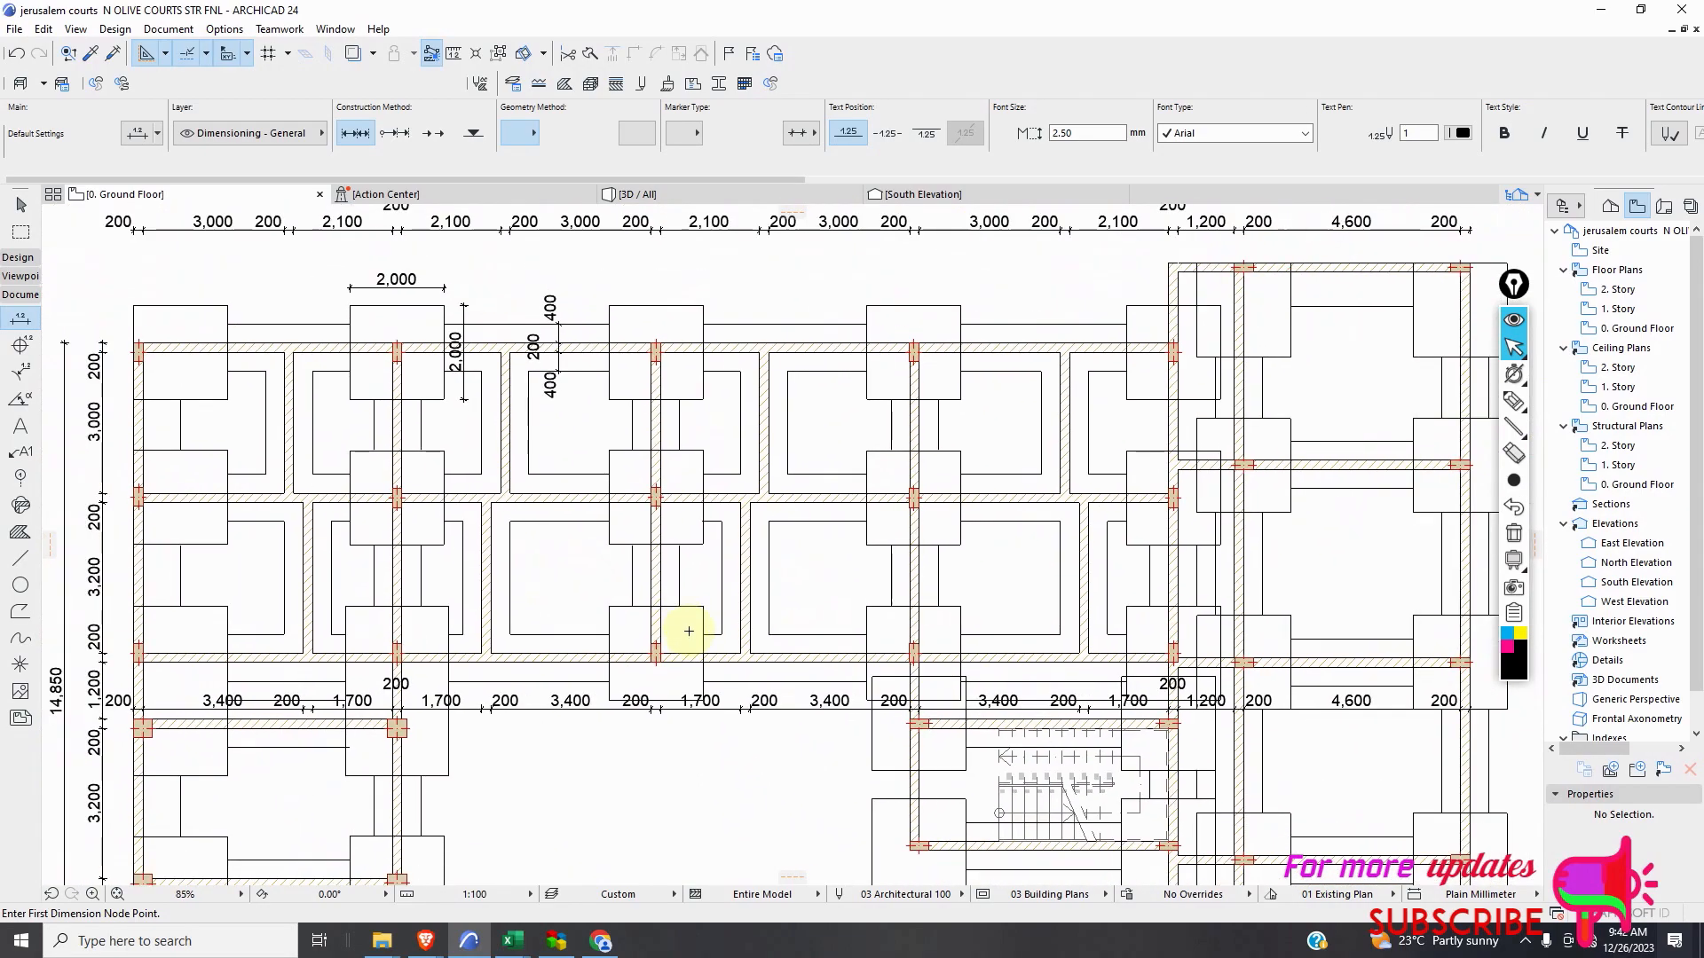
Dimension the width of the second column in the top row of the separate plan, placing the dimension across the column.
{"action": "scroll", "coordinate": [459, 549], "scroll_direction": "up", "scroll_amount": 5}
{"action": "scroll", "coordinate": [470, 577], "scroll_direction": "up", "scroll_amount": 3}
{"action": "scroll", "coordinate": [480, 418], "scroll_direction": "down", "scroll_amount": 4}
{"action": "scroll", "coordinate": [479, 373], "scroll_direction": "up", "scroll_amount": 6}
{"action": "left_click", "coordinate": [461, 358]}
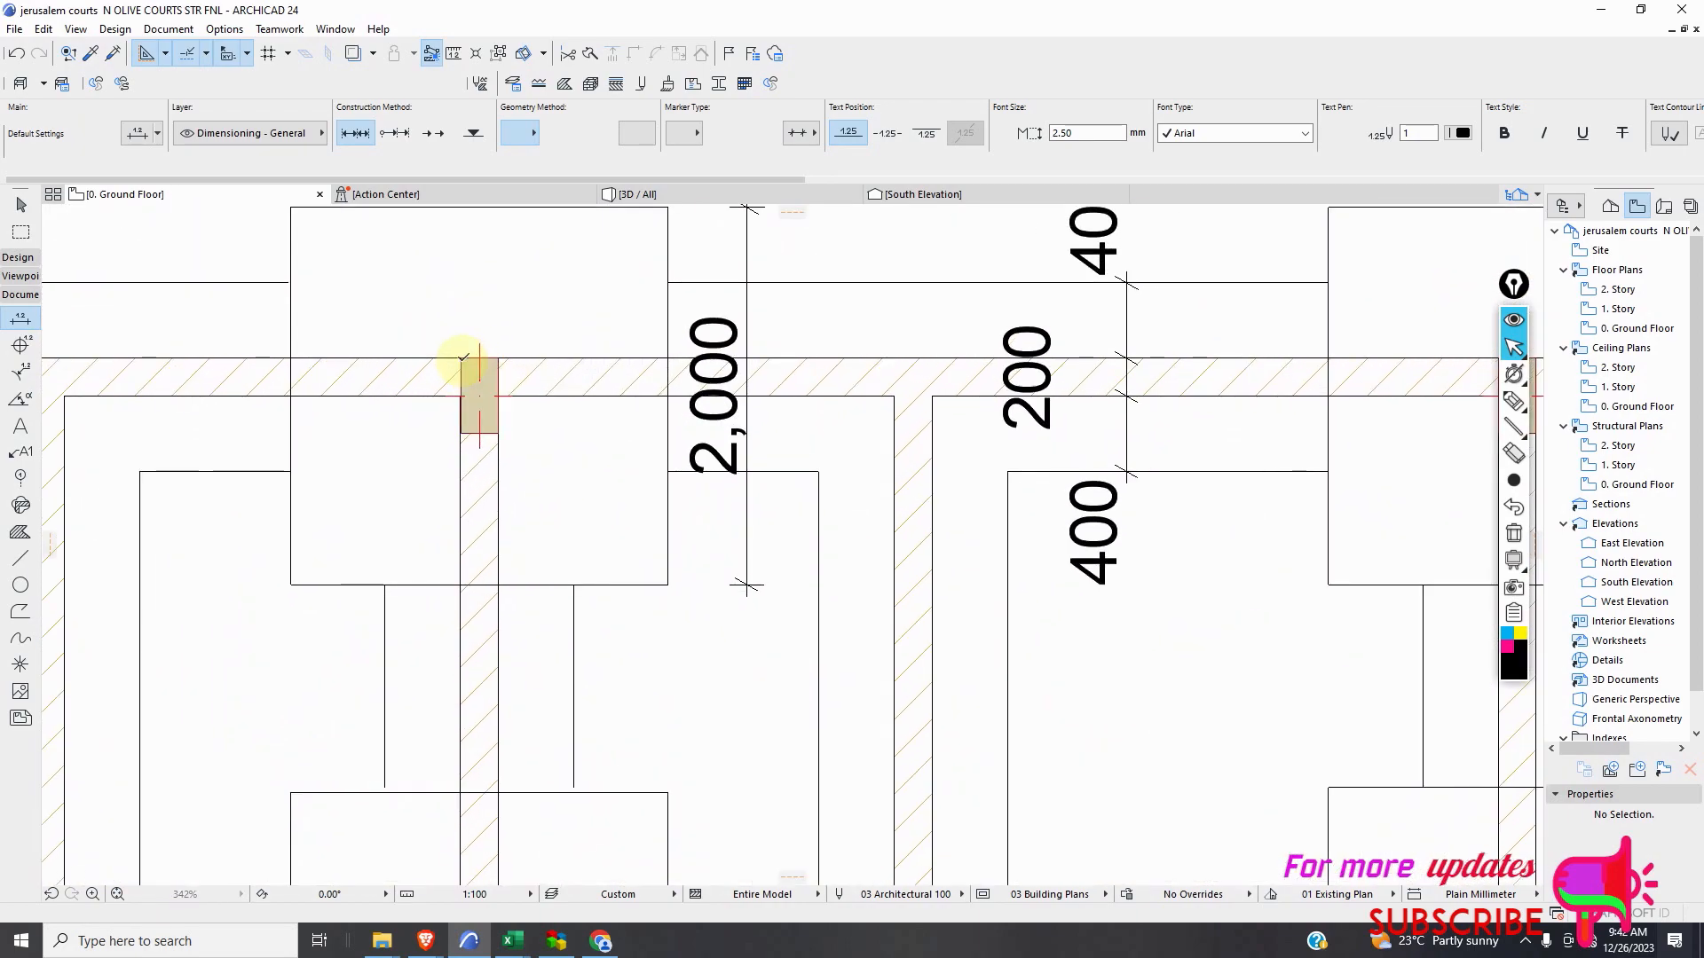
{"action": "right_click", "coordinate": [524, 351]}
{"action": "left_click", "coordinate": [549, 464]}
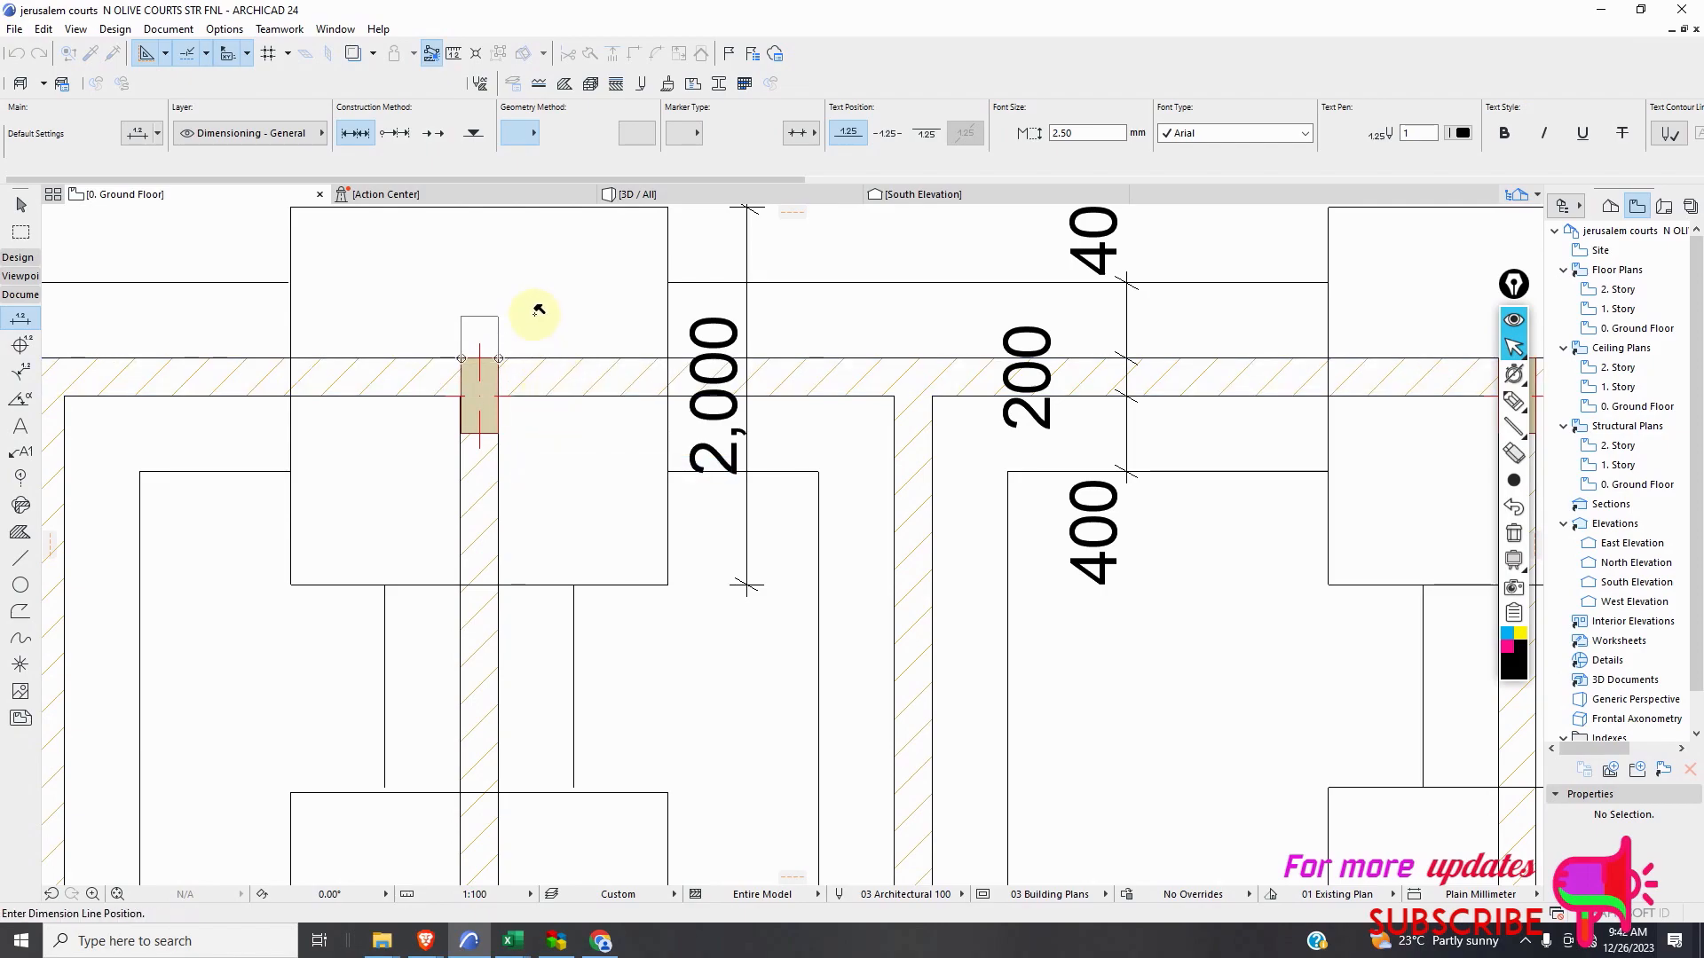
{"action": "left_click", "coordinate": [521, 424]}
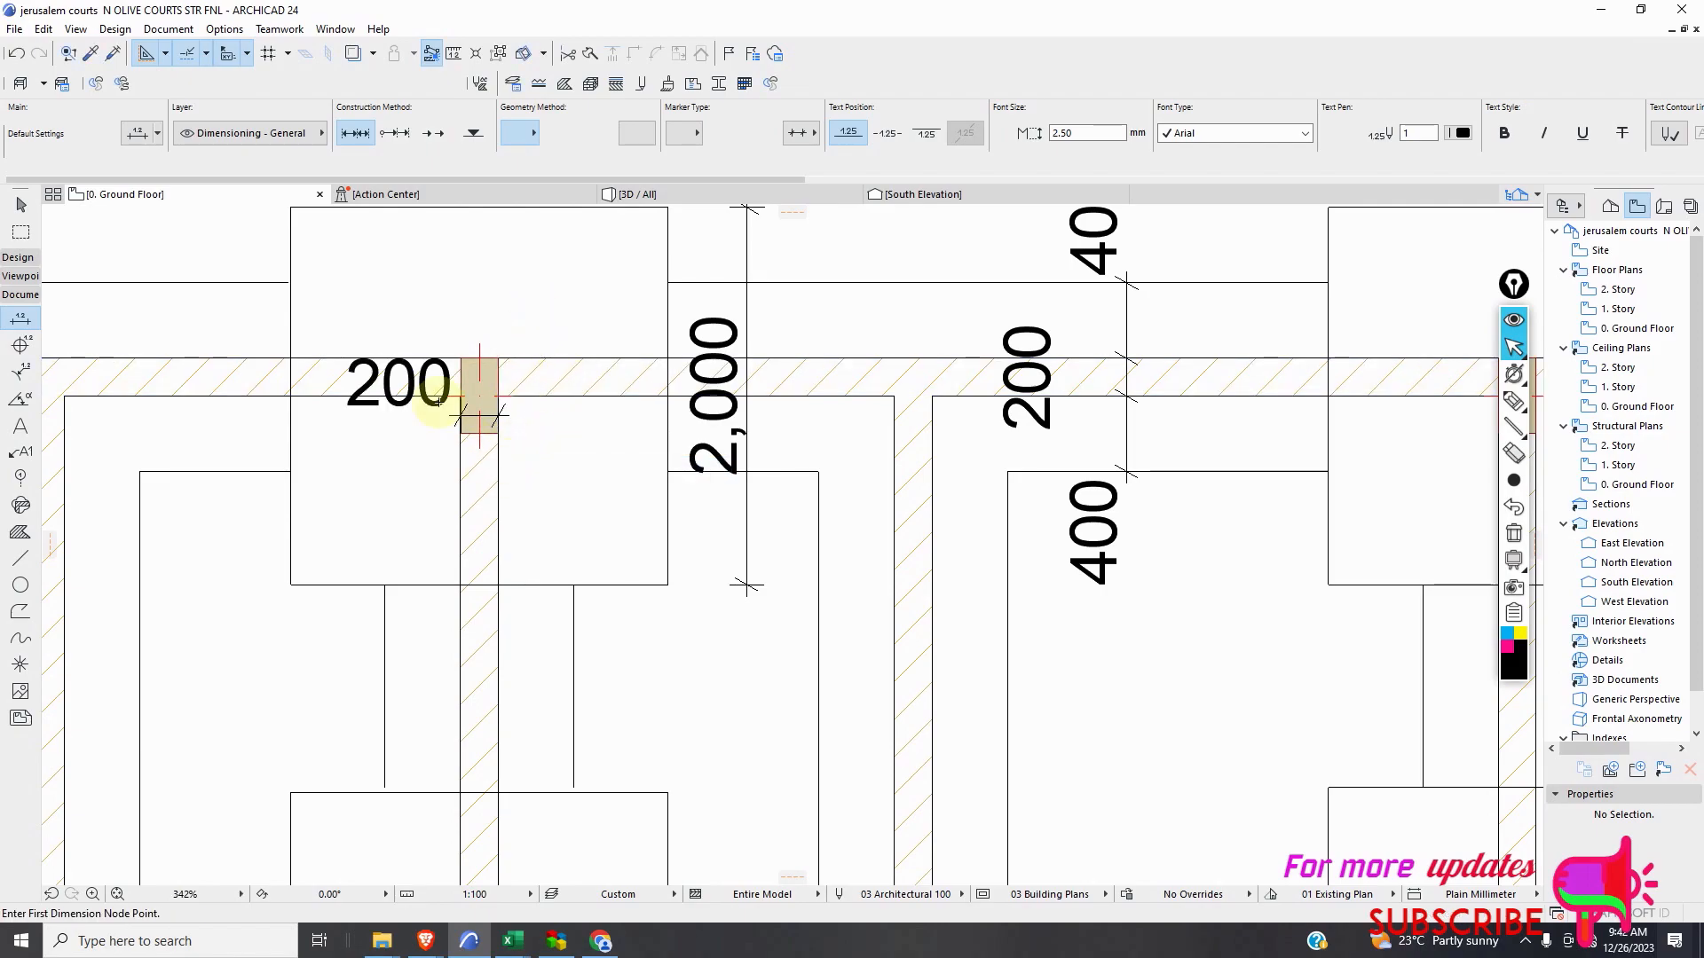
On the separate plan, dimension the centre-to-centre span between the second and third middle-row columns, placing it below their bases.
{"action": "scroll", "coordinate": [439, 395], "scroll_direction": "down", "scroll_amount": 6}
{"action": "scroll", "coordinate": [451, 463], "scroll_direction": "up", "scroll_amount": 6}
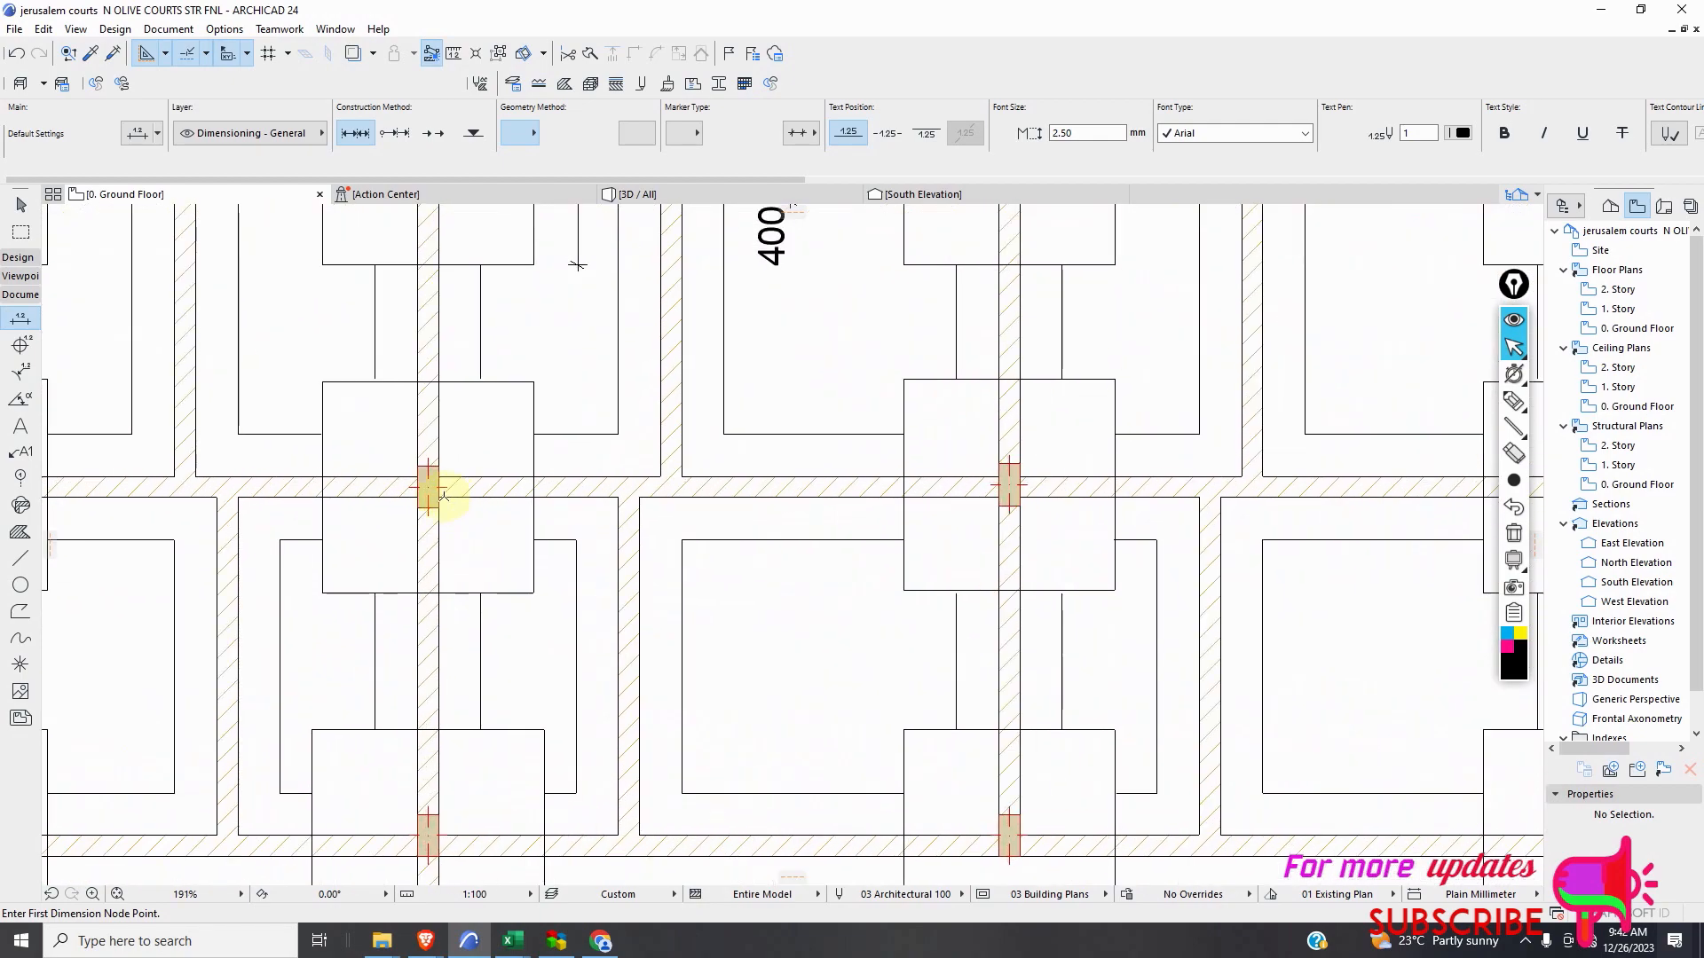
{"action": "left_click", "coordinate": [418, 440]}
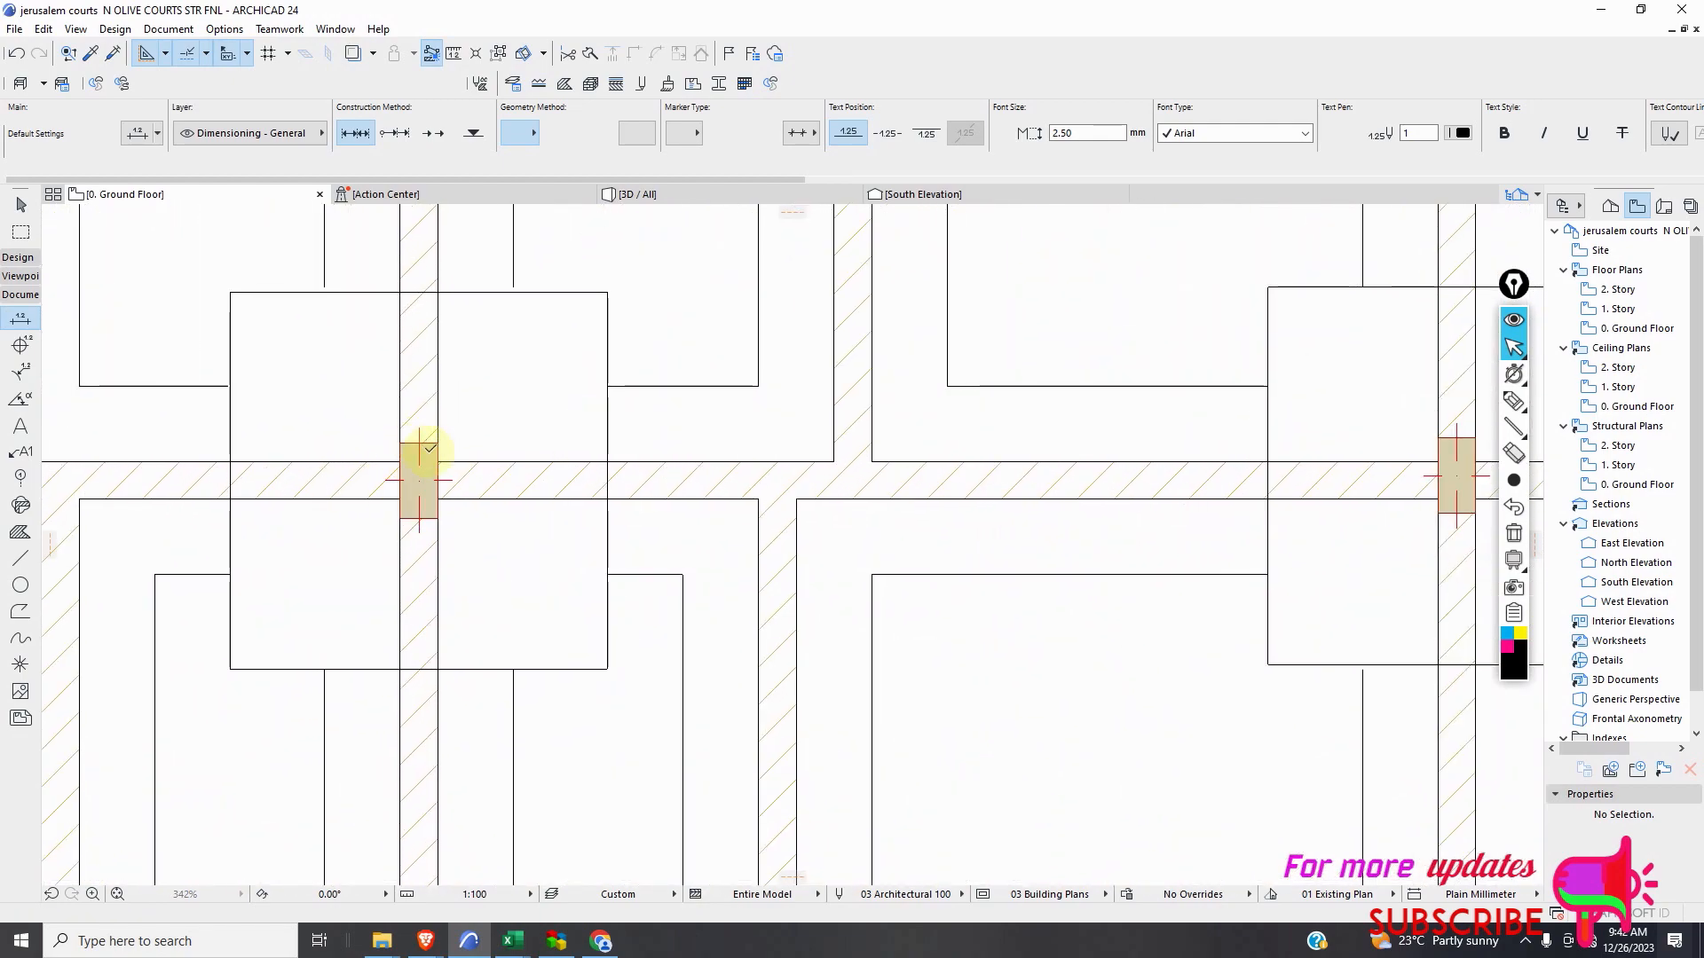
{"action": "scroll", "coordinate": [609, 472], "scroll_direction": "down", "scroll_amount": 2}
{"action": "scroll", "coordinate": [1084, 458], "scroll_direction": "up", "scroll_amount": 2}
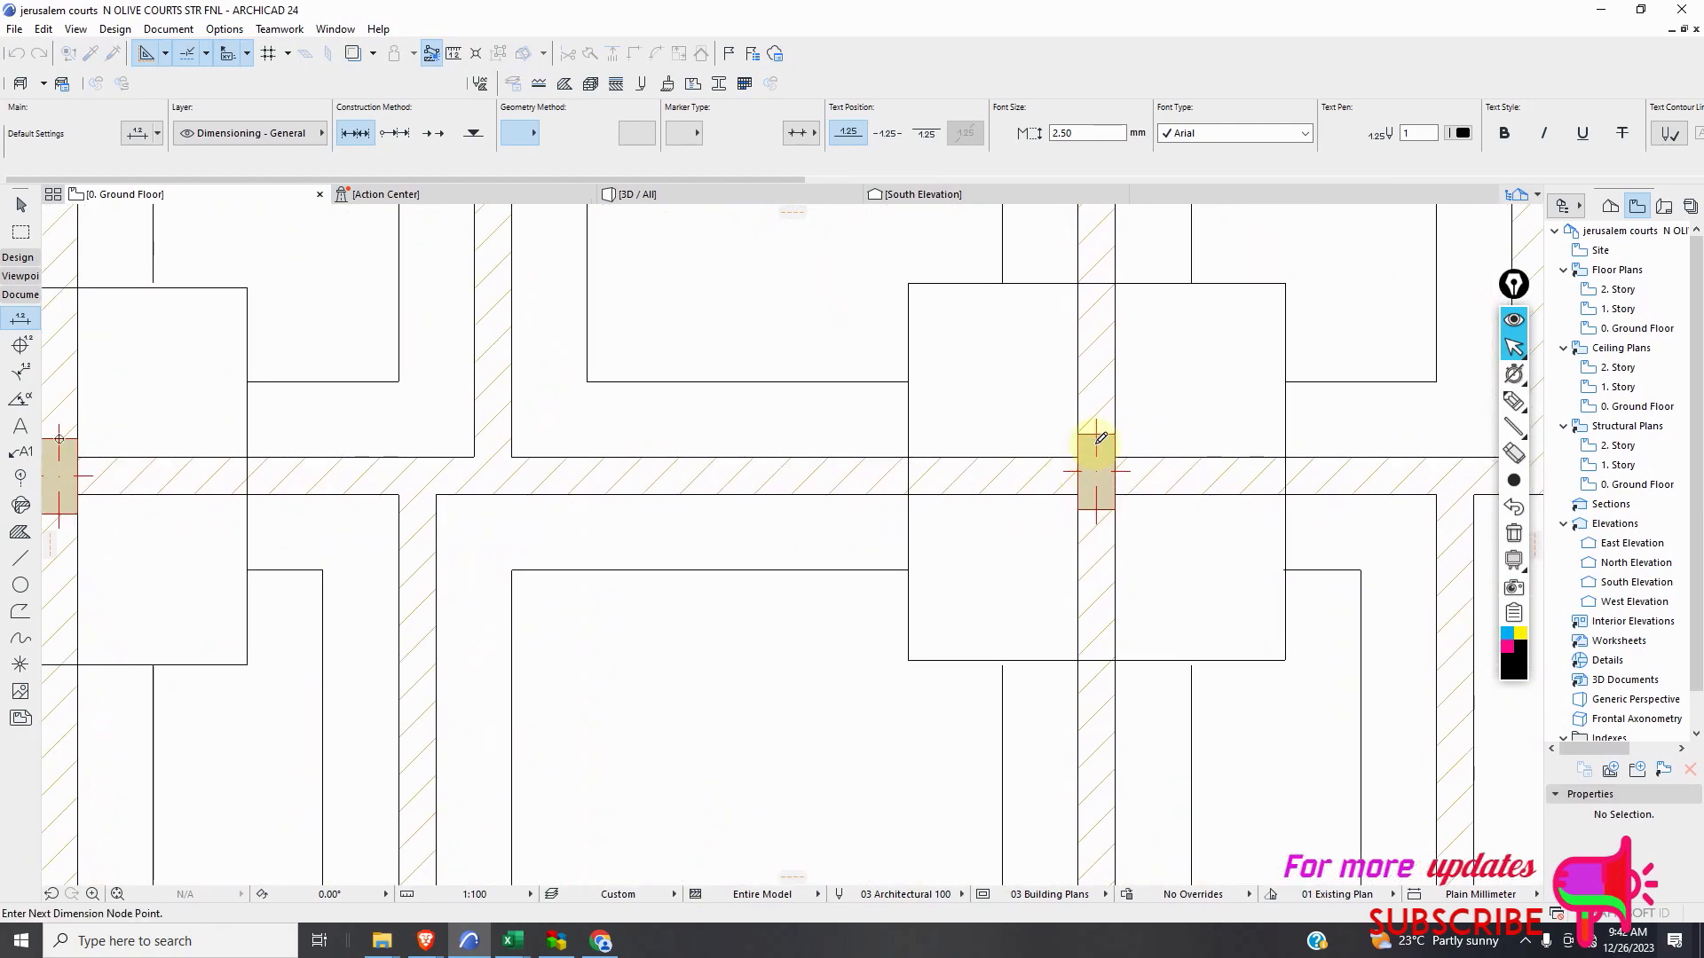
{"action": "left_click", "coordinate": [1105, 455]}
{"action": "right_click", "coordinate": [948, 425]}
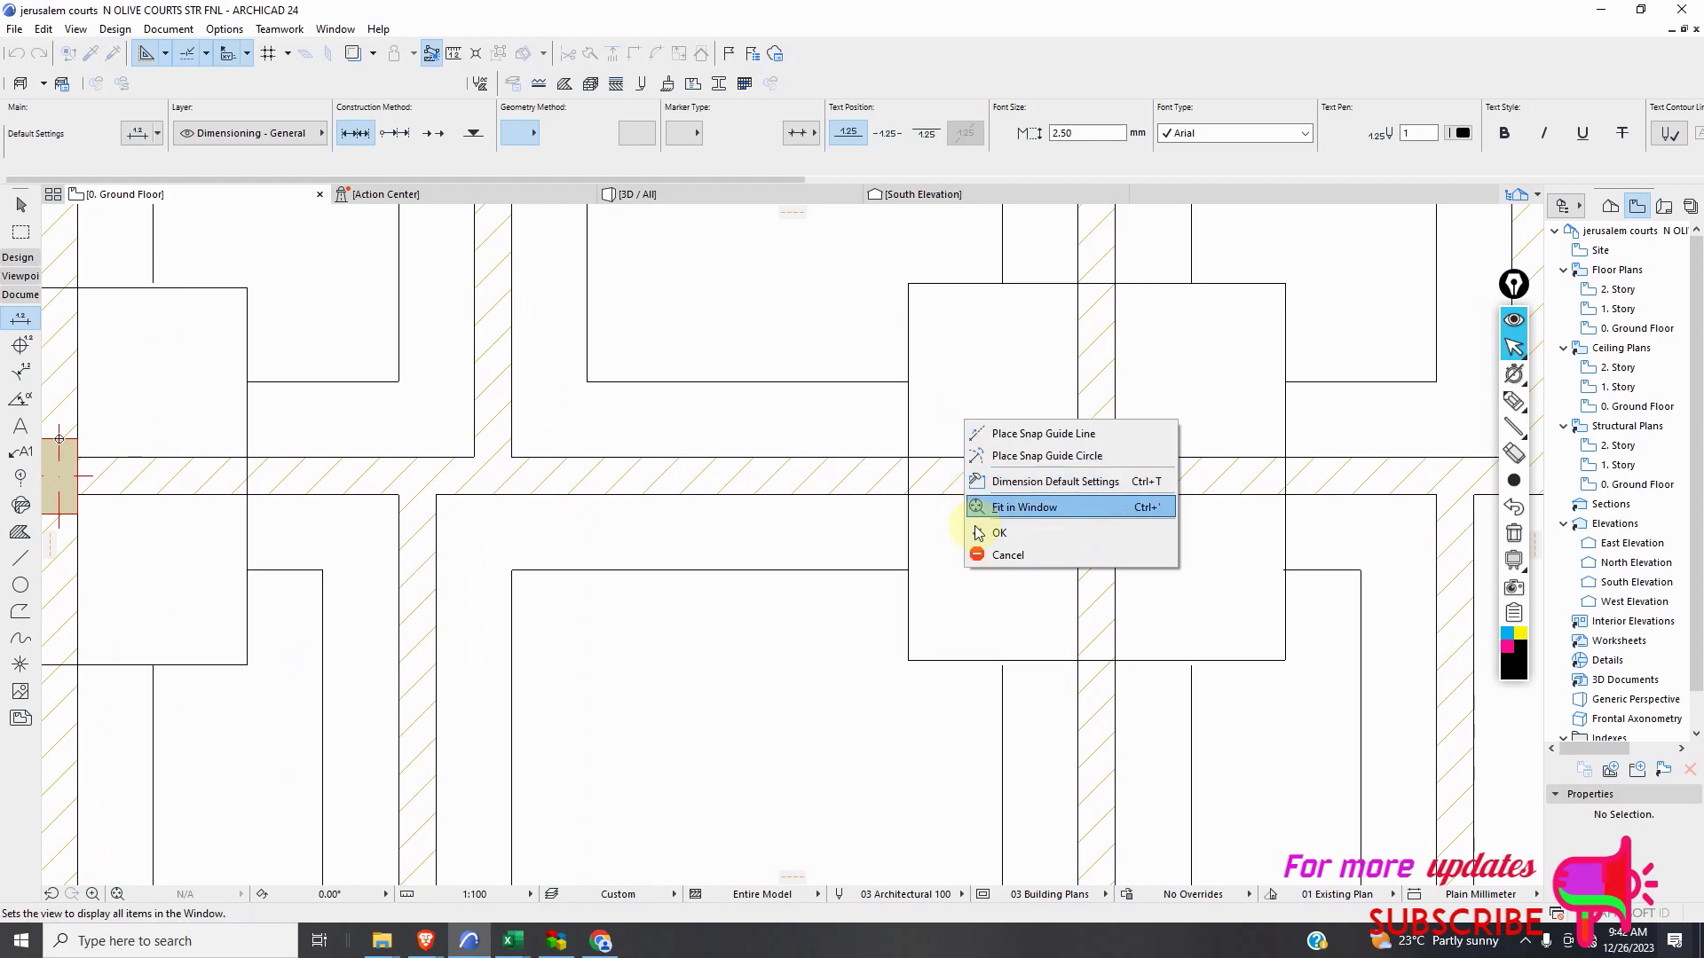
{"action": "left_click", "coordinate": [1020, 557]}
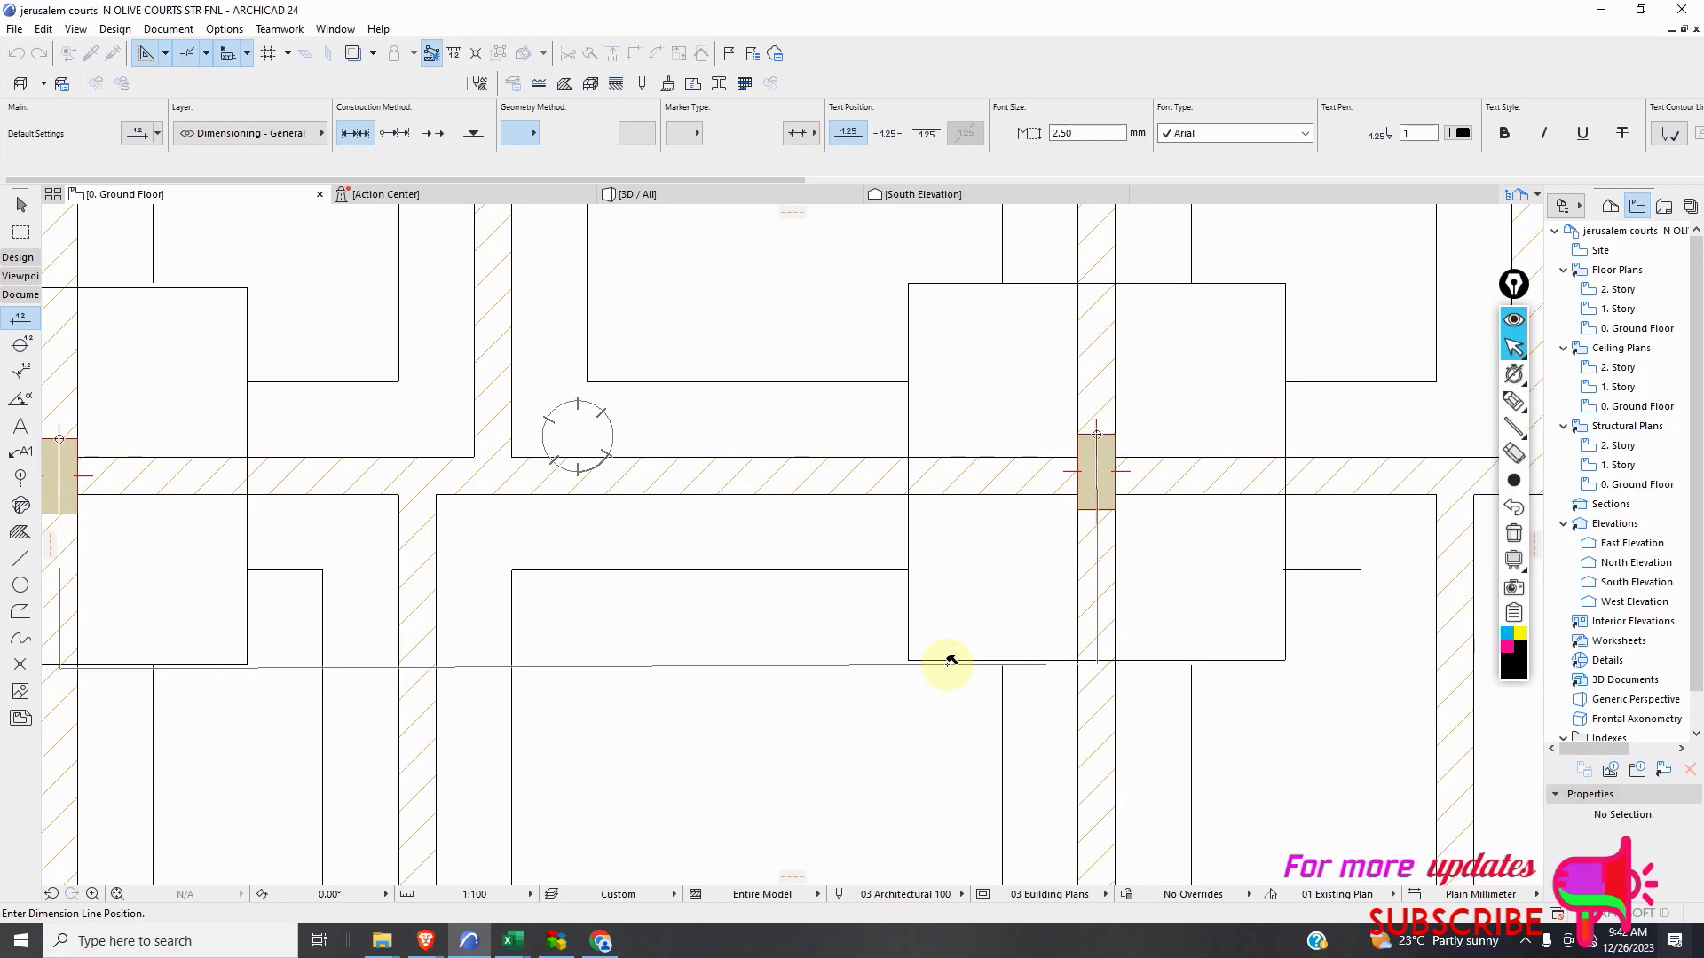
{"action": "left_click", "coordinate": [948, 660]}
{"action": "left_click", "coordinate": [901, 732]}
{"action": "scroll", "coordinate": [633, 623], "scroll_direction": "down", "scroll_amount": 3}
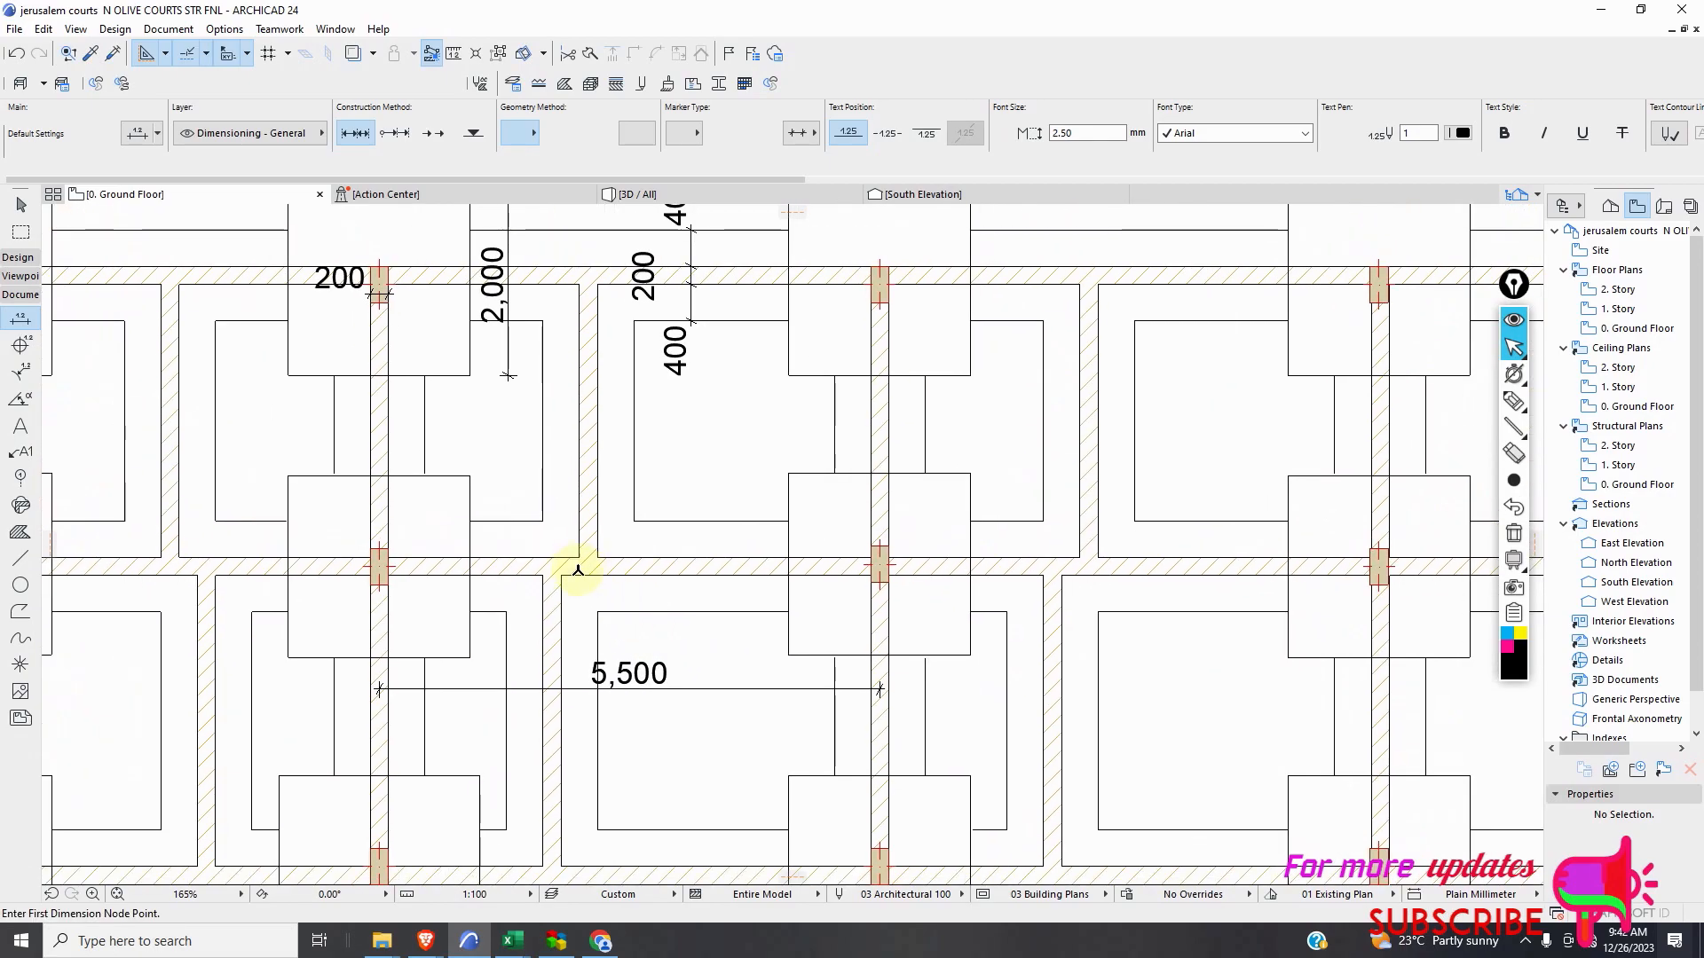
Return to the RCC51 Column Load Take-down workbook in Excel and enable its macros.
{"action": "scroll", "coordinate": [576, 566], "scroll_direction": "down", "scroll_amount": 3}
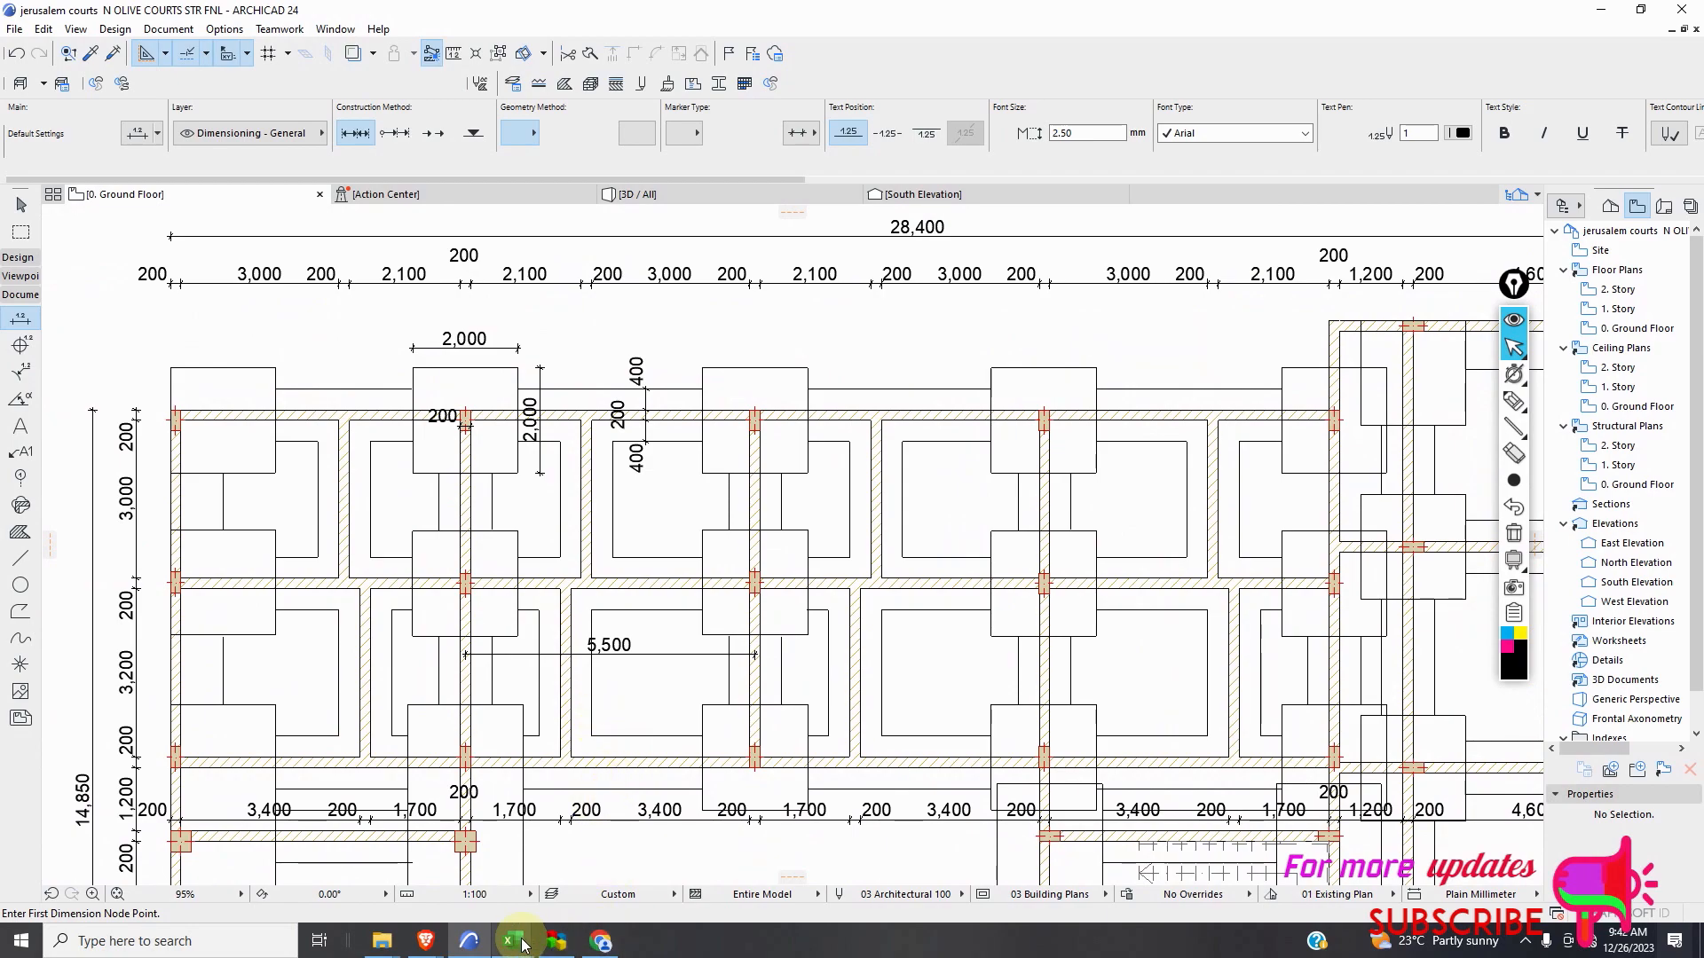
{"action": "scroll", "coordinate": [495, 632], "scroll_direction": "up", "scroll_amount": 3}
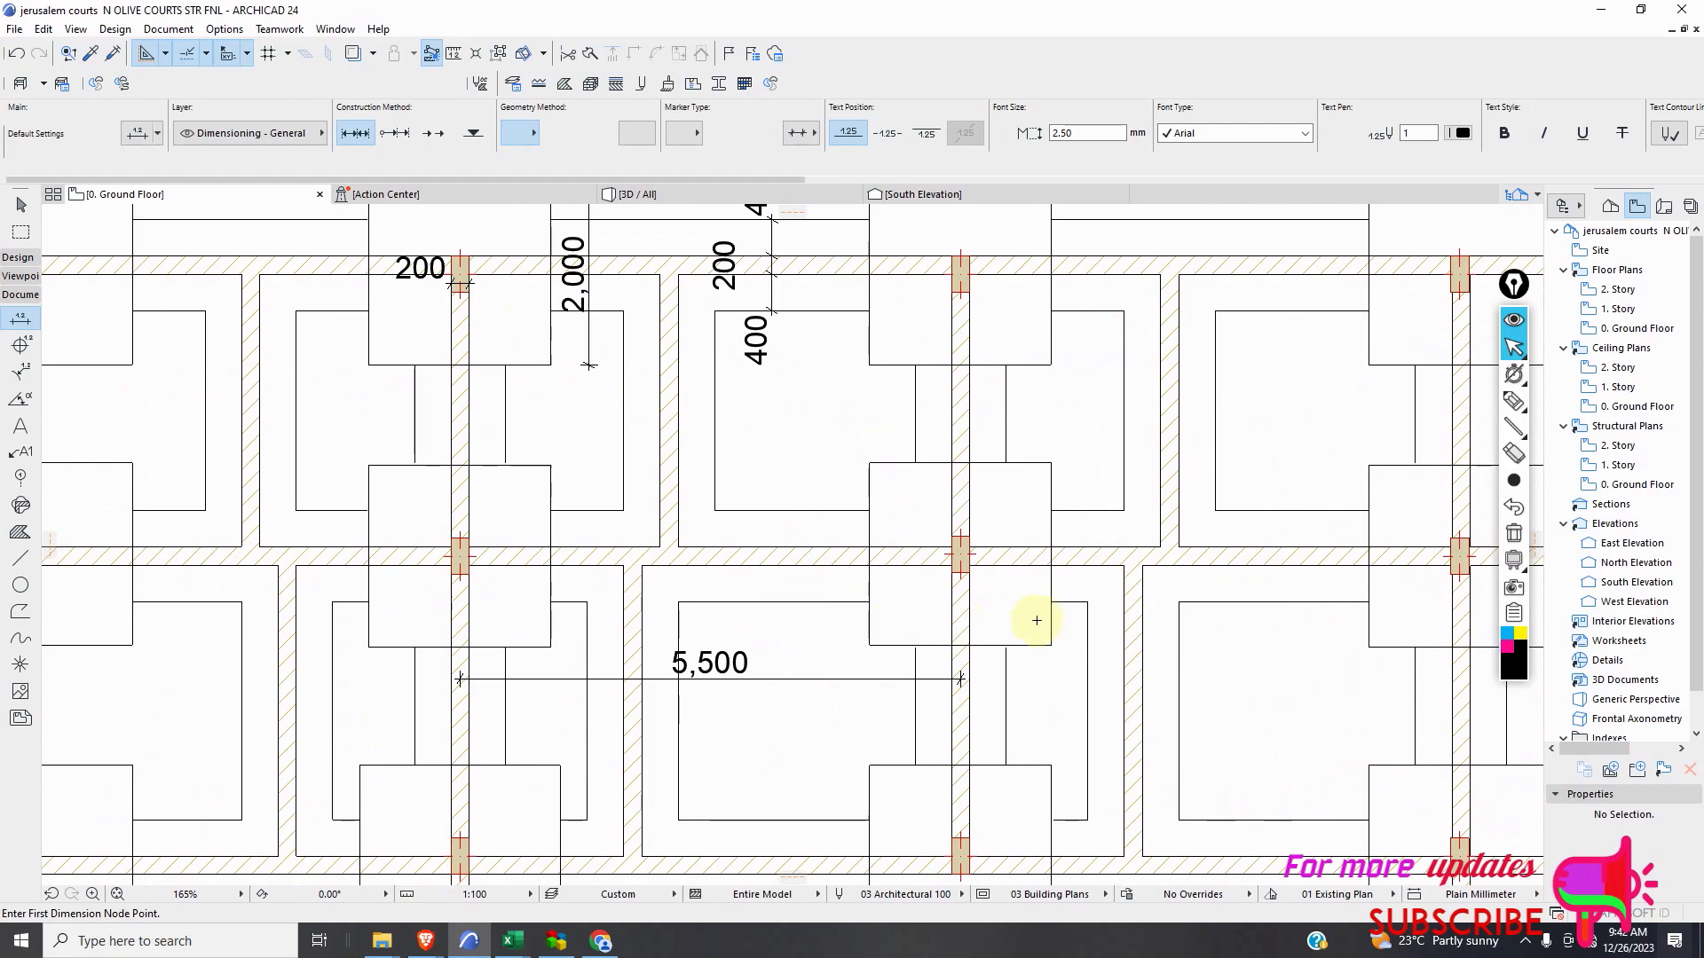
{"action": "scroll", "coordinate": [598, 604], "scroll_direction": "down", "scroll_amount": 2}
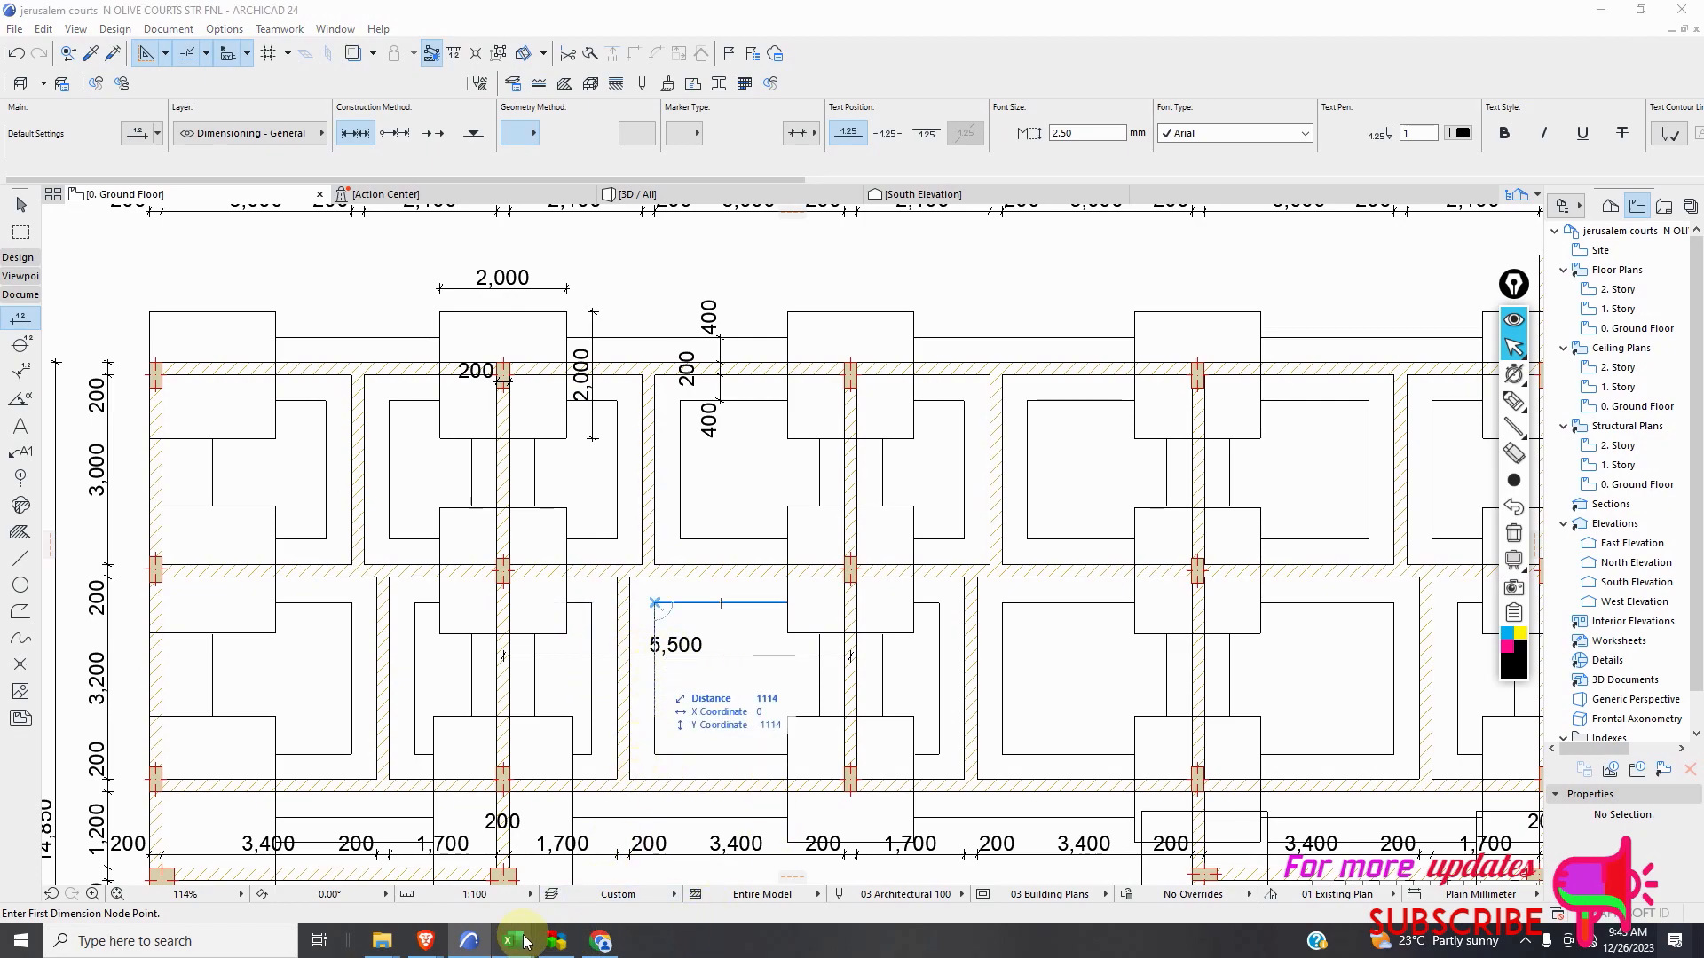
{"action": "mouse_move", "coordinate": [513, 940]}
{"action": "left_click", "coordinate": [874, 866]}
{"action": "scroll", "coordinate": [441, 657], "scroll_direction": "up", "scroll_amount": 1}
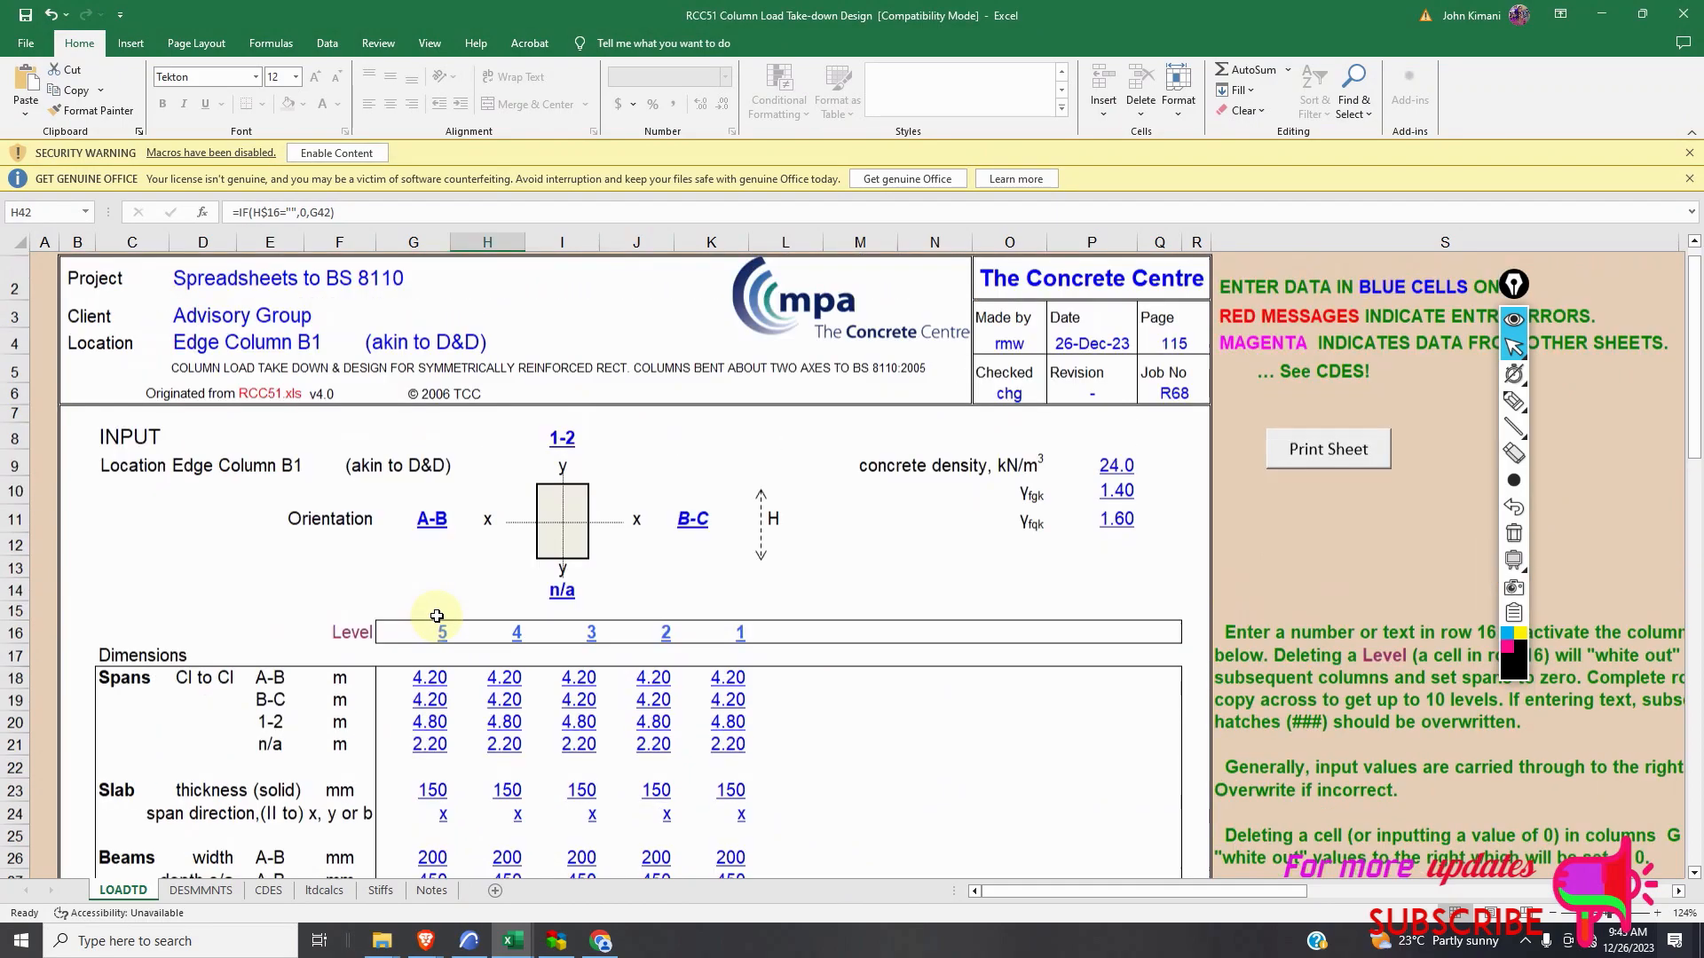
{"action": "left_click", "coordinate": [337, 153]}
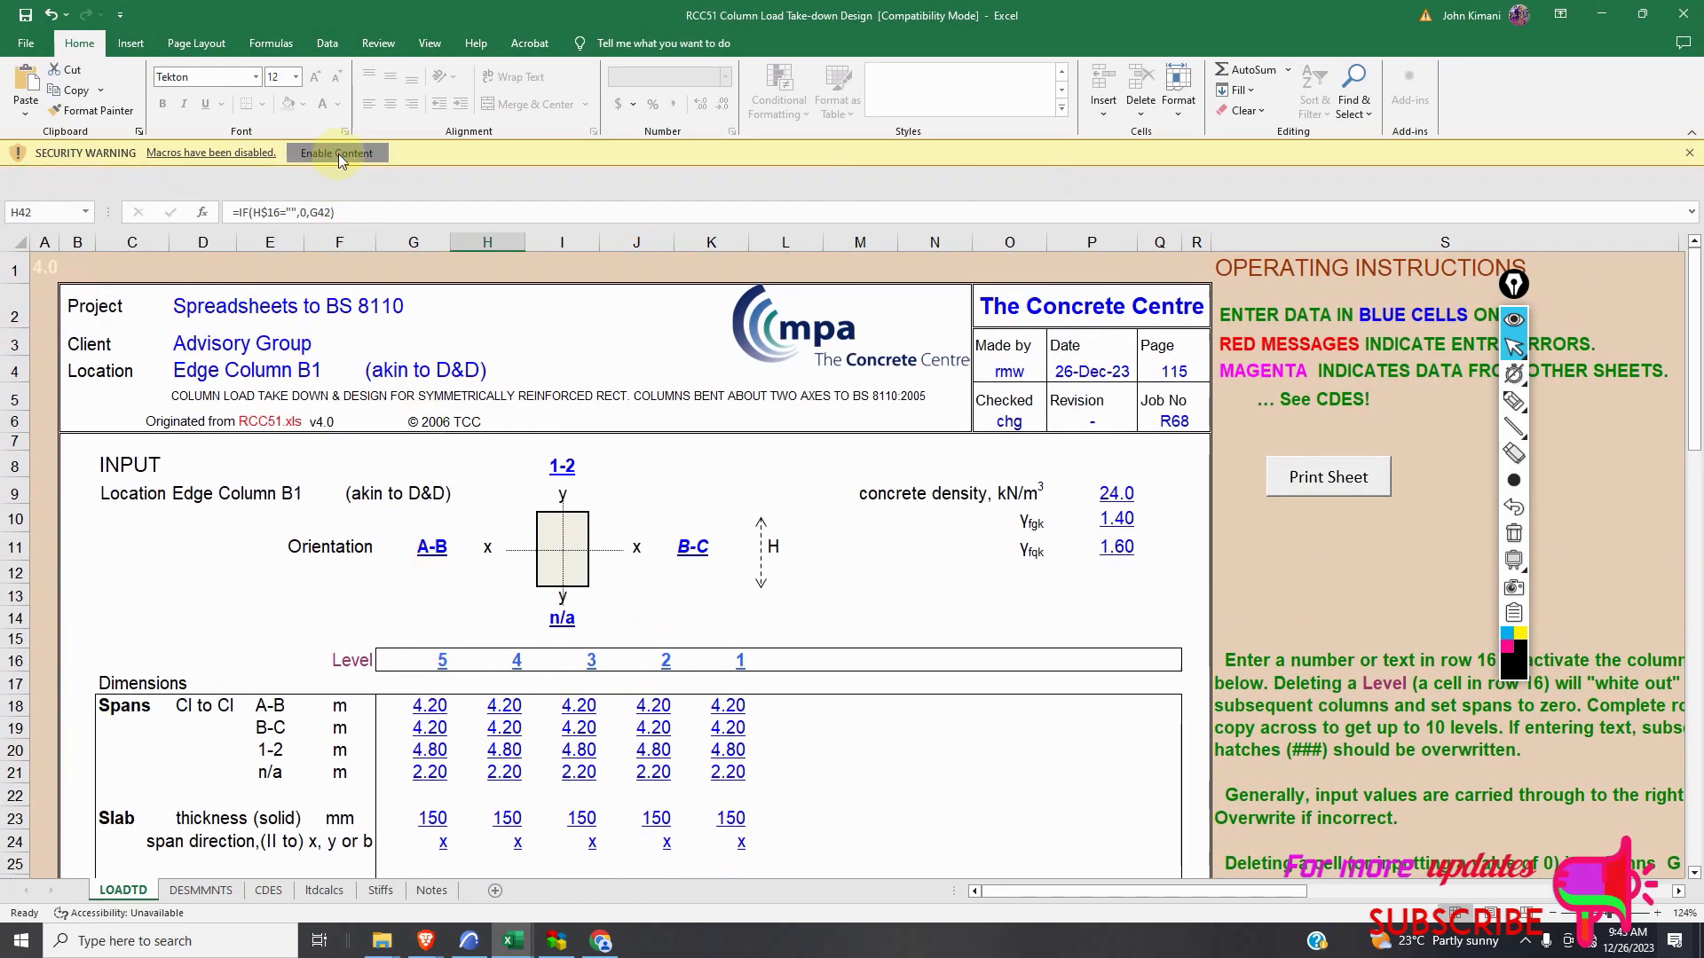
Set the A-B span for level 5 on the LOADTD sheet to 2.75 m.
{"action": "left_click", "coordinate": [430, 680]}
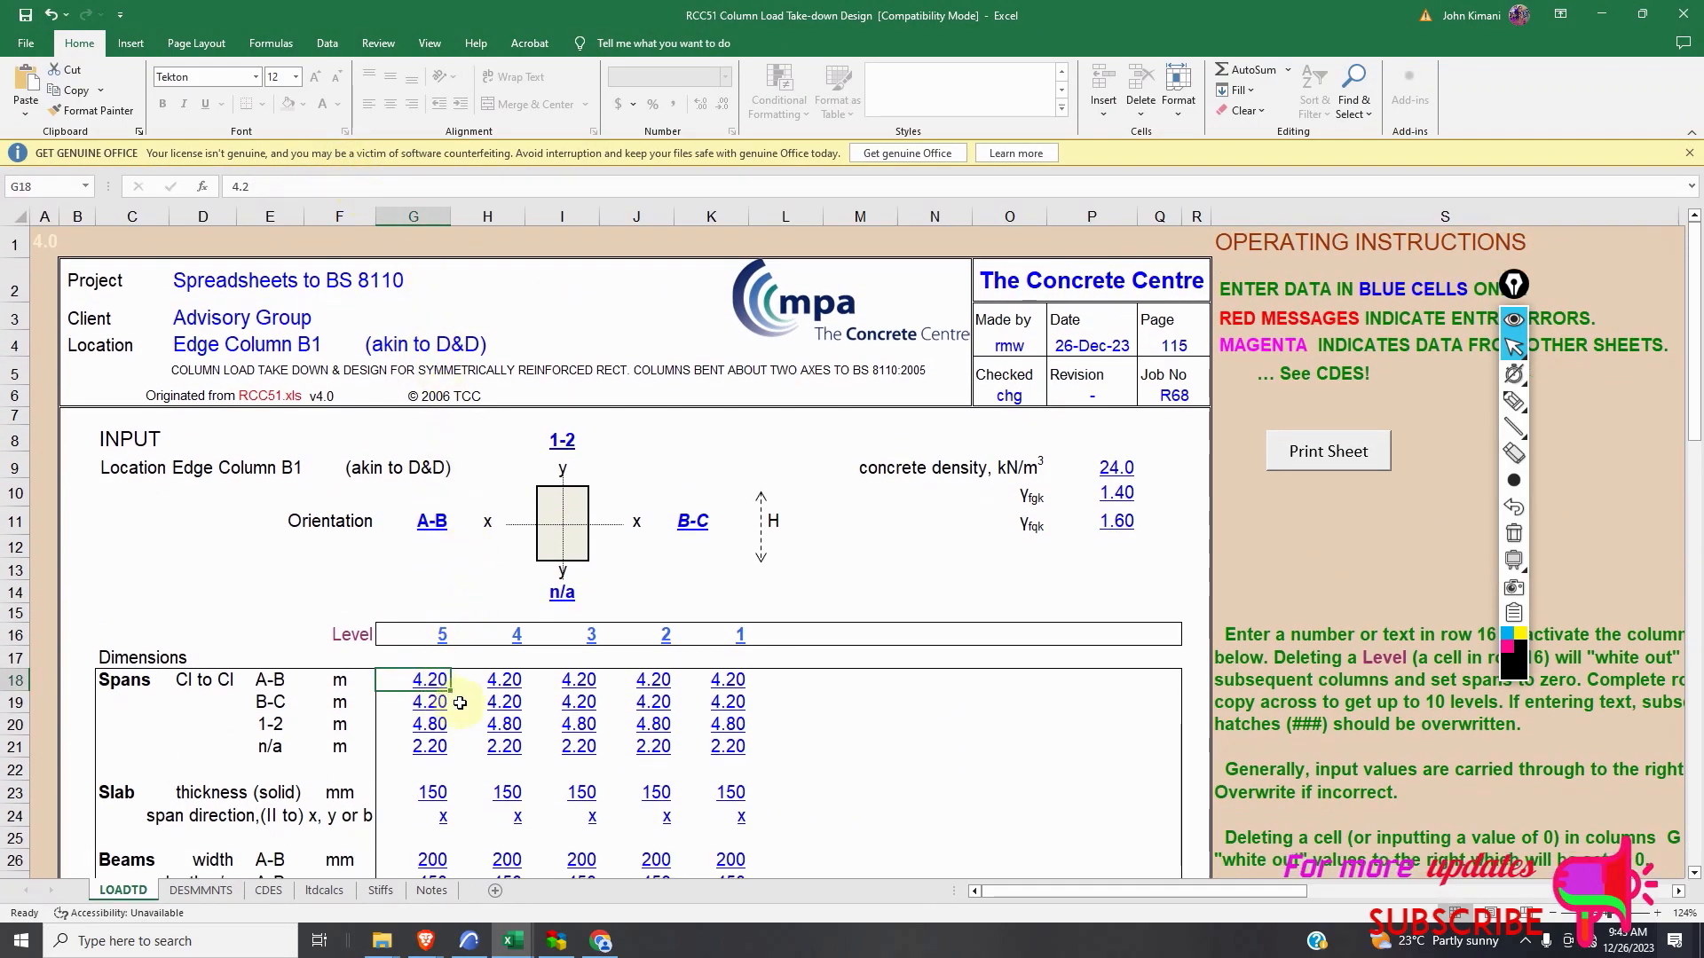
{"action": "type", "text": "2"}
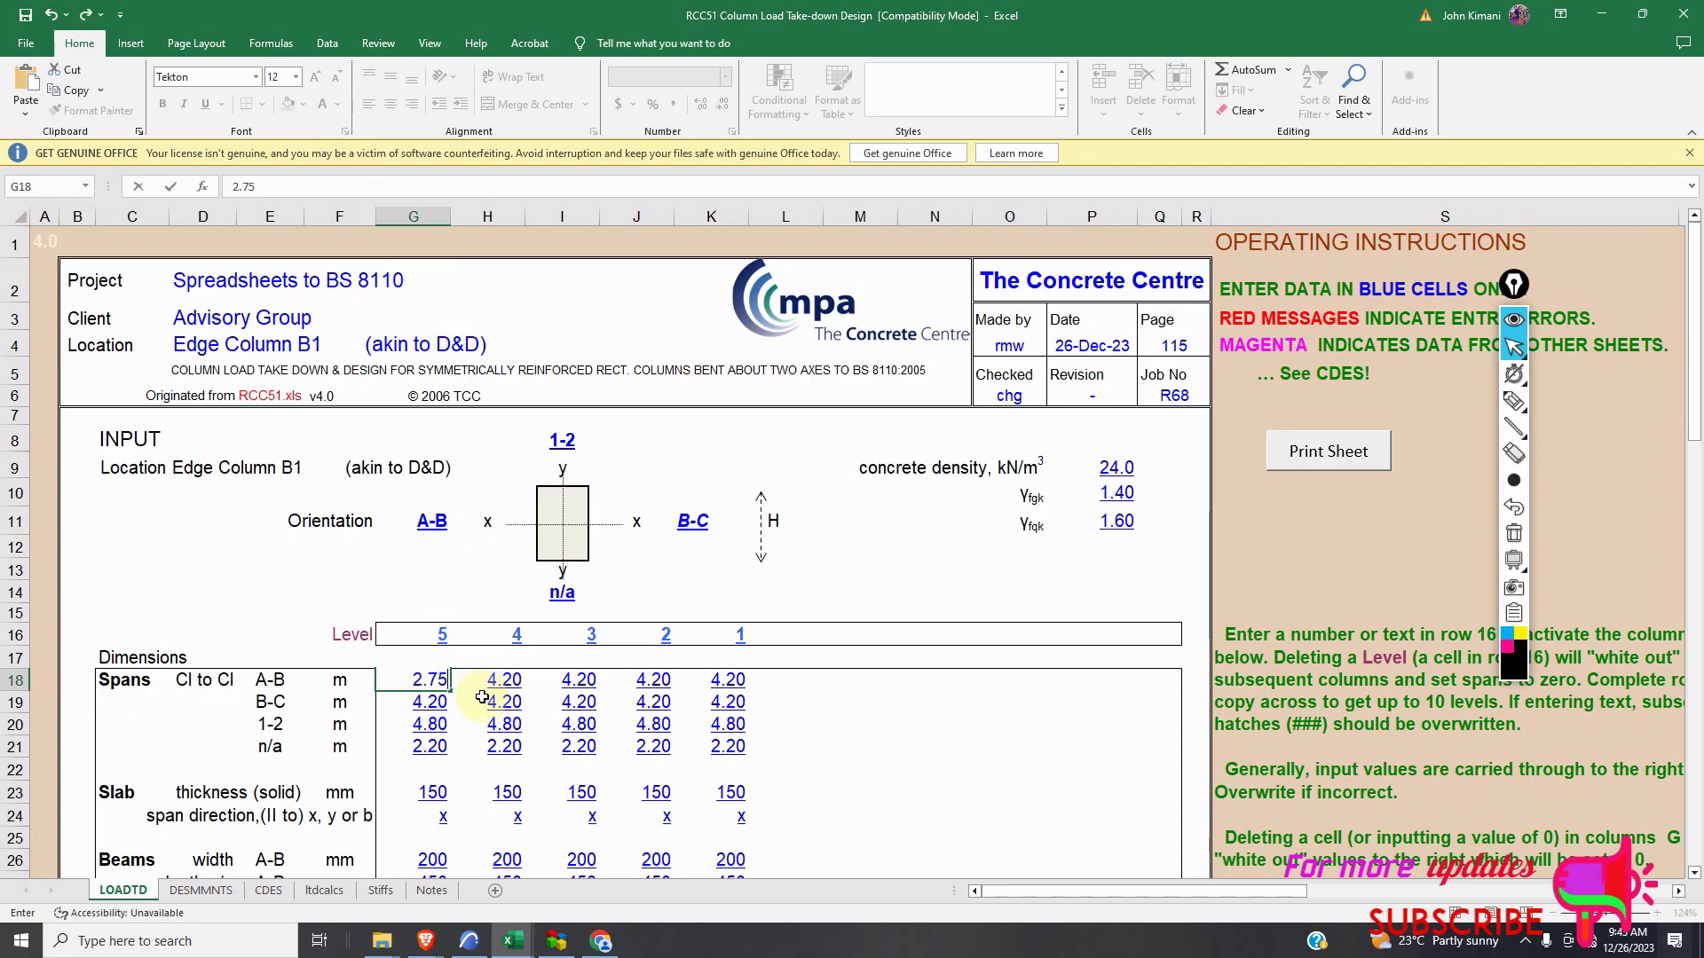
{"action": "type", "text": ".75"}
{"action": "left_click", "coordinate": [504, 702]}
{"action": "scroll", "coordinate": [572, 655], "scroll_direction": "down", "scroll_amount": 1}
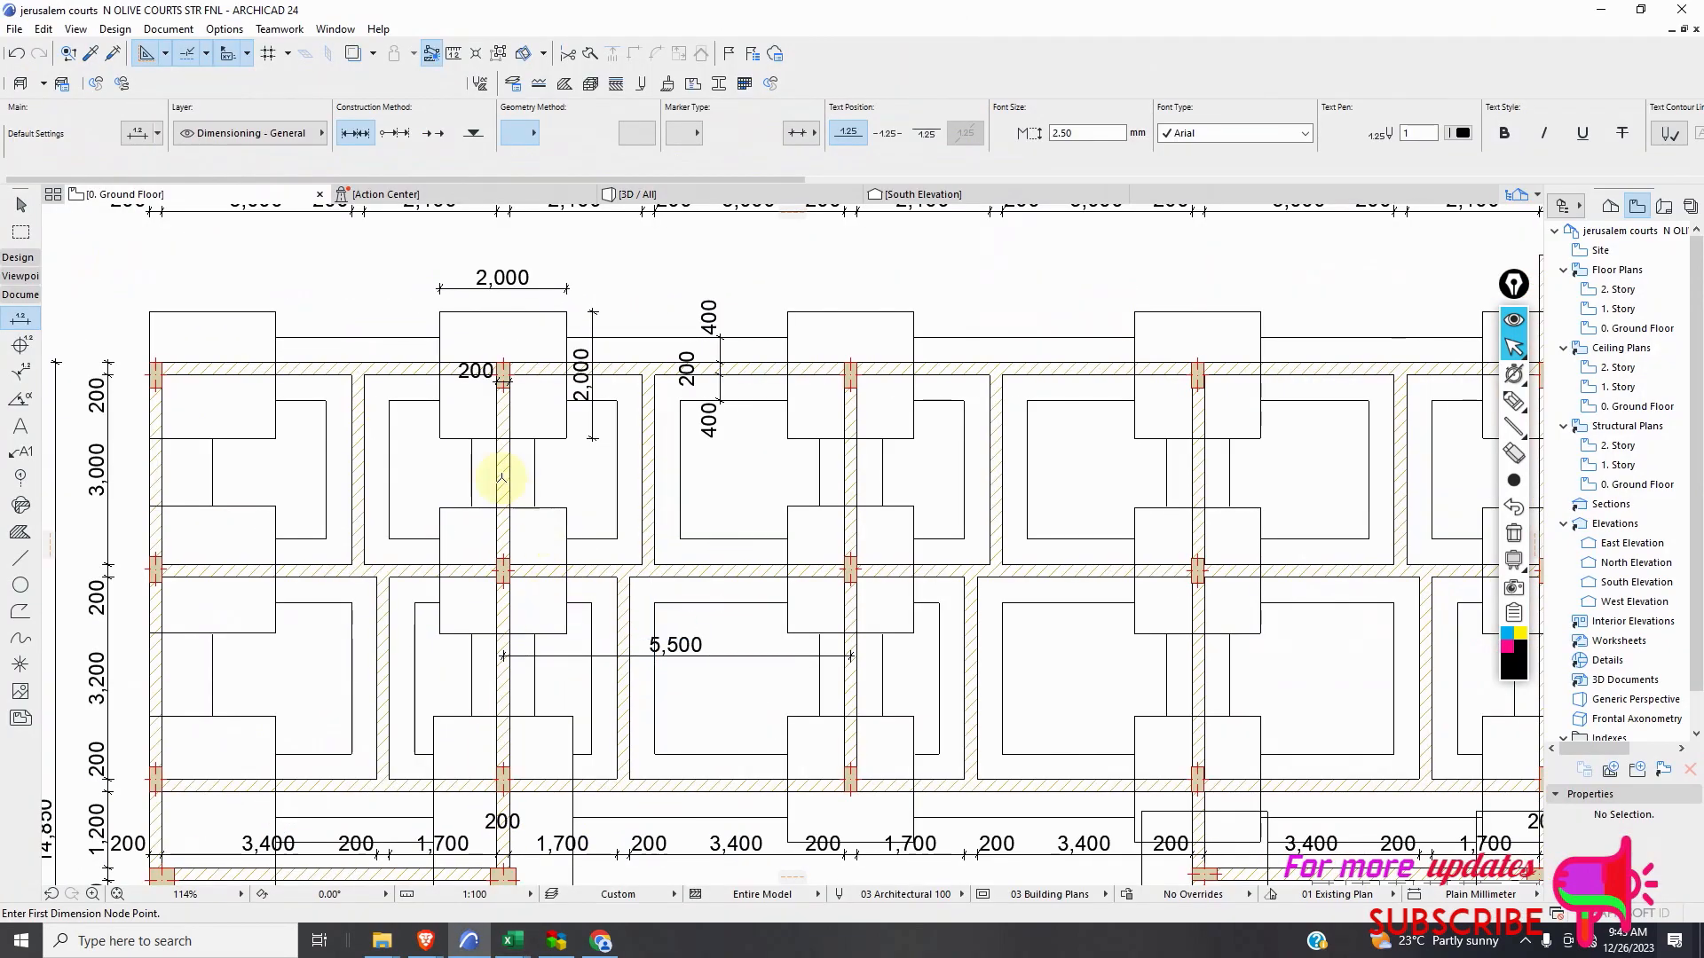
In Archicad, examine the column elevations for storey levels, heights and column sections, and return to the LOADTD sheet in Excel.
{"action": "scroll", "coordinate": [133, 494], "scroll_direction": "down", "scroll_amount": 5}
{"action": "scroll", "coordinate": [302, 444], "scroll_direction": "down", "scroll_amount": 6}
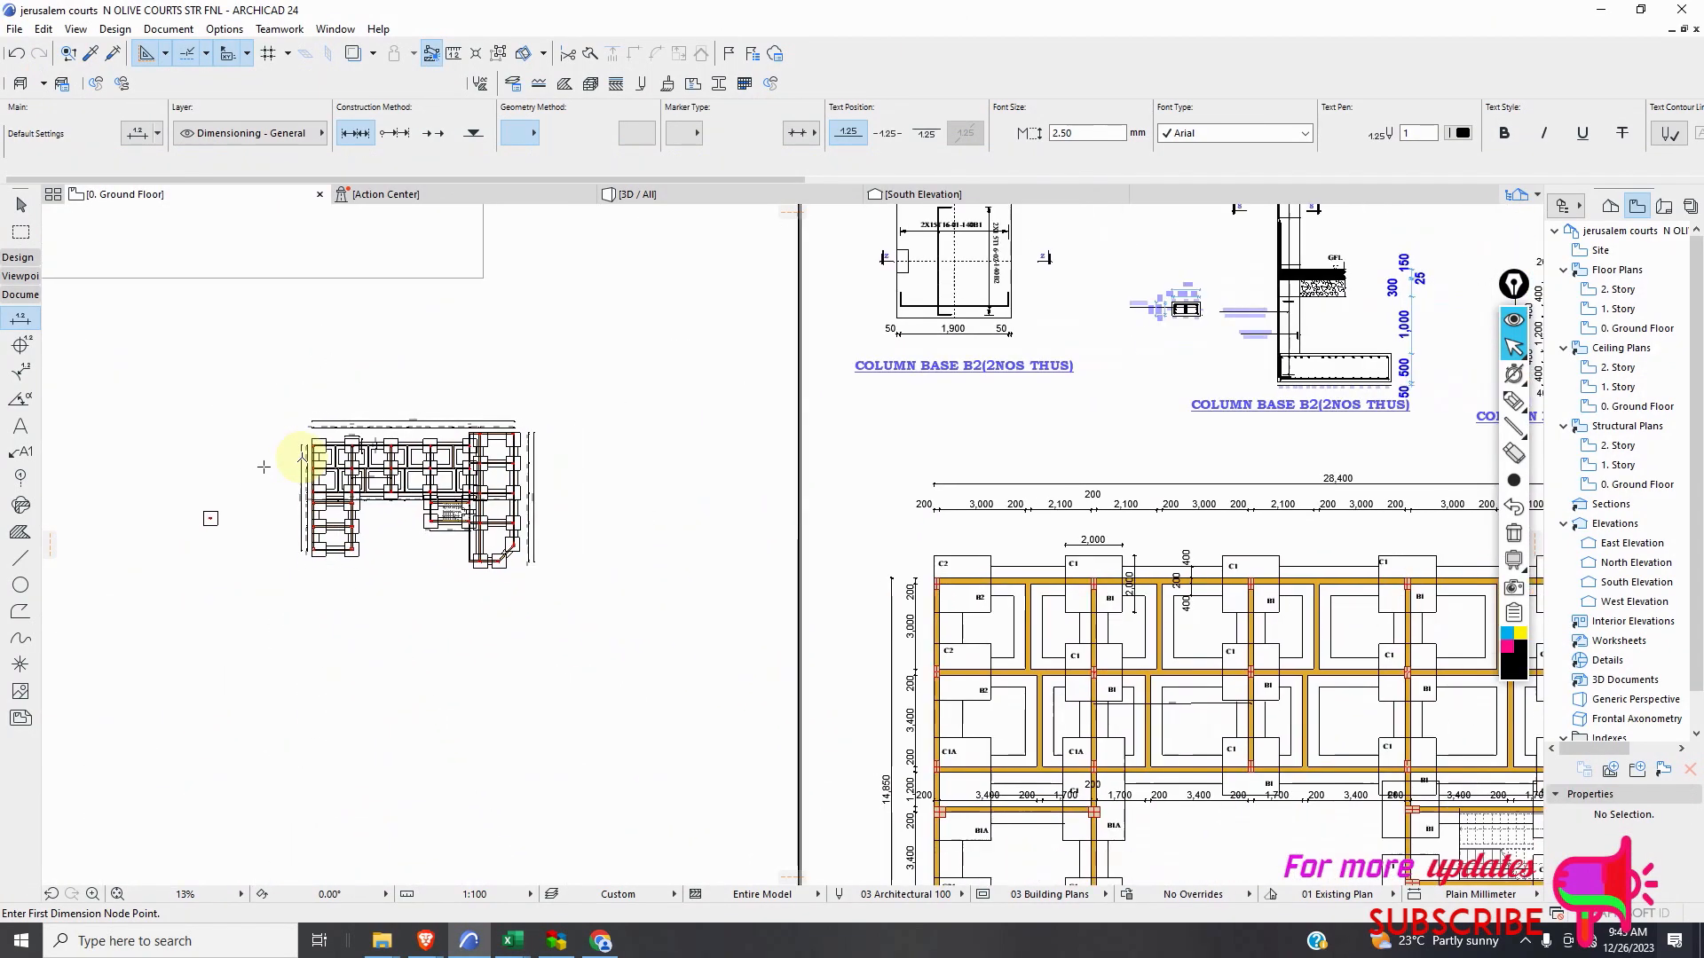
{"action": "scroll", "coordinate": [1034, 710], "scroll_direction": "up", "scroll_amount": 4}
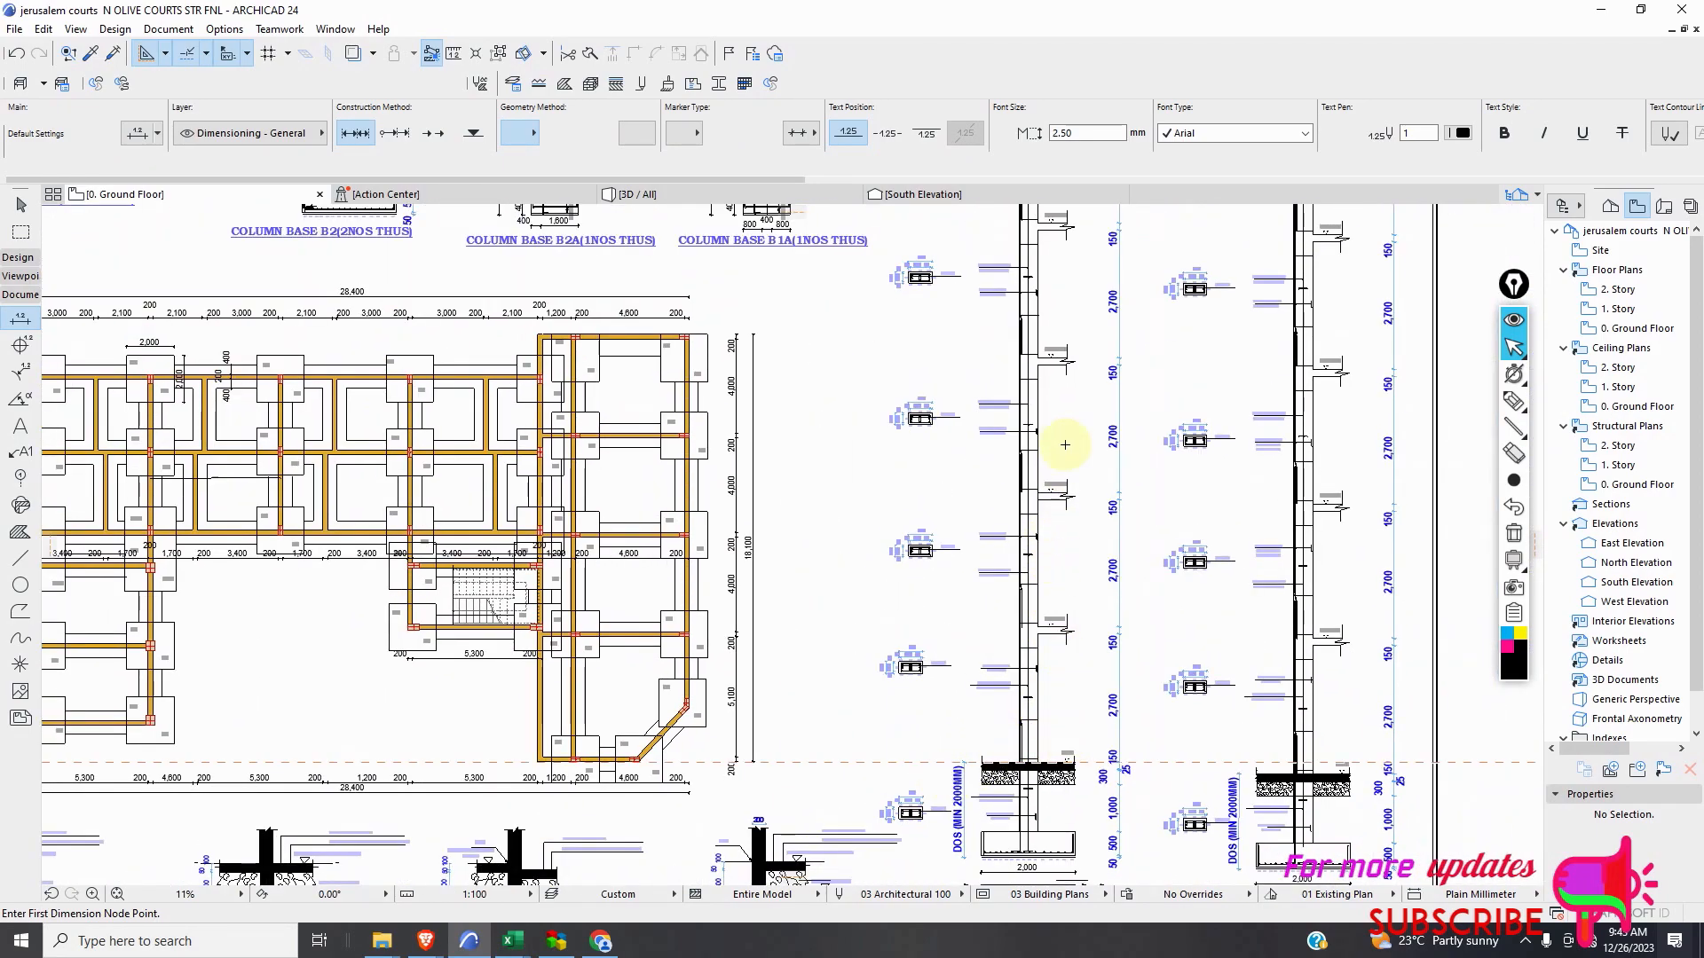
{"action": "scroll", "coordinate": [1038, 426], "scroll_direction": "down", "scroll_amount": 2}
{"action": "scroll", "coordinate": [1035, 248], "scroll_direction": "up", "scroll_amount": 4}
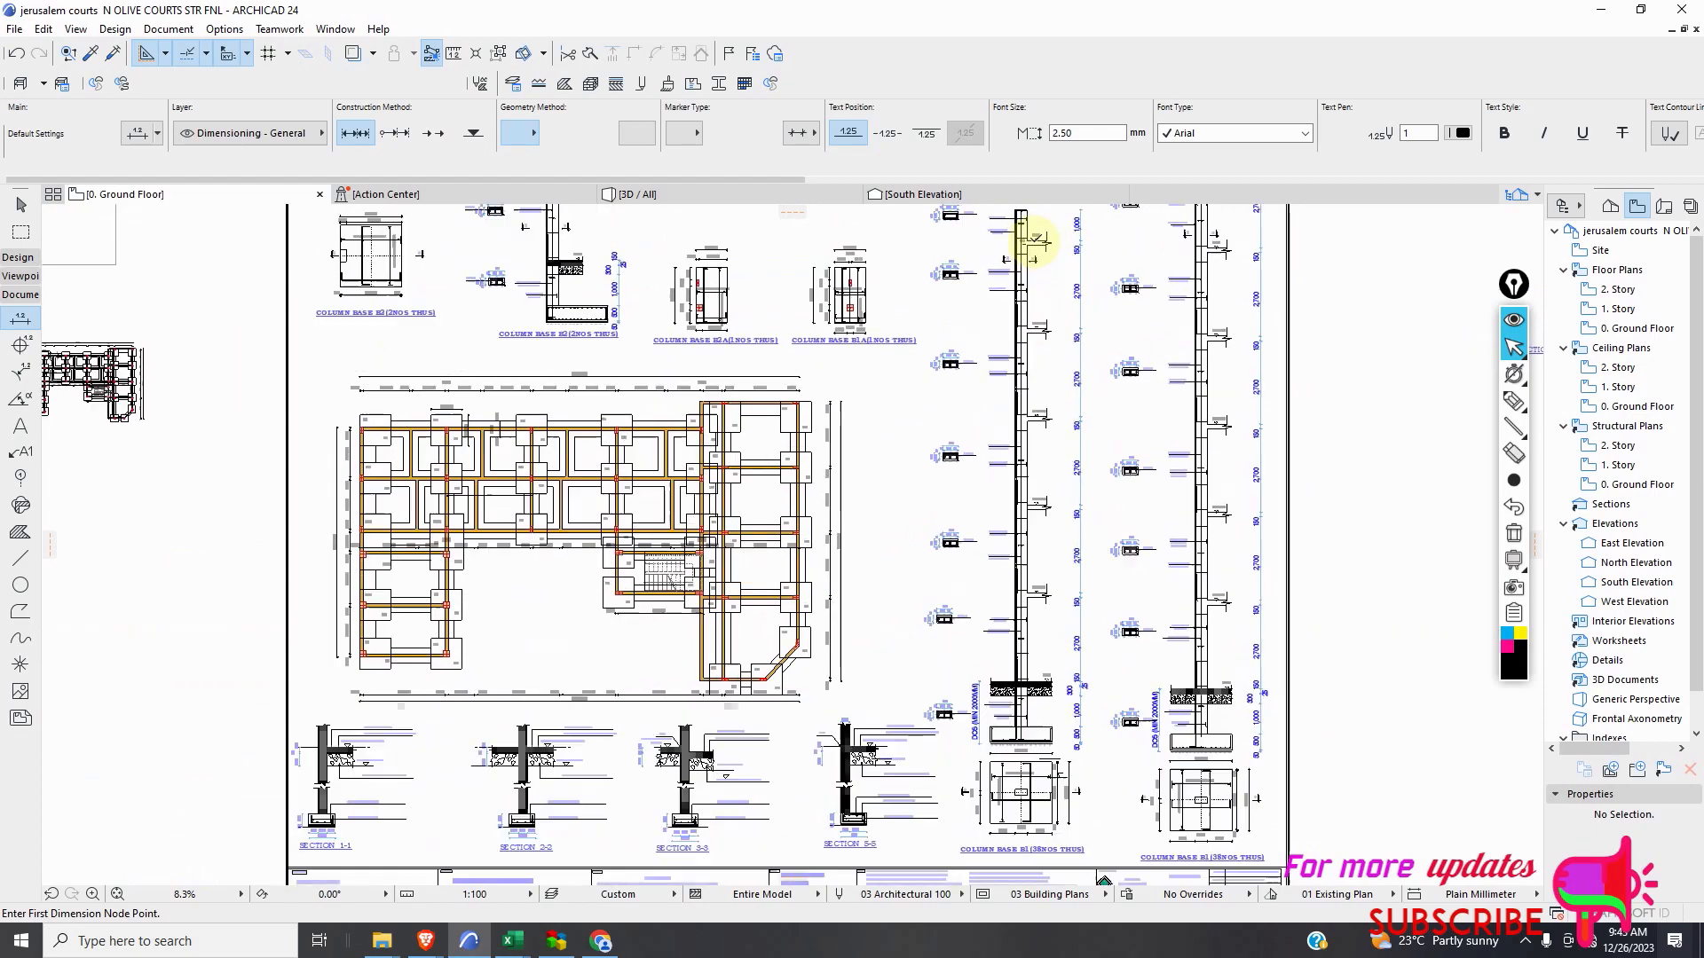
{"action": "scroll", "coordinate": [1037, 235], "scroll_direction": "up", "scroll_amount": 2}
{"action": "scroll", "coordinate": [1037, 257], "scroll_direction": "down", "scroll_amount": 1}
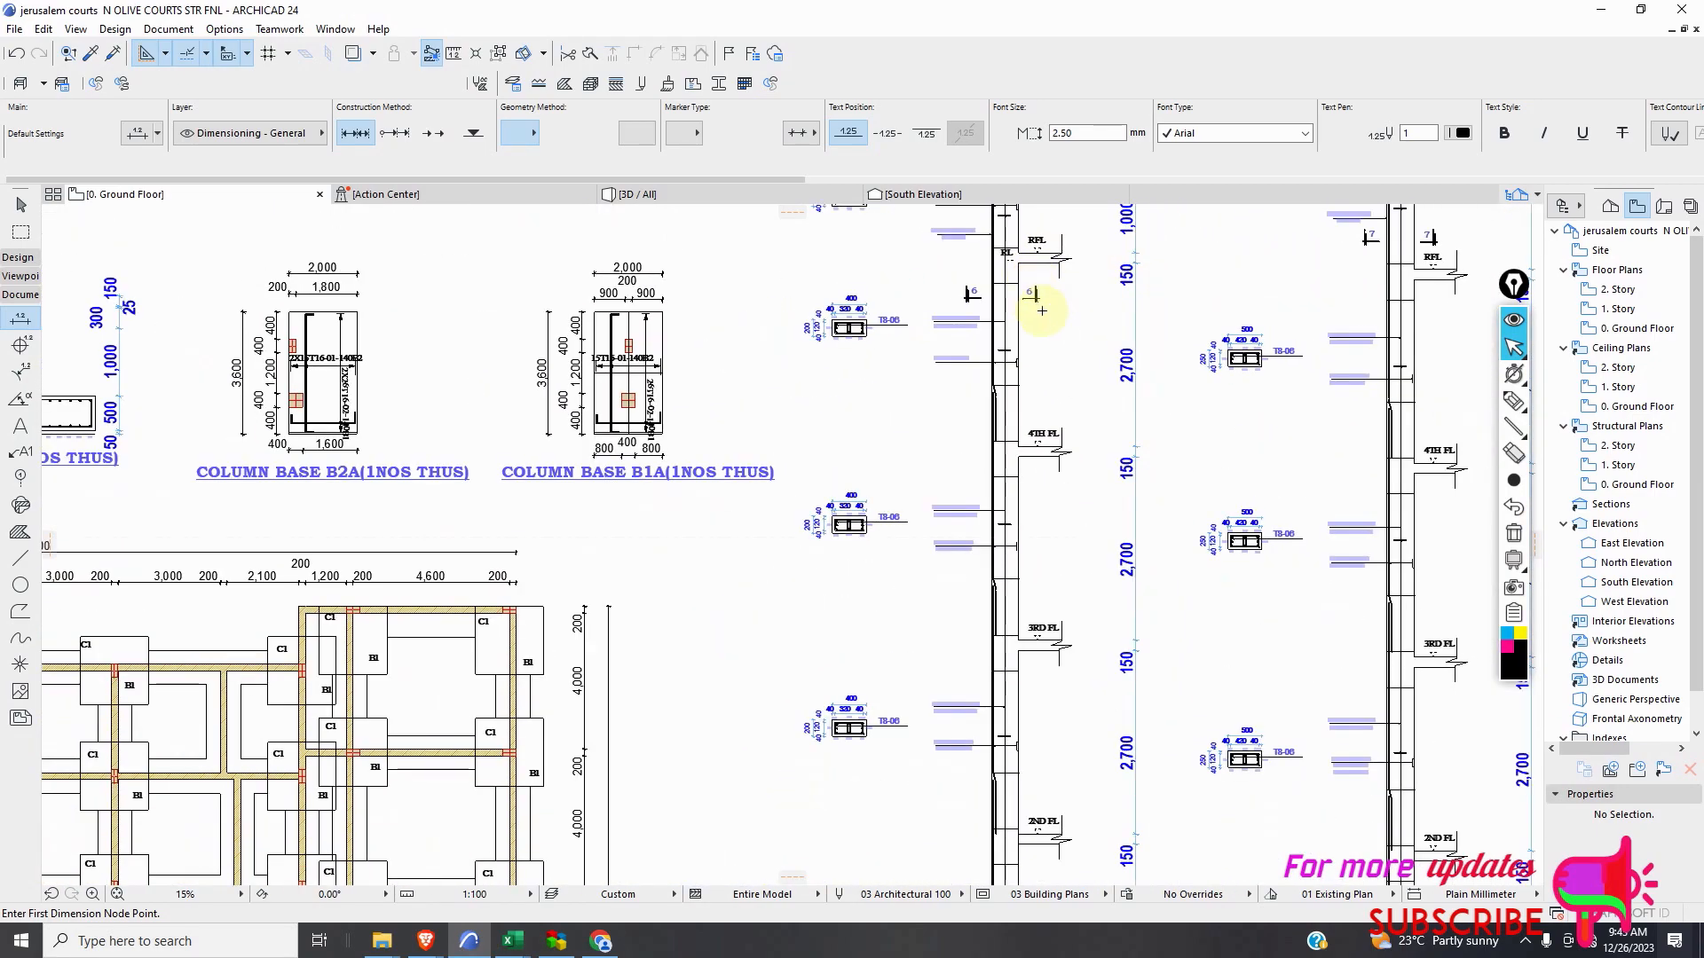
{"action": "scroll", "coordinate": [1036, 244], "scroll_direction": "up", "scroll_amount": 3}
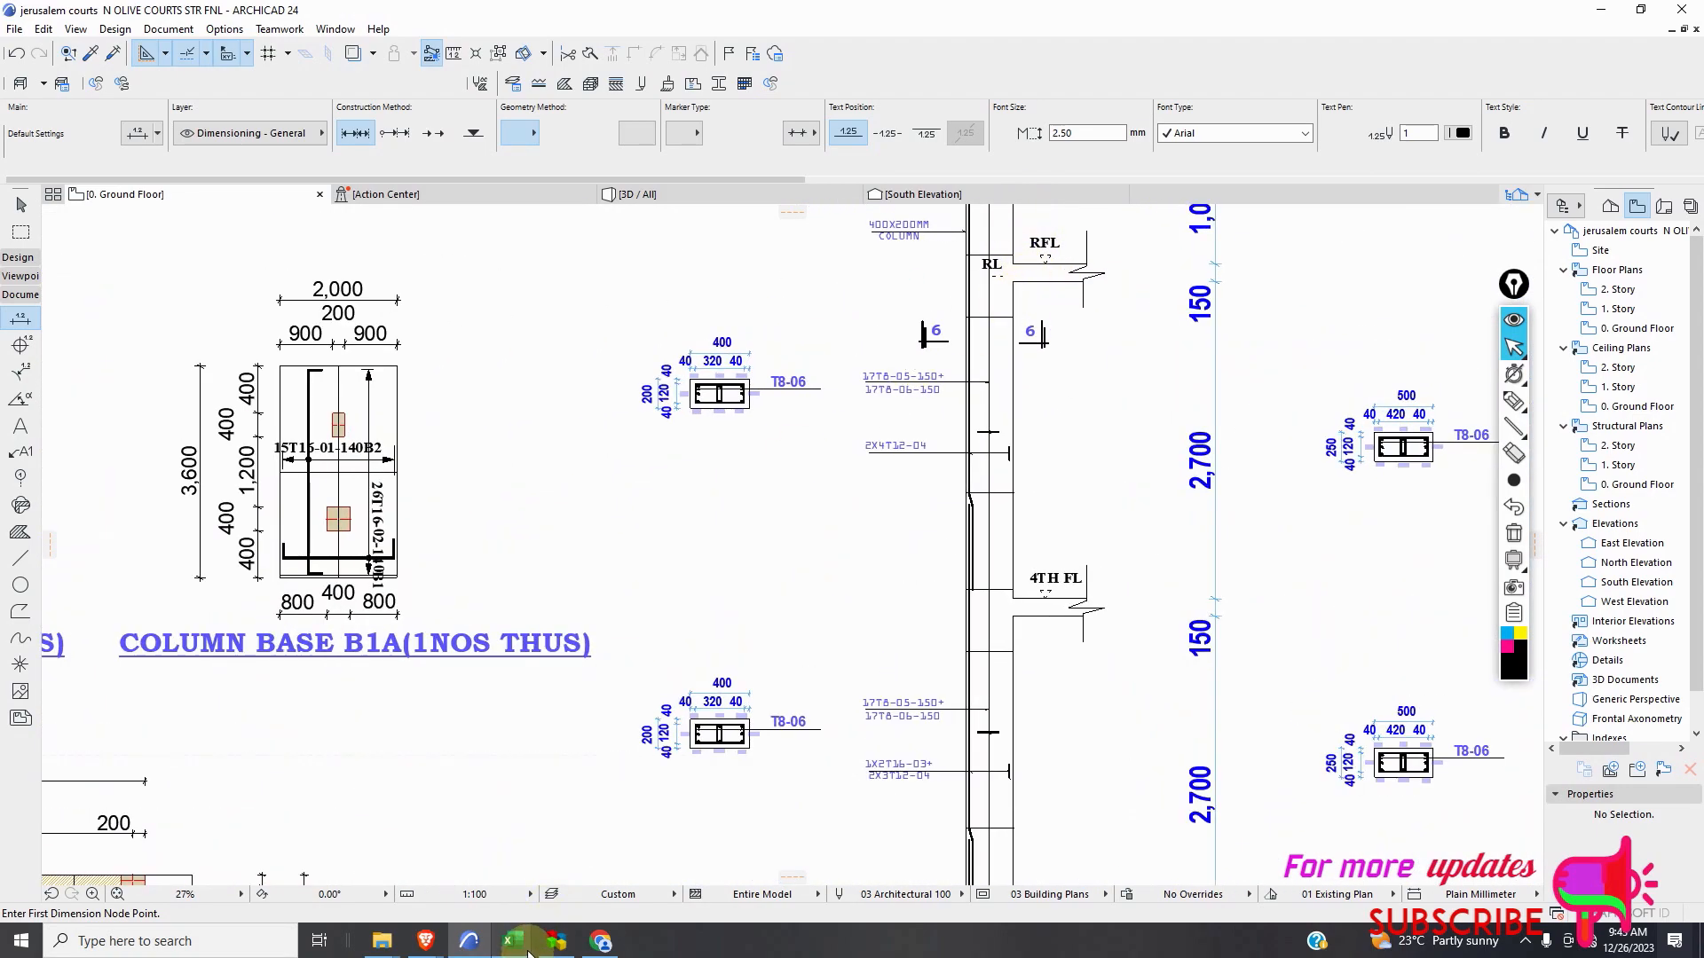
{"action": "mouse_move", "coordinate": [515, 942]}
{"action": "left_click", "coordinate": [826, 892]}
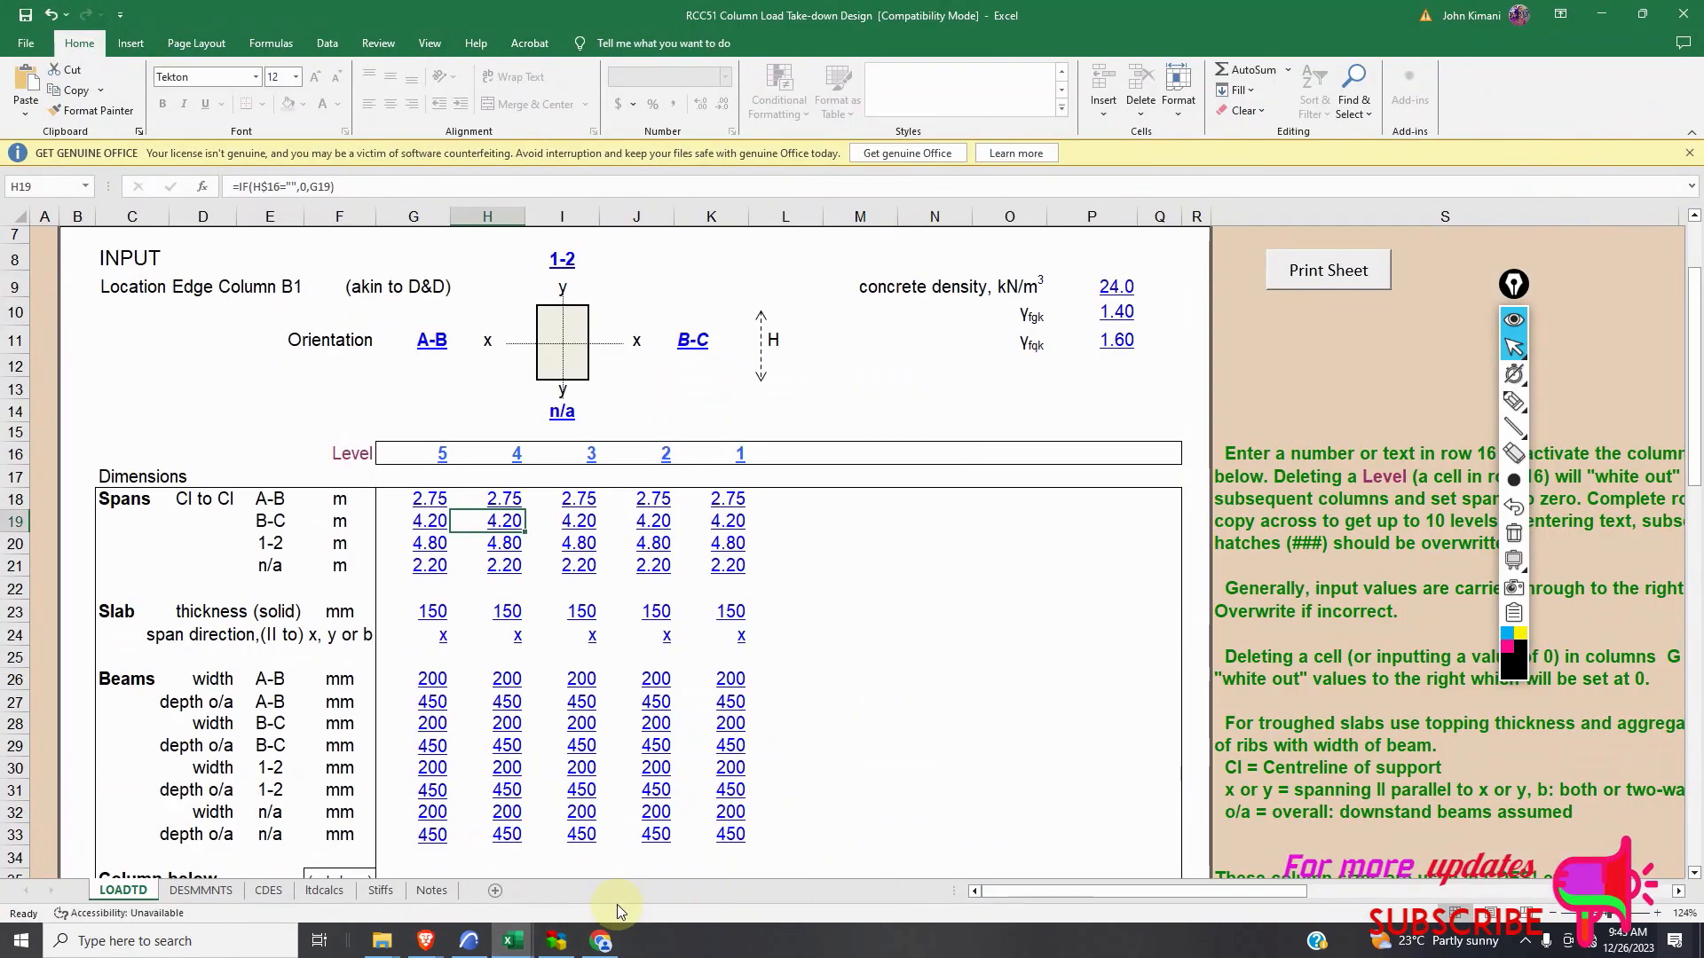
Switch to Archicad and dimension the spans between the third, fourth and fifth middle-row columns, placing the chain above their bases.
{"action": "left_click", "coordinate": [470, 942]}
{"action": "scroll", "coordinate": [608, 577], "scroll_direction": "down", "scroll_amount": 8}
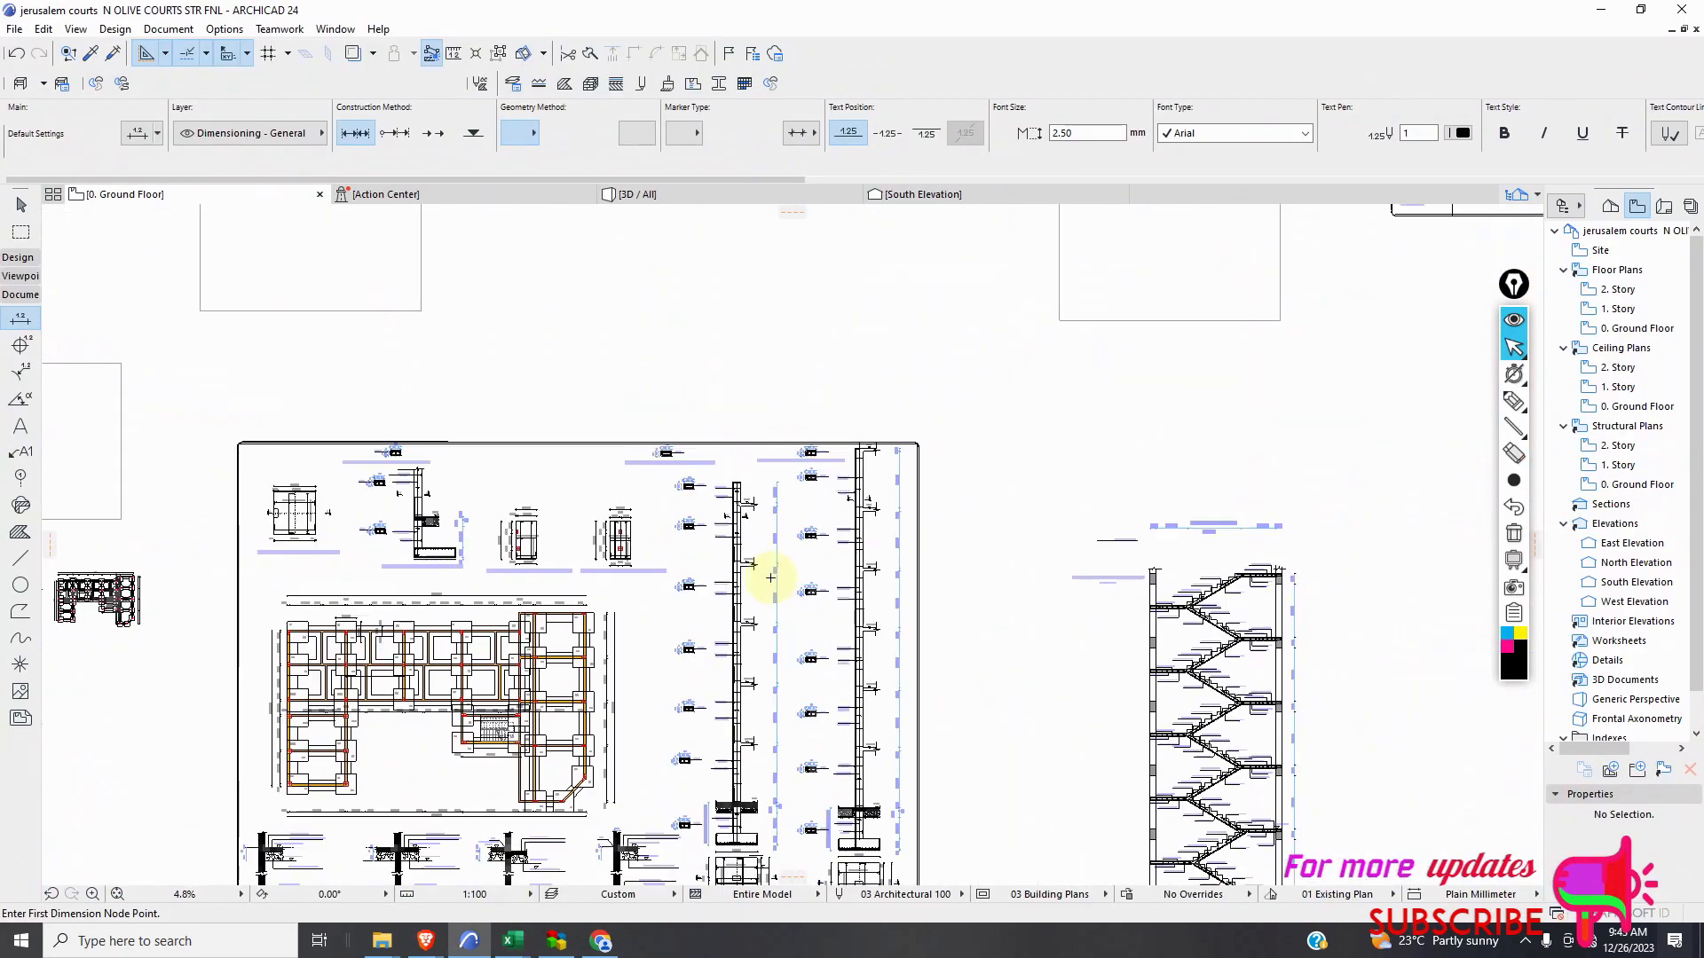
{"action": "scroll", "coordinate": [406, 593], "scroll_direction": "up", "scroll_amount": 10}
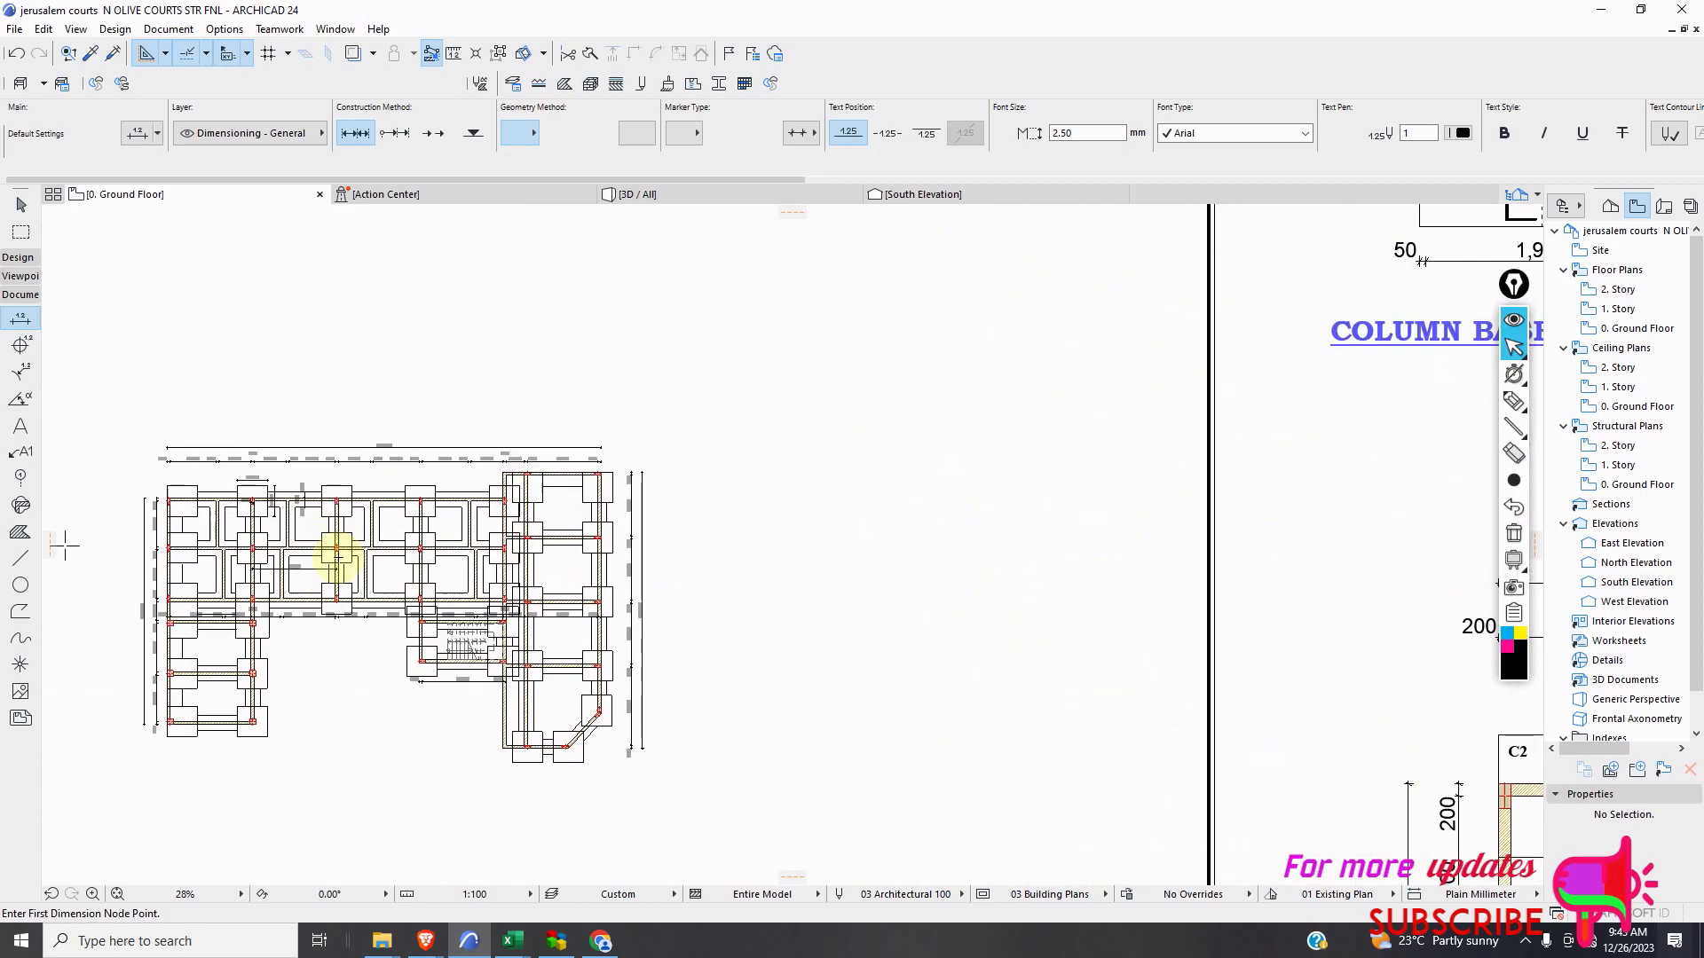
{"action": "scroll", "coordinate": [302, 521], "scroll_direction": "up", "scroll_amount": 5}
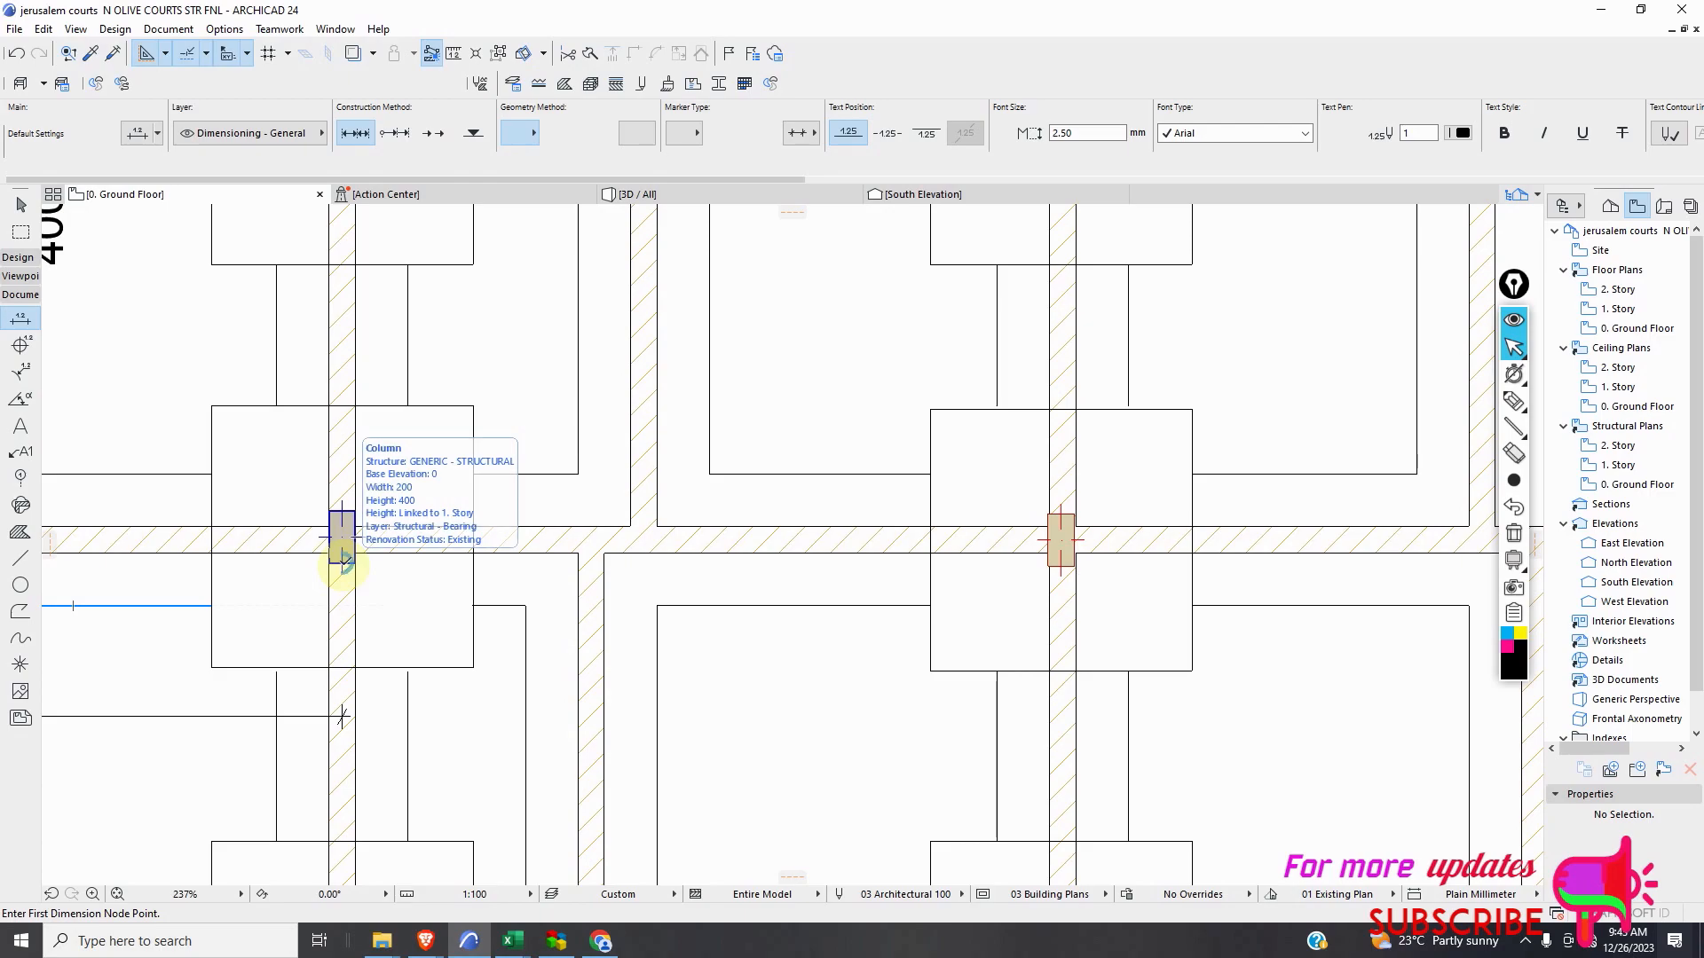
{"action": "left_click", "coordinate": [342, 561]}
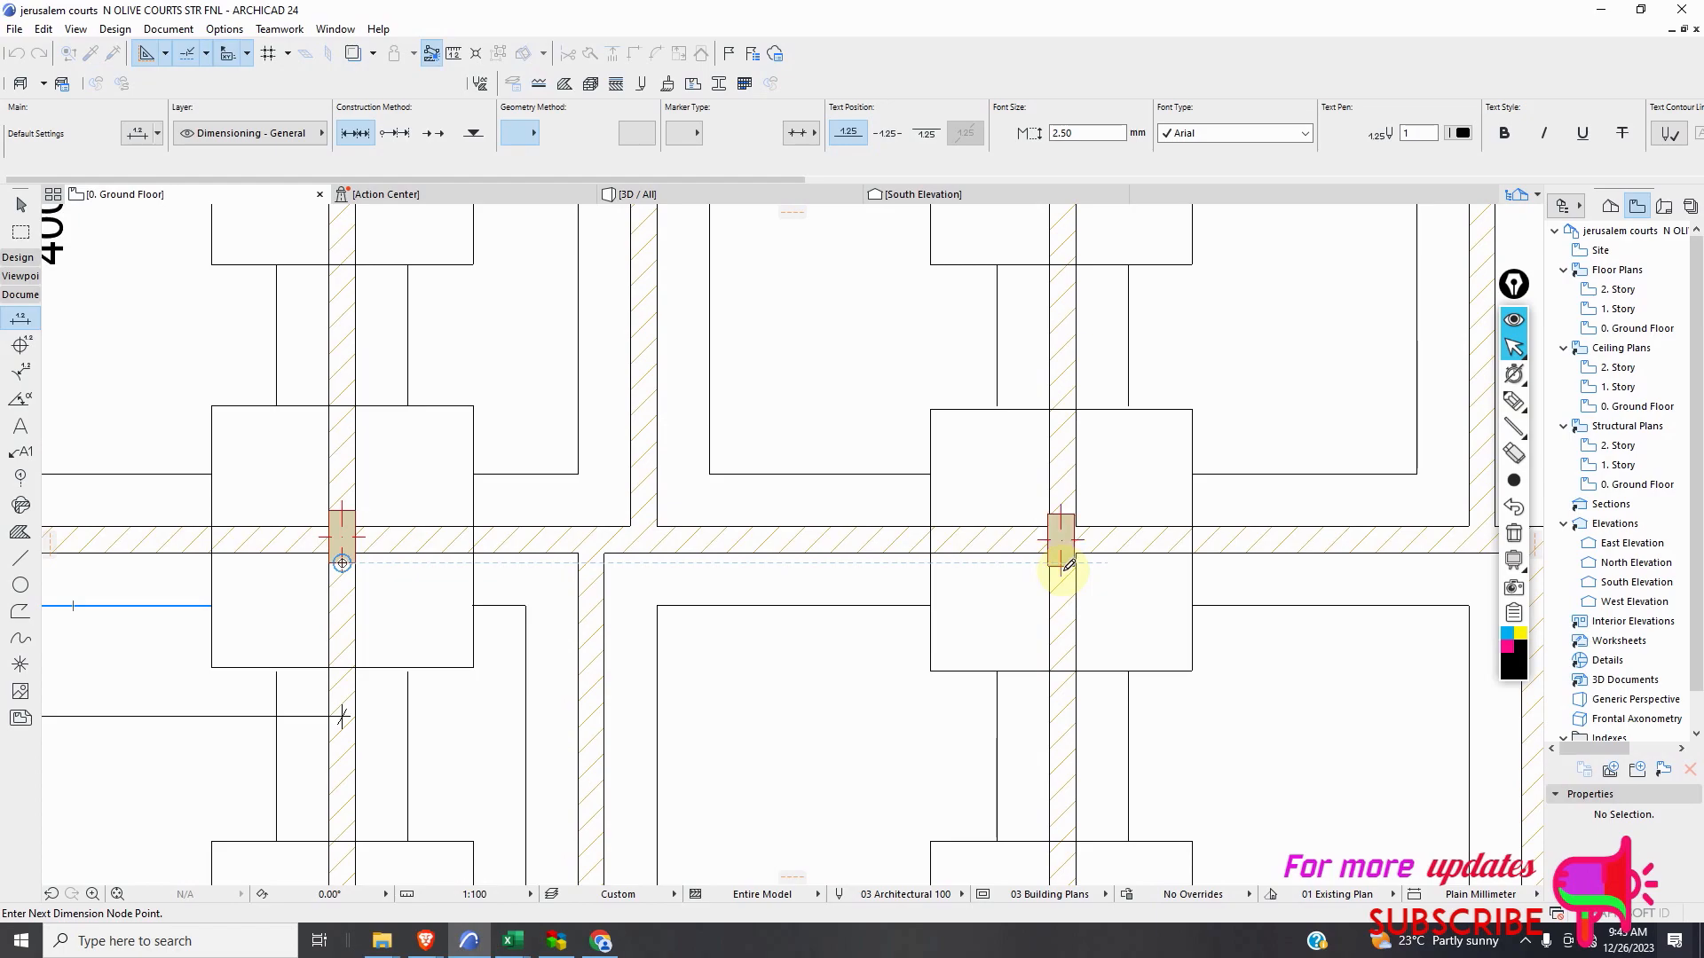
{"action": "scroll", "coordinate": [603, 550], "scroll_direction": "down", "scroll_amount": 4}
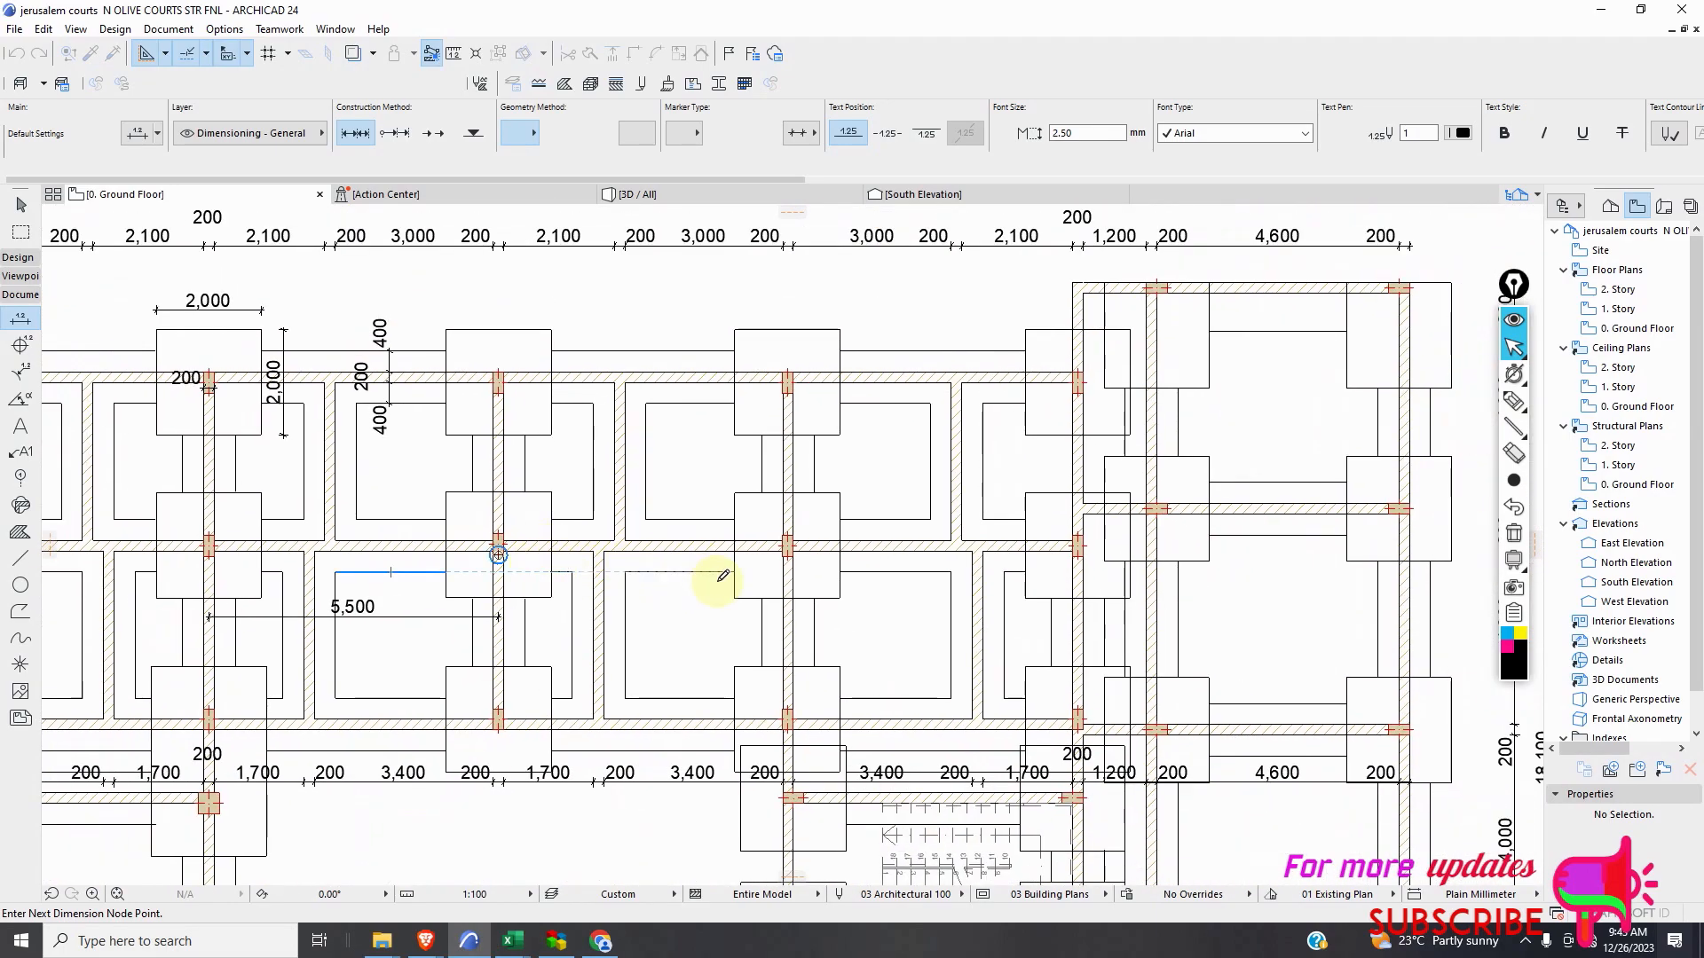
{"action": "scroll", "coordinate": [785, 546], "scroll_direction": "up", "scroll_amount": 3}
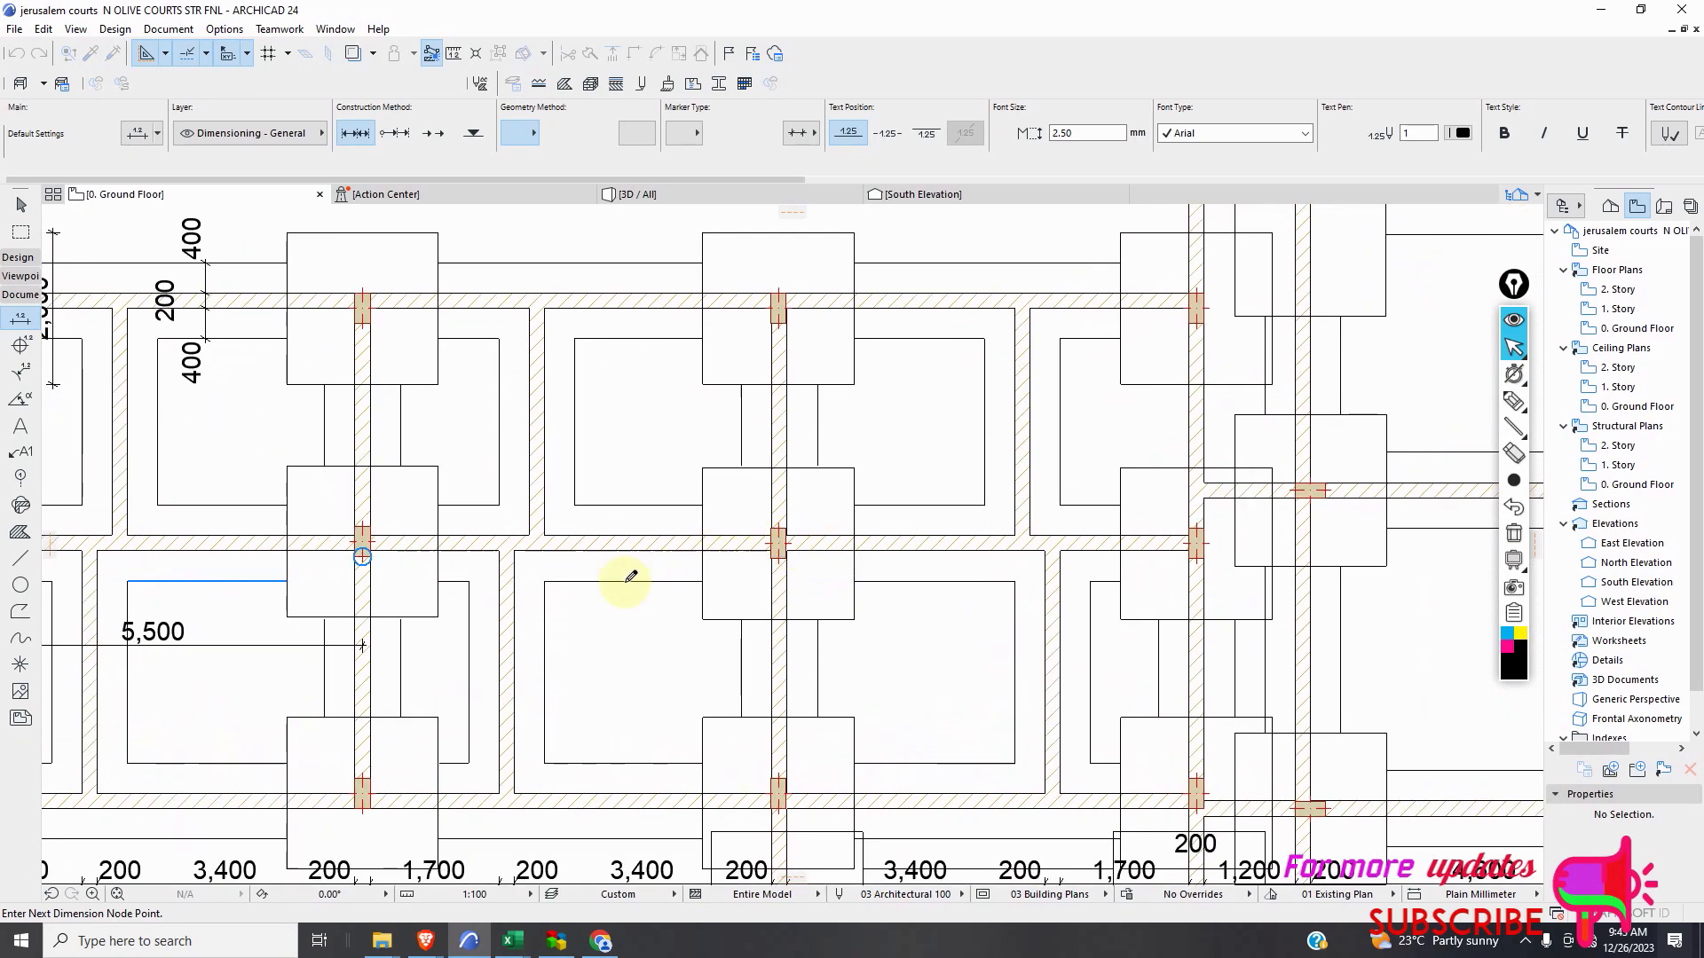
{"action": "scroll", "coordinate": [494, 551], "scroll_direction": "down", "scroll_amount": 3}
{"action": "scroll", "coordinate": [449, 551], "scroll_direction": "up", "scroll_amount": 6}
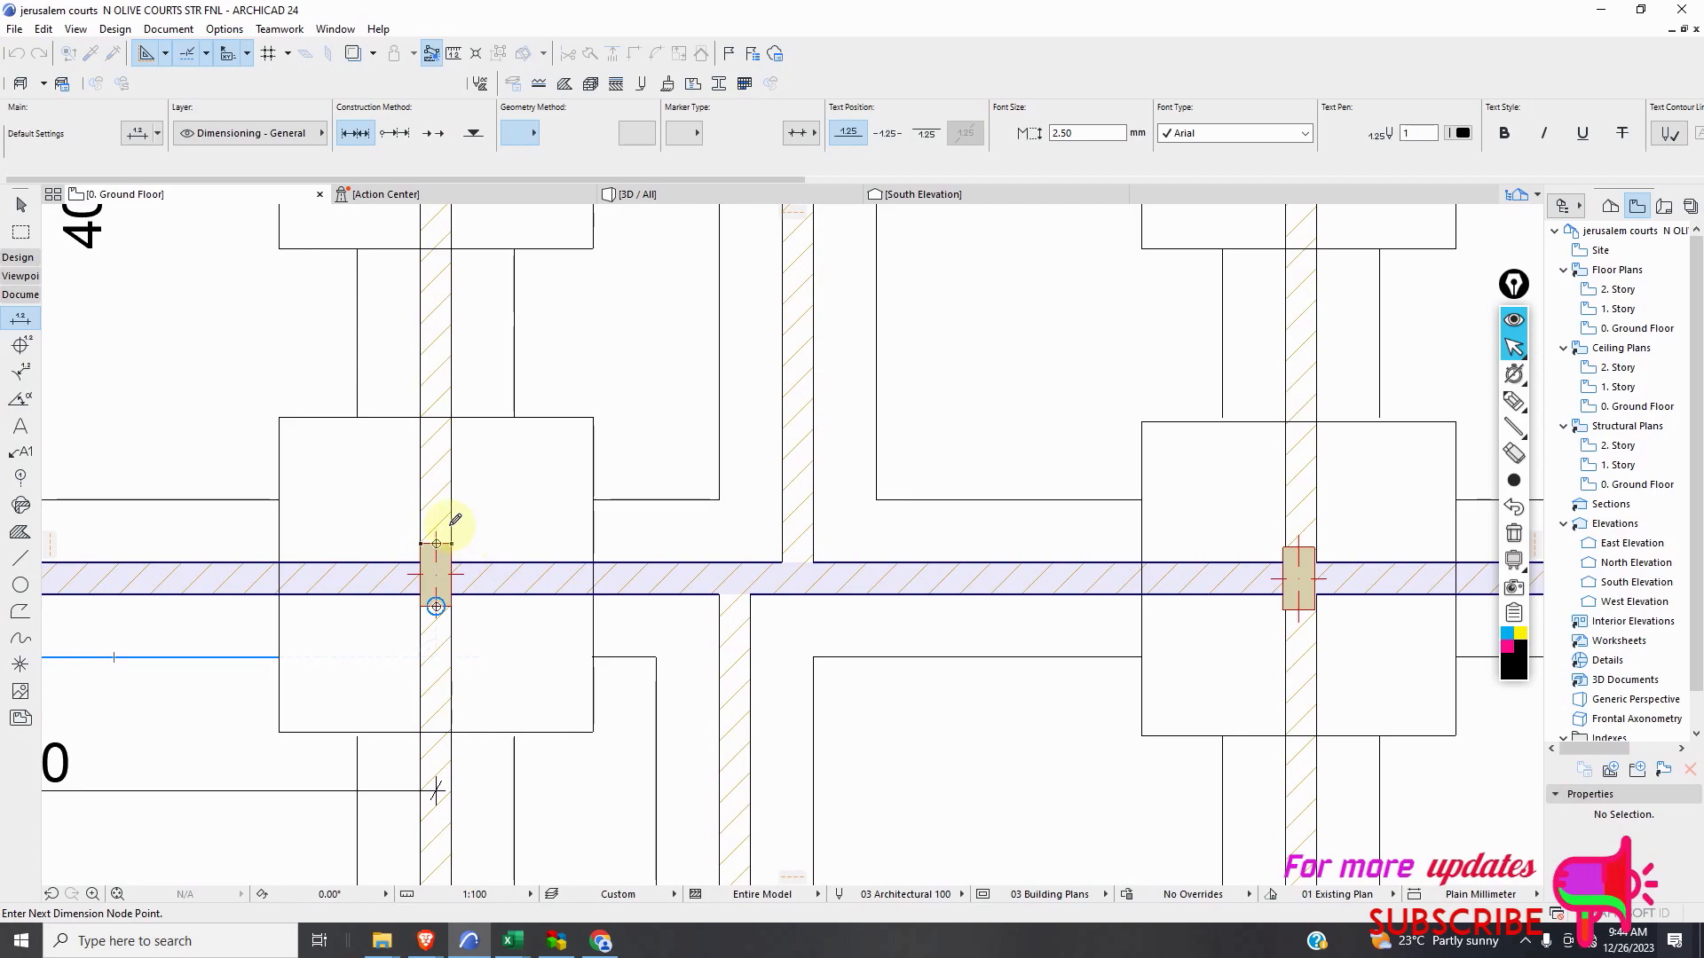
{"action": "scroll", "coordinate": [885, 543], "scroll_direction": "down", "scroll_amount": 4}
{"action": "scroll", "coordinate": [905, 536], "scroll_direction": "up", "scroll_amount": 2}
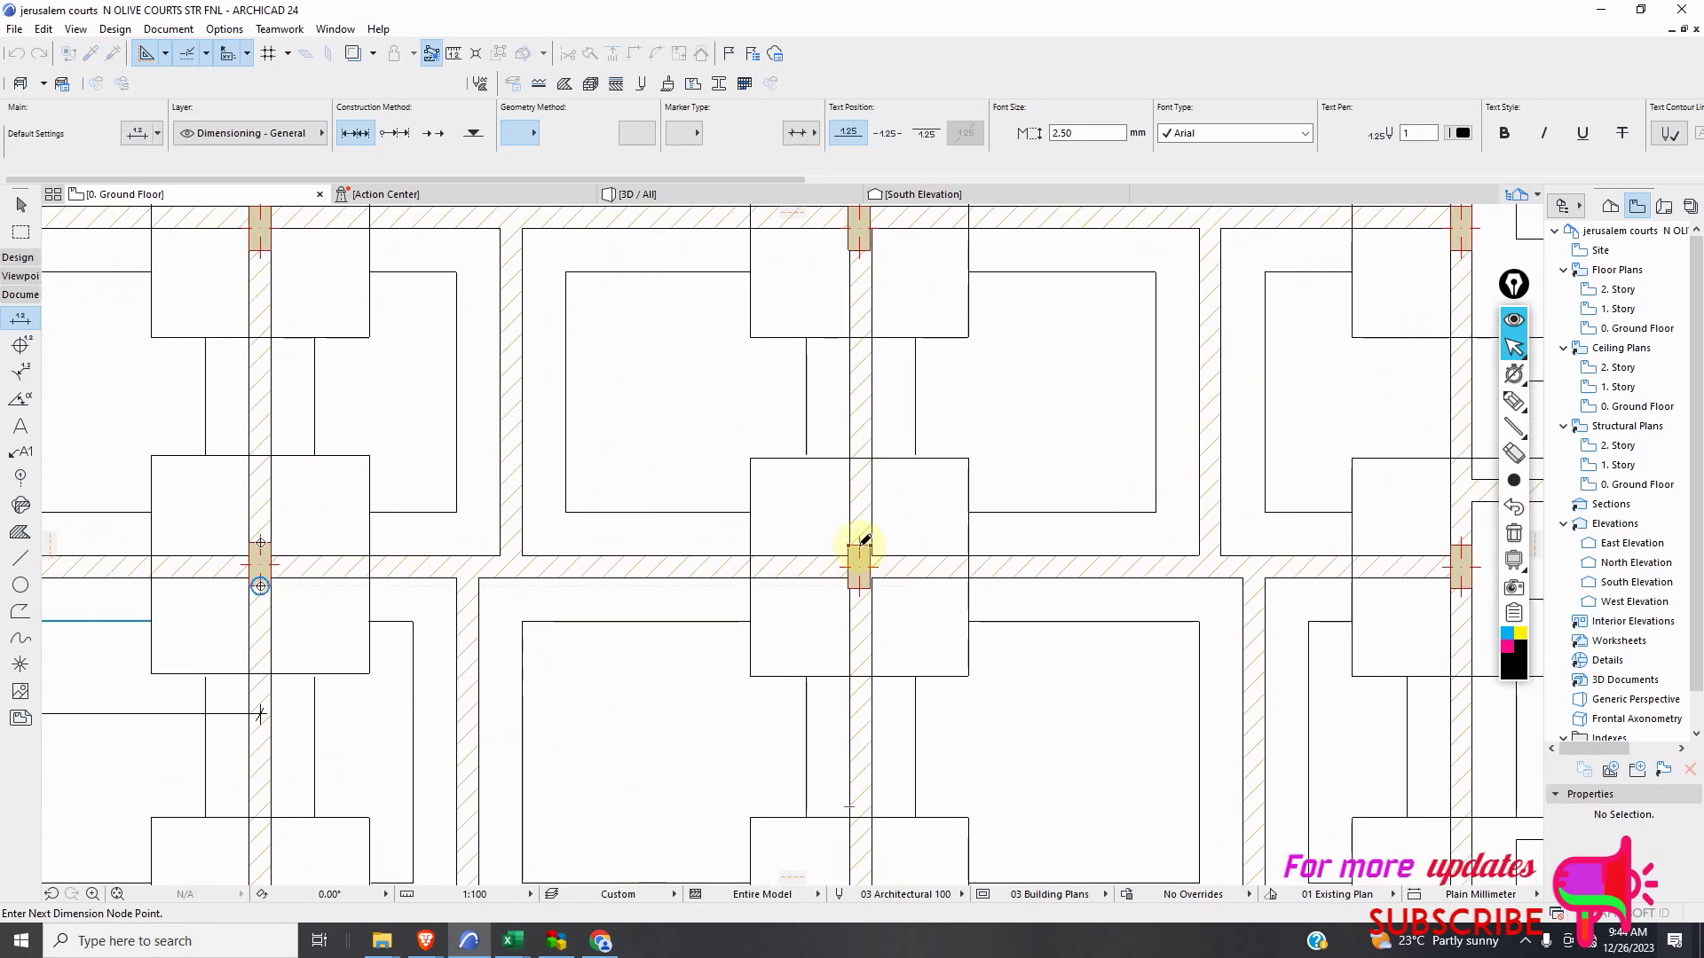
{"action": "scroll", "coordinate": [327, 483], "scroll_direction": "down", "scroll_amount": 4}
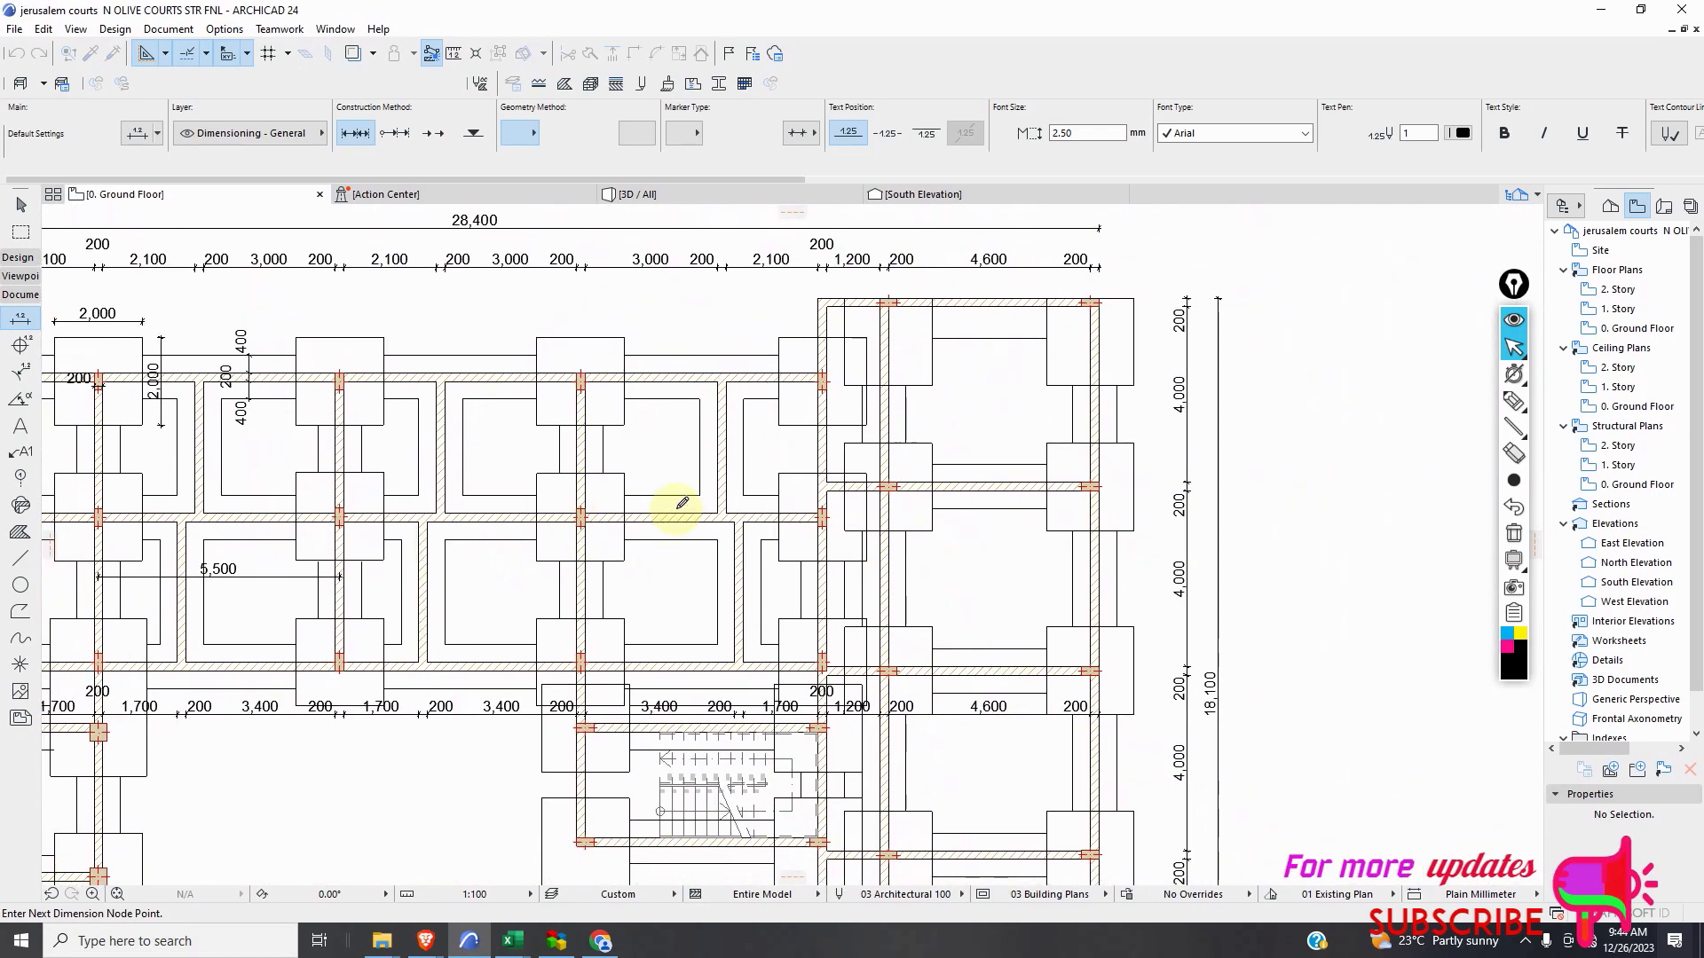
{"action": "scroll", "coordinate": [654, 541], "scroll_direction": "up", "scroll_amount": 3}
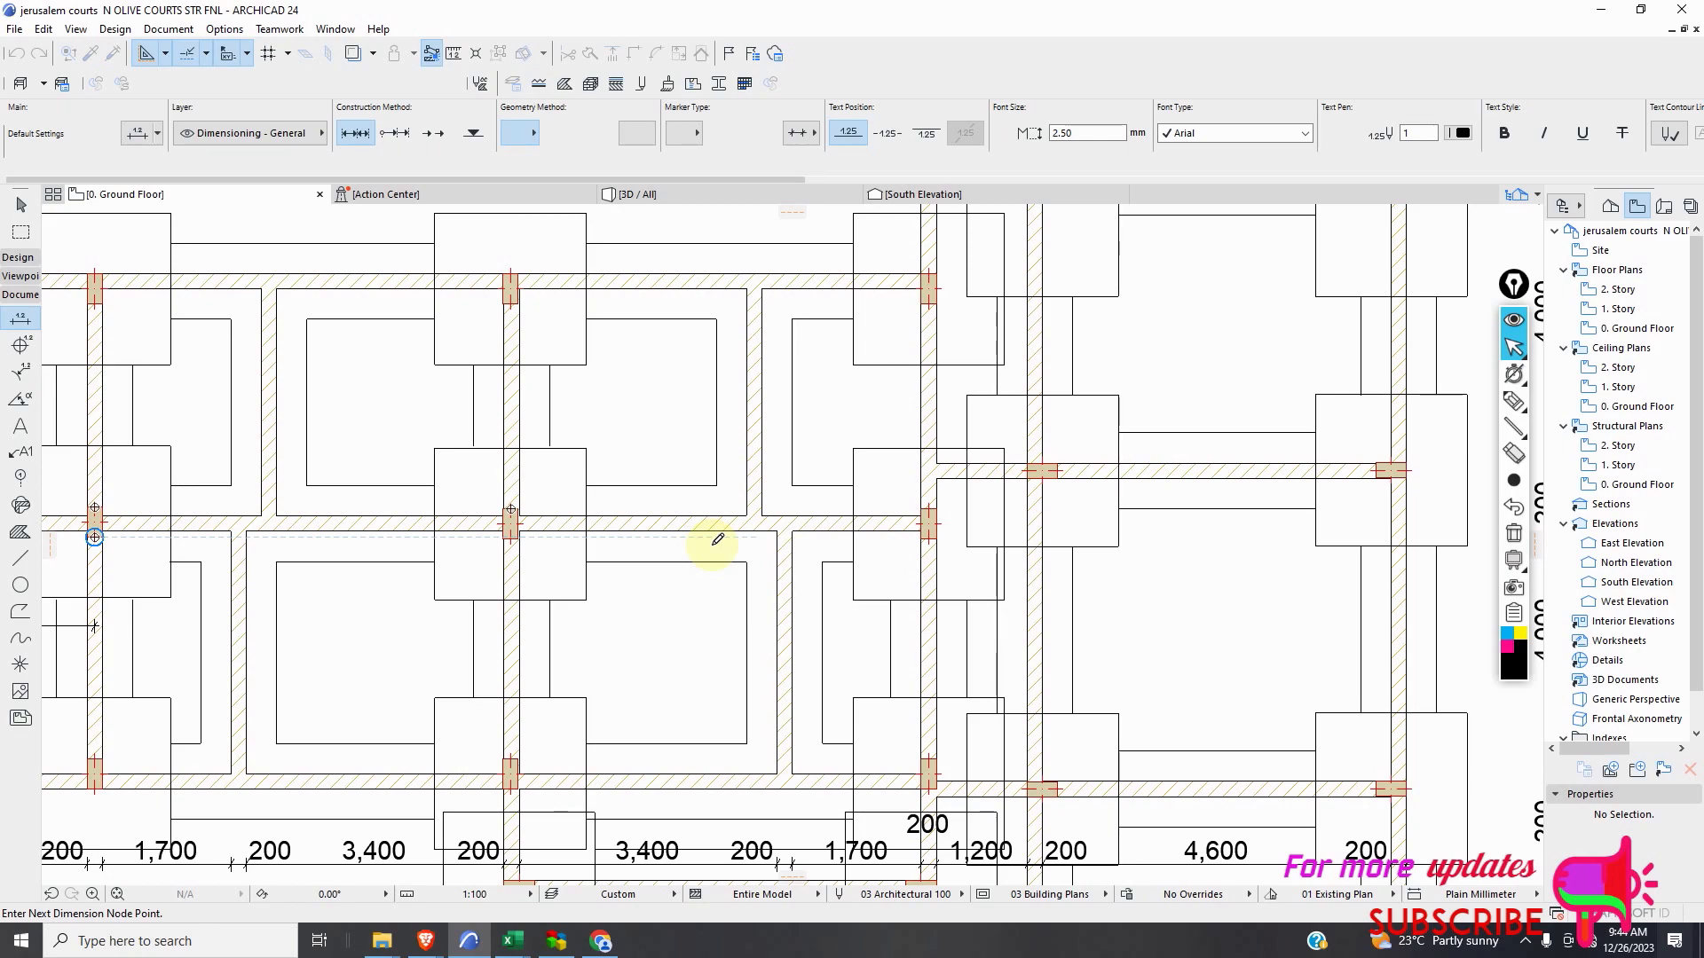
{"action": "scroll", "coordinate": [786, 524], "scroll_direction": "up", "scroll_amount": 2}
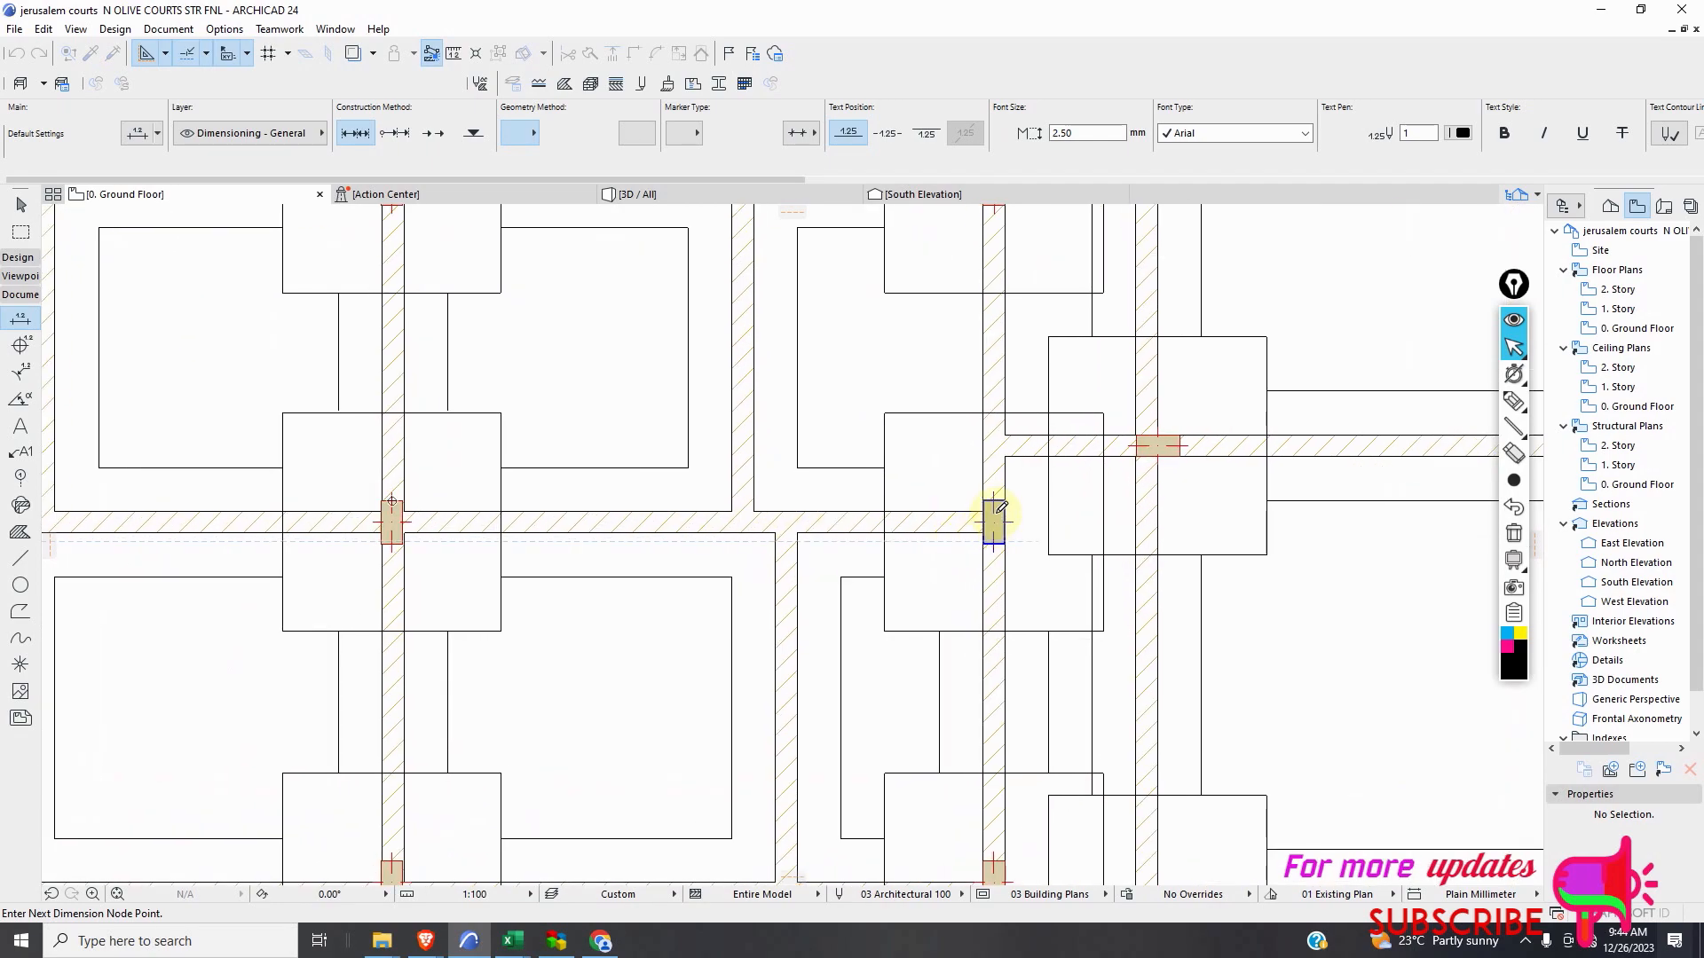
{"action": "left_click", "coordinate": [995, 501]}
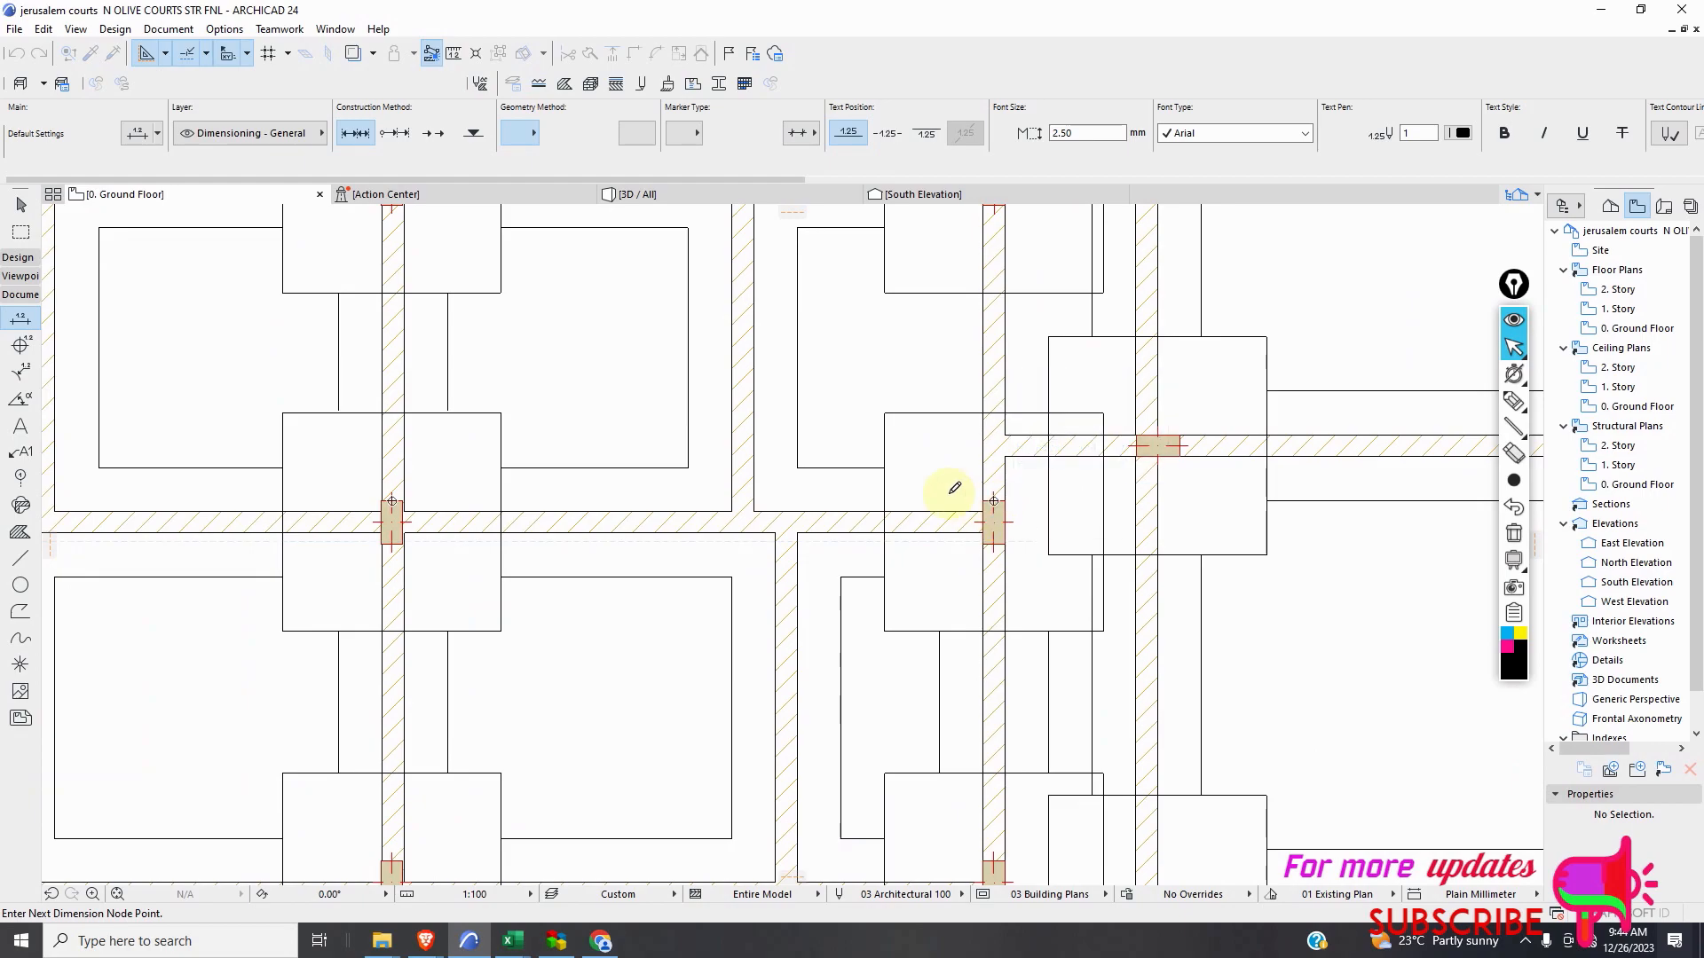
{"action": "right_click", "coordinate": [917, 476]}
{"action": "left_click", "coordinate": [950, 575]}
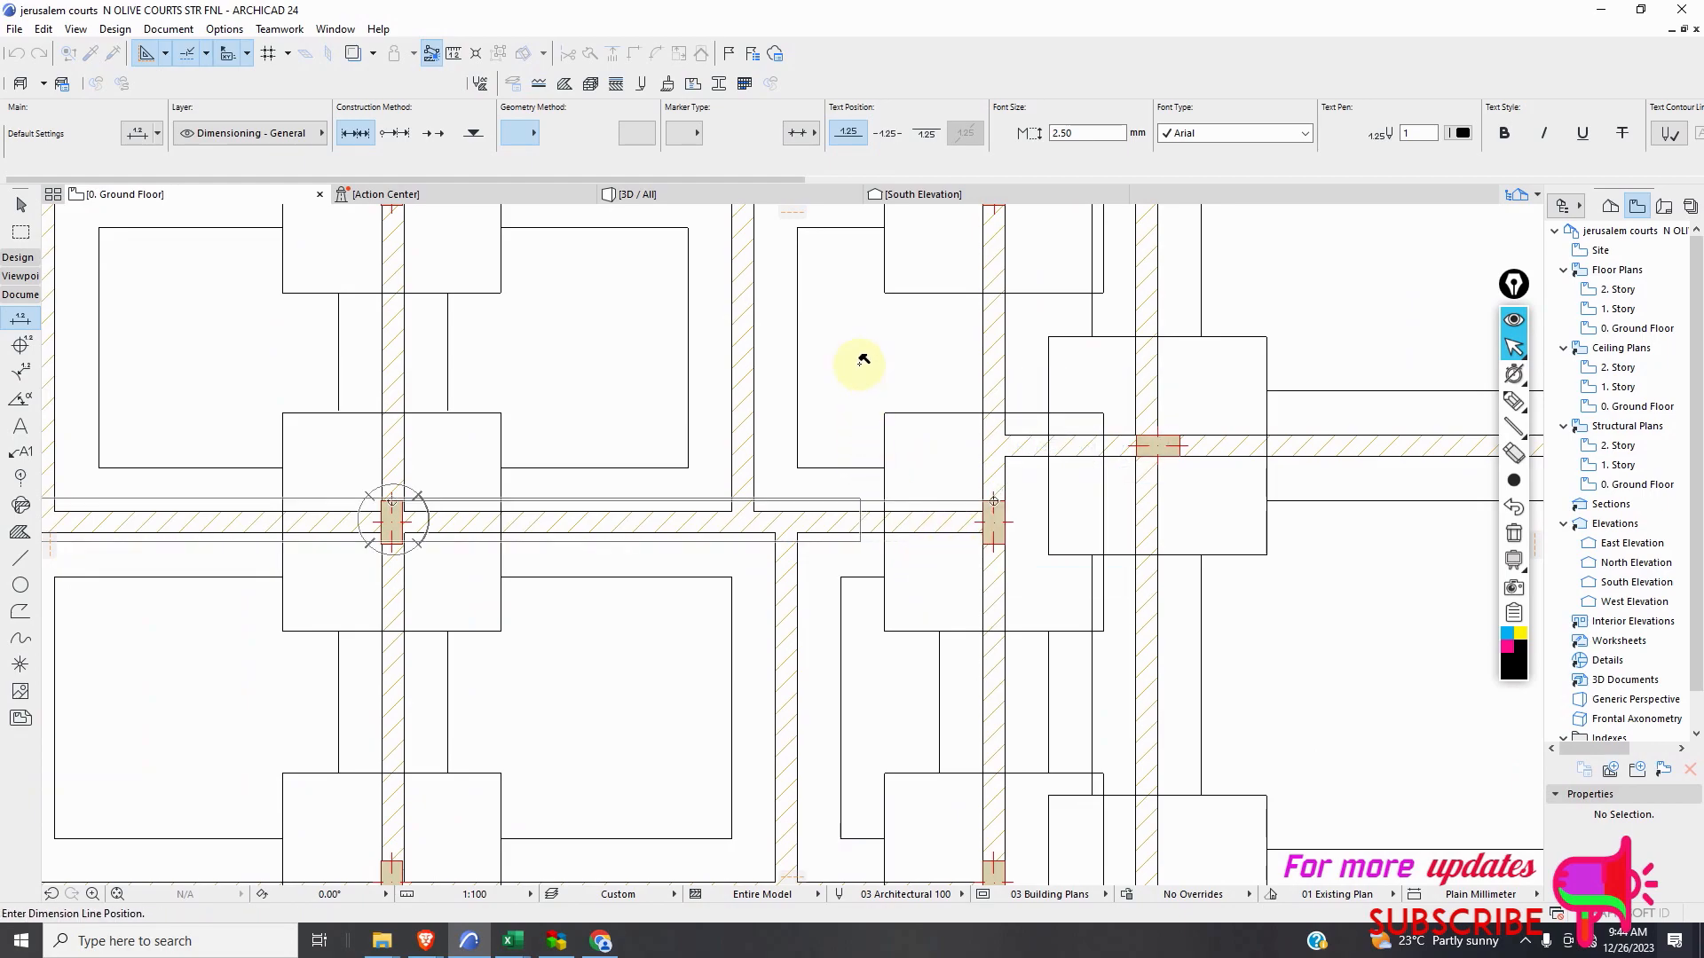
{"action": "left_click", "coordinate": [901, 337]}
{"action": "scroll", "coordinate": [855, 590], "scroll_direction": "down", "scroll_amount": 3}
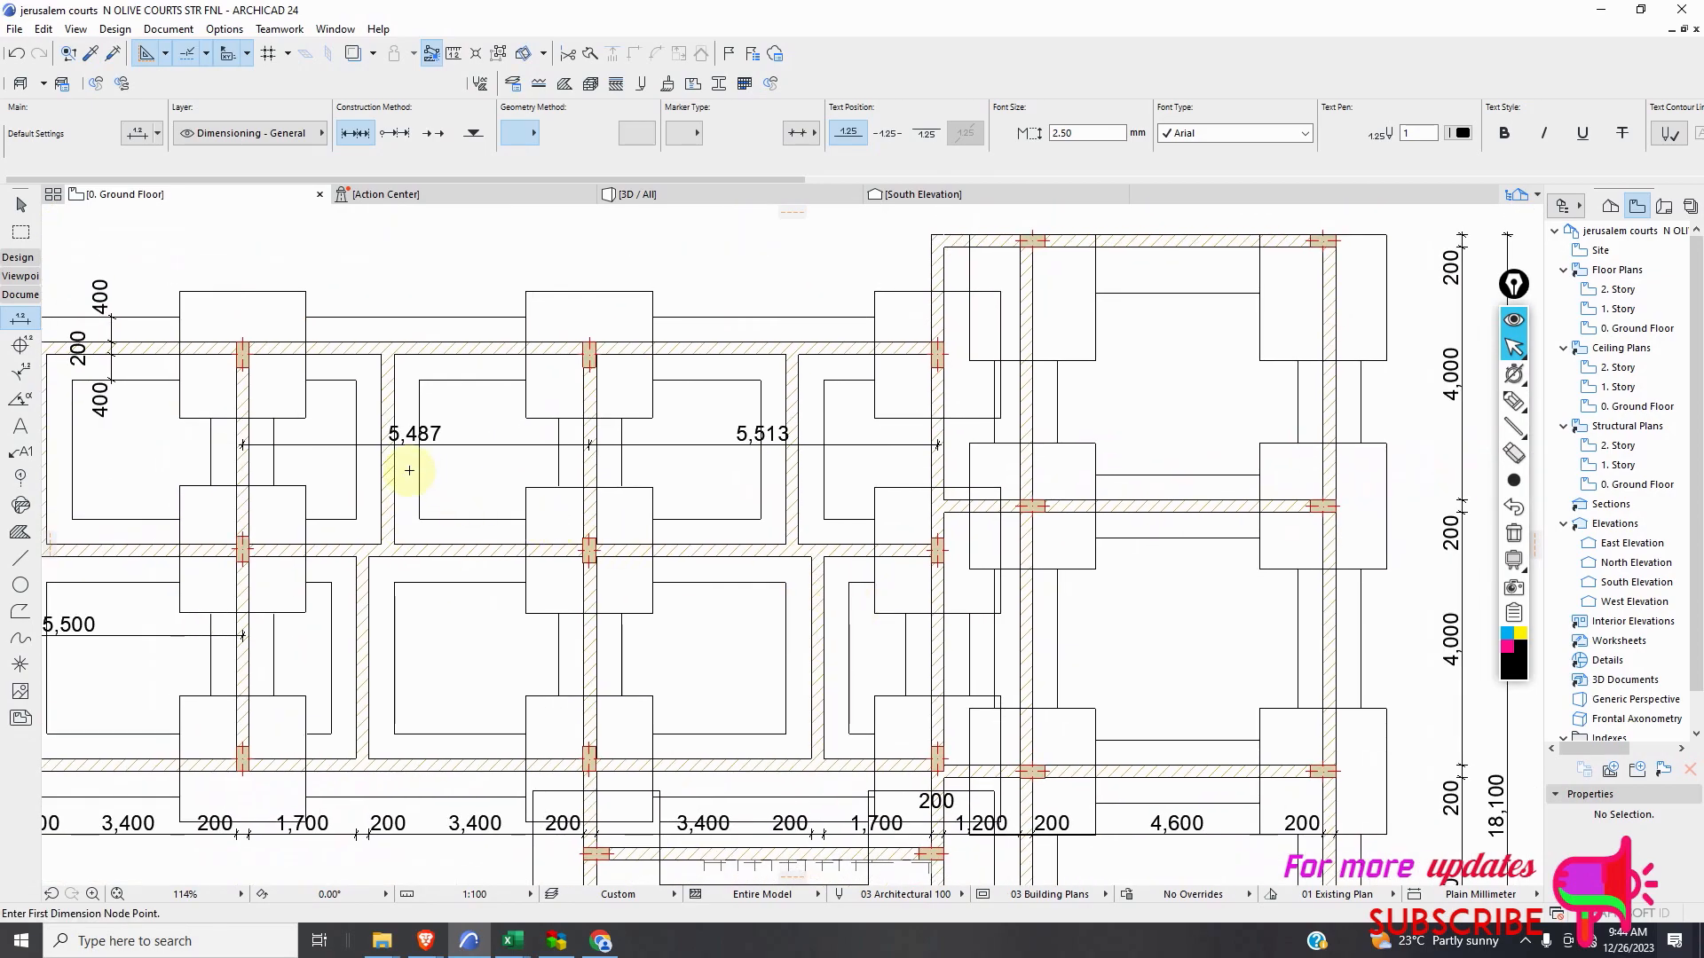
Examine the new dimension chain and the position of its shared point over the fourth column's beam.
{"action": "scroll", "coordinate": [391, 454], "scroll_direction": "up", "scroll_amount": 2}
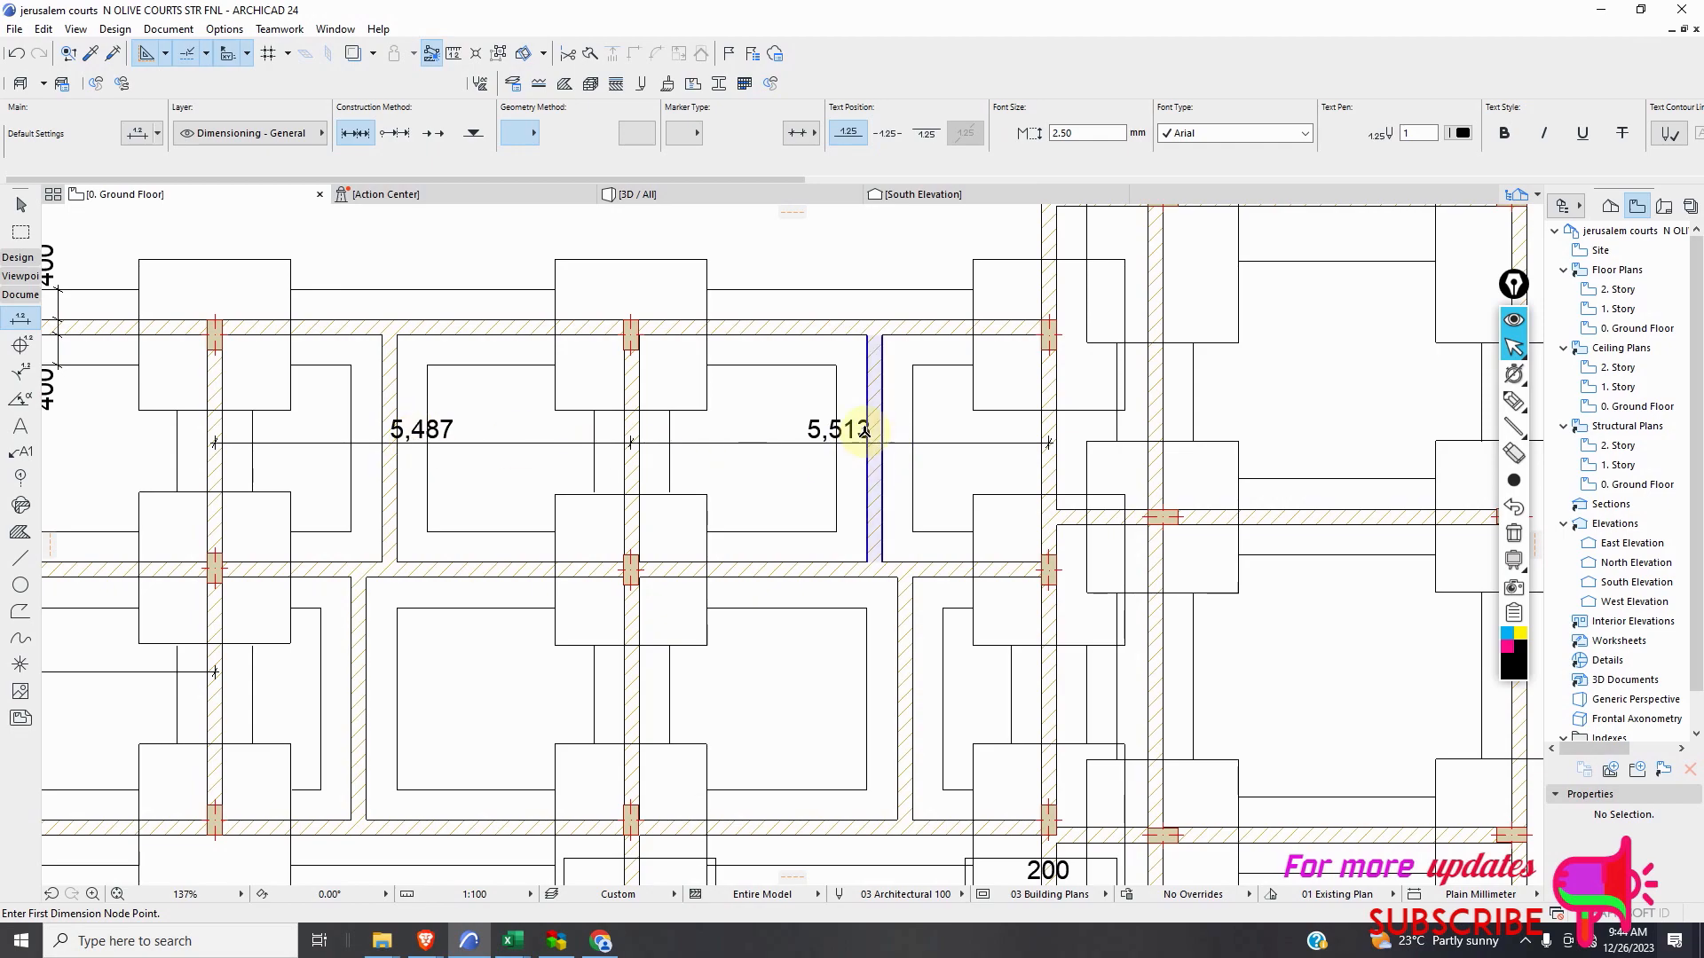
{"action": "scroll", "coordinate": [863, 439], "scroll_direction": "up", "scroll_amount": 1}
{"action": "scroll", "coordinate": [853, 451], "scroll_direction": "down", "scroll_amount": 1}
{"action": "scroll", "coordinate": [865, 450], "scroll_direction": "up", "scroll_amount": 2}
{"action": "scroll", "coordinate": [857, 450], "scroll_direction": "down", "scroll_amount": 3}
{"action": "scroll", "coordinate": [621, 582], "scroll_direction": "up", "scroll_amount": 5}
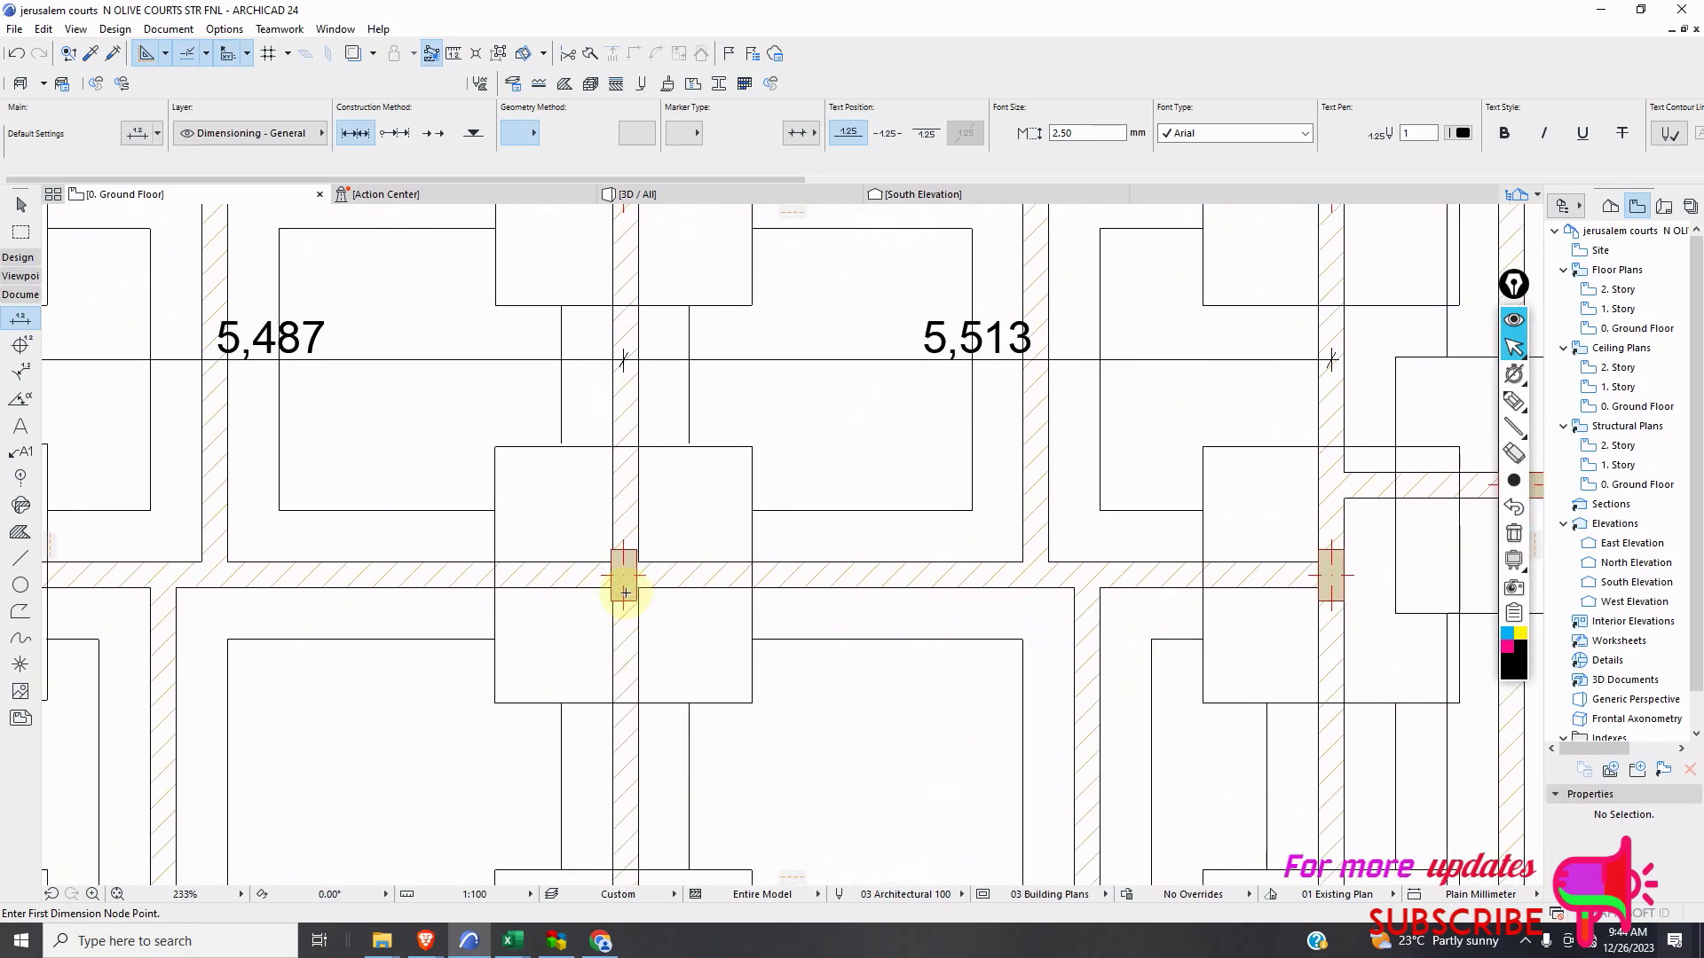
{"action": "scroll", "coordinate": [626, 349], "scroll_direction": "up", "scroll_amount": 2}
{"action": "scroll", "coordinate": [625, 349], "scroll_direction": "up", "scroll_amount": 15}
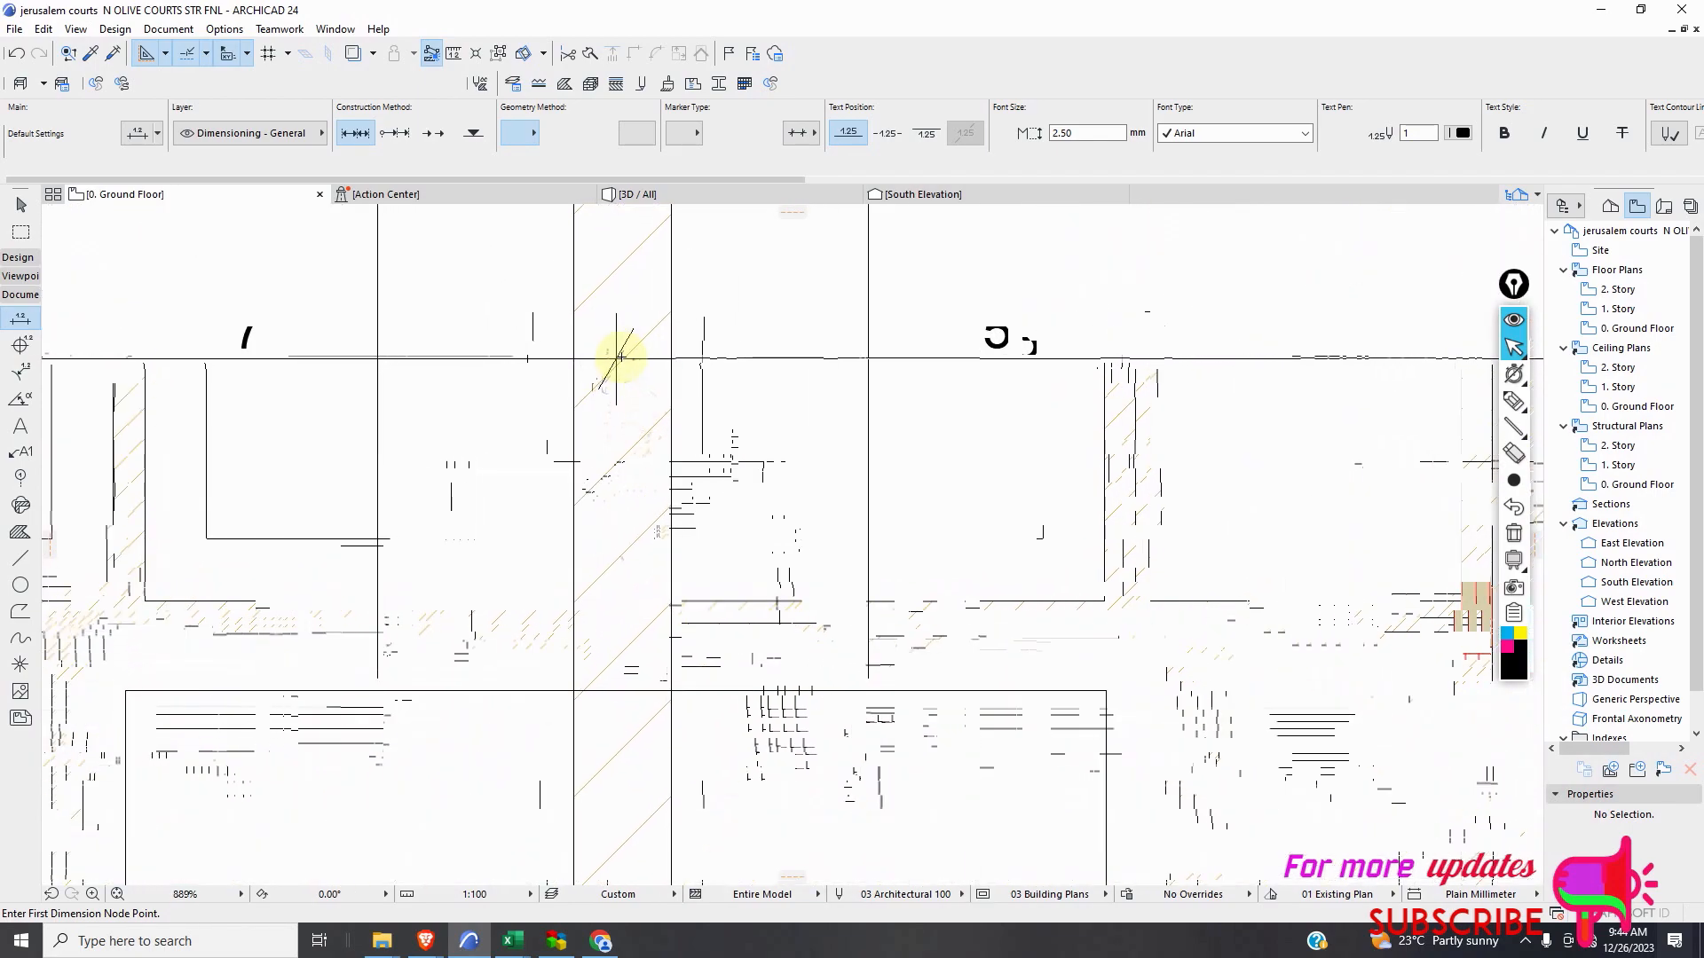
{"action": "scroll", "coordinate": [613, 355], "scroll_direction": "down", "scroll_amount": 6}
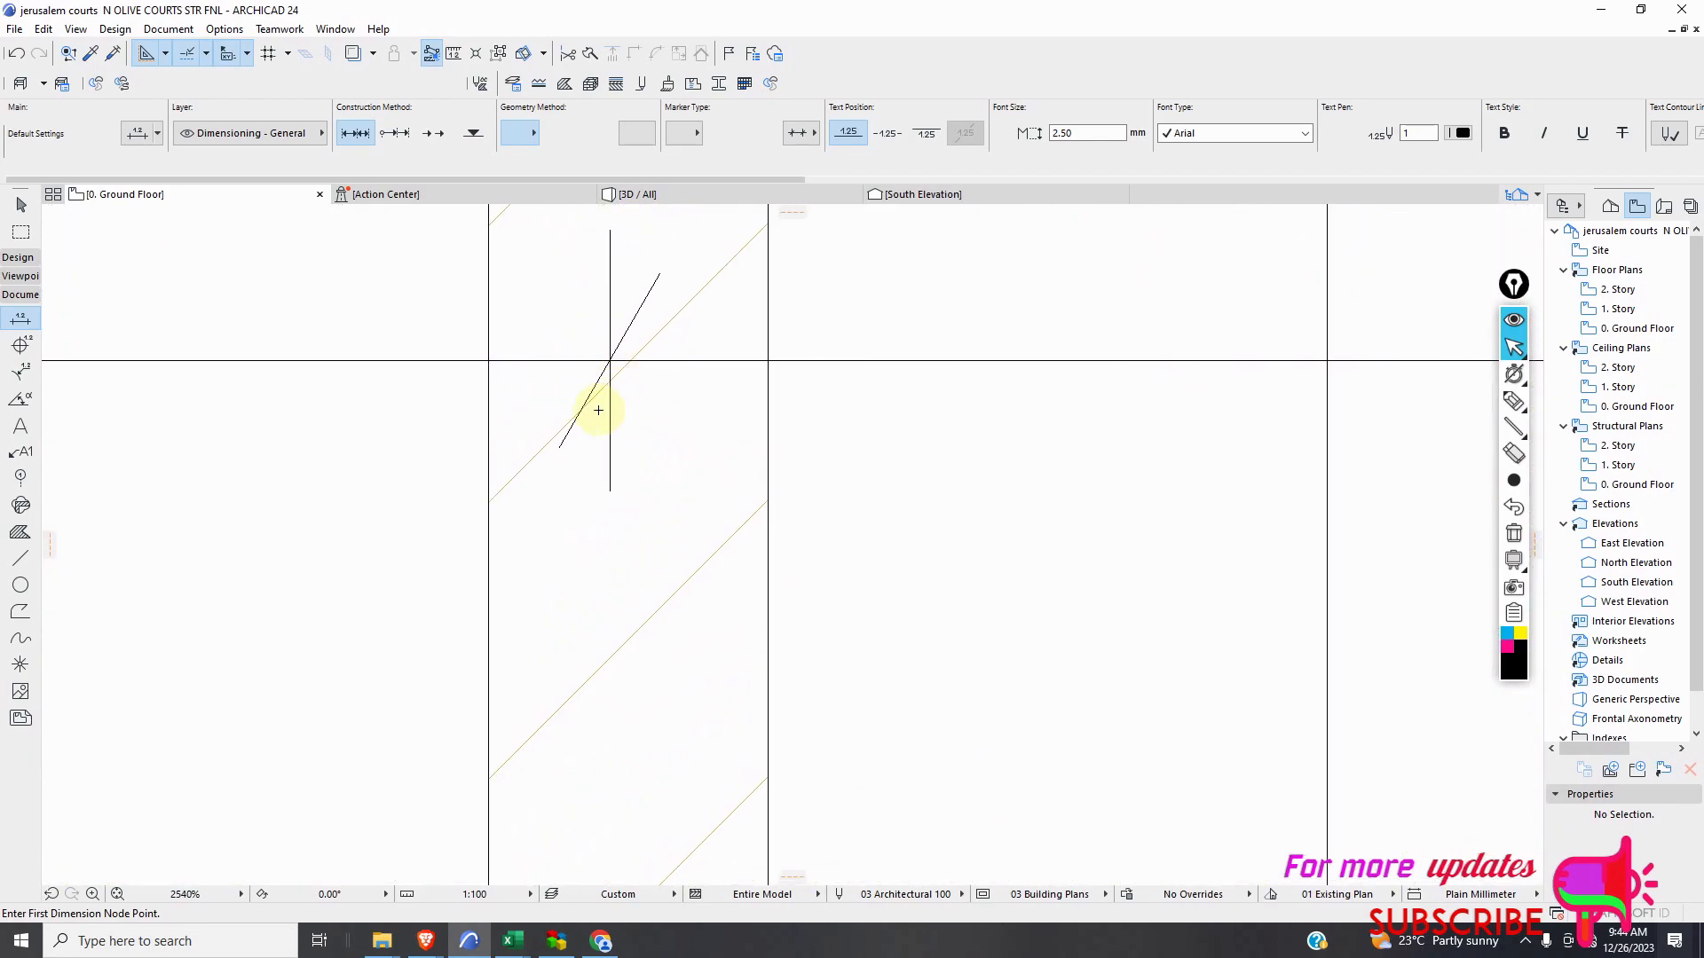
Draw a short horizontal line across the beam's width just below the chain's shared dimension point.
{"action": "scroll", "coordinate": [462, 471], "scroll_direction": "down", "scroll_amount": 5}
{"action": "left_click", "coordinate": [20, 557]}
{"action": "scroll", "coordinate": [524, 491], "scroll_direction": "up", "scroll_amount": 5}
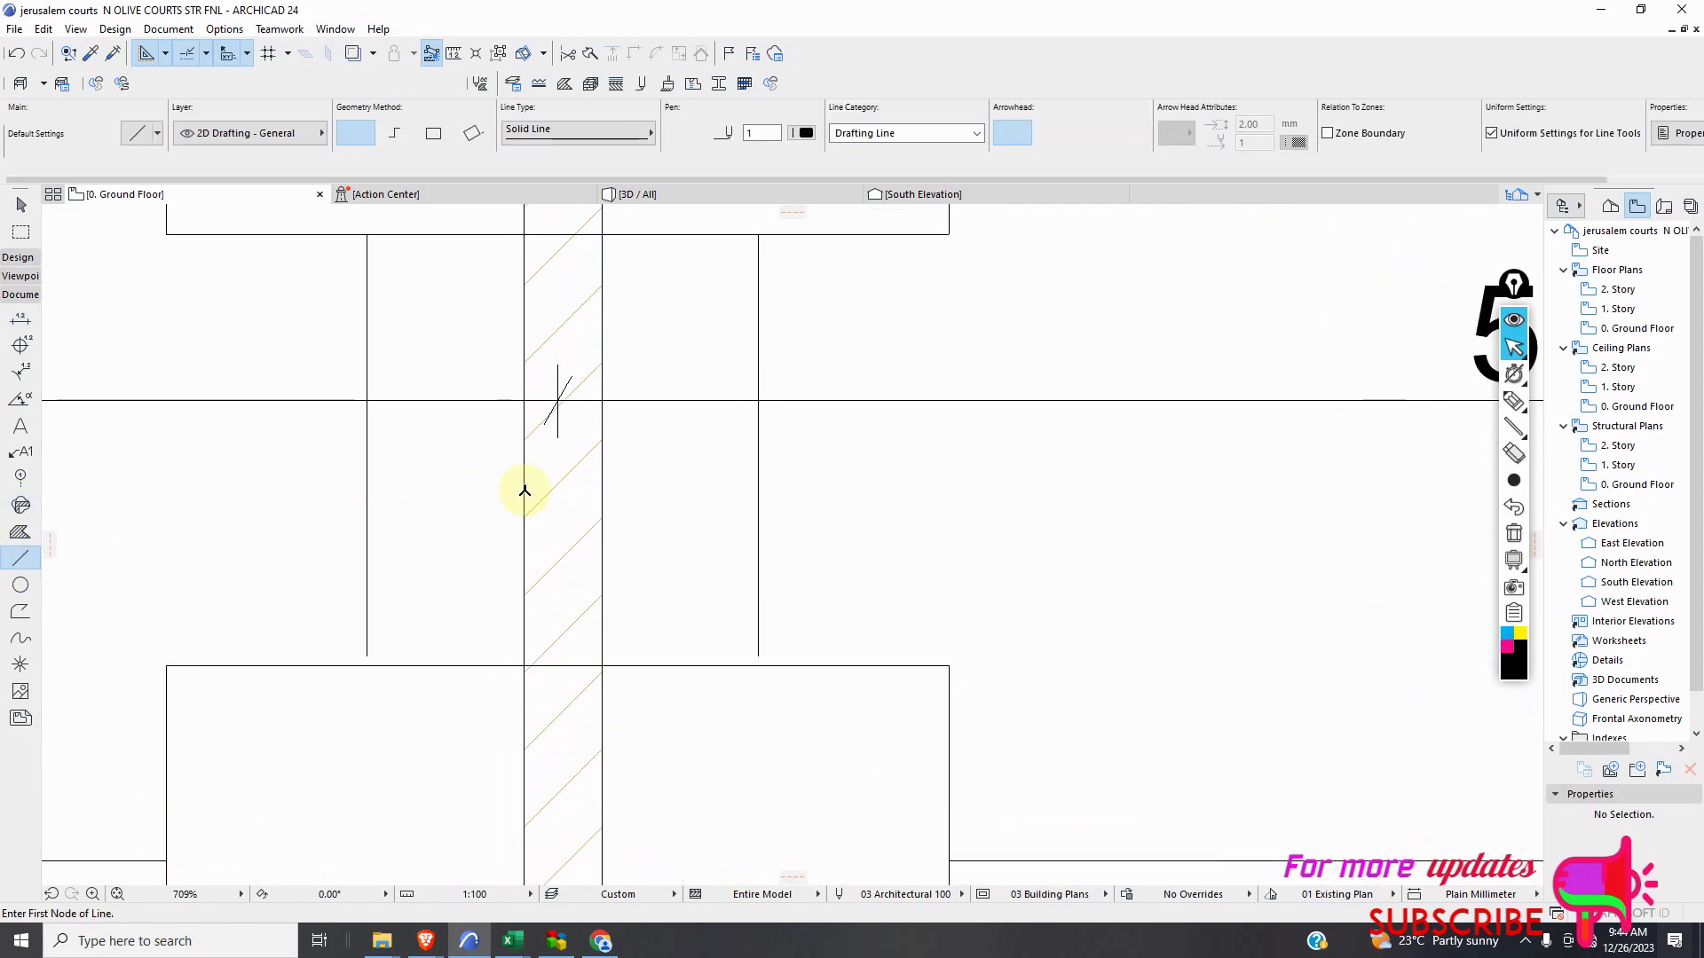
{"action": "left_click", "coordinate": [525, 488]}
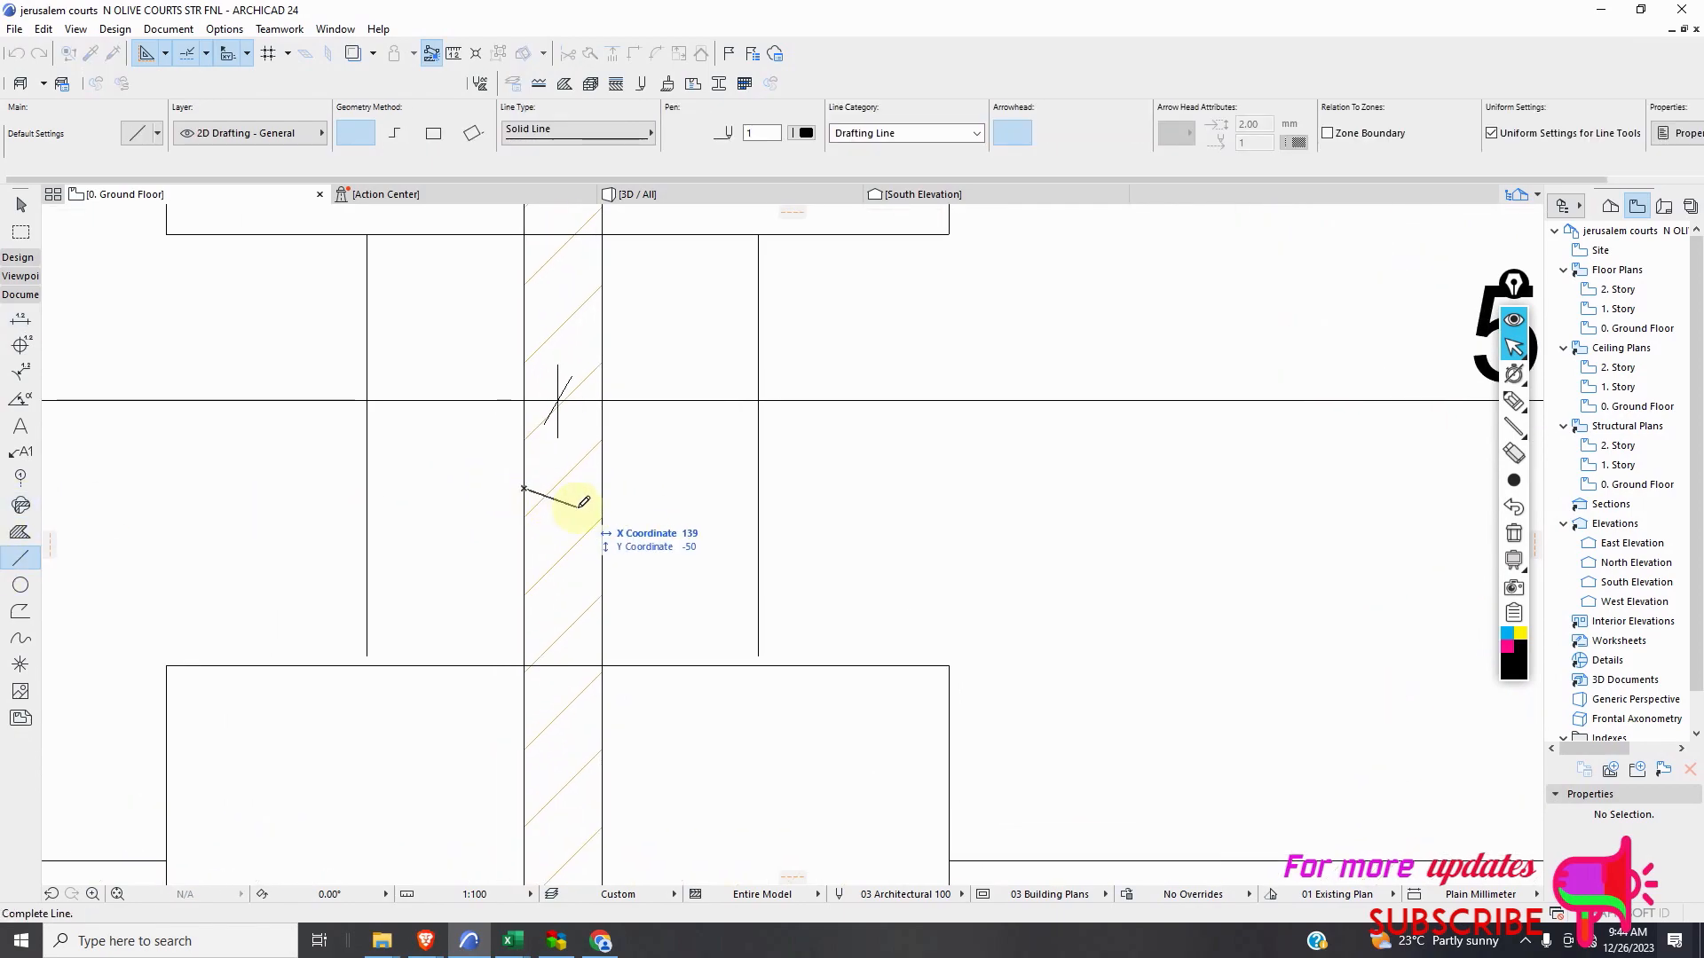
{"action": "left_click", "coordinate": [603, 487]}
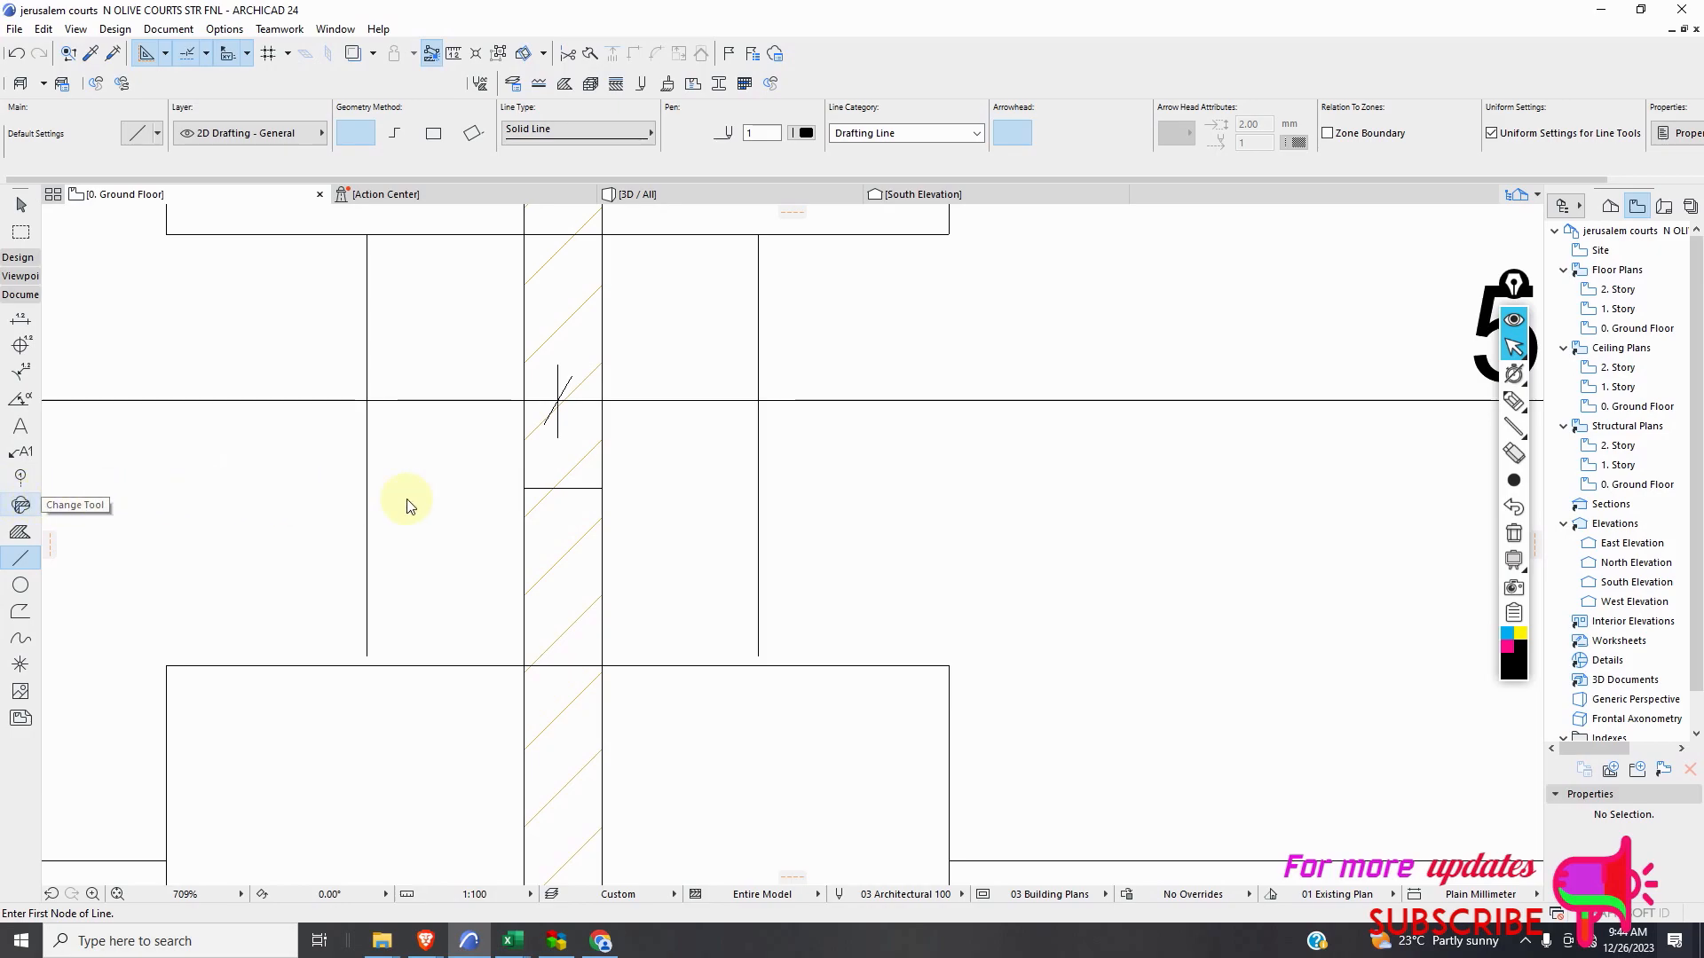
Shift the dimension chain slightly down on the plan, closer to the short line across the beam.
{"action": "left_click", "coordinate": [21, 204]}
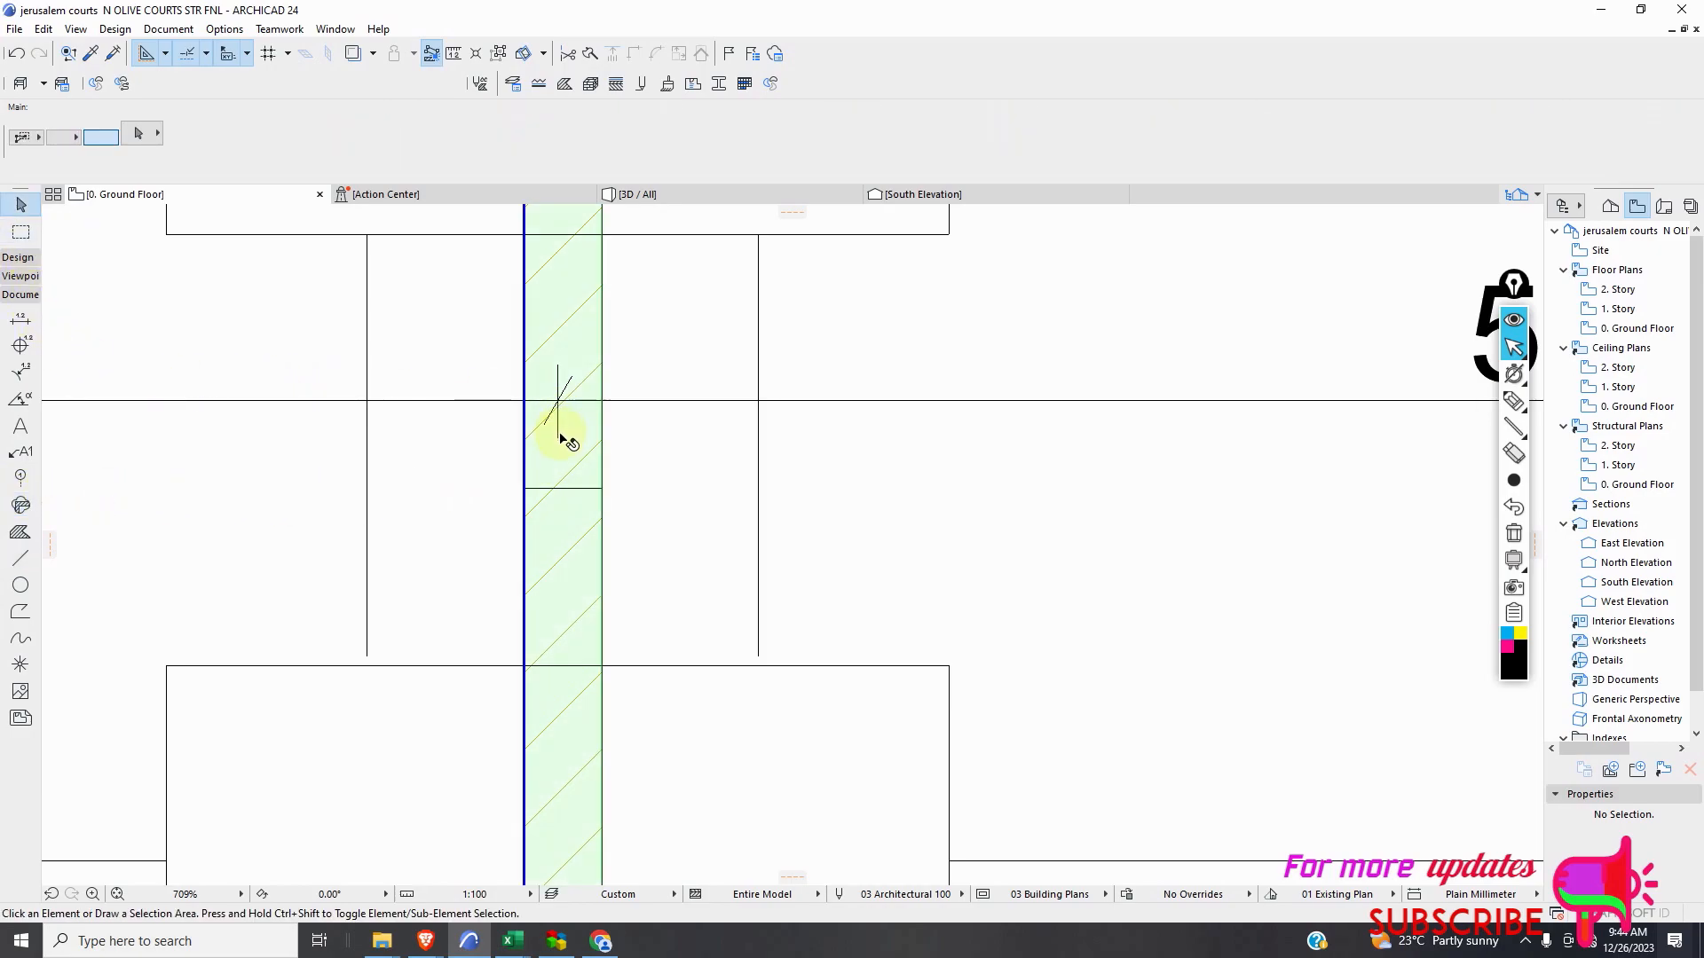
{"action": "left_click", "coordinate": [495, 400]}
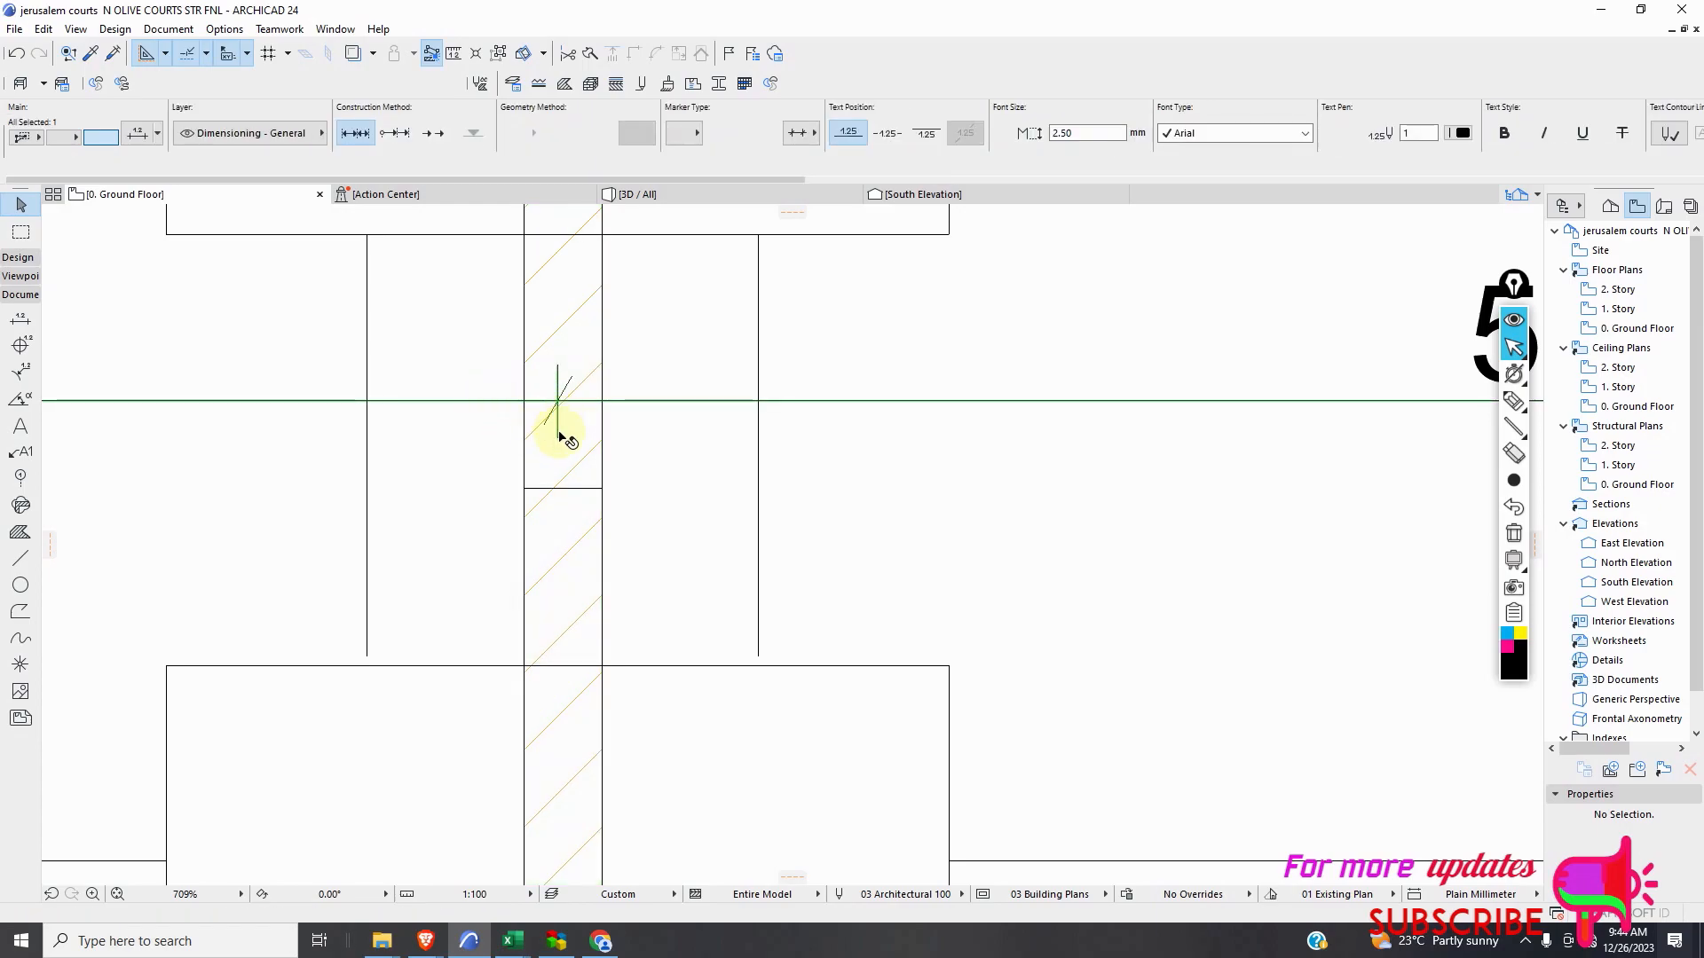
{"action": "left_click", "coordinate": [489, 401]}
{"action": "left_click", "coordinate": [565, 454]}
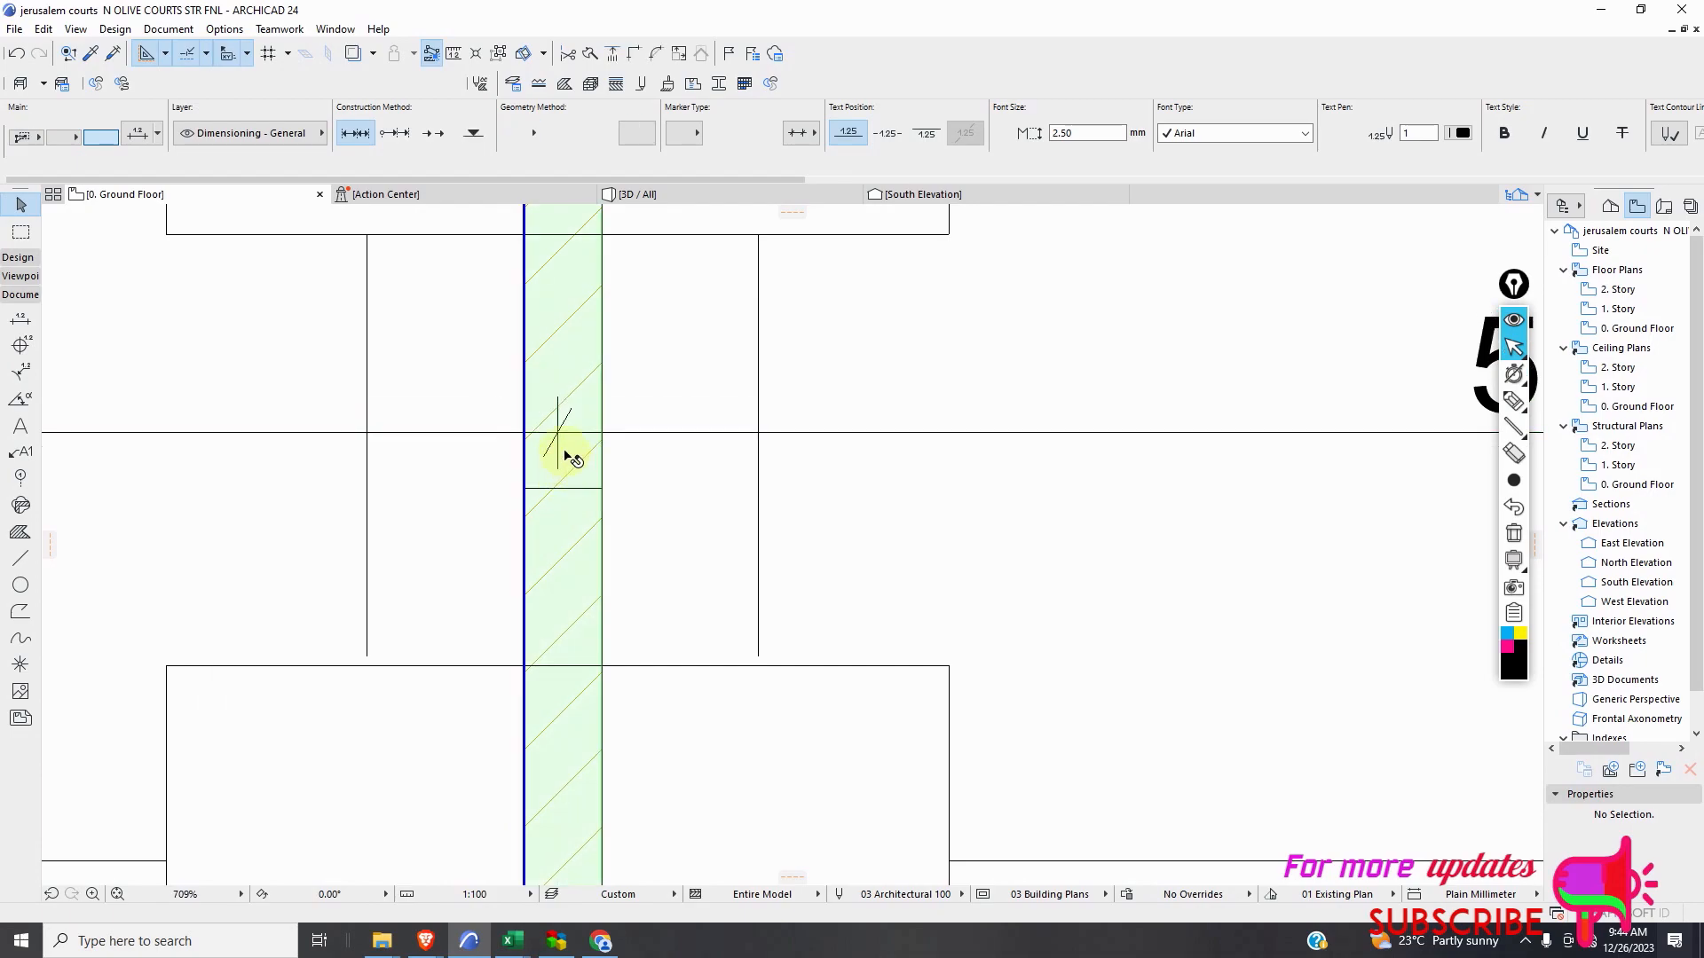
Move the chain's shared dimension point to the midpoint of the short line so it sits on the beam's centreline.
{"action": "left_click", "coordinate": [460, 432]}
{"action": "left_click", "coordinate": [560, 437]}
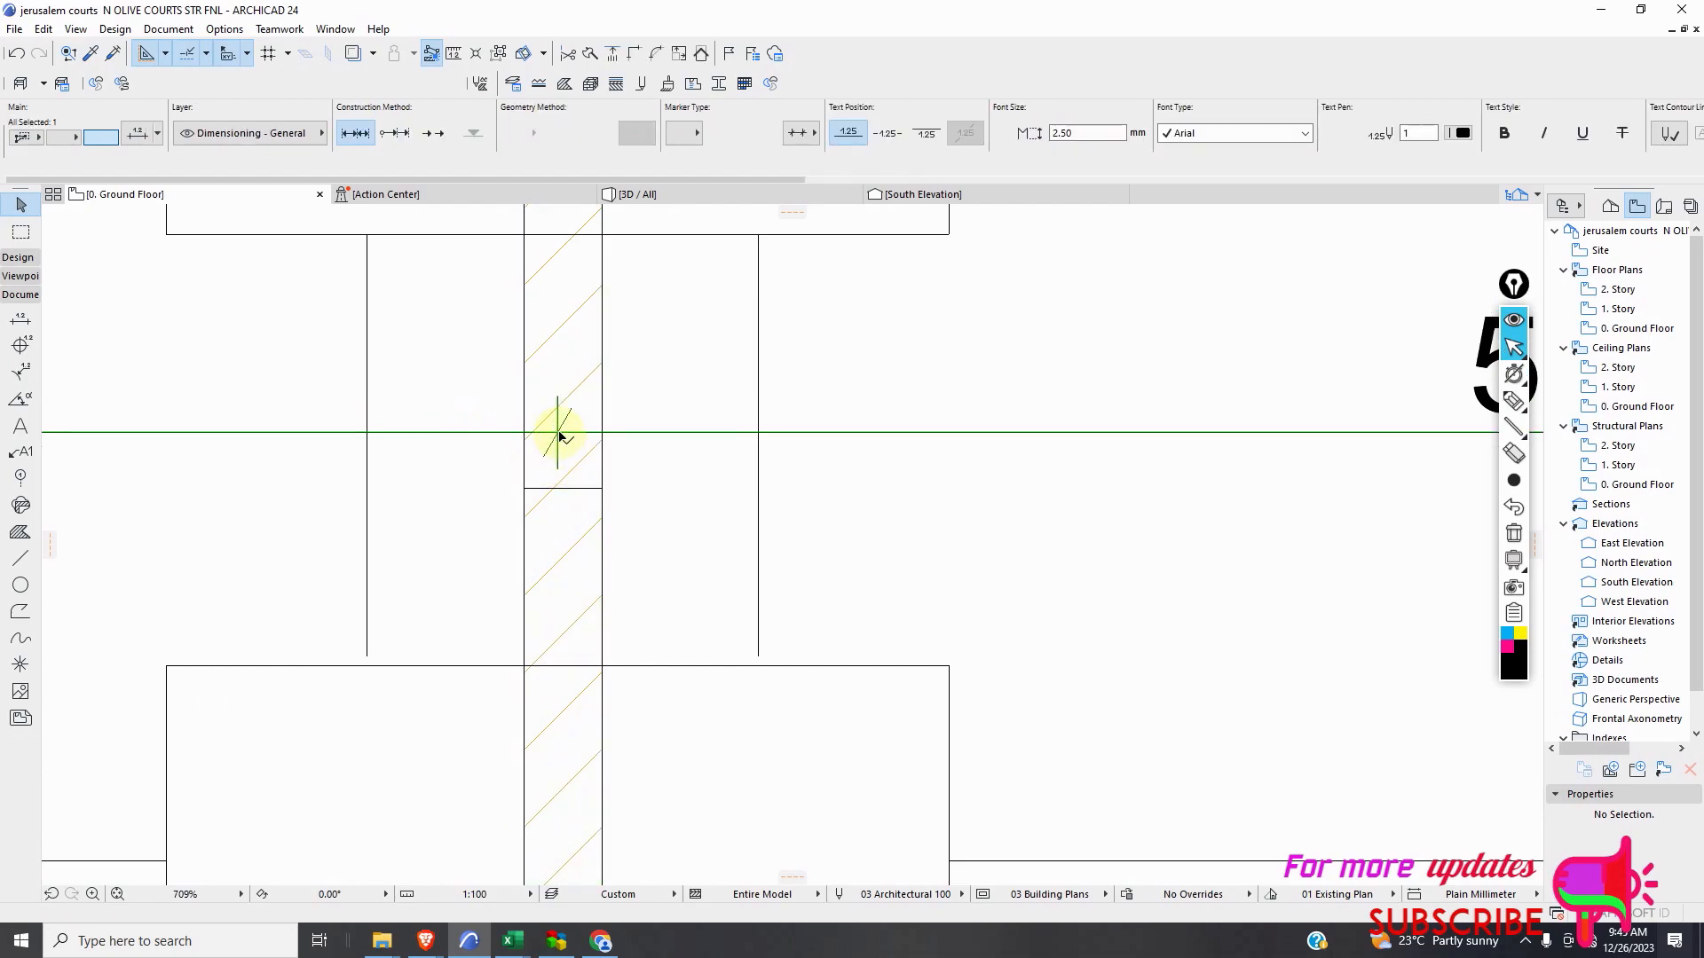
{"action": "left_click", "coordinate": [556, 436]}
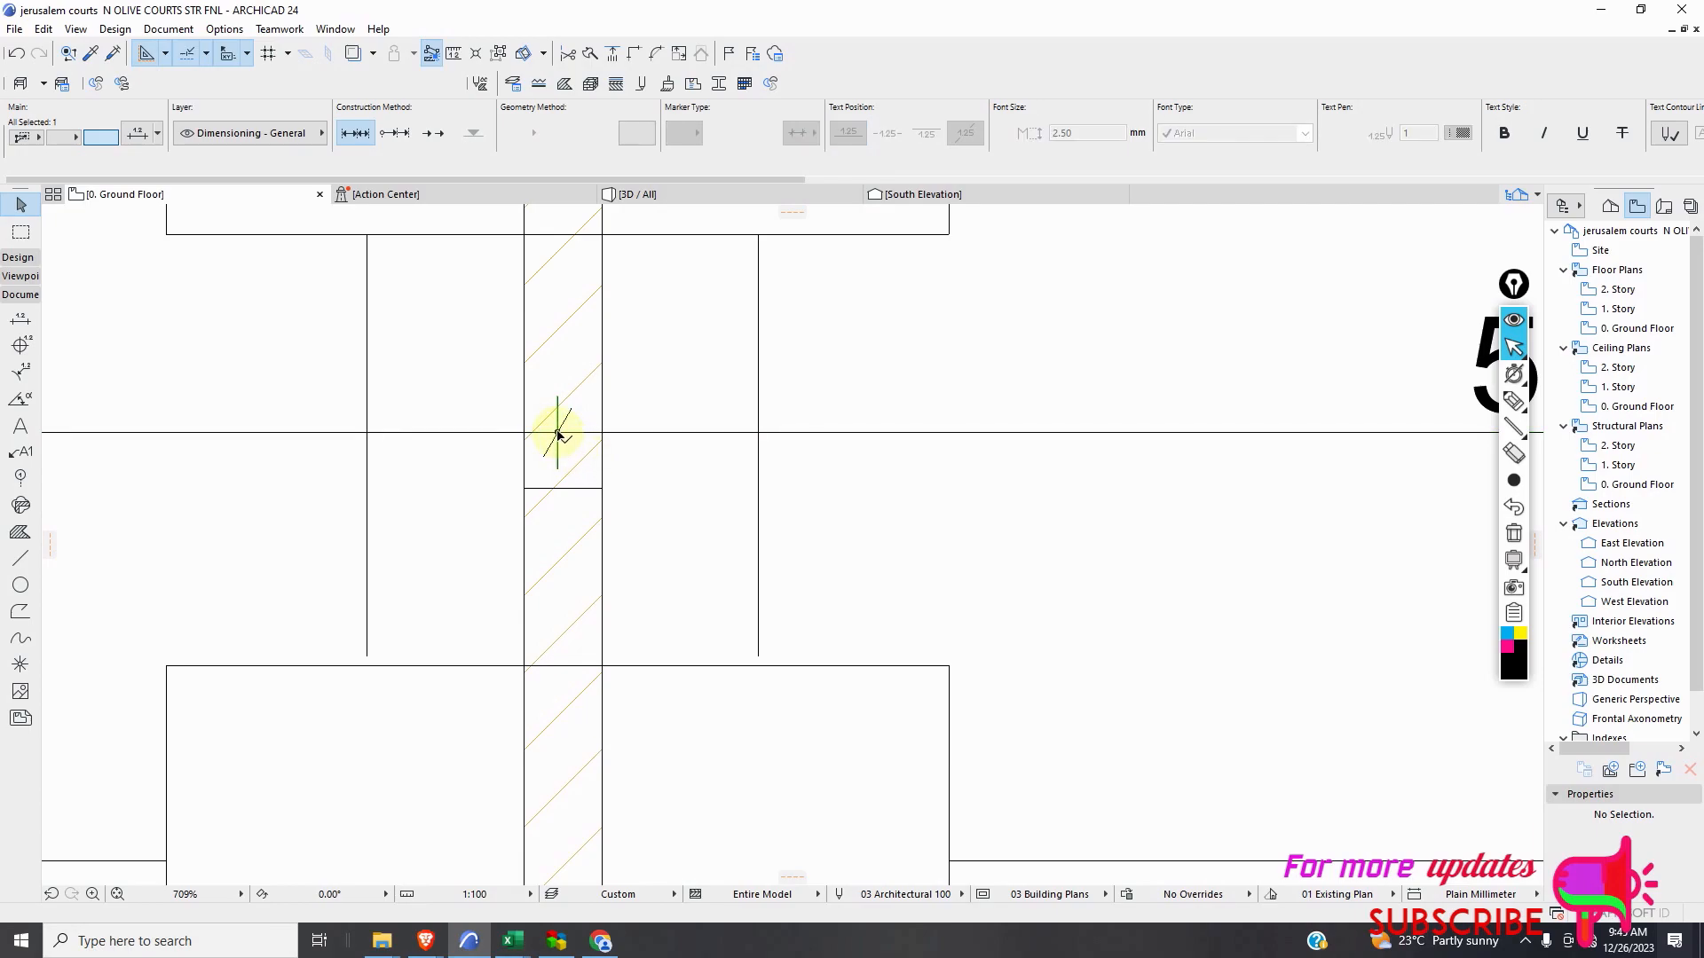
{"action": "left_click", "coordinate": [560, 433]}
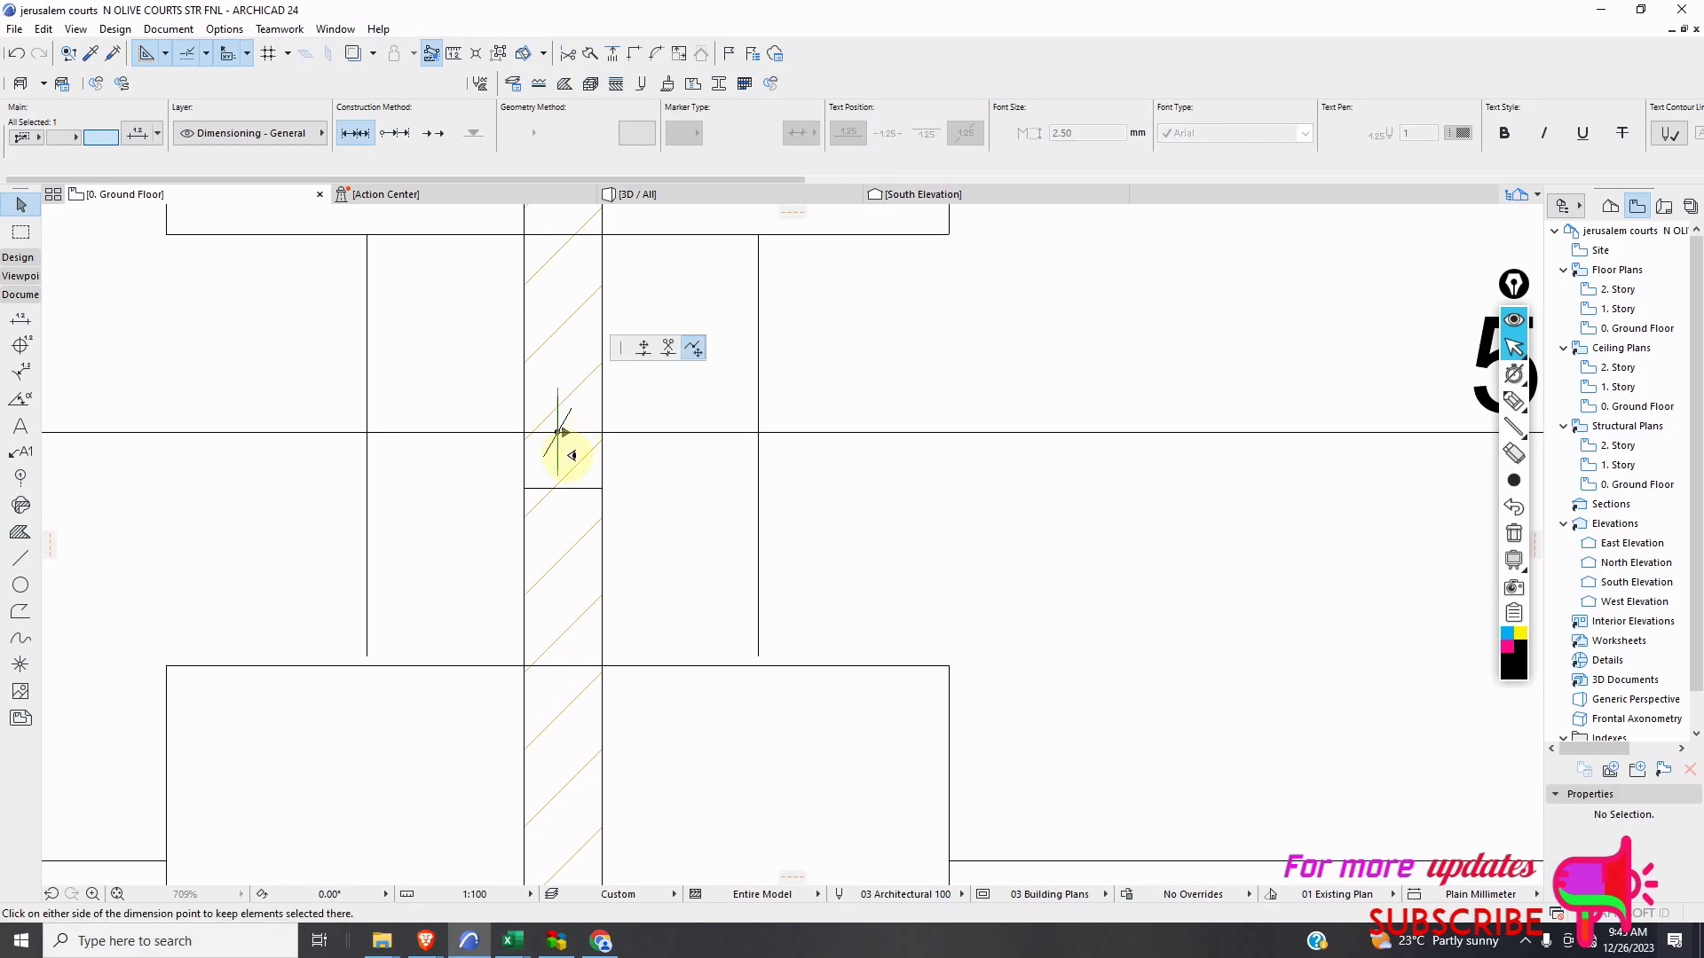
{"action": "left_click", "coordinate": [560, 431]}
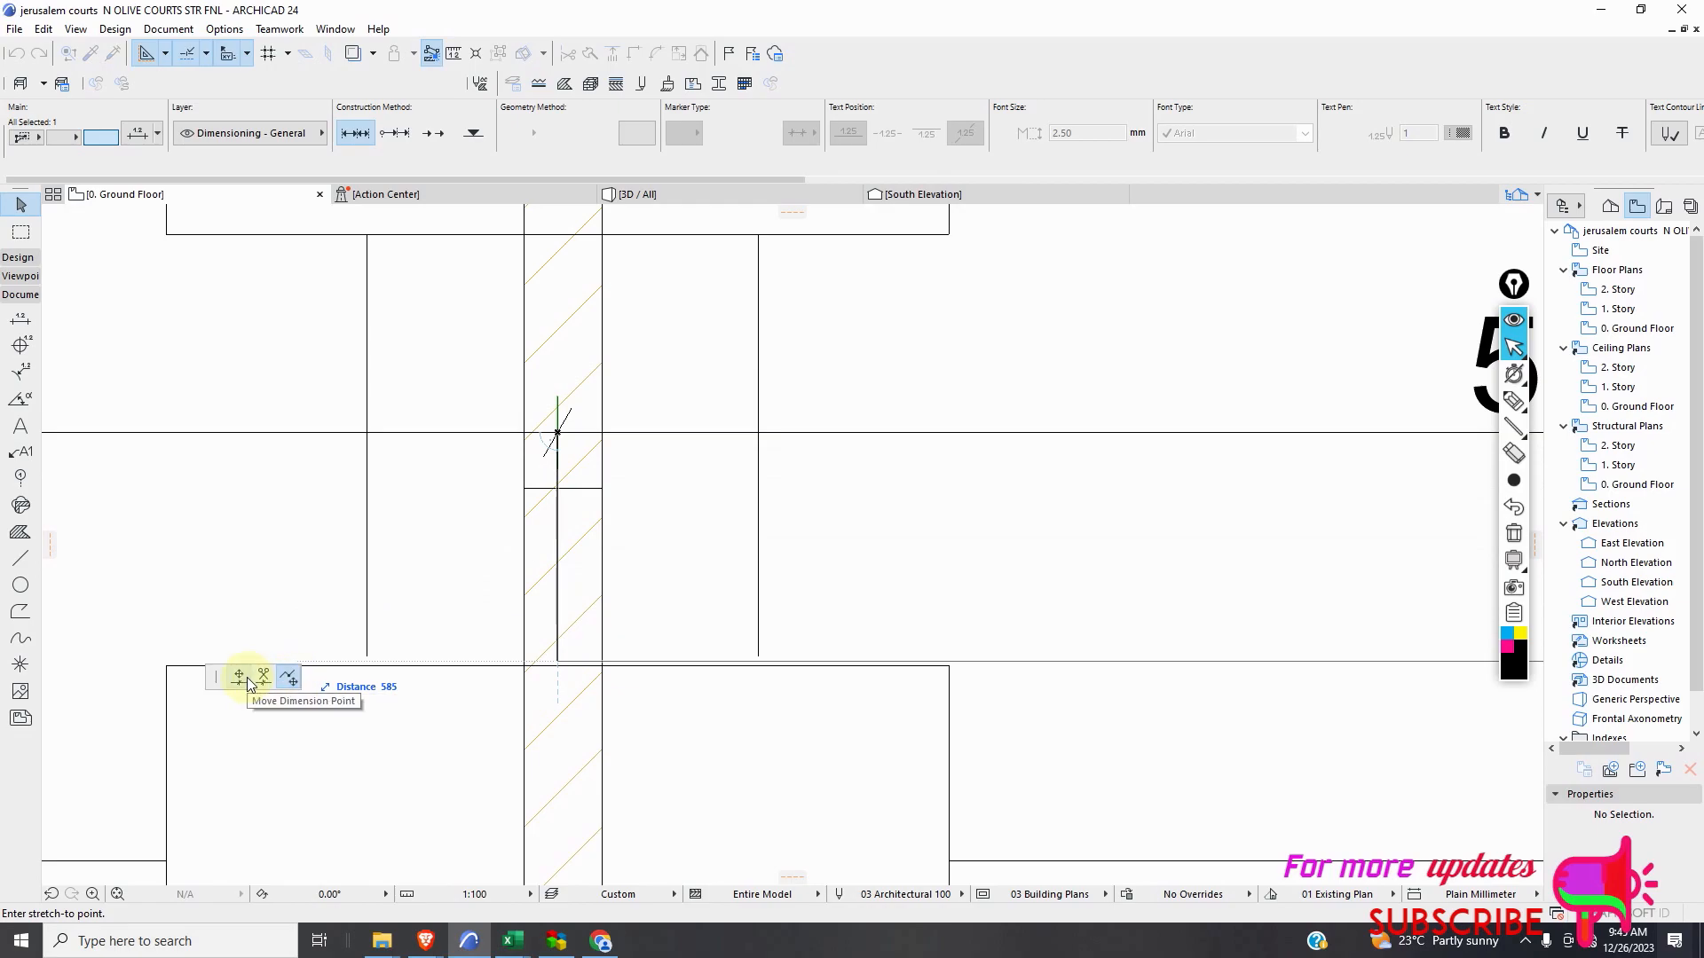
{"action": "left_click", "coordinate": [408, 688]}
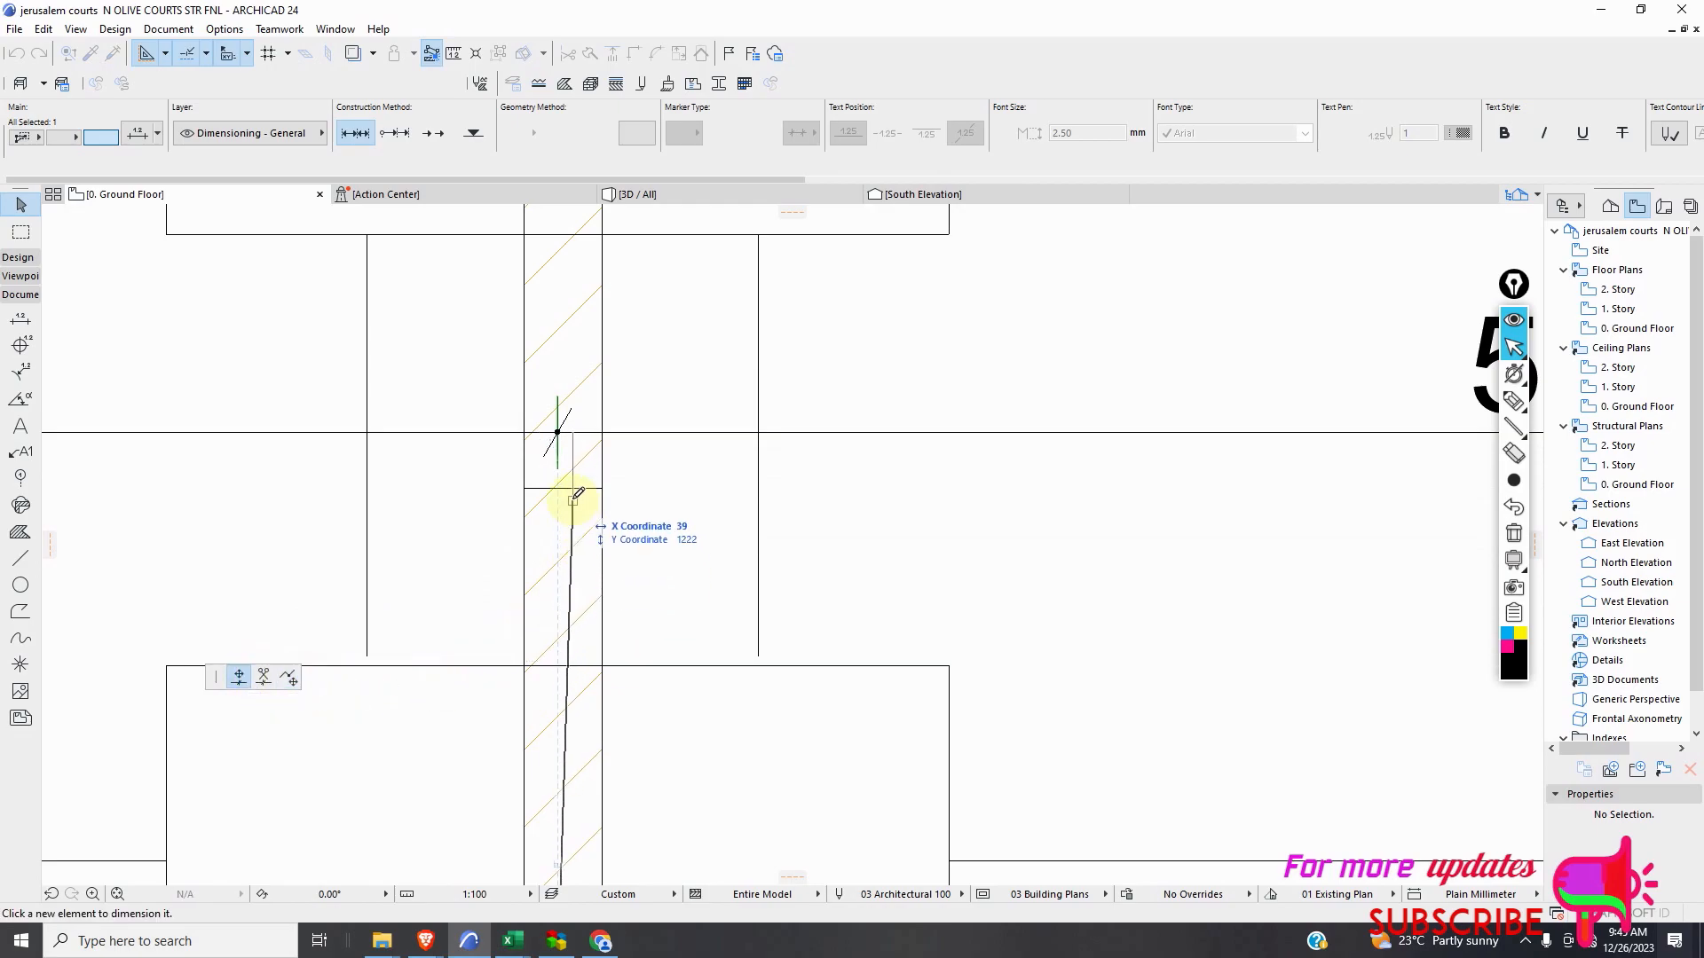
{"action": "scroll", "coordinate": [564, 487], "scroll_direction": "up", "scroll_amount": 2}
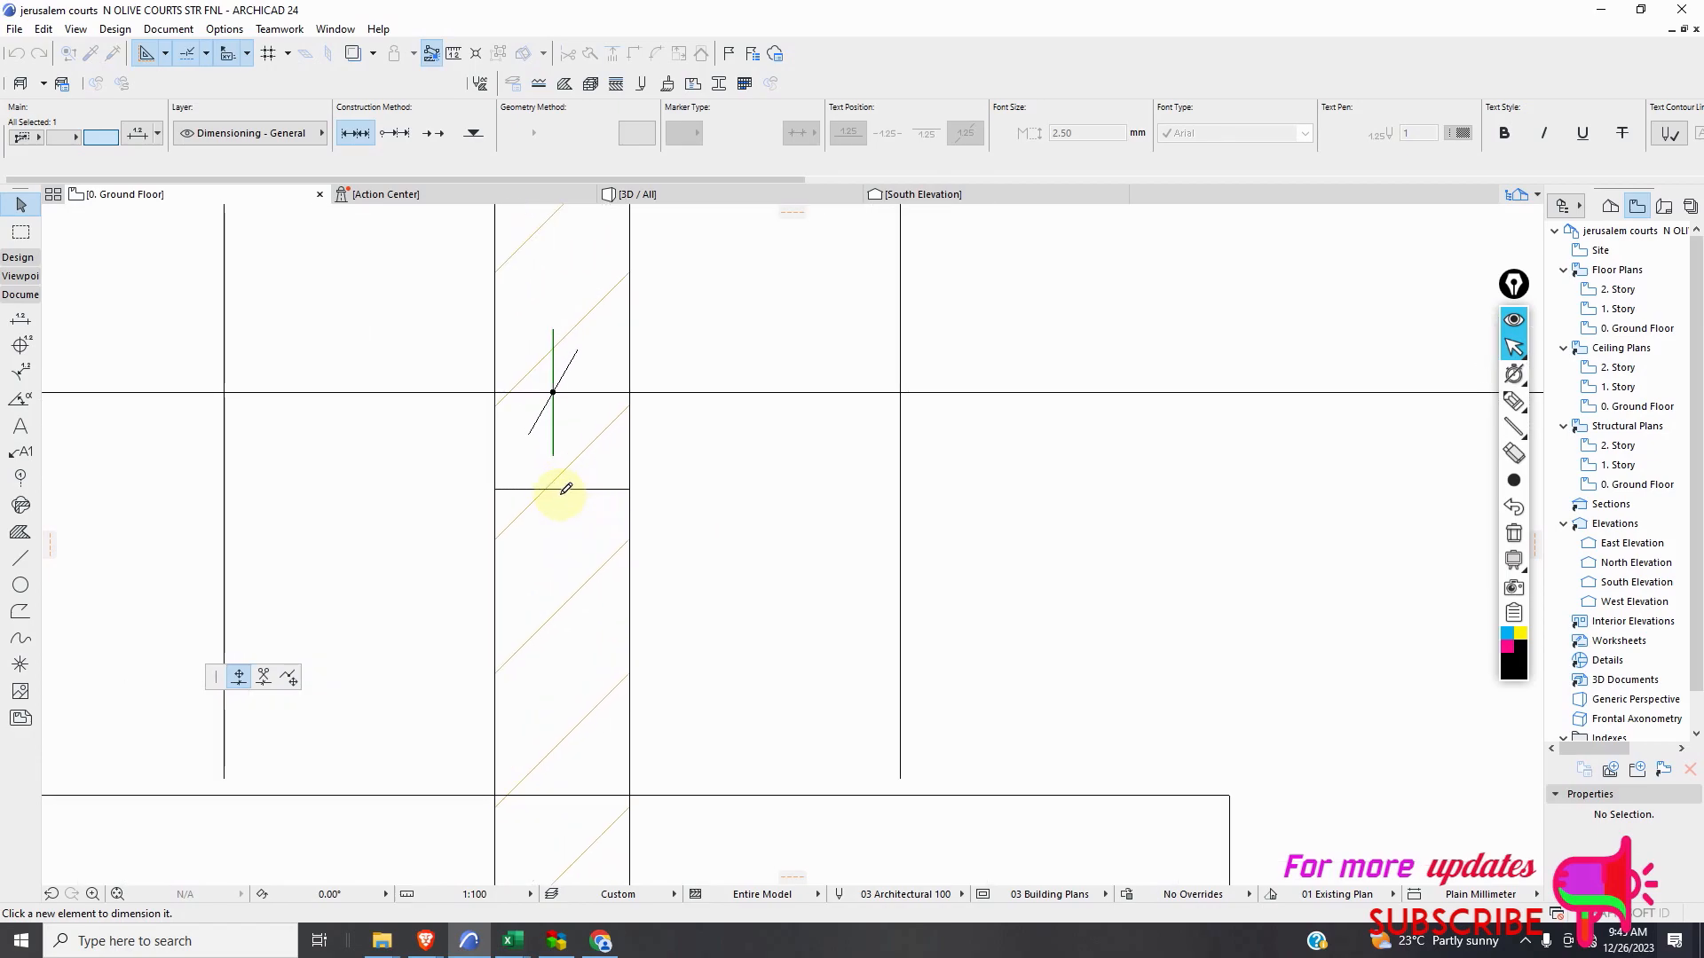
{"action": "scroll", "coordinate": [565, 489], "scroll_direction": "up", "scroll_amount": 2}
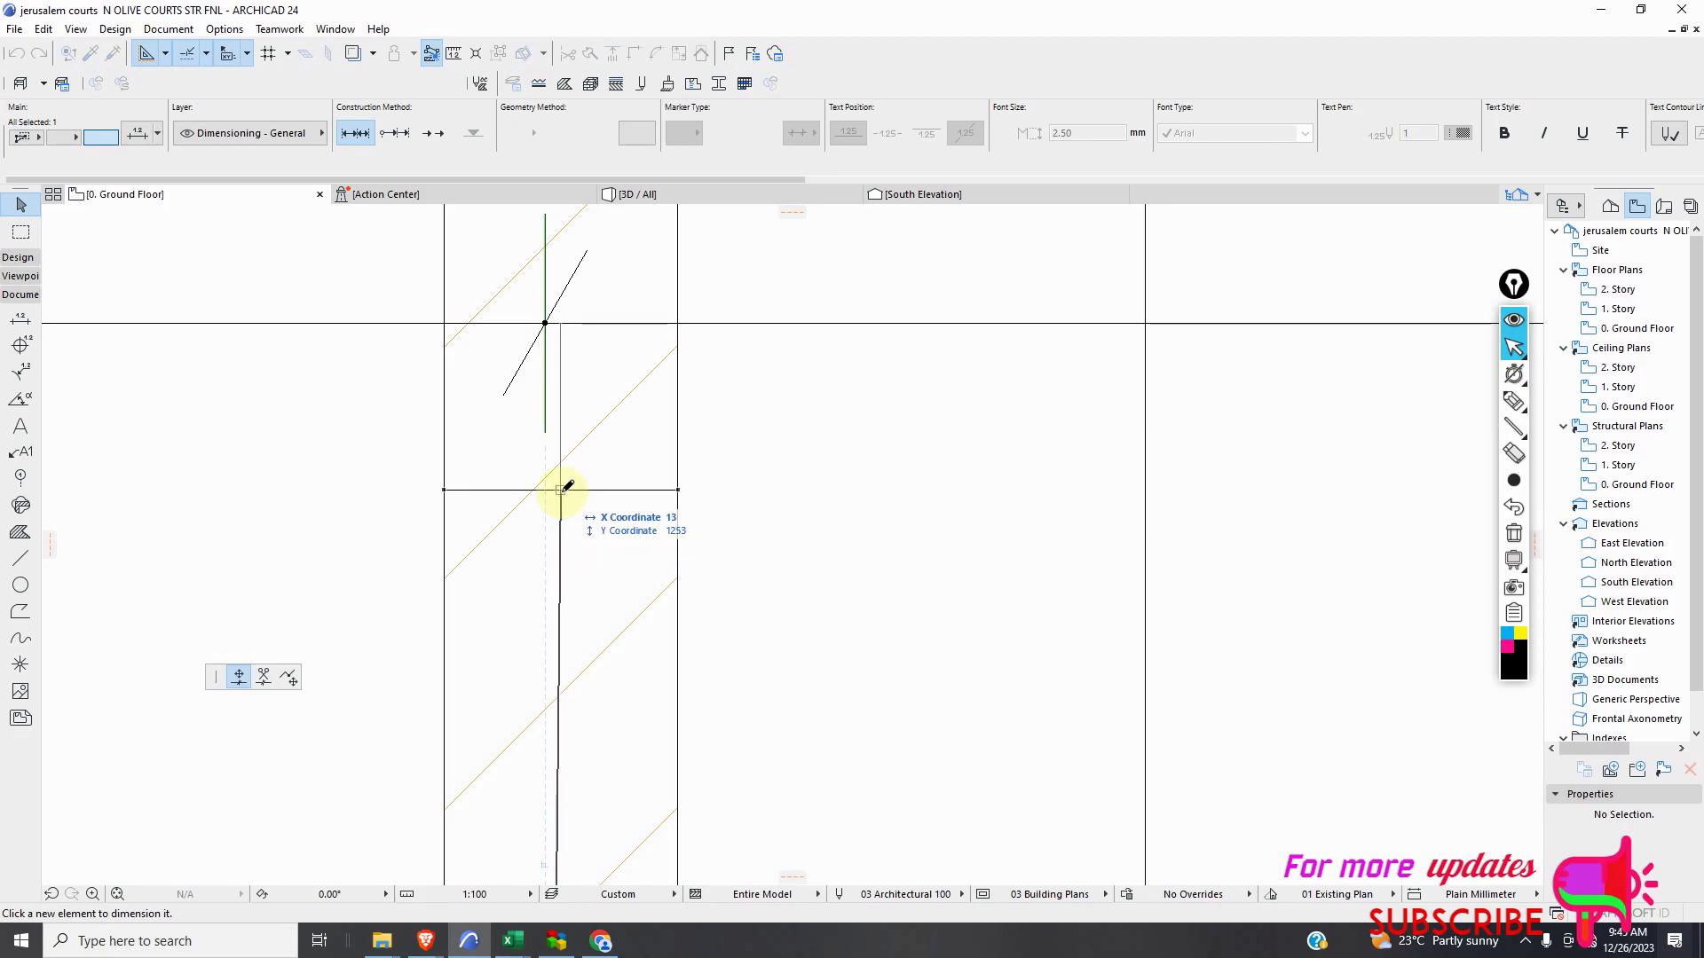
{"action": "key", "text": "Escape"}
{"action": "scroll", "coordinate": [544, 483], "scroll_direction": "down", "scroll_amount": 4}
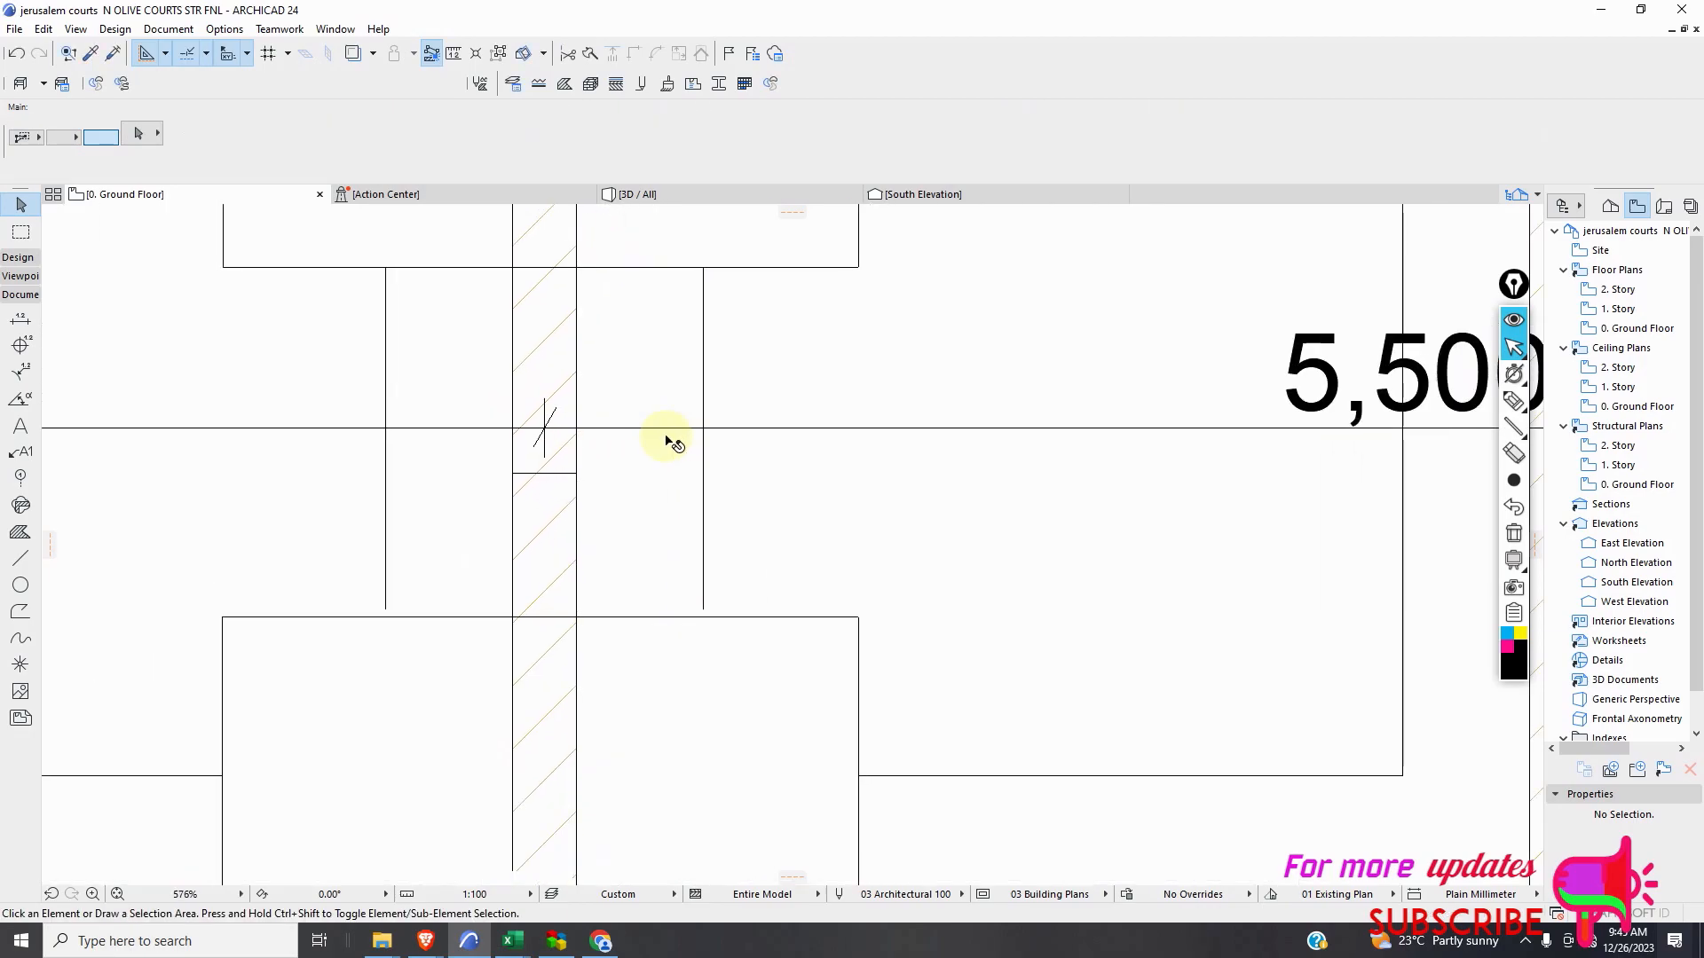
Examine the corrected spans on both sides of the fourth middle-row column and bring up the open Excel workbooks.
{"action": "scroll", "coordinate": [692, 461], "scroll_direction": "down", "scroll_amount": 5}
{"action": "scroll", "coordinate": [712, 449], "scroll_direction": "up", "scroll_amount": 2}
{"action": "scroll", "coordinate": [706, 448], "scroll_direction": "down", "scroll_amount": 2}
{"action": "scroll", "coordinate": [699, 446], "scroll_direction": "down", "scroll_amount": 3}
{"action": "scroll", "coordinate": [665, 419], "scroll_direction": "up", "scroll_amount": 2}
{"action": "scroll", "coordinate": [700, 498], "scroll_direction": "down", "scroll_amount": 1}
{"action": "scroll", "coordinate": [452, 410], "scroll_direction": "up", "scroll_amount": 2}
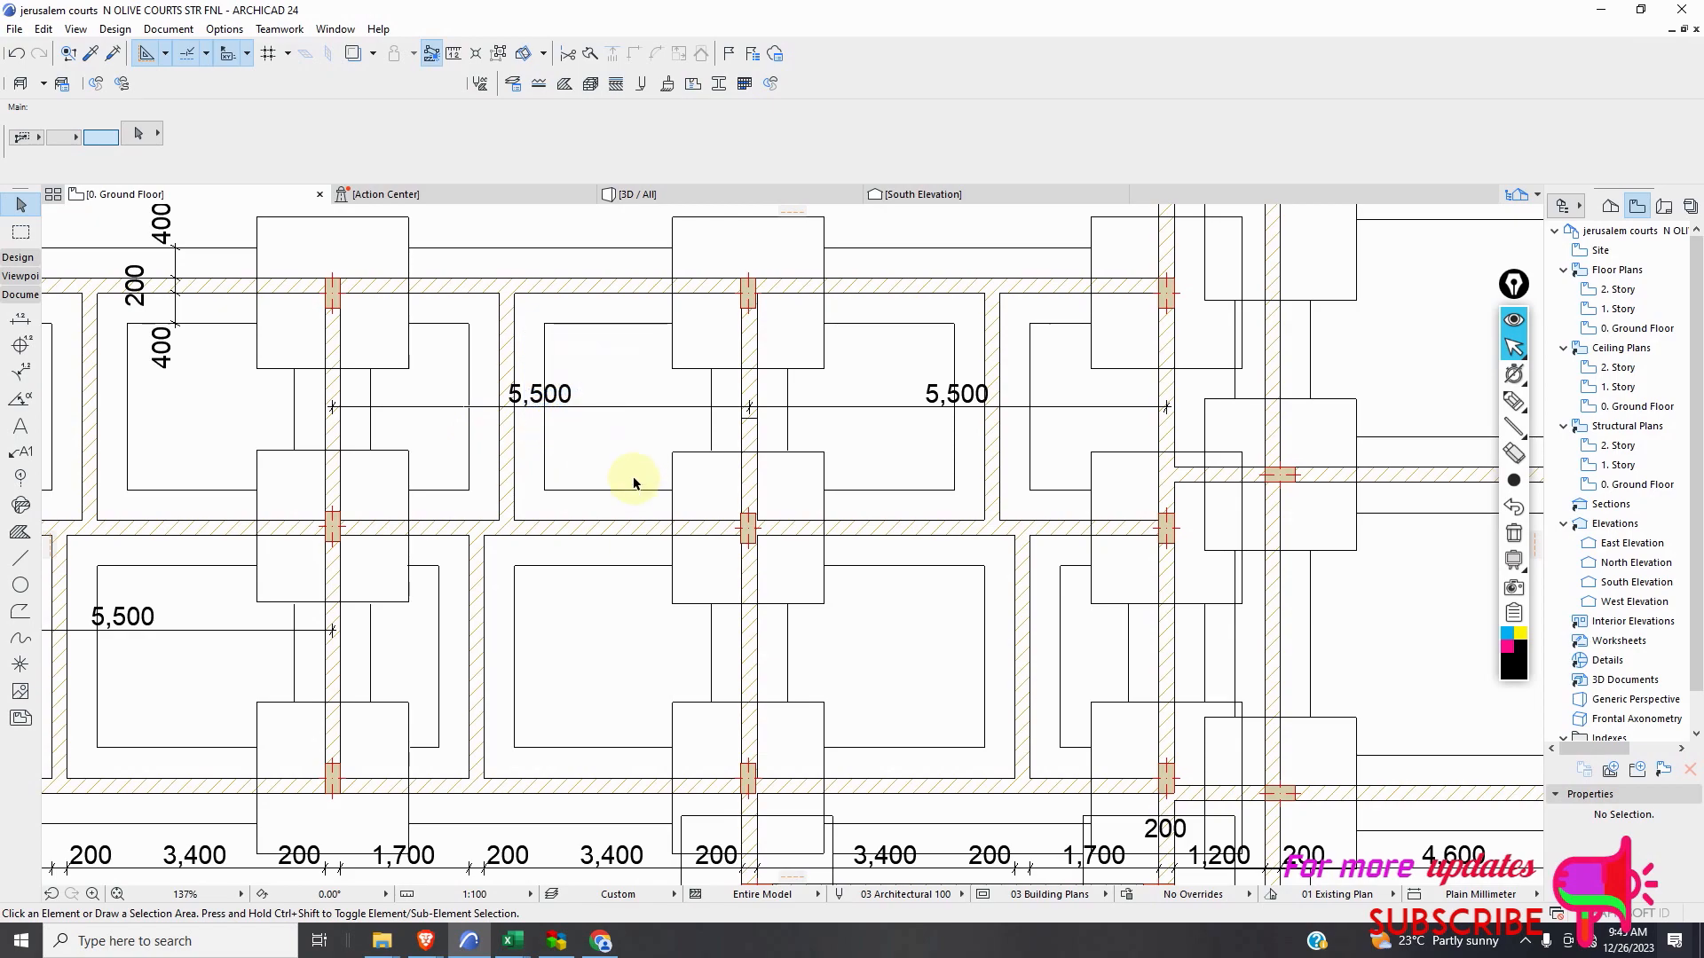
{"action": "scroll", "coordinate": [755, 527], "scroll_direction": "up", "scroll_amount": 7}
{"action": "scroll", "coordinate": [666, 550], "scroll_direction": "down", "scroll_amount": 7}
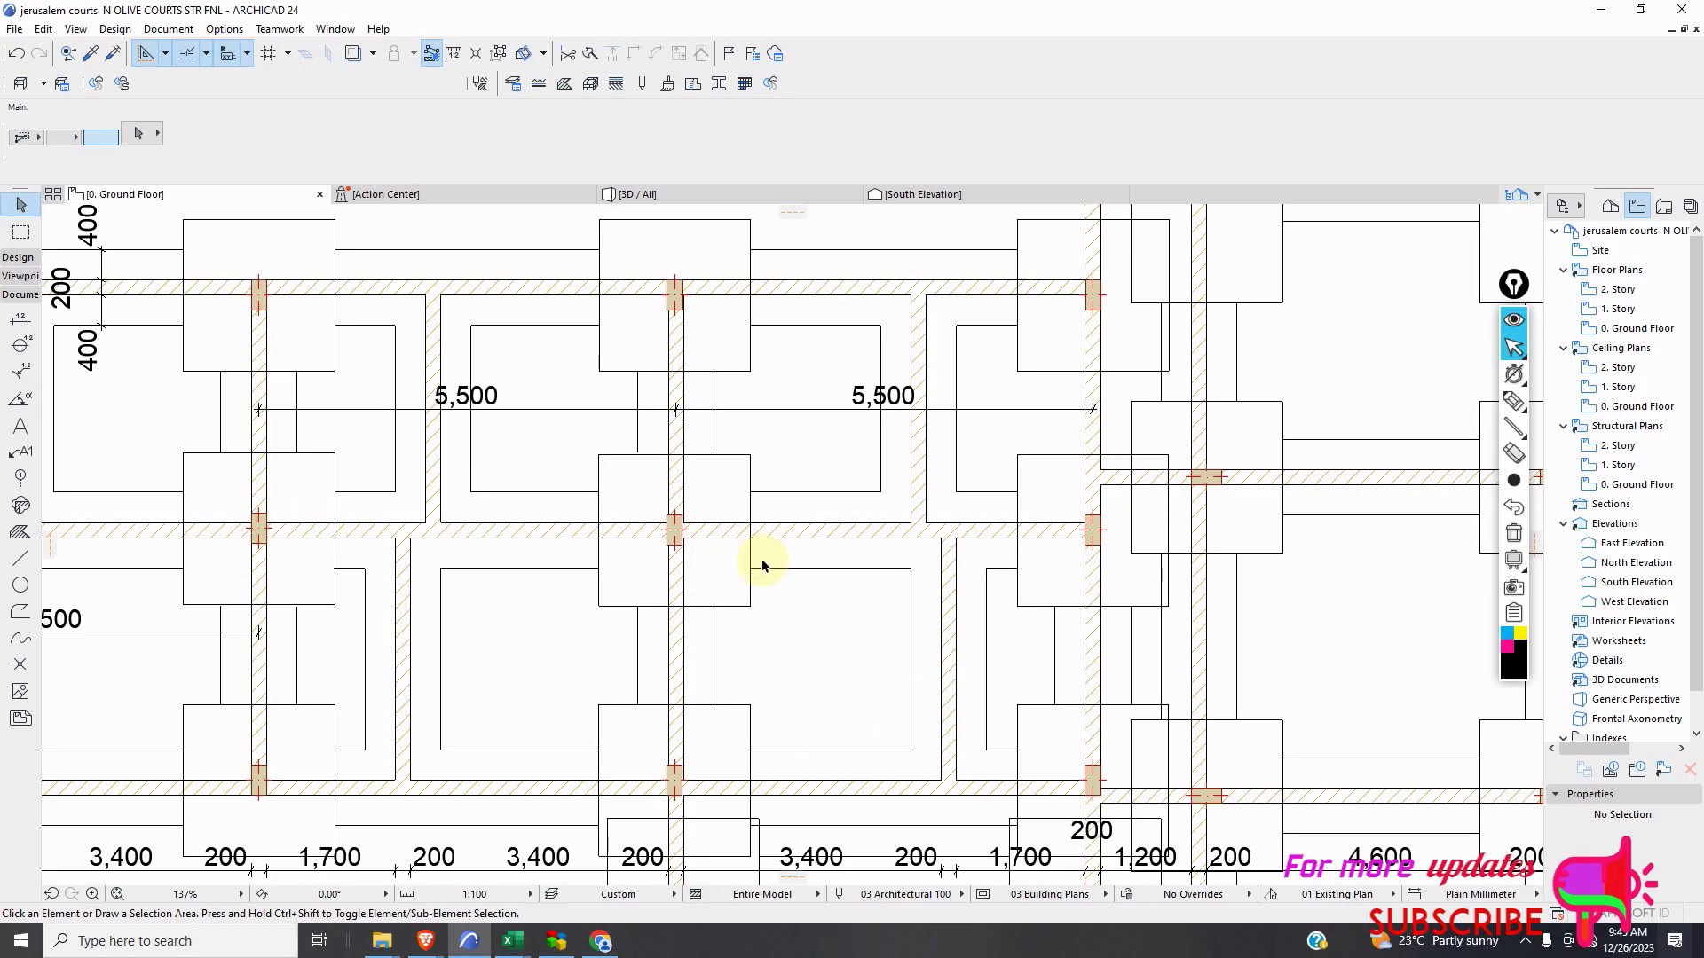
{"action": "mouse_move", "coordinate": [512, 940]}
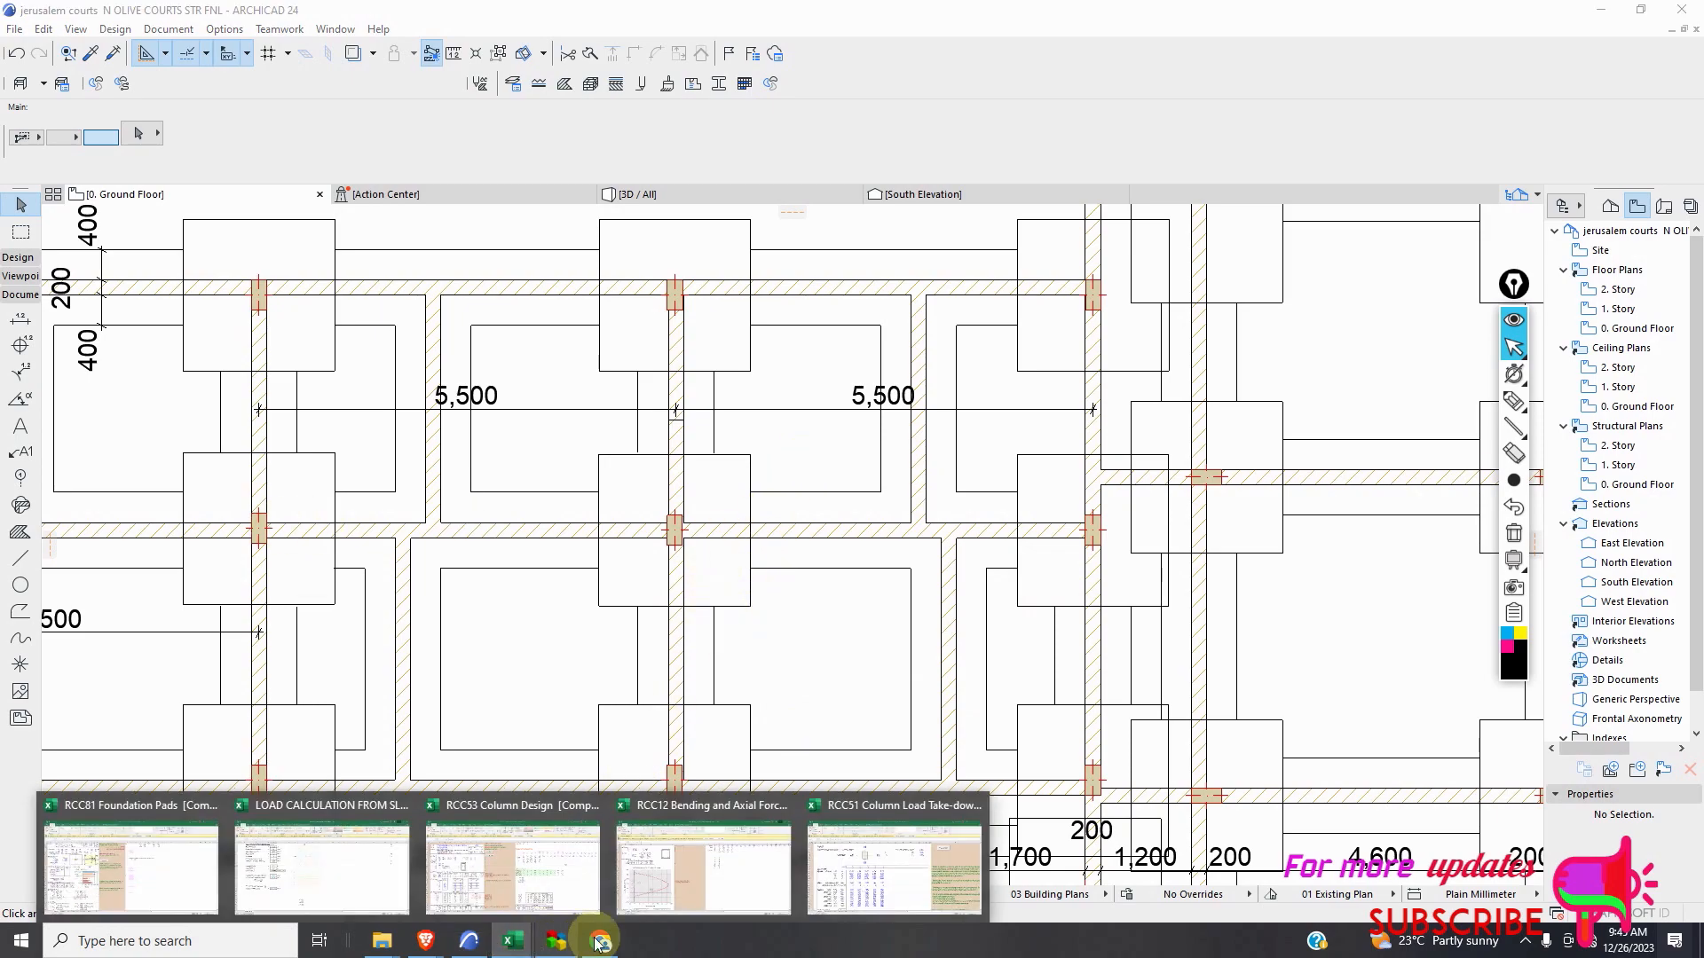
Switch to the RCC51 Column Load Take-down workbook and set the level 5 B-C span to 2.75 m.
{"action": "left_click", "coordinate": [869, 902]}
{"action": "key", "text": "Left"}
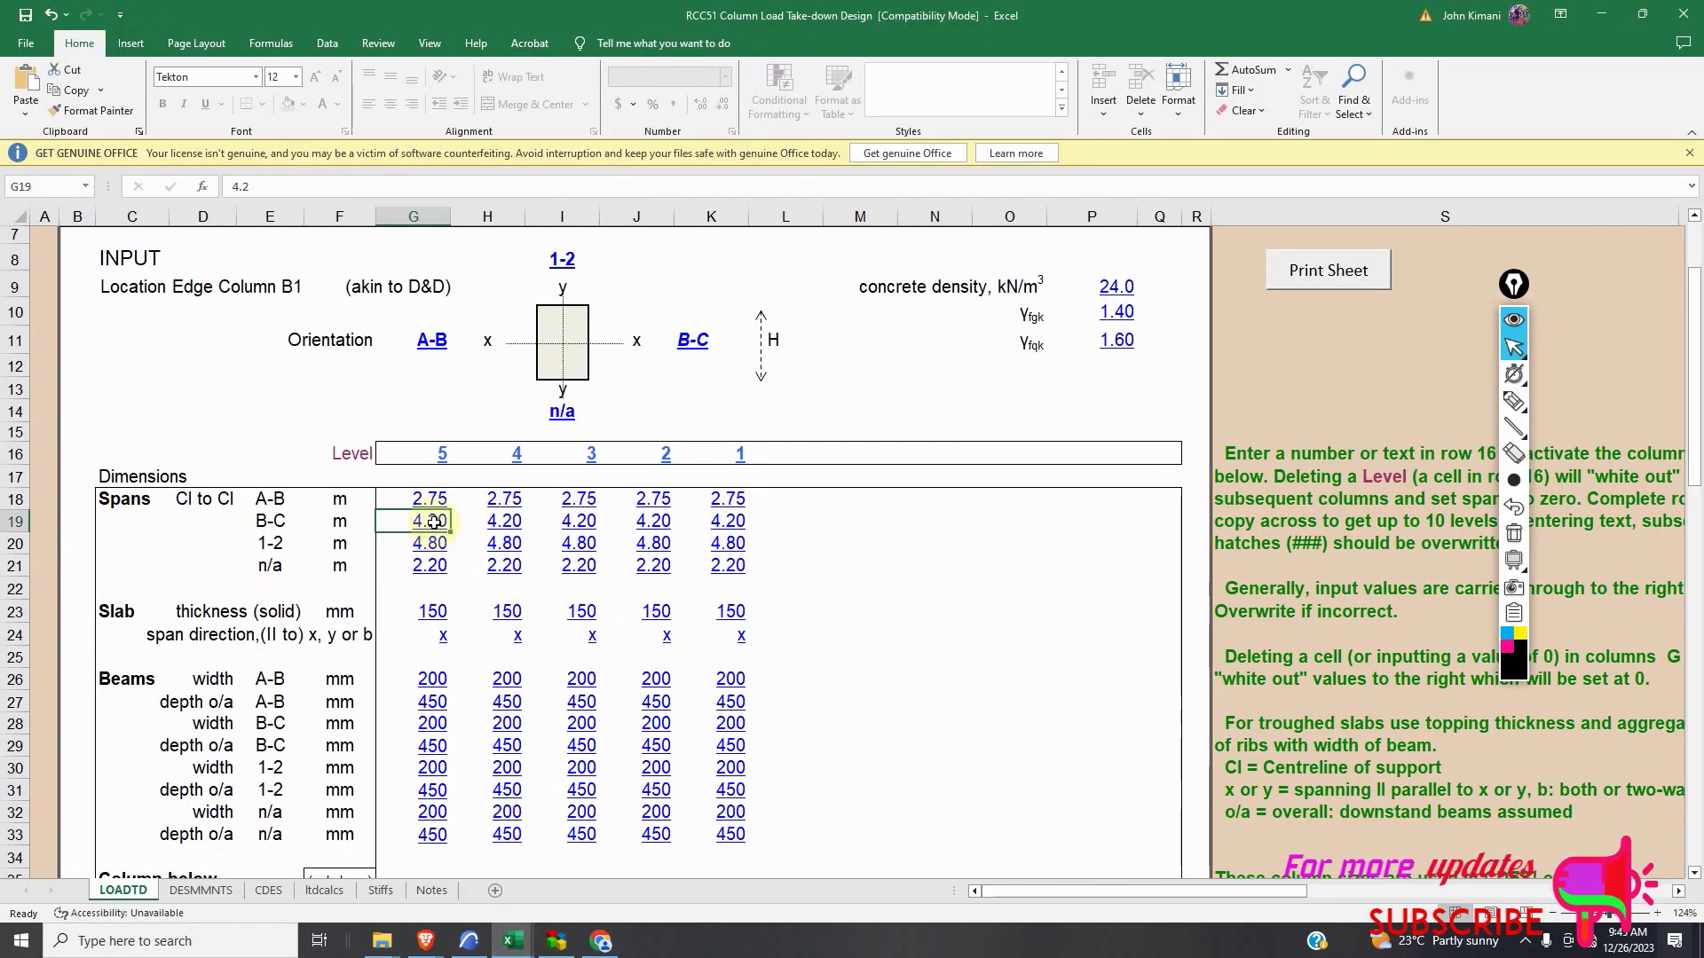
{"action": "type", "text": "2."}
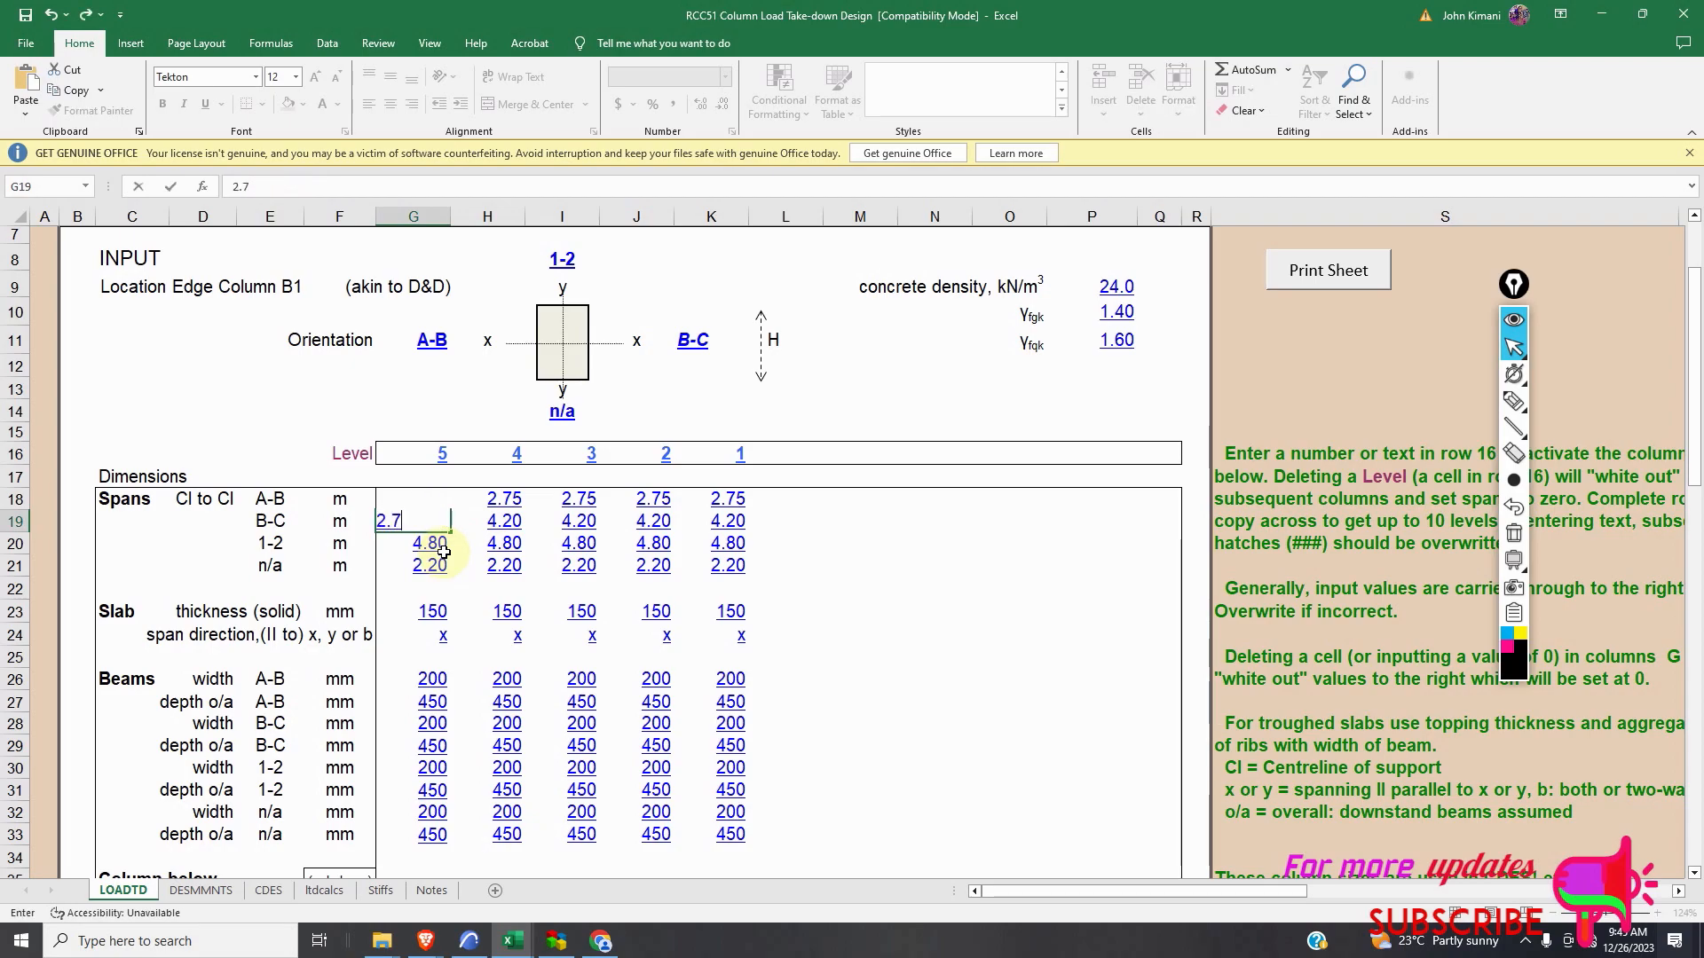
{"action": "type", "text": "75"}
{"action": "left_click", "coordinate": [437, 565]}
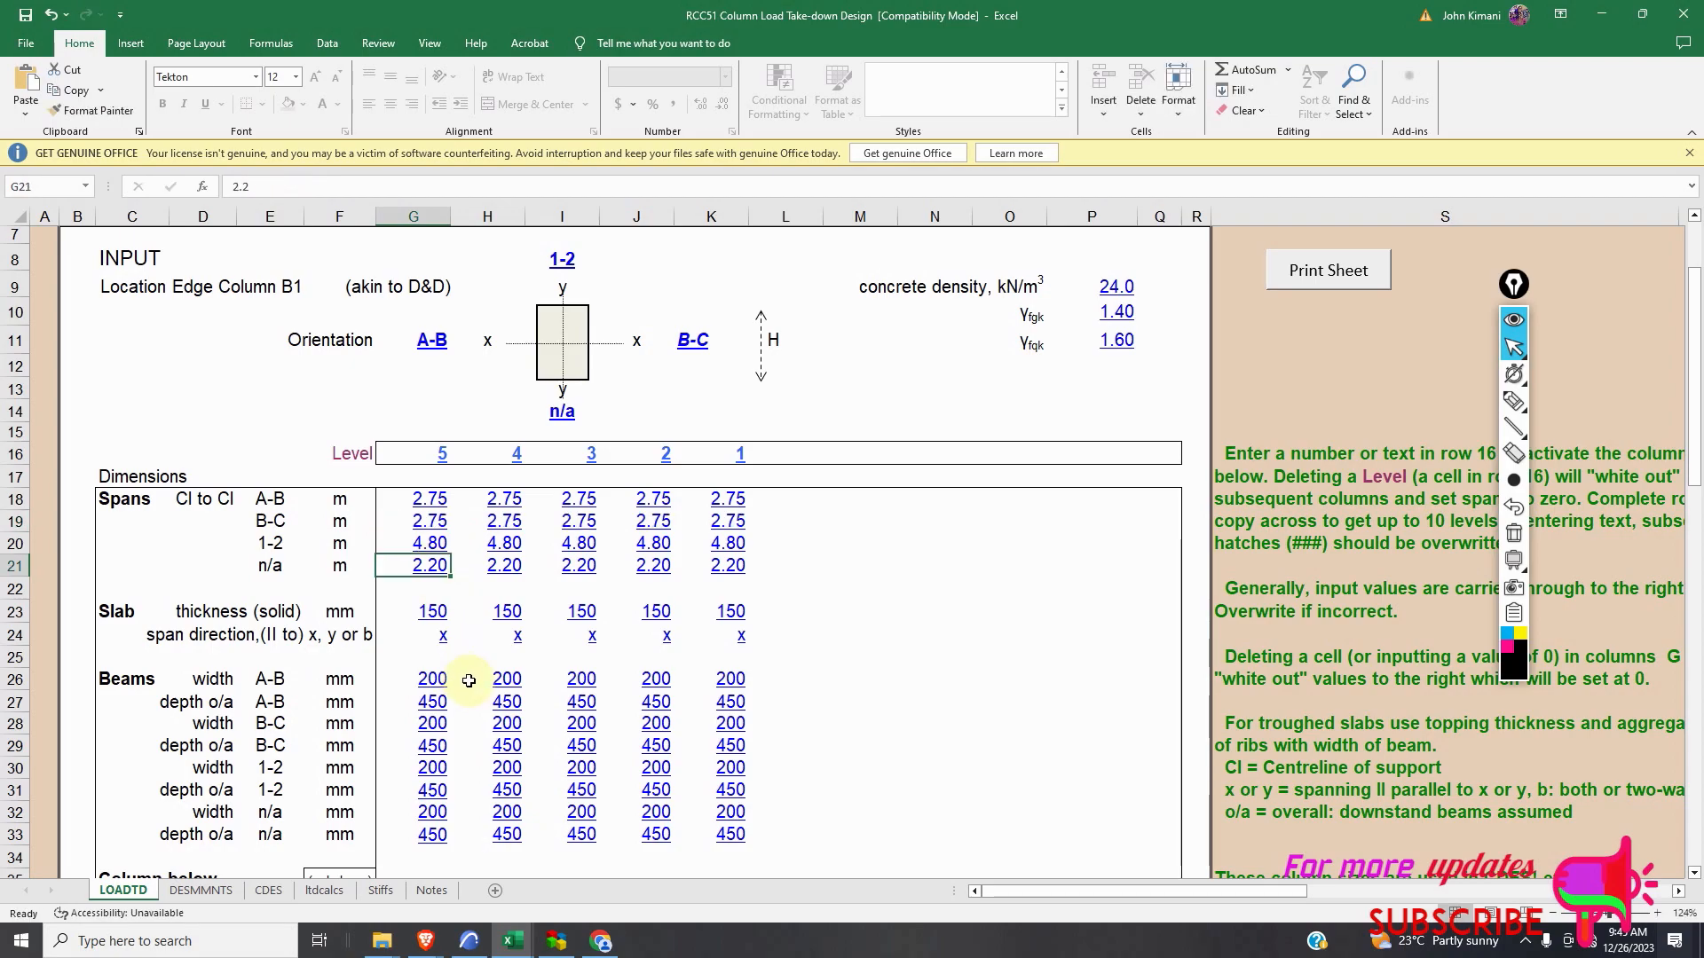
Check the upper bay's column spacing on the Archicad plan's left edge and set the level 5 1-2 span to 1.6 m in RCC51.
{"action": "left_click", "coordinate": [468, 941]}
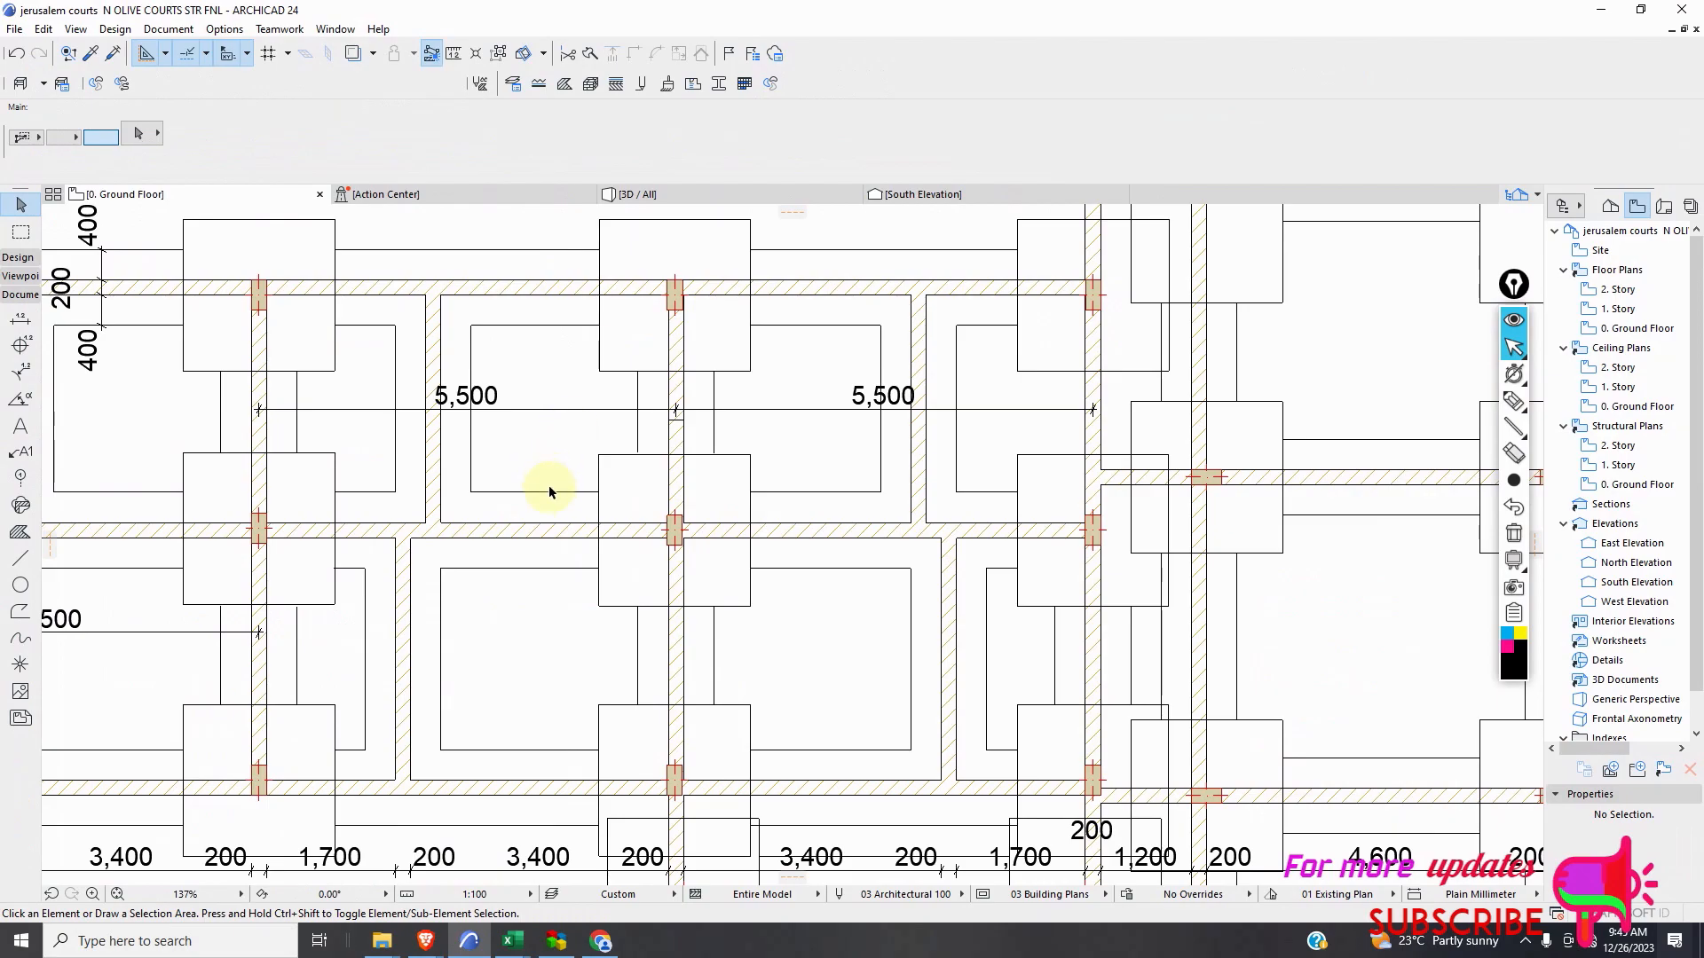
{"action": "scroll", "coordinate": [548, 486], "scroll_direction": "down", "scroll_amount": 4}
{"action": "scroll", "coordinate": [482, 532], "scroll_direction": "up", "scroll_amount": 6}
{"action": "scroll", "coordinate": [666, 585], "scroll_direction": "down", "scroll_amount": 5}
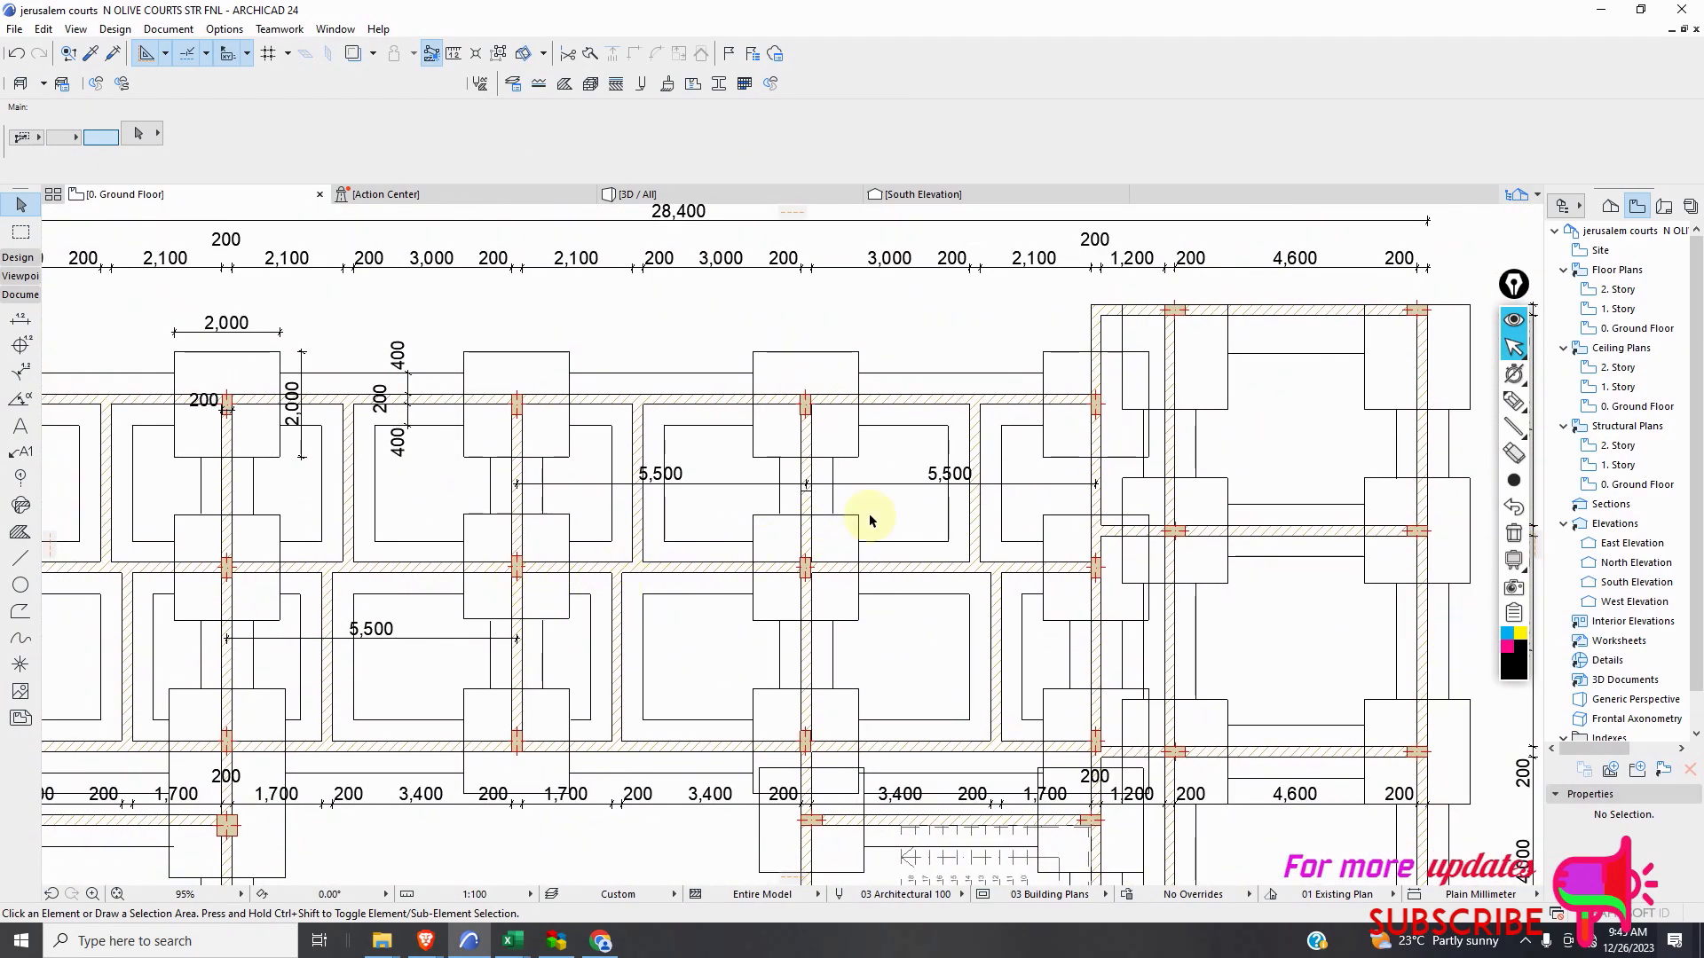
{"action": "scroll", "coordinate": [869, 519], "scroll_direction": "down", "scroll_amount": 8}
{"action": "scroll", "coordinate": [483, 551], "scroll_direction": "up", "scroll_amount": 14}
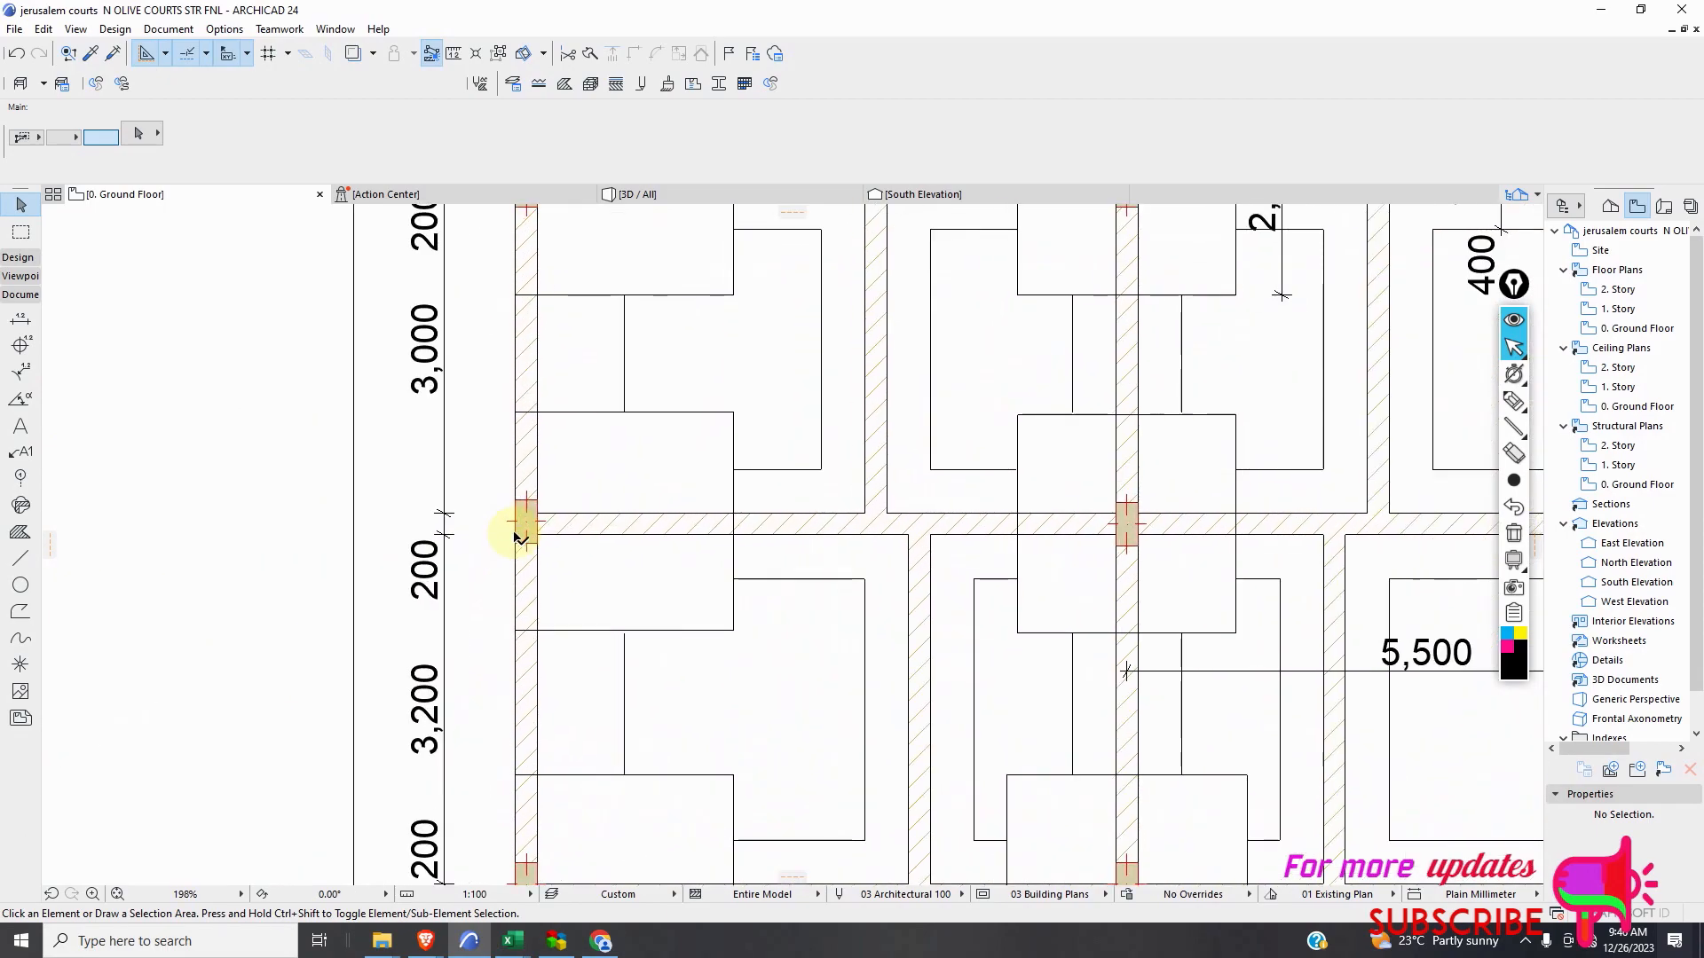
{"action": "scroll", "coordinate": [519, 537], "scroll_direction": "down", "scroll_amount": 3}
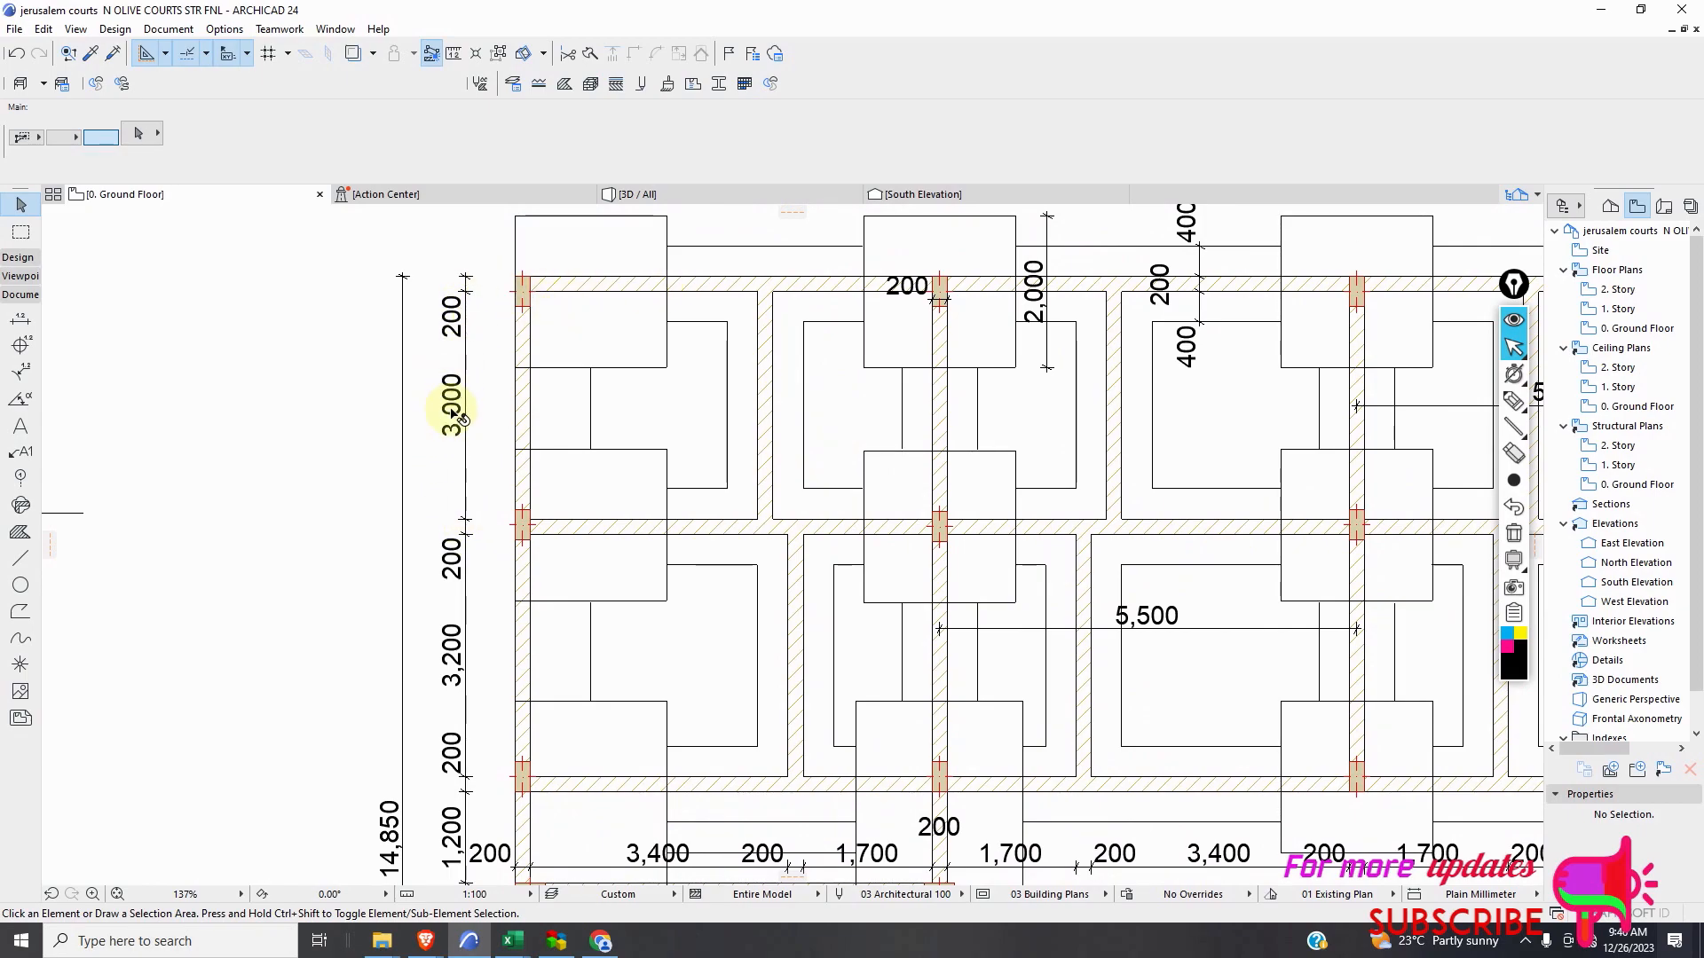
{"action": "left_click", "coordinate": [515, 942]}
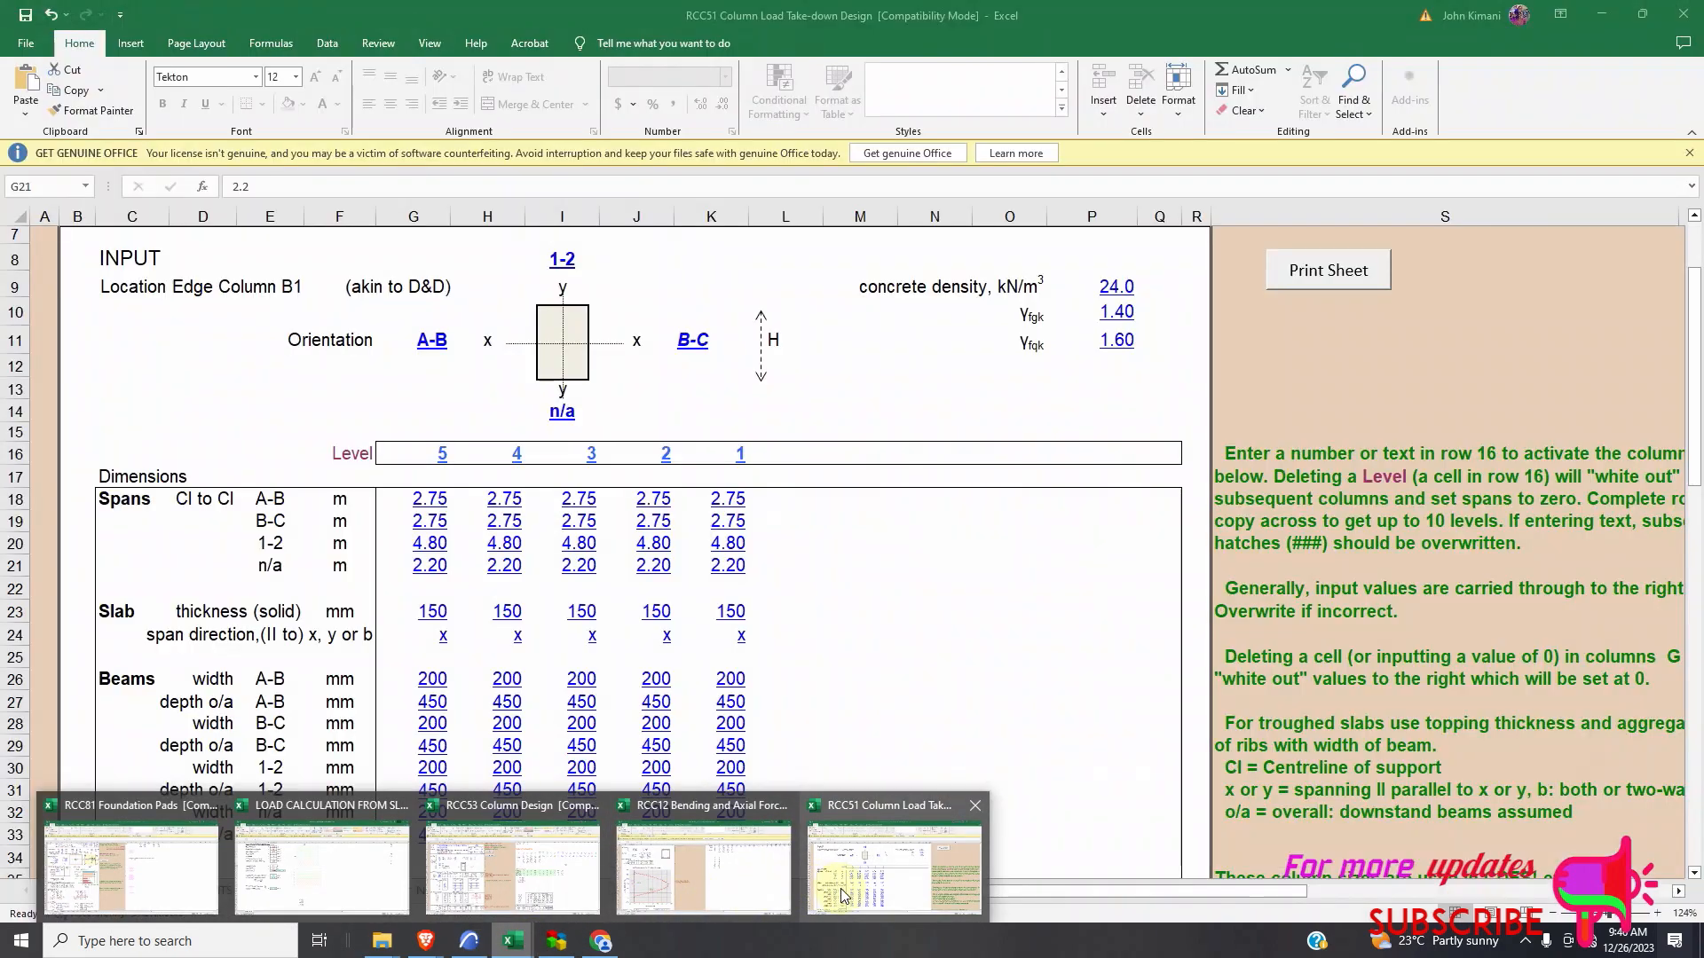
{"action": "left_click", "coordinate": [826, 883]}
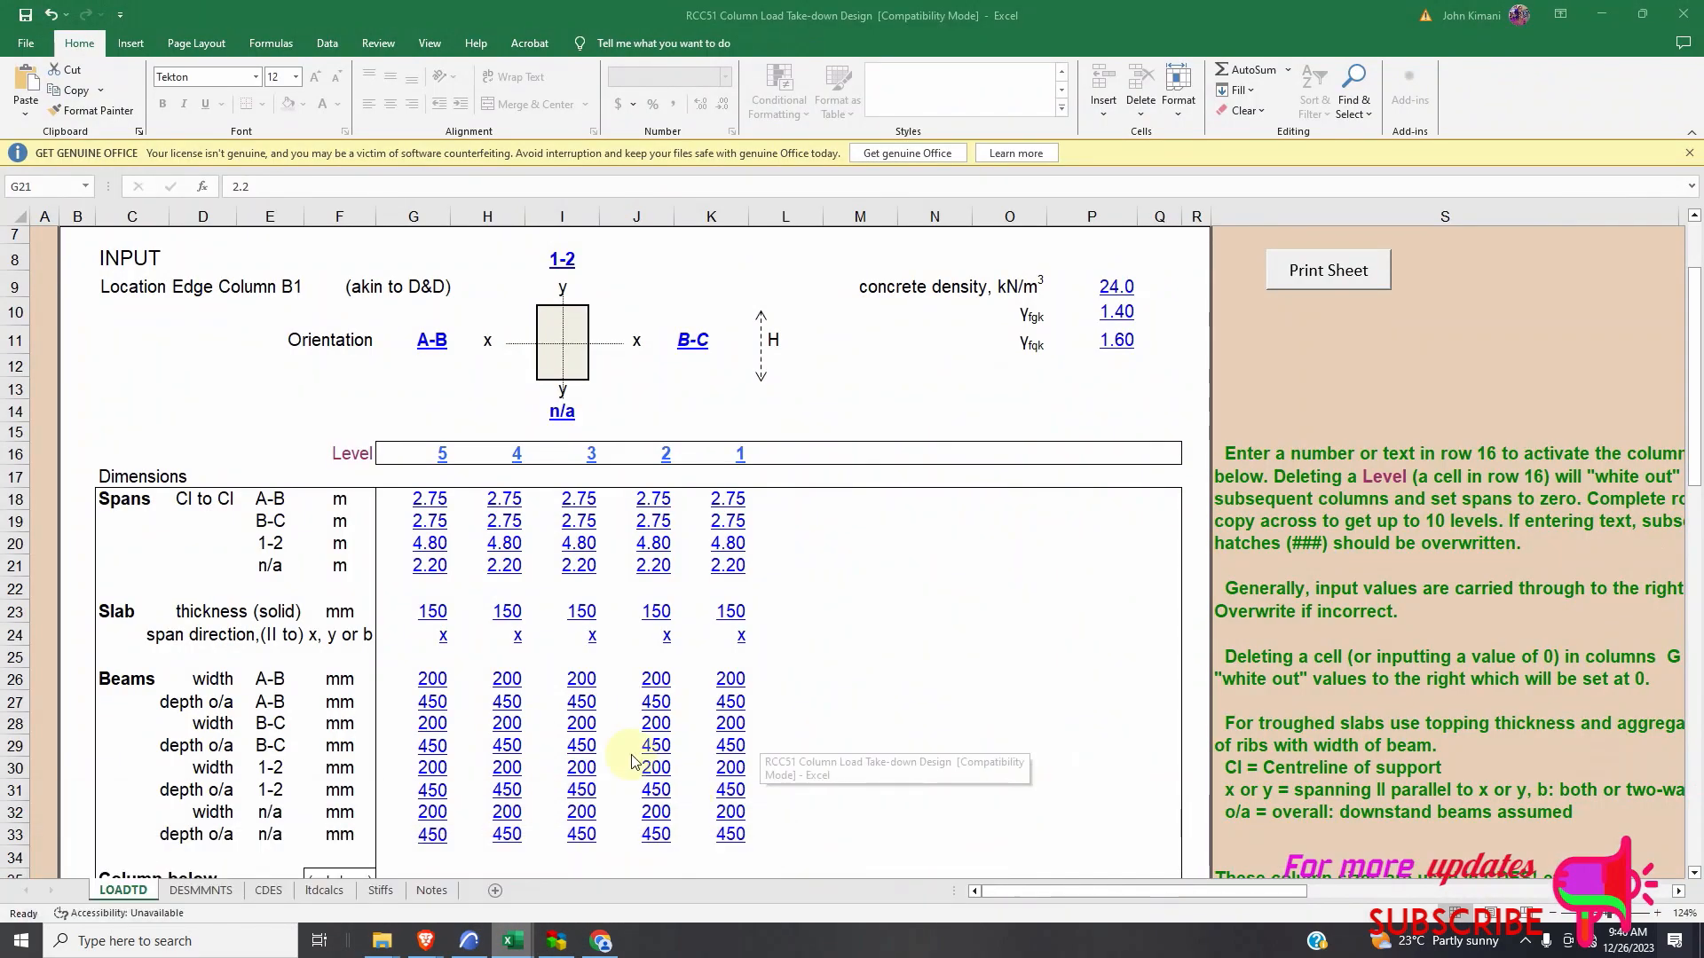
{"action": "left_click", "coordinate": [438, 548]}
{"action": "type", "text": "1"}
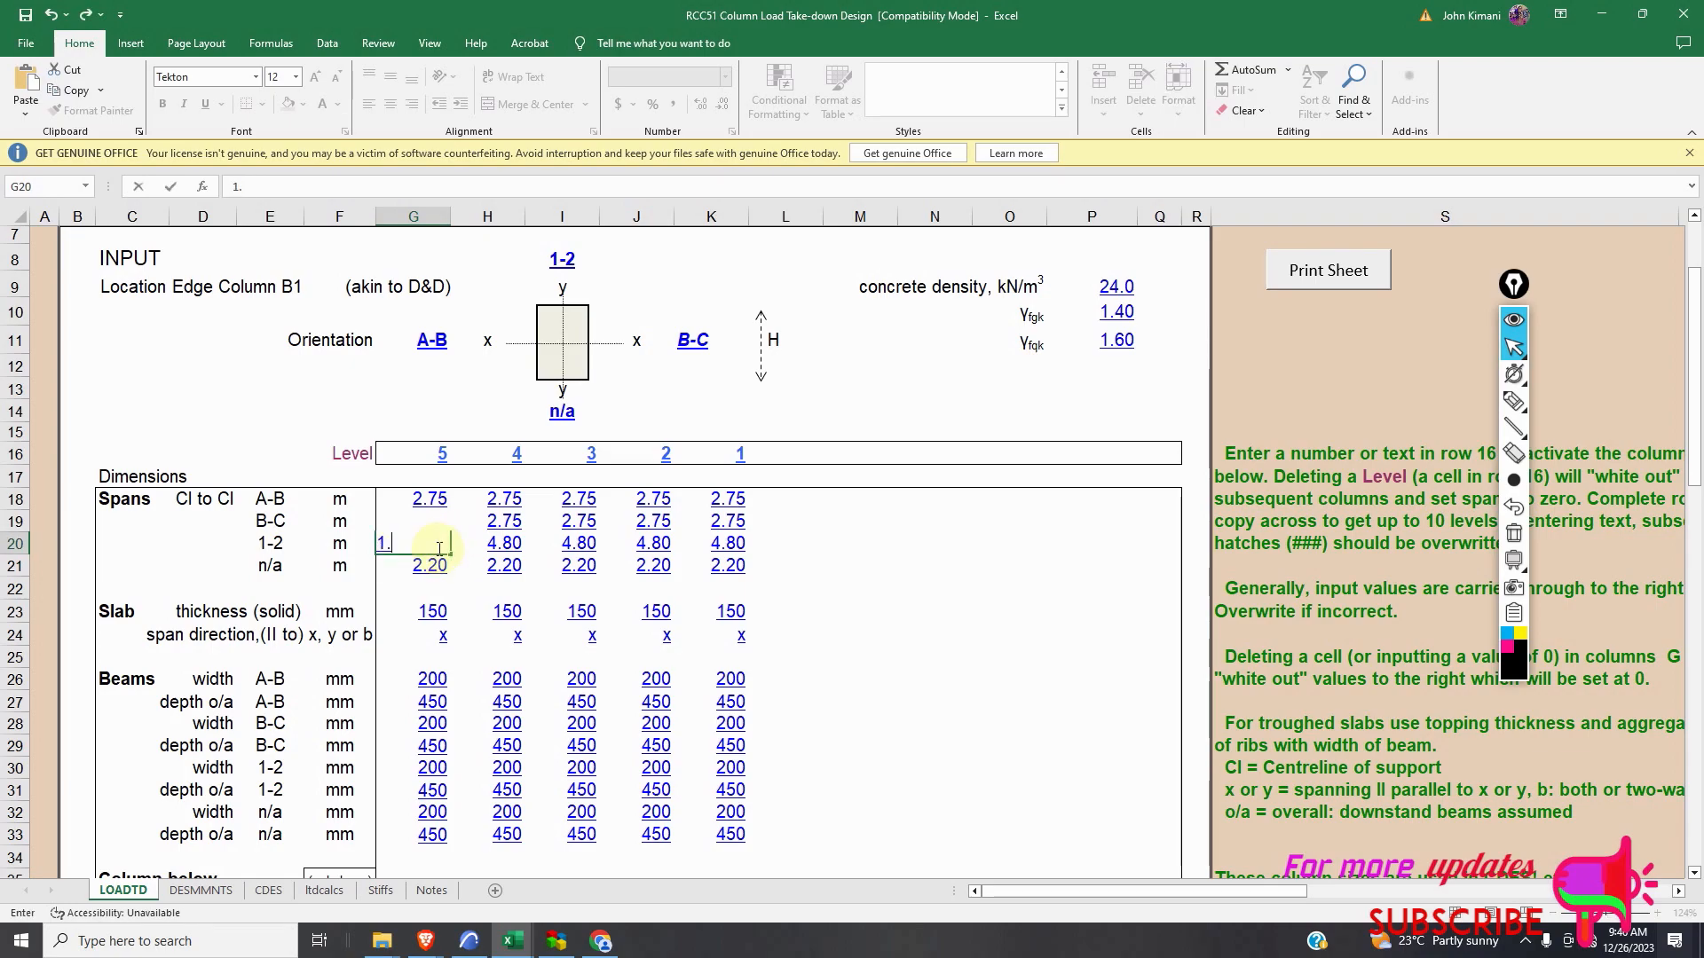
{"action": "type", "text": ".6"}
{"action": "key", "text": "Return"}
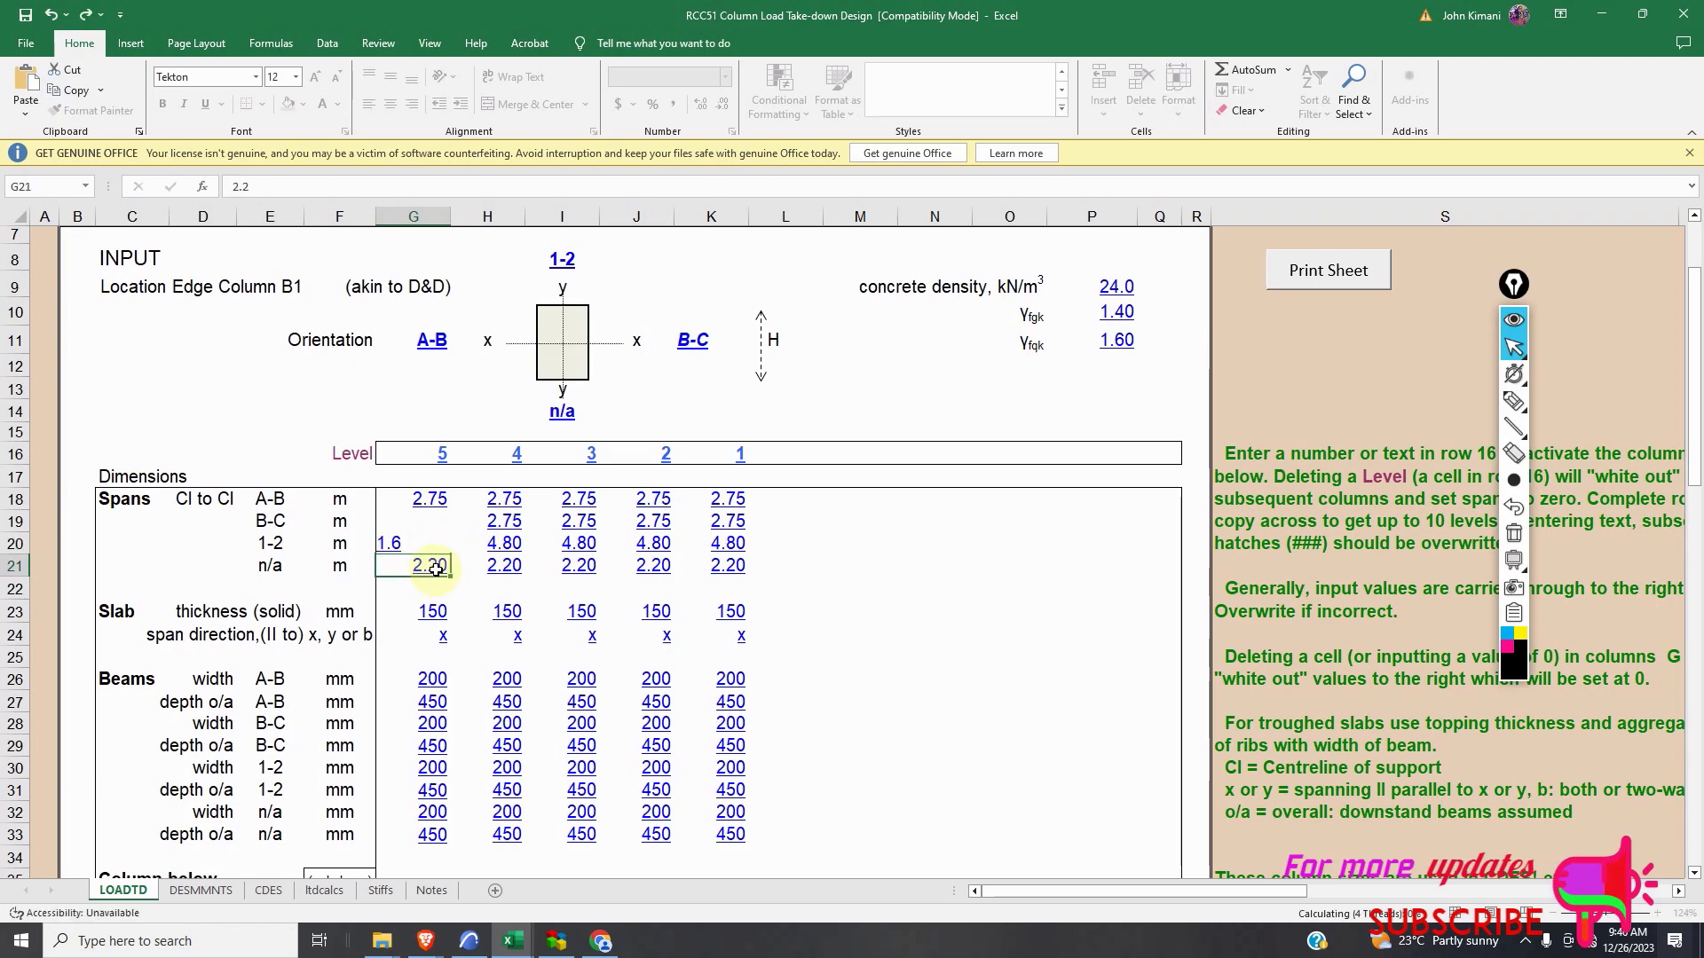
{"action": "scroll", "coordinate": [417, 586], "scroll_direction": "down", "scroll_amount": 1}
Check the next bay down on the Archicad plan's left edge and set the level 5 n/a span to 1.7 m in RCC51.
{"action": "left_click", "coordinate": [467, 945]}
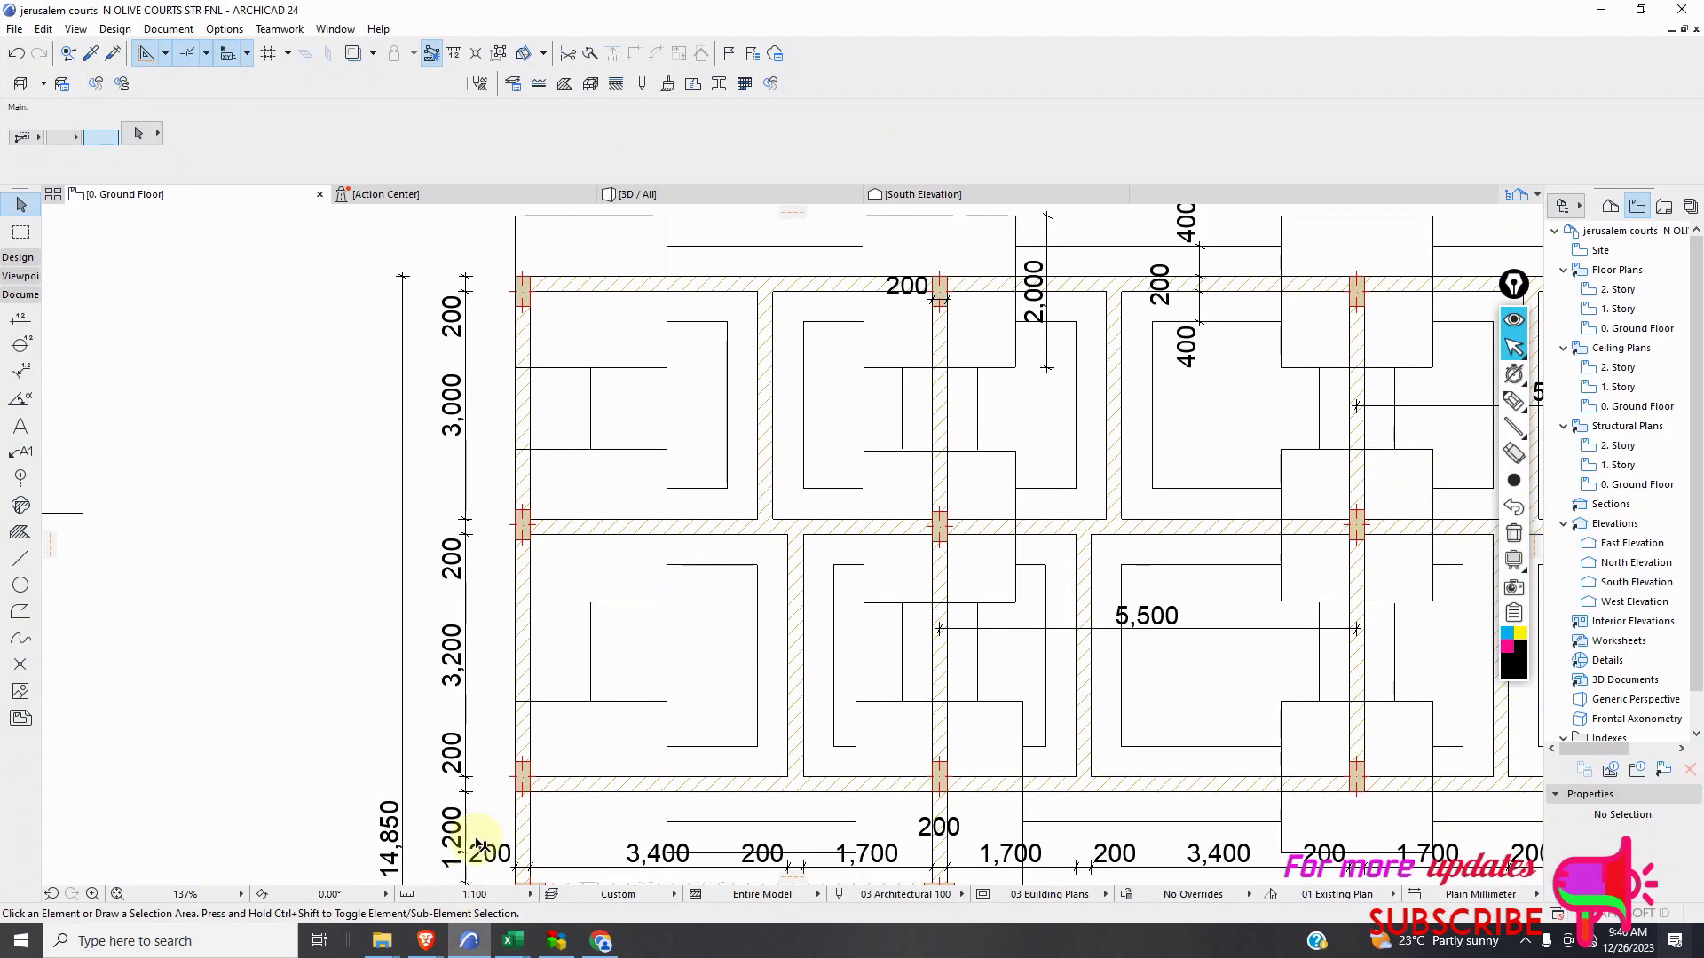
{"action": "scroll", "coordinate": [479, 684], "scroll_direction": "down", "scroll_amount": 2}
{"action": "scroll", "coordinate": [479, 691], "scroll_direction": "up", "scroll_amount": 2}
{"action": "scroll", "coordinate": [478, 691], "scroll_direction": "up", "scroll_amount": 1}
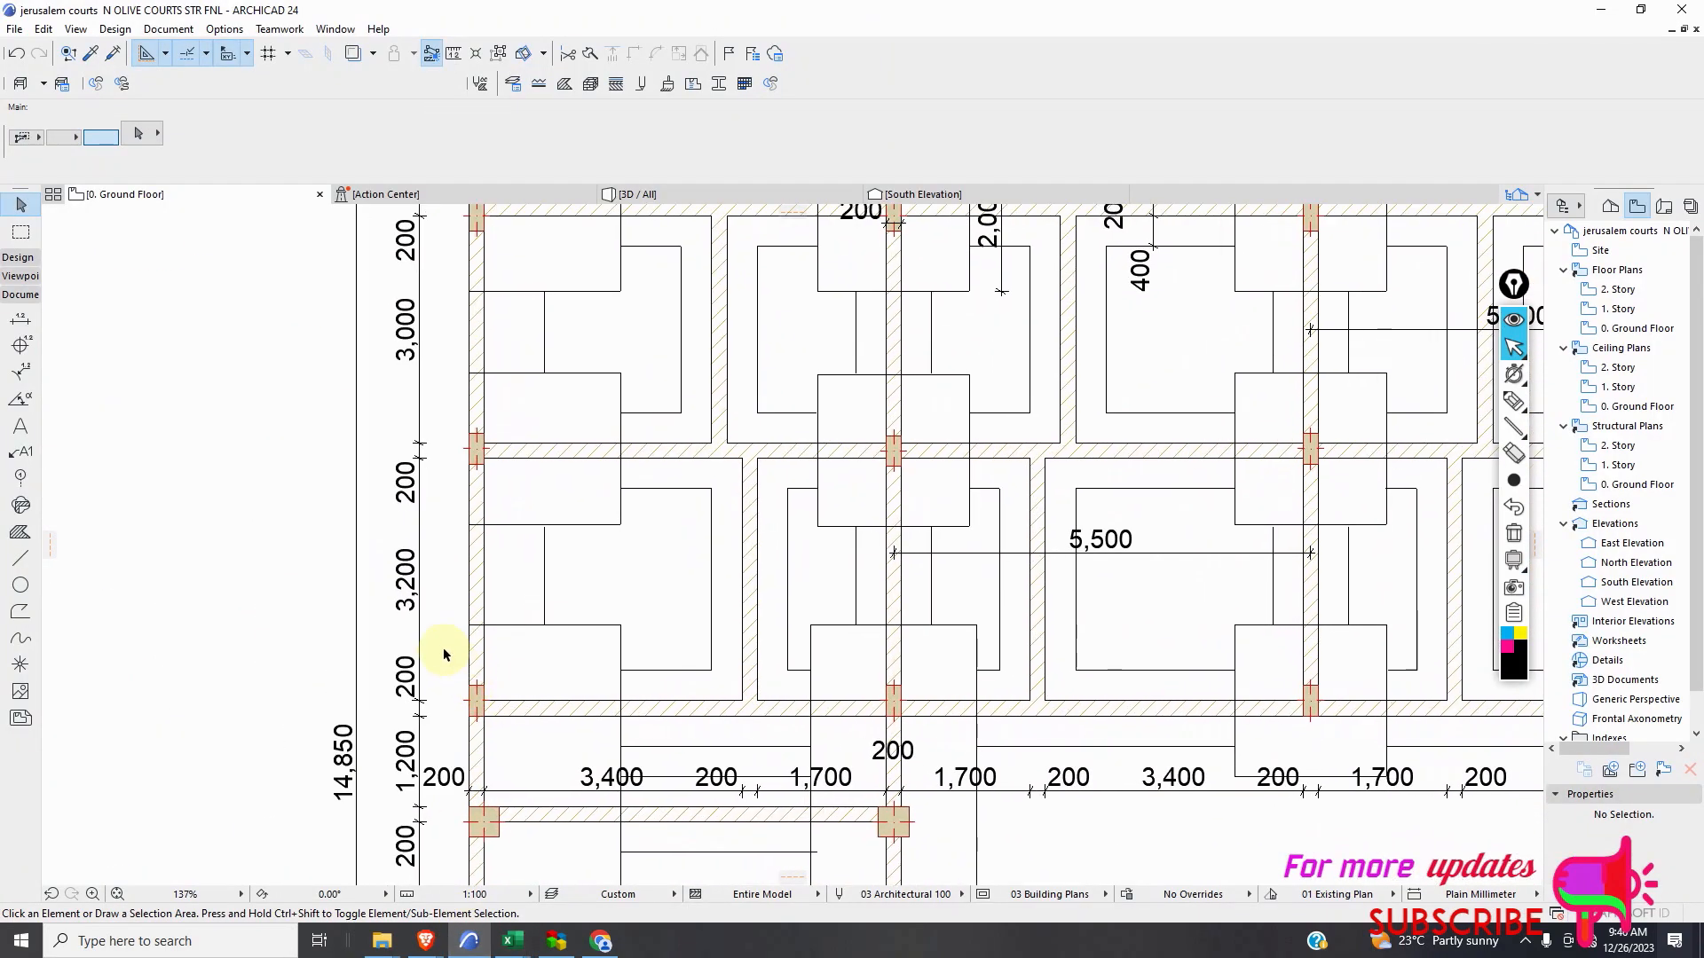
{"action": "scroll", "coordinate": [443, 661], "scroll_direction": "down", "scroll_amount": 2}
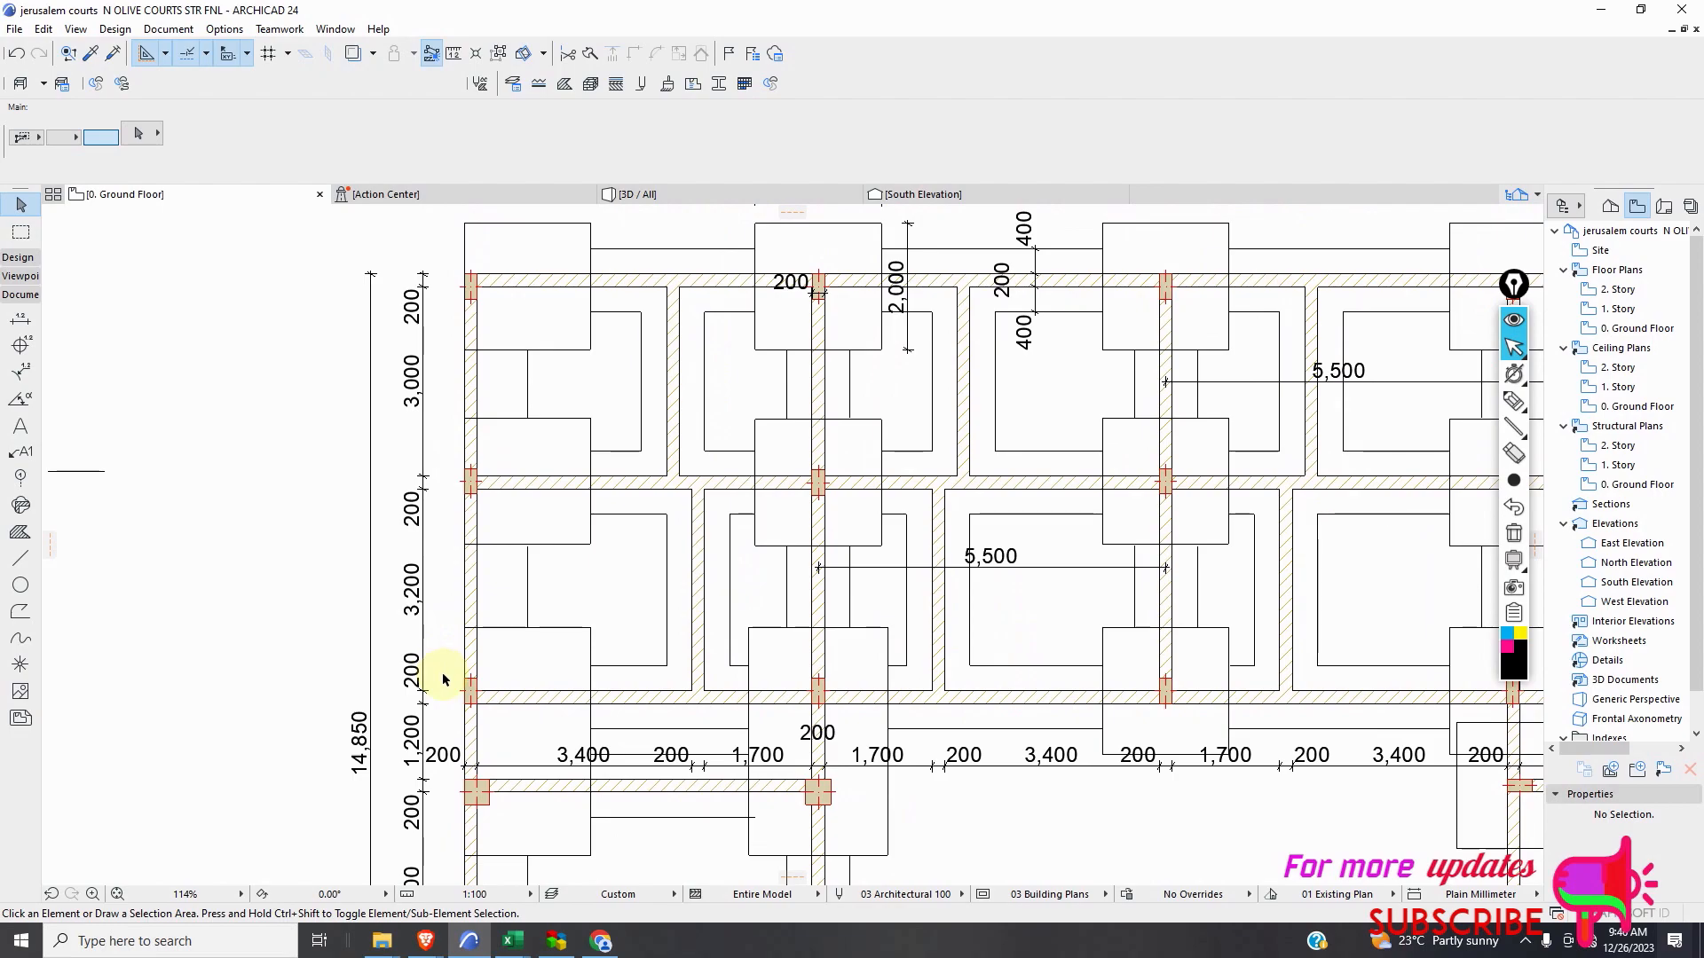
{"action": "scroll", "coordinate": [447, 705], "scroll_direction": "up", "scroll_amount": 2}
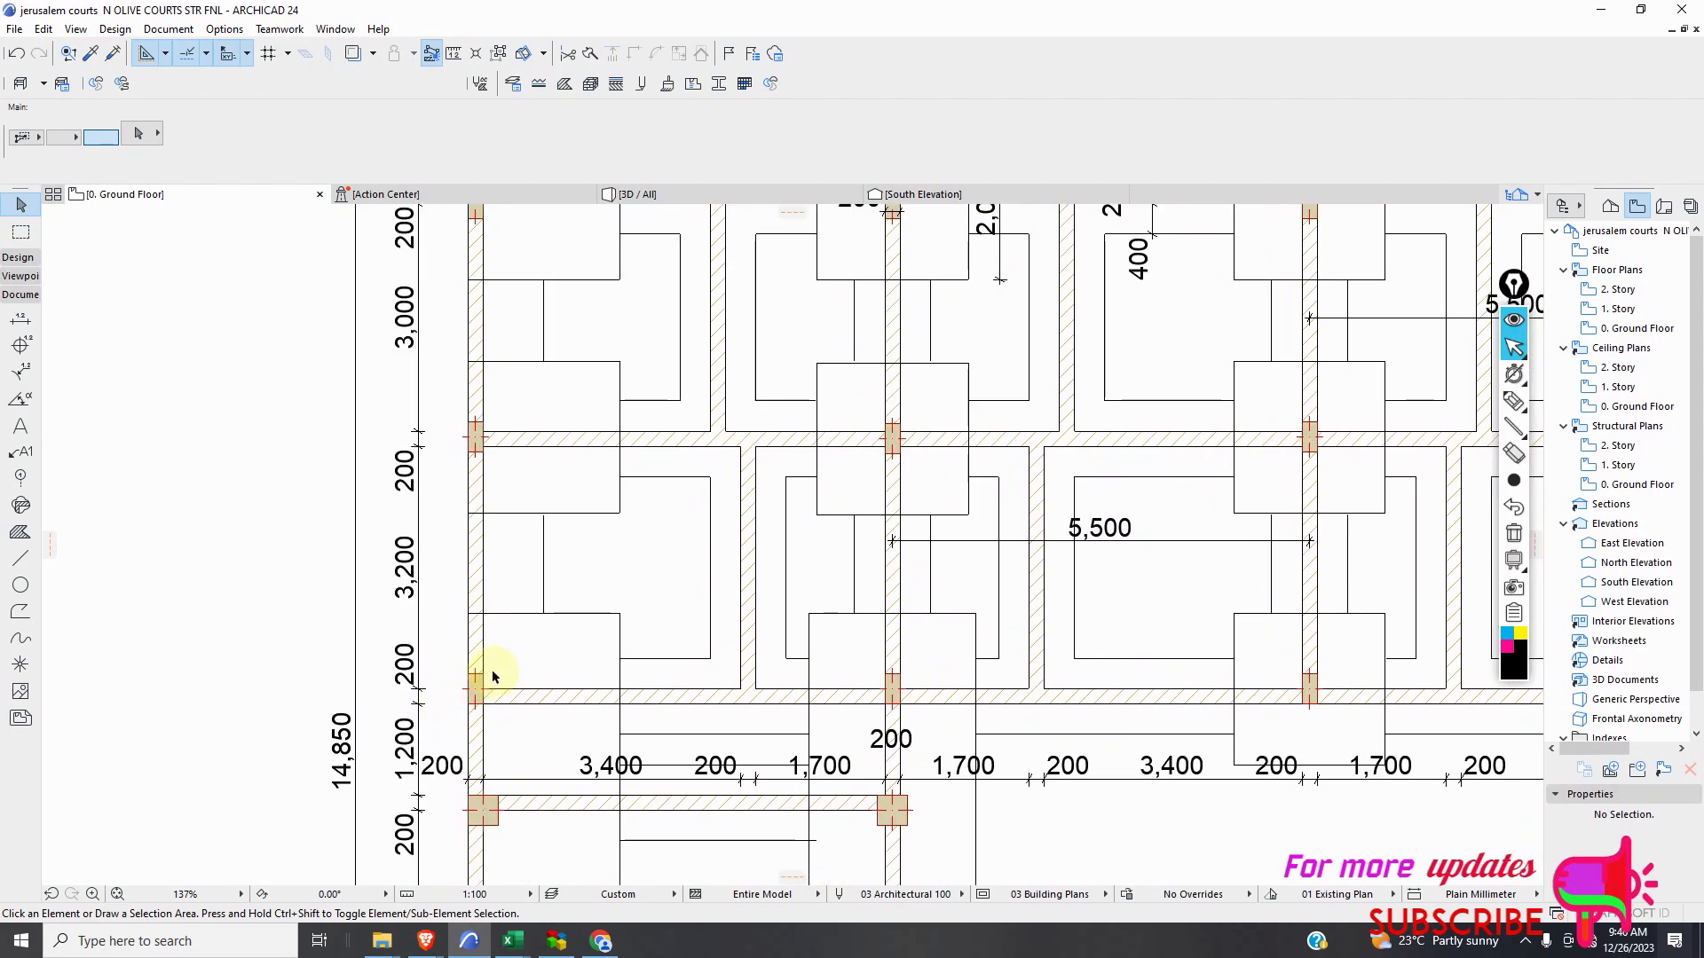
{"action": "scroll", "coordinate": [487, 656], "scroll_direction": "down", "scroll_amount": 2}
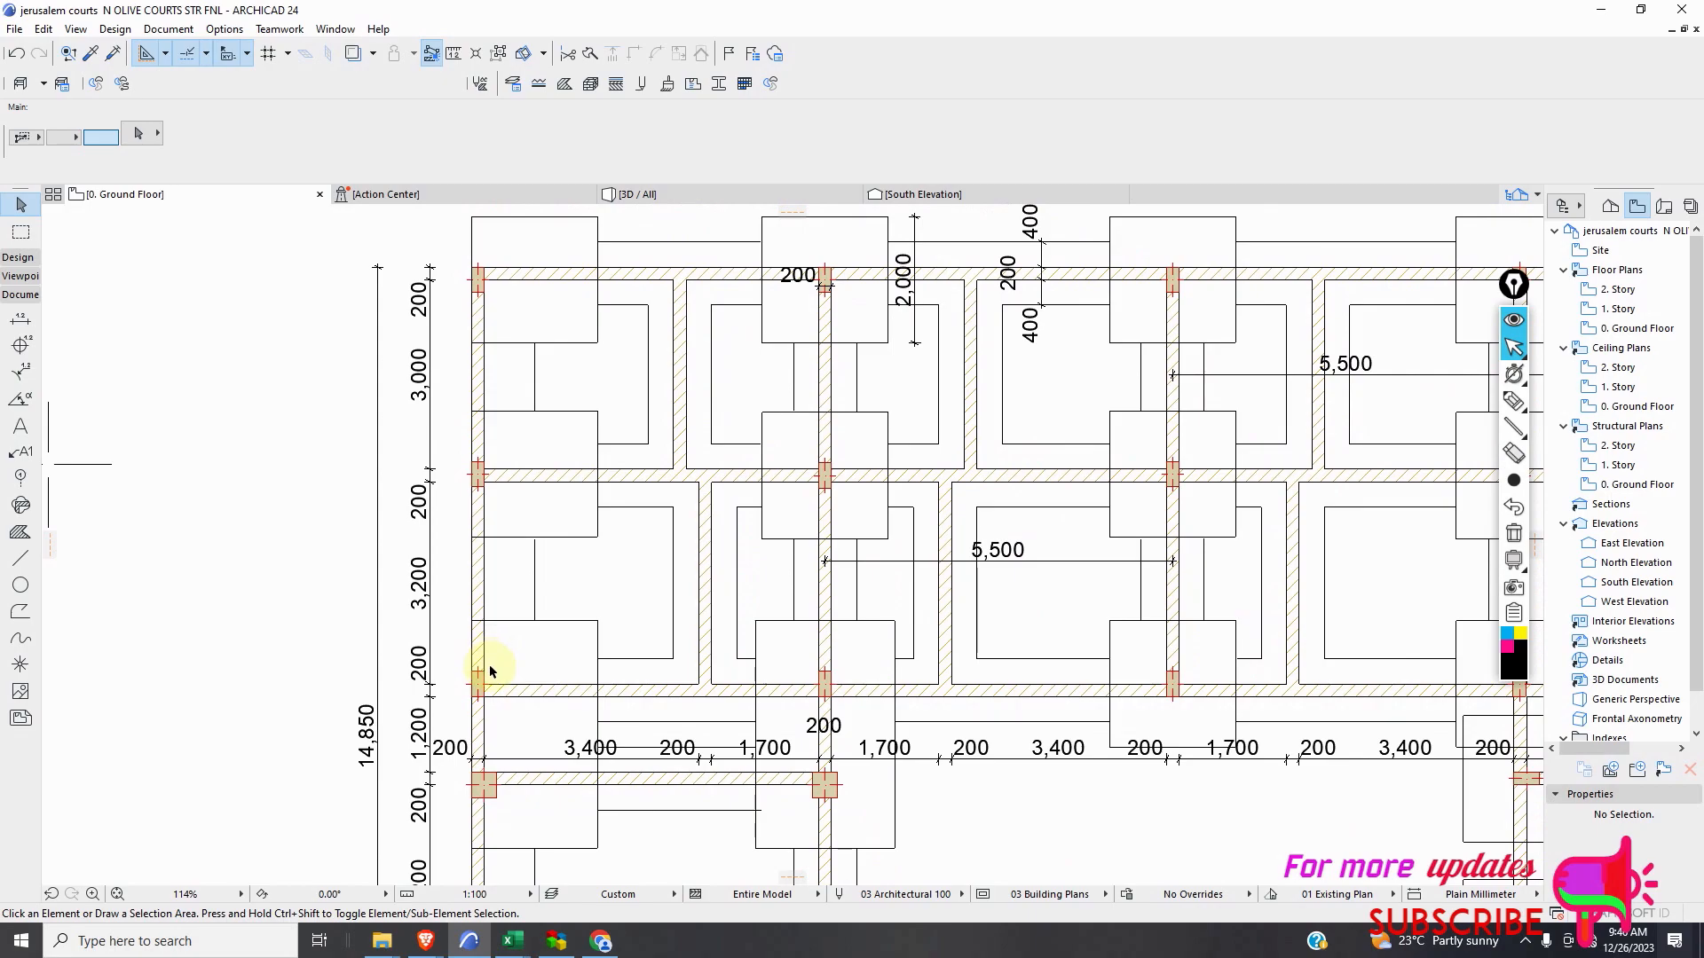
{"action": "scroll", "coordinate": [443, 674], "scroll_direction": "down", "scroll_amount": 1}
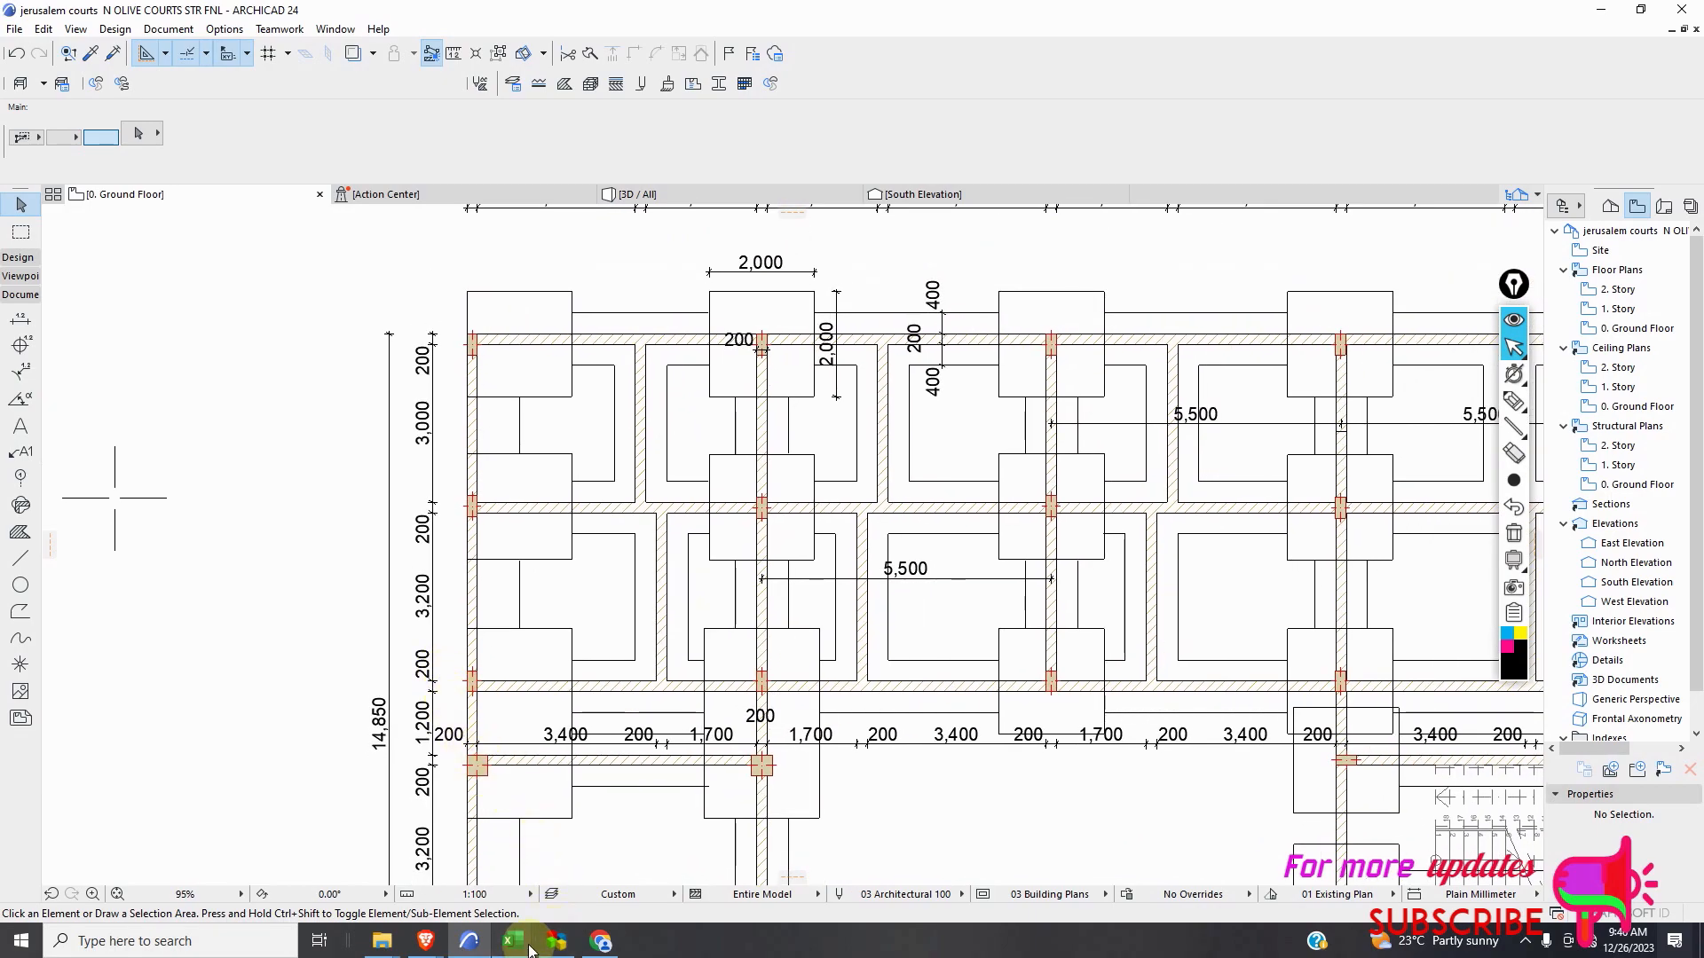
{"action": "mouse_move", "coordinate": [512, 940]}
{"action": "left_click", "coordinate": [895, 865]}
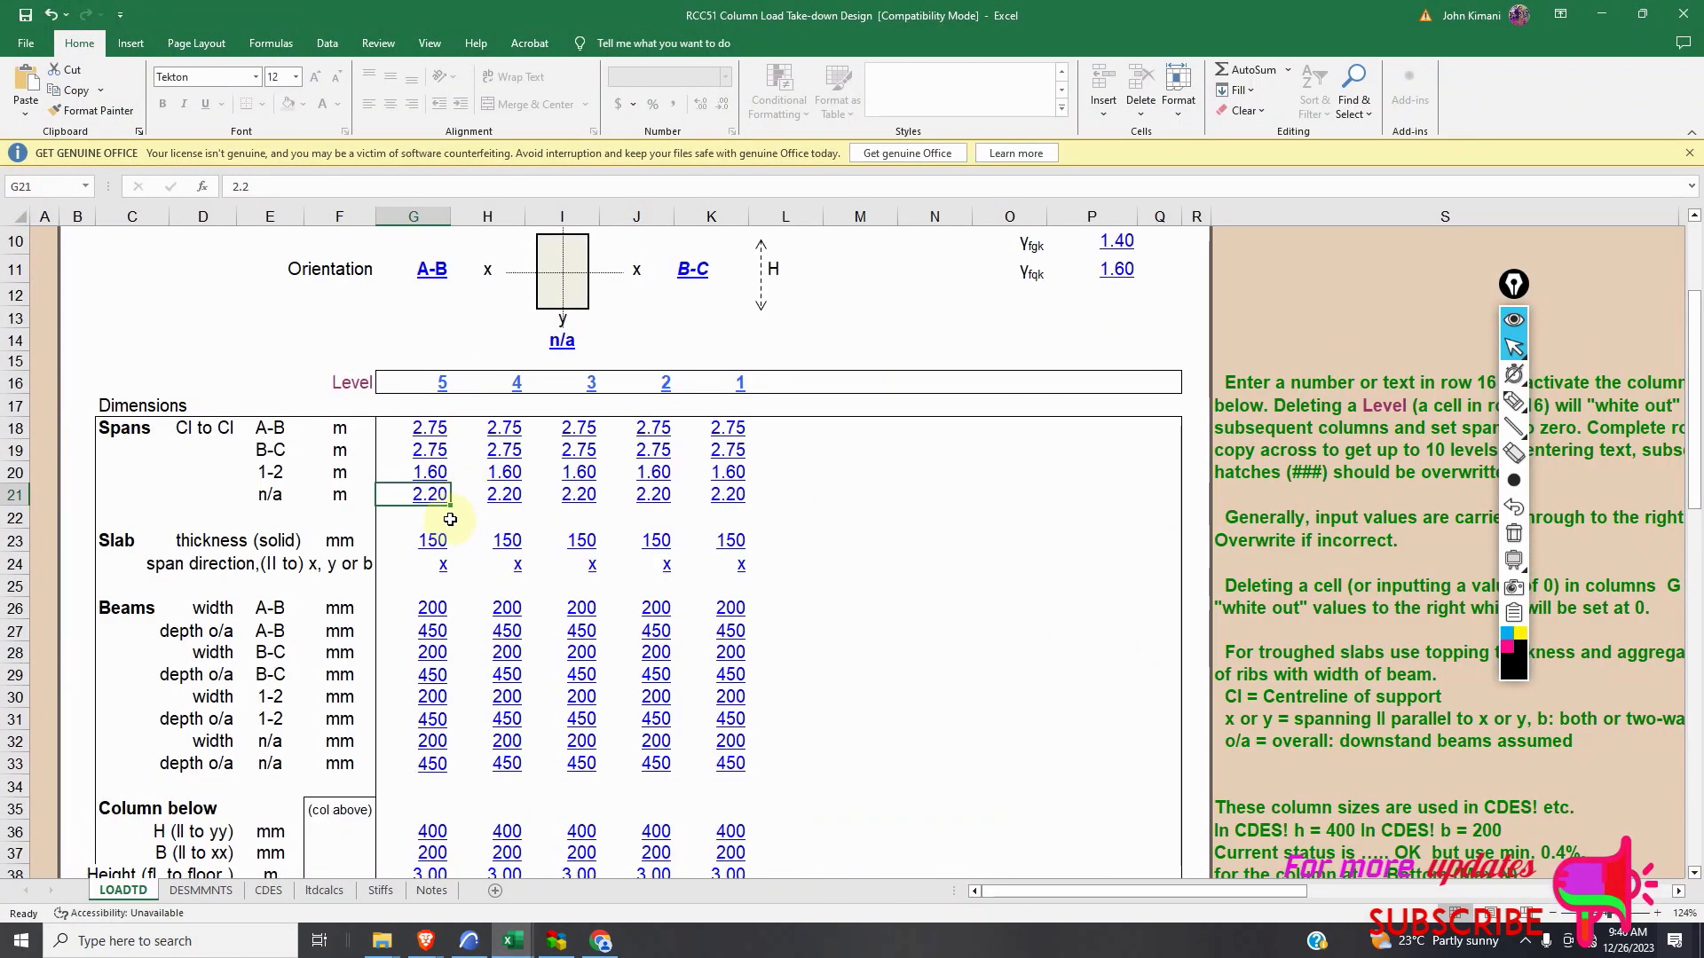
{"action": "type", "text": "1.7"}
{"action": "key", "text": "Return"}
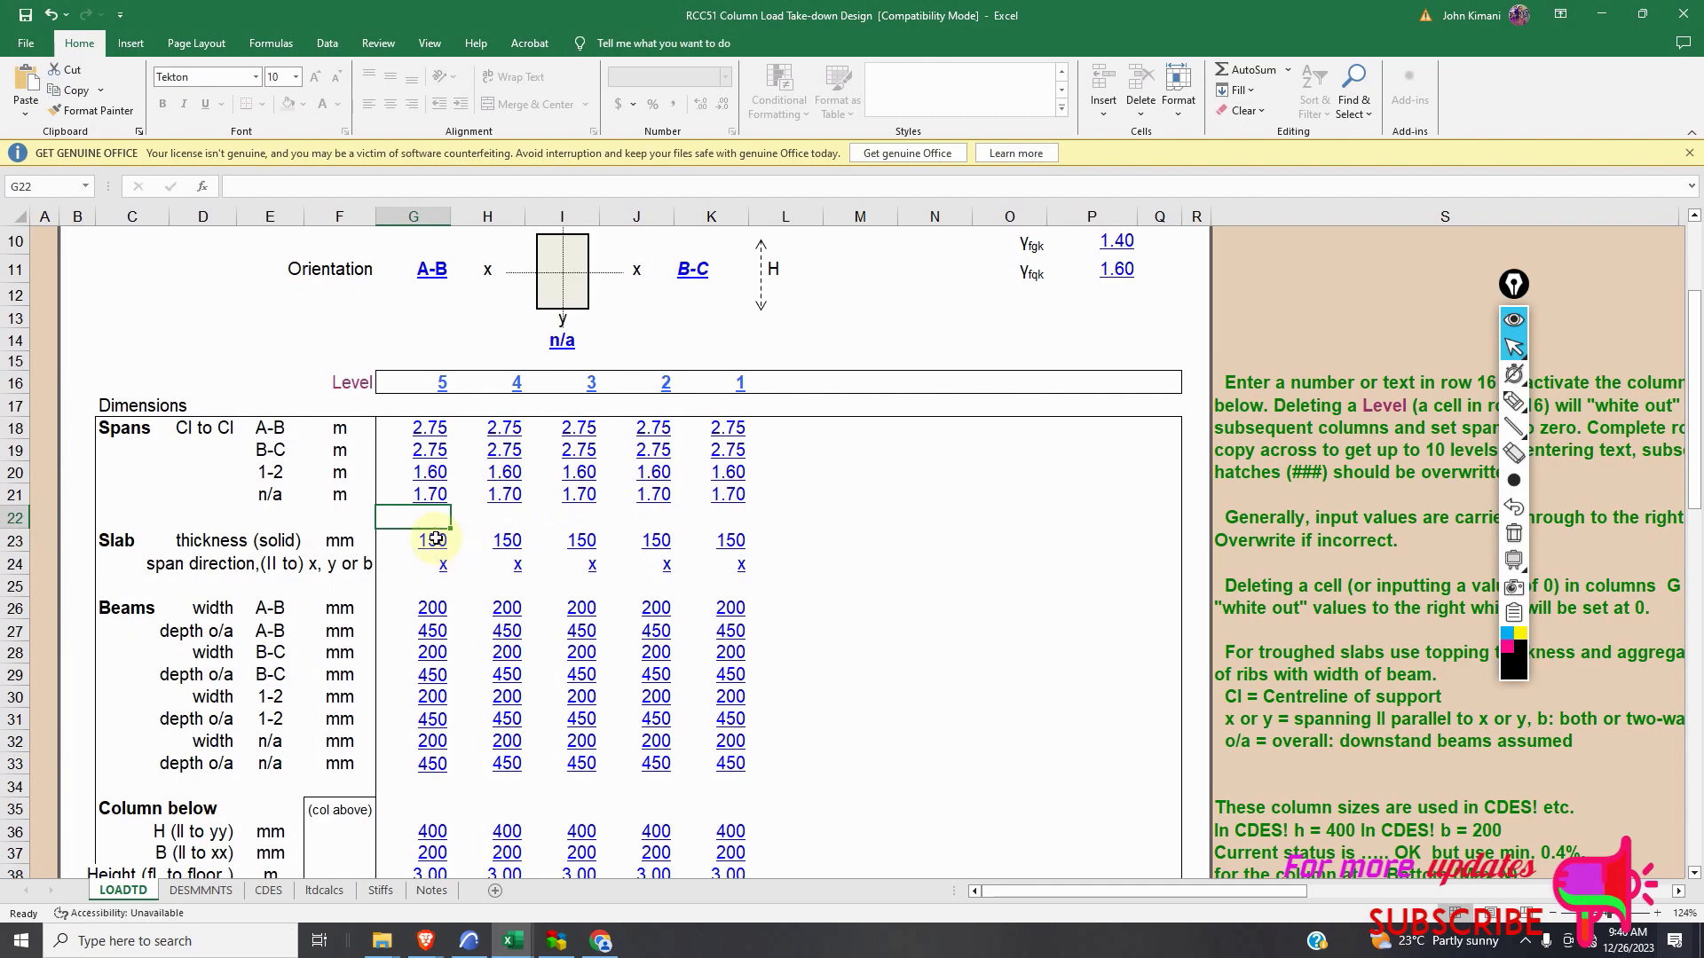
Set the level 5 column below's H dimension, parallel to yy, to 200 mm.
{"action": "scroll", "coordinate": [490, 552], "scroll_direction": "down", "scroll_amount": 2}
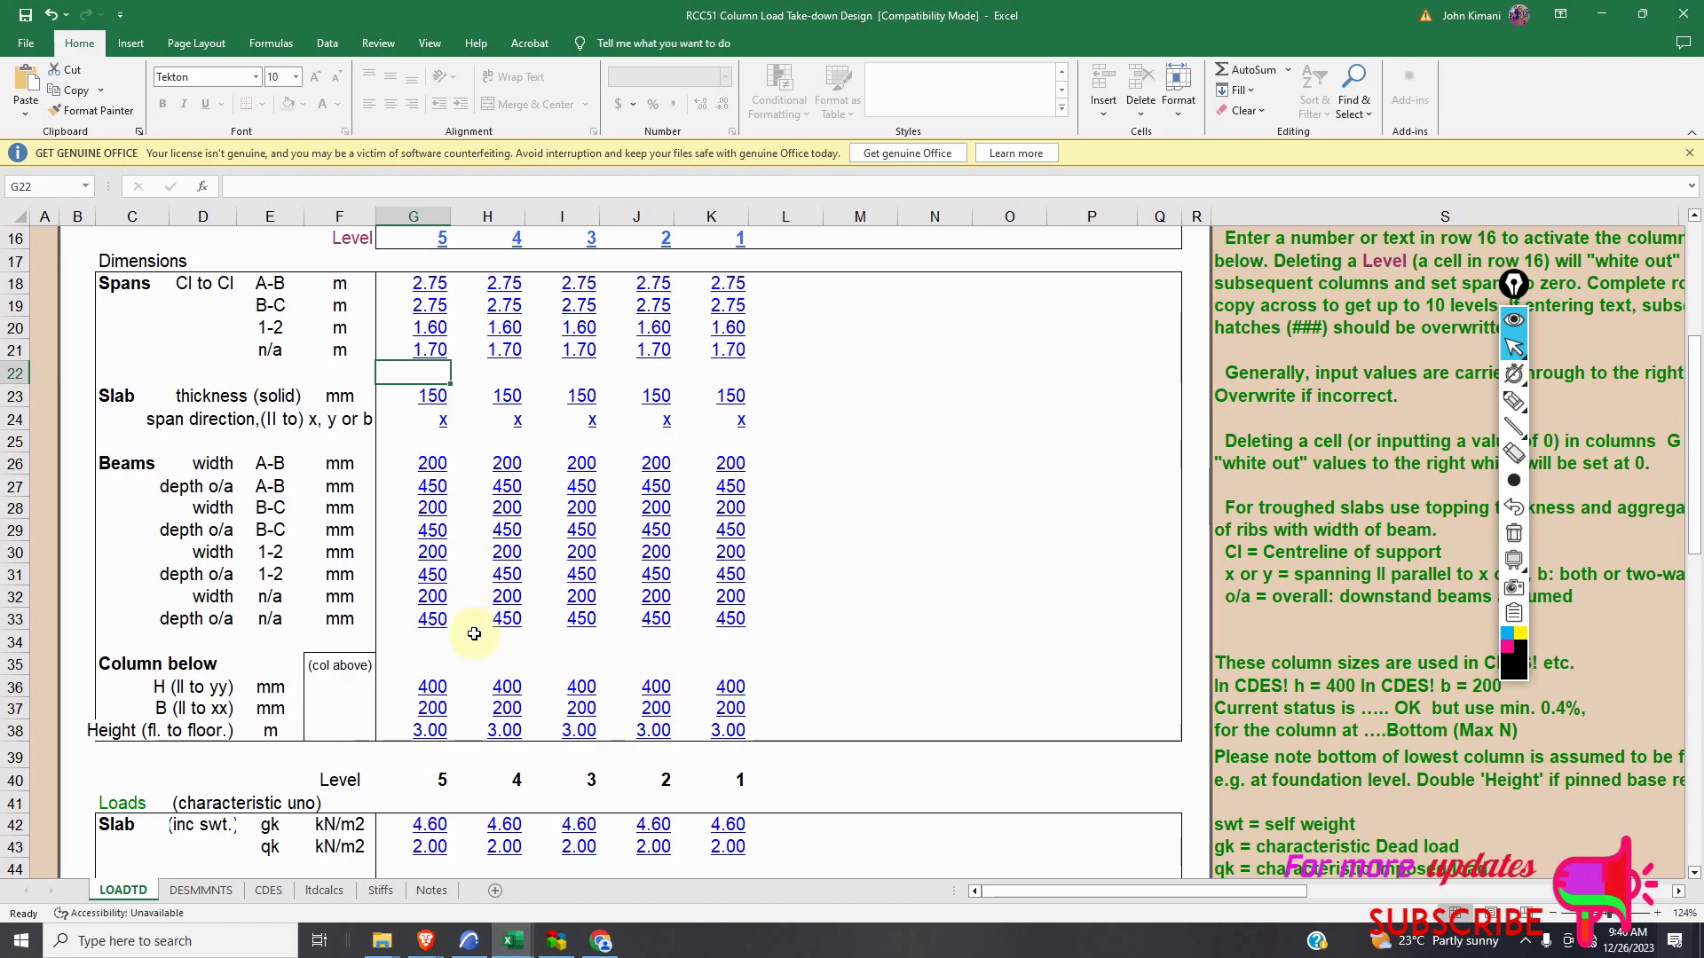
{"action": "scroll", "coordinate": [473, 634], "scroll_direction": "down", "scroll_amount": 1}
{"action": "left_click", "coordinate": [437, 621]}
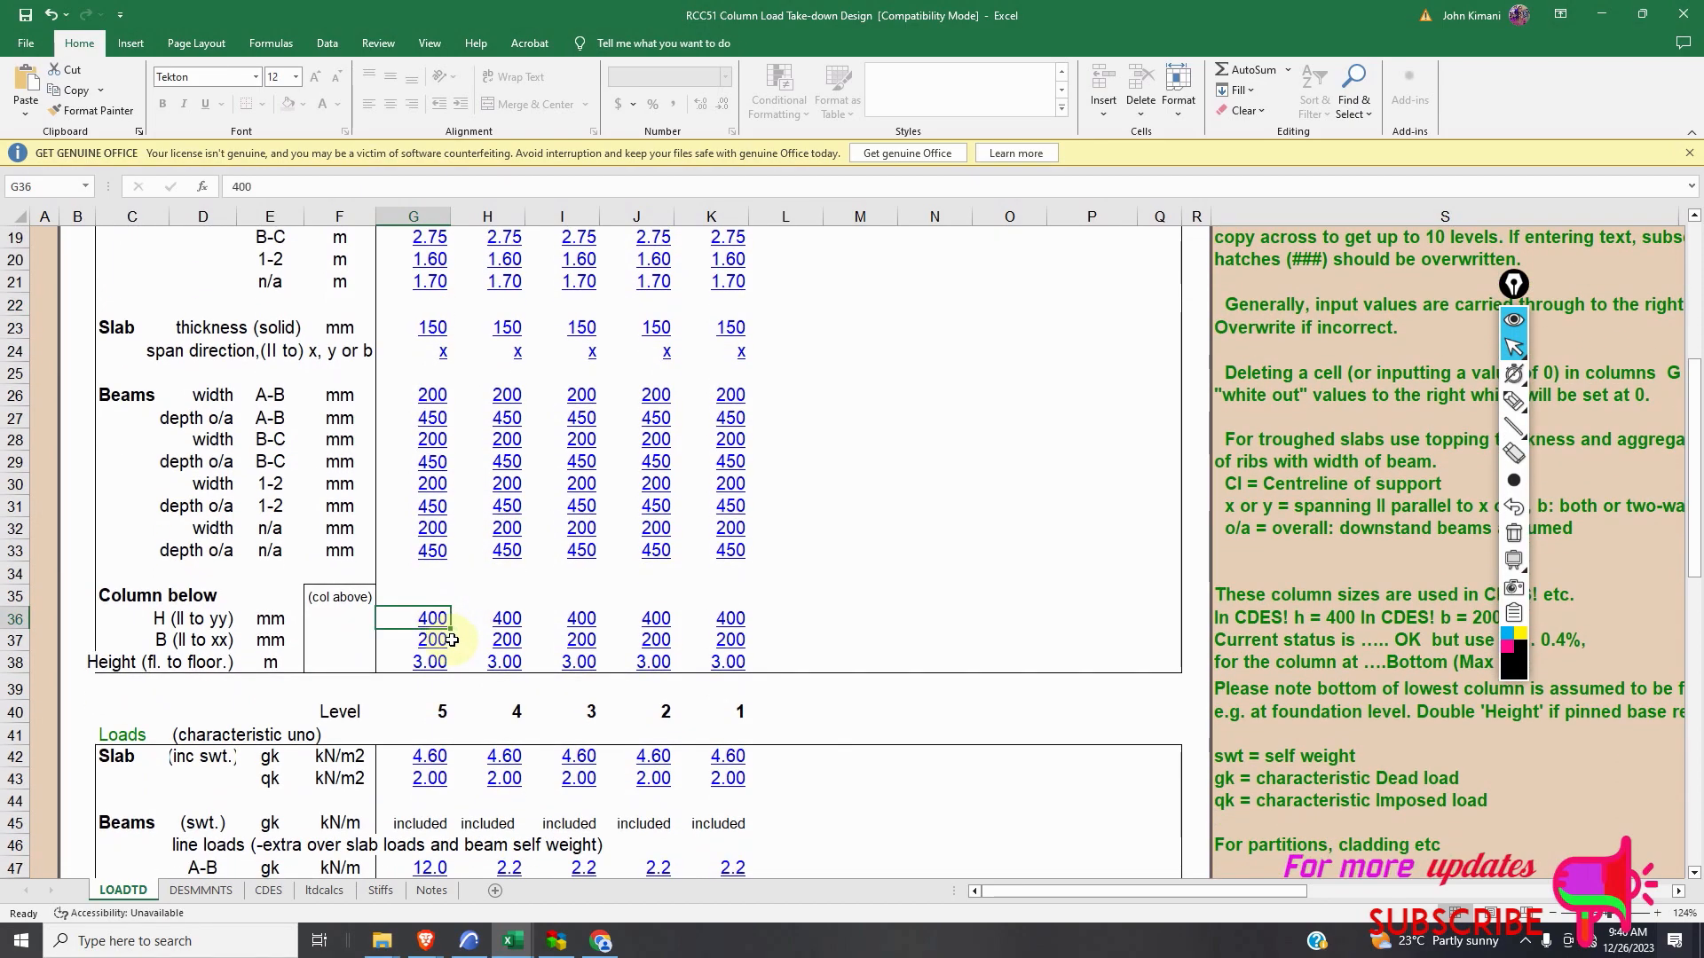
{"action": "type", "text": "200"}
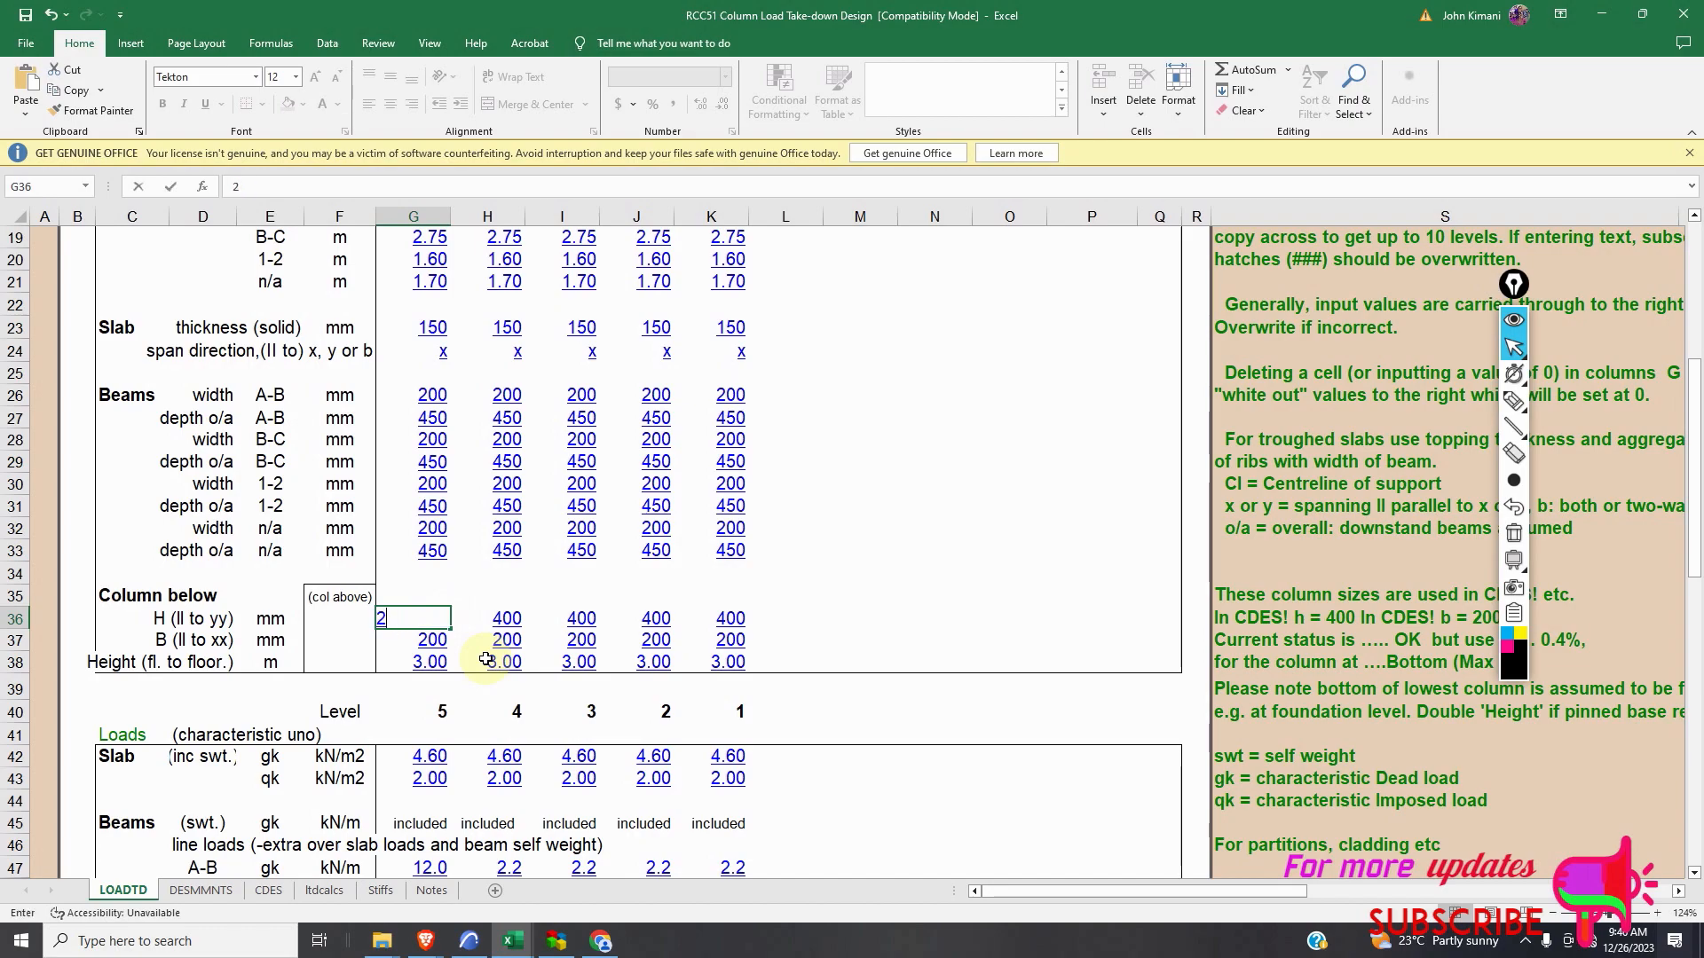
{"action": "left_click", "coordinate": [470, 642]}
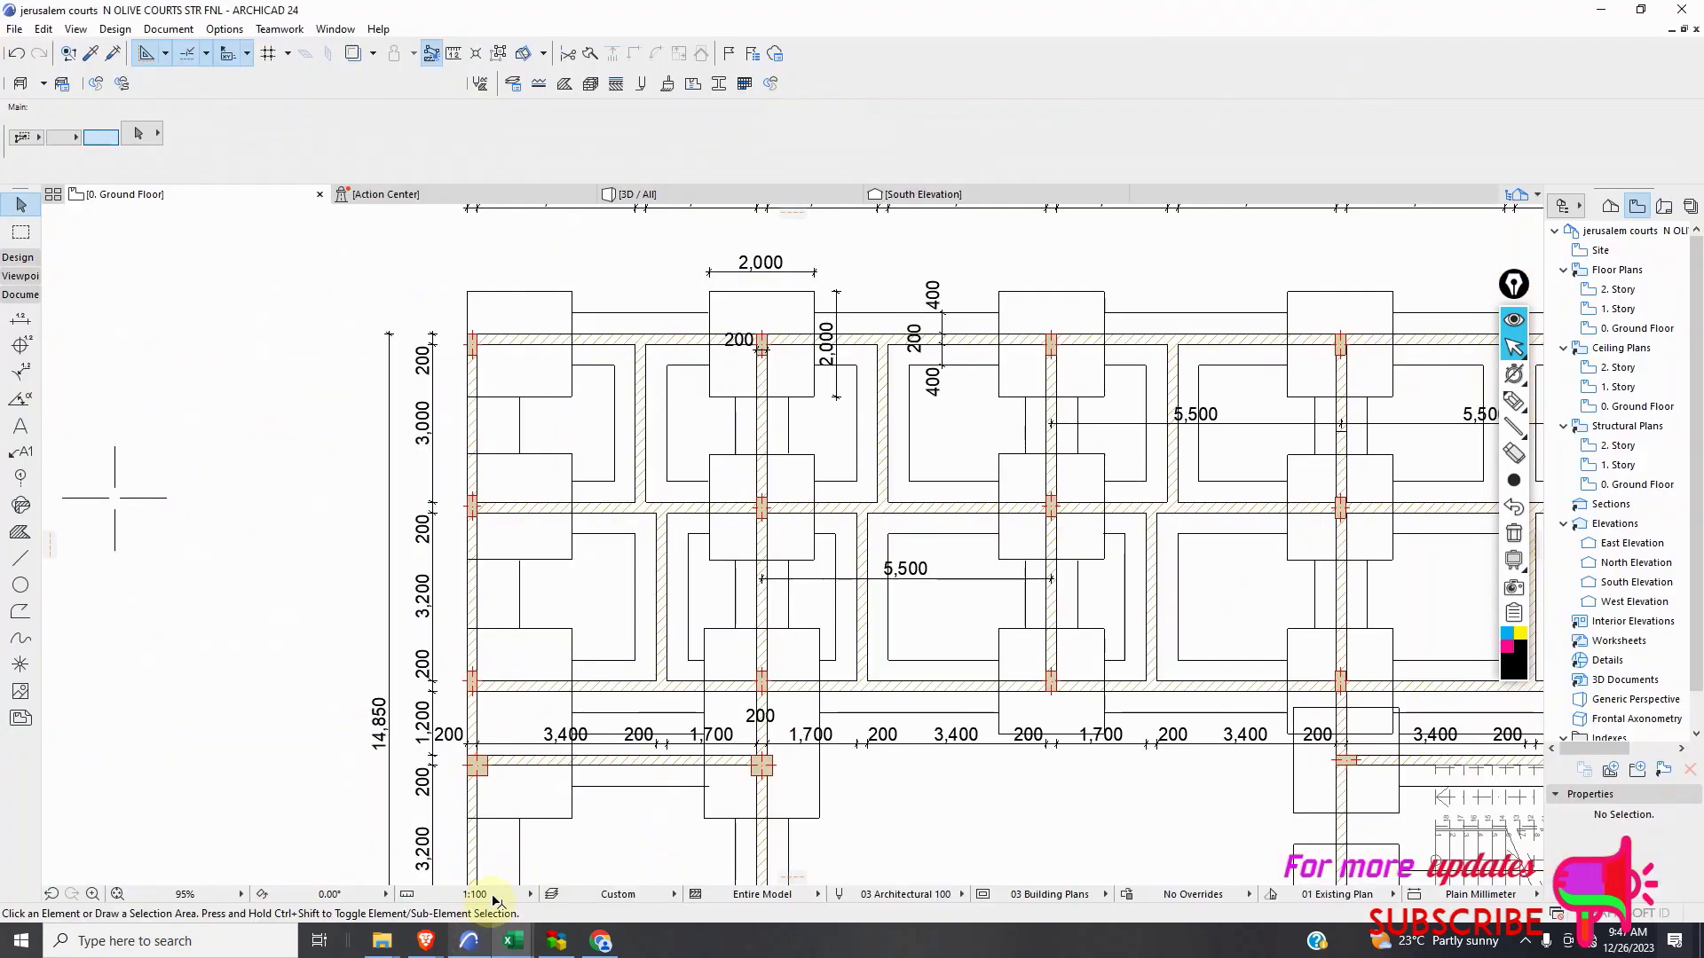
Check the storey heights on the Archicad column details and set the level 5 floor-to-floor column height to 2.85 m in RCC51.
{"action": "left_click", "coordinate": [469, 941]}
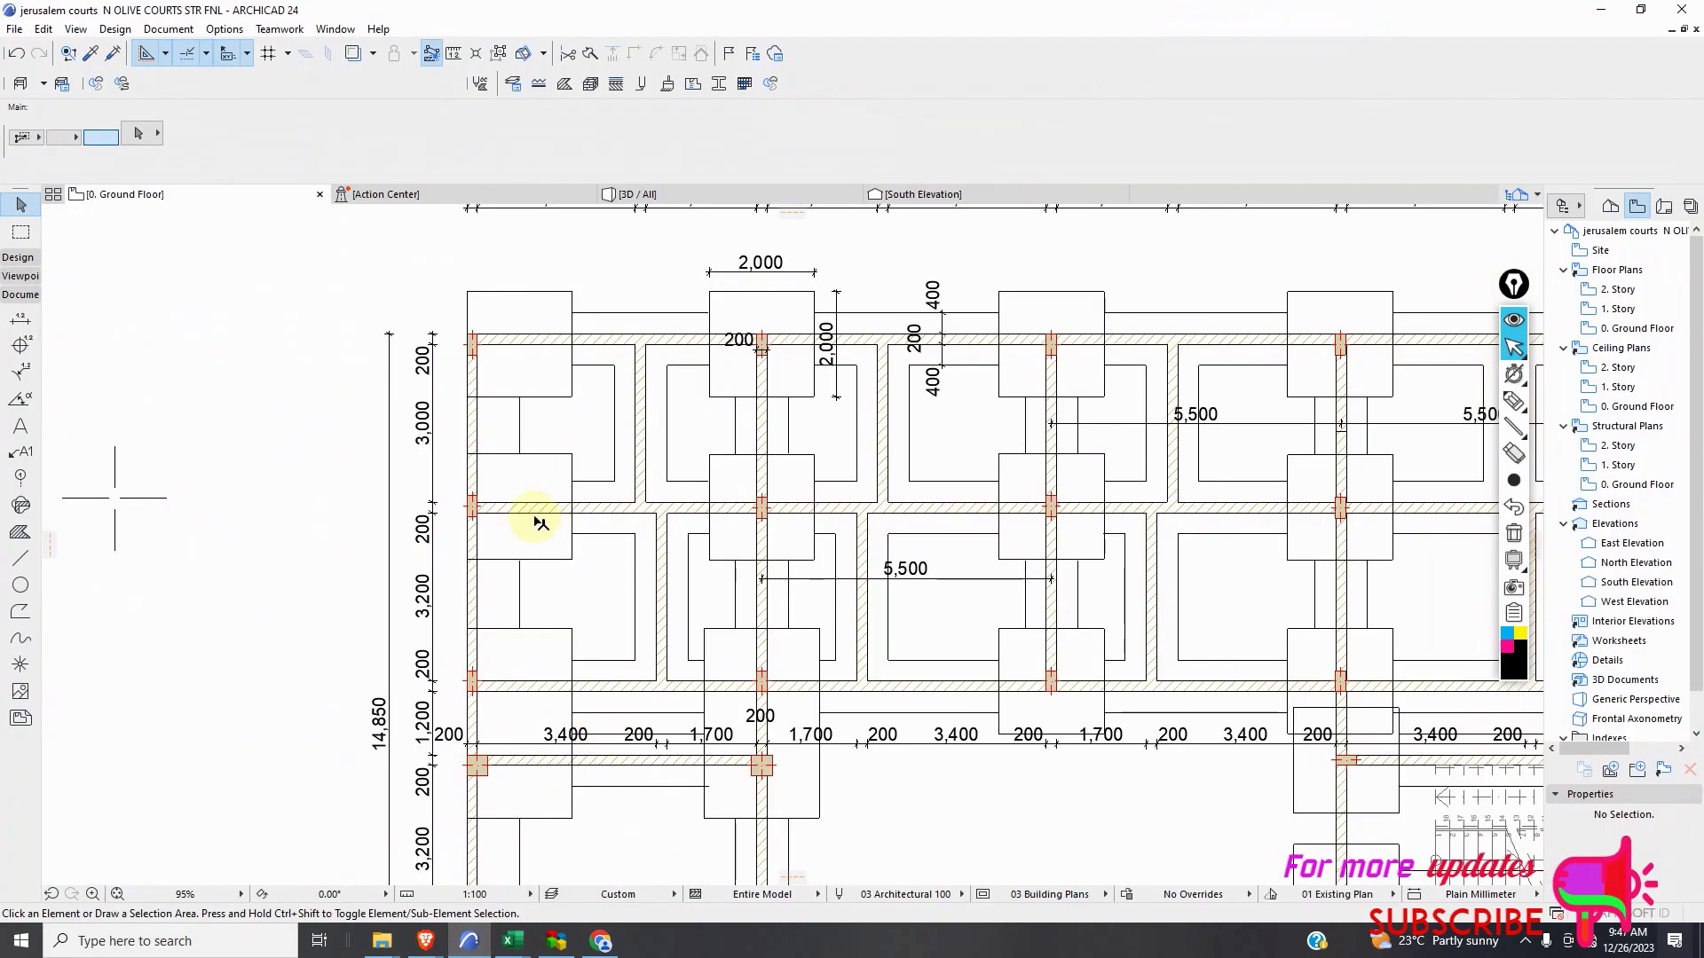
{"action": "scroll", "coordinate": [539, 524], "scroll_direction": "down", "scroll_amount": 6}
{"action": "scroll", "coordinate": [444, 515], "scroll_direction": "down", "scroll_amount": 8}
{"action": "scroll", "coordinate": [1203, 710], "scroll_direction": "up", "scroll_amount": 8}
{"action": "scroll", "coordinate": [852, 555], "scroll_direction": "down", "scroll_amount": 1}
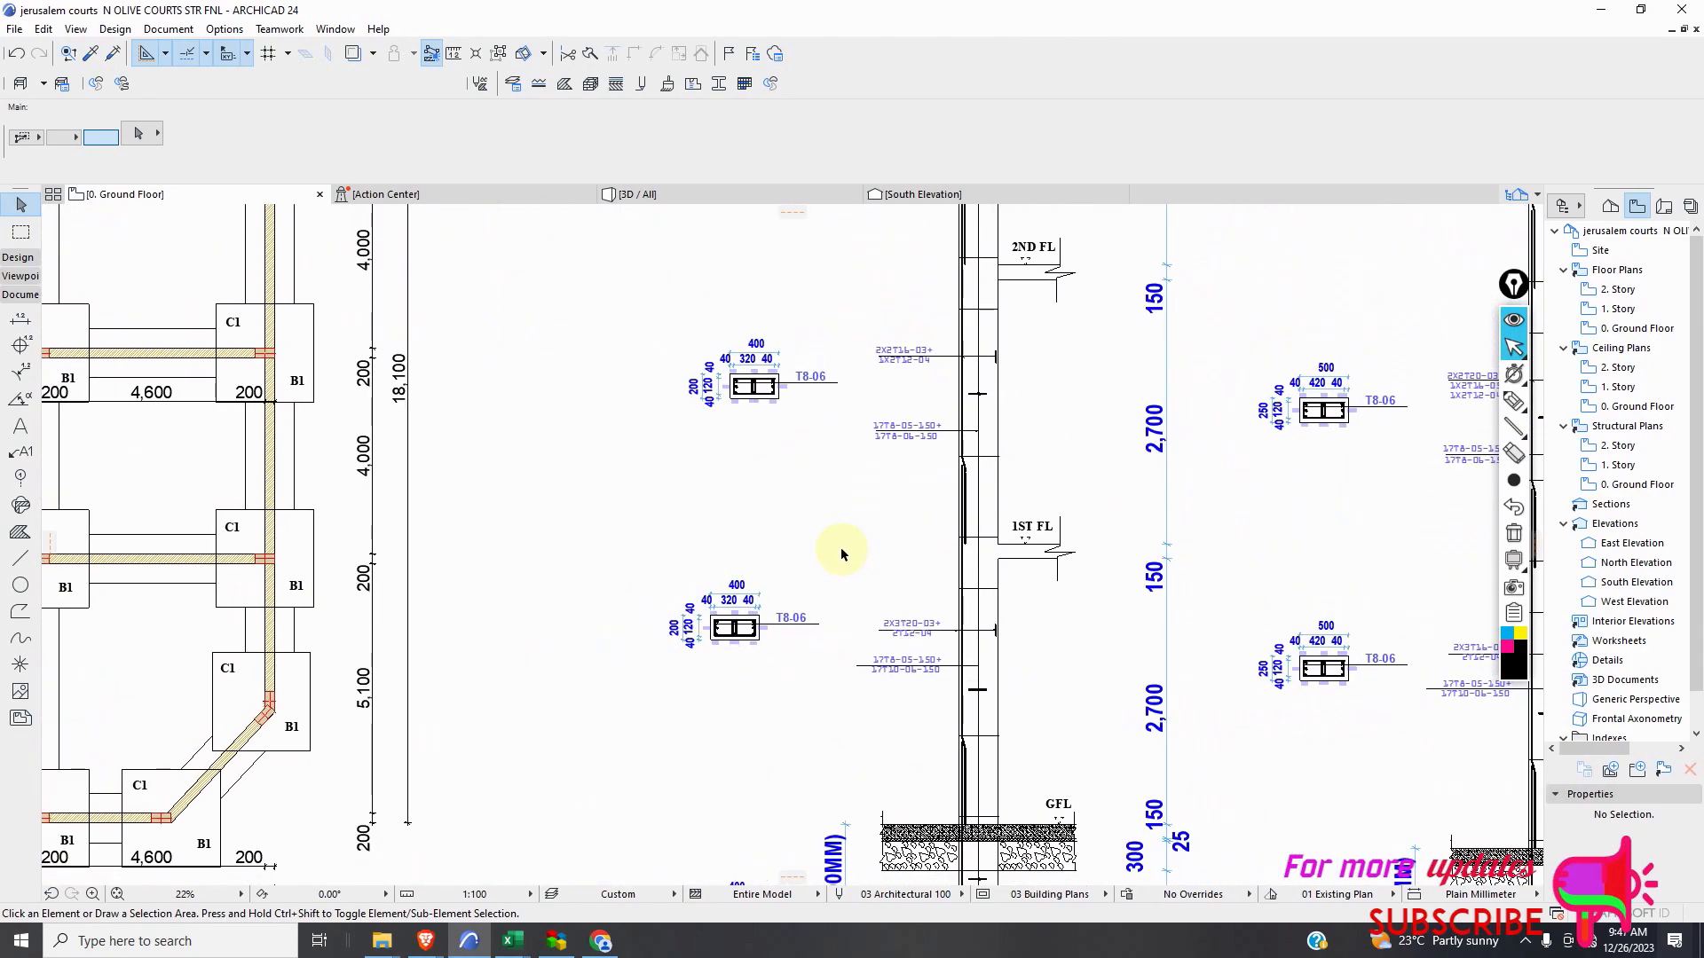
{"action": "scroll", "coordinate": [1171, 656], "scroll_direction": "up", "scroll_amount": 2}
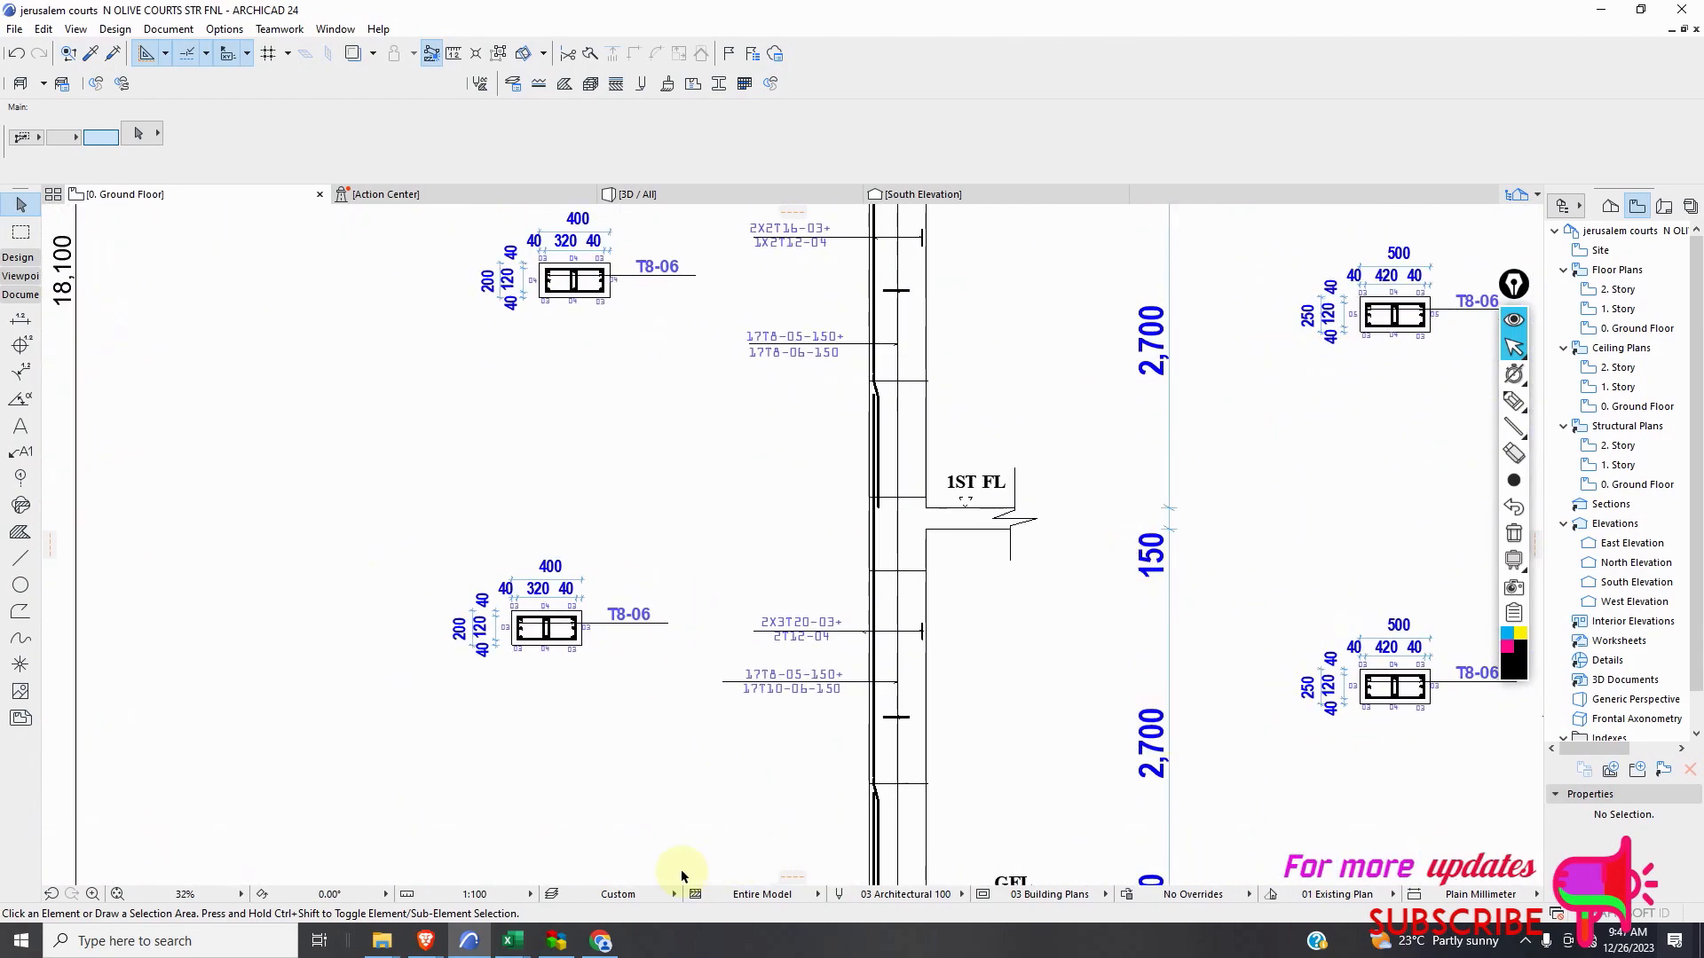
{"action": "mouse_move", "coordinate": [529, 948]}
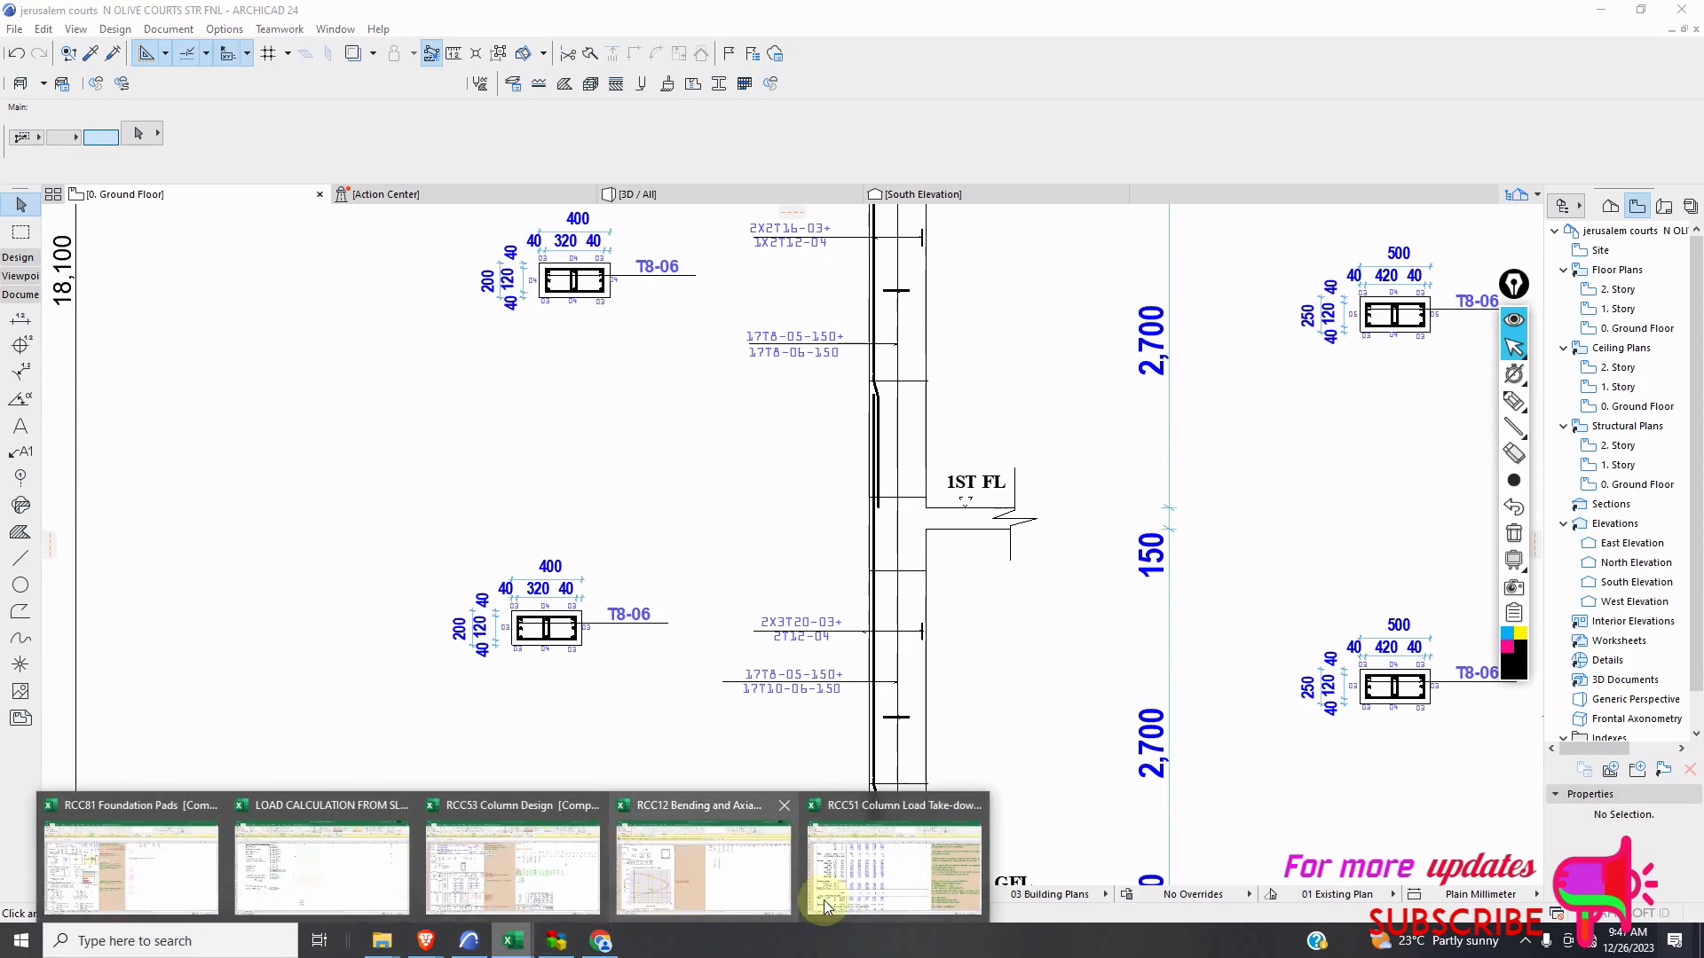
{"action": "left_click", "coordinate": [628, 793]}
{"action": "type", "text": "2"}
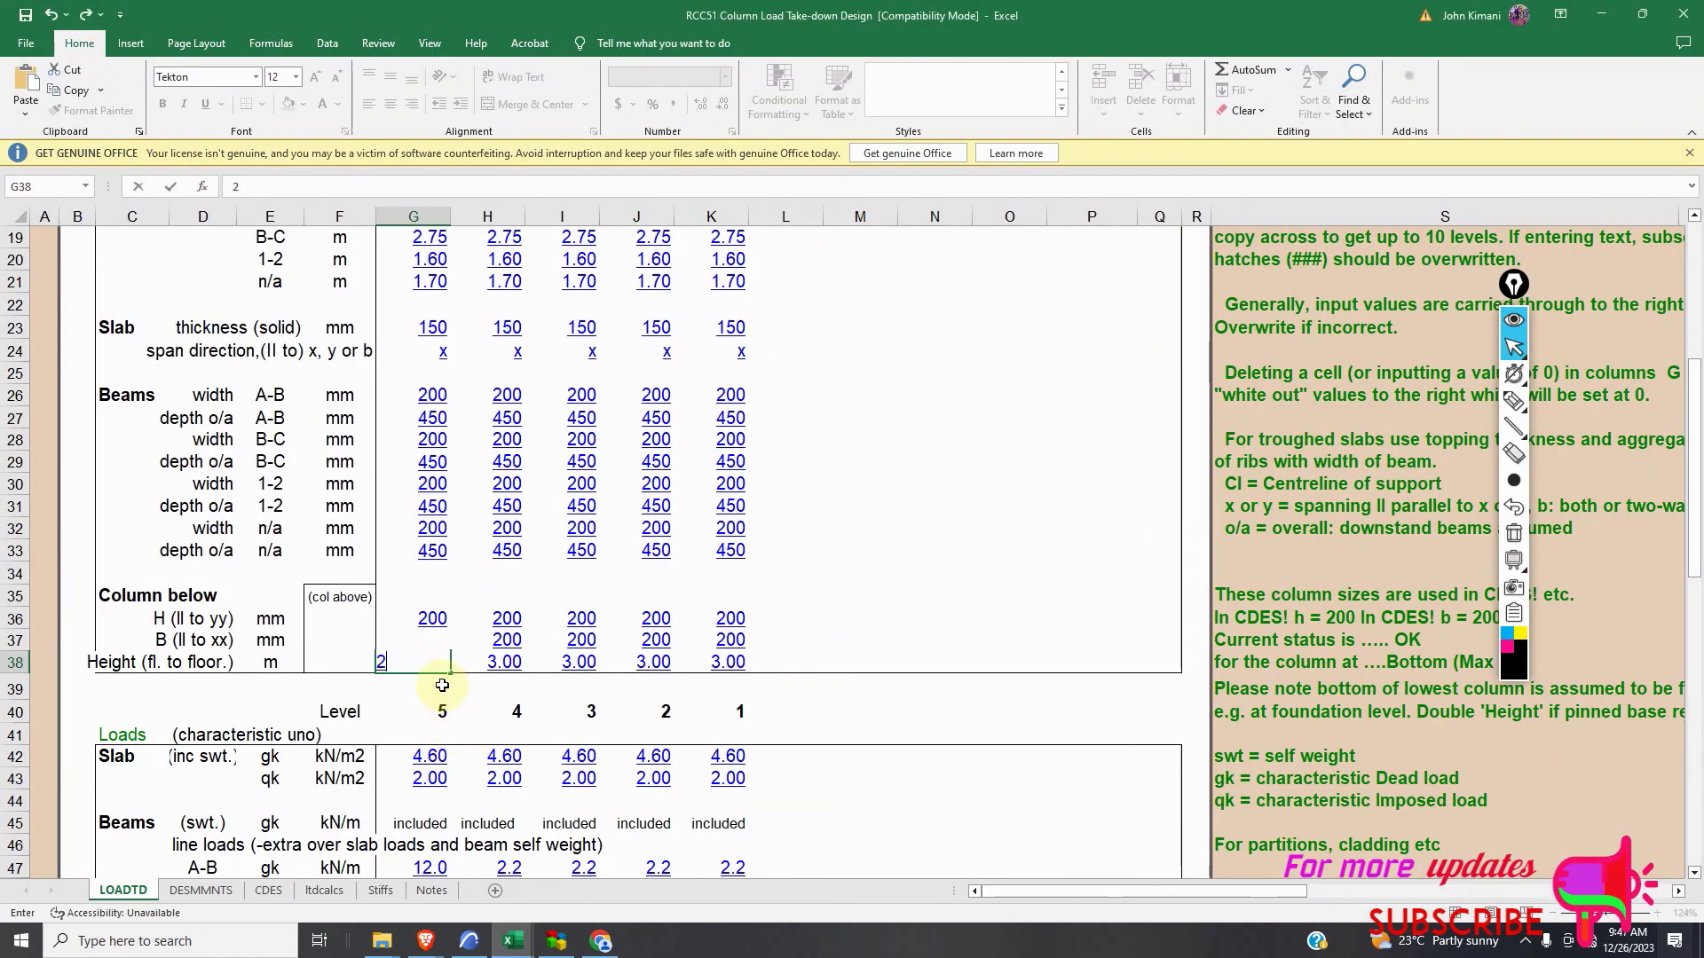
{"action": "type", "text": ".85"}
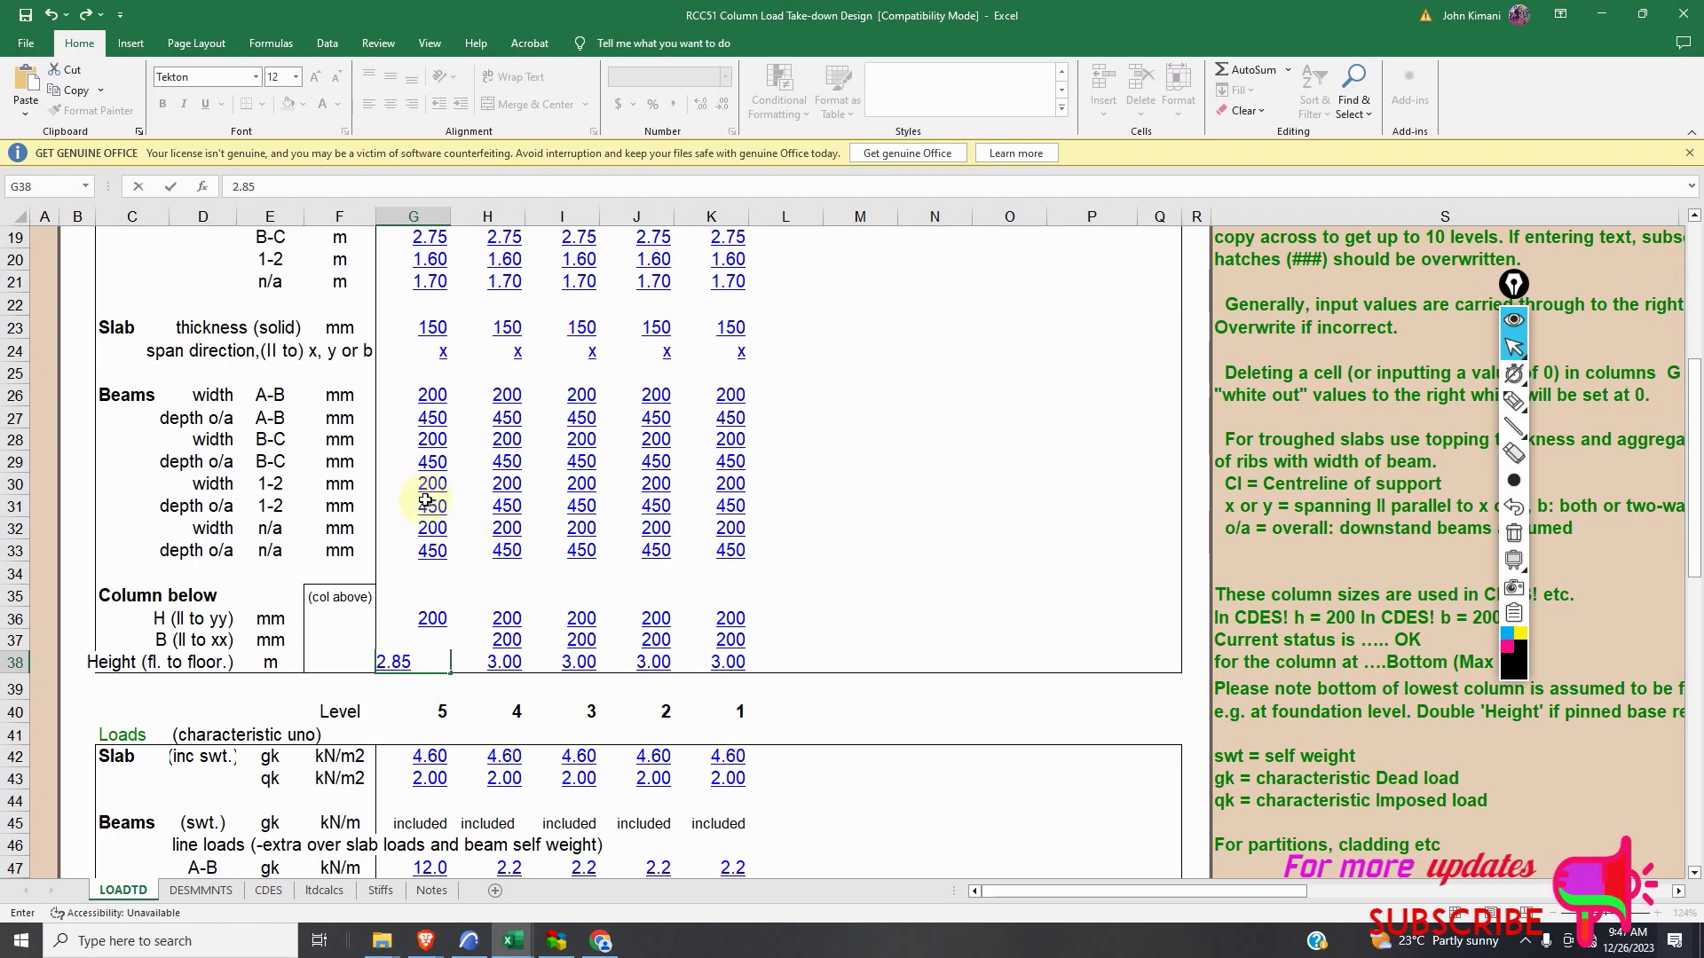
{"action": "left_click", "coordinate": [457, 596]}
Bring up a blank whiteboard over the loads section and handwrite the concrete density 25 kN/m³ with the pen.
{"action": "scroll", "coordinate": [481, 635], "scroll_direction": "down", "scroll_amount": 2}
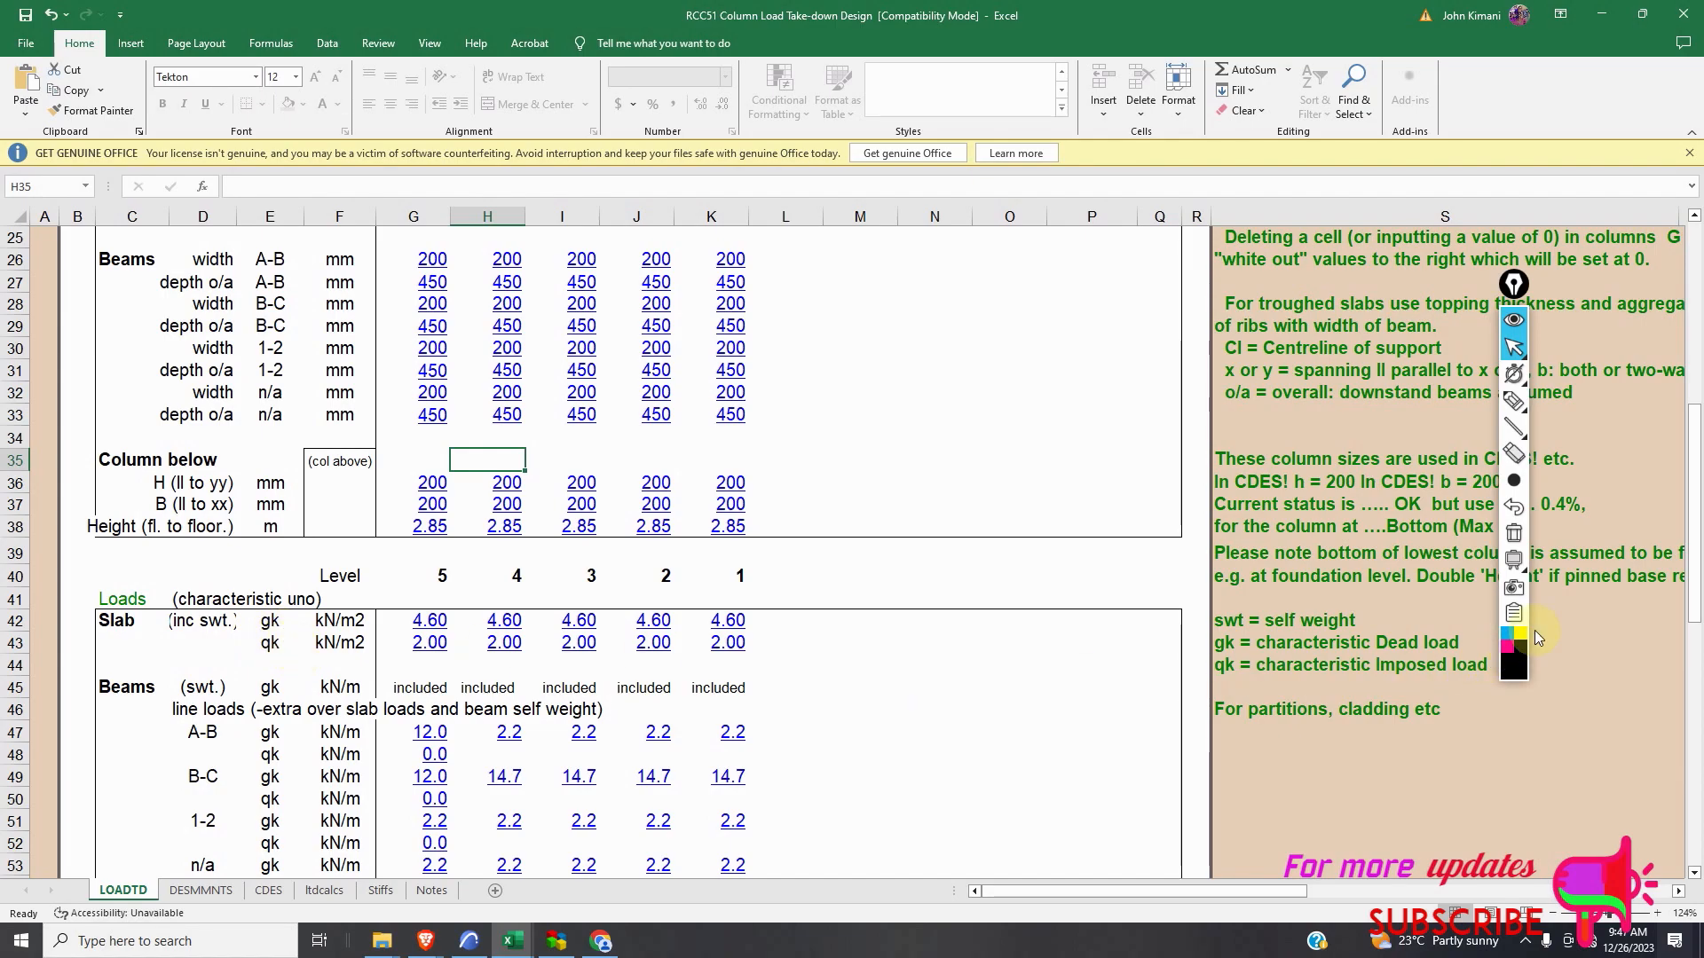
{"action": "mouse_move", "coordinate": [1519, 568]}
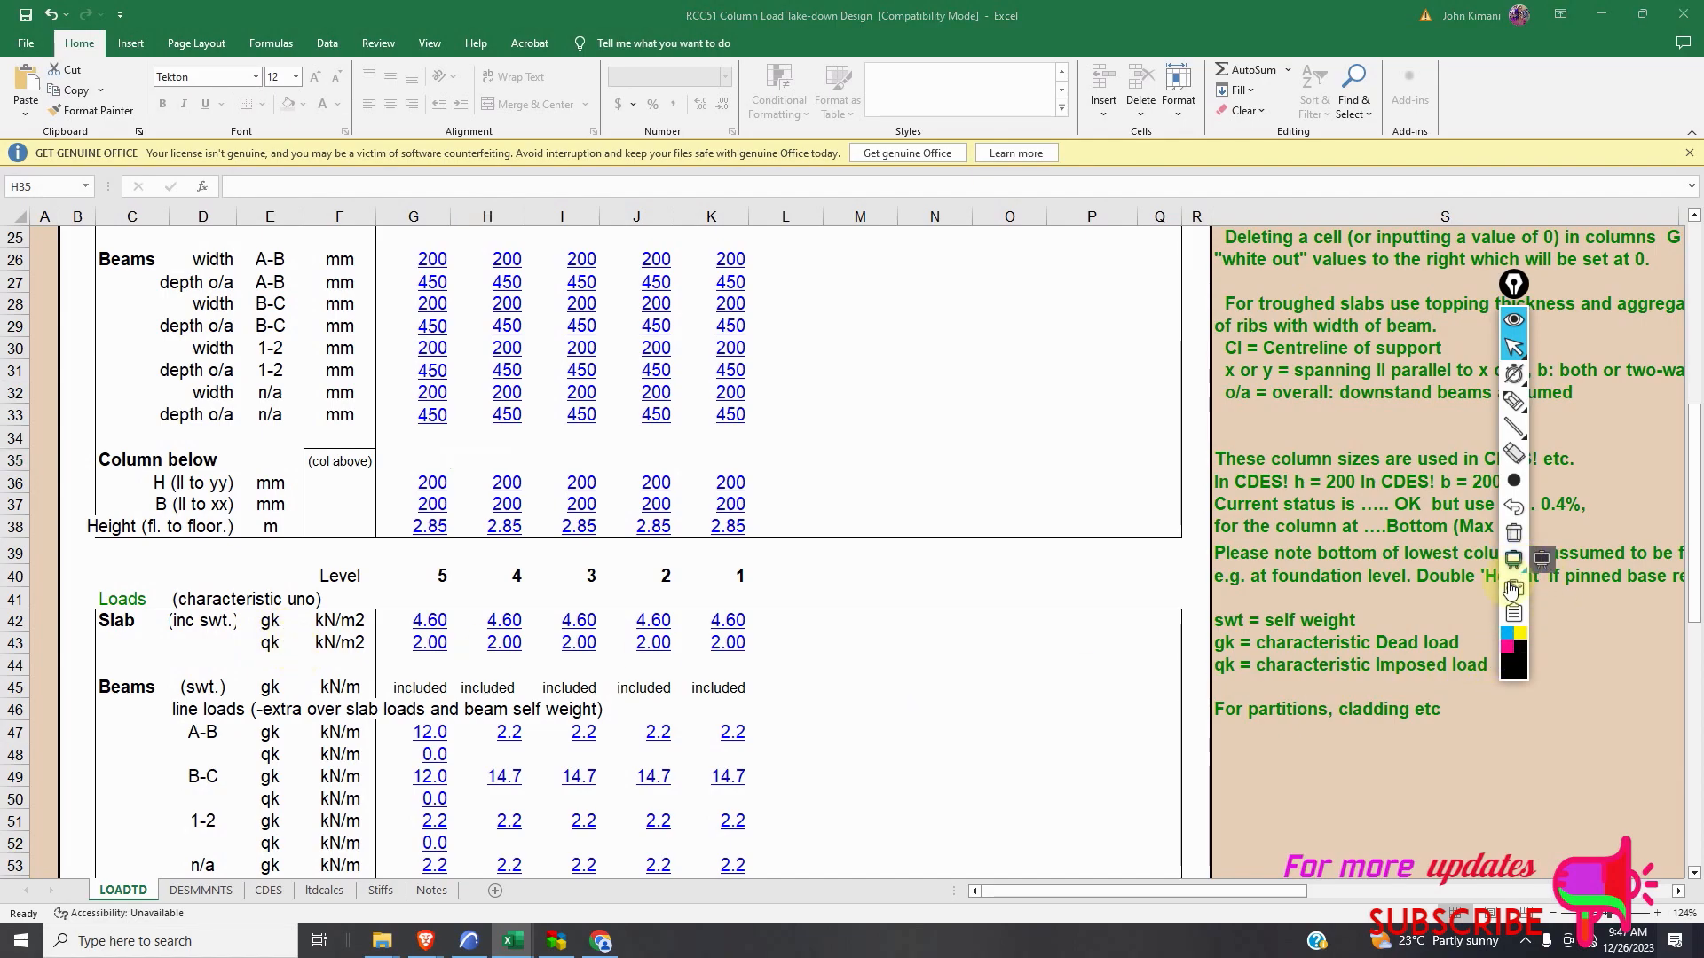
{"action": "left_click", "coordinate": [1517, 564]}
{"action": "left_click", "coordinate": [1522, 408]}
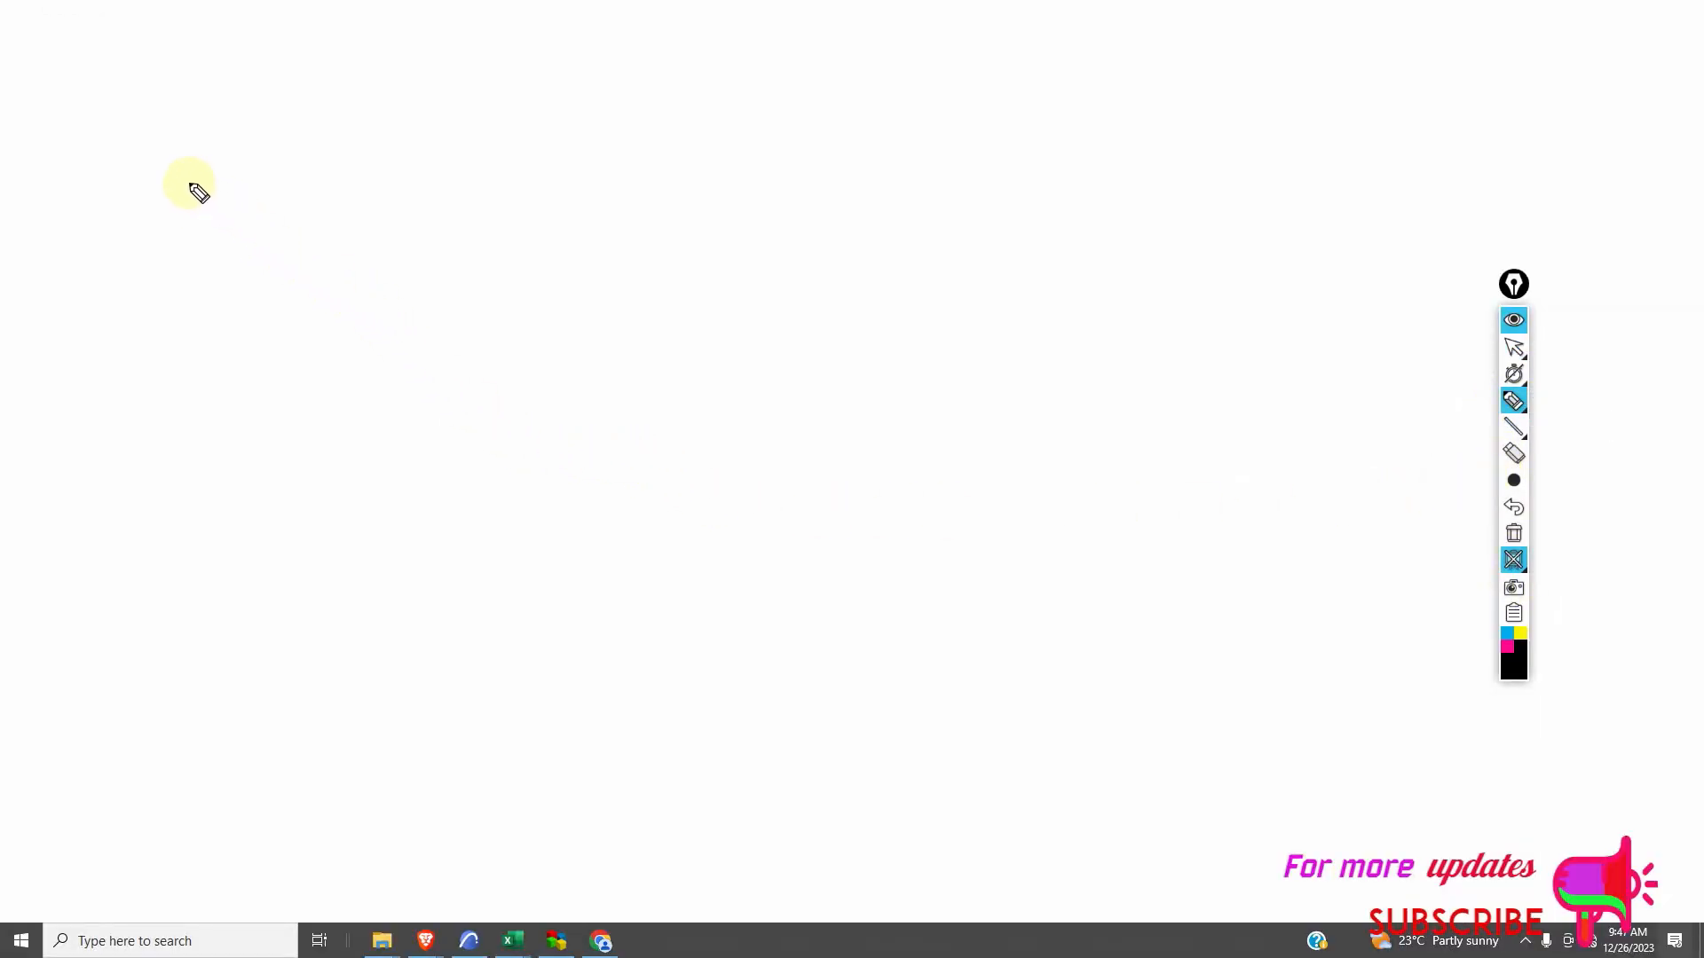
{"action": "left_click_drag", "start_coordinate": [155, 104], "coordinate": [224, 151]}
{"action": "left_click", "coordinate": [285, 89]}
{"action": "left_click_drag", "start_coordinate": [273, 85], "coordinate": [340, 127]}
{"action": "left_click_drag", "start_coordinate": [376, 84], "coordinate": [377, 124]}
{"action": "mouse_move", "coordinate": [404, 89]}
{"action": "left_mouse_down"}
{"action": "mouse_move", "coordinate": [411, 140]}
{"action": "mouse_move", "coordinate": [480, 81]}
{"action": "left_mouse_up"}
{"action": "mouse_move", "coordinate": [500, 67]}
{"action": "left_mouse_down"}
{"action": "mouse_move", "coordinate": [508, 133]}
{"action": "mouse_move", "coordinate": [593, 133]}
{"action": "left_mouse_up"}
{"action": "mouse_move", "coordinate": [598, 47]}
{"action": "left_mouse_down"}
{"action": "mouse_move", "coordinate": [635, 81]}
{"action": "mouse_move", "coordinate": [619, 94]}
{"action": "left_mouse_up"}
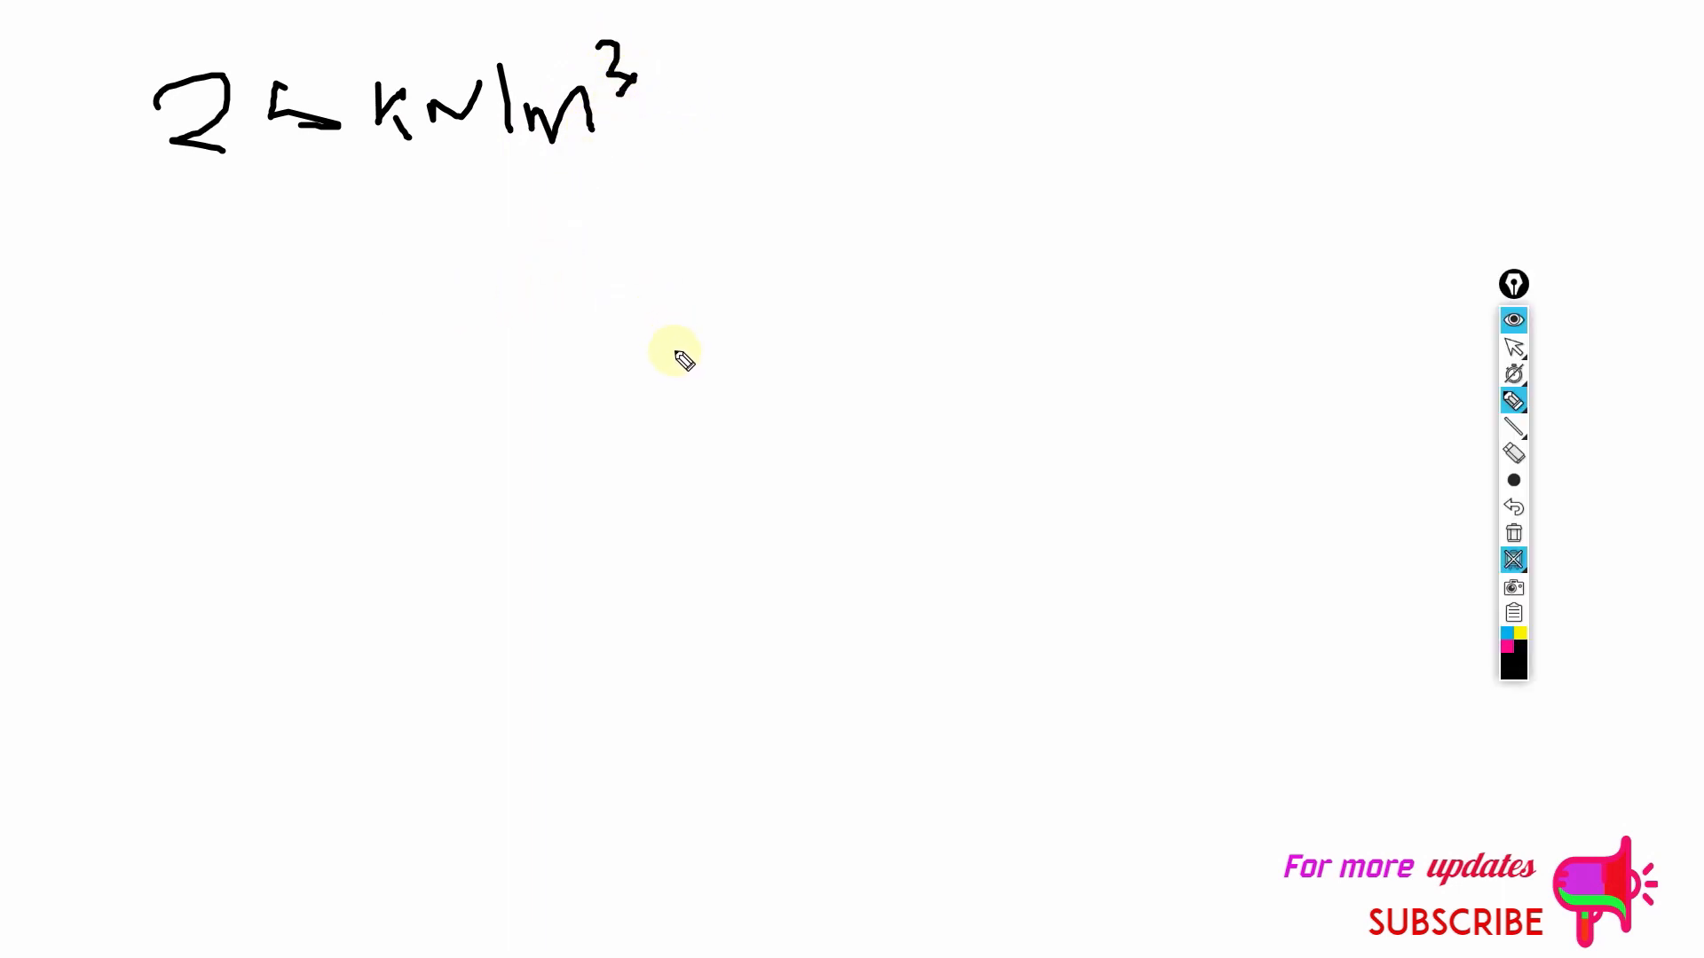
Handwrite the slab thickness 0.15 below the concrete density on the whiteboard.
{"action": "left_click", "coordinate": [109, 280]}
{"action": "left_click_drag", "start_coordinate": [109, 280], "coordinate": [131, 284]}
{"action": "left_click", "coordinate": [251, 309]}
{"action": "left_click_drag", "start_coordinate": [304, 262], "coordinate": [306, 337]}
{"action": "left_click_drag", "start_coordinate": [388, 258], "coordinate": [343, 324]}
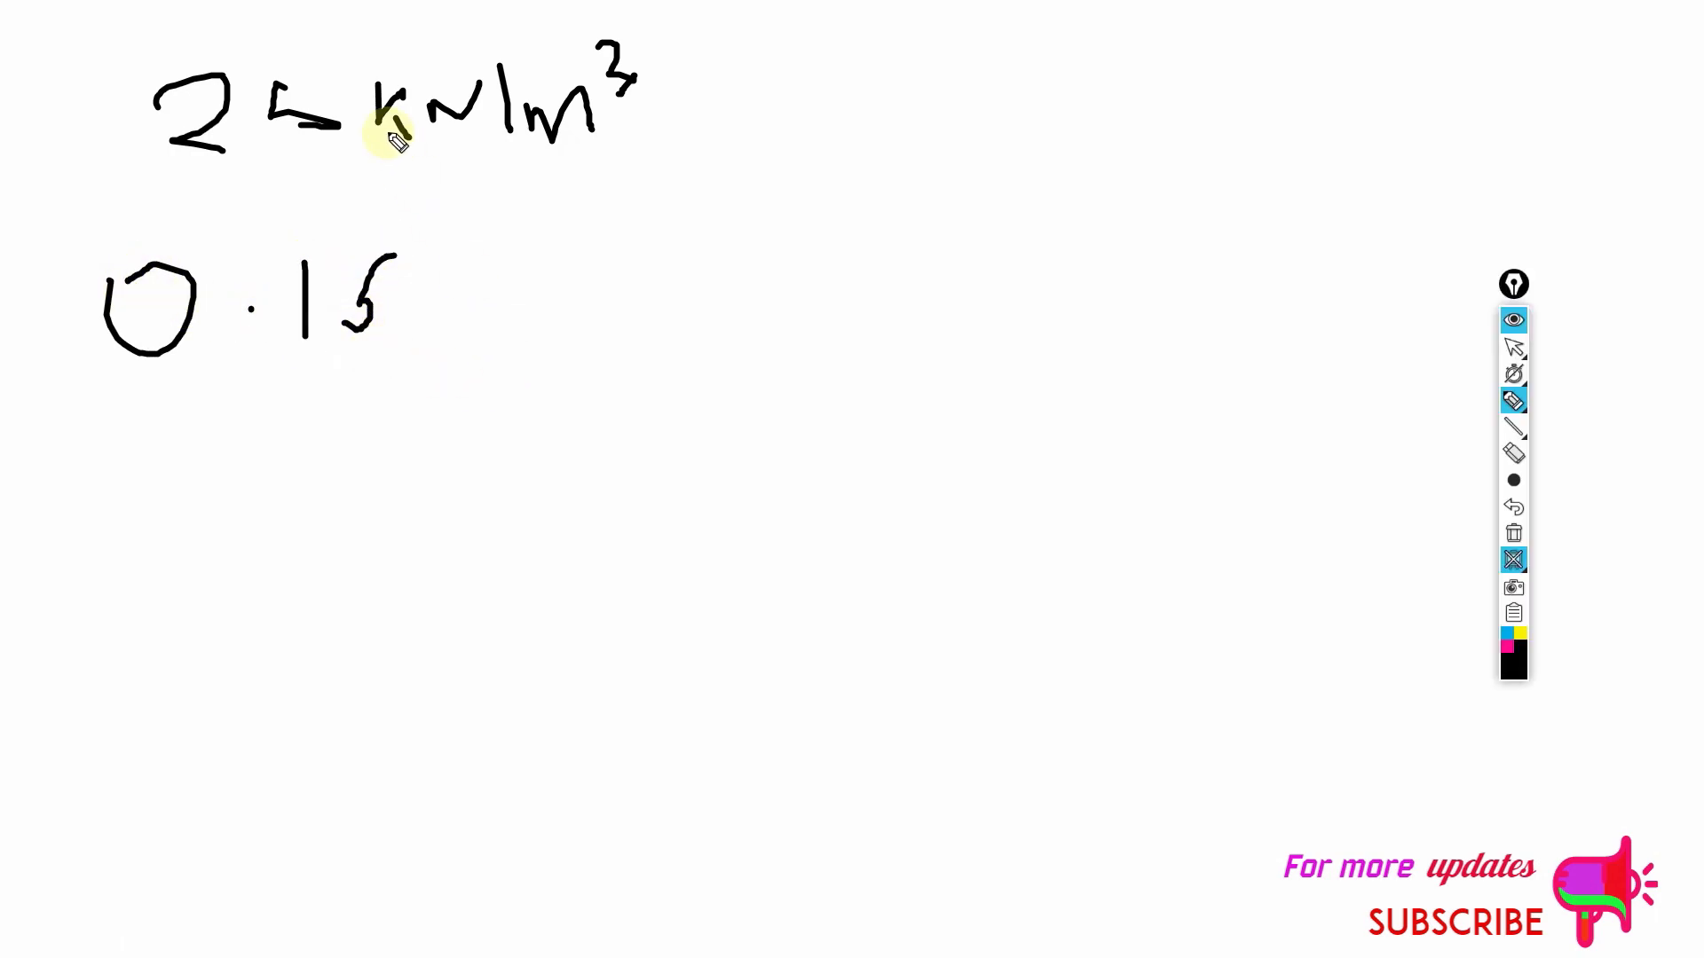
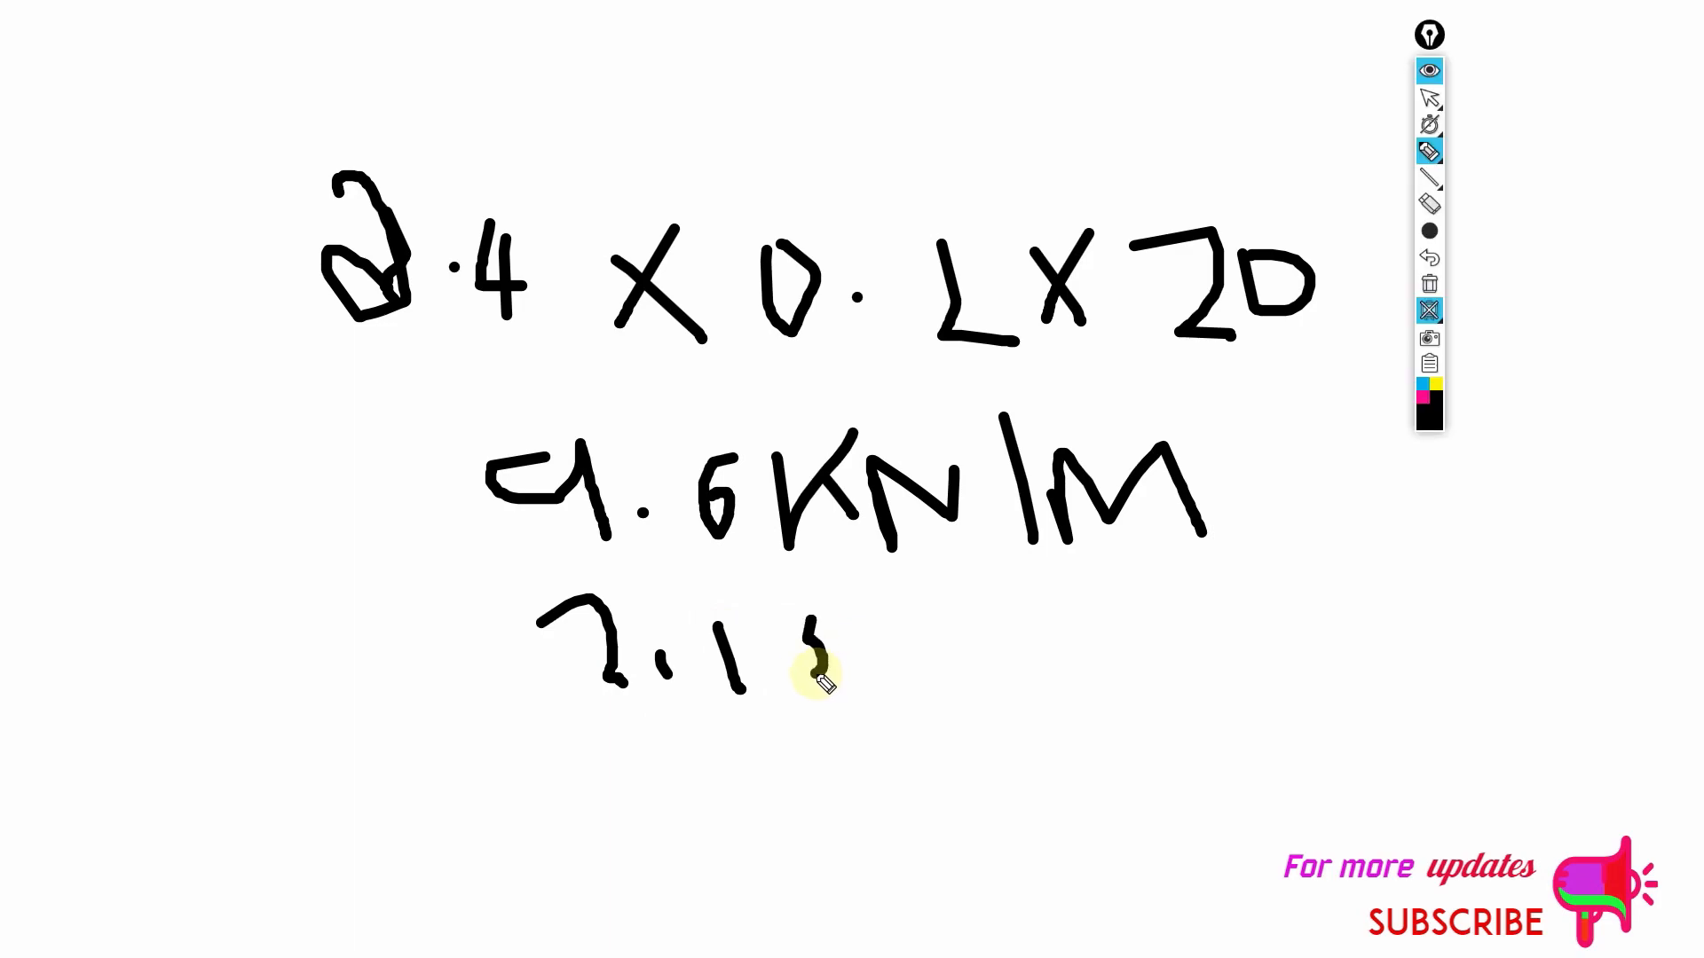
Handwrite the unit kN/m after the value 2.15 on the whiteboard.
{"action": "left_click_drag", "start_coordinate": [854, 608], "coordinate": [865, 683]}
{"action": "mouse_move", "coordinate": [898, 625]}
{"action": "left_mouse_down"}
{"action": "mouse_move", "coordinate": [902, 673]}
{"action": "mouse_move", "coordinate": [1010, 606]}
{"action": "left_mouse_up"}
{"action": "mouse_move", "coordinate": [1028, 545]}
{"action": "left_mouse_down"}
{"action": "mouse_move", "coordinate": [1054, 646]}
{"action": "mouse_move", "coordinate": [1211, 679]}
{"action": "left_mouse_up"}
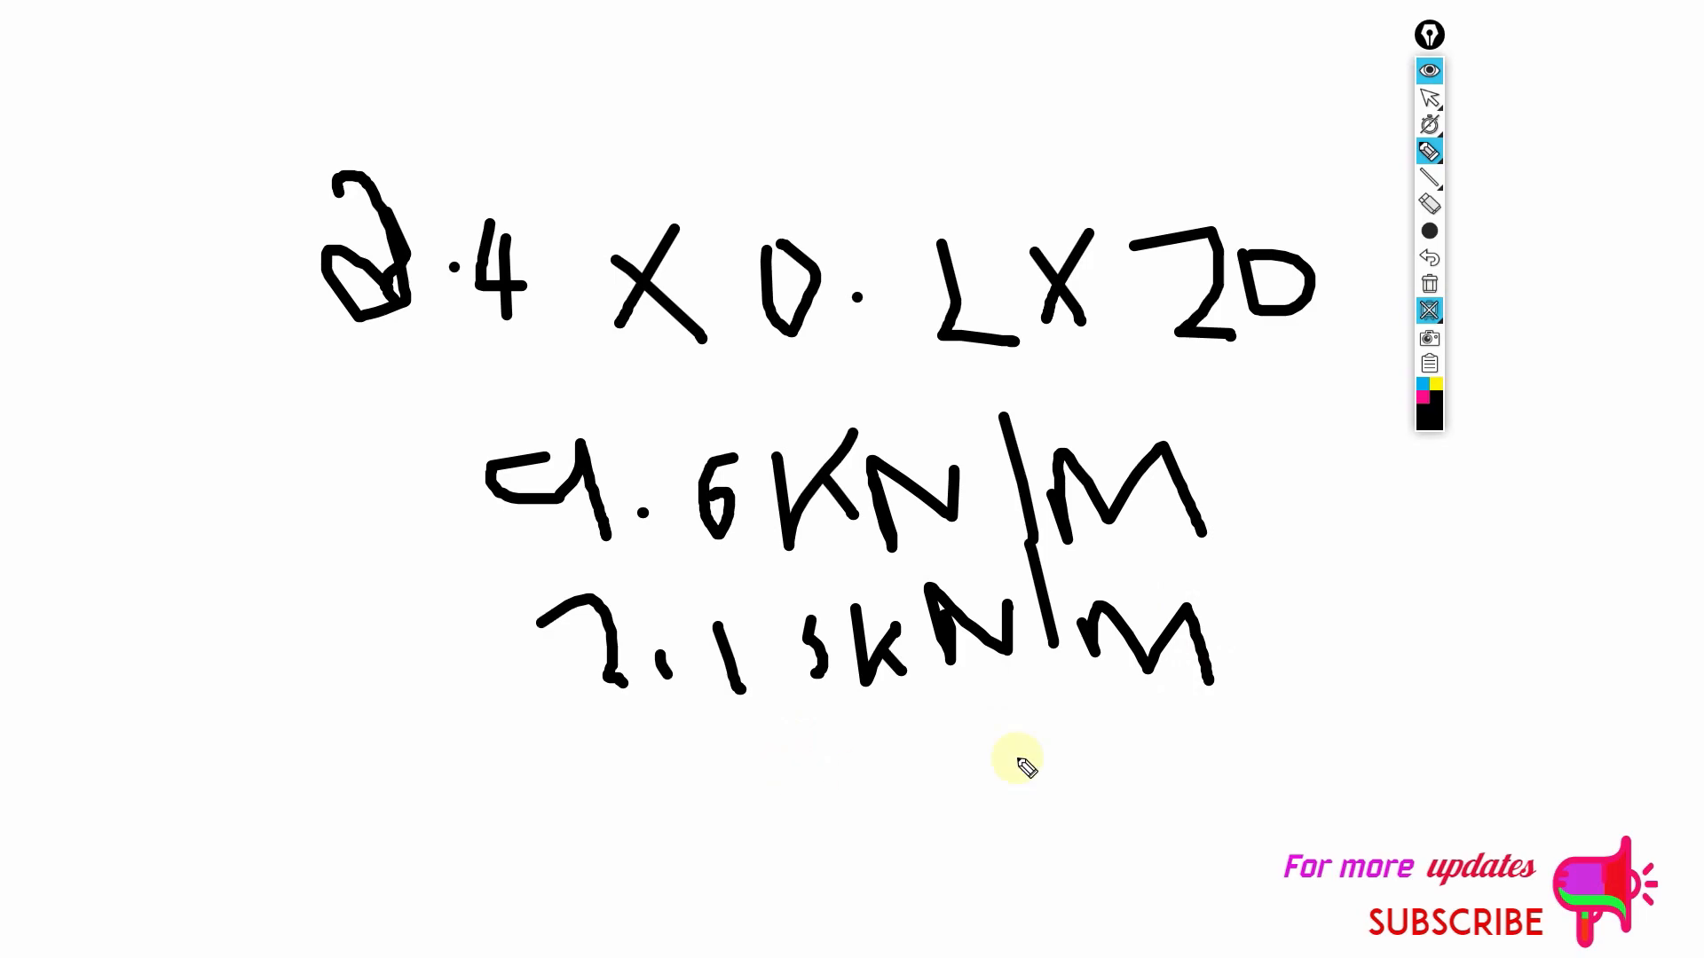
Turn off the whiteboard background while keeping the handwriting, and switch to the LOAD CALCULATION FROM SLAB TO BEAM workbook in Excel.
{"action": "mouse_move", "coordinate": [1437, 322]}
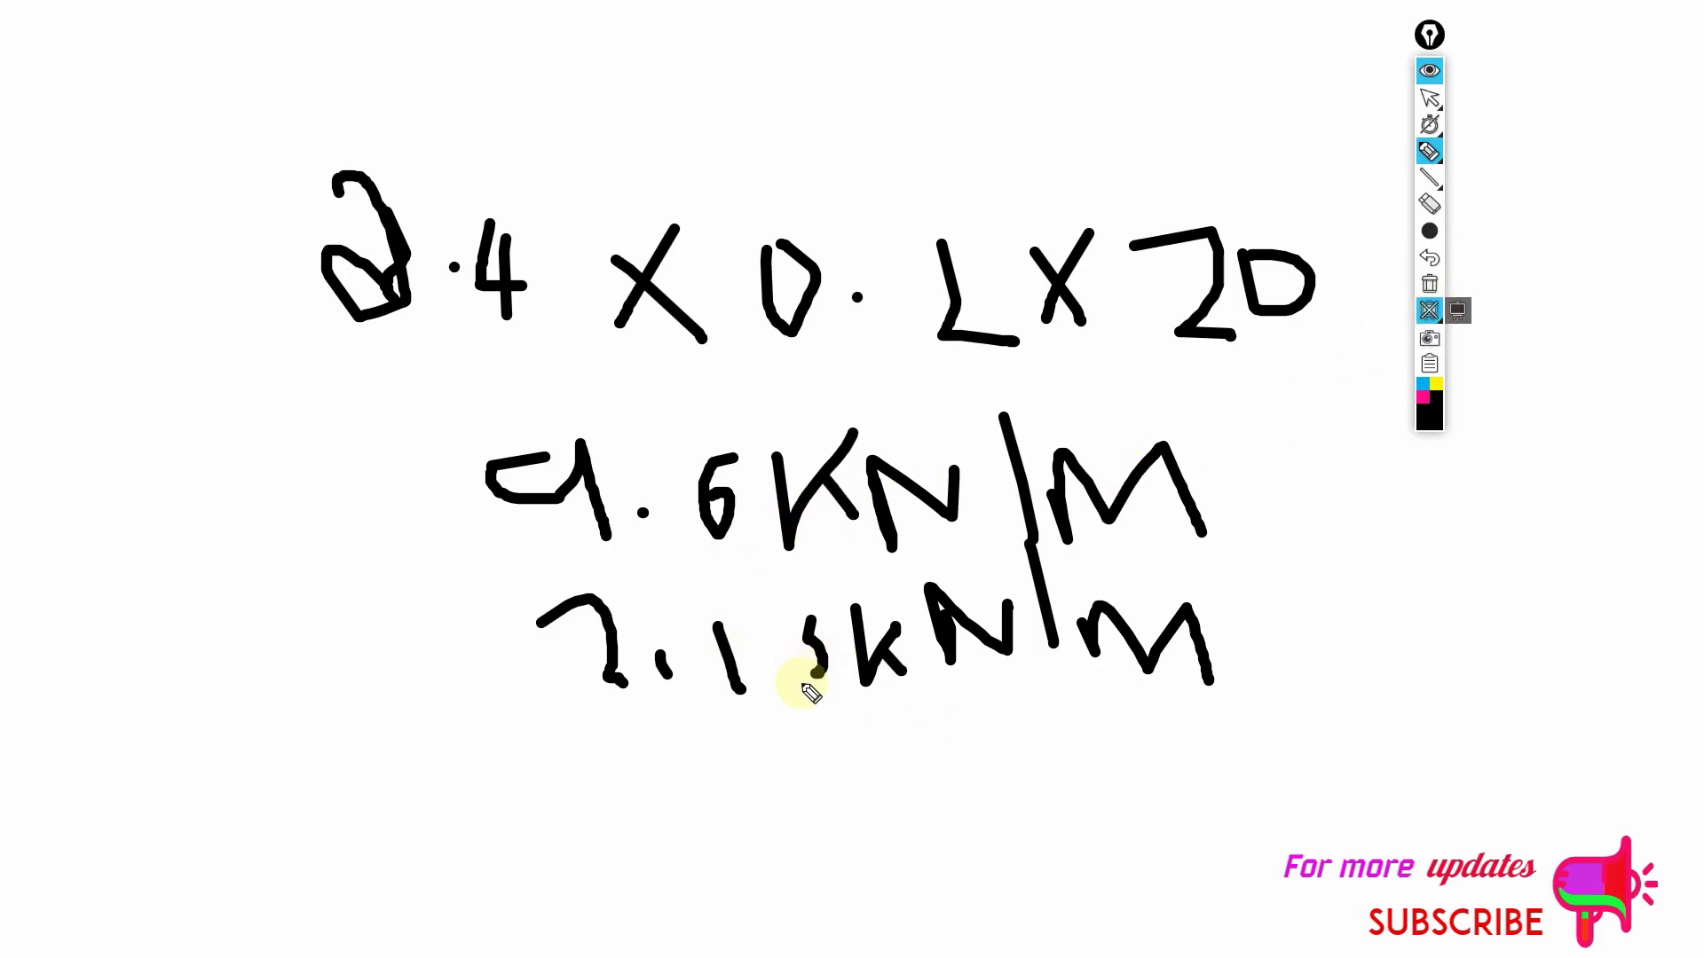
{"action": "left_click", "coordinate": [1434, 312]}
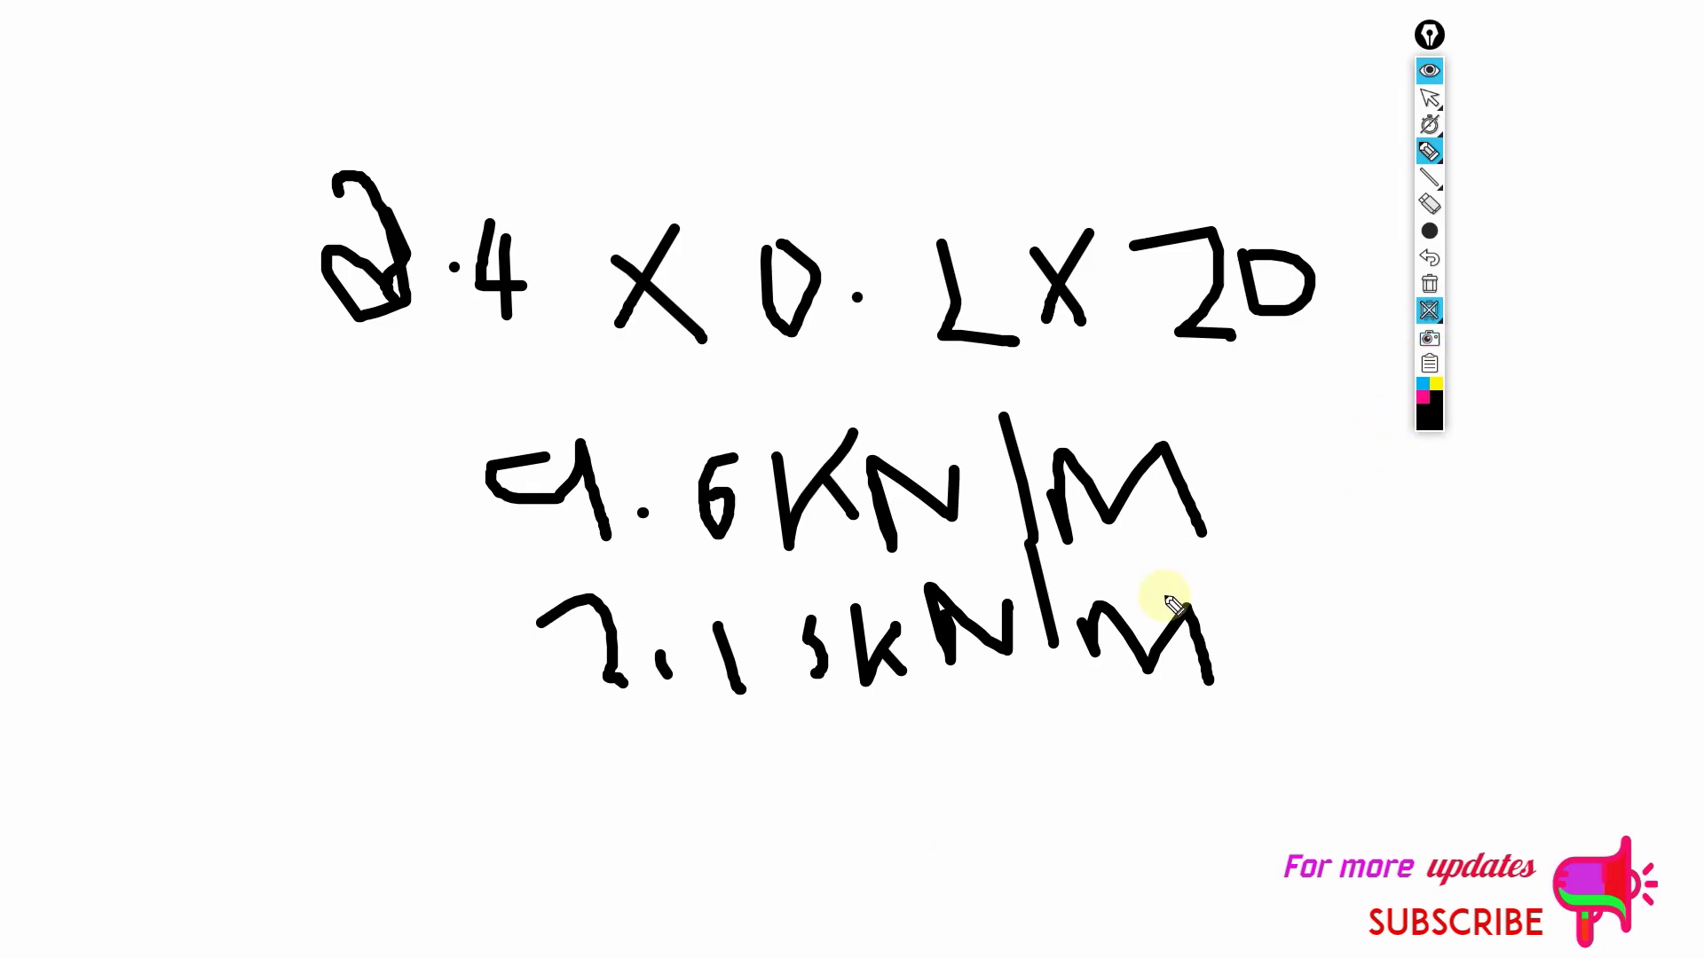
{"action": "left_click", "coordinate": [1428, 310]}
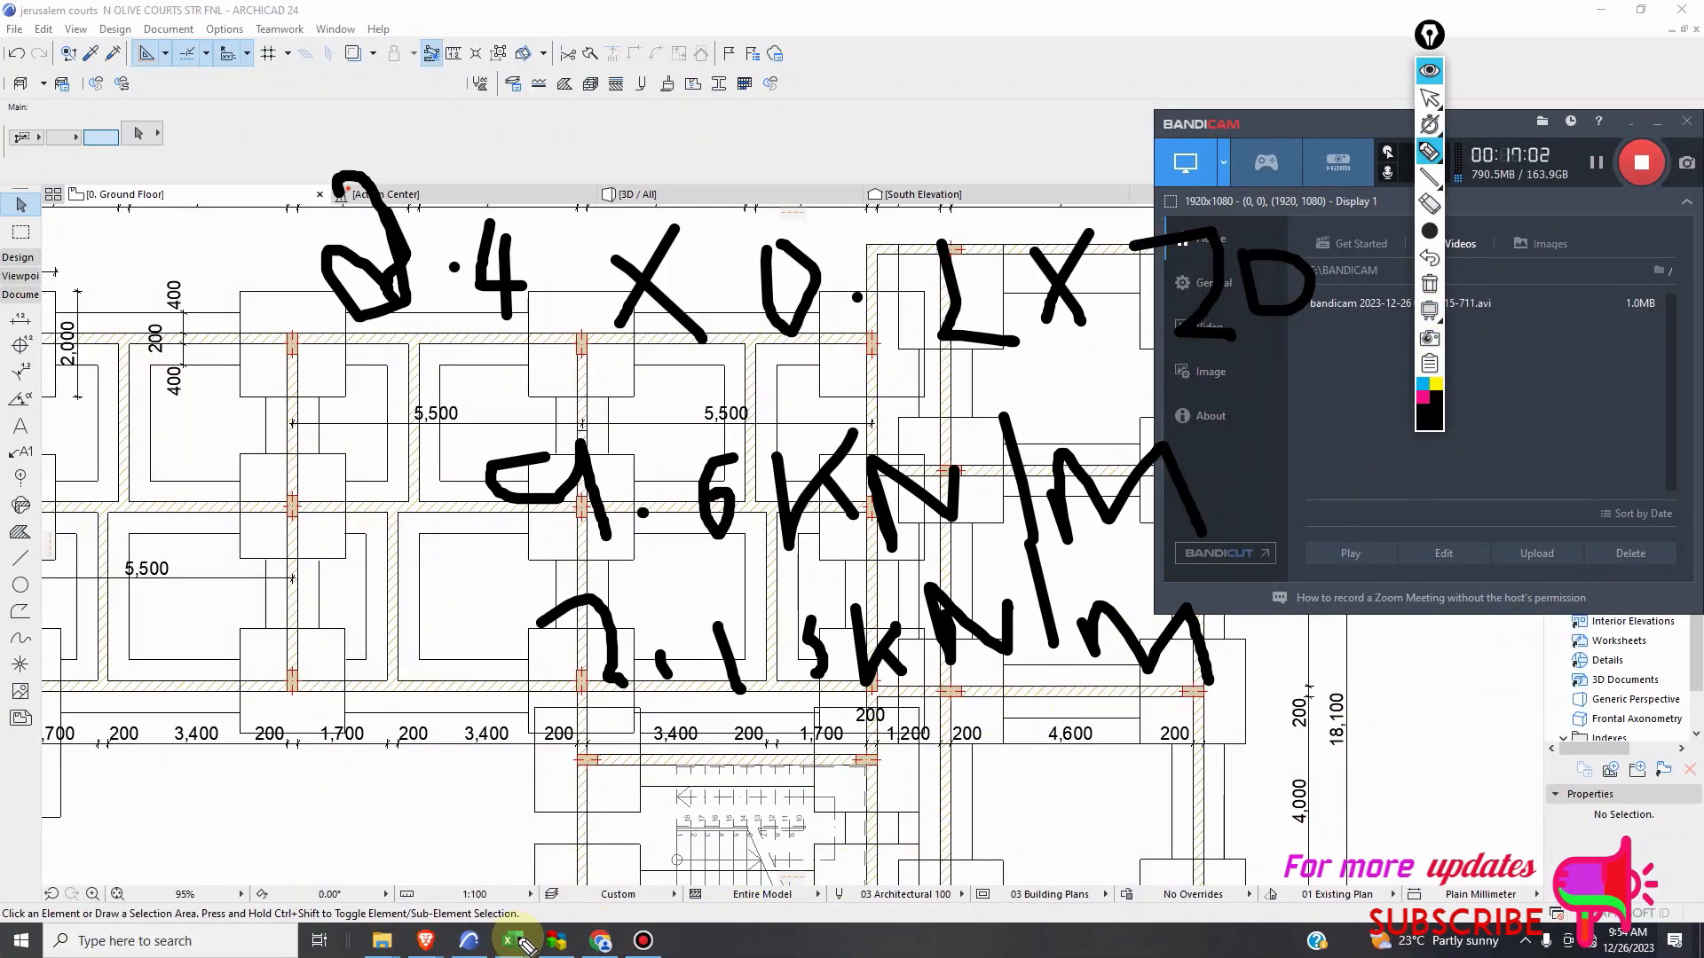
{"action": "left_click", "coordinate": [1427, 97]}
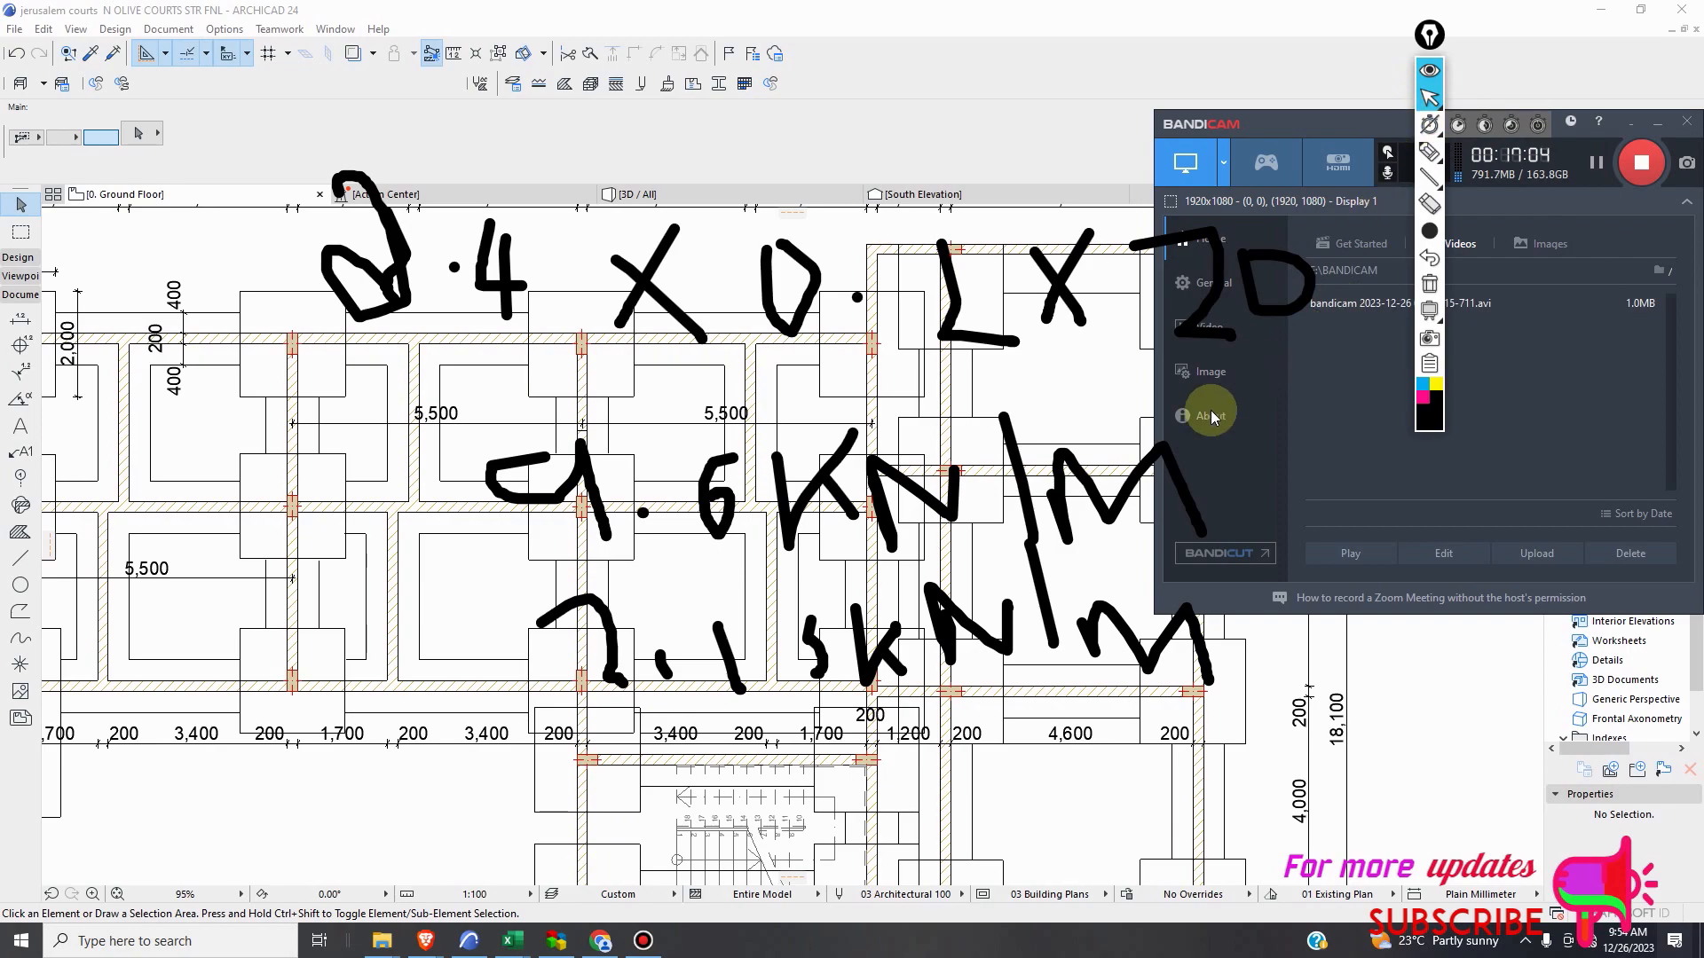
{"action": "mouse_move", "coordinate": [515, 950]}
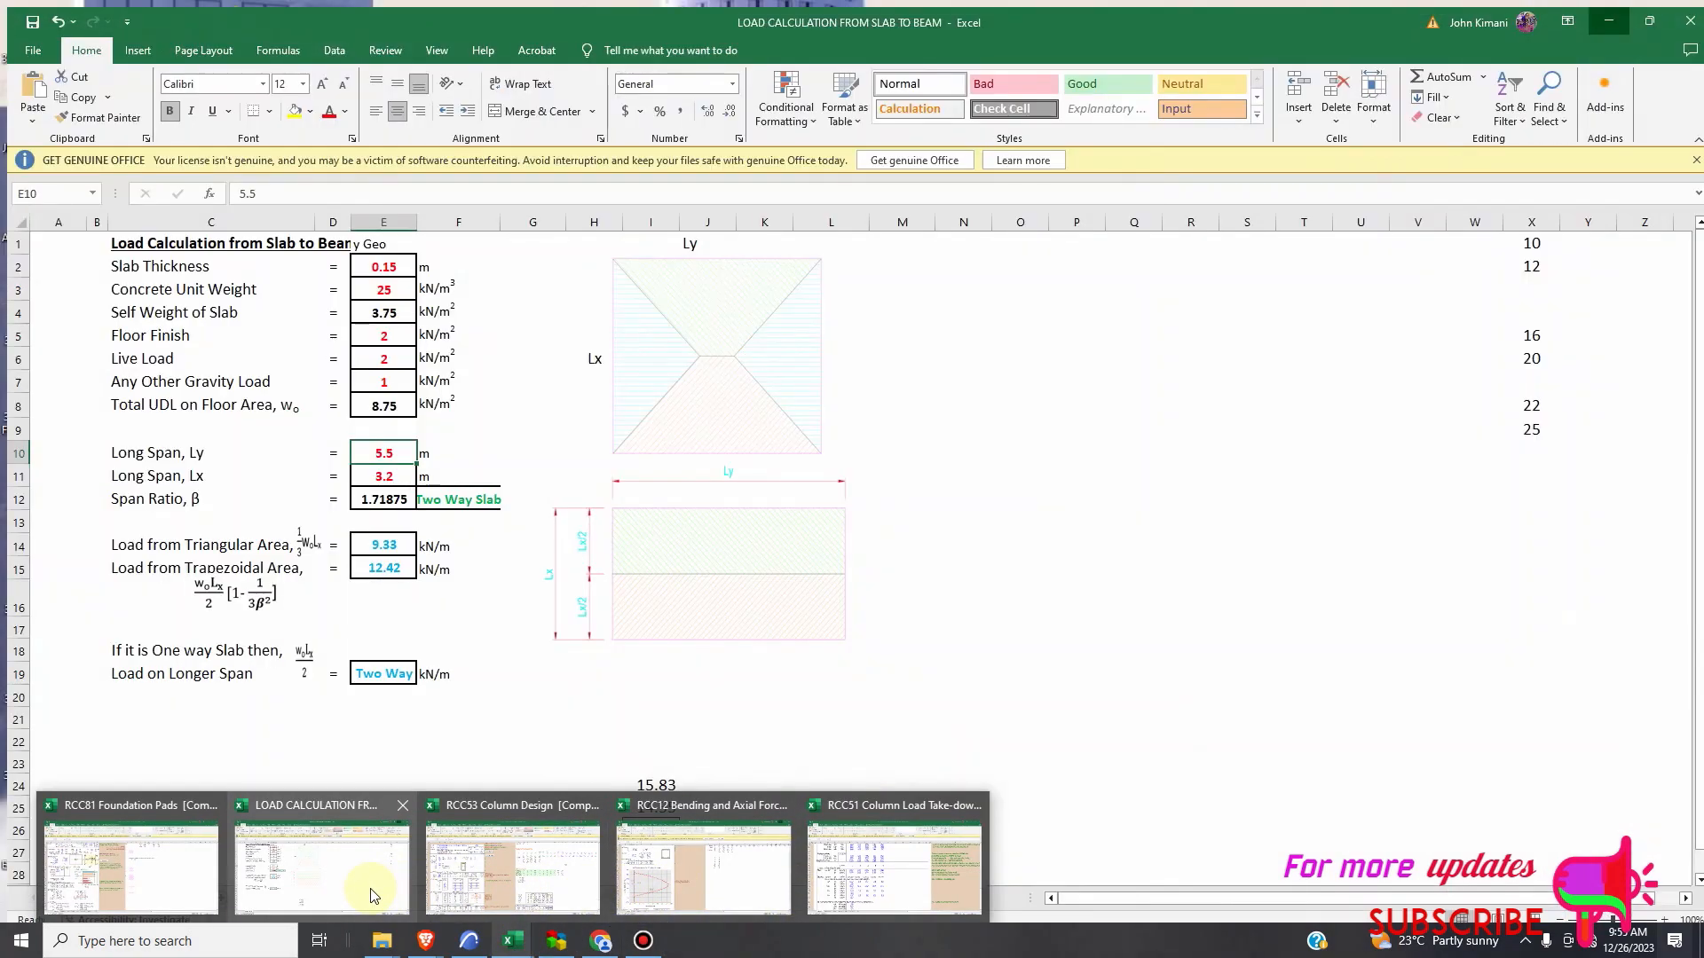
{"action": "left_click", "coordinate": [365, 889]}
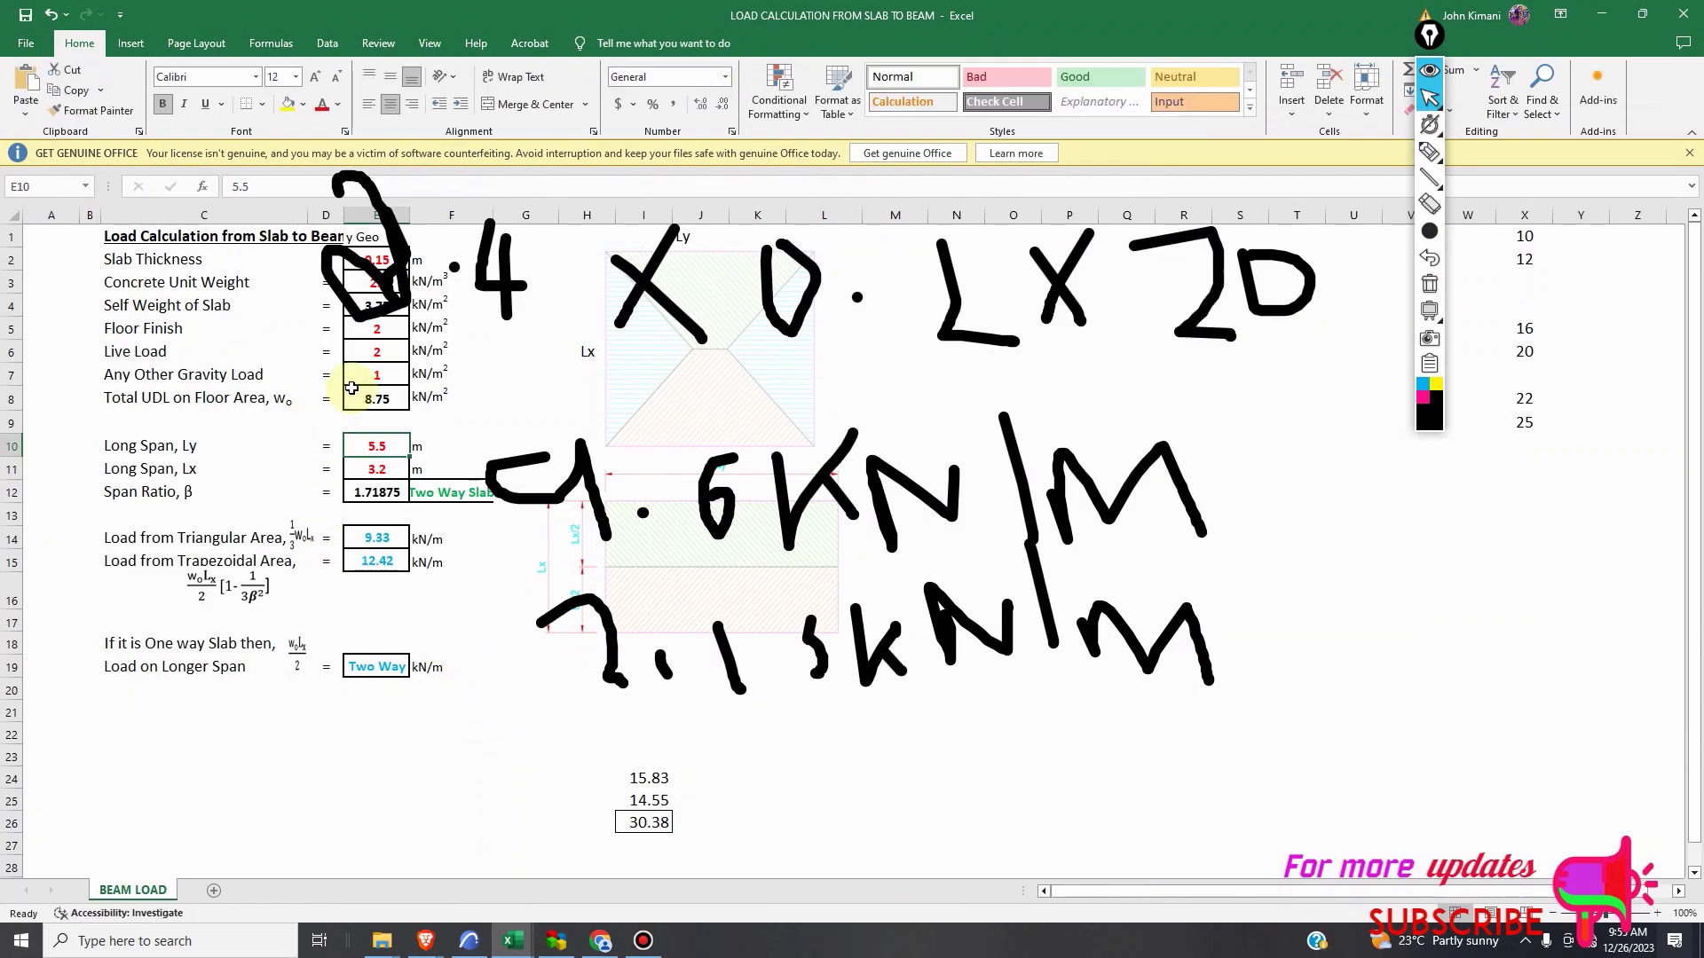
{"action": "scroll", "coordinate": [373, 448], "scroll_direction": "down", "scroll_amount": 2}
{"action": "scroll", "coordinate": [371, 455], "scroll_direction": "up", "scroll_amount": 2}
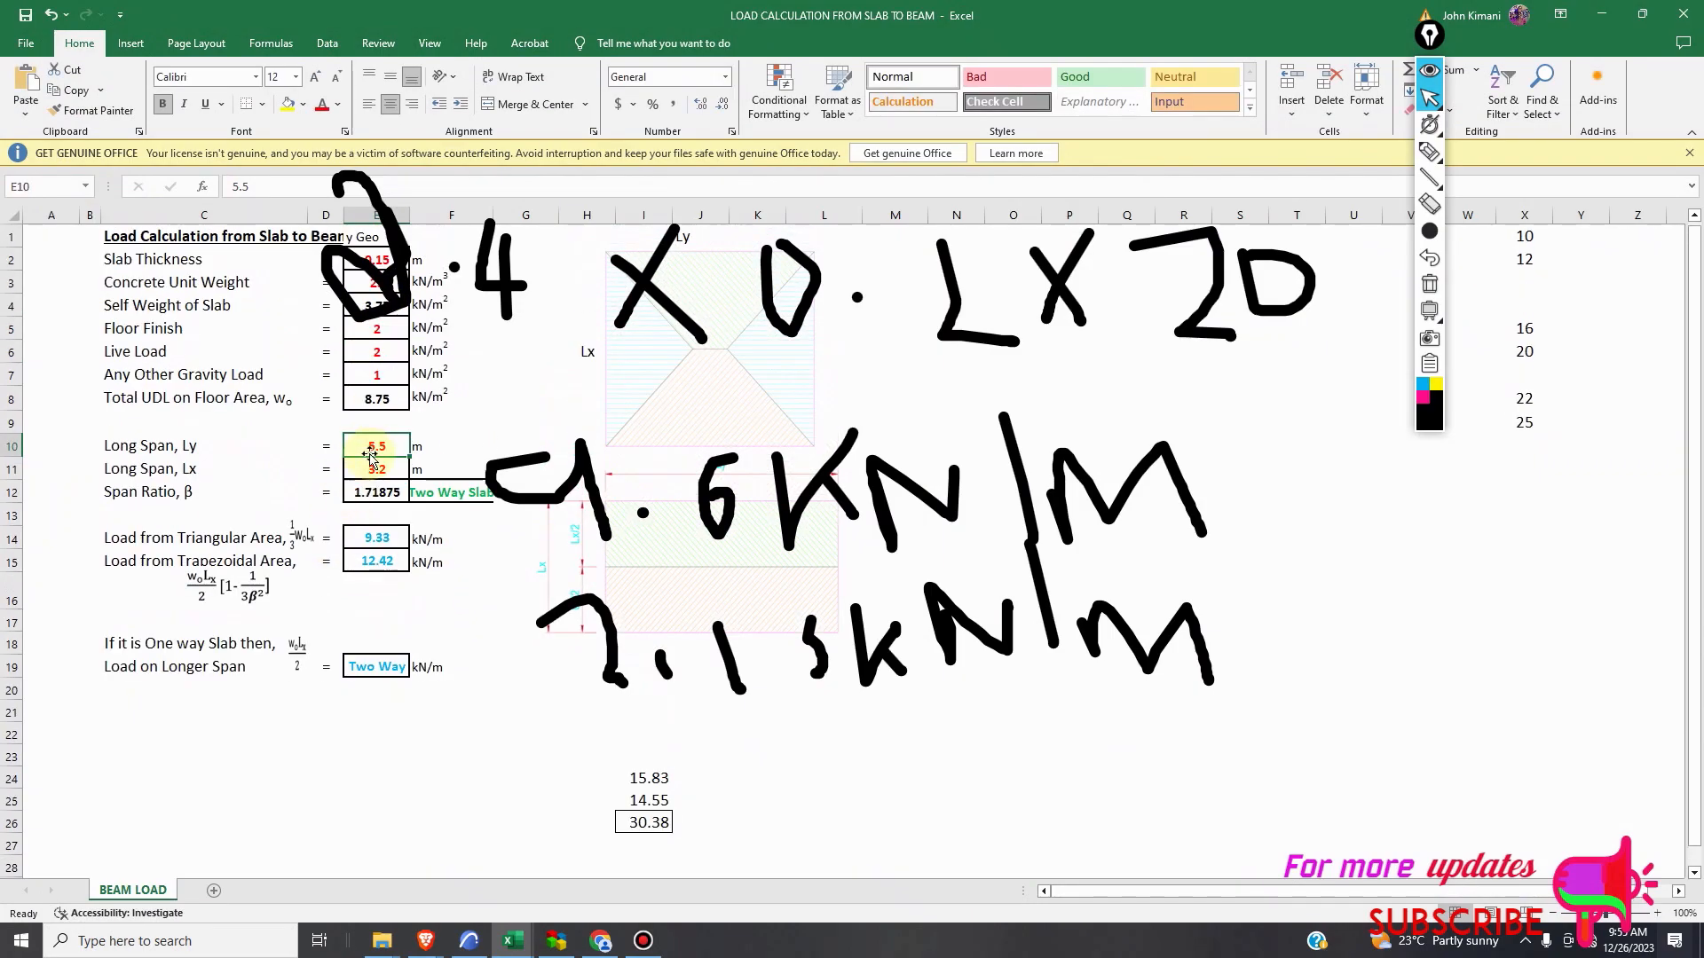
Examine the slab panel span dimensions on the ground floor plan in Archicad.
{"action": "left_click", "coordinate": [470, 942]}
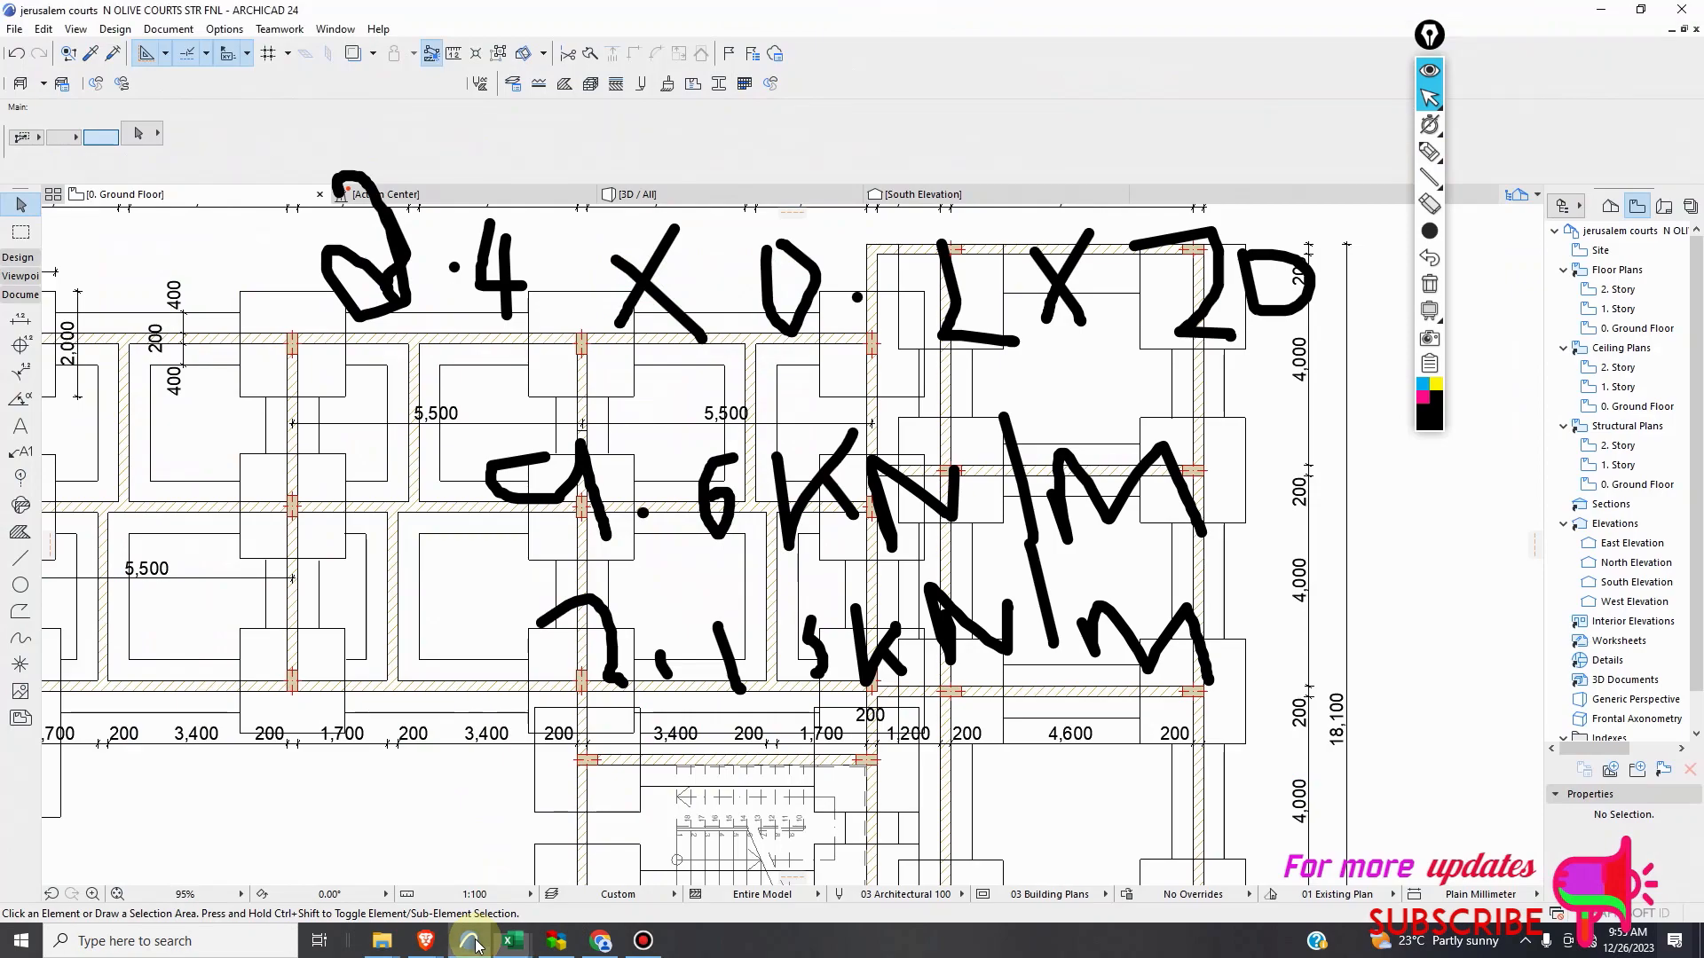
{"action": "scroll", "coordinate": [476, 429], "scroll_direction": "up", "scroll_amount": 3}
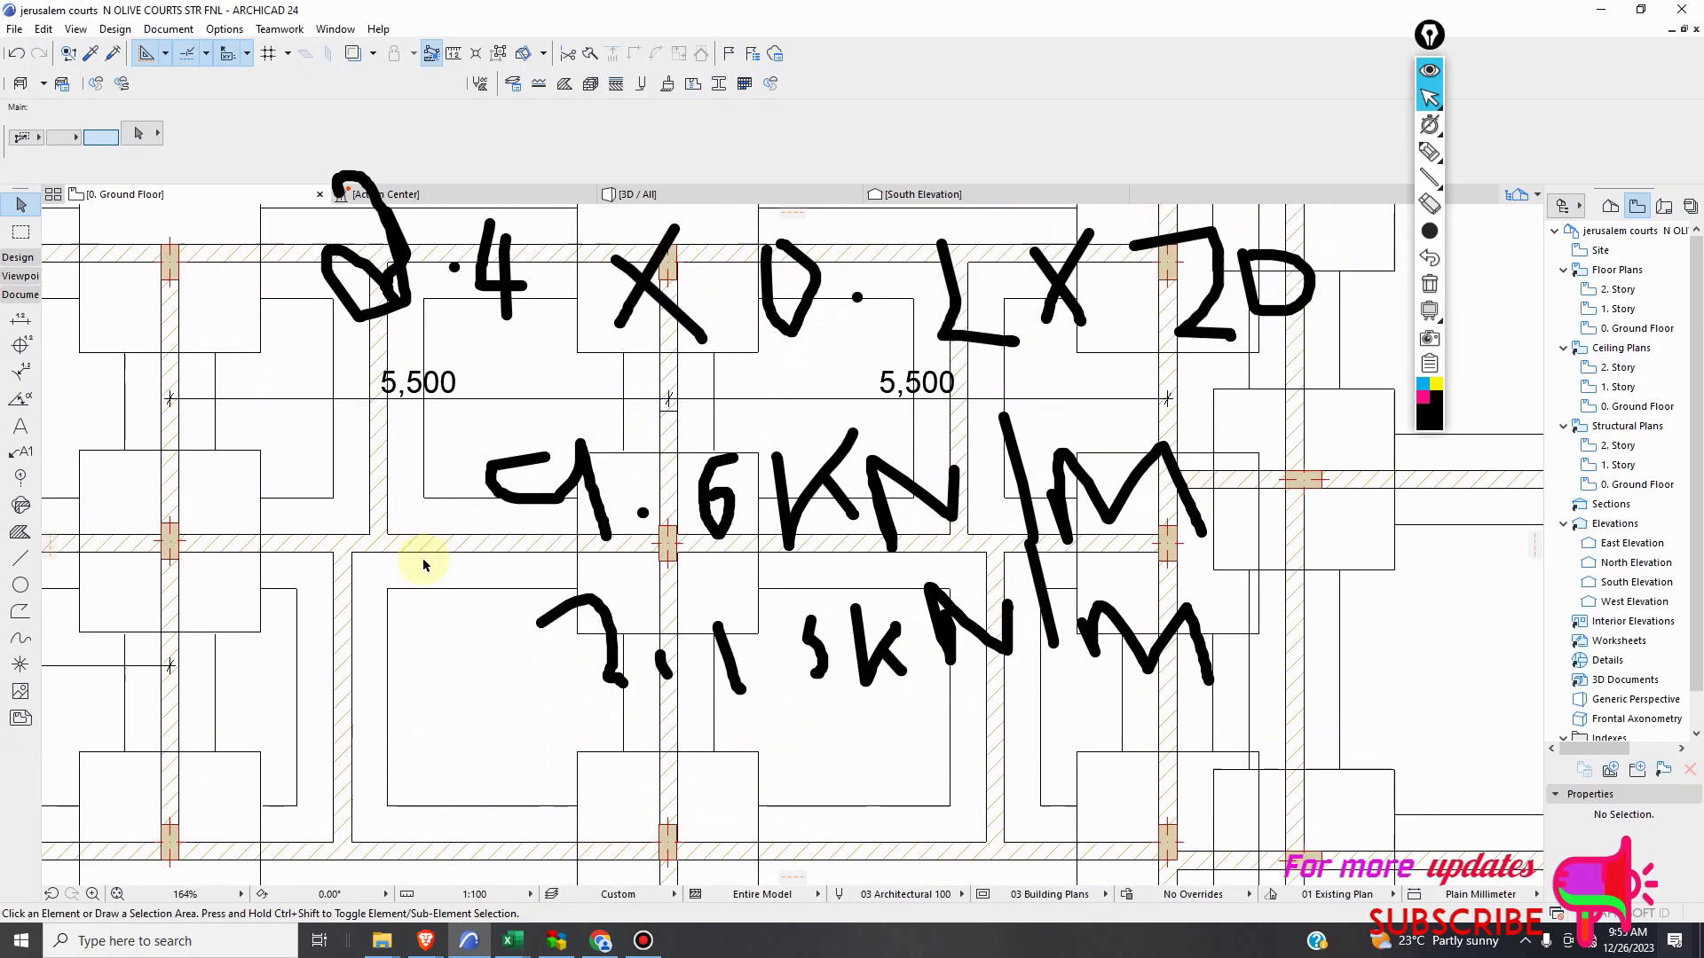
{"action": "scroll", "coordinate": [423, 566], "scroll_direction": "down", "scroll_amount": 4}
{"action": "scroll", "coordinate": [381, 671], "scroll_direction": "up", "scroll_amount": 2}
{"action": "scroll", "coordinate": [410, 647], "scroll_direction": "down", "scroll_amount": 2}
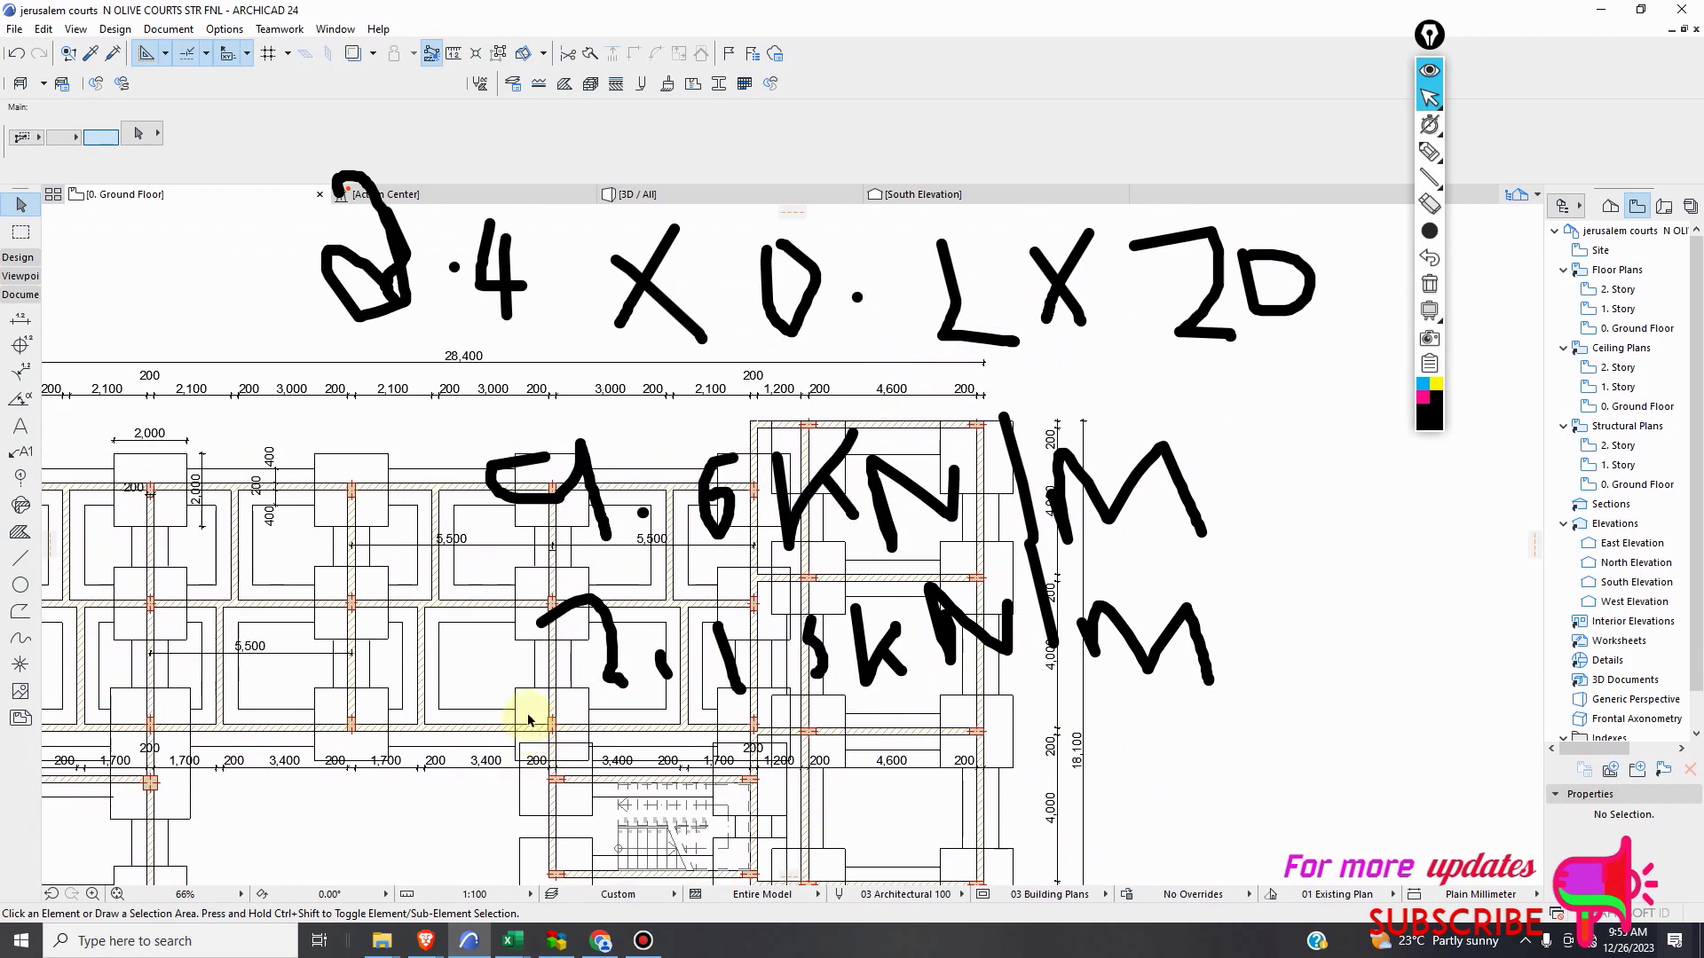
{"action": "scroll", "coordinate": [525, 692], "scroll_direction": "up", "scroll_amount": 2}
{"action": "scroll", "coordinate": [514, 670], "scroll_direction": "down", "scroll_amount": 2}
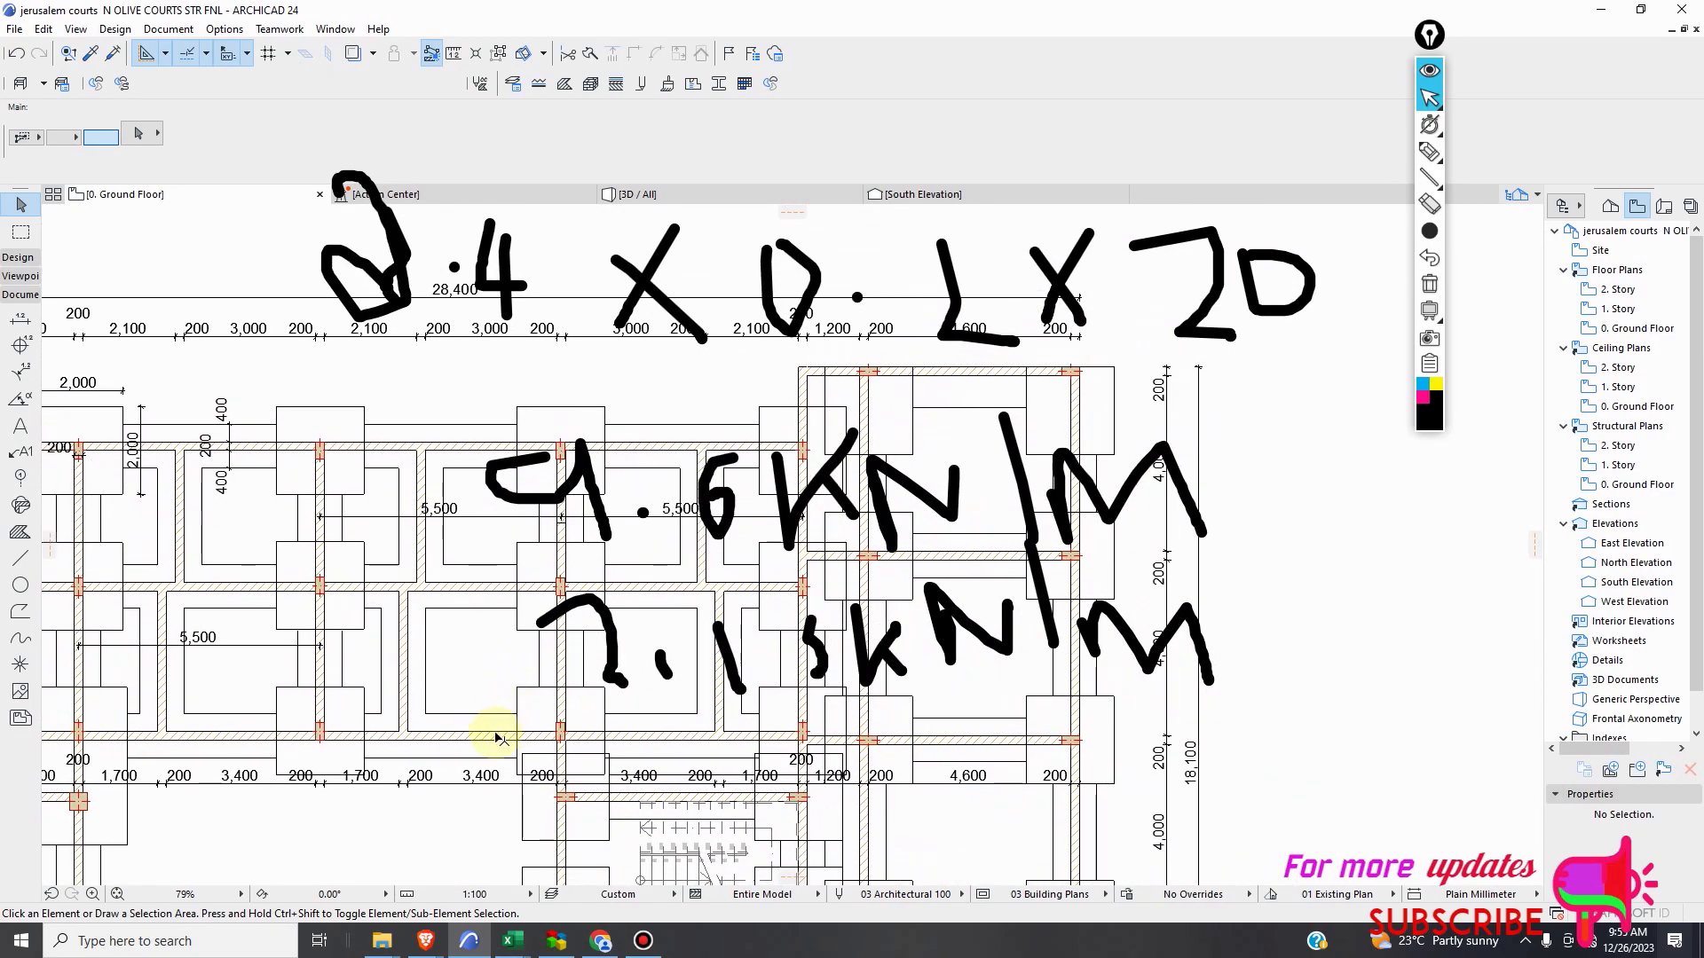
{"action": "scroll", "coordinate": [484, 776], "scroll_direction": "down", "scroll_amount": 2}
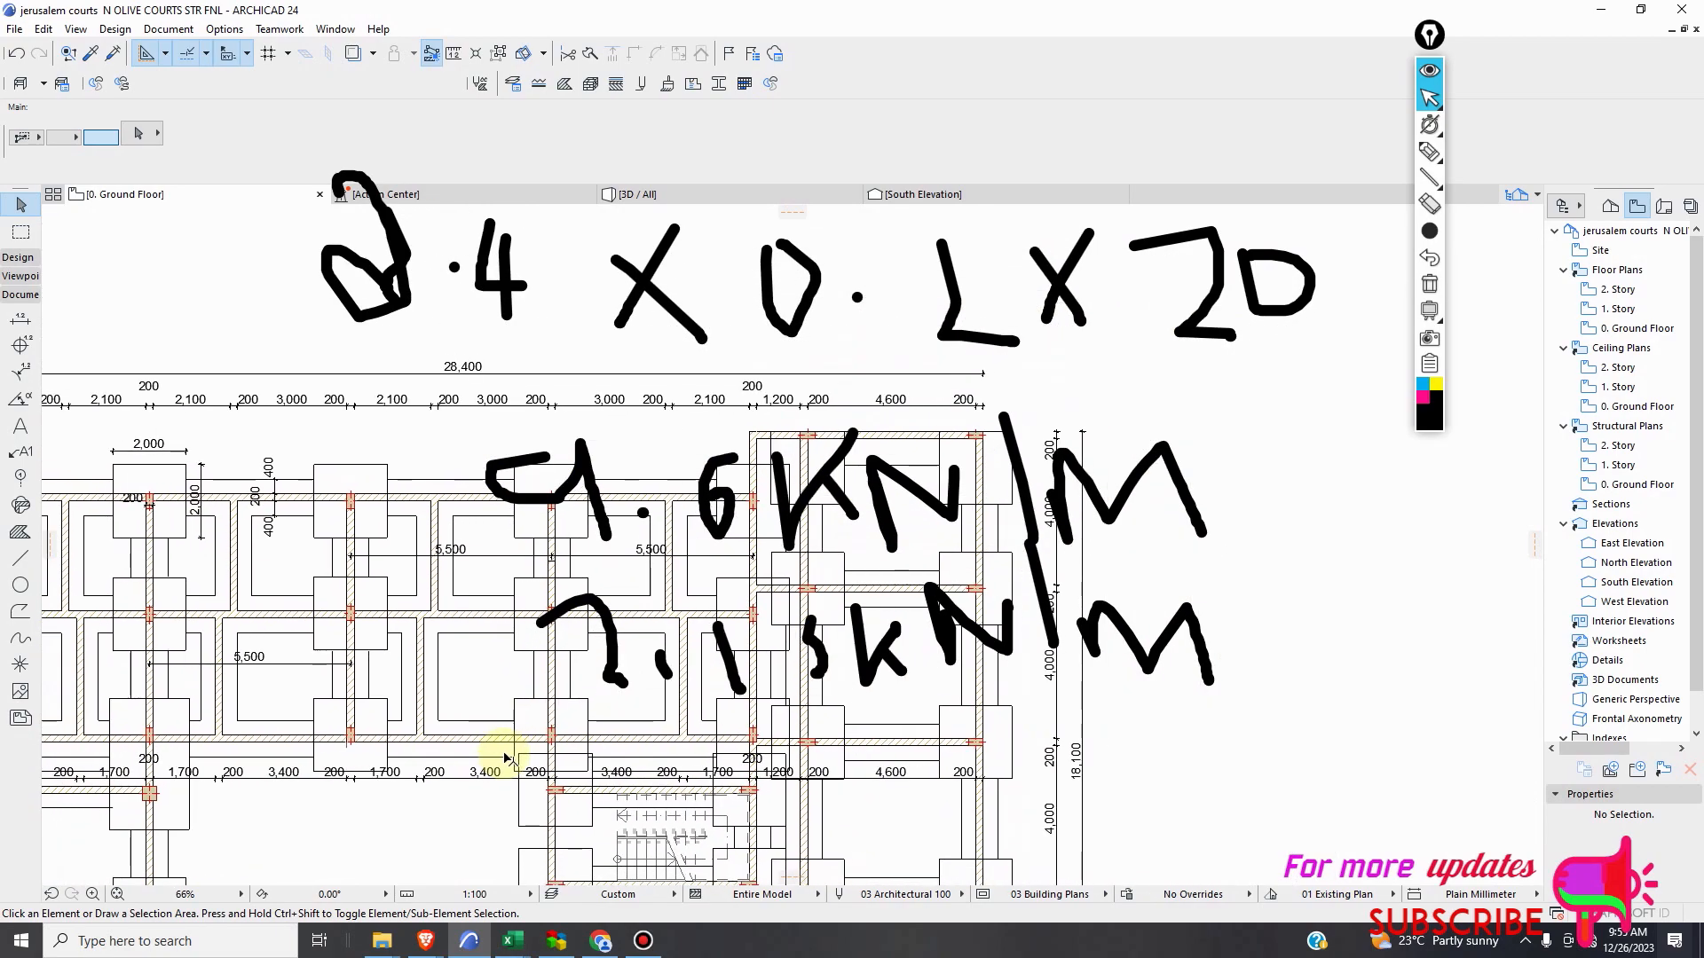
{"action": "scroll", "coordinate": [550, 750], "scroll_direction": "down", "scroll_amount": 2}
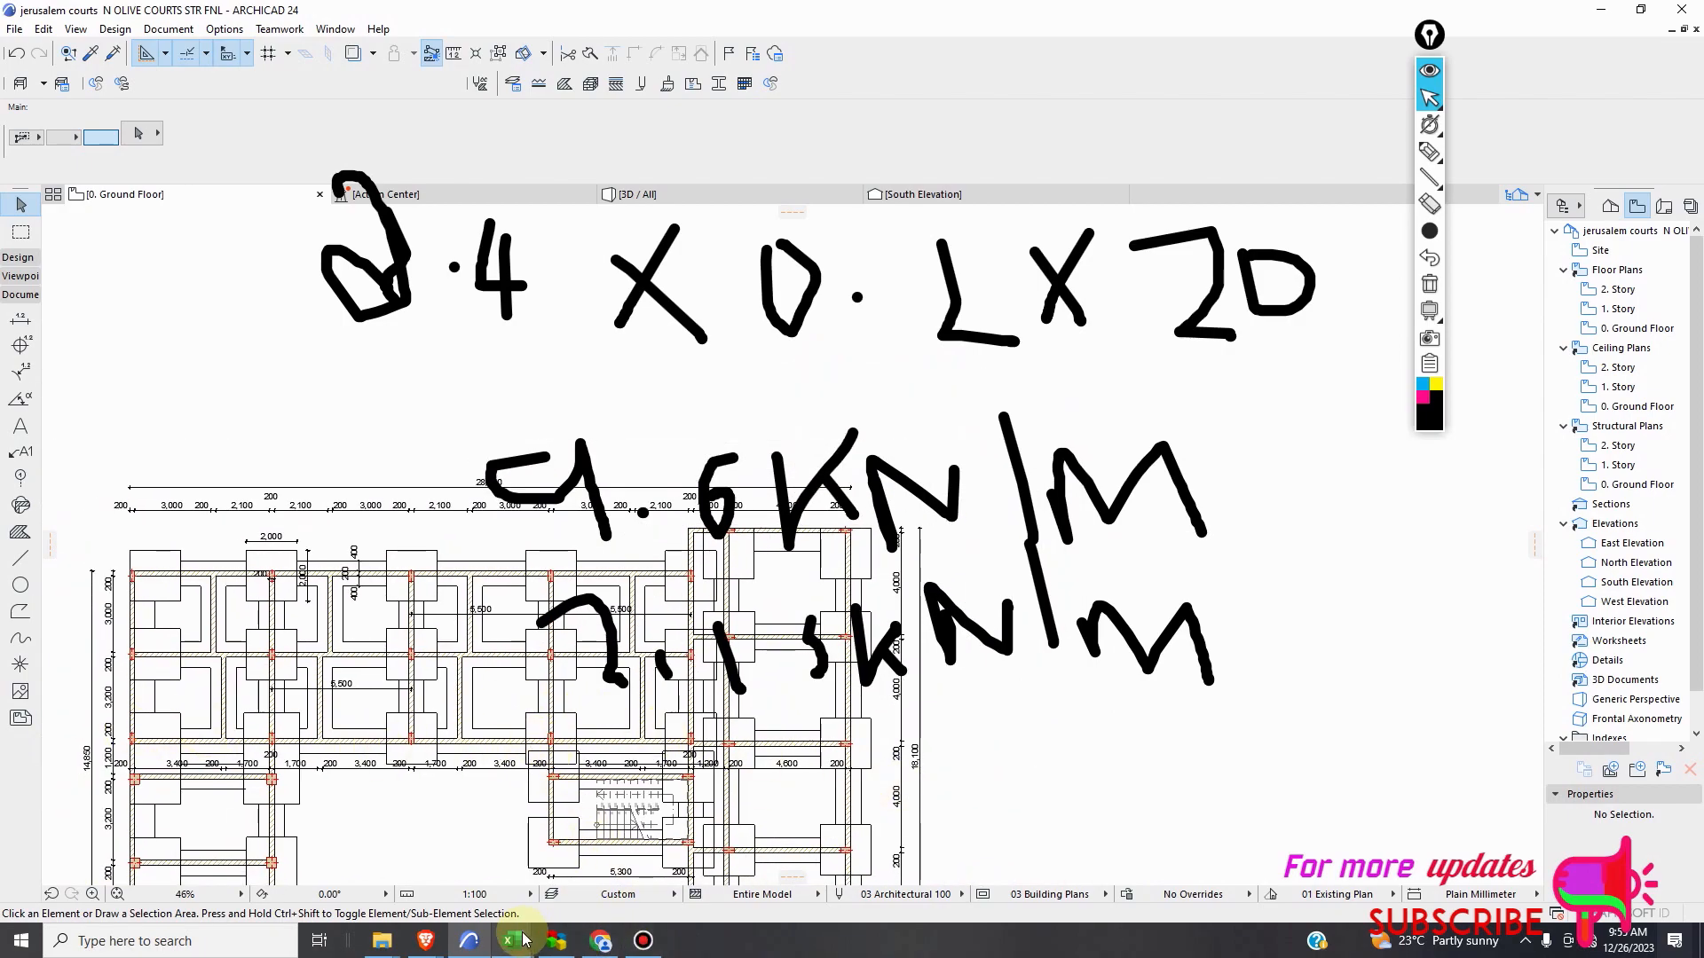
{"action": "scroll", "coordinate": [492, 737], "scroll_direction": "up", "scroll_amount": 4}
{"action": "scroll", "coordinate": [519, 706], "scroll_direction": "up", "scroll_amount": 2}
{"action": "scroll", "coordinate": [557, 742], "scroll_direction": "down", "scroll_amount": 4}
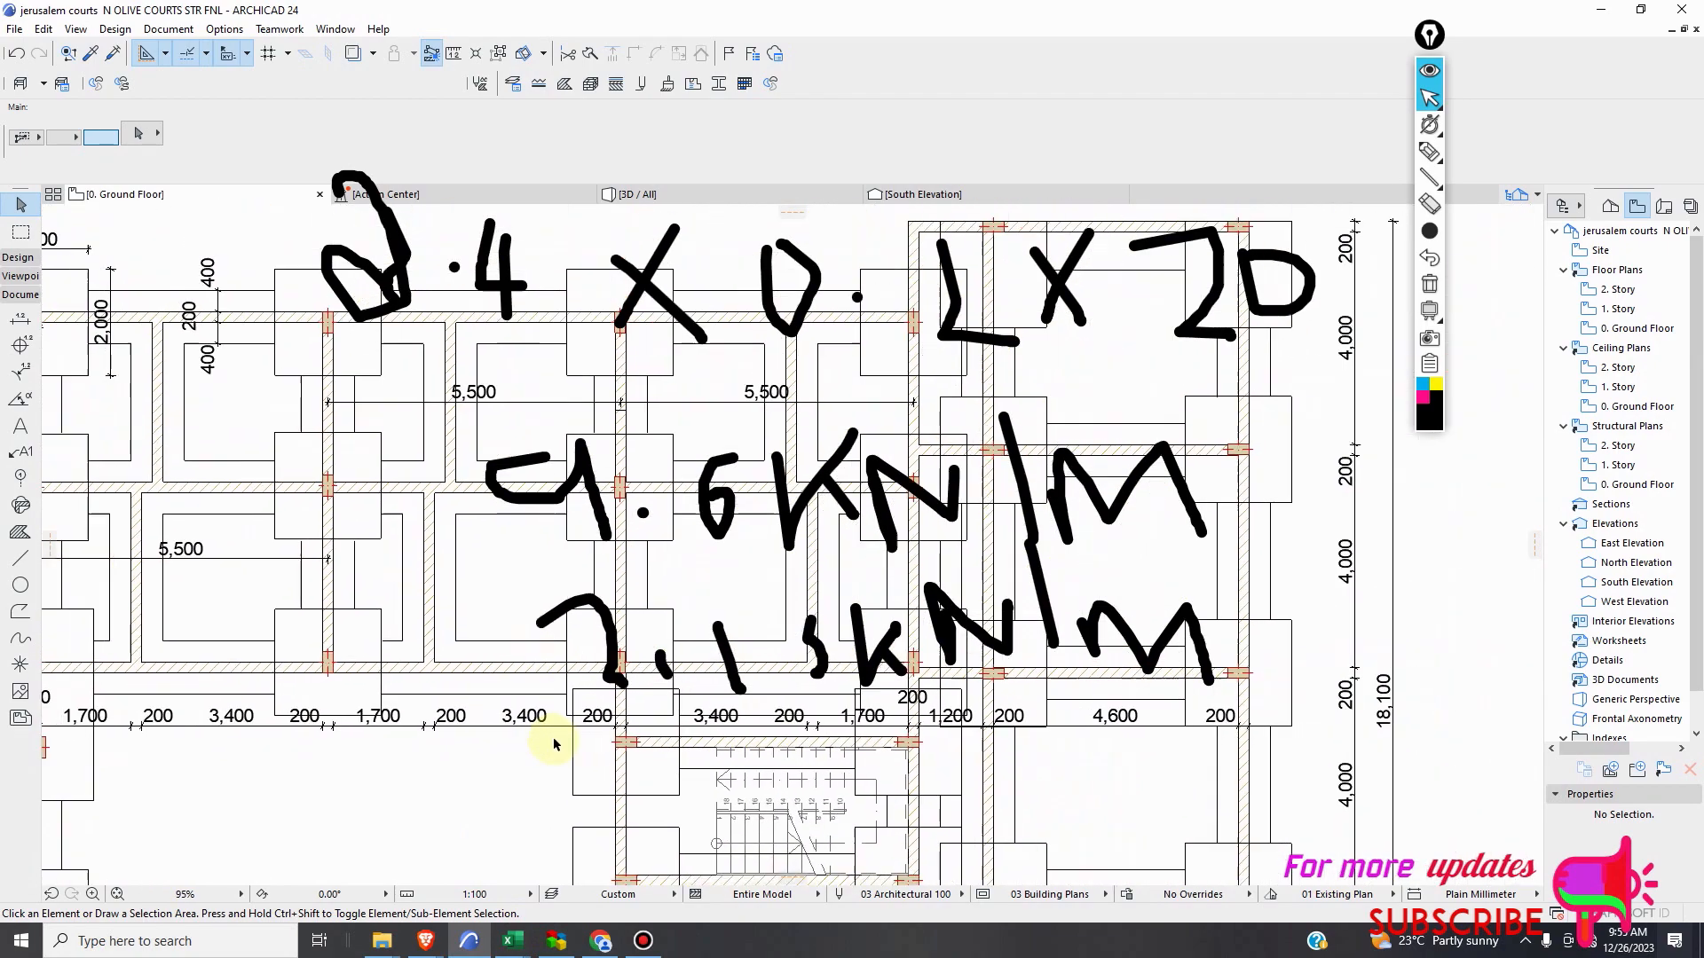
{"action": "scroll", "coordinate": [92, 707], "scroll_direction": "up", "scroll_amount": 3}
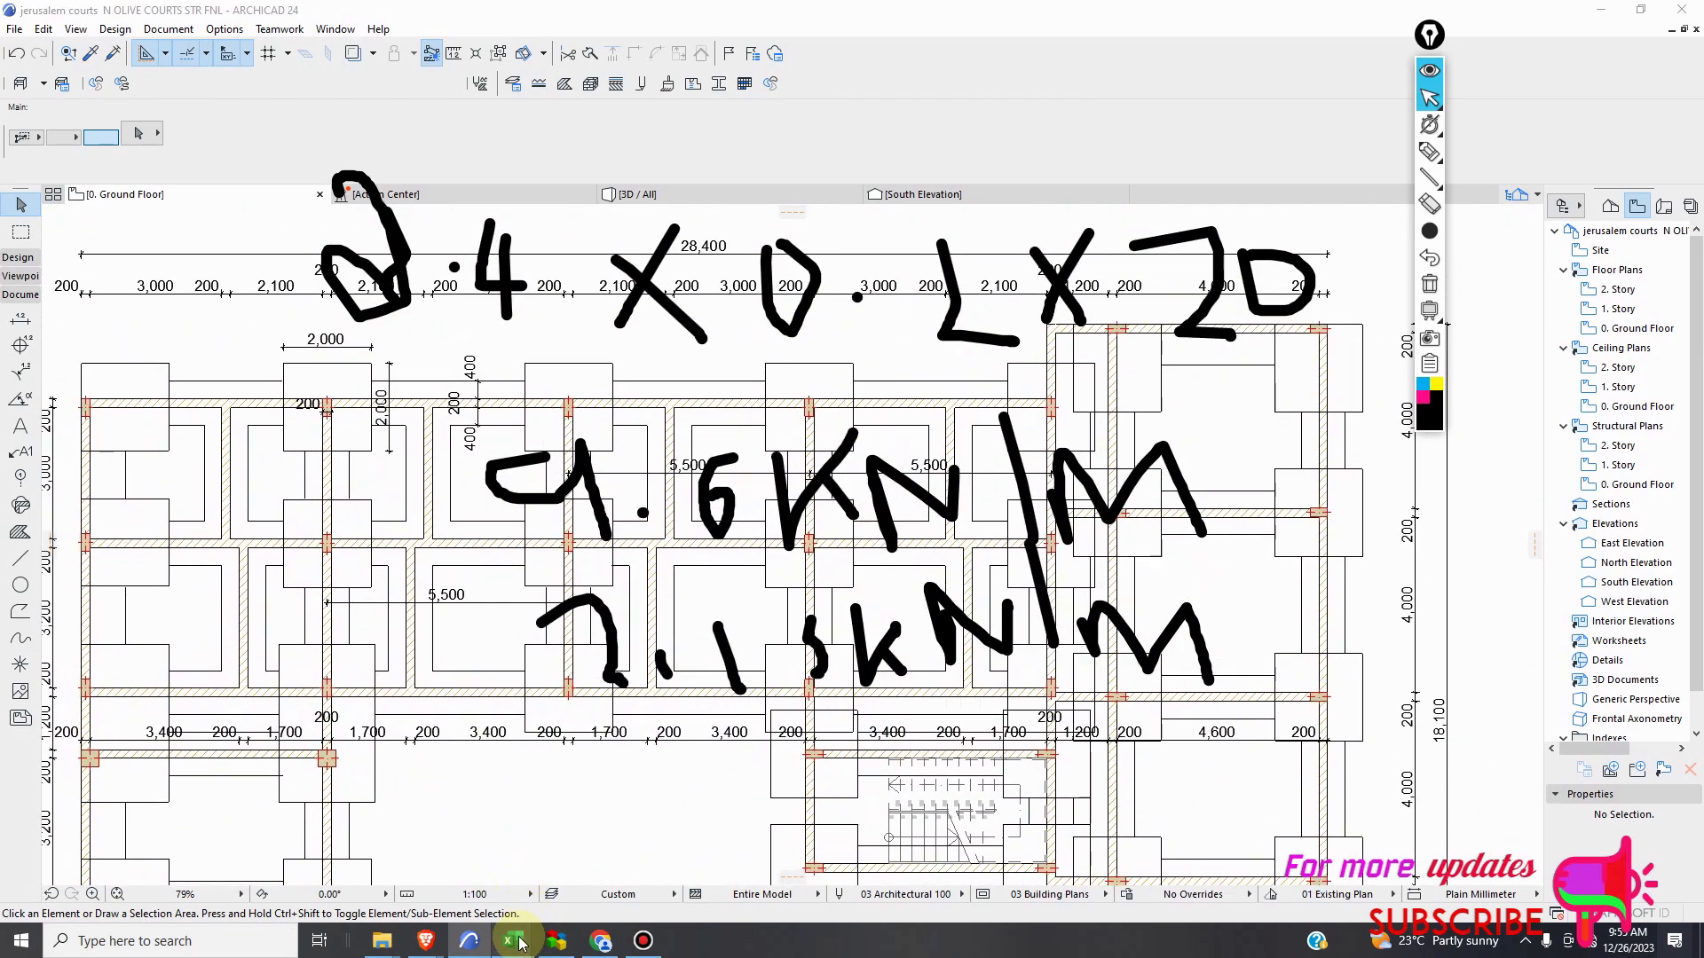
Set the slab's long span Ly to 3.4 m in the LOAD CALCULATION FROM SLAB TO BEAM workbook in Excel.
{"action": "mouse_move", "coordinate": [513, 940]}
{"action": "left_click", "coordinate": [388, 868]}
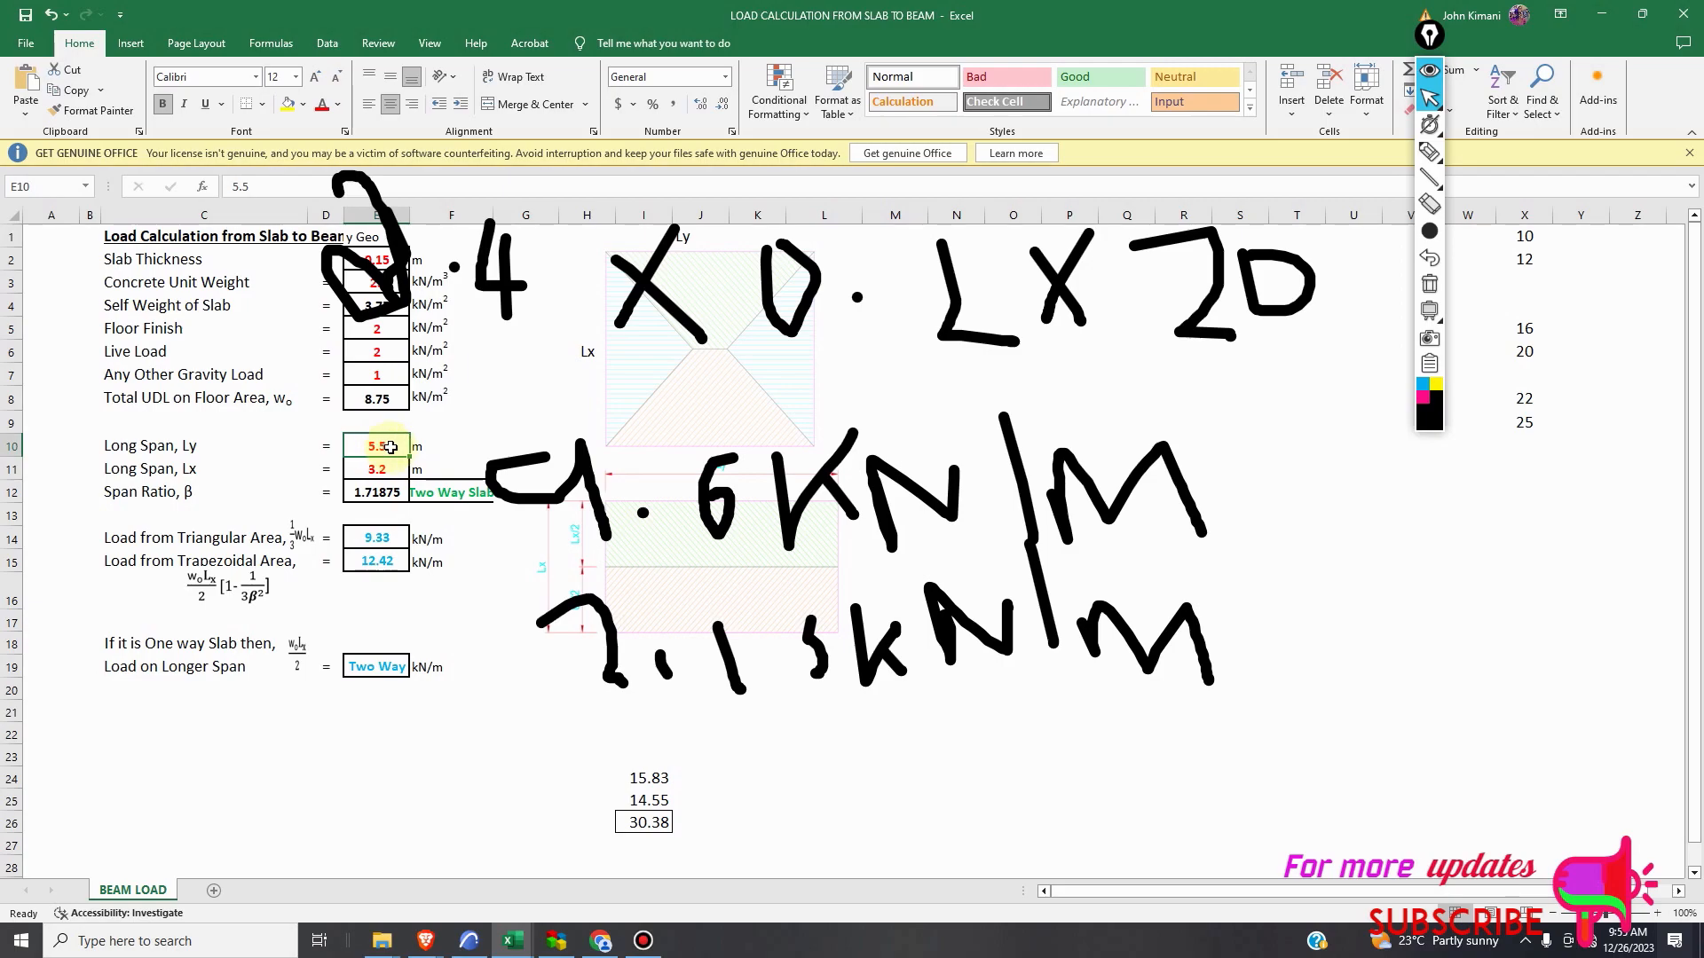
{"action": "type", "text": "3.4"}
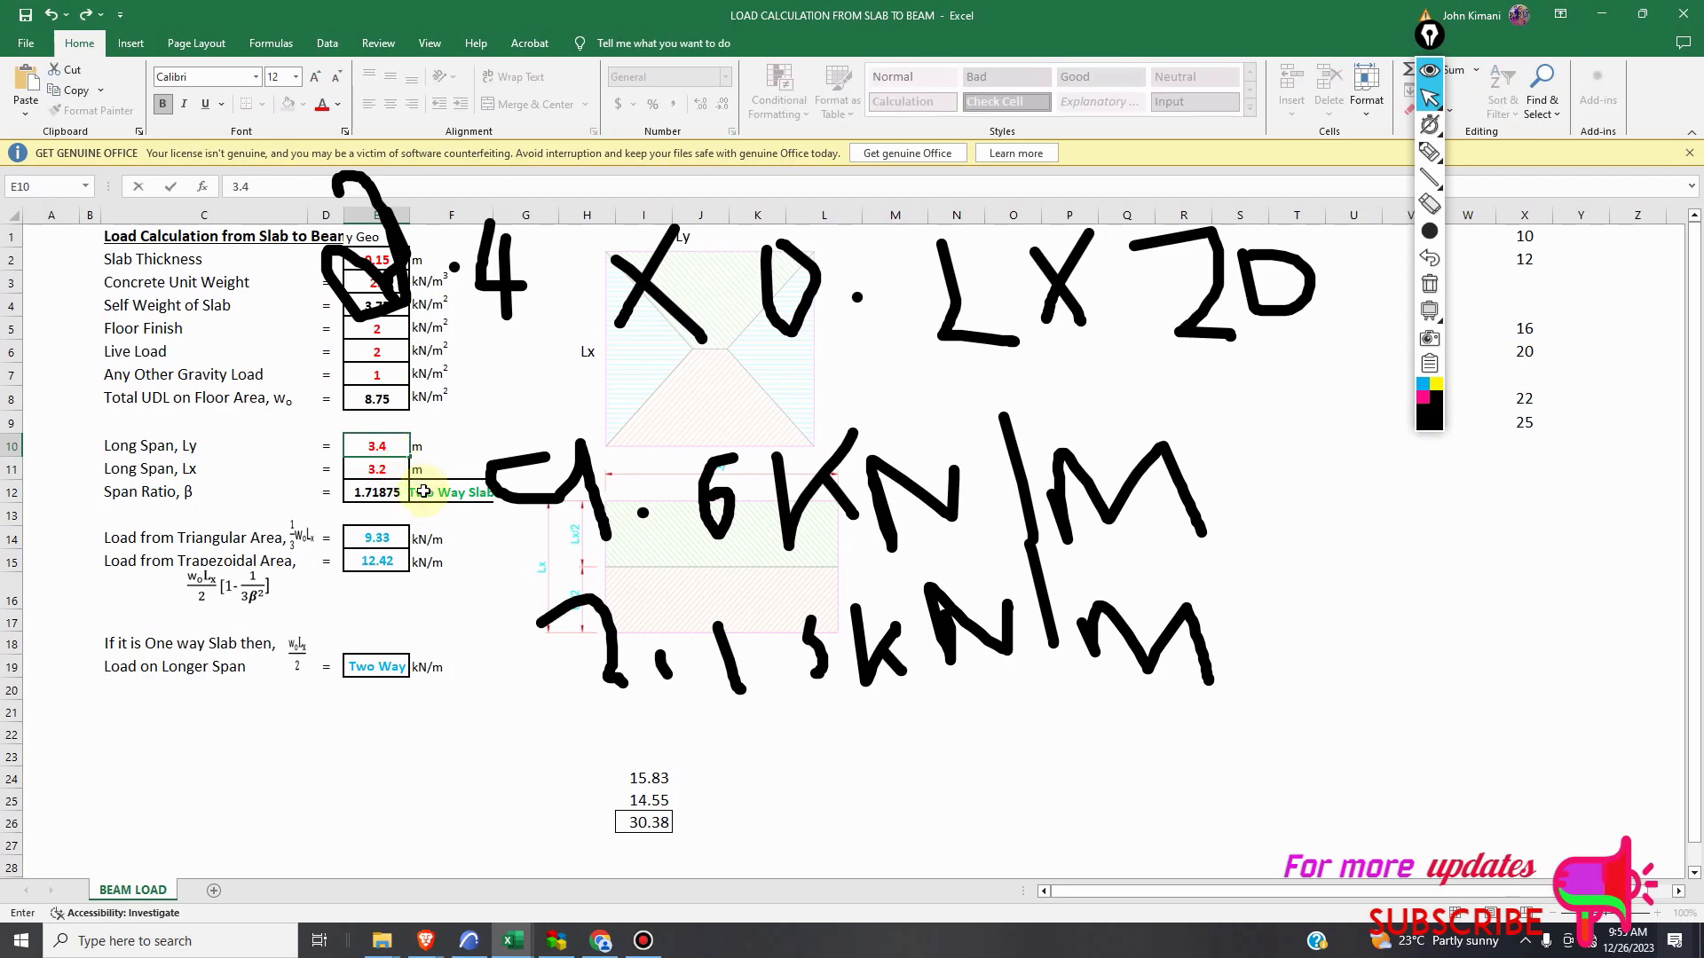
{"action": "left_click", "coordinate": [389, 470]}
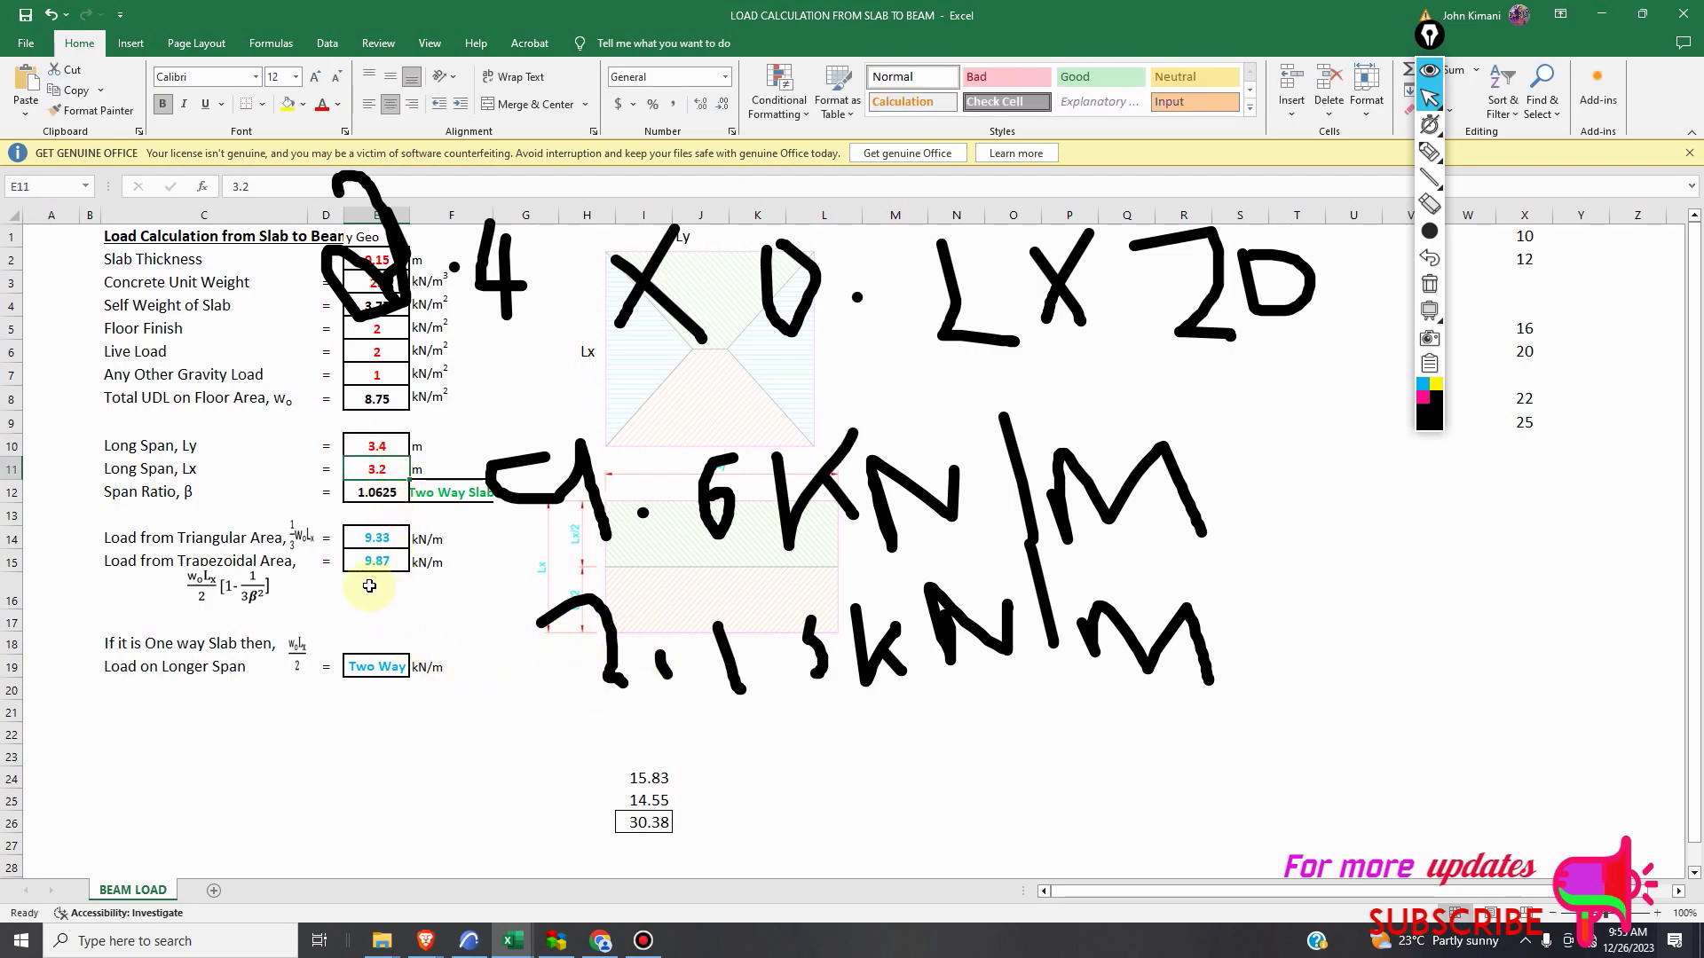
Handwrite the trapezoidal slab load 9.87 with the pen below the 2.15 kN/m line.
{"action": "left_click", "coordinate": [1428, 152]}
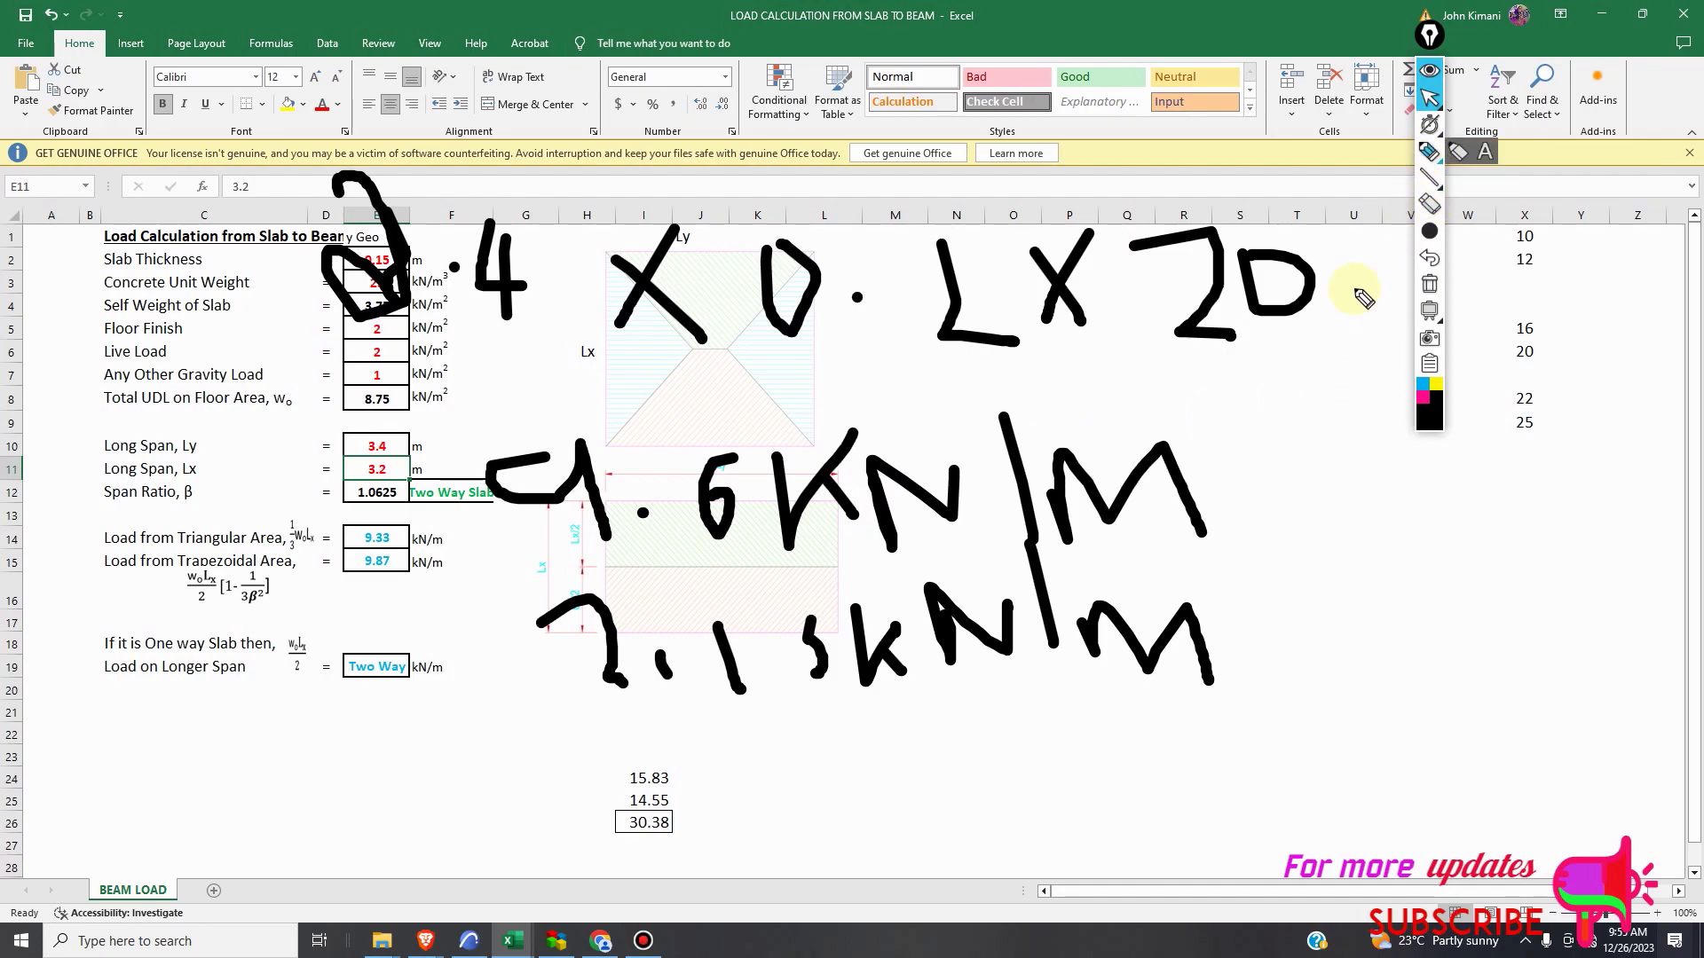
{"action": "left_click_drag", "start_coordinate": [659, 710], "coordinate": [702, 772]}
{"action": "left_click", "coordinate": [727, 761]}
{"action": "mouse_move", "coordinate": [788, 731]}
{"action": "left_mouse_down"}
{"action": "mouse_move", "coordinate": [787, 760]}
{"action": "mouse_move", "coordinate": [860, 733]}
{"action": "mouse_move", "coordinate": [853, 772]}
{"action": "mouse_move", "coordinate": [952, 748]}
{"action": "left_mouse_up"}
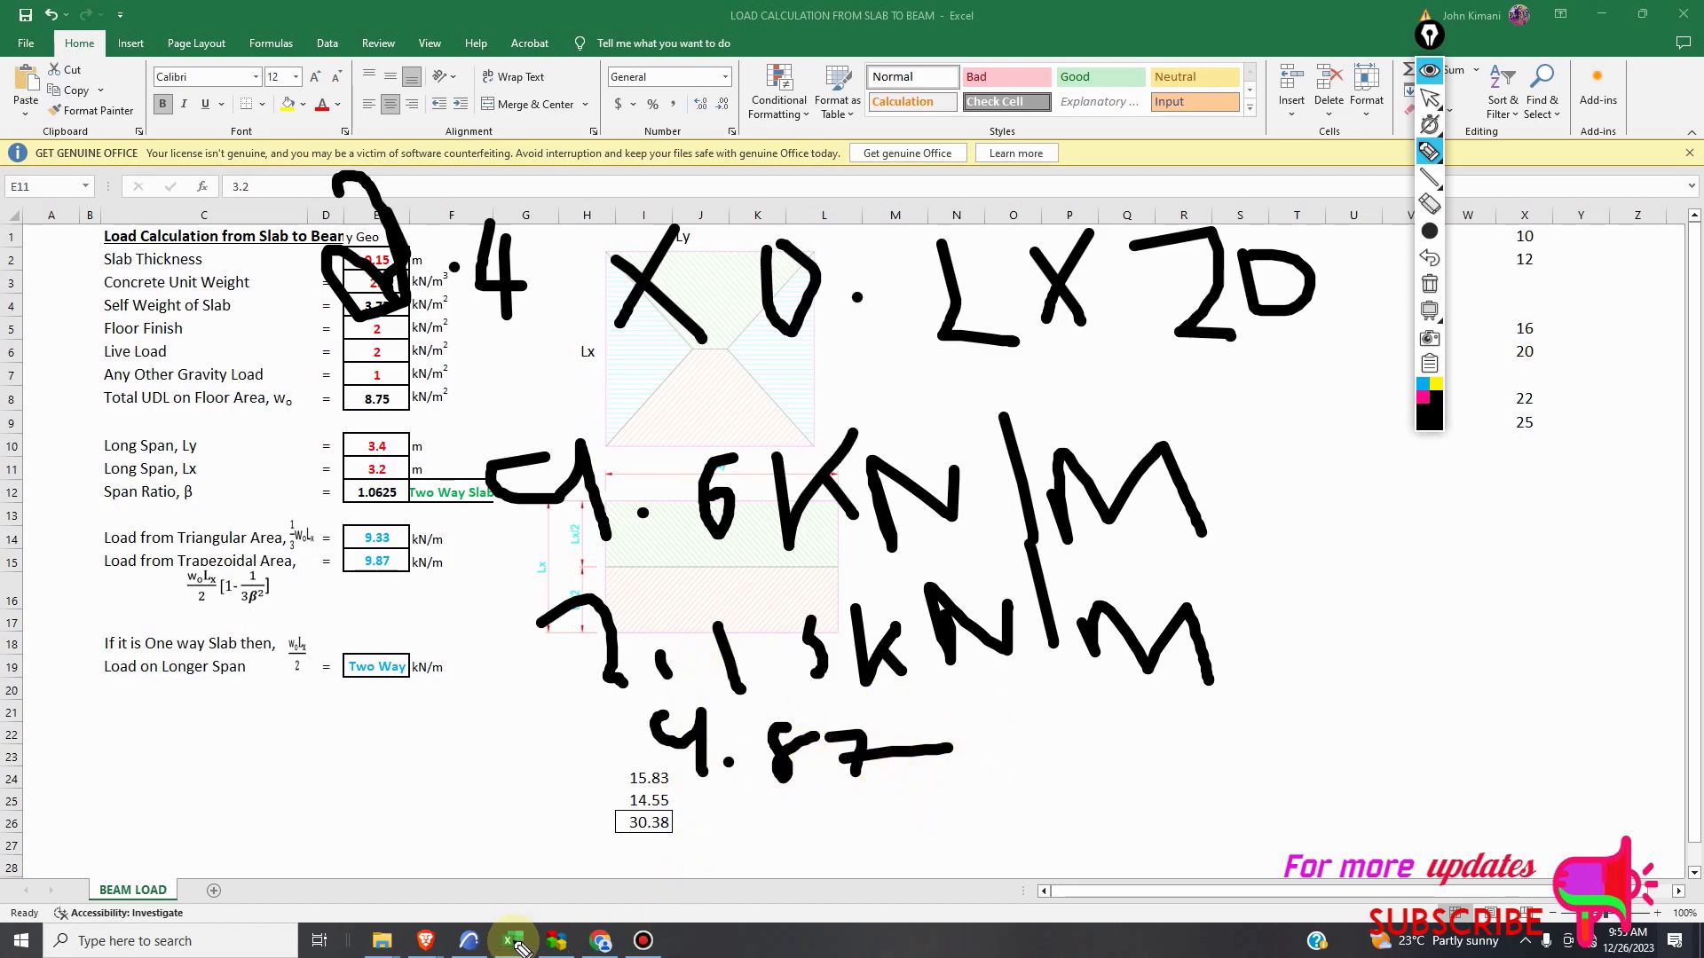
{"action": "left_click", "coordinate": [1428, 105]}
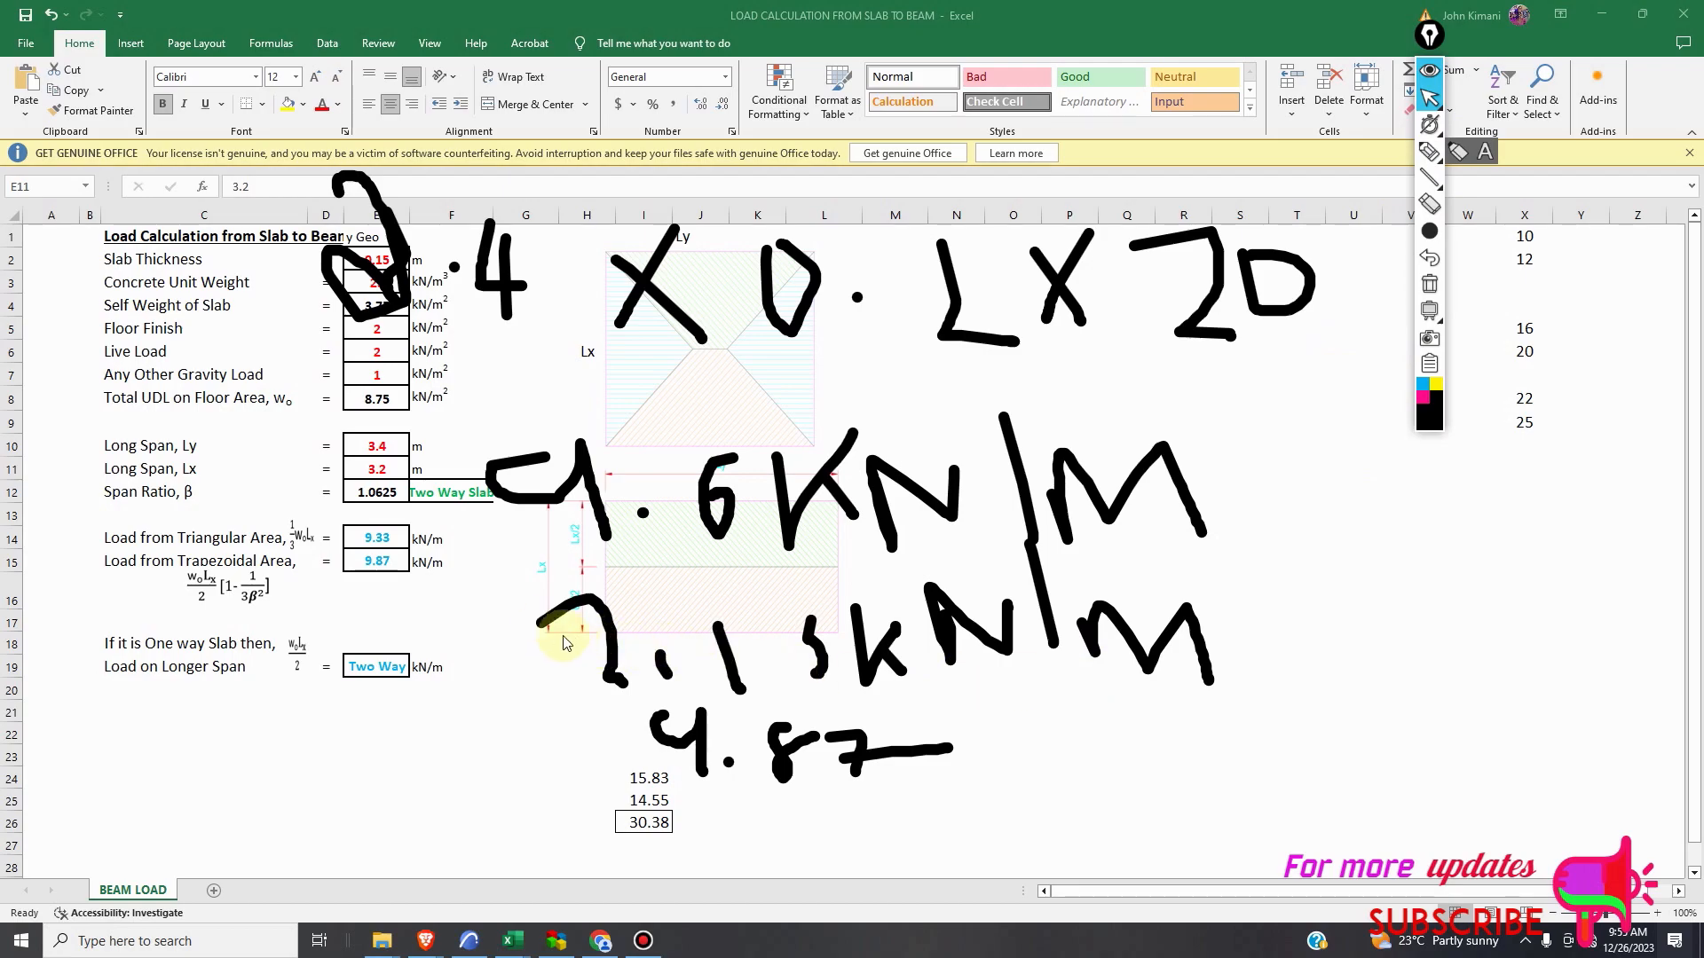
Check the adjacent panel's spans on the Archicad plan and set both Ly and Lx to 3 m in the slab load workbook.
{"action": "left_click", "coordinate": [469, 940]}
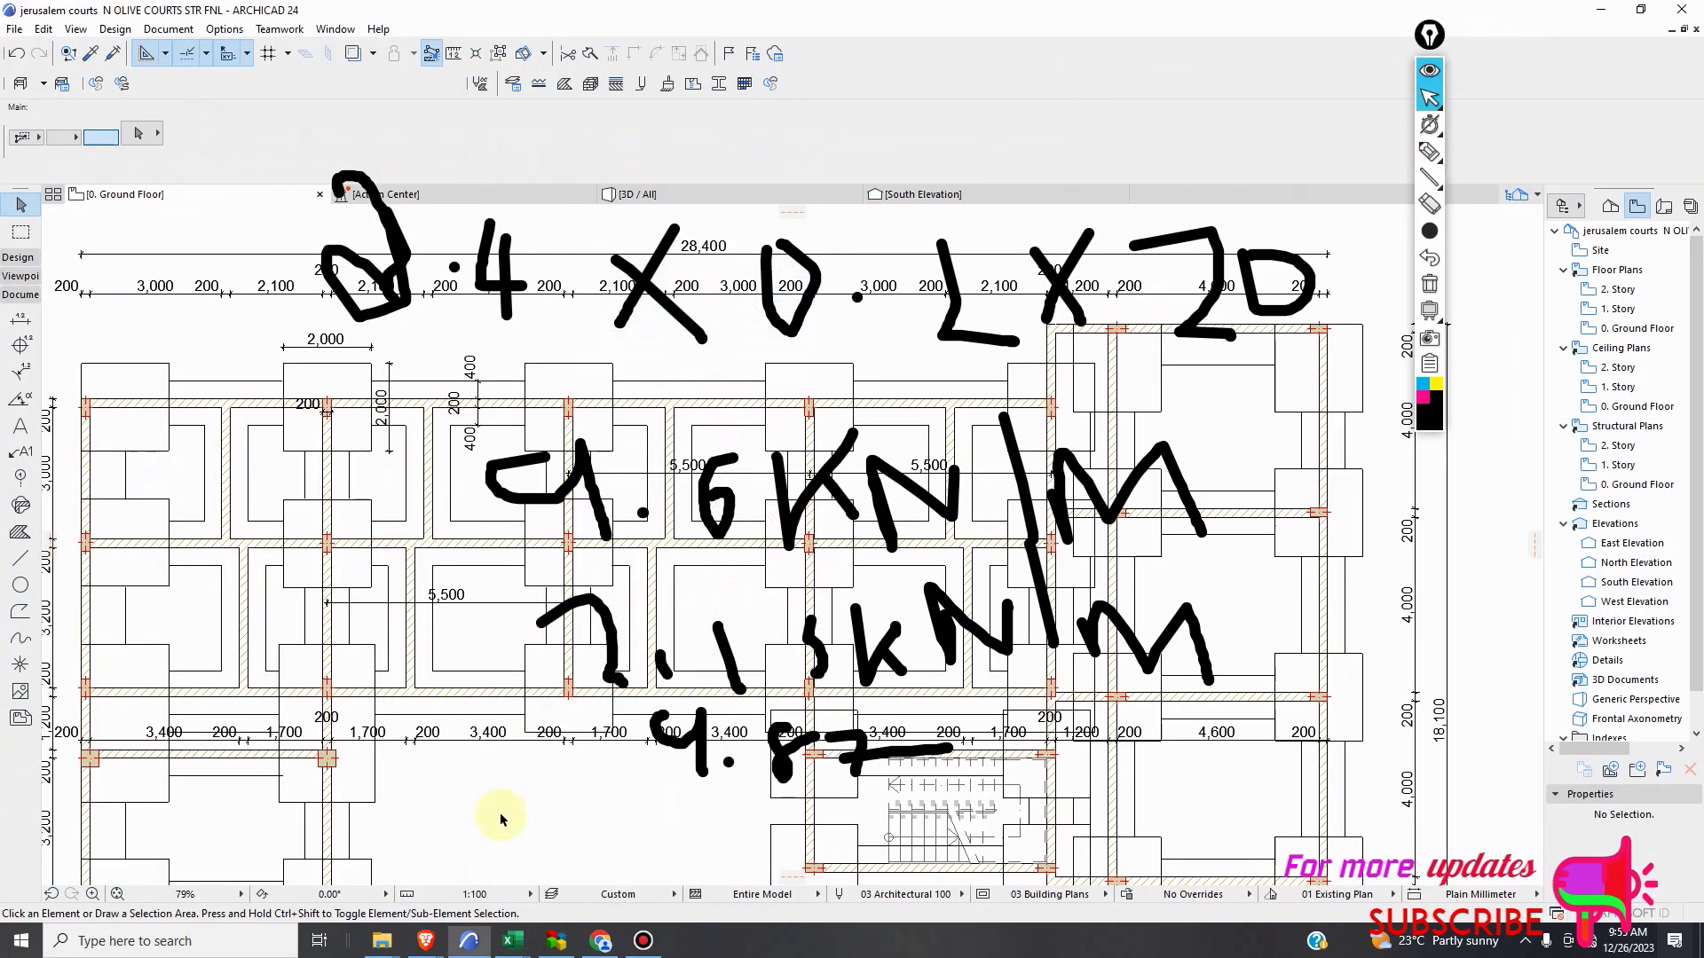
{"action": "scroll", "coordinate": [429, 677], "scroll_direction": "up", "scroll_amount": 3}
{"action": "scroll", "coordinate": [461, 553], "scroll_direction": "down", "scroll_amount": 2}
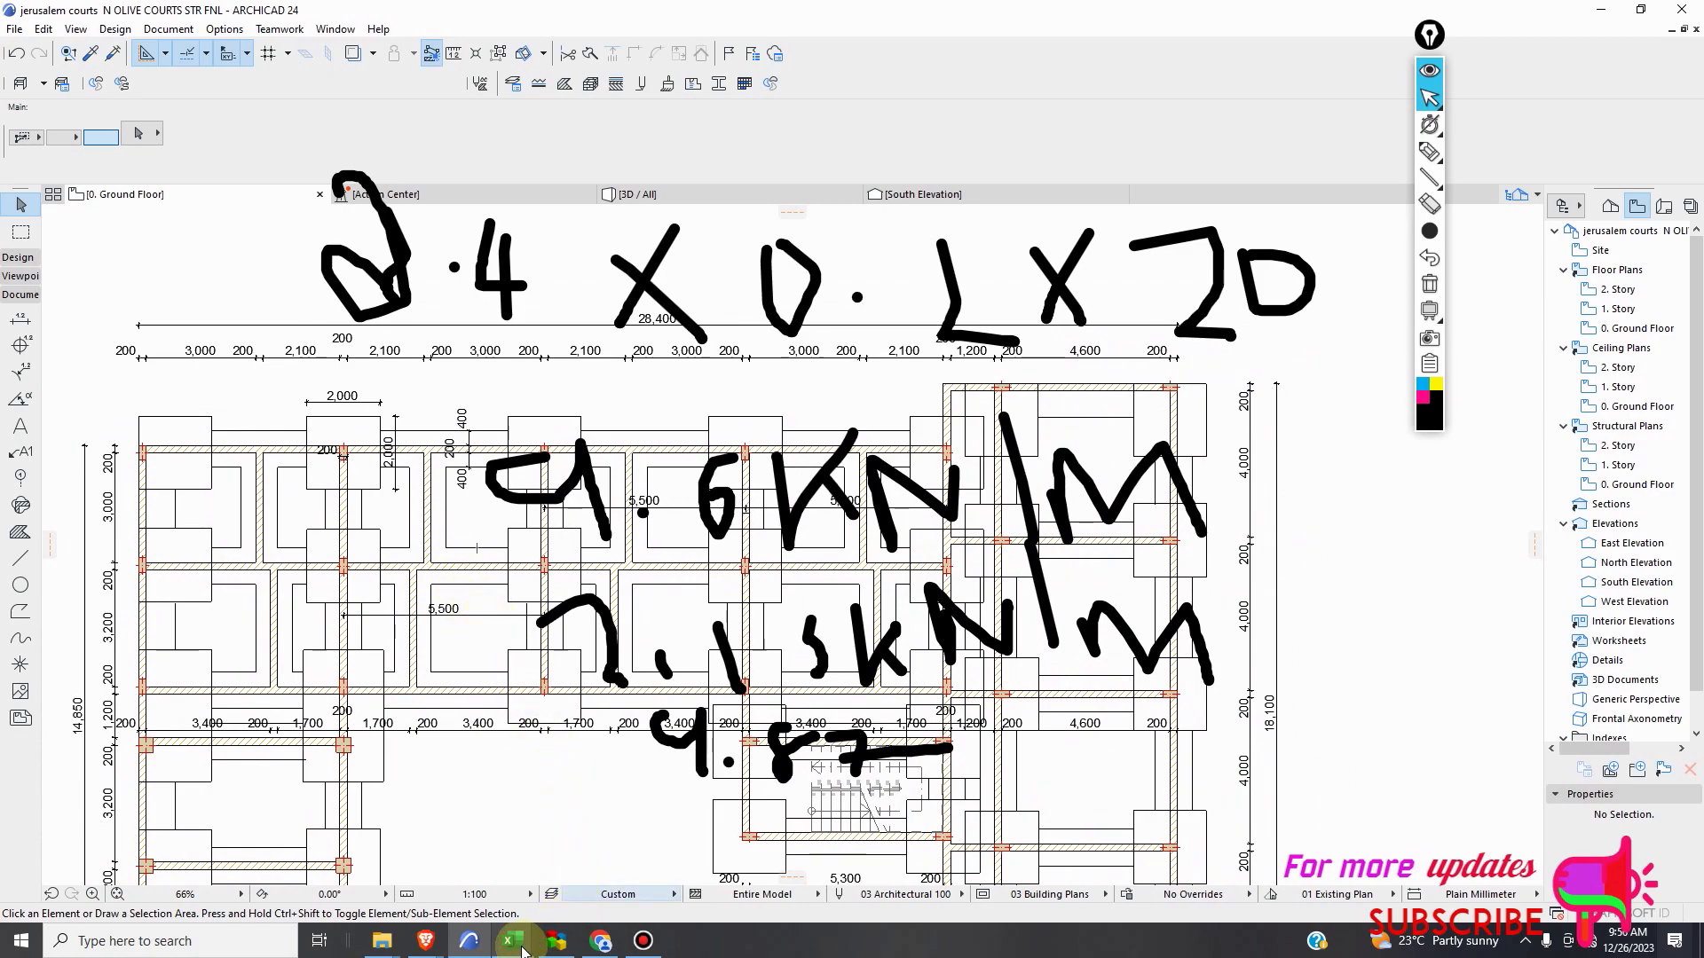
{"action": "mouse_move", "coordinate": [513, 938]}
{"action": "left_click", "coordinate": [309, 841]}
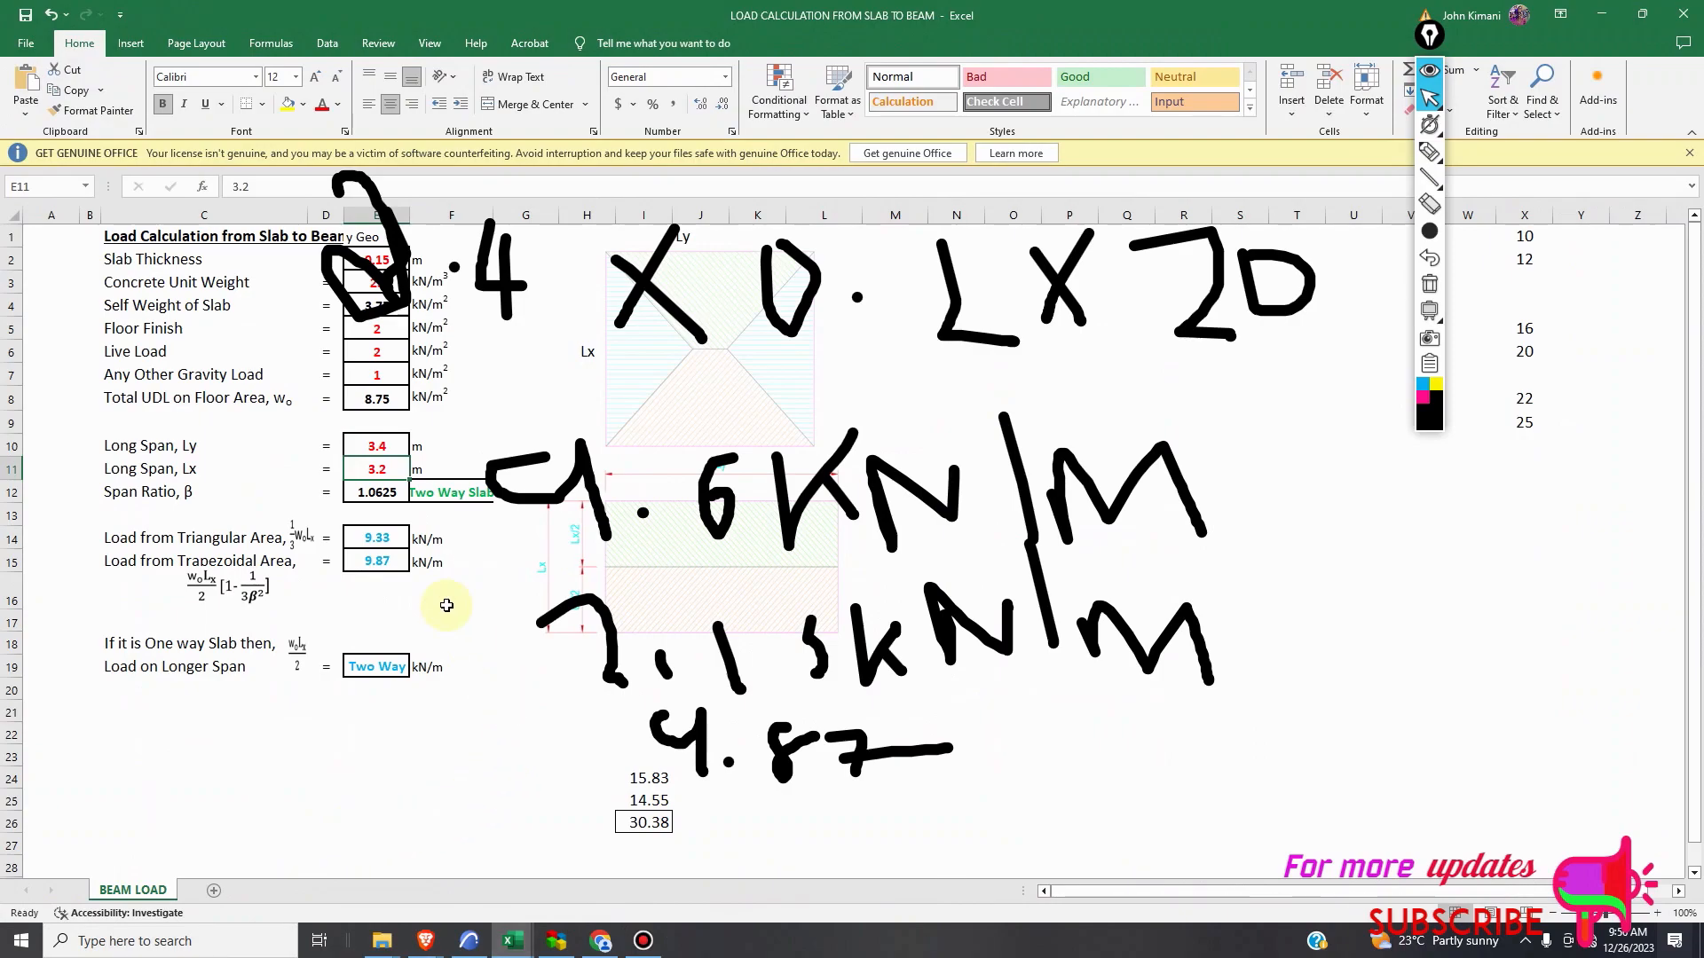
{"action": "left_click", "coordinate": [384, 451]}
{"action": "type", "text": "3"}
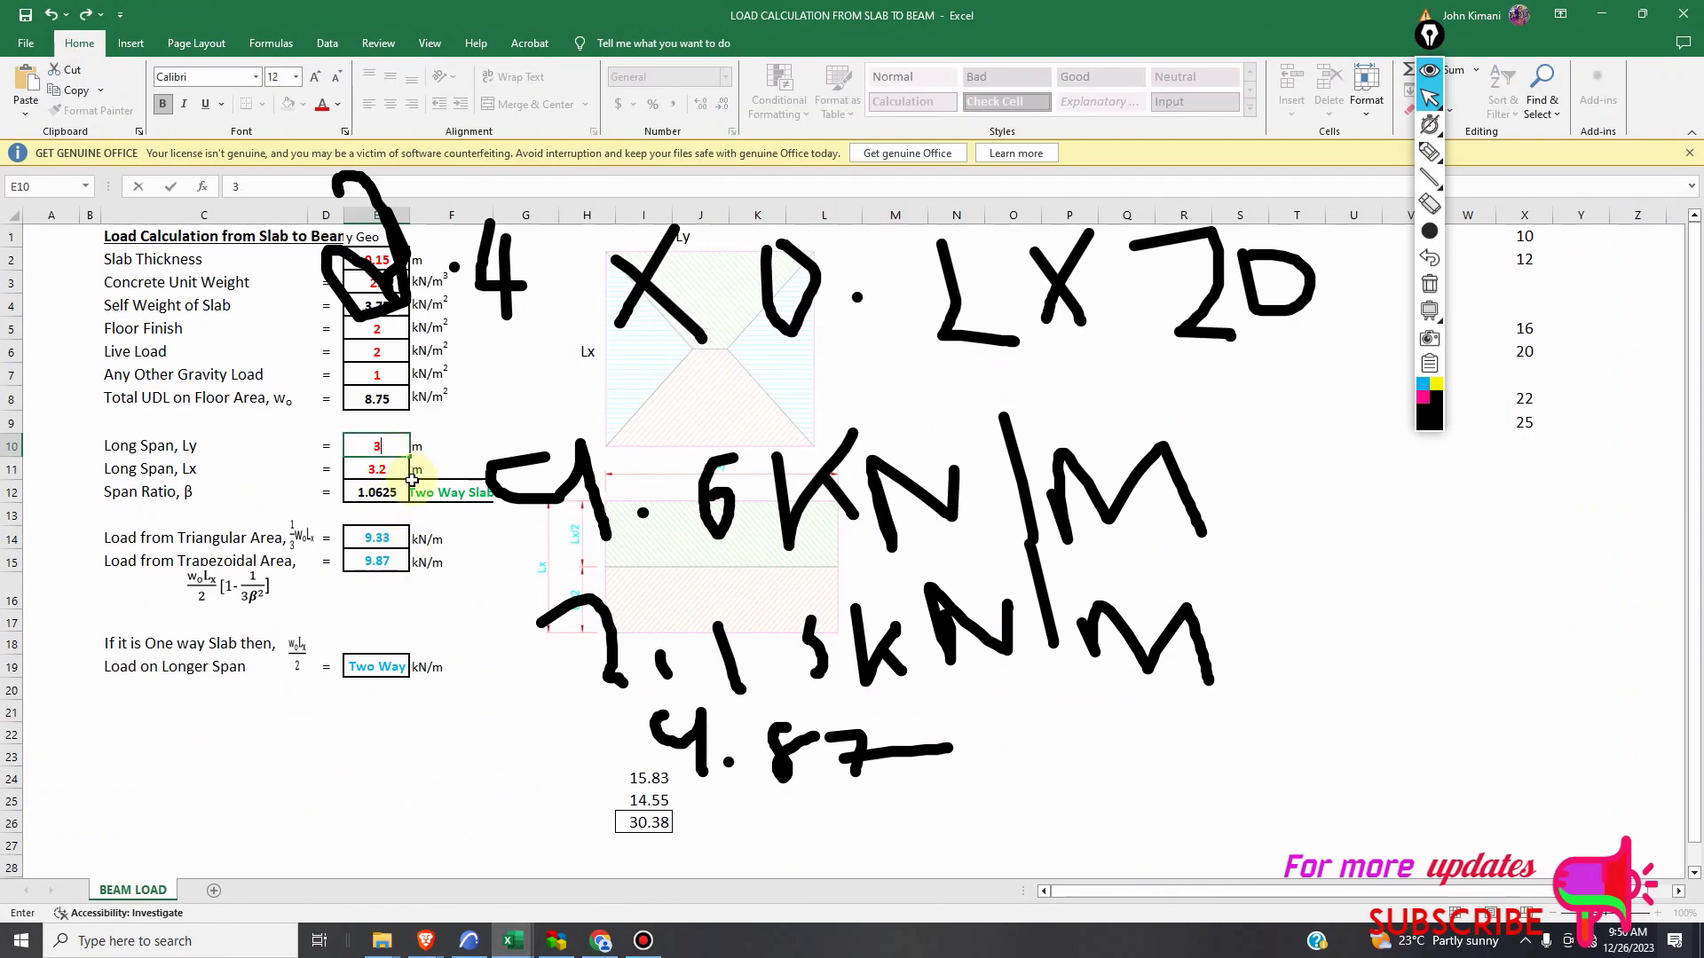
{"action": "key", "text": "Return"}
{"action": "key", "text": "BackSpace"}
{"action": "key", "text": "BackSpace"}
{"action": "key", "text": "Return"}
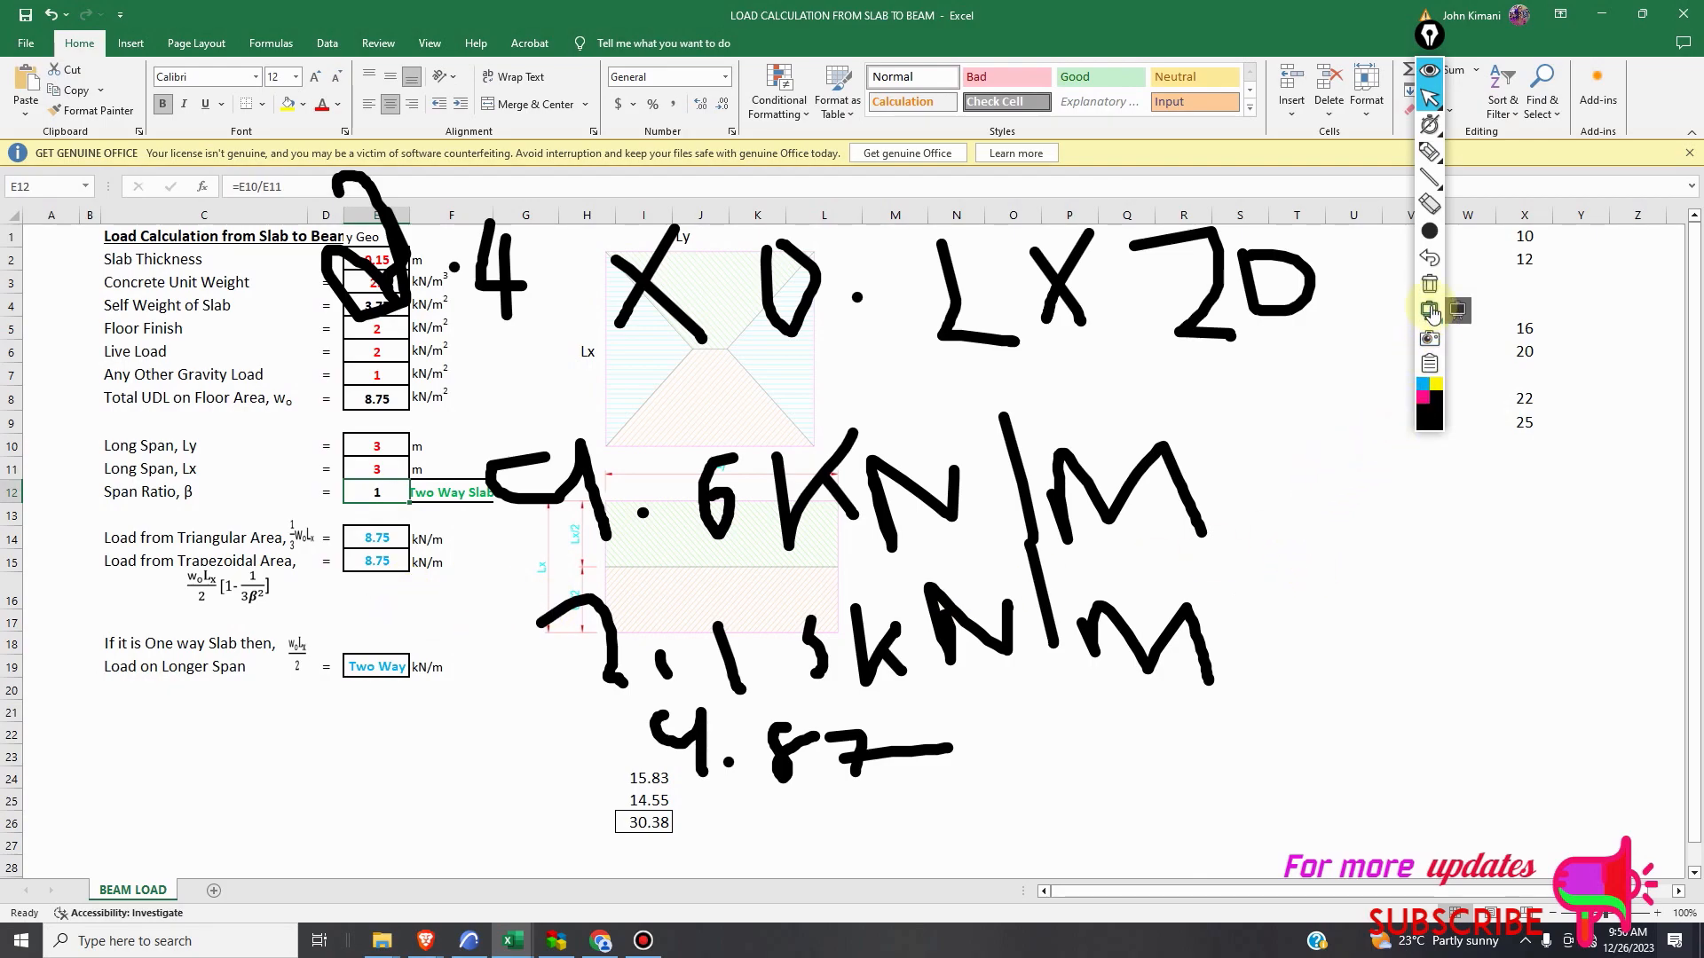
Handwrite the second slab load 8.75 with the pen below 9.87.
{"action": "left_click", "coordinate": [1428, 151]}
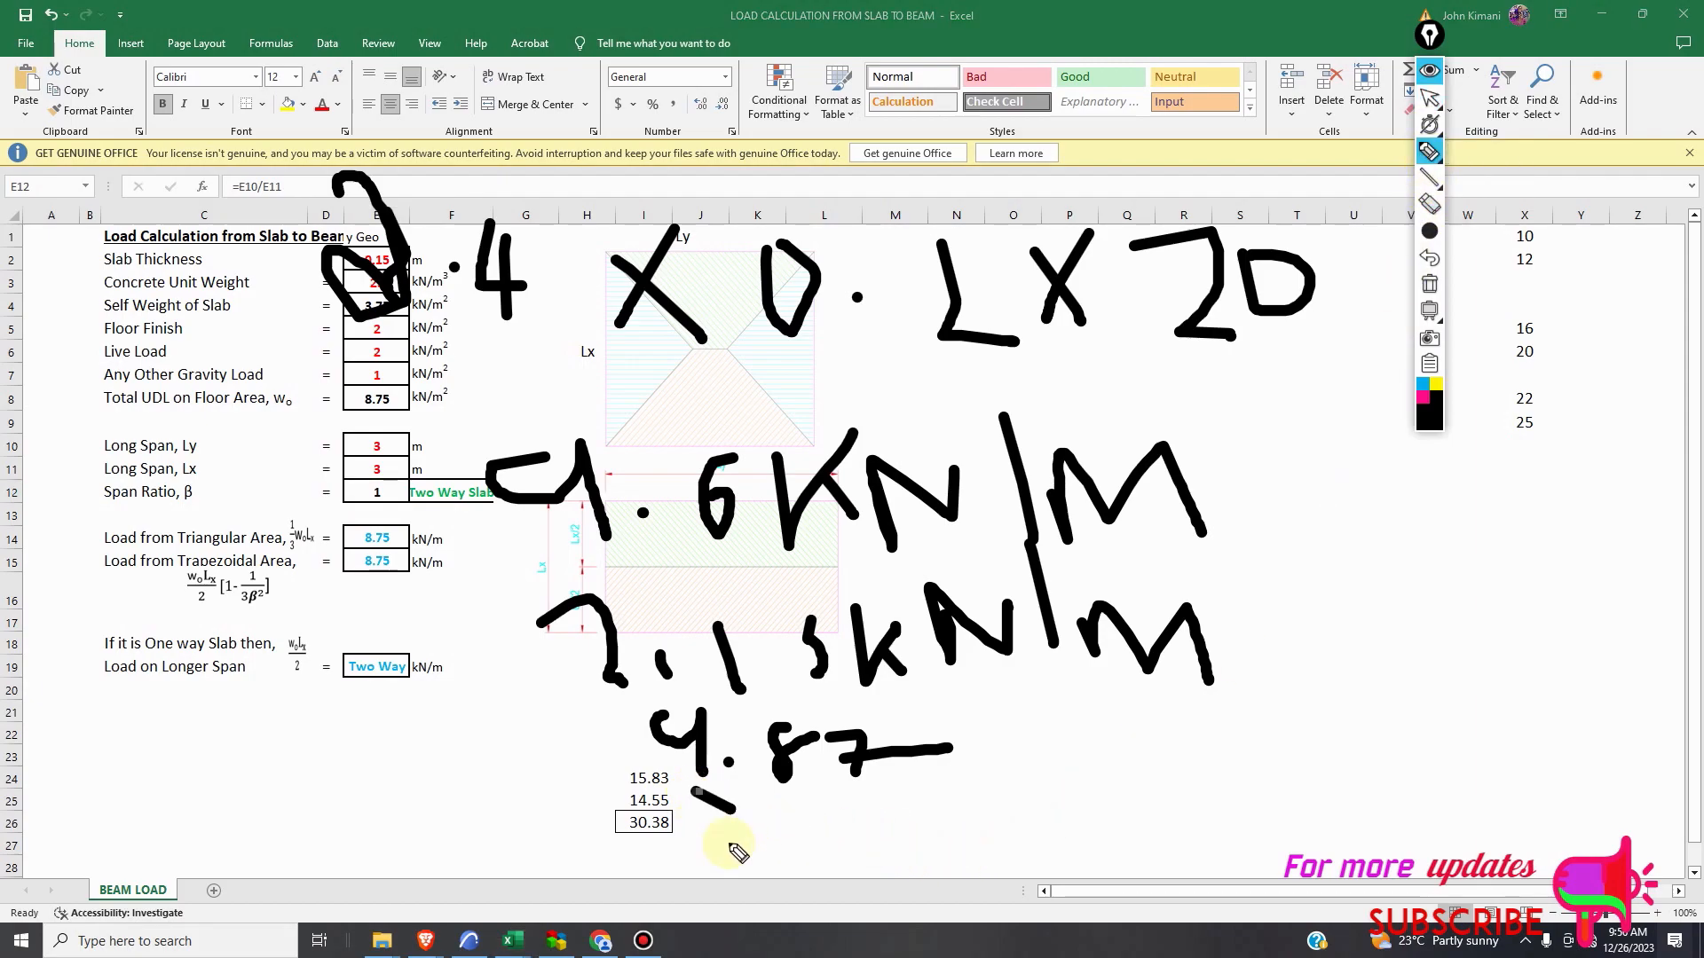
{"action": "left_click_drag", "start_coordinate": [719, 793], "coordinate": [710, 792]}
{"action": "left_click", "coordinate": [784, 826]}
{"action": "mouse_move", "coordinate": [814, 815]}
{"action": "left_mouse_down"}
{"action": "mouse_move", "coordinate": [885, 806]}
{"action": "mouse_move", "coordinate": [917, 848]}
{"action": "left_mouse_up"}
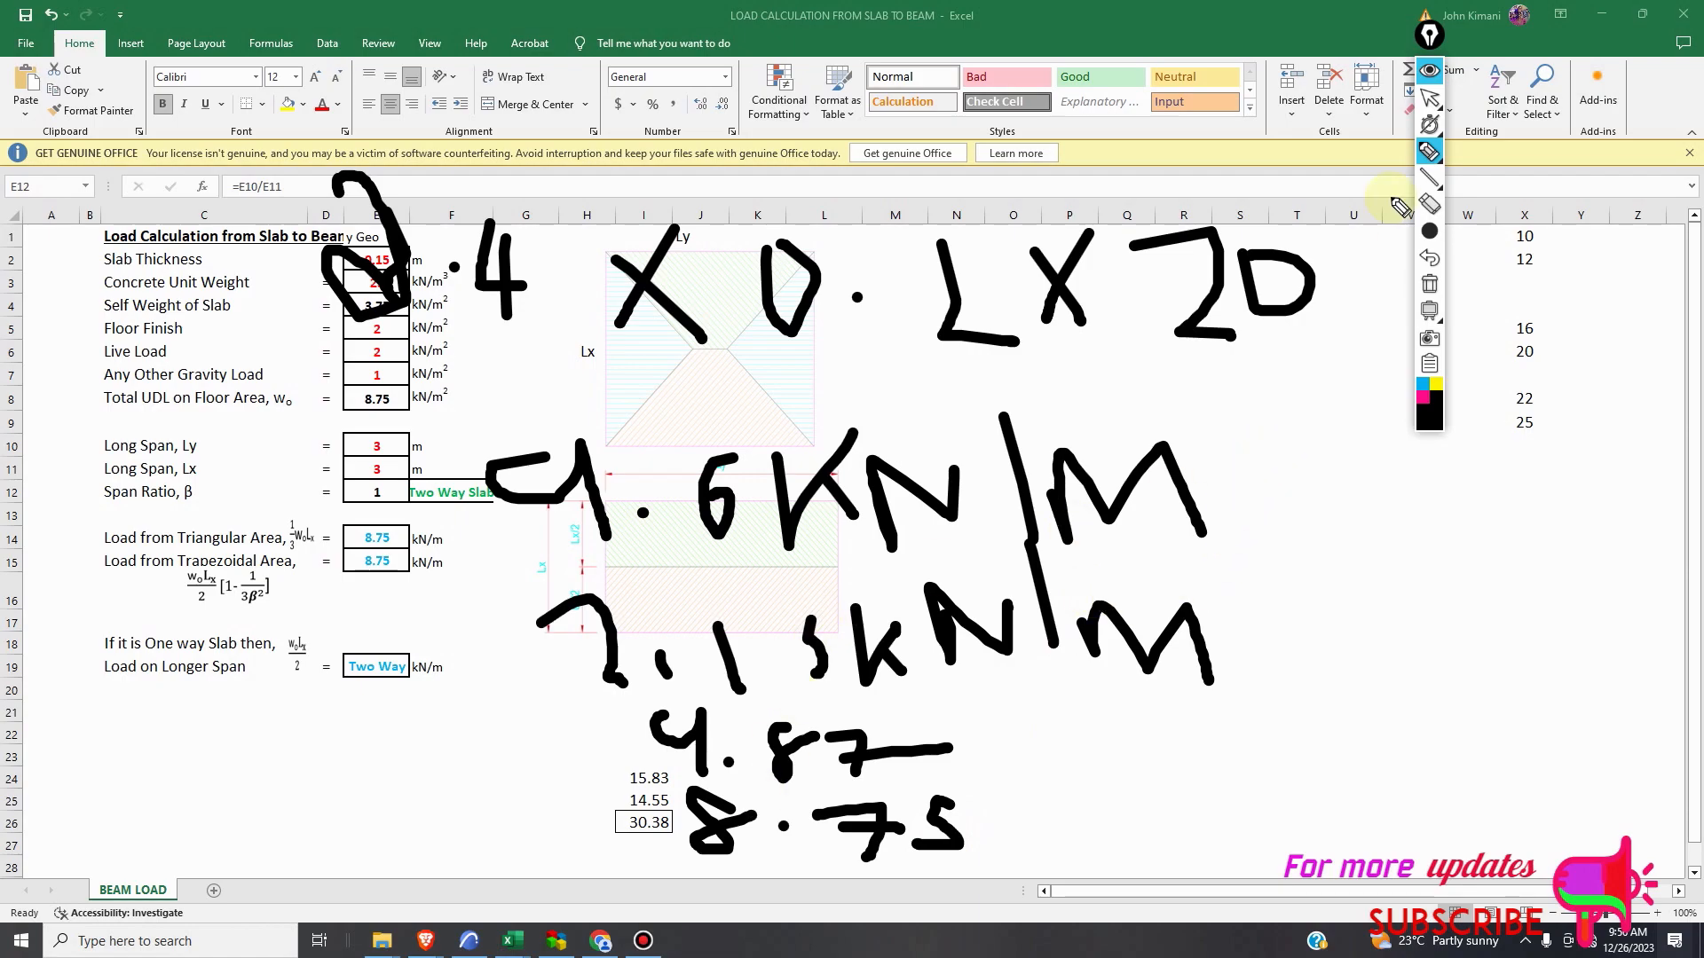
{"action": "left_click", "coordinate": [1429, 97]}
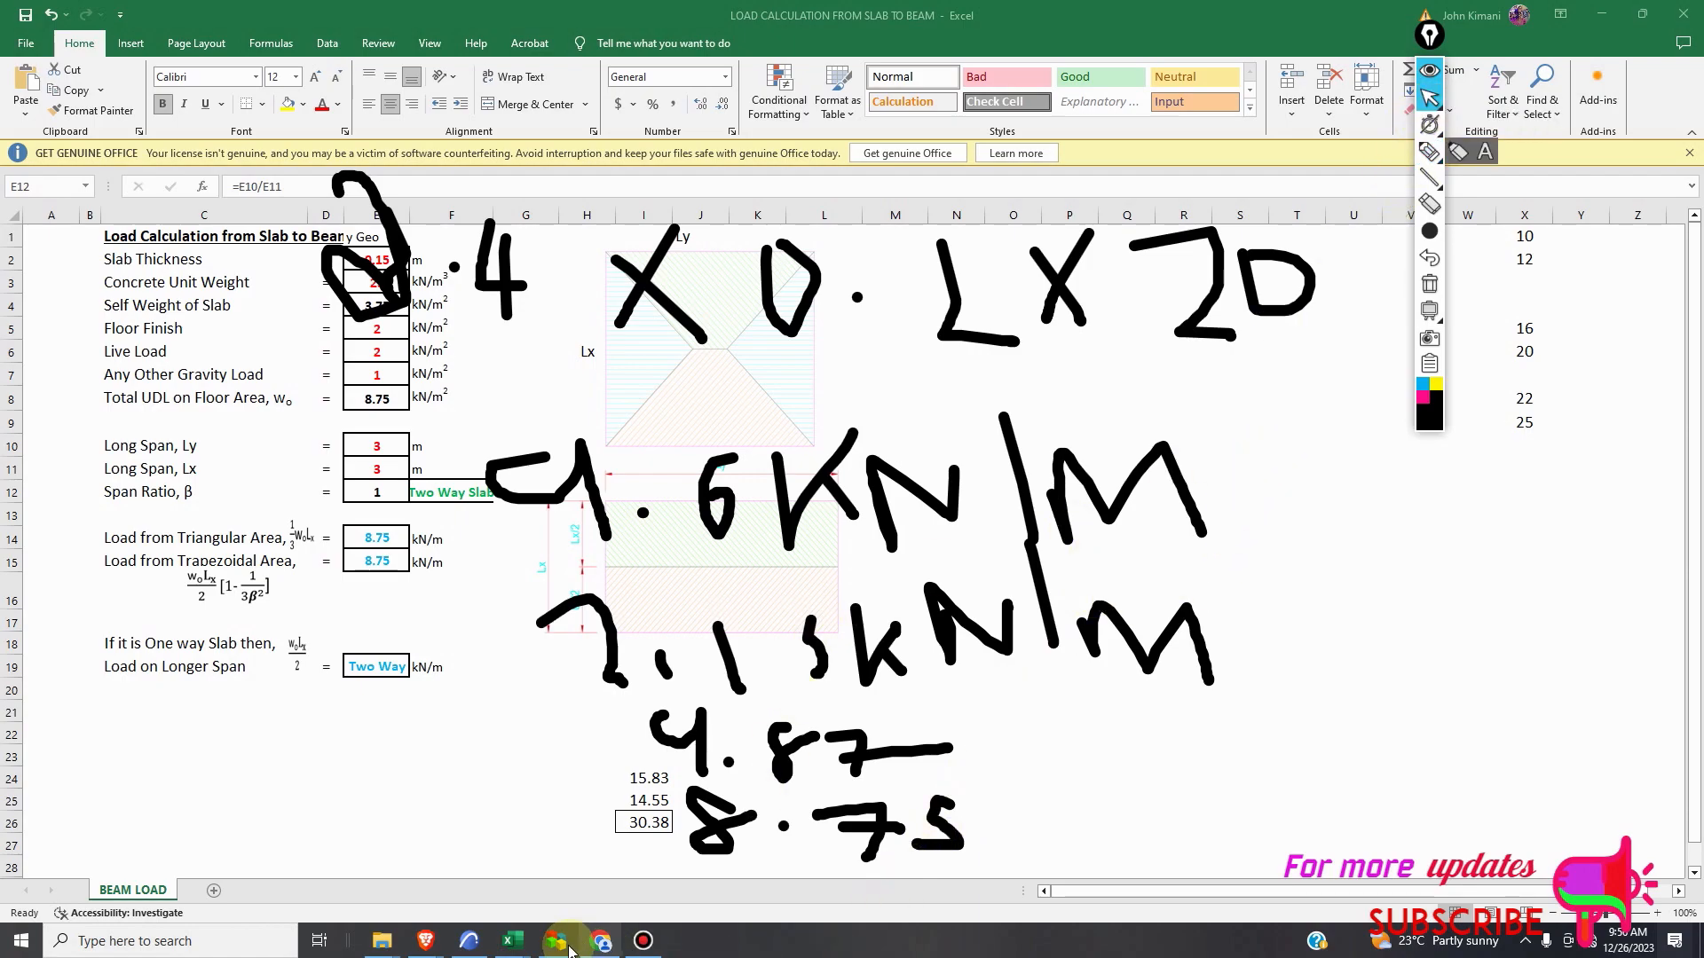
Check the next panel's short span on the Archicad plan and set Lx to 2.1 m in the LOAD CALCULATION FROM SLAB TO BEAM workbook.
{"action": "left_click", "coordinate": [468, 942]}
{"action": "scroll", "coordinate": [403, 612], "scroll_direction": "up", "scroll_amount": 3}
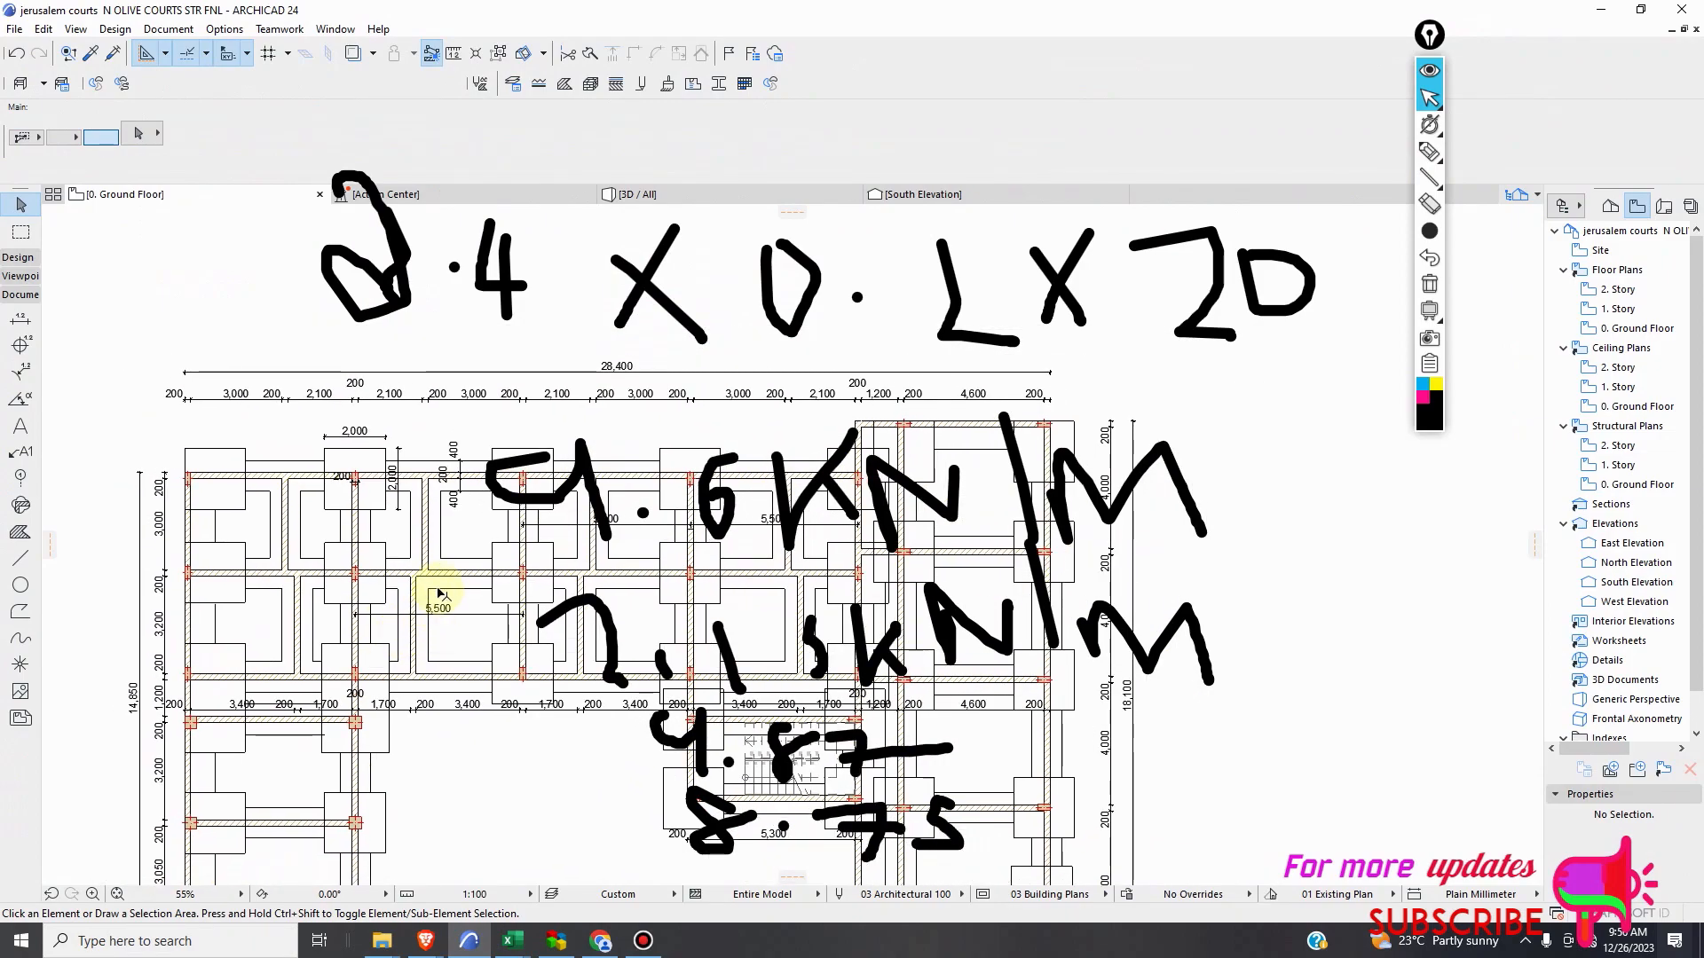
{"action": "scroll", "coordinate": [401, 612], "scroll_direction": "down", "scroll_amount": 3}
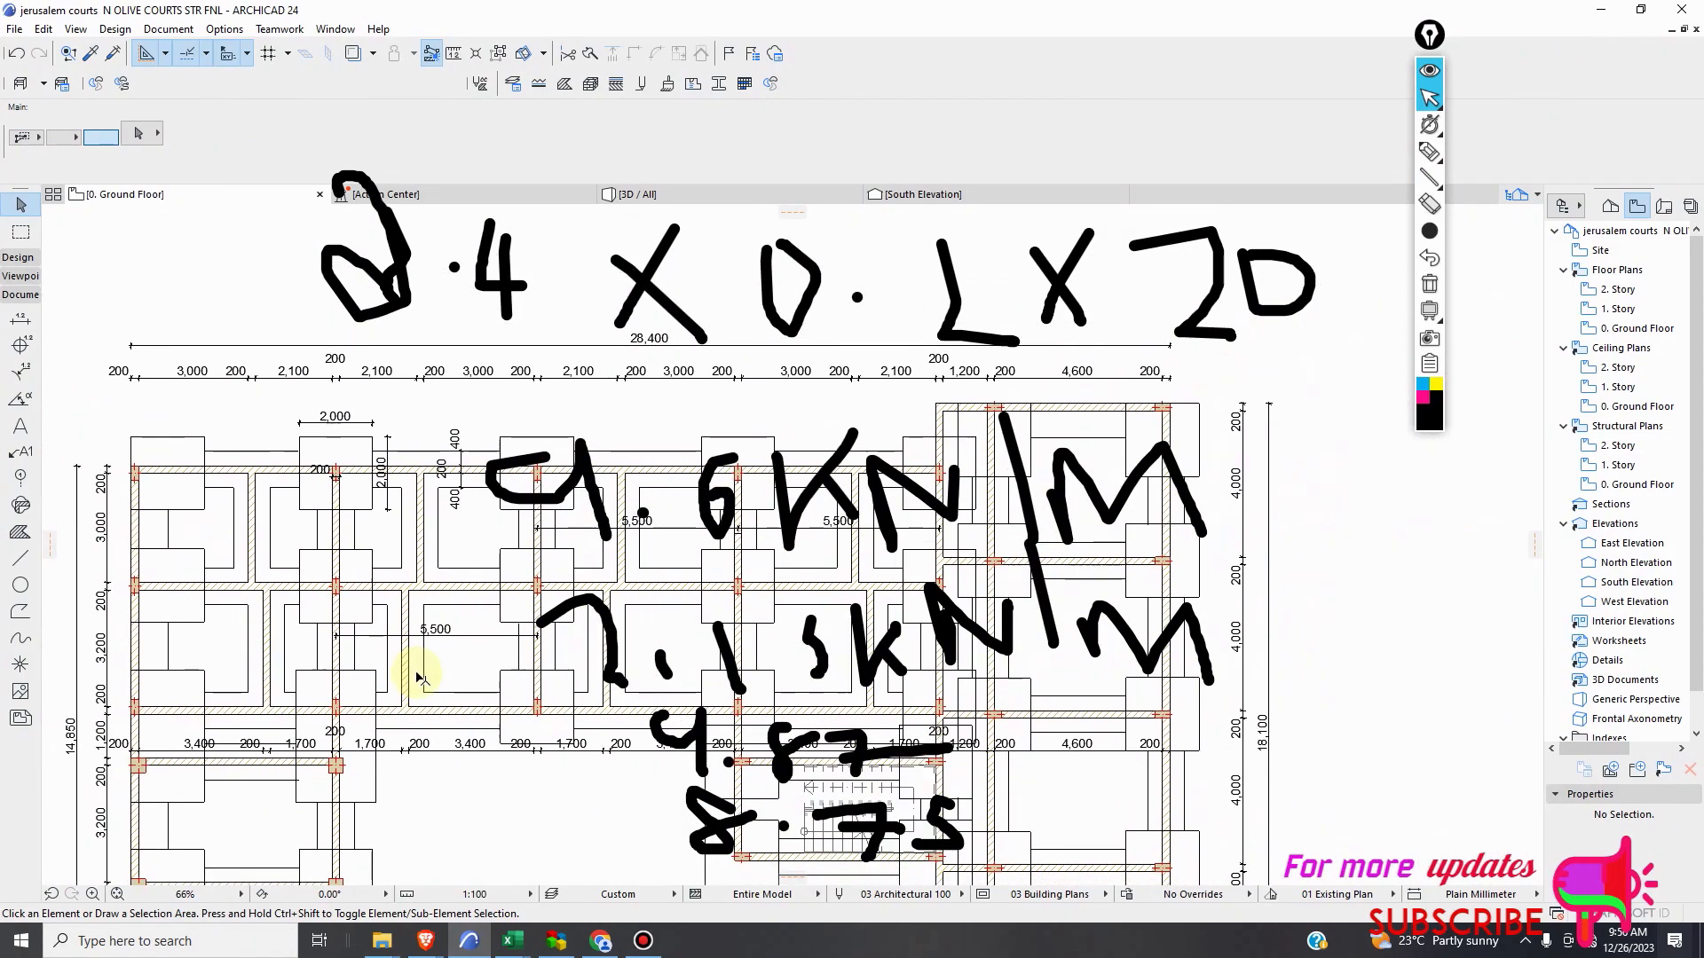
{"action": "left_click", "coordinate": [514, 943]}
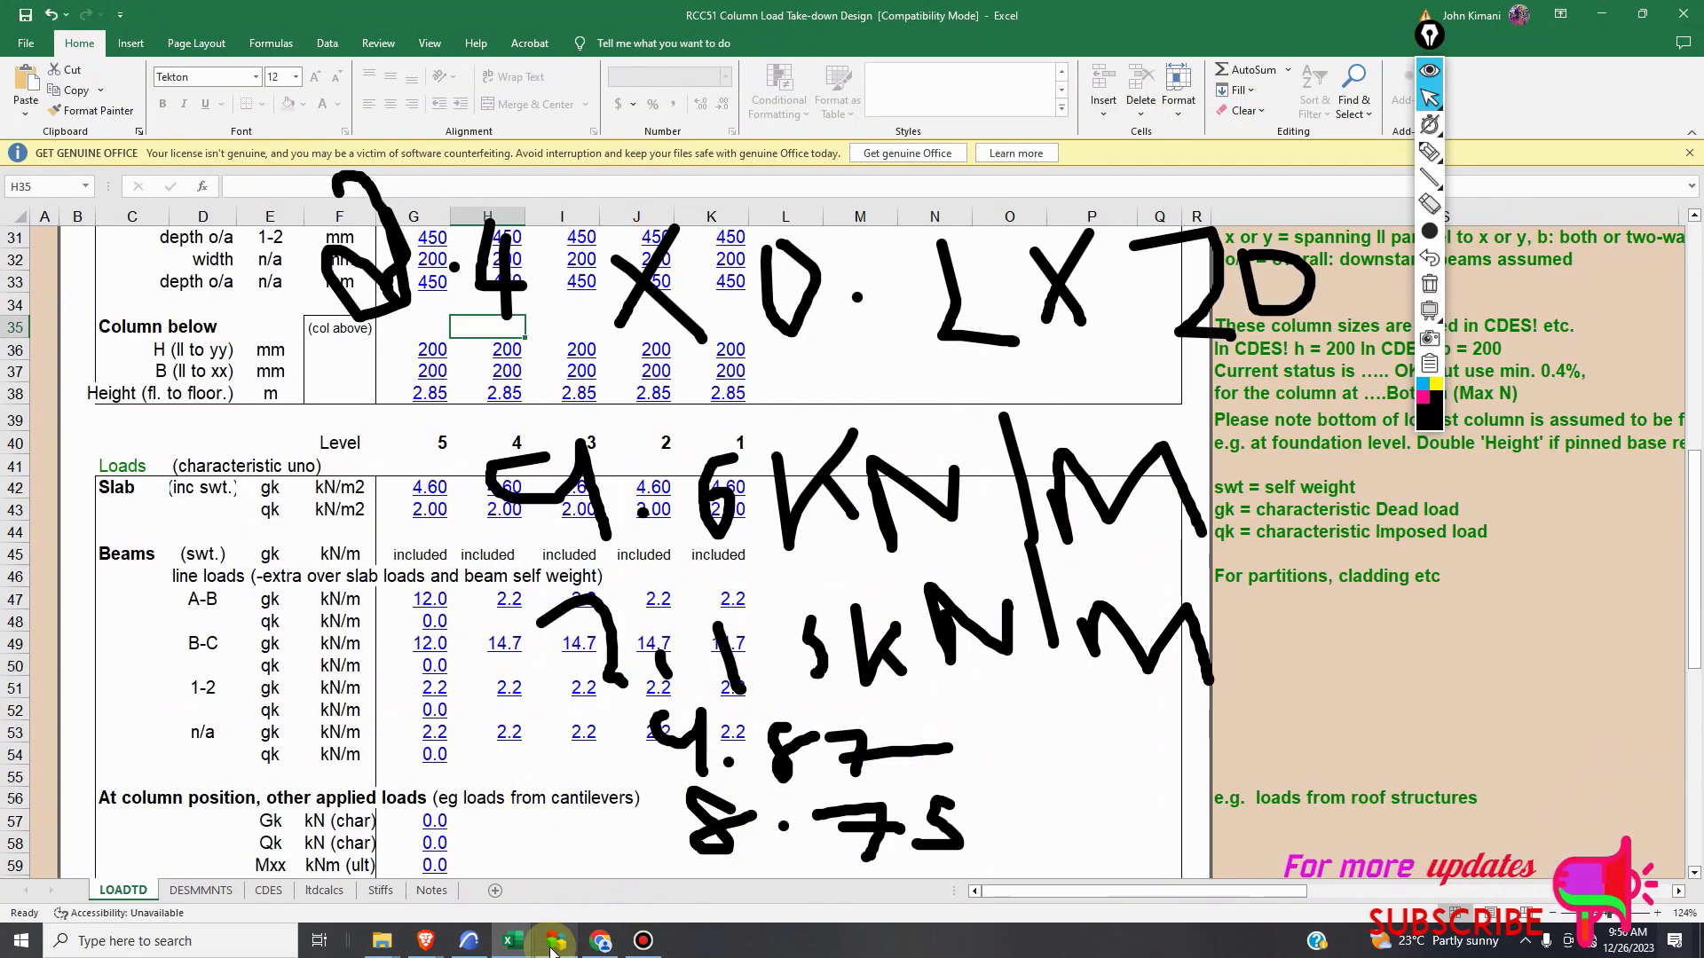
{"action": "mouse_move", "coordinate": [521, 947]}
{"action": "left_click", "coordinate": [306, 895]}
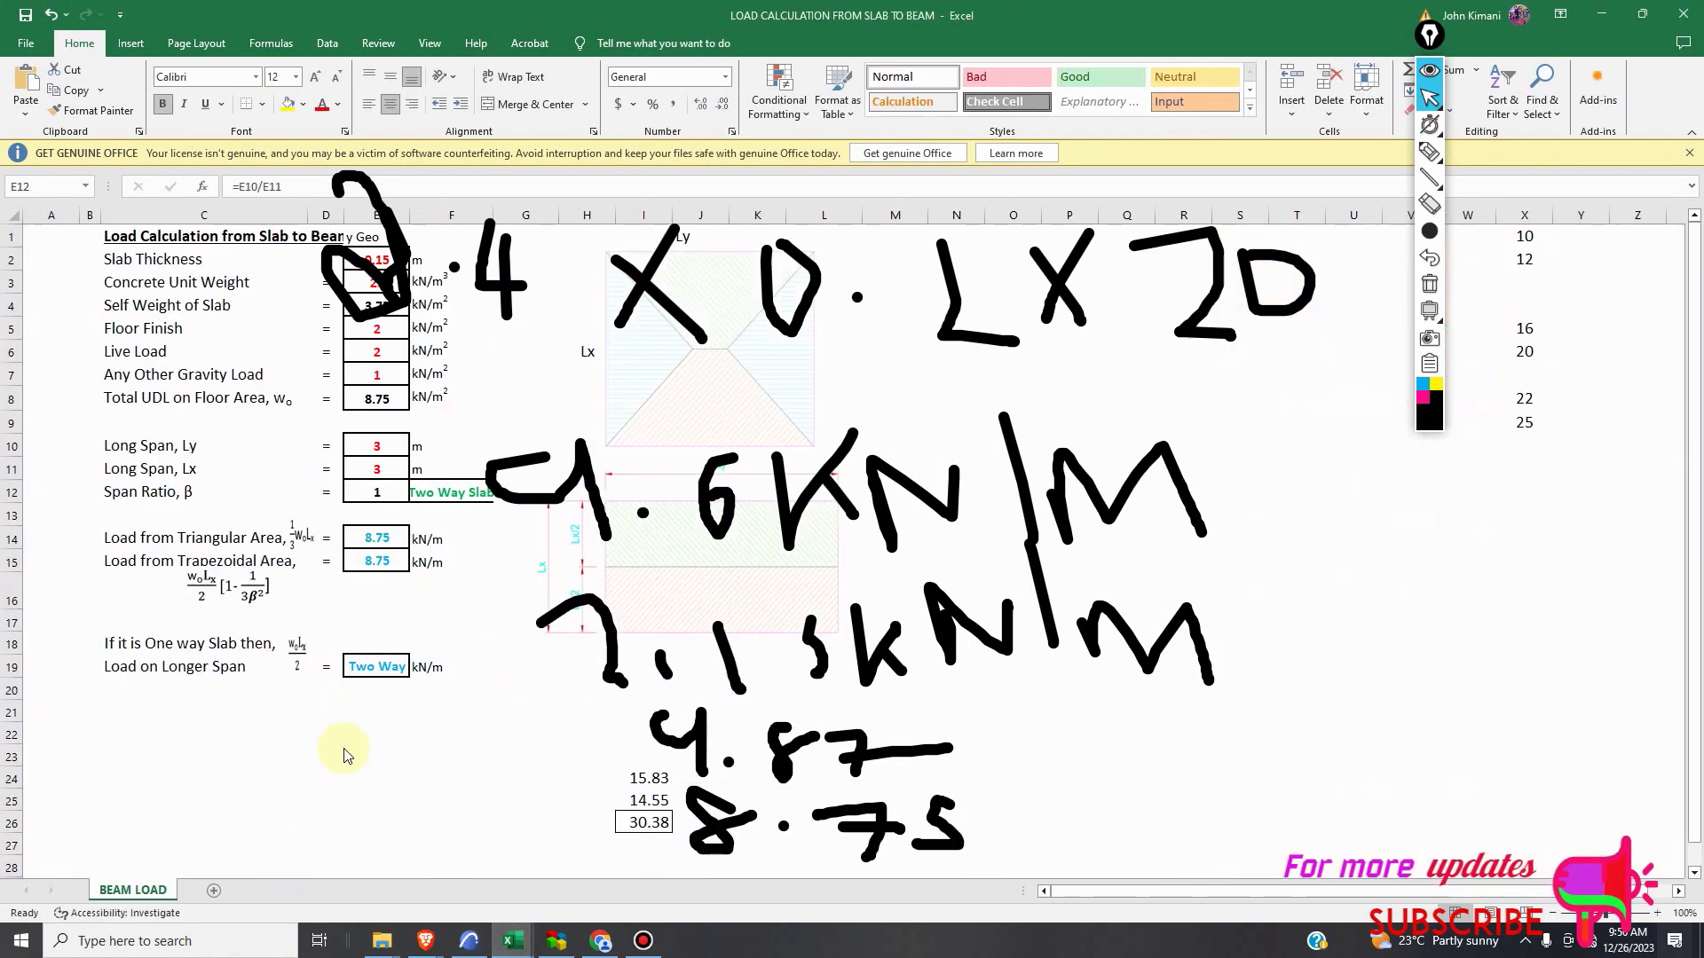
{"action": "left_click", "coordinate": [382, 468]}
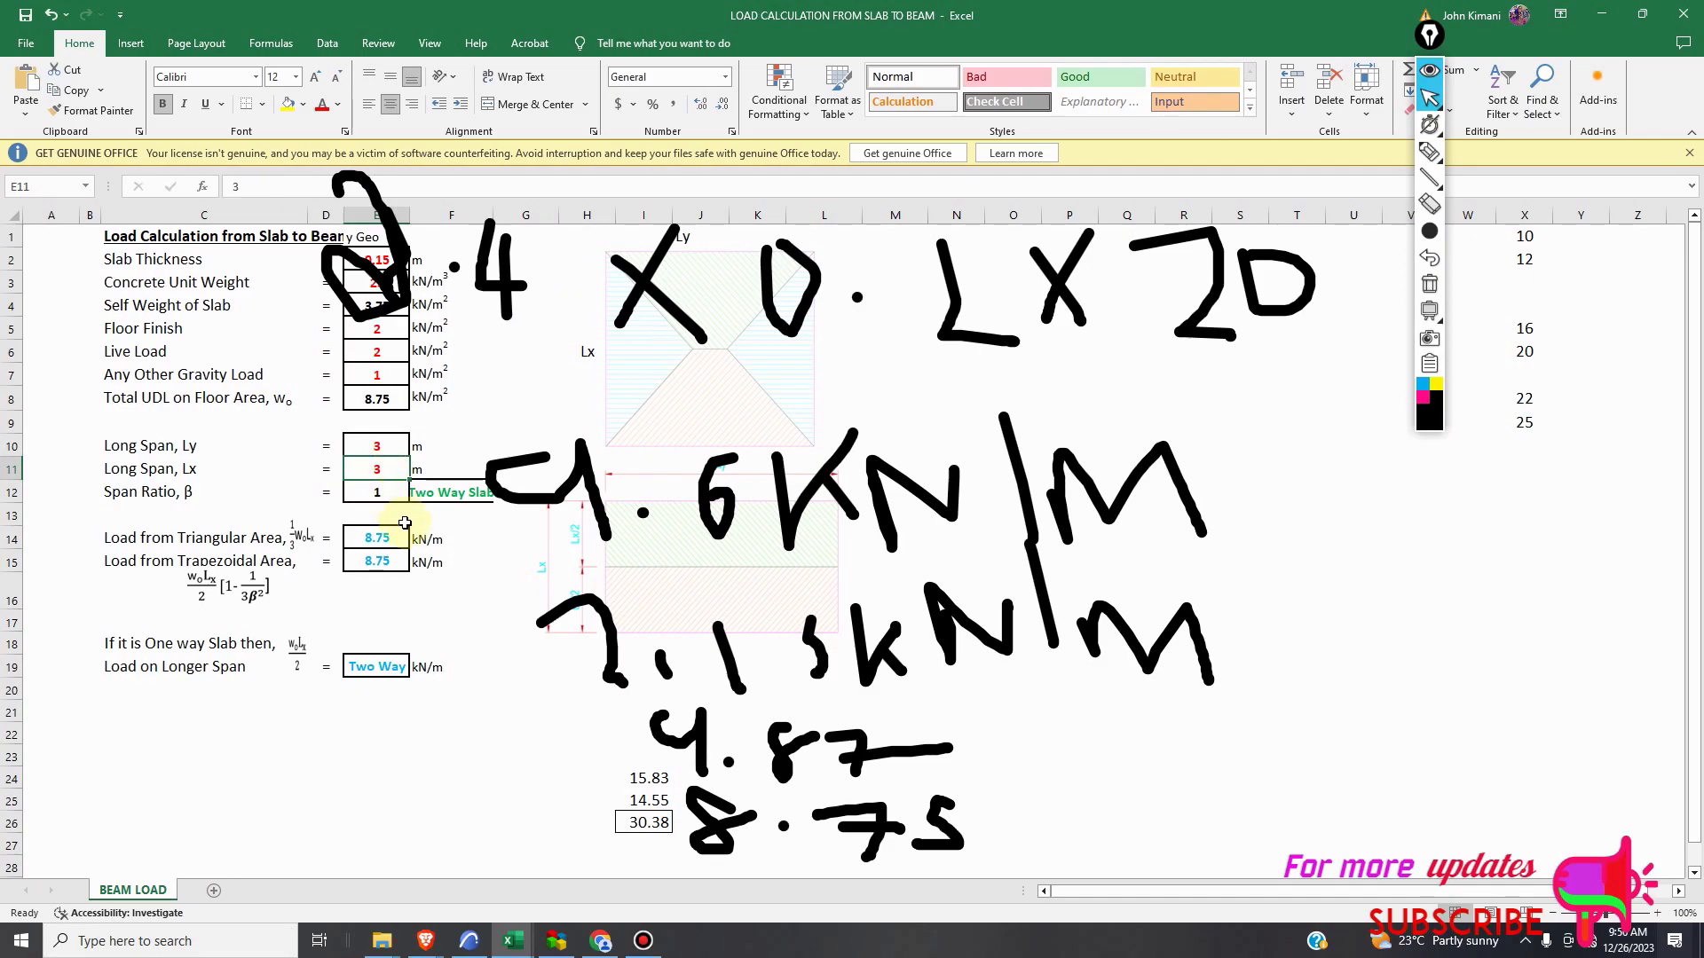
{"action": "type", "text": "2.1"}
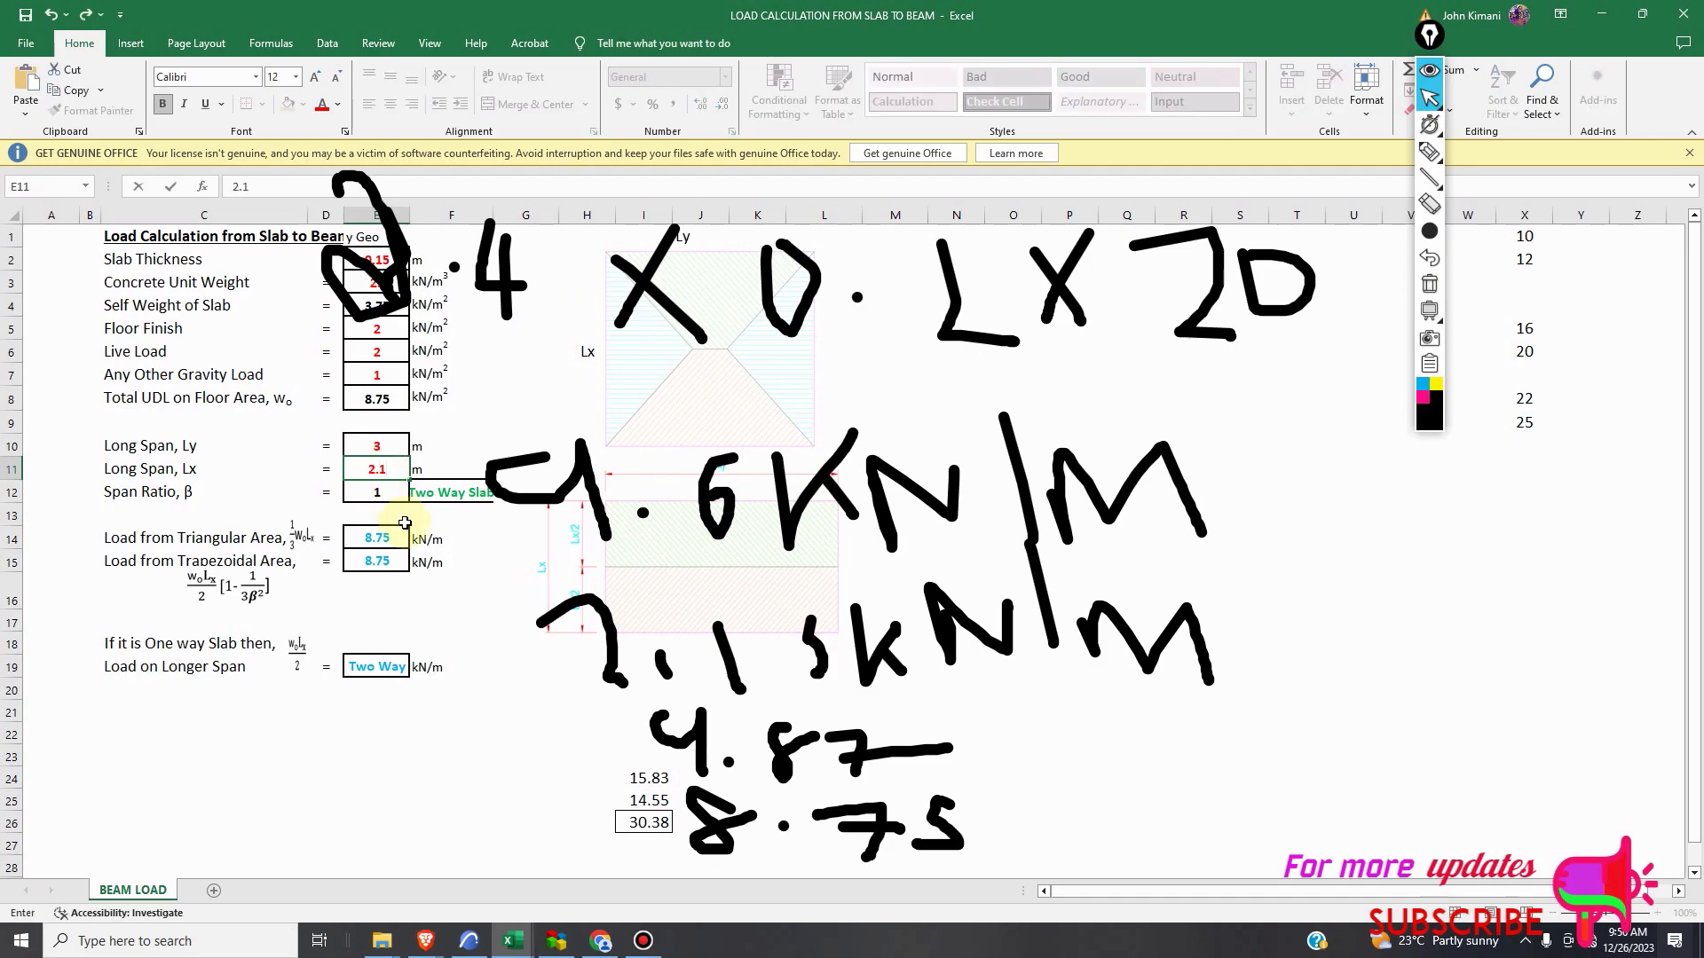
{"action": "left_click", "coordinate": [401, 533]}
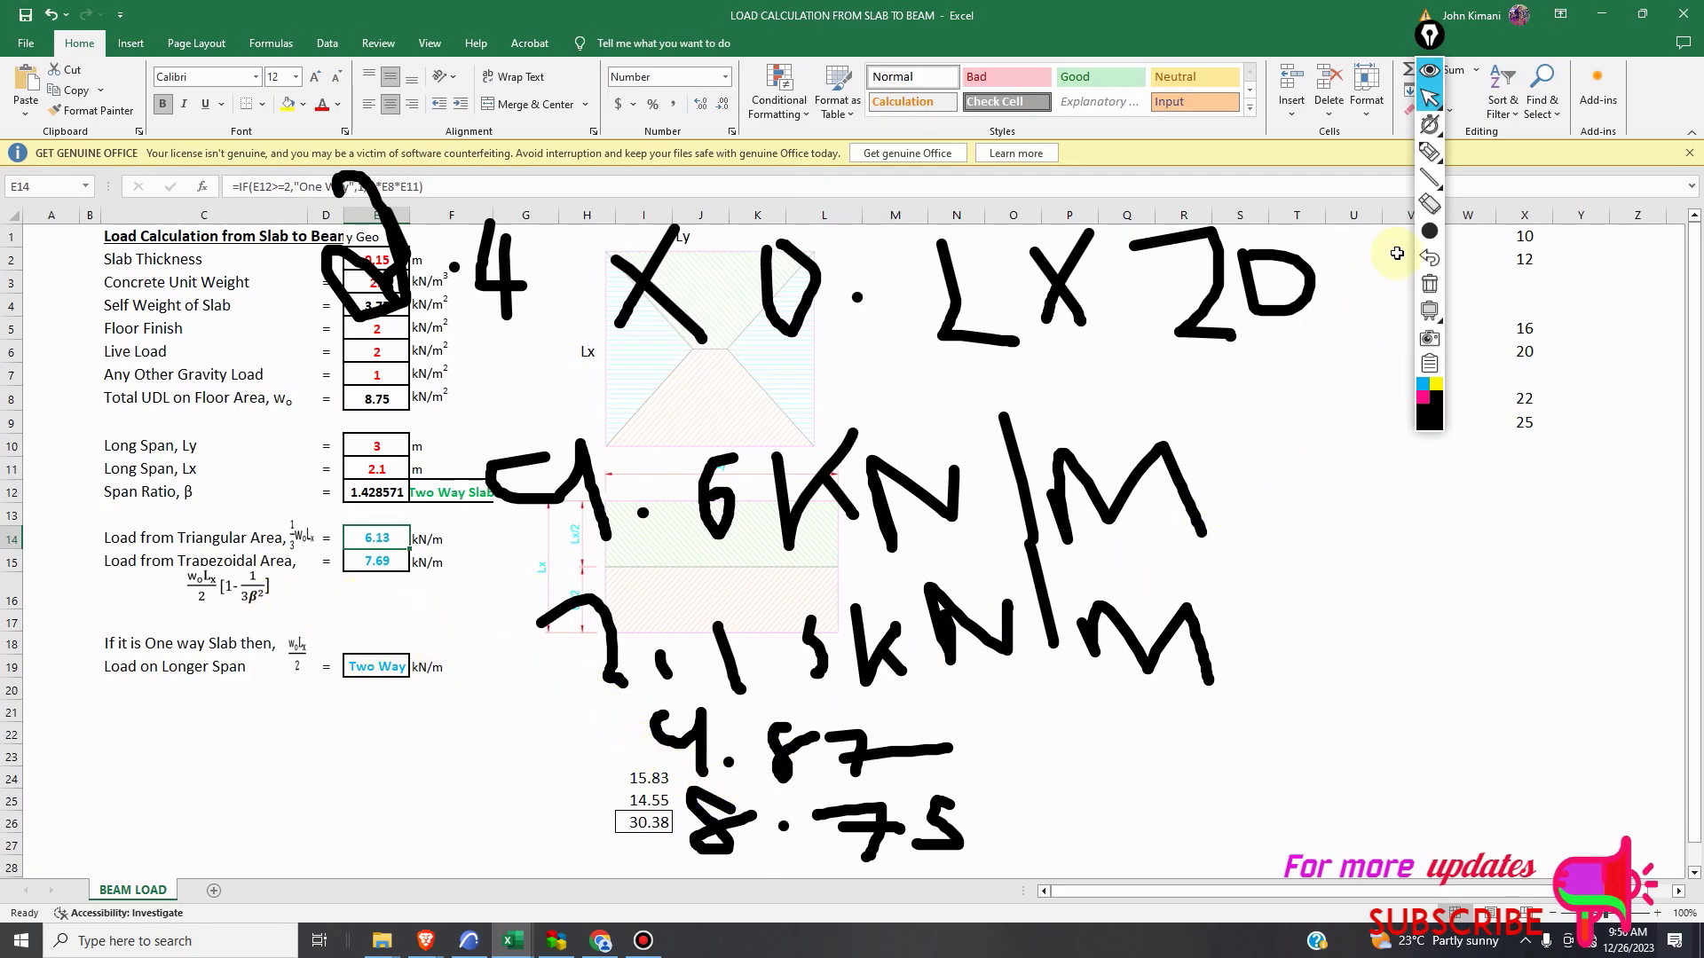
Erase the handwritten 2.4 × 0.2 × 20 expression above the 9.6 kN/m line, together with the stray straight lines.
{"action": "left_click", "coordinate": [1429, 152]}
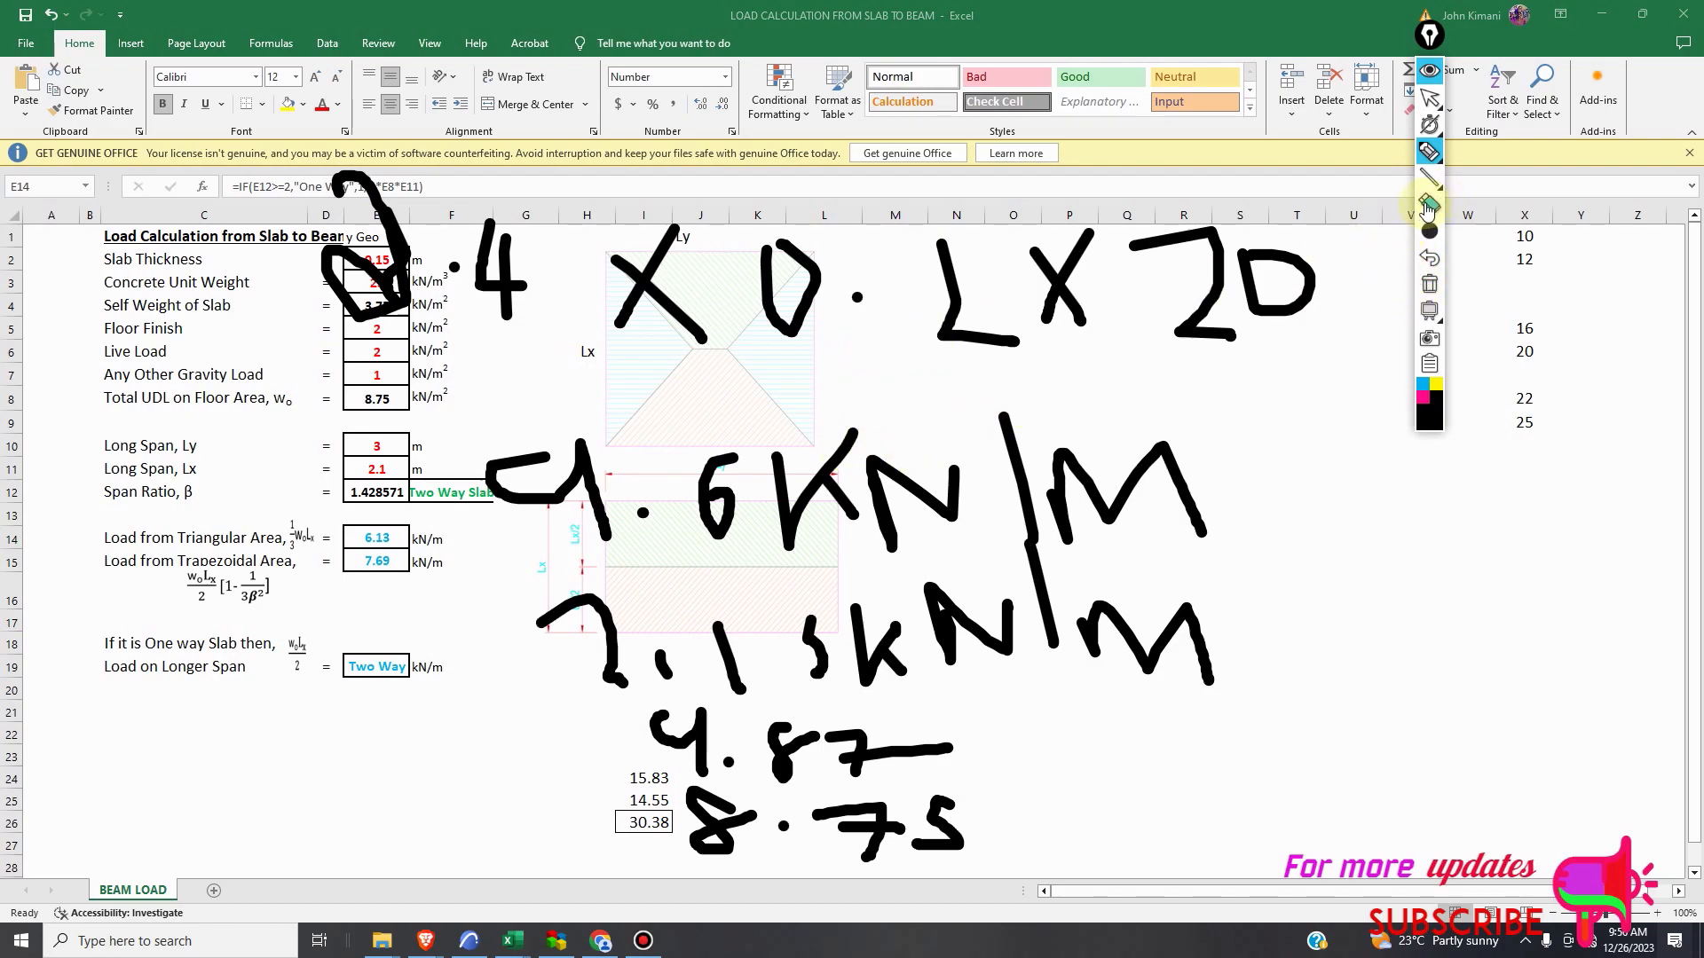
{"action": "left_click", "coordinate": [1429, 178]}
{"action": "left_click_drag", "start_coordinate": [1240, 255], "coordinate": [1187, 331]}
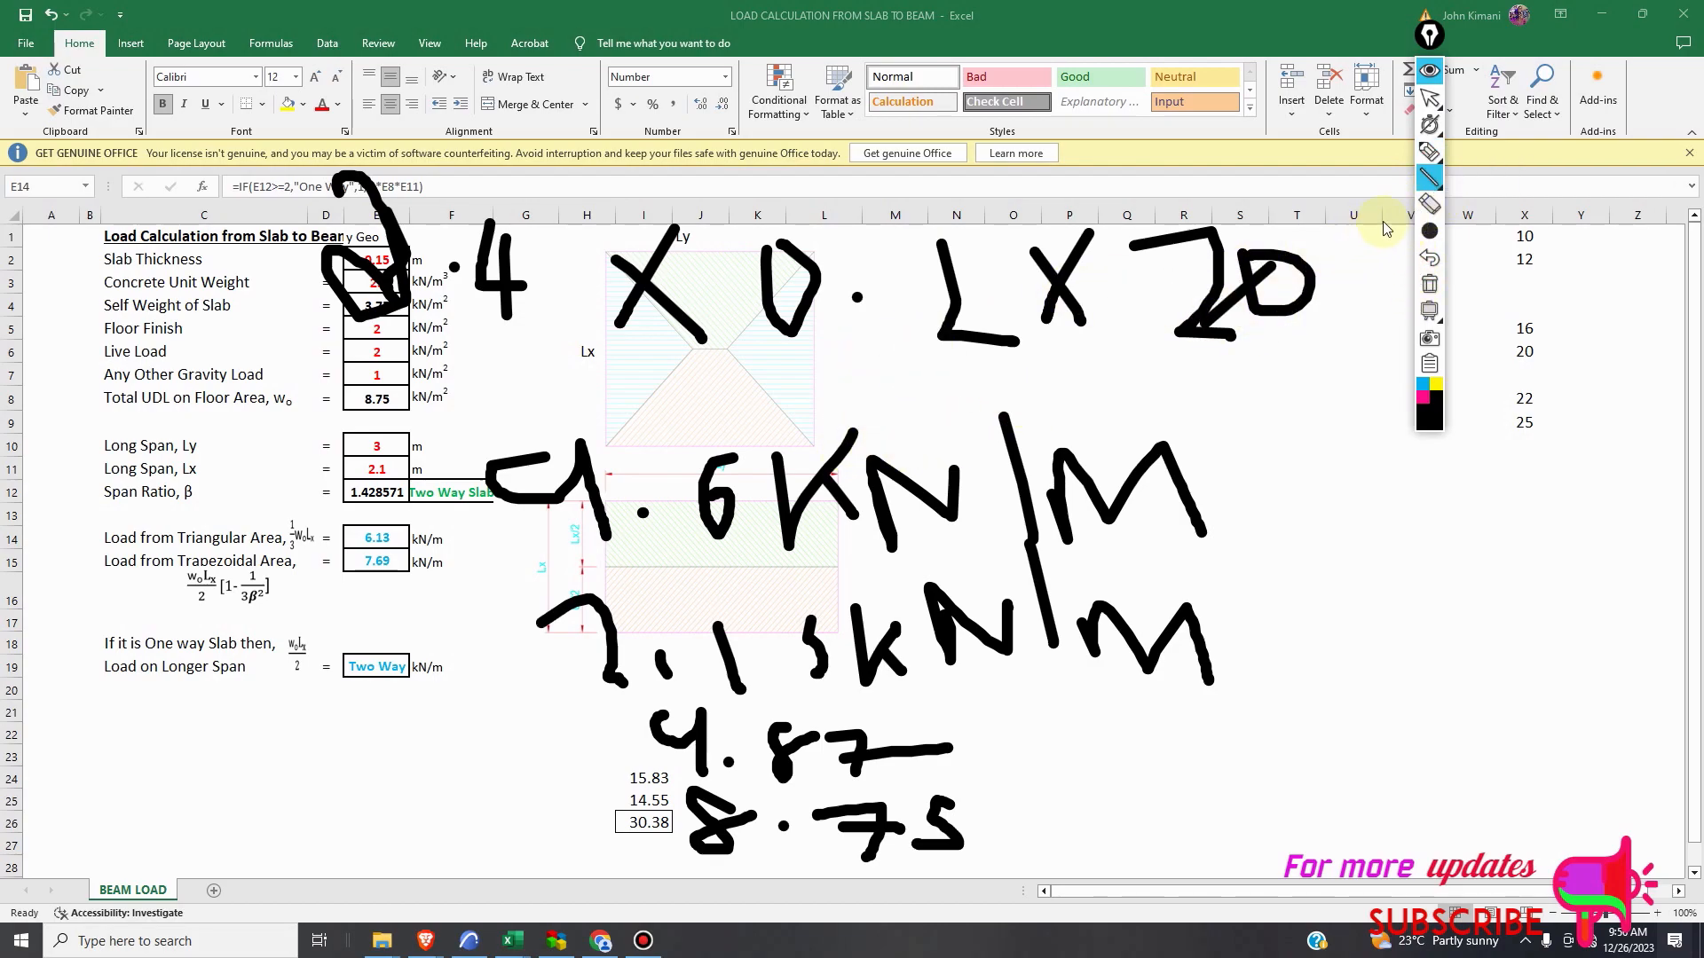
{"action": "left_click", "coordinate": [1431, 206]}
{"action": "left_click_drag", "start_coordinate": [1091, 297], "coordinate": [408, 274]}
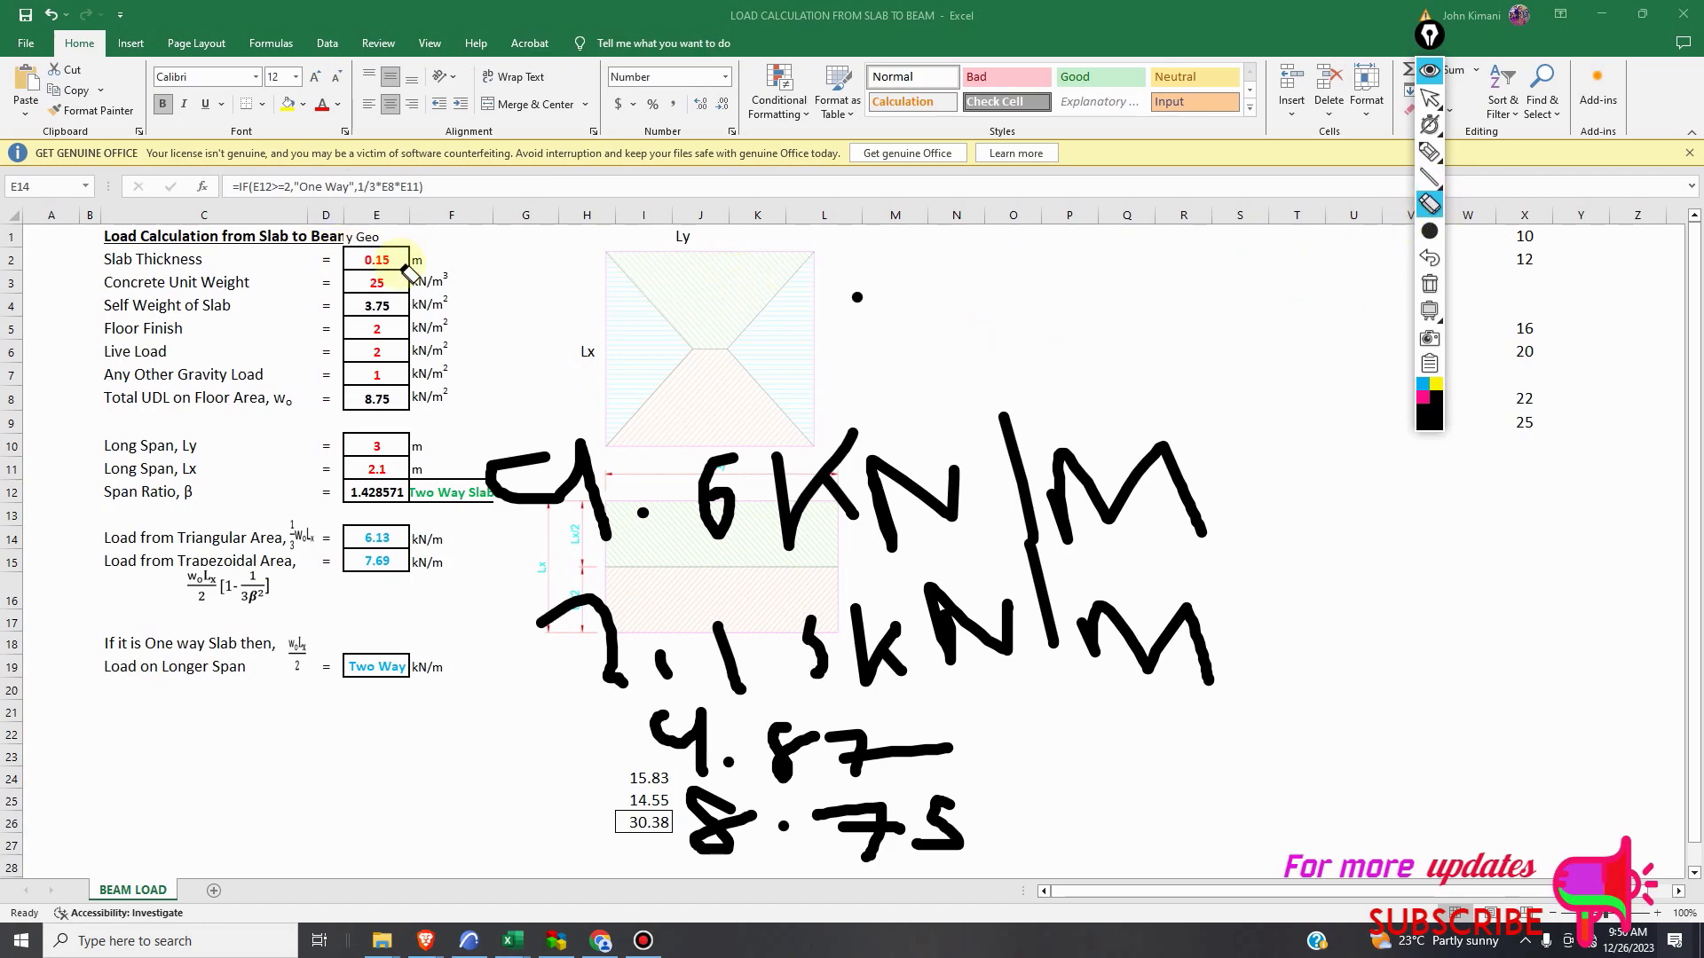
{"action": "left_click", "coordinate": [1429, 178]}
{"action": "left_click_drag", "start_coordinate": [439, 334], "coordinate": [1278, 330]}
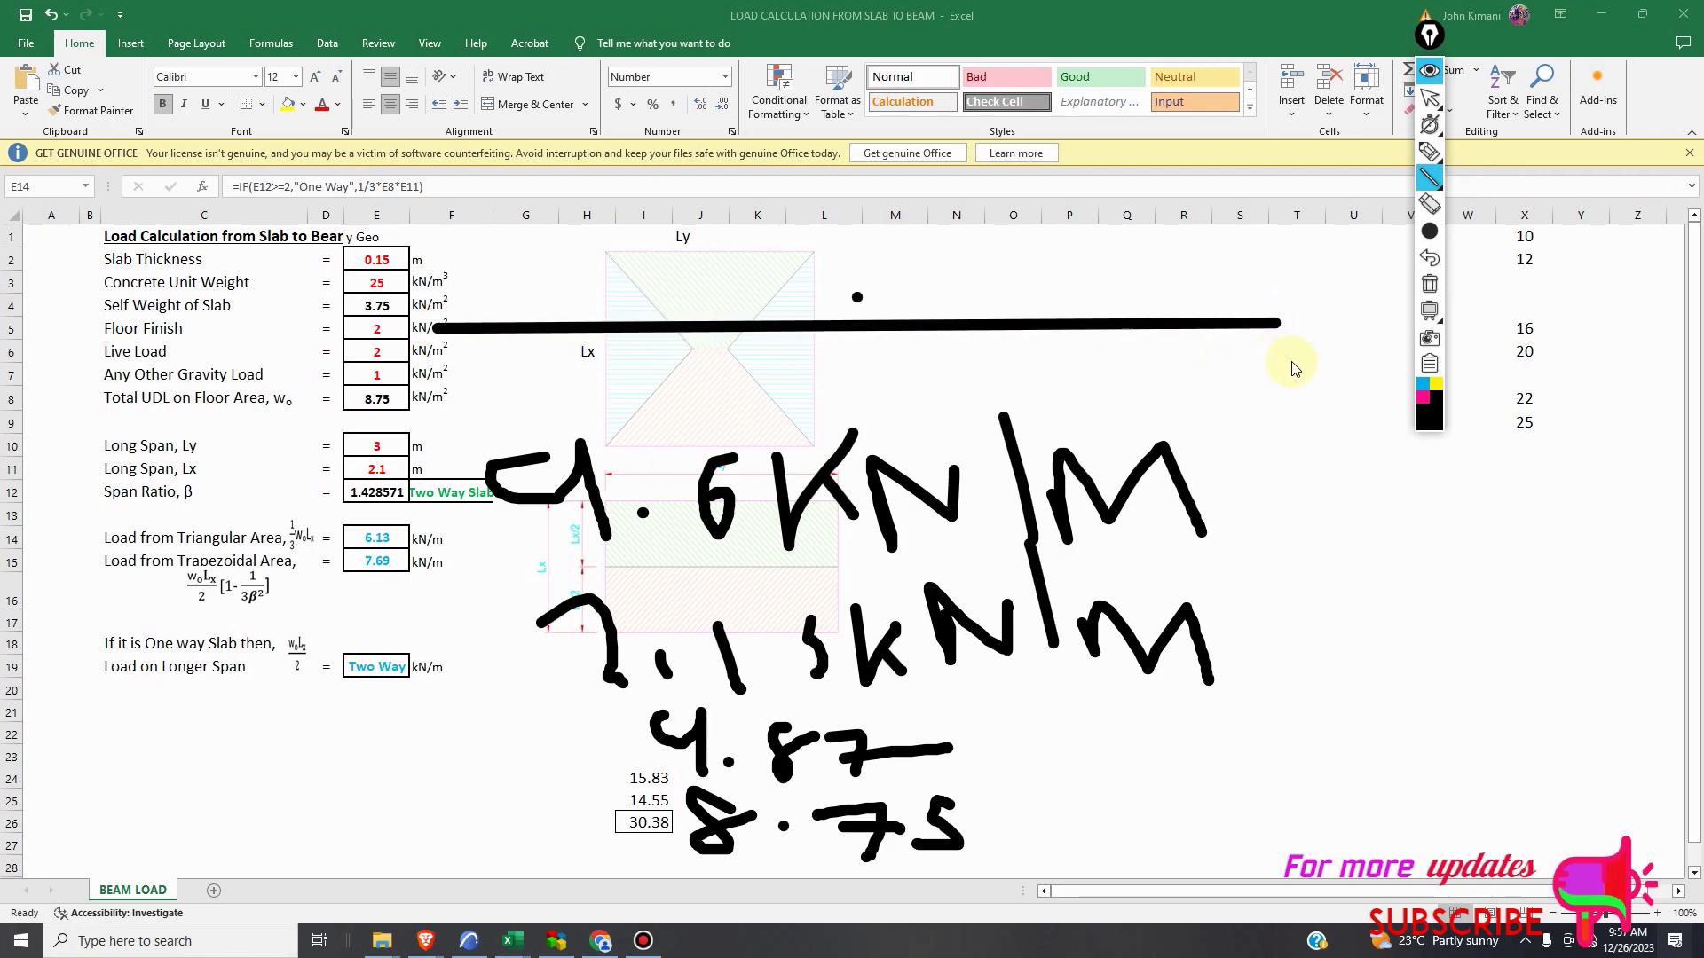
{"action": "left_click", "coordinate": [1426, 205]}
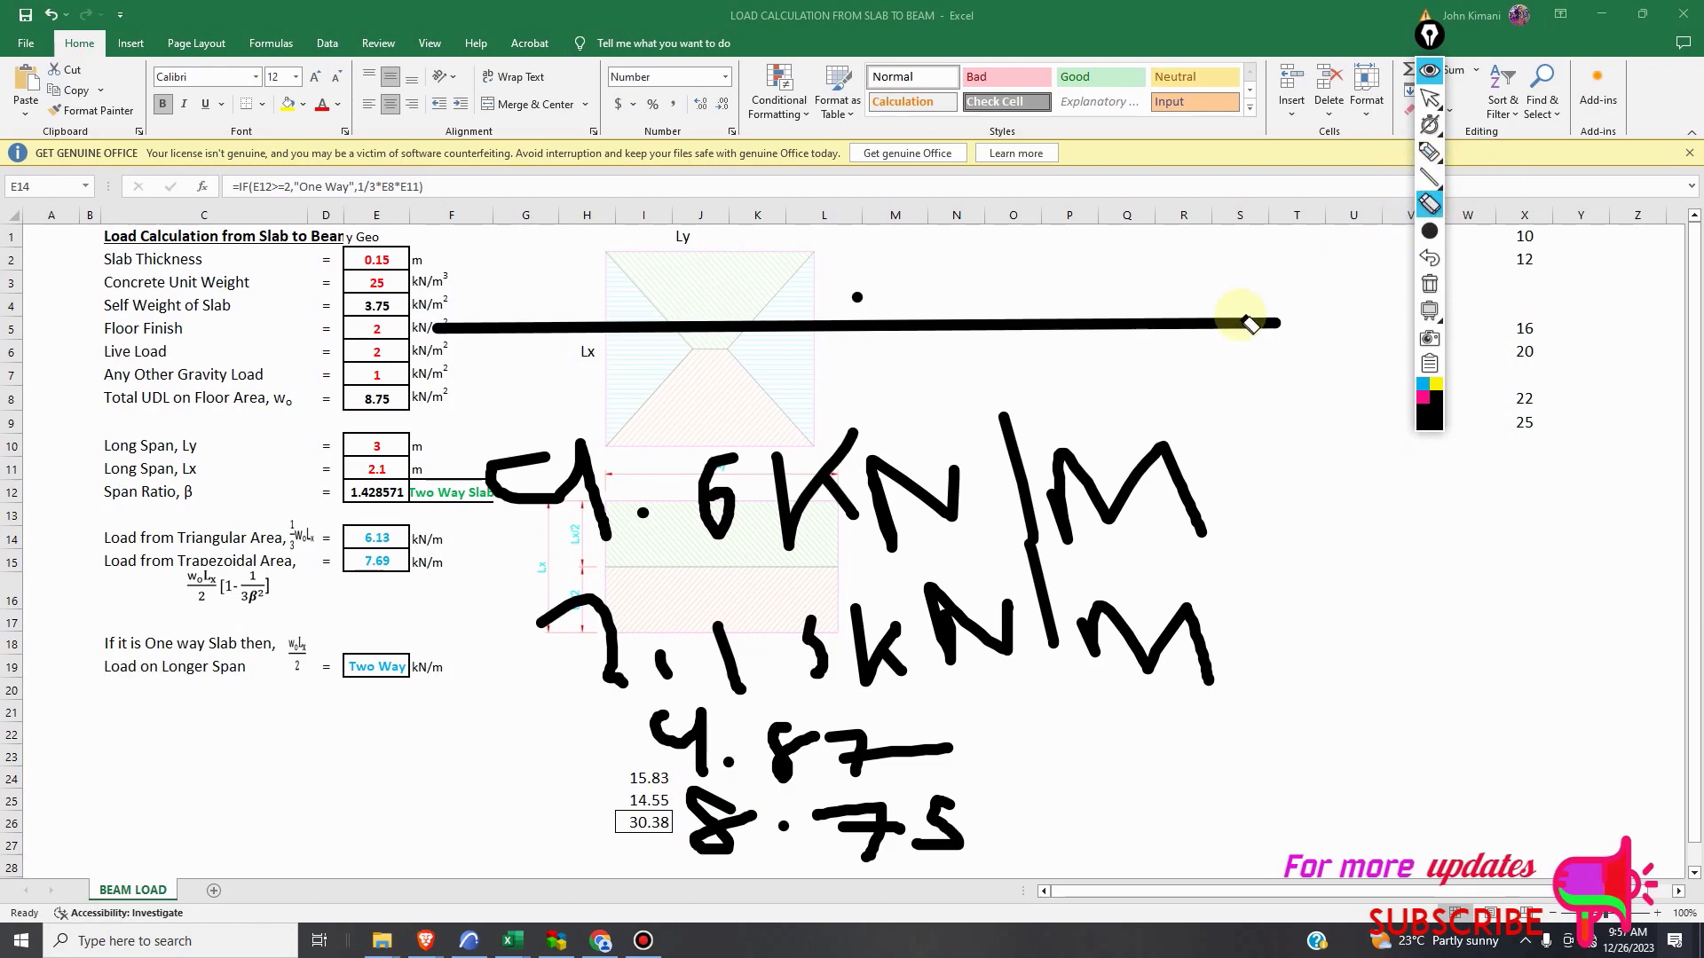
{"action": "left_click", "coordinate": [1167, 330]}
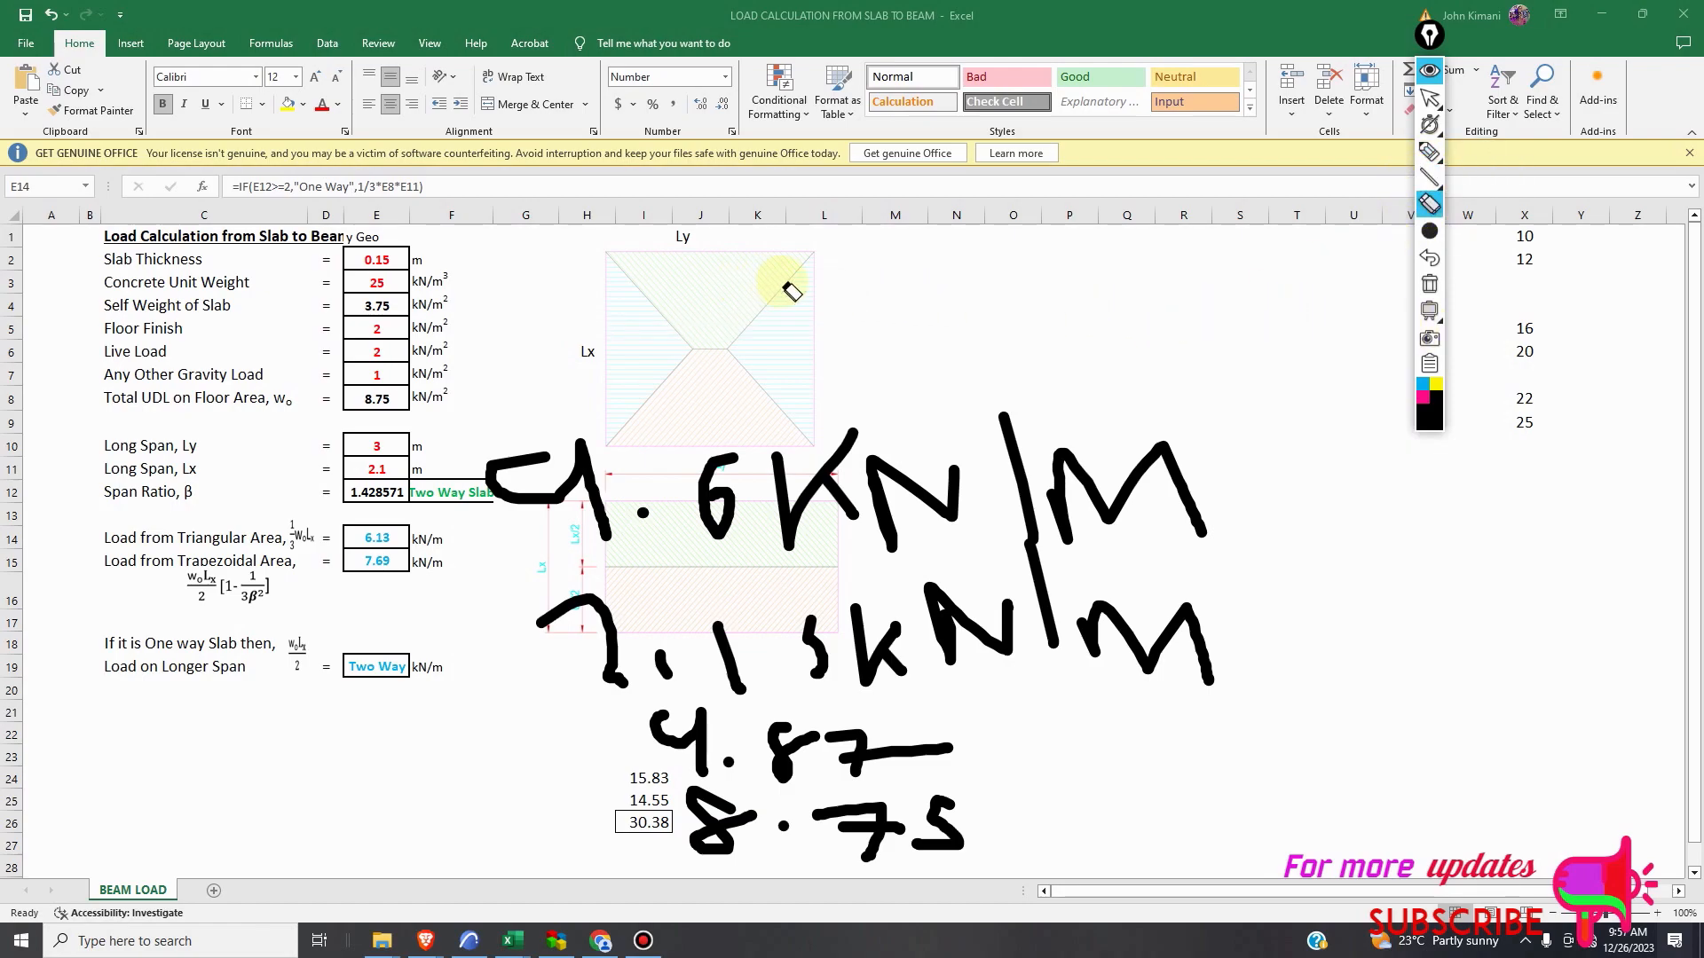
Handwrite the slab load 7.64 kN/m with the pen above the 9.6 kN/m line.
{"action": "left_click", "coordinate": [1429, 152]}
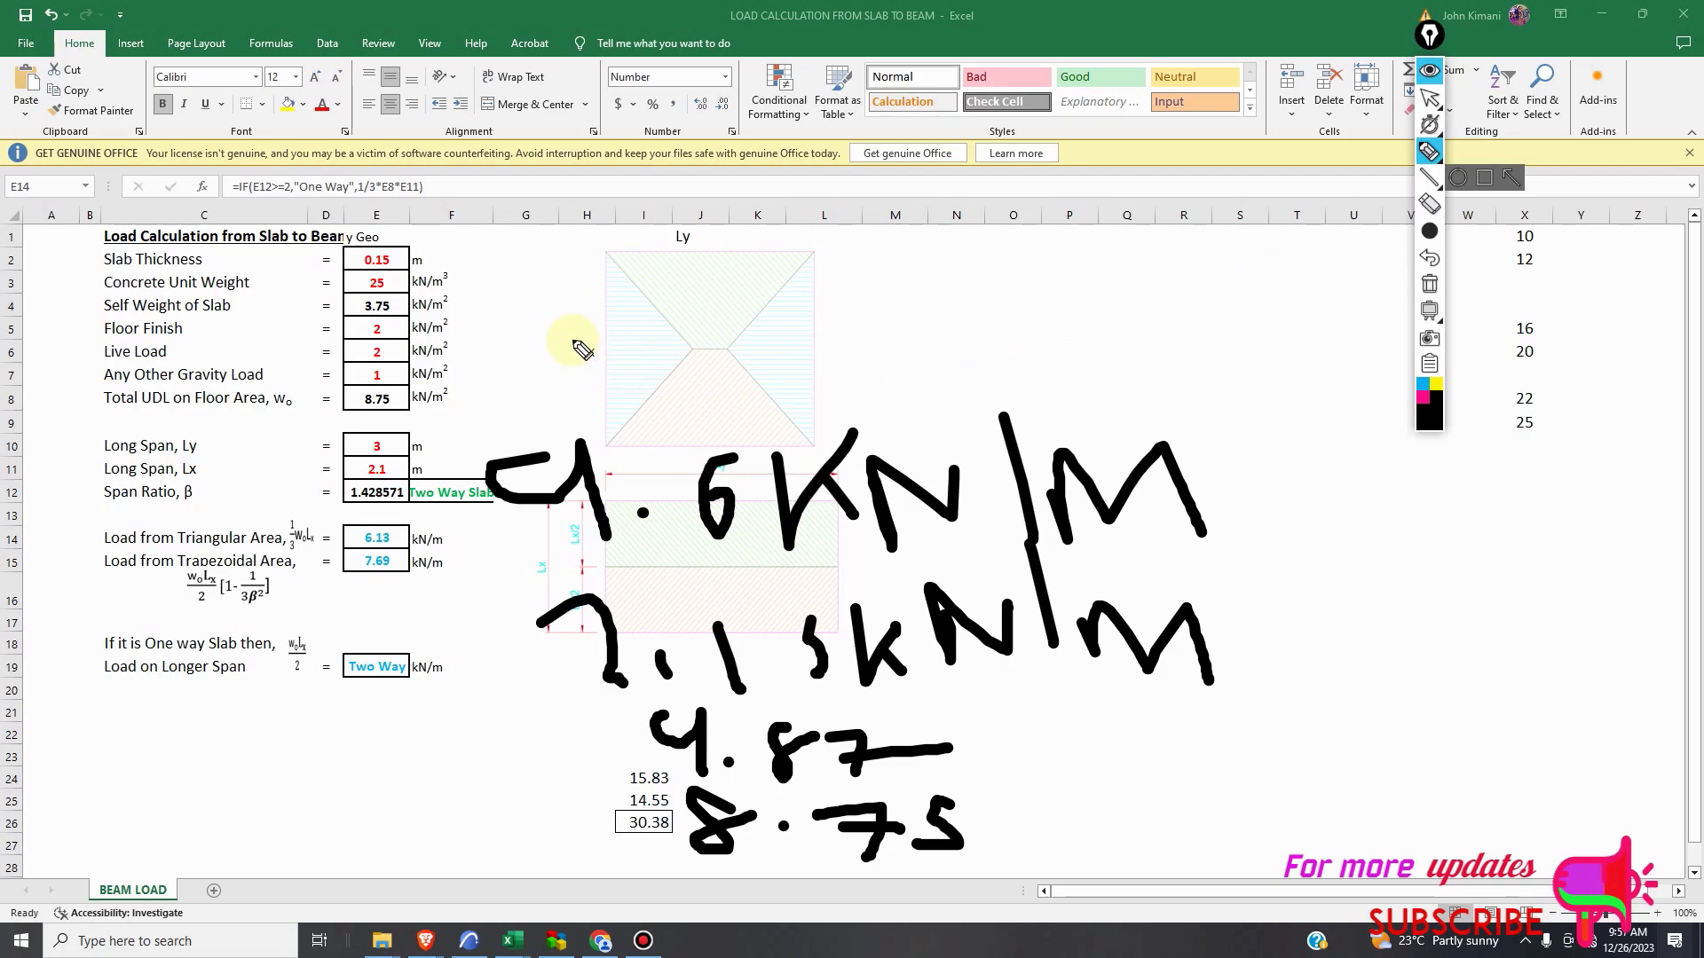
{"action": "mouse_move", "coordinate": [548, 319]}
{"action": "left_mouse_down"}
{"action": "mouse_move", "coordinate": [623, 380]}
{"action": "mouse_move", "coordinate": [661, 348]}
{"action": "left_mouse_up"}
{"action": "left_click", "coordinate": [669, 348]}
{"action": "mouse_move", "coordinate": [775, 300]}
{"action": "left_mouse_down"}
{"action": "mouse_move", "coordinate": [761, 355]}
{"action": "mouse_move", "coordinate": [741, 347]}
{"action": "left_mouse_up"}
{"action": "mouse_move", "coordinate": [820, 306]}
{"action": "left_mouse_down"}
{"action": "mouse_move", "coordinate": [877, 348]}
{"action": "mouse_move", "coordinate": [869, 390]}
{"action": "left_mouse_up"}
{"action": "left_click_drag", "start_coordinate": [923, 309], "coordinate": [914, 381]}
{"action": "mouse_move", "coordinate": [987, 304]}
{"action": "left_mouse_down"}
{"action": "mouse_move", "coordinate": [977, 368]}
{"action": "mouse_move", "coordinate": [1081, 304]}
{"action": "mouse_move", "coordinate": [1089, 341]}
{"action": "mouse_move", "coordinate": [1169, 329]}
{"action": "left_mouse_up"}
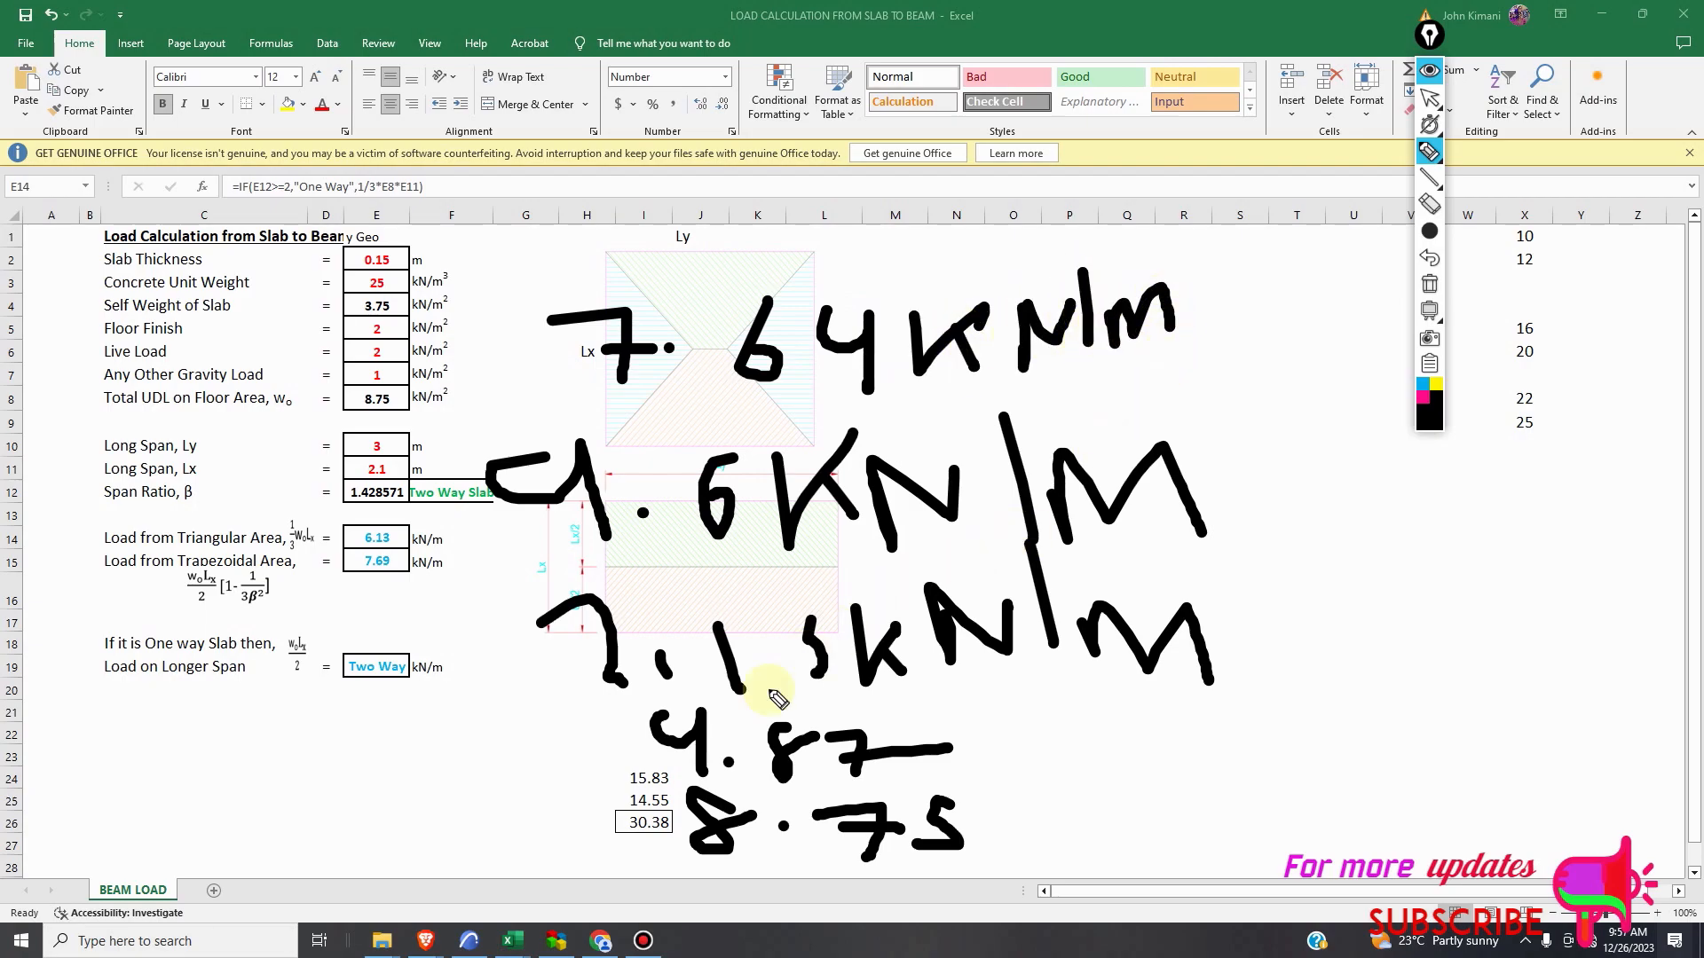
{"action": "left_click", "coordinate": [1426, 102]}
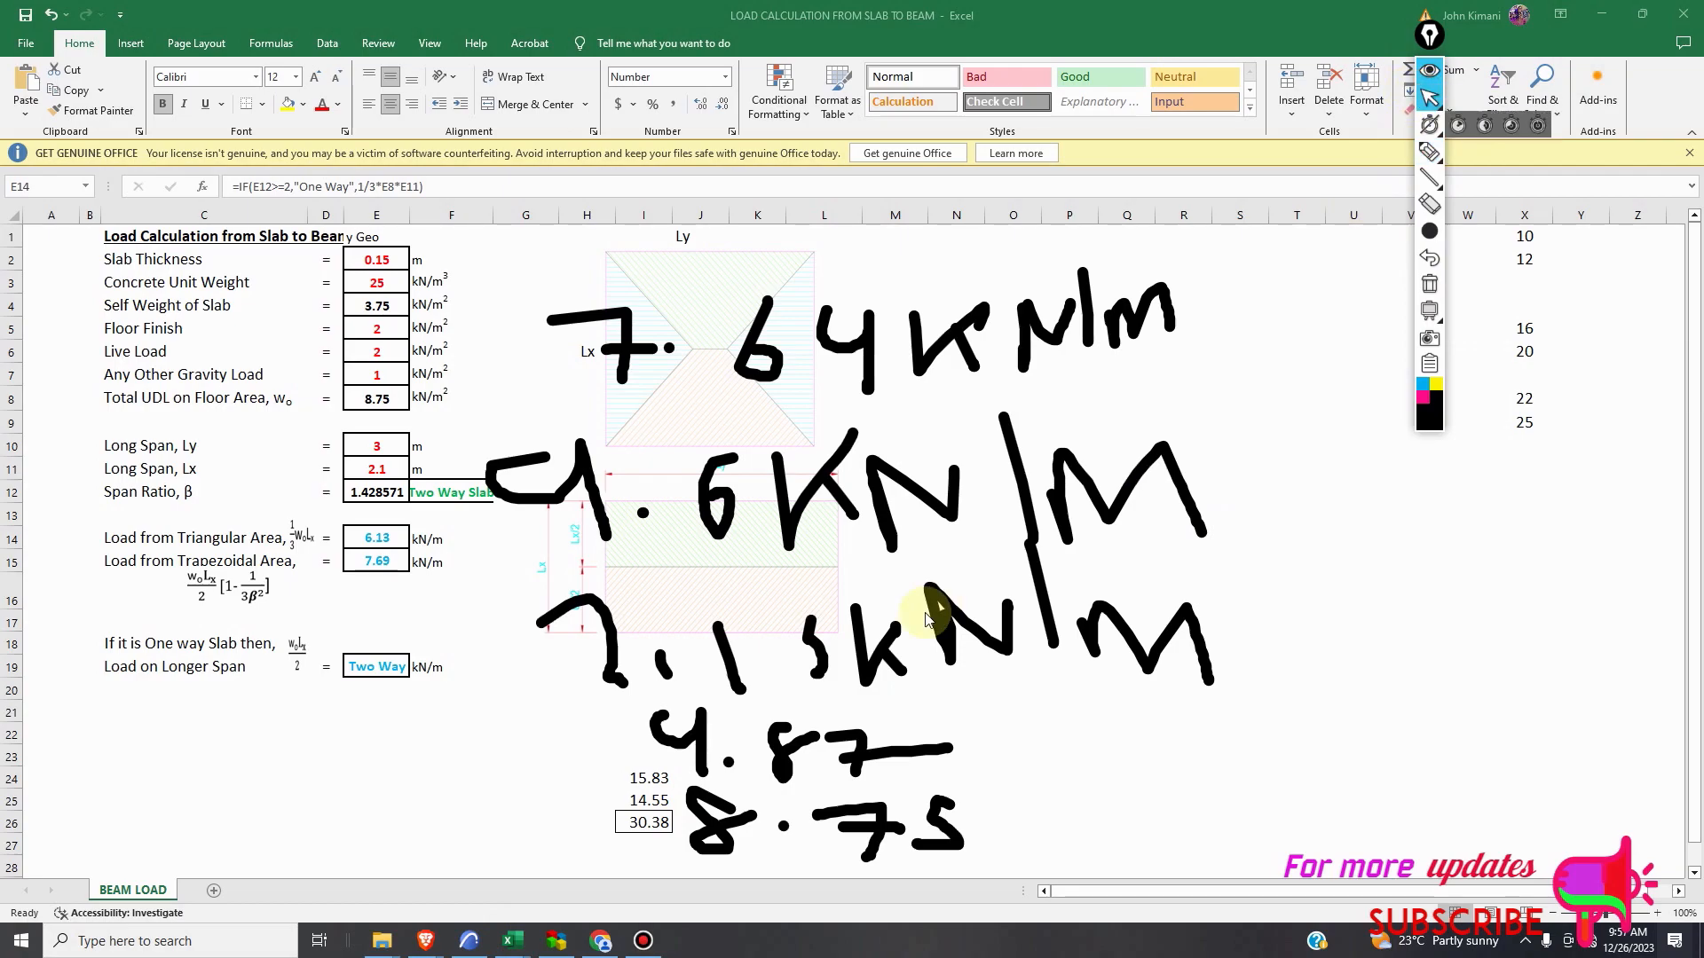
Check the lower panel's short span on the Archicad plan and set Lx to 1.7 m in the slab load workbook.
{"action": "left_click", "coordinate": [473, 936]}
{"action": "scroll", "coordinate": [376, 639], "scroll_direction": "up", "scroll_amount": 1}
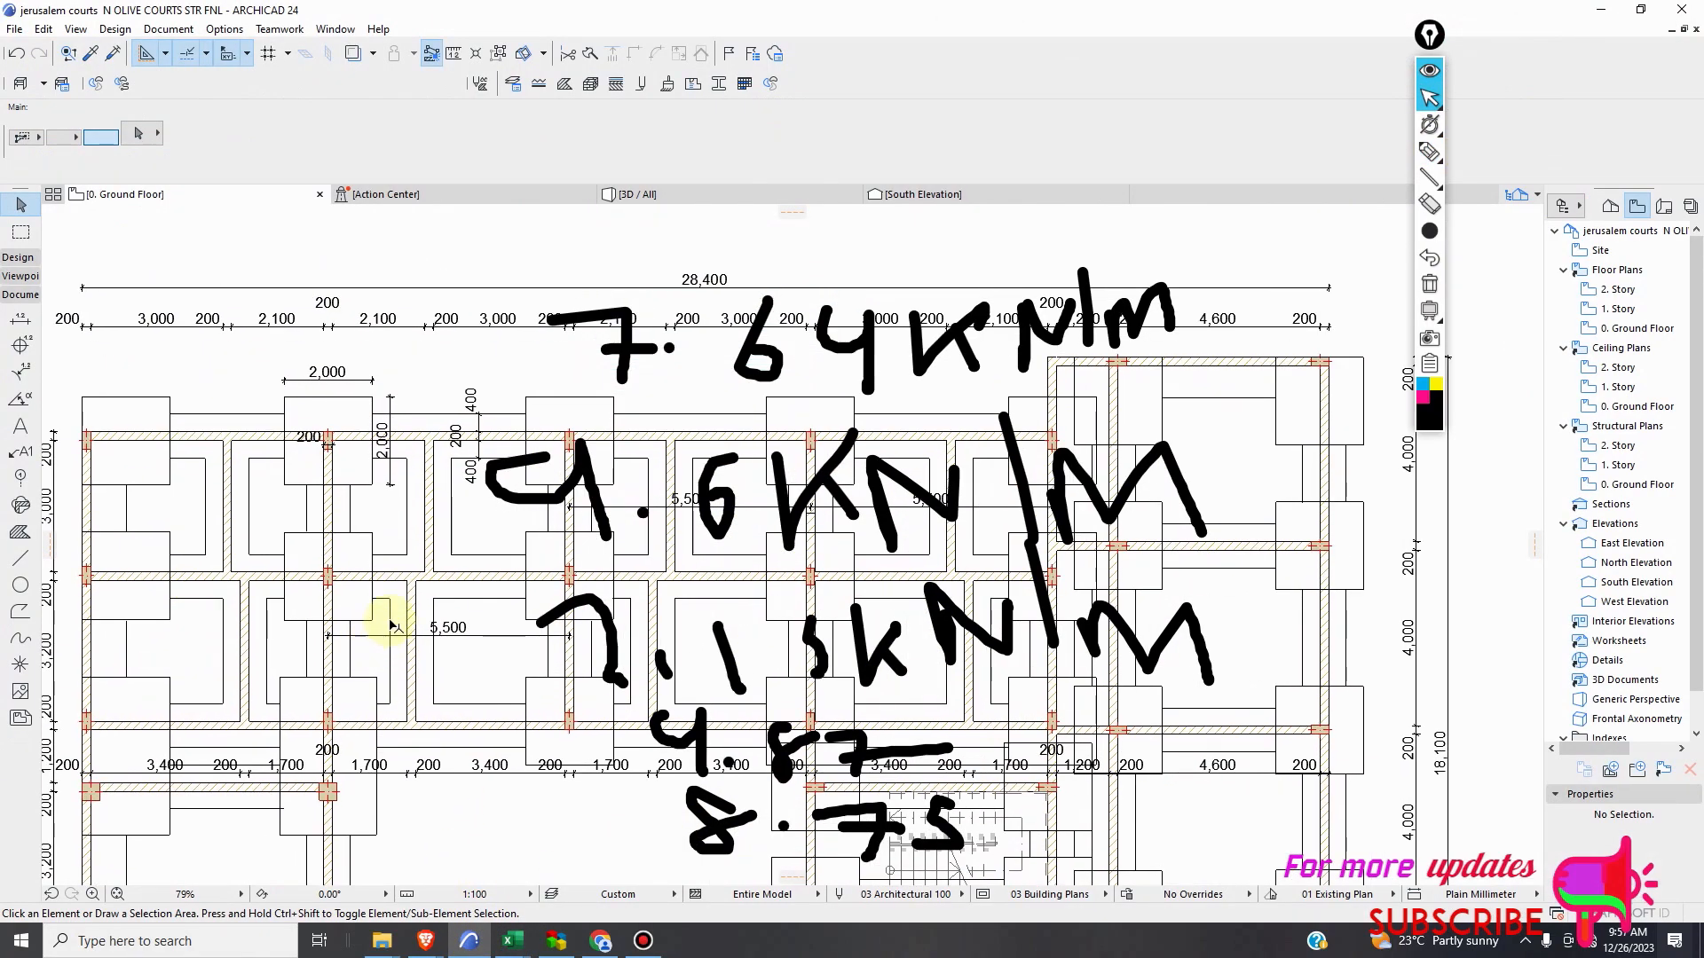
{"action": "scroll", "coordinate": [389, 599], "scroll_direction": "down", "scroll_amount": 1}
{"action": "scroll", "coordinate": [435, 627], "scroll_direction": "up", "scroll_amount": 1}
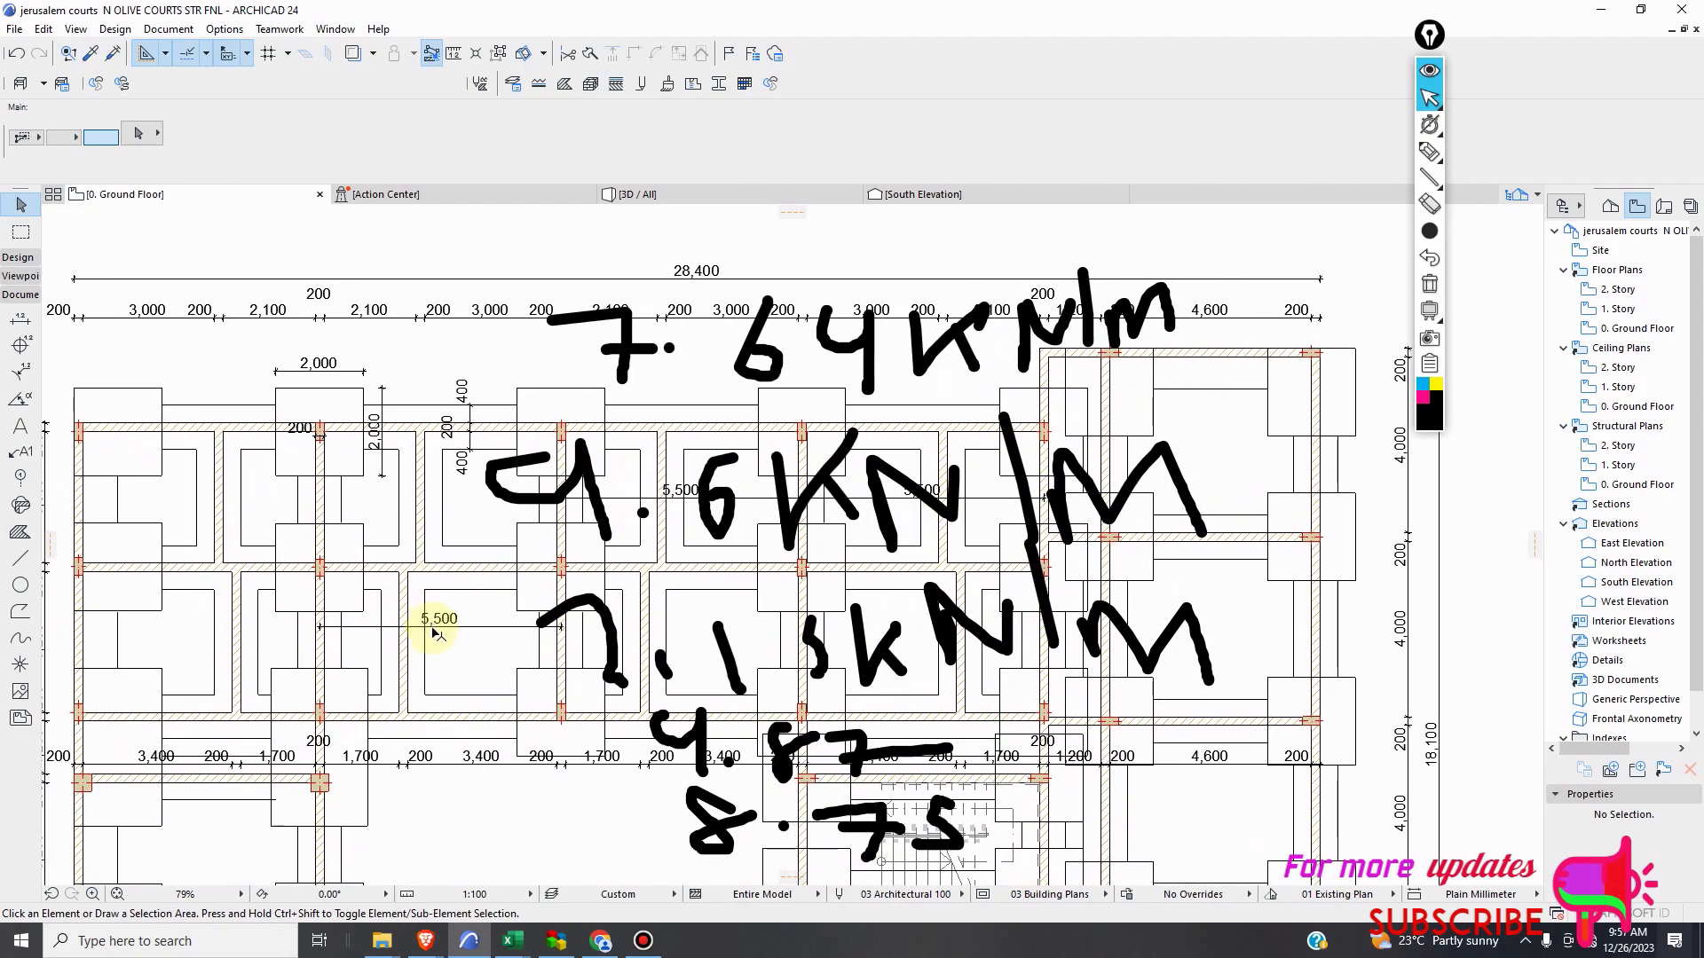
{"action": "scroll", "coordinate": [426, 639], "scroll_direction": "down", "scroll_amount": 1}
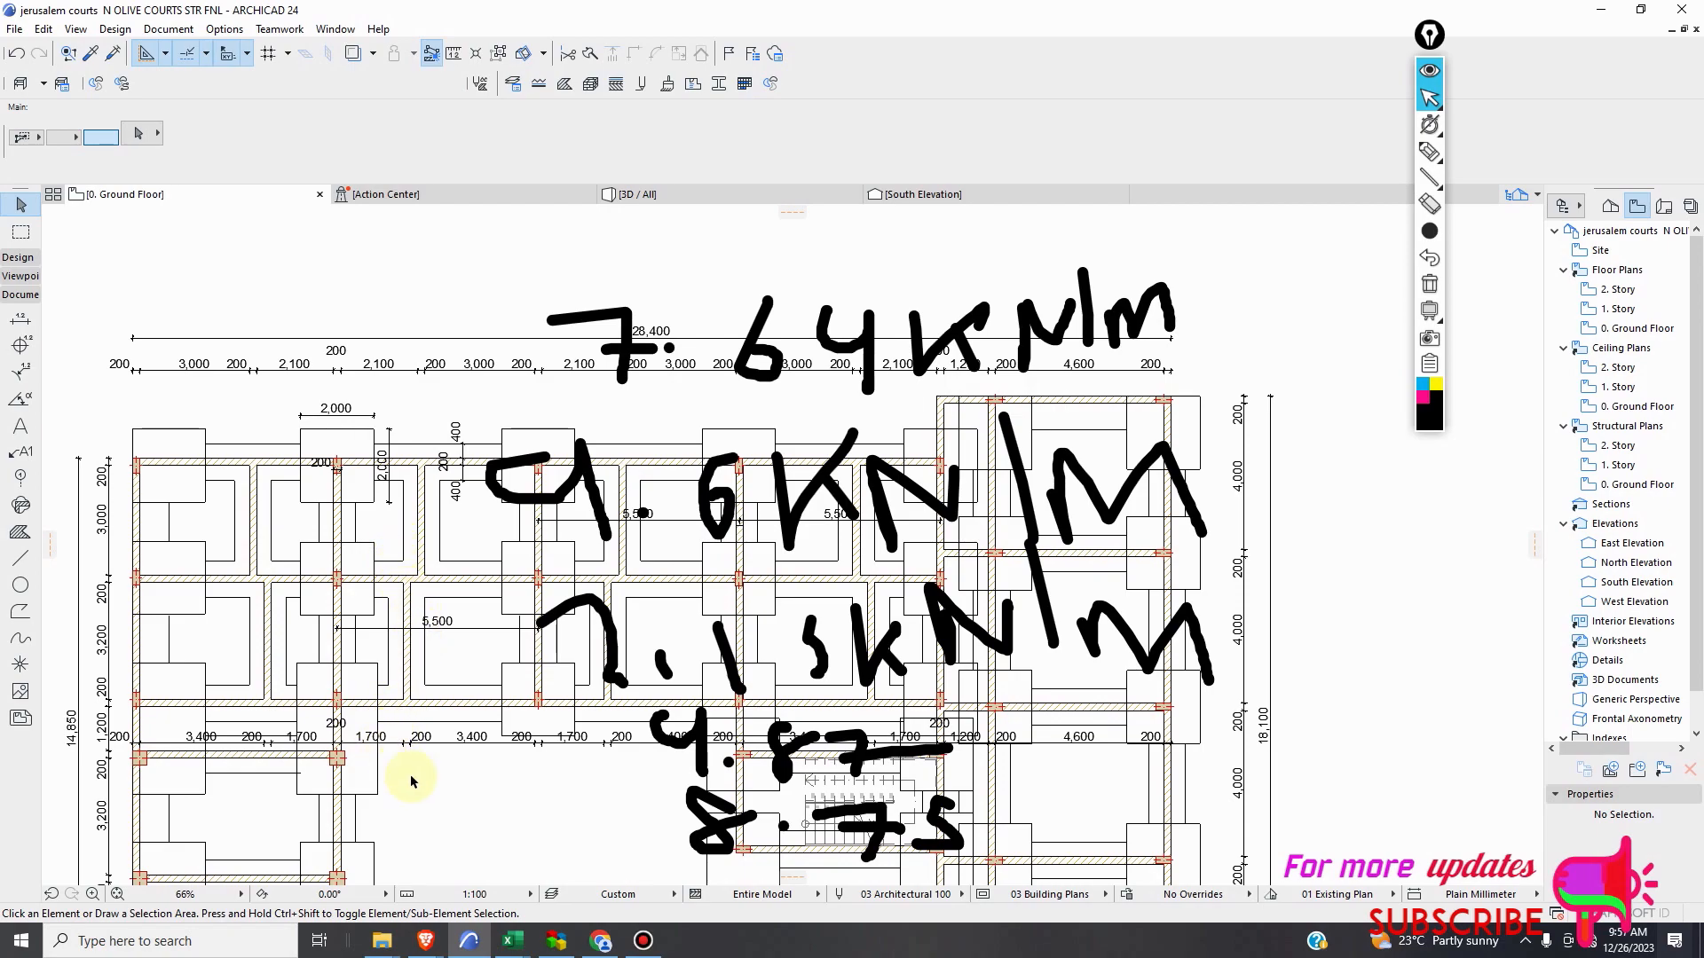
{"action": "left_click", "coordinate": [508, 948]}
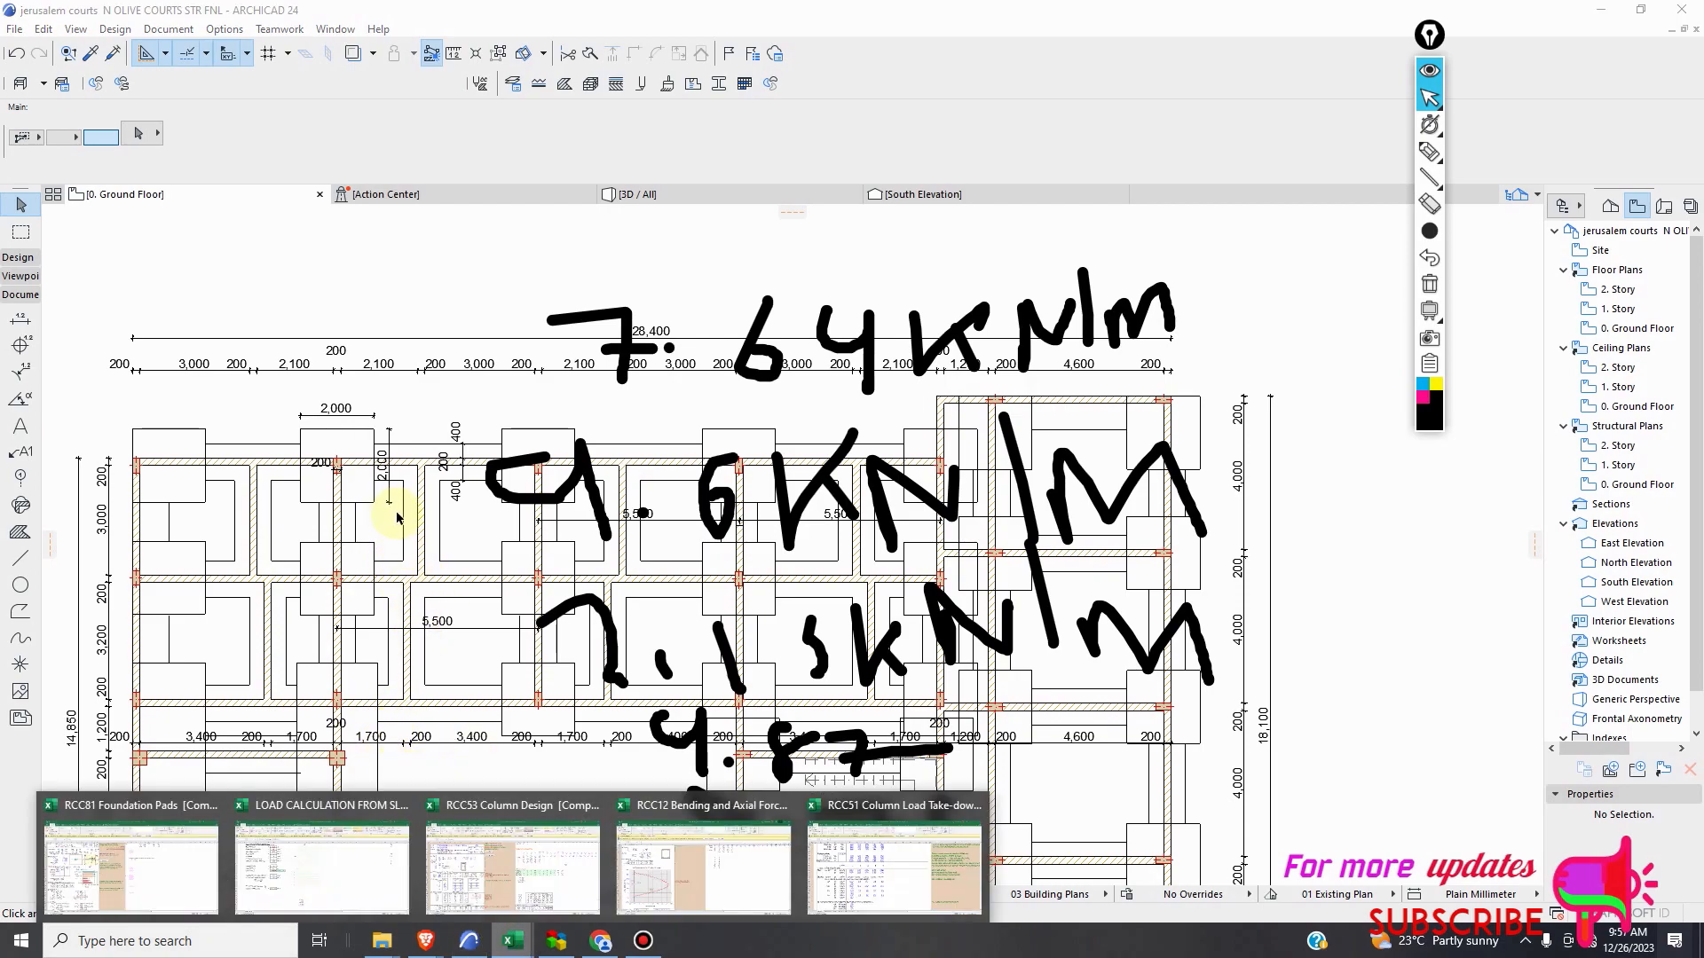
{"action": "left_click", "coordinate": [407, 861]}
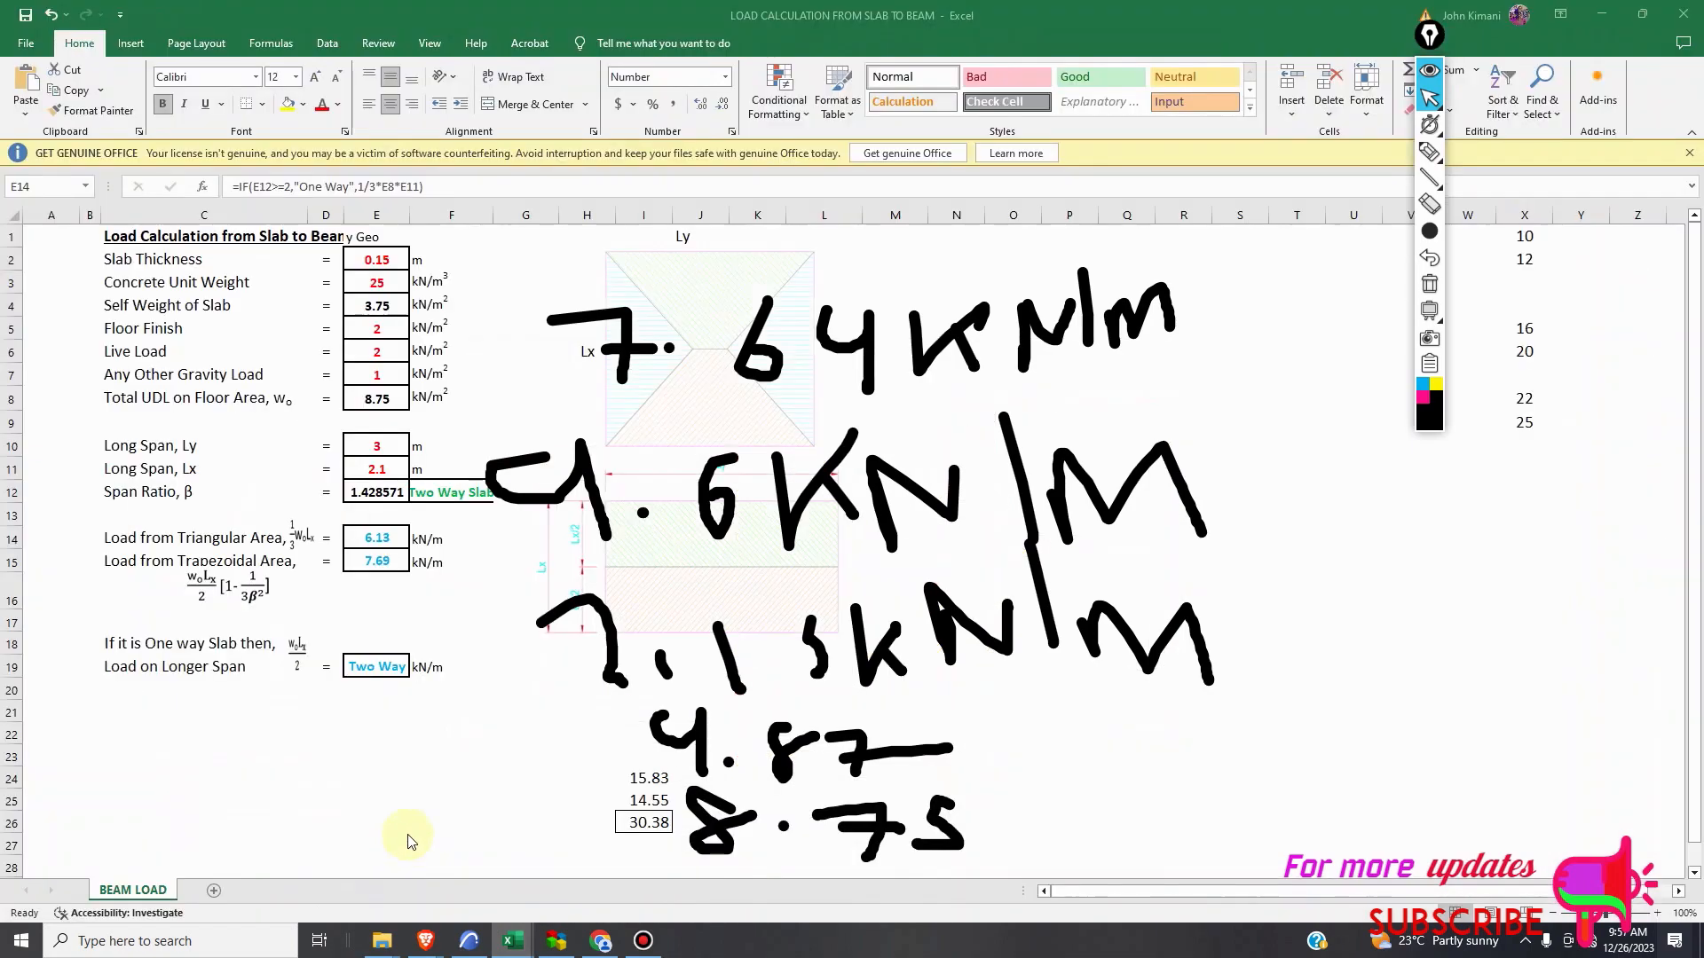
{"action": "left_click", "coordinate": [400, 477]}
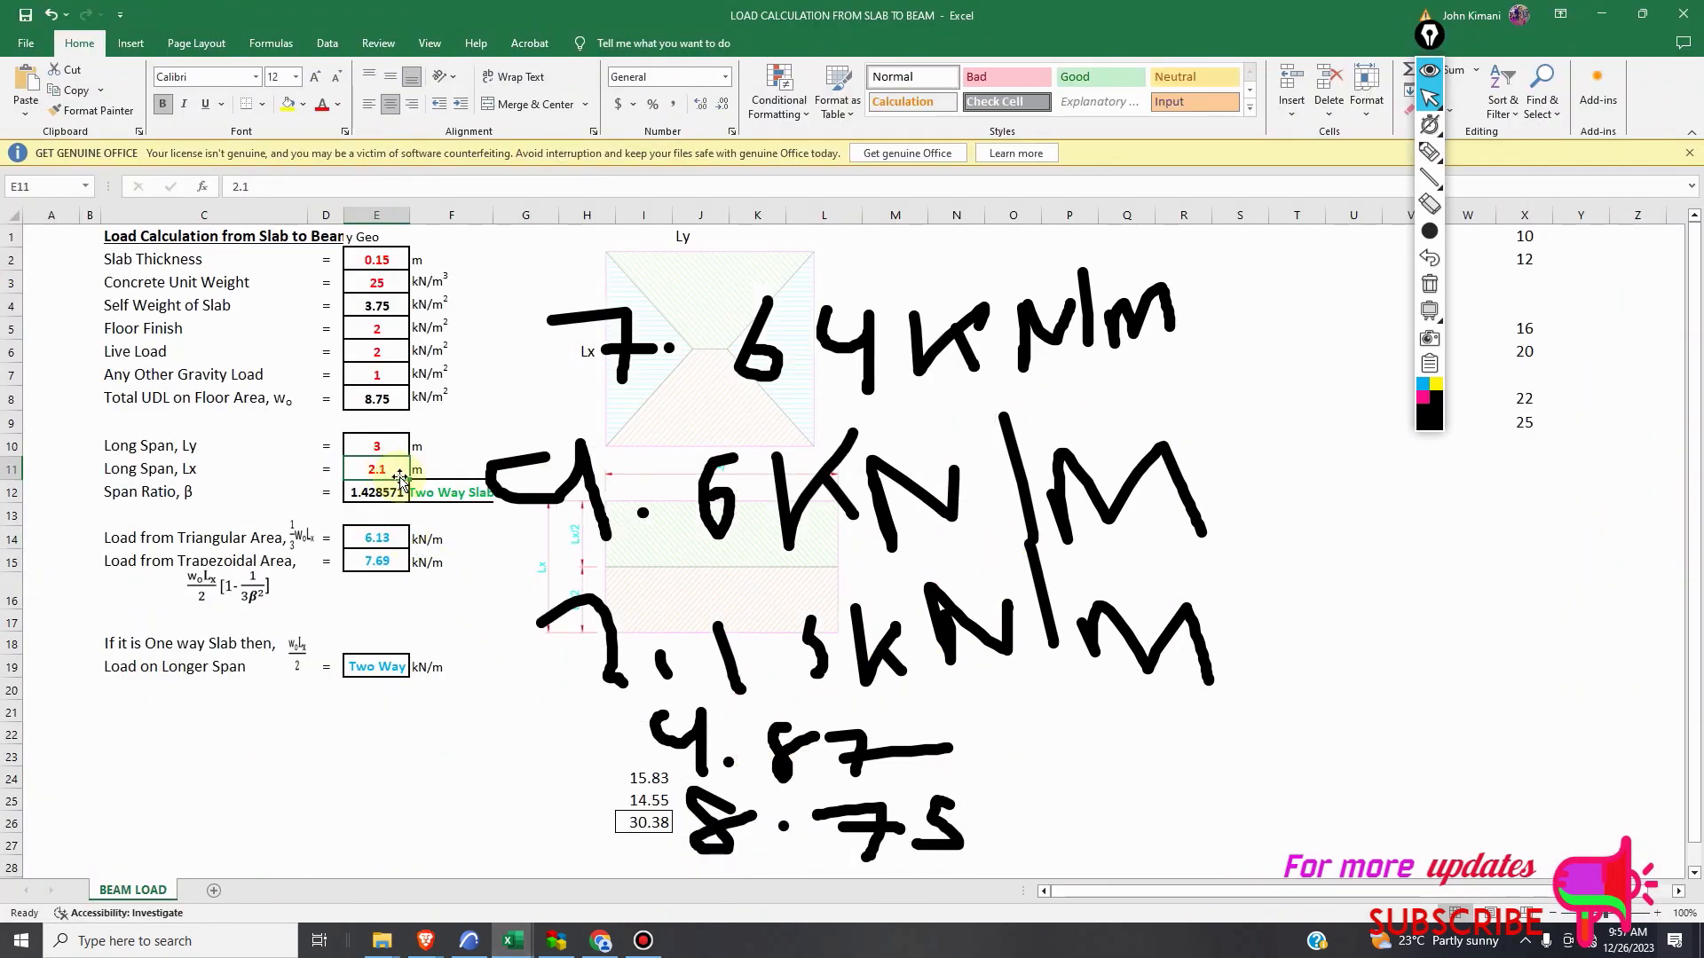
{"action": "type", "text": "1.7"}
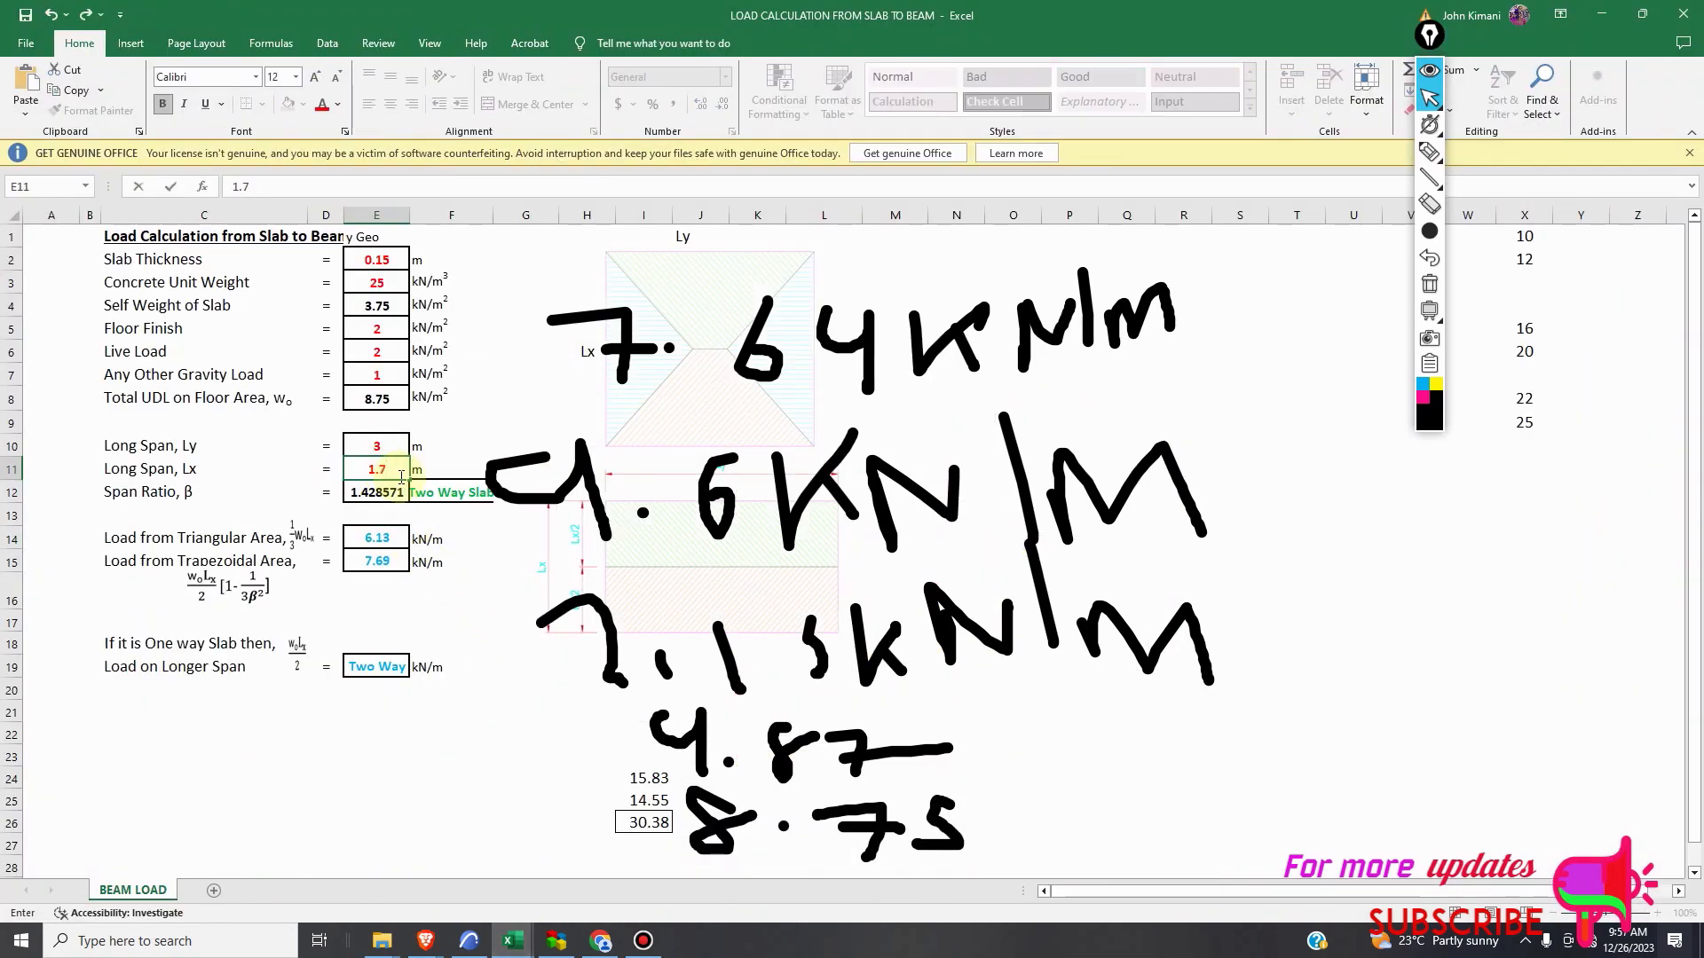
{"action": "left_click", "coordinate": [376, 517]}
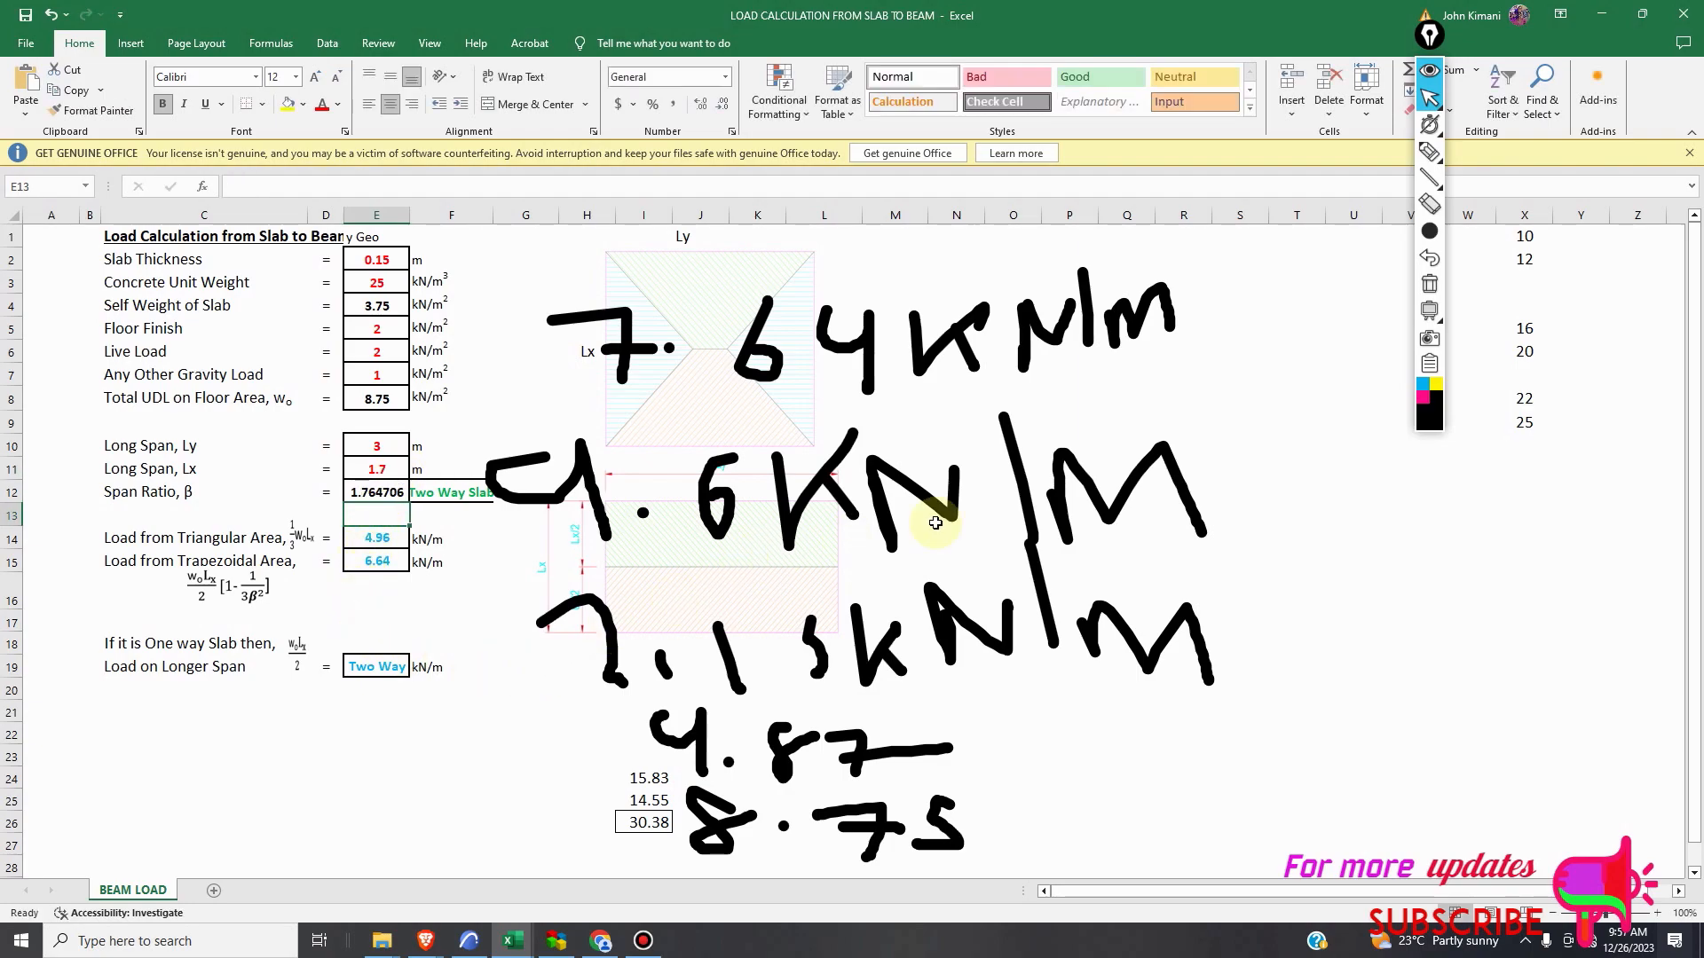
Handwrite the slab load 6.64 with the pen above the 7.64 kN/m line.
{"action": "left_click", "coordinate": [1428, 151]}
{"action": "left_click_drag", "start_coordinate": [663, 197], "coordinate": [644, 234]}
{"action": "left_click", "coordinate": [706, 256]}
{"action": "mouse_move", "coordinate": [751, 217]}
{"action": "left_mouse_down"}
{"action": "mouse_move", "coordinate": [741, 272]}
{"action": "mouse_move", "coordinate": [855, 257]}
{"action": "mouse_move", "coordinate": [831, 217]}
{"action": "left_mouse_up"}
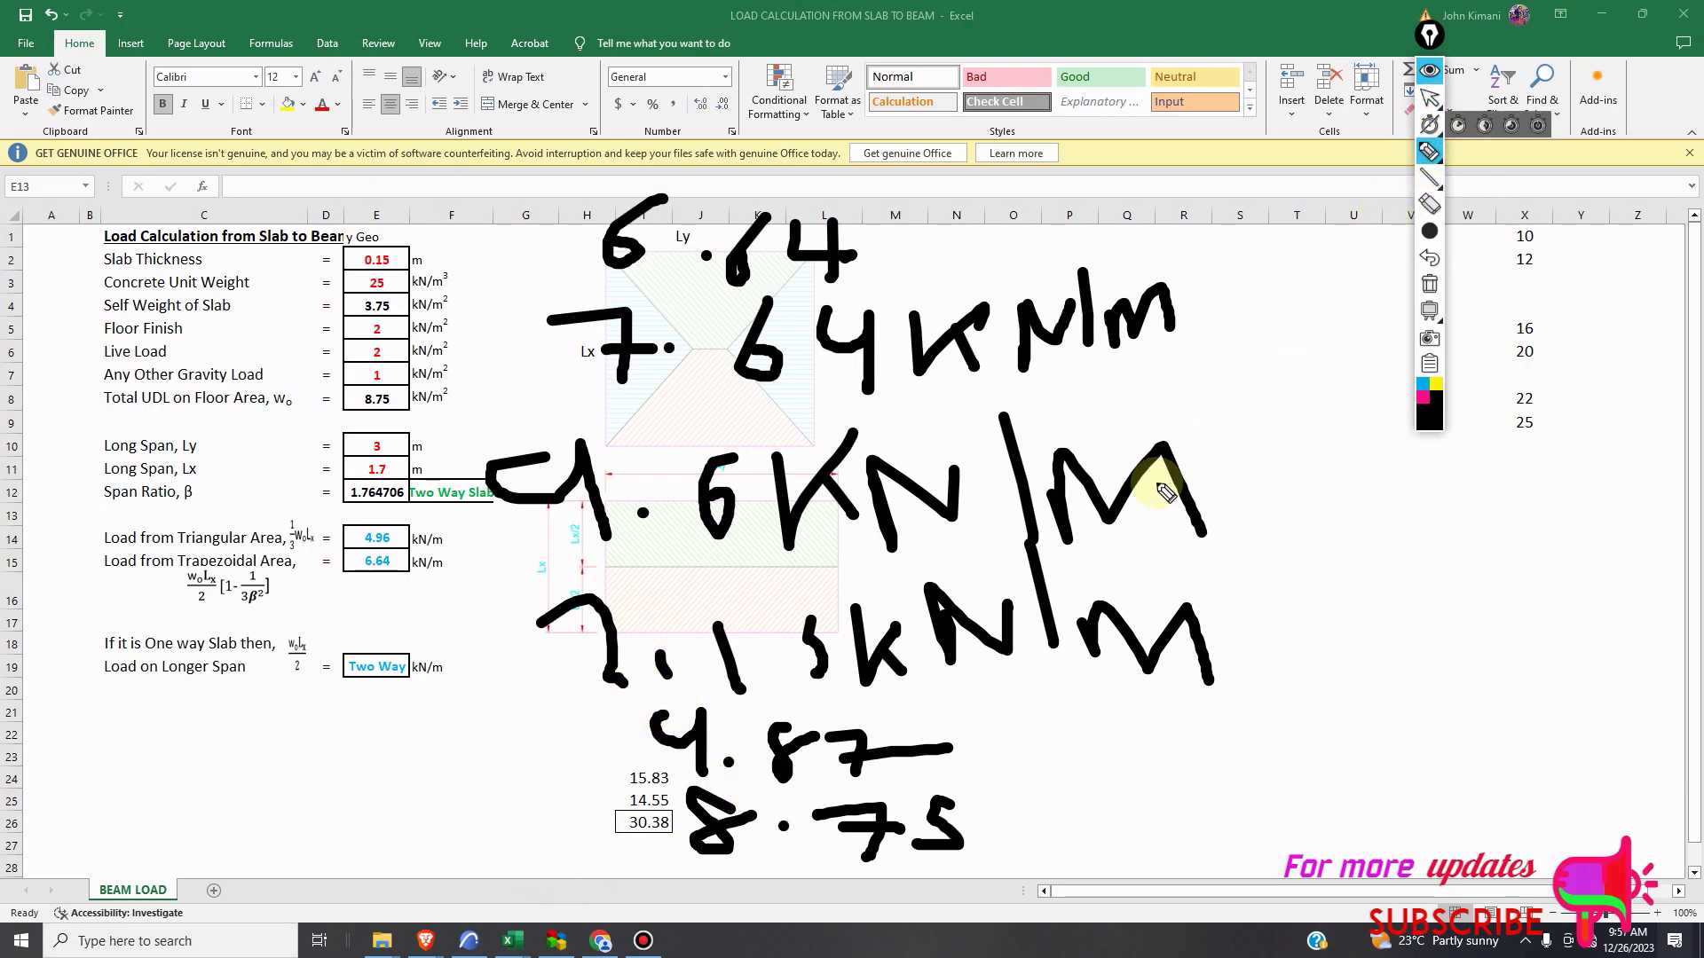
{"action": "left_click", "coordinate": [1442, 98]}
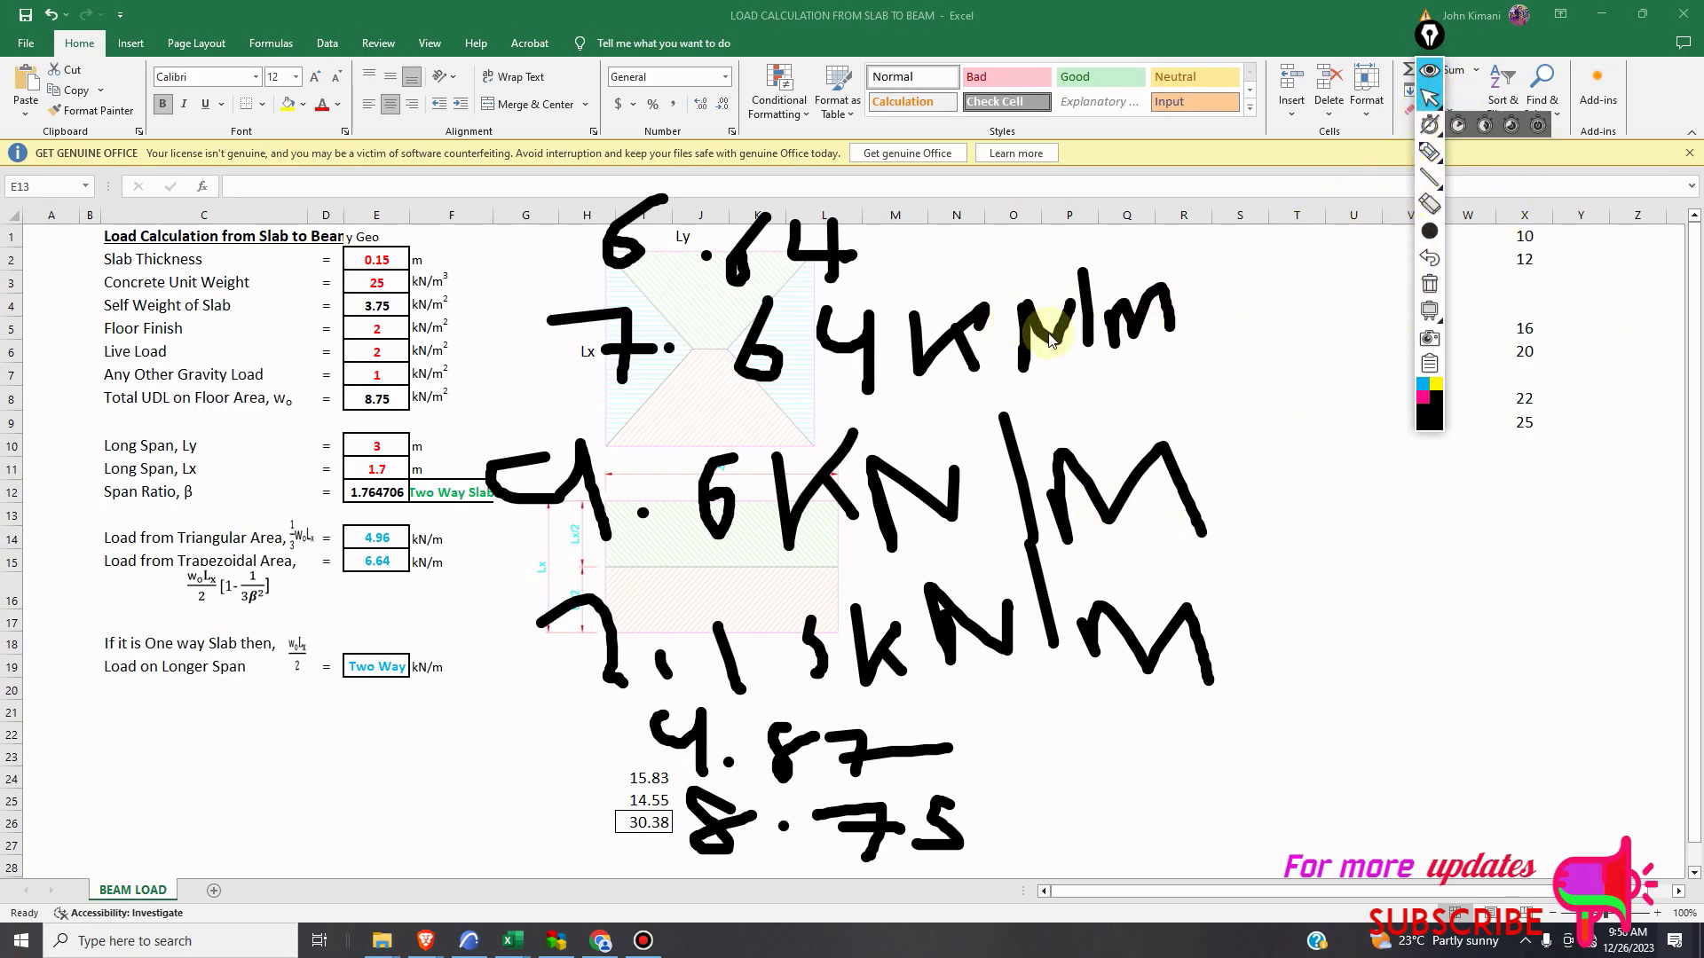
Show the handwritten loads on a blank whiteboard, adding a plus sign beside the list and a horizontal summing line beneath it.
{"action": "left_click", "coordinate": [1428, 310]}
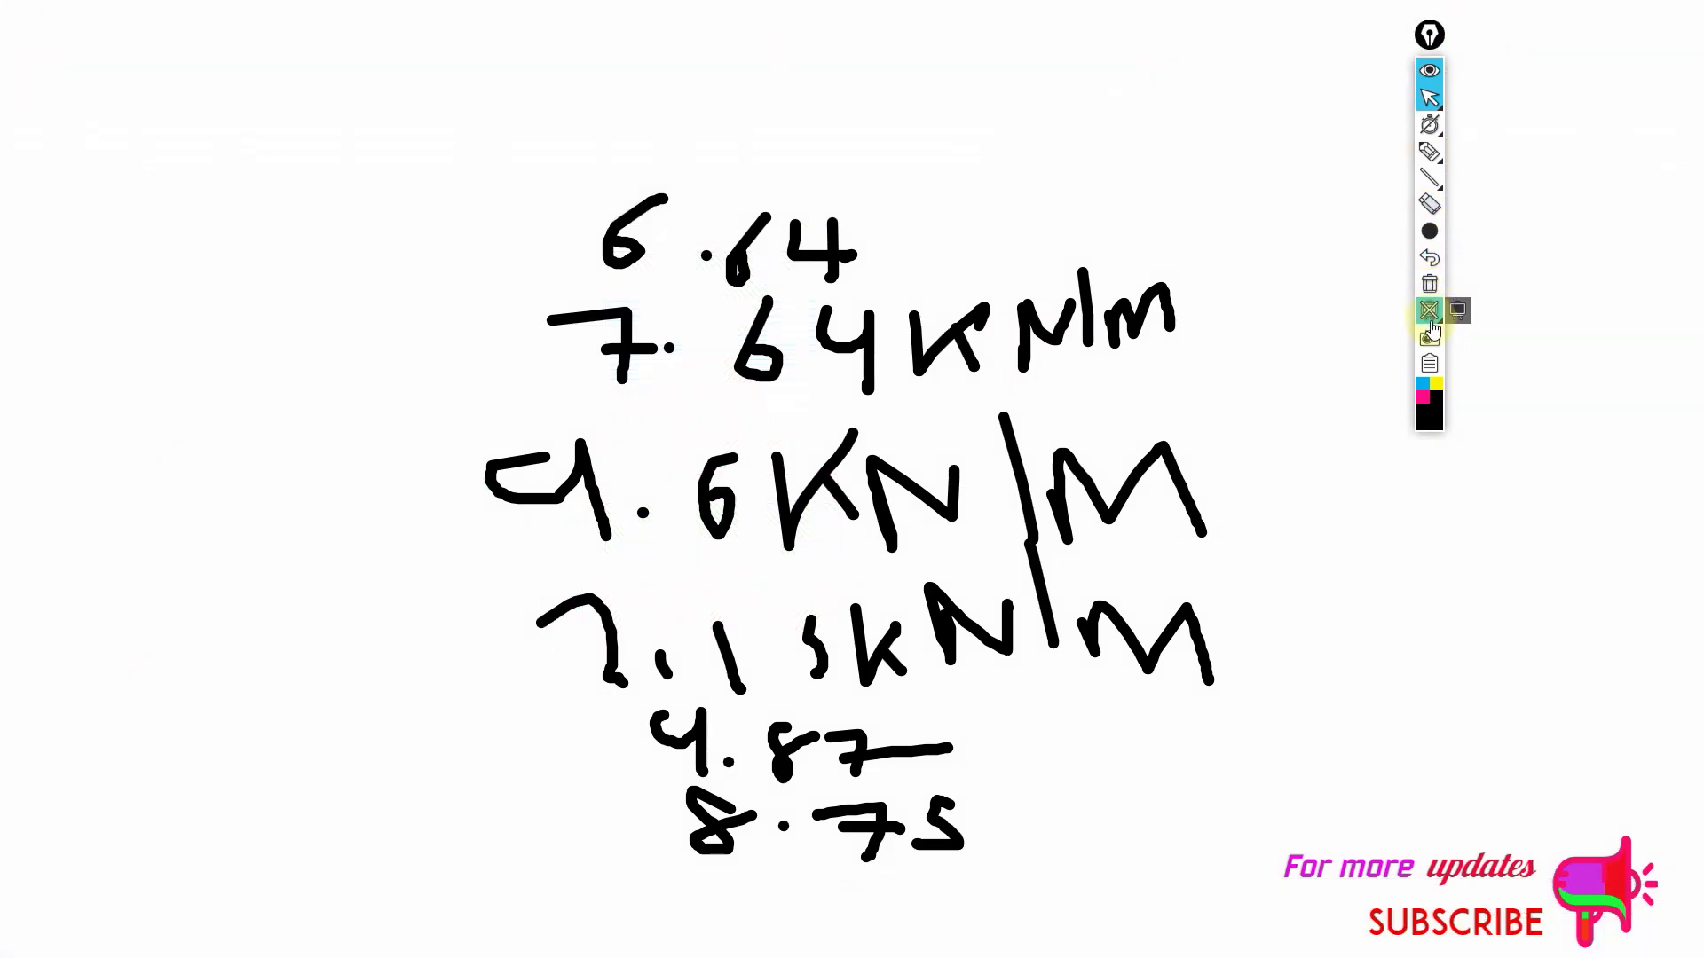
{"action": "left_click", "coordinate": [1429, 151]}
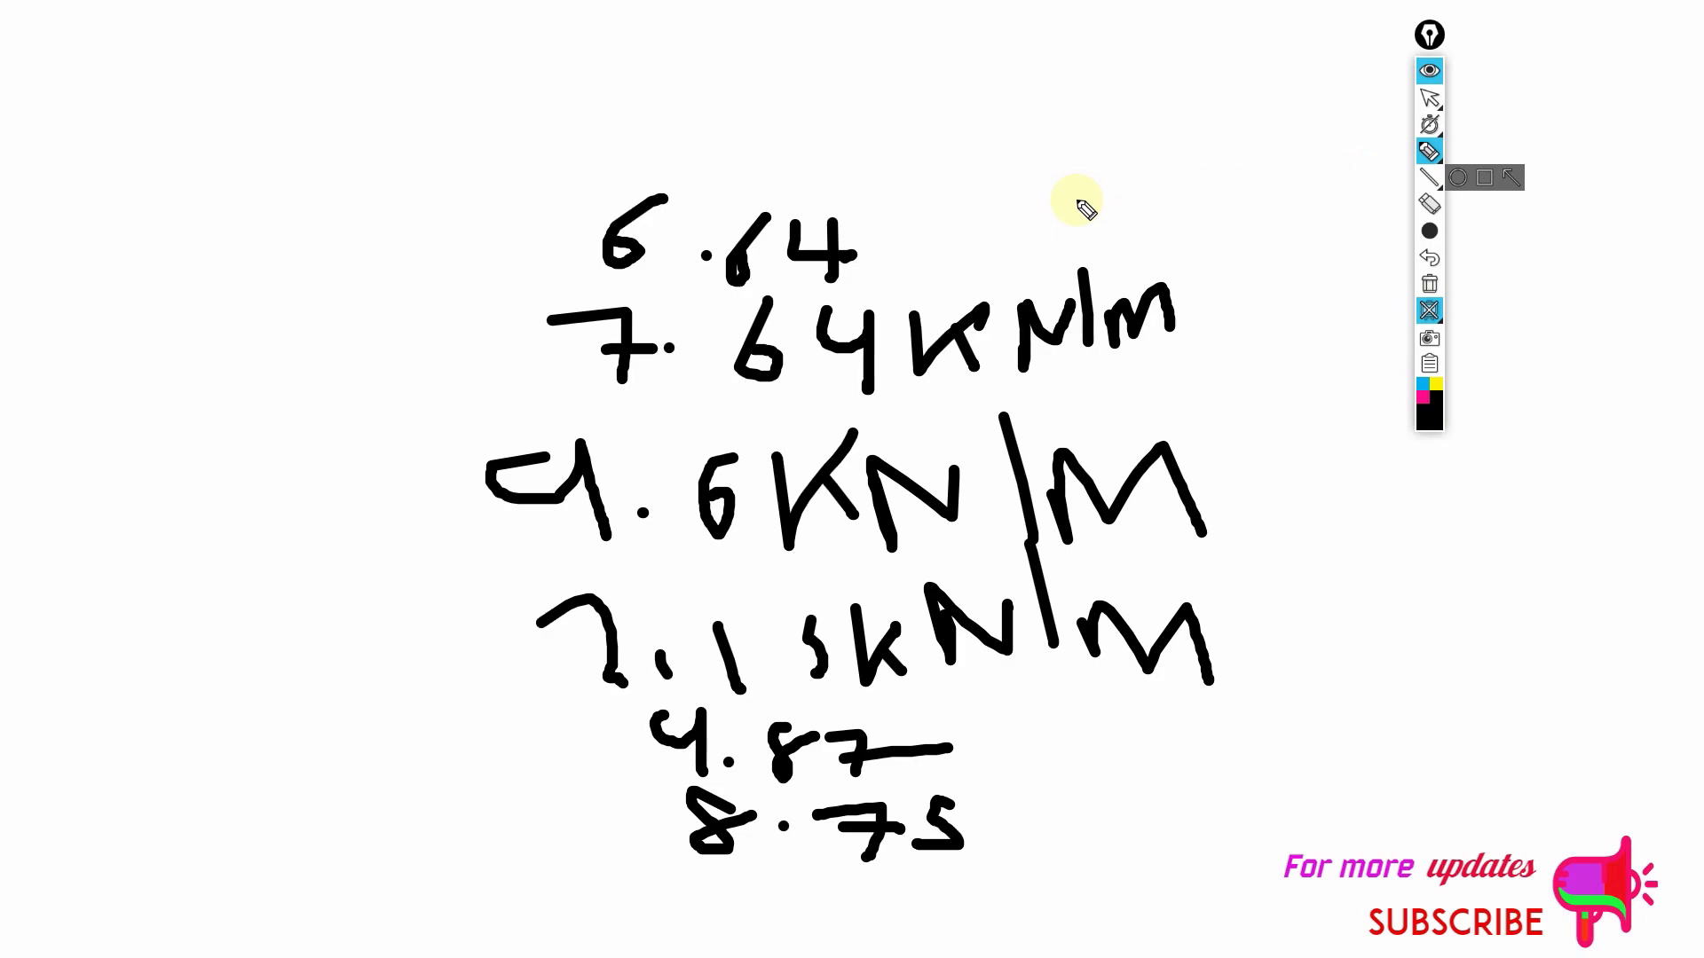
{"action": "left_click_drag", "start_coordinate": [382, 461], "coordinate": [353, 577]}
{"action": "left_click_drag", "start_coordinate": [316, 512], "coordinate": [420, 508]}
{"action": "left_click_drag", "start_coordinate": [486, 869], "coordinate": [1246, 879]}
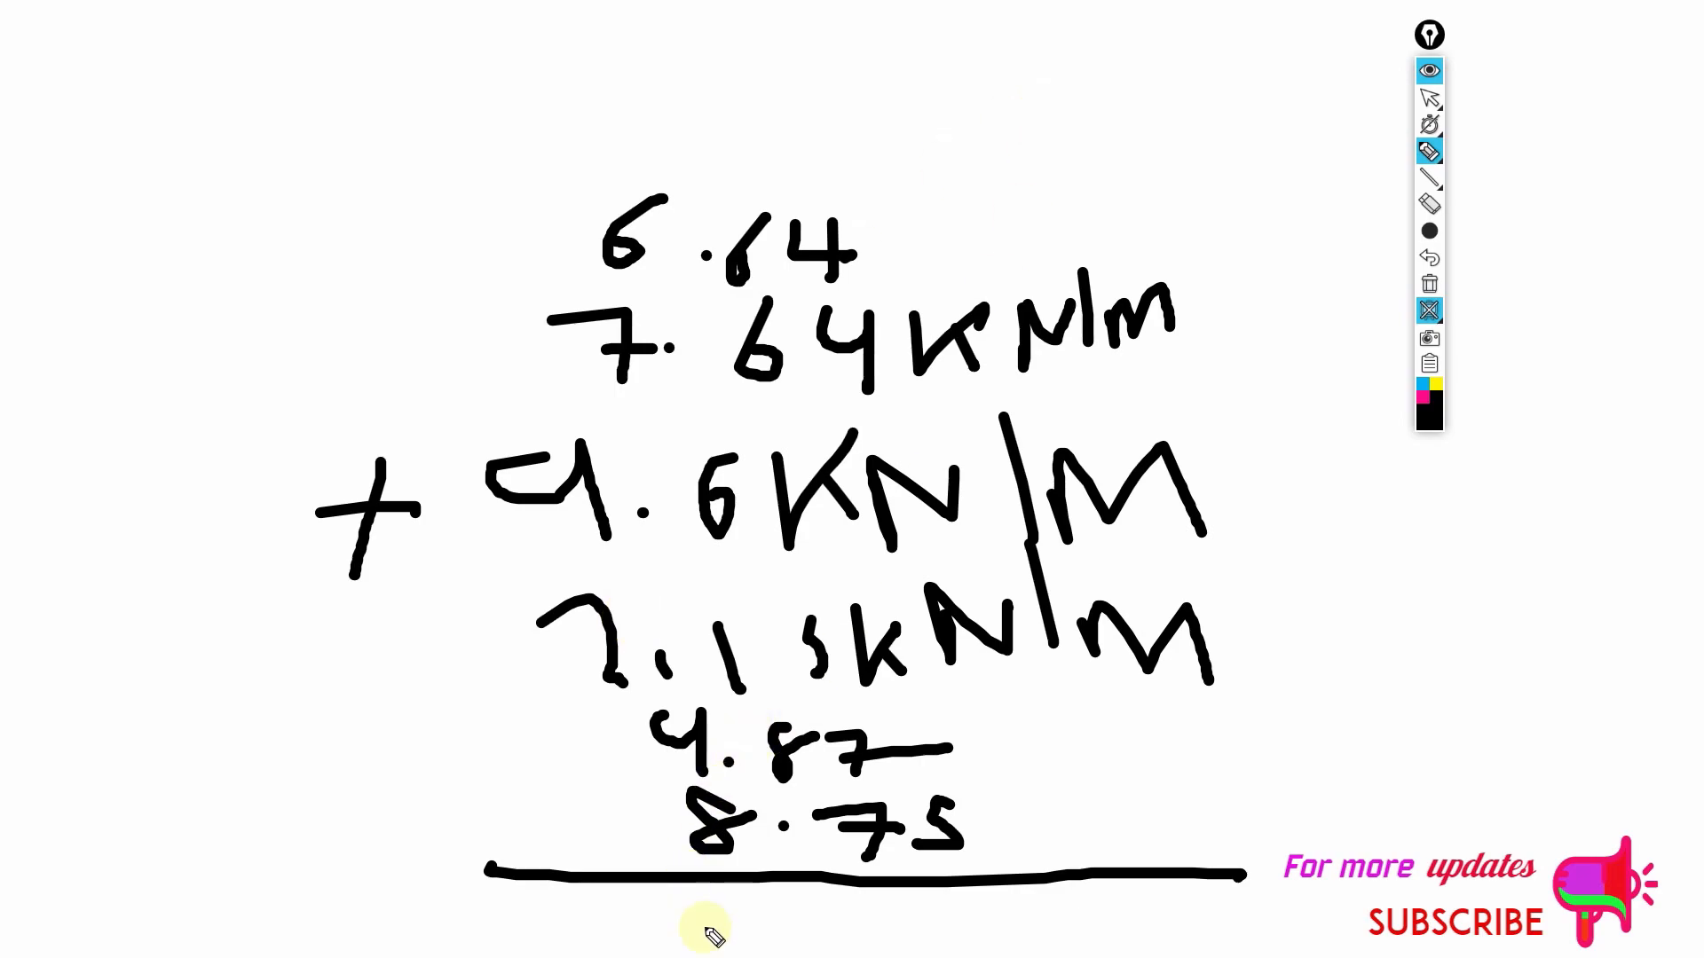
Handwrite the total of the listed line loads below the summing line.
{"action": "mouse_move", "coordinate": [649, 911]}
{"action": "left_mouse_down"}
{"action": "mouse_move", "coordinate": [772, 931]}
{"action": "mouse_move", "coordinate": [756, 950]}
{"action": "left_mouse_up"}
{"action": "left_click", "coordinate": [805, 923]}
{"action": "left_click_drag", "start_coordinate": [859, 914], "coordinate": [844, 955]}
{"action": "left_click_drag", "start_coordinate": [925, 908], "coordinate": [888, 949]}
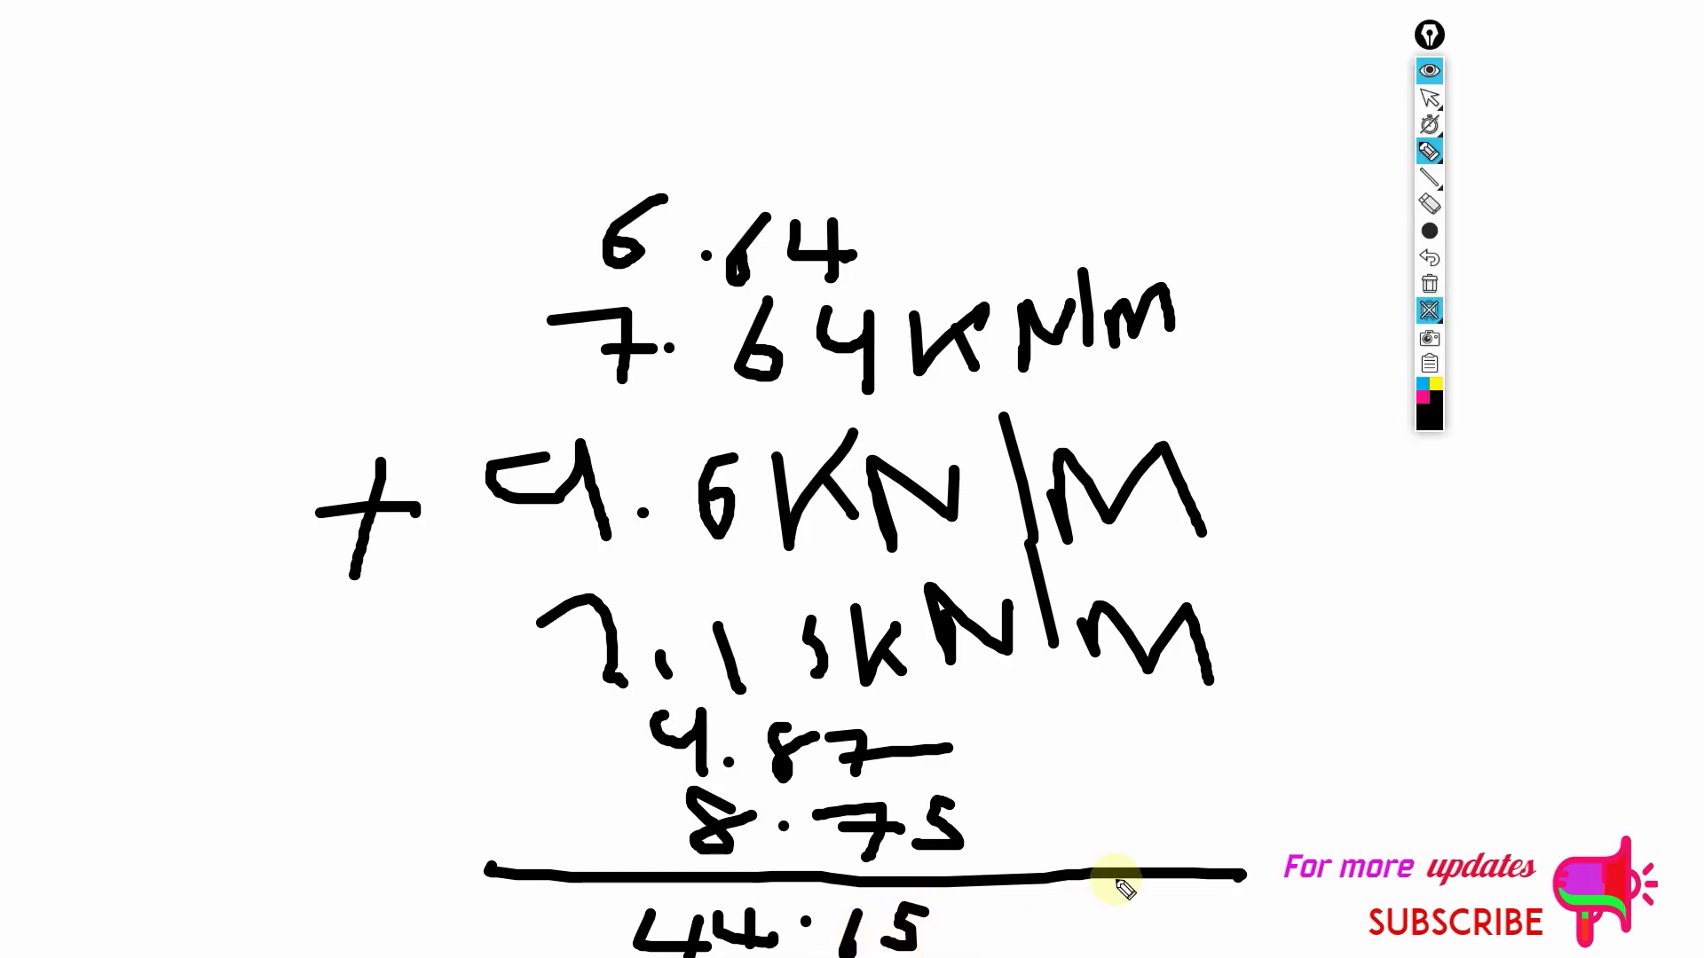
Draw a tall vertical line beside the handwritten loads, and close the whiteboard to work in the workbook again.
{"action": "left_click_drag", "start_coordinate": [1245, 117], "coordinate": [1245, 167]}
{"action": "left_click_drag", "start_coordinate": [1273, 608], "coordinate": [1269, 808]}
{"action": "left_click", "coordinate": [1429, 311]}
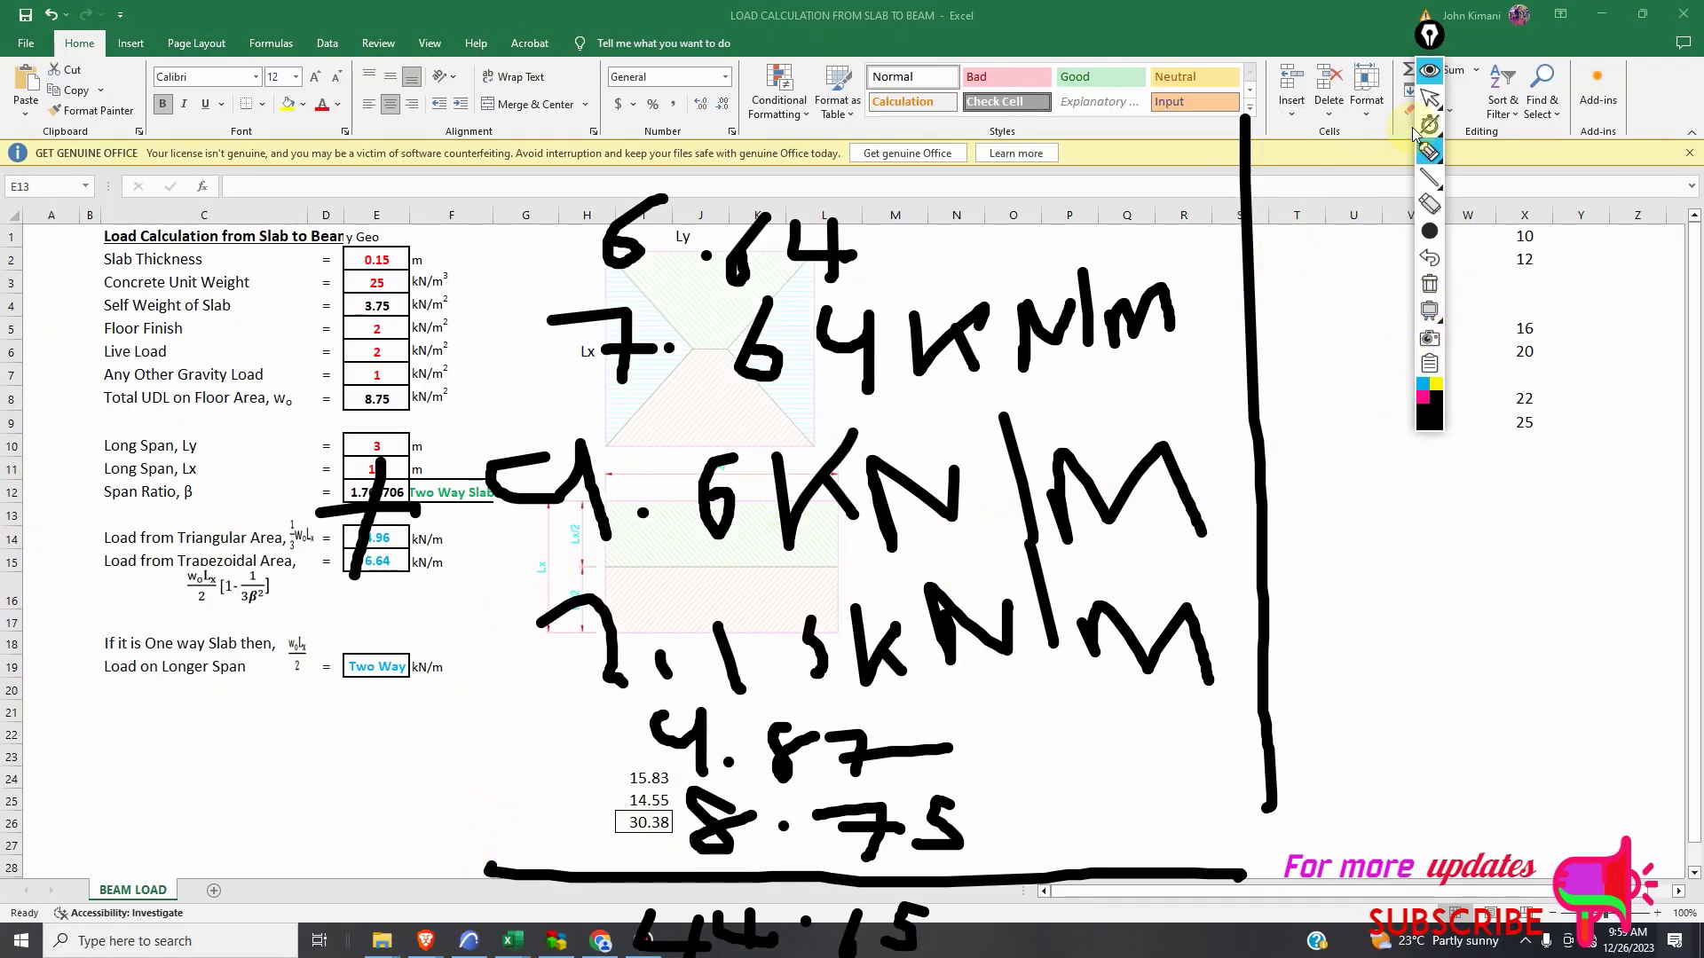
{"action": "left_click", "coordinate": [1429, 100]}
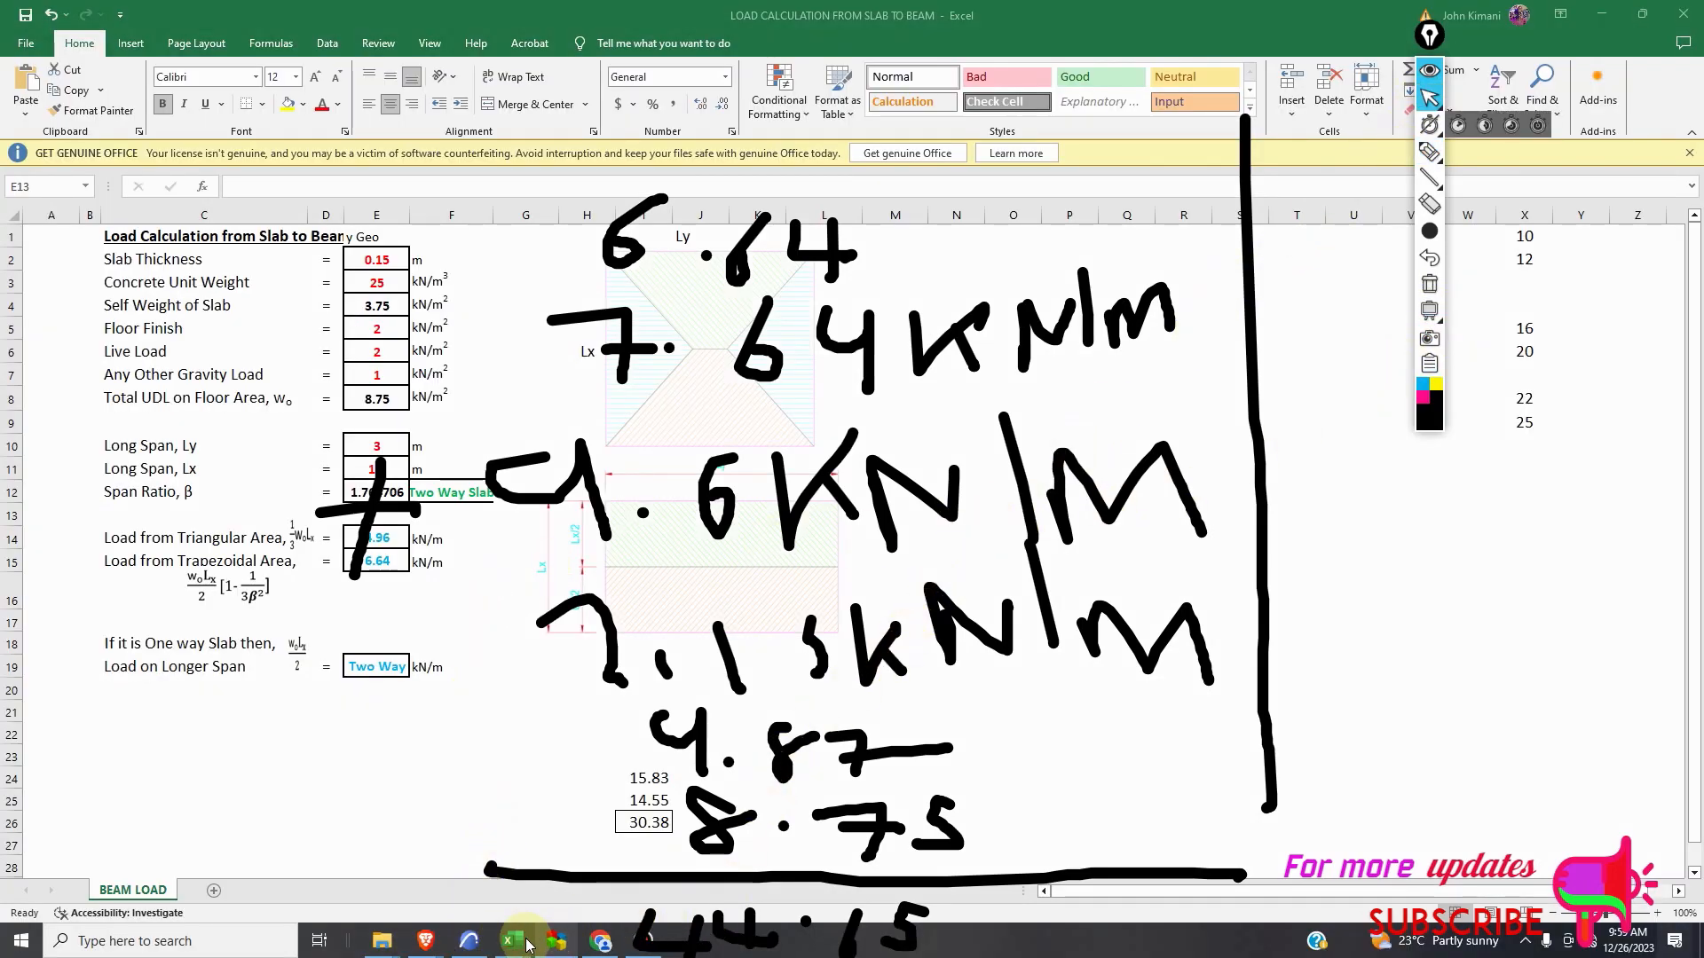
Switch to the Archicad ground floor plan and handwrite the total 55.65 with the pen beside the tall vertical line.
{"action": "left_click", "coordinate": [470, 940]}
{"action": "scroll", "coordinate": [557, 555], "scroll_direction": "up", "scroll_amount": 3}
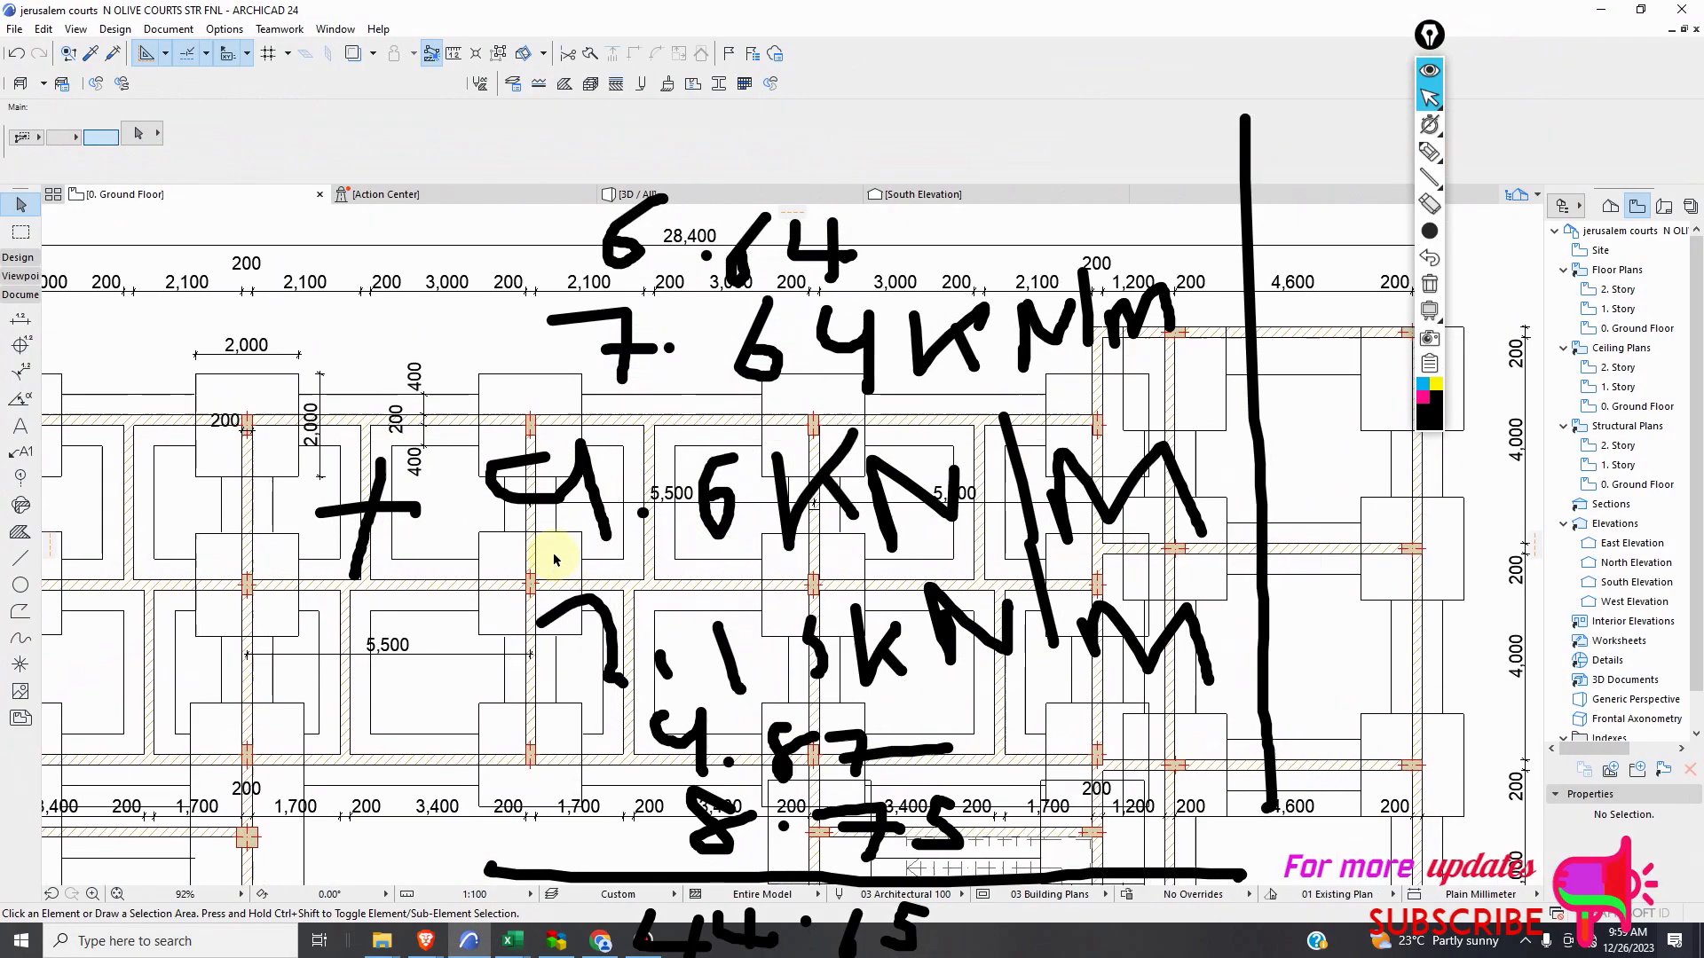
{"action": "scroll", "coordinate": [559, 529], "scroll_direction": "up", "scroll_amount": 3}
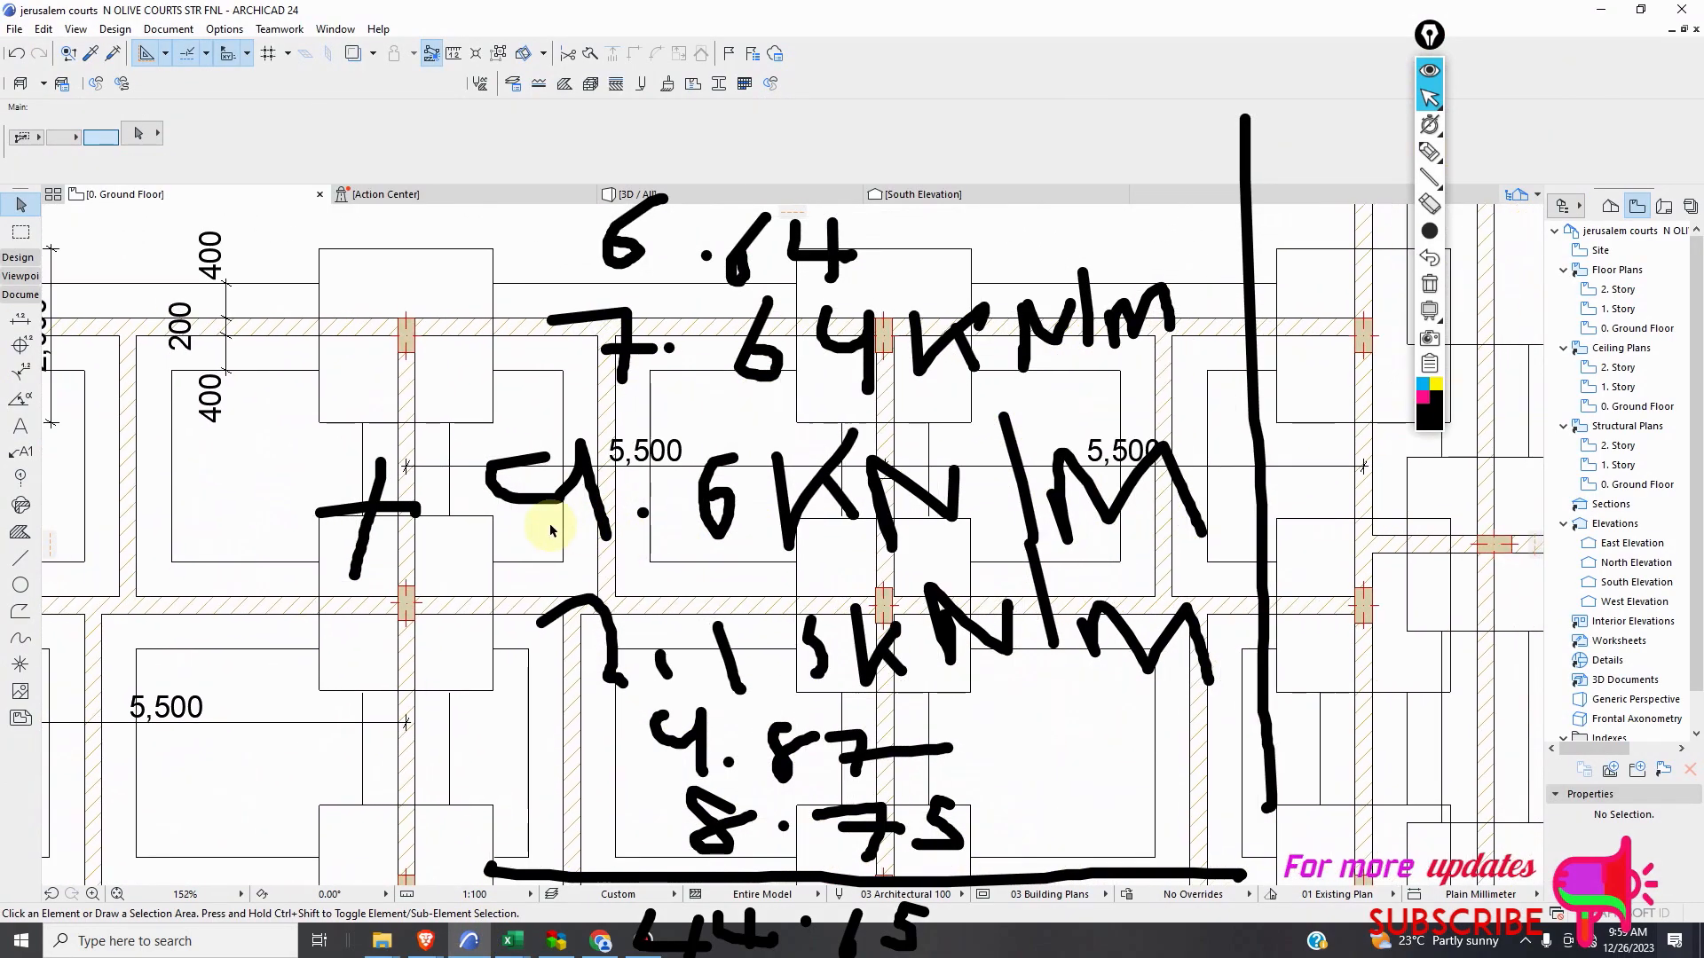
{"action": "scroll", "coordinate": [604, 554], "scroll_direction": "down", "scroll_amount": 2}
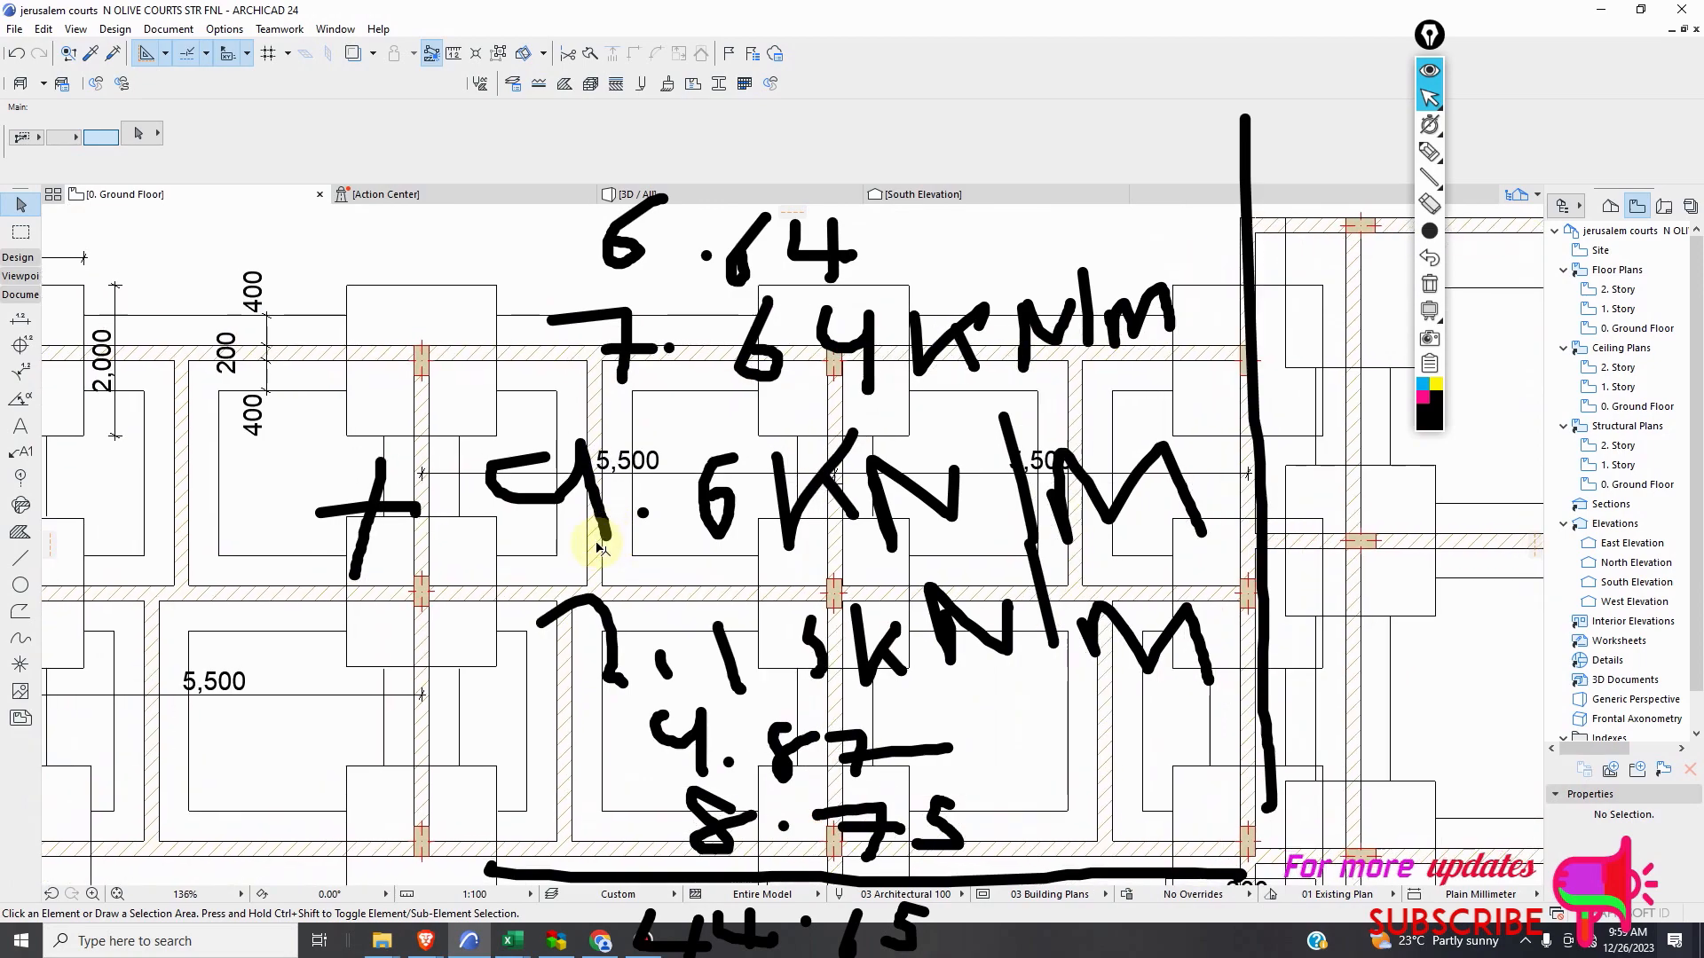
{"action": "scroll", "coordinate": [651, 555], "scroll_direction": "up", "scroll_amount": 2}
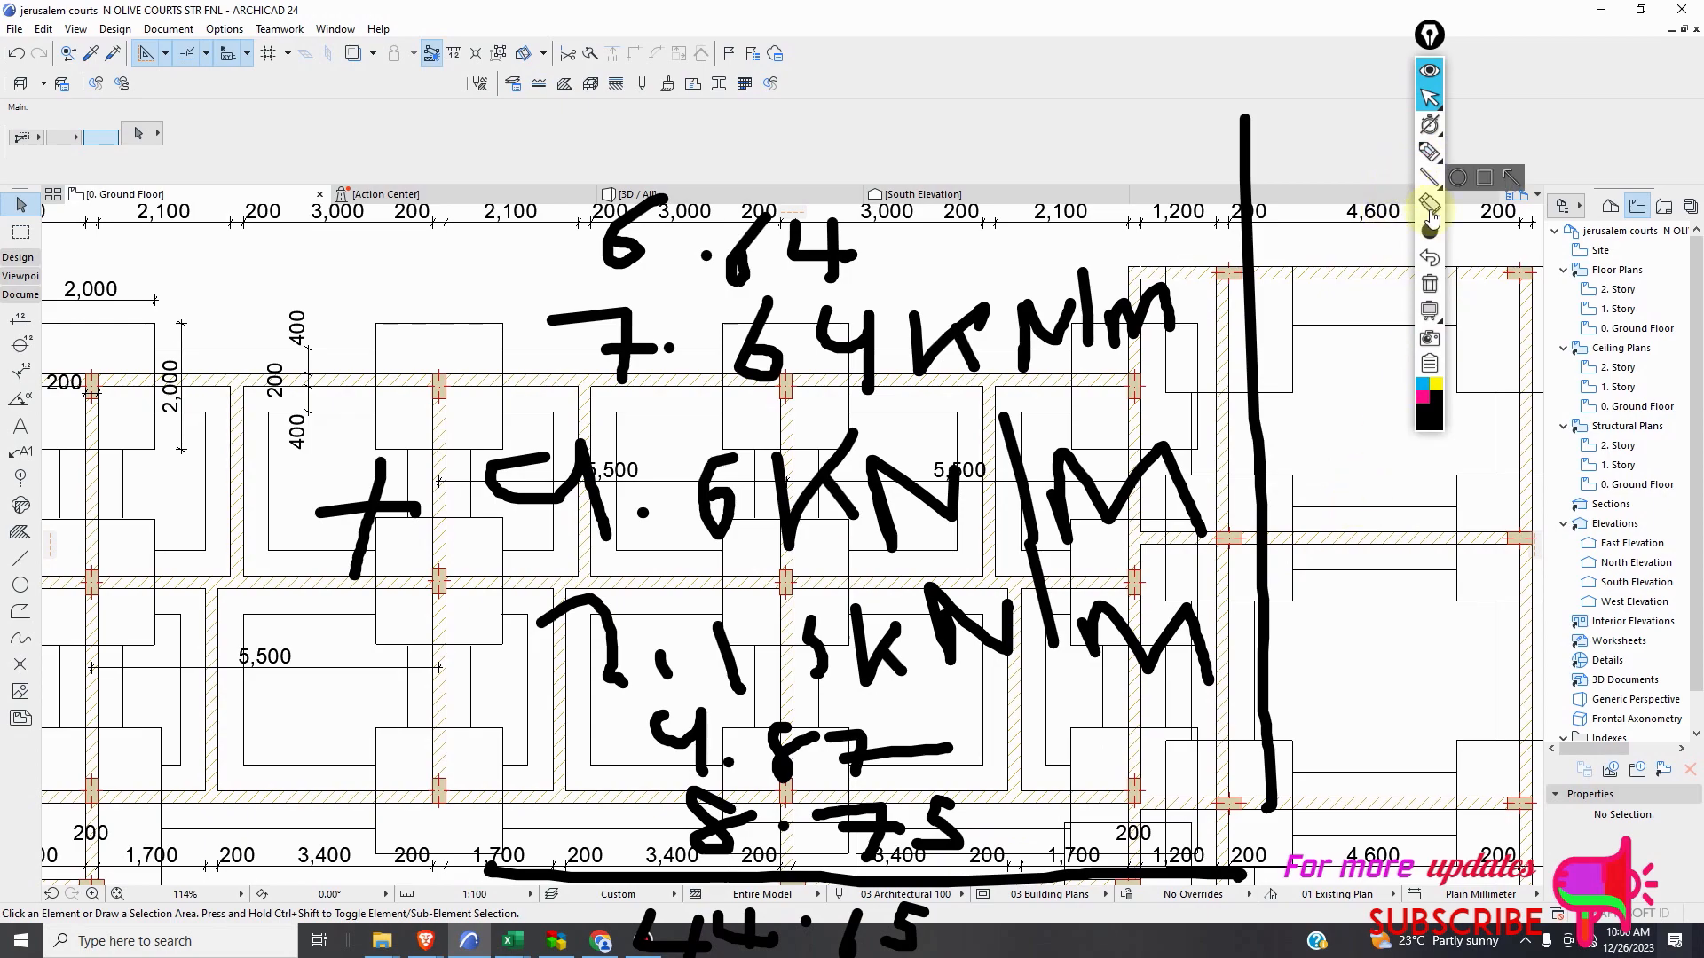
{"action": "left_click", "coordinate": [1429, 151]}
{"action": "left_click_drag", "start_coordinate": [1380, 430], "coordinate": [1293, 506]}
{"action": "mouse_move", "coordinate": [1456, 454]}
{"action": "left_mouse_down"}
{"action": "mouse_move", "coordinate": [1422, 454]}
{"action": "mouse_move", "coordinate": [1342, 509]}
{"action": "left_mouse_up"}
{"action": "left_click", "coordinate": [1448, 499]}
{"action": "mouse_move", "coordinate": [1555, 450]}
{"action": "left_mouse_down"}
{"action": "mouse_move", "coordinate": [1501, 537]}
{"action": "mouse_move", "coordinate": [1515, 499]}
{"action": "left_mouse_up"}
{"action": "left_click_drag", "start_coordinate": [1639, 460], "coordinate": [1564, 550]}
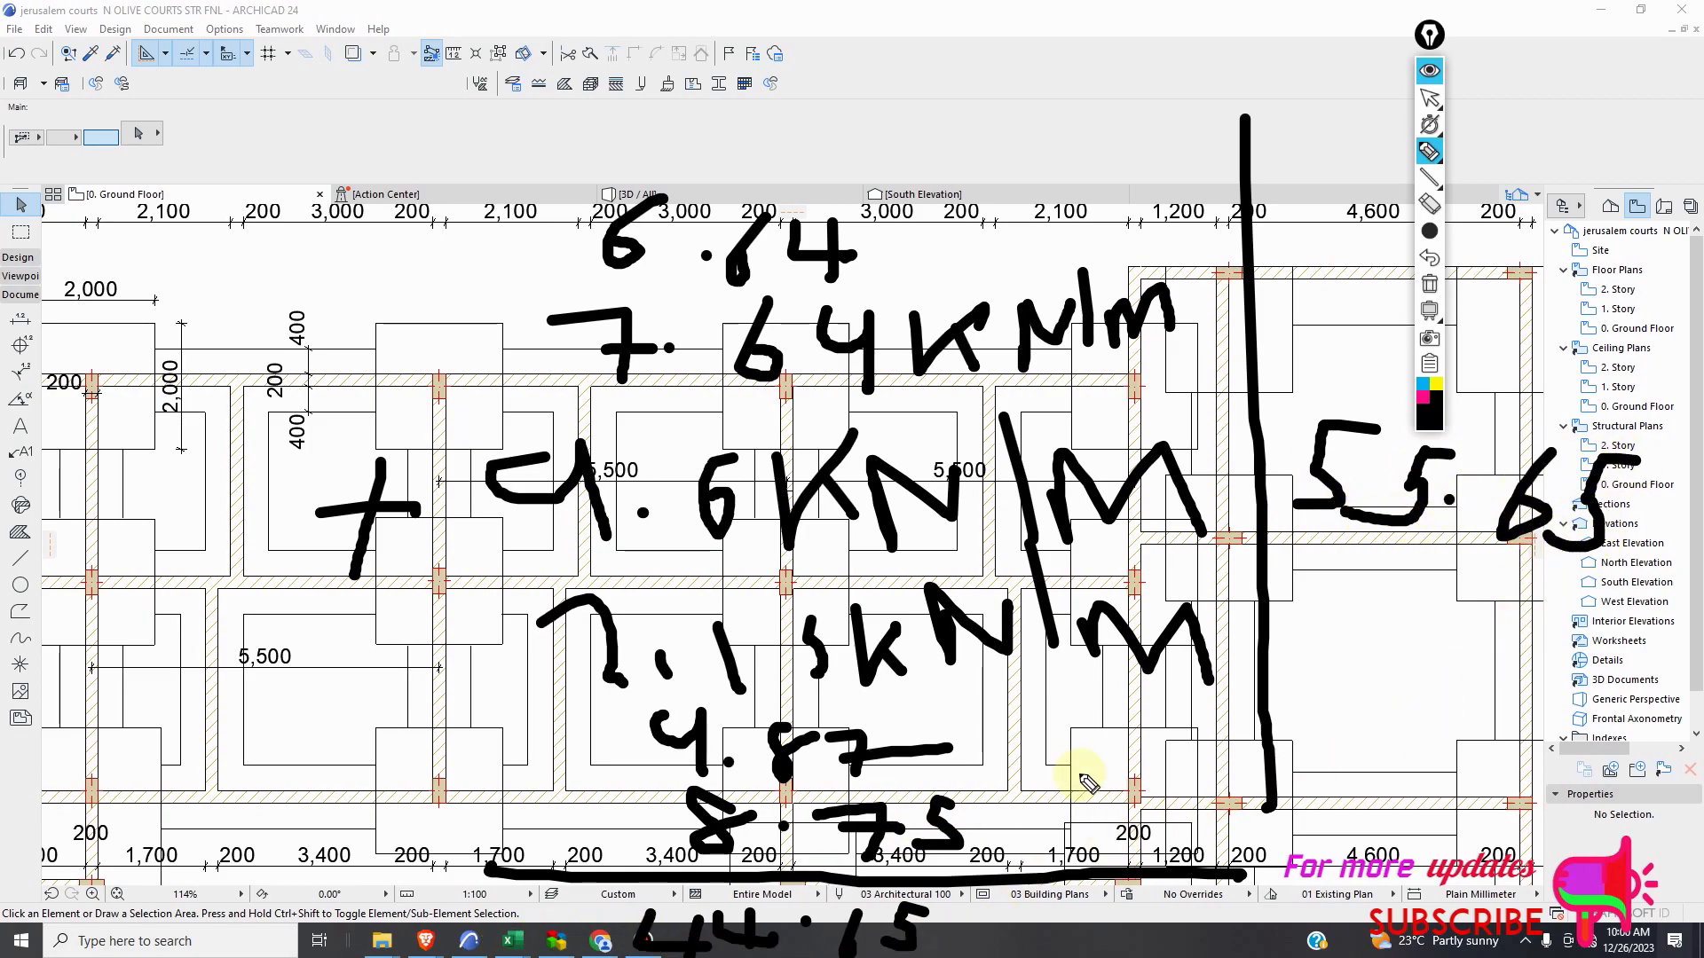
{"action": "left_click", "coordinate": [1429, 97]}
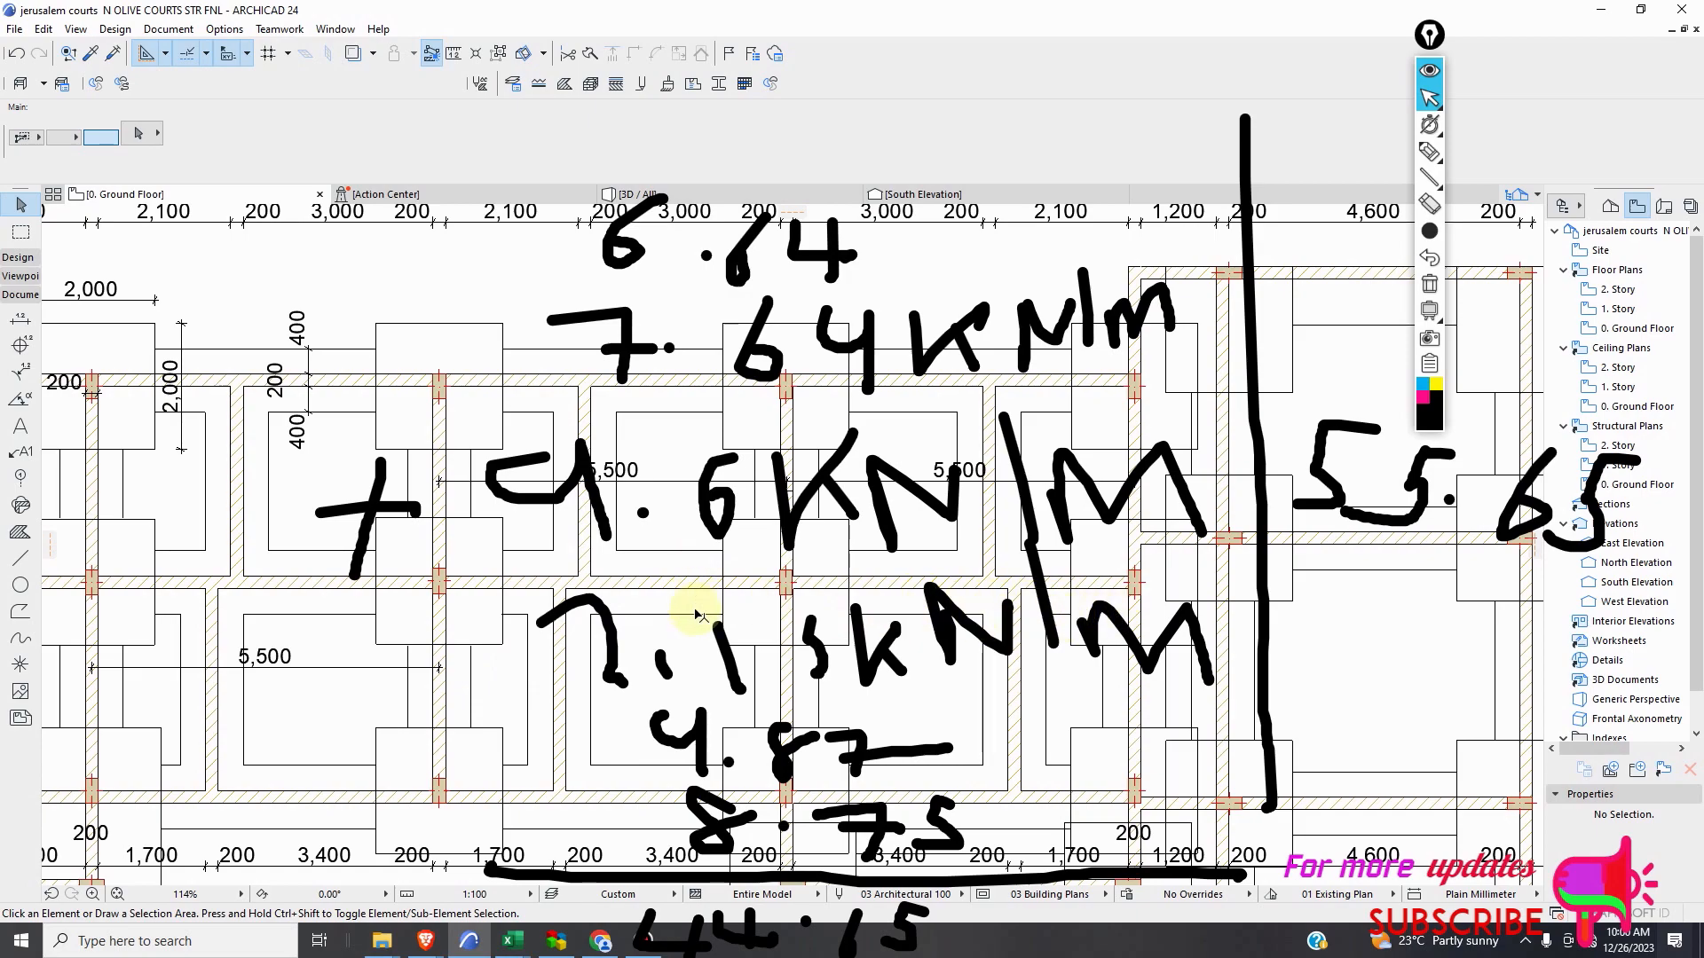
Switch to the RCC51 Column Load Take-down workbook and clear all the handwritten notes from the screen.
{"action": "scroll", "coordinate": [692, 617], "scroll_direction": "down", "scroll_amount": 2}
{"action": "left_click", "coordinate": [506, 942]}
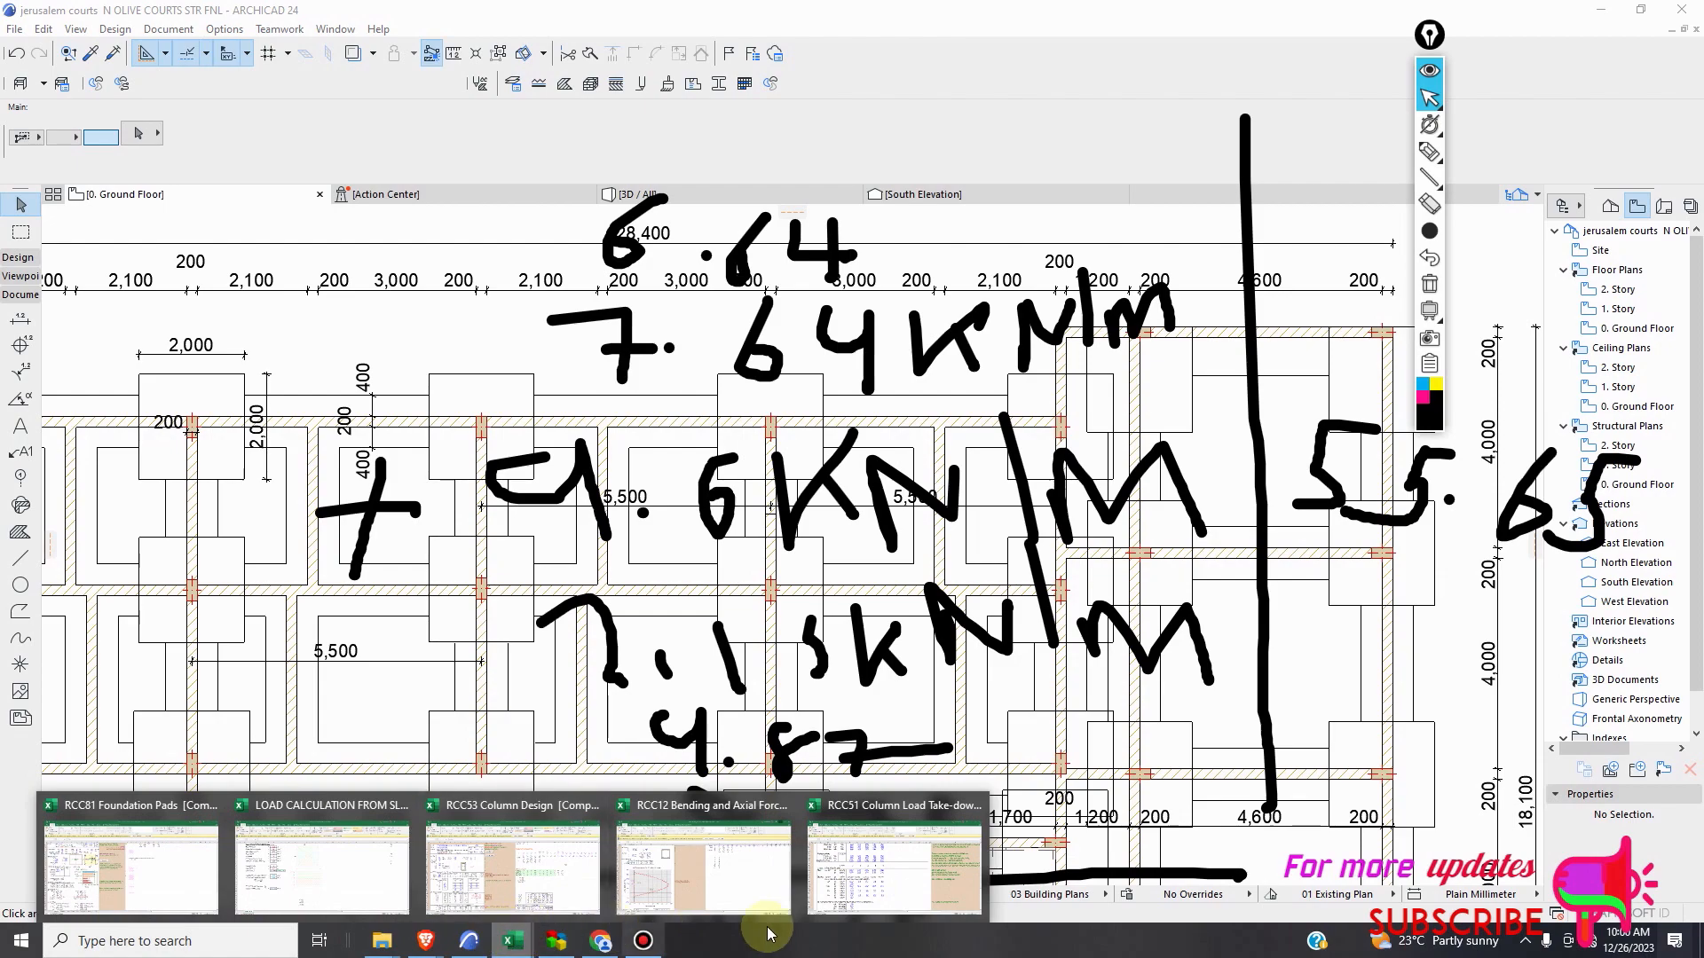
{"action": "left_click", "coordinate": [860, 901]}
{"action": "mouse_move", "coordinate": [1429, 317]}
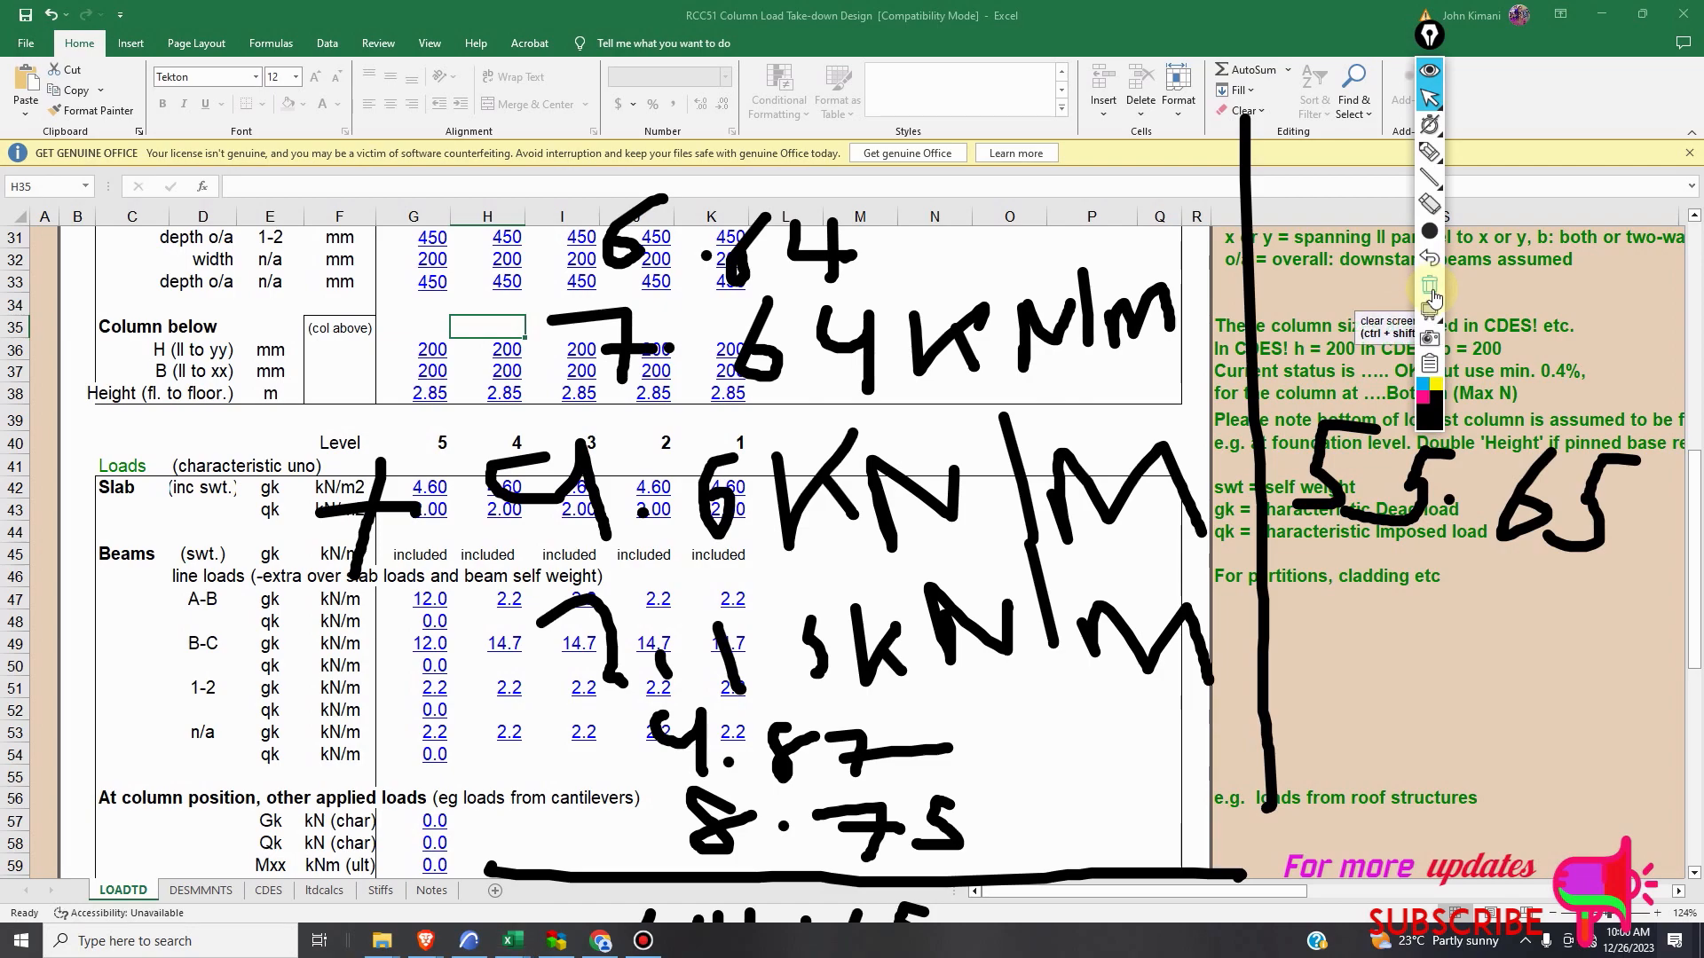
{"action": "left_click", "coordinate": [1429, 284]}
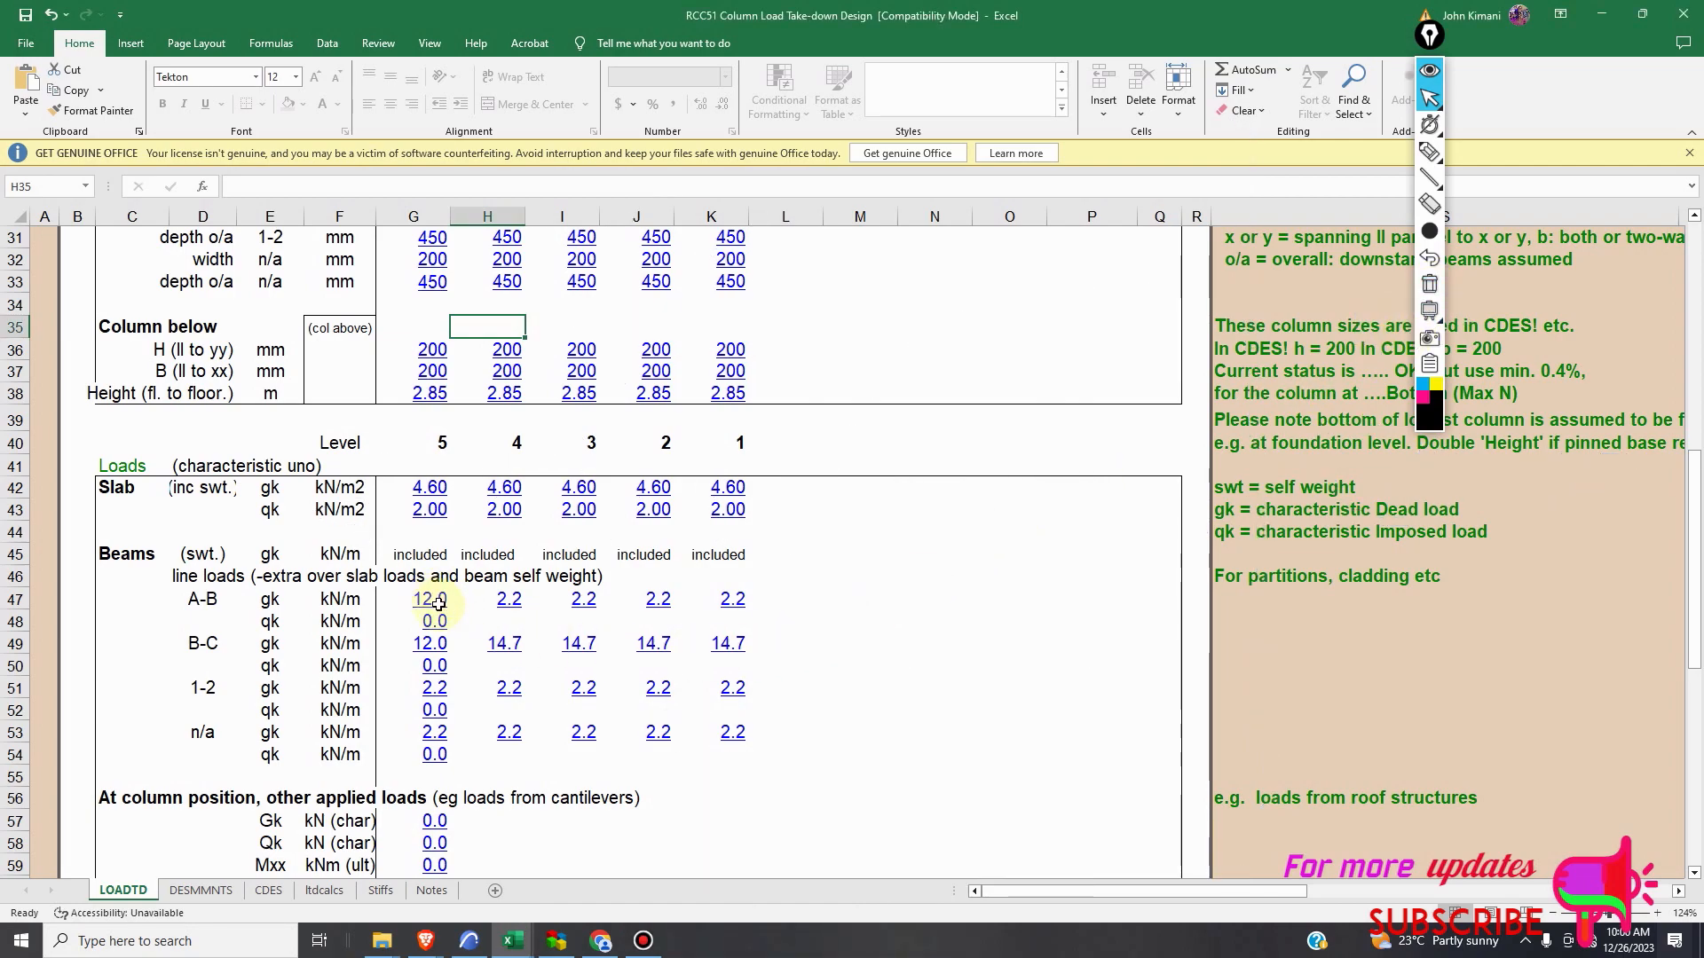
{"action": "type", "text": "55"}
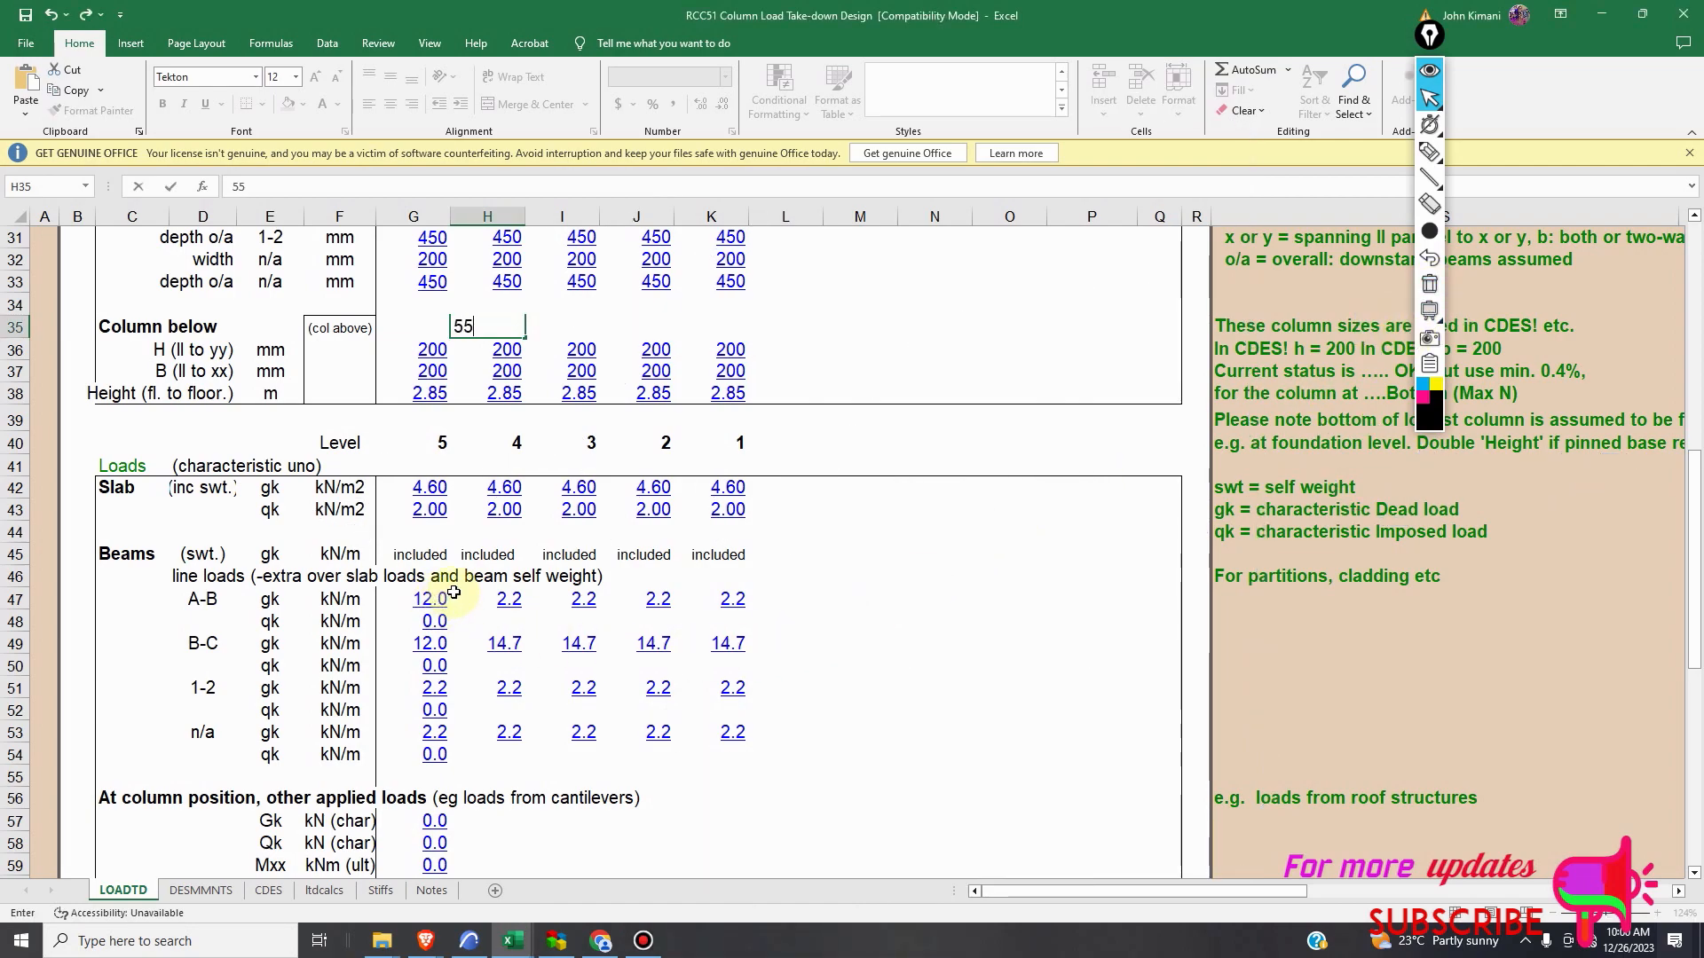
{"action": "key", "text": "BackSpace"}
{"action": "key", "text": "BackSpace"}
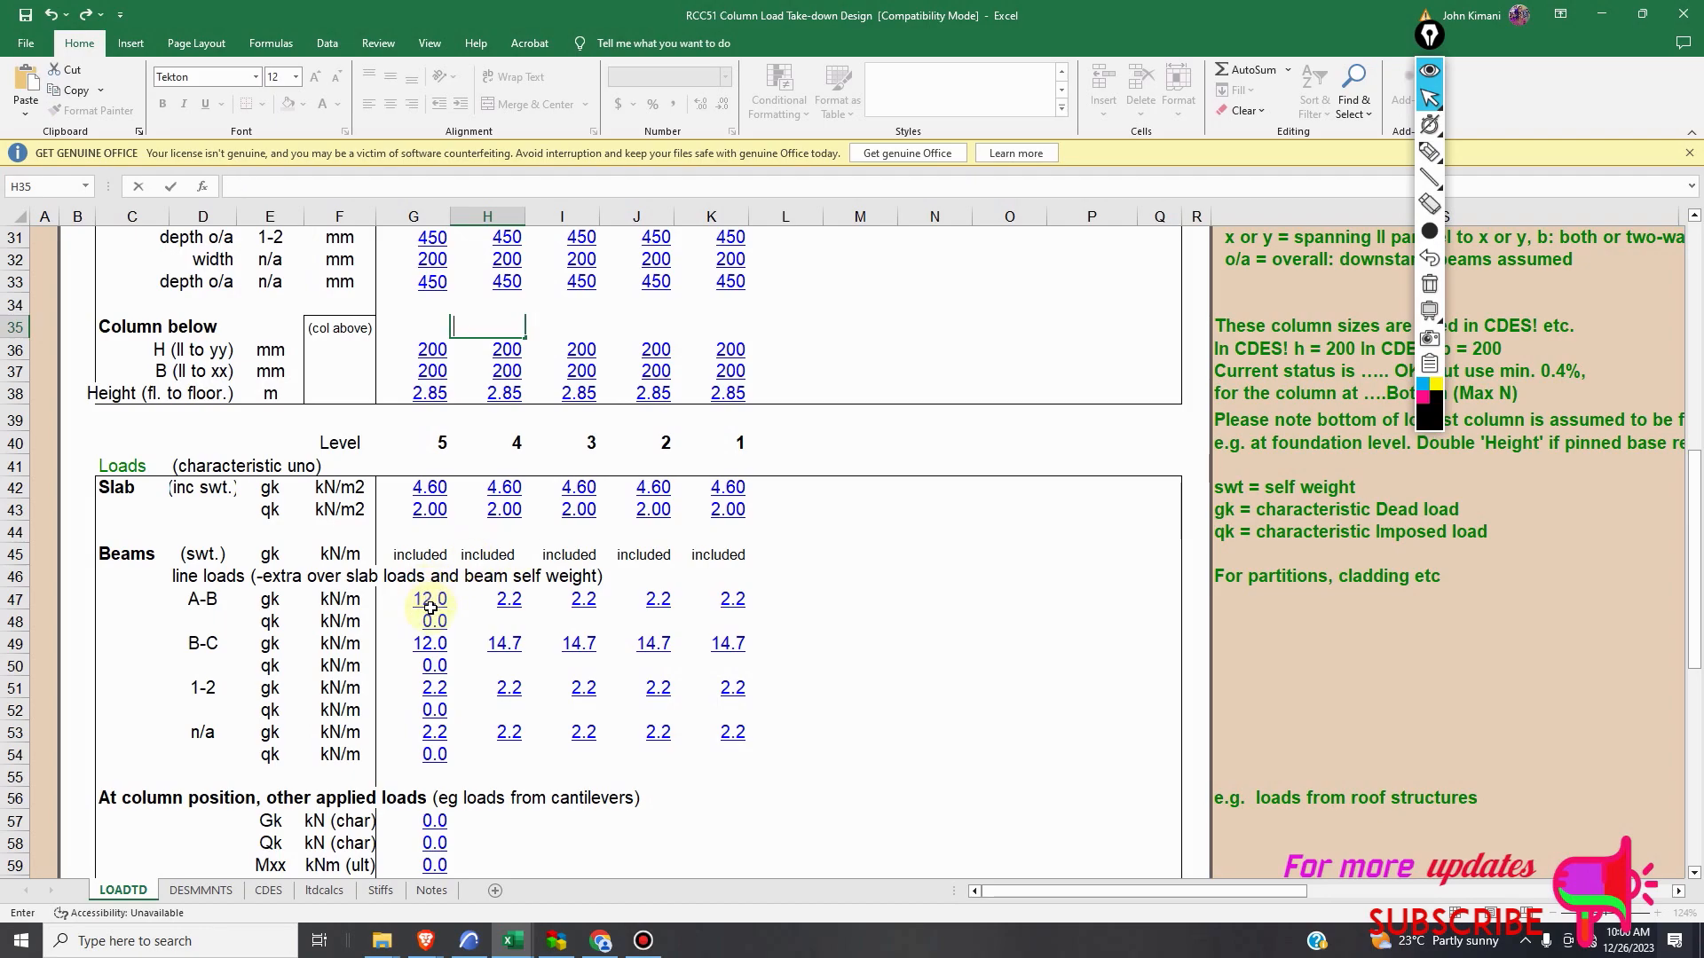
Set the beam A-B dead line load gk to 55.65 kN/m for levels 5 and 4.
{"action": "left_click", "coordinate": [430, 600]}
{"action": "type", "text": "55"}
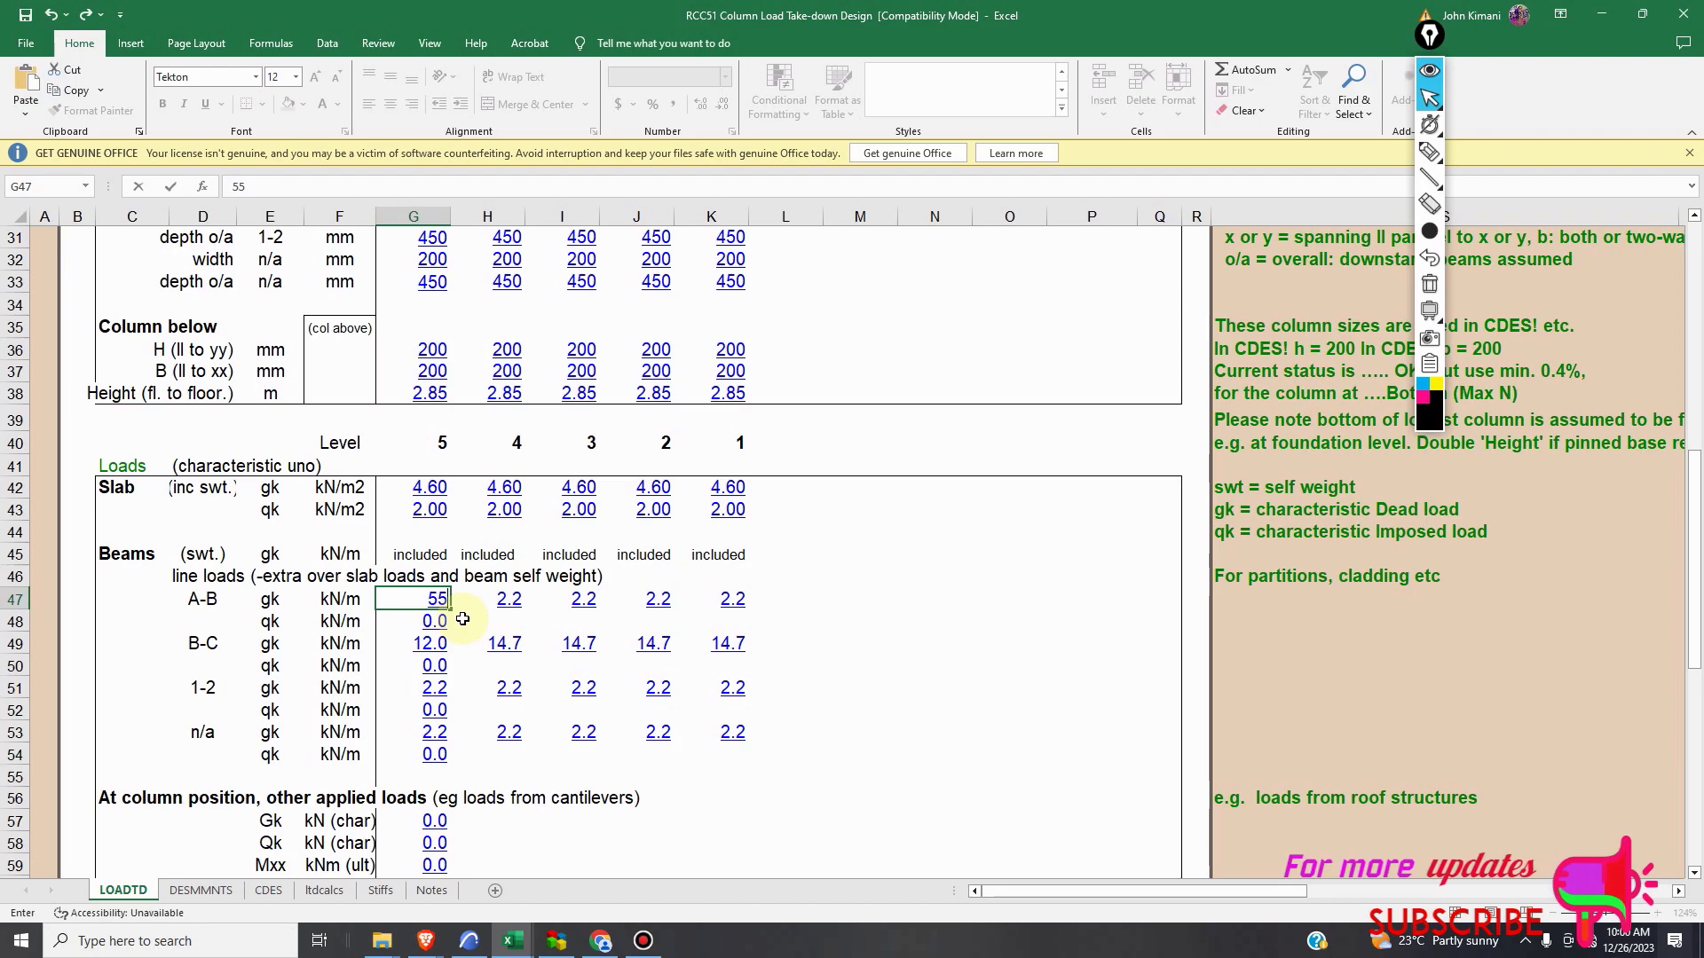
{"action": "type", "text": ".65"}
{"action": "left_click", "coordinate": [423, 646]}
{"action": "left_click", "coordinate": [513, 601]}
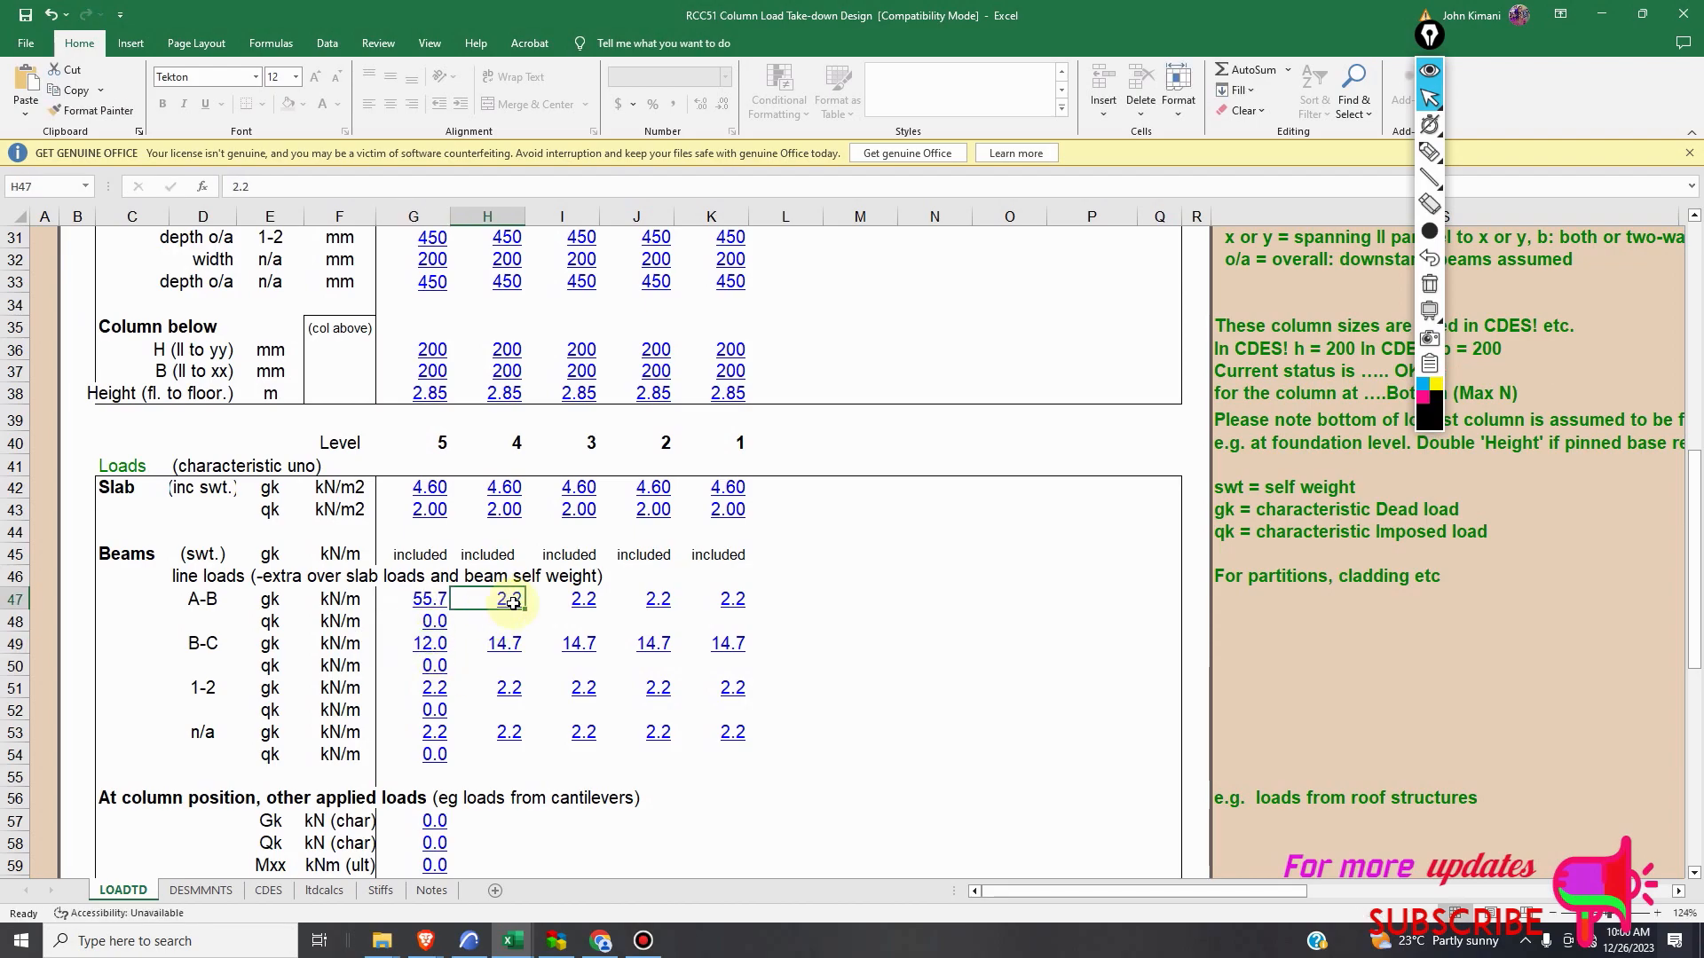
{"action": "type", "text": "55.65"}
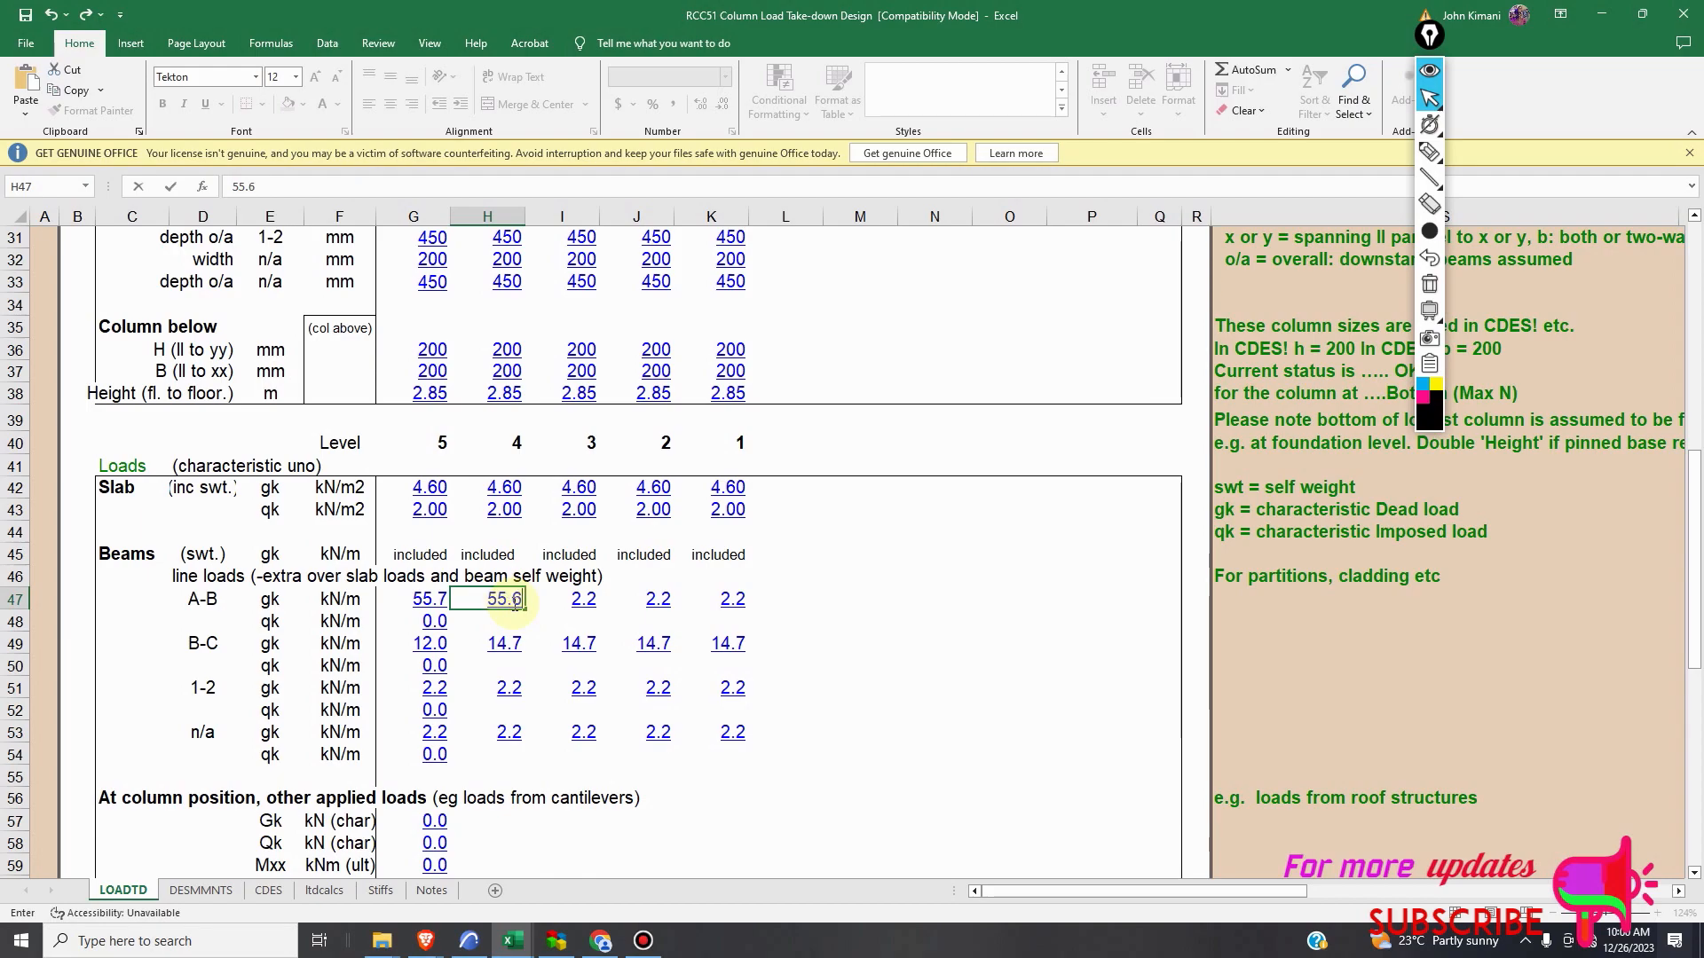
{"action": "left_click", "coordinate": [506, 646]}
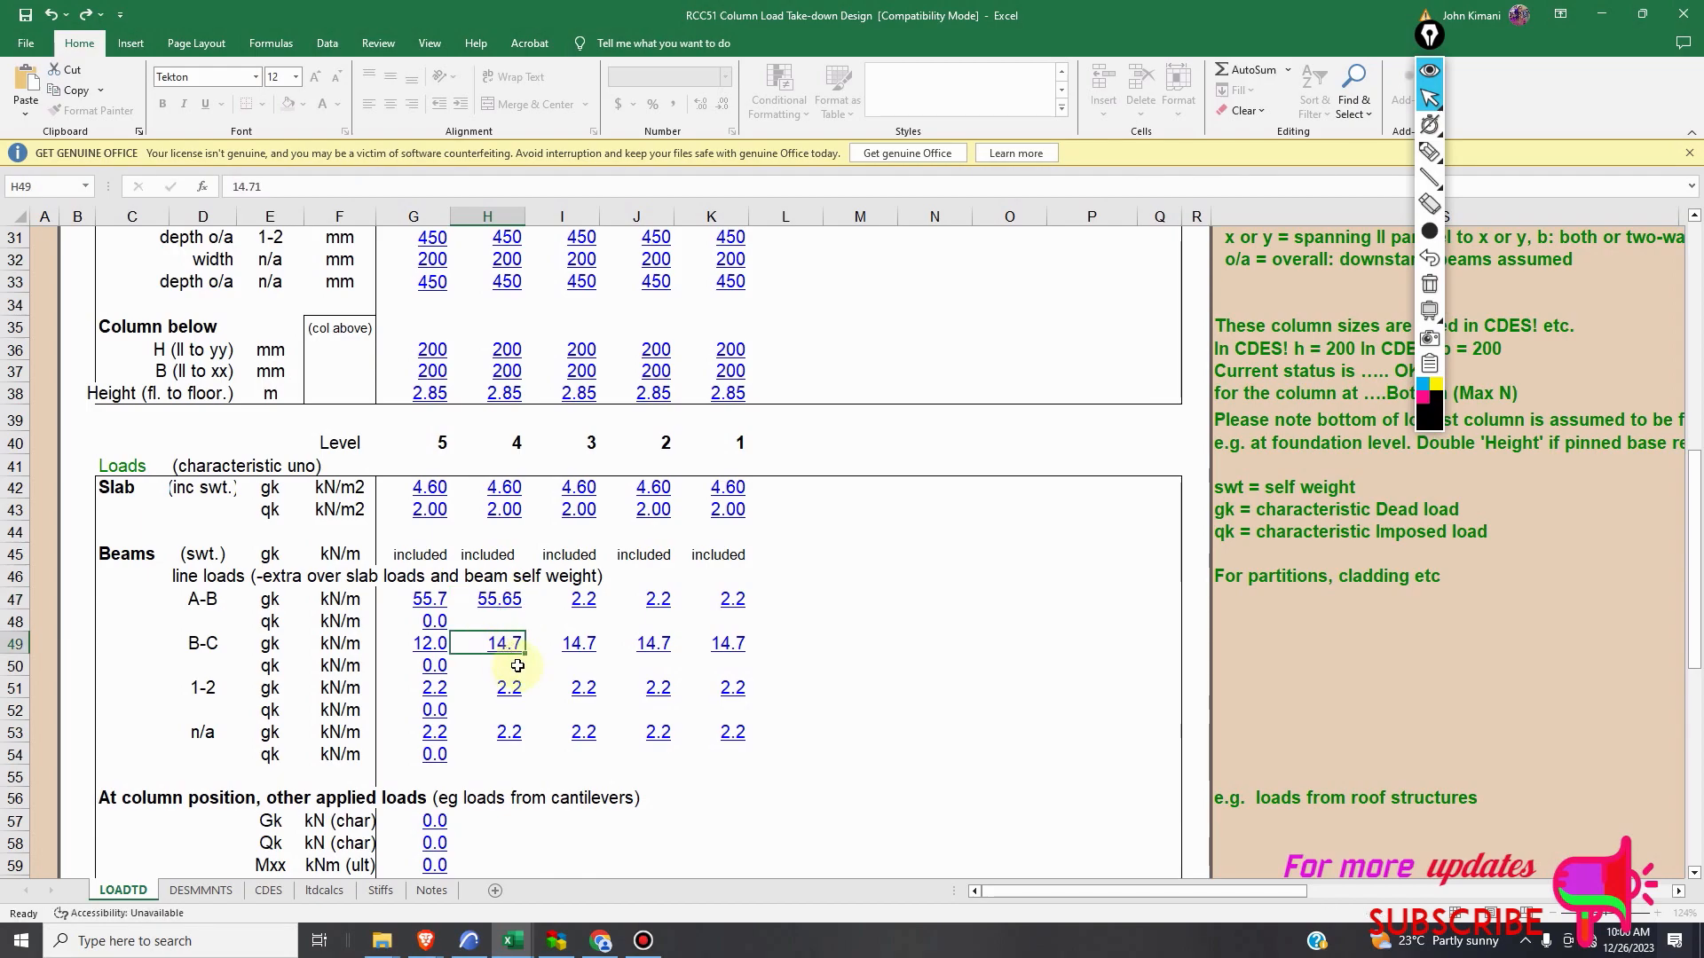
Set the beam A-B dead line load gk to 55.65 kN/m for level 3.
{"action": "left_click", "coordinate": [586, 602]}
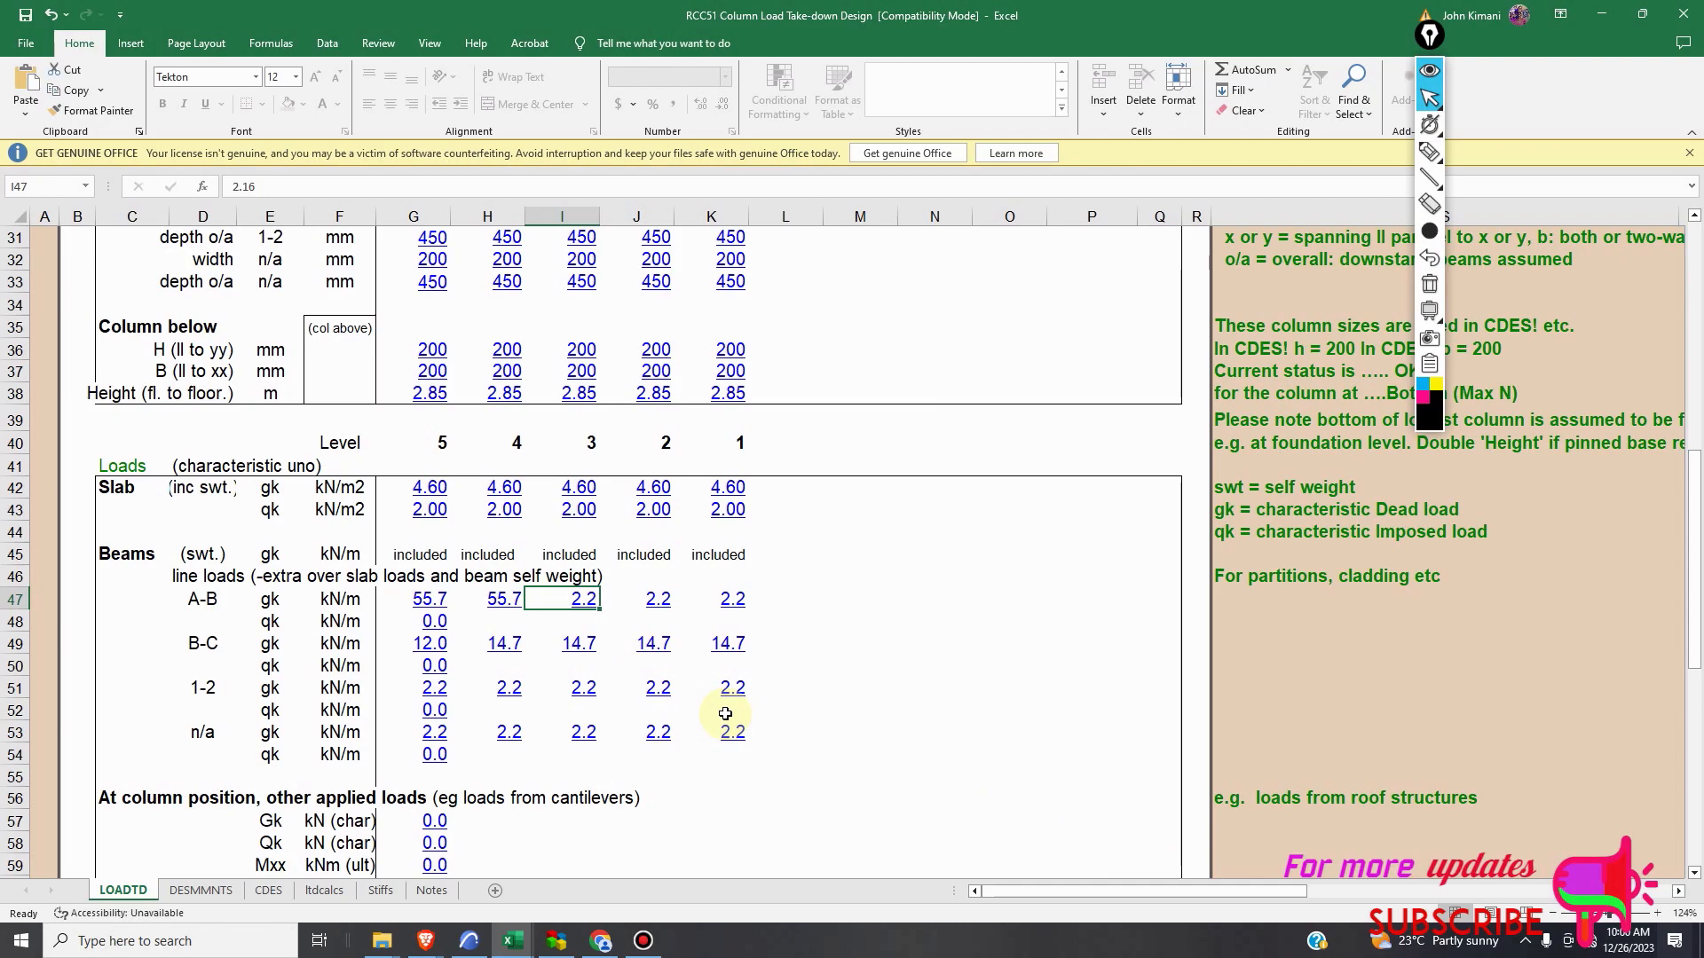
{"action": "type", "text": "565.65"}
{"action": "key", "text": "BackSpace"}
{"action": "key", "text": "BackSpace"}
{"action": "key", "text": "BackSpace"}
{"action": "key", "text": "BackSpace"}
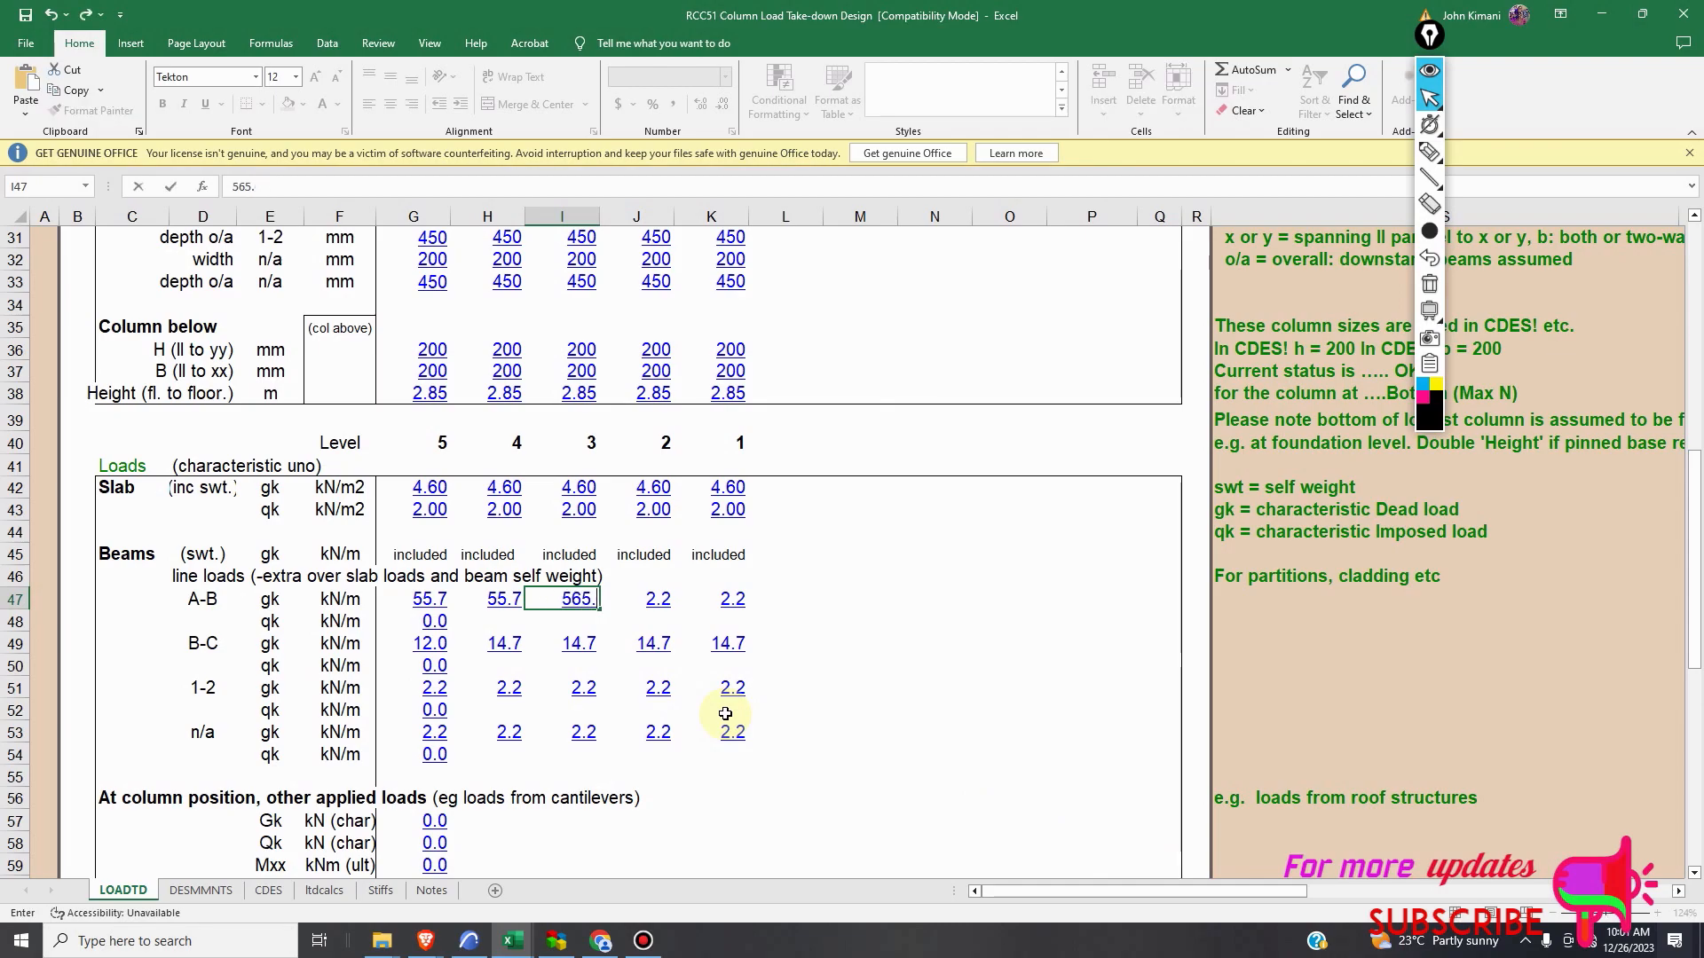
{"action": "key", "text": "BackSpace"}
{"action": "type", "text": "5.65"}
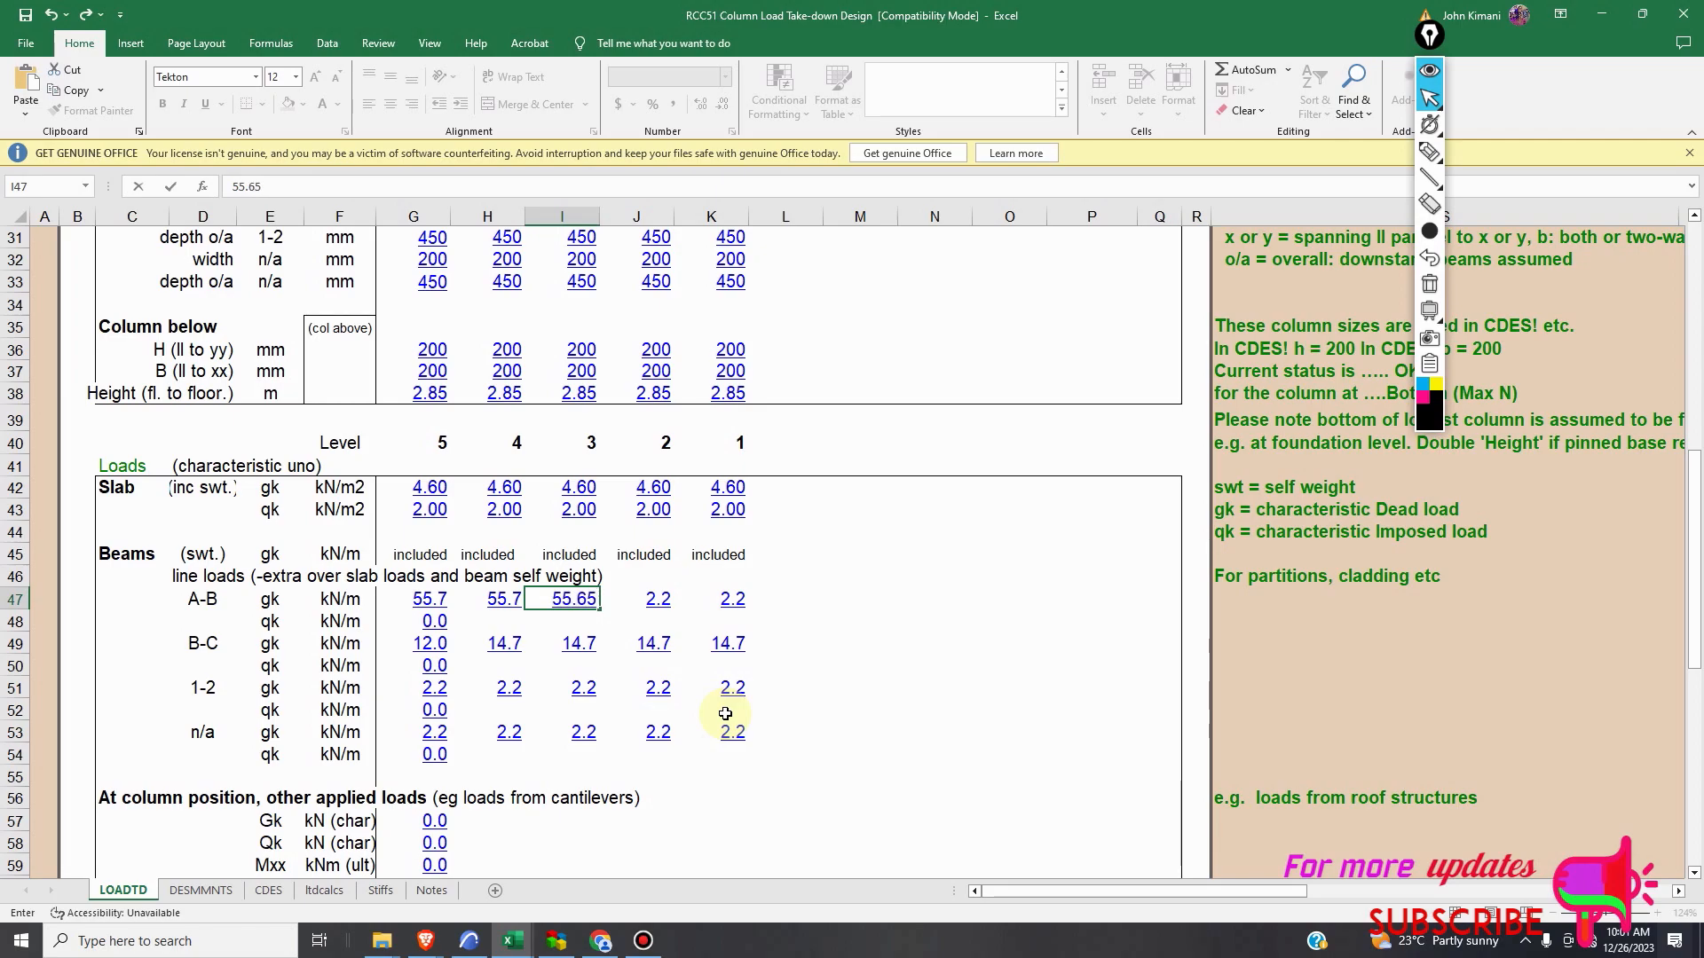
{"action": "left_click", "coordinate": [664, 605]}
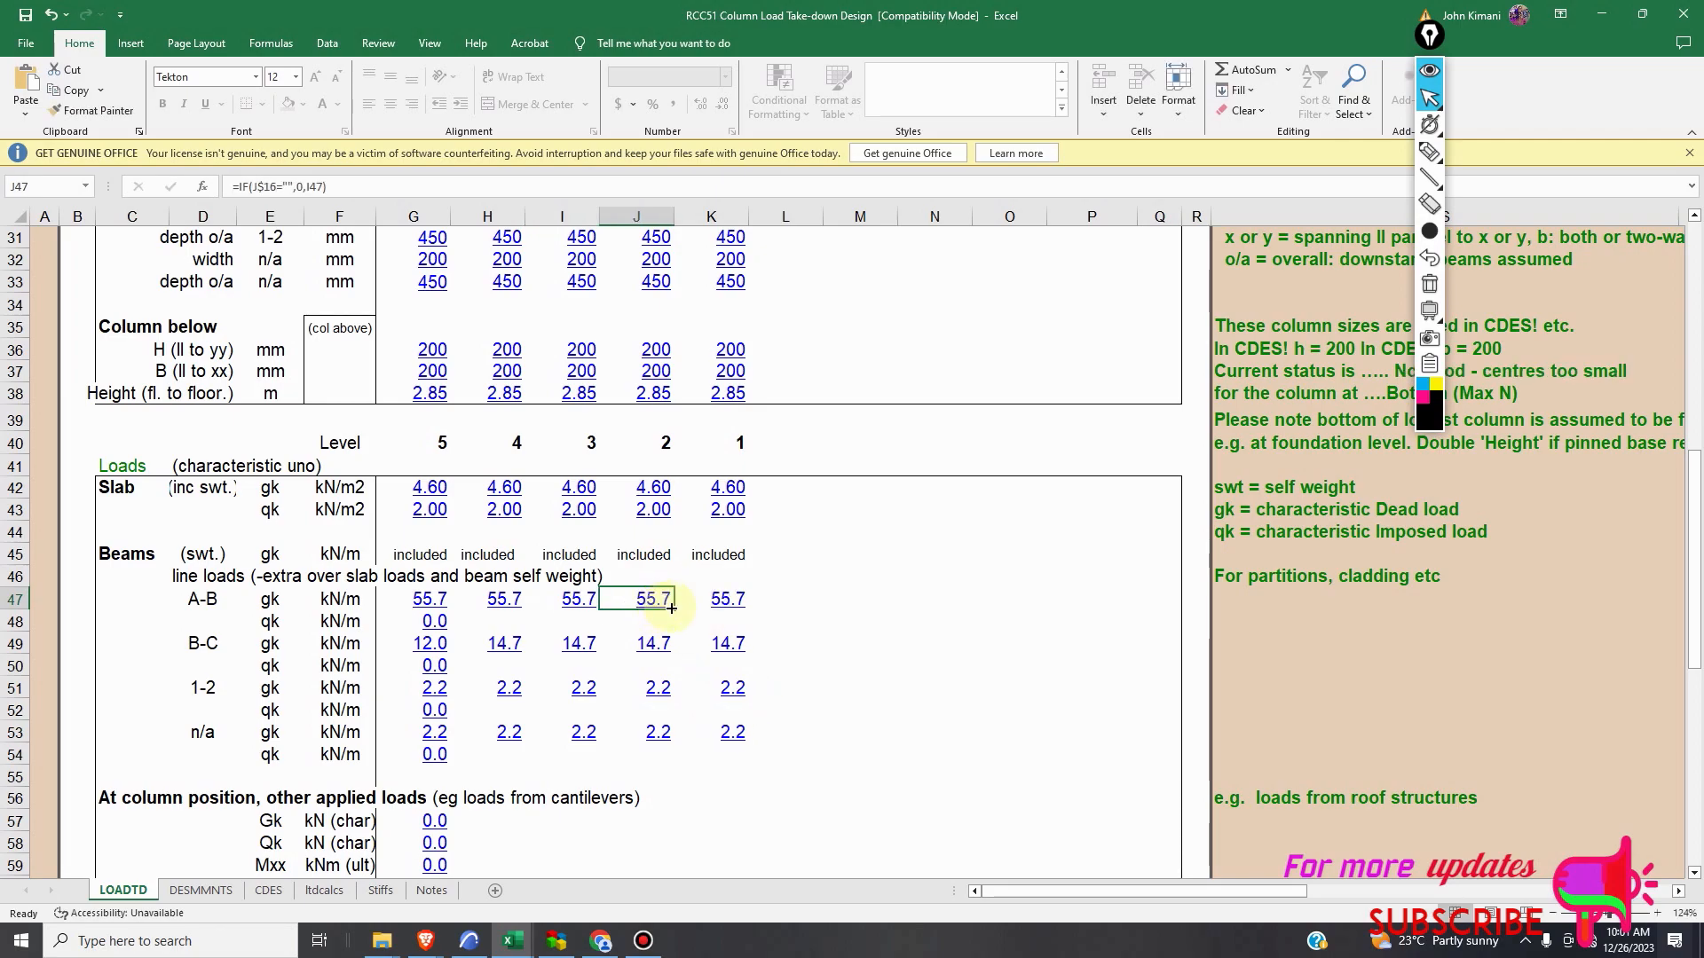
Set the beam B-C dead line load gk to 55.65 kN/m for level 3.
{"action": "left_click", "coordinate": [580, 644]}
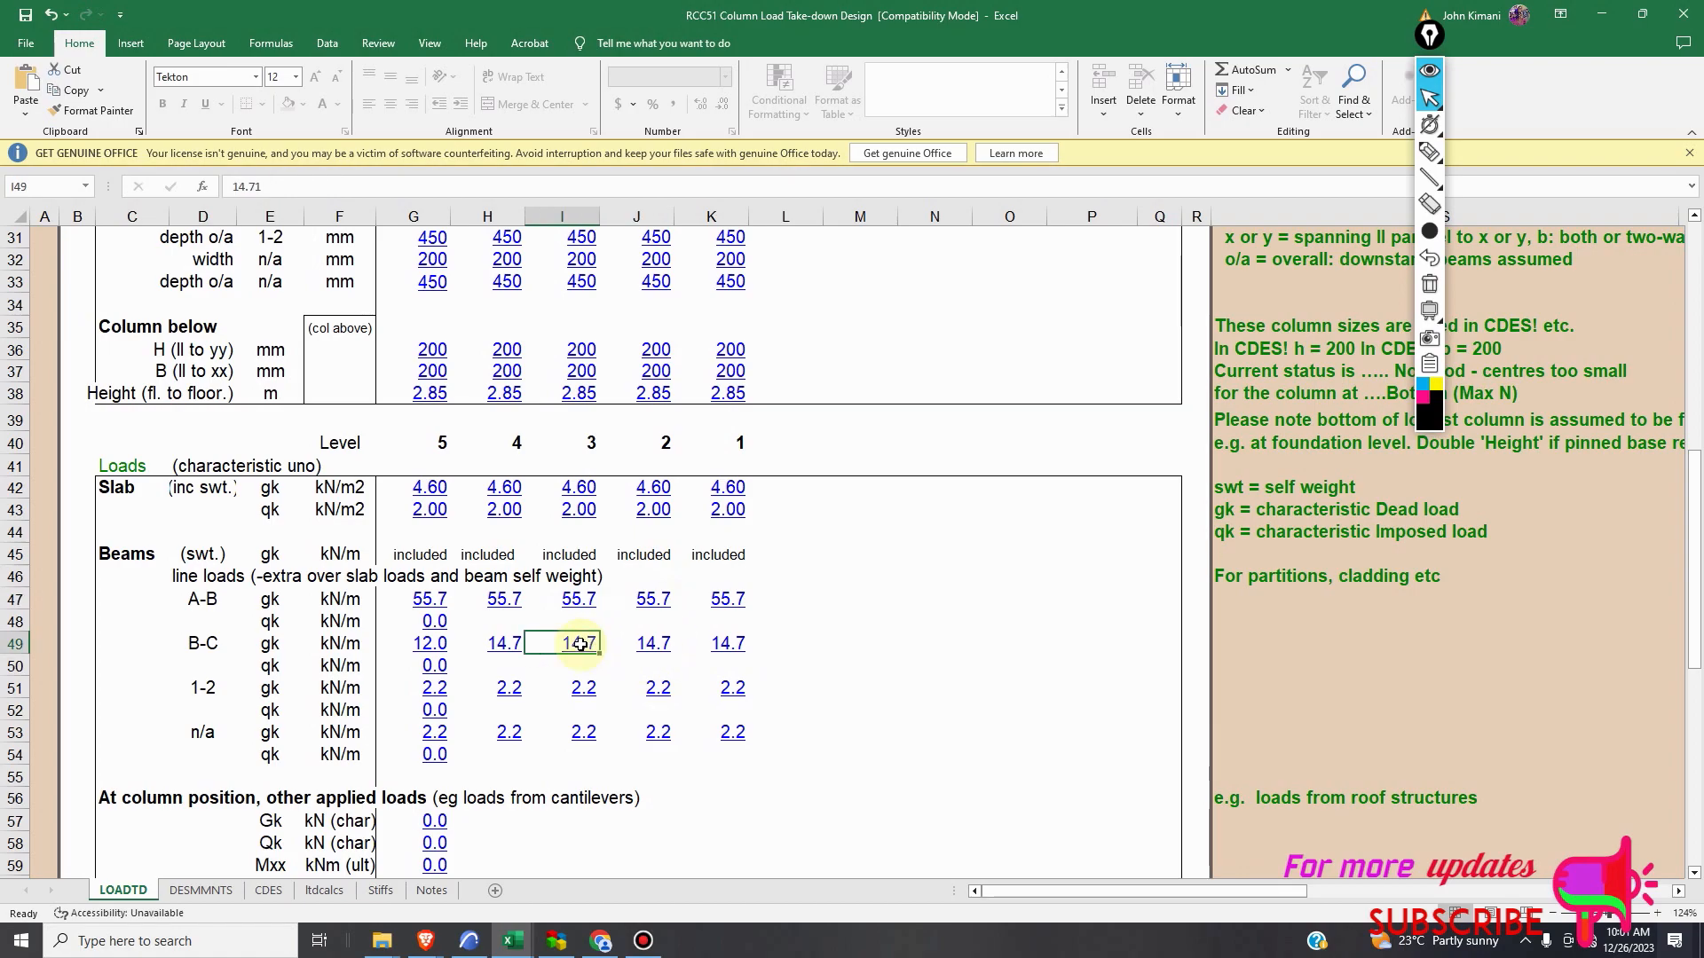
{"action": "type", "text": "55"}
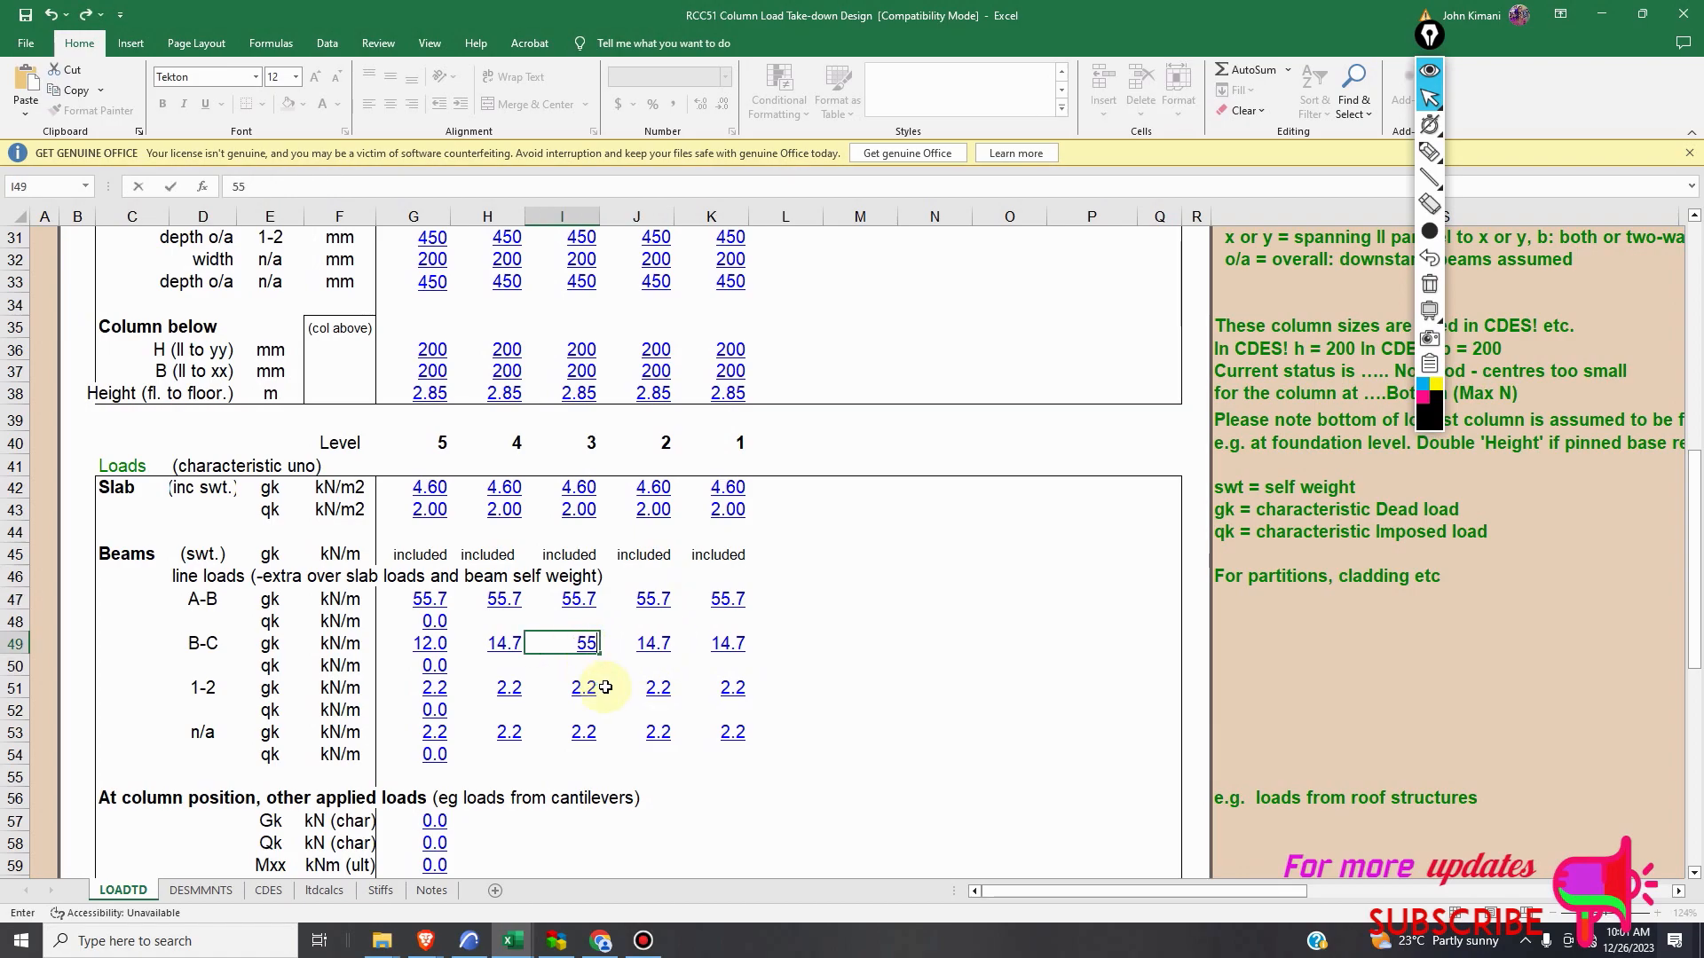
{"action": "type", "text": ".65"}
{"action": "left_click", "coordinate": [616, 717]}
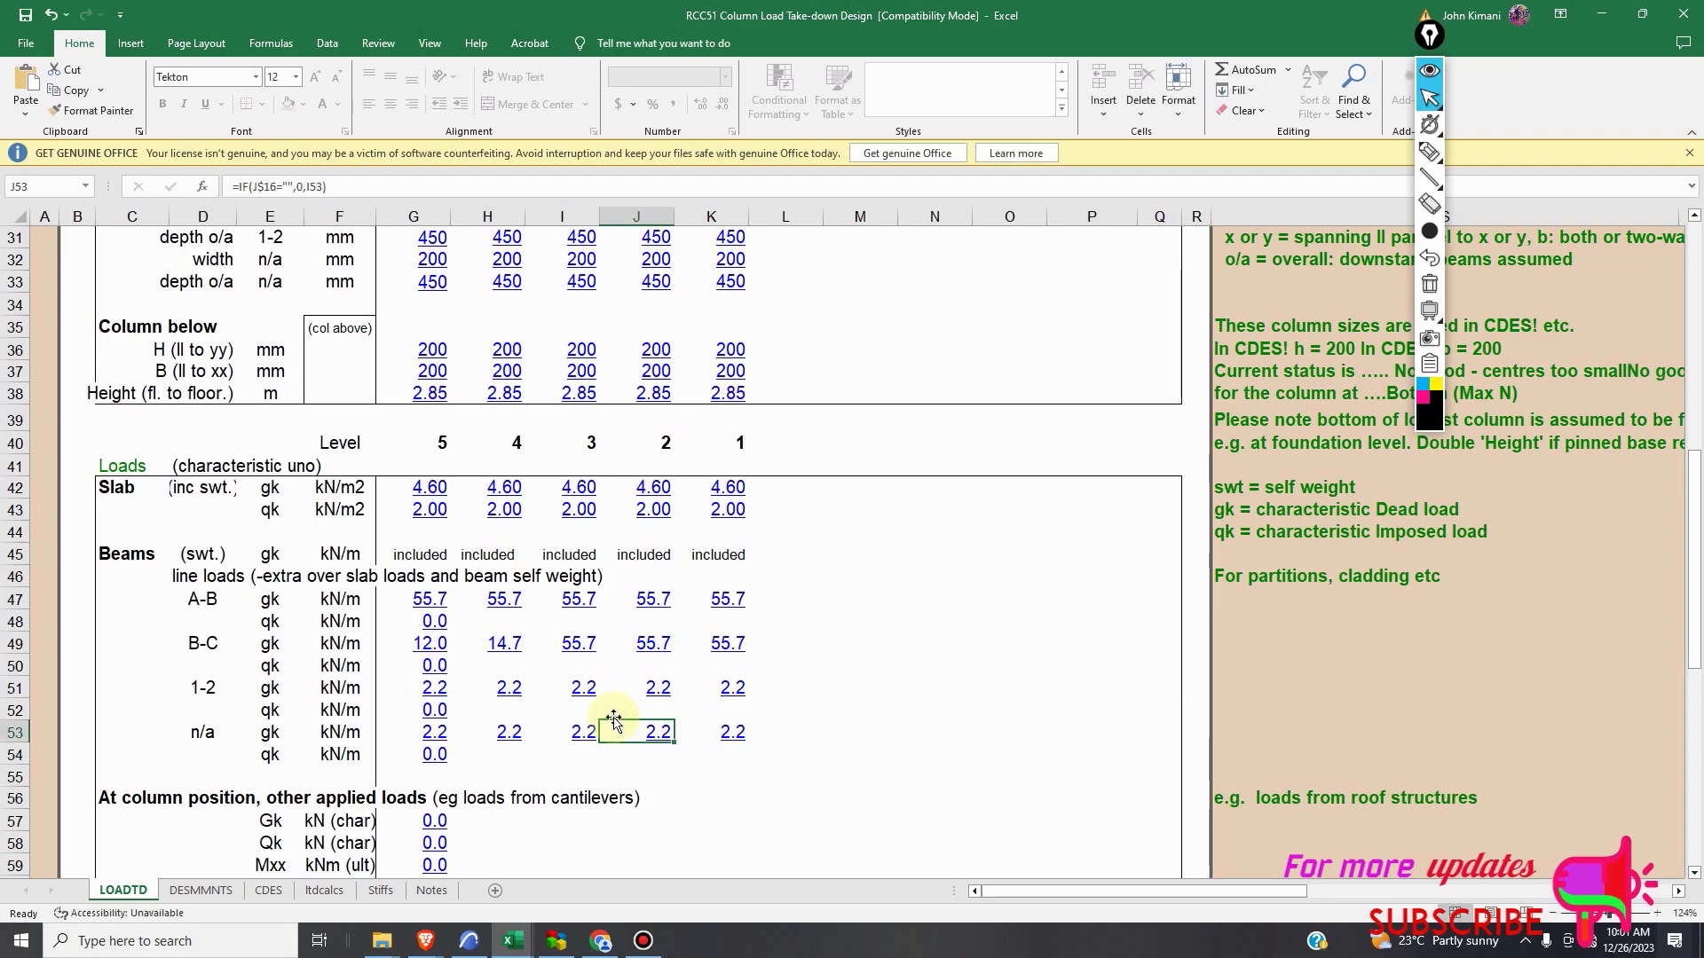
Set the beam B-C dead line load gk to 55.65 kN/m for levels 5 and 4.
{"action": "left_click", "coordinate": [497, 643]}
{"action": "left_click", "coordinate": [428, 640]}
{"action": "type", "text": "55.65"}
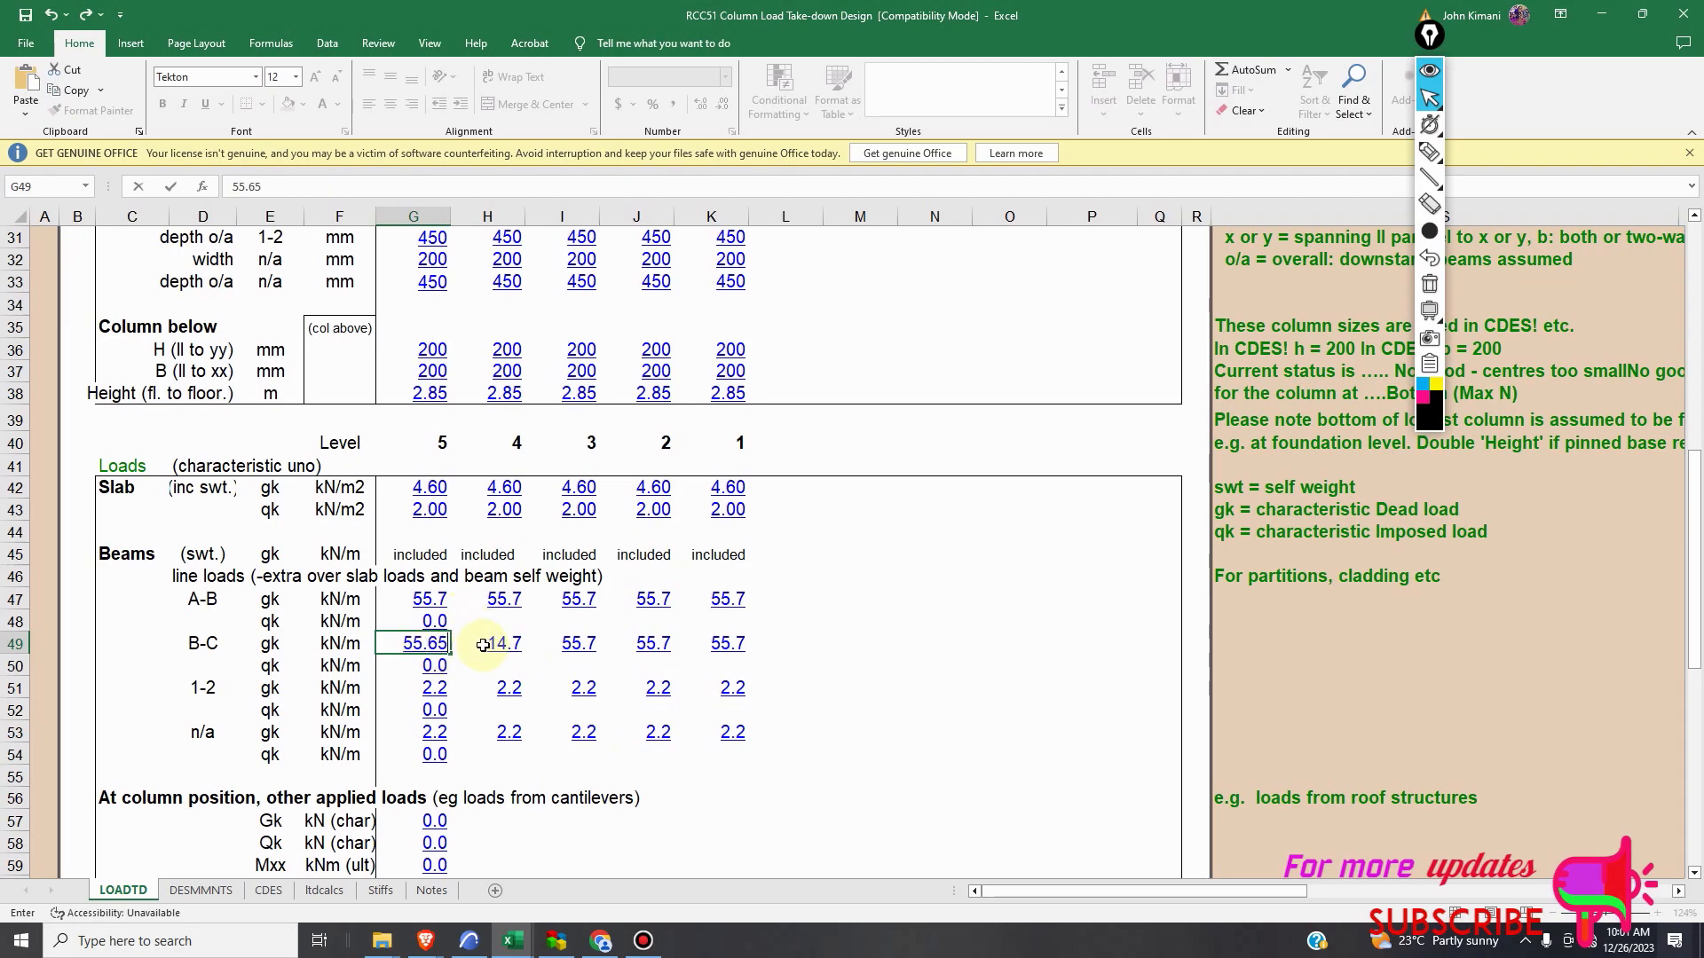
{"action": "left_click", "coordinate": [483, 645]}
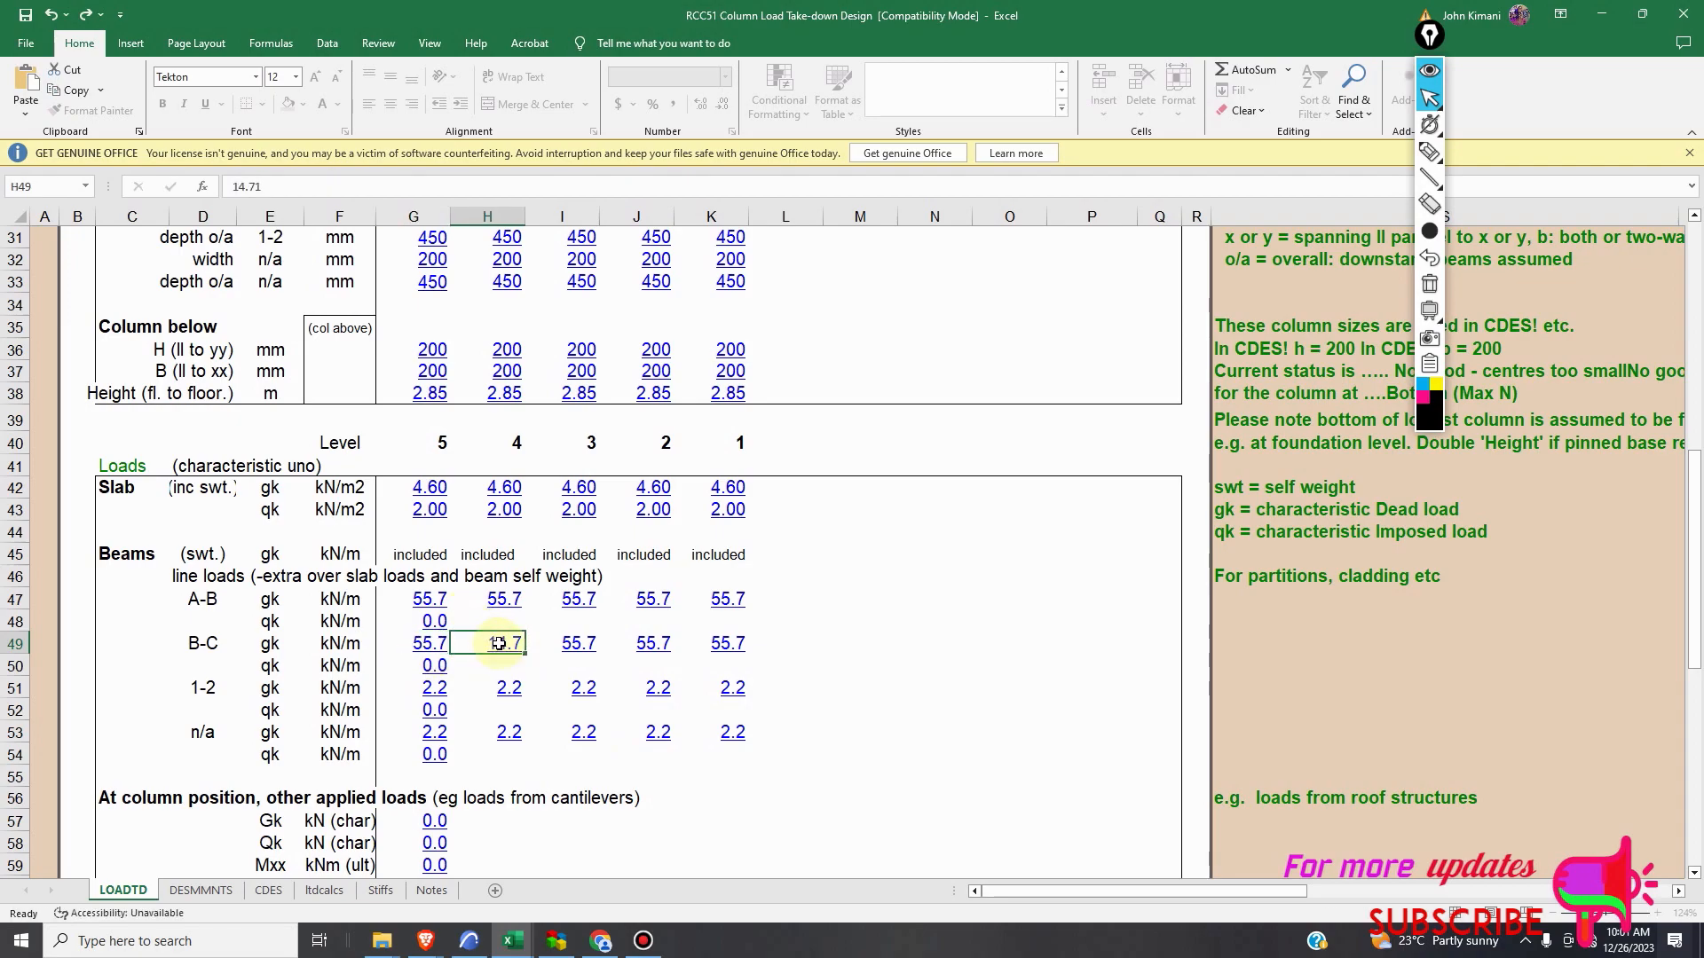
{"action": "type", "text": "55"}
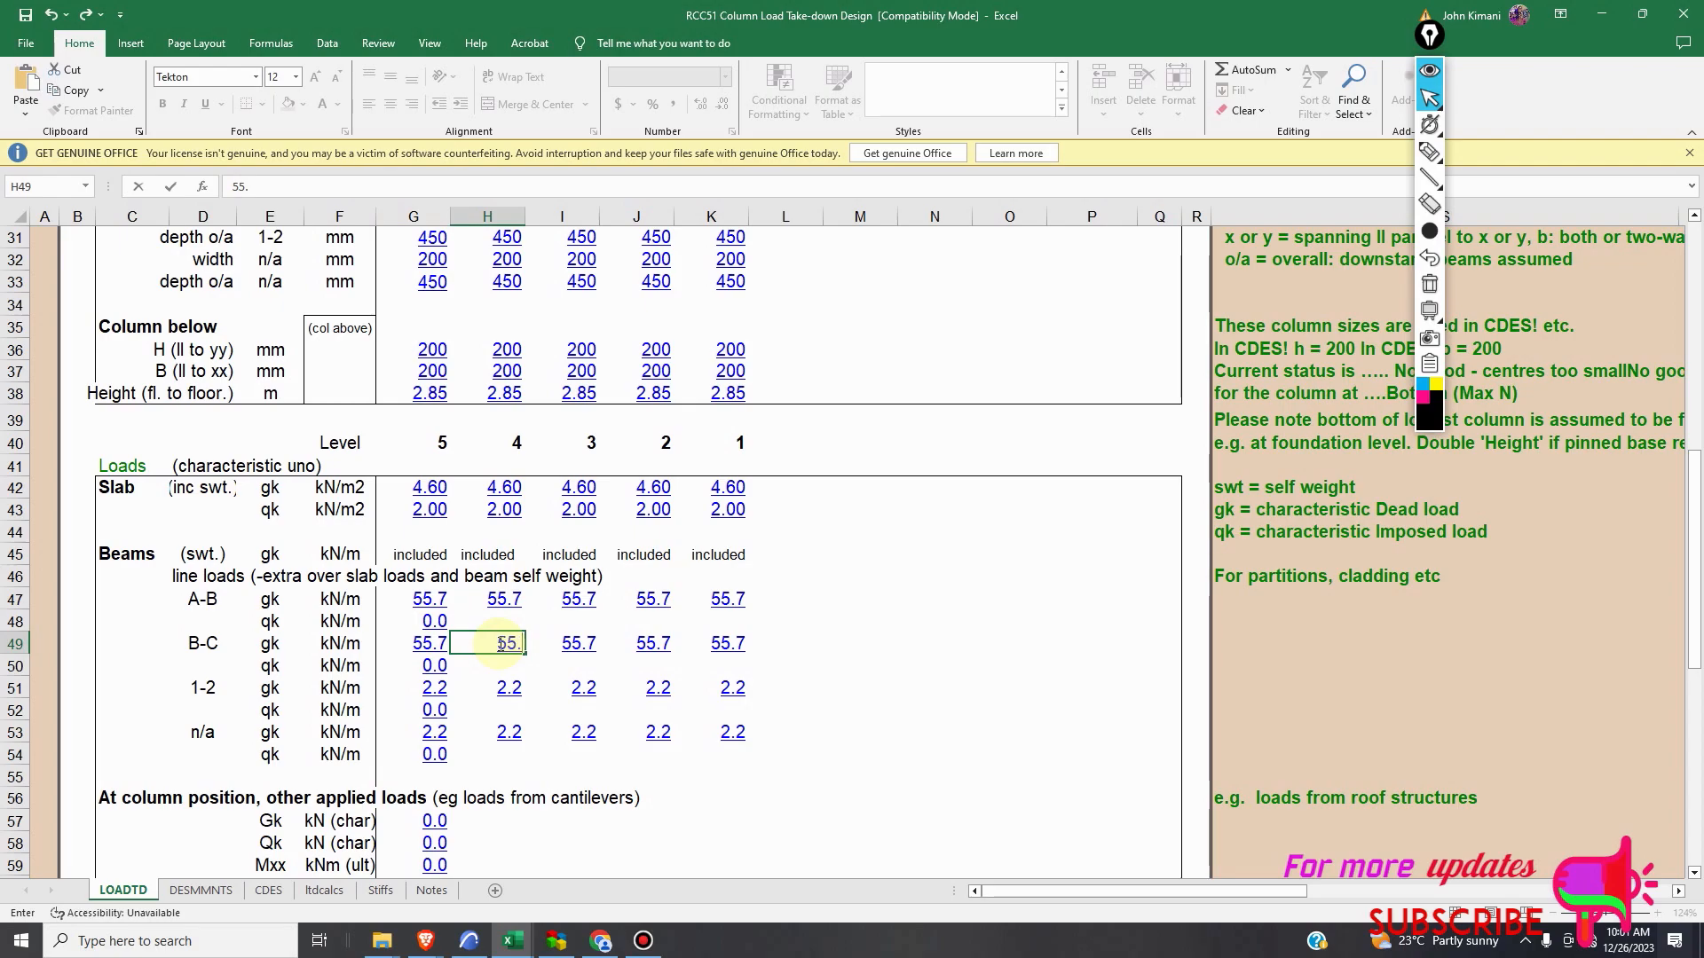
{"action": "type", "text": ".65"}
{"action": "key", "text": "Return"}
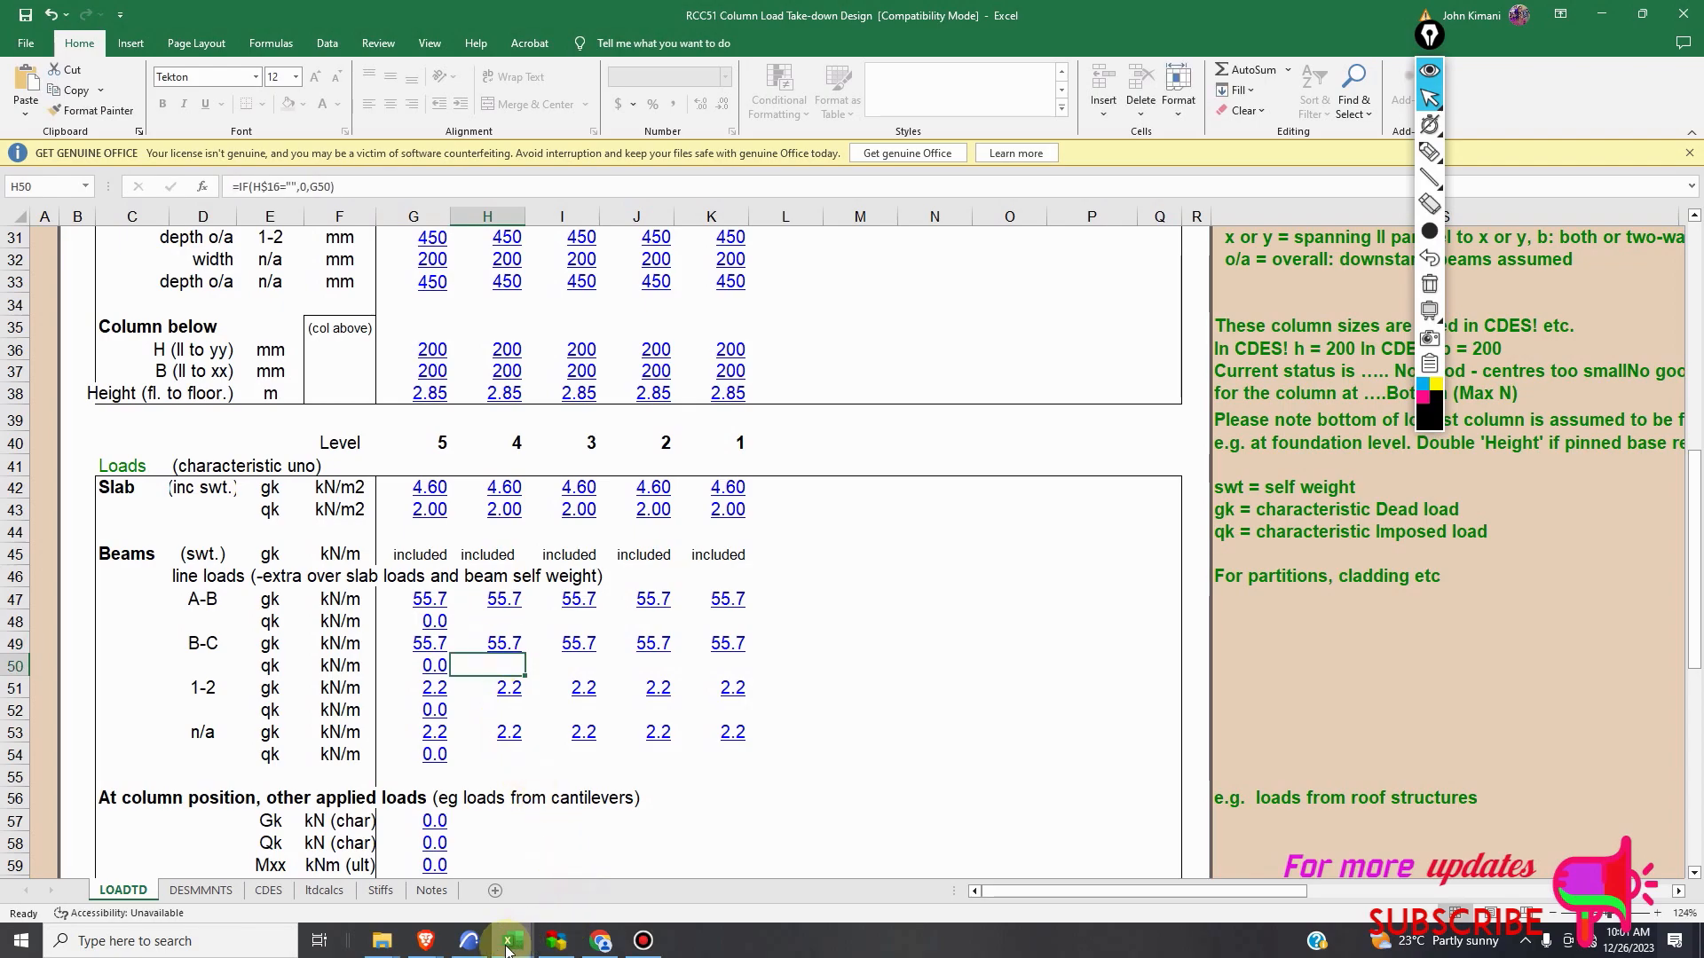
Examine the slab panel spans on the Archicad ground floor plan for the beam 1-2 line load.
{"action": "mouse_move", "coordinate": [507, 947]}
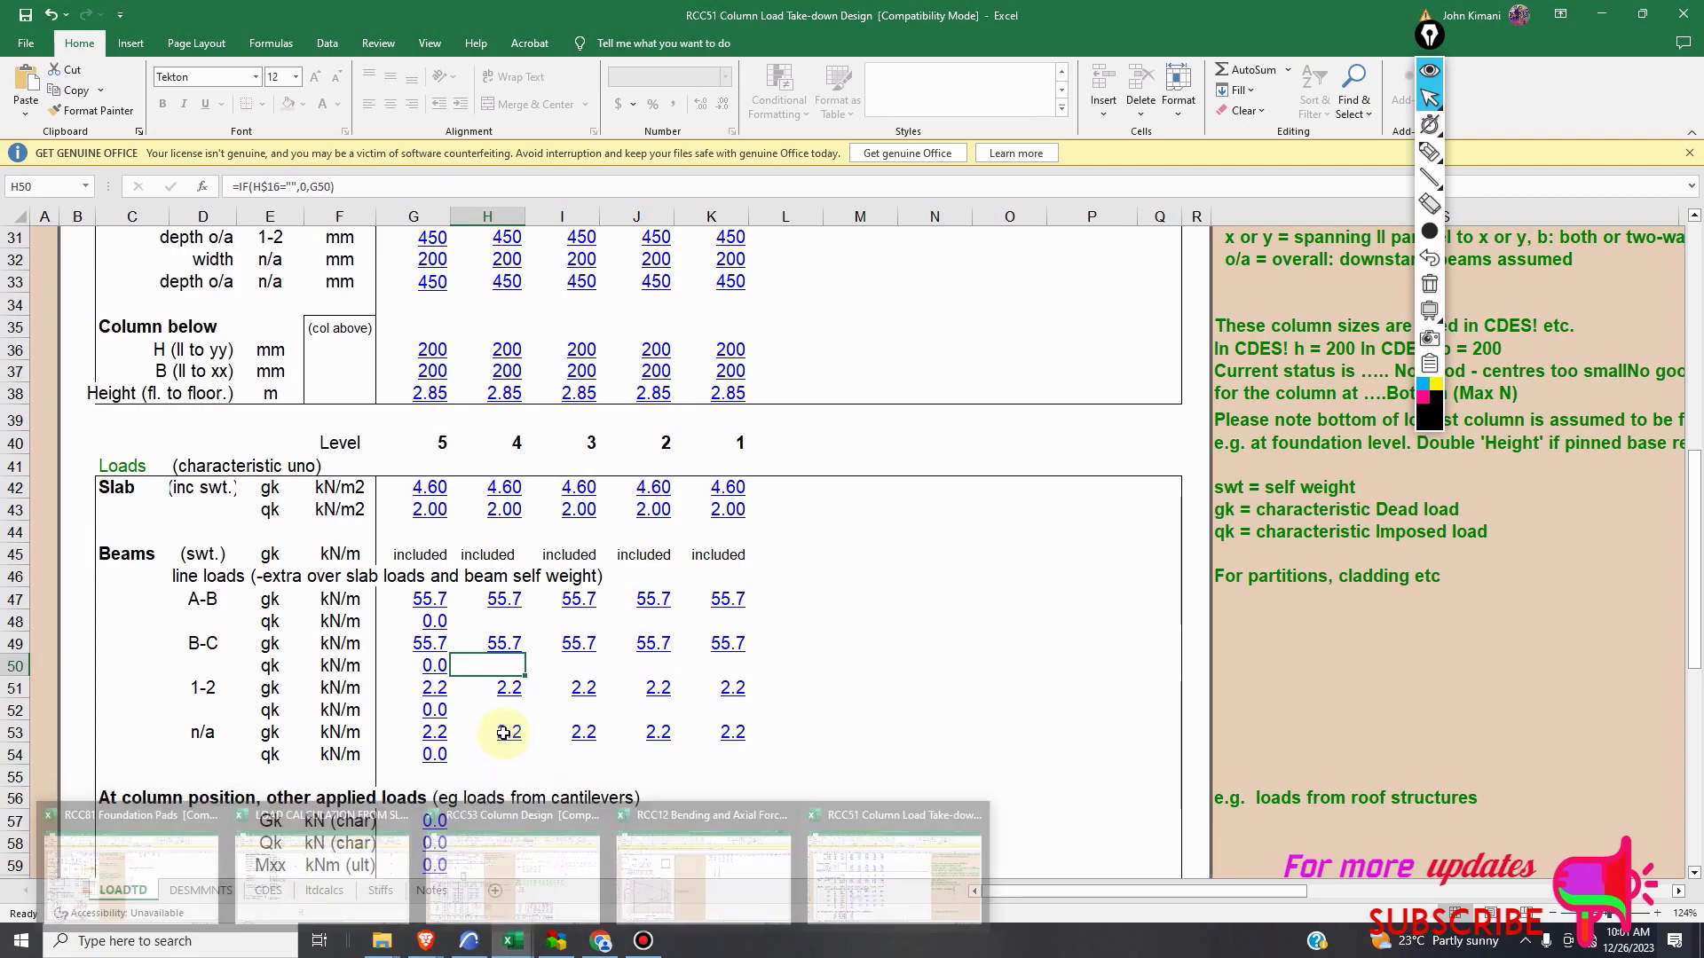
{"action": "left_click", "coordinate": [441, 690]}
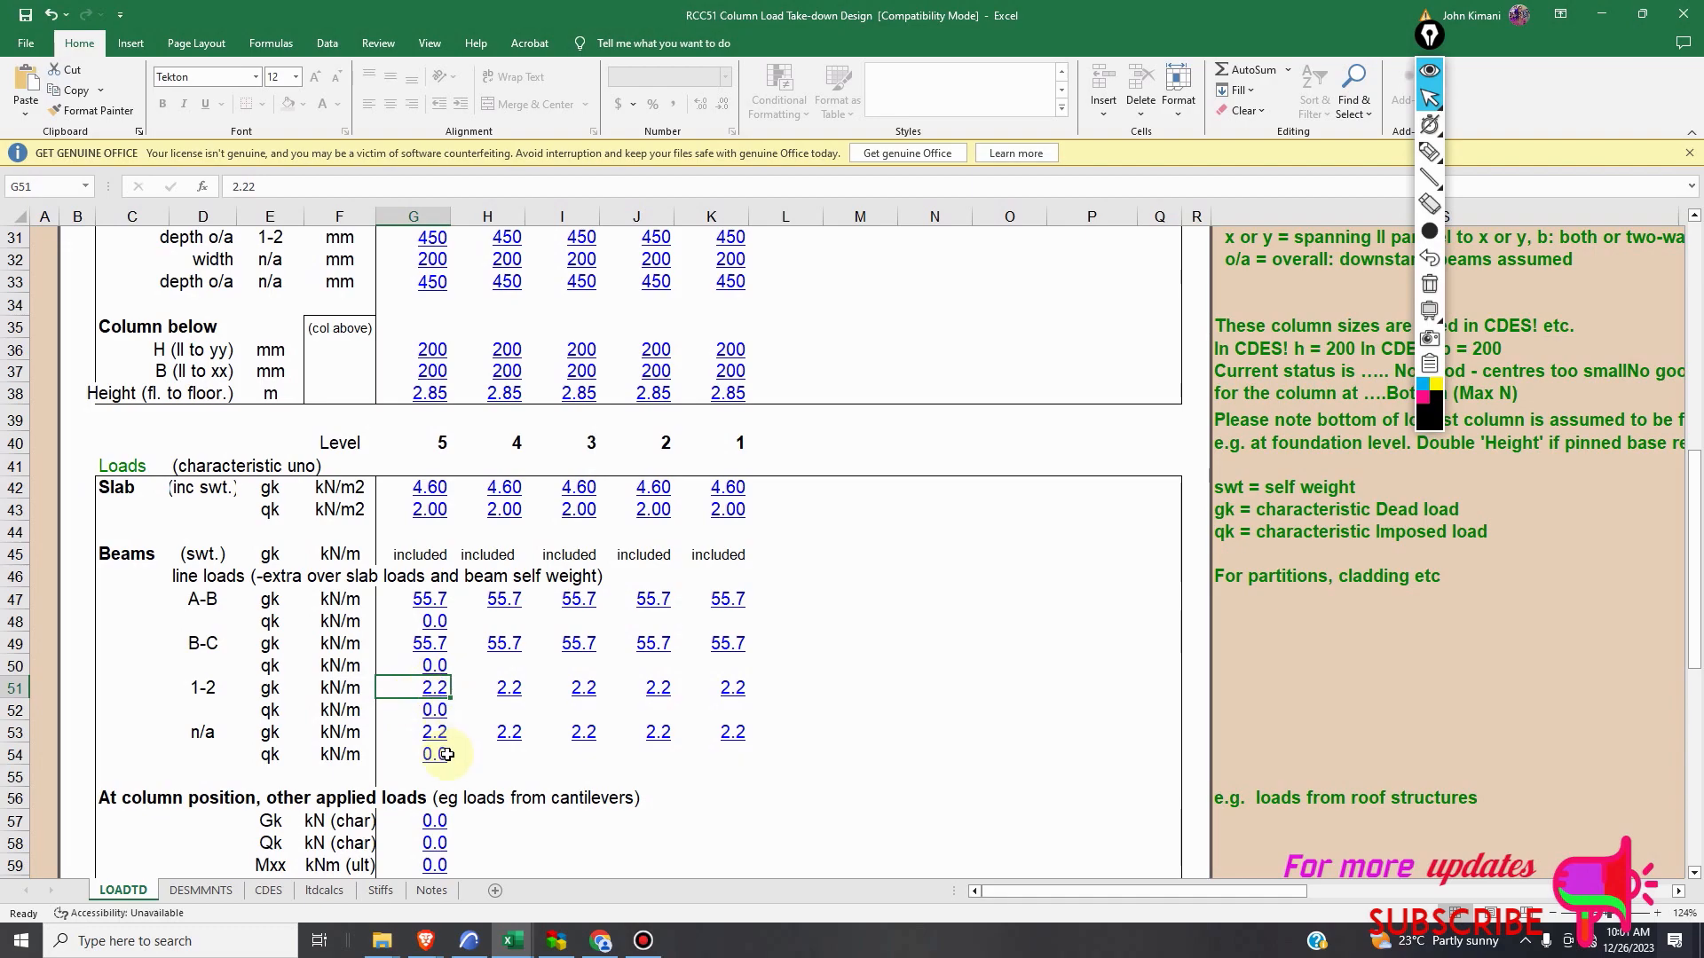
{"action": "left_click", "coordinate": [469, 940]}
{"action": "scroll", "coordinate": [735, 514], "scroll_direction": "down", "scroll_amount": 2}
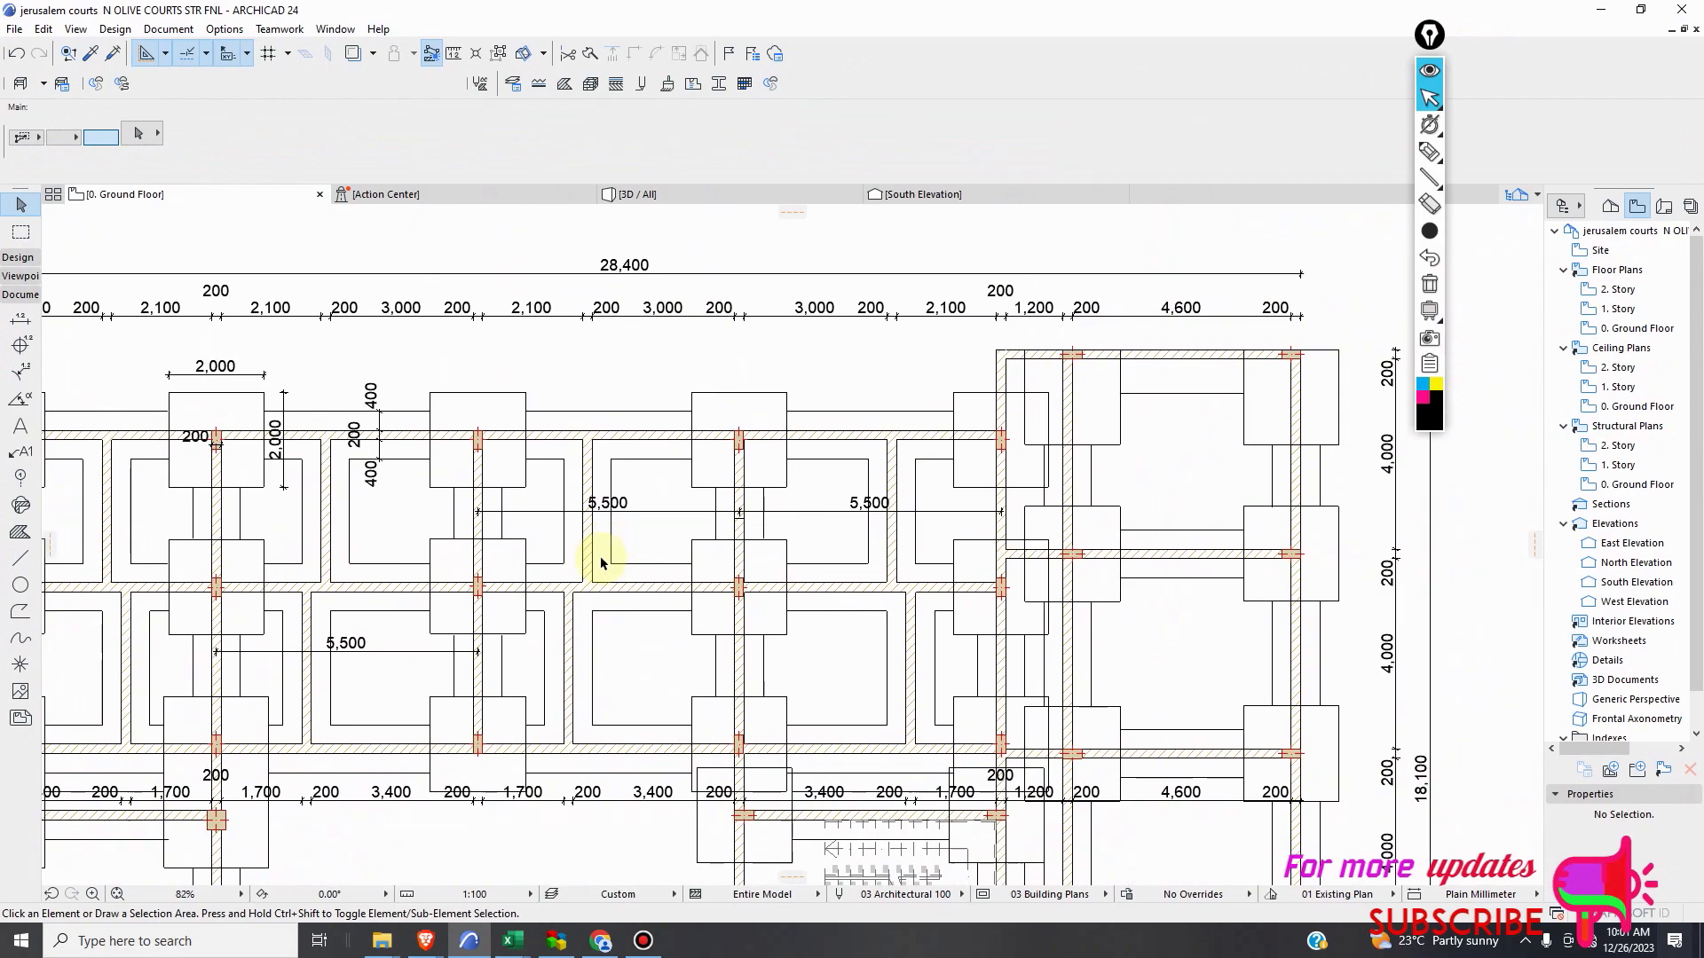
{"action": "scroll", "coordinate": [657, 524], "scroll_direction": "up", "scroll_amount": 2}
{"action": "scroll", "coordinate": [587, 508], "scroll_direction": "down", "scroll_amount": 1}
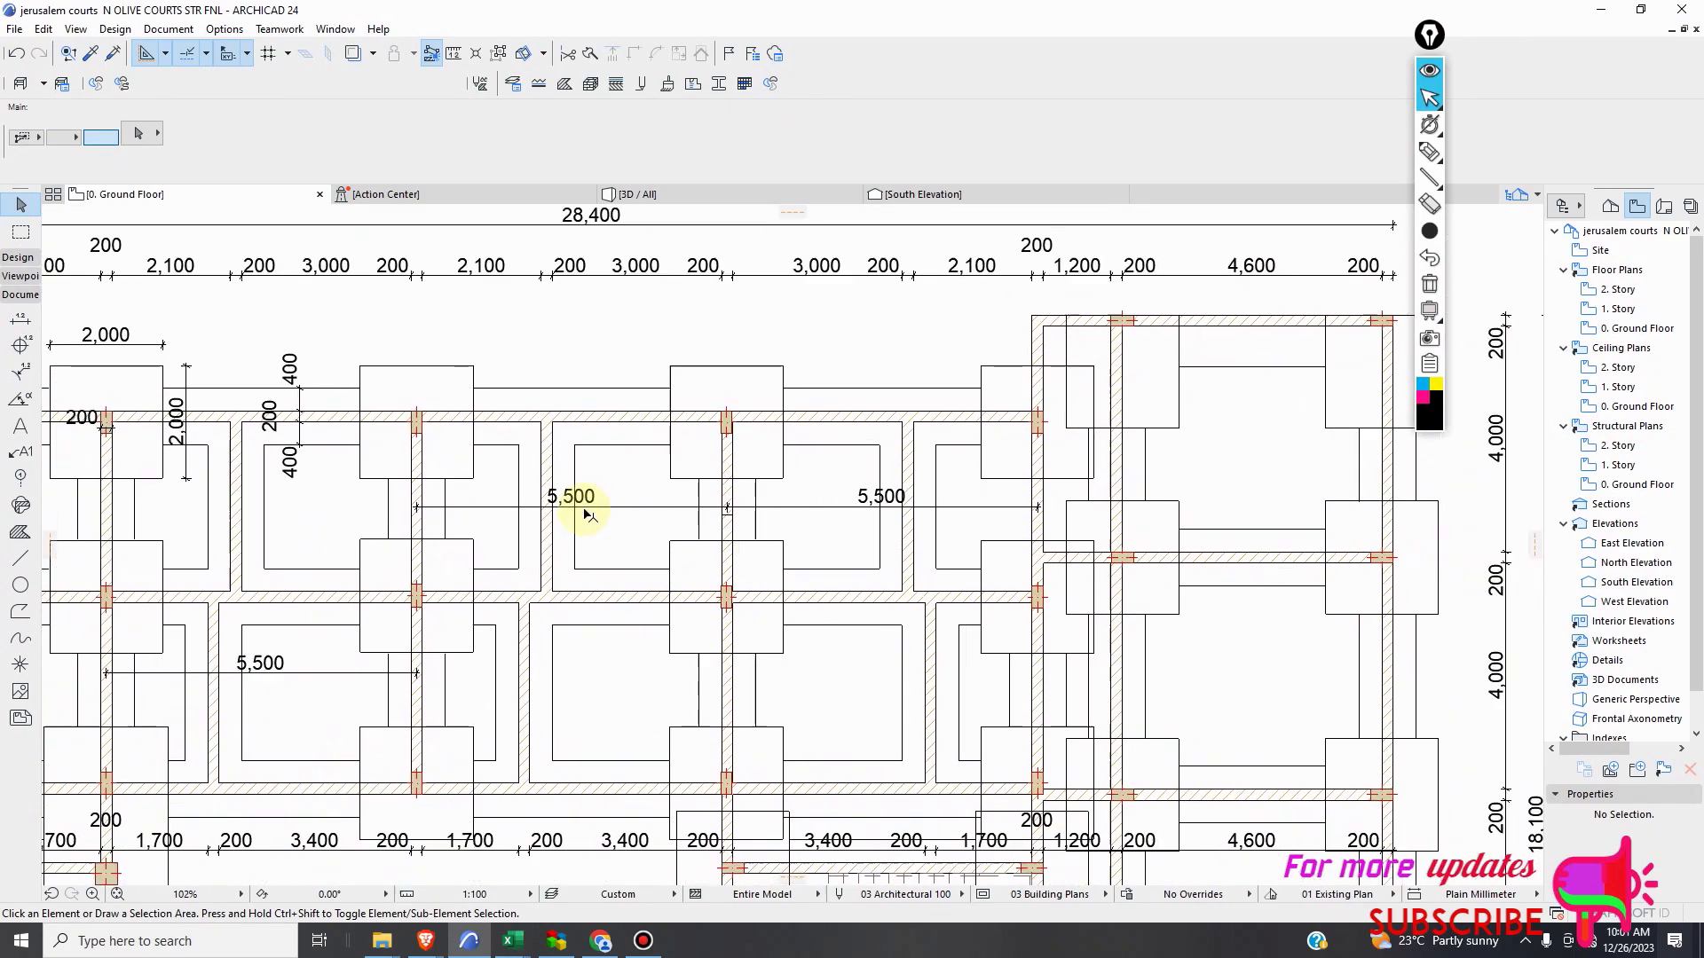
{"action": "scroll", "coordinate": [597, 525], "scroll_direction": "down", "scroll_amount": 1}
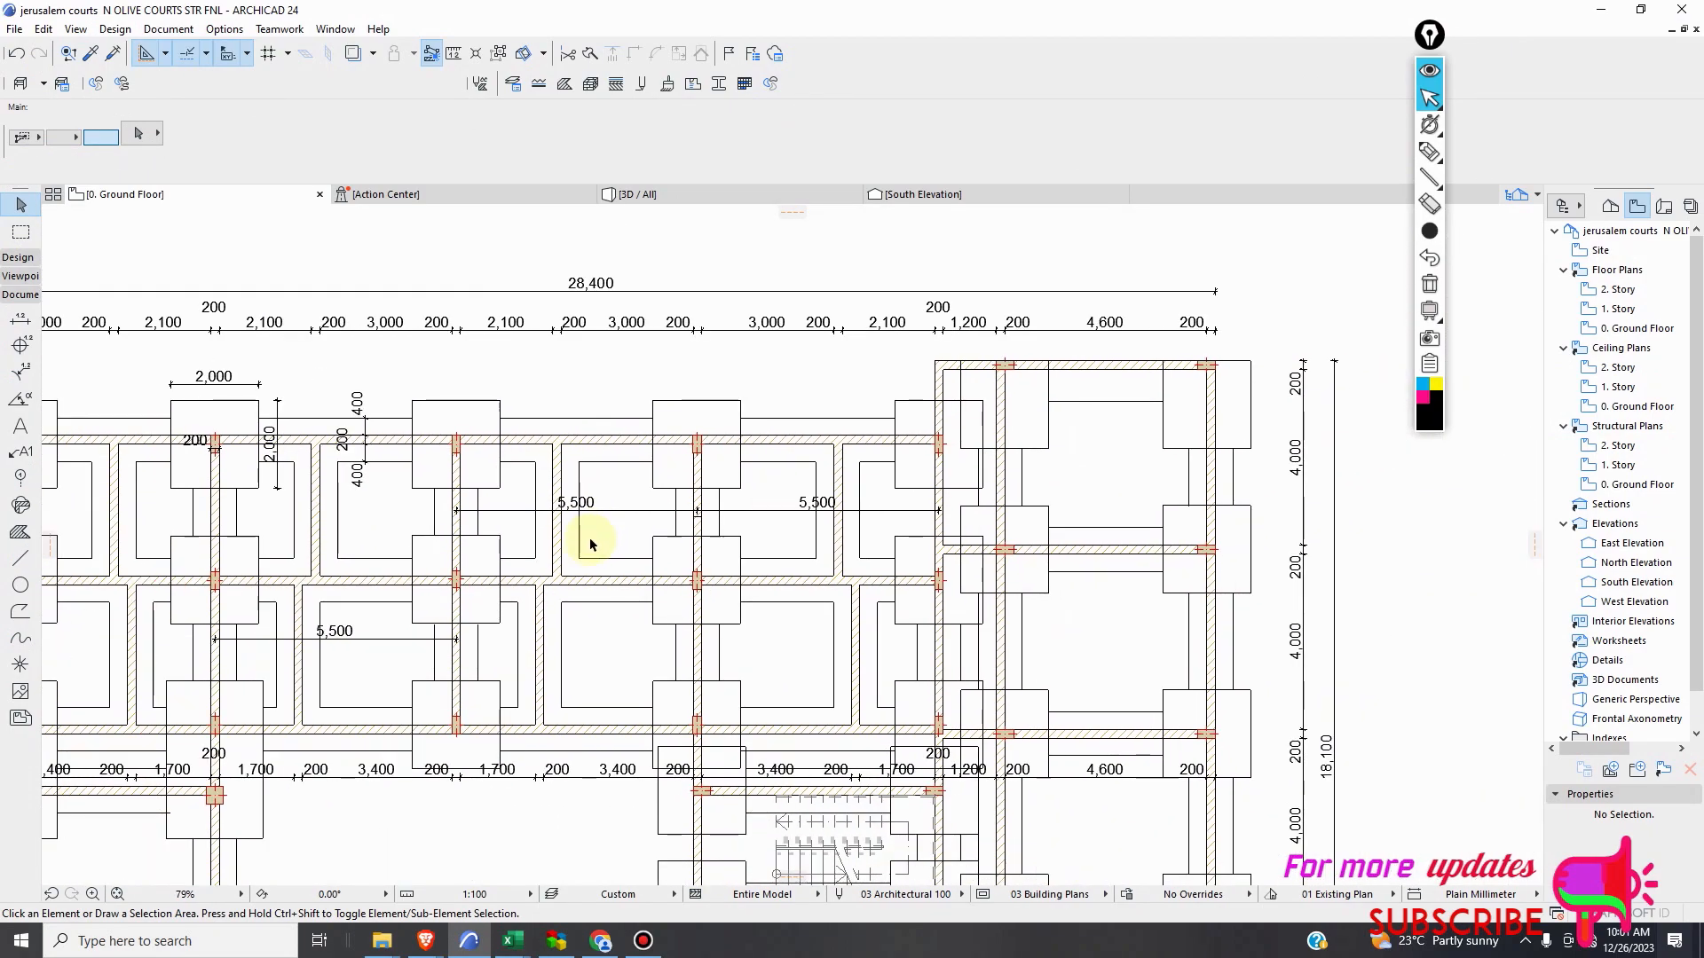
{"action": "scroll", "coordinate": [603, 528], "scroll_direction": "down", "scroll_amount": 2}
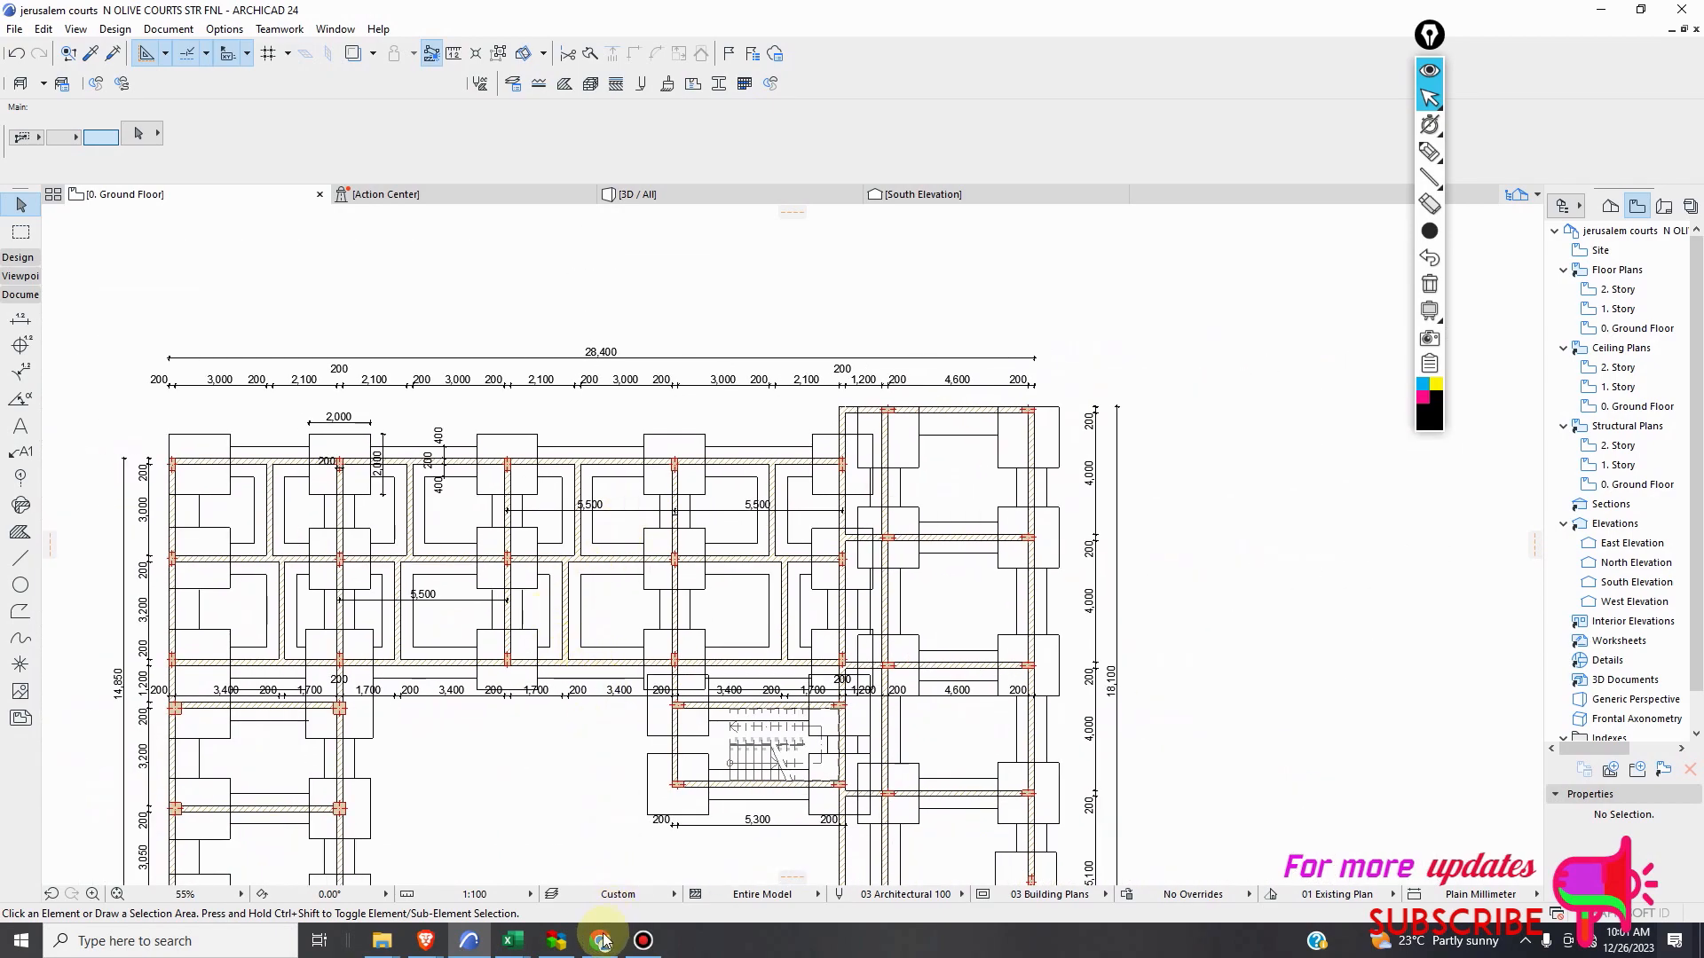
Switch to the slab-to-beam load calculation workbook and set the span Lx to 3 m.
{"action": "mouse_move", "coordinate": [512, 940]}
{"action": "left_click", "coordinate": [322, 874]}
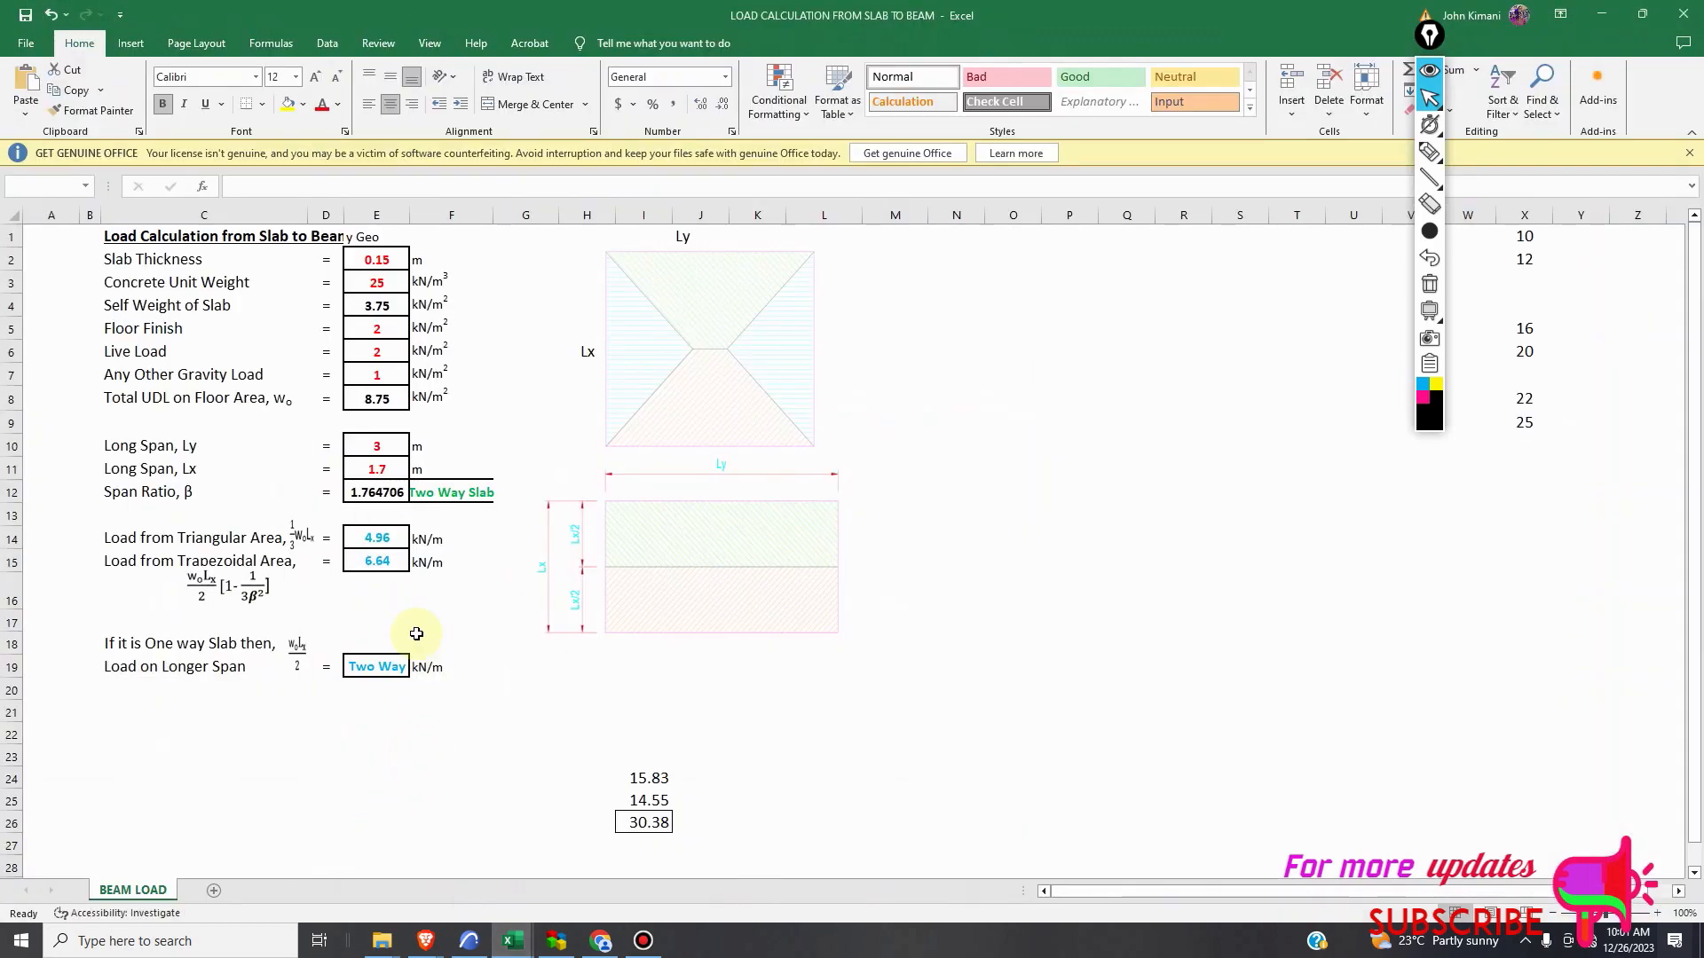
{"action": "left_click", "coordinate": [371, 467]}
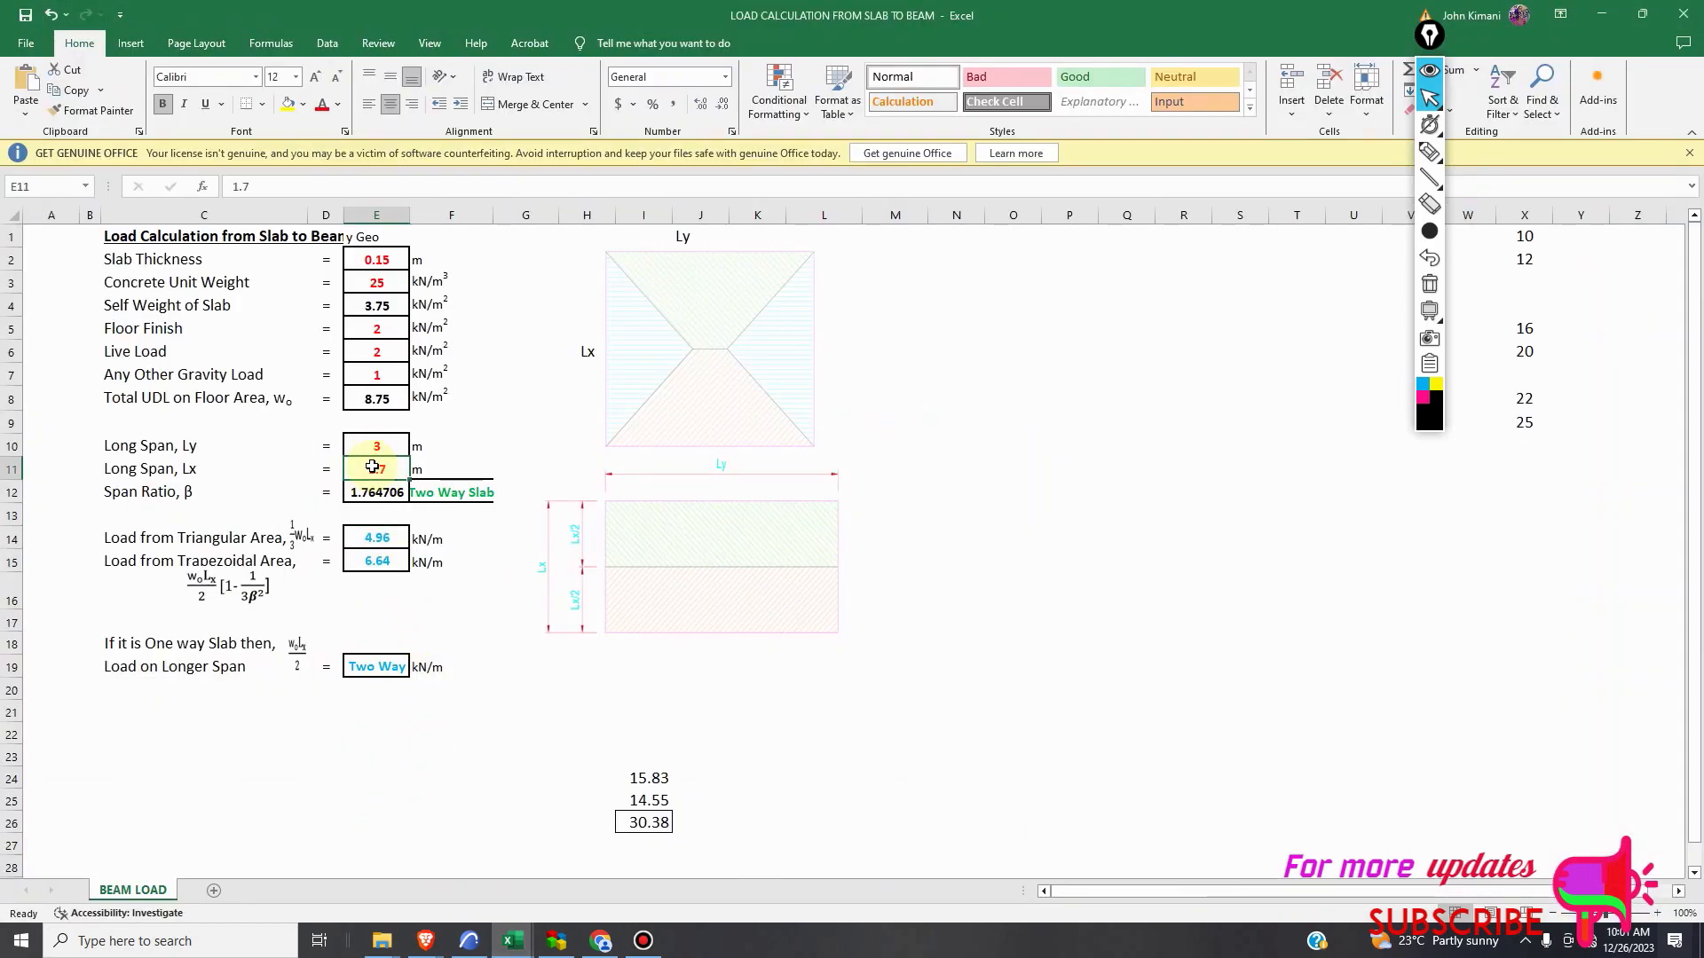
{"action": "type", "text": "3"}
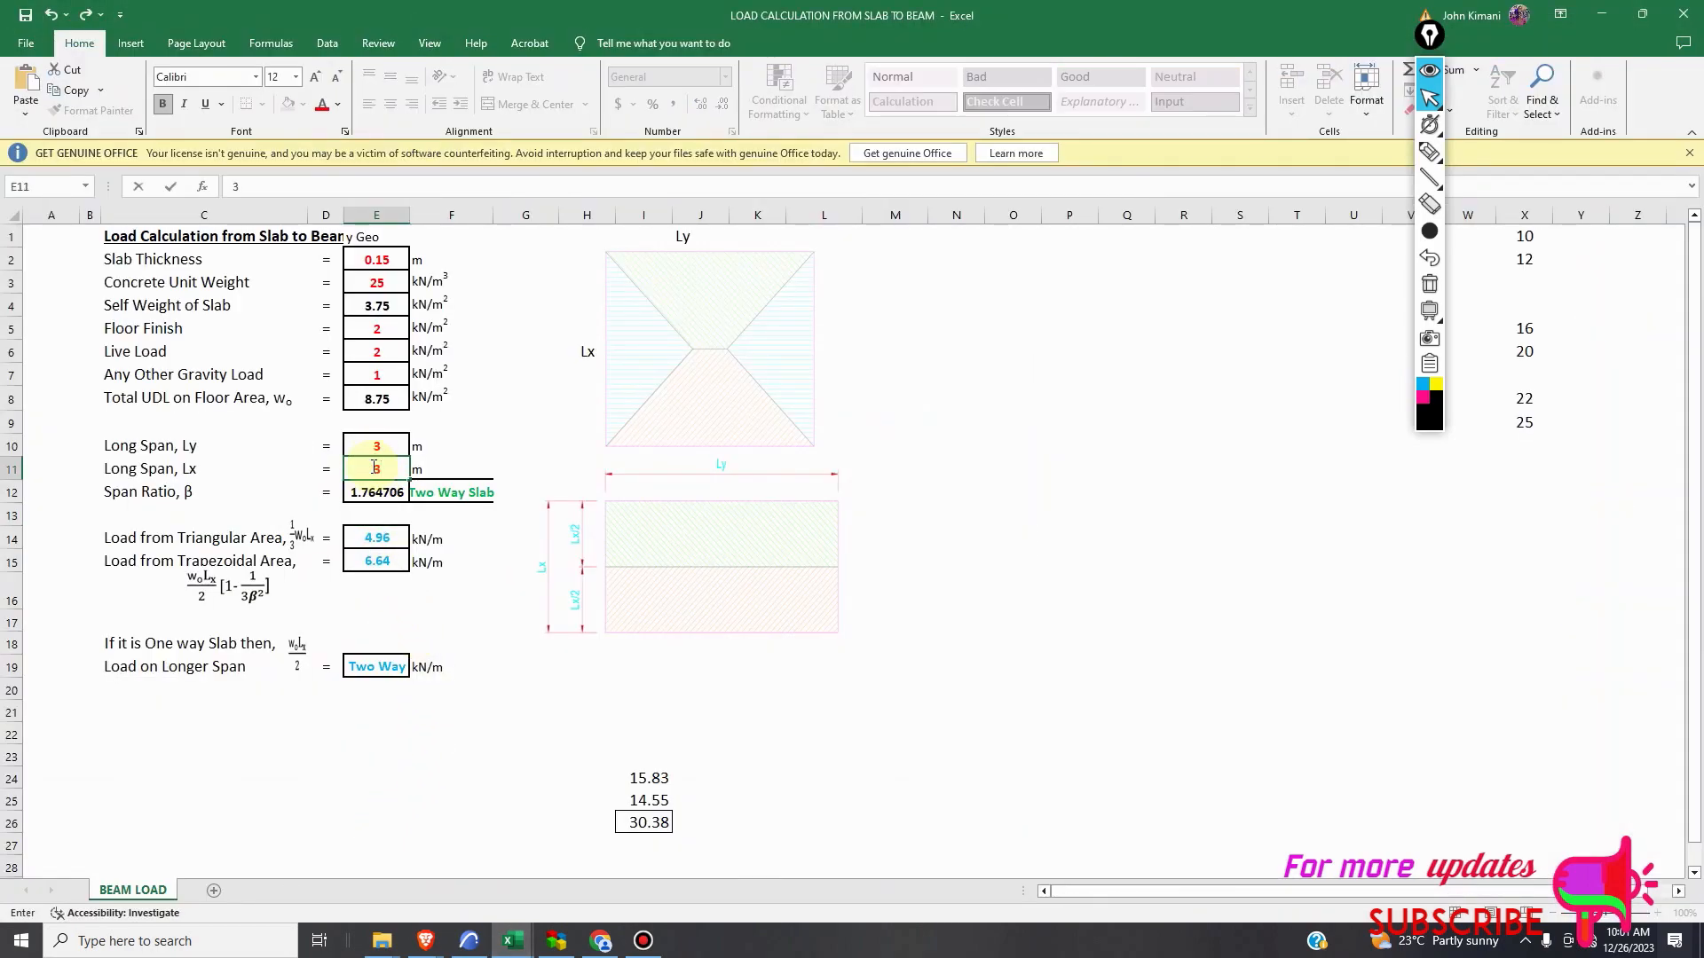
{"action": "left_click", "coordinate": [382, 447]}
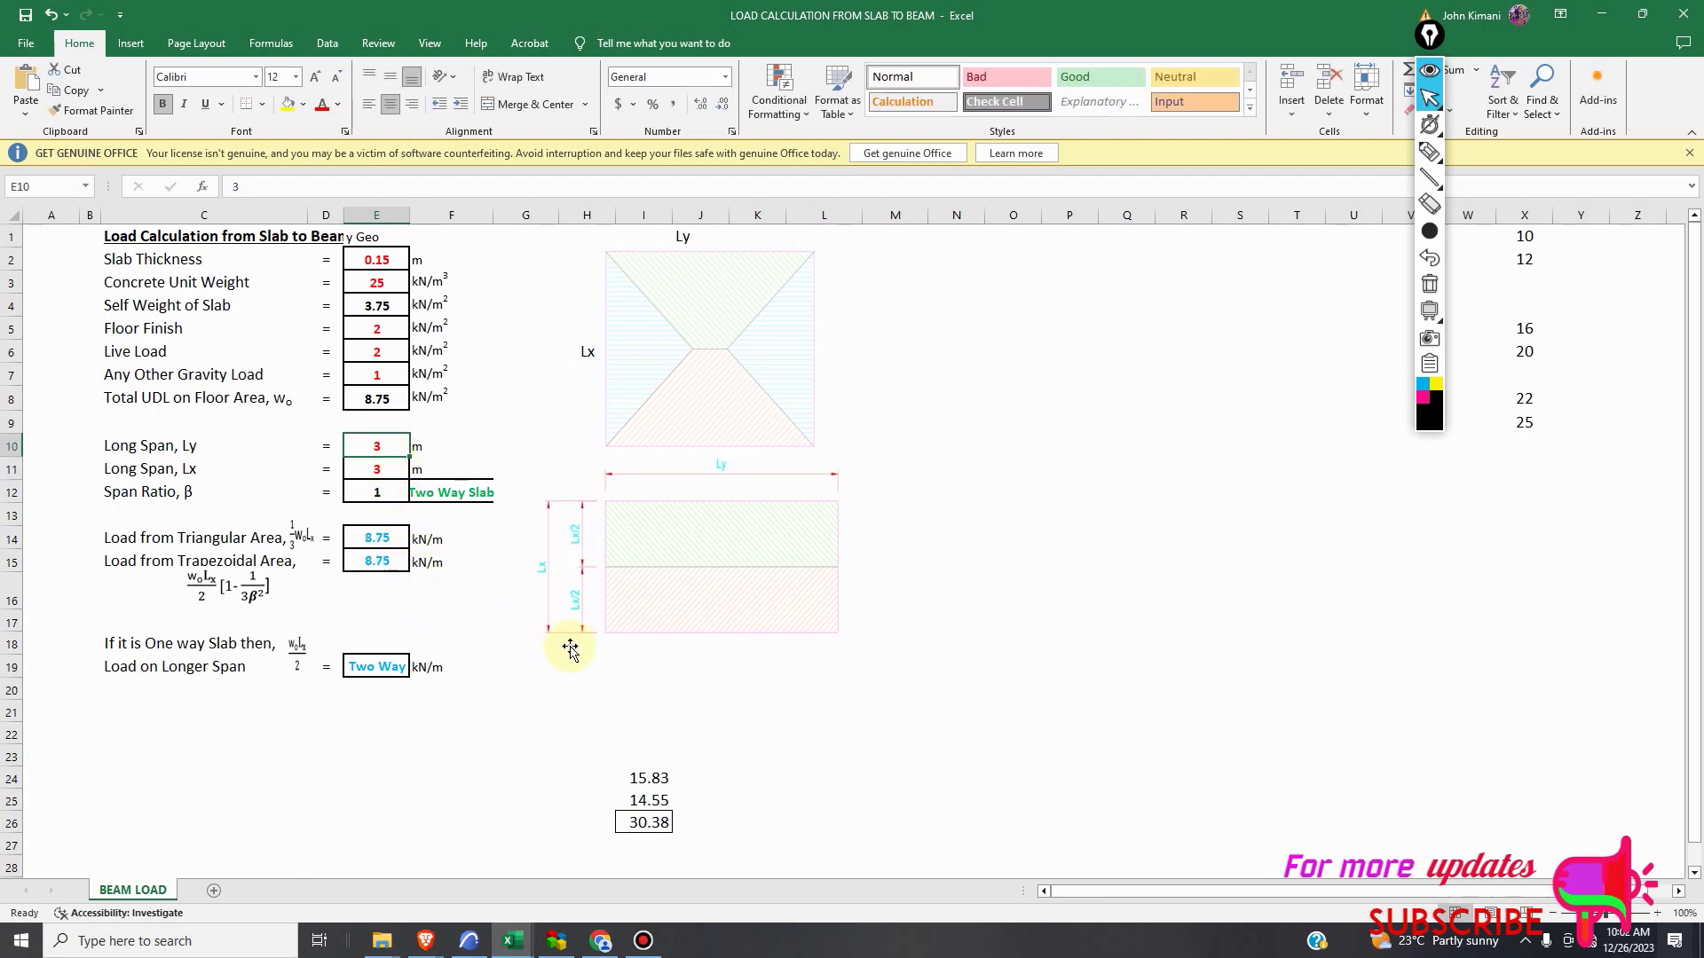
Examine the panel spans on the Archicad ground floor plan and the beam 1-2 line load row in the RCC51 workbook.
{"action": "left_click", "coordinate": [469, 940]}
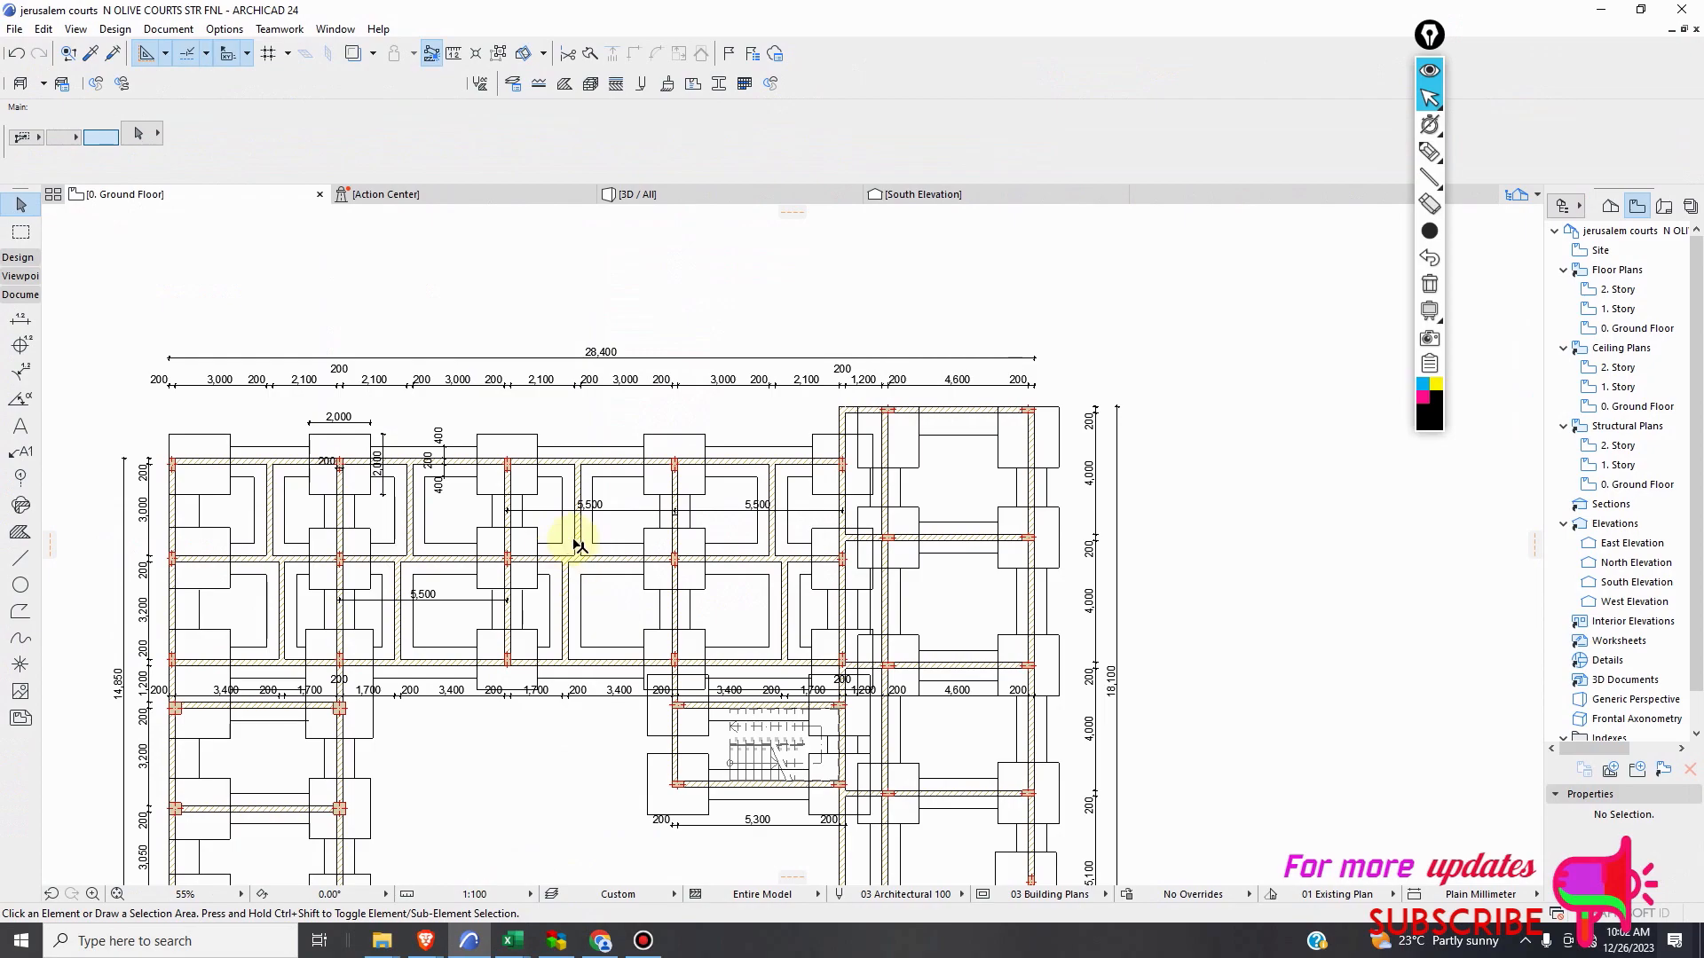
{"action": "scroll", "coordinate": [577, 543], "scroll_direction": "up", "scroll_amount": 5}
{"action": "scroll", "coordinate": [549, 516], "scroll_direction": "down", "scroll_amount": 3}
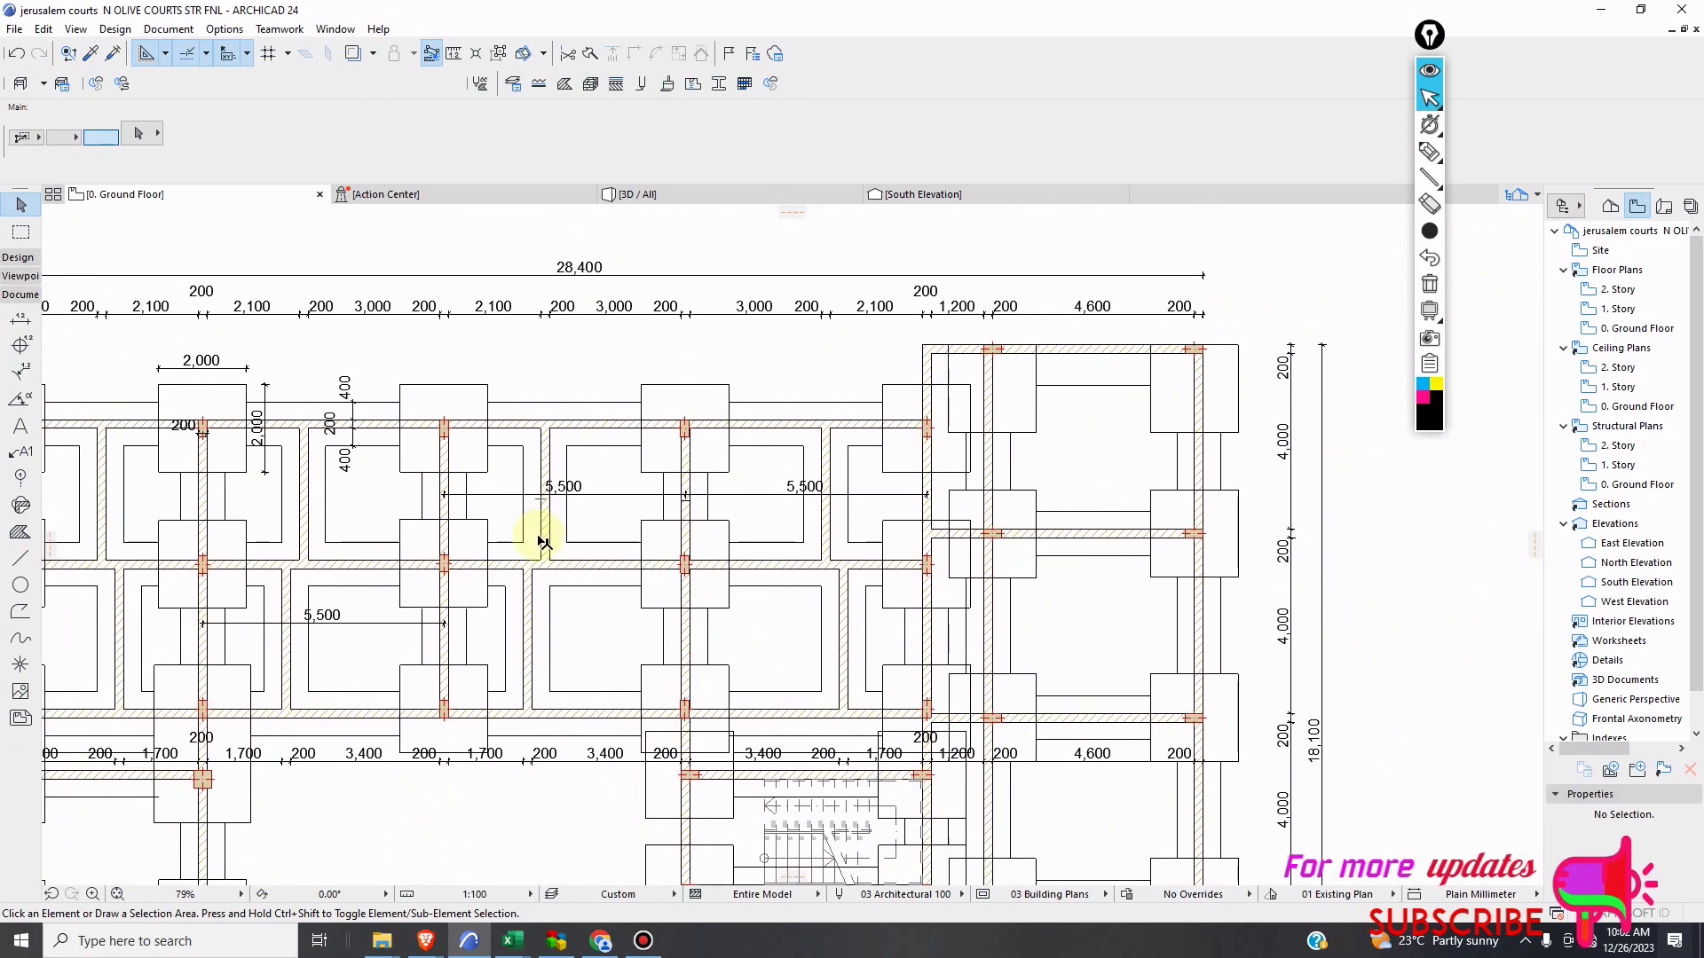
{"action": "scroll", "coordinate": [544, 541], "scroll_direction": "down", "scroll_amount": 1}
{"action": "scroll", "coordinate": [647, 544], "scroll_direction": "up", "scroll_amount": 1}
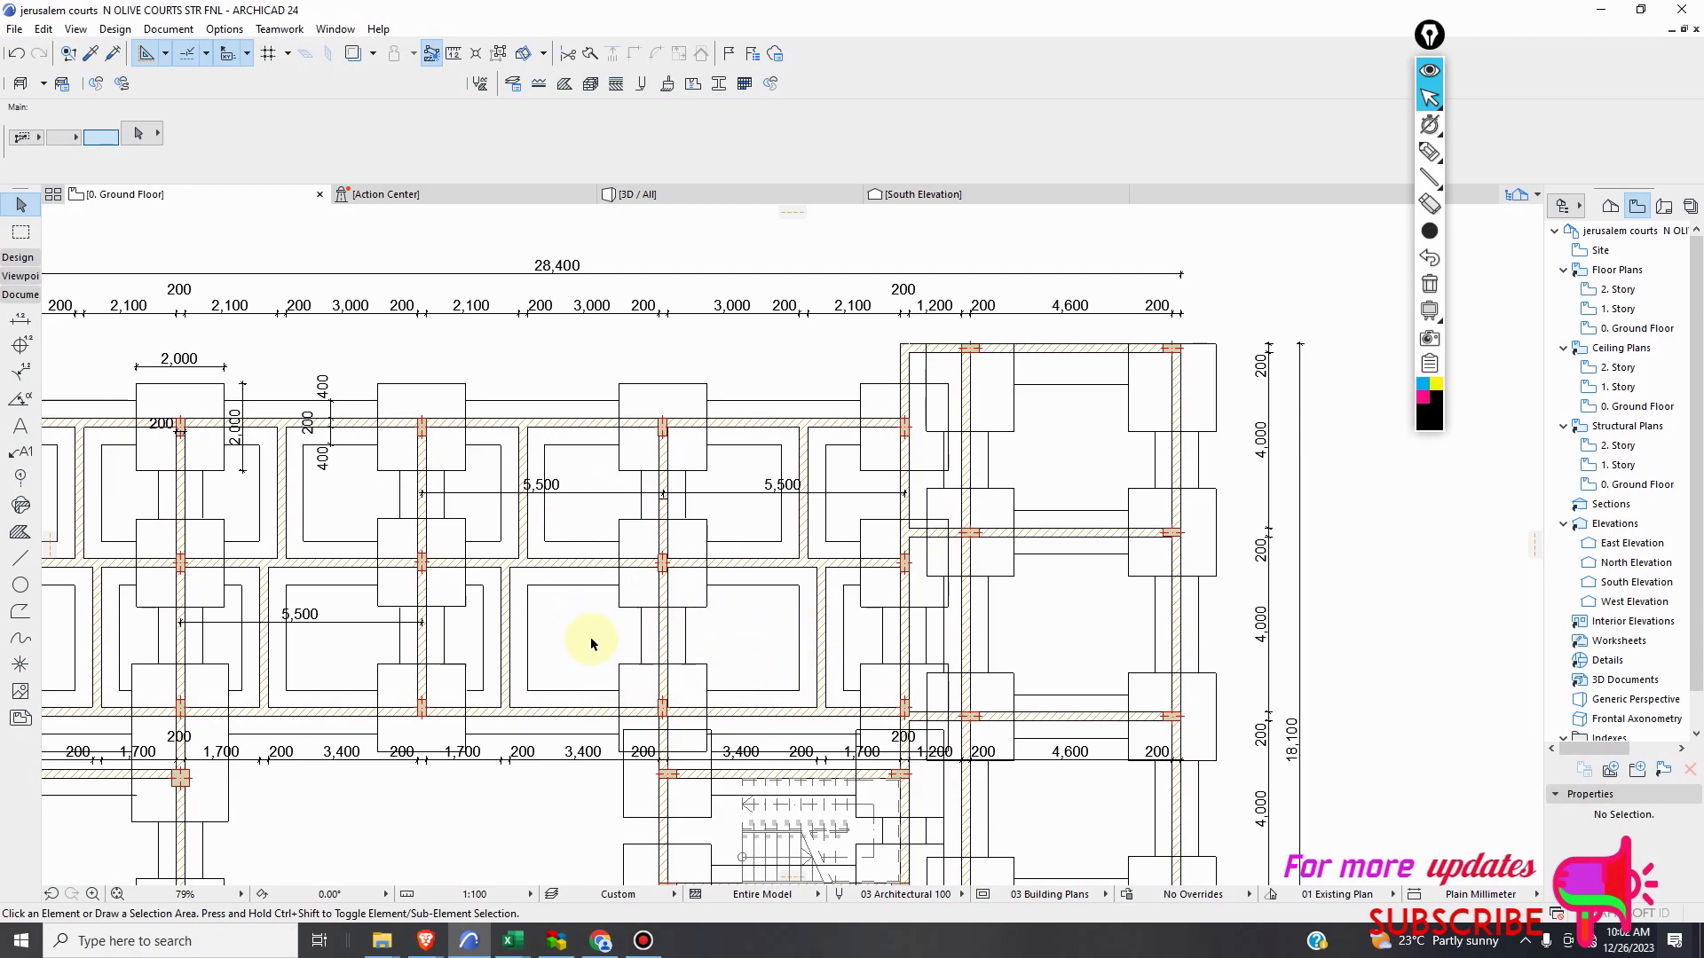
{"action": "scroll", "coordinate": [664, 612], "scroll_direction": "down", "scroll_amount": 2}
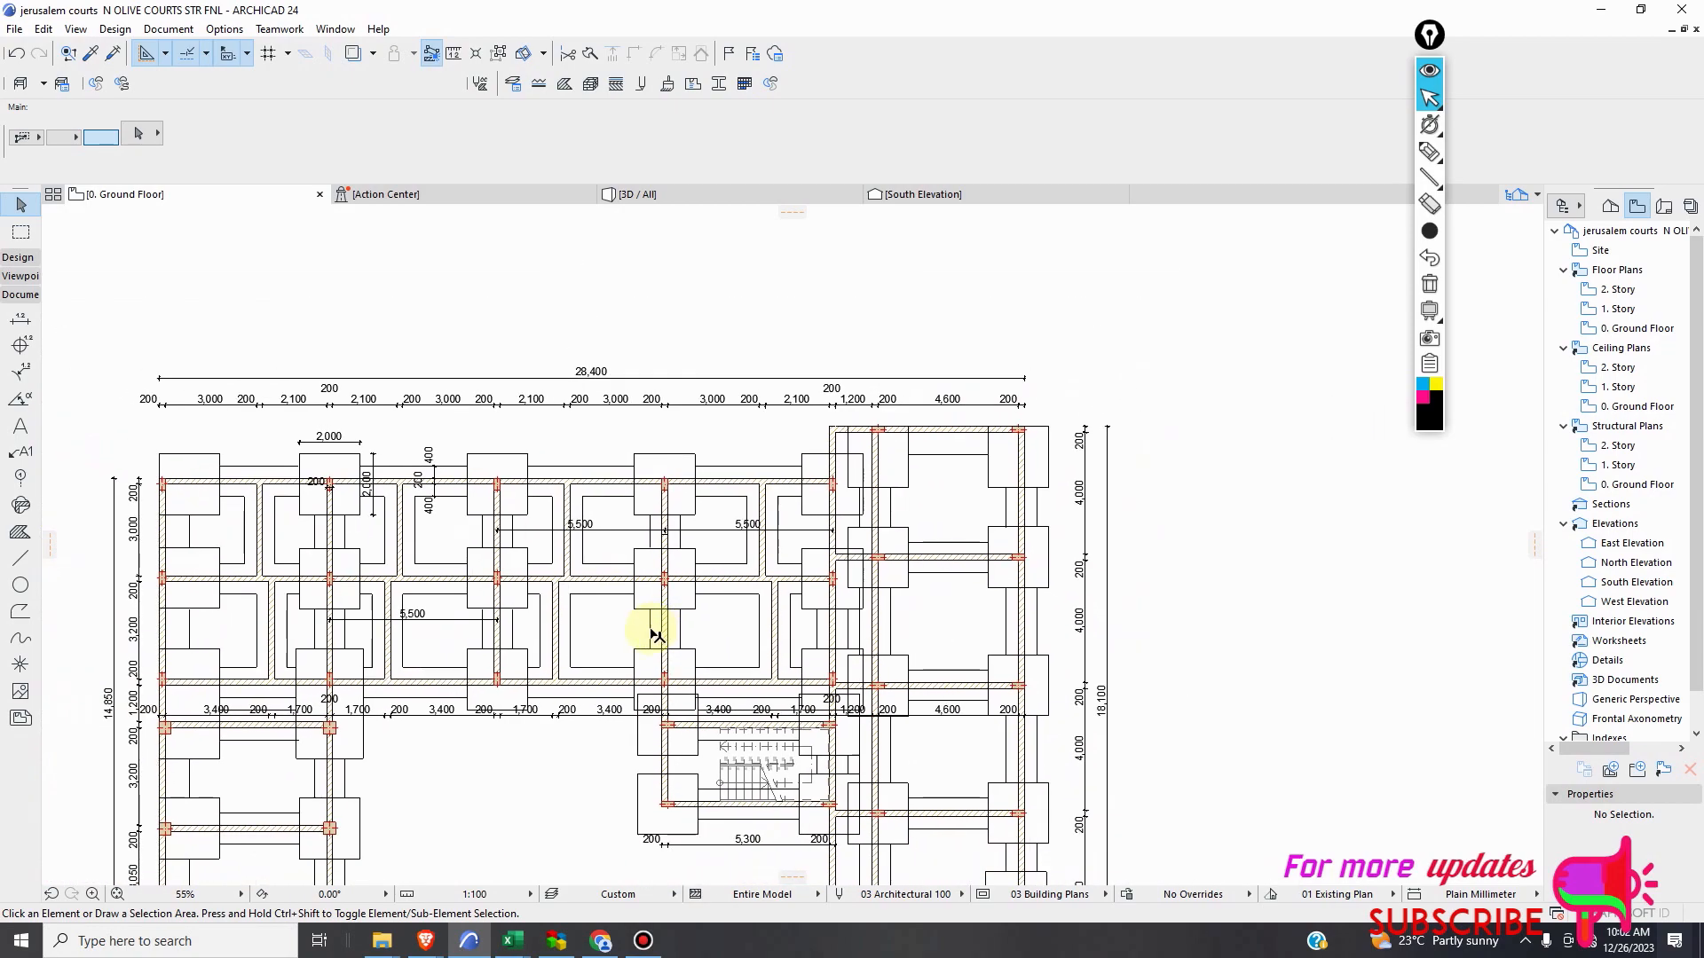
{"action": "left_click", "coordinate": [513, 941]}
{"action": "left_click", "coordinate": [870, 885]}
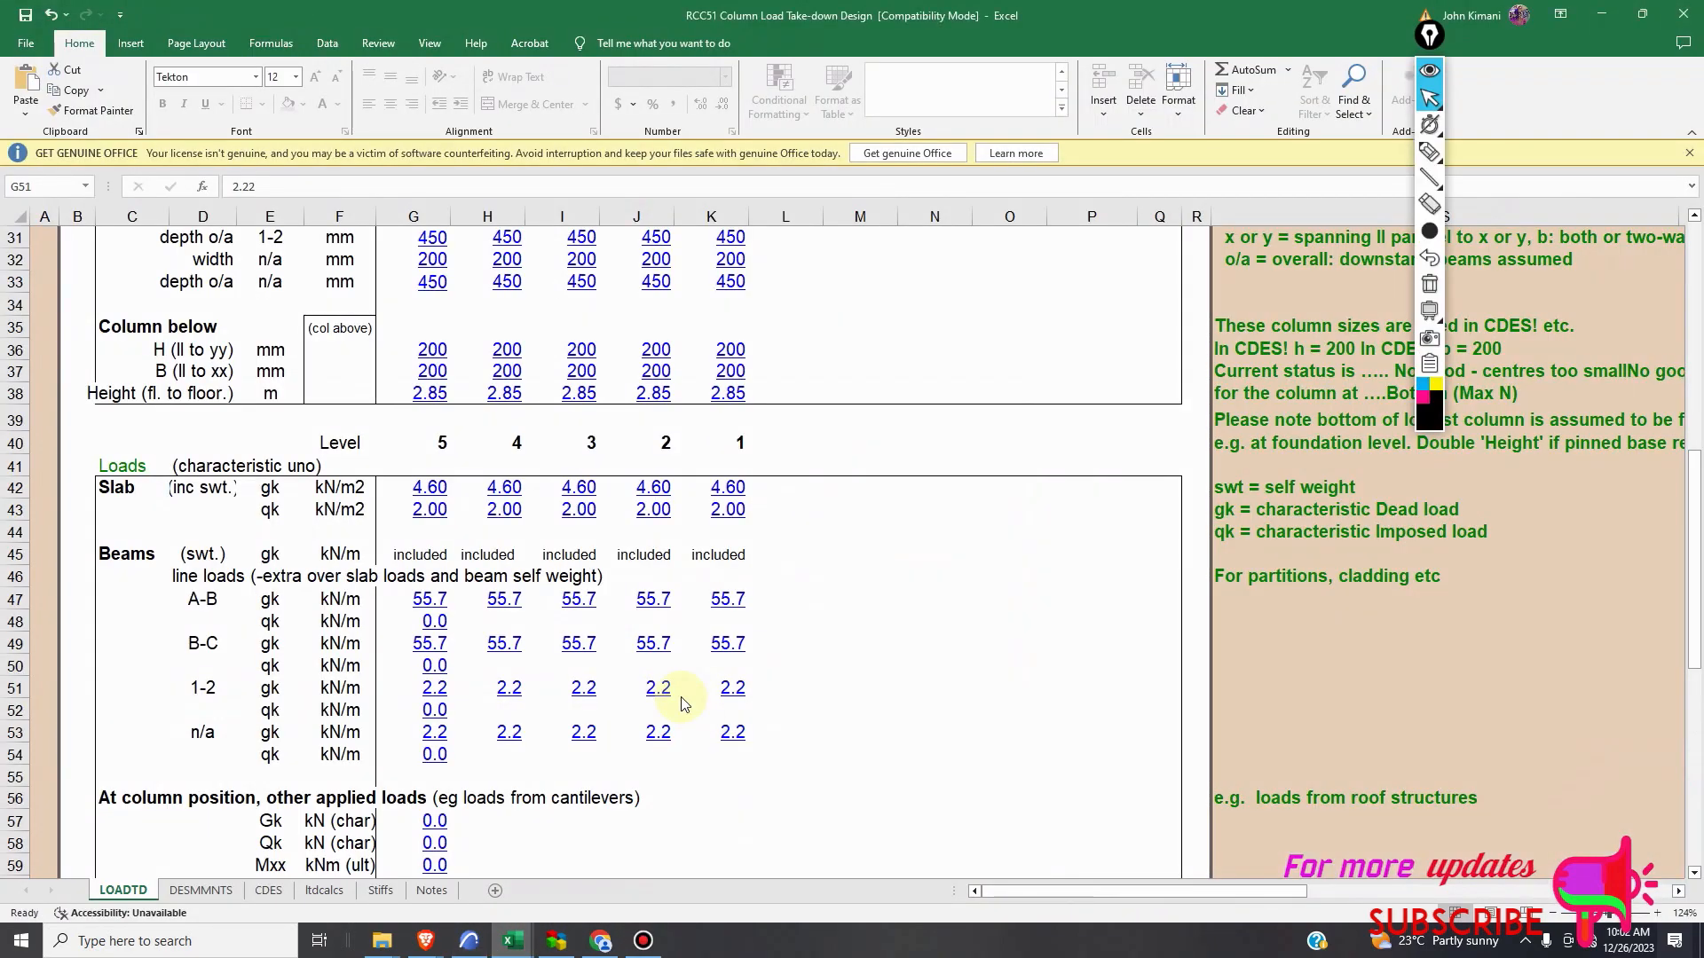
In the slab-to-beam load calculation workbook, set the long span Ly to 3.4 m and Lx to 3.2 m.
{"action": "left_click", "coordinate": [511, 941]}
{"action": "left_click", "coordinate": [410, 883]}
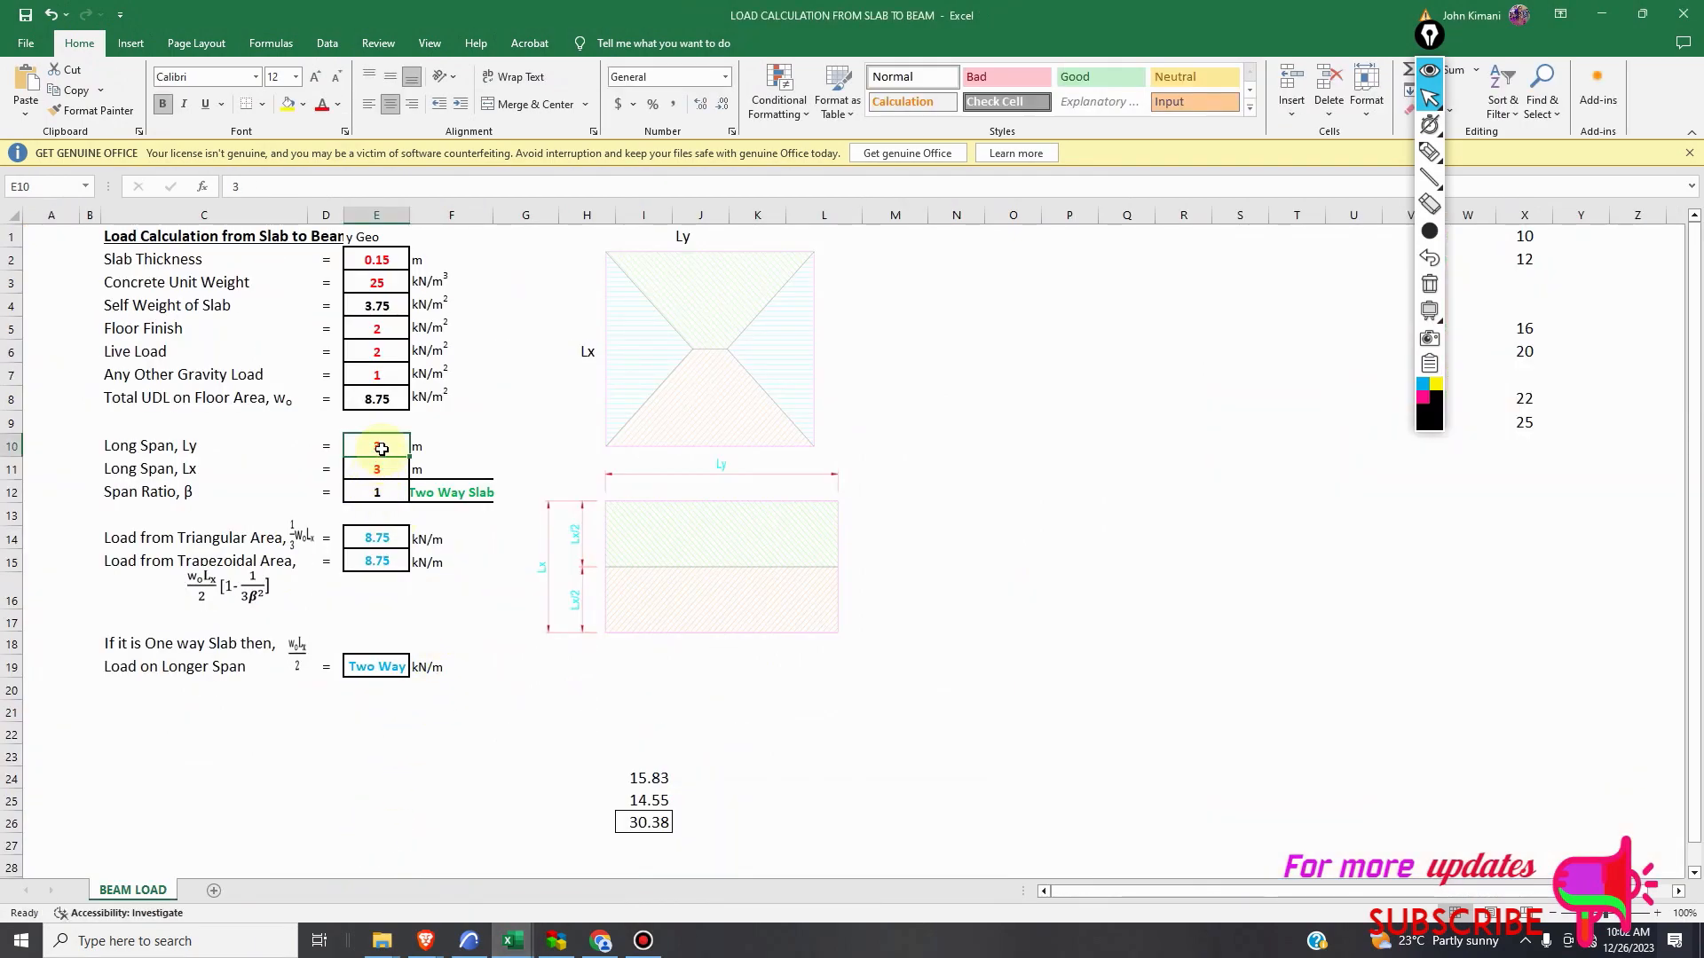
{"action": "type", "text": "3"}
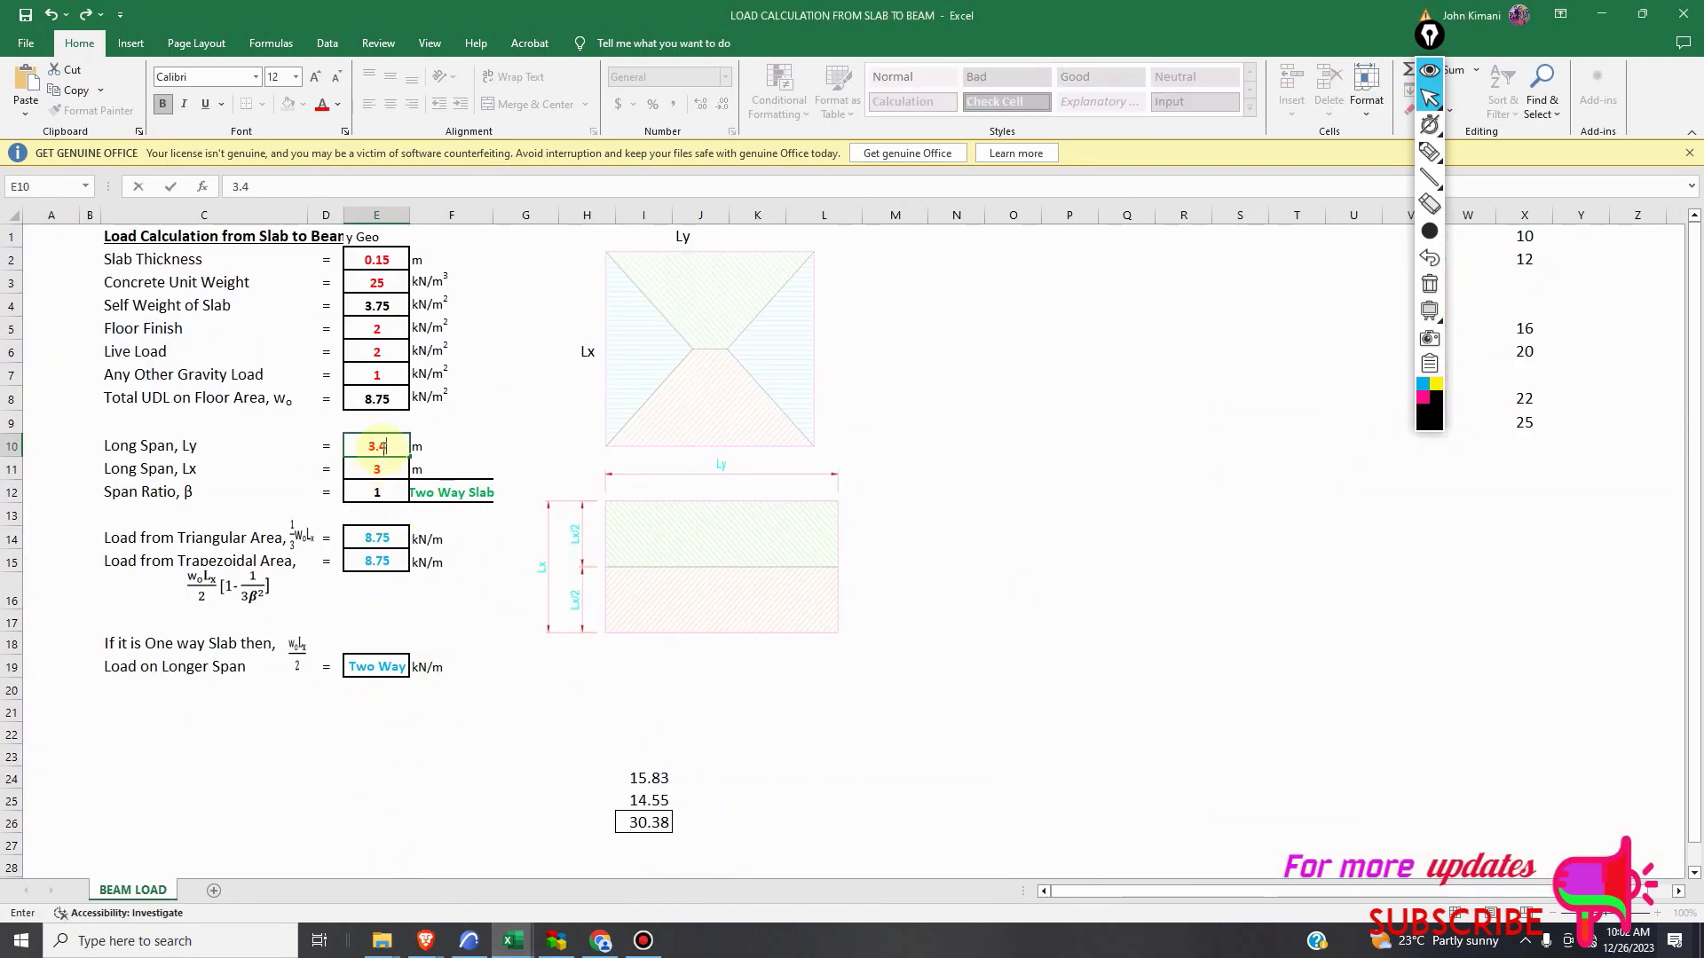
{"action": "key", "text": "Return"}
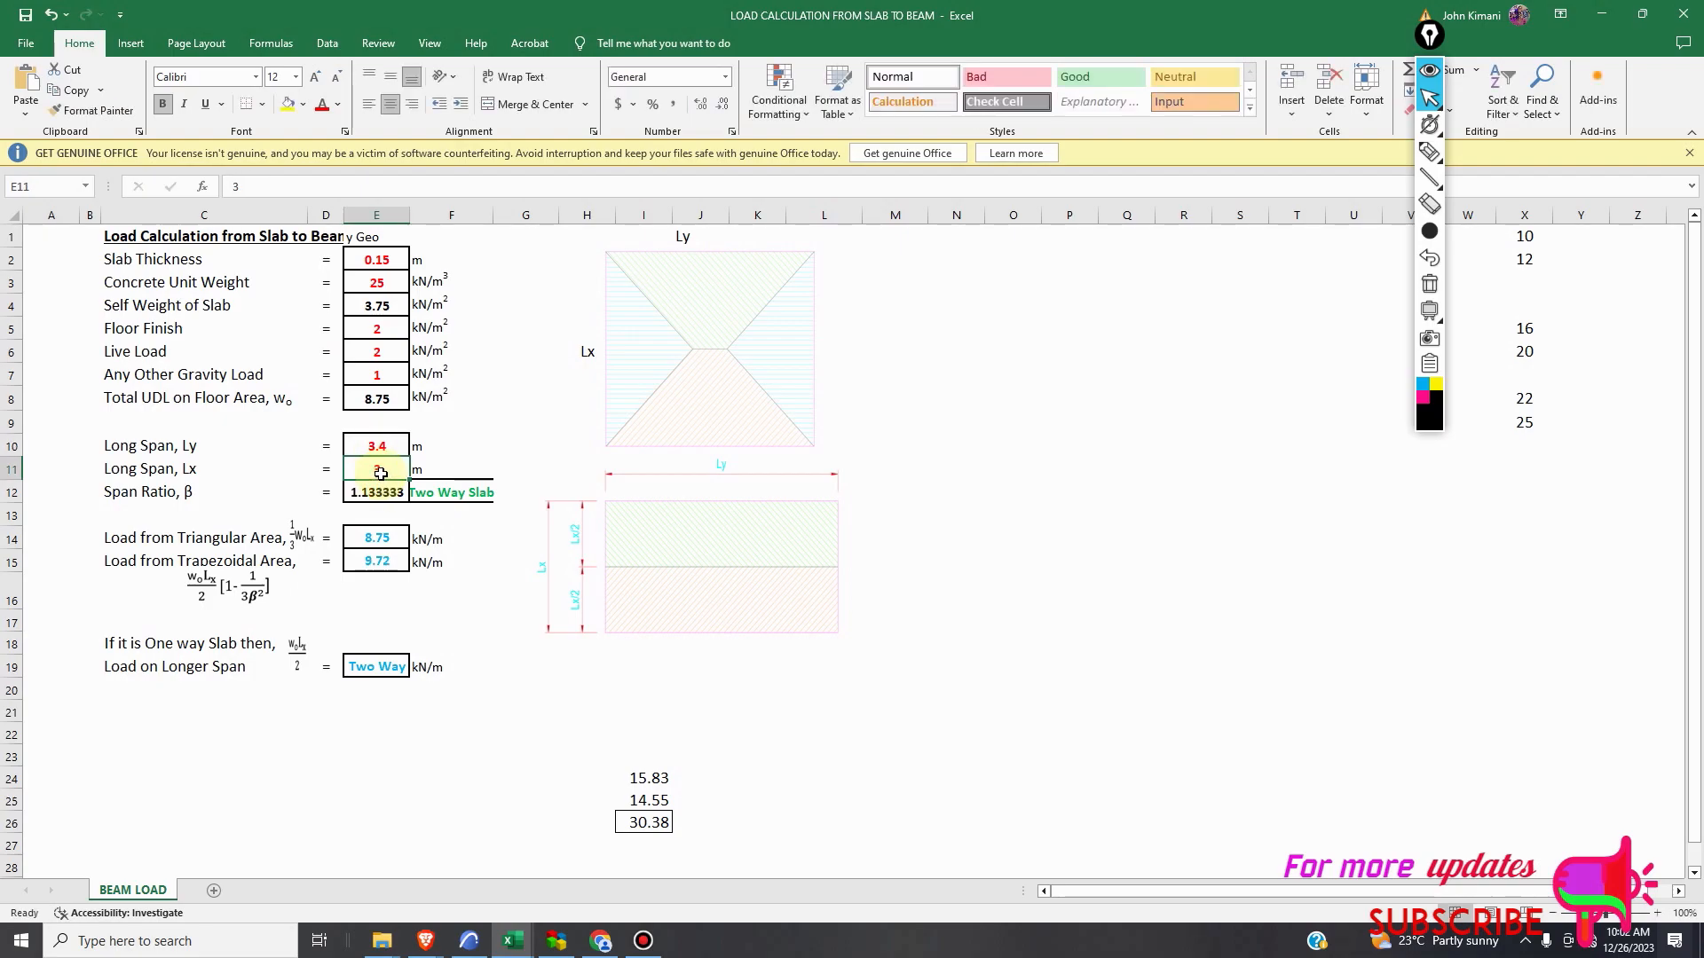
{"action": "type", "text": "4"}
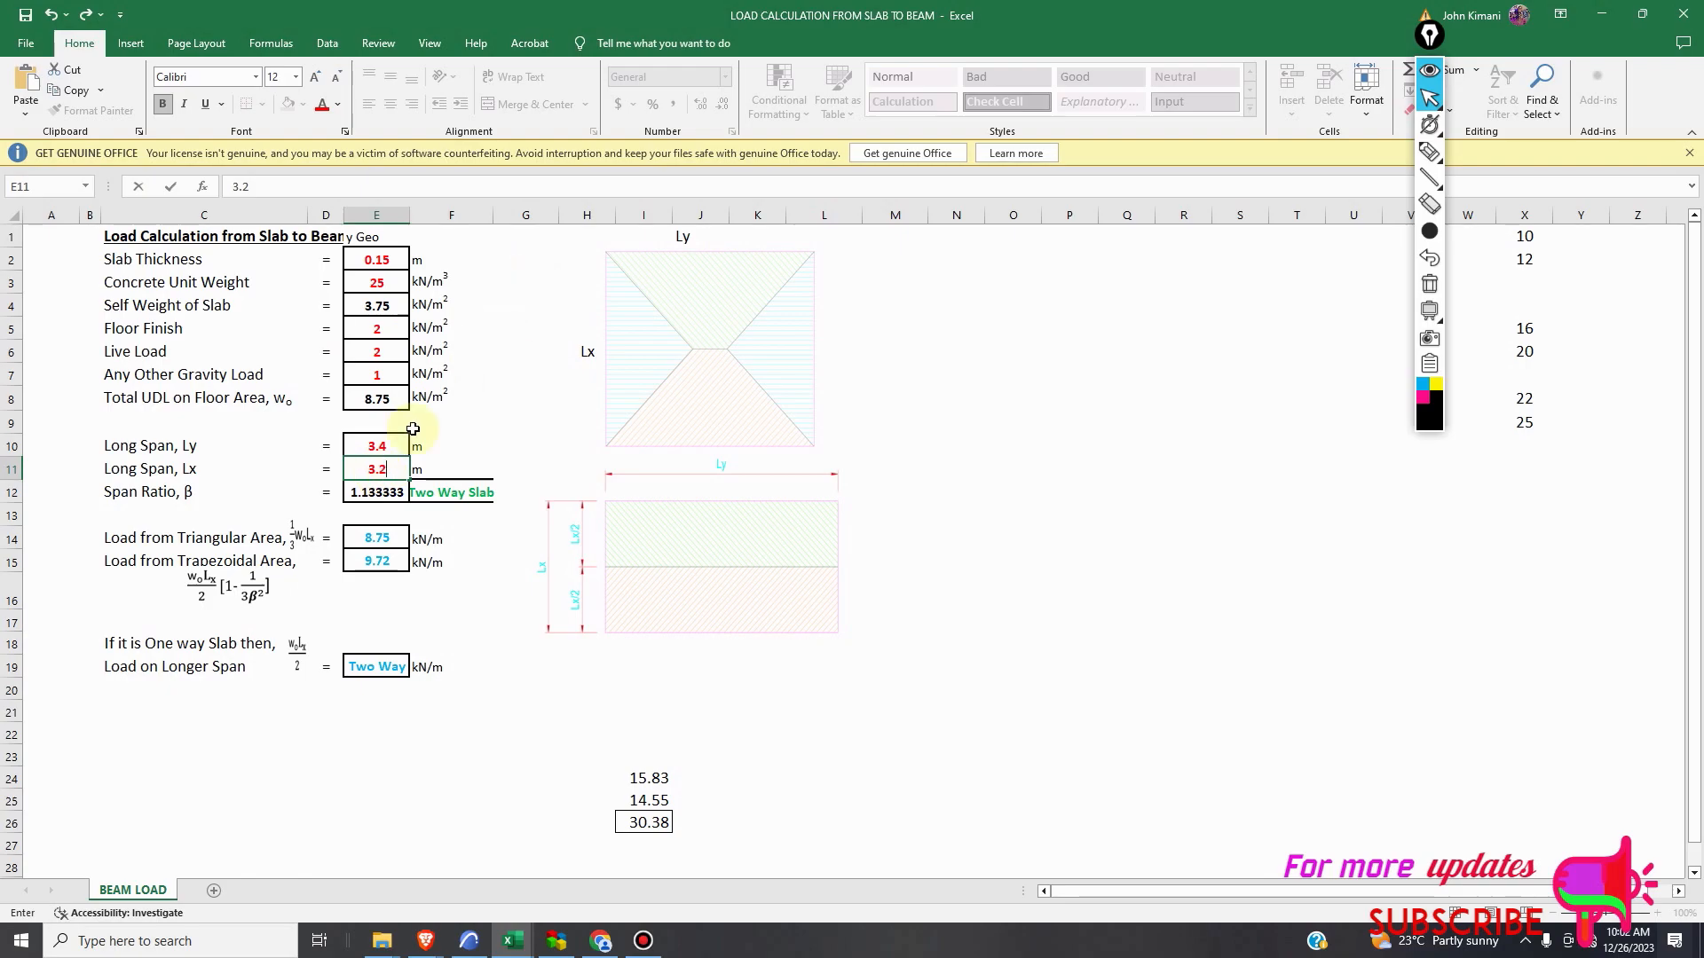
{"action": "left_click", "coordinate": [393, 455]}
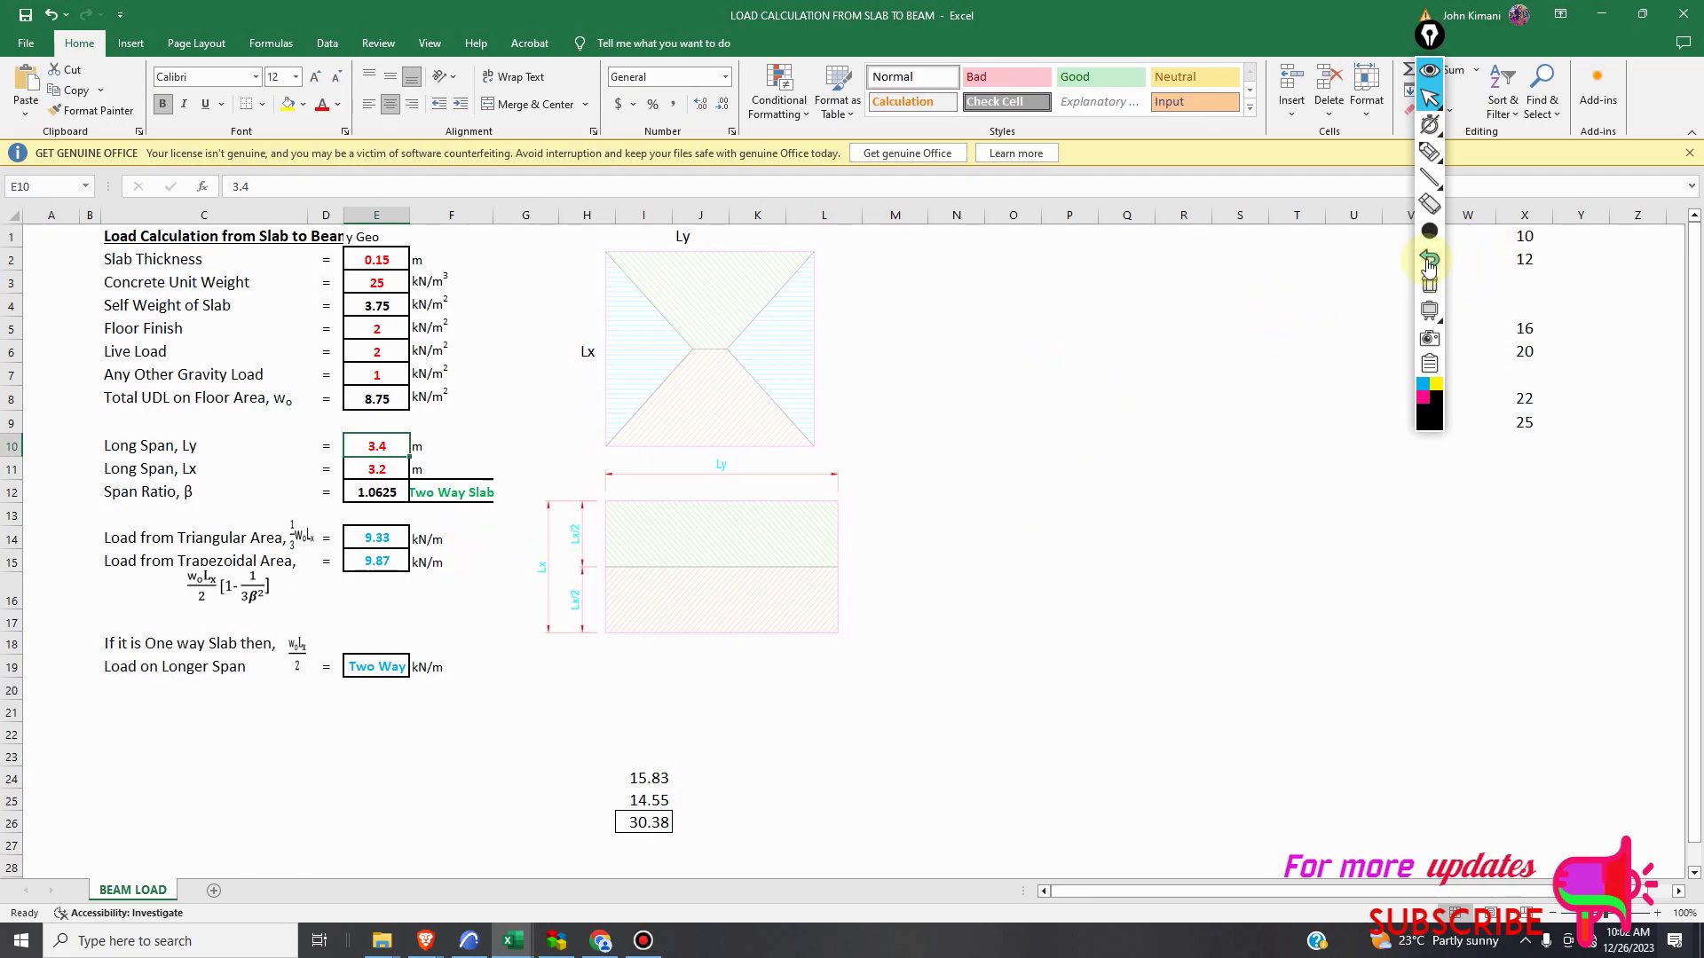
Handwrite the trapezoidal slab load 9.87 on screen with the annotation pen.
{"action": "left_click", "coordinate": [1430, 152]}
{"action": "mouse_move", "coordinate": [927, 170]}
{"action": "left_mouse_down"}
{"action": "mouse_move", "coordinate": [962, 168]}
{"action": "mouse_move", "coordinate": [961, 257]}
{"action": "left_mouse_up"}
{"action": "left_click", "coordinate": [976, 213]}
{"action": "left_click_drag", "start_coordinate": [1023, 163], "coordinate": [1071, 153]}
{"action": "mouse_move", "coordinate": [1041, 282]}
{"action": "left_mouse_down"}
{"action": "mouse_move", "coordinate": [1083, 171]}
{"action": "mouse_move", "coordinate": [1160, 236]}
{"action": "left_mouse_up"}
{"action": "left_click", "coordinate": [1144, 207]}
{"action": "left_click_drag", "start_coordinate": [1204, 180], "coordinate": [1142, 211]}
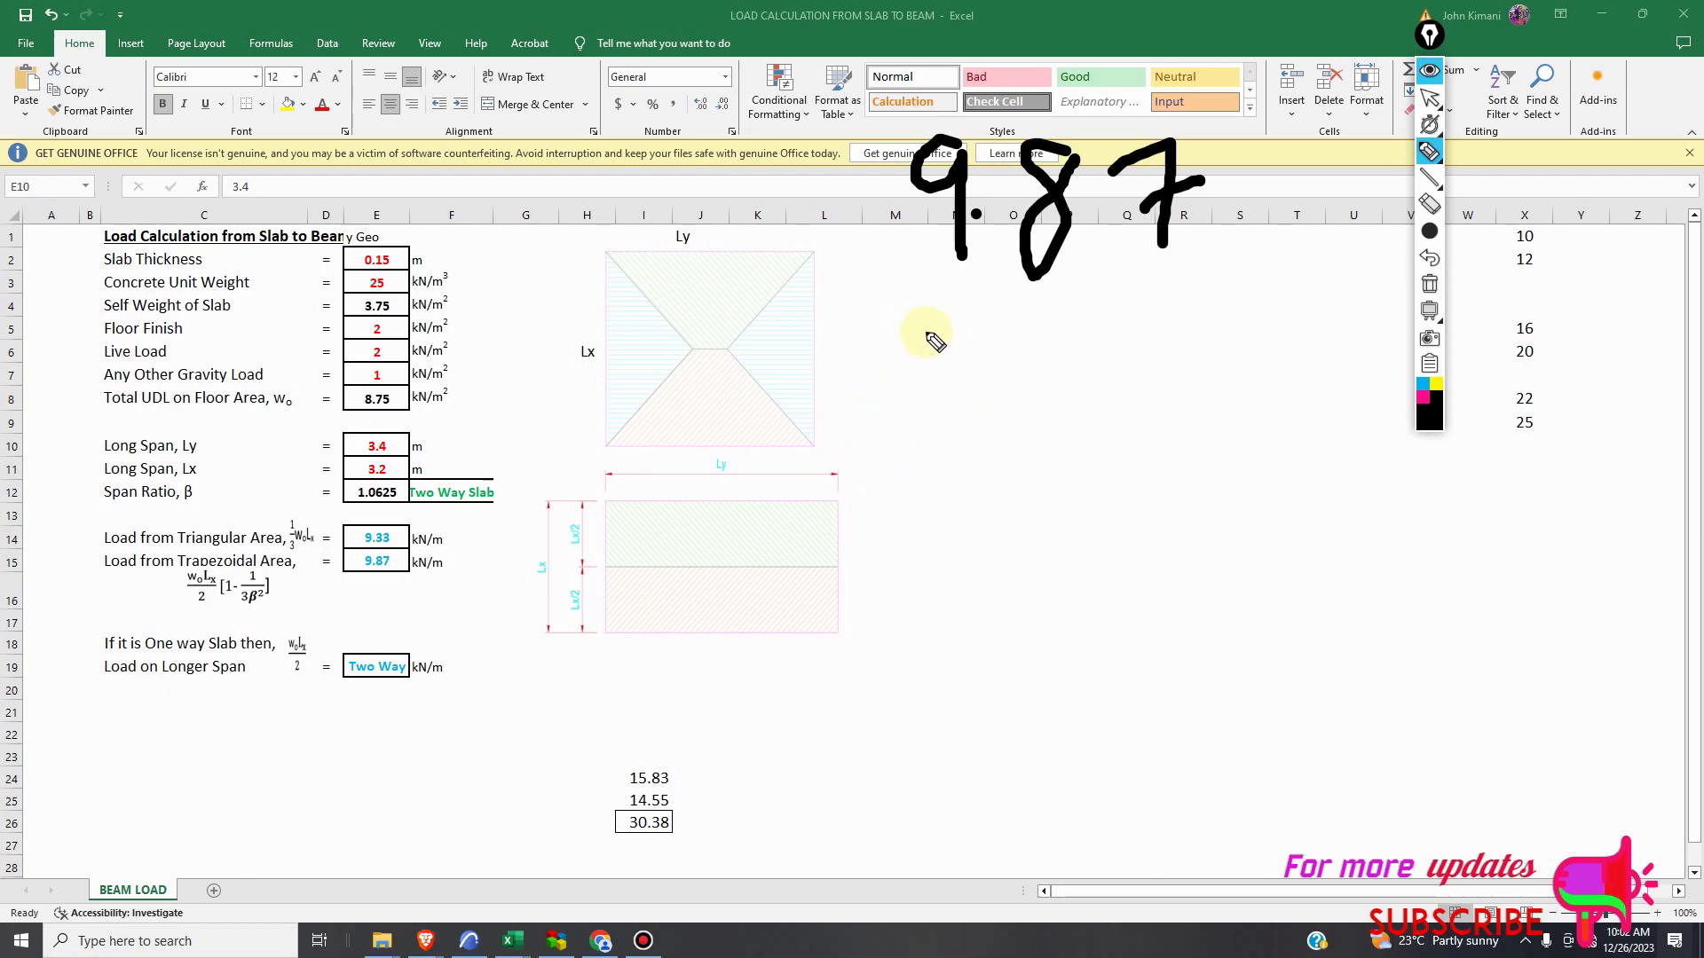
Handwrite the further load components 9.6 and 2.15 beneath 9.87.
{"action": "left_click_drag", "start_coordinate": [1001, 304], "coordinate": [1021, 406]}
{"action": "left_click", "coordinate": [1036, 365]}
{"action": "left_click_drag", "start_coordinate": [1096, 326], "coordinate": [1120, 381]}
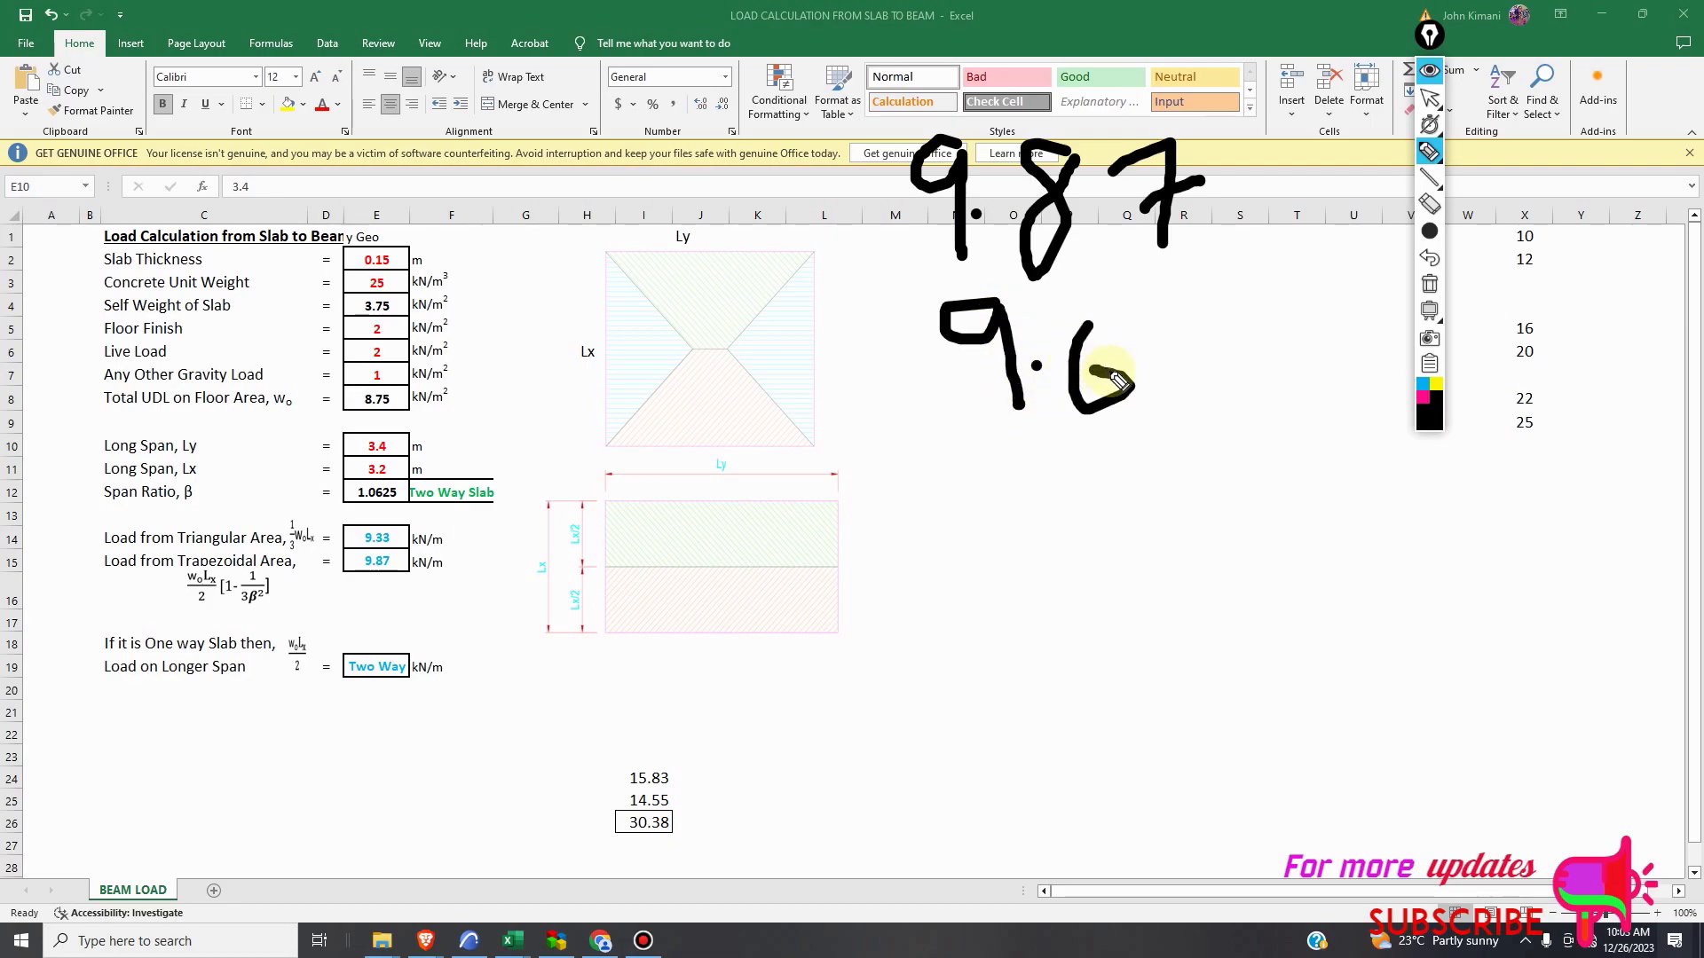
{"action": "mouse_move", "coordinate": [942, 437]}
{"action": "left_mouse_down"}
{"action": "mouse_move", "coordinate": [998, 484]}
{"action": "mouse_move", "coordinate": [1039, 483]}
{"action": "mouse_move", "coordinate": [1076, 448]}
{"action": "mouse_move", "coordinate": [1076, 474]}
{"action": "left_mouse_up"}
{"action": "left_click", "coordinate": [1047, 454]}
{"action": "left_click_drag", "start_coordinate": [1136, 414], "coordinate": [1131, 469]}
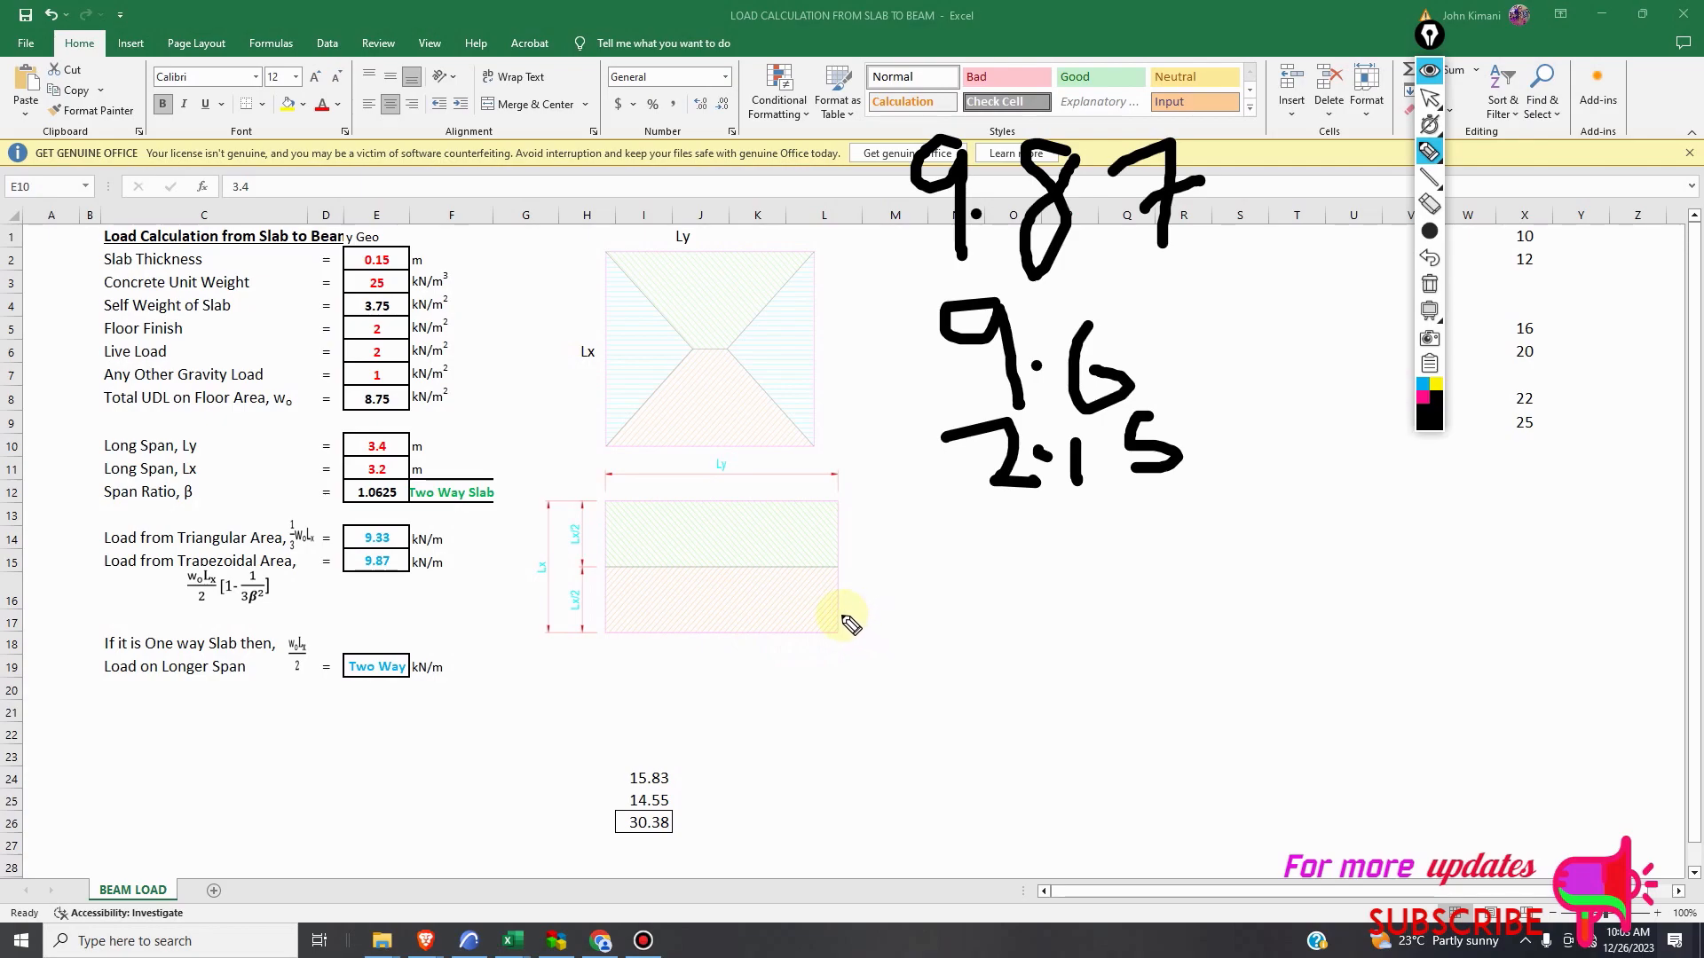
Underline the handwritten loads, write the sum 21.62 below them and put the annotation pen away.
{"action": "left_click_drag", "start_coordinate": [879, 536], "coordinate": [1285, 512]}
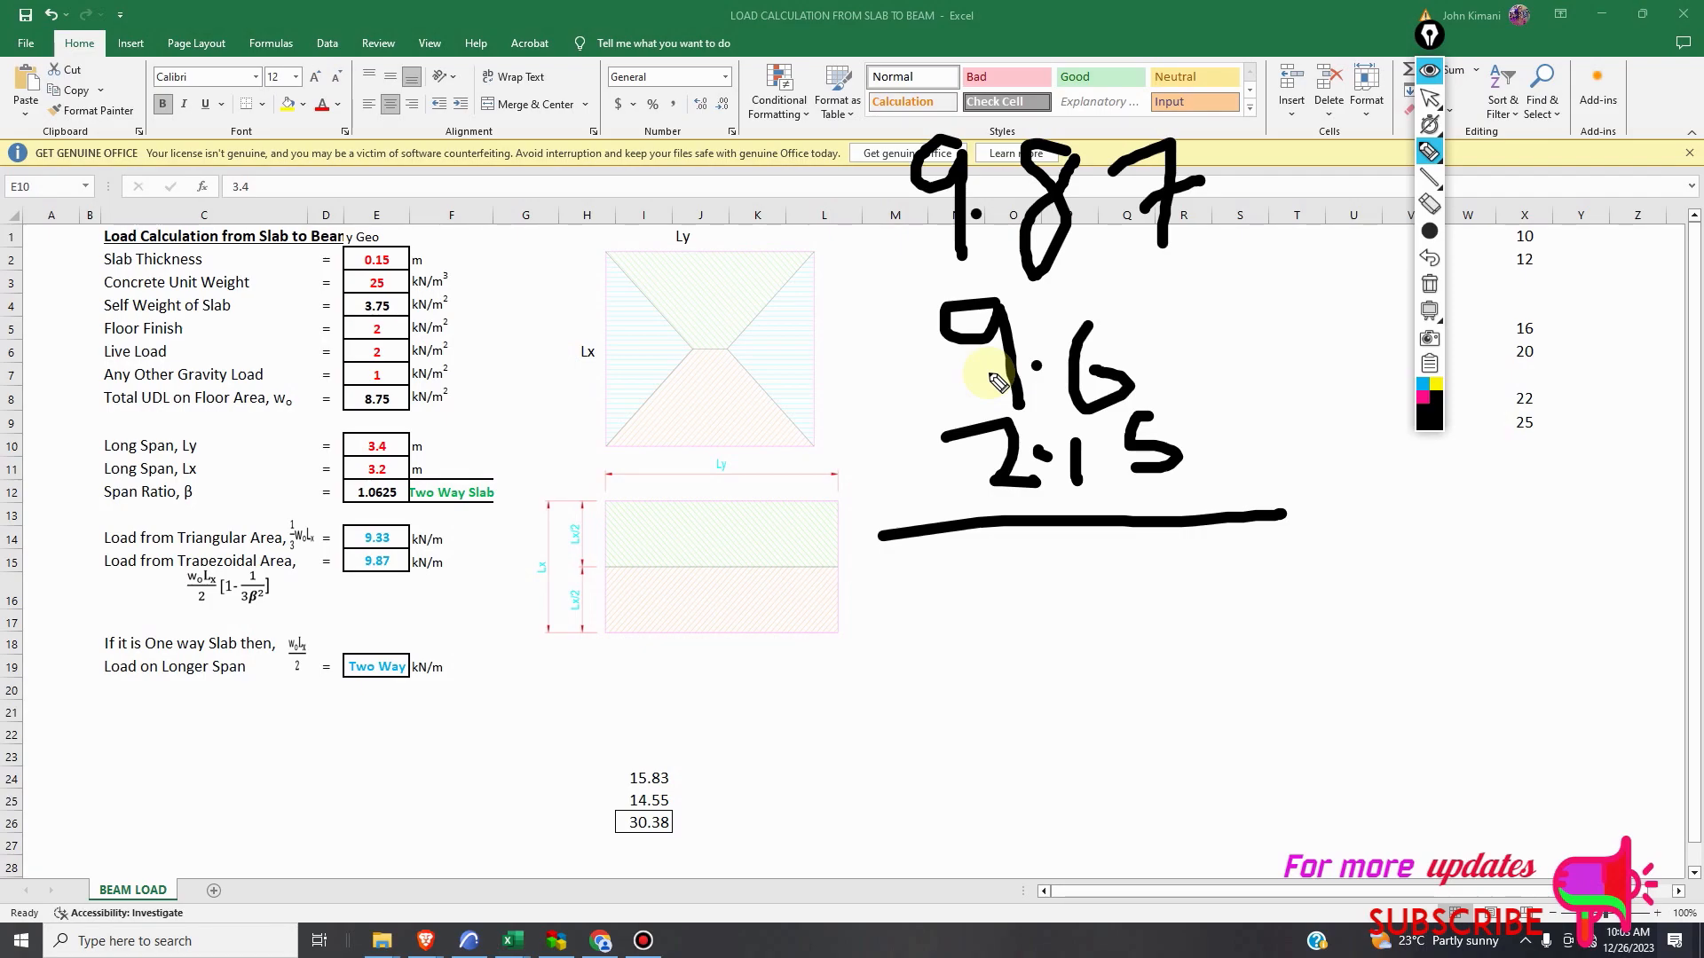
{"action": "mouse_move", "coordinate": [1016, 590]}
{"action": "left_mouse_down"}
{"action": "mouse_move", "coordinate": [977, 650]}
{"action": "mouse_move", "coordinate": [1056, 667]}
{"action": "mouse_move", "coordinate": [1092, 648]}
{"action": "left_mouse_up"}
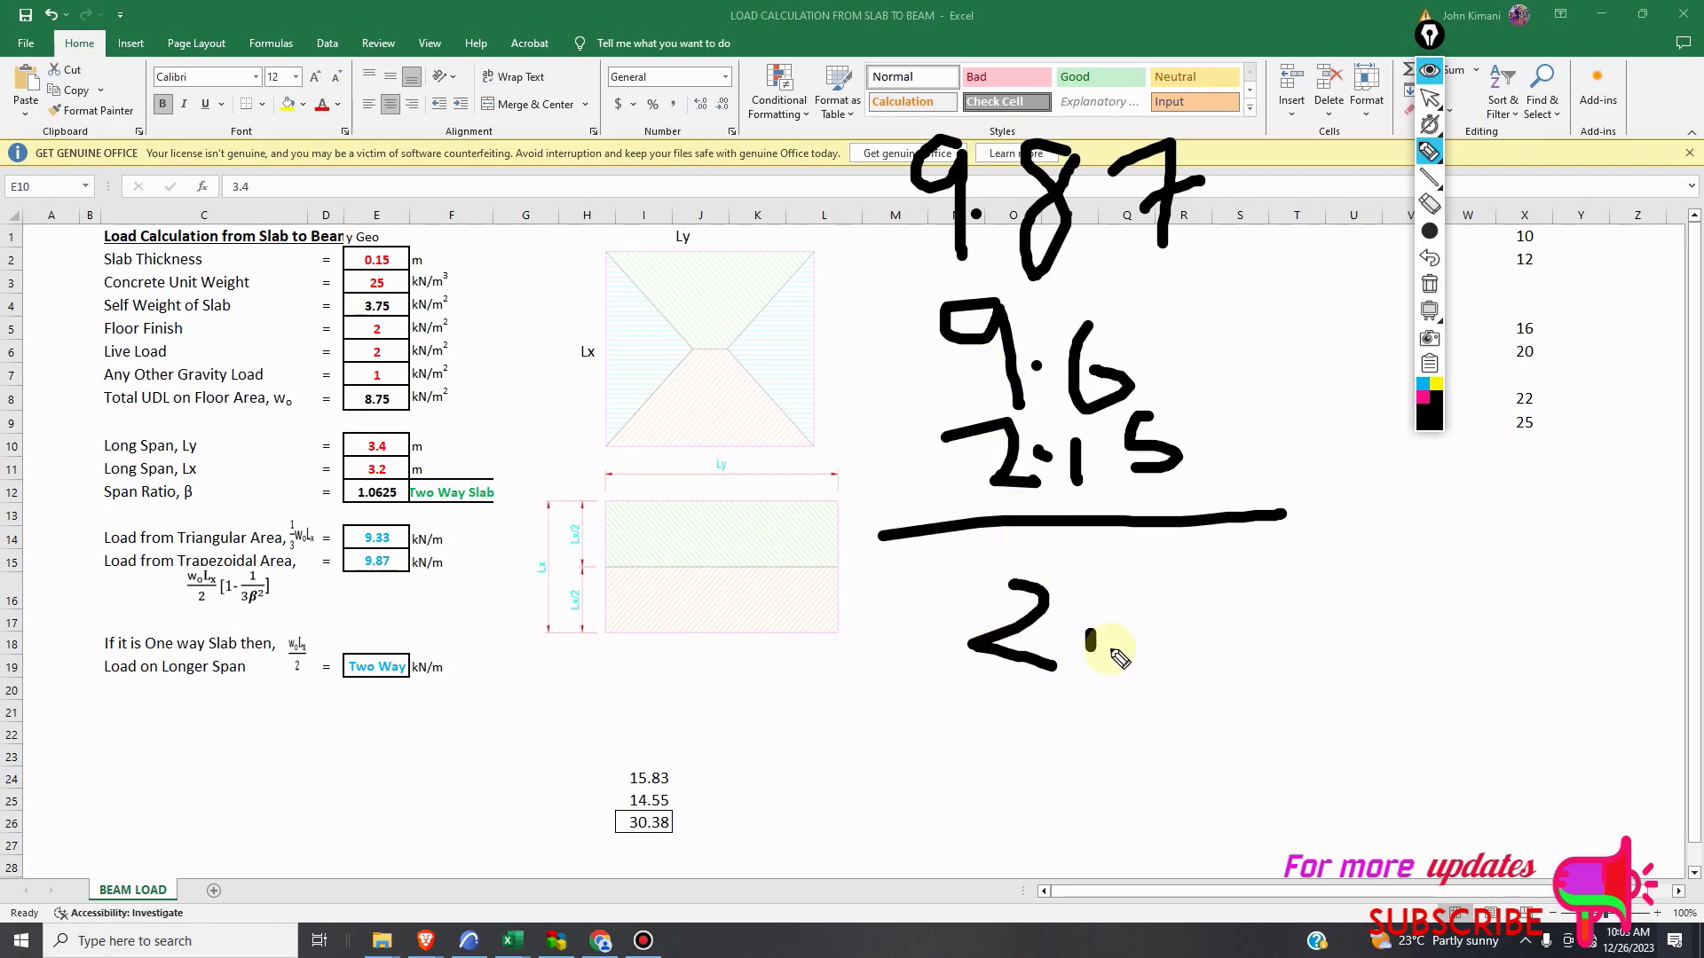
{"action": "left_click_drag", "start_coordinate": [1091, 577], "coordinate": [1094, 683]}
{"action": "left_click", "coordinate": [1116, 643]}
{"action": "left_click_drag", "start_coordinate": [1183, 543], "coordinate": [1159, 682]}
{"action": "mouse_move", "coordinate": [1199, 581]}
{"action": "left_mouse_down"}
{"action": "mouse_move", "coordinate": [1215, 679]}
{"action": "mouse_move", "coordinate": [1308, 676]}
{"action": "left_mouse_up"}
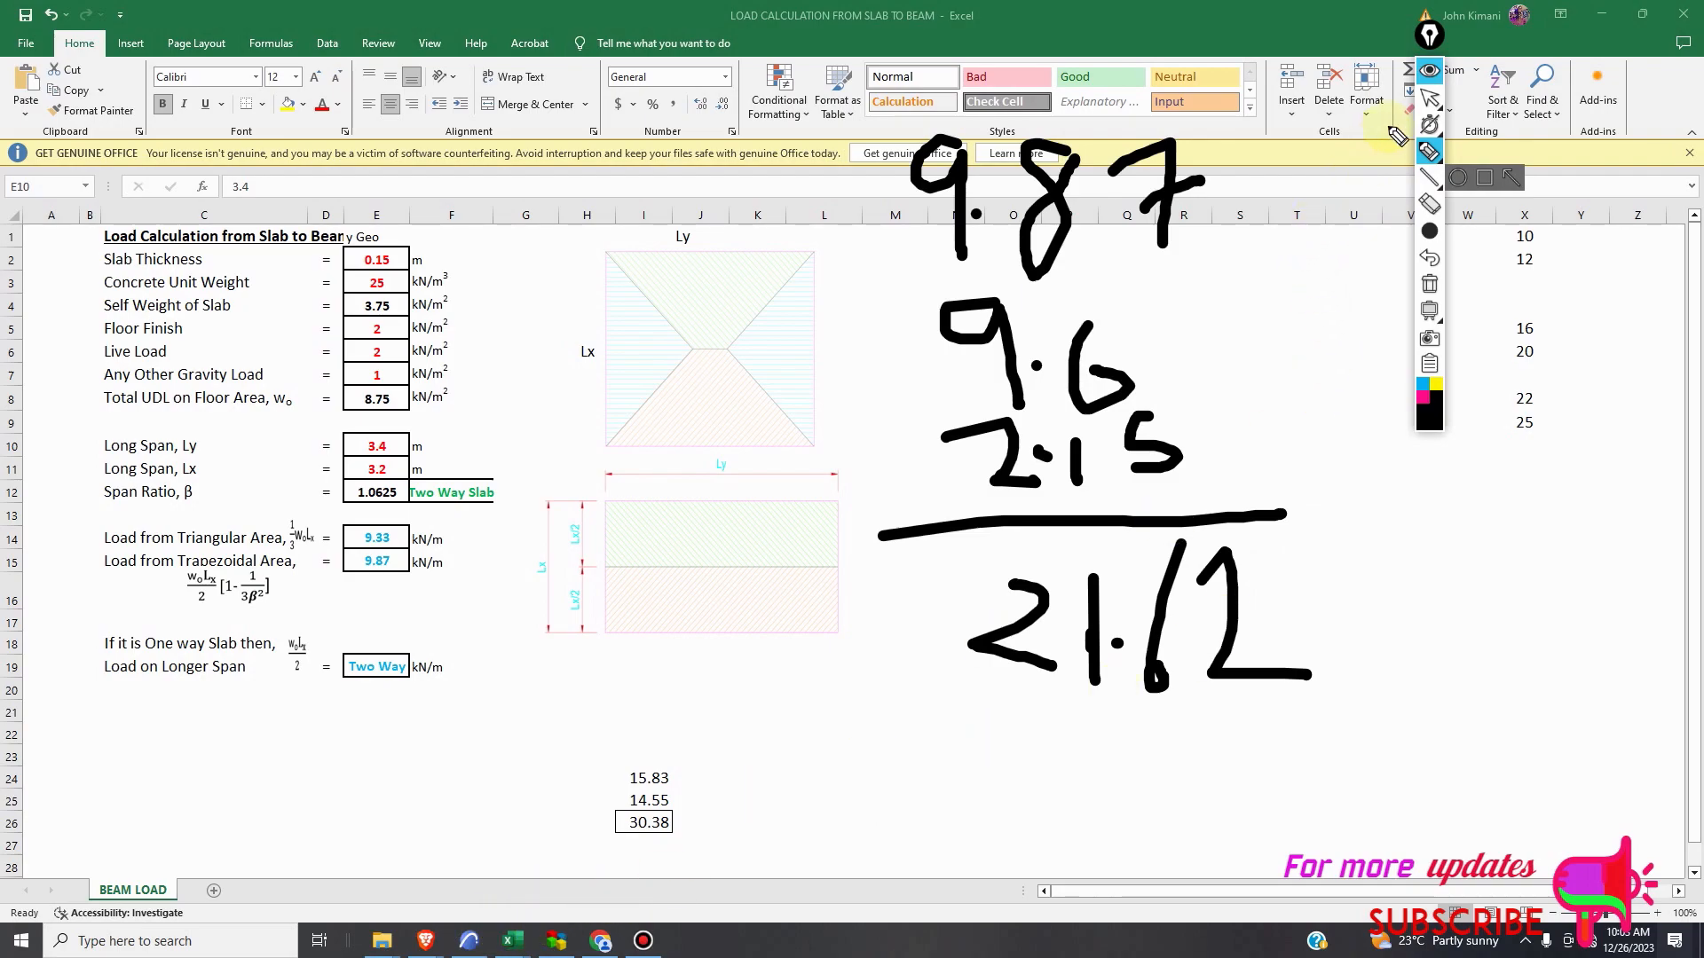
{"action": "left_click", "coordinate": [1429, 98]}
In the RCC51 column load take-down, set the beam 1-2 dead line load gk to 21.62 kN/m for levels 5 and 3.
{"action": "mouse_move", "coordinate": [527, 949]}
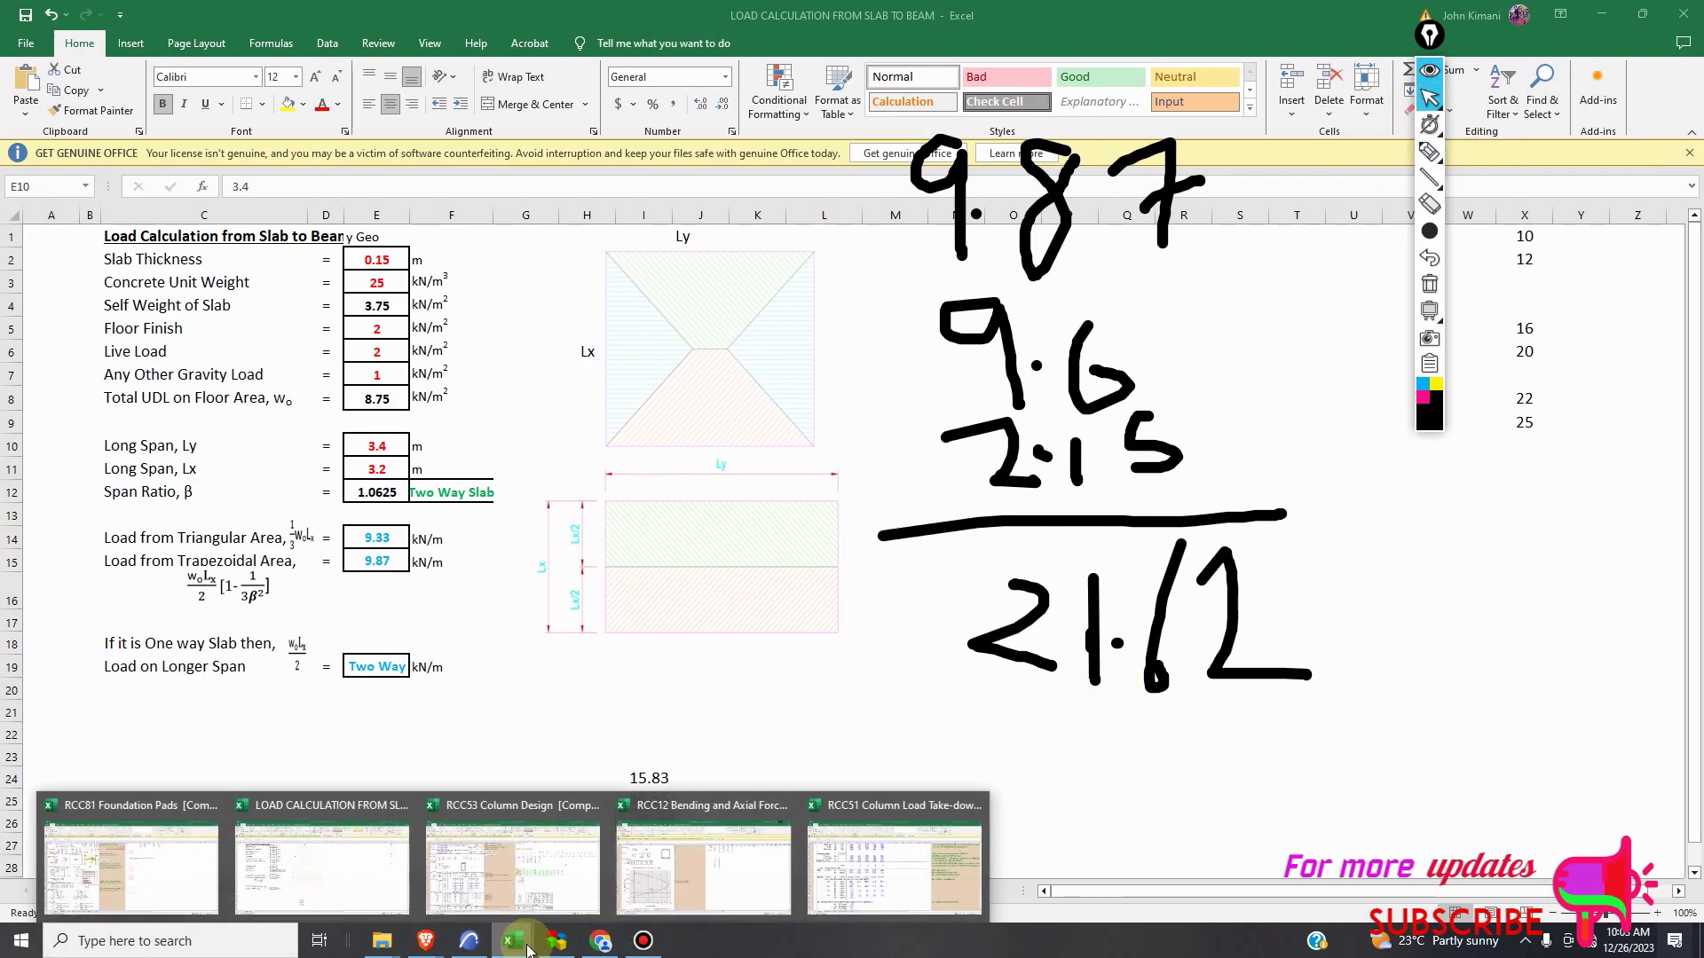
{"action": "mouse_move", "coordinate": [863, 892]}
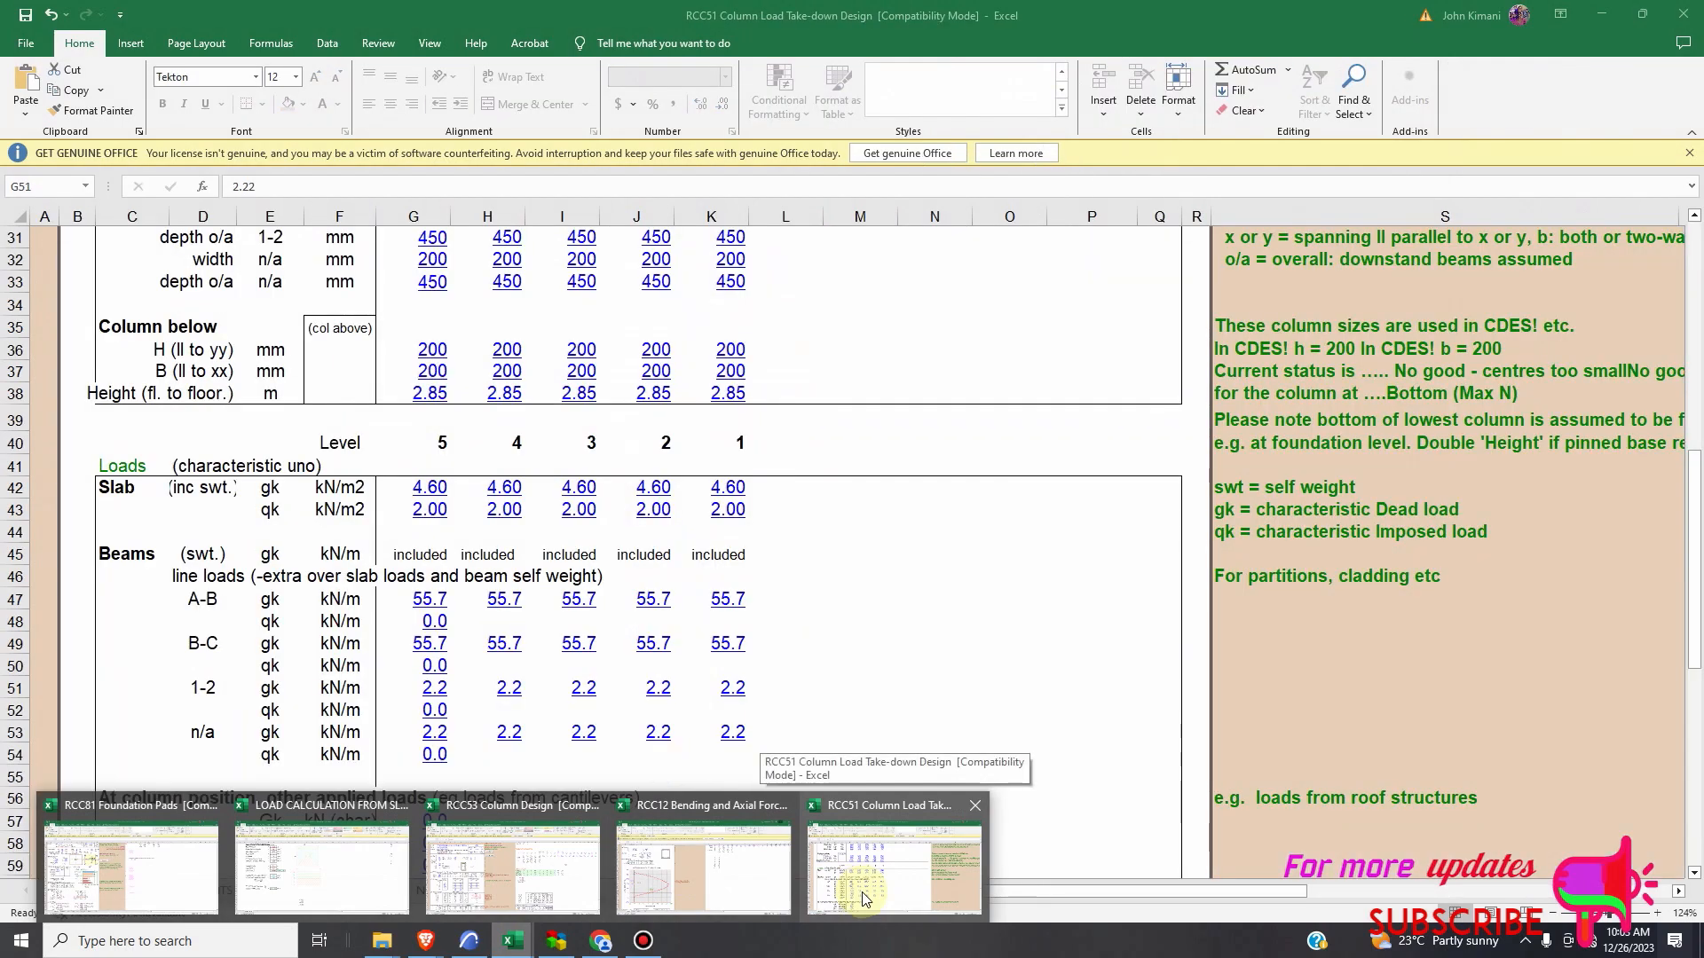
{"action": "left_click", "coordinate": [865, 892]}
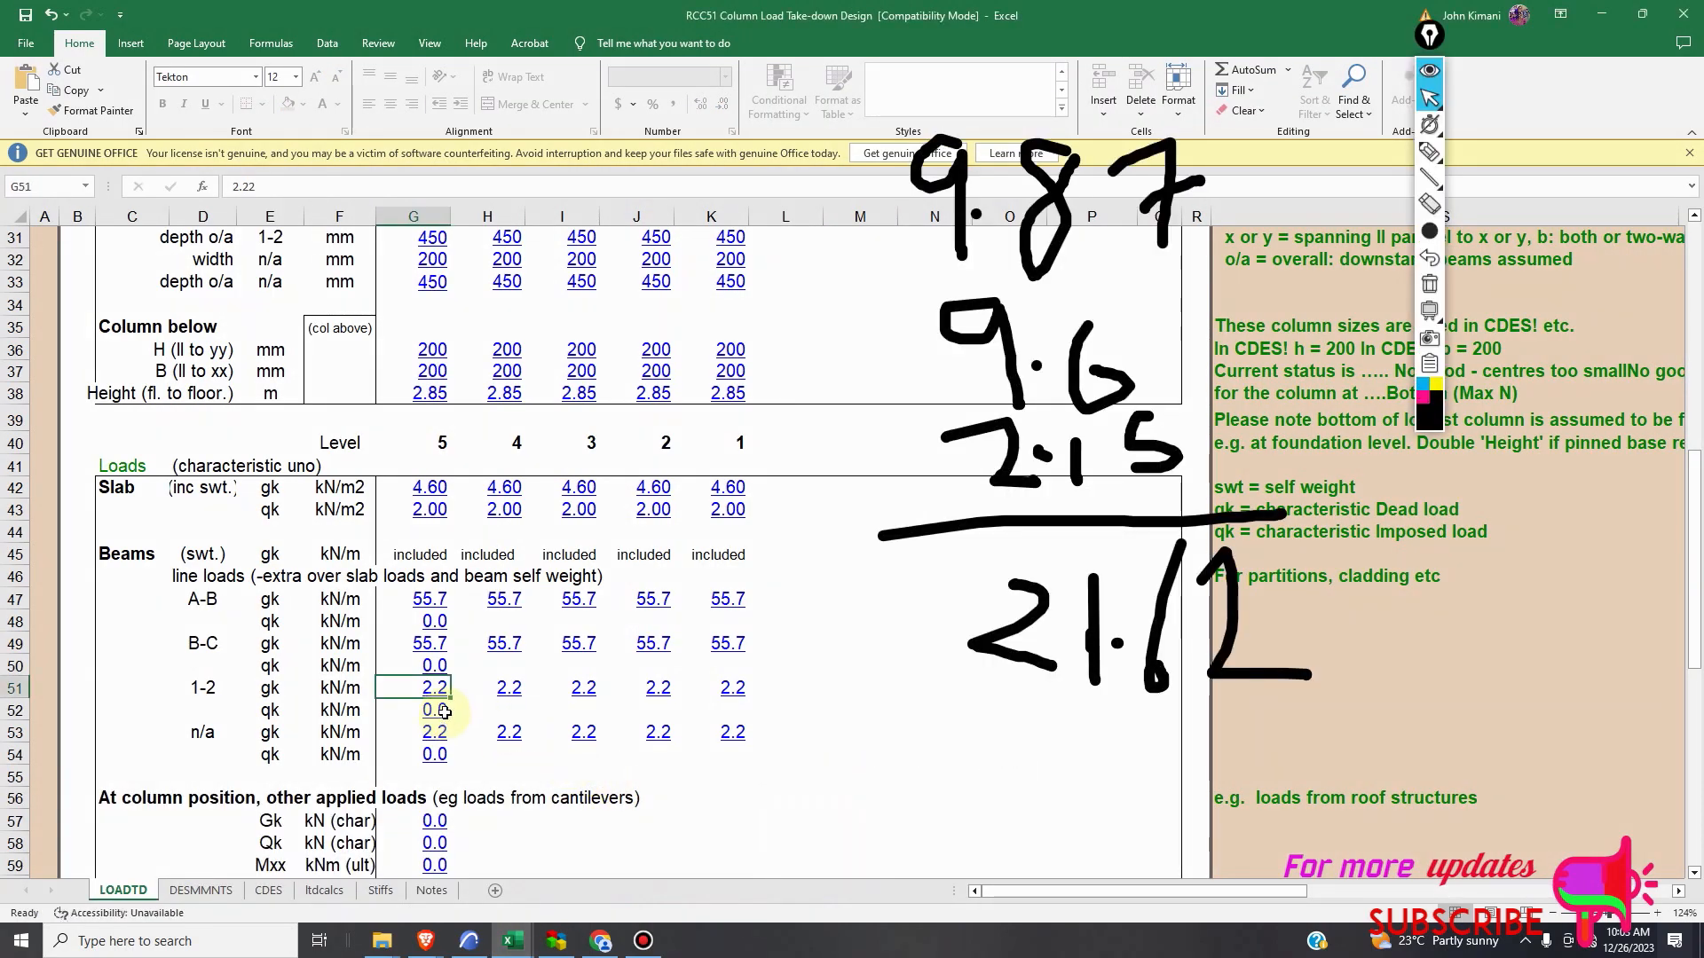
{"action": "type", "text": "21"}
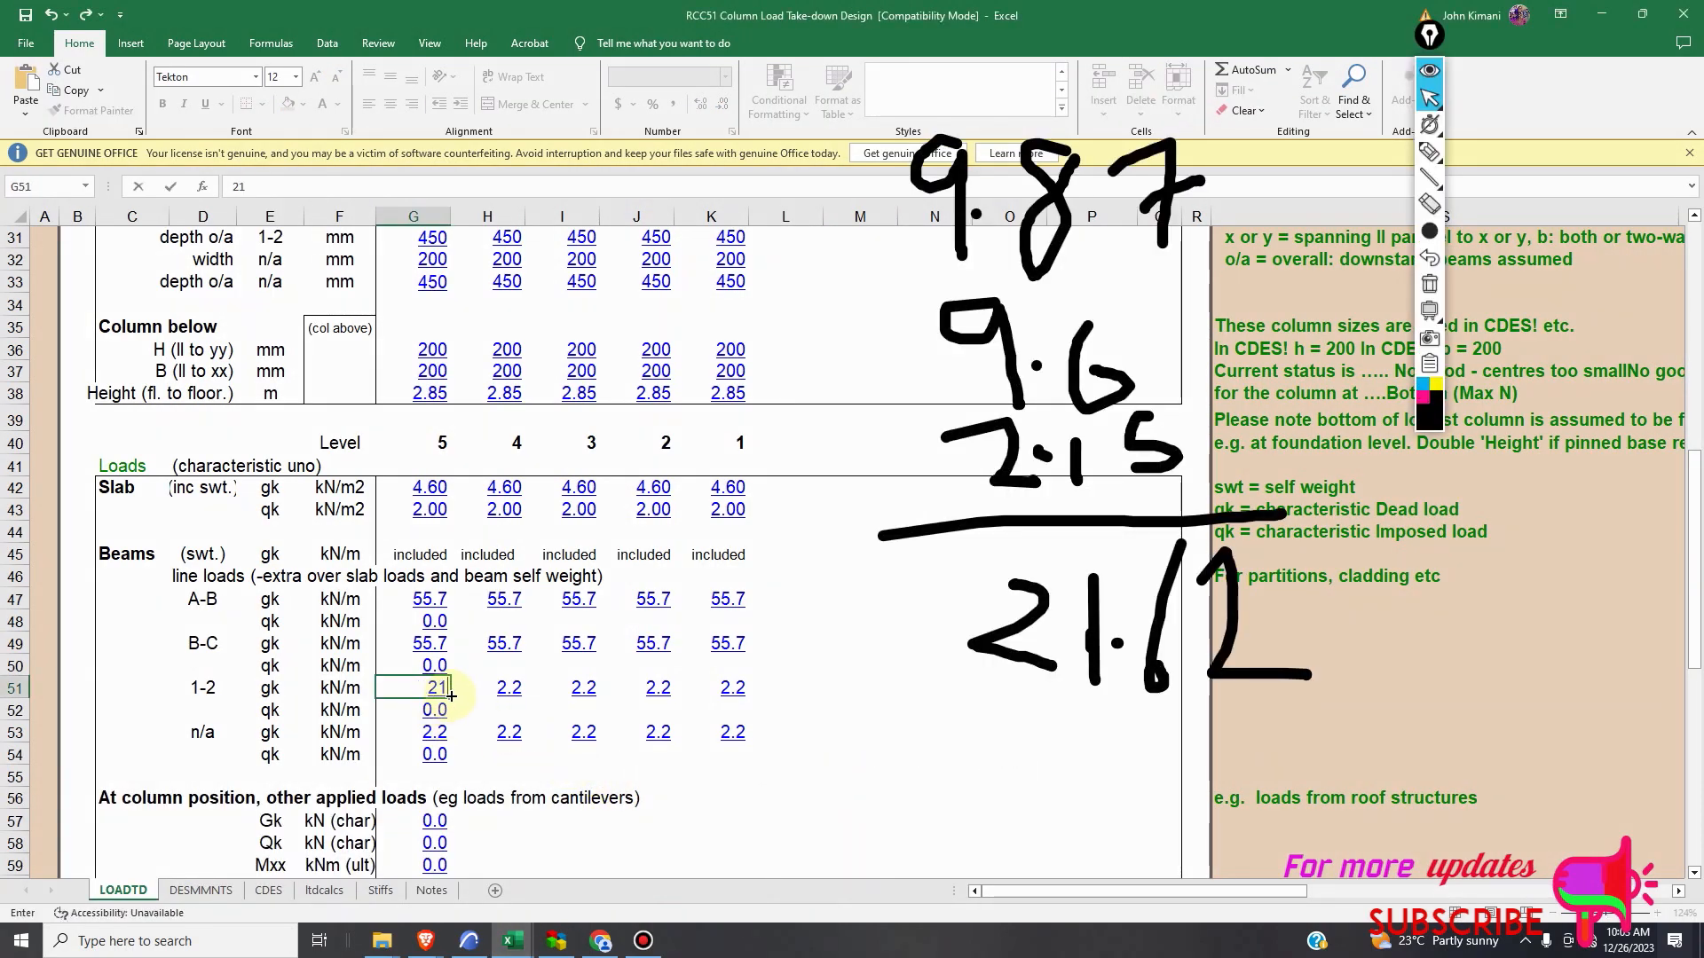
{"action": "type", "text": ".62"}
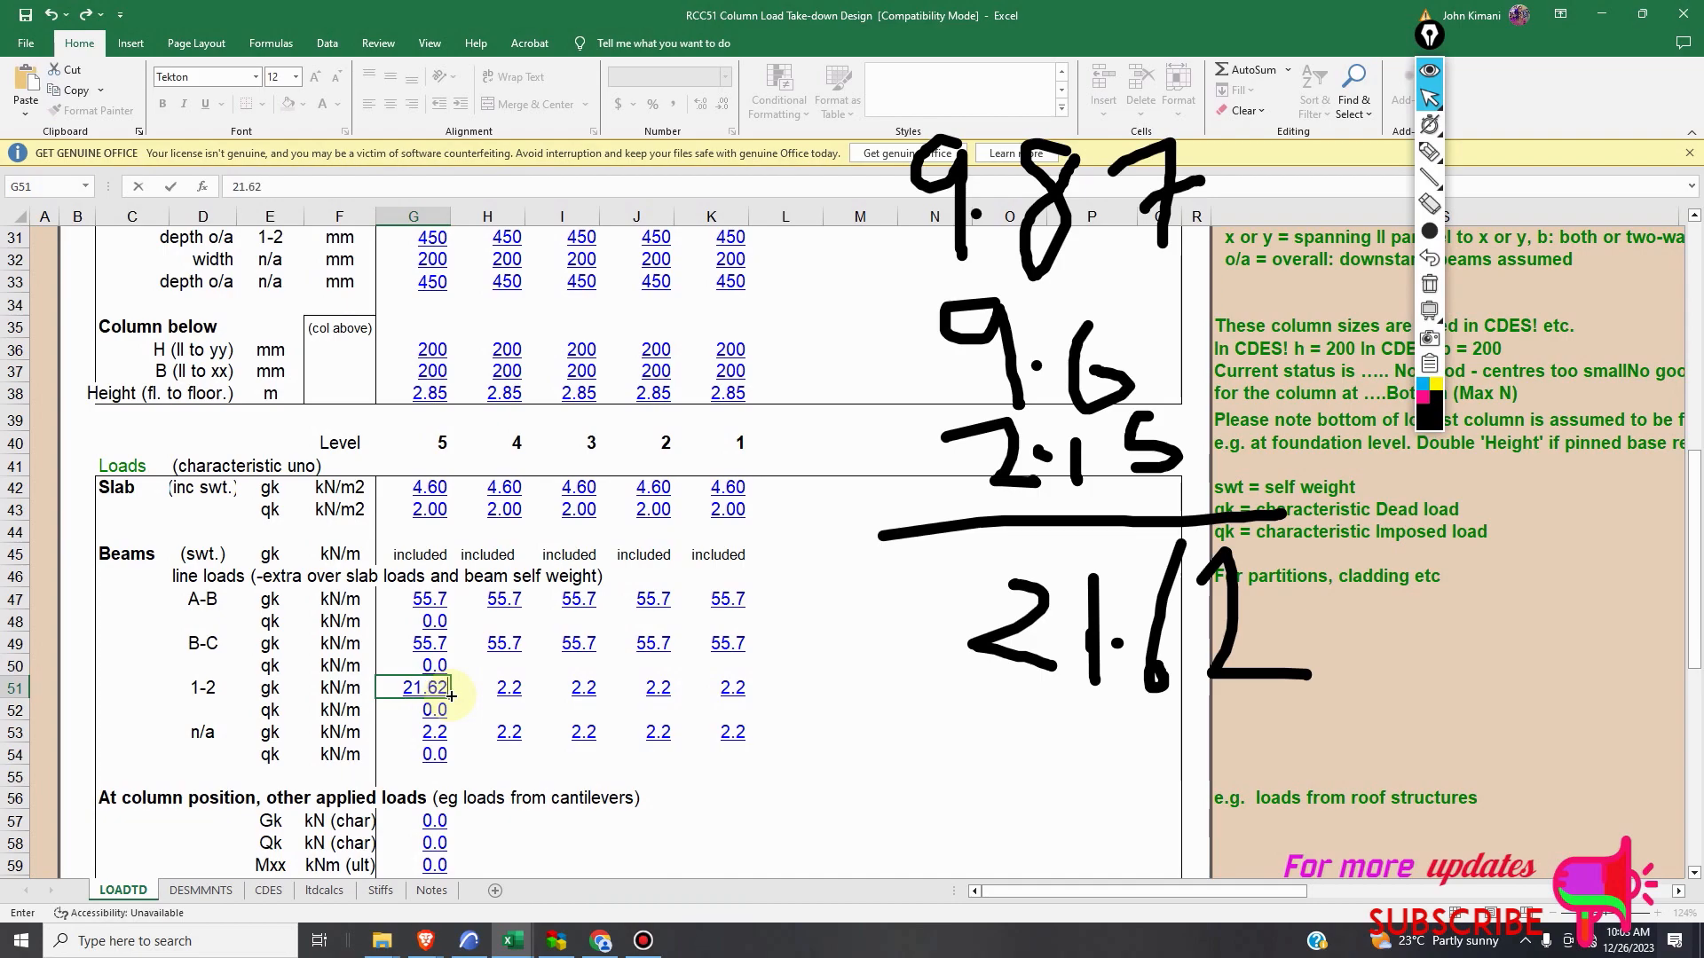
{"action": "left_click", "coordinate": [578, 692]}
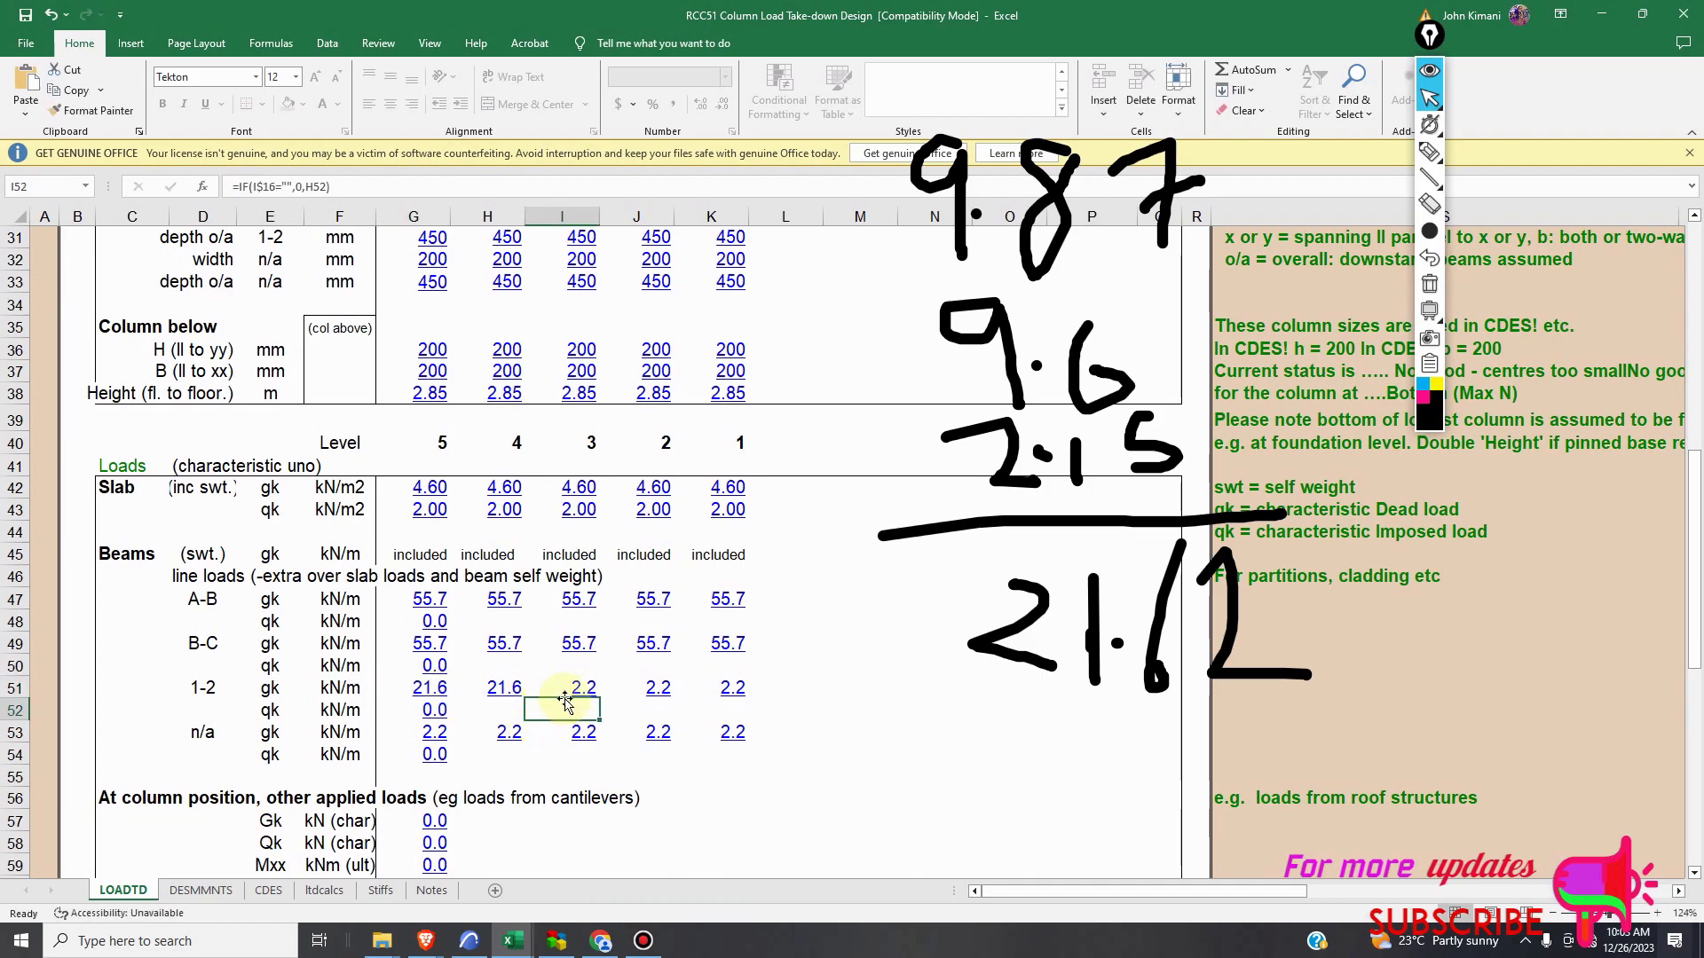
{"action": "type", "text": "21"}
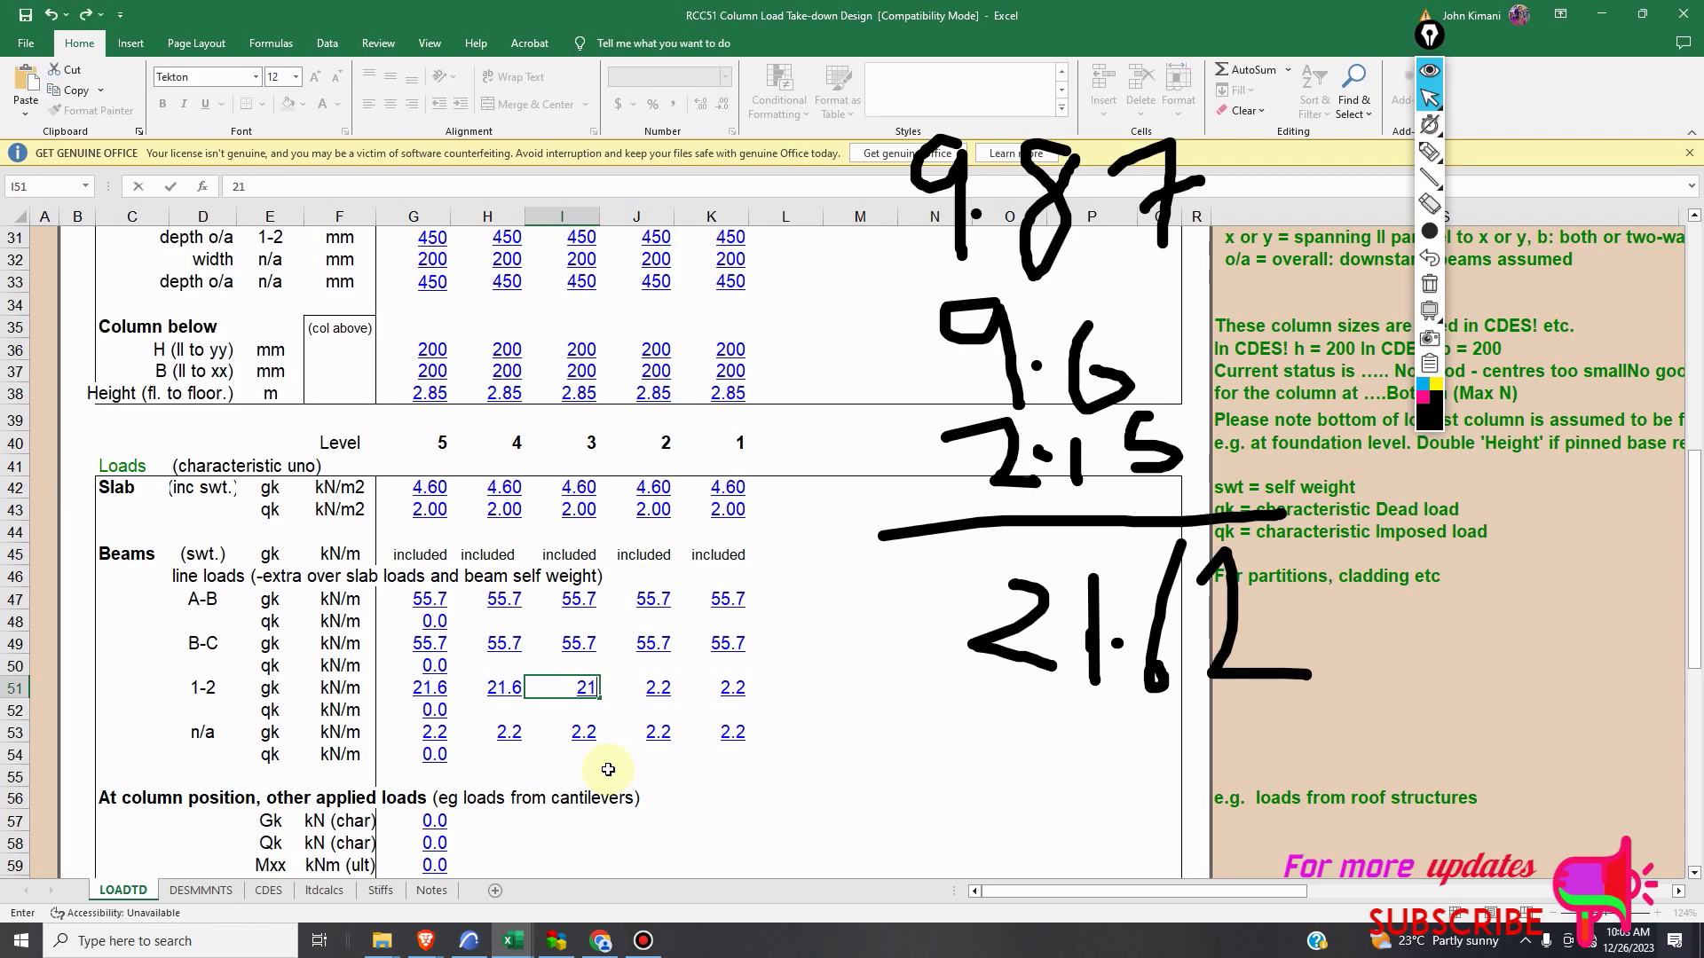
{"action": "type", "text": ".62"}
{"action": "left_click", "coordinate": [548, 761]}
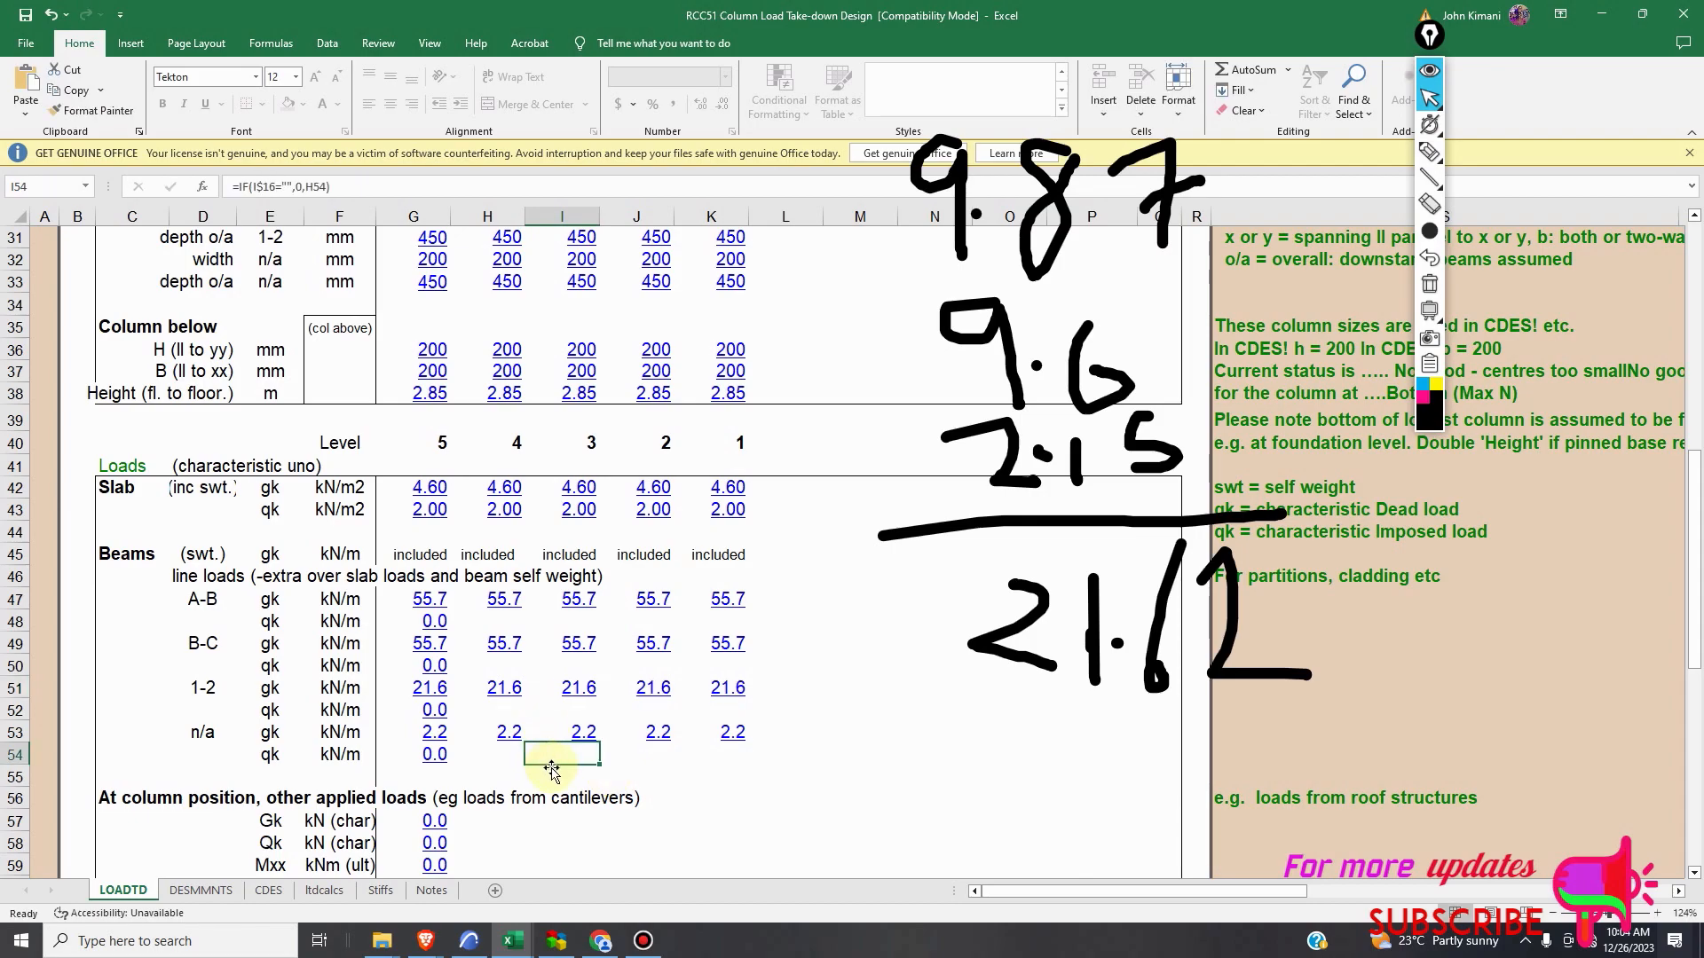
Set the n/a beam row's dead line load gk to 21.62 kN/m for levels 3 and 5.
{"action": "left_click", "coordinate": [587, 736]}
{"action": "type", "text": "21"}
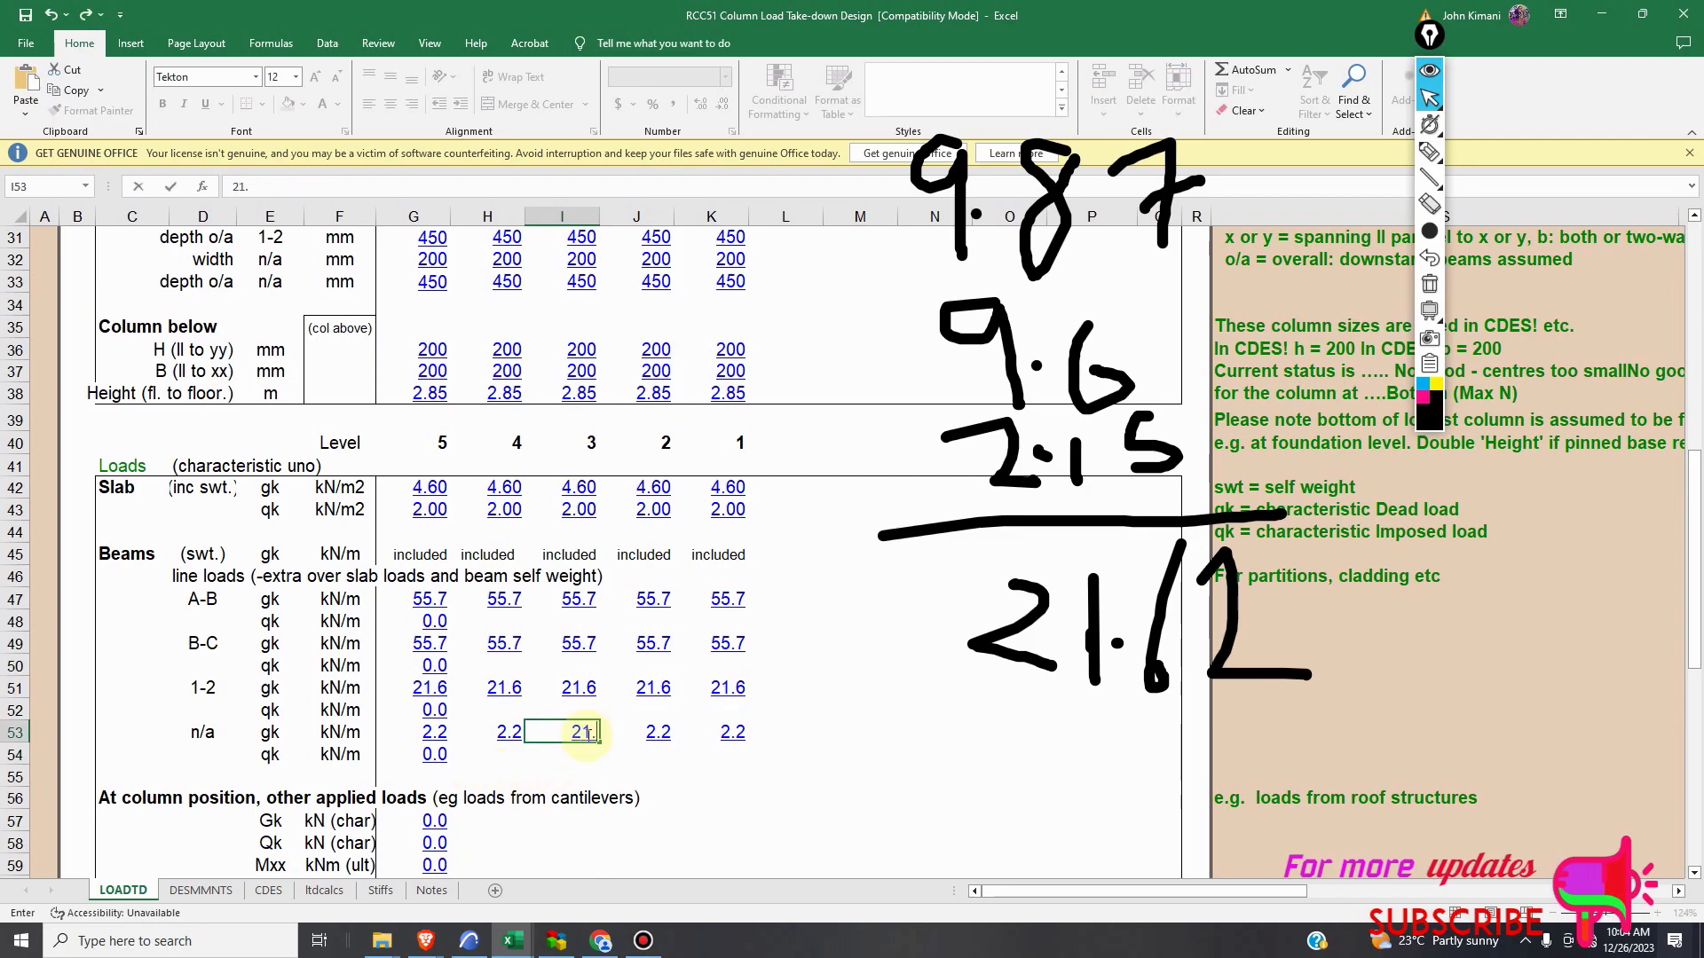
{"action": "type", "text": ".62"}
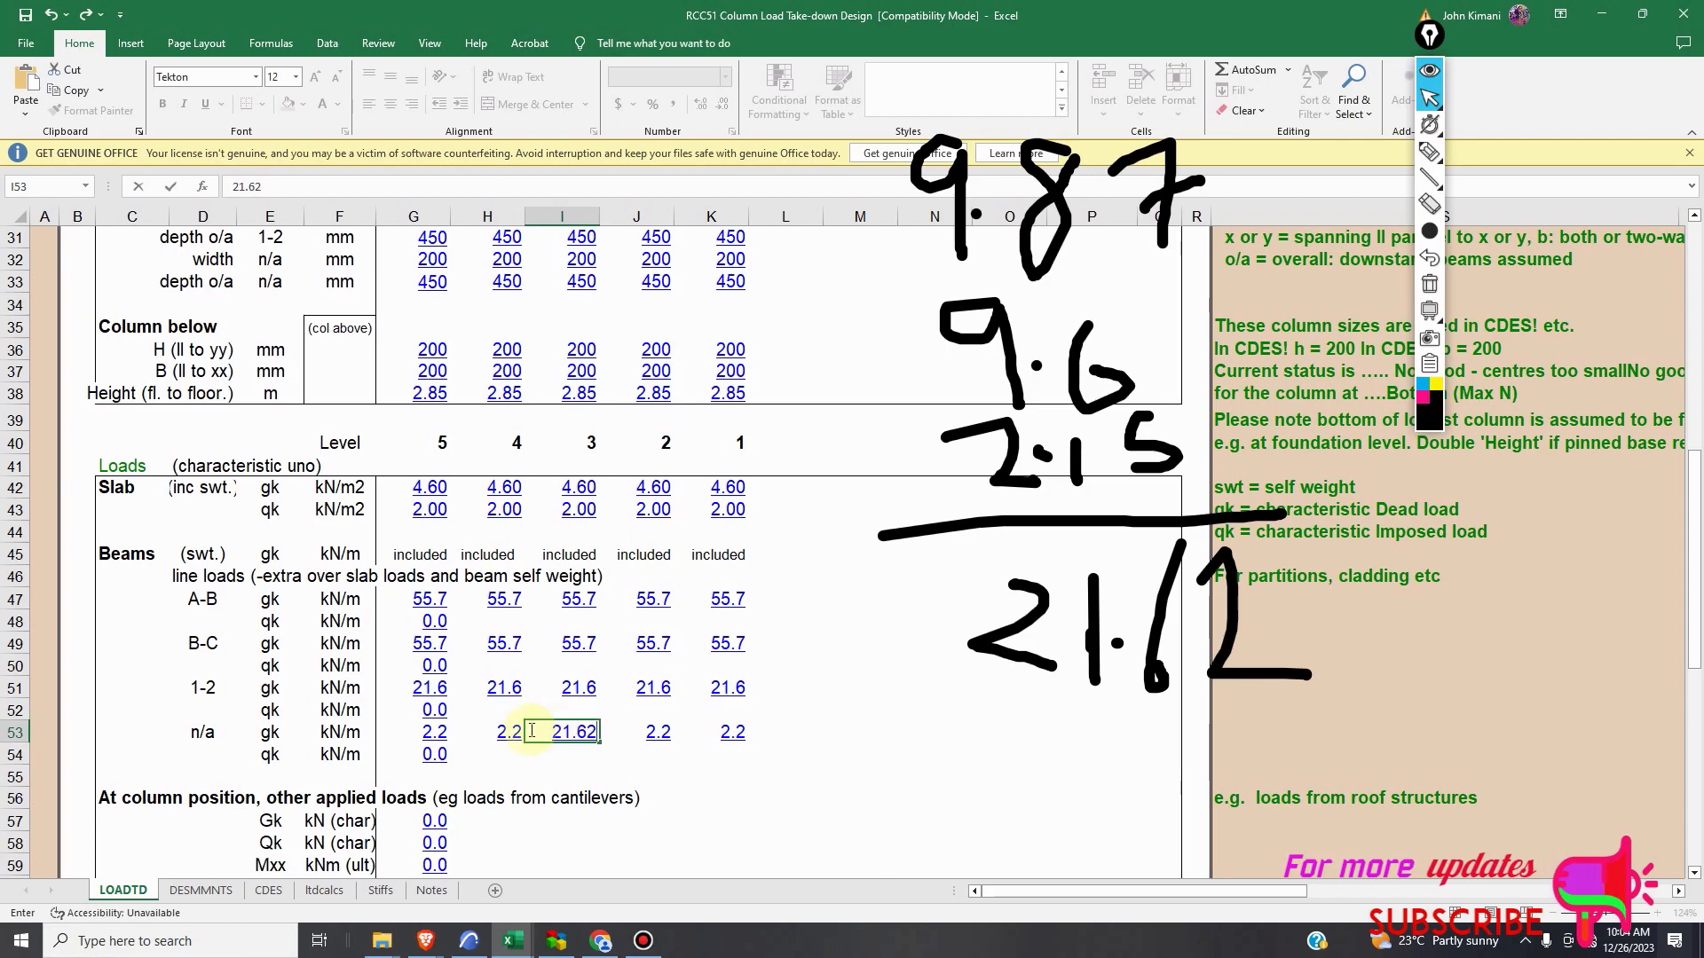
{"action": "left_click", "coordinate": [494, 742]}
{"action": "left_click", "coordinate": [444, 736]}
{"action": "type", "text": "21.62"}
{"action": "key", "text": "Return"}
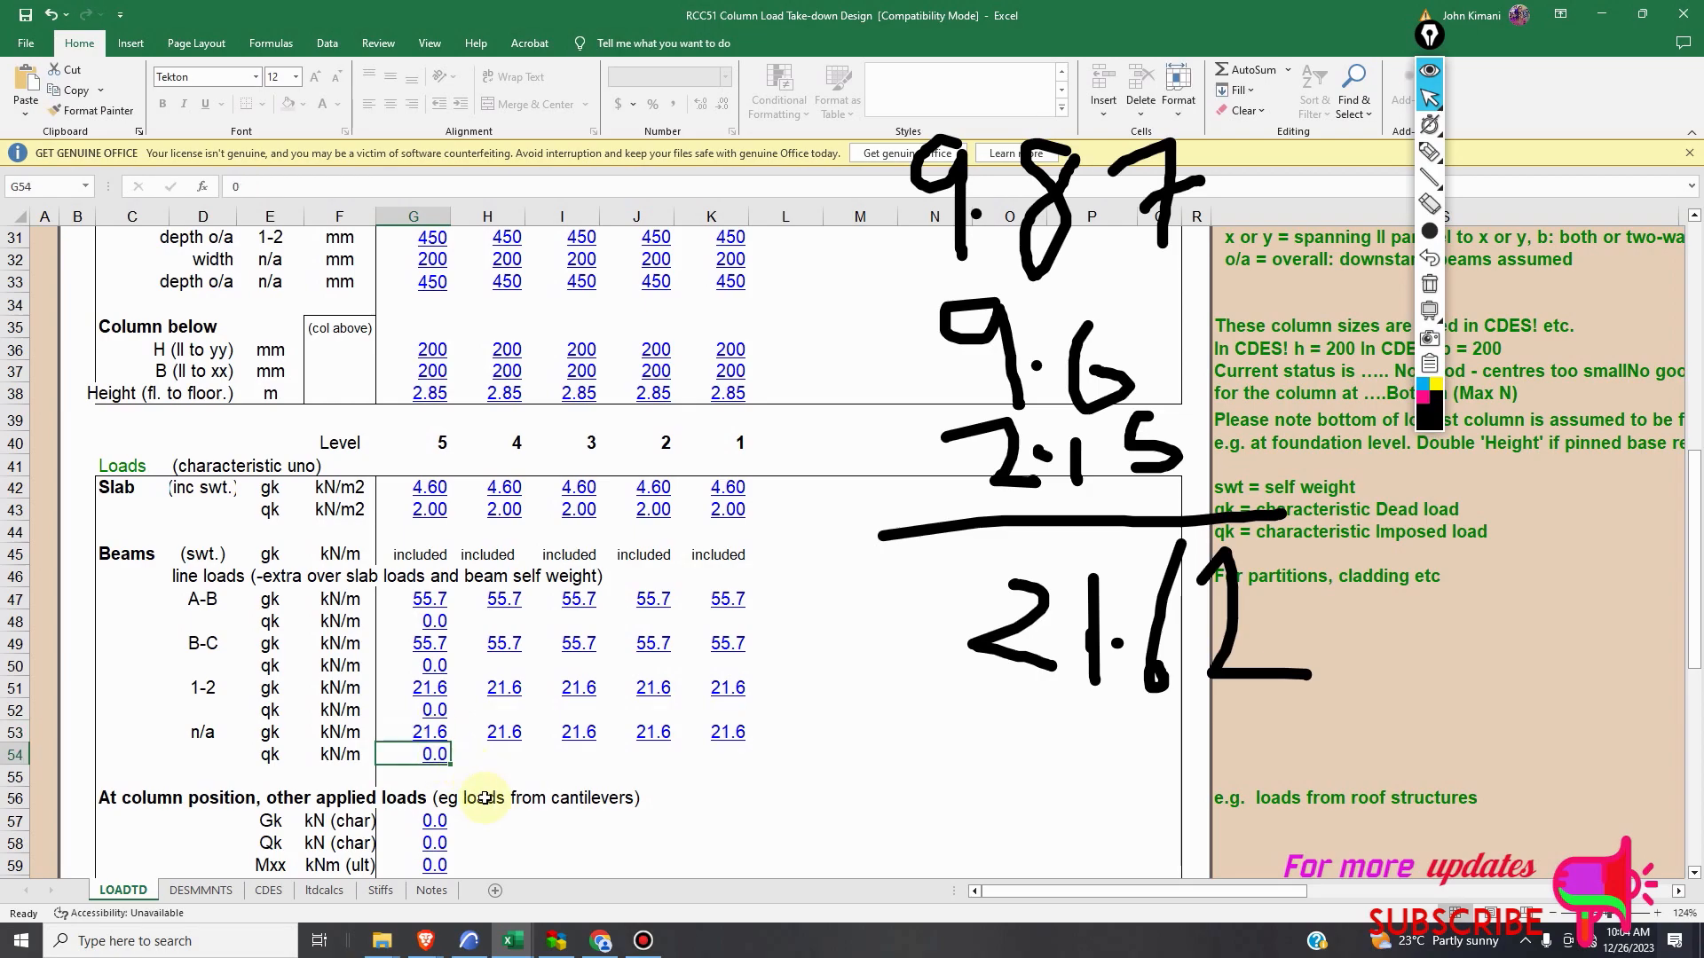
Review the entered beam line loads against the loads per floor and the cumulative column loads.
{"action": "scroll", "coordinate": [497, 728], "scroll_direction": "down", "scroll_amount": 2}
{"action": "scroll", "coordinate": [481, 760], "scroll_direction": "up", "scroll_amount": 1}
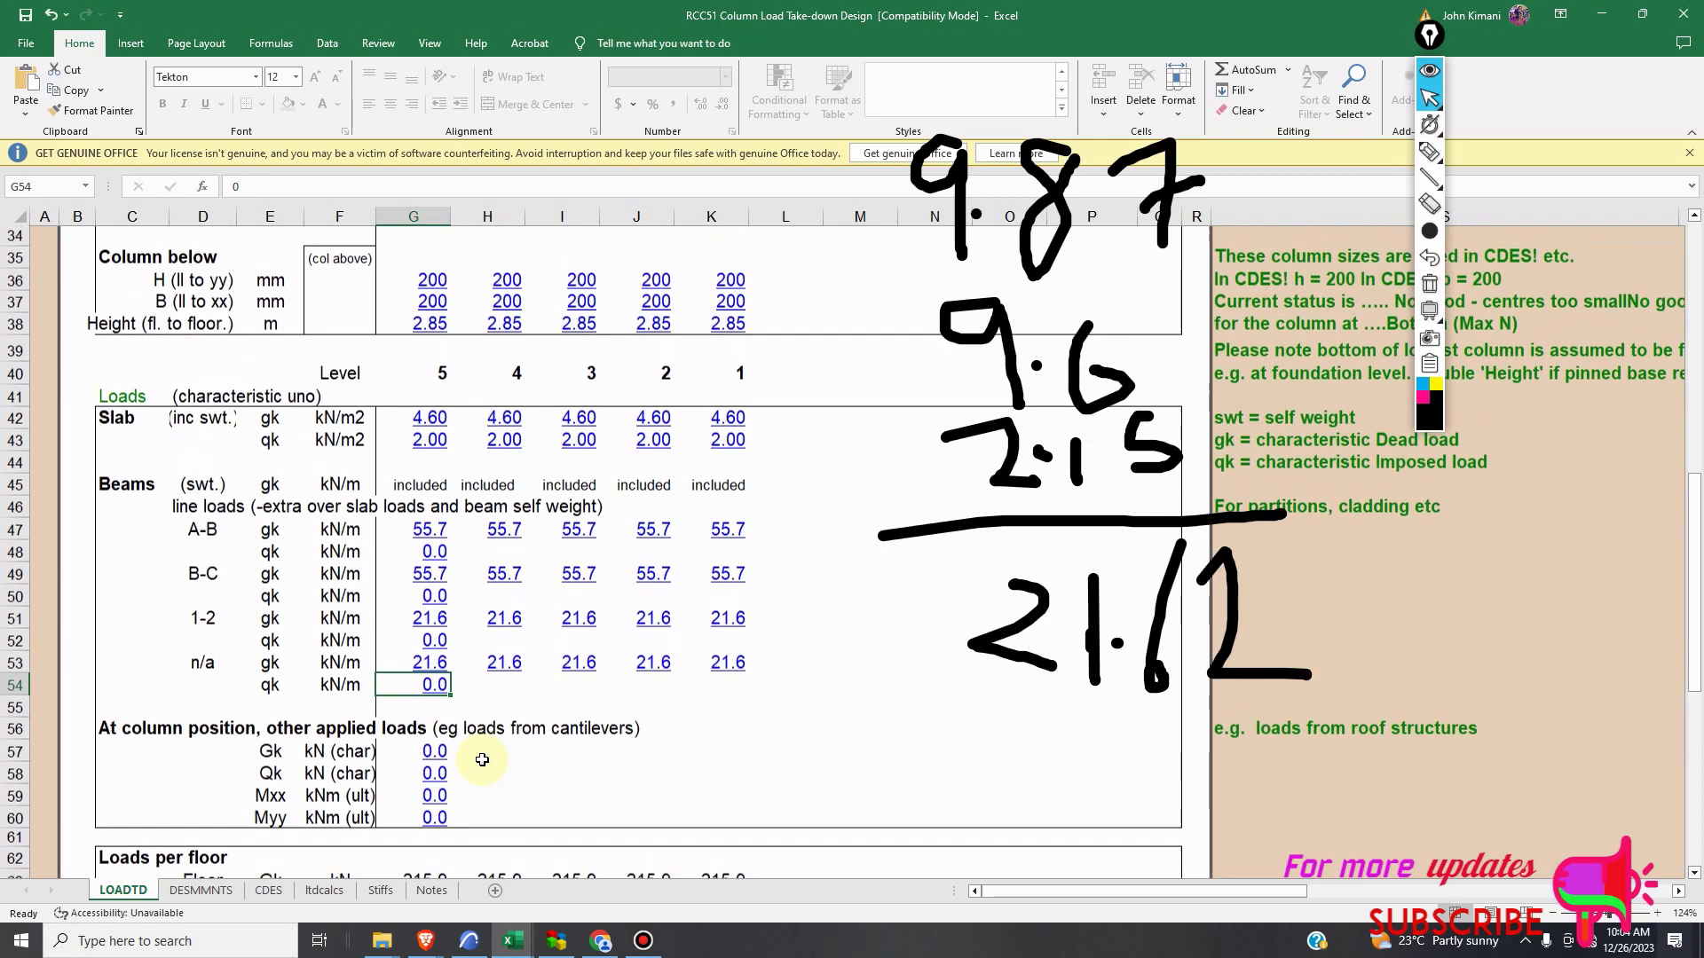
{"action": "scroll", "coordinate": [482, 760], "scroll_direction": "up", "scroll_amount": 3}
{"action": "scroll", "coordinate": [478, 772], "scroll_direction": "down", "scroll_amount": 7}
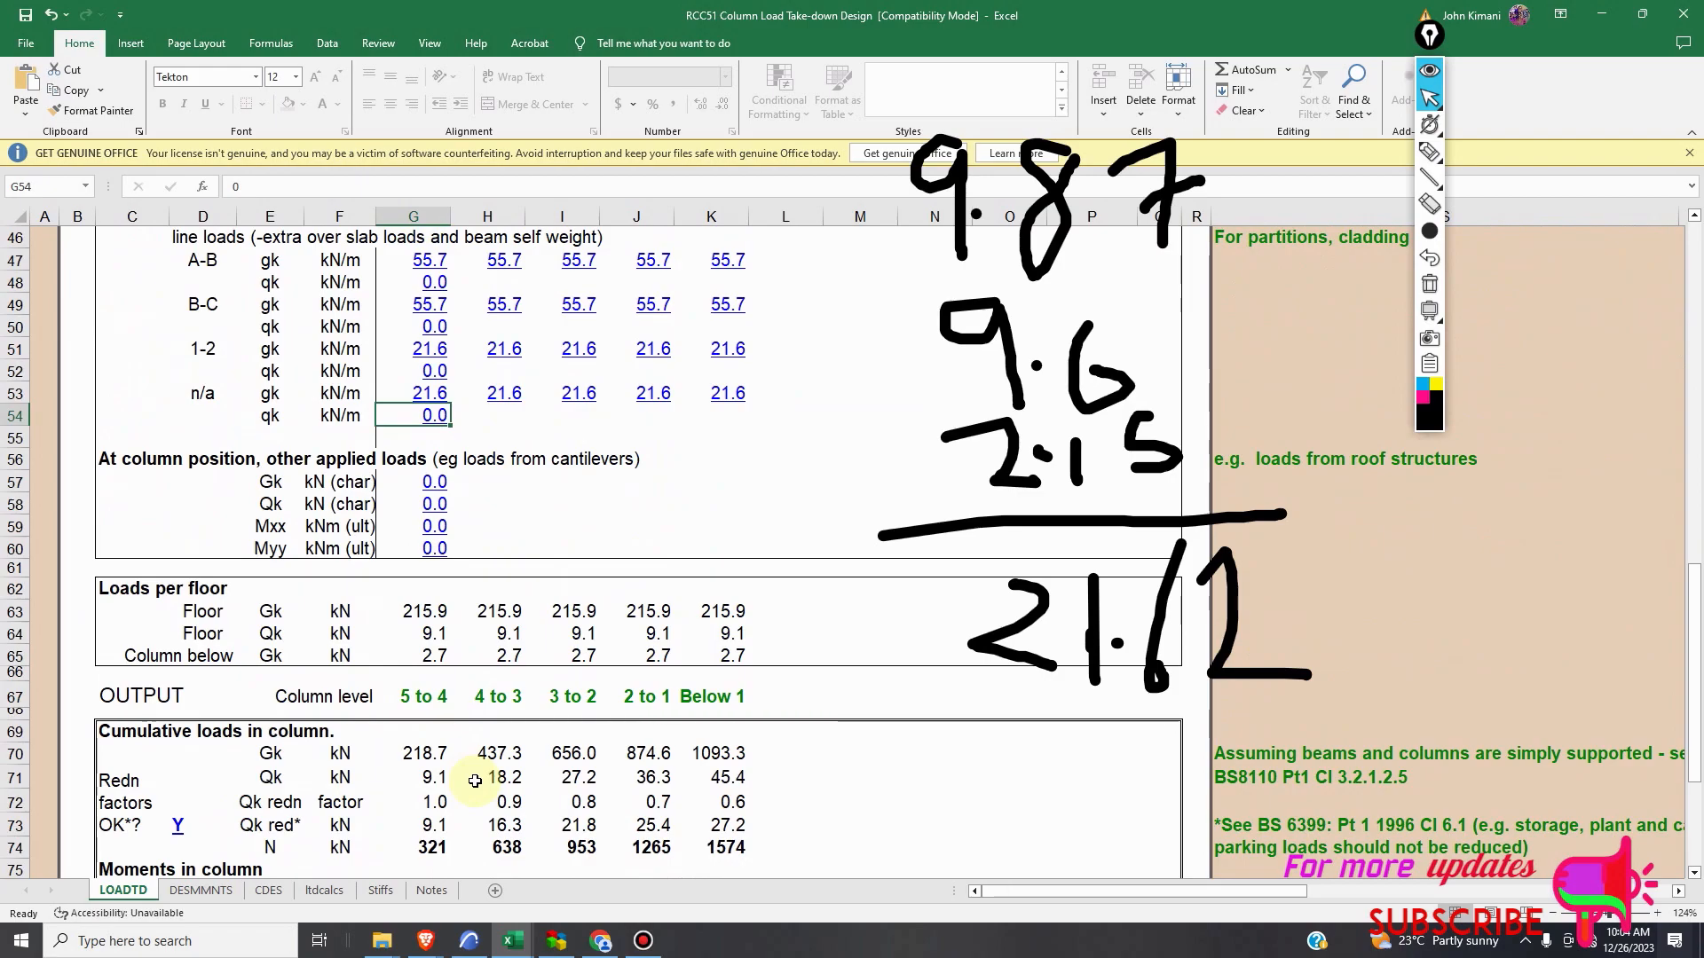
{"action": "scroll", "coordinate": [457, 723], "scroll_direction": "up", "scroll_amount": 4}
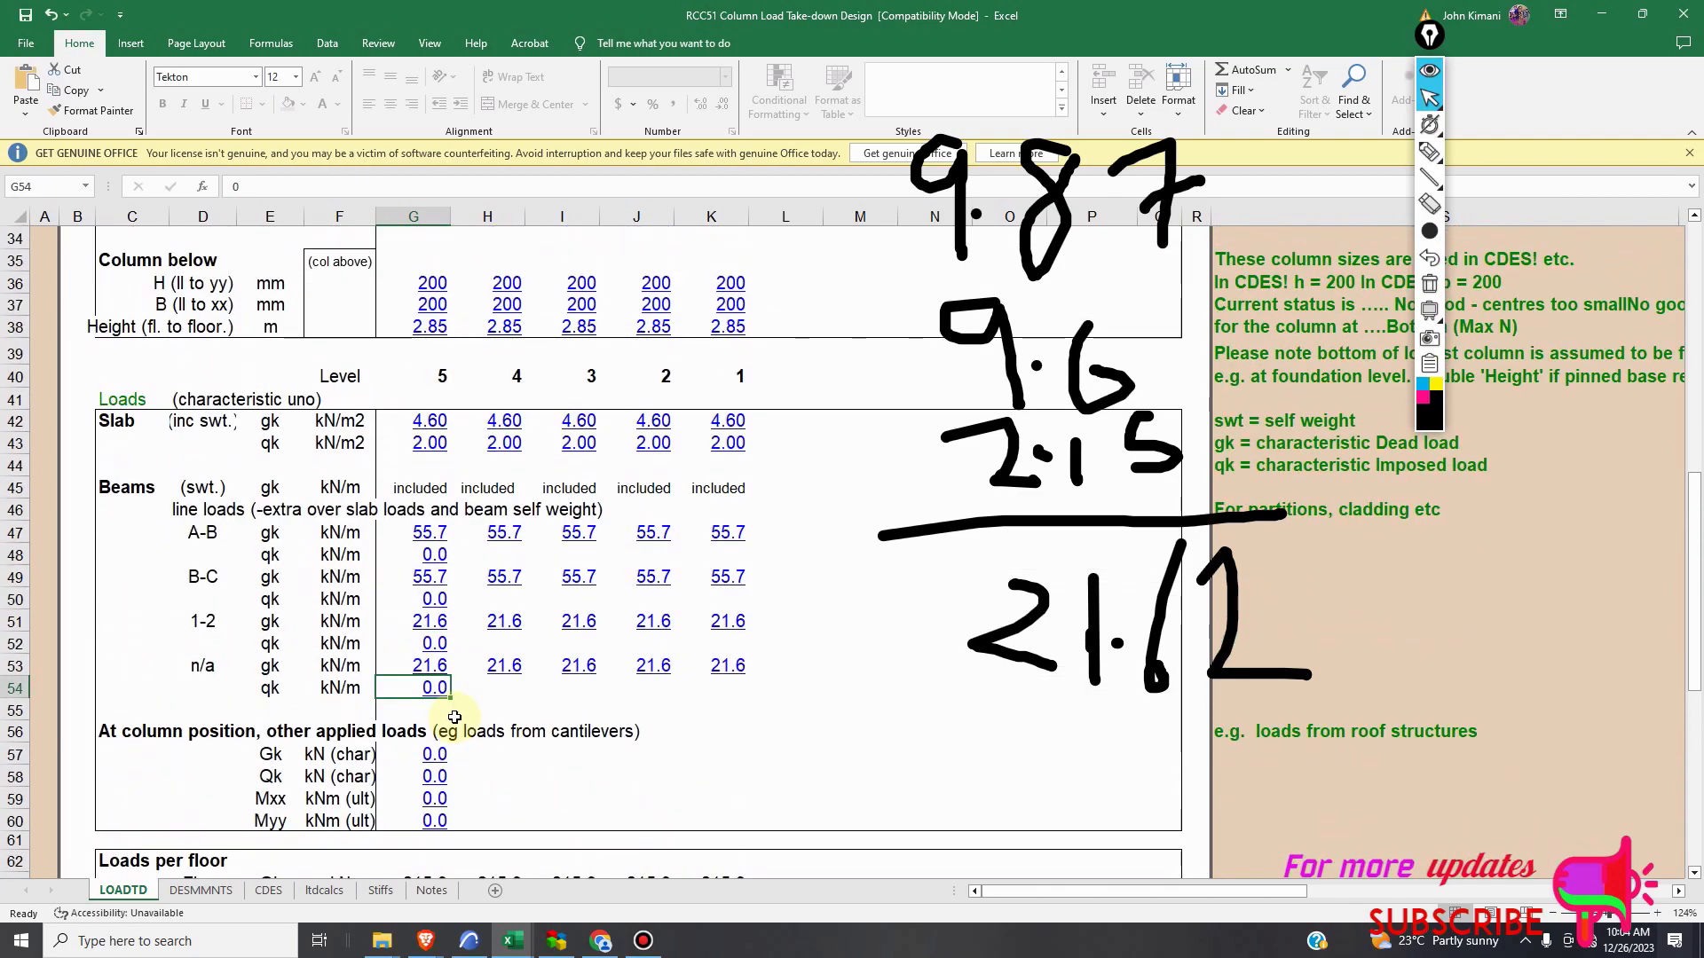
{"action": "scroll", "coordinate": [455, 717], "scroll_direction": "up", "scroll_amount": 2}
{"action": "scroll", "coordinate": [476, 742], "scroll_direction": "down", "scroll_amount": 1}
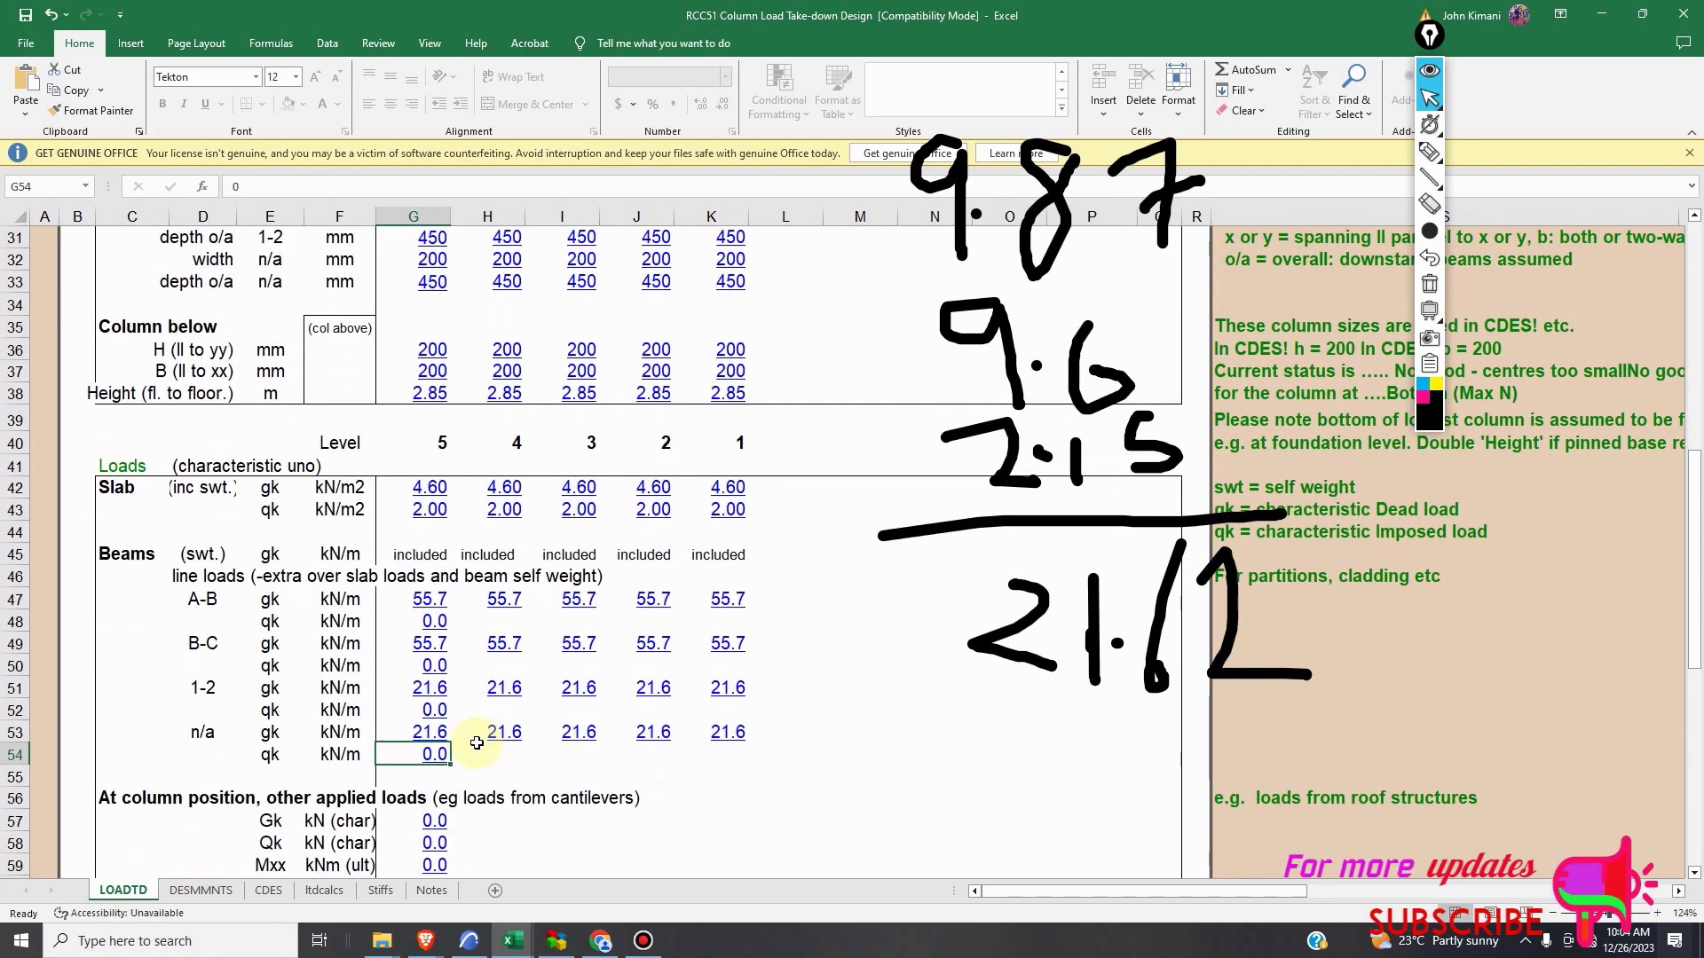
Try a dead load Gk of 5 kN under the other applied loads at column position and check how it carries through to level 1.
{"action": "scroll", "coordinate": [479, 779], "scroll_direction": "down", "scroll_amount": 2}
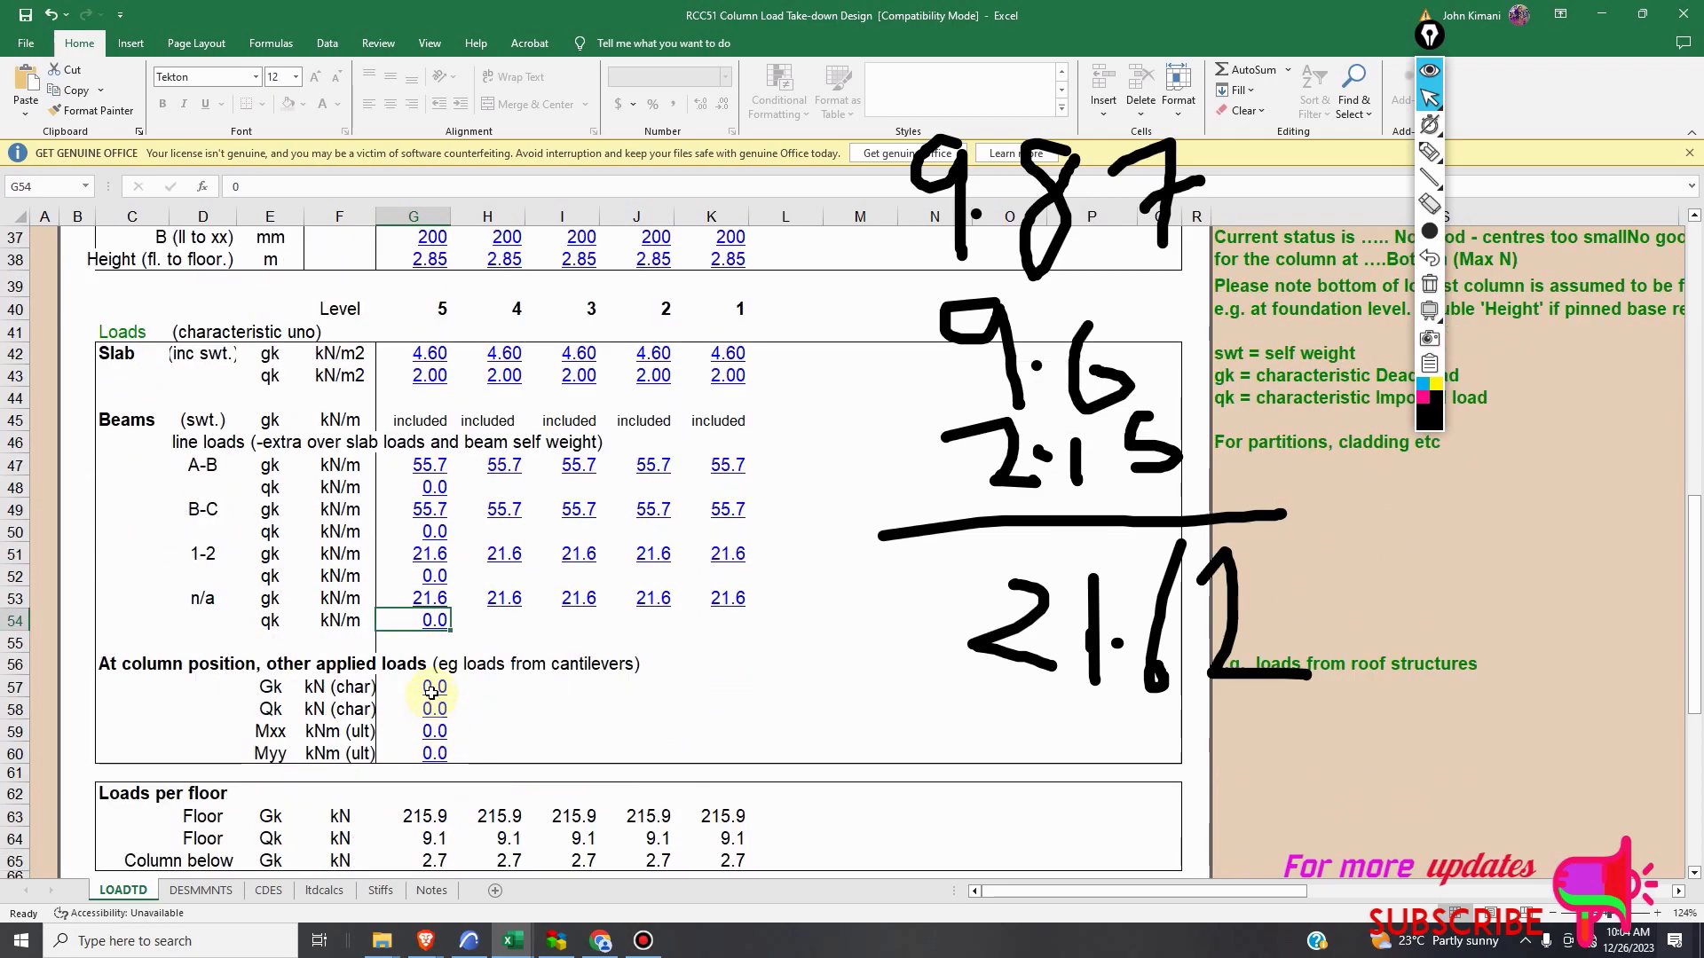
{"action": "scroll", "coordinate": [435, 701], "scroll_direction": "down", "scroll_amount": 2}
{"action": "scroll", "coordinate": [443, 679], "scroll_direction": "down", "scroll_amount": 1}
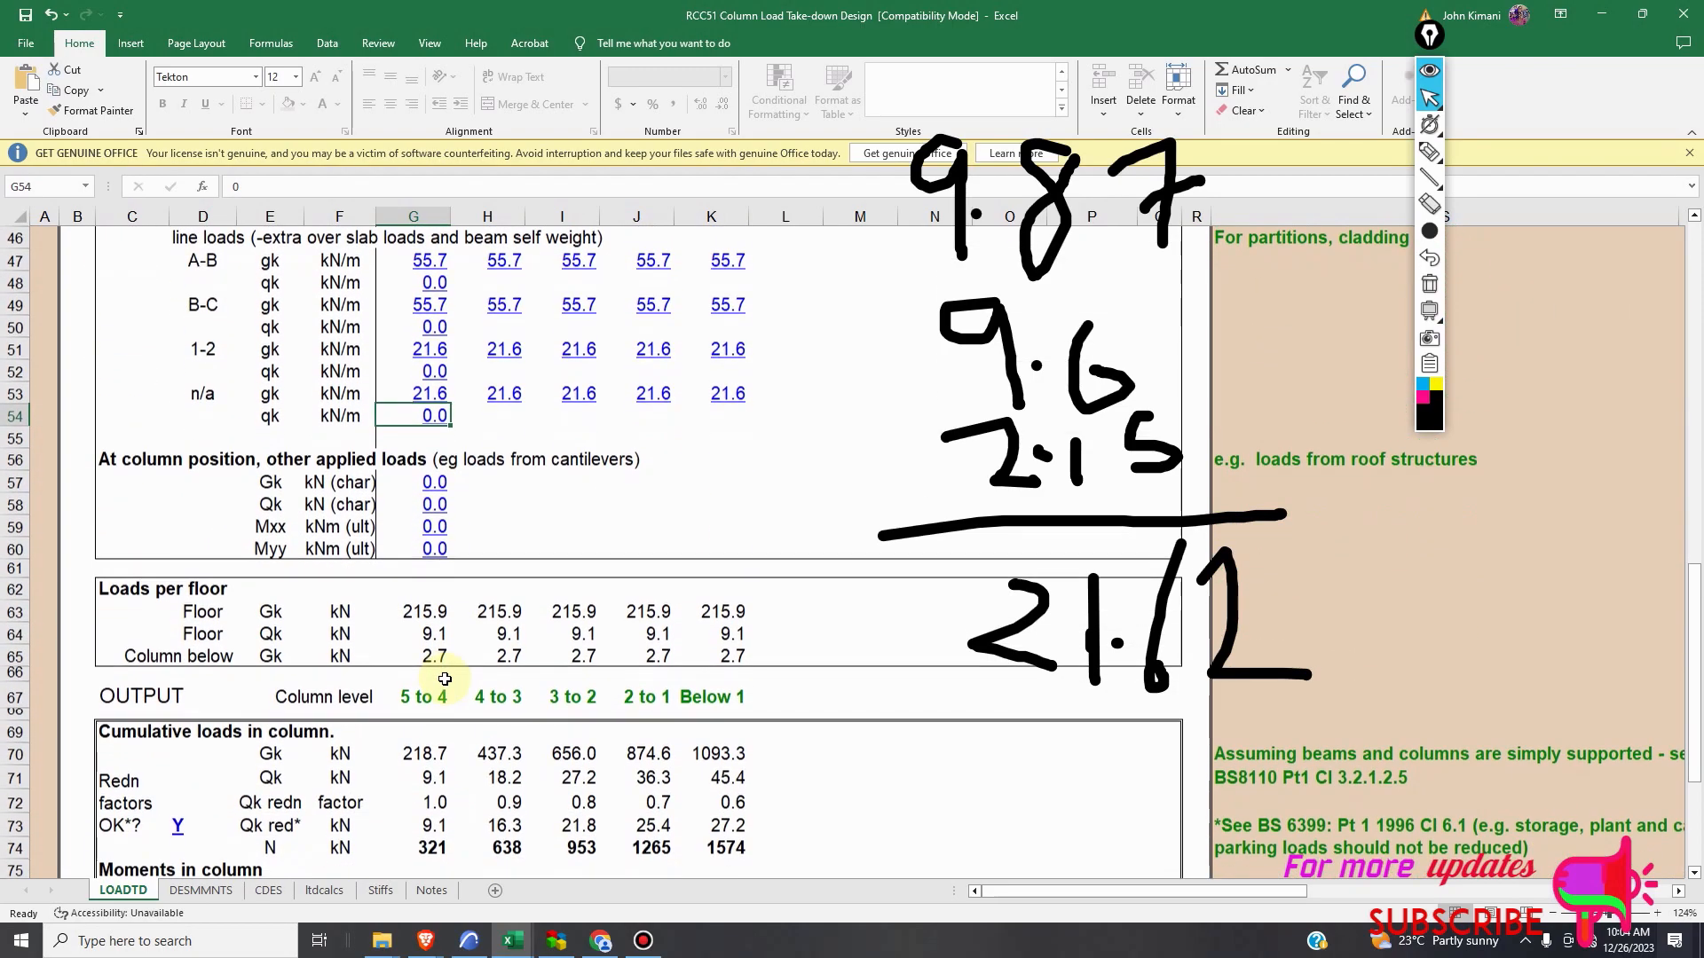
{"action": "scroll", "coordinate": [432, 672], "scroll_direction": "up", "scroll_amount": 1}
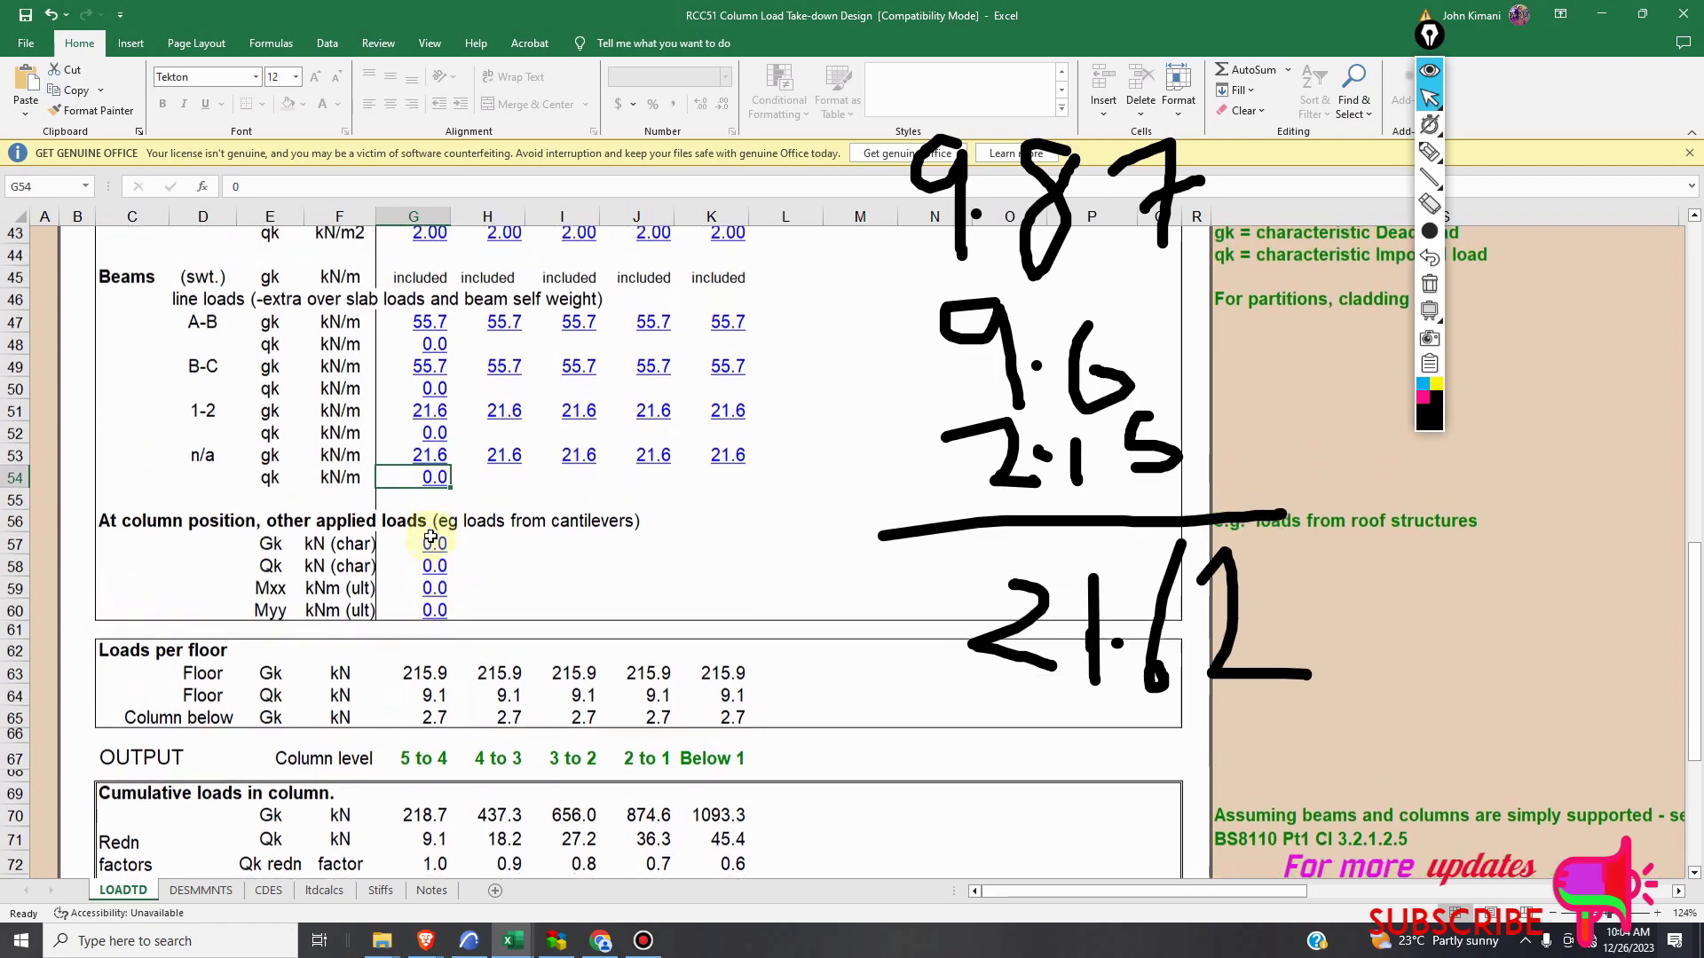
{"action": "left_click", "coordinate": [433, 545]}
{"action": "scroll", "coordinate": [454, 587], "scroll_direction": "down", "scroll_amount": 1}
{"action": "scroll", "coordinate": [453, 588], "scroll_direction": "down", "scroll_amount": 1}
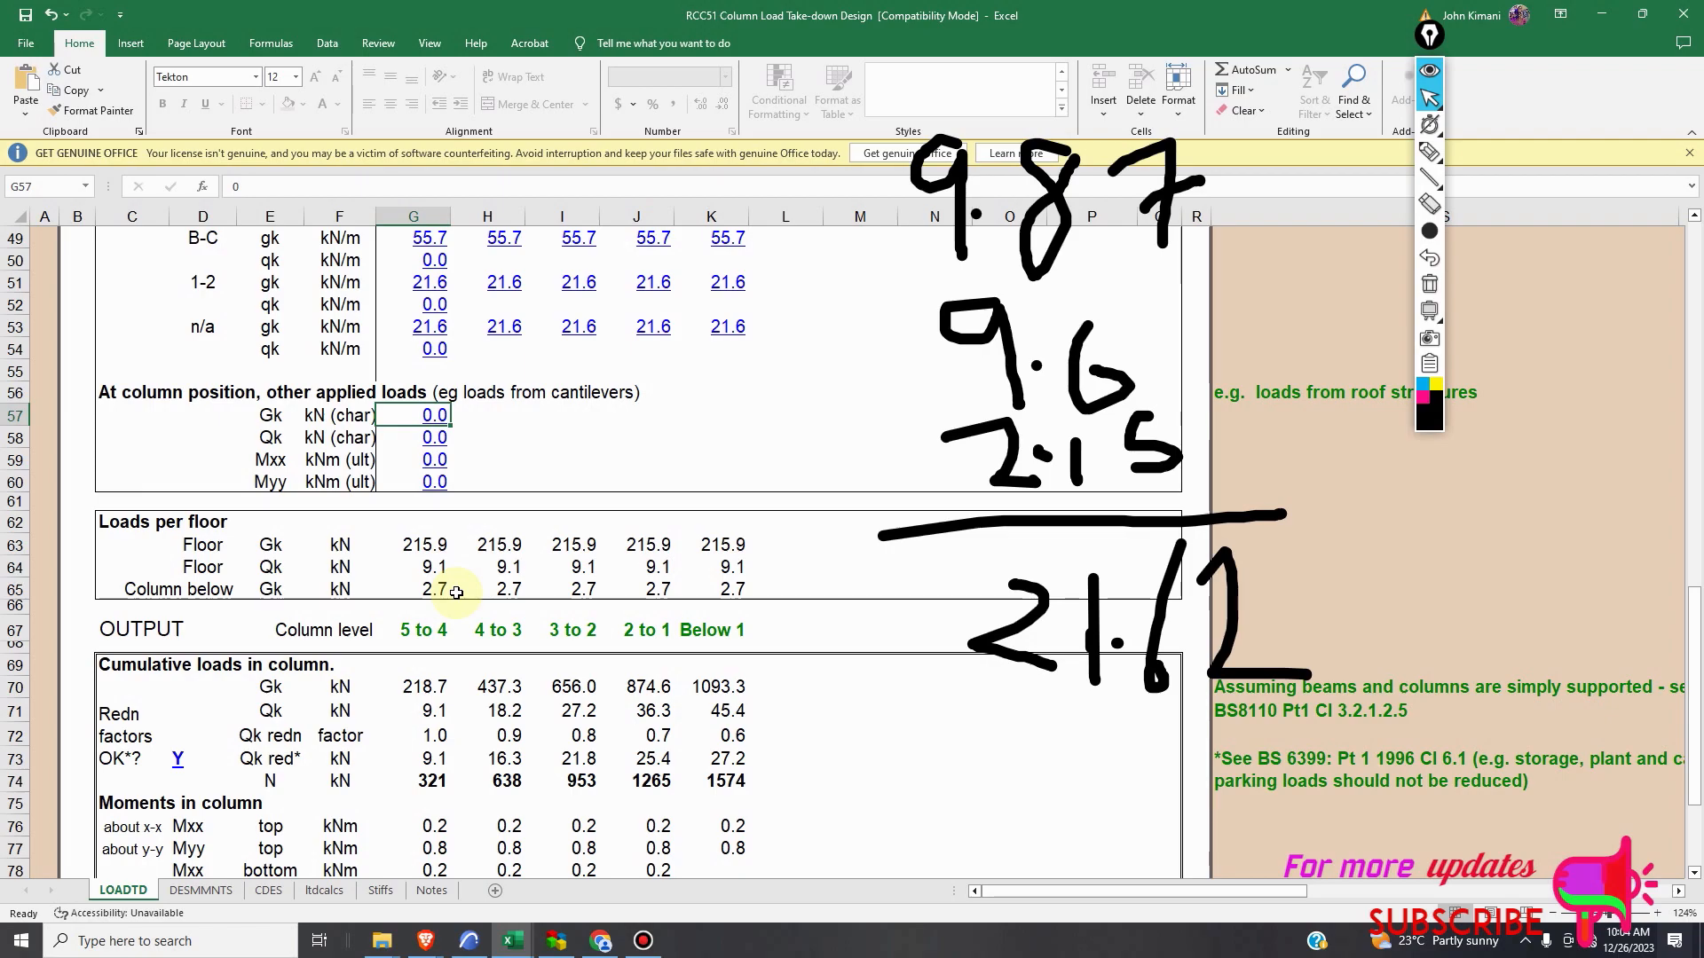
{"action": "type", "text": "5"}
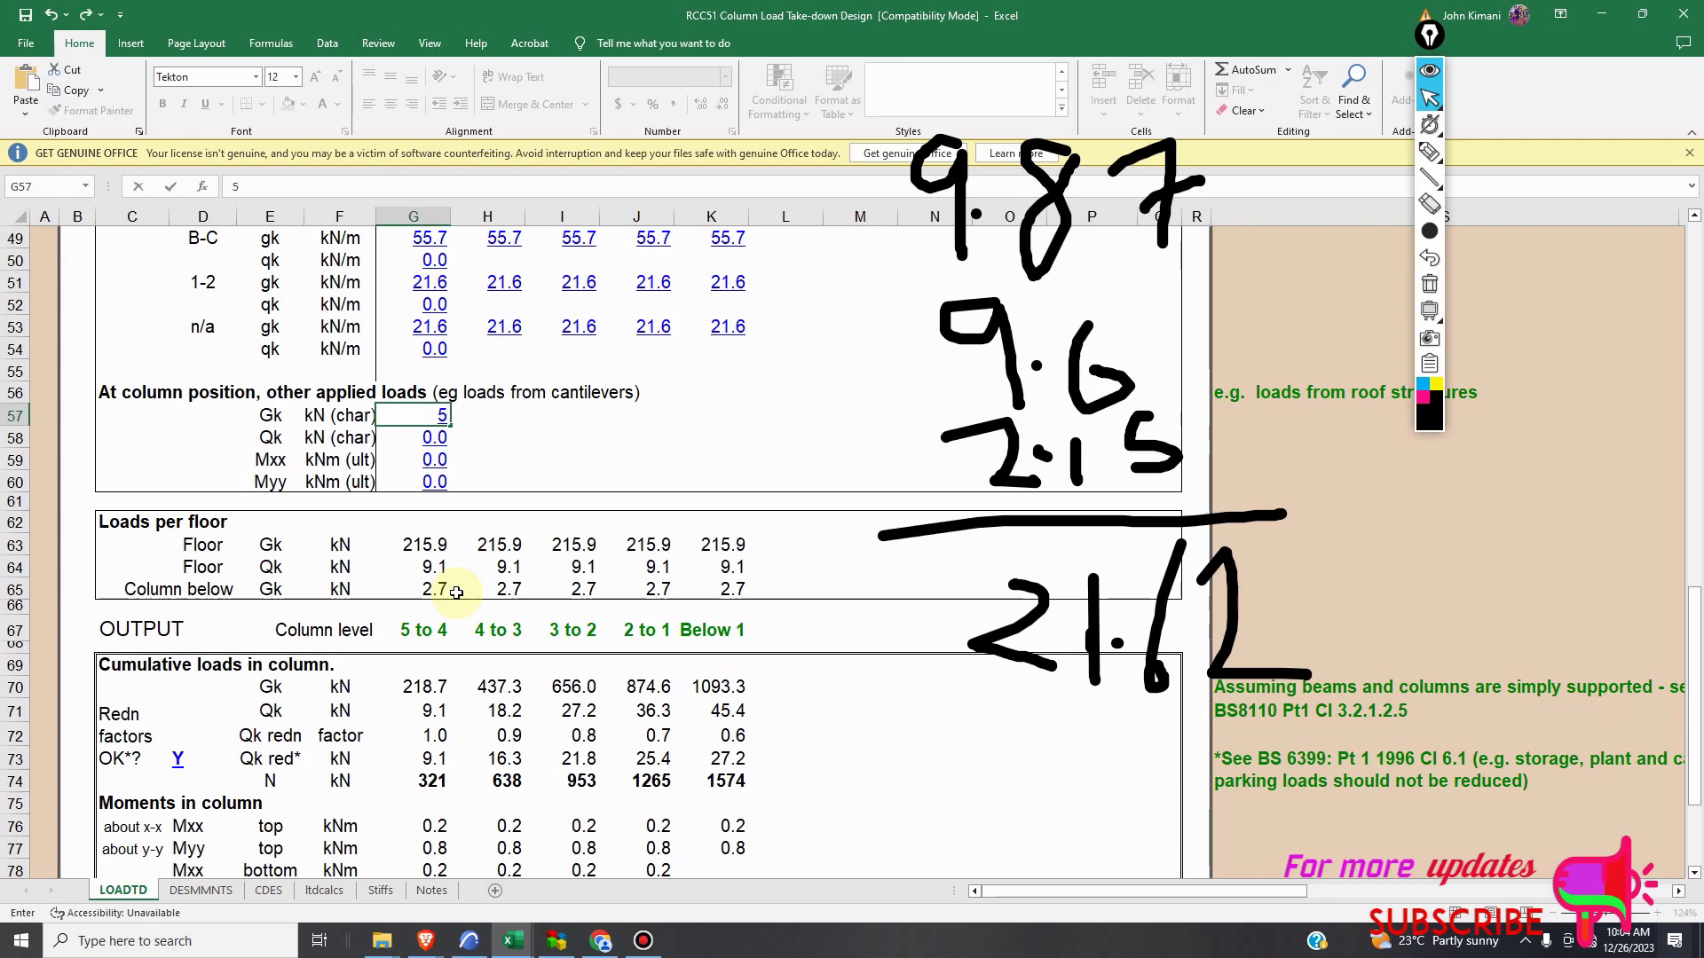
{"action": "left_click", "coordinate": [435, 483]}
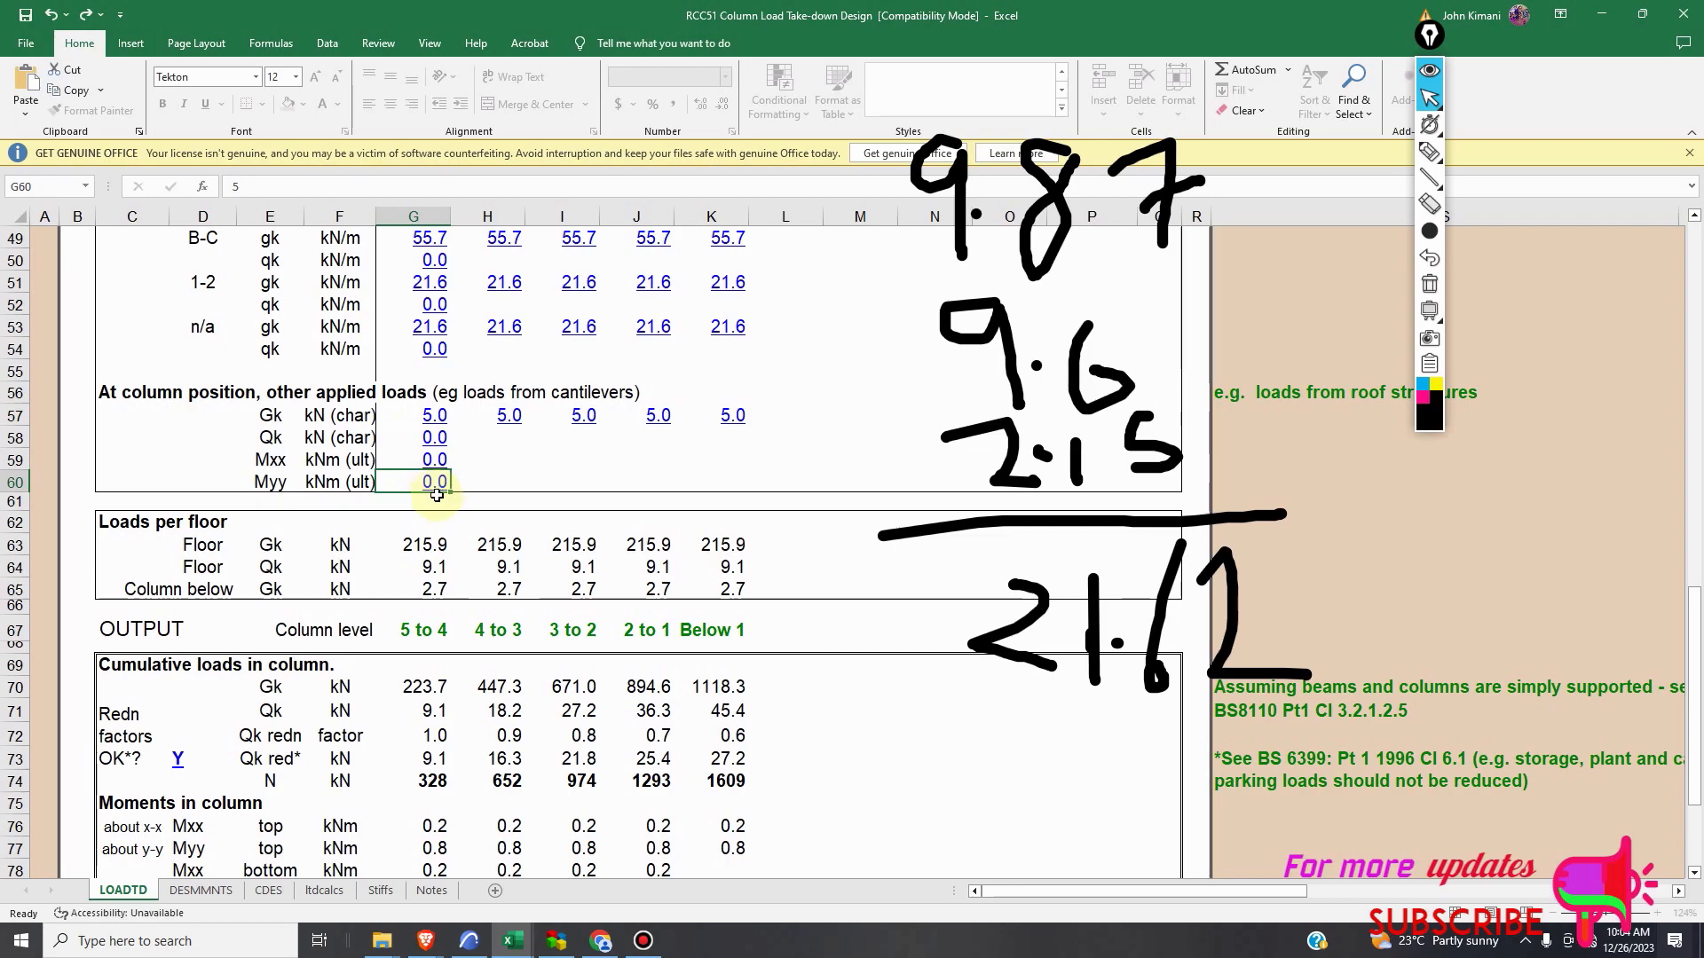
{"action": "scroll", "coordinate": [440, 490], "scroll_direction": "up", "scroll_amount": 1}
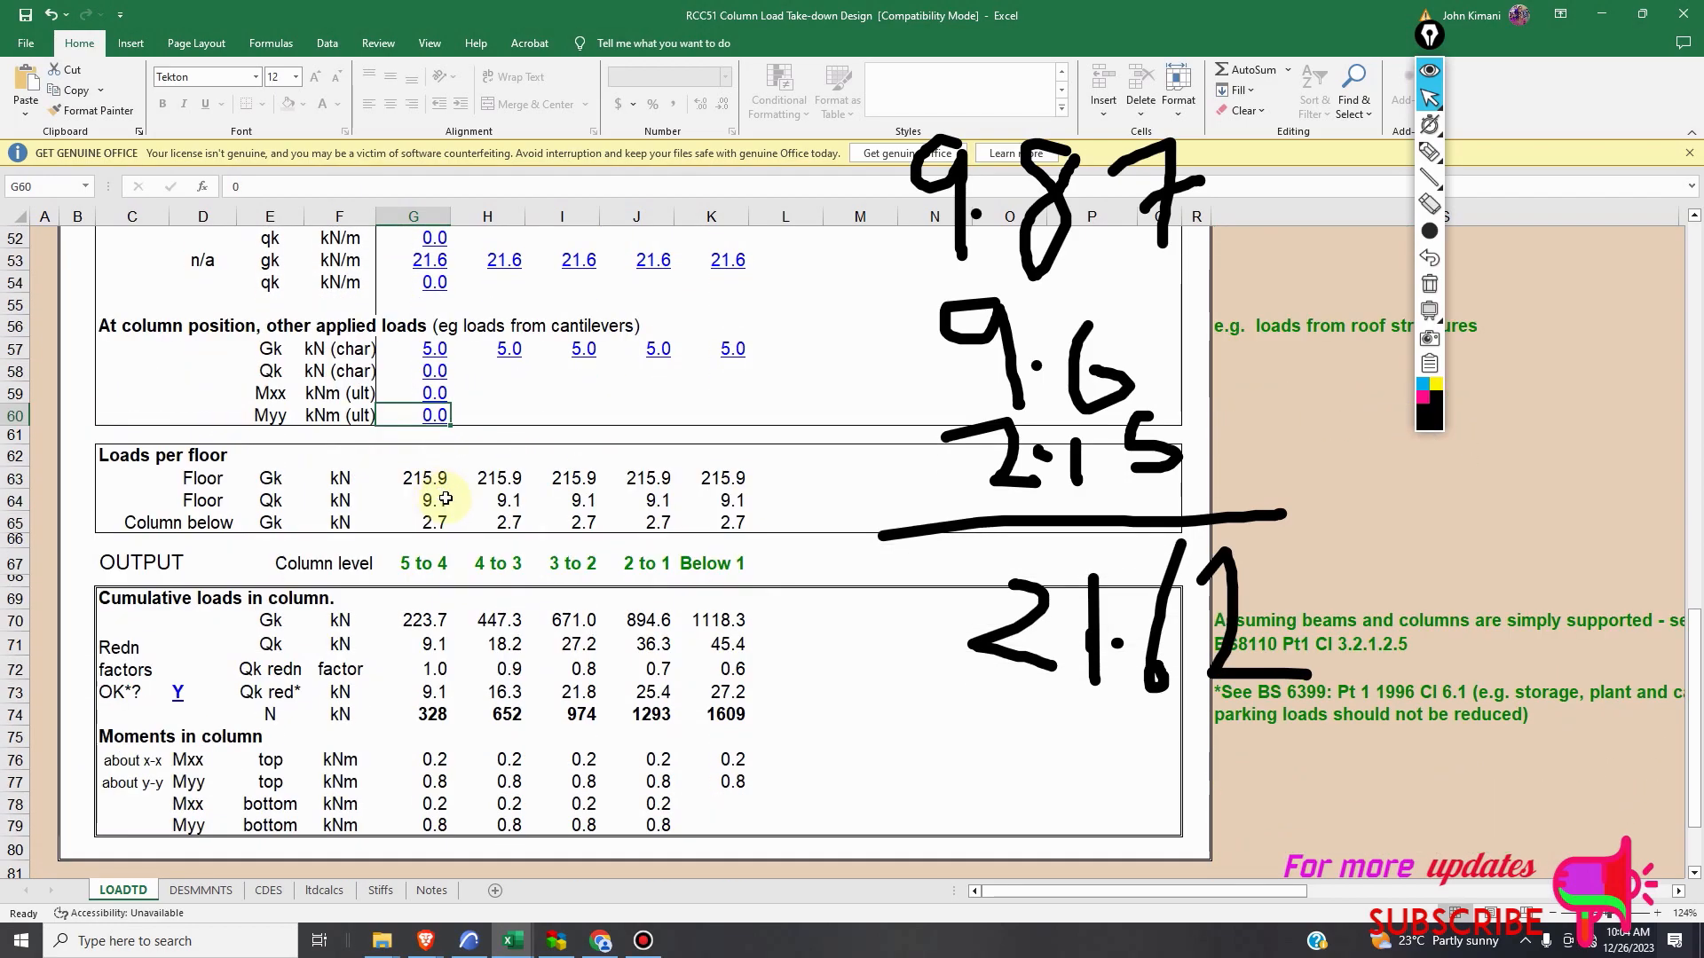
{"action": "left_click", "coordinate": [731, 350]}
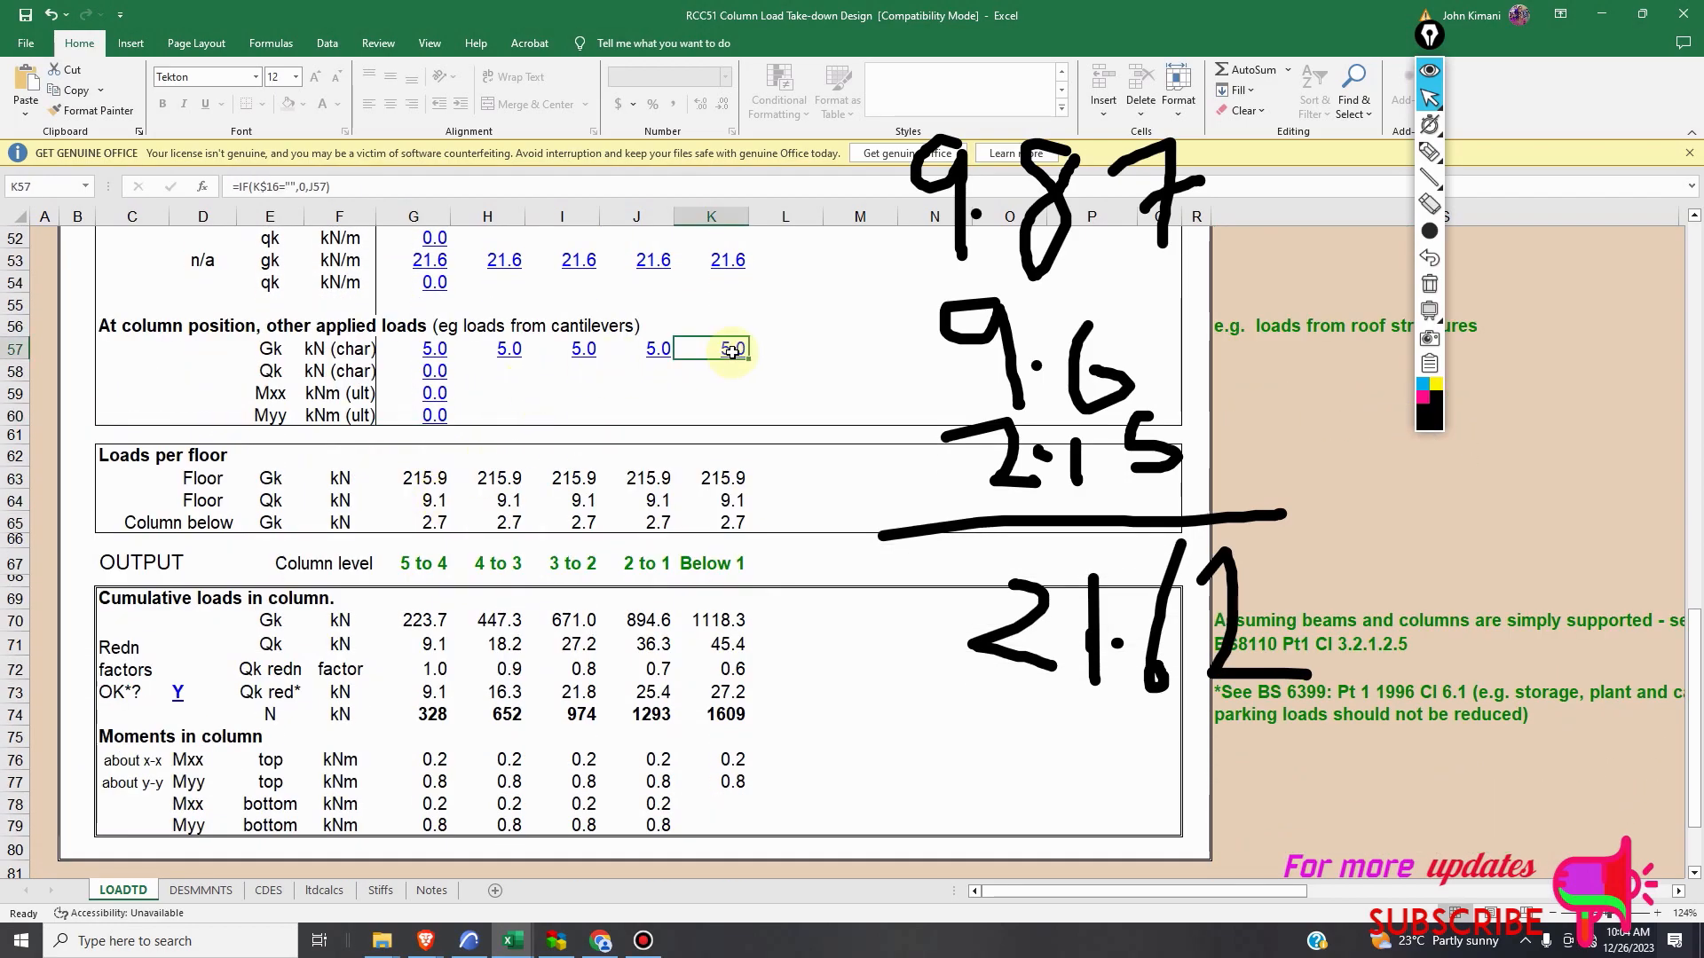
Reset the level 5 other applied dead load Gk at column position to 0 kN.
{"action": "left_click", "coordinate": [434, 353]}
{"action": "type", "text": "0"}
{"action": "key", "text": "Return"}
Review the slab, beam and column dimensions together with the characteristic loads for all levels.
{"action": "scroll", "coordinate": [400, 550], "scroll_direction": "down", "scroll_amount": 2}
{"action": "scroll", "coordinate": [408, 548], "scroll_direction": "up", "scroll_amount": 3}
{"action": "scroll", "coordinate": [407, 548], "scroll_direction": "up", "scroll_amount": 13}
{"action": "scroll", "coordinate": [433, 497], "scroll_direction": "down", "scroll_amount": 2}
{"action": "scroll", "coordinate": [434, 497], "scroll_direction": "down", "scroll_amount": 3}
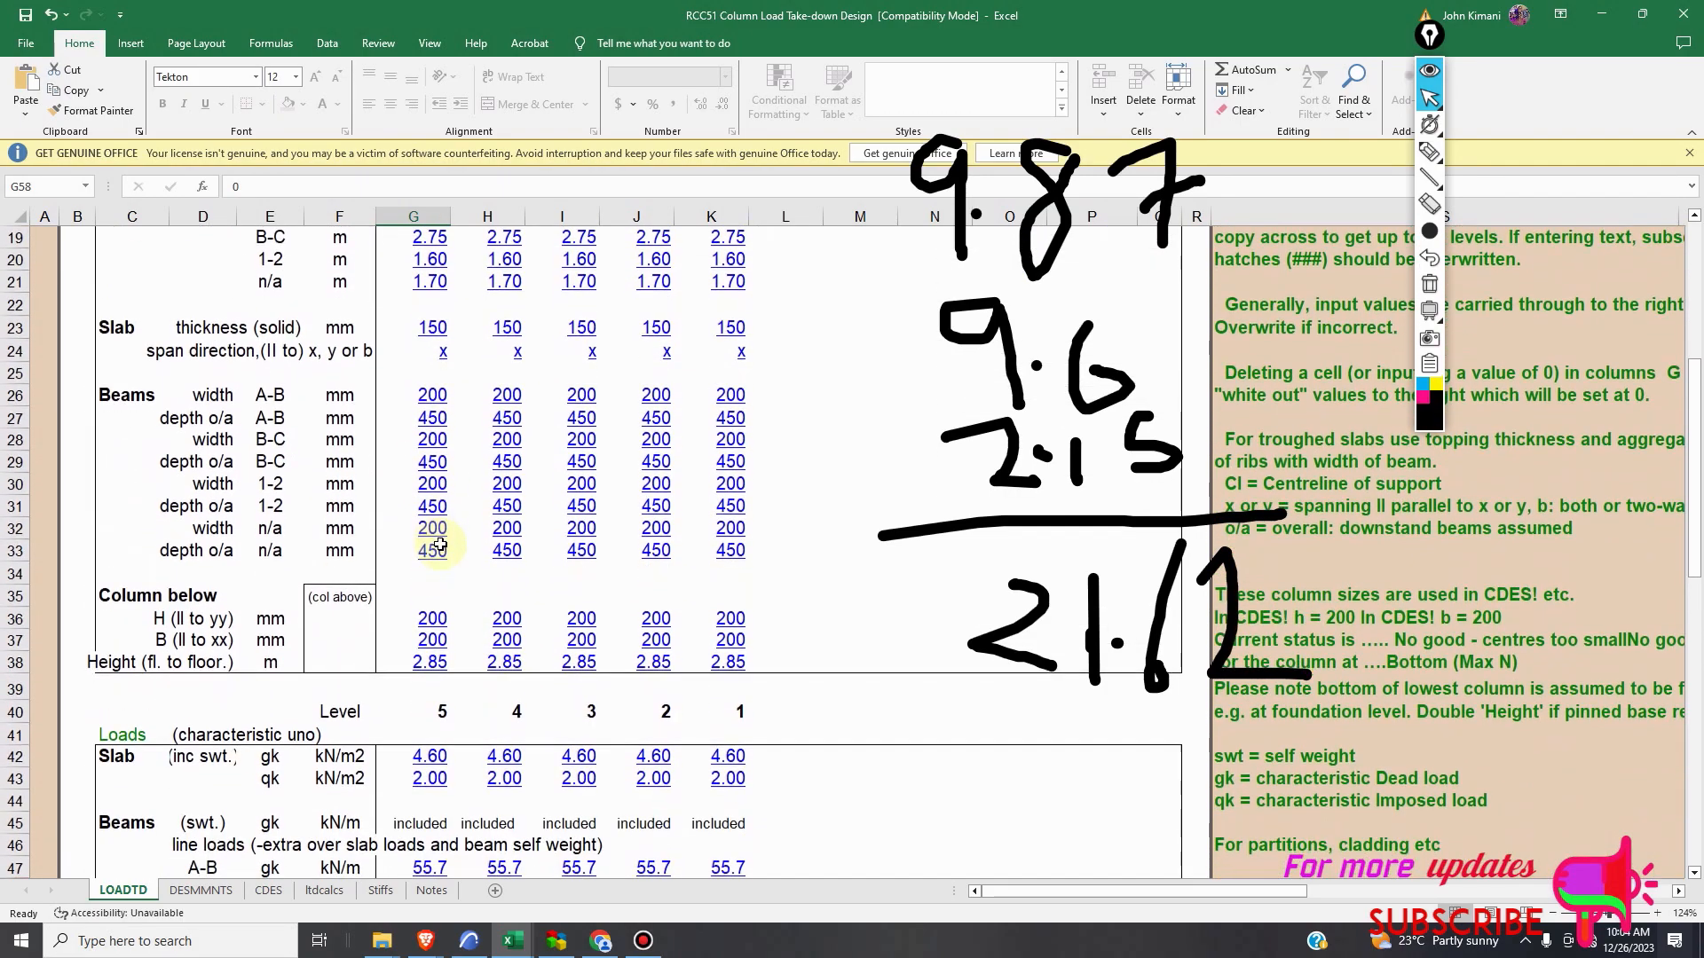
{"action": "scroll", "coordinate": [443, 545], "scroll_direction": "down", "scroll_amount": 4}
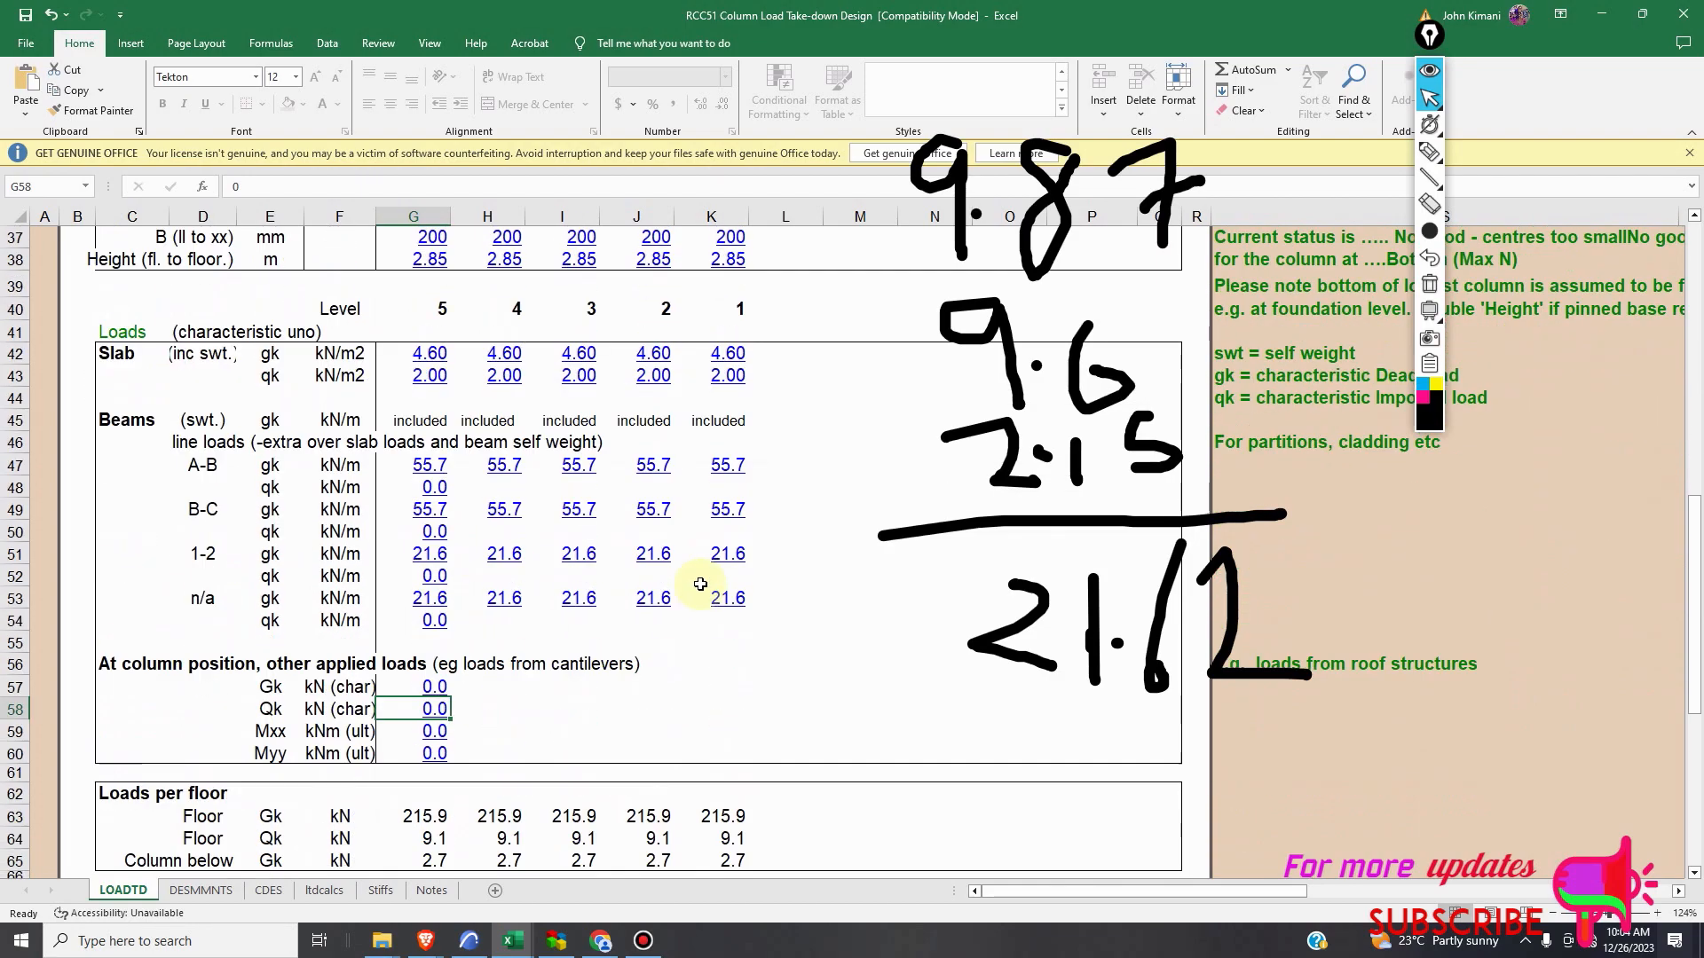
{"action": "scroll", "coordinate": [674, 568], "scroll_direction": "up", "scroll_amount": 4}
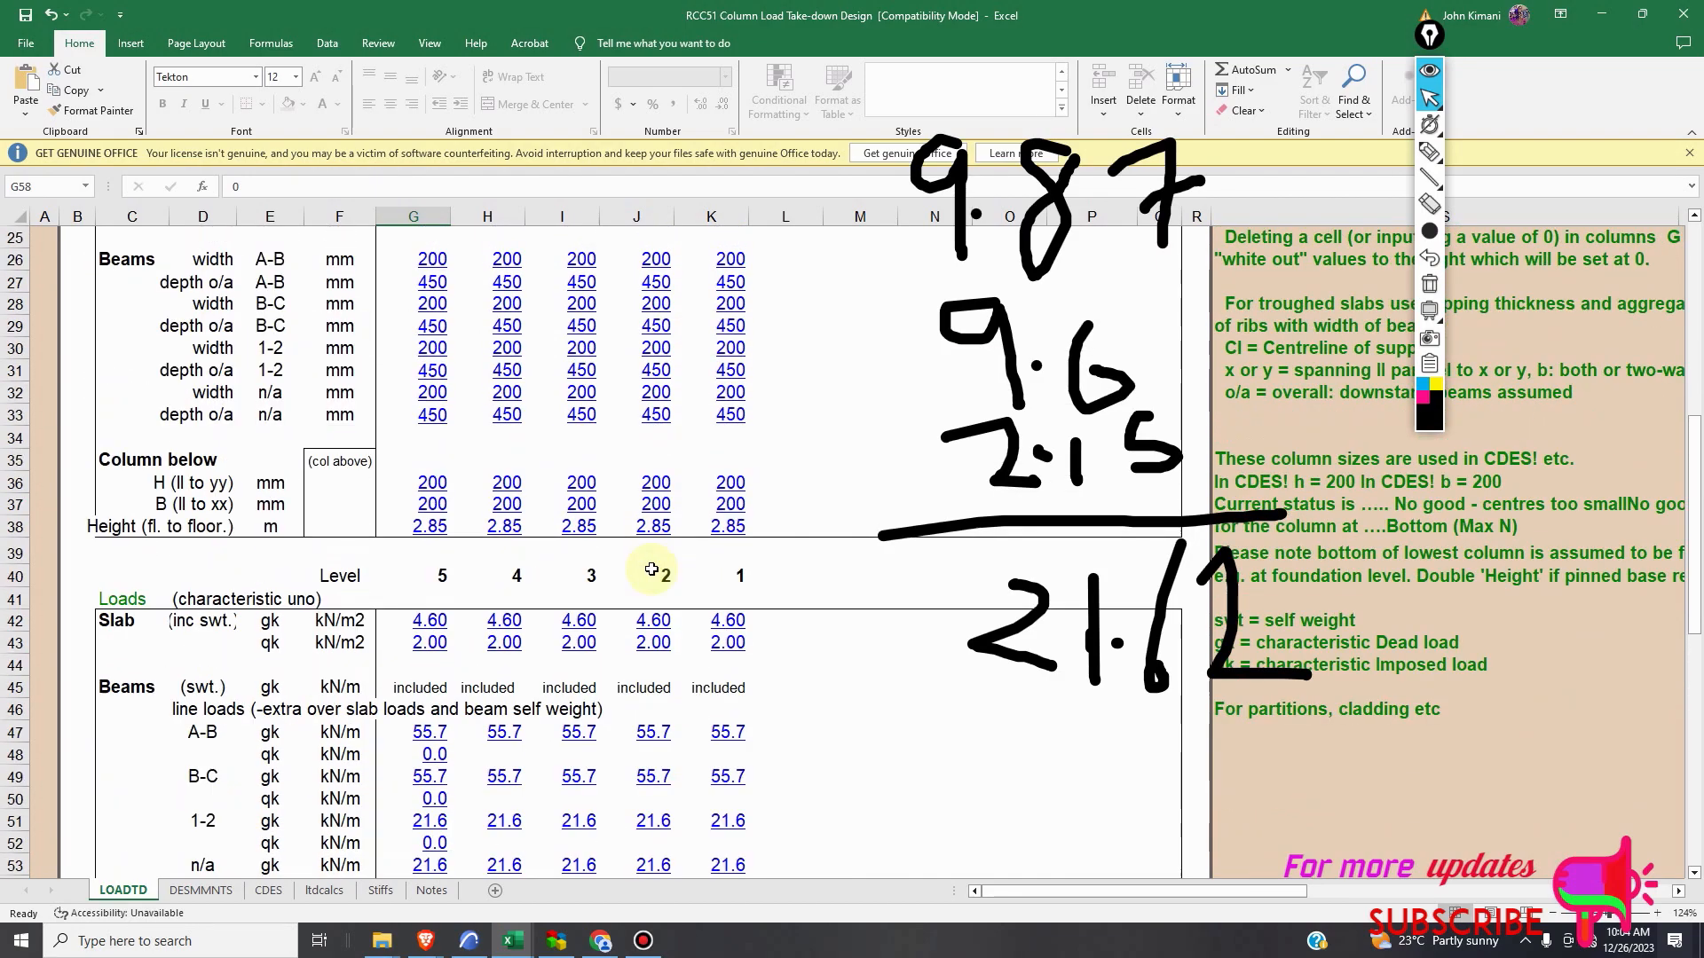
Clear the handwritten load sum from the screen and move the annotation toolbar to the left edge of the screen.
{"action": "left_click", "coordinate": [1429, 284]}
{"action": "left_click_drag", "start_coordinate": [1411, 35], "coordinate": [3, 35]}
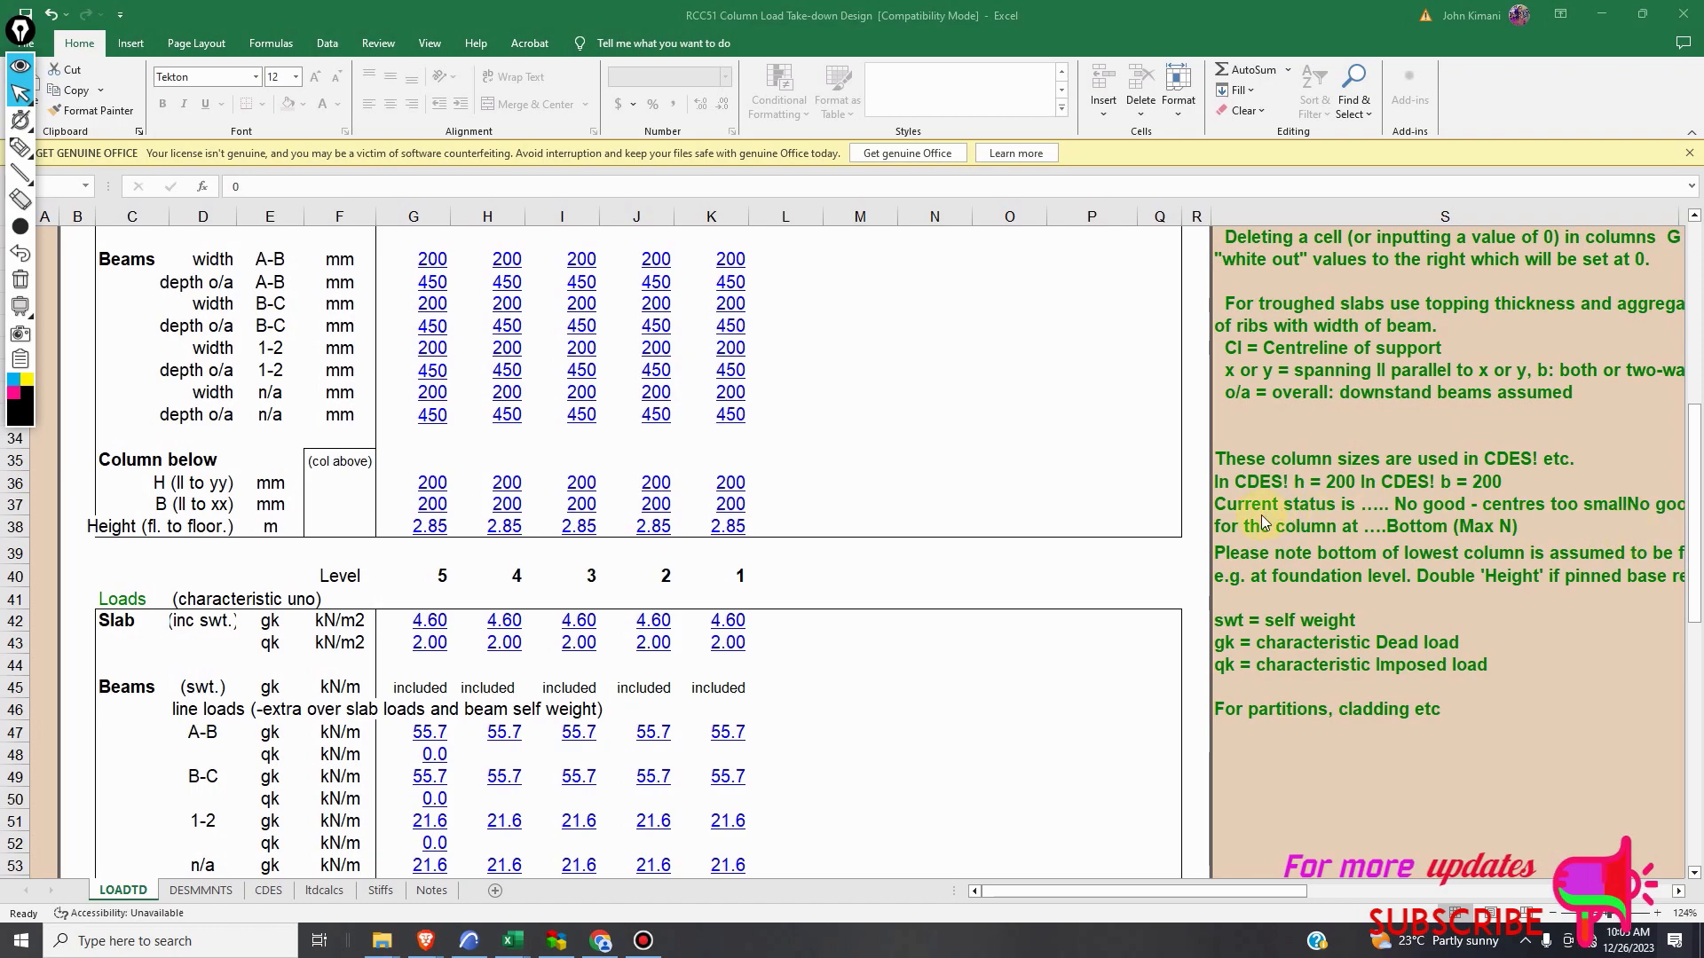
Try H values of 300 mm and 400 mm for the level 5 column below.
{"action": "scroll", "coordinate": [497, 497], "scroll_direction": "up", "scroll_amount": 1}
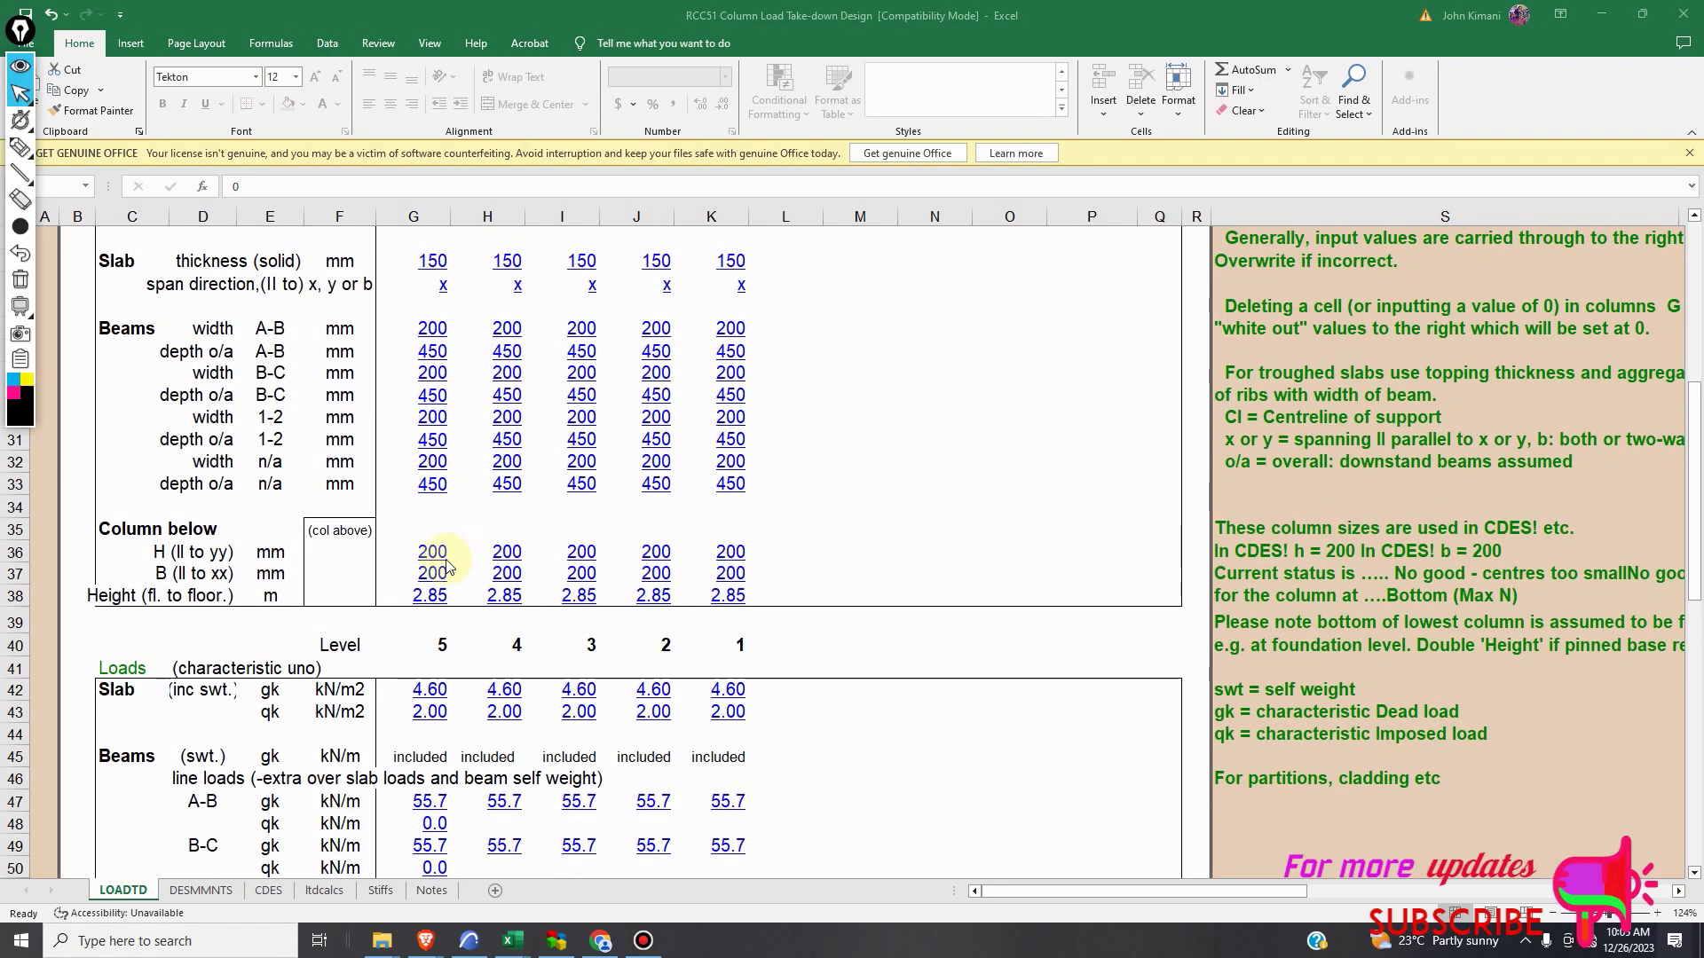
{"action": "left_click", "coordinate": [441, 556]}
{"action": "type", "text": "300"}
{"action": "left_click", "coordinate": [551, 600]}
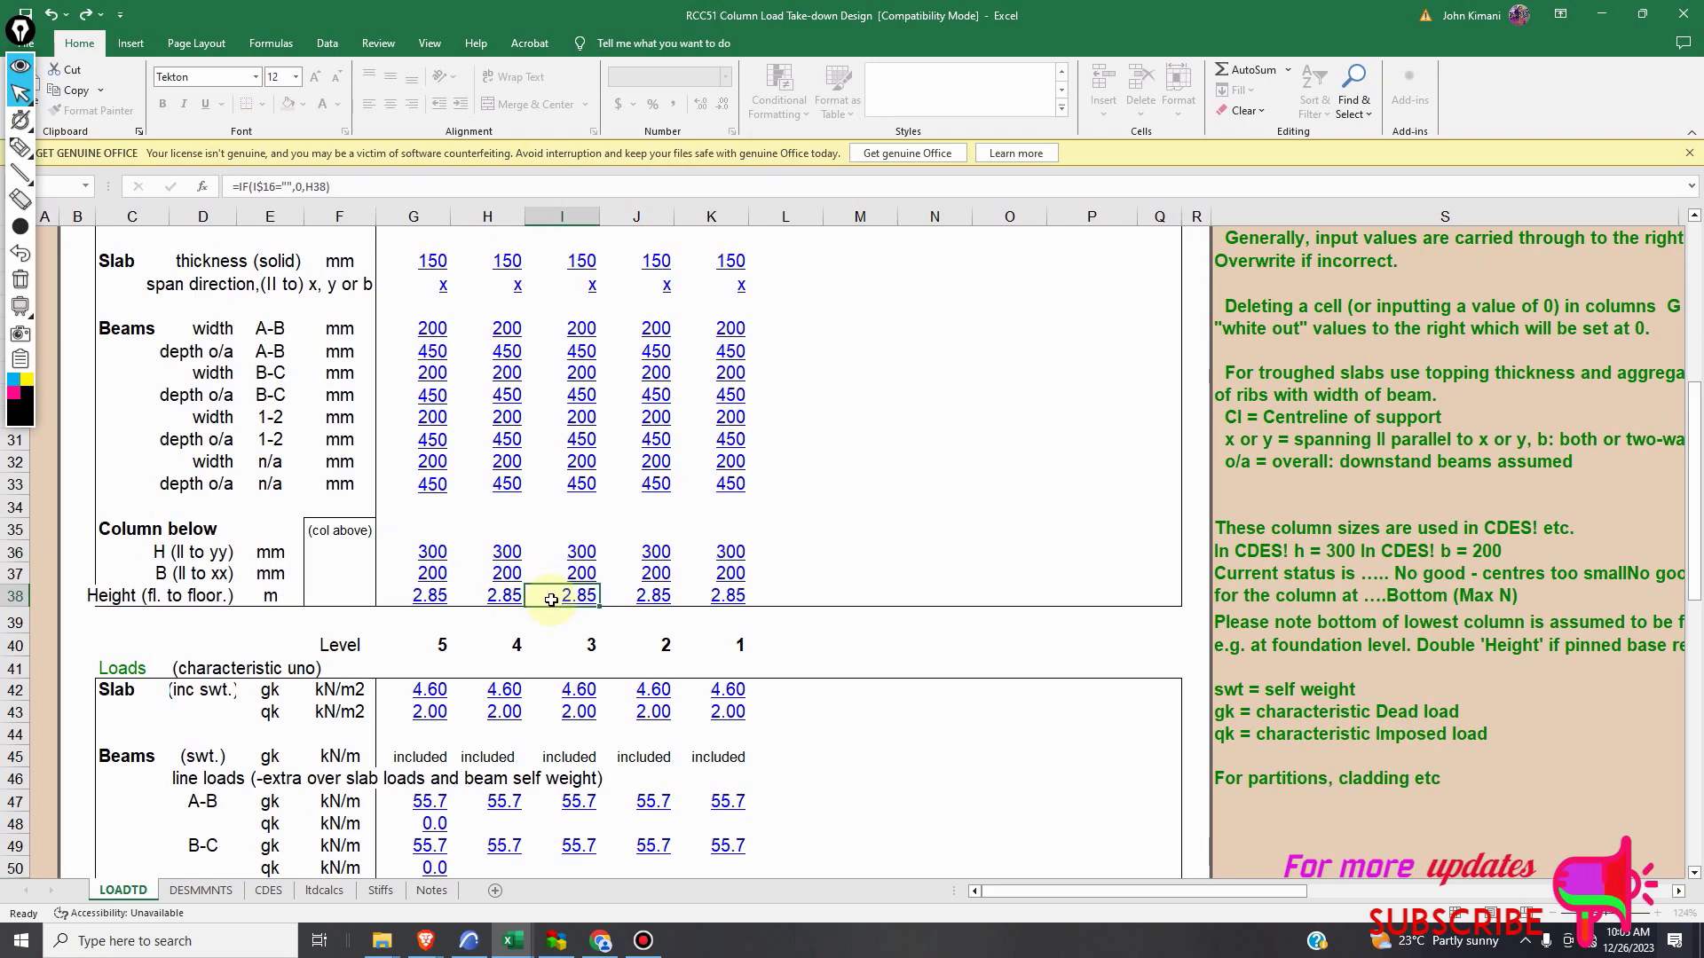
{"action": "left_click", "coordinate": [443, 553]}
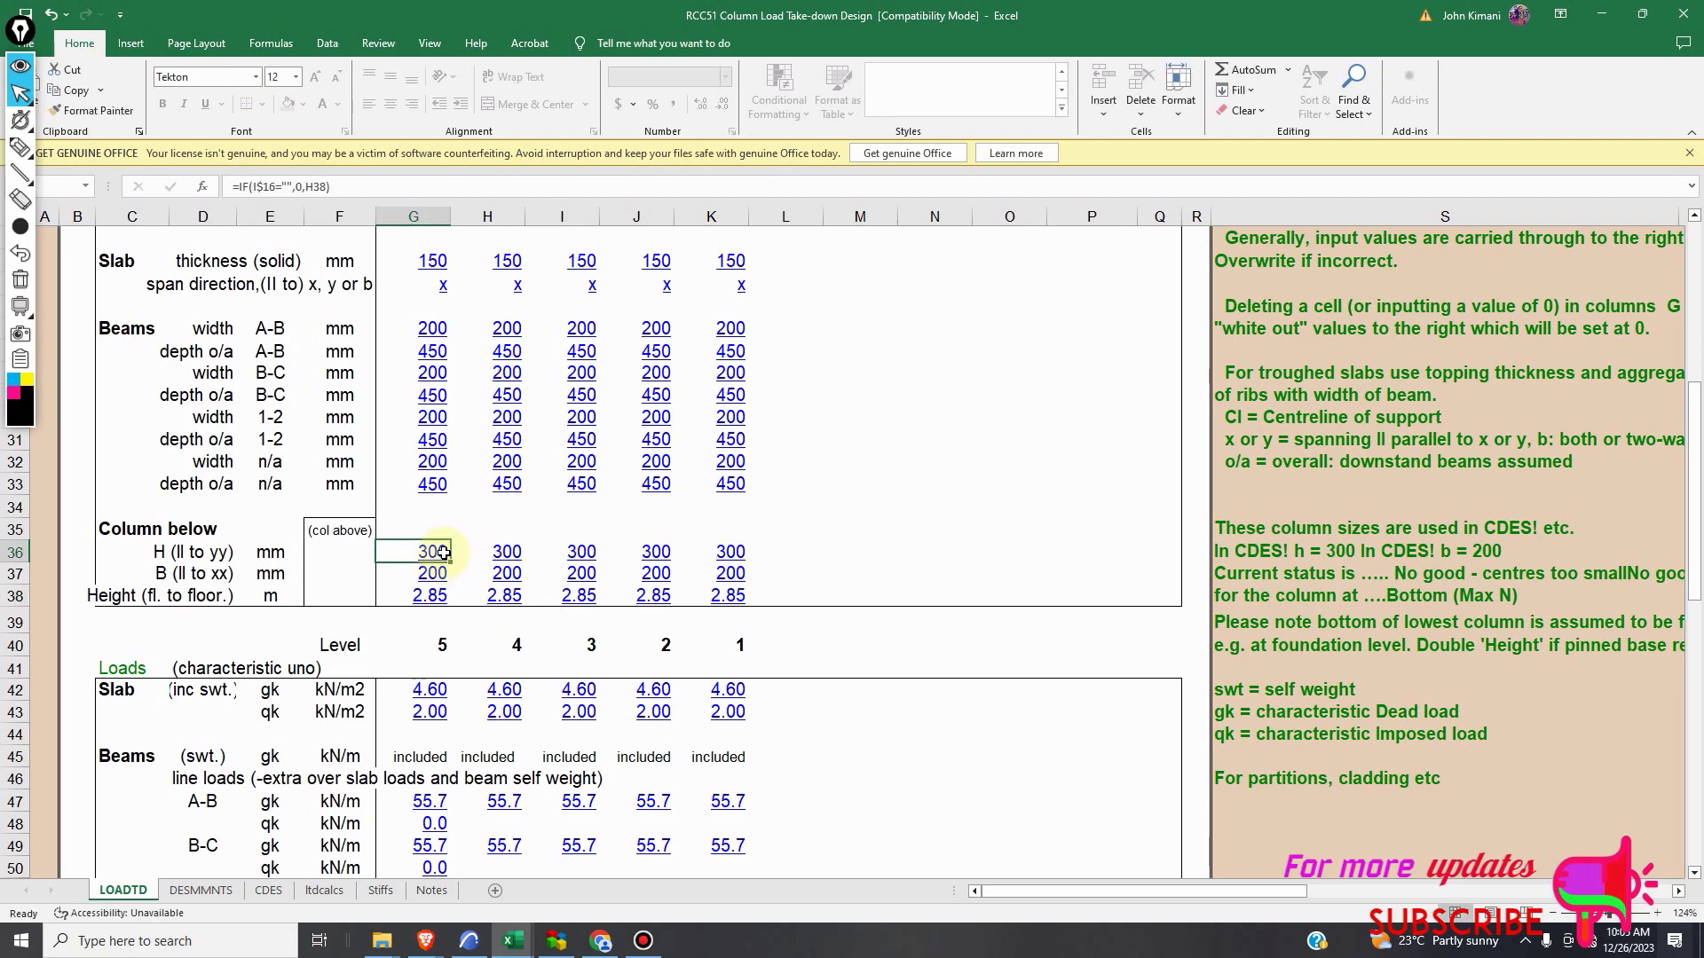
{"action": "type", "text": "400"}
{"action": "left_click", "coordinate": [487, 570]}
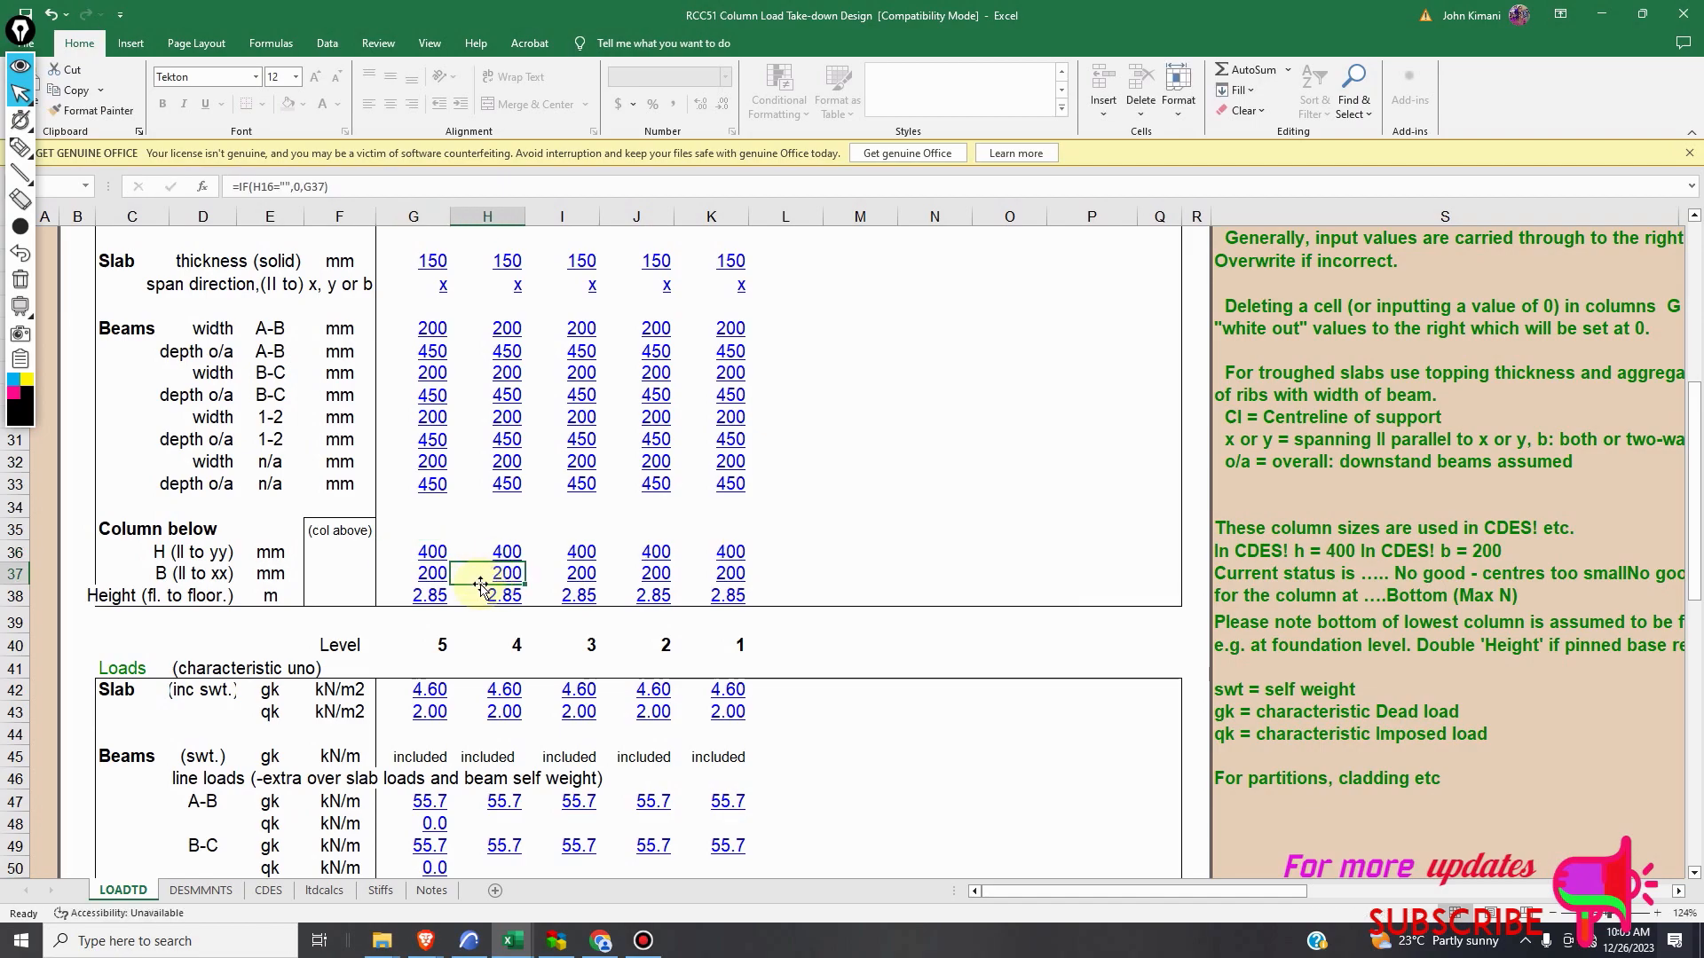
Set the level 5 column below to H 450 mm and B 250 mm.
{"action": "left_click", "coordinate": [424, 551]}
{"action": "type", "text": "45"}
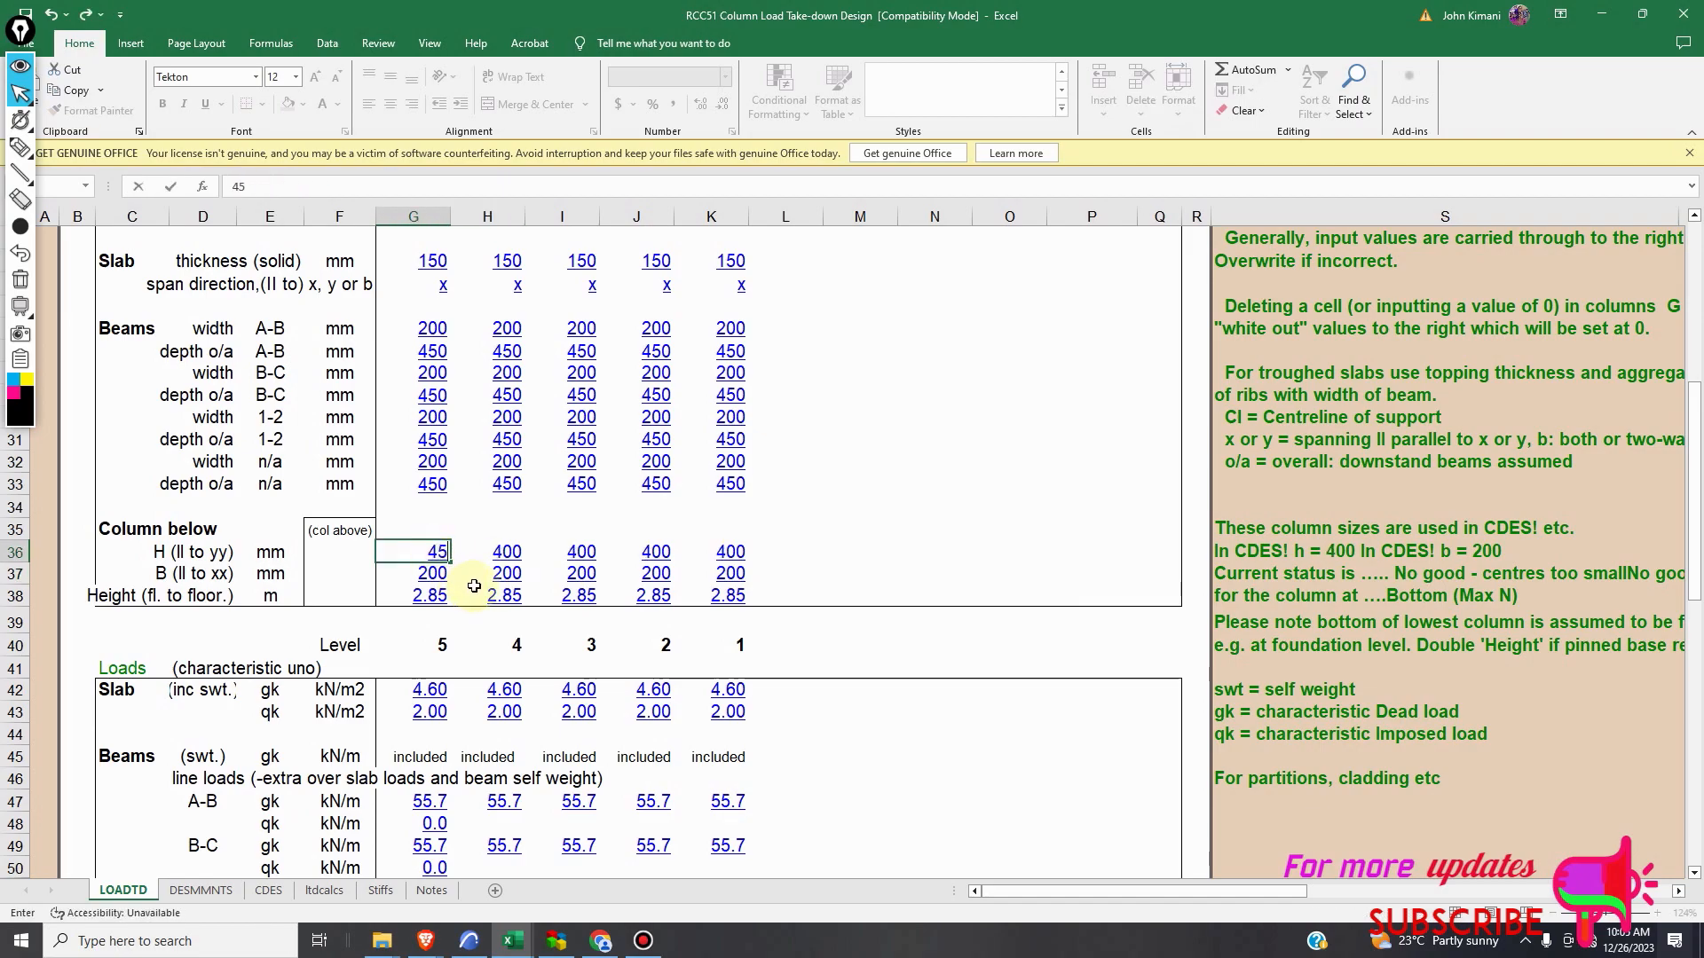
{"action": "left_click", "coordinate": [485, 591]}
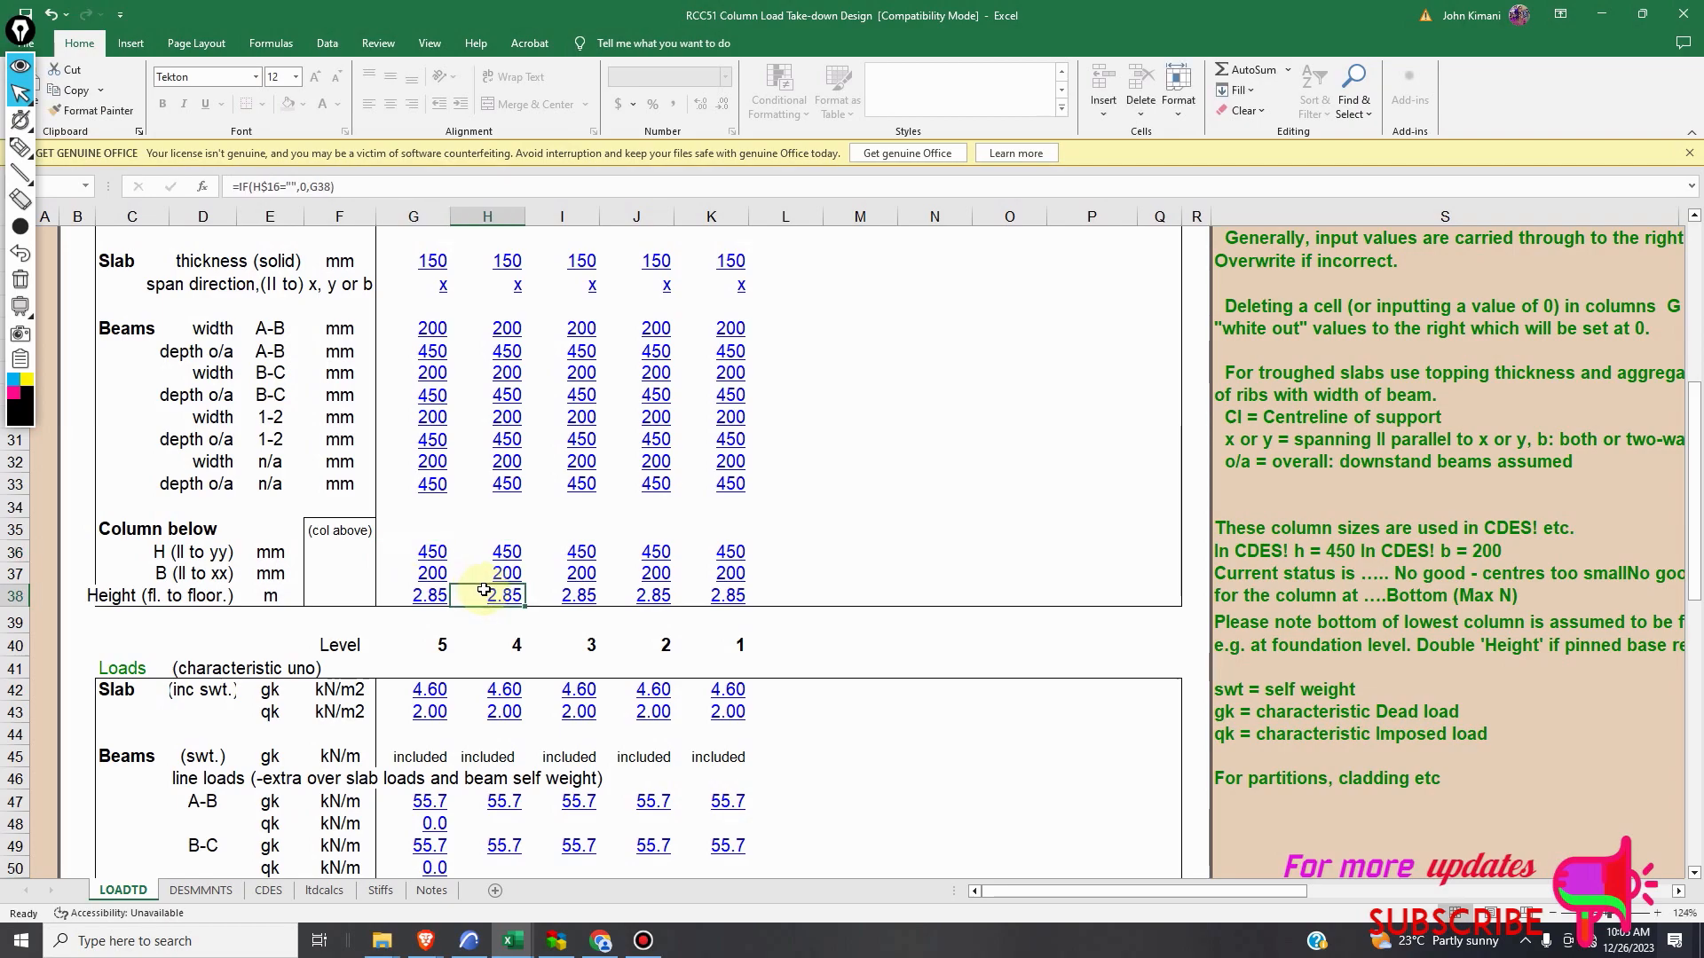
{"action": "left_click", "coordinate": [440, 573]}
{"action": "type", "text": "2"}
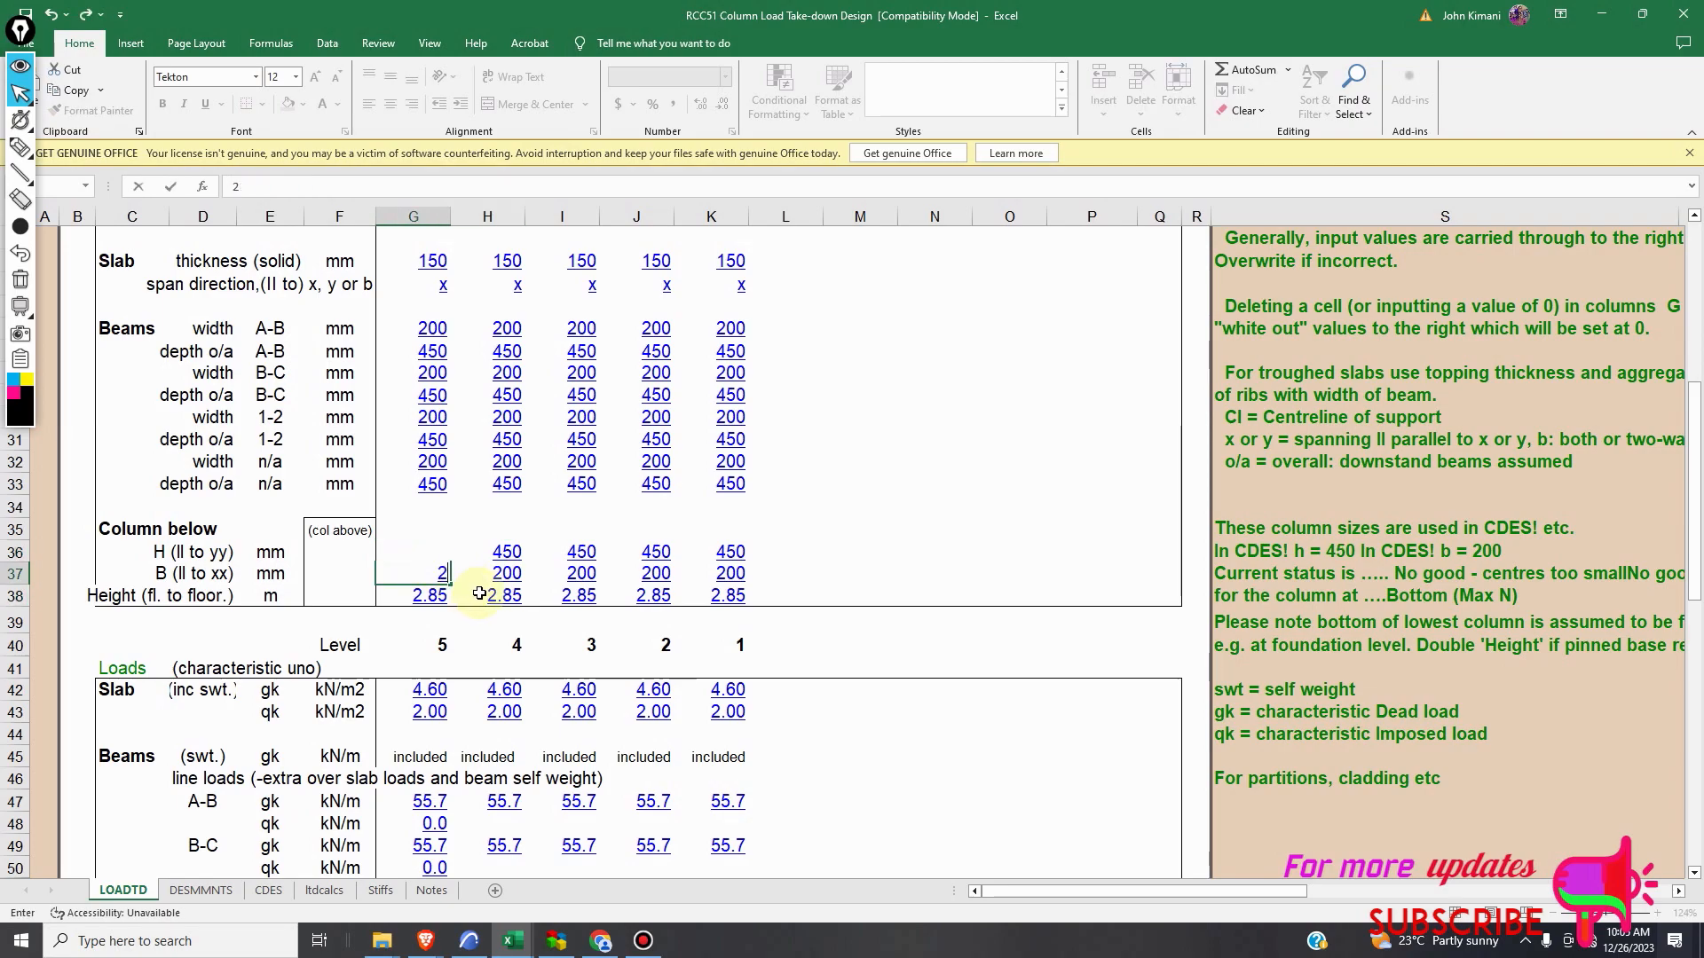
{"action": "type", "text": "50"}
{"action": "left_click", "coordinate": [496, 606]}
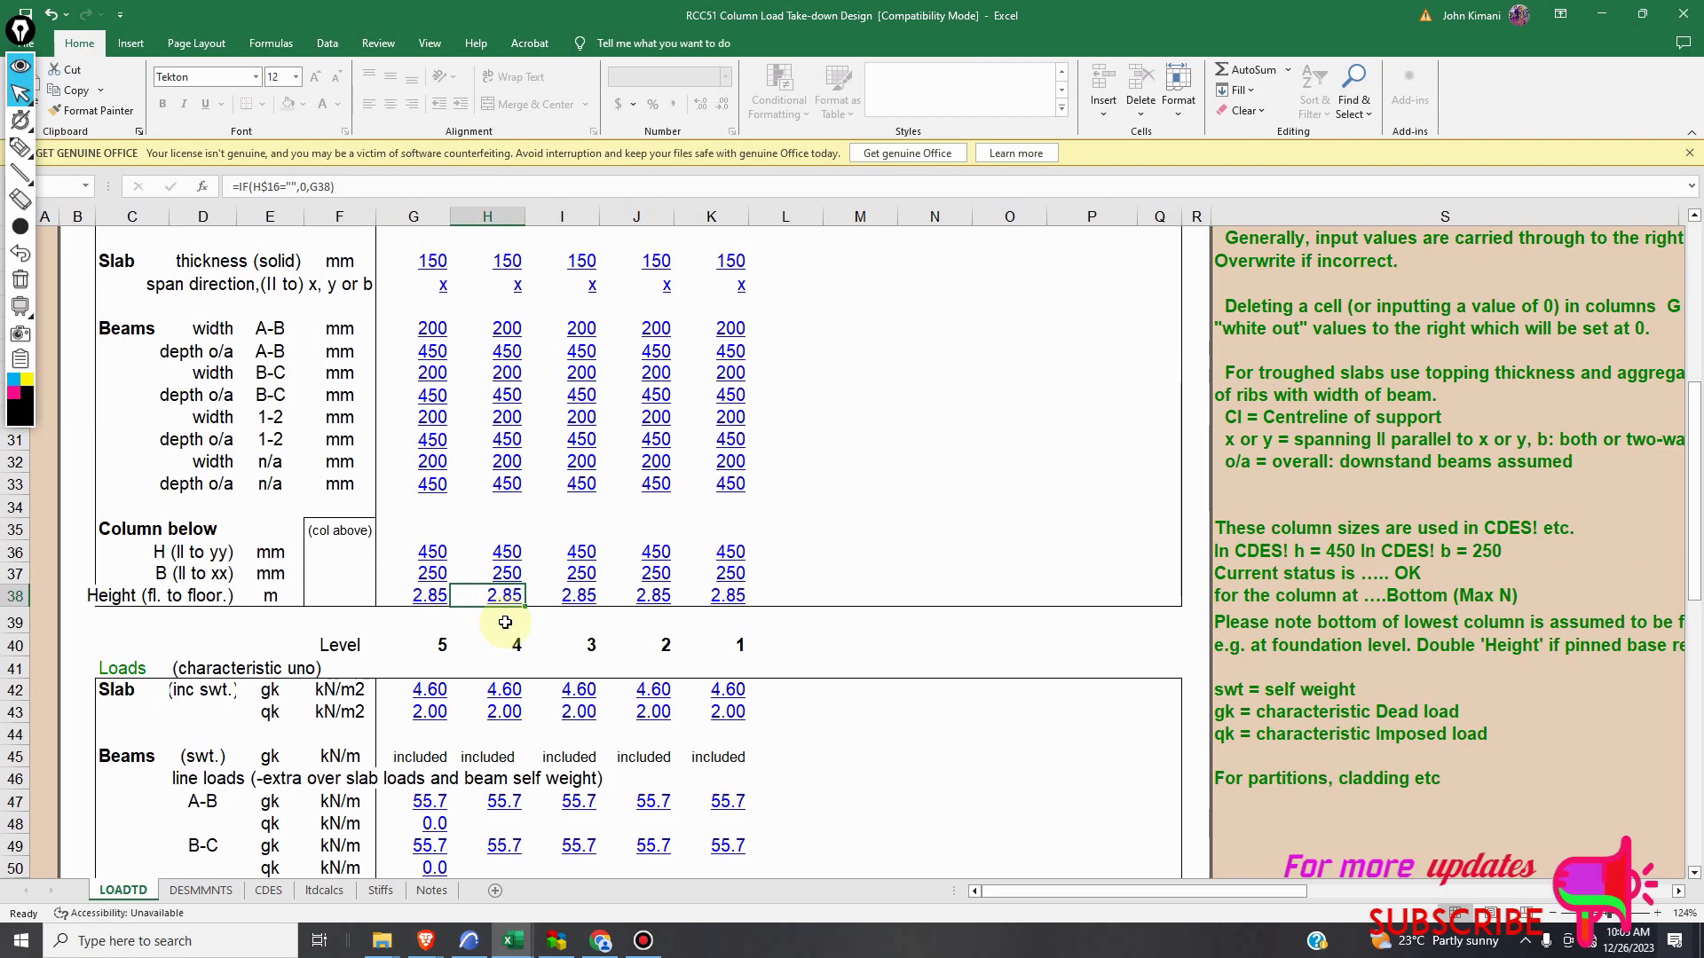
{"action": "scroll", "coordinate": [515, 577], "scroll_direction": "down", "scroll_amount": 2}
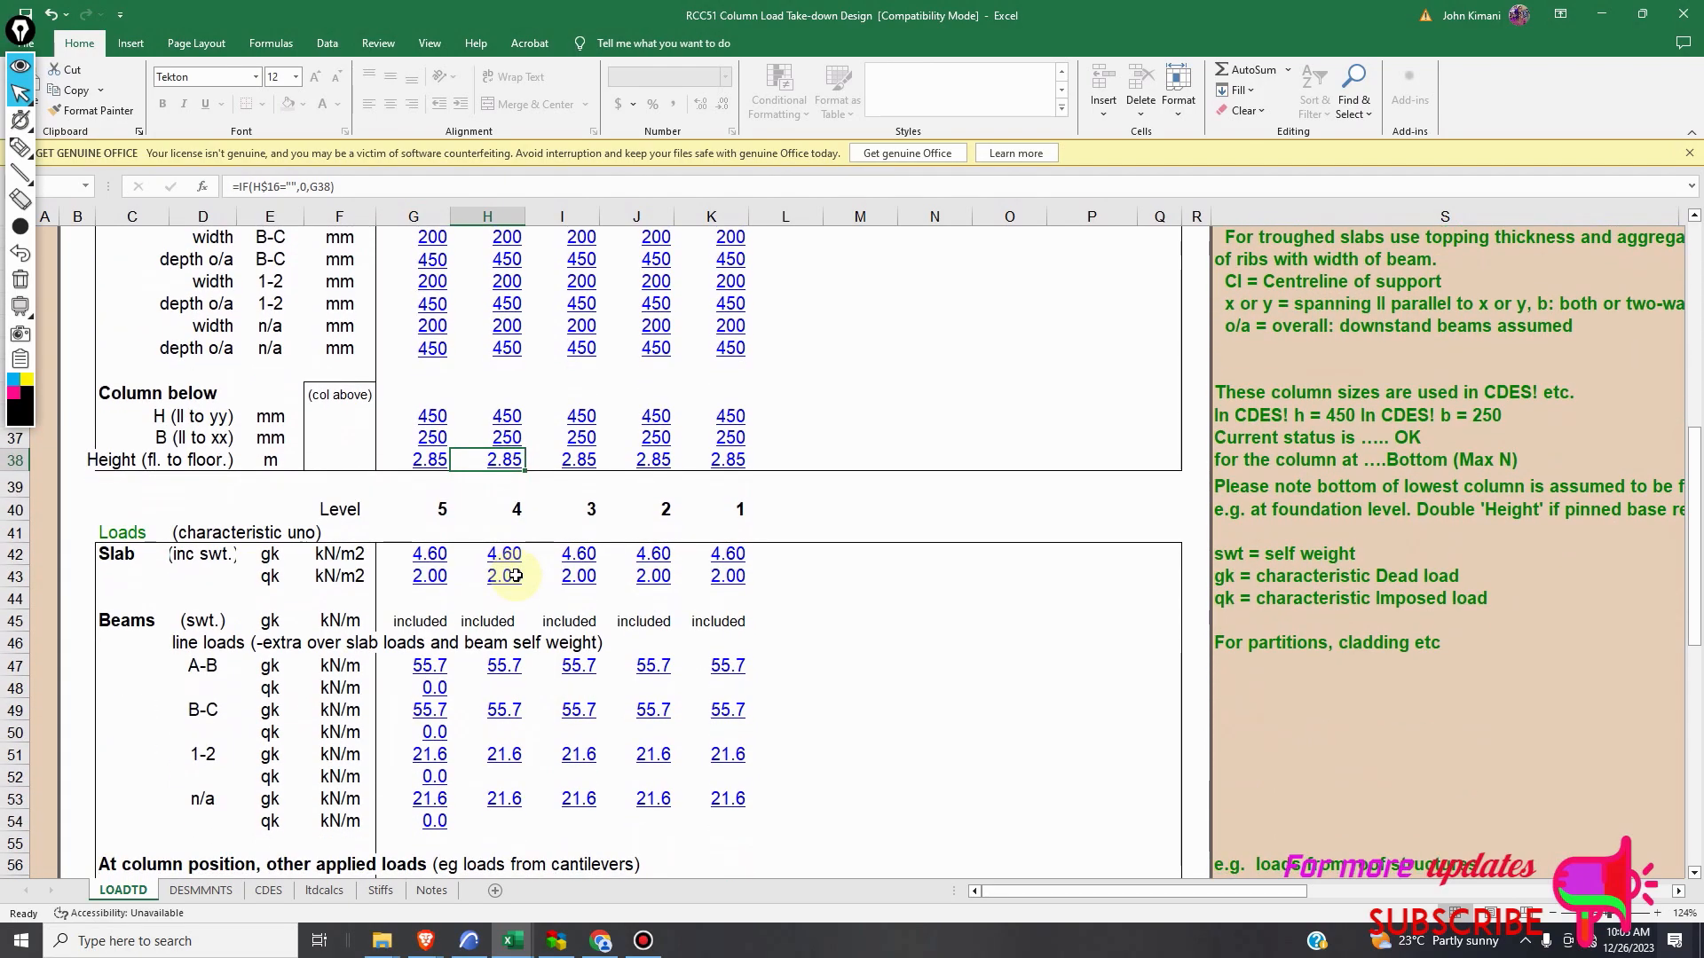
{"action": "scroll", "coordinate": [514, 577], "scroll_direction": "down", "scroll_amount": 1}
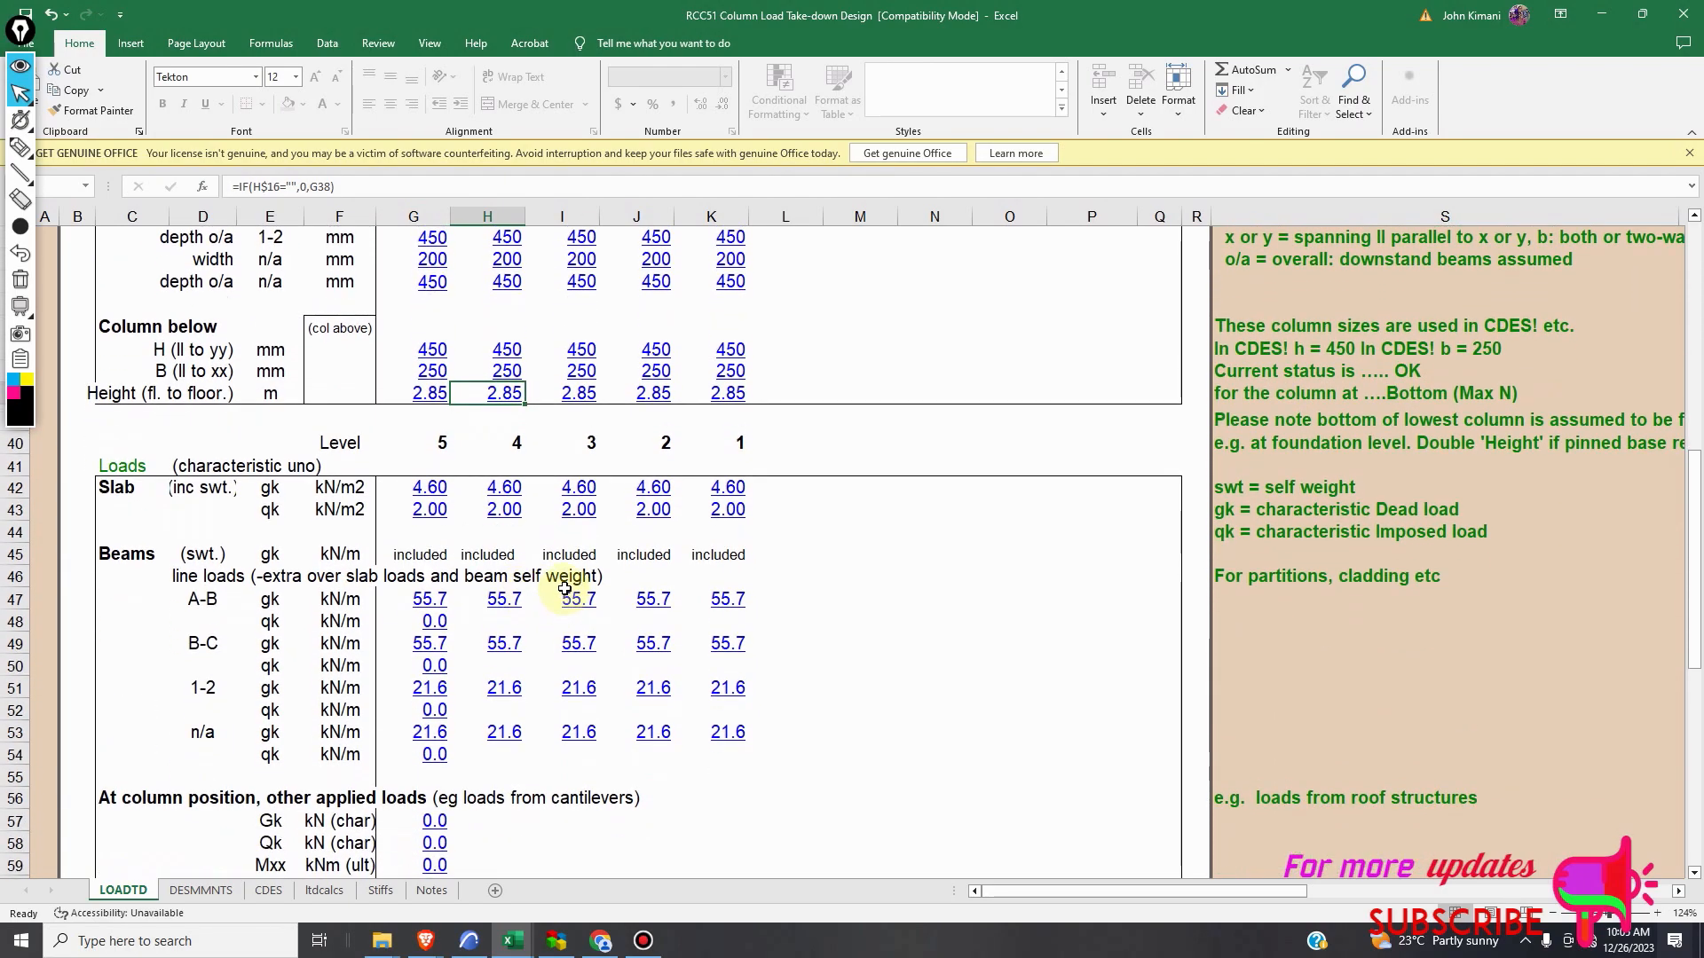
{"action": "scroll", "coordinate": [559, 585], "scroll_direction": "up", "scroll_amount": 1}
{"action": "scroll", "coordinate": [564, 587], "scroll_direction": "up", "scroll_amount": 4}
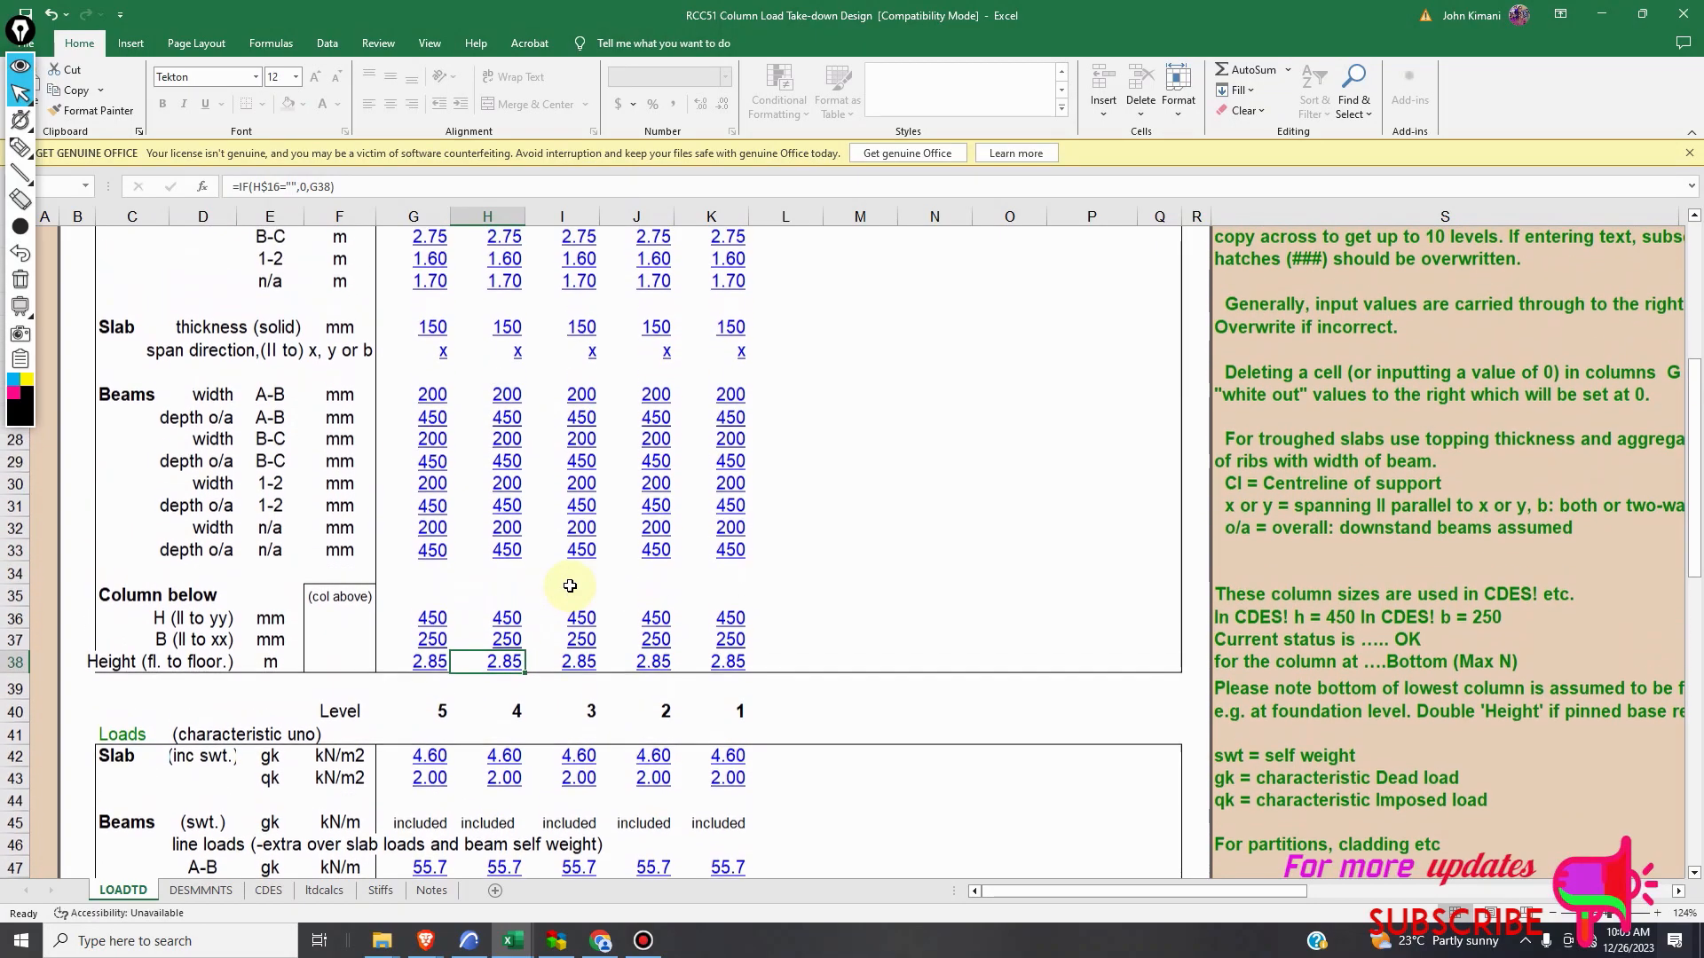
{"action": "scroll", "coordinate": [570, 586], "scroll_direction": "down", "scroll_amount": 4}
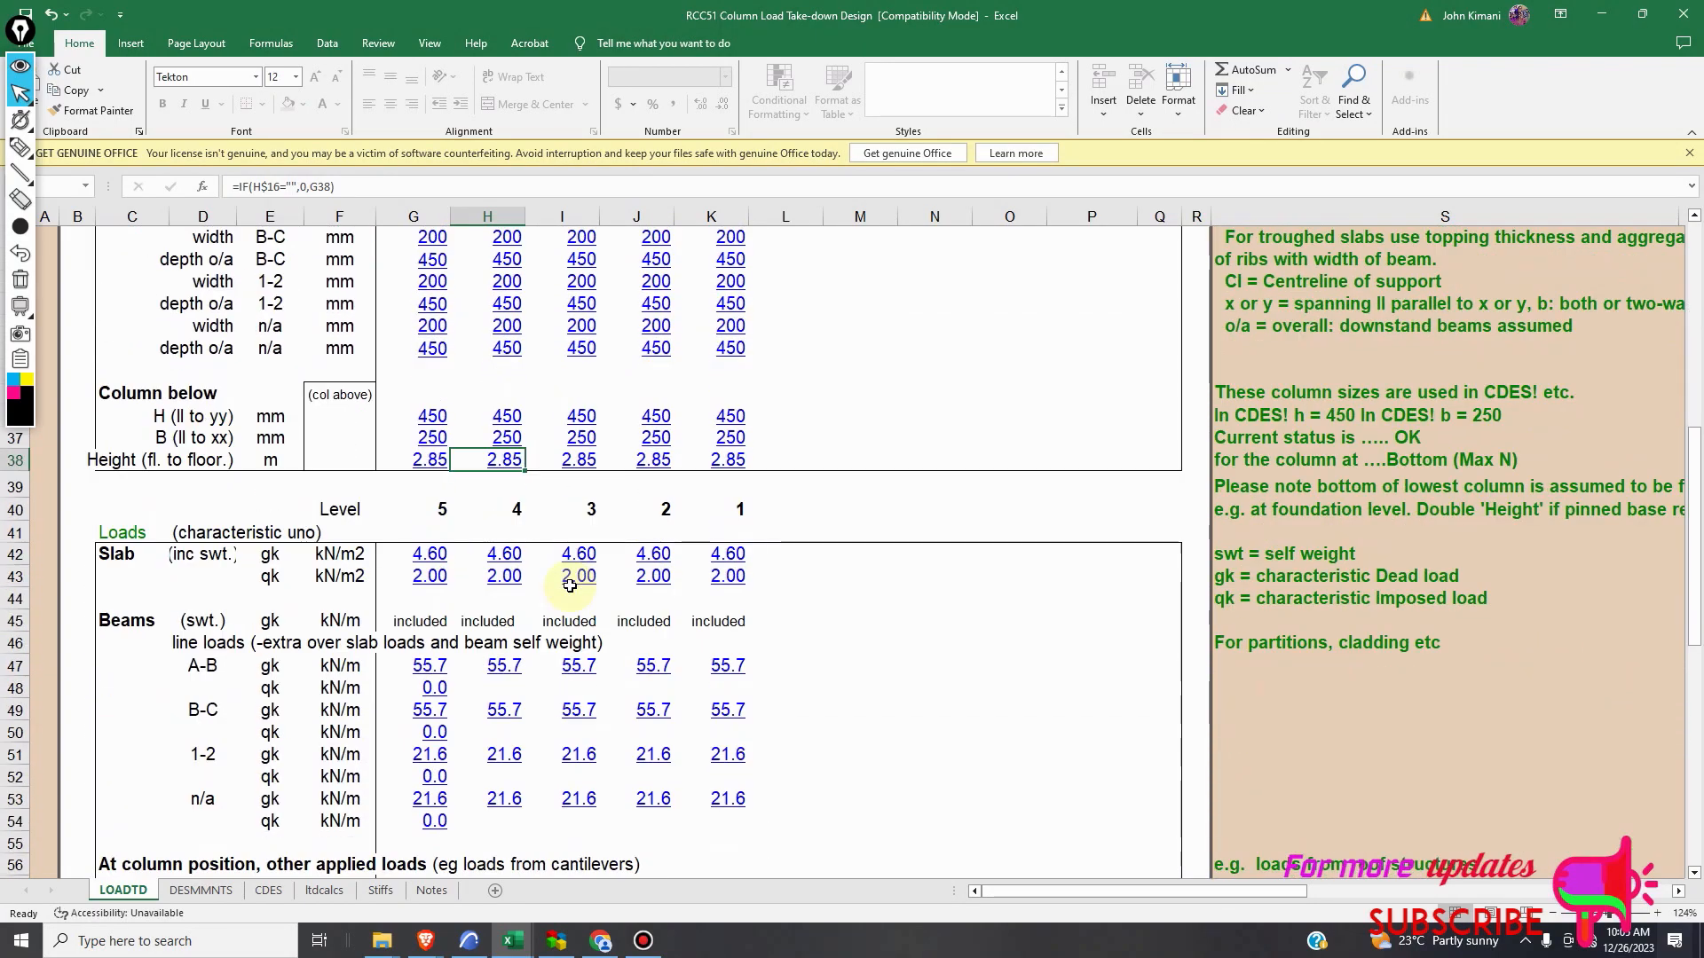
{"action": "scroll", "coordinate": [569, 585], "scroll_direction": "down", "scroll_amount": 3}
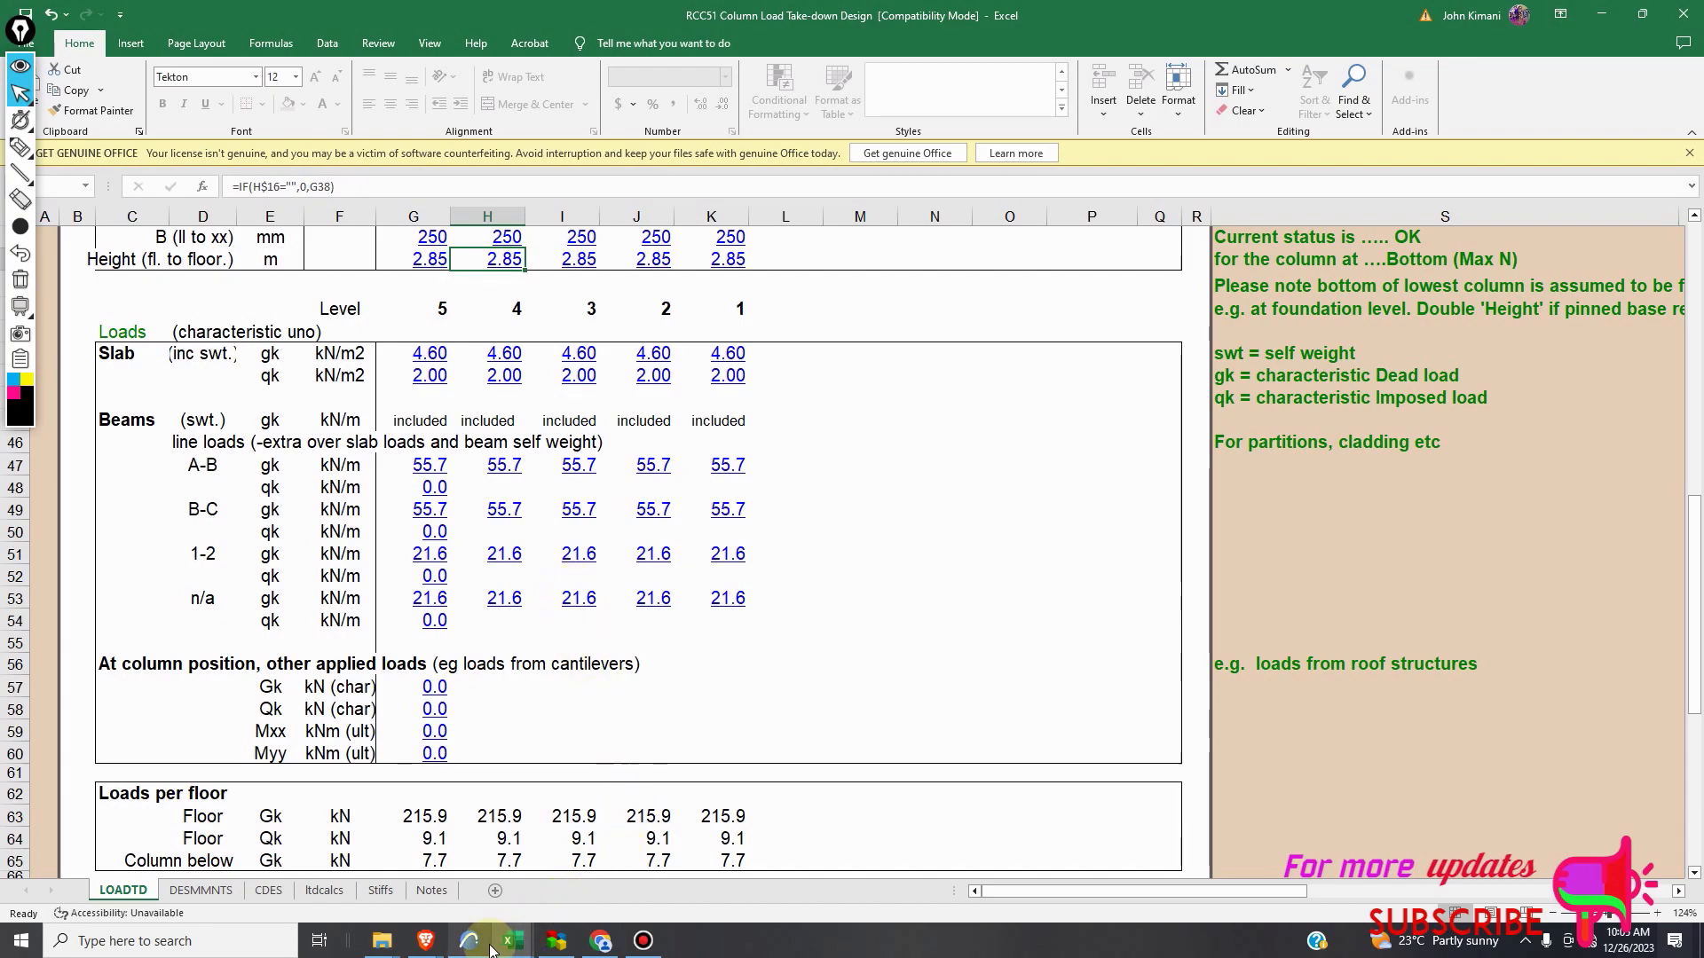
{"action": "mouse_move", "coordinate": [493, 944]}
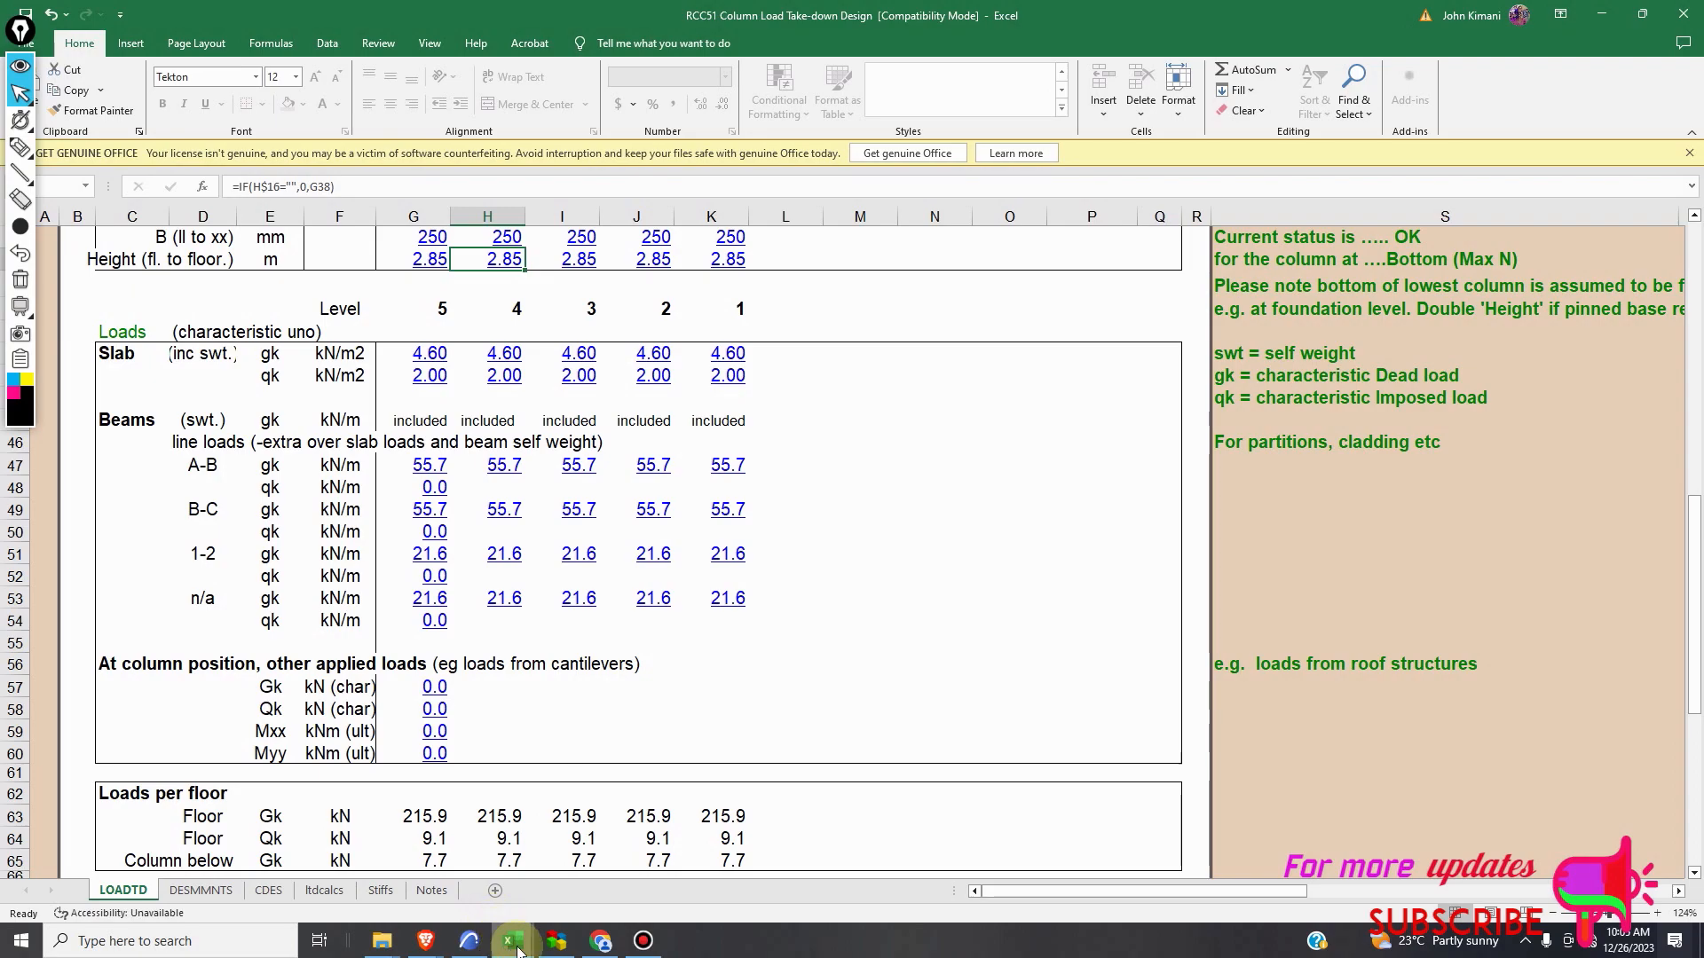
{"action": "left_click", "coordinate": [643, 941]}
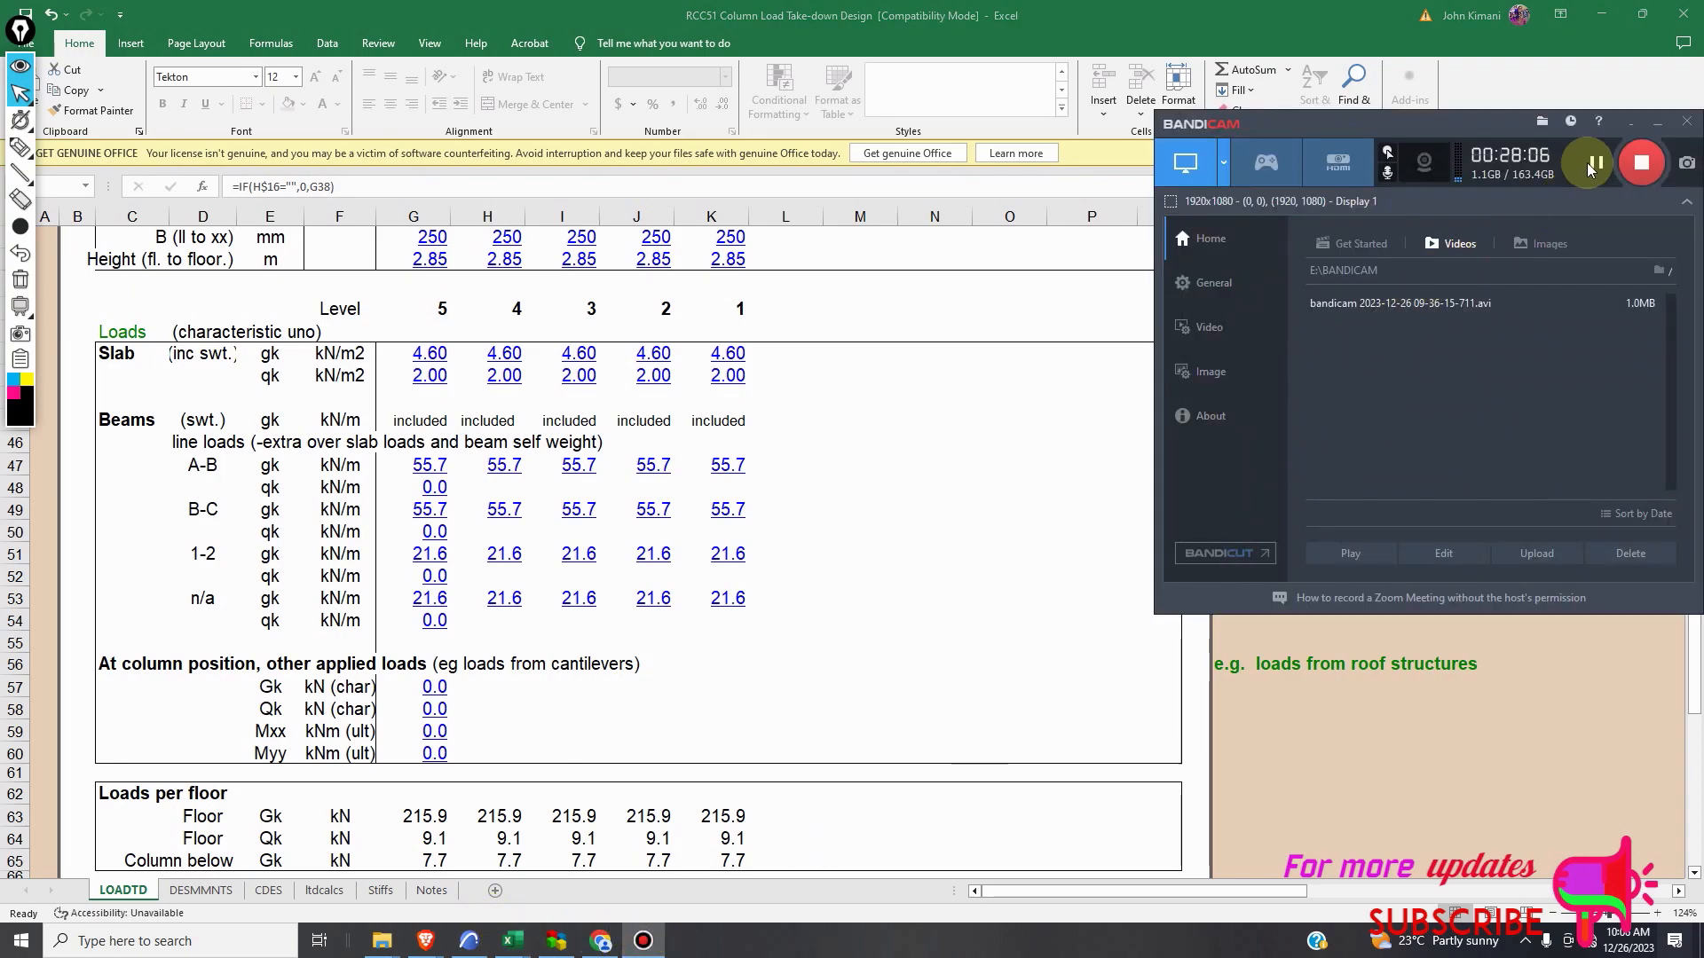
{"action": "left_click", "coordinate": [1630, 128]}
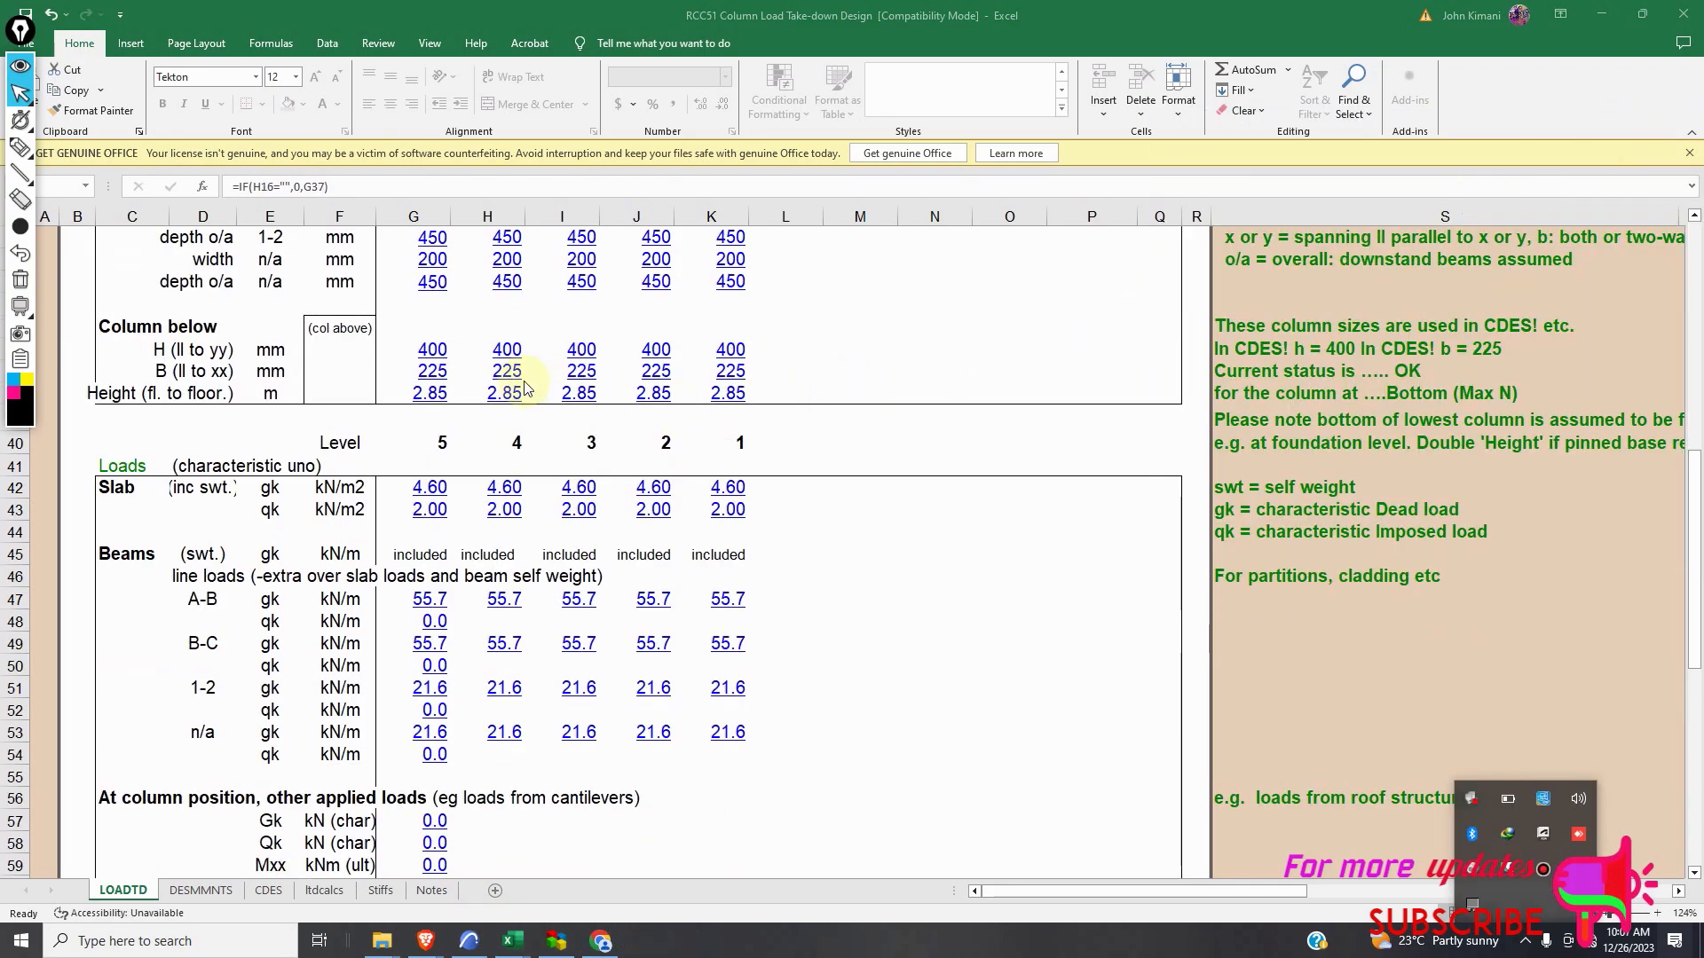
Try a B value of 200 mm for the level 5 column below and set it back to 225 mm.
{"action": "left_click", "coordinate": [432, 371]}
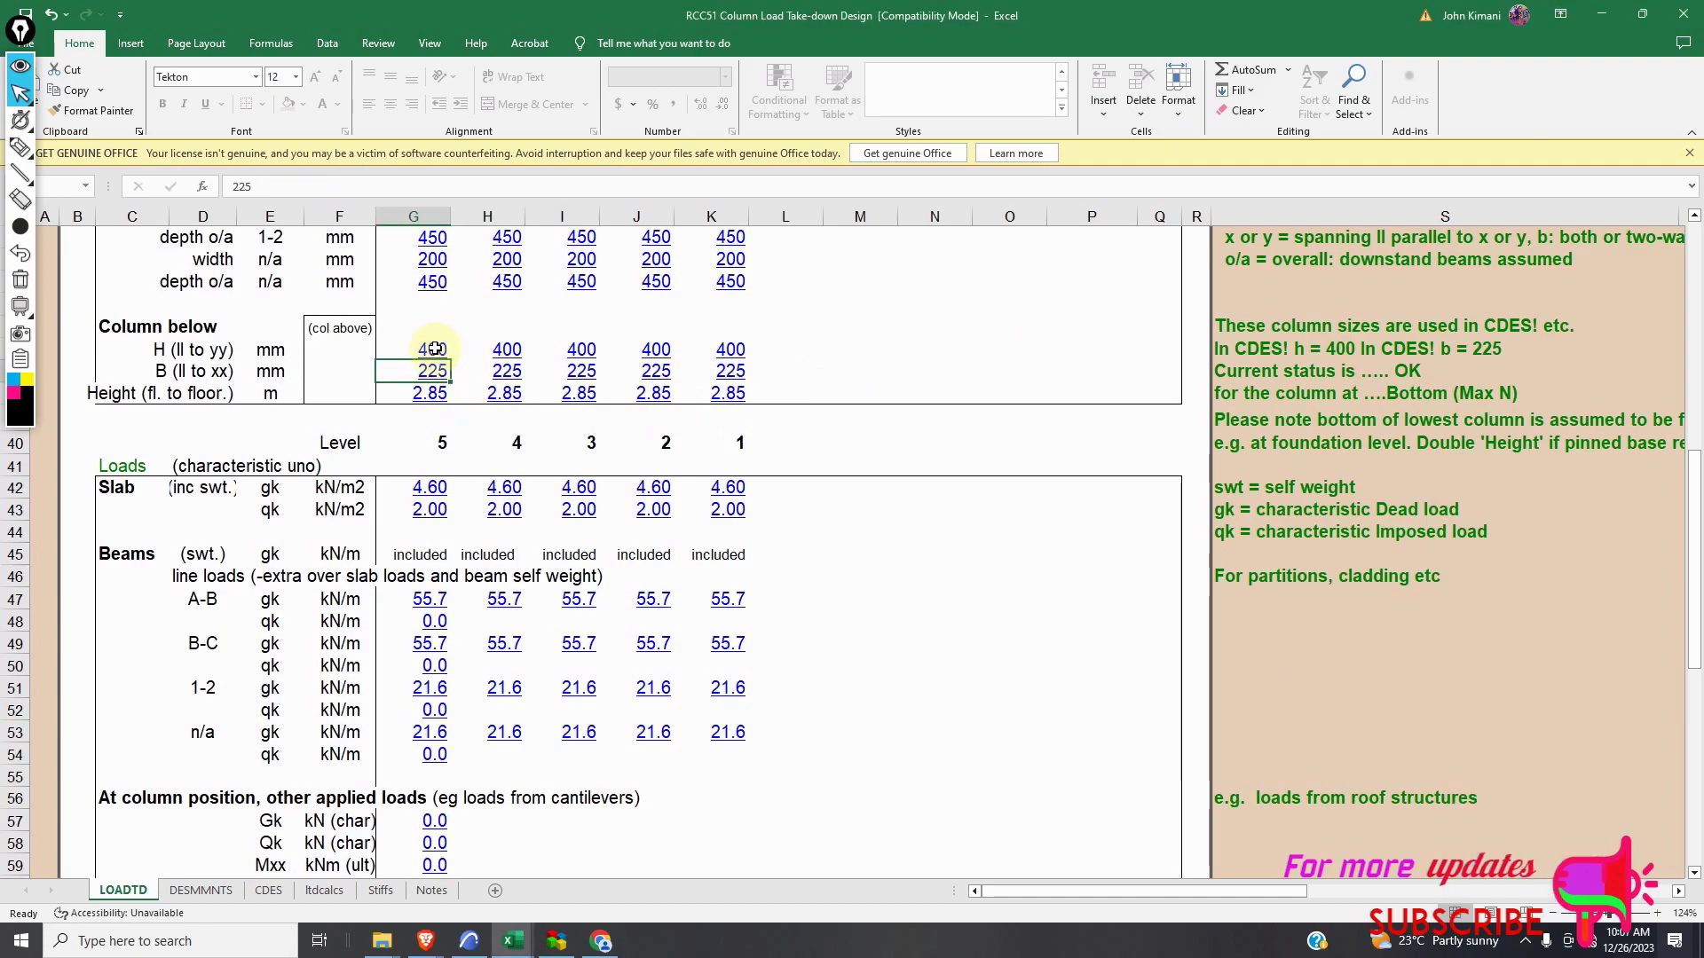
{"action": "type", "text": "200"}
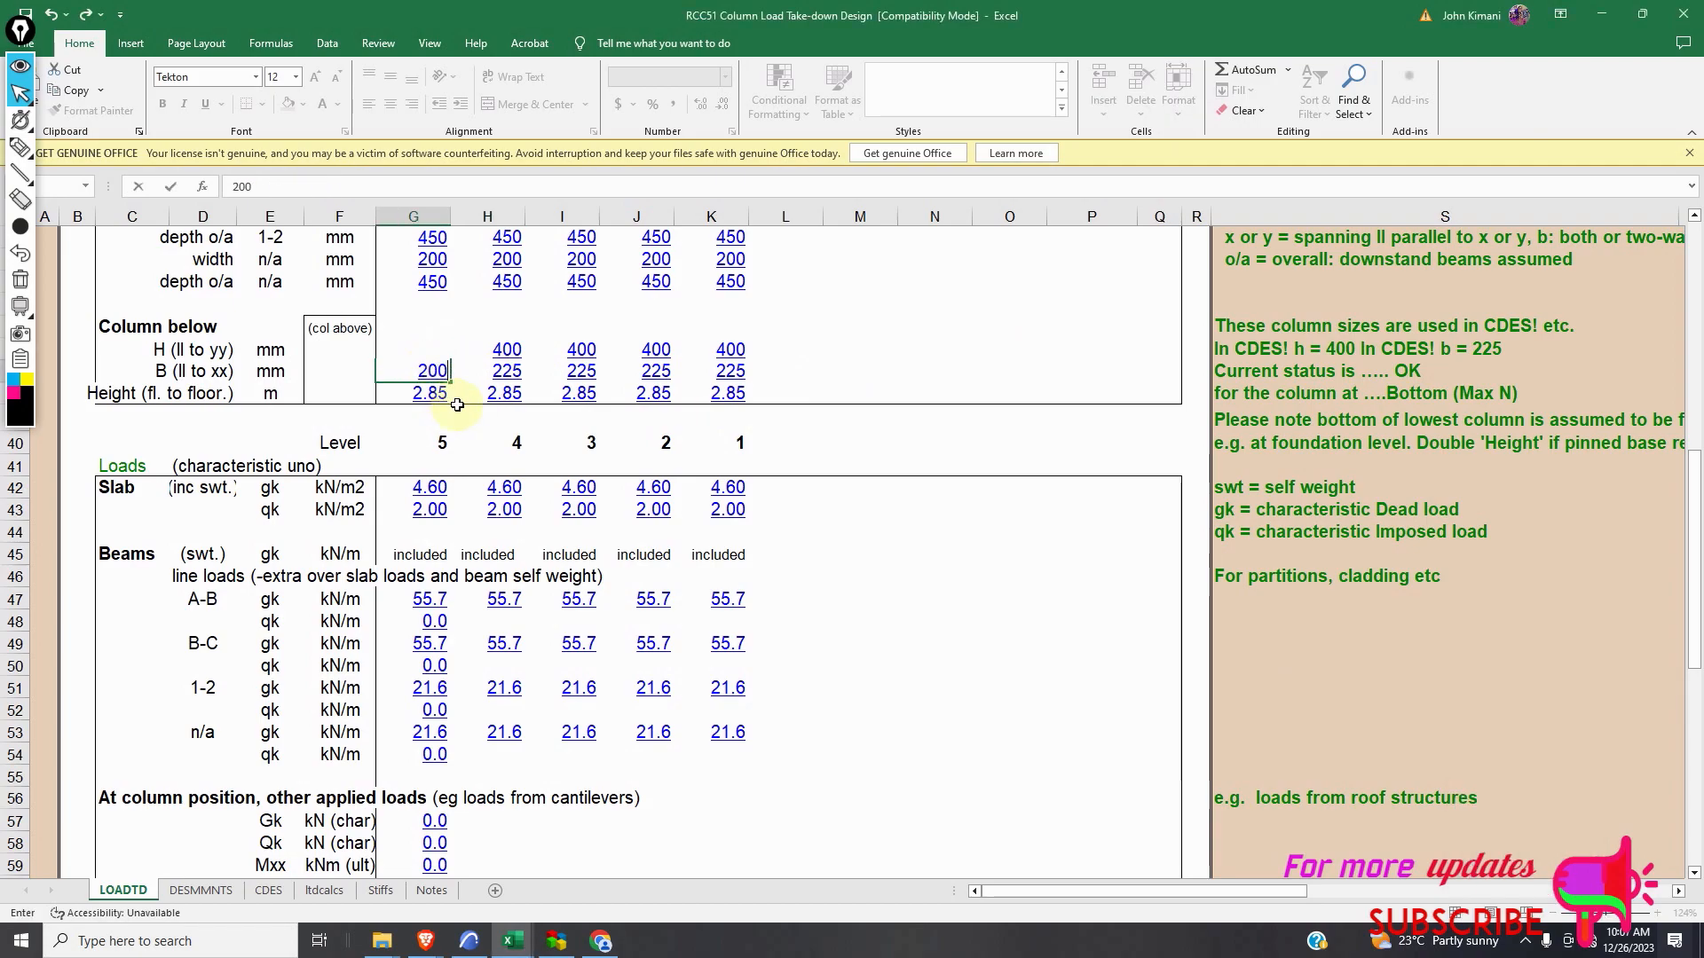
{"action": "left_click", "coordinate": [457, 406]}
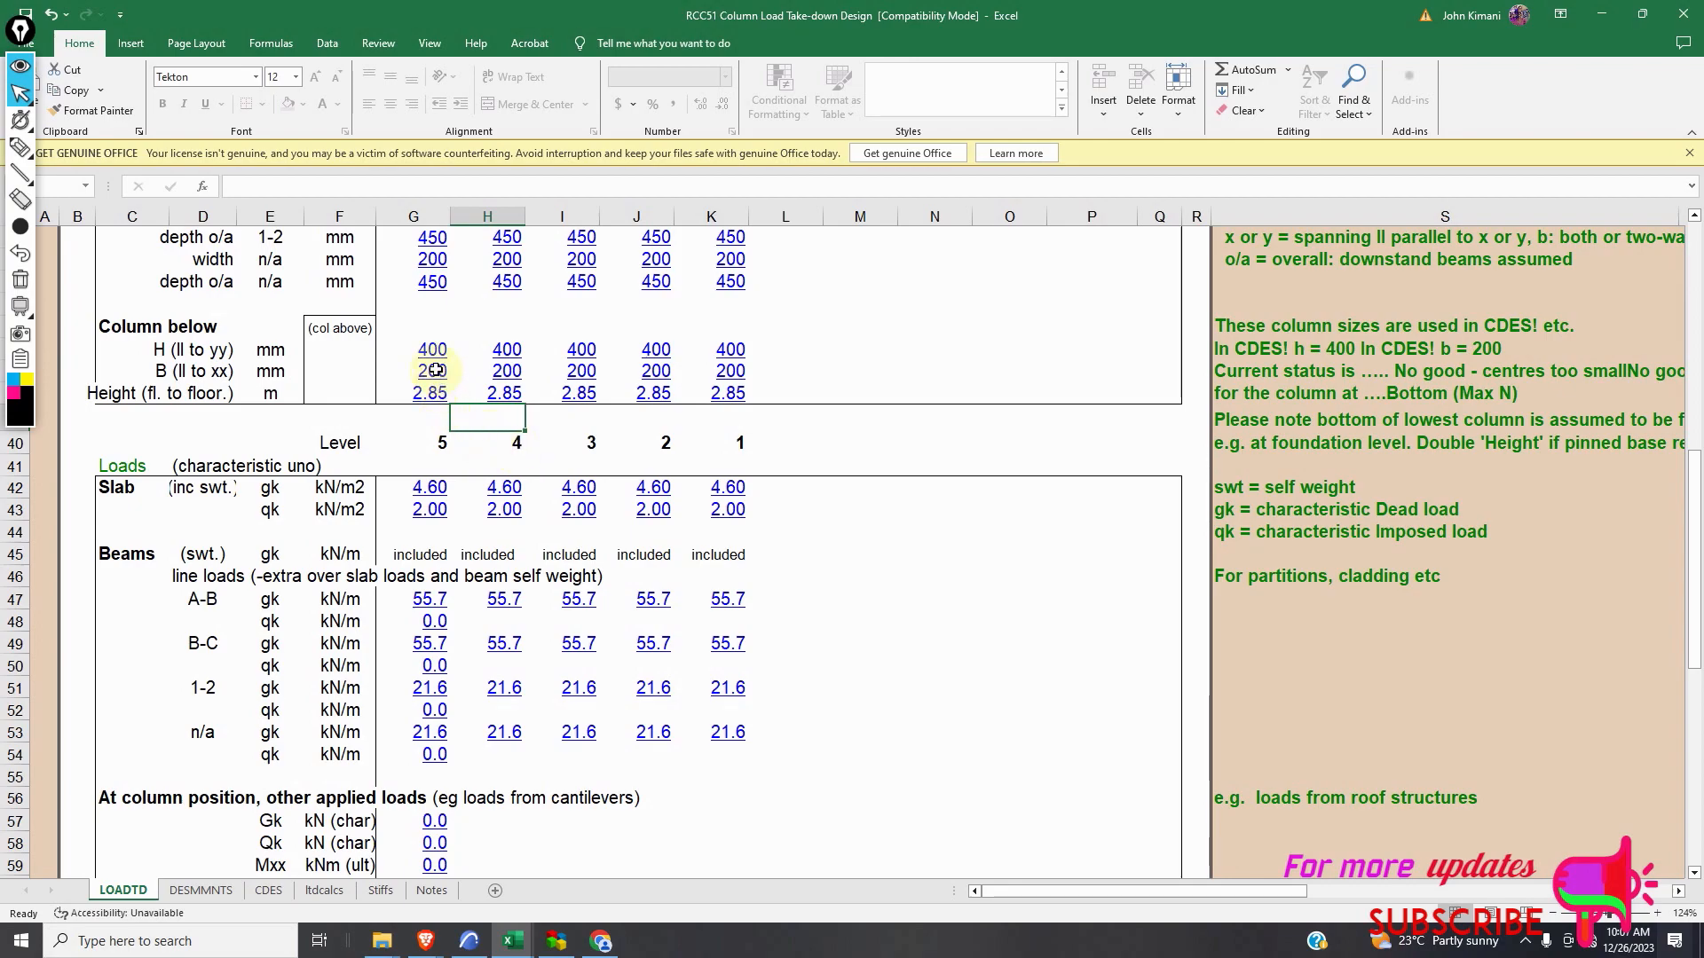
{"action": "left_click", "coordinate": [436, 371]}
{"action": "type", "text": "225"}
{"action": "left_click", "coordinate": [455, 416]}
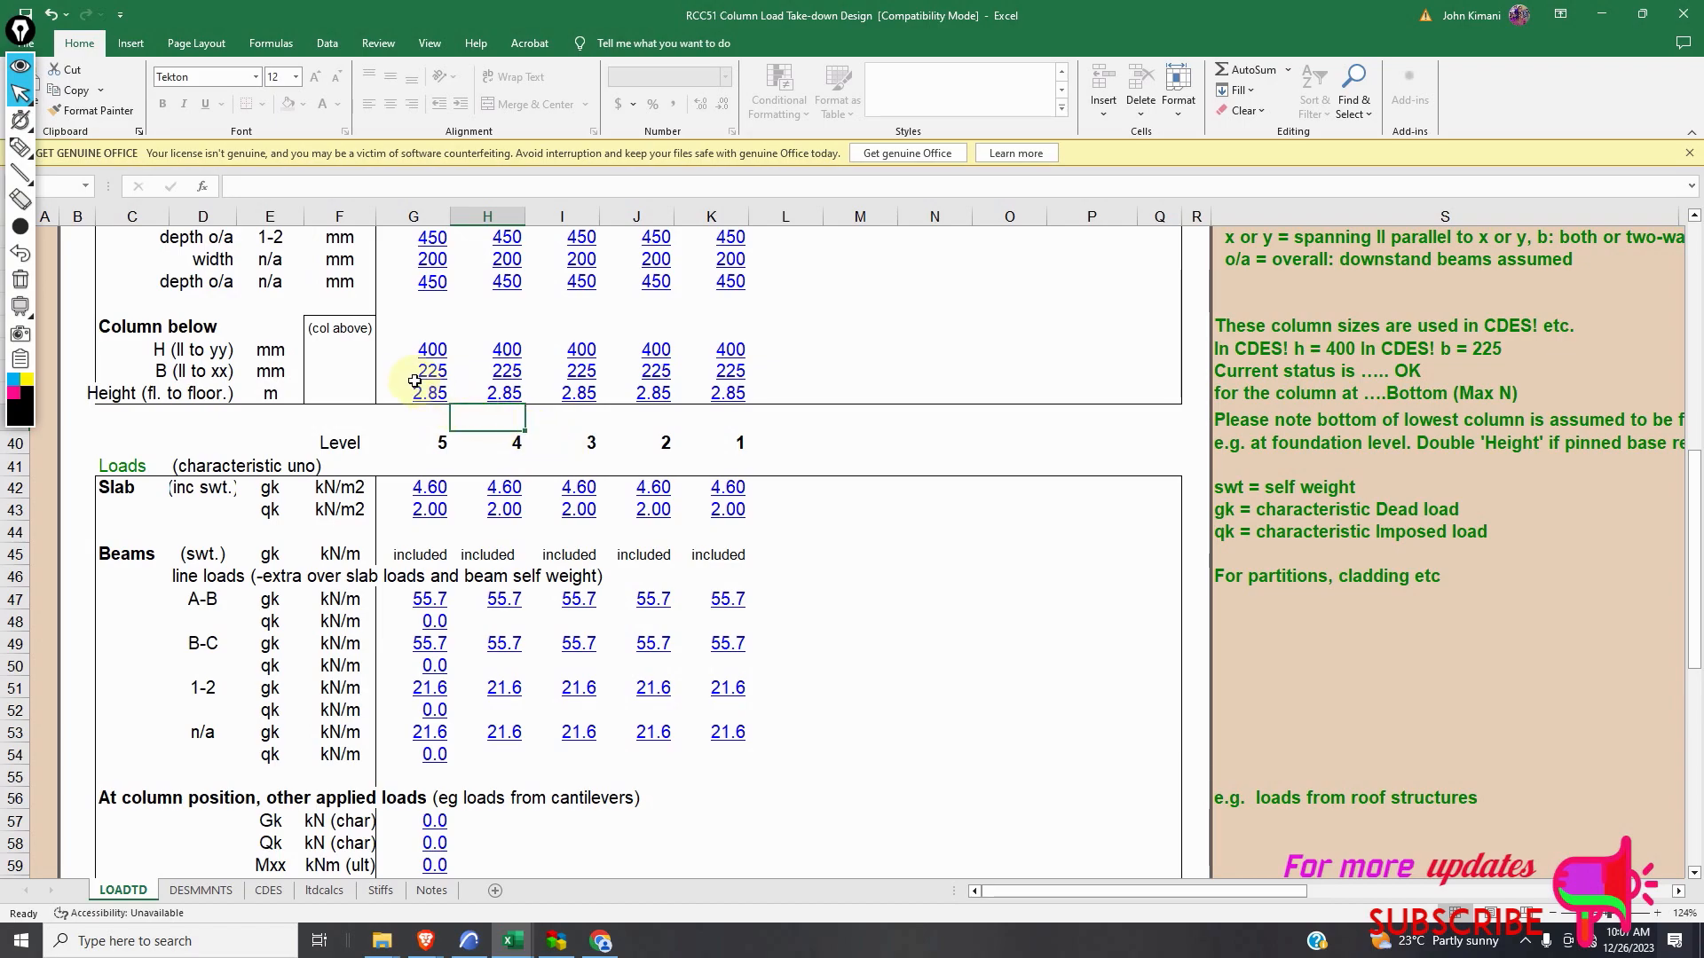
Try H values of 1000 mm and 350 mm for the level 5 column below.
{"action": "left_click", "coordinate": [434, 351]}
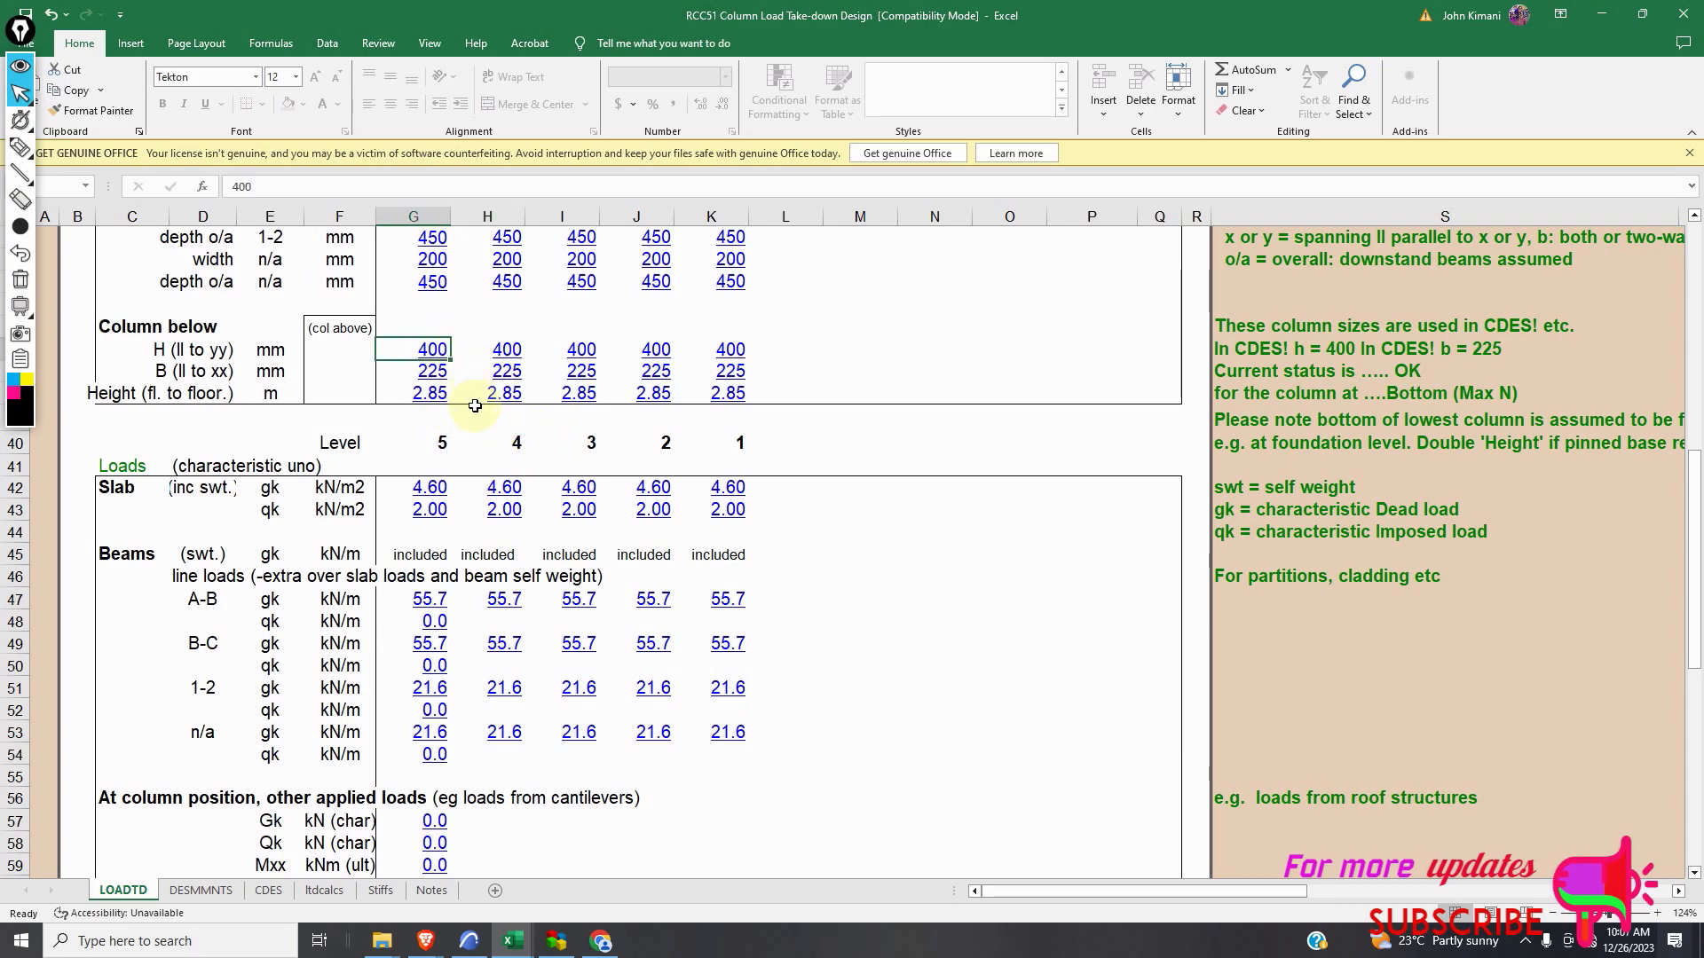
{"action": "type", "text": "1000"}
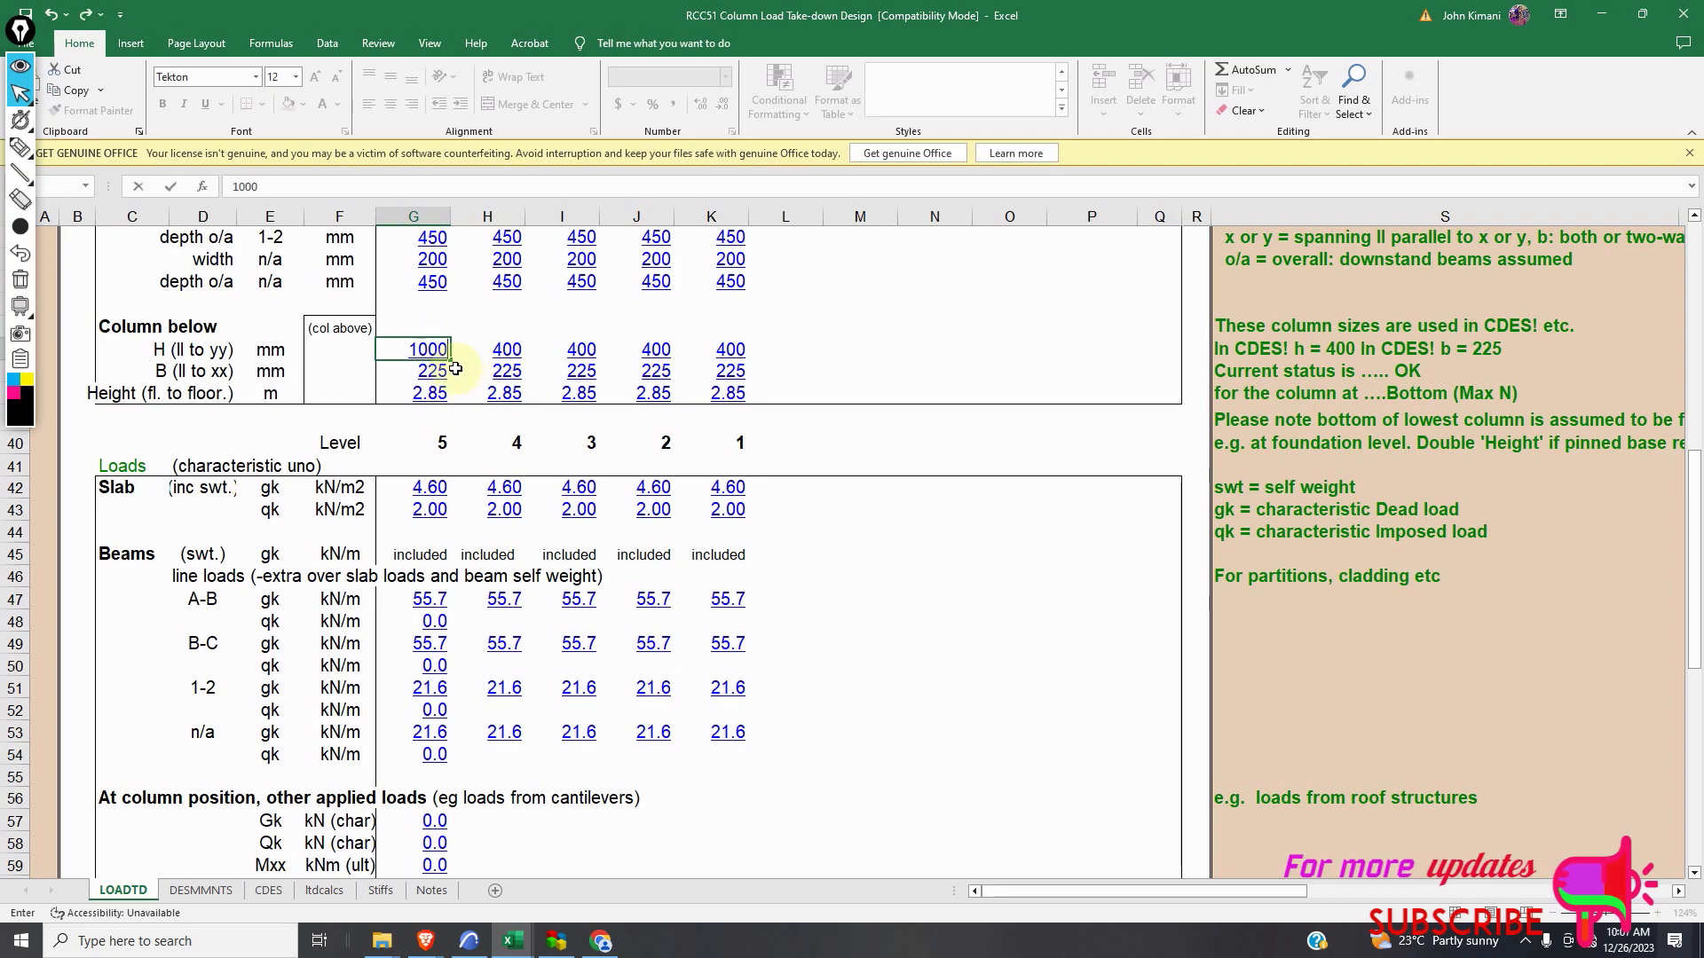
{"action": "left_click", "coordinate": [455, 368]}
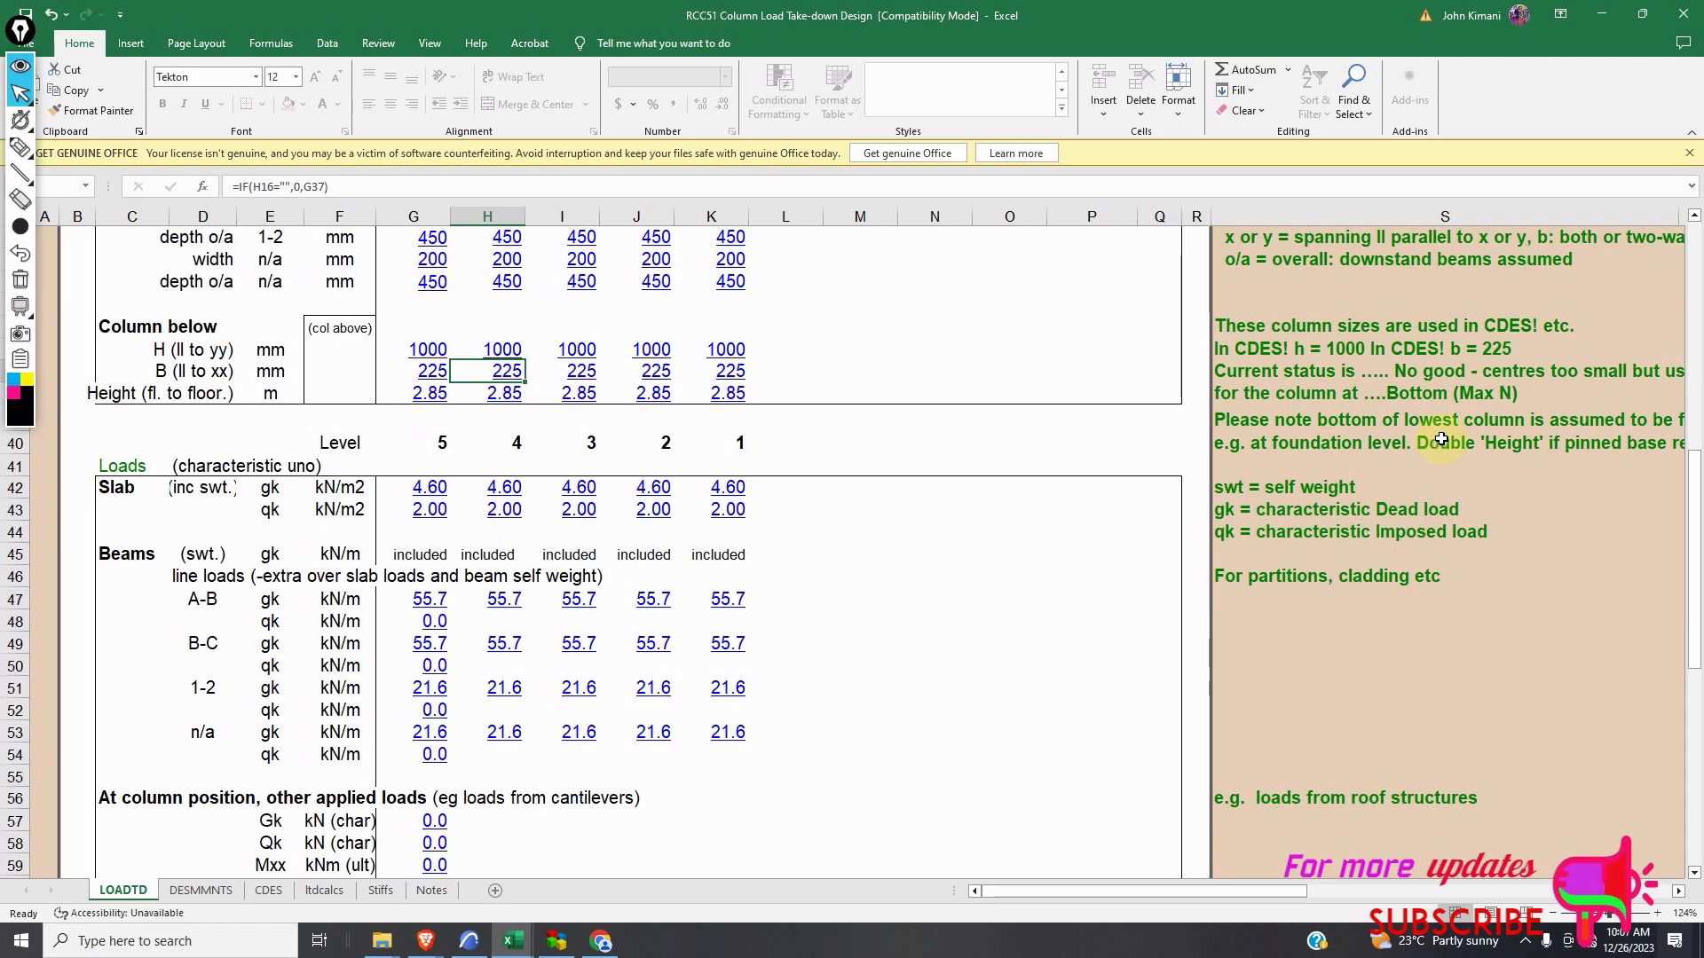
{"action": "left_click", "coordinate": [427, 352]}
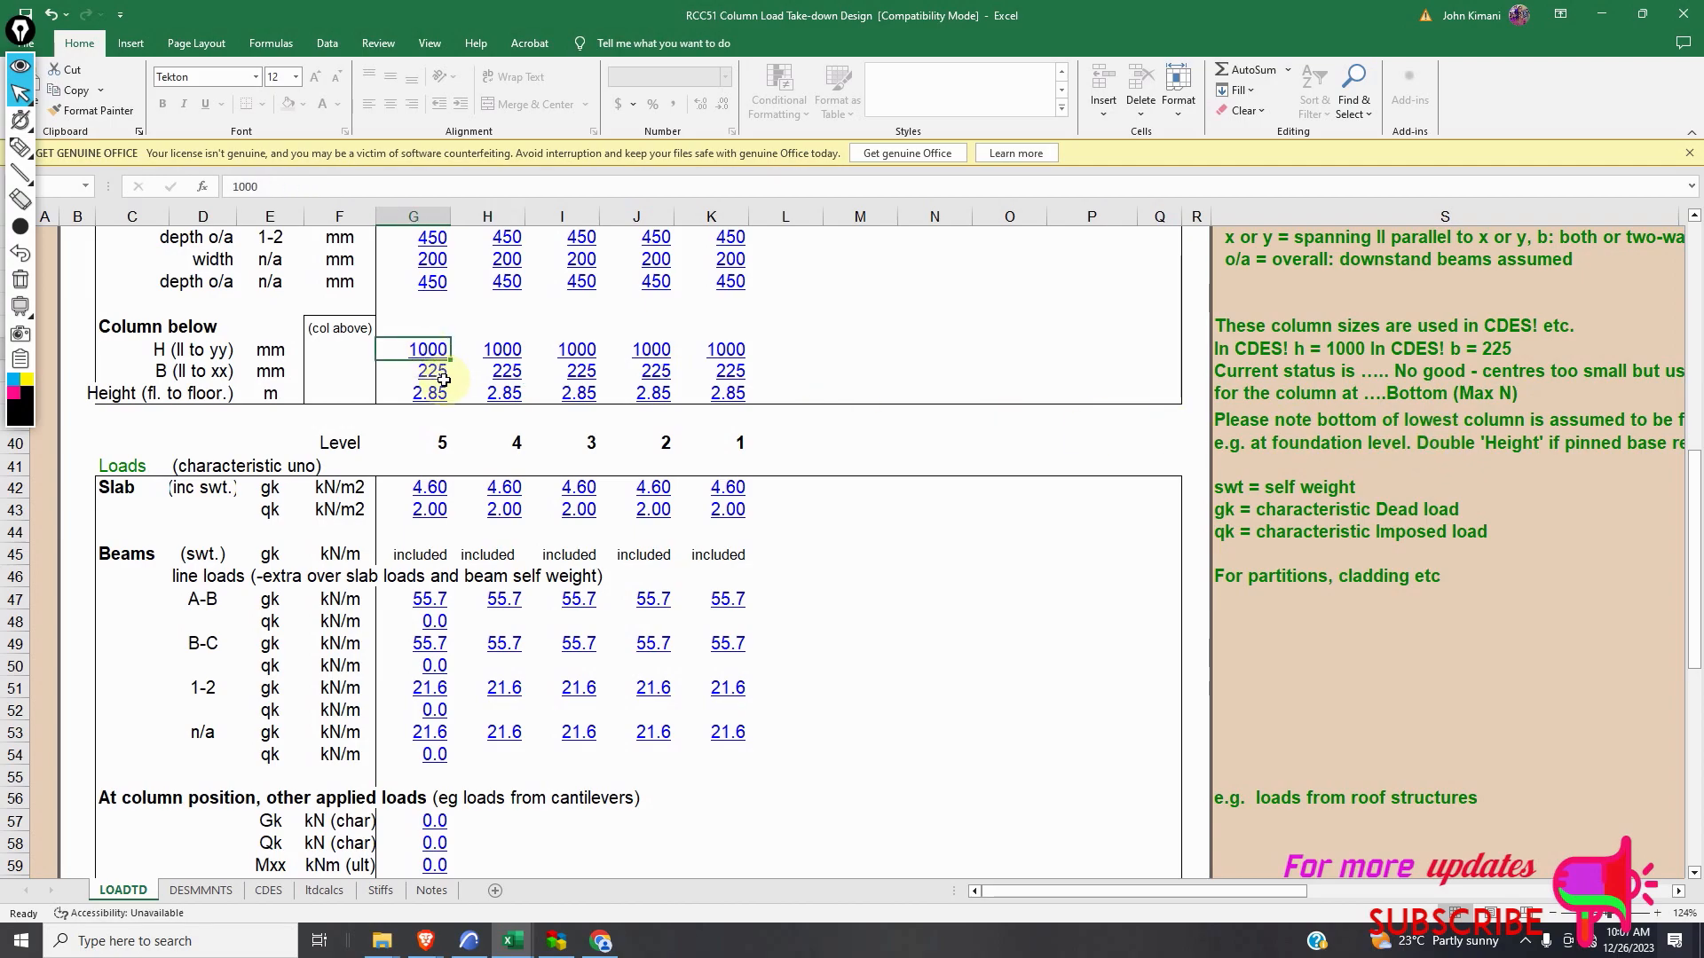
{"action": "type", "text": "350"}
{"action": "left_click", "coordinate": [479, 395]}
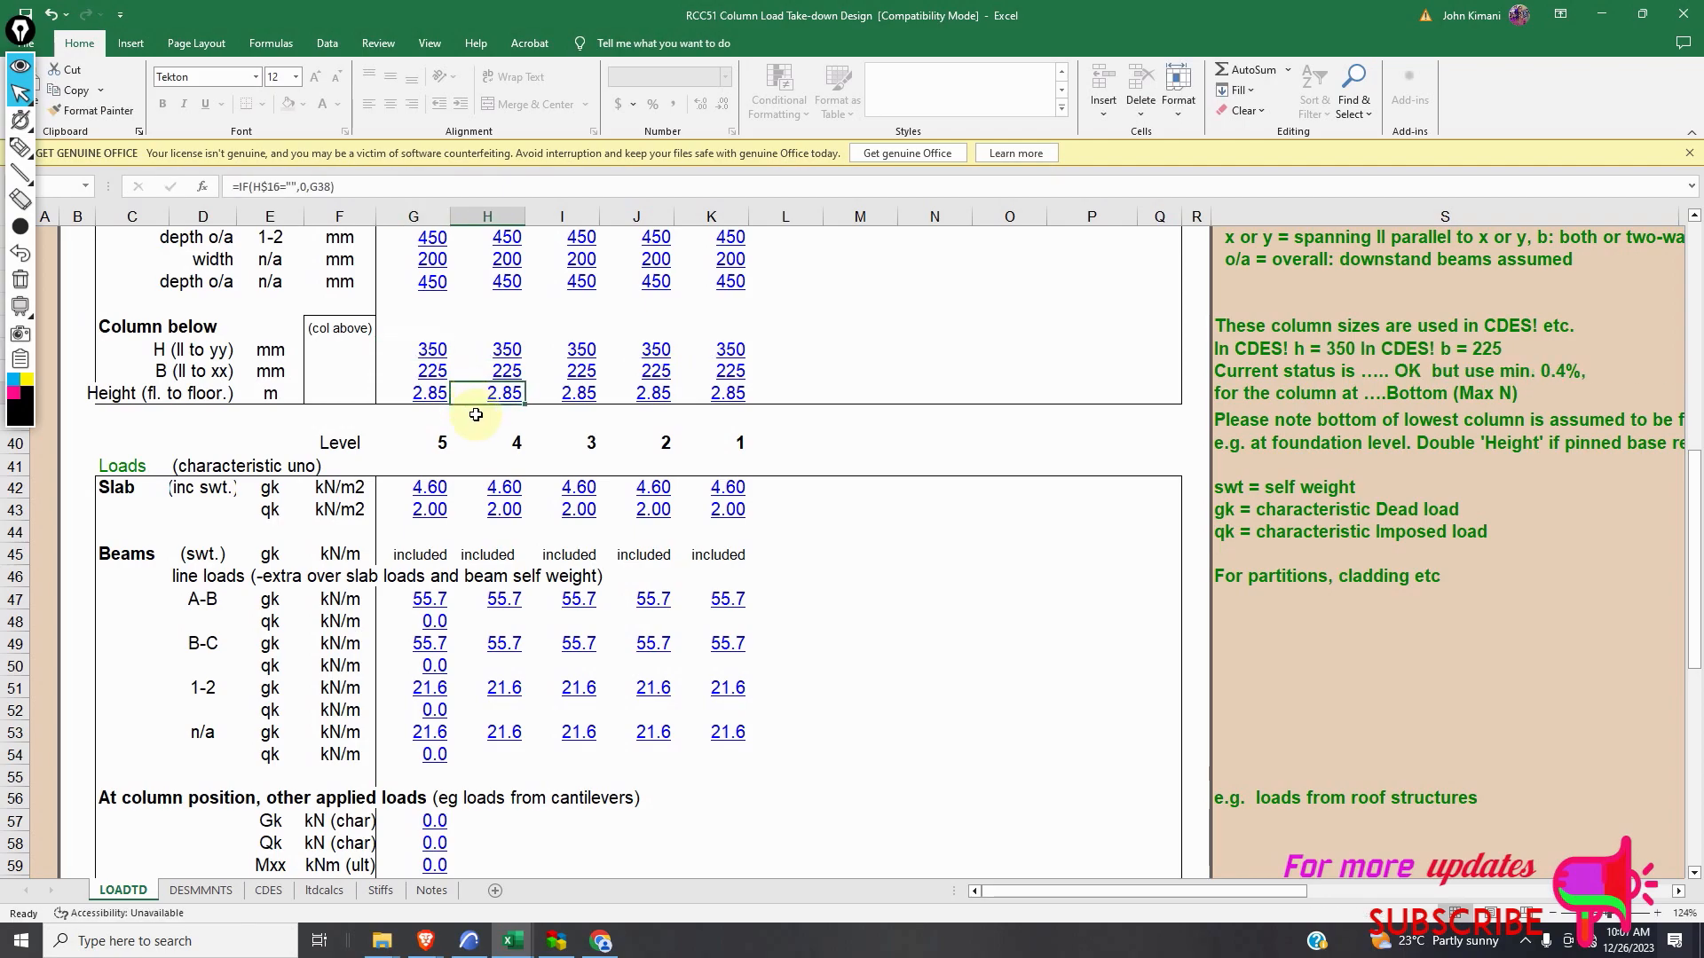
Try the level 5 column below with B set to 200 mm and H set to 500 mm.
{"action": "left_click", "coordinate": [432, 373]}
{"action": "type", "text": "2"}
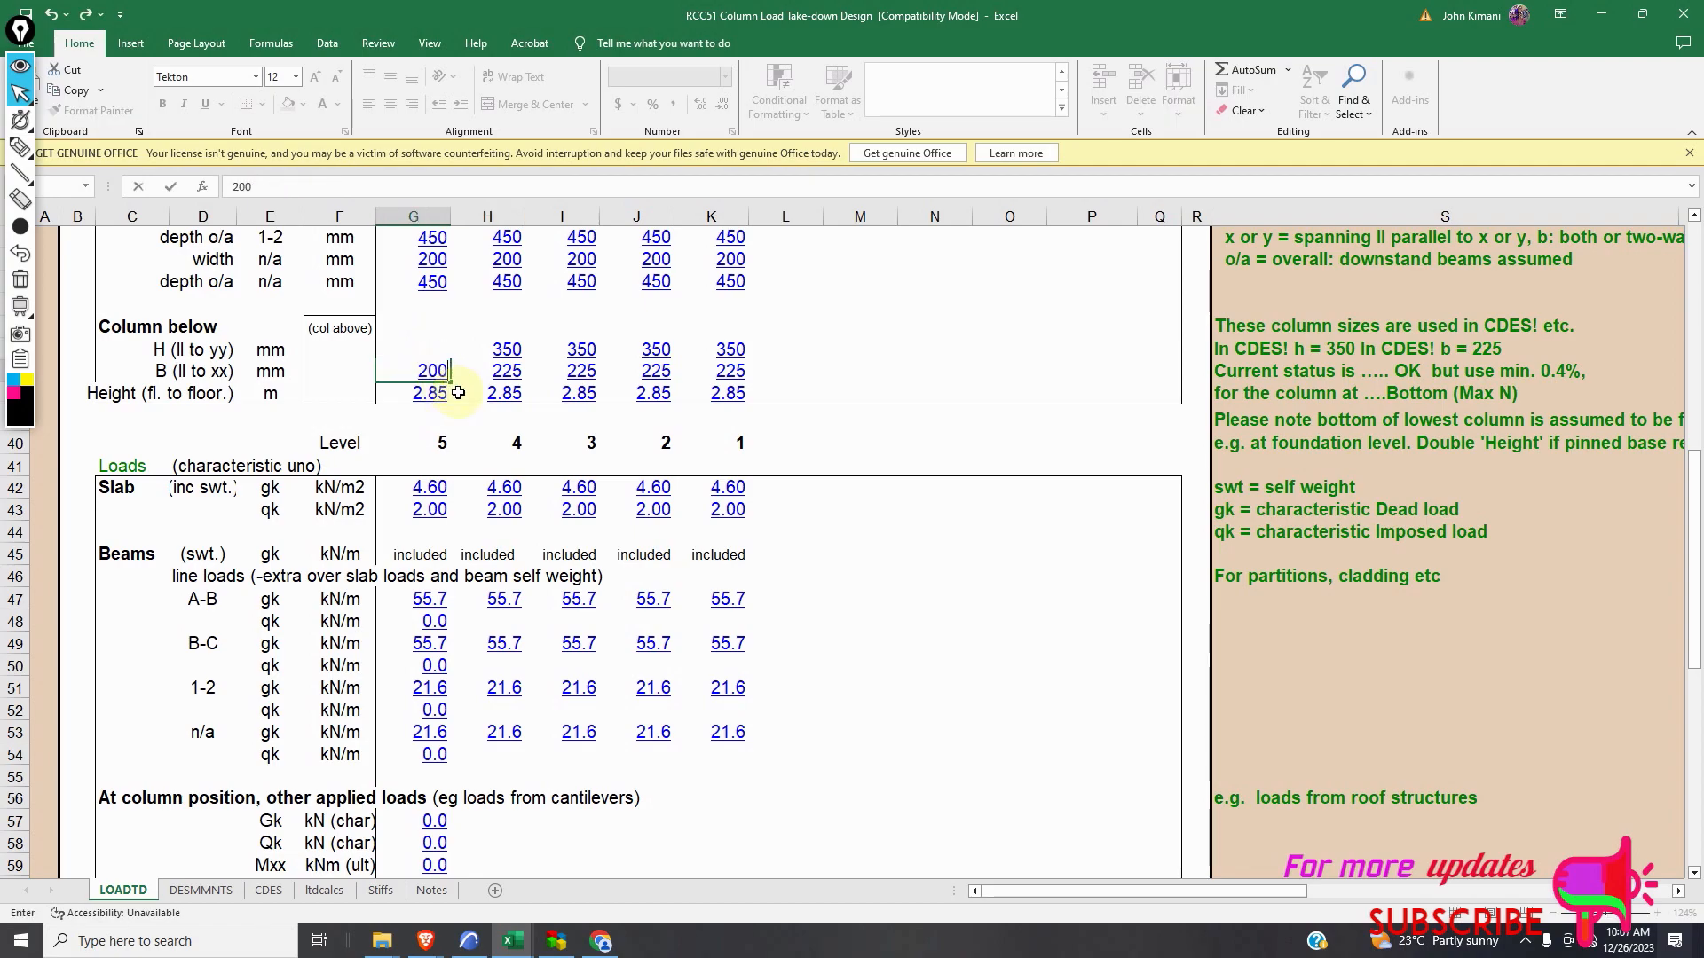
{"action": "type", "text": "00"}
{"action": "left_click", "coordinate": [458, 392]}
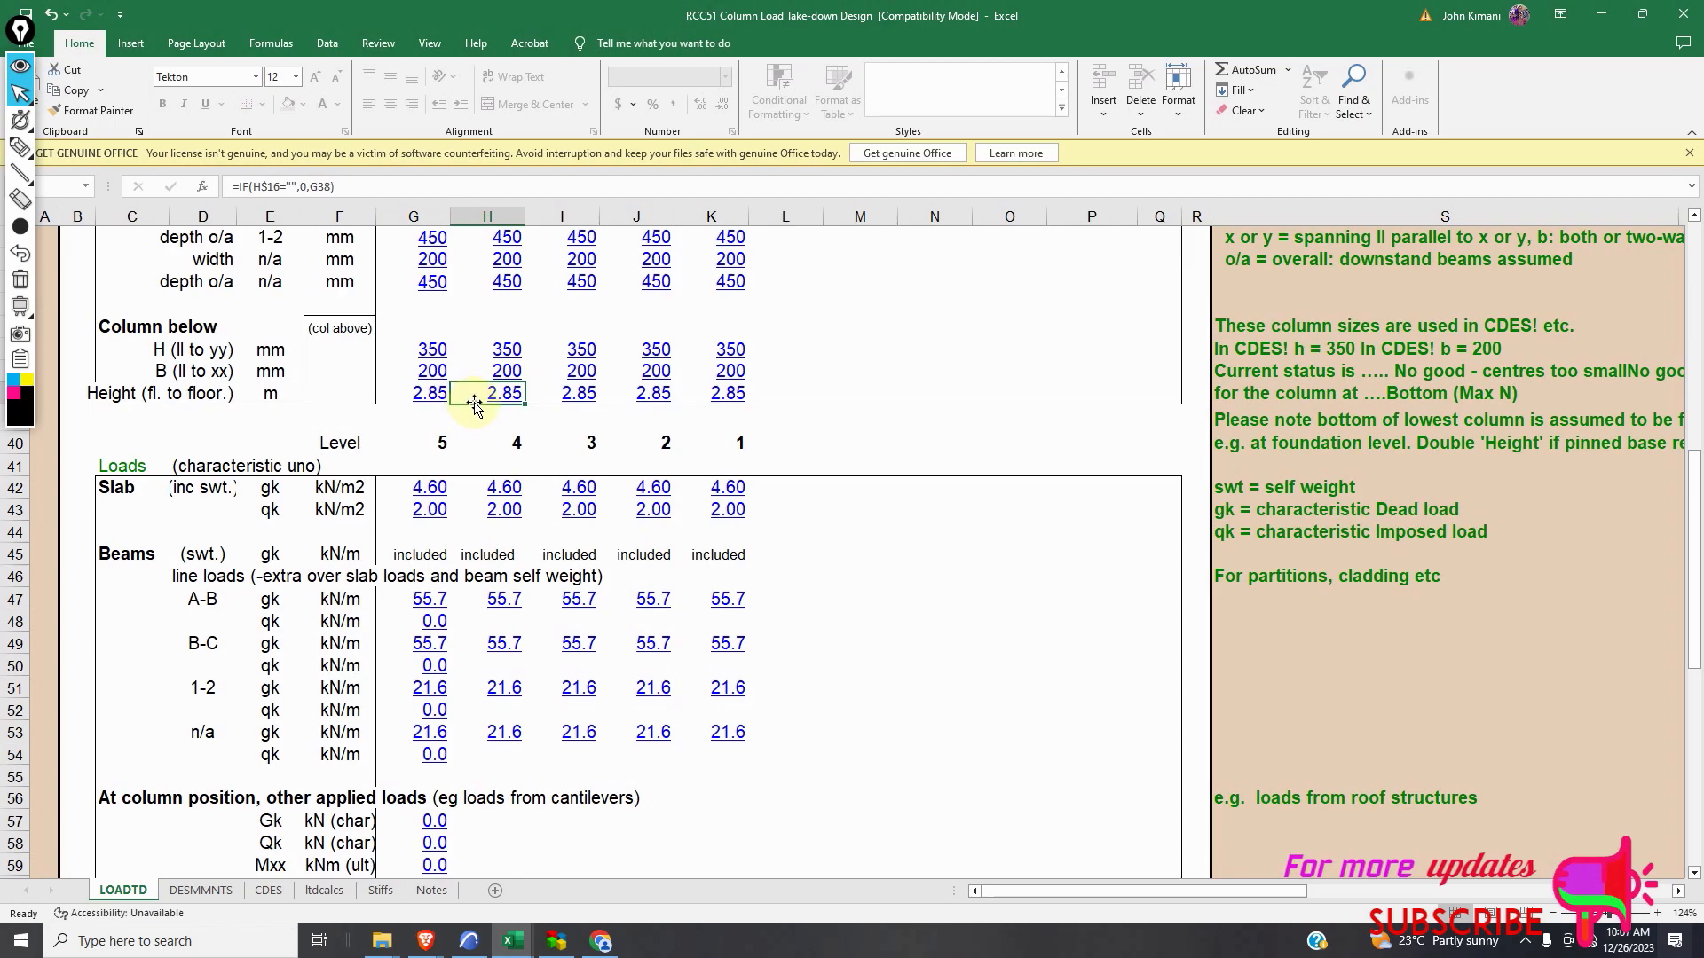
{"action": "left_click", "coordinate": [436, 351]}
{"action": "type", "text": "5"}
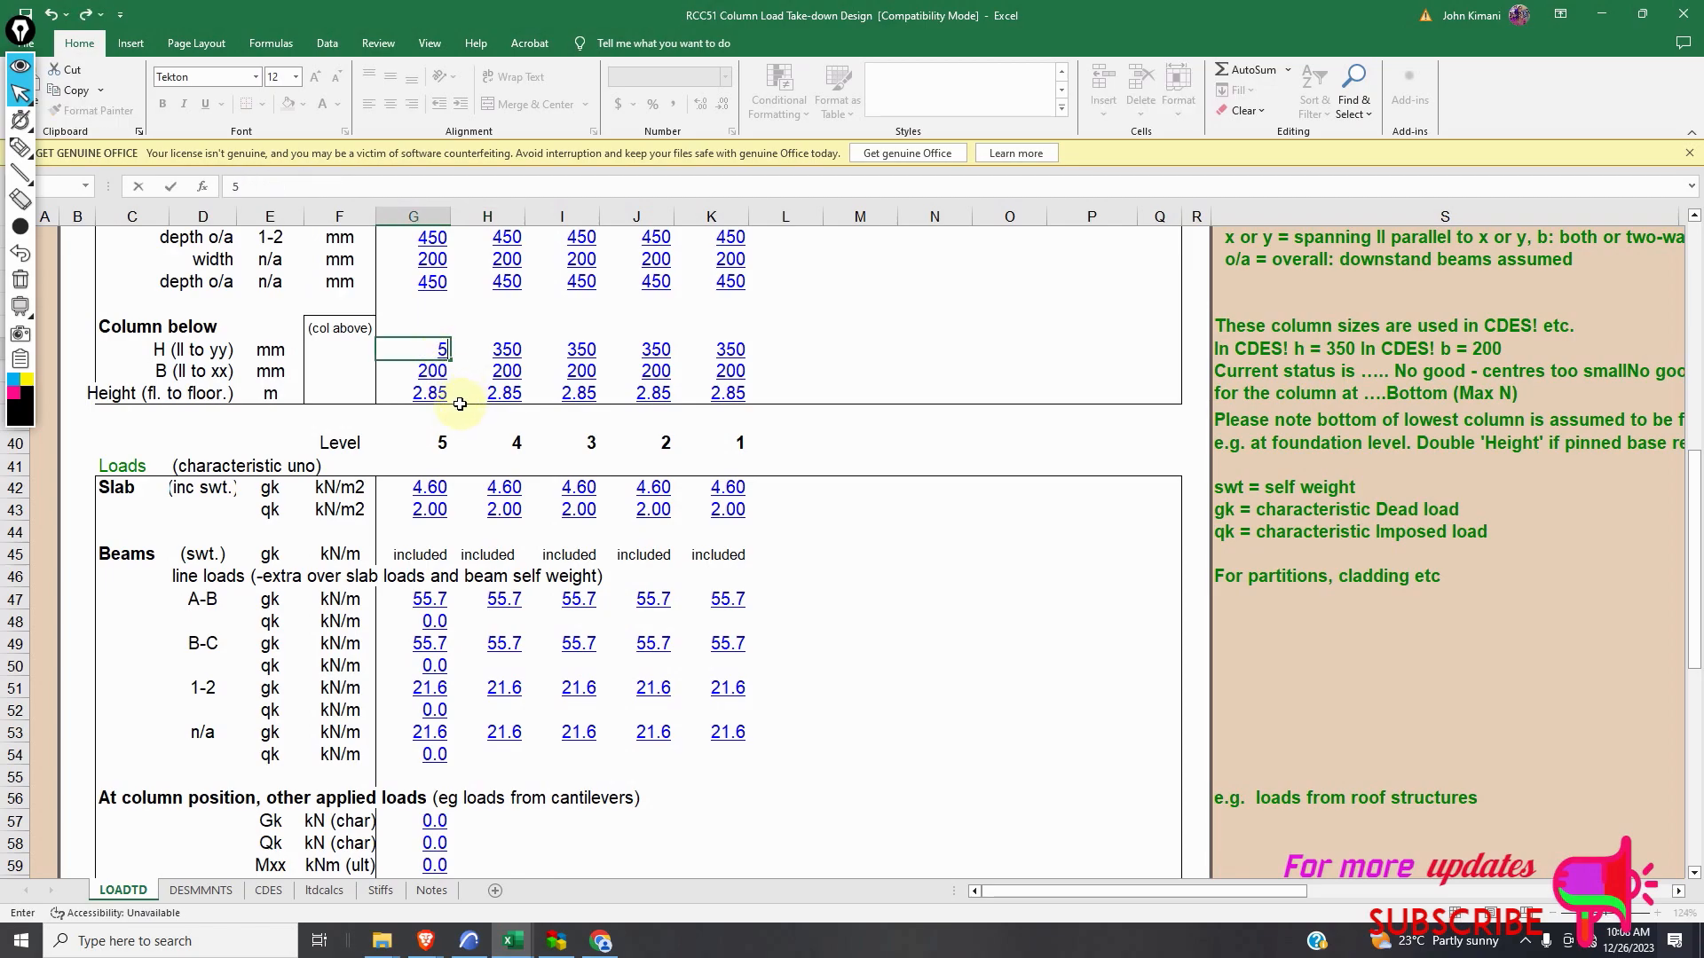
{"action": "left_click", "coordinate": [470, 409]}
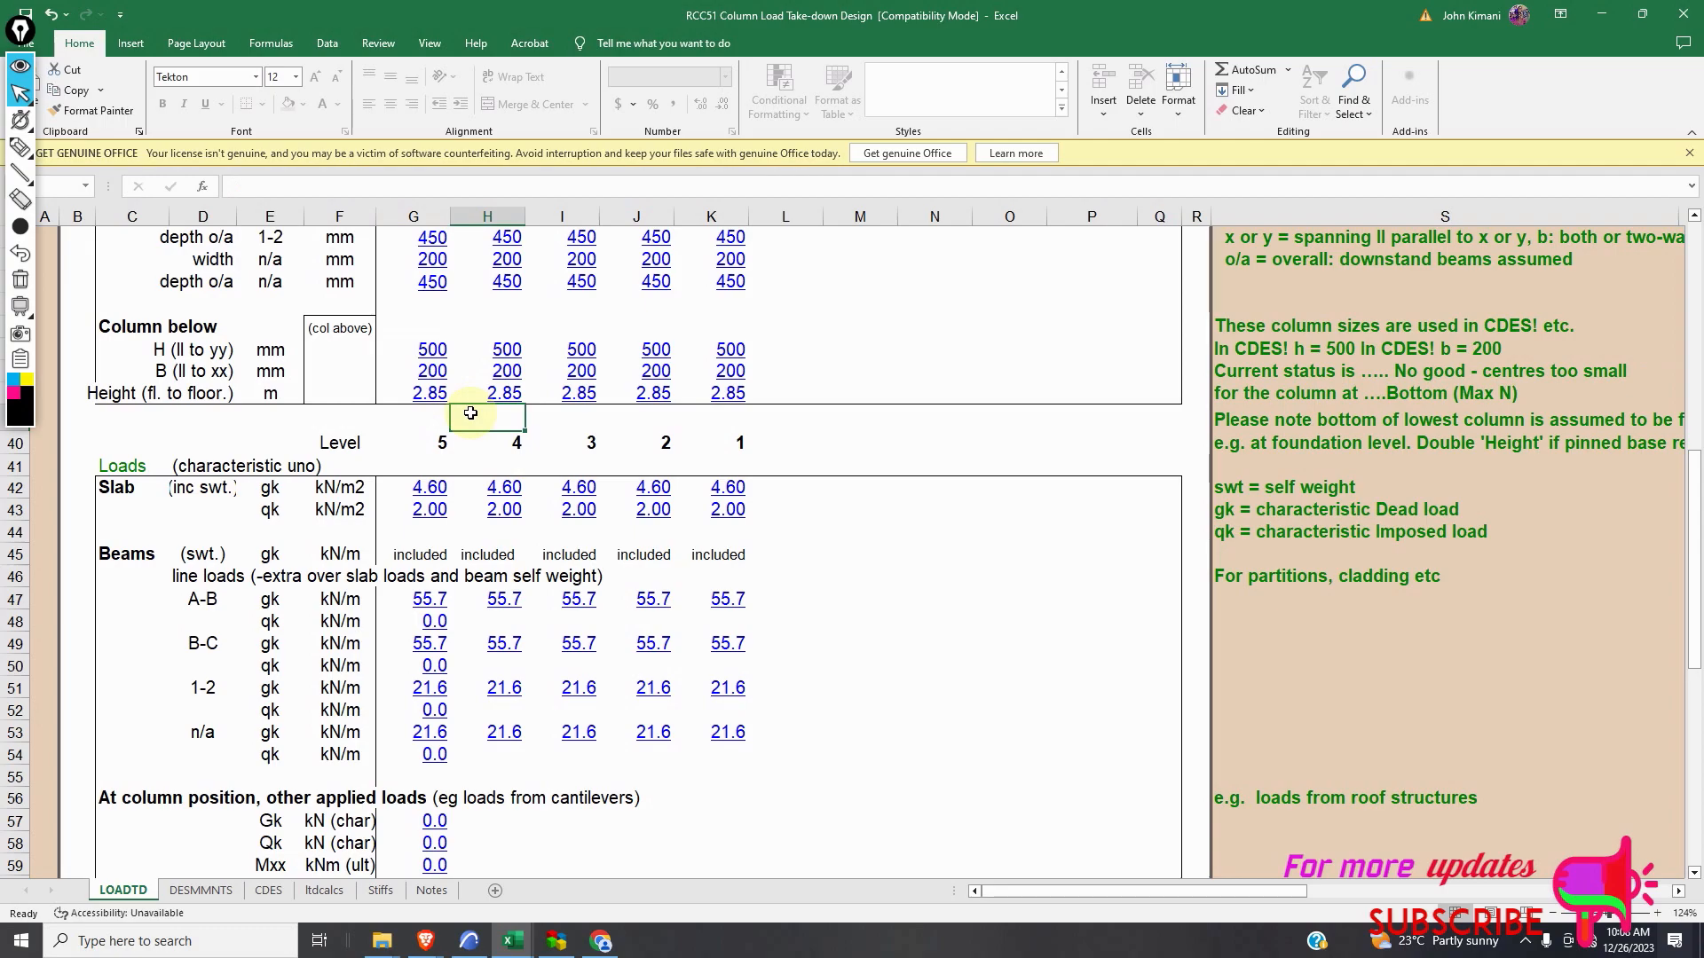
Set the H value of the level 5 column below to 350 mm.
{"action": "left_click", "coordinate": [425, 349]}
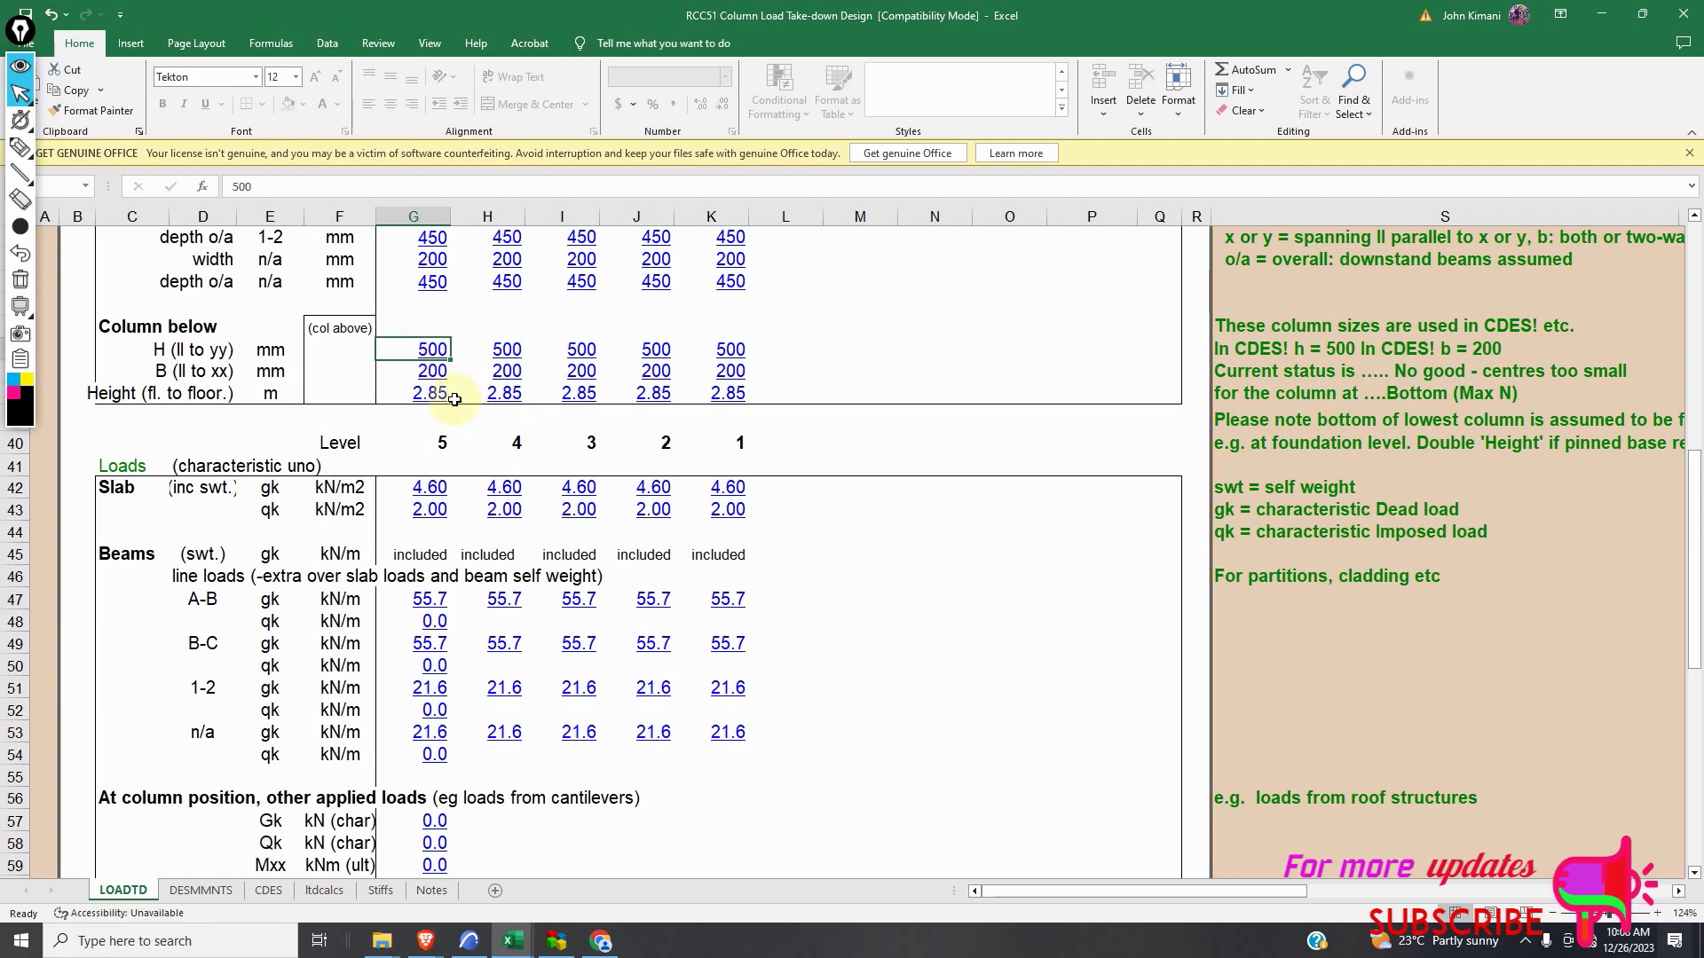
{"action": "type", "text": "3"}
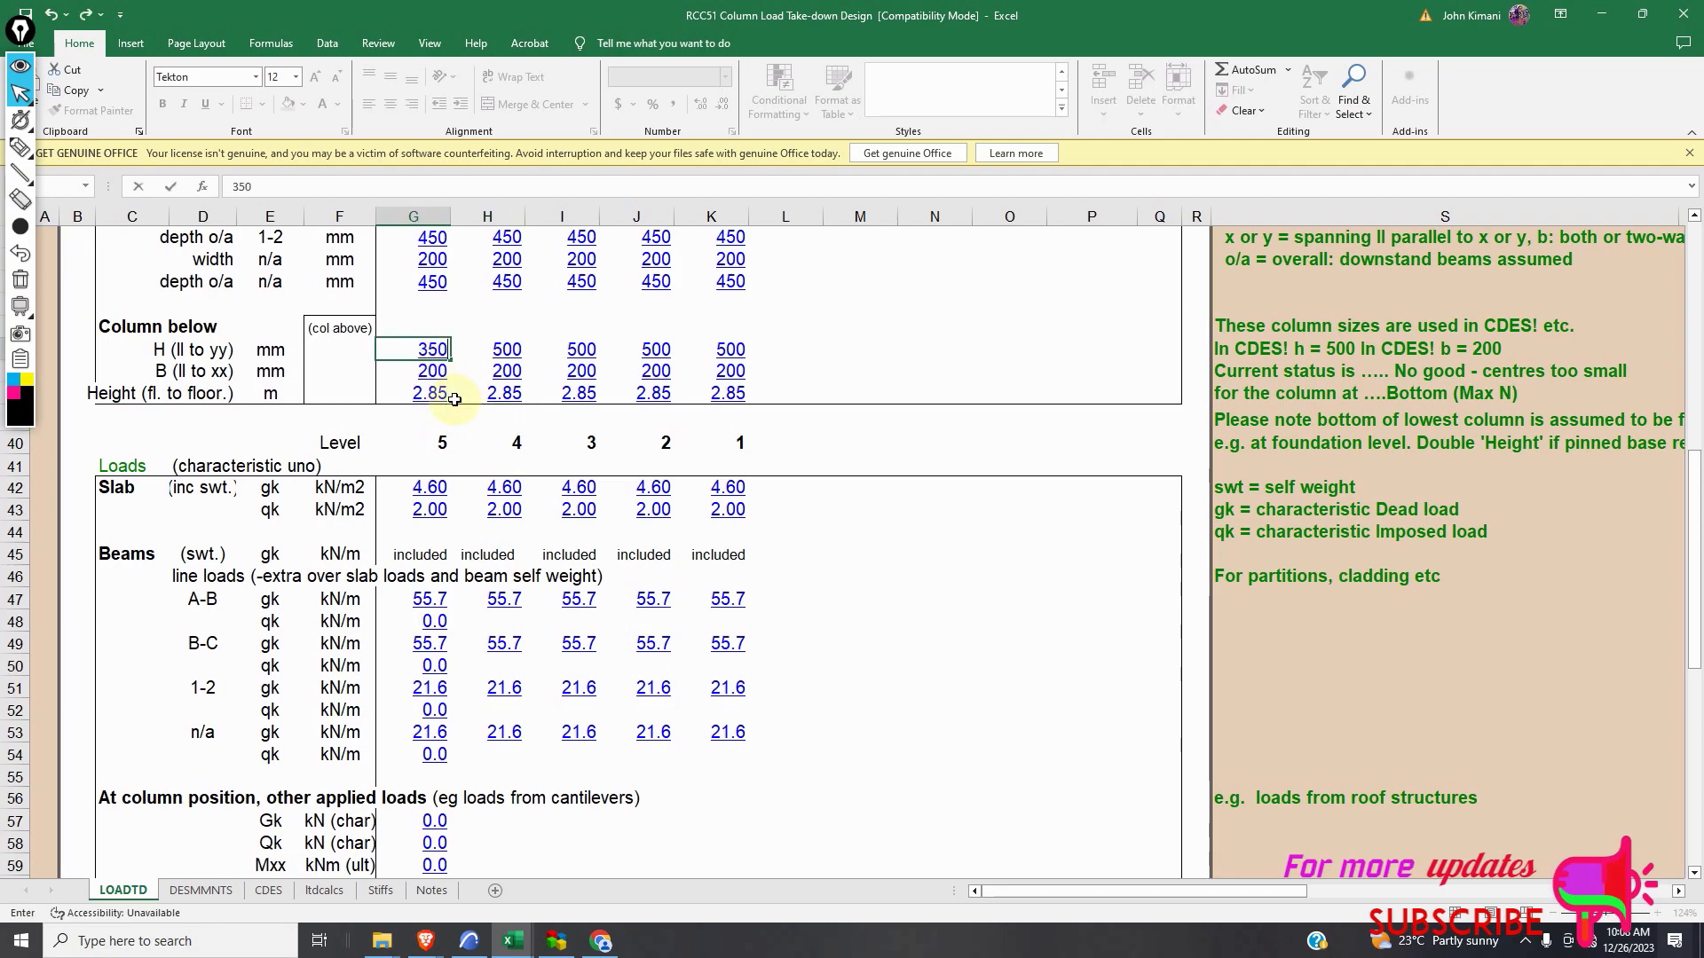
{"action": "type", "text": "50"}
{"action": "key", "text": "Return"}
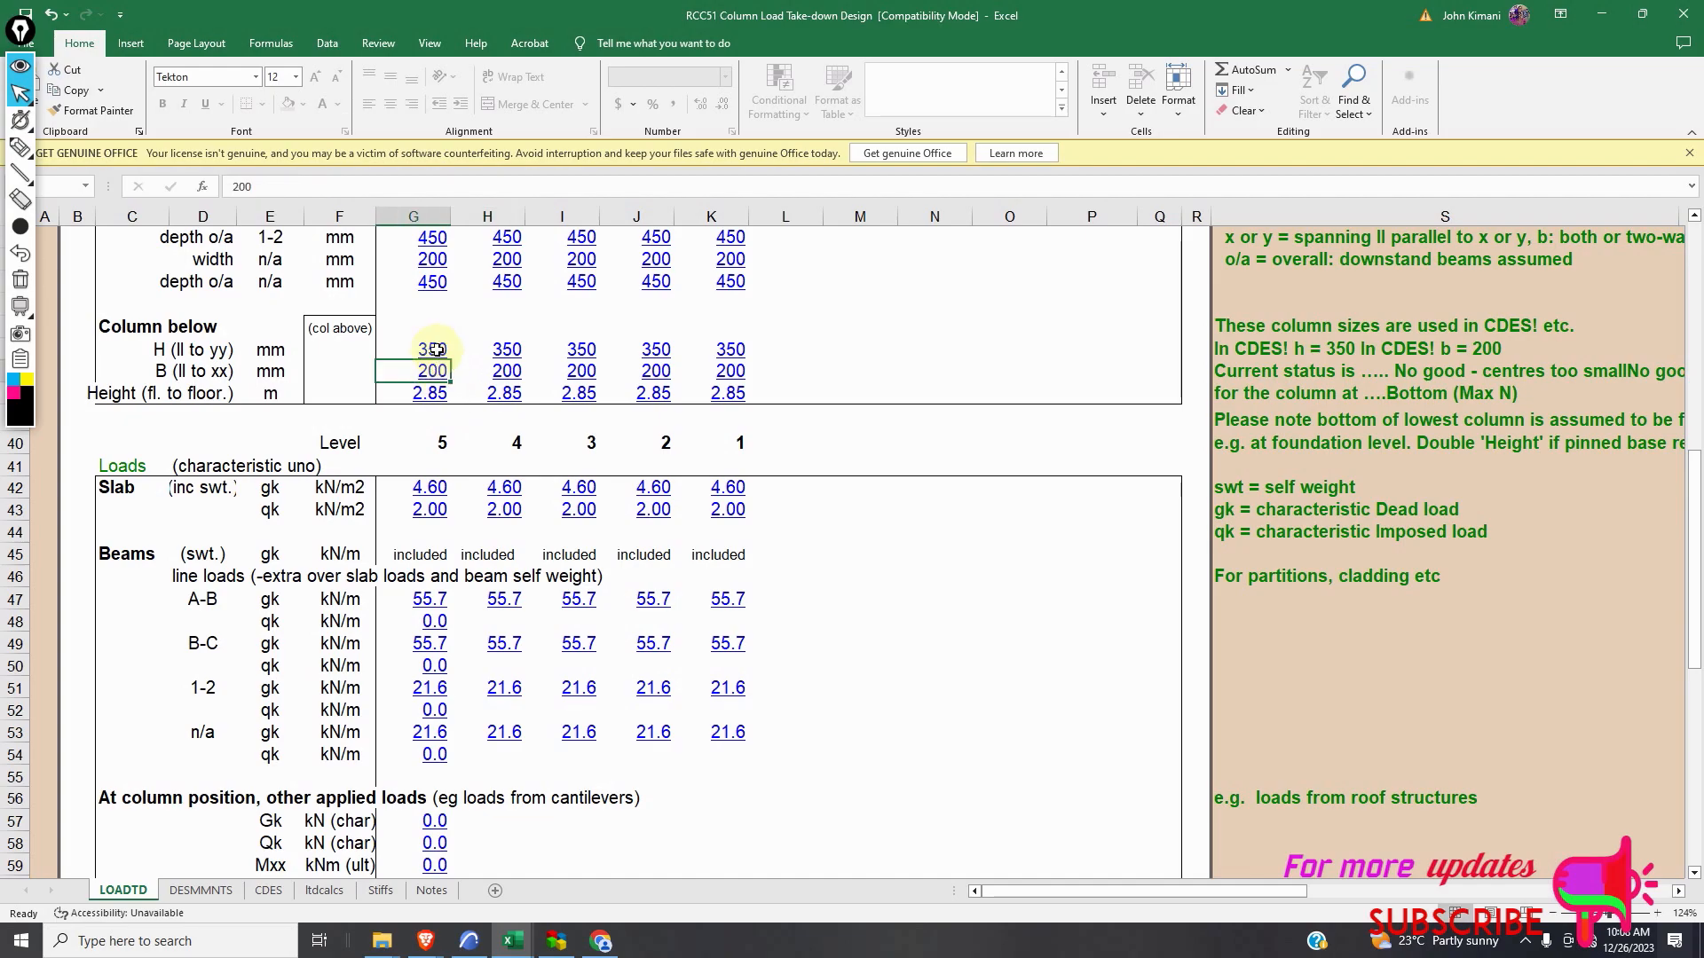
Size the level 5 column below with B at 225 mm and H at 400 mm.
{"action": "type", "text": "225"}
{"action": "key", "text": "Return"}
{"action": "left_click", "coordinate": [476, 397]}
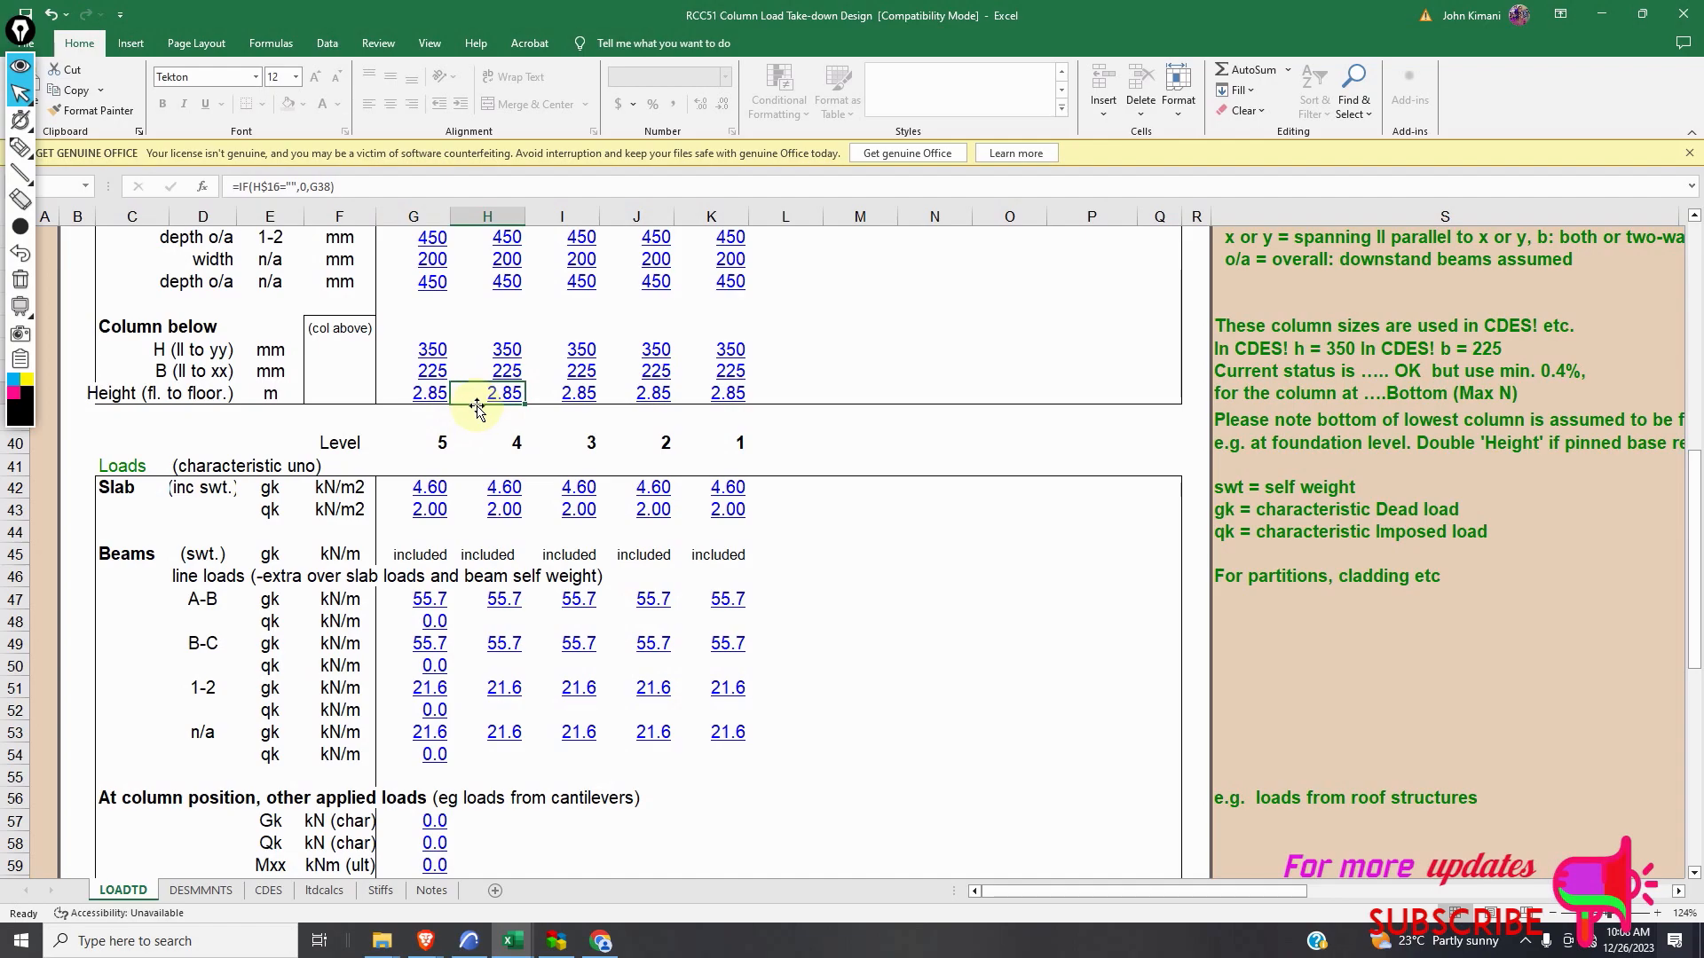
{"action": "left_click", "coordinate": [420, 353]}
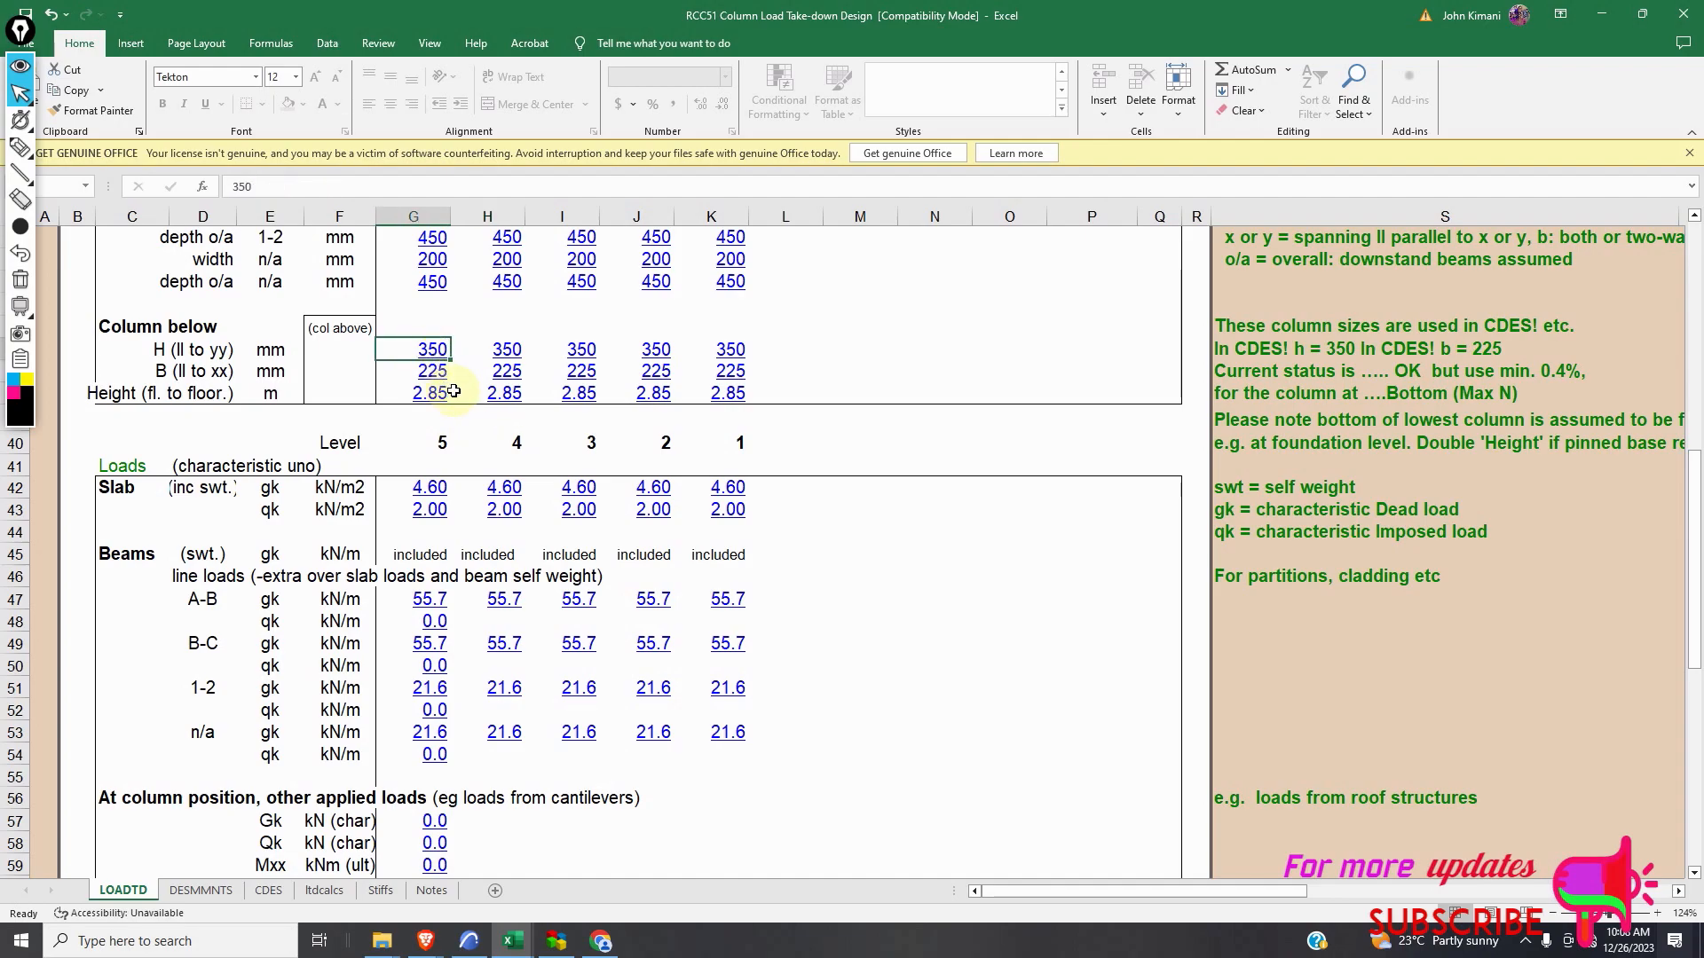
{"action": "type", "text": "400"}
{"action": "left_click", "coordinate": [459, 393]}
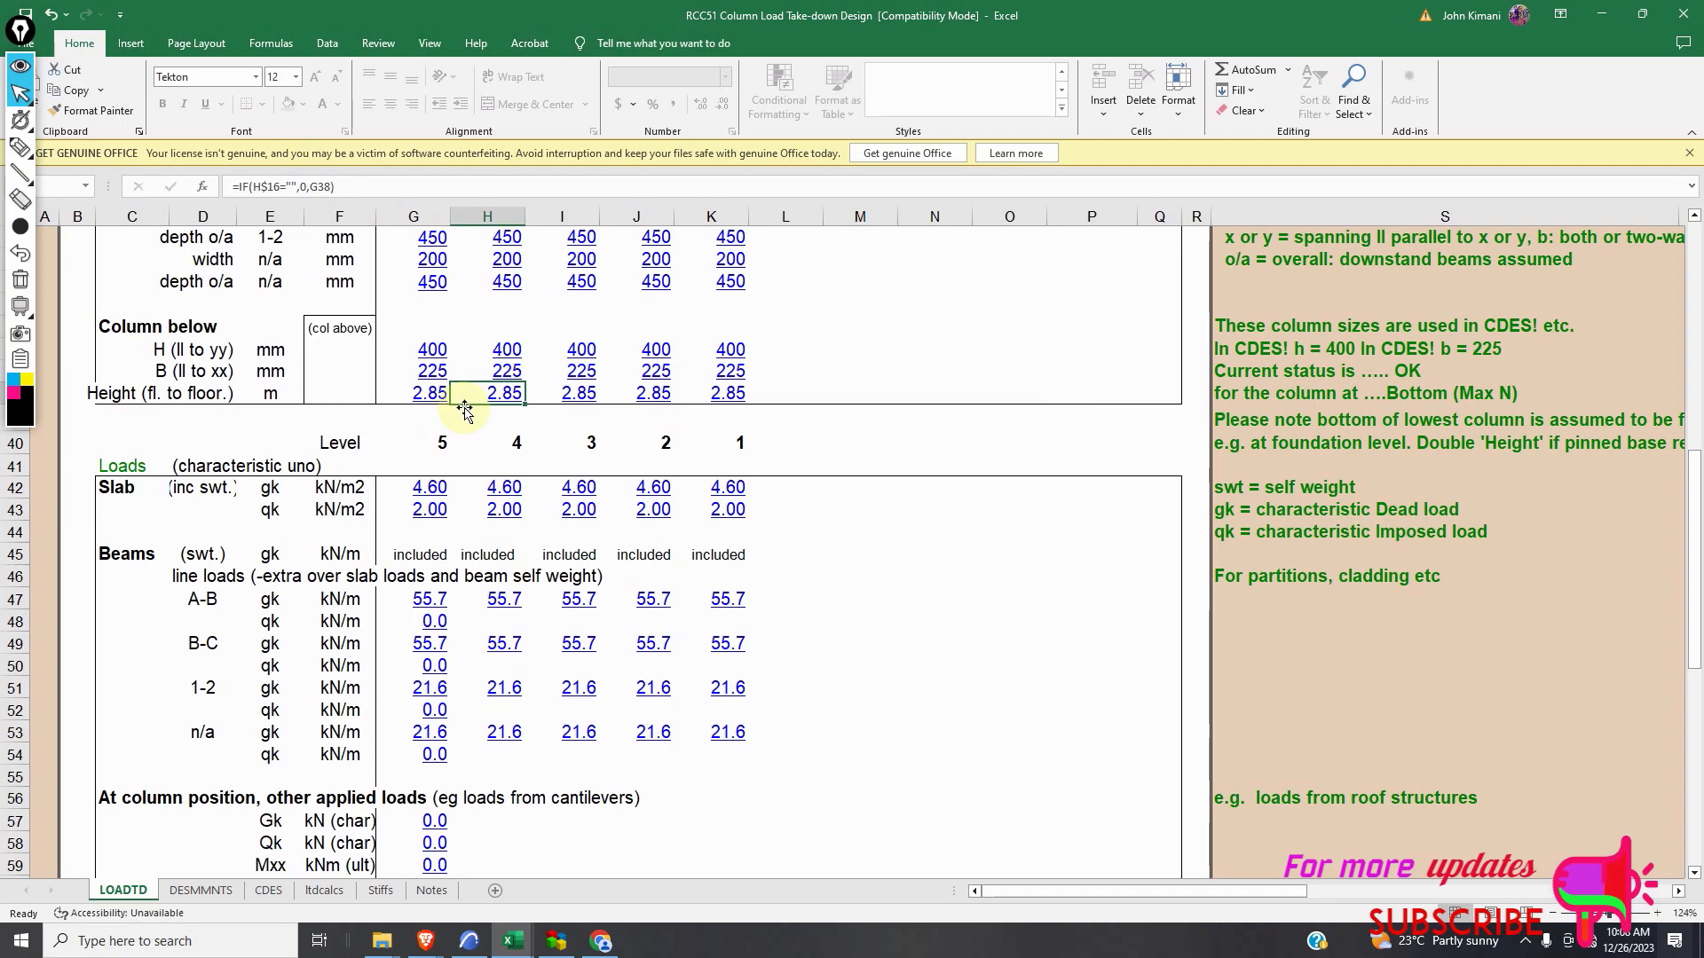
Review the column's cumulative loads and moments, the design moments on DESMMNTS, and the reinforcement results on the CDES sheet.
{"action": "scroll", "coordinate": [468, 413], "scroll_direction": "down", "scroll_amount": 6}
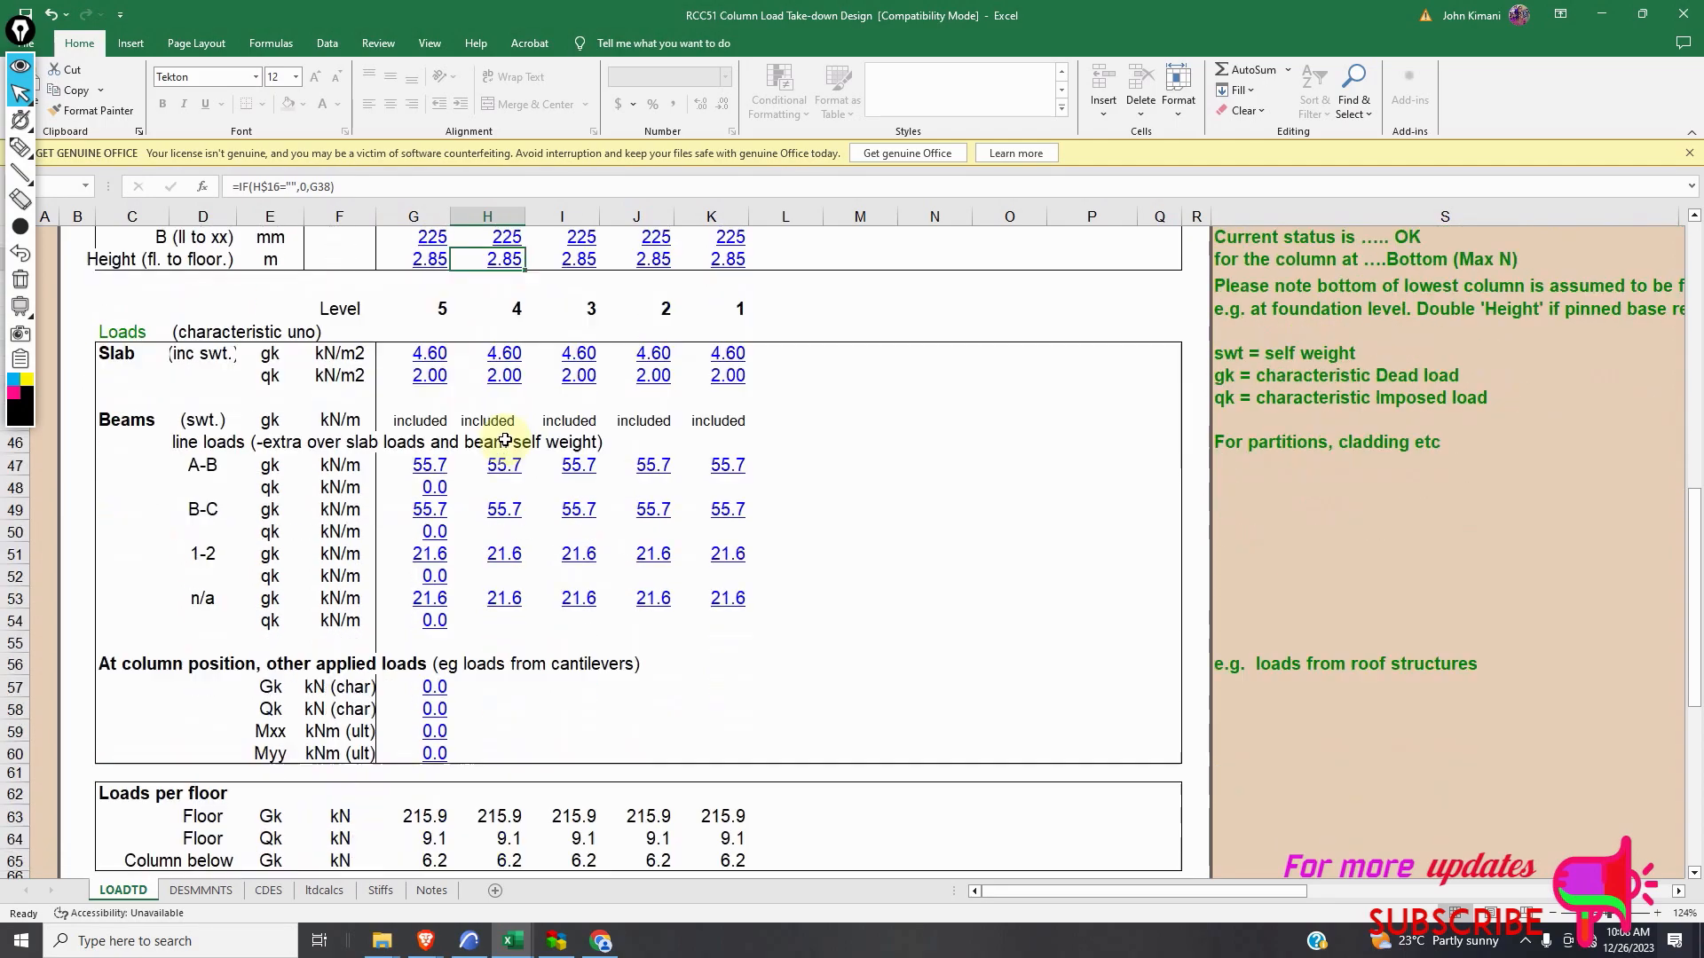
{"action": "scroll", "coordinate": [502, 561], "scroll_direction": "down", "scroll_amount": 2}
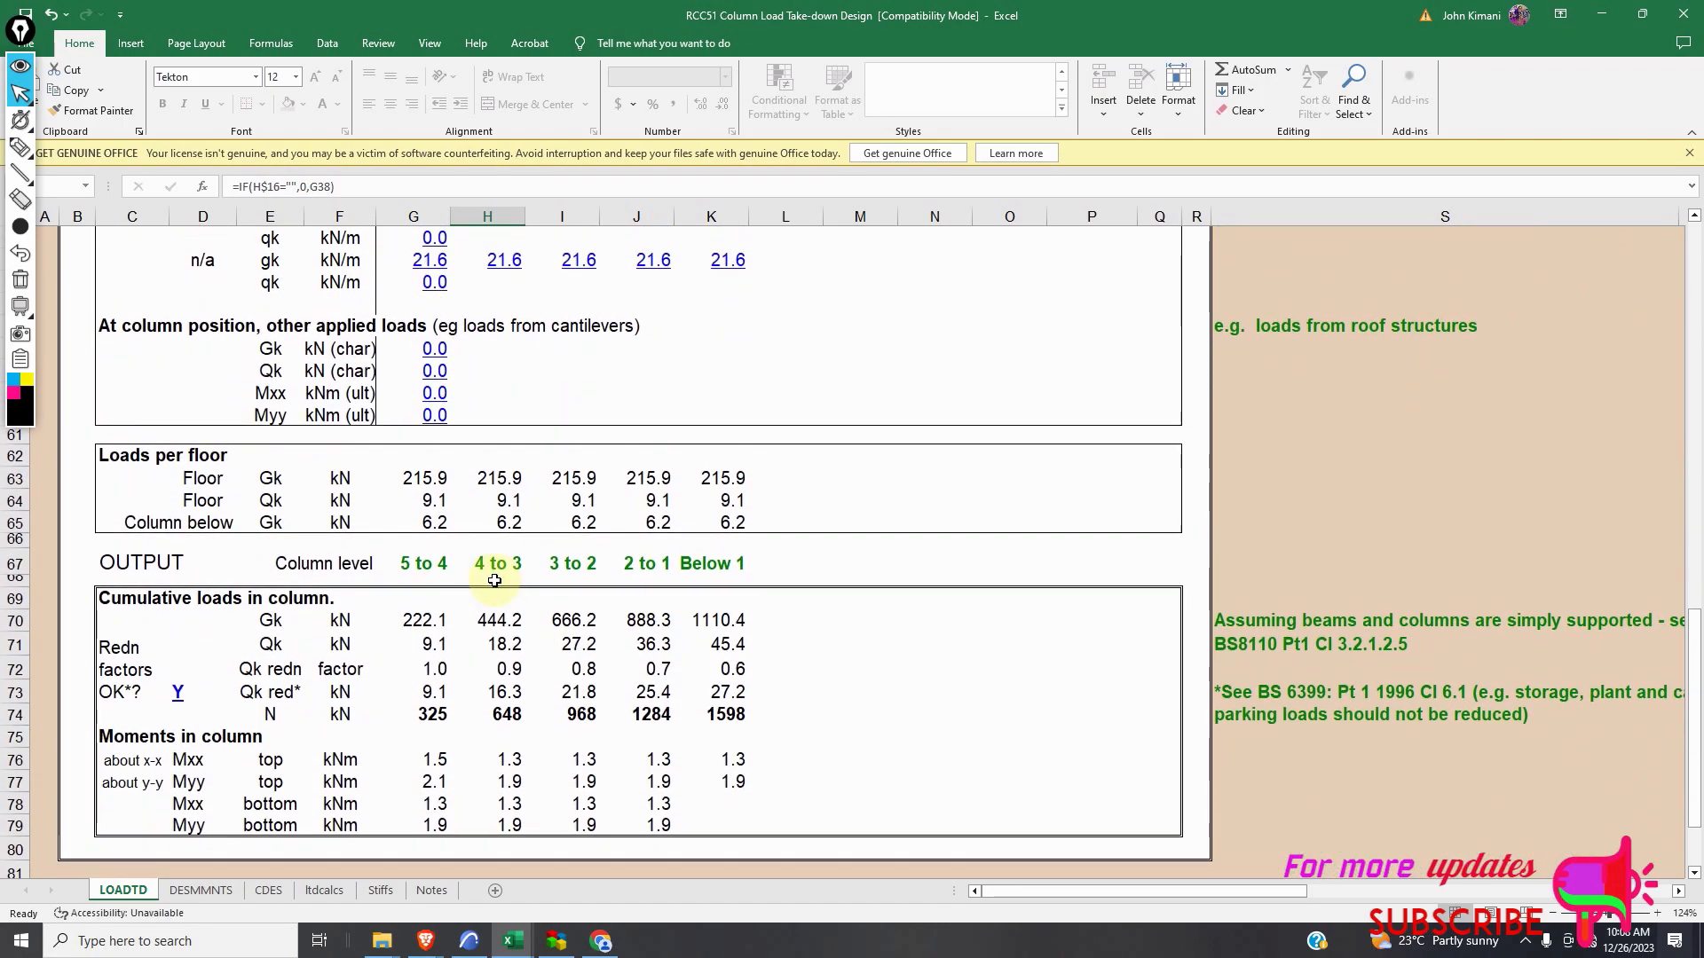
{"action": "scroll", "coordinate": [291, 856], "scroll_direction": "down", "scroll_amount": 1}
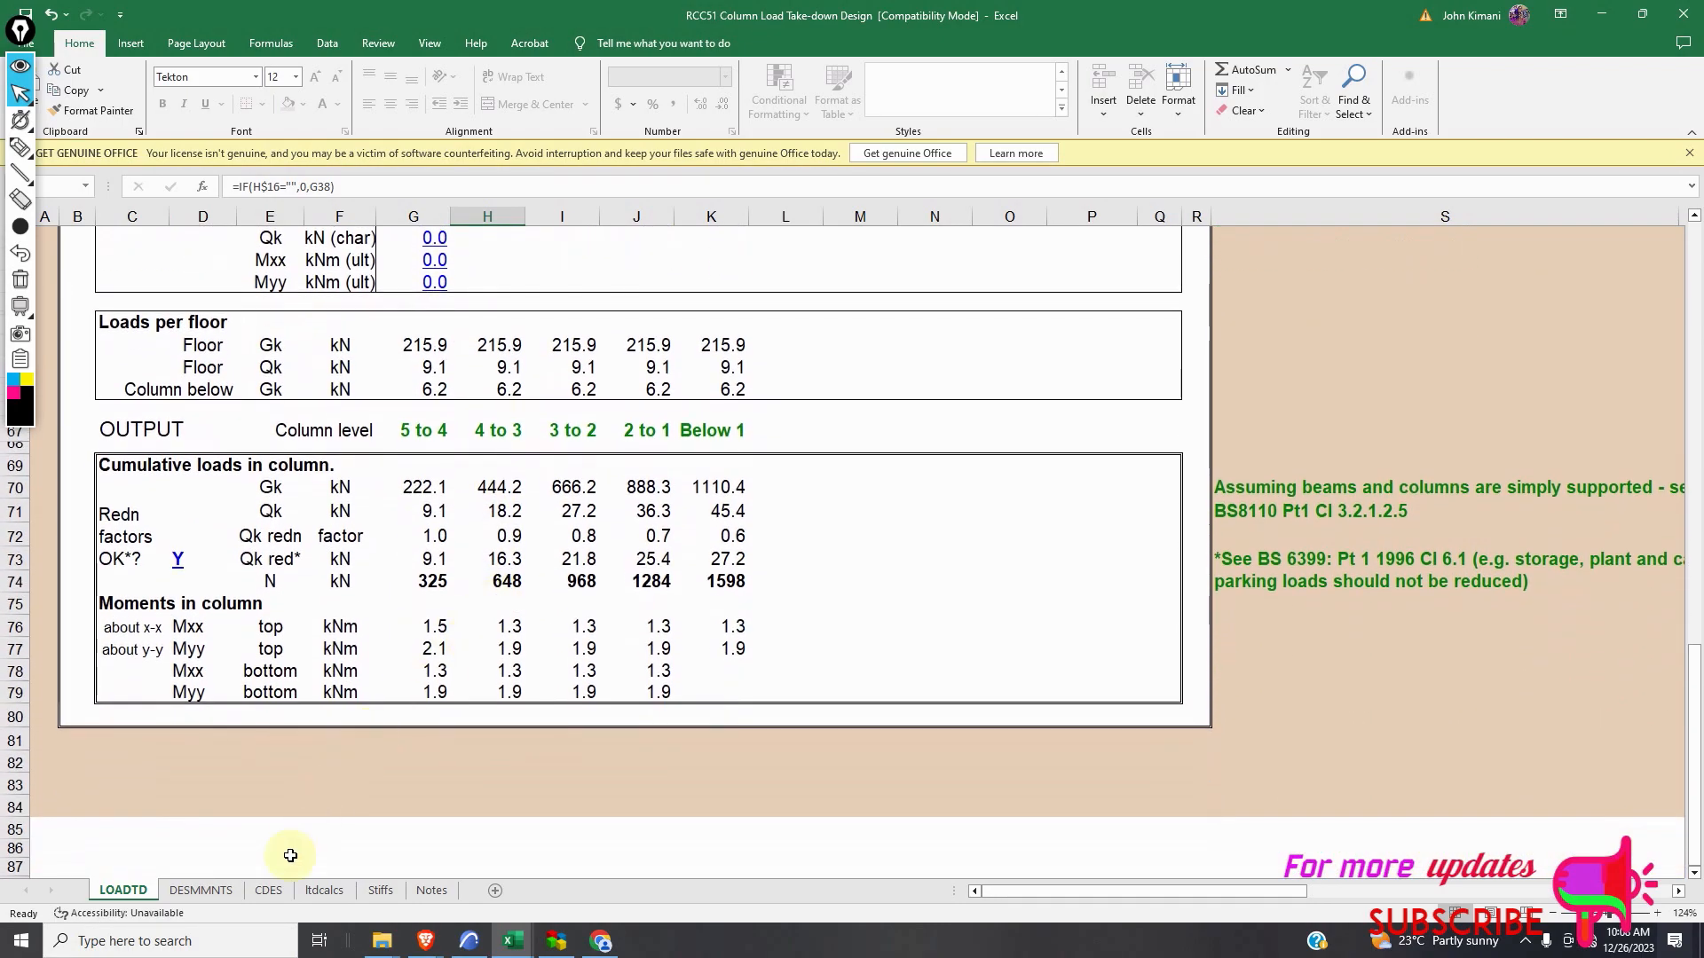
{"action": "left_click", "coordinate": [216, 893]}
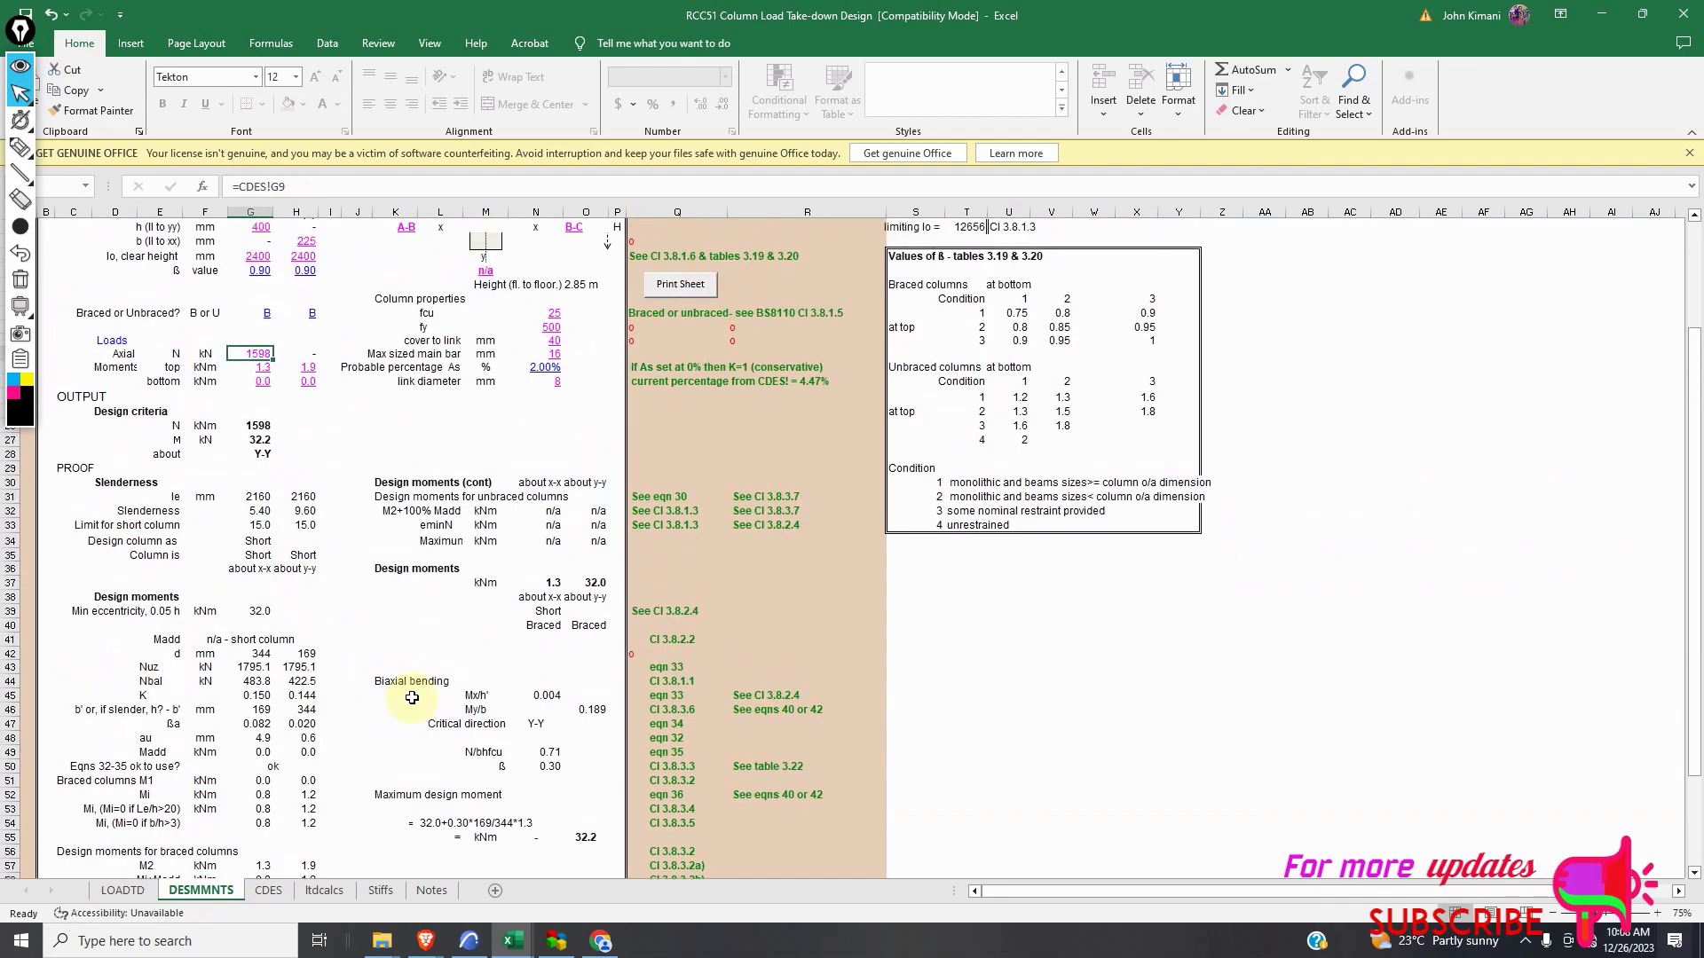
{"action": "scroll", "coordinate": [411, 697], "scroll_direction": "up", "scroll_amount": 2}
{"action": "scroll", "coordinate": [422, 691], "scroll_direction": "up", "scroll_amount": 2}
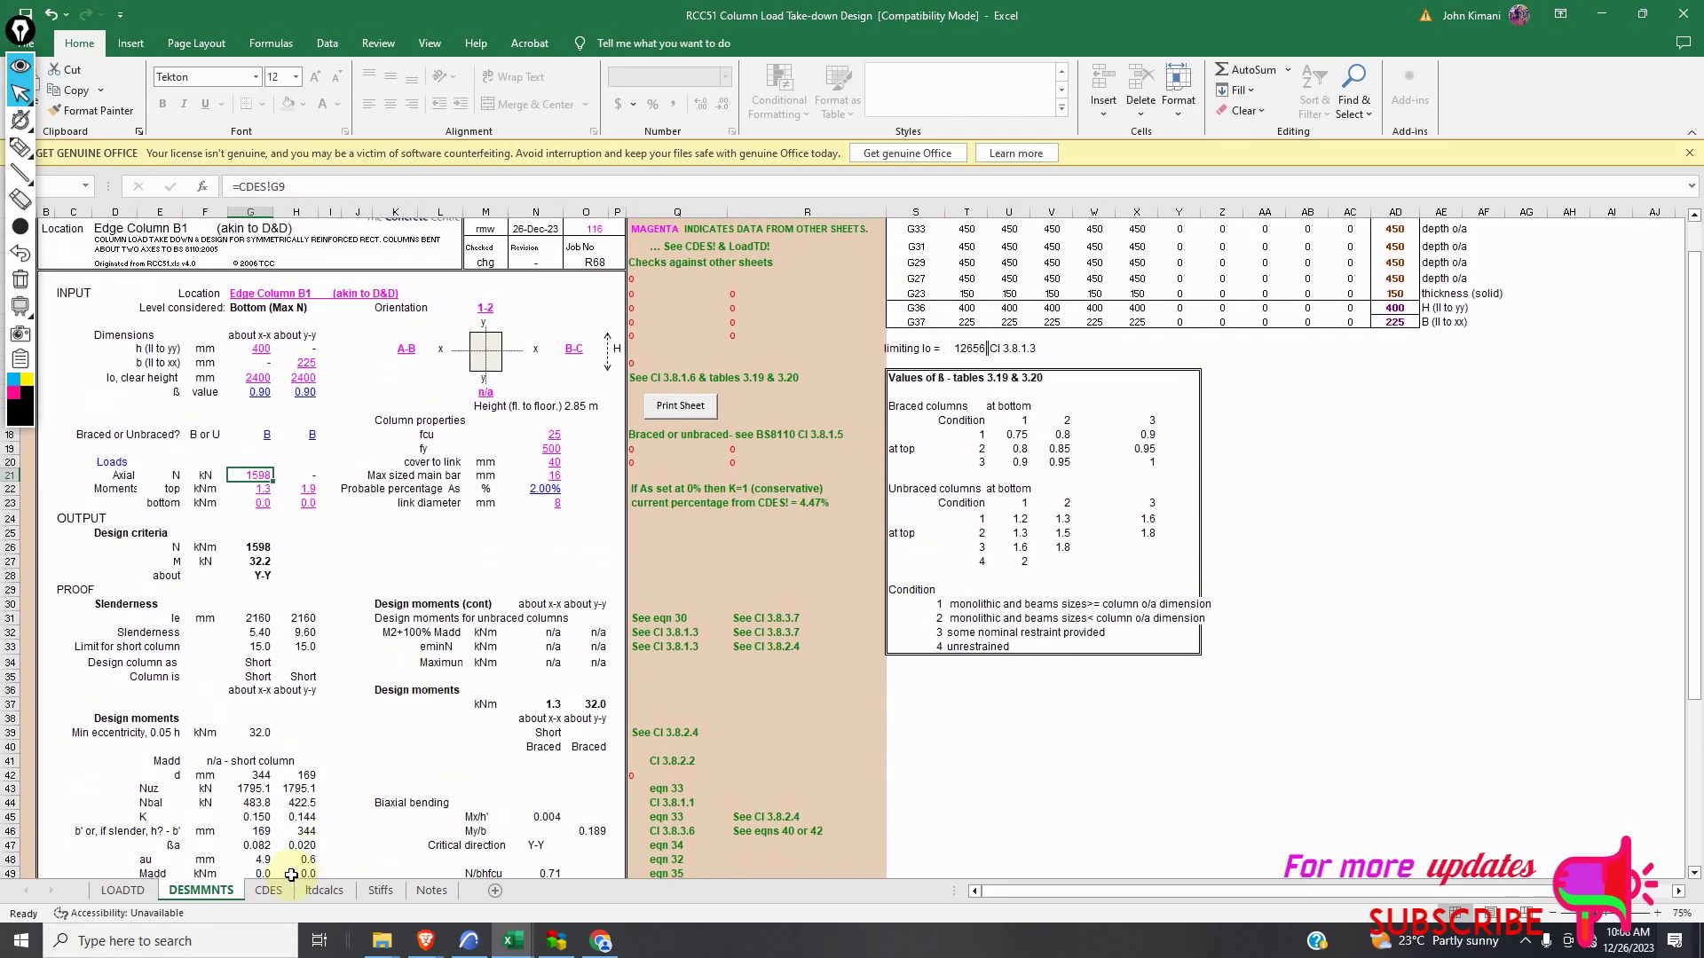
{"action": "left_click", "coordinate": [289, 891]}
{"action": "scroll", "coordinate": [452, 737], "scroll_direction": "down", "scroll_amount": 4}
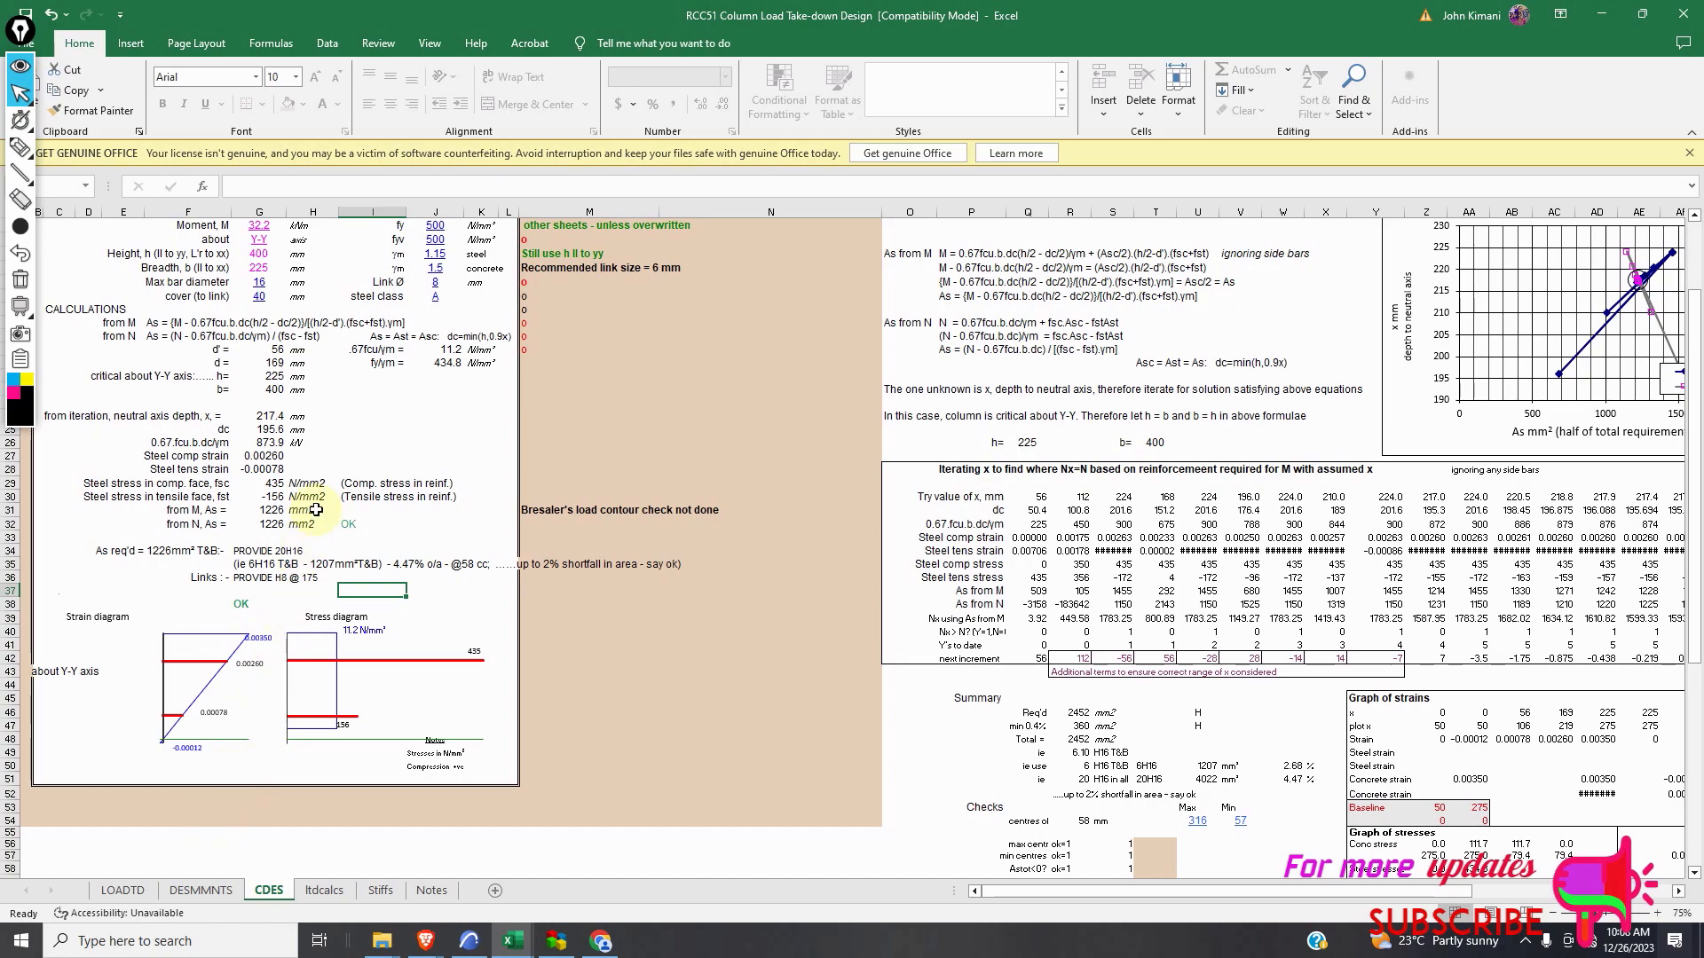
{"action": "scroll", "coordinate": [248, 710], "scroll_direction": "up", "scroll_amount": 1}
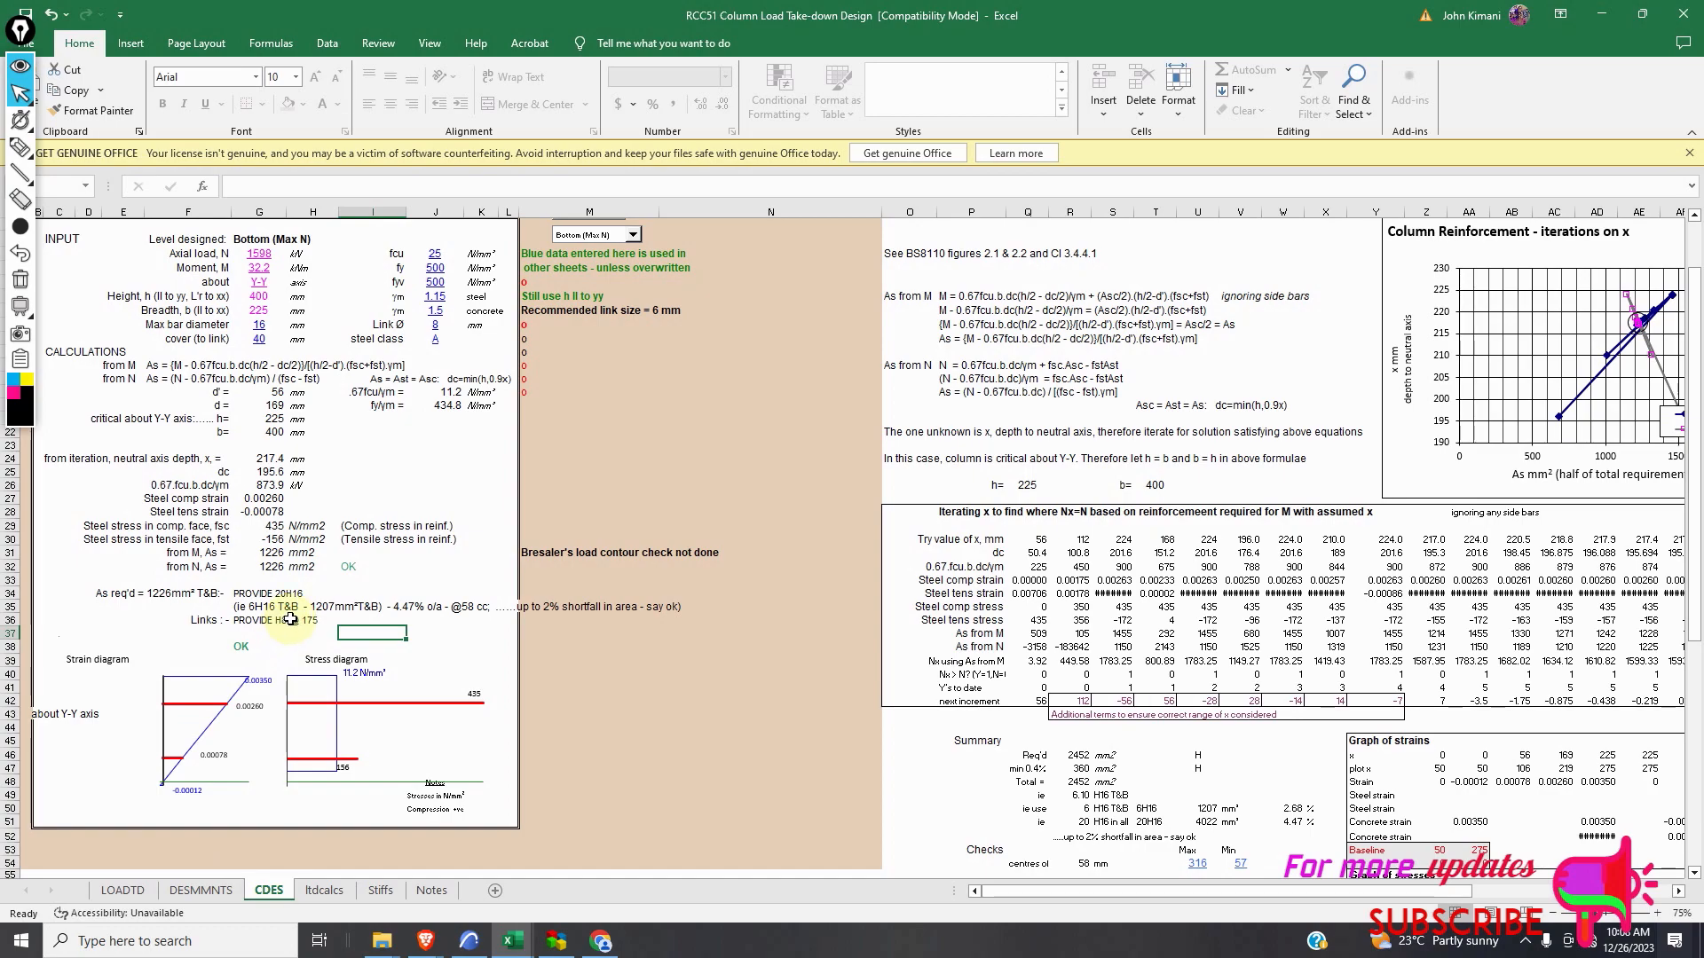
Set the column's max bar diameter to 20 mm on the CDES sheet and return to the LOADTD sheet.
{"action": "left_click", "coordinate": [261, 326]}
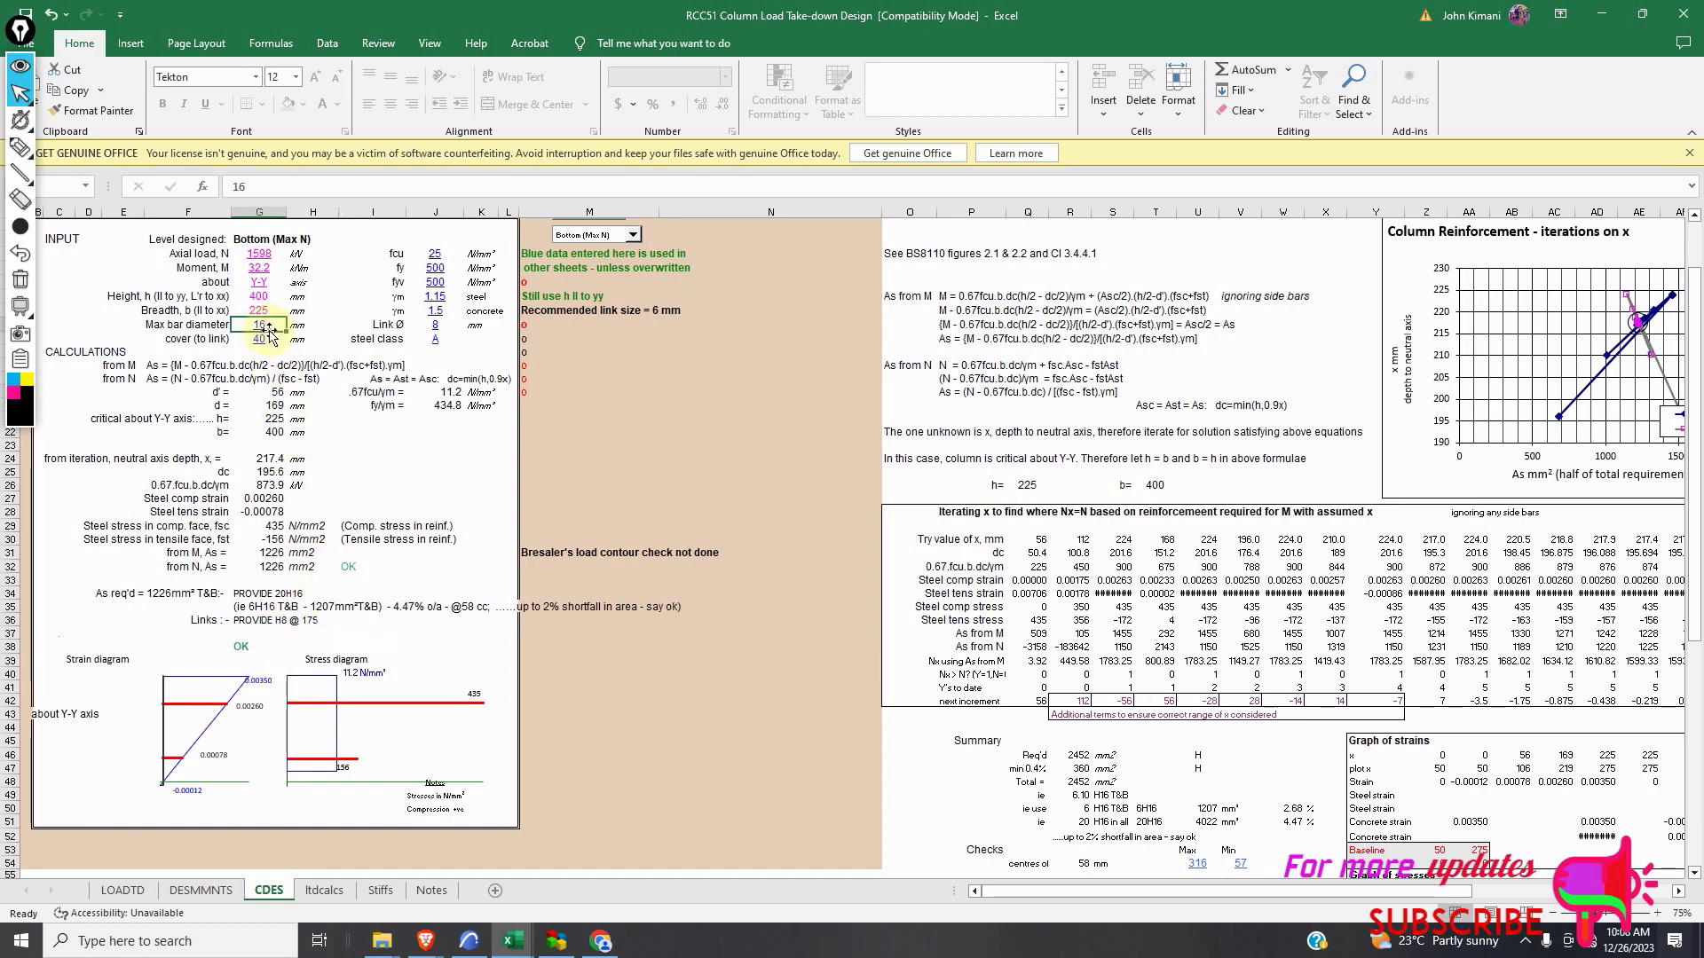
{"action": "type", "text": "20"}
{"action": "left_click", "coordinate": [314, 442]}
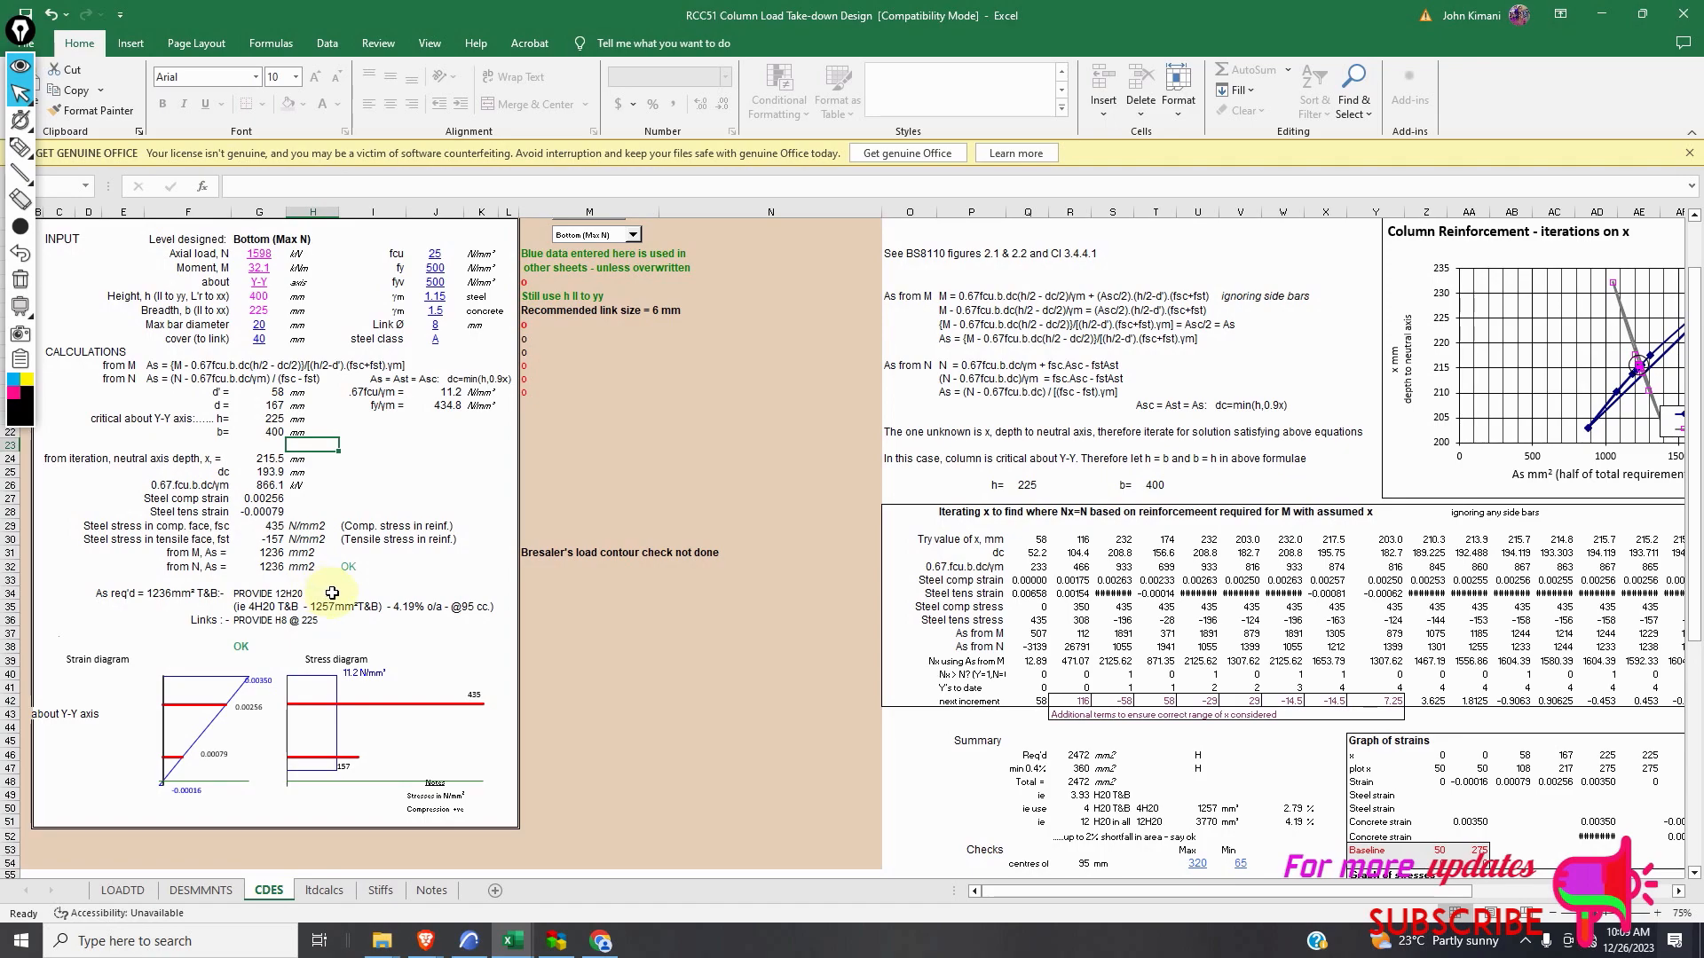
{"action": "left_click", "coordinate": [206, 895]}
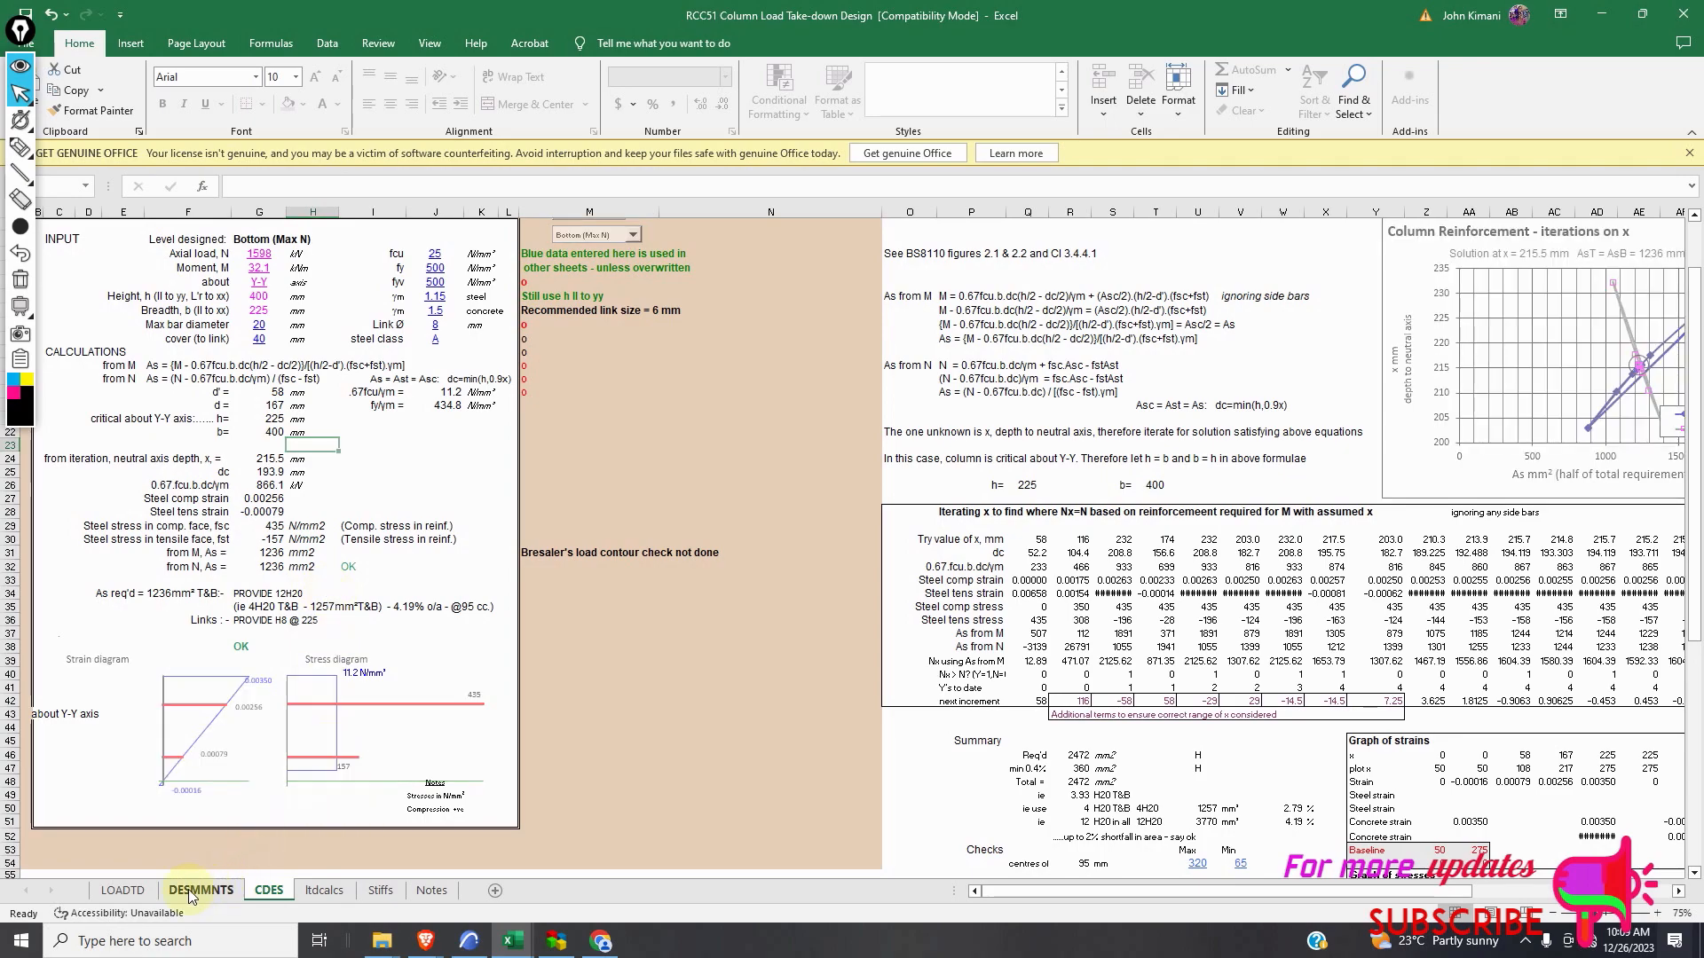
{"action": "left_click", "coordinate": [122, 890]}
{"action": "scroll", "coordinate": [497, 645], "scroll_direction": "up", "scroll_amount": 4}
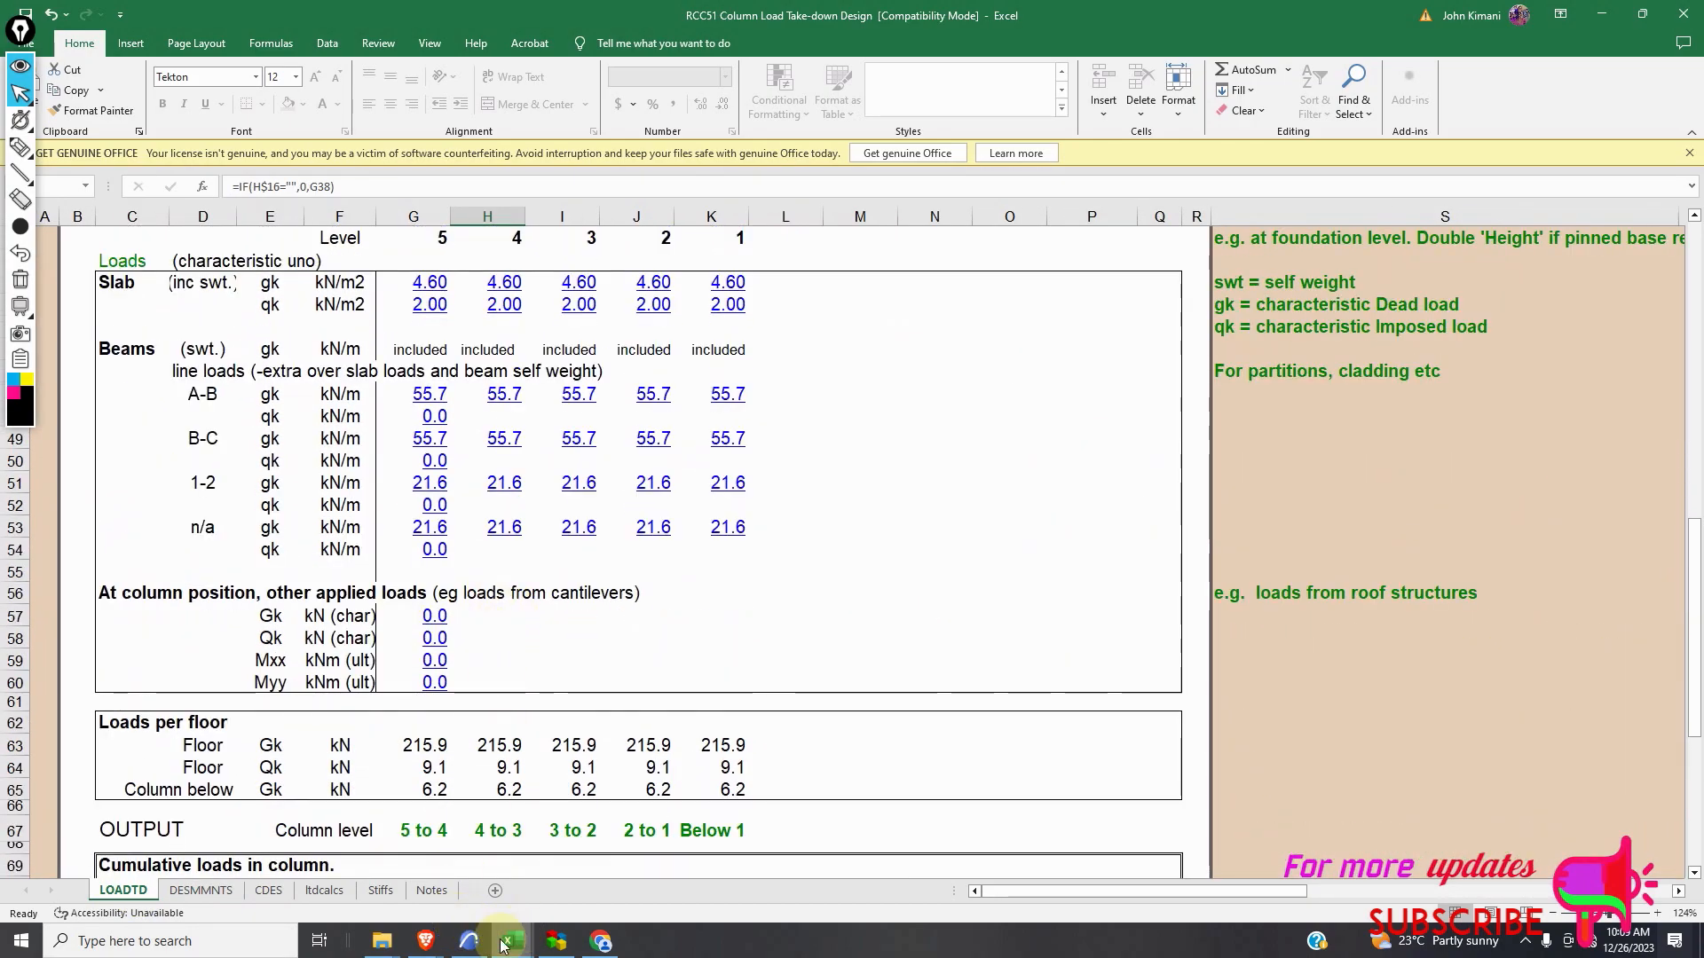
Switch to ARCHICAD and examine the column positions and 5,500 mm spacings on the ground floor plan.
{"action": "left_click", "coordinate": [468, 941]}
{"action": "scroll", "coordinate": [492, 683], "scroll_direction": "down", "scroll_amount": 2}
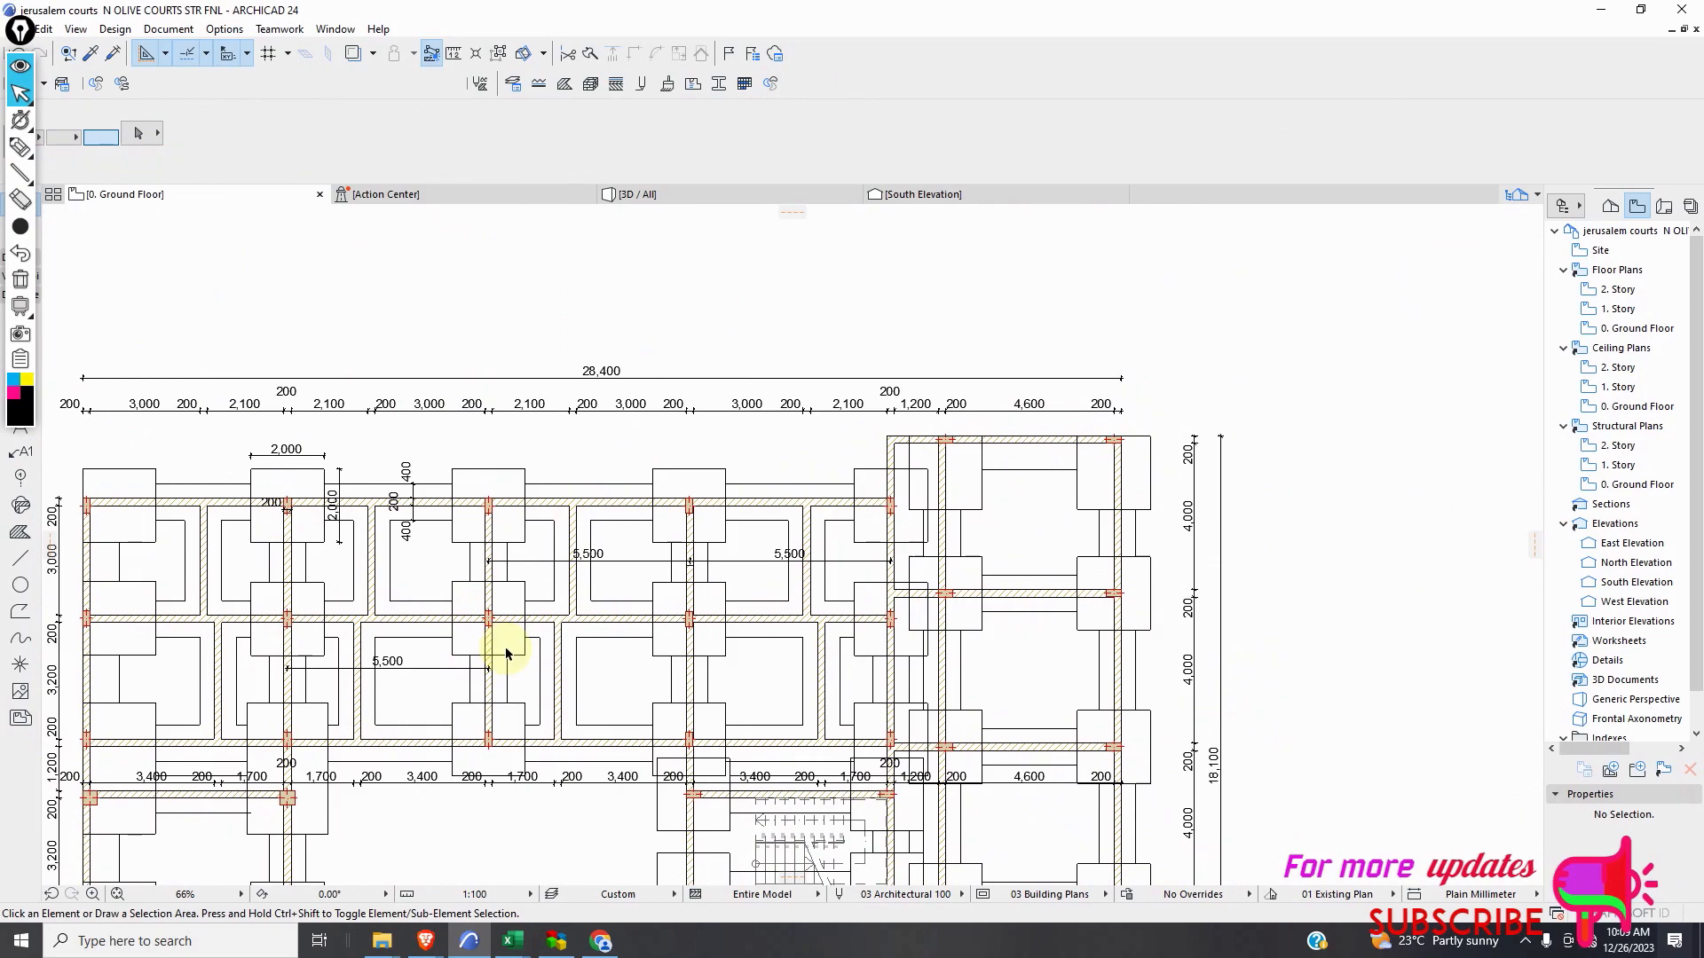
{"action": "scroll", "coordinate": [506, 653], "scroll_direction": "up", "scroll_amount": 2}
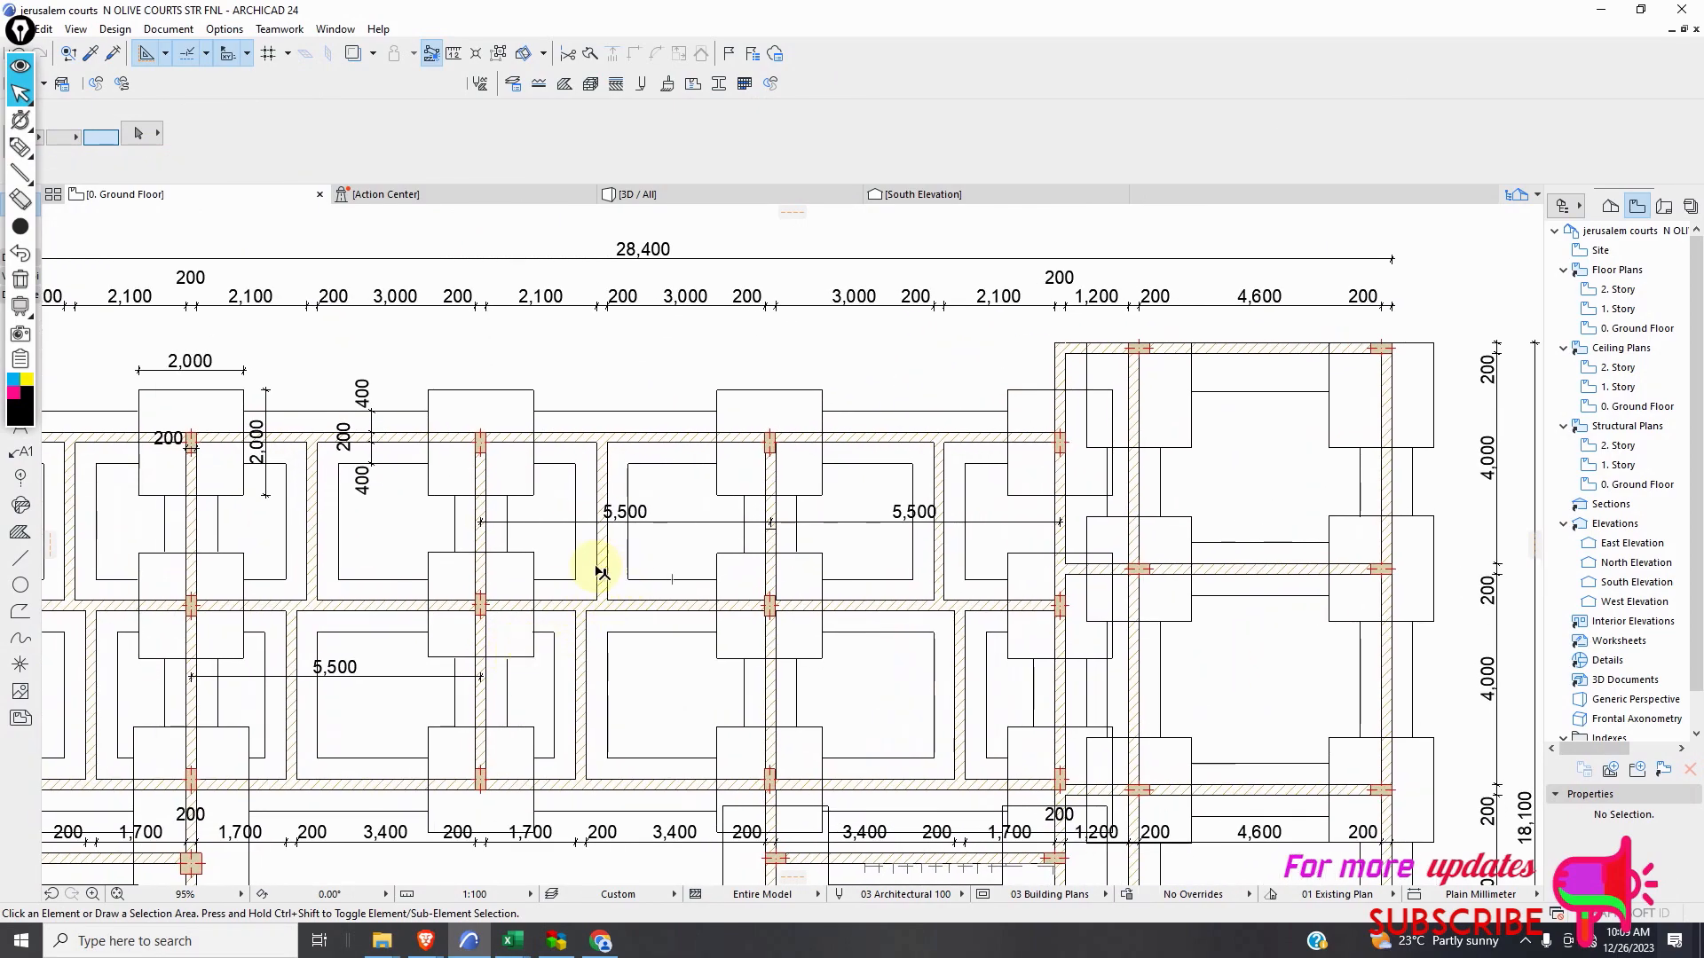
{"action": "scroll", "coordinate": [602, 571], "scroll_direction": "down", "scroll_amount": 2}
{"action": "scroll", "coordinate": [599, 562], "scroll_direction": "up", "scroll_amount": 5}
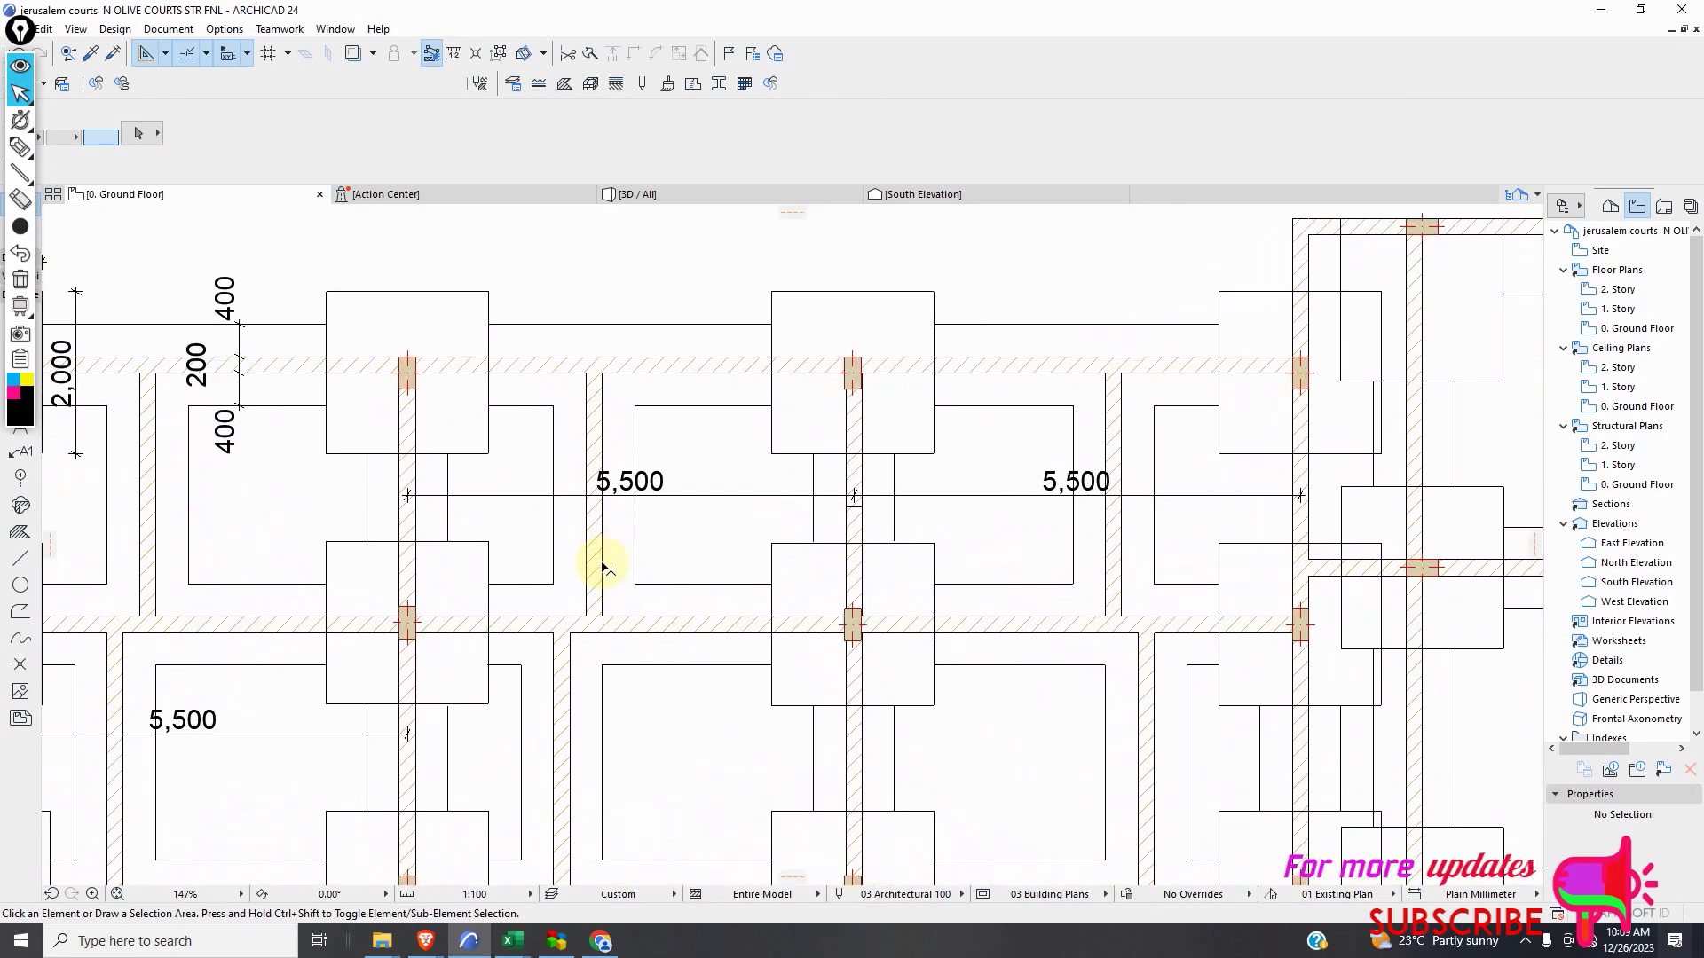
{"action": "scroll", "coordinate": [577, 550], "scroll_direction": "down", "scroll_amount": 2}
{"action": "scroll", "coordinate": [577, 541], "scroll_direction": "up", "scroll_amount": 3}
{"action": "scroll", "coordinate": [577, 541], "scroll_direction": "down", "scroll_amount": 3}
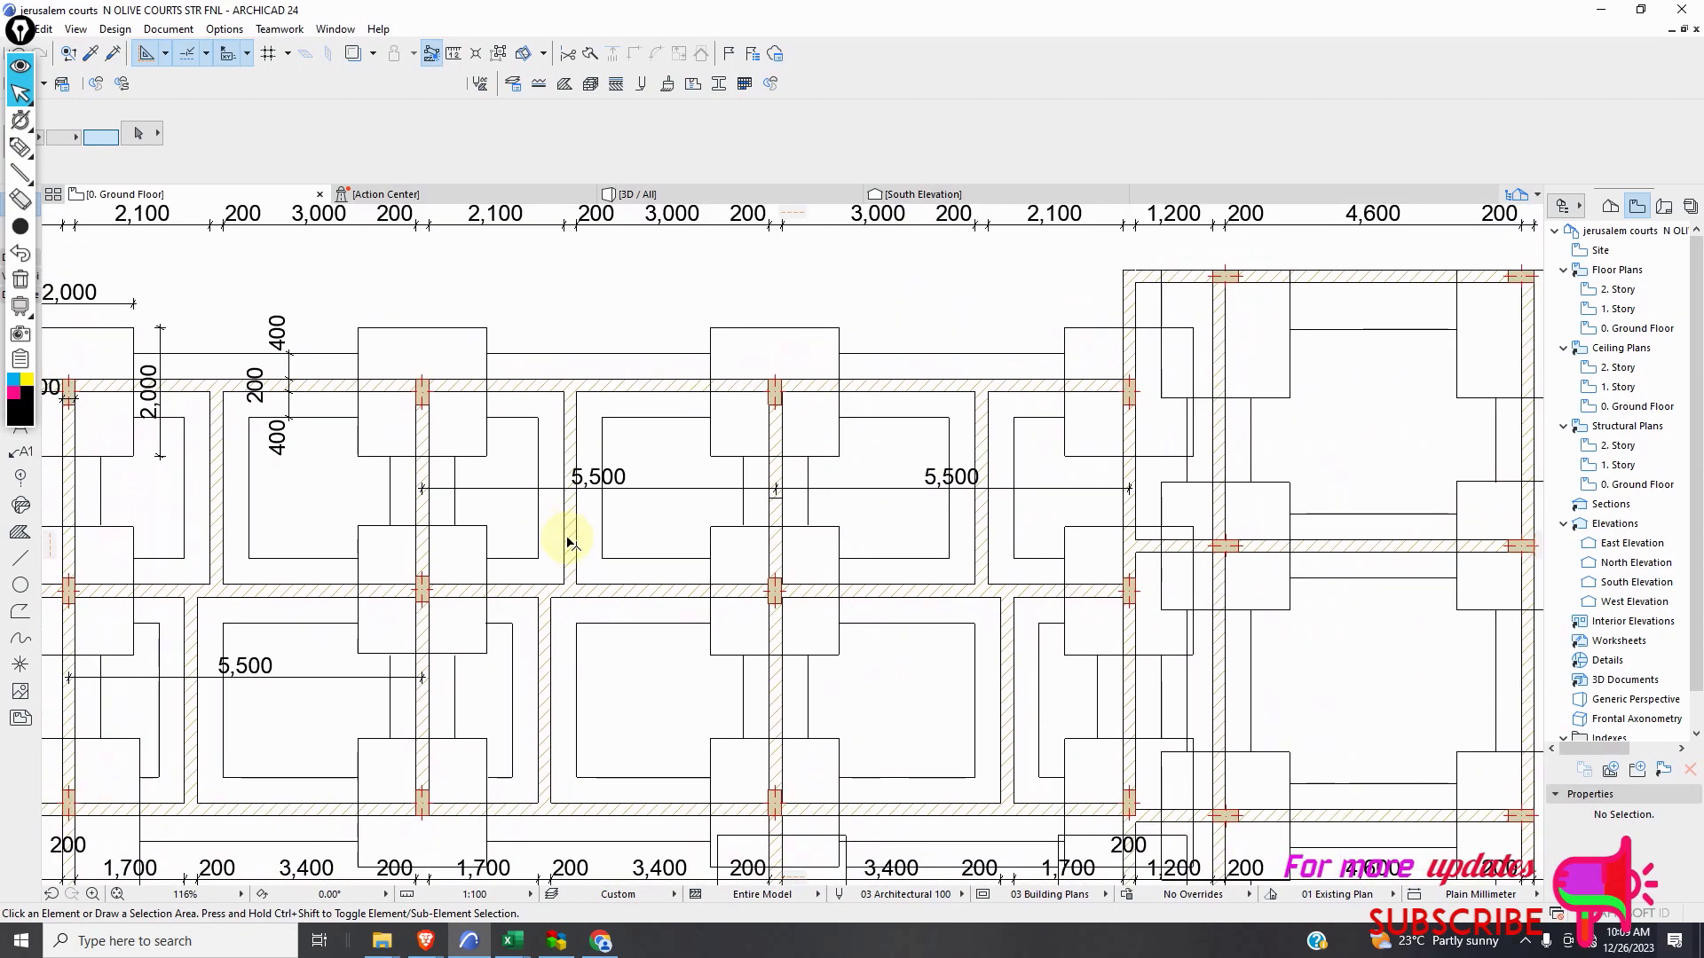
{"action": "scroll", "coordinate": [577, 537], "scroll_direction": "up", "scroll_amount": 5}
{"action": "scroll", "coordinate": [575, 533], "scroll_direction": "down", "scroll_amount": 4}
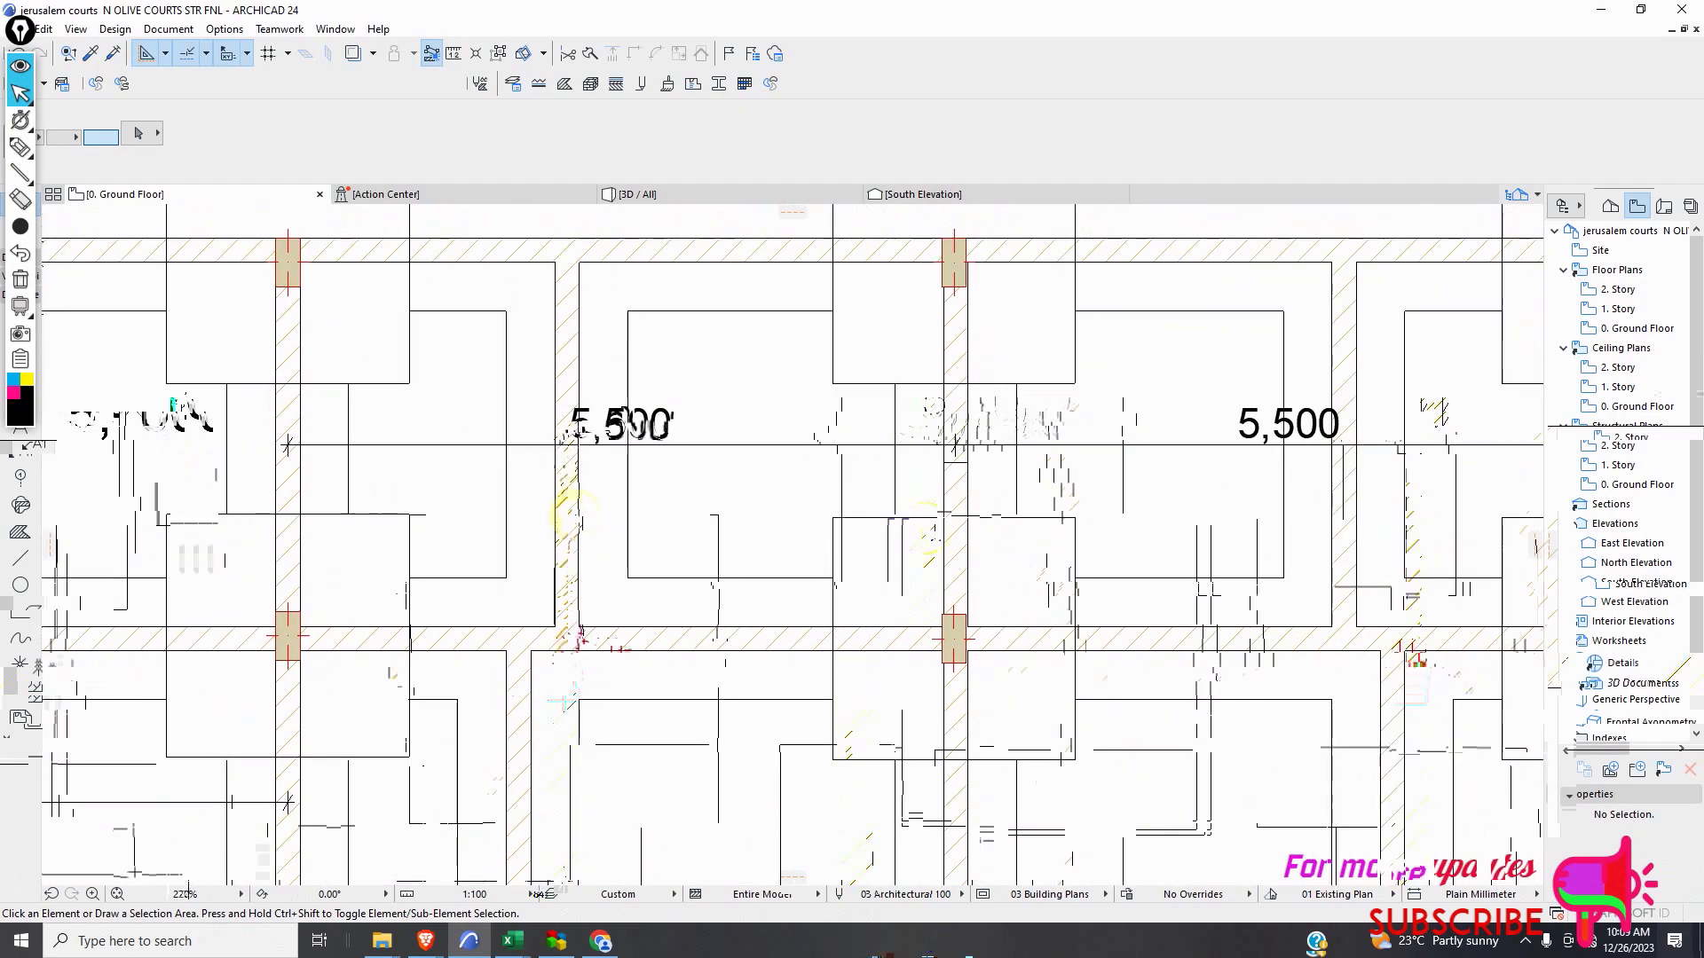
{"action": "scroll", "coordinate": [577, 536], "scroll_direction": "up", "scroll_amount": 2}
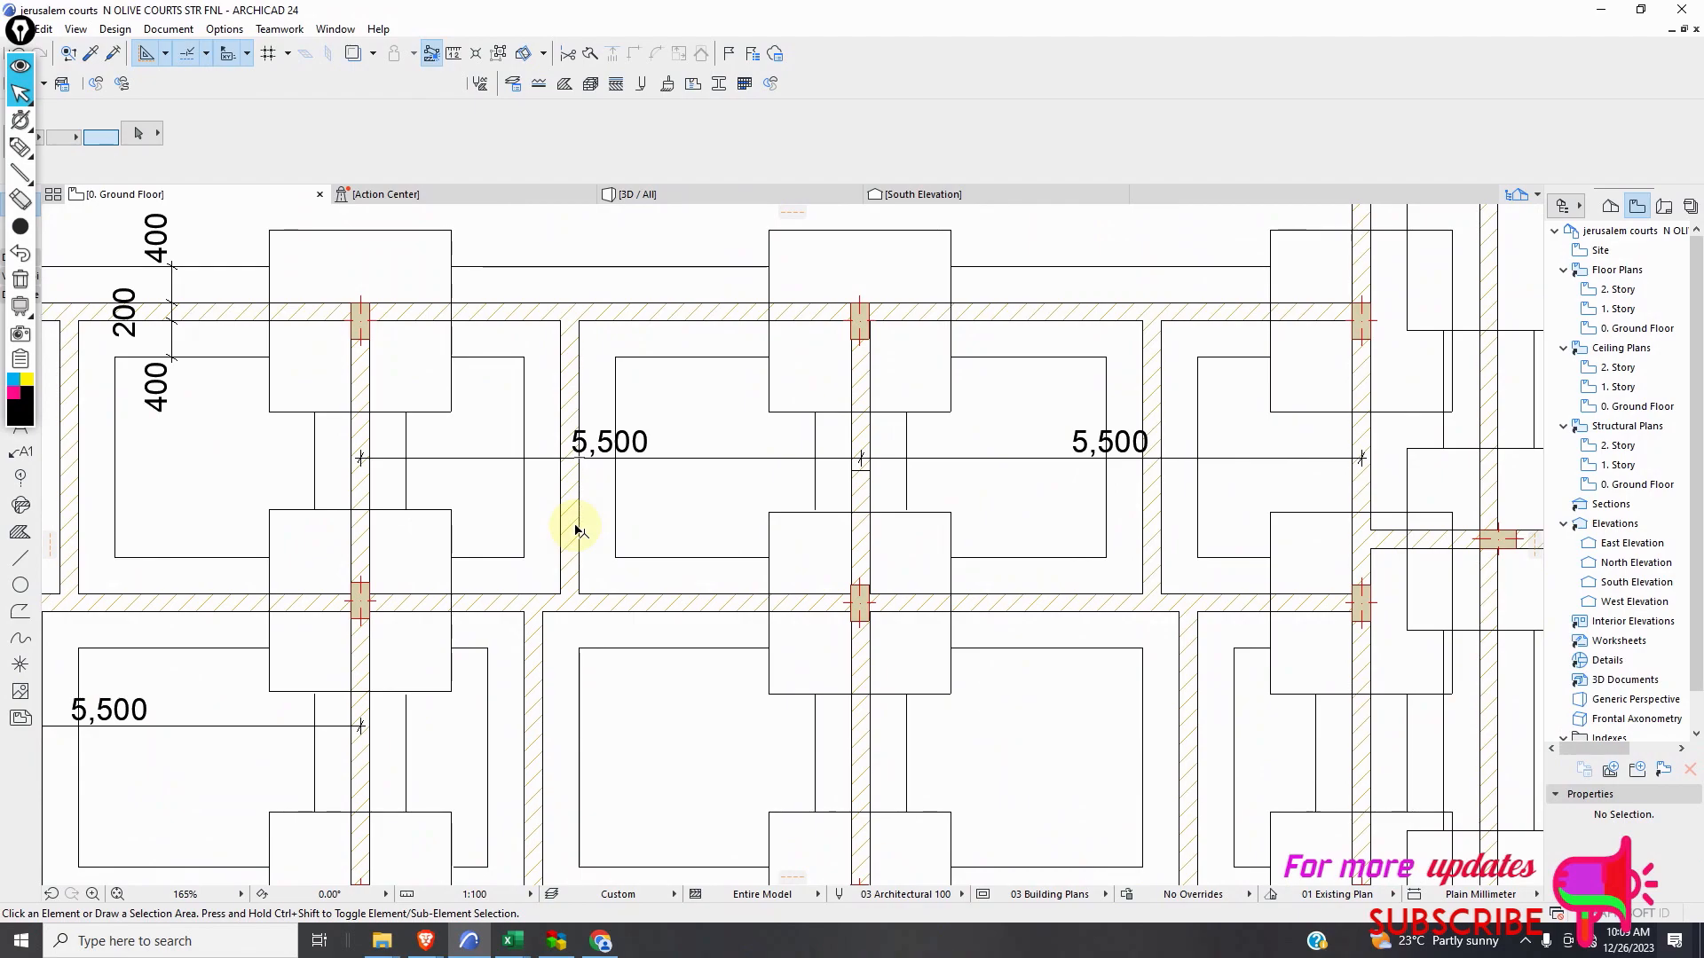
{"action": "scroll", "coordinate": [575, 543], "scroll_direction": "down", "scroll_amount": 2}
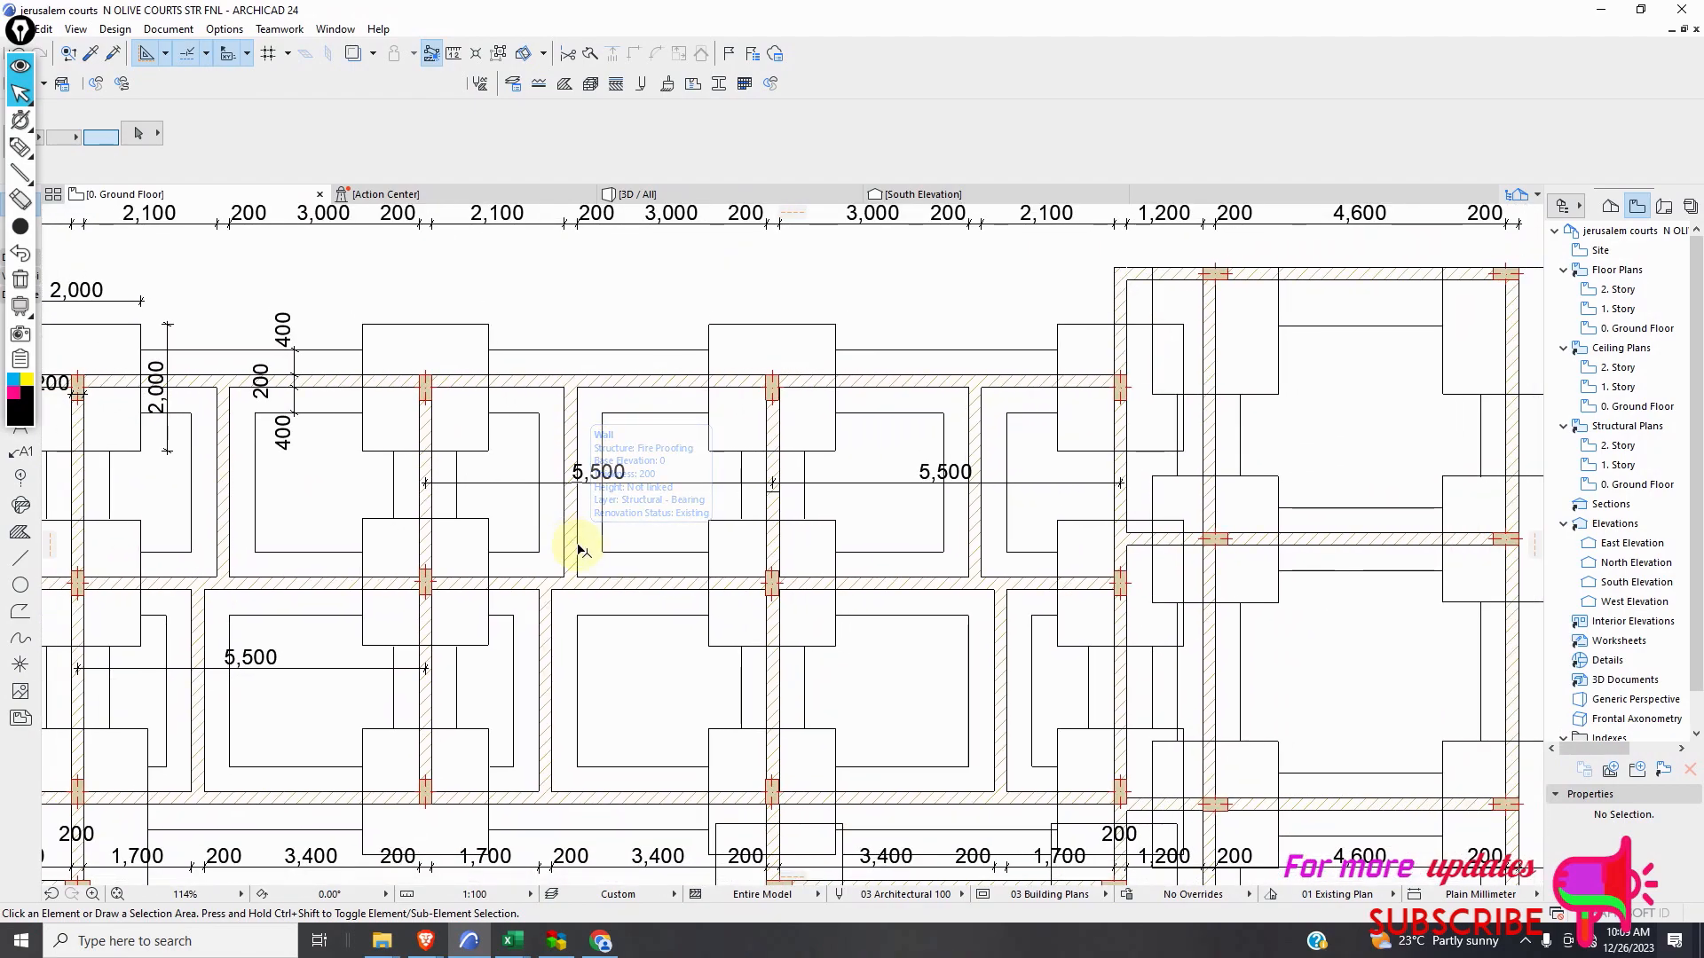
{"action": "scroll", "coordinate": [578, 550], "scroll_direction": "down", "scroll_amount": 2}
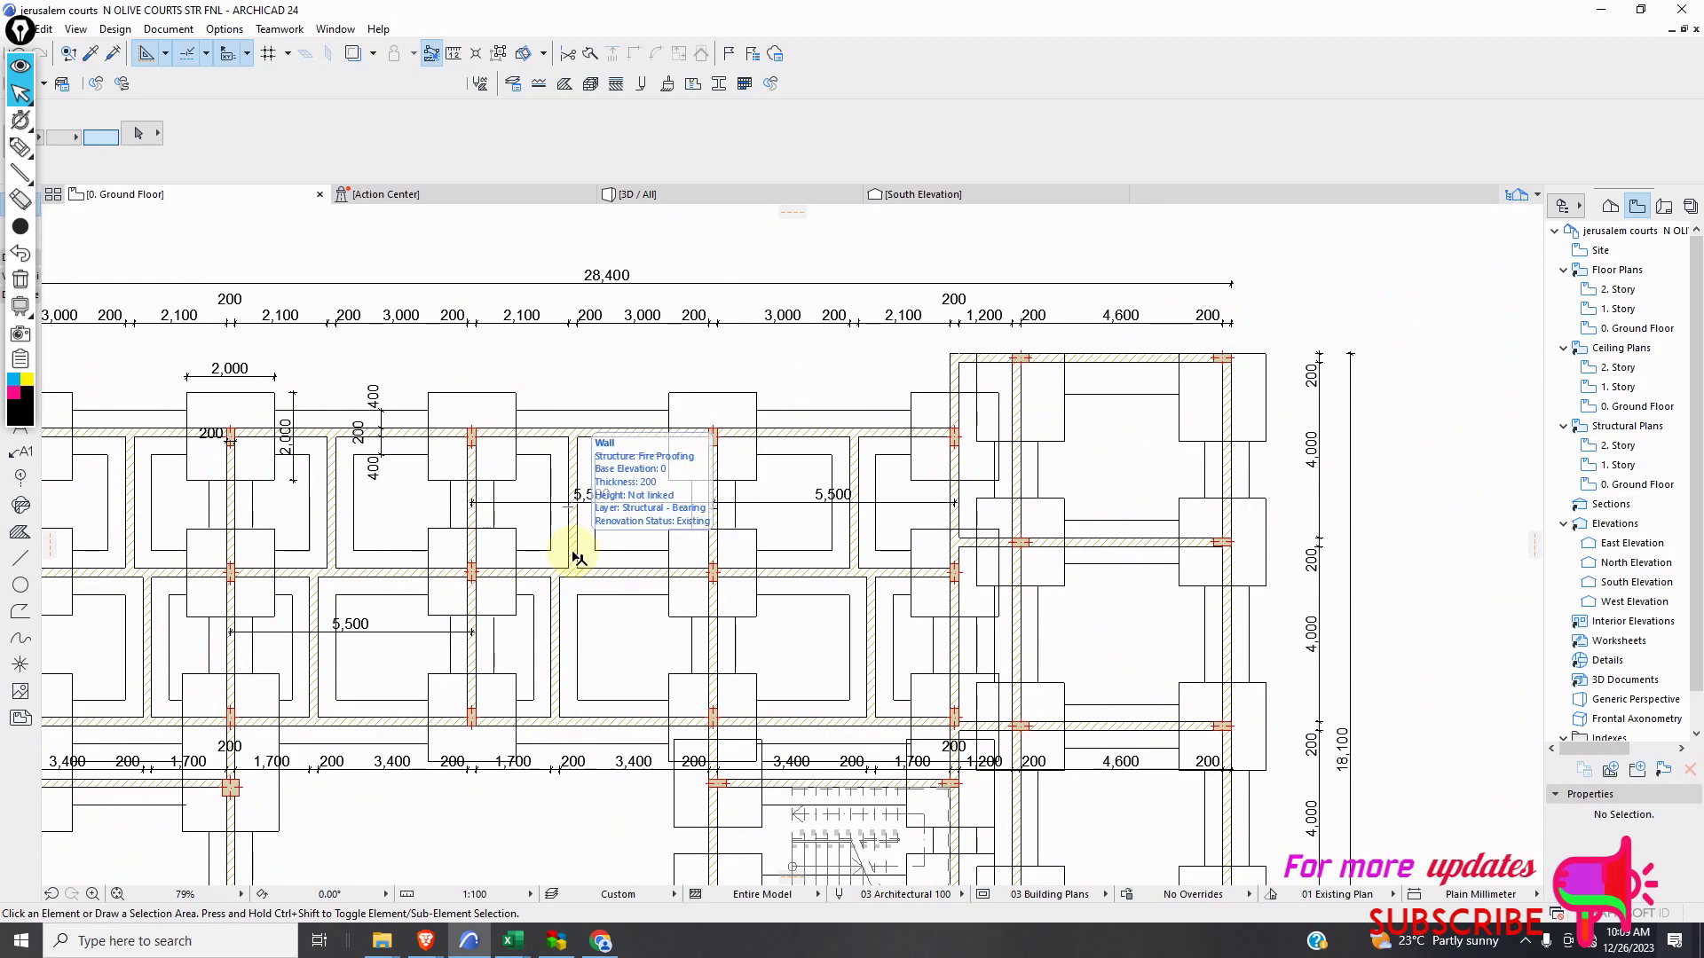
{"action": "scroll", "coordinate": [573, 549], "scroll_direction": "up", "scroll_amount": 3}
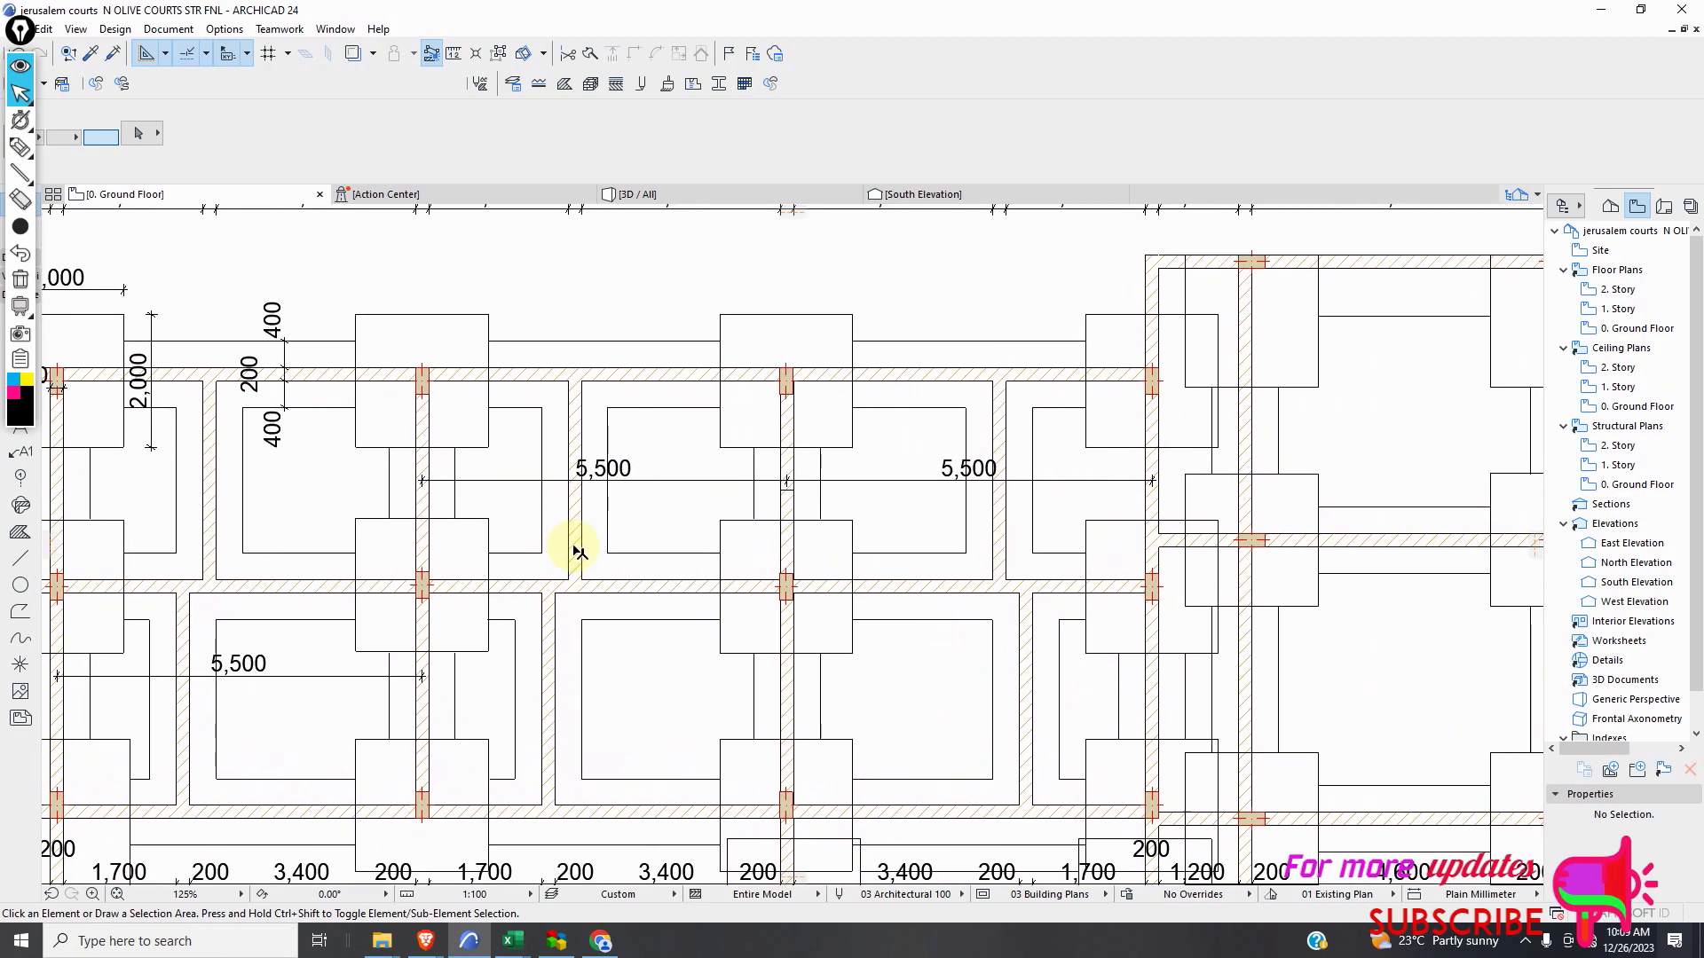
{"action": "scroll", "coordinate": [568, 544], "scroll_direction": "down", "scroll_amount": 2}
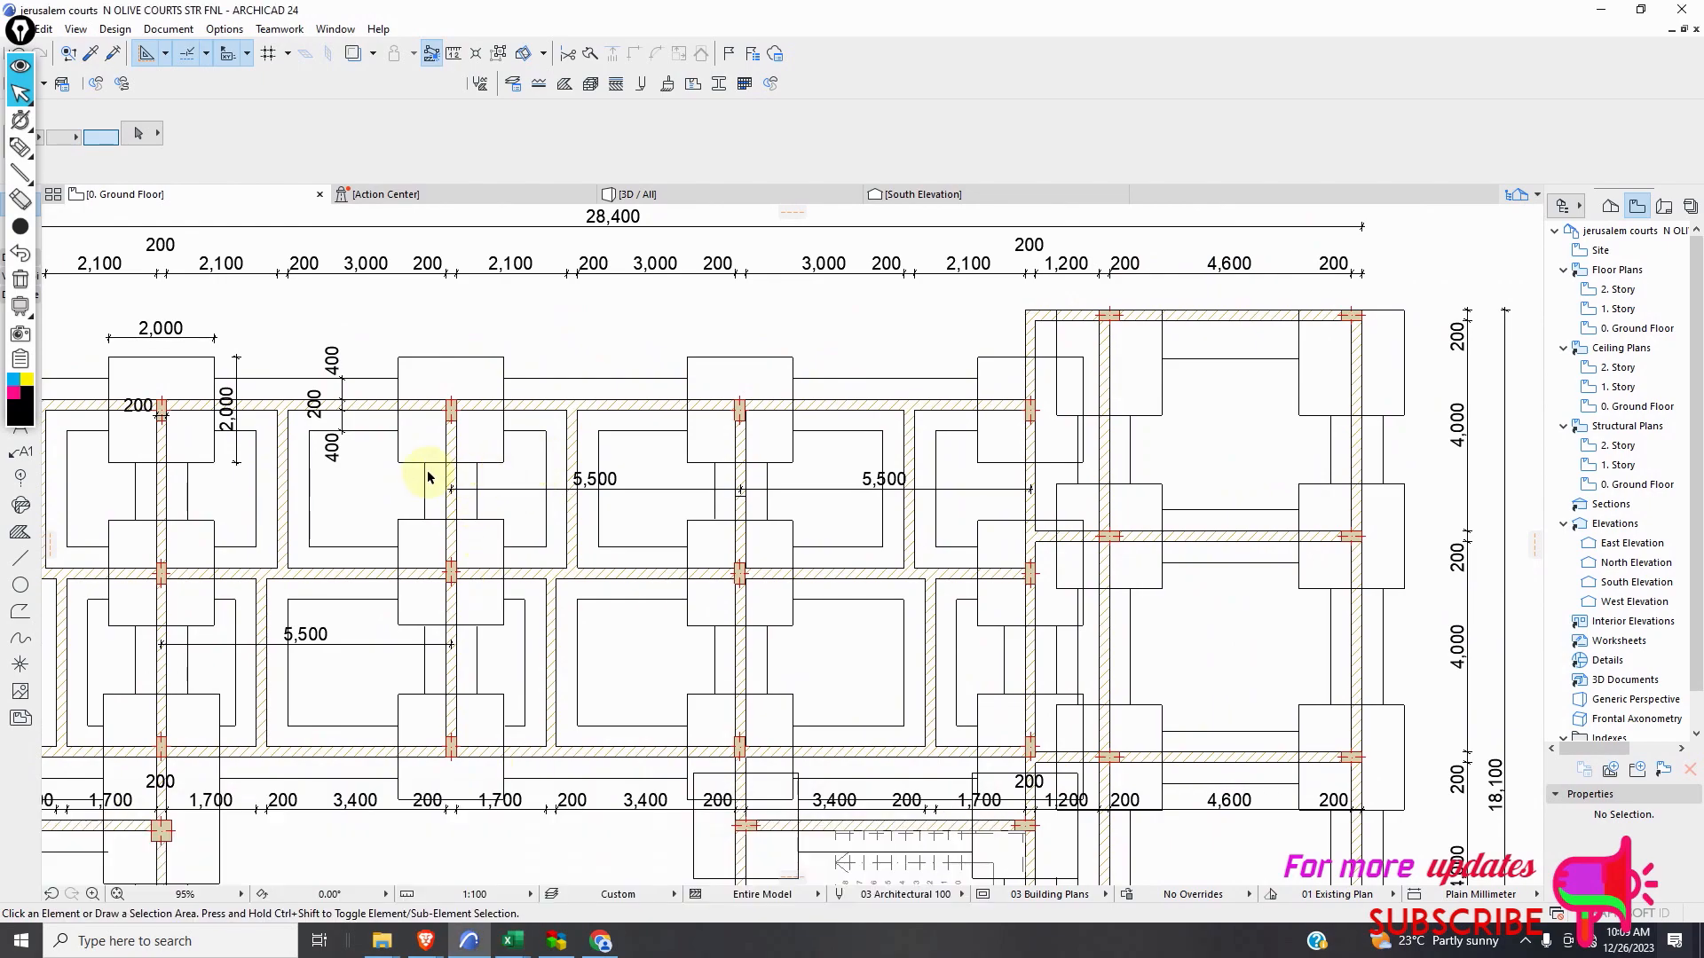
Examine the labelled foundation plan beside it, checking the C1 columns and B1 bases along the grid.
{"action": "scroll", "coordinate": [427, 478], "scroll_direction": "down", "scroll_amount": 8}
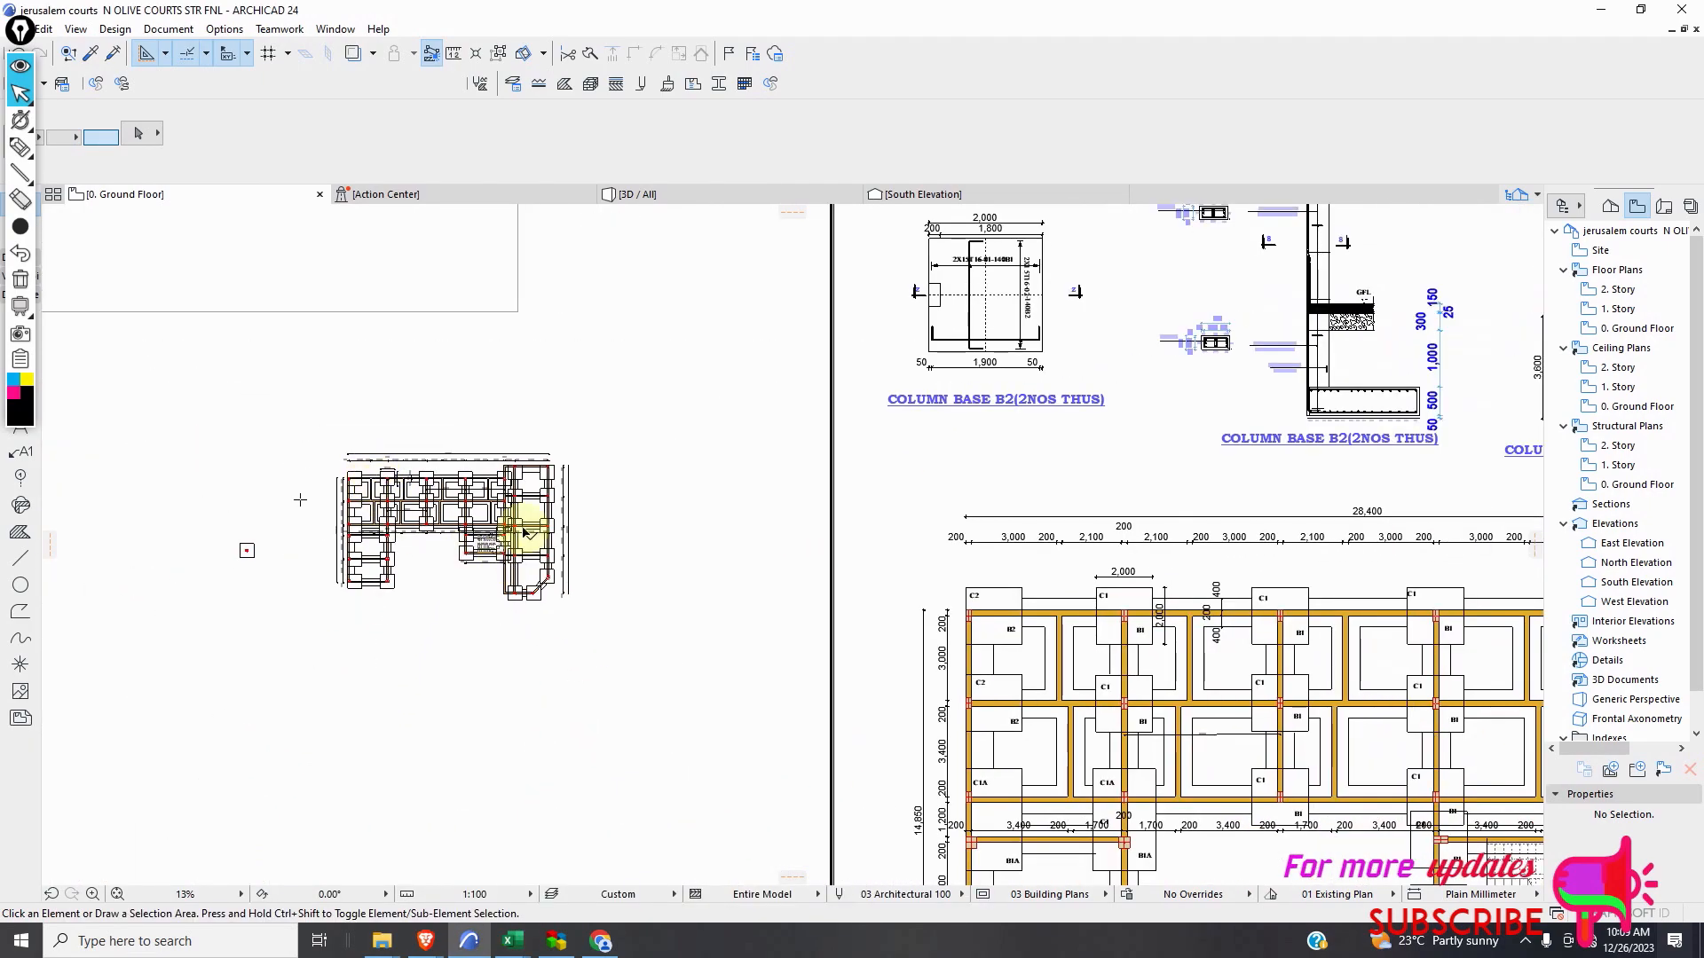
{"action": "scroll", "coordinate": [526, 533], "scroll_direction": "down", "scroll_amount": 5}
{"action": "scroll", "coordinate": [725, 575], "scroll_direction": "up", "scroll_amount": 5}
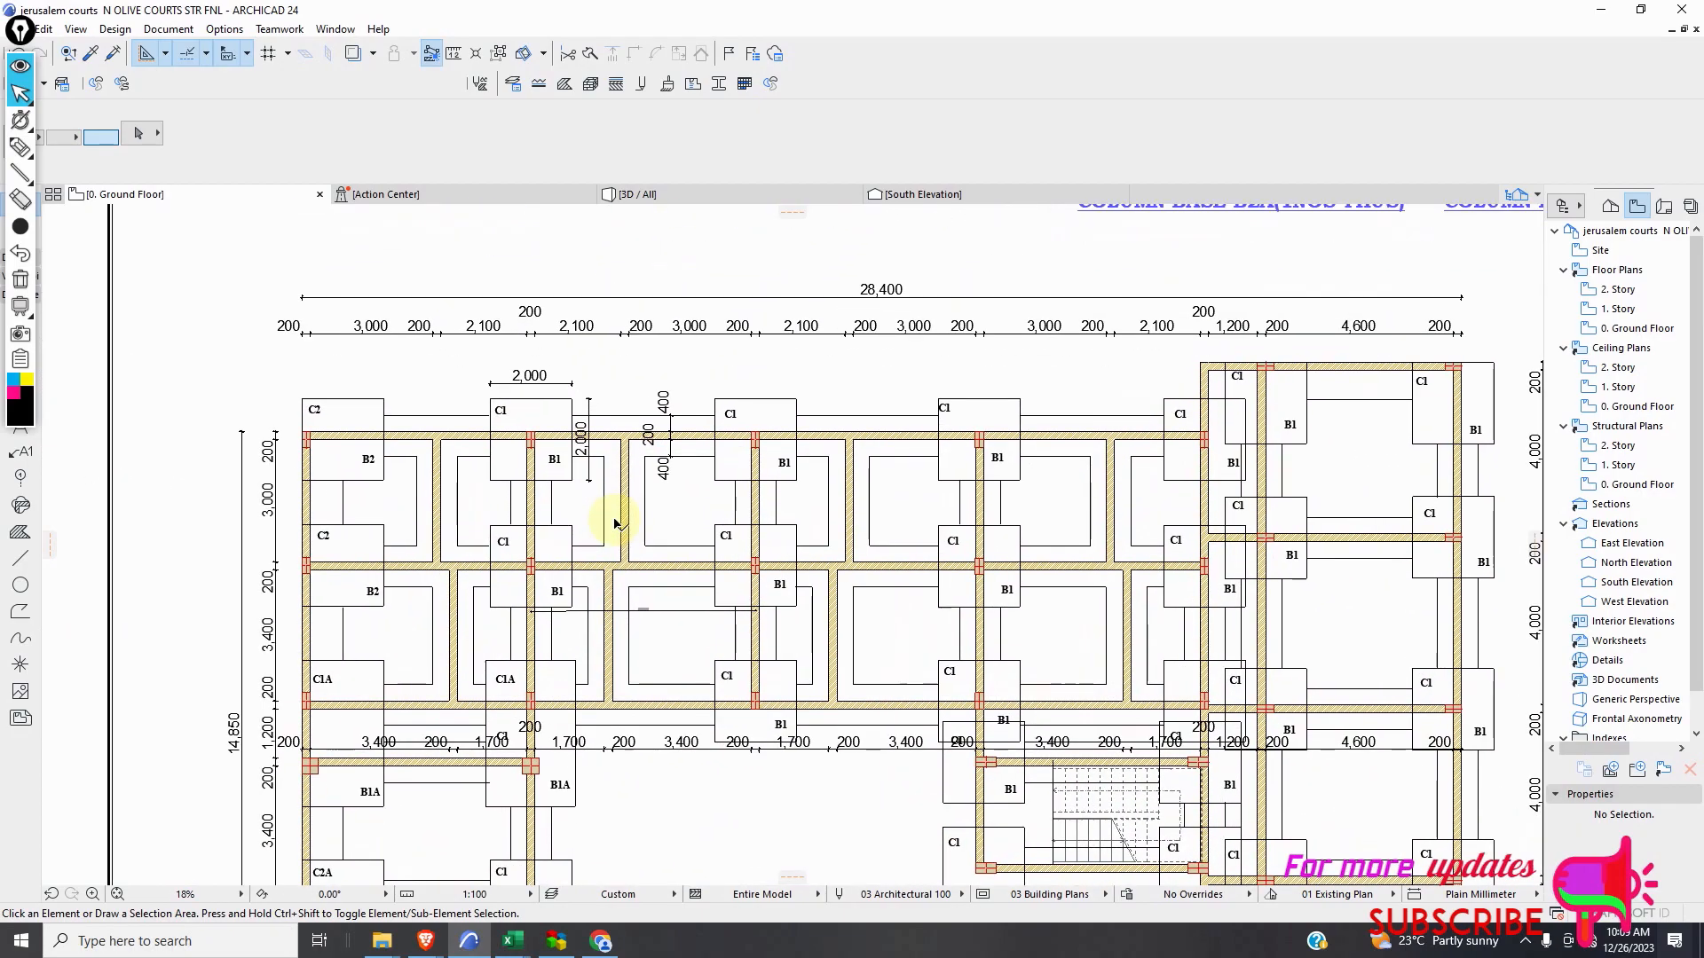
{"action": "scroll", "coordinate": [614, 524], "scroll_direction": "up", "scroll_amount": 1}
{"action": "scroll", "coordinate": [632, 519], "scroll_direction": "down", "scroll_amount": 2}
{"action": "scroll", "coordinate": [624, 527], "scroll_direction": "up", "scroll_amount": 4}
{"action": "scroll", "coordinate": [636, 507], "scroll_direction": "down", "scroll_amount": 2}
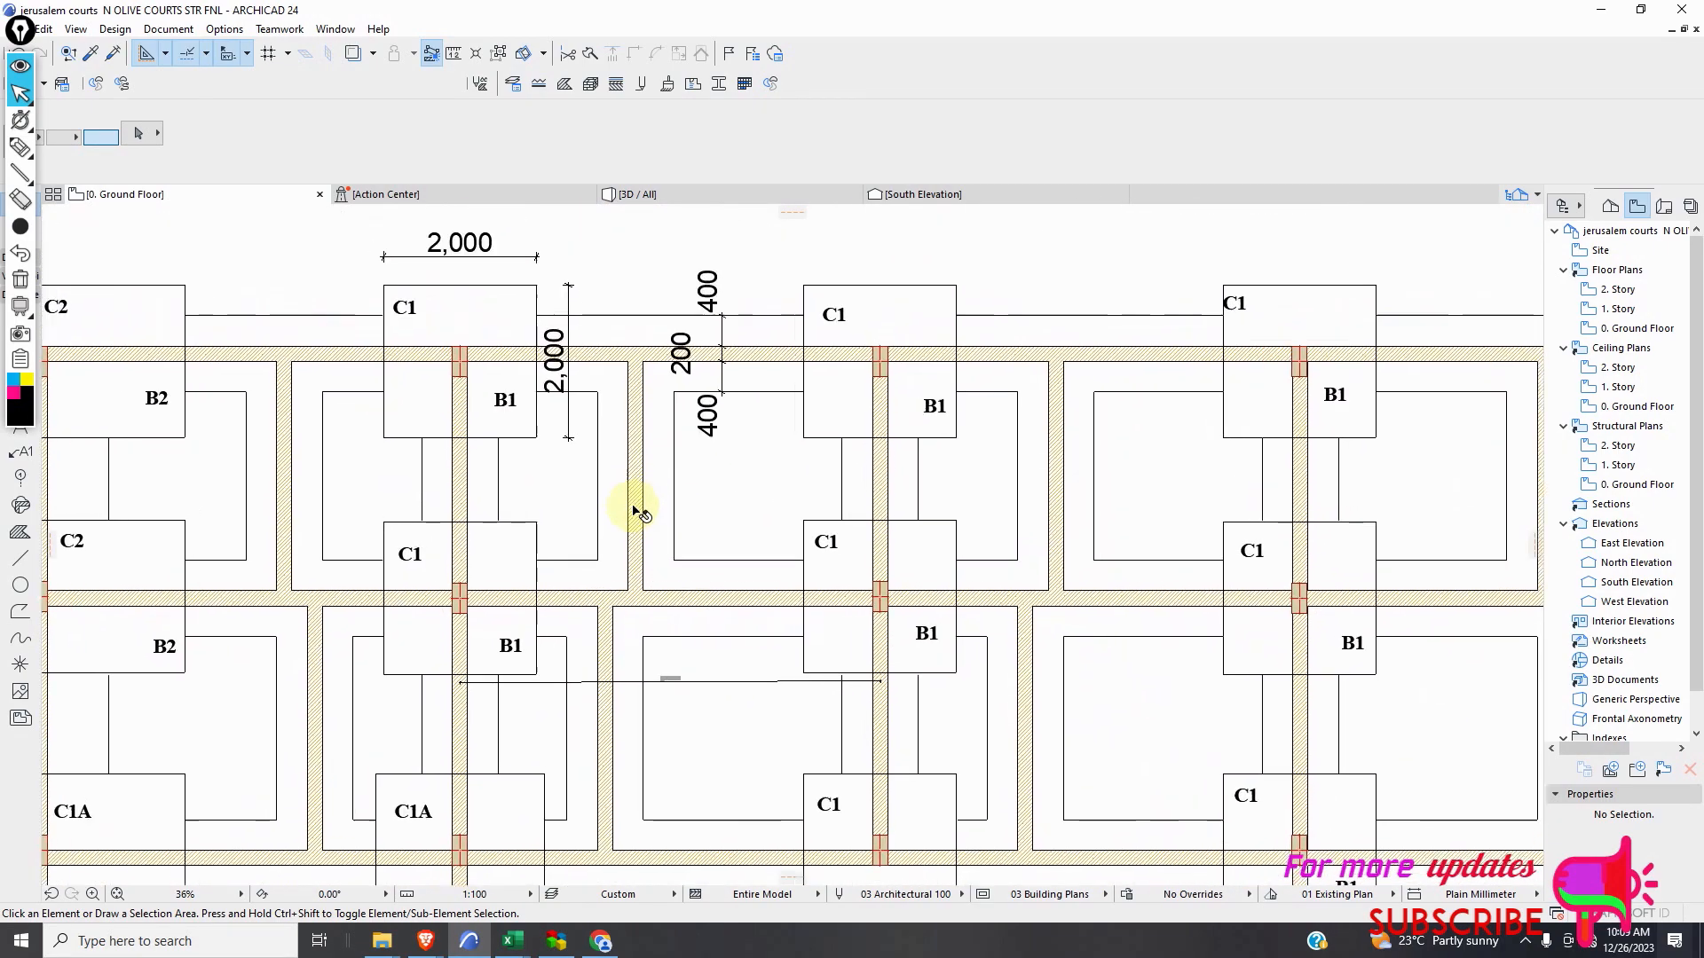
{"action": "scroll", "coordinate": [639, 506], "scroll_direction": "up", "scroll_amount": 2}
{"action": "scroll", "coordinate": [654, 506], "scroll_direction": "down", "scroll_amount": 3}
Examine the unlabelled foundation layout again, looking at the columns, walls and bases around the 5,500 mm bays.
{"action": "scroll", "coordinate": [599, 463], "scroll_direction": "down", "scroll_amount": 8}
{"action": "scroll", "coordinate": [283, 477], "scroll_direction": "up", "scroll_amount": 9}
{"action": "scroll", "coordinate": [353, 415], "scroll_direction": "up", "scroll_amount": 4}
{"action": "scroll", "coordinate": [405, 455], "scroll_direction": "down", "scroll_amount": 3}
{"action": "scroll", "coordinate": [388, 455], "scroll_direction": "up", "scroll_amount": 2}
{"action": "scroll", "coordinate": [422, 475], "scroll_direction": "down", "scroll_amount": 1}
{"action": "scroll", "coordinate": [418, 477], "scroll_direction": "up", "scroll_amount": 3}
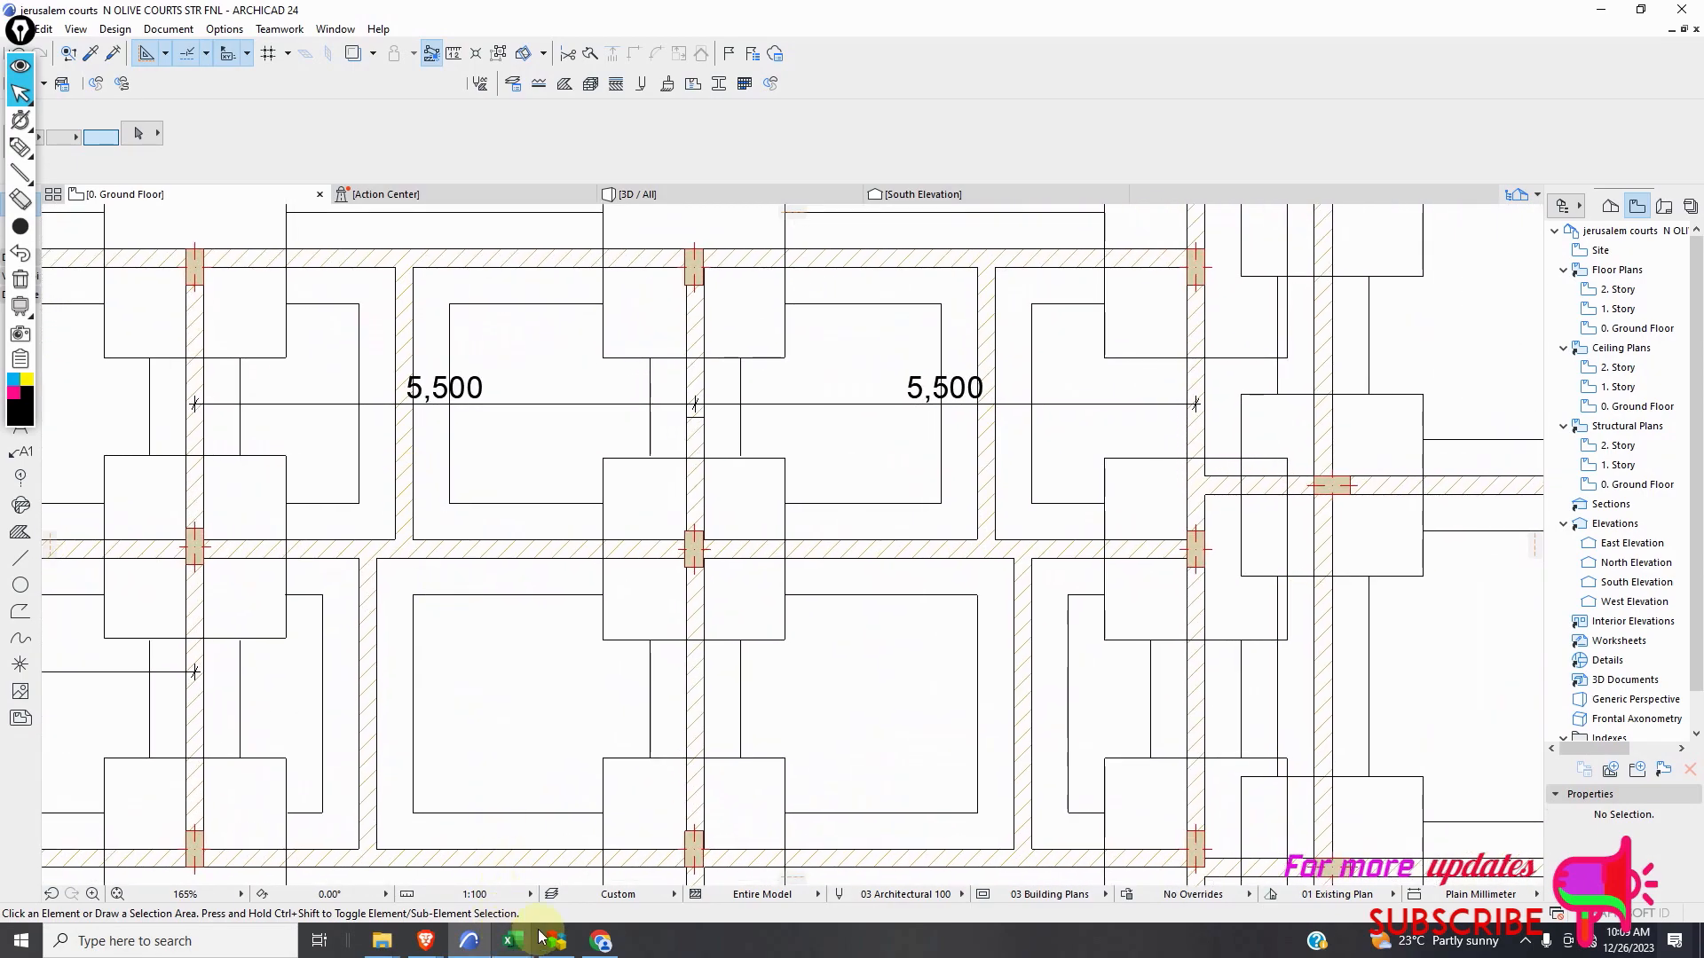
{"action": "scroll", "coordinate": [406, 494], "scroll_direction": "down", "scroll_amount": 2}
{"action": "scroll", "coordinate": [329, 548], "scroll_direction": "up", "scroll_amount": 1}
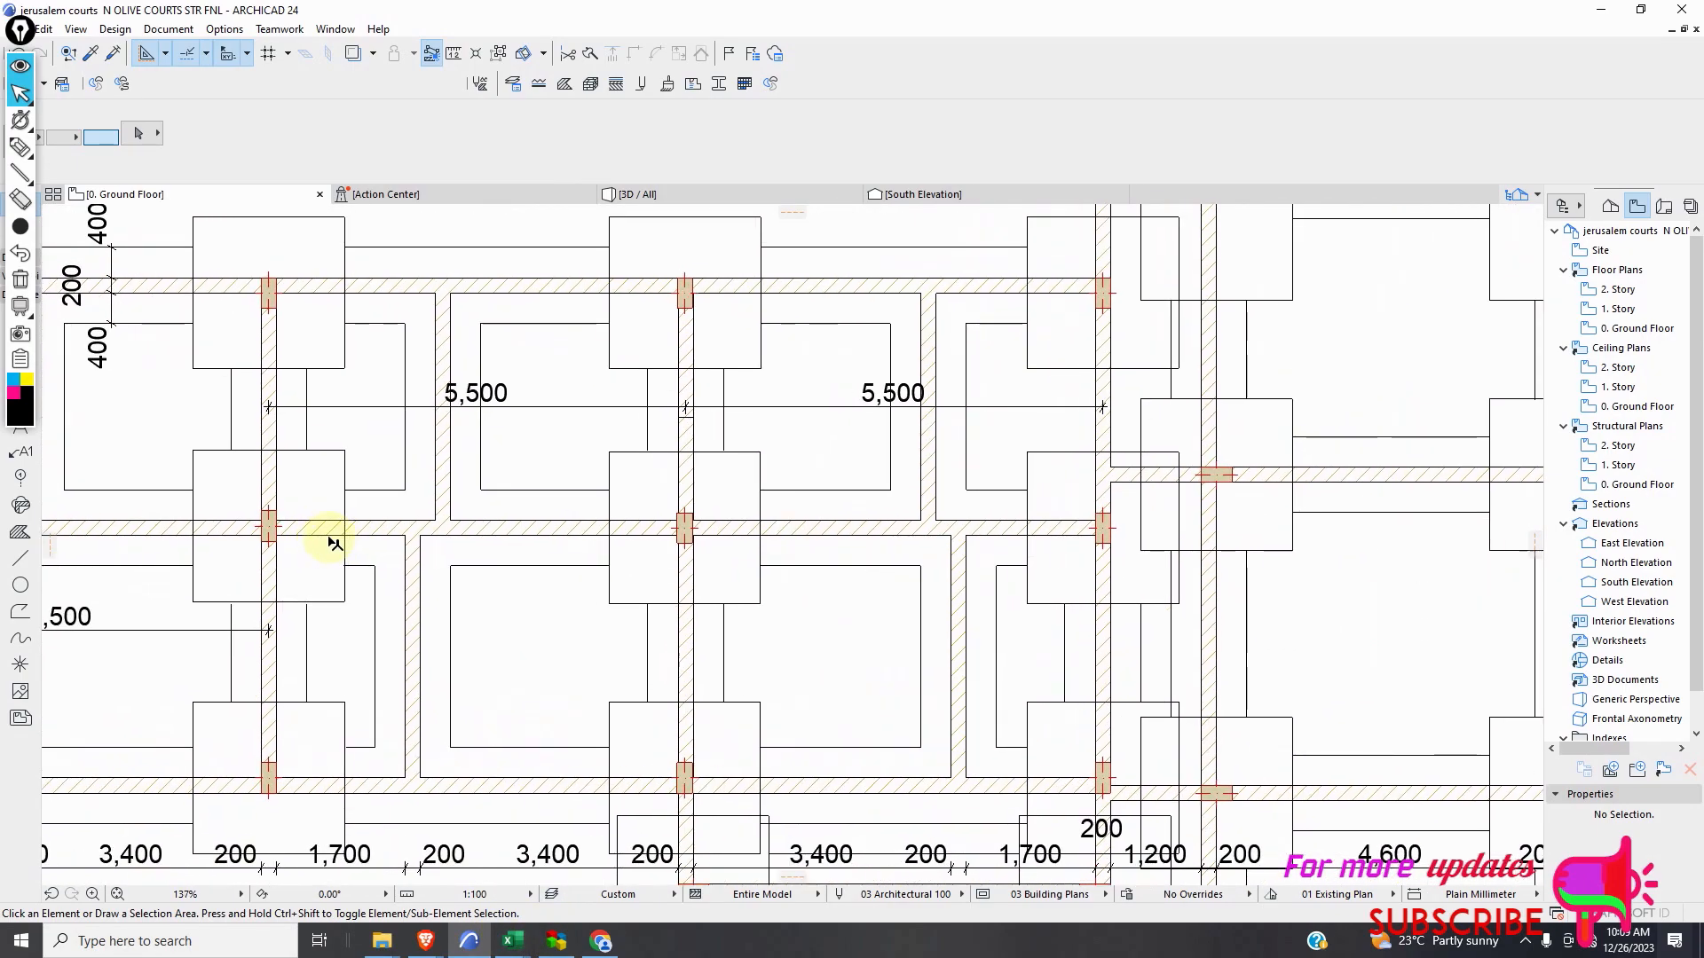
{"action": "scroll", "coordinate": [410, 571], "scroll_direction": "down", "scroll_amount": 2}
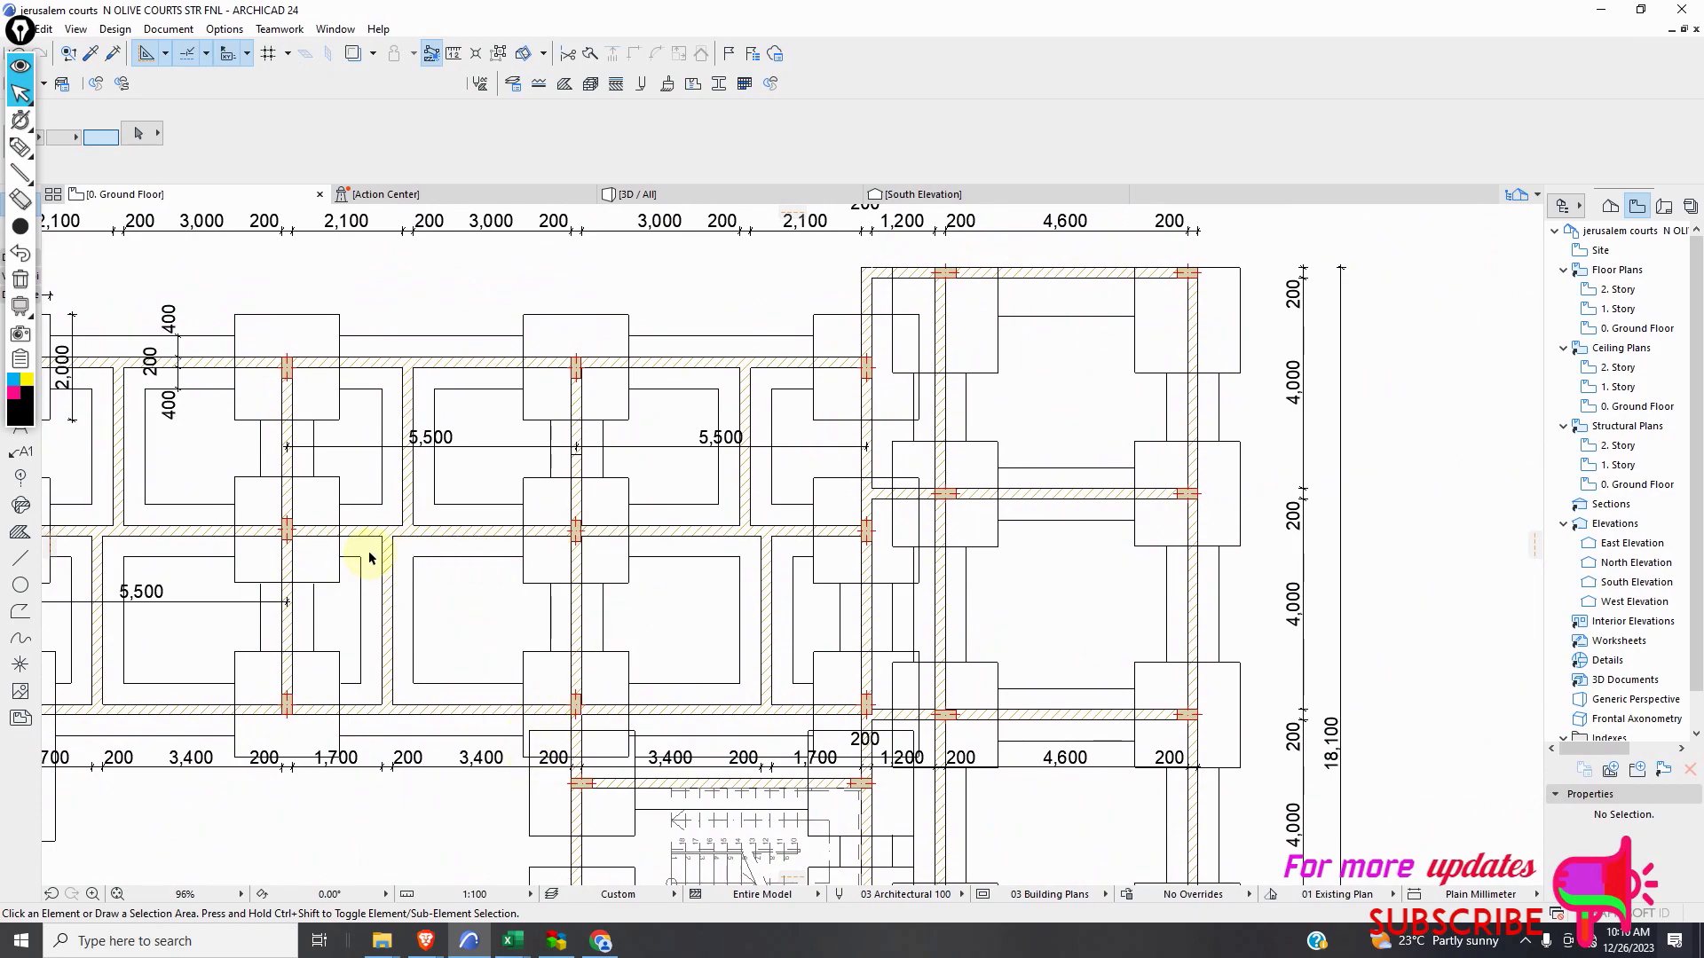
{"action": "scroll", "coordinate": [371, 557], "scroll_direction": "up", "scroll_amount": 1}
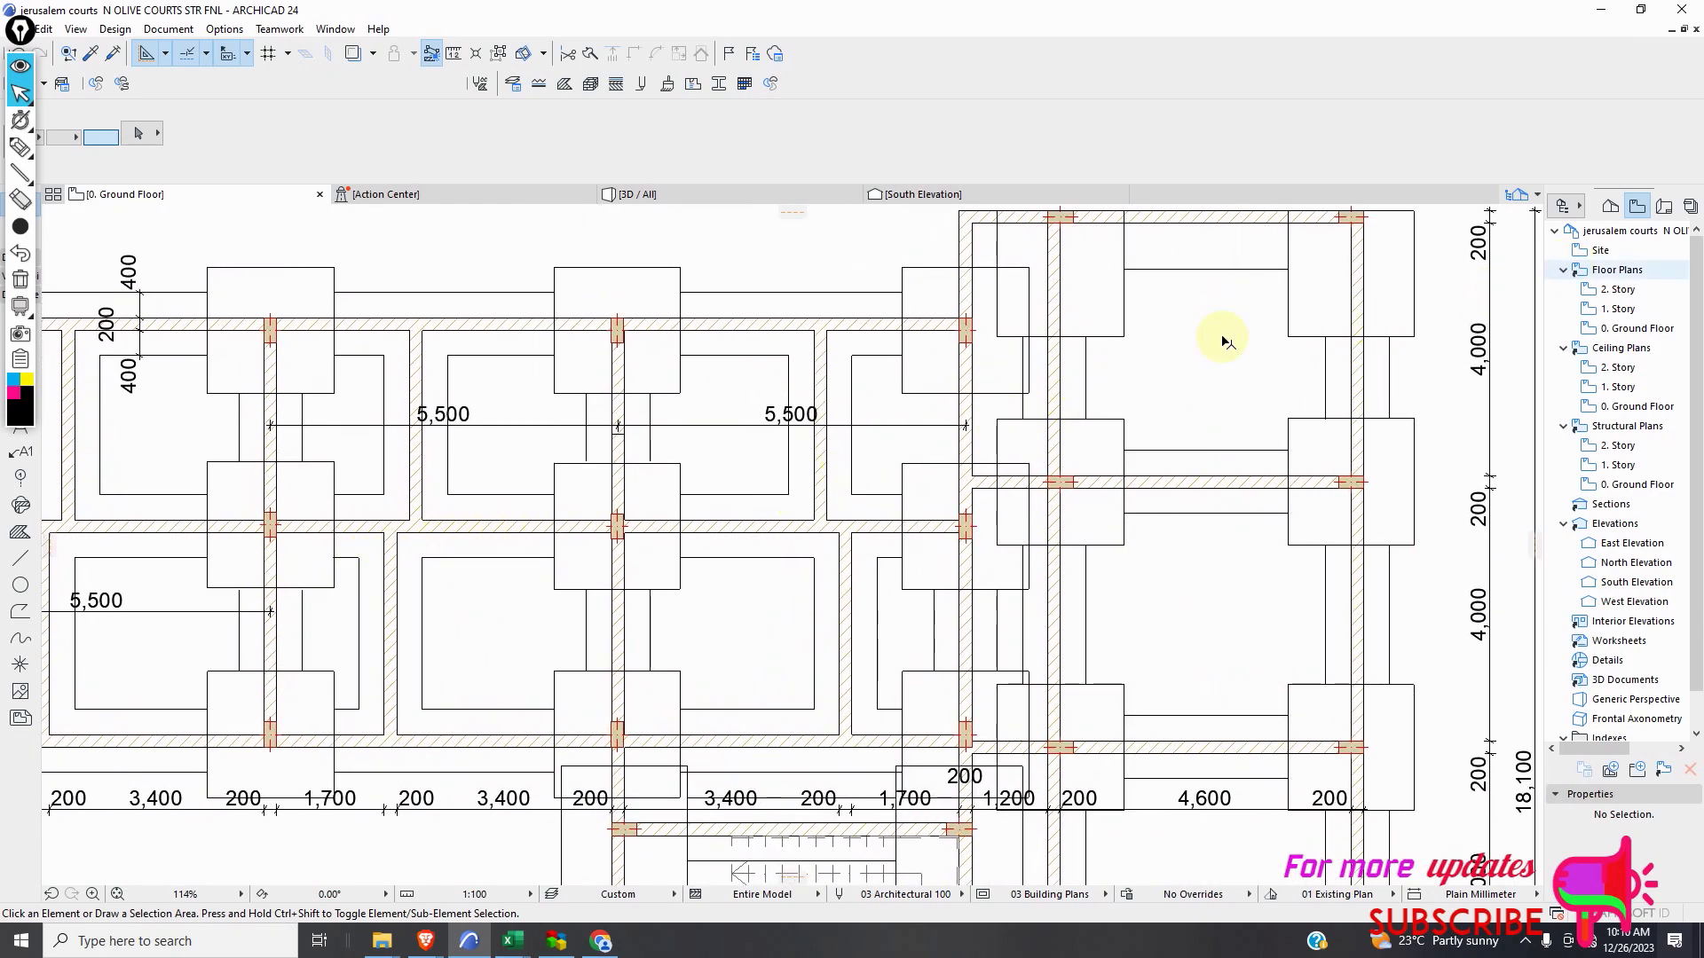
Handwrite the sum 2.1+9.6+ above the floor plan with the screen annotation pen.
{"action": "left_click", "coordinate": [22, 148]}
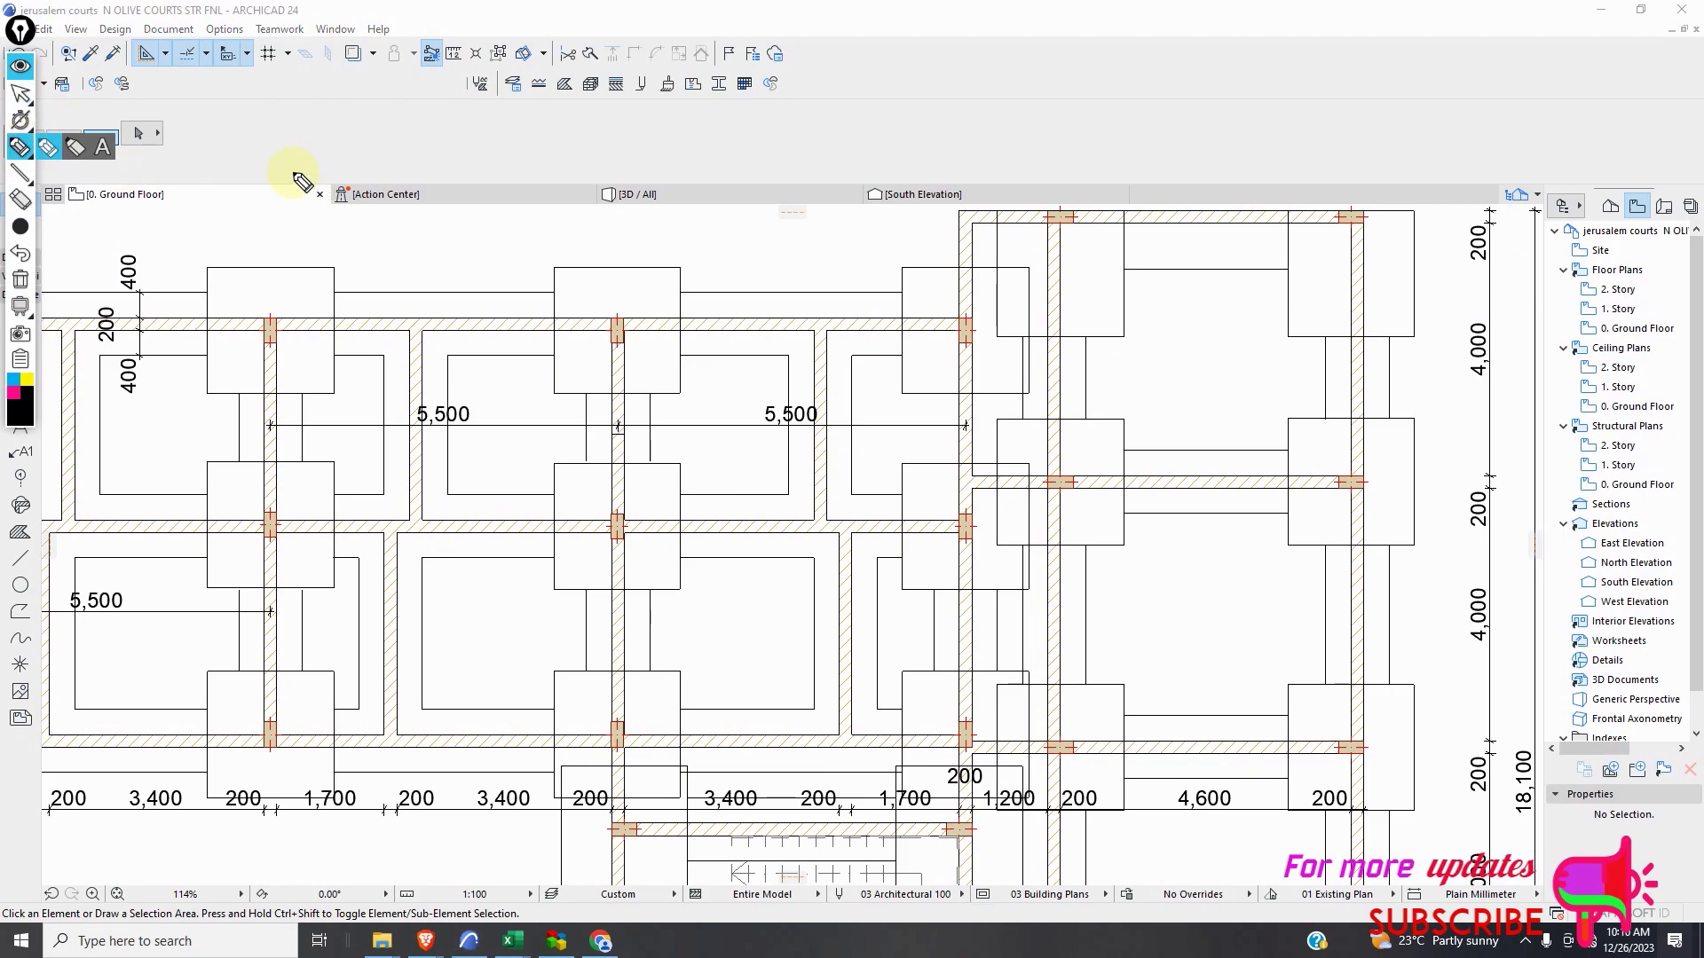
{"action": "left_click_drag", "start_coordinate": [263, 146], "coordinate": [424, 196]}
{"action": "left_click", "coordinate": [390, 180]}
{"action": "mouse_move", "coordinate": [479, 142]}
{"action": "left_mouse_down"}
{"action": "mouse_move", "coordinate": [479, 199]}
{"action": "mouse_move", "coordinate": [617, 165]}
{"action": "mouse_move", "coordinate": [628, 203]}
{"action": "left_mouse_up"}
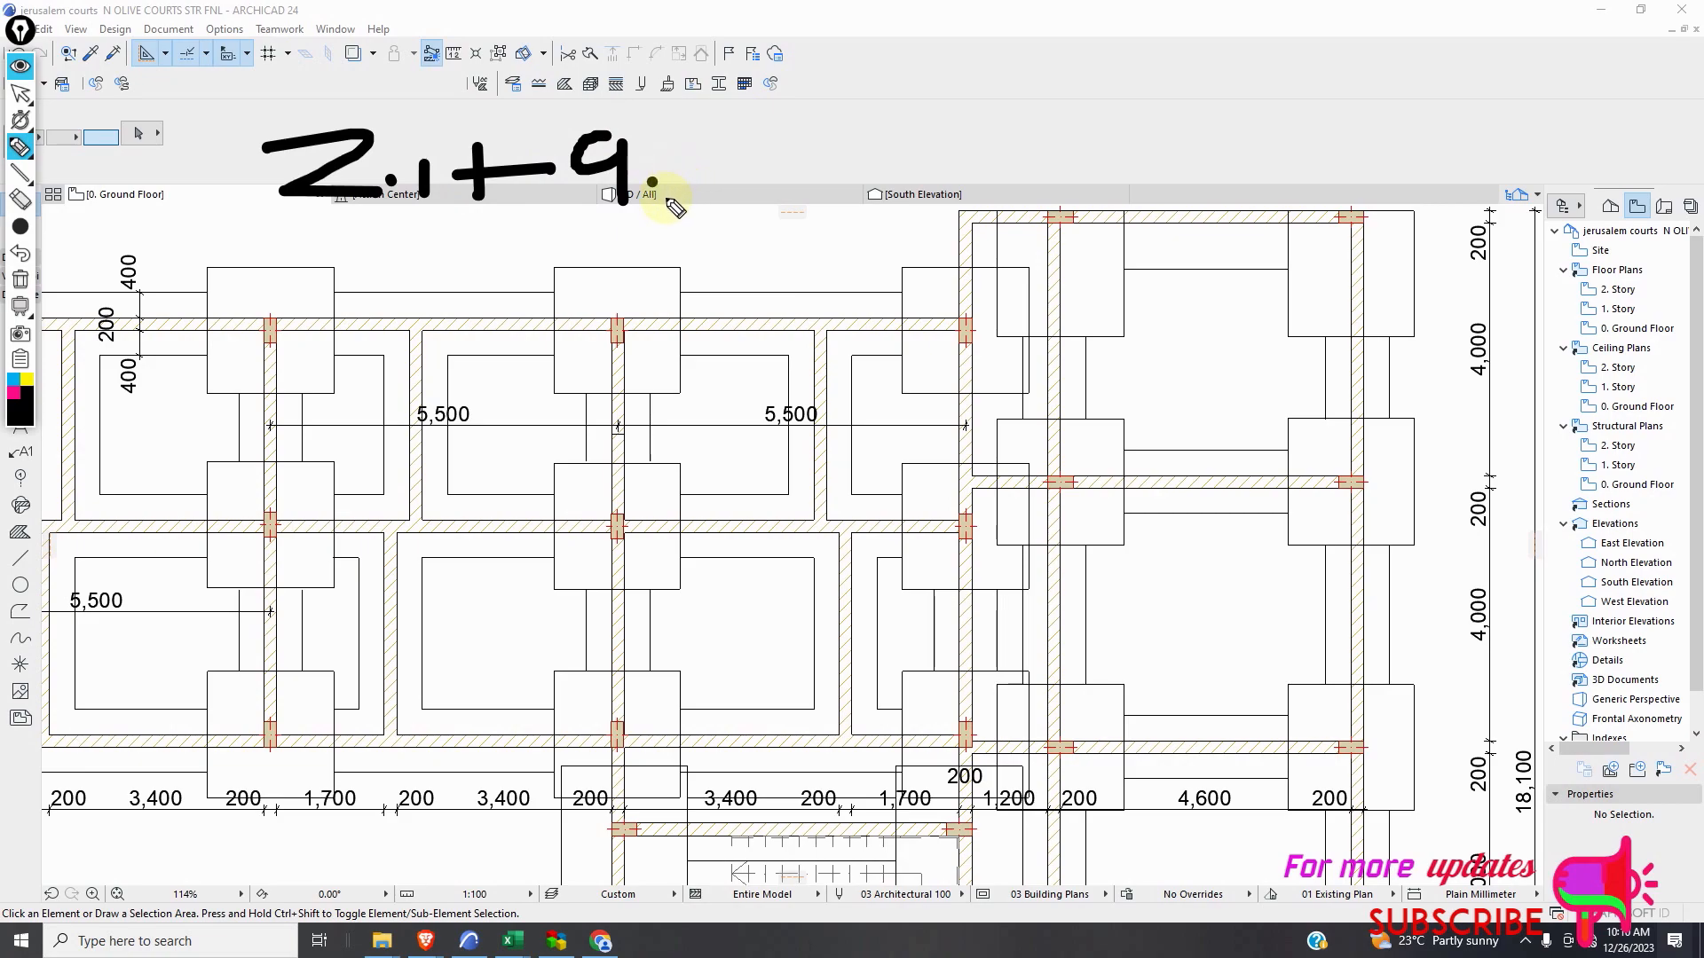
{"action": "mouse_move", "coordinate": [713, 142]}
{"action": "left_mouse_down"}
{"action": "mouse_move", "coordinate": [674, 197]}
{"action": "mouse_move", "coordinate": [679, 178]}
{"action": "left_mouse_up"}
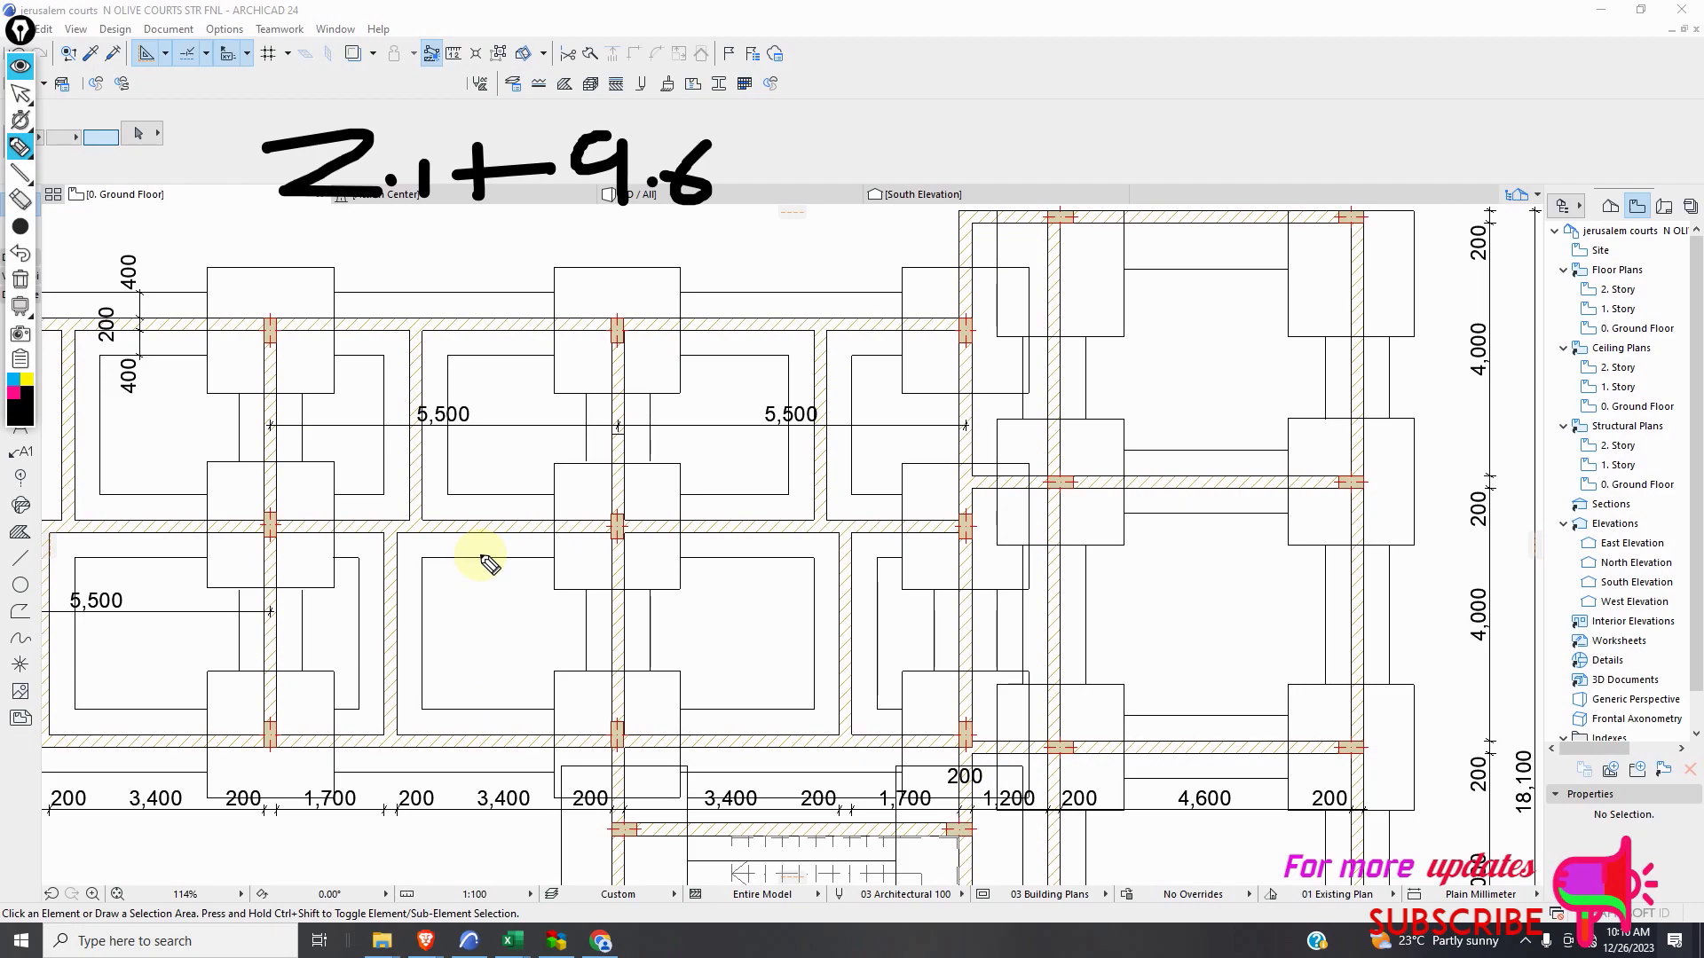
{"action": "mouse_move", "coordinate": [755, 151]}
{"action": "left_mouse_down"}
{"action": "mouse_move", "coordinate": [754, 206]}
{"action": "mouse_move", "coordinate": [781, 176]}
{"action": "left_mouse_up"}
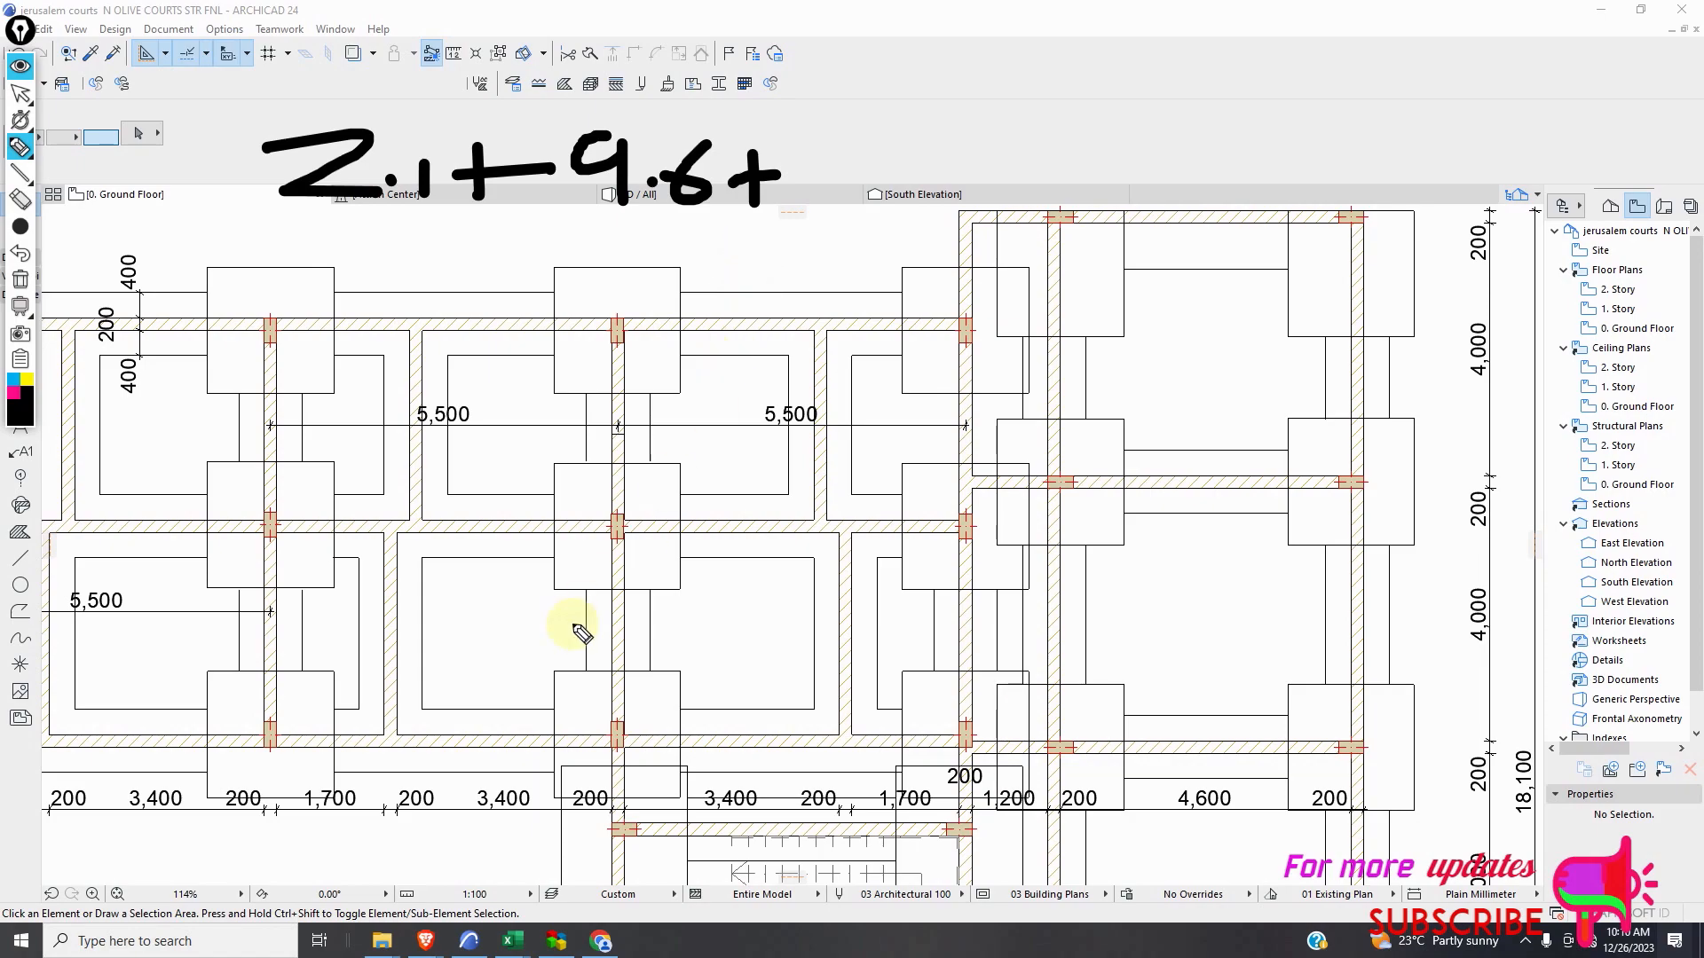
Erase the handwritten sum above the plan and return to the normal cursor.
{"action": "left_click", "coordinate": [20, 199]}
{"action": "mouse_move", "coordinate": [649, 204]}
{"action": "left_mouse_down"}
{"action": "mouse_move", "coordinate": [650, 175]}
{"action": "mouse_move", "coordinate": [349, 179]}
{"action": "left_mouse_up"}
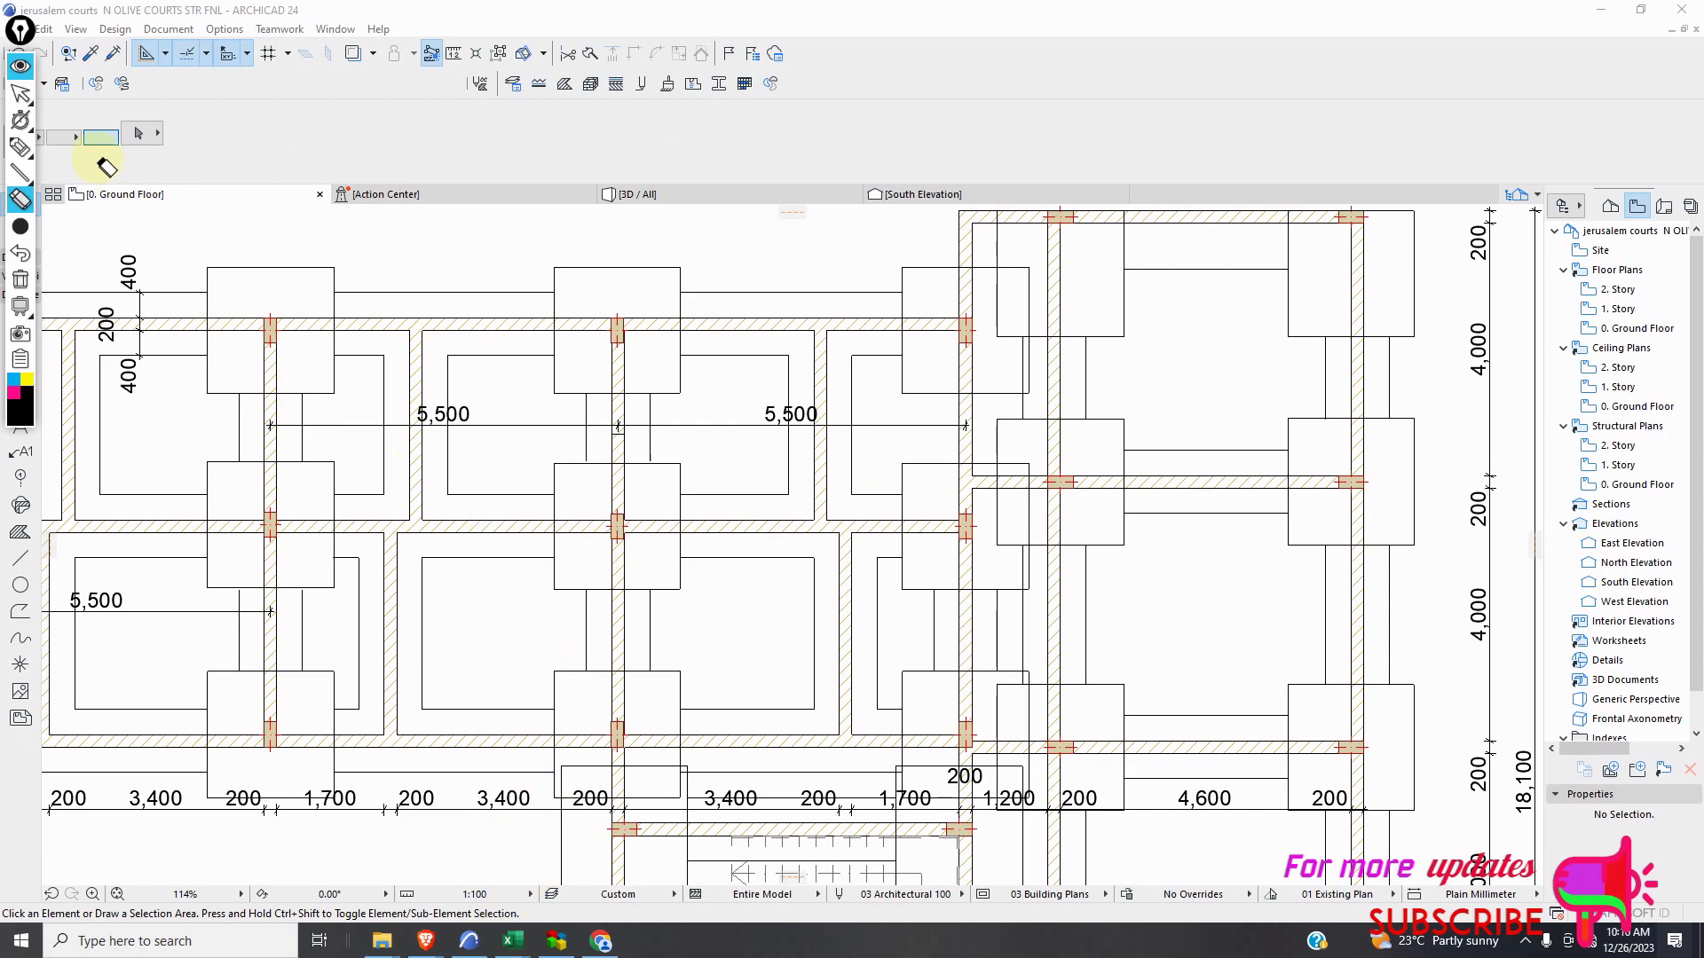
{"action": "left_click", "coordinate": [20, 93]}
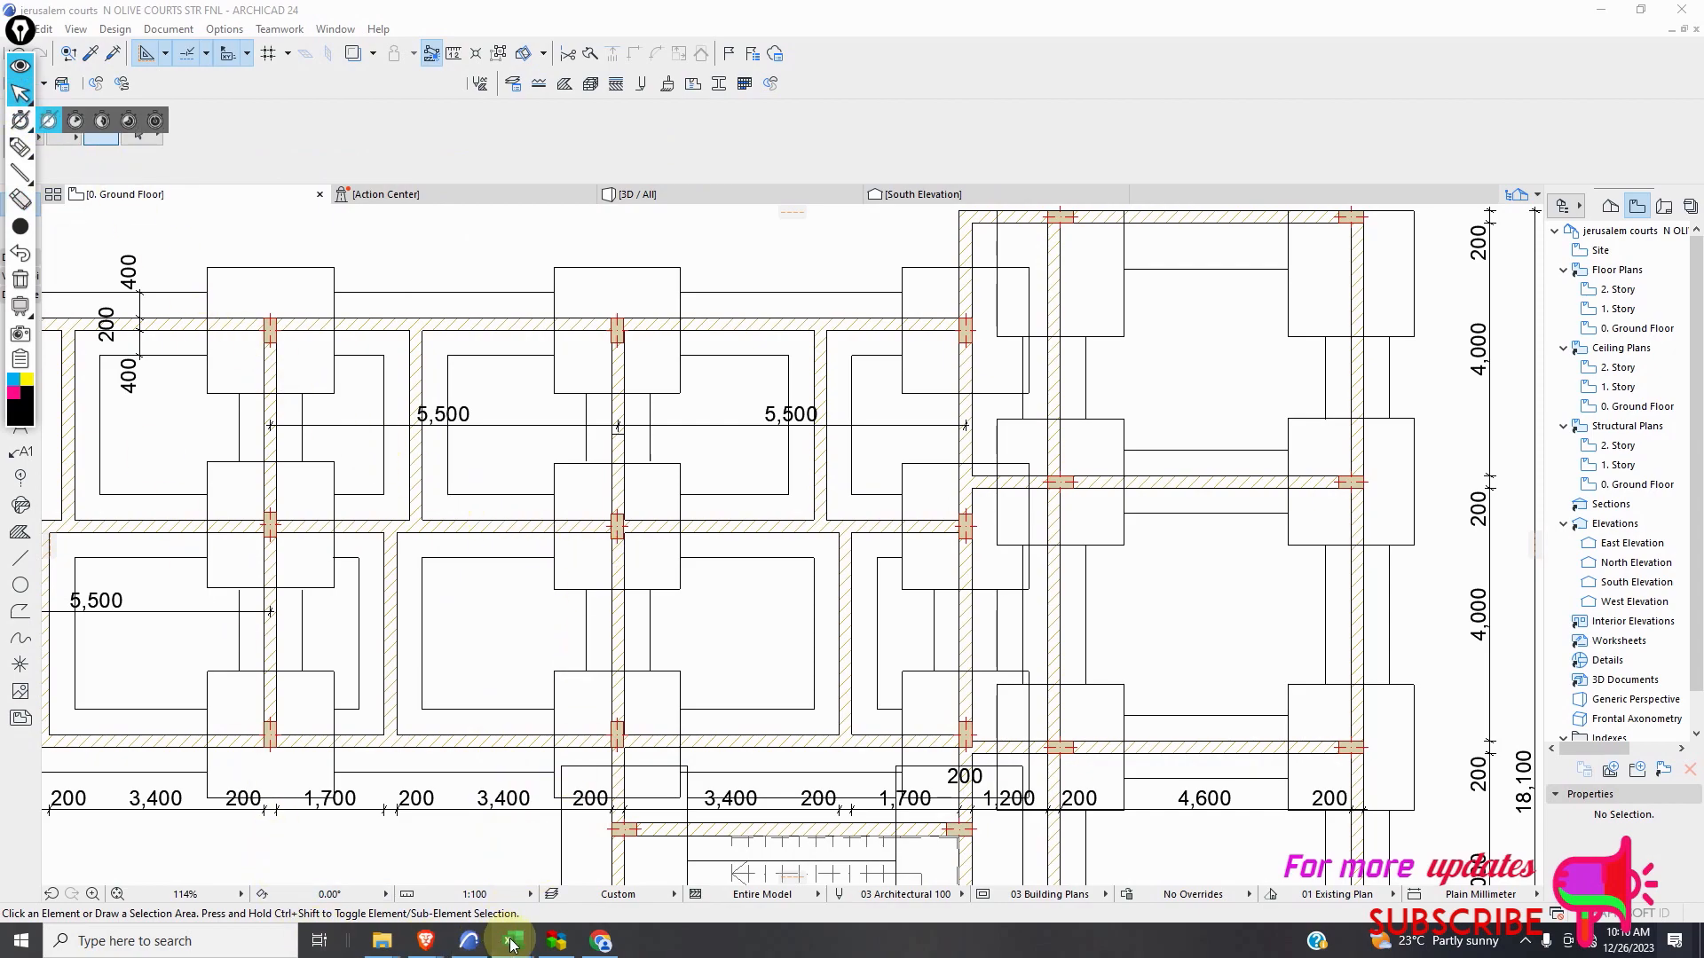
Switch to the RCC81 Foundation Pads workbook in Excel.
{"action": "mouse_move", "coordinate": [512, 945]}
{"action": "left_click", "coordinate": [133, 874]}
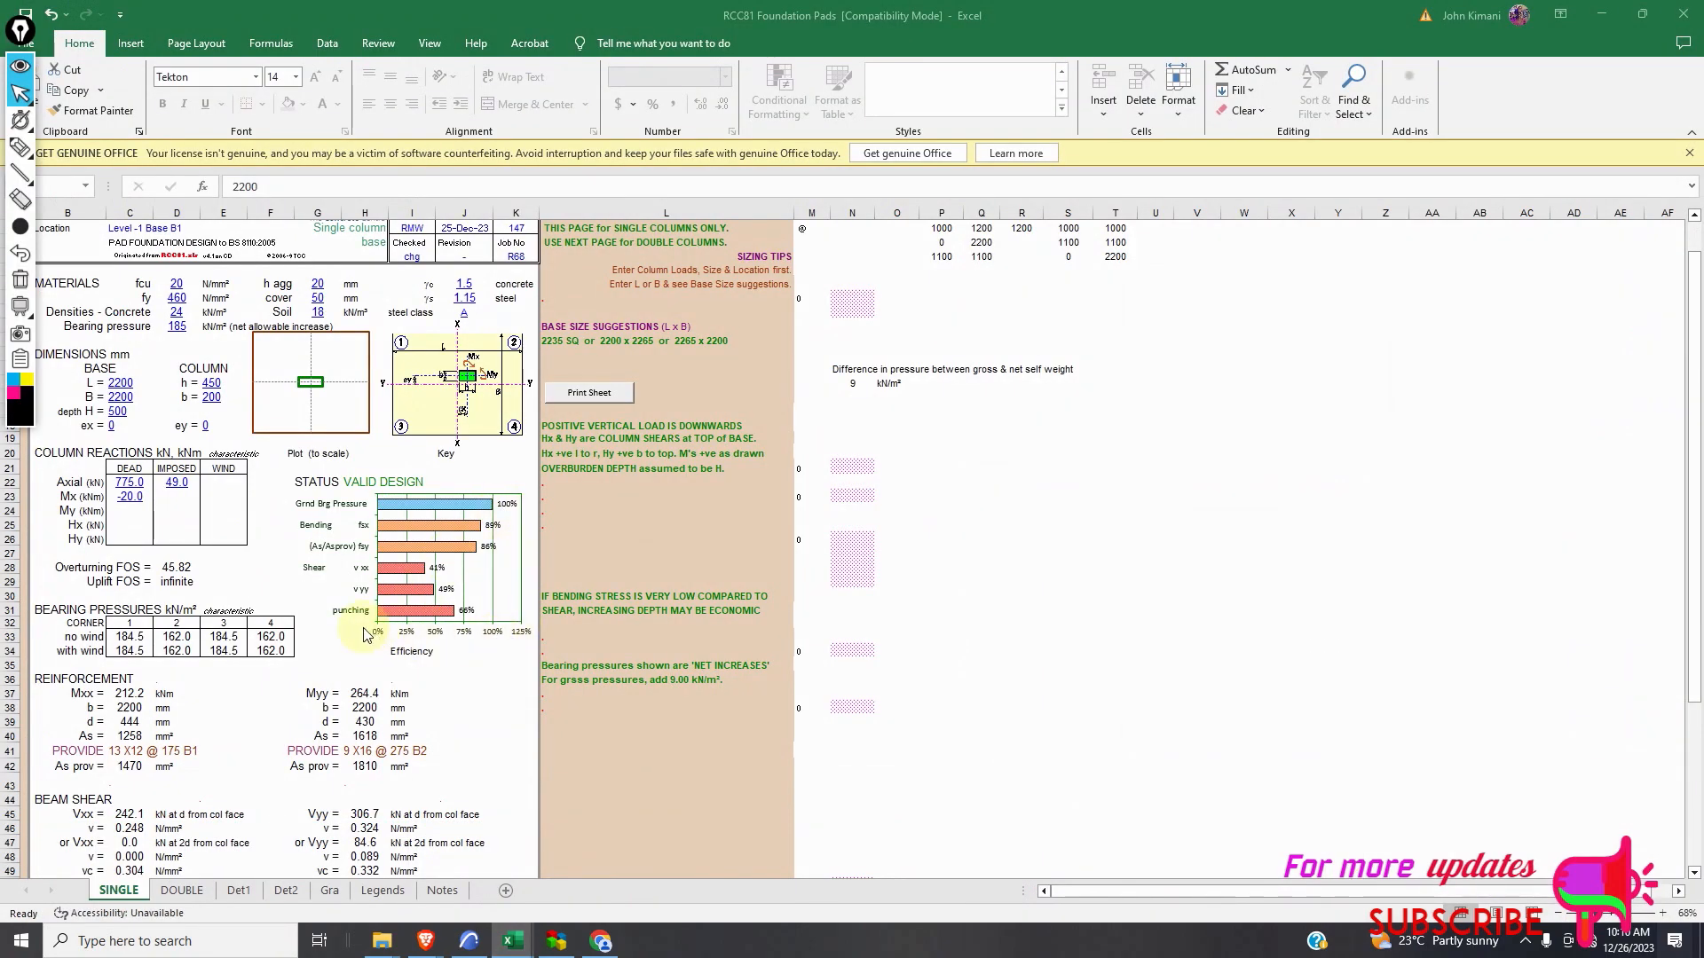
Look through the sheets of the RCC51 Column Load Take-down workbook, from Notes back to the cumulative column loads on LOADTD.
{"action": "mouse_move", "coordinate": [512, 941]}
{"action": "left_click", "coordinate": [892, 865]}
{"action": "scroll", "coordinate": [594, 603], "scroll_direction": "up", "scroll_amount": 2}
{"action": "scroll", "coordinate": [590, 599], "scroll_direction": "down", "scroll_amount": 3}
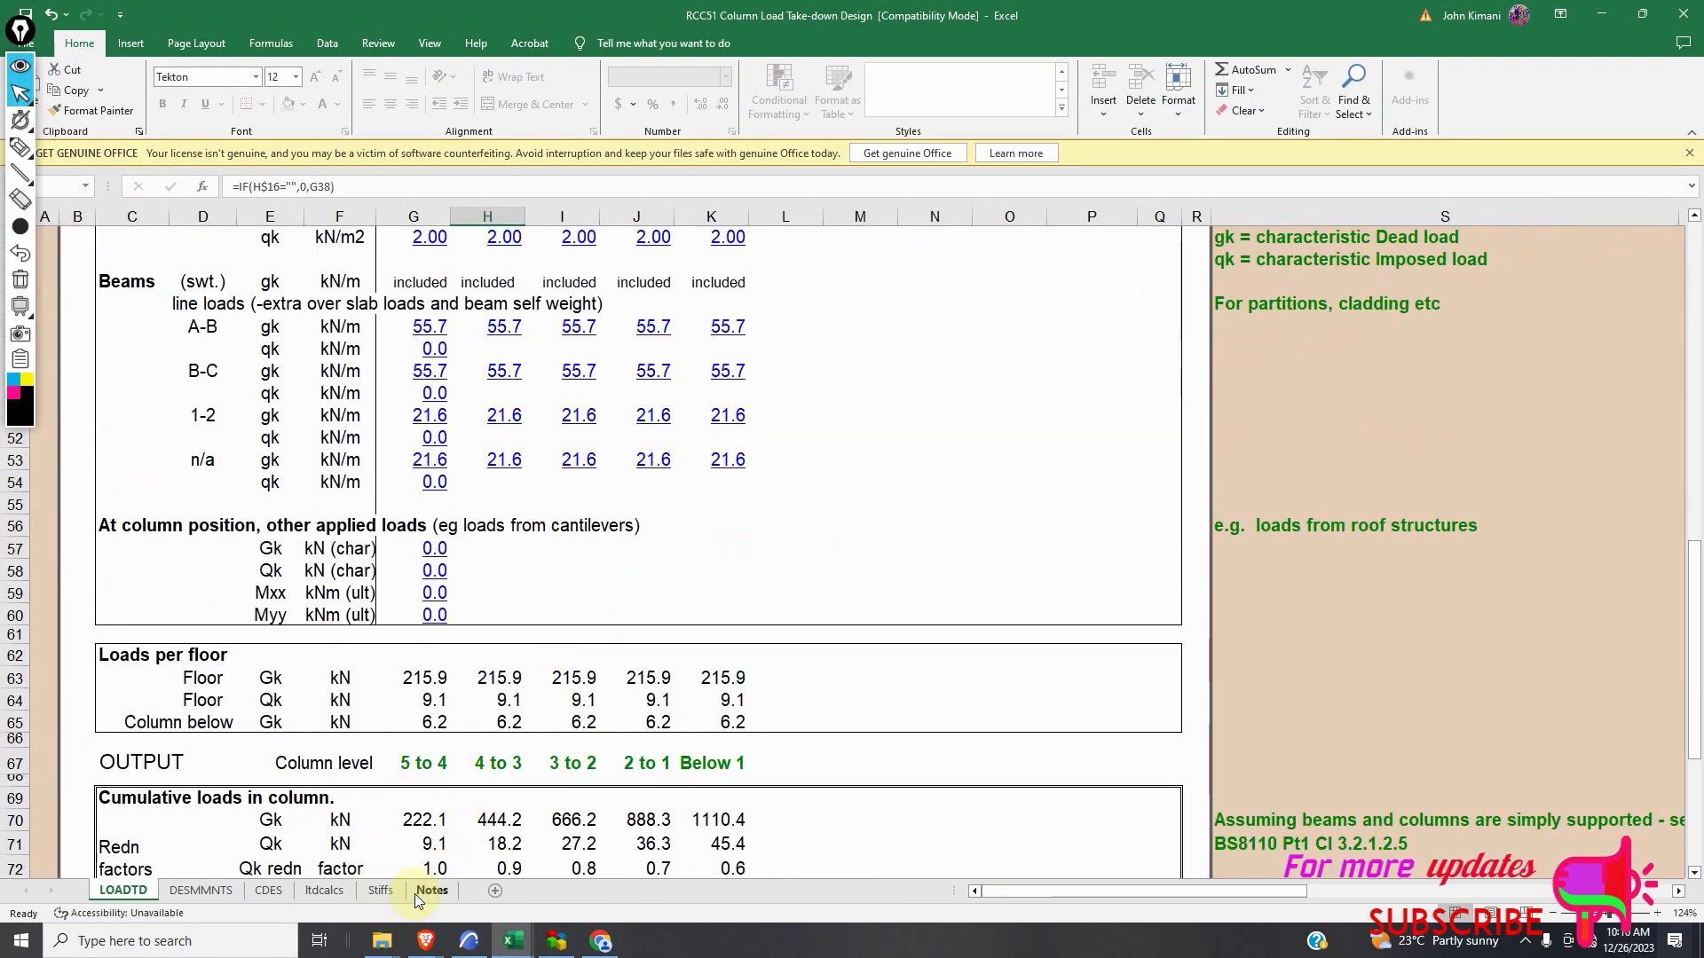
{"action": "left_click", "coordinate": [431, 891]}
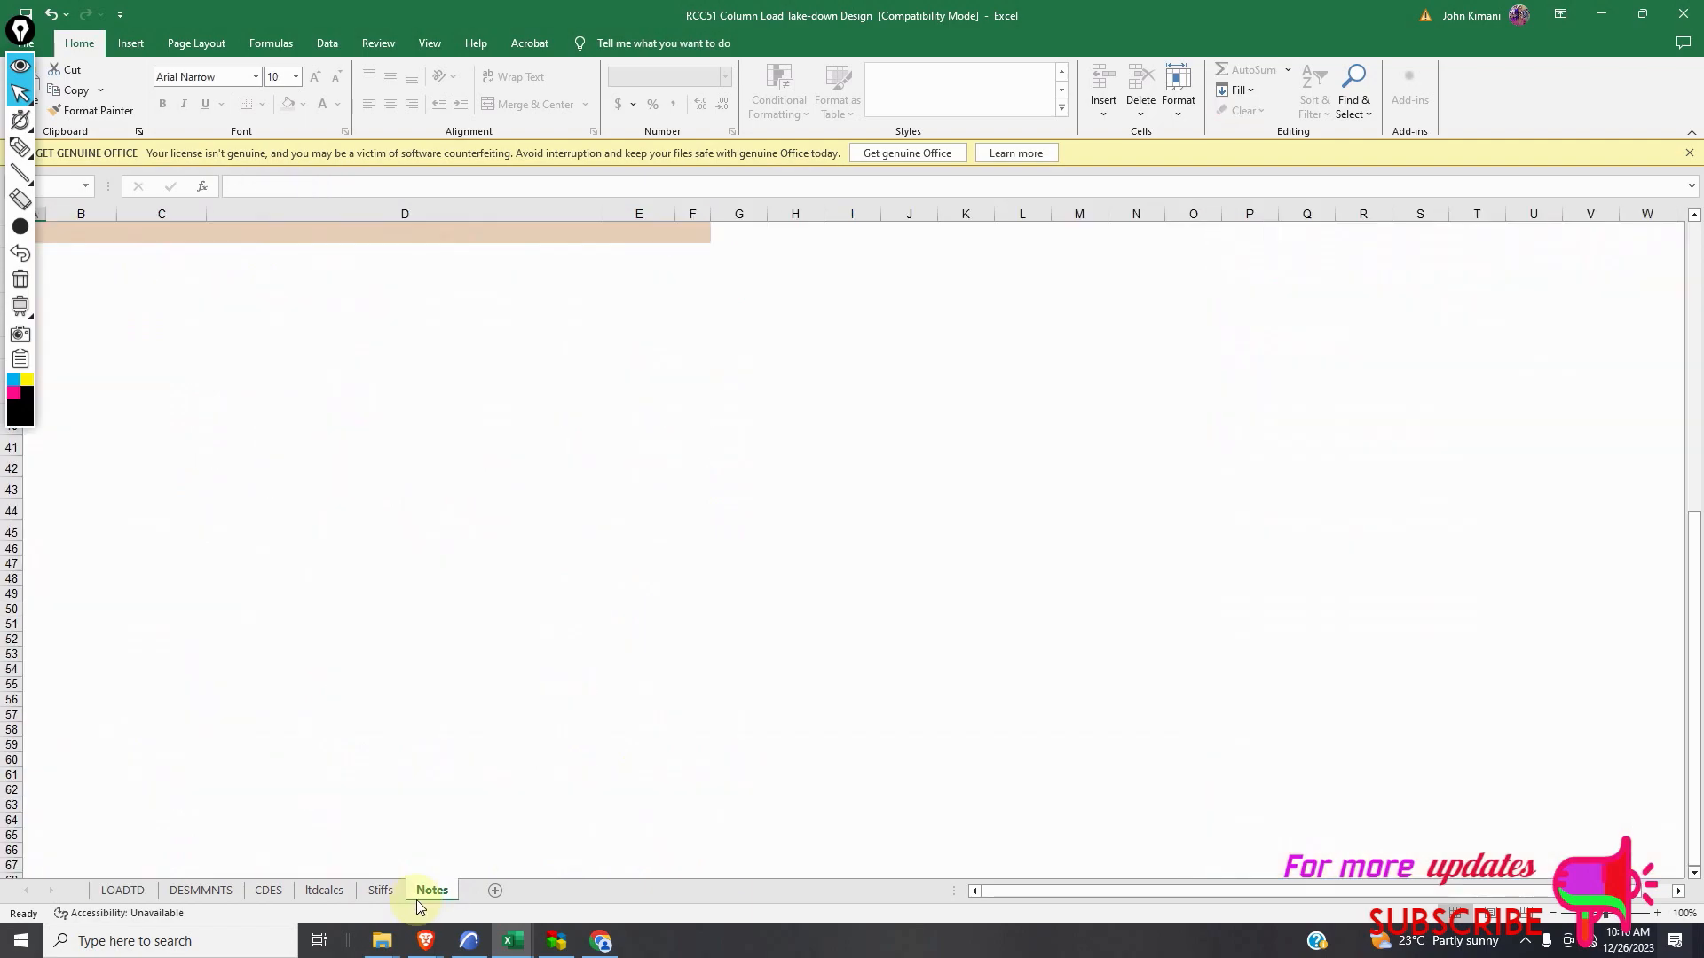
{"action": "left_click", "coordinate": [369, 894]}
{"action": "left_click", "coordinate": [324, 891]}
{"action": "left_click", "coordinate": [268, 891]}
{"action": "left_click", "coordinate": [201, 891]}
{"action": "left_click", "coordinate": [123, 891]}
{"action": "scroll", "coordinate": [498, 611], "scroll_direction": "up", "scroll_amount": 5}
{"action": "scroll", "coordinate": [513, 618], "scroll_direction": "down", "scroll_amount": 8}
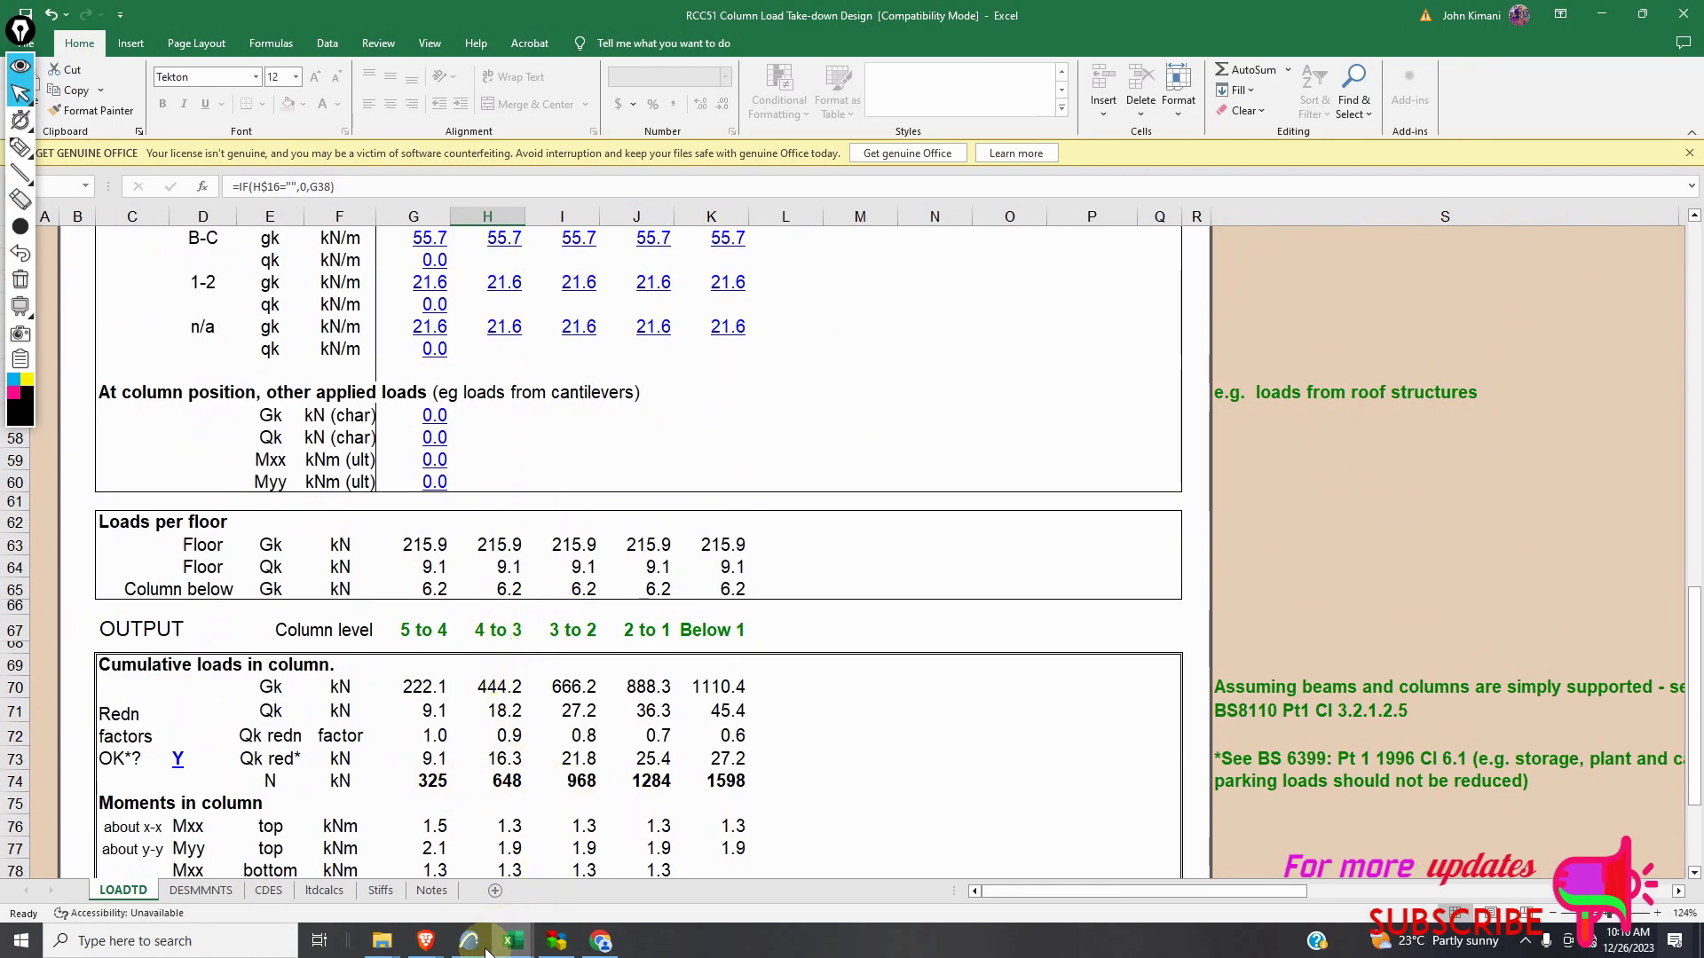
Check the load cases and bar arrangements in the RCC53 Column Design workbook, and return to the RCC51 load take-down output.
{"action": "mouse_move", "coordinate": [512, 948]}
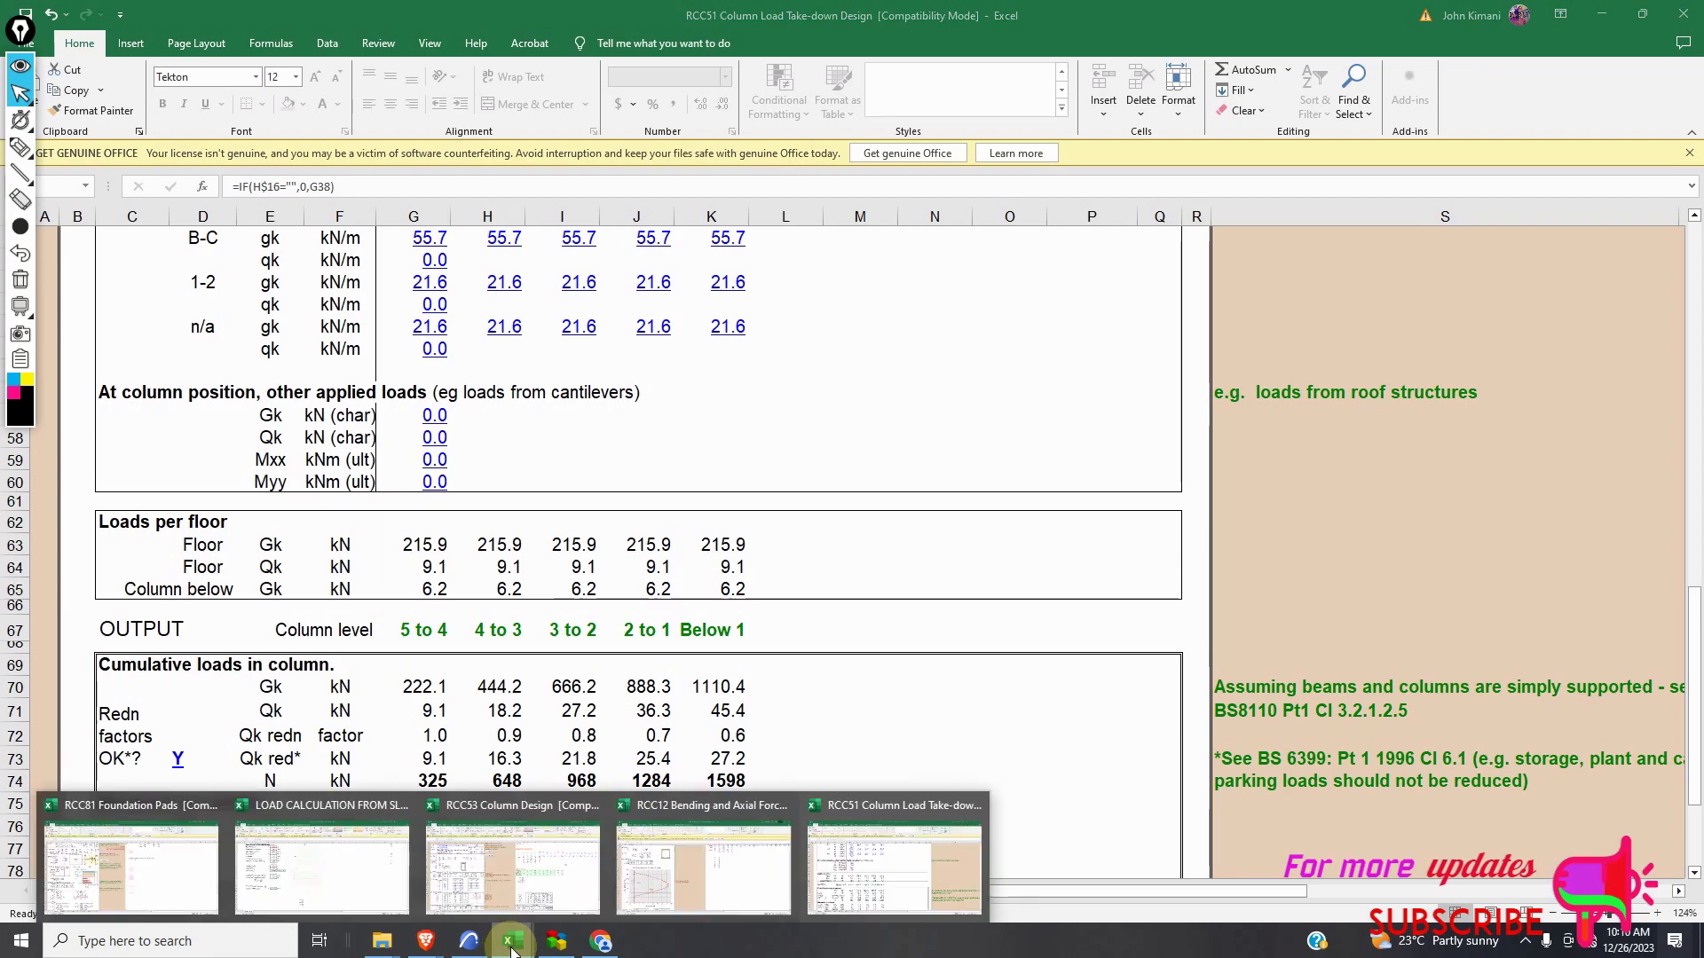
{"action": "left_click", "coordinate": [545, 892]}
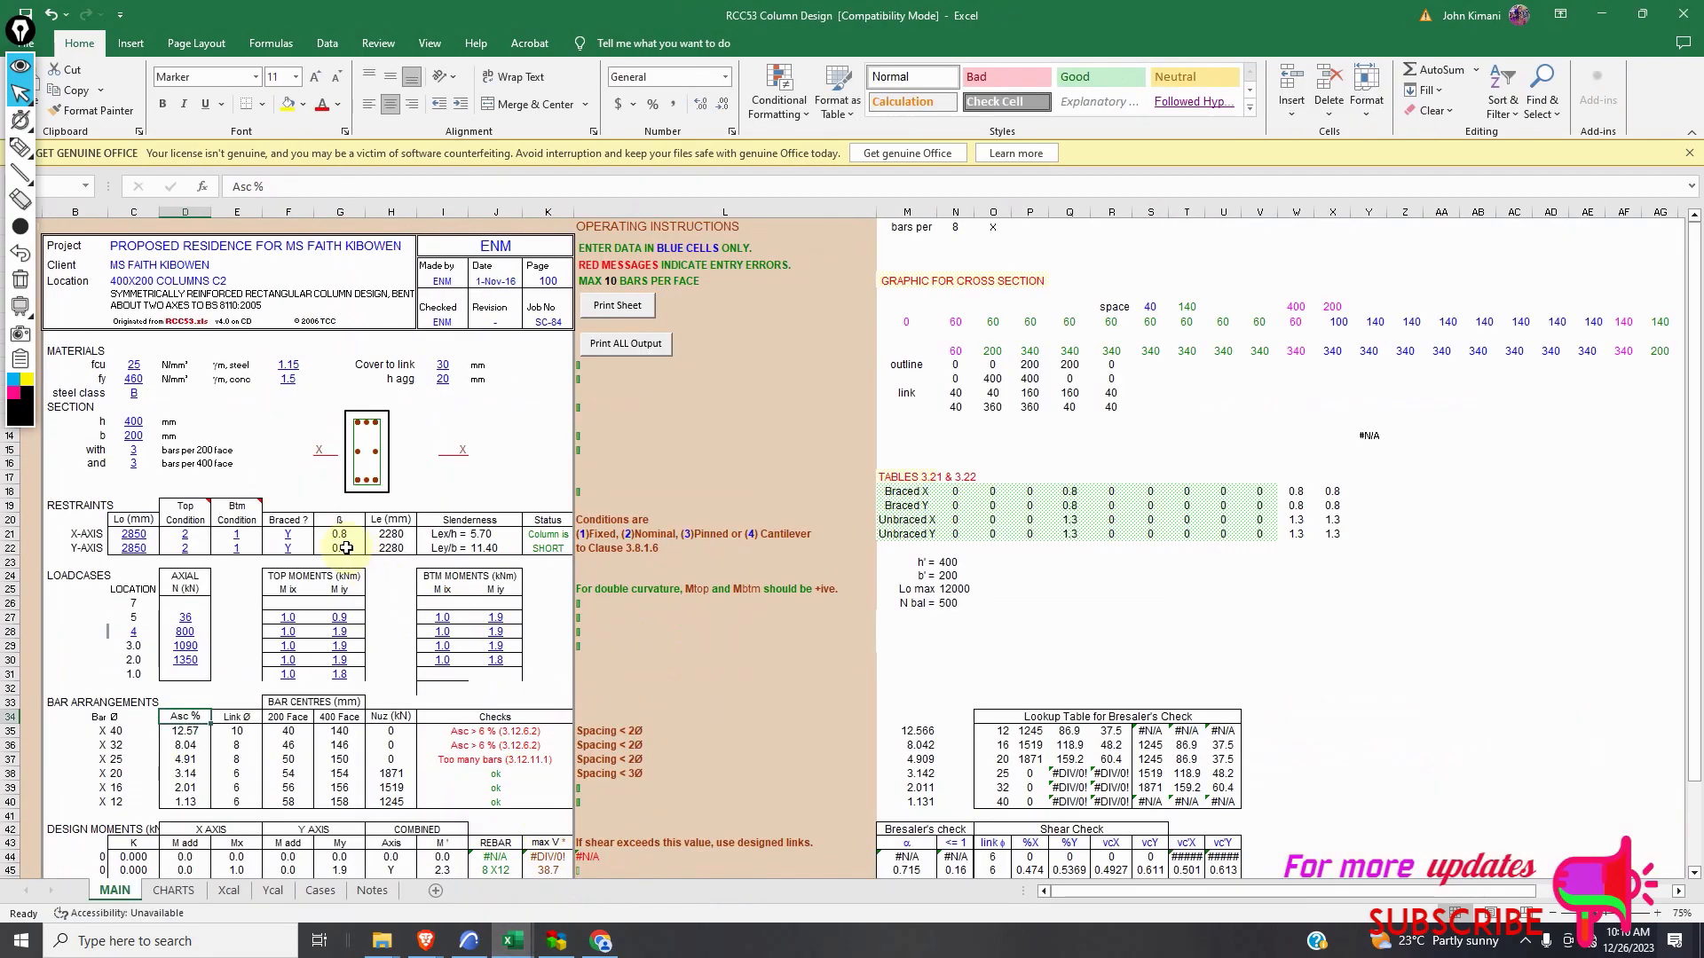
{"action": "scroll", "coordinate": [284, 563], "scroll_direction": "down", "scroll_amount": 2}
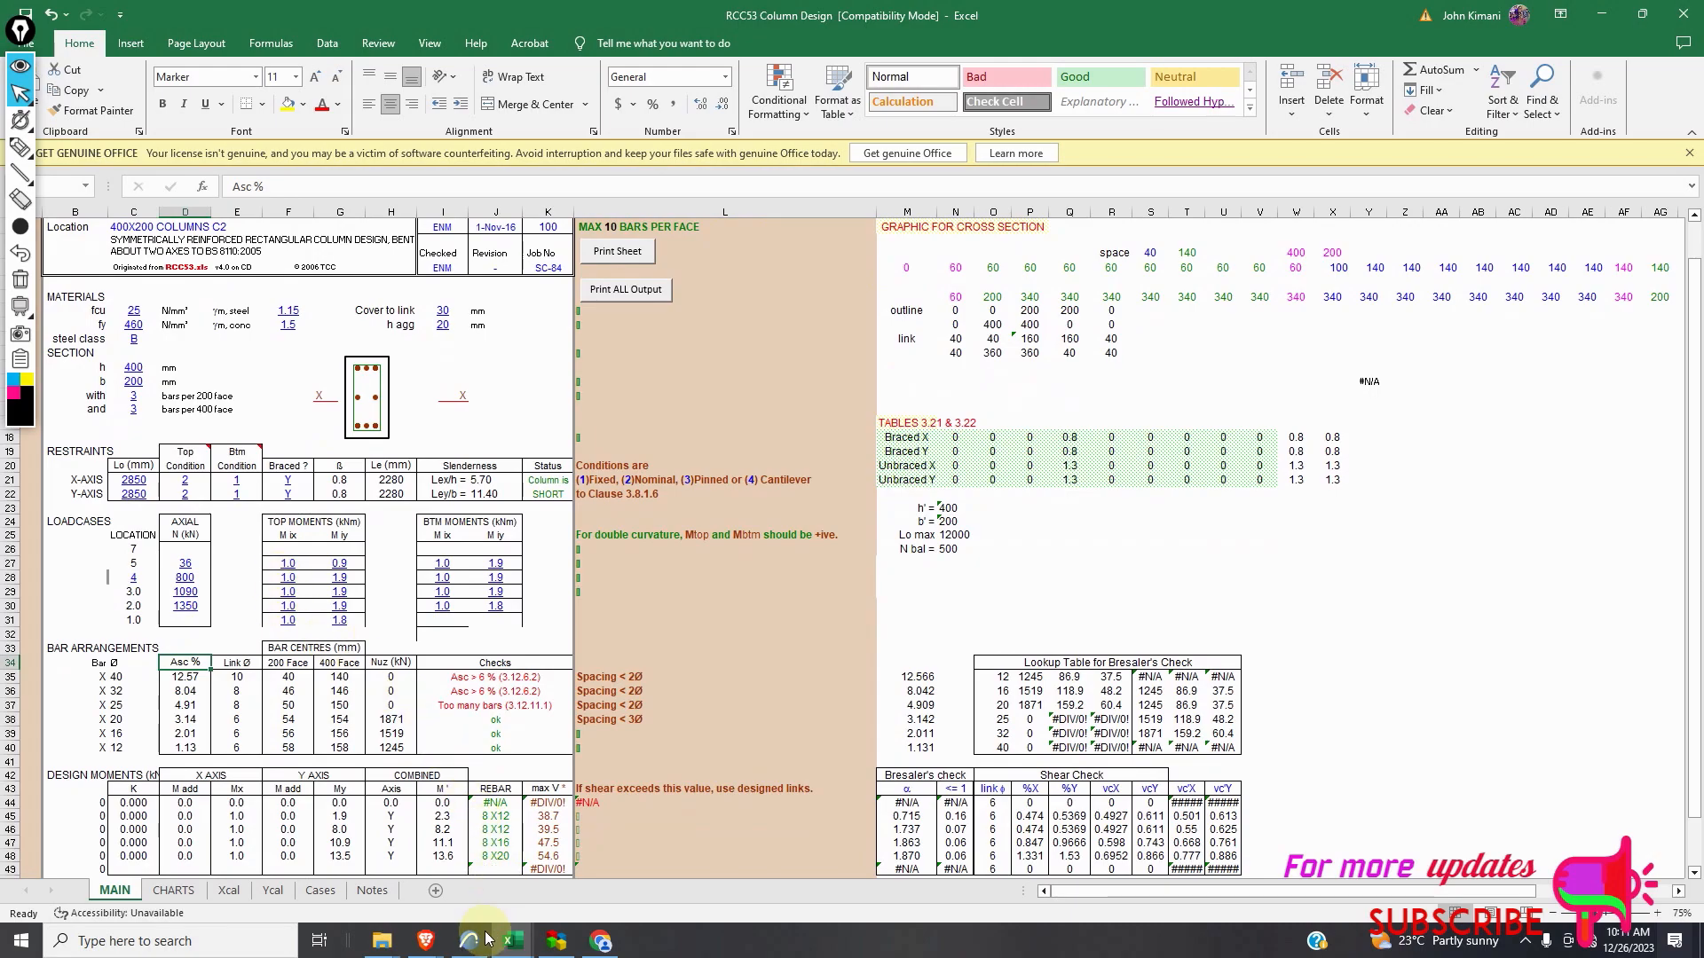
{"action": "mouse_move", "coordinate": [512, 945]}
{"action": "left_click", "coordinate": [880, 872]}
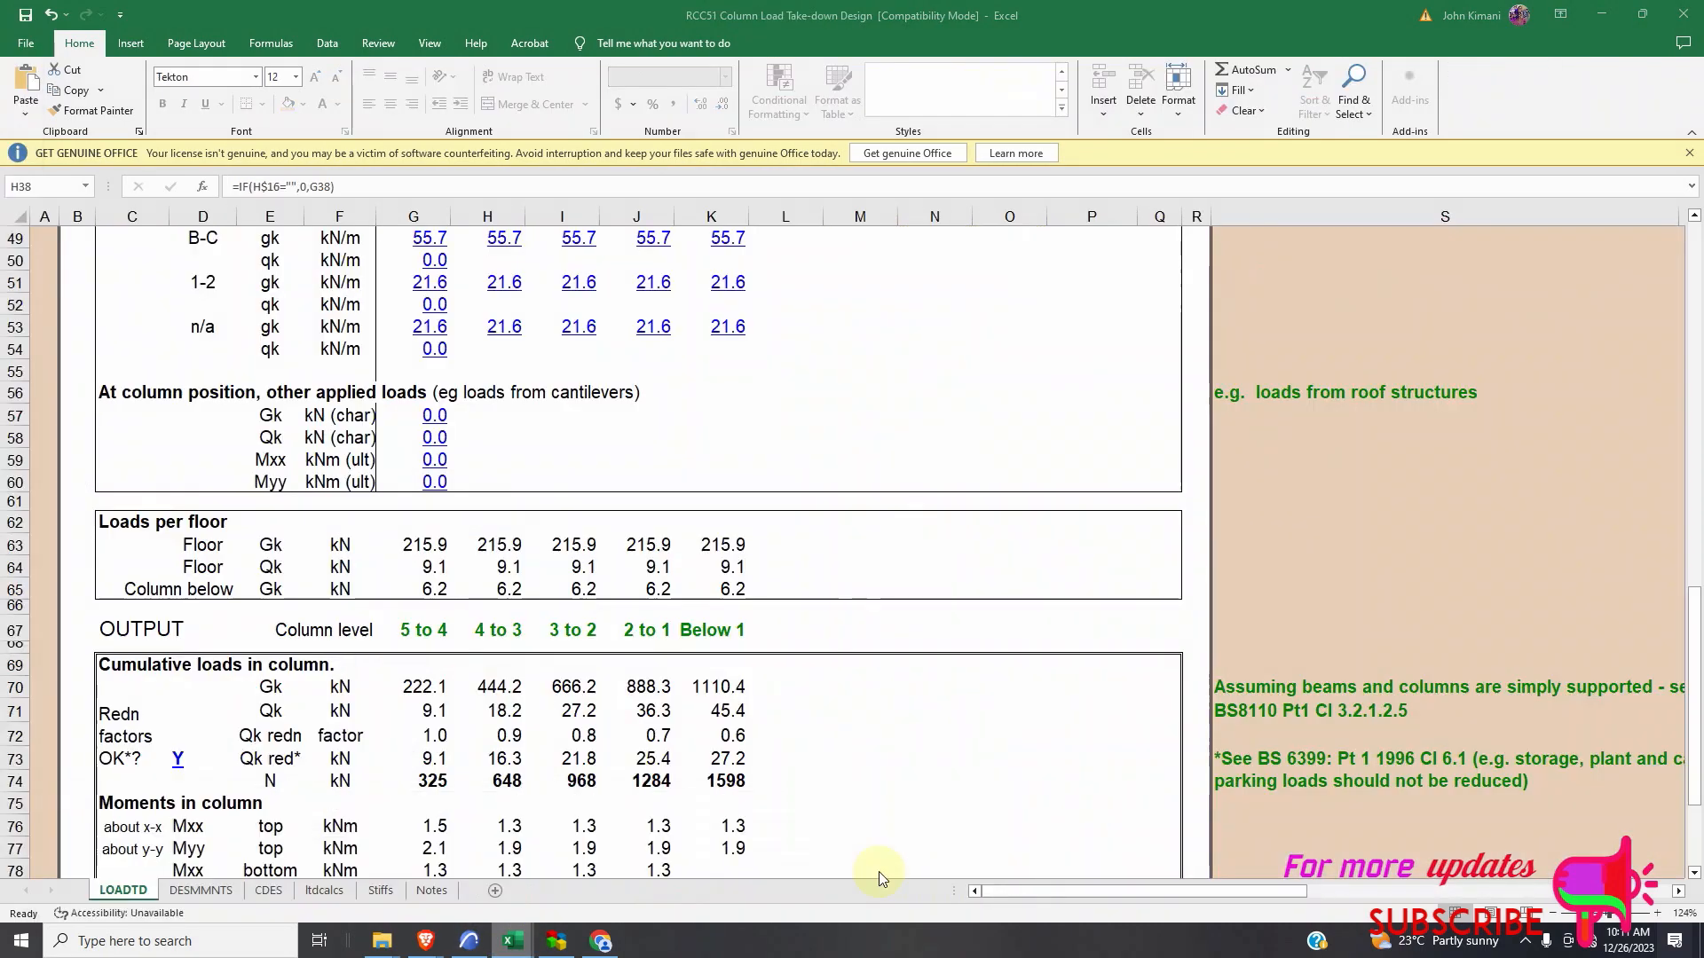
{"action": "scroll", "coordinate": [590, 704], "scroll_direction": "down", "scroll_amount": 1}
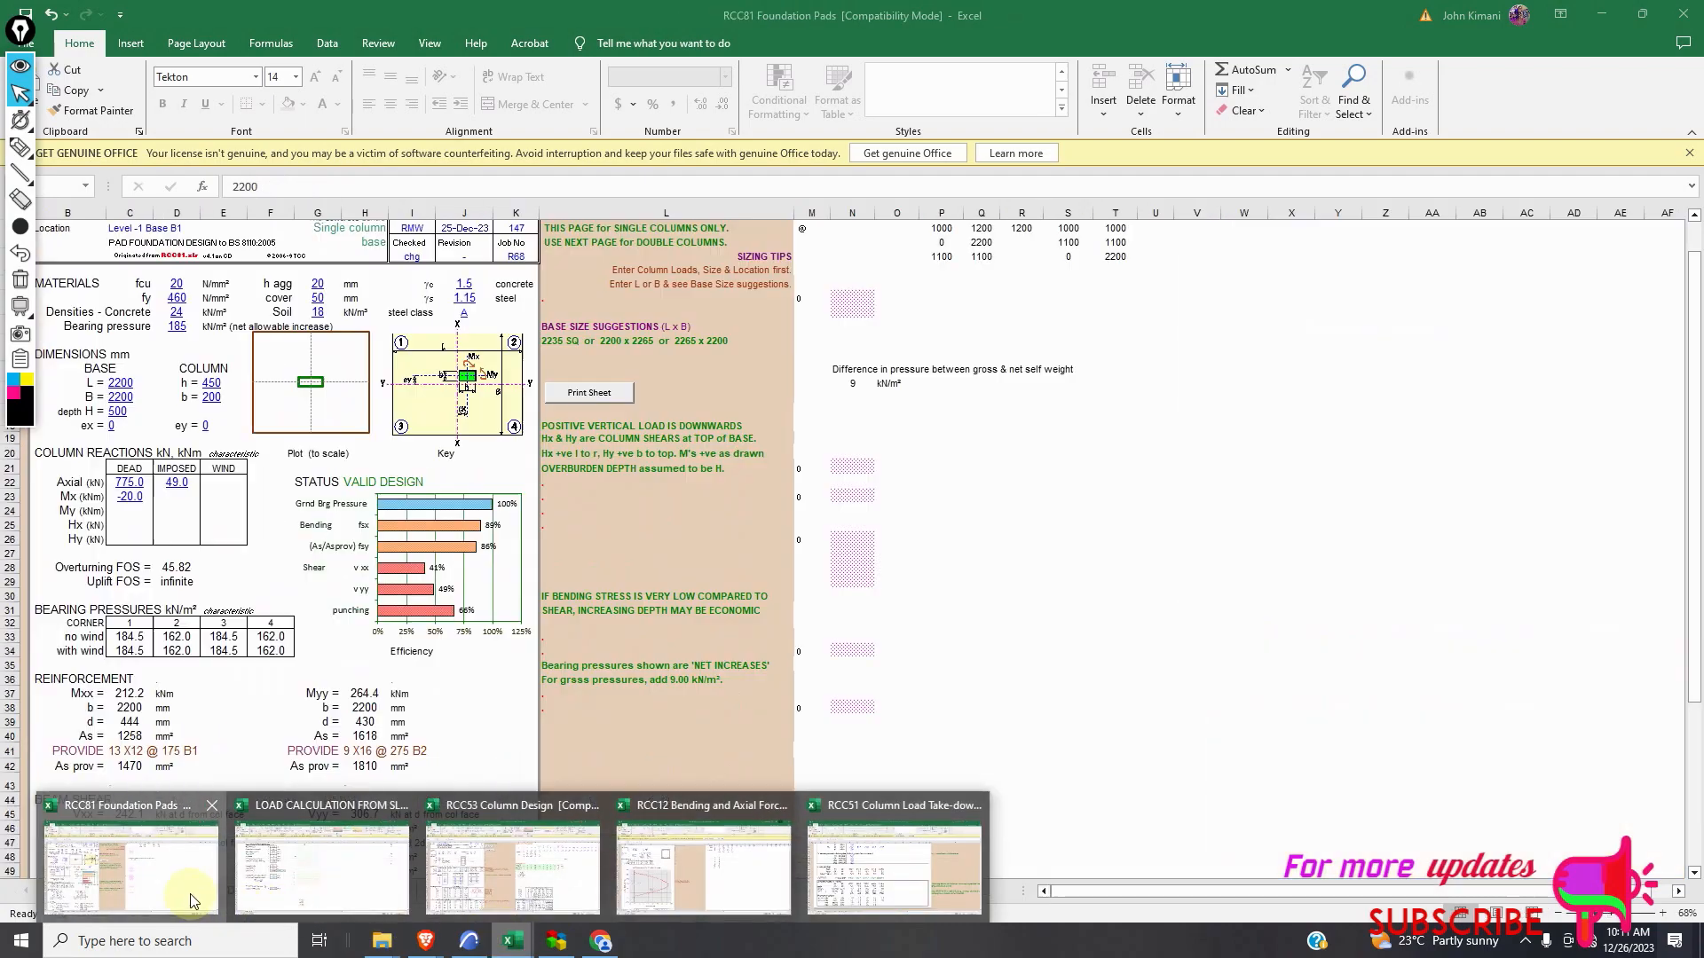
Compare the RCC81 Foundation Pads inputs with the column's axial load and design moments on the RCC51 DESMMNTS sheet.
{"action": "left_click", "coordinate": [194, 901]}
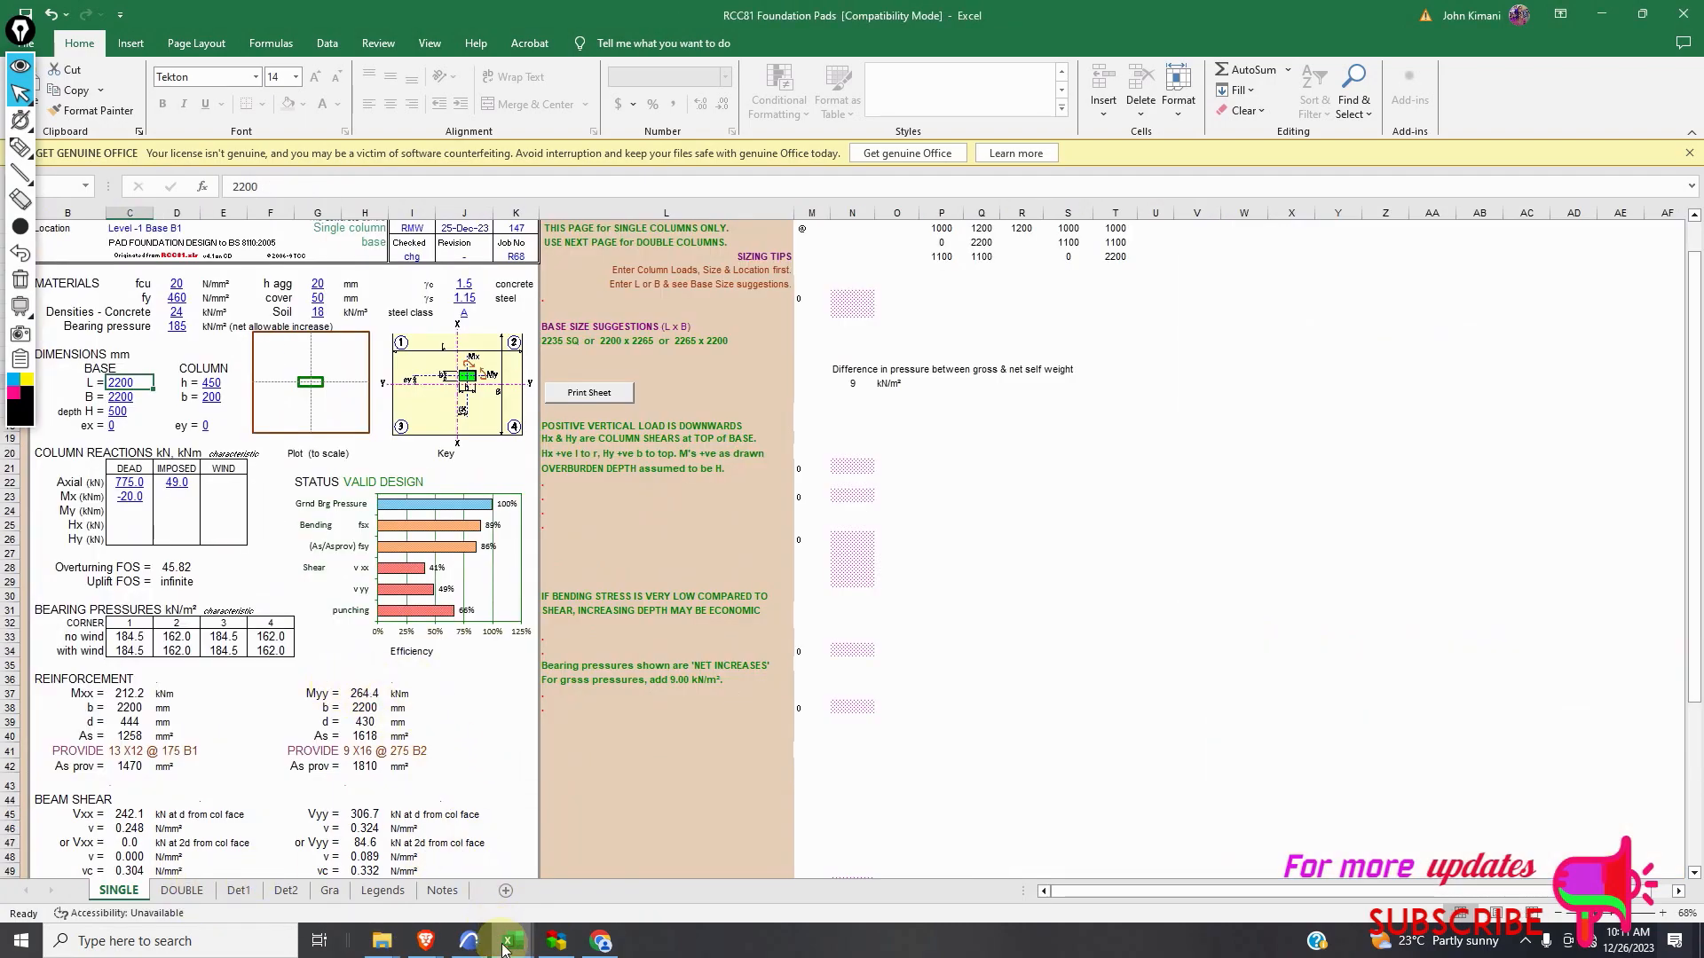
{"action": "mouse_move", "coordinate": [513, 940]}
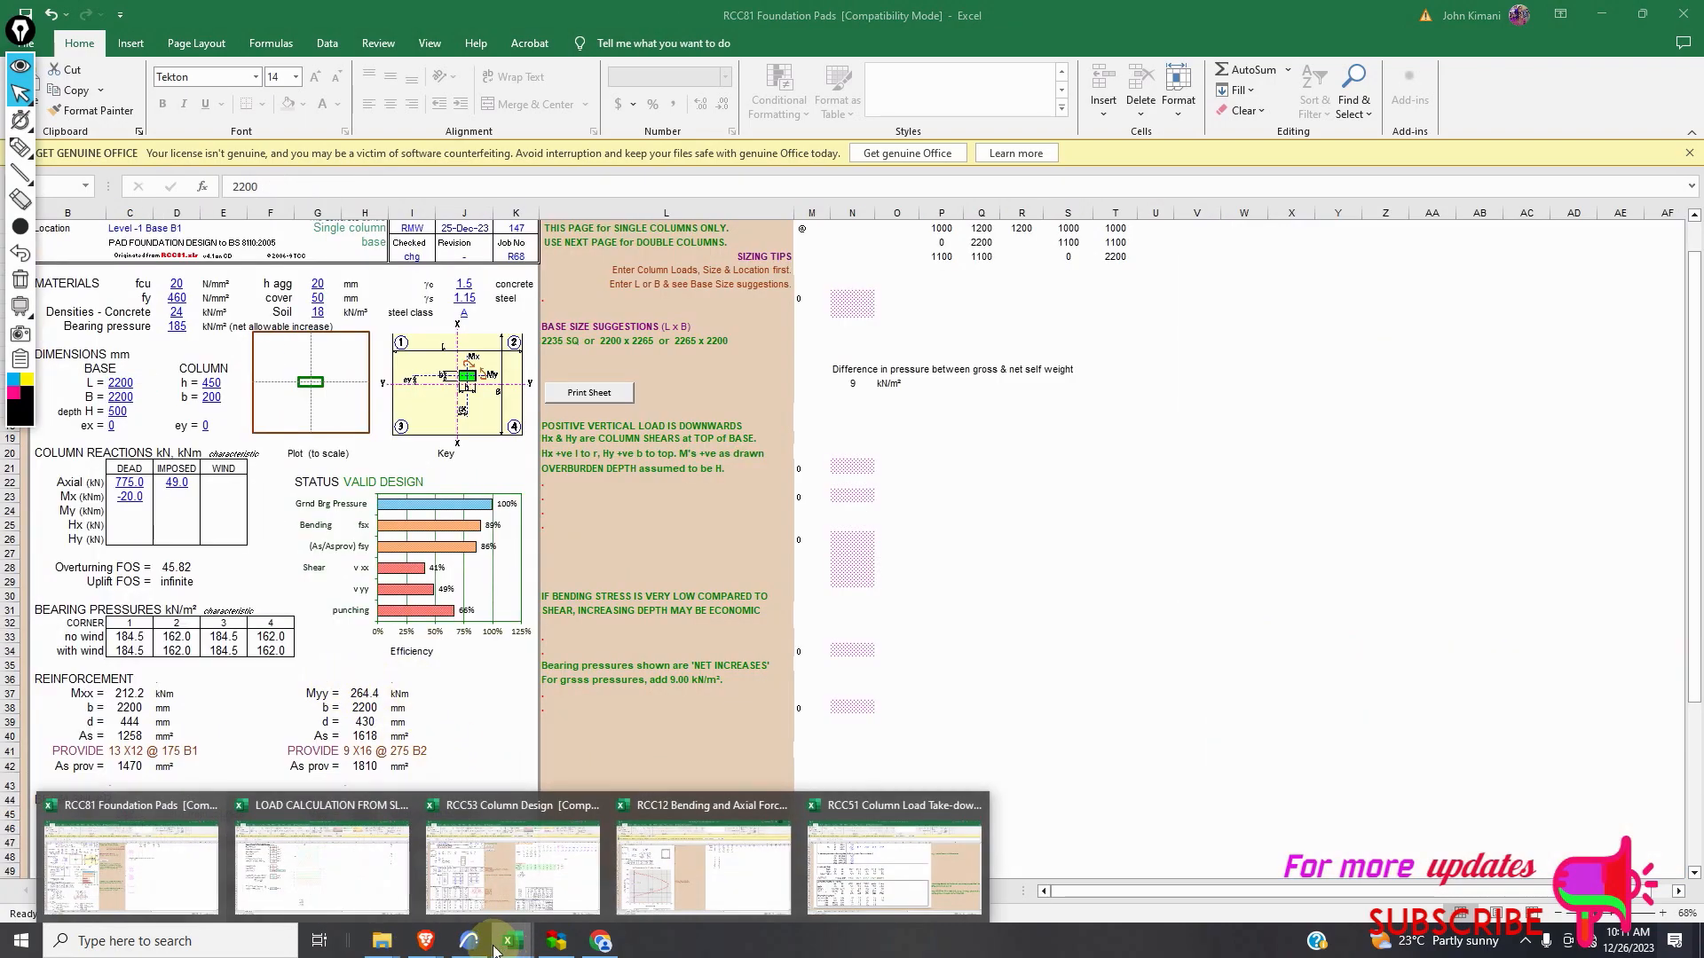
{"action": "left_click", "coordinate": [868, 878]}
{"action": "key", "text": "ctrl+Page_Down"}
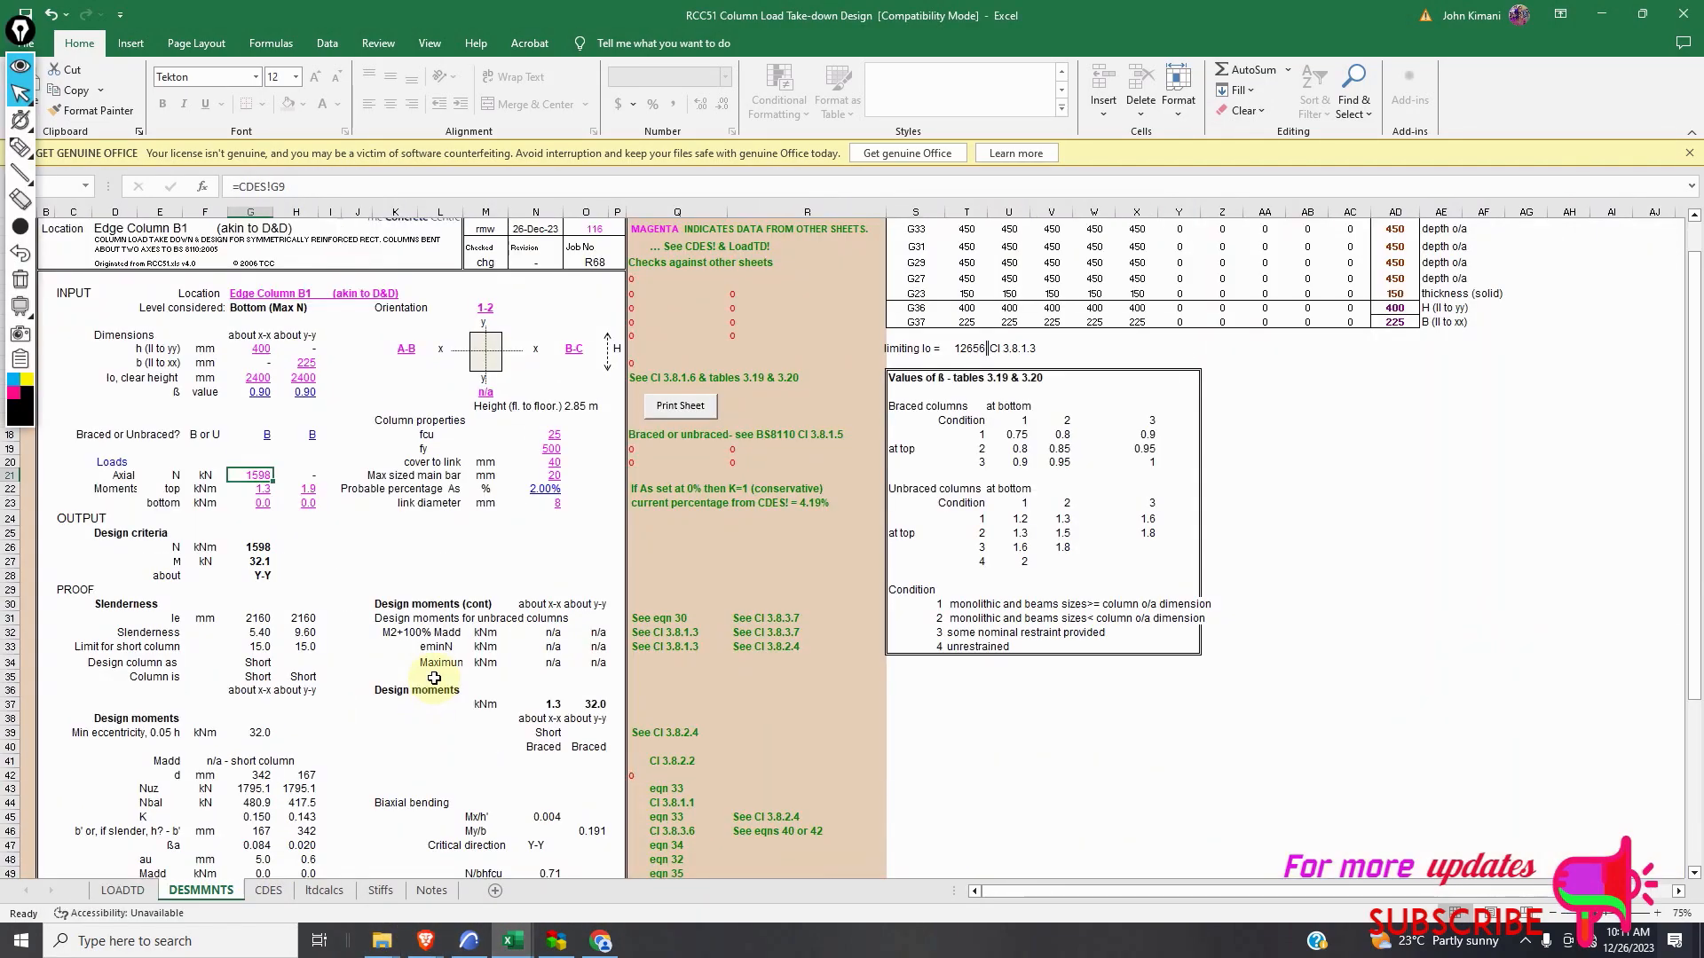
{"action": "scroll", "coordinate": [431, 683], "scroll_direction": "up", "scroll_amount": 2}
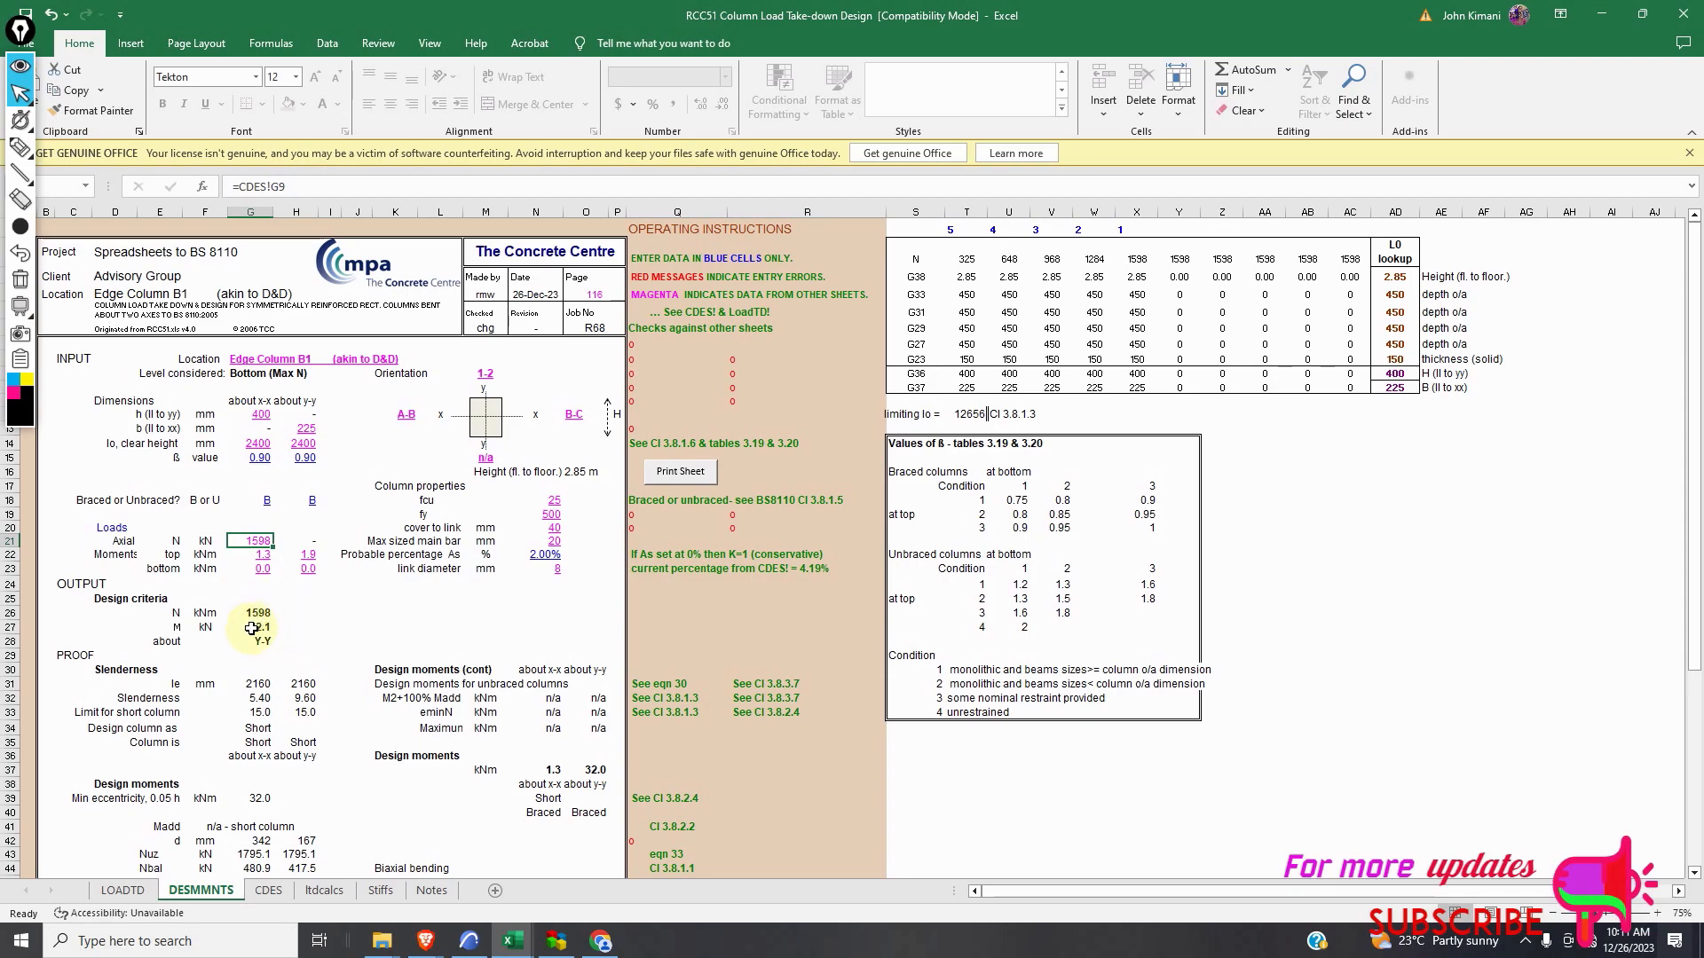
{"action": "scroll", "coordinate": [253, 630], "scroll_direction": "down", "scroll_amount": 1}
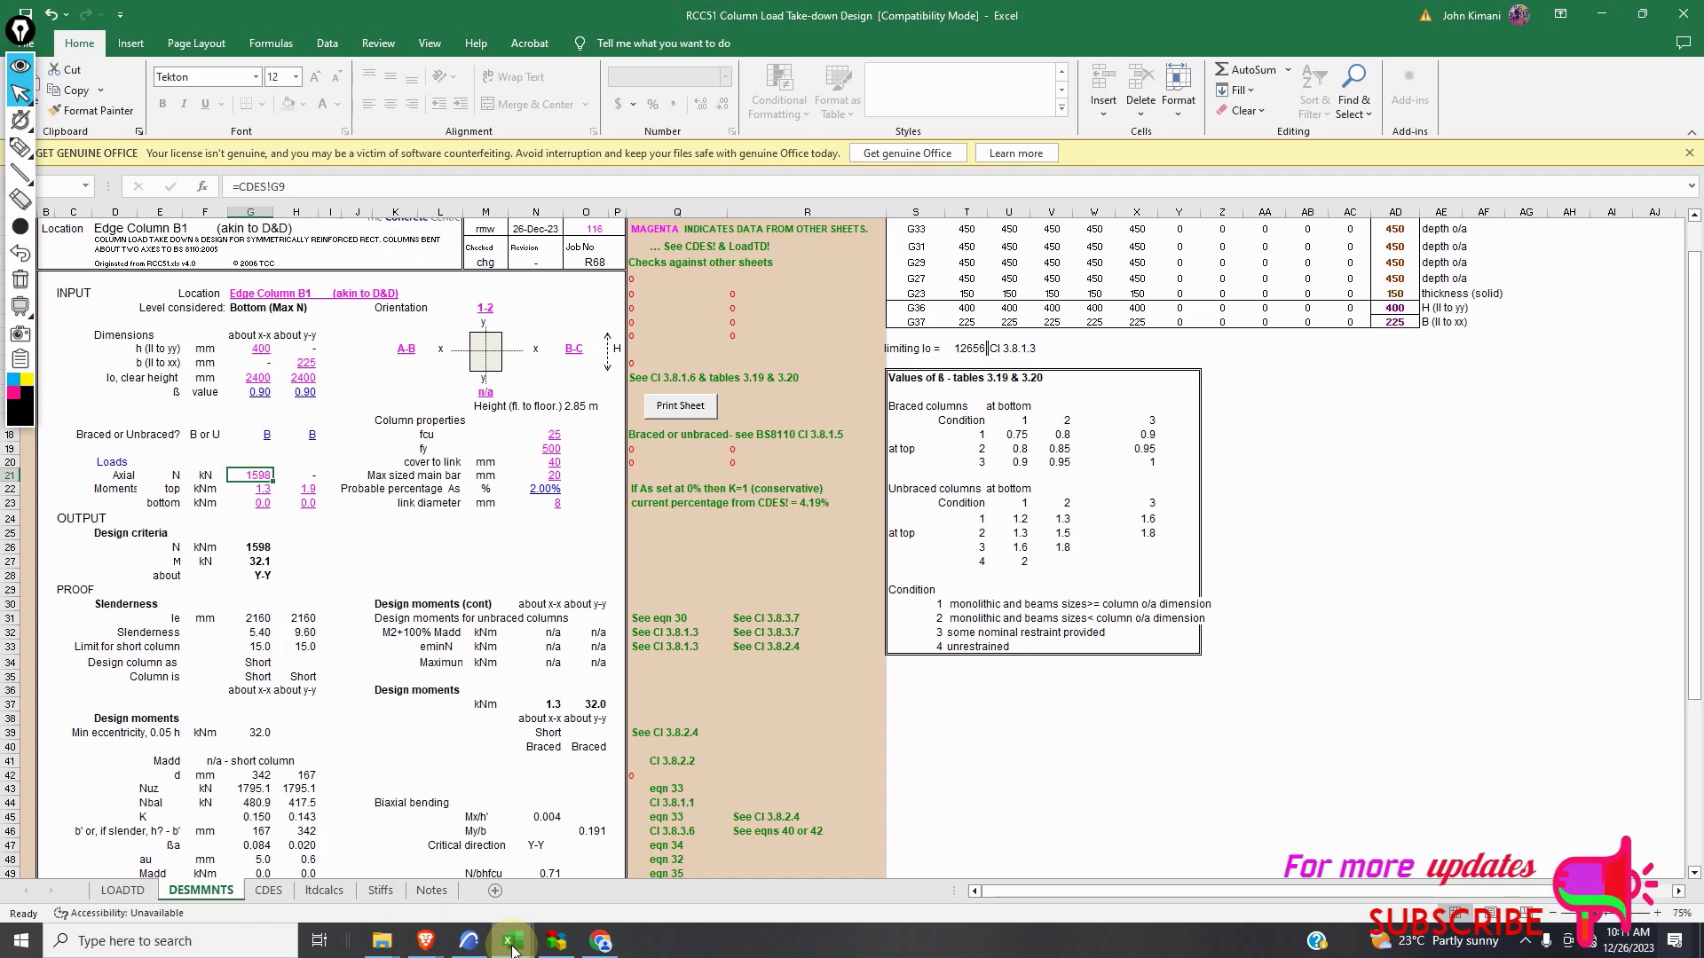
{"action": "mouse_move", "coordinate": [512, 944]}
{"action": "left_click", "coordinate": [133, 857]}
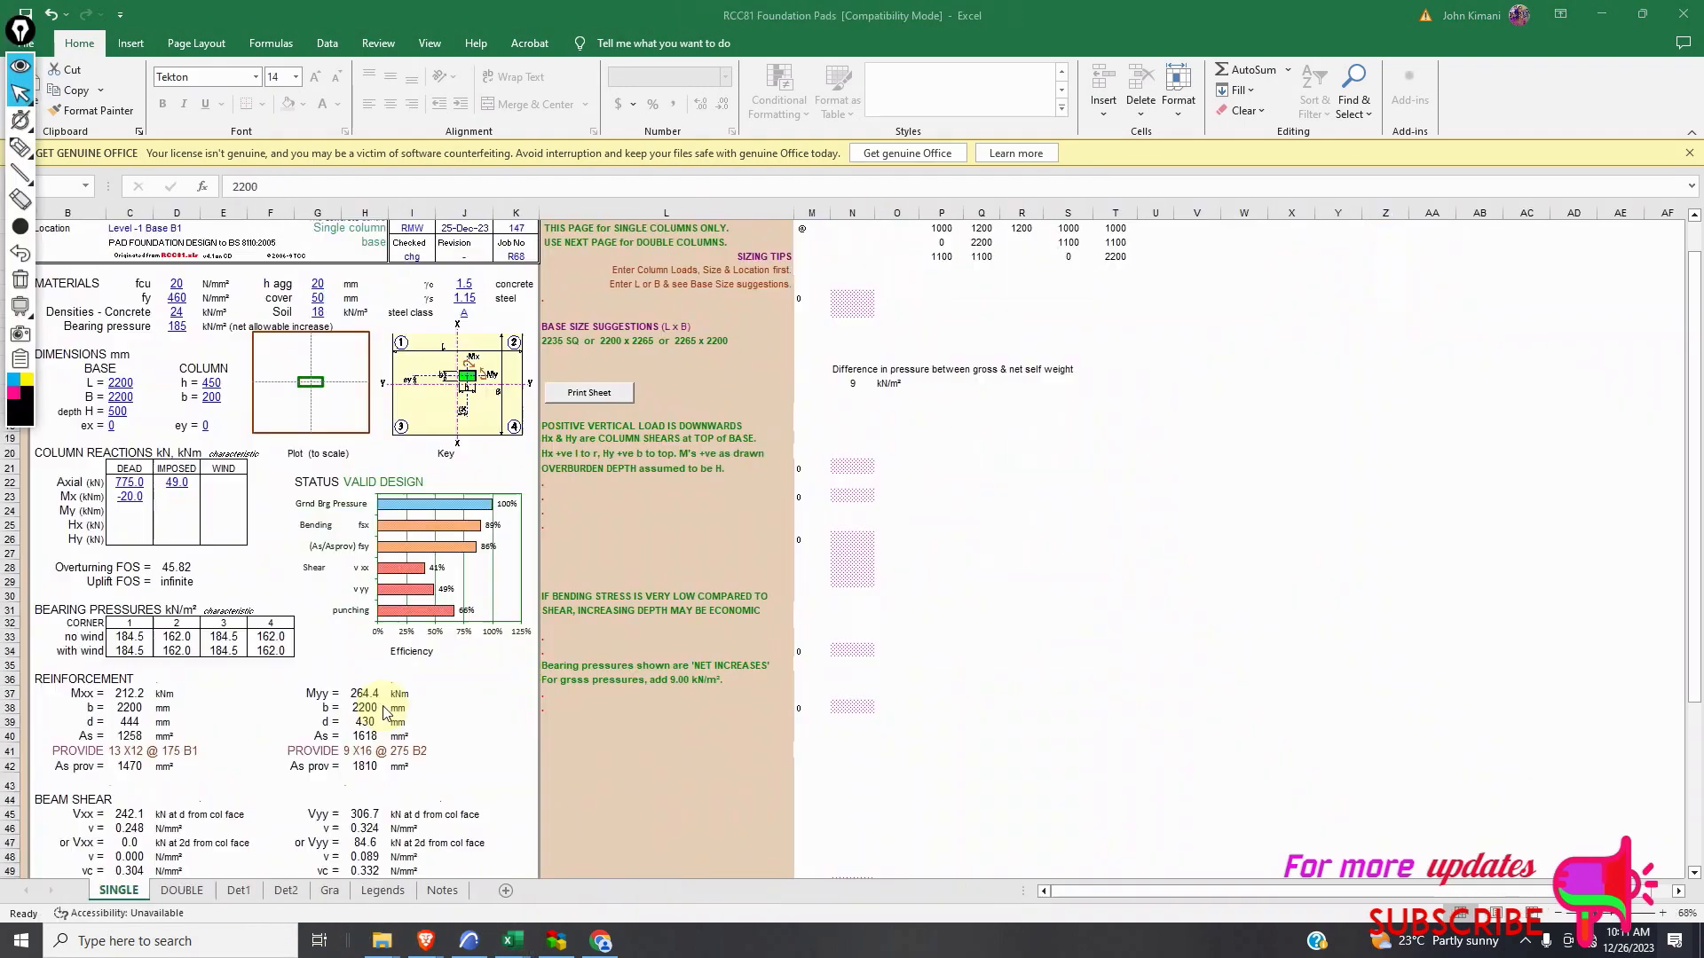
Set the pad's dead axial reaction in RCC81 to 1110 kN, taken from the cumulative Gk below level 1 on the RCC51 LOADTD sheet.
{"action": "left_click", "coordinate": [130, 483]}
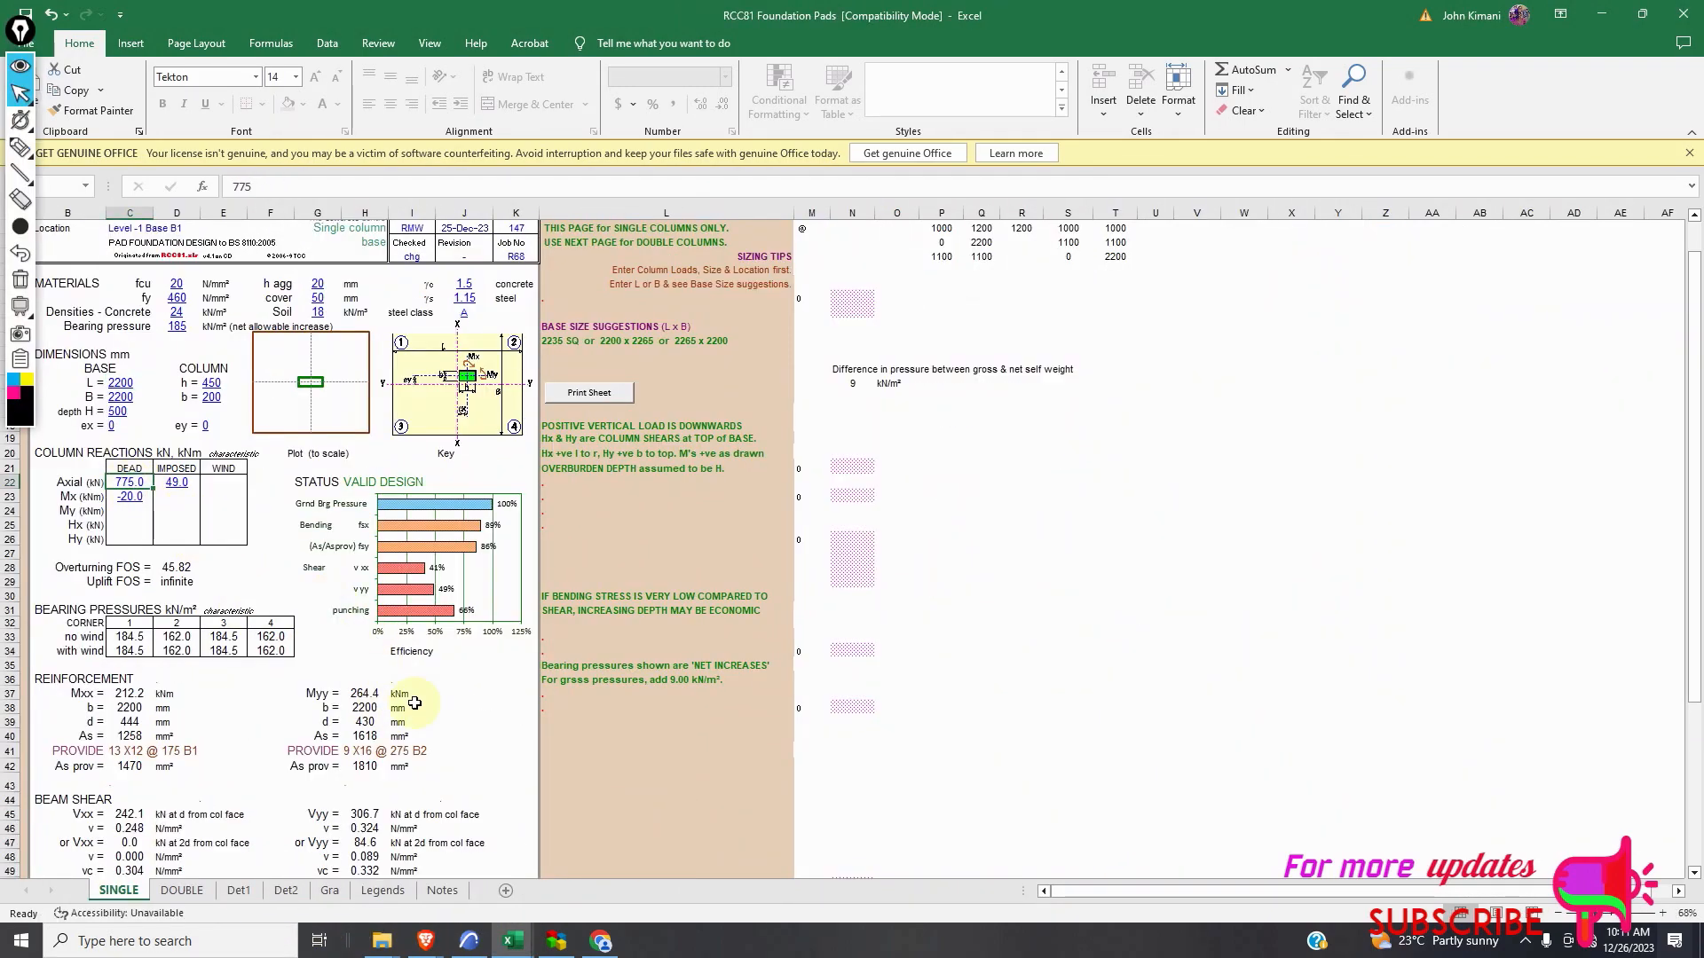
{"action": "mouse_move", "coordinate": [512, 941]}
{"action": "left_click", "coordinate": [804, 852]}
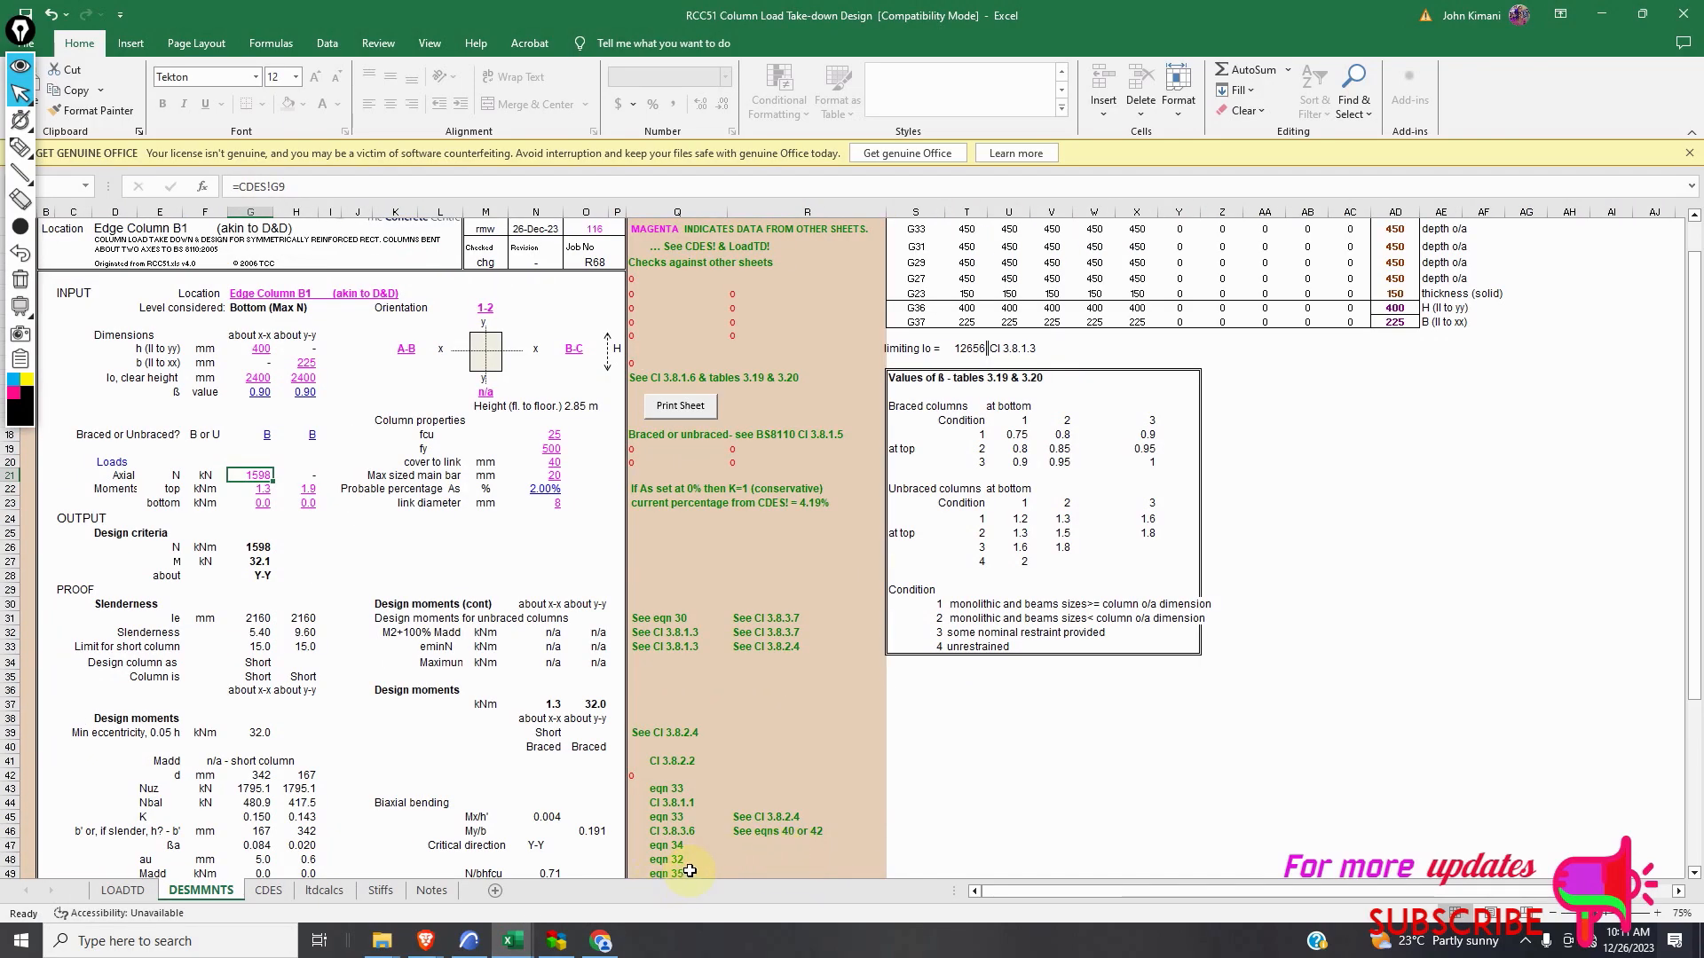
{"action": "mouse_move", "coordinate": [519, 939]}
{"action": "left_click", "coordinate": [151, 878]}
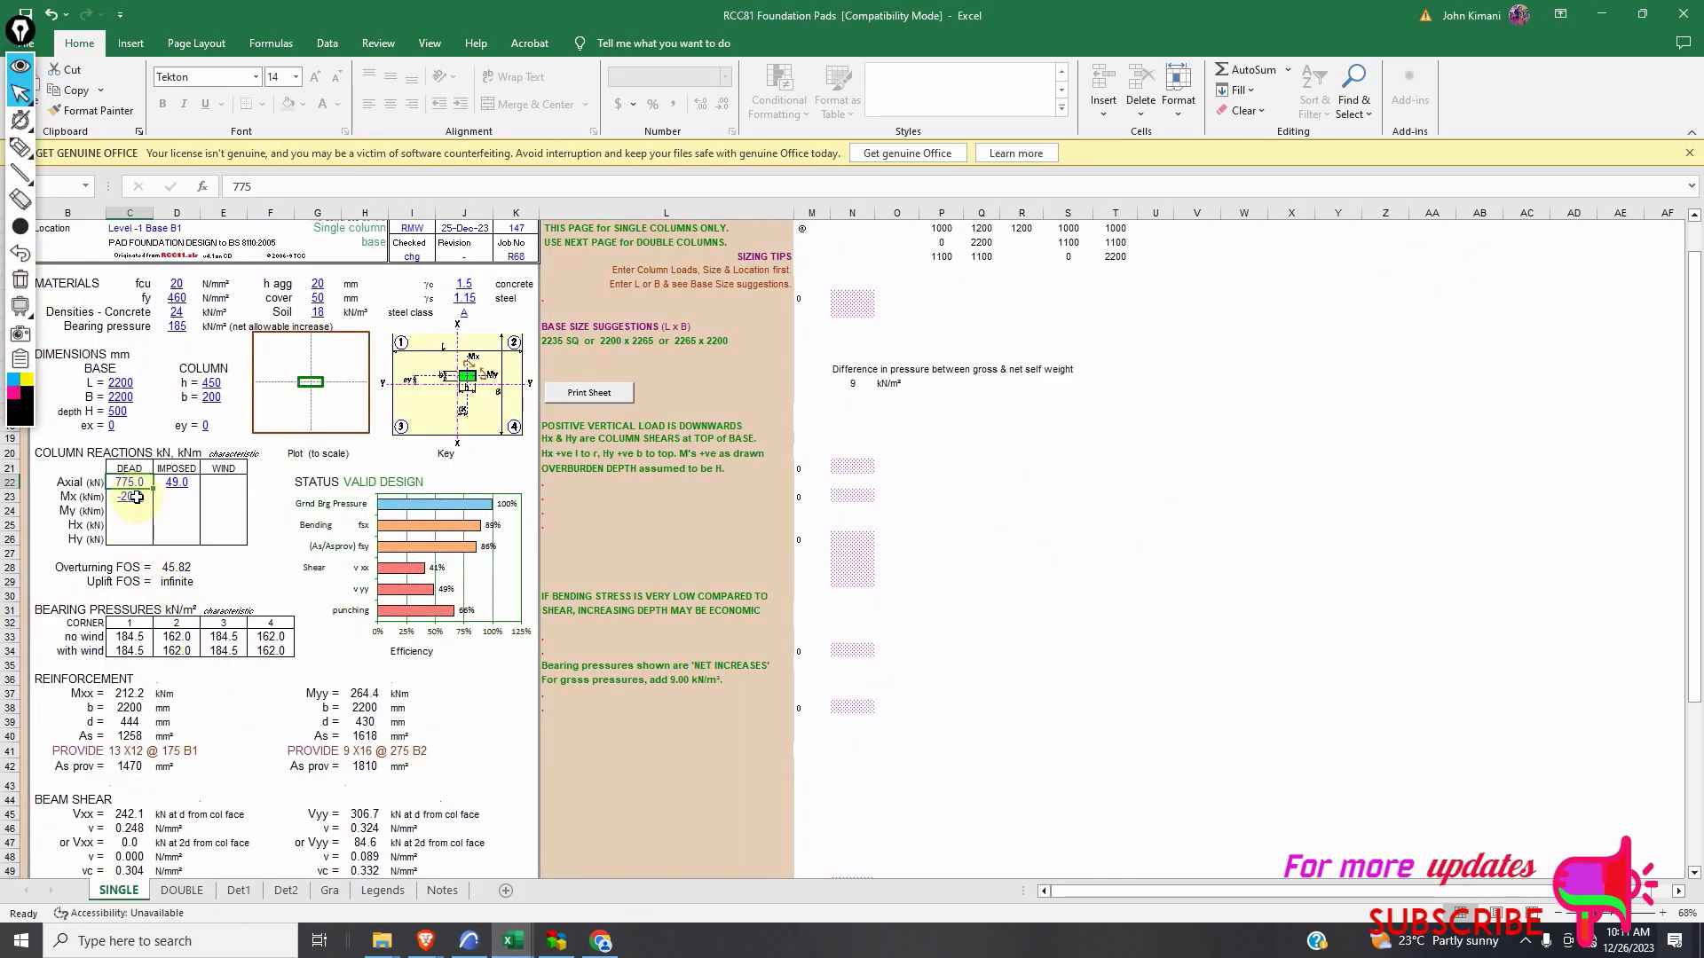
{"action": "type", "text": "1"}
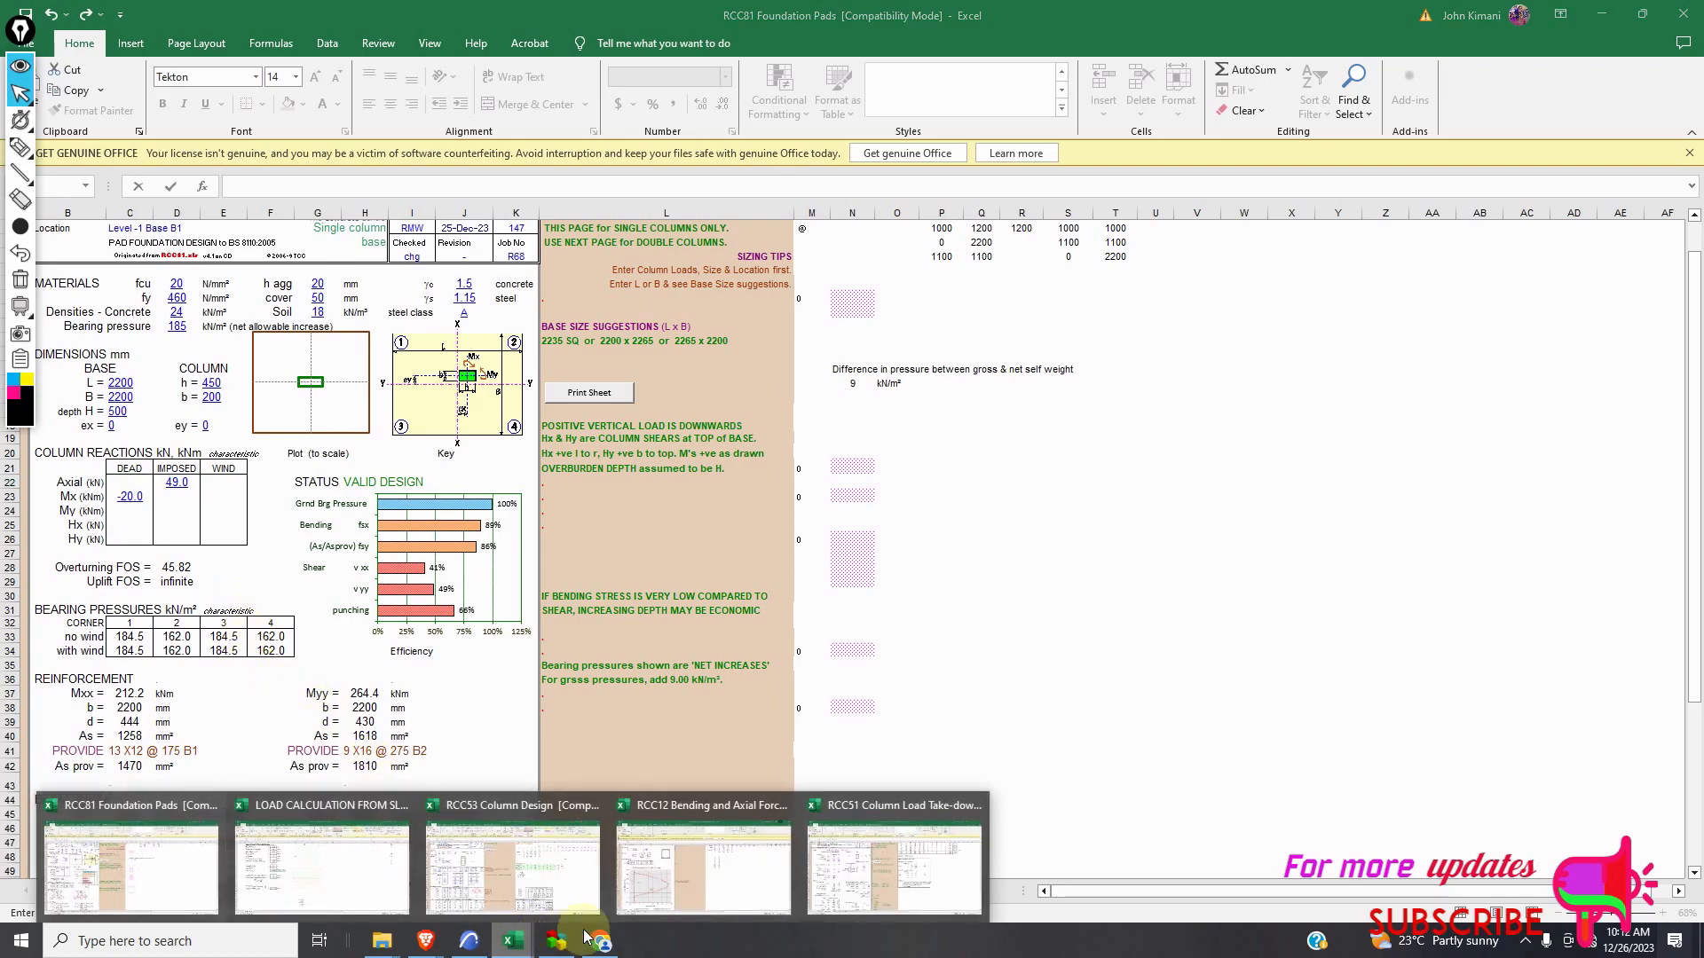
{"action": "left_click", "coordinate": [865, 867]}
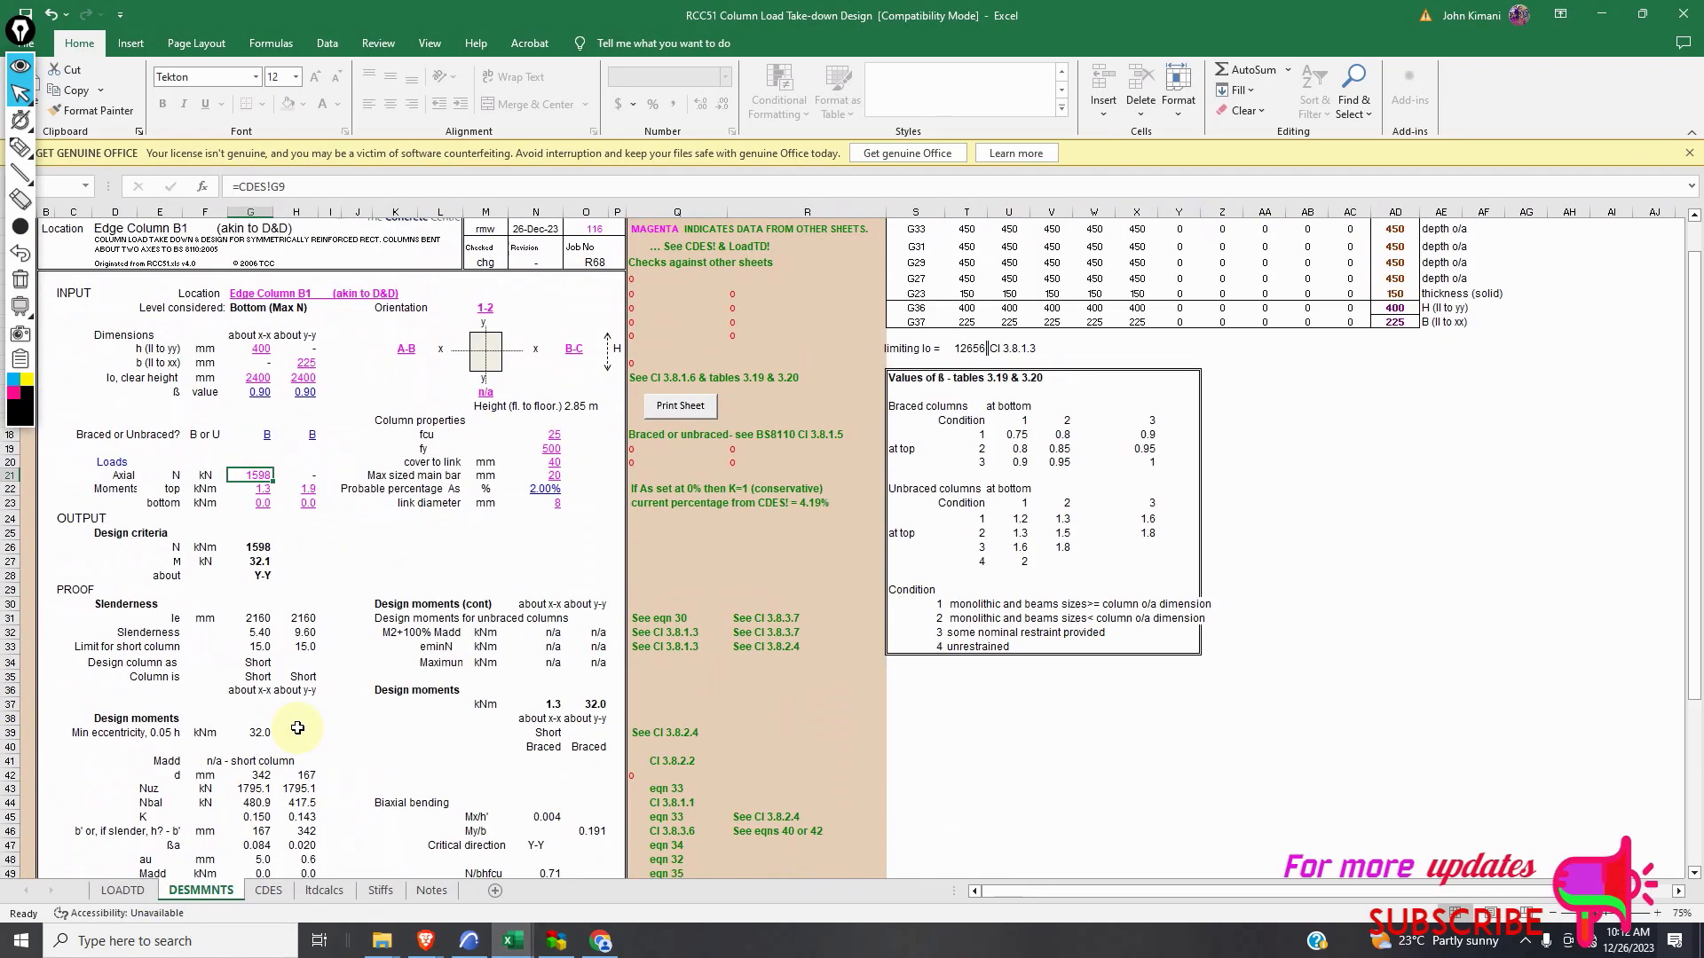
{"action": "scroll", "coordinate": [298, 728], "scroll_direction": "up", "scroll_amount": 2}
{"action": "left_click", "coordinate": [123, 890]}
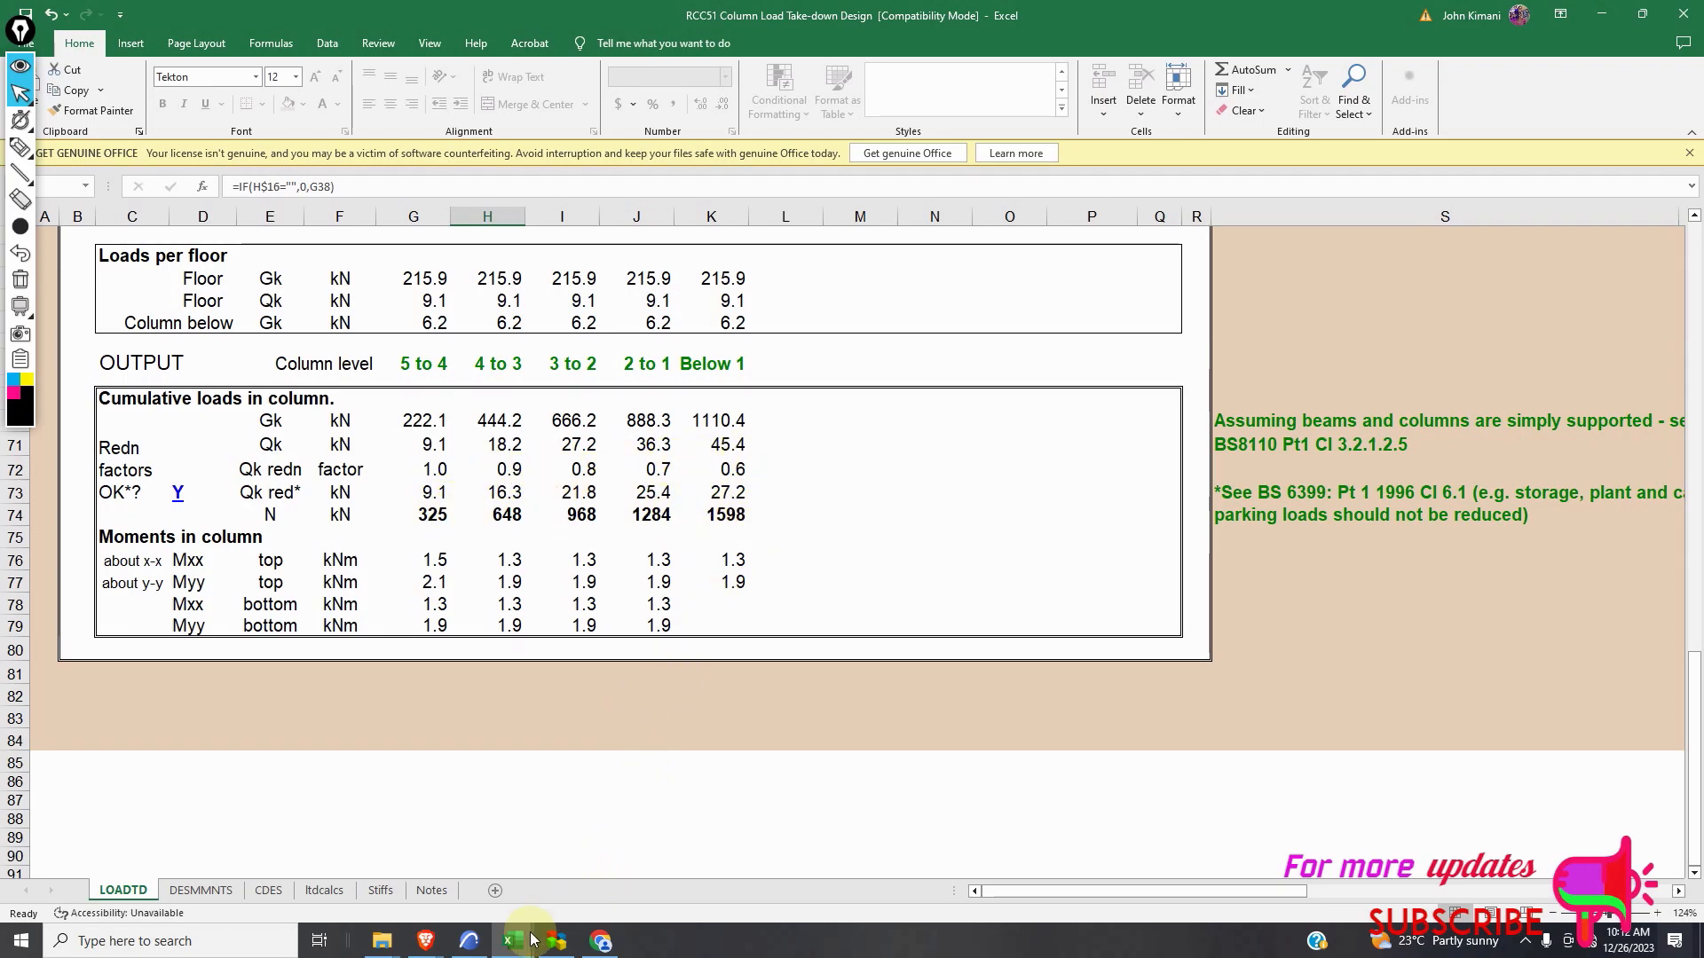
{"action": "mouse_move", "coordinate": [519, 946]}
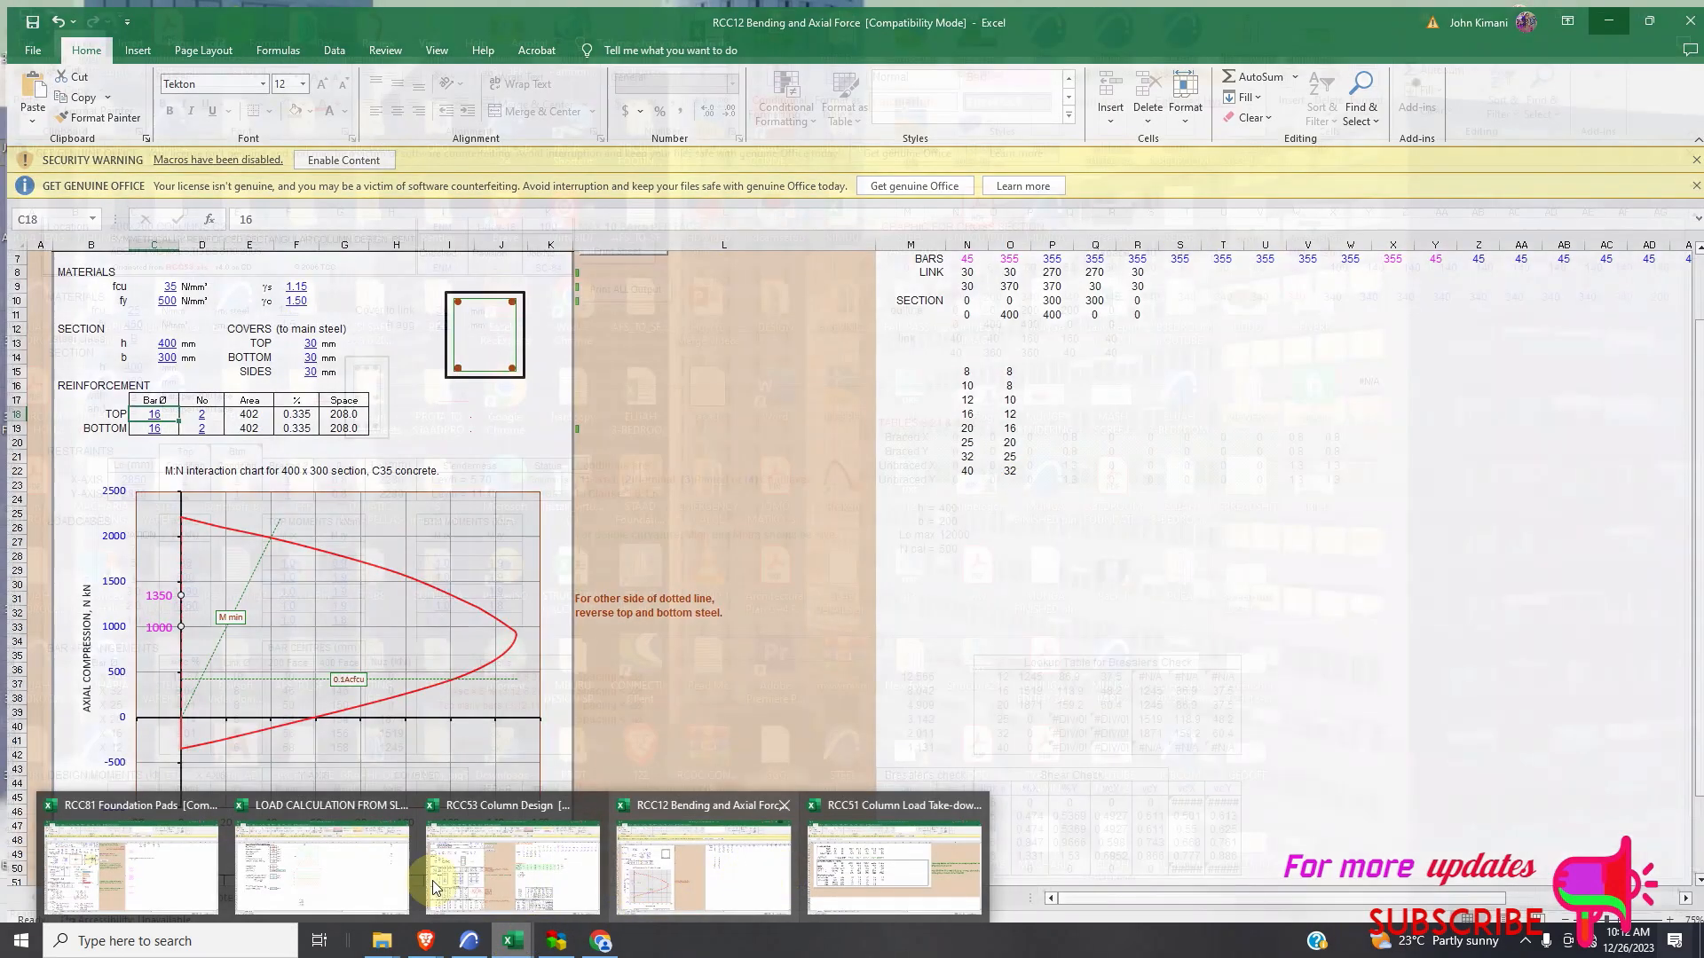
{"action": "type", "text": "1110"}
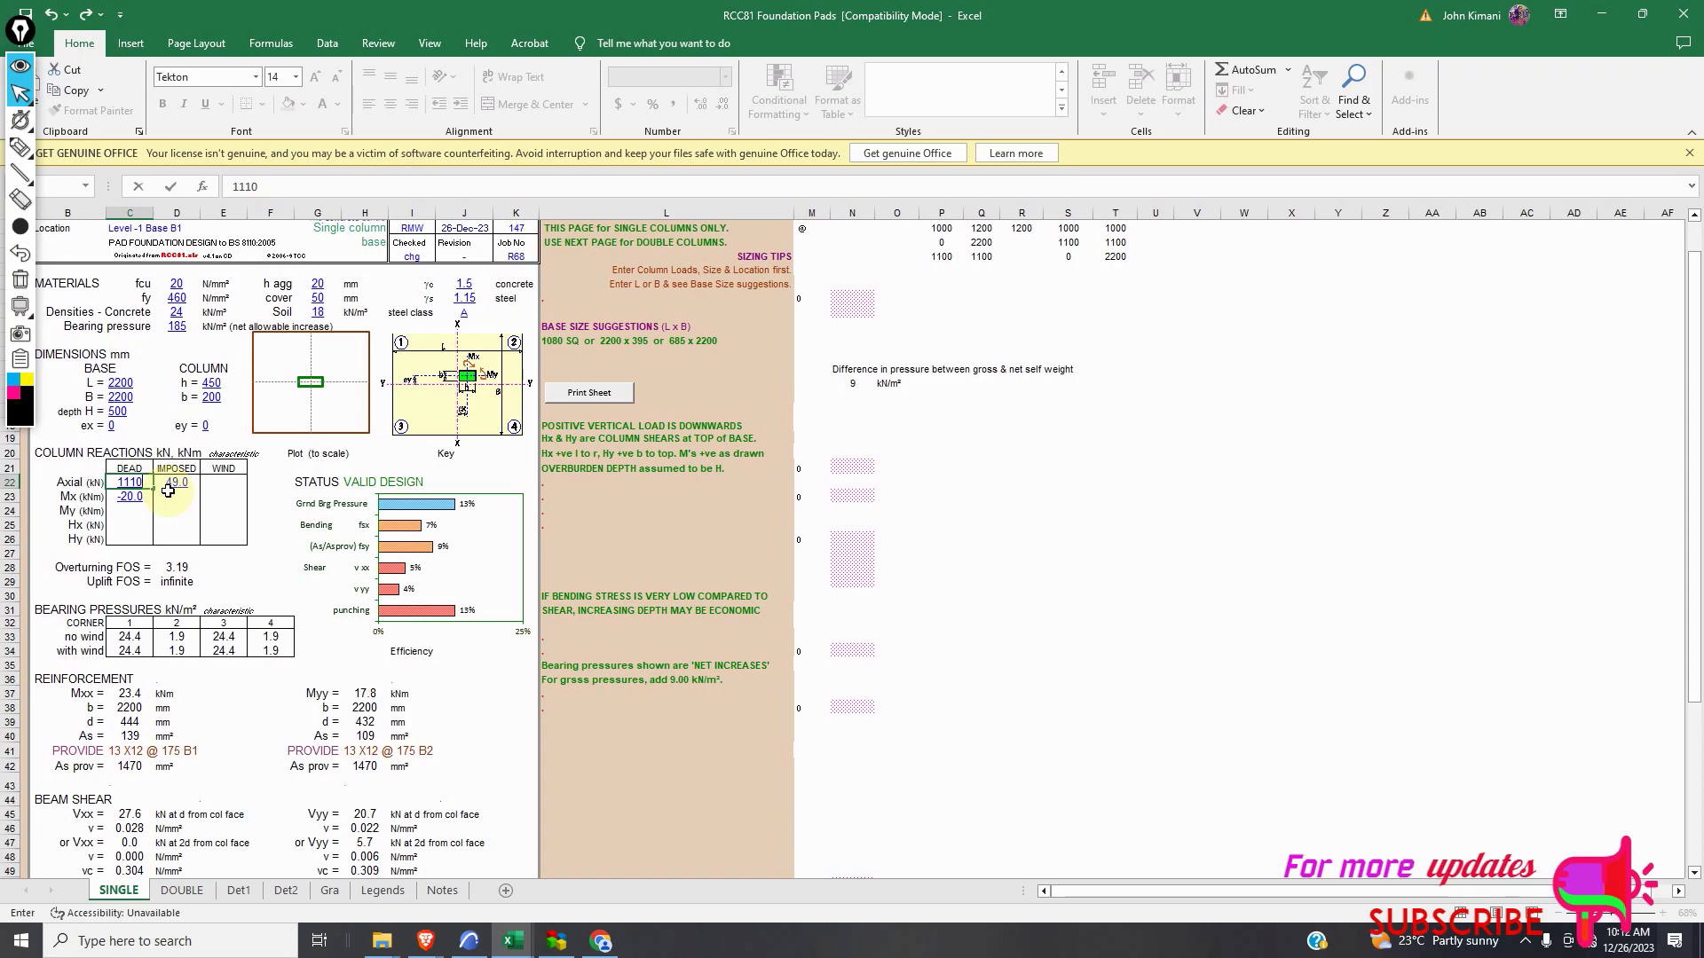
Set the imposed axial column reaction of the pad to 45 kN.
{"action": "left_click", "coordinate": [174, 485]}
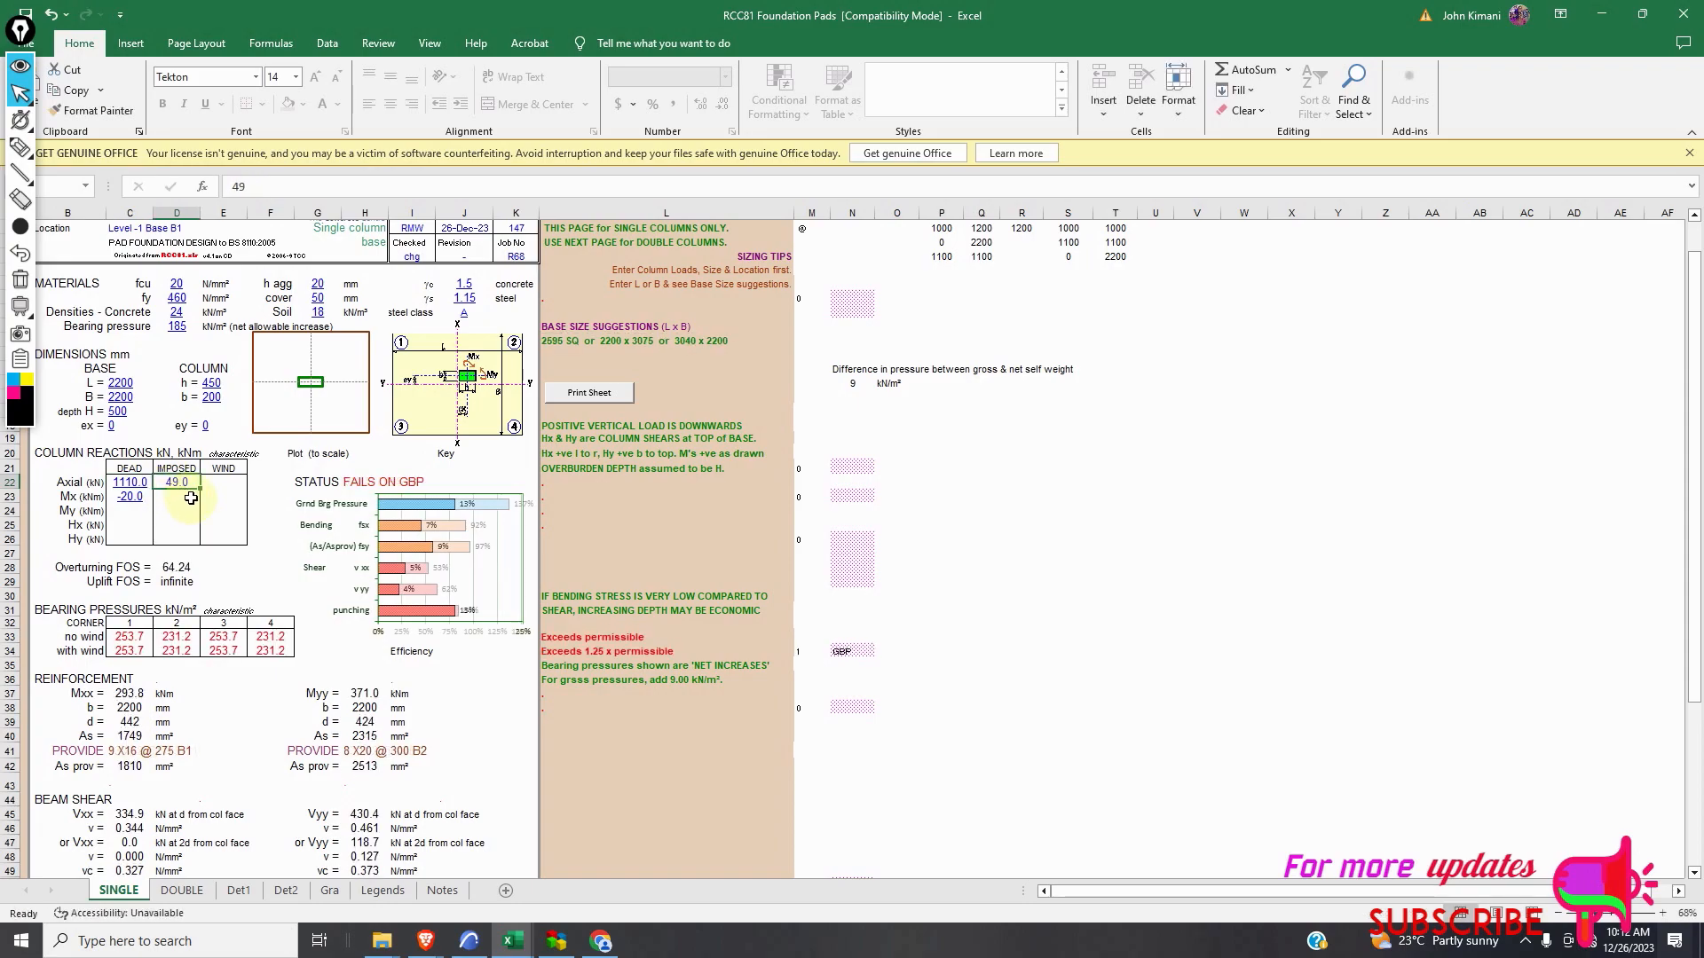
{"action": "type", "text": "45"}
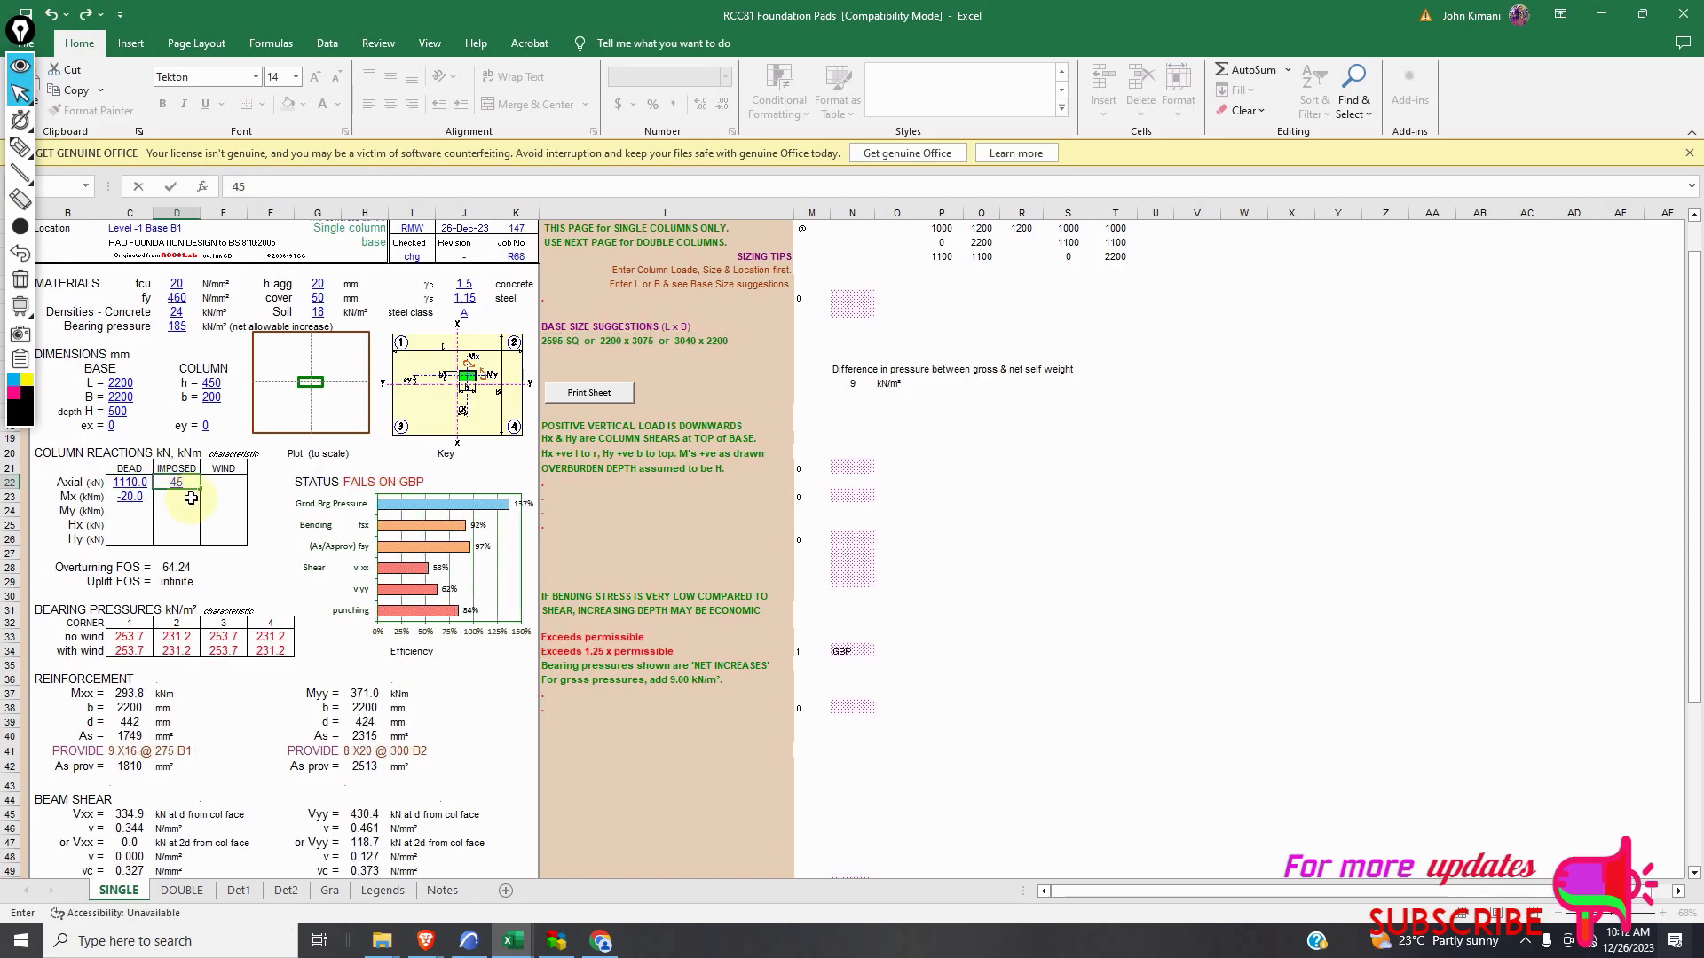
{"action": "key", "text": "Return"}
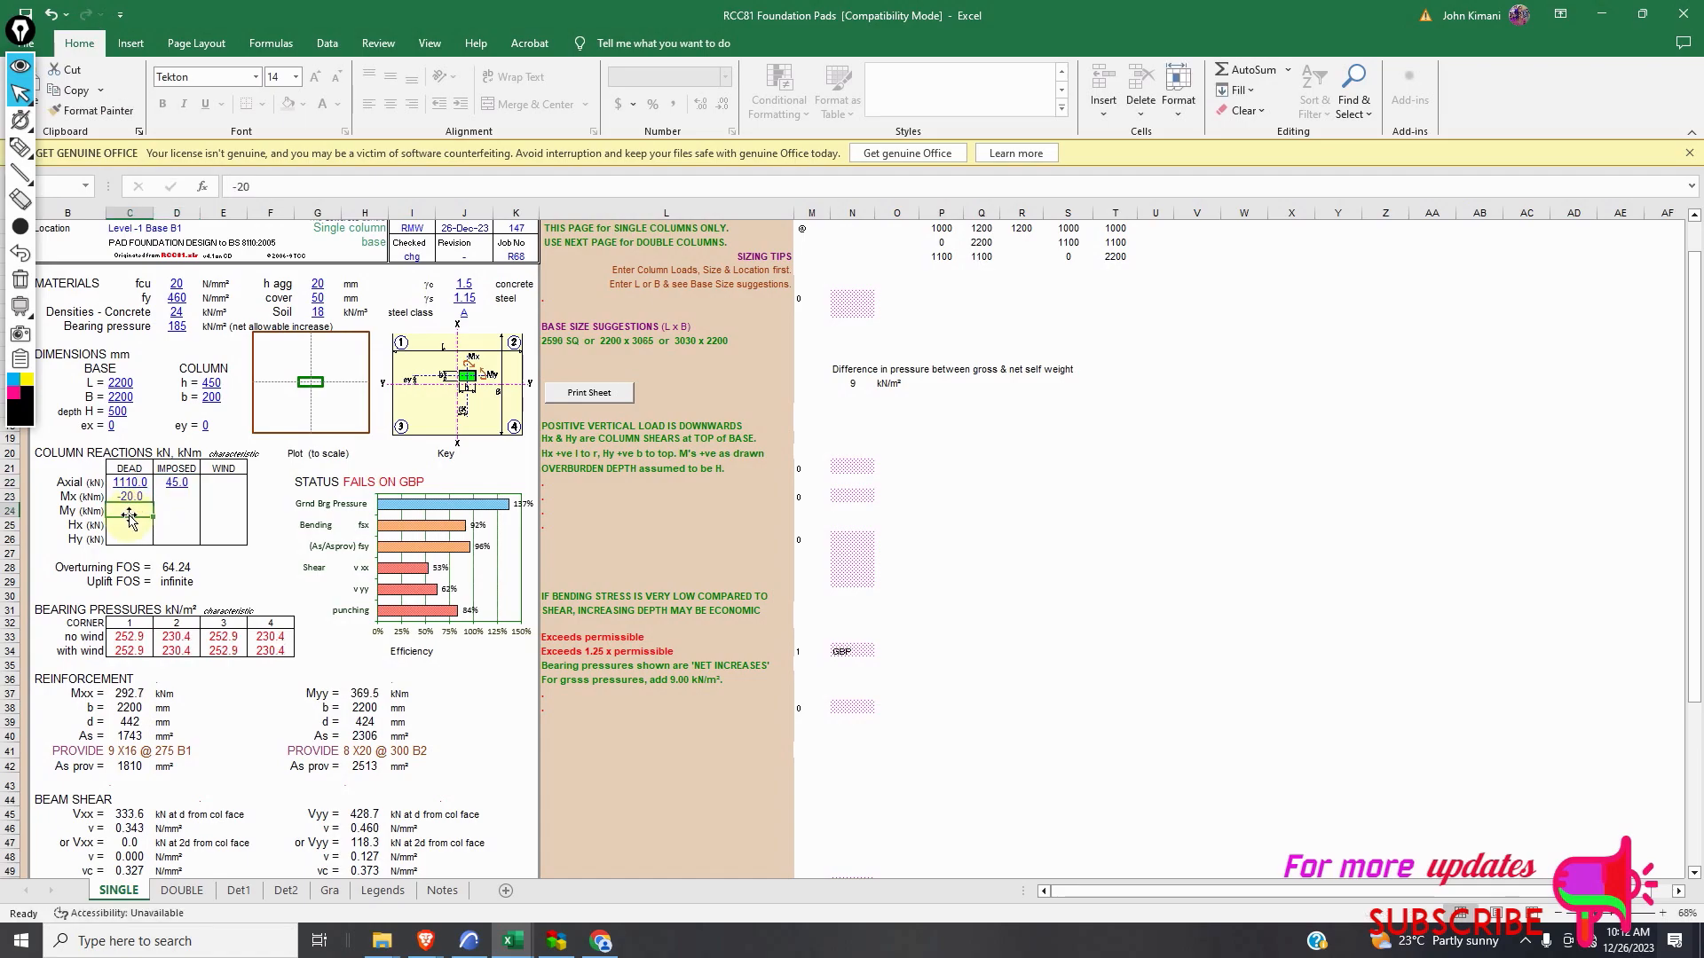
Set the dead-load moment My to 36 kNm and clear the dead-load moment Mx.
{"action": "type", "text": "36"}
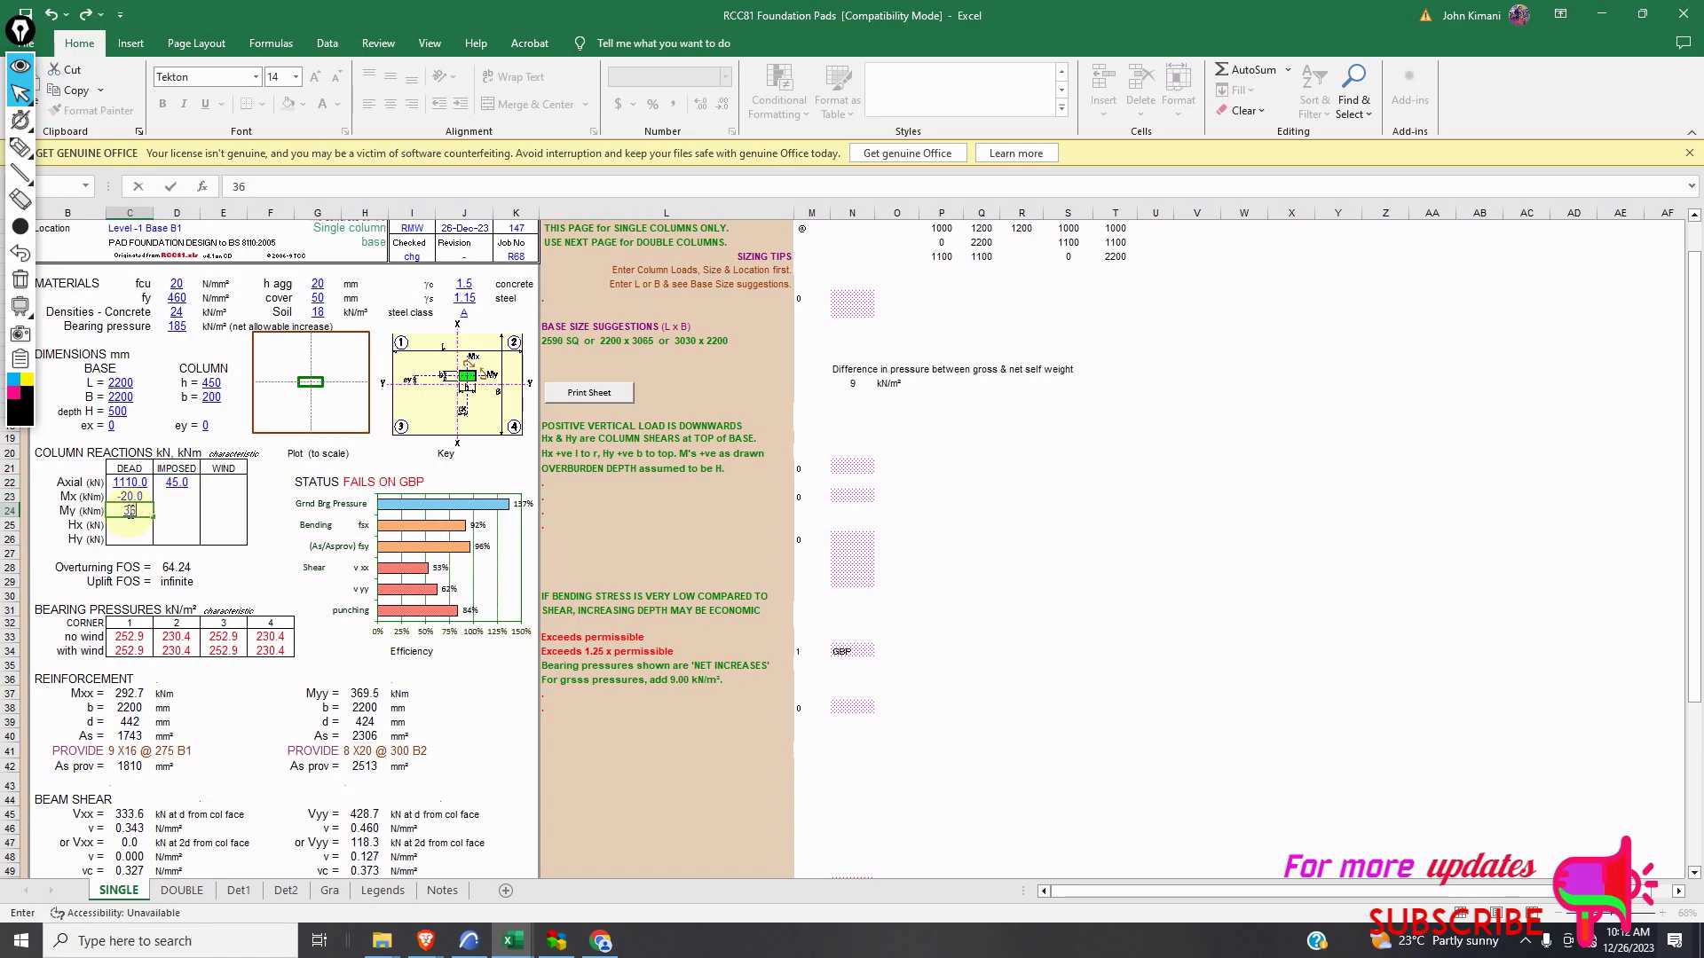
{"action": "left_click", "coordinate": [134, 499]}
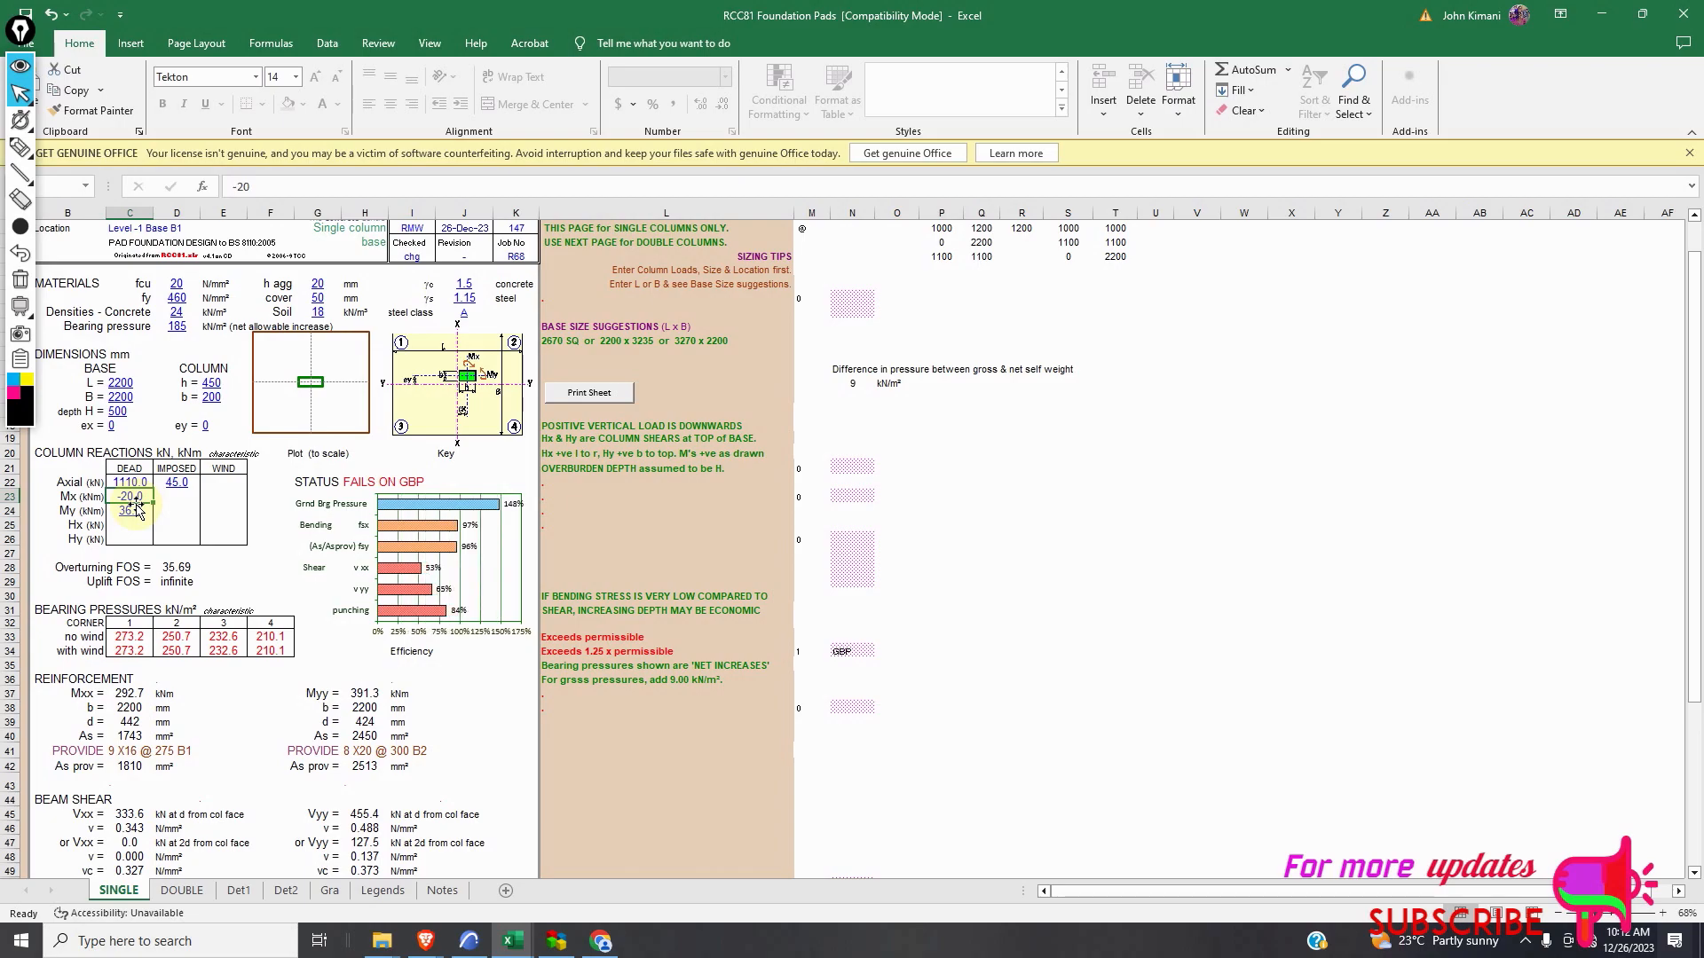
{"action": "left_click", "coordinate": [137, 522]}
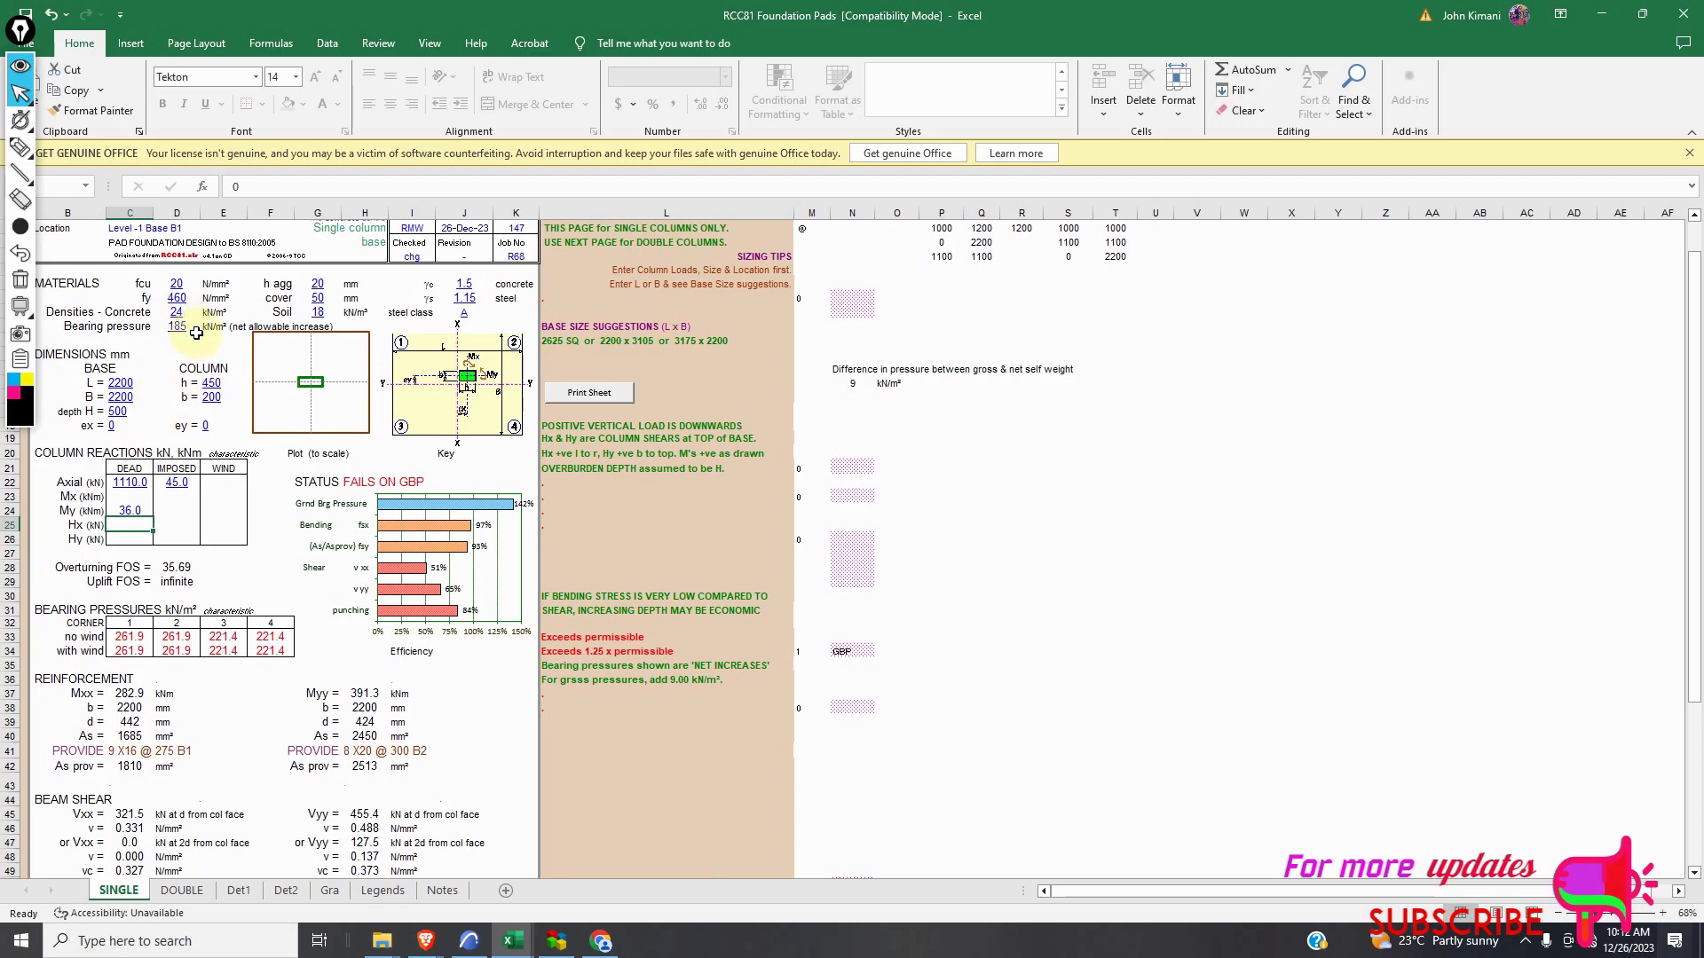
Set the pad base depth H to 600 mm.
{"action": "scroll", "coordinate": [245, 441], "scroll_direction": "down", "scroll_amount": 1}
{"action": "scroll", "coordinate": [245, 444], "scroll_direction": "down", "scroll_amount": 1}
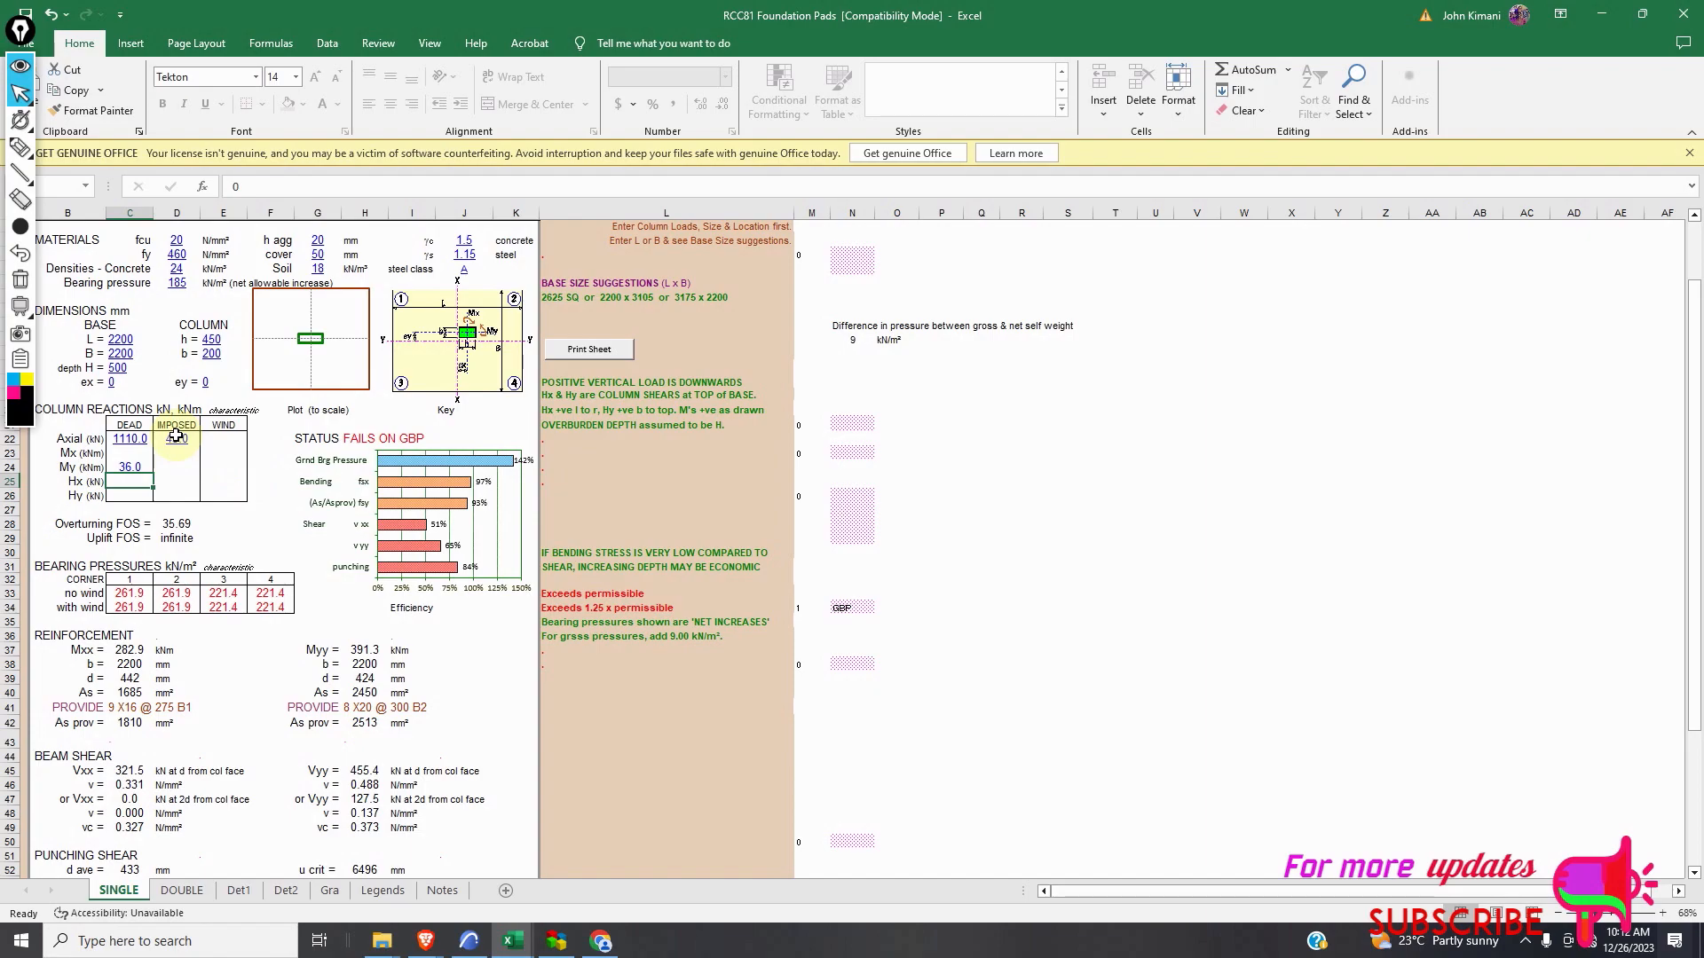
{"action": "left_click", "coordinate": [119, 365]}
{"action": "type", "text": "600"}
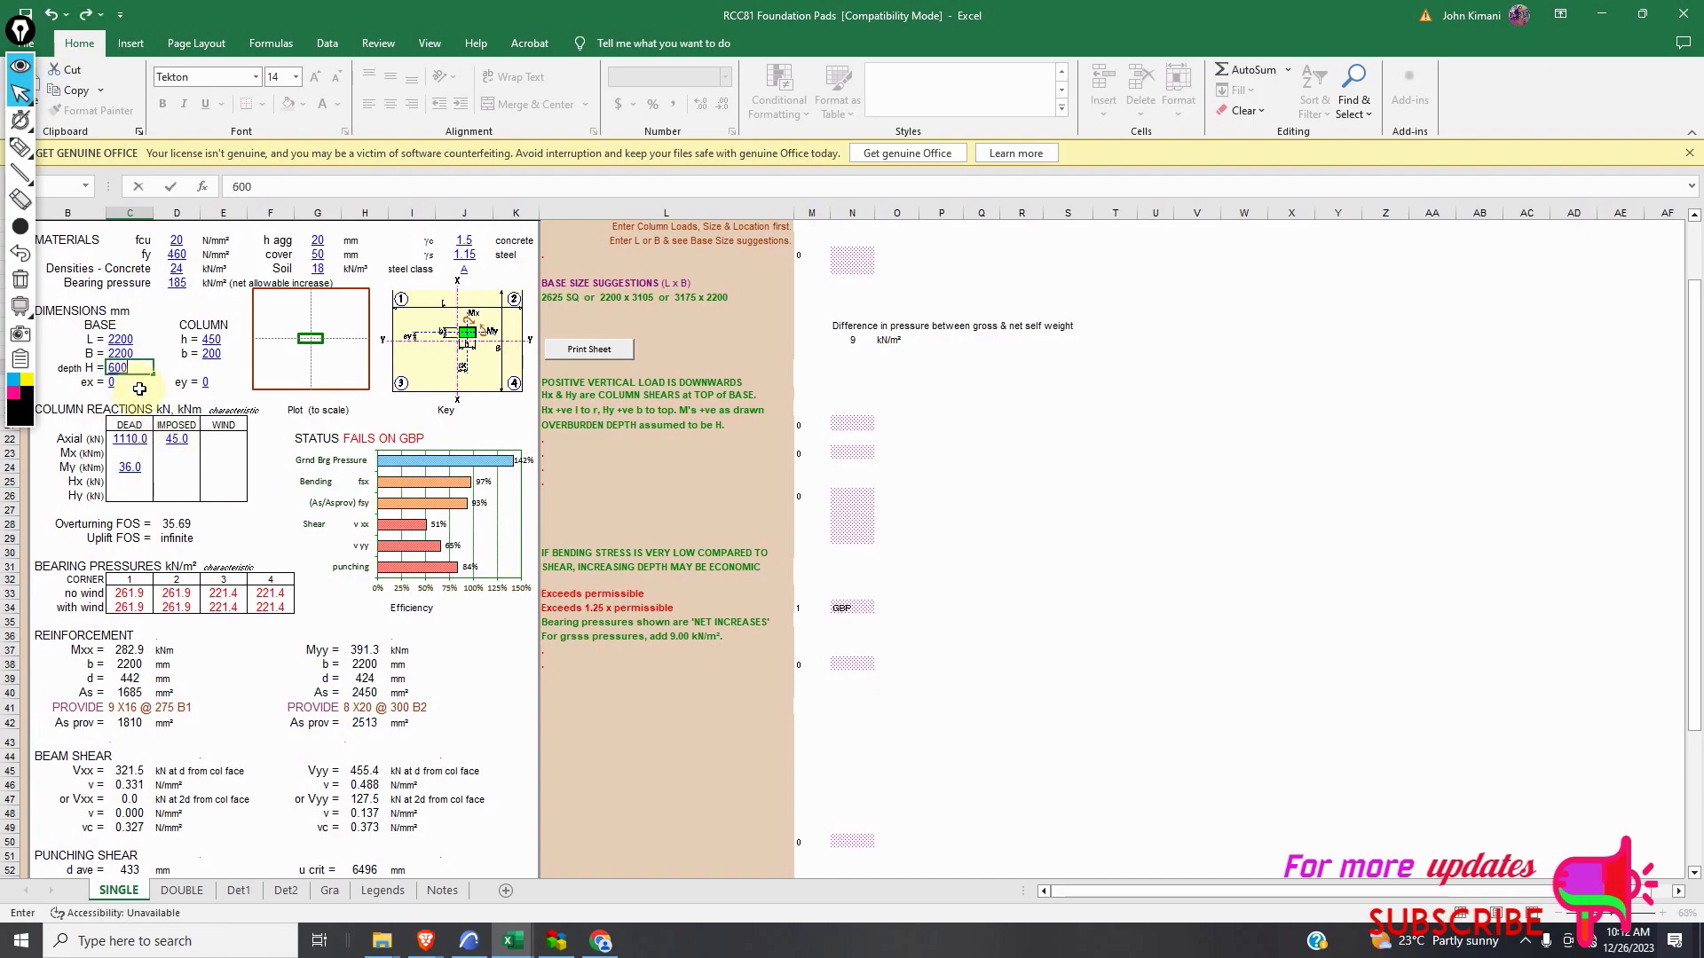
{"action": "left_click", "coordinate": [139, 389]}
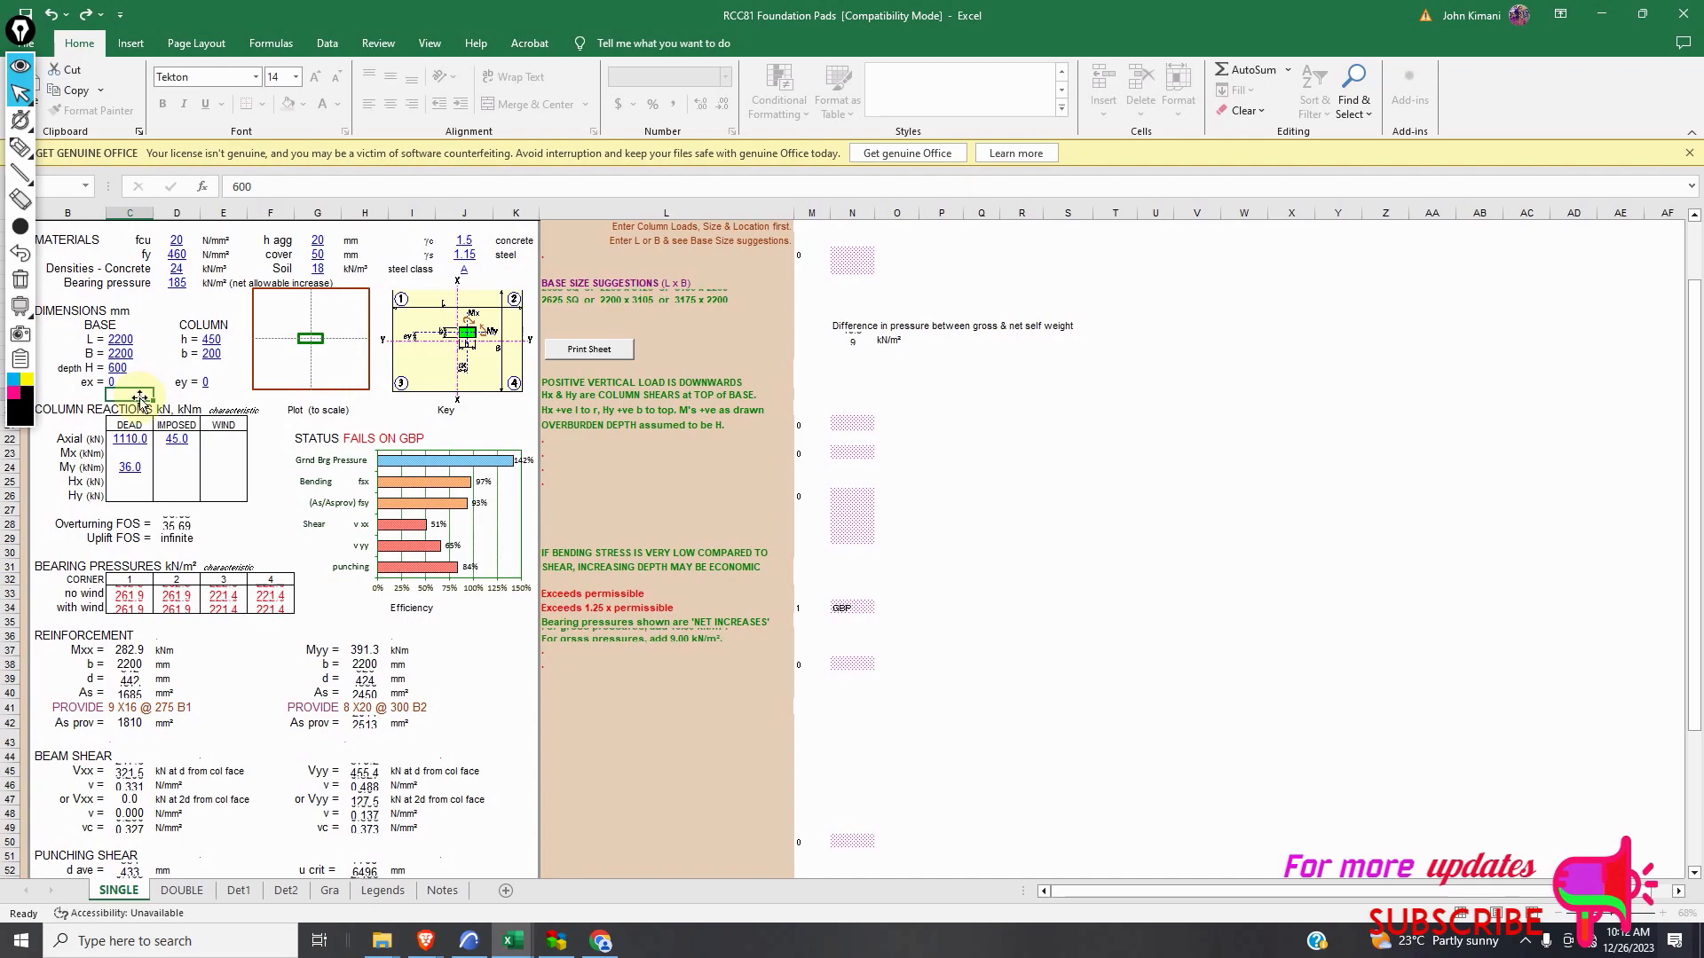
Set both the base width B and the base length L to 2400 mm.
{"action": "left_click", "coordinate": [122, 354]}
{"action": "type", "text": "24"}
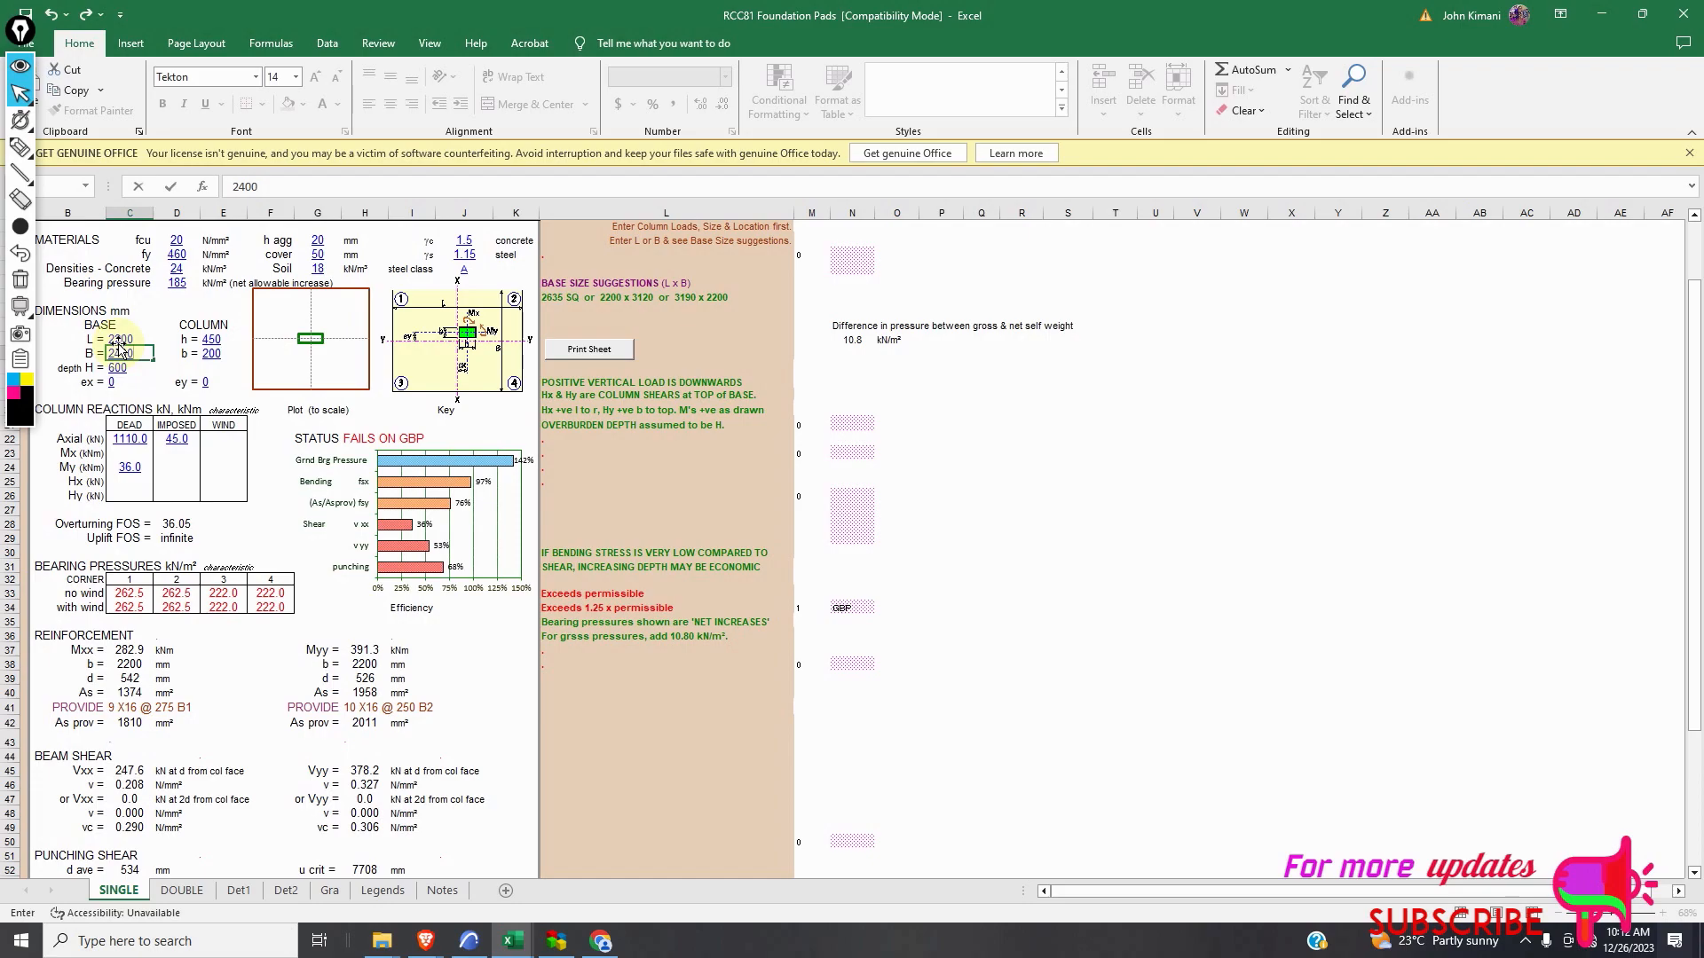
{"action": "left_click", "coordinate": [130, 341]}
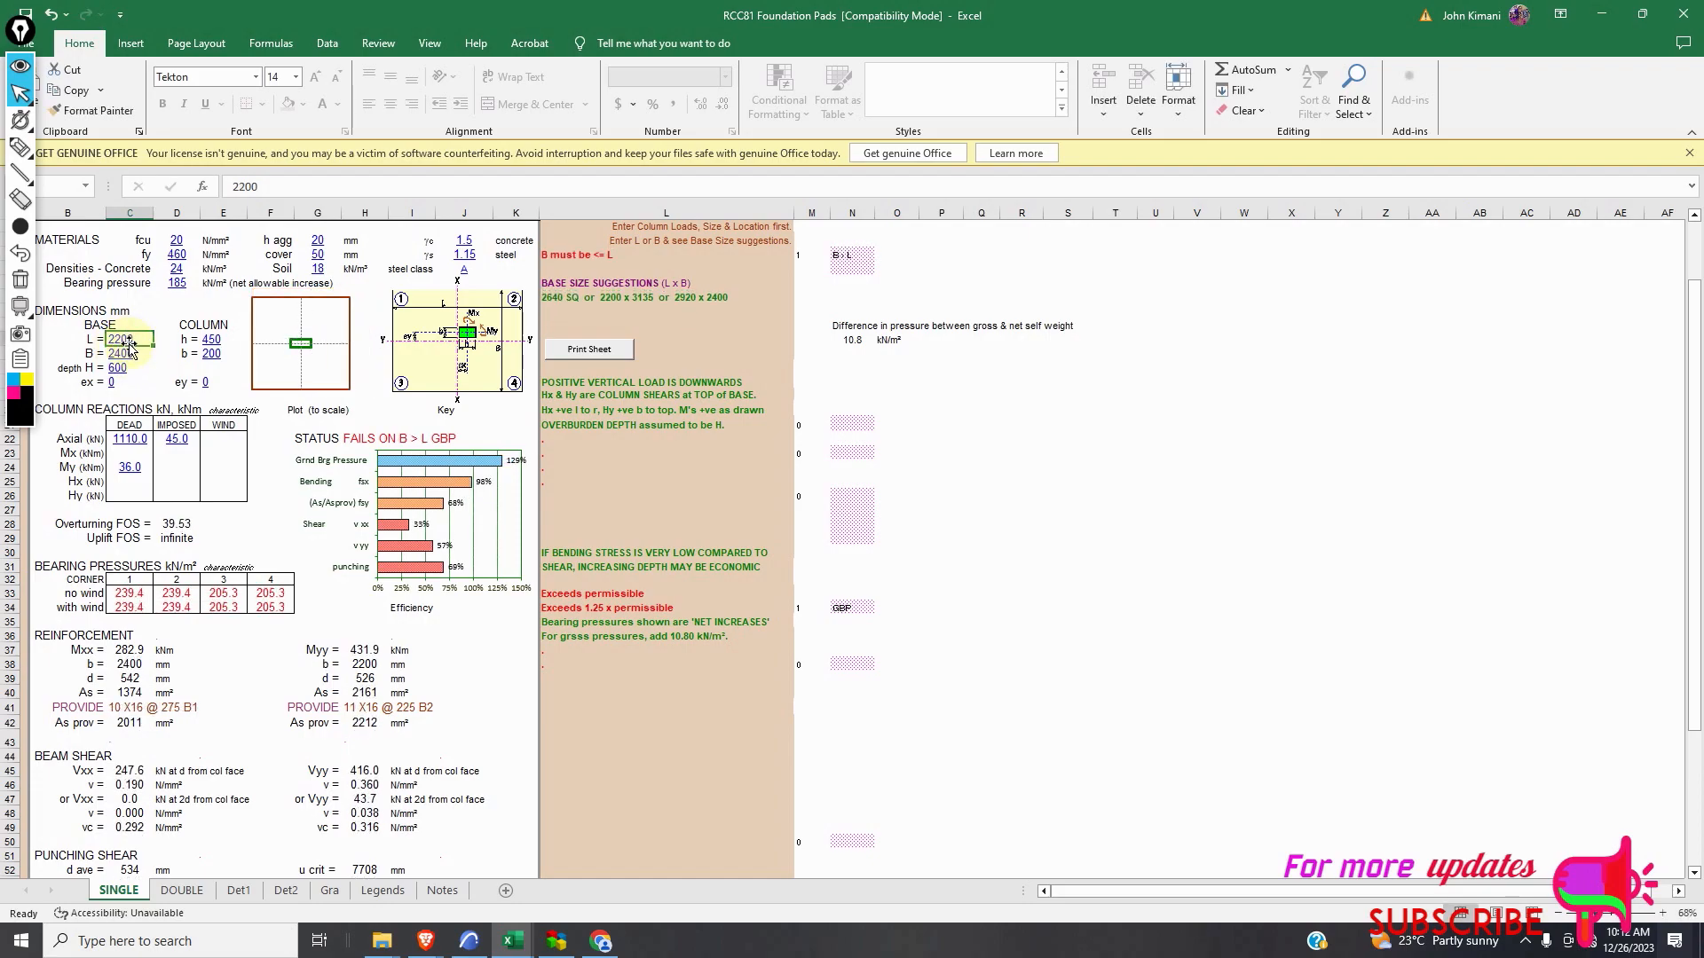
{"action": "type", "text": "24"}
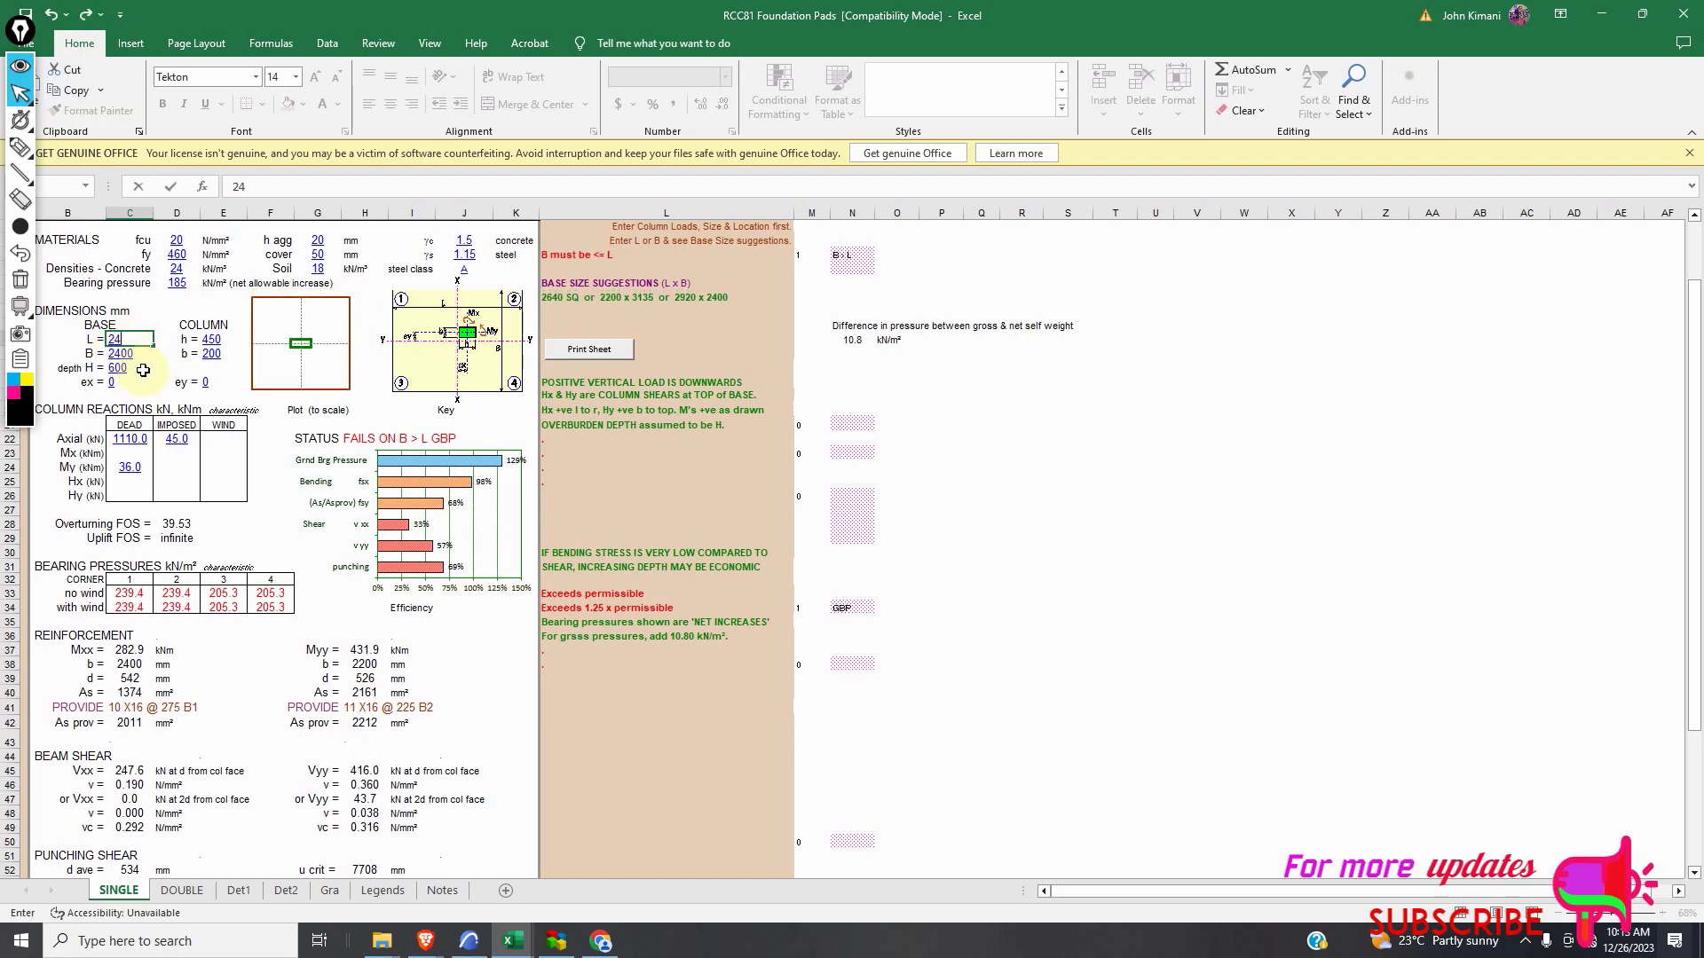
{"action": "type", "text": "00"}
{"action": "left_click", "coordinate": [129, 355]}
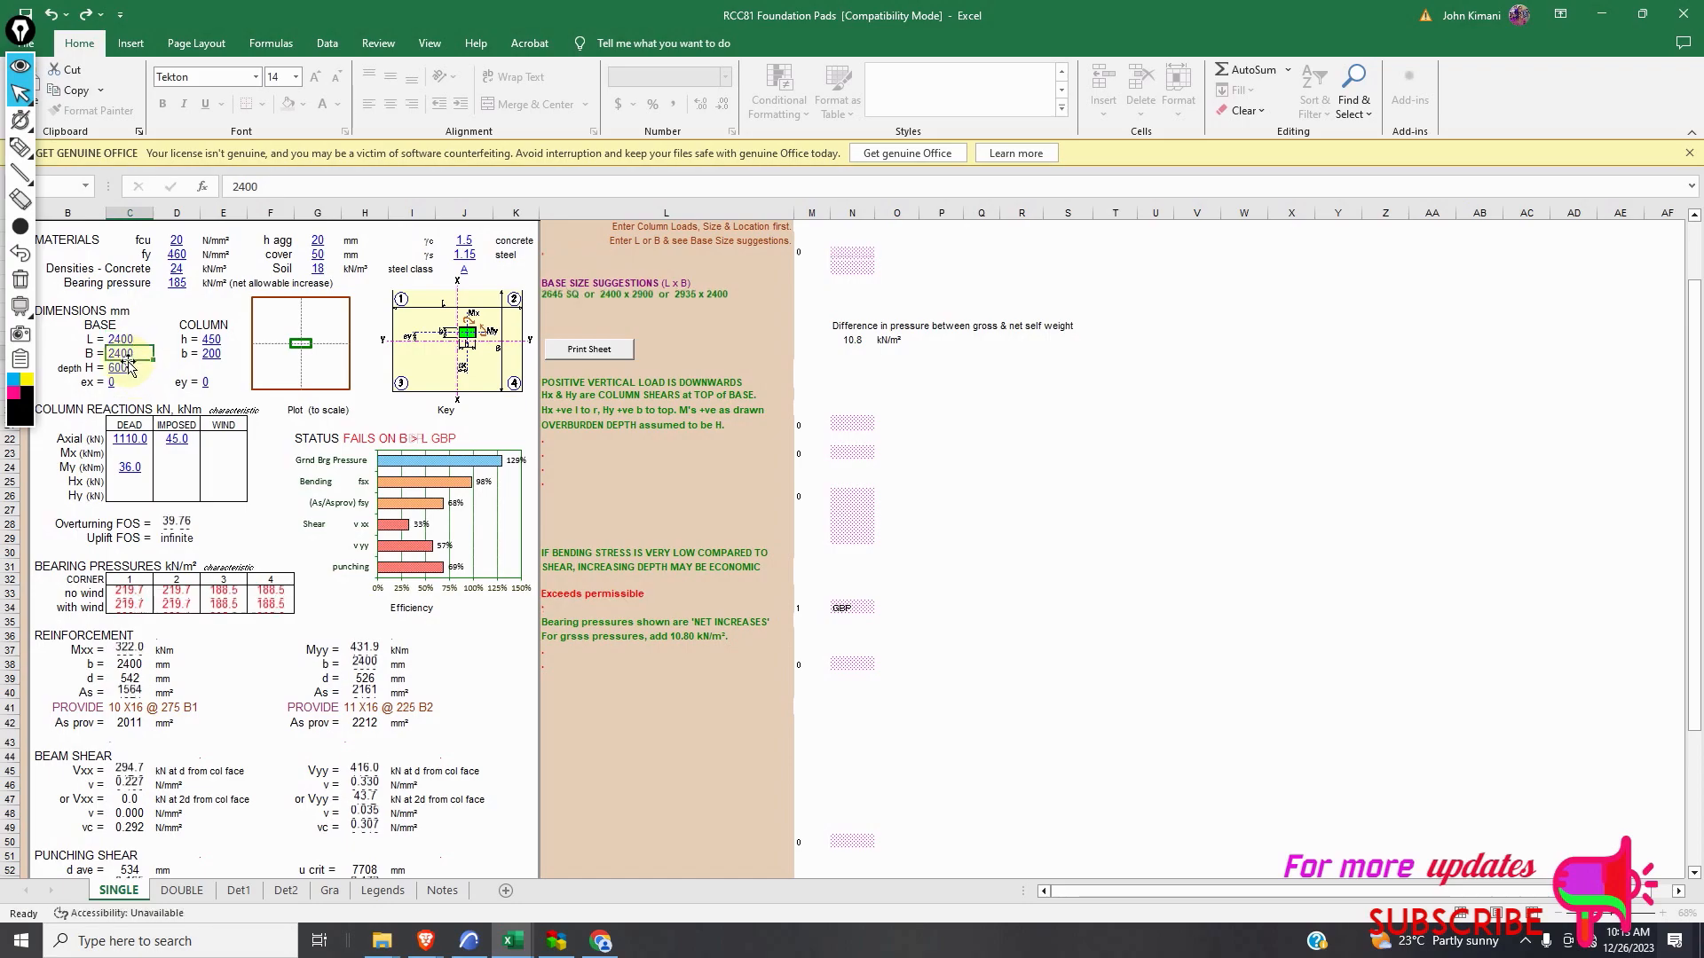
Set the column width b to 225 mm and the pad base depth H to 500 mm.
{"action": "left_click", "coordinate": [211, 354]}
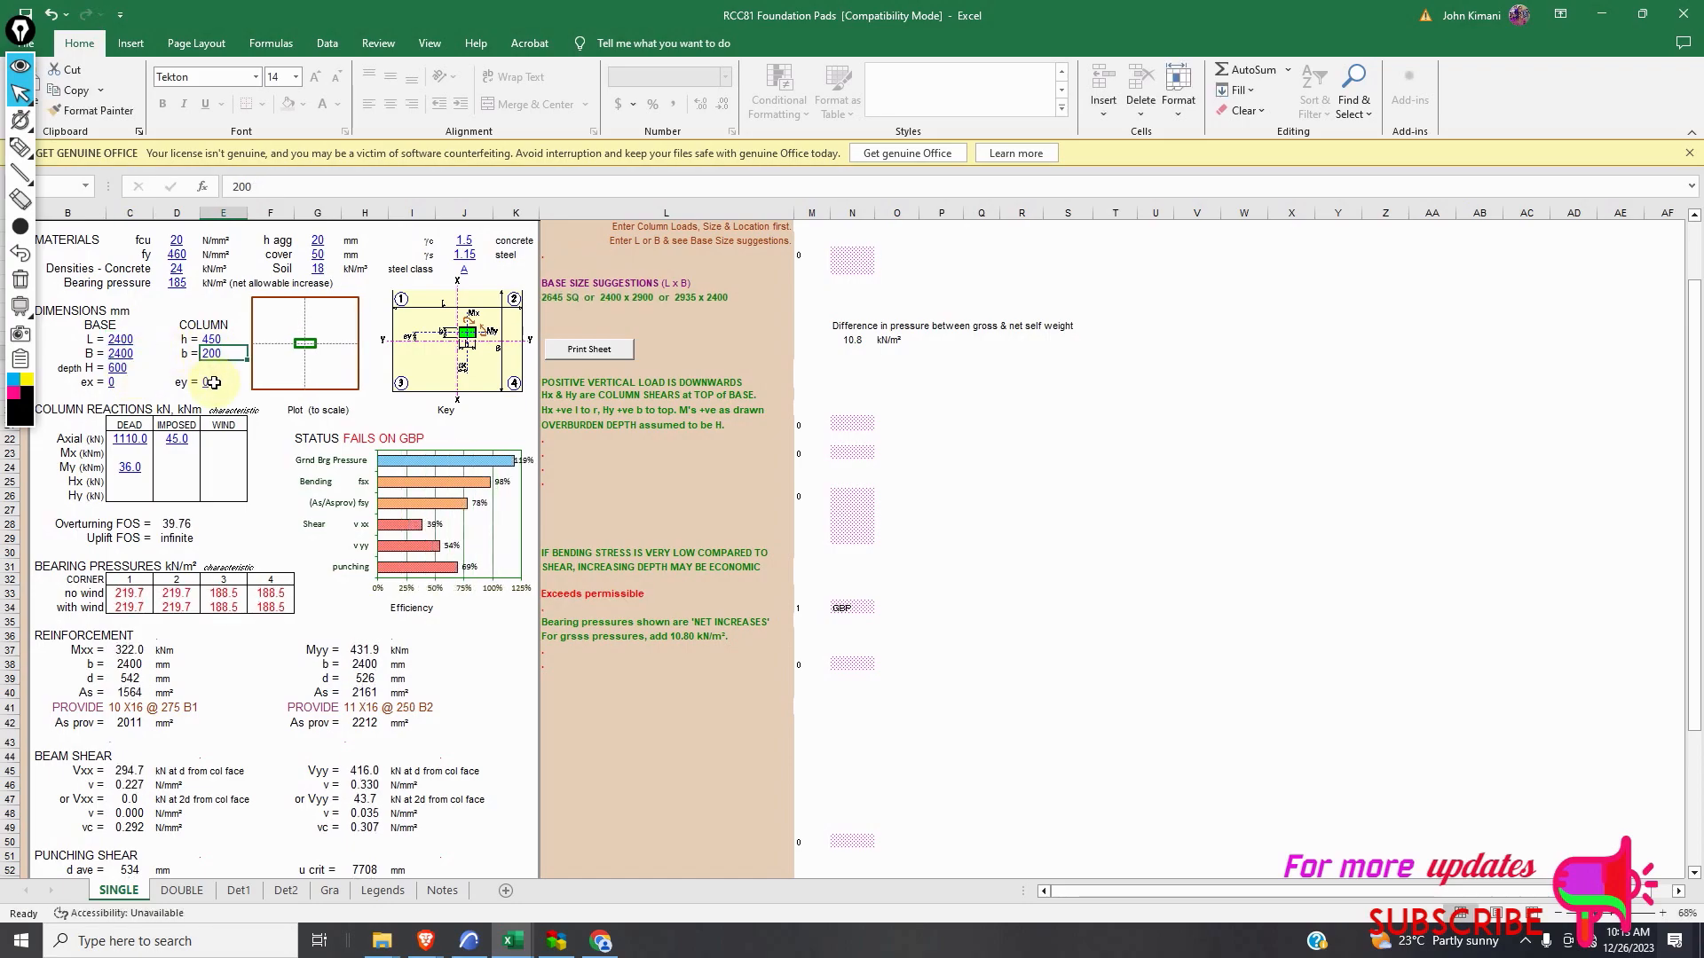
{"action": "type", "text": "225"}
{"action": "key", "text": "Return"}
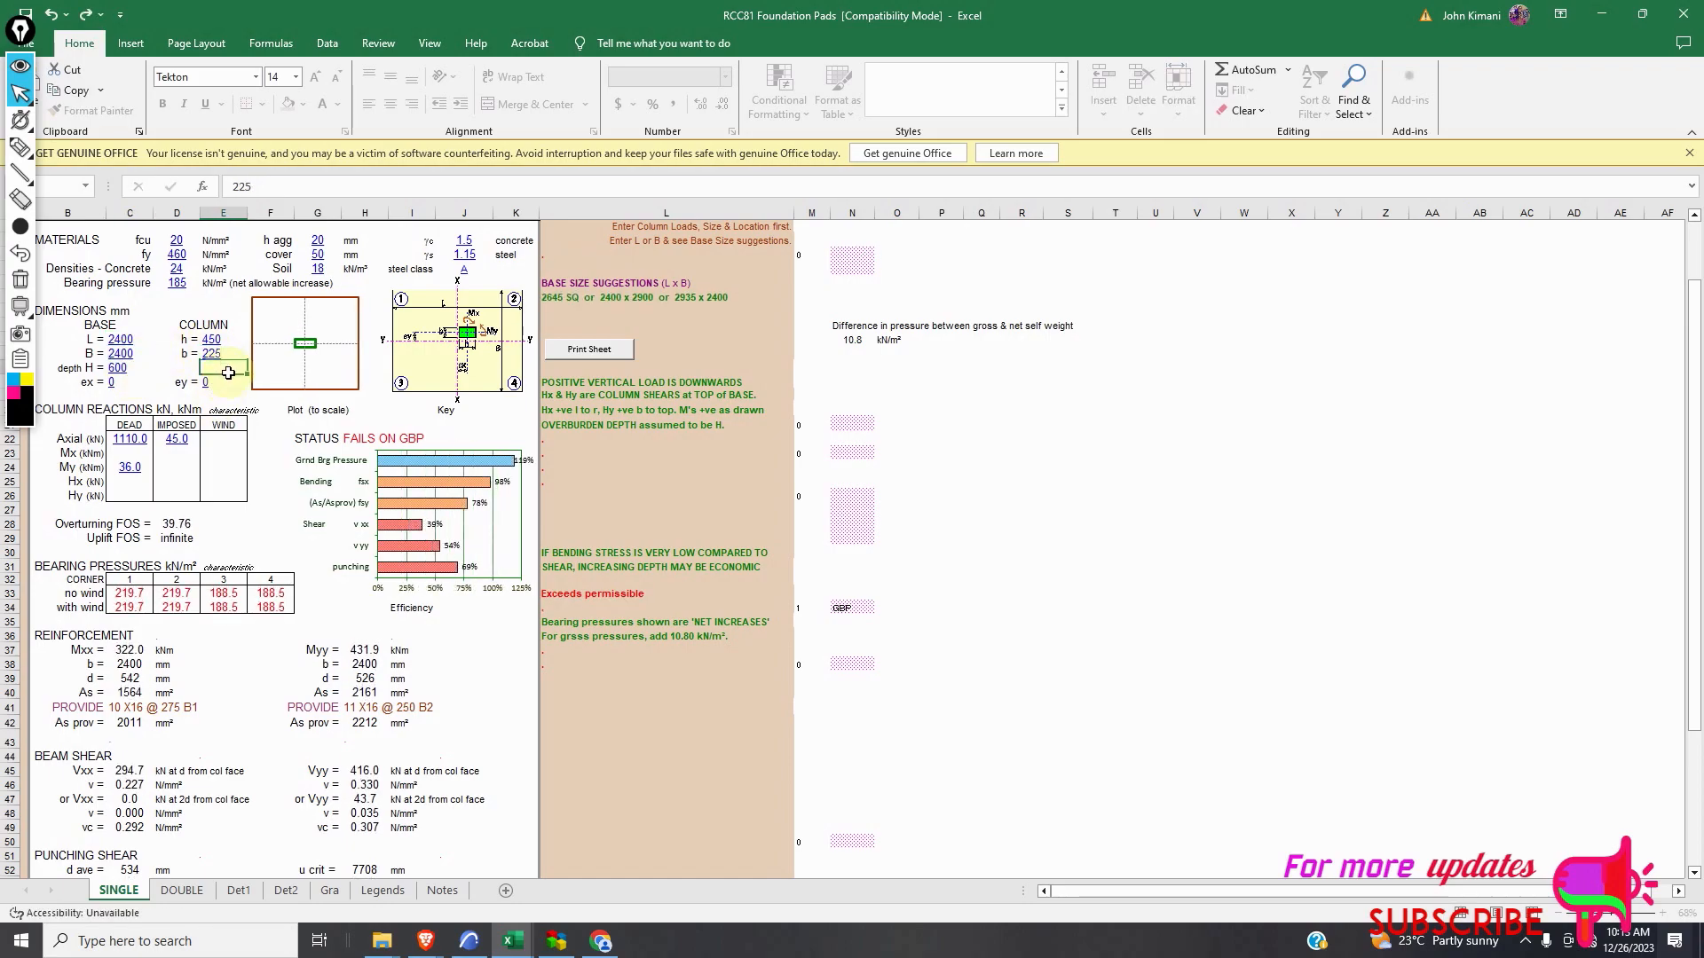
{"action": "left_click", "coordinate": [132, 367]}
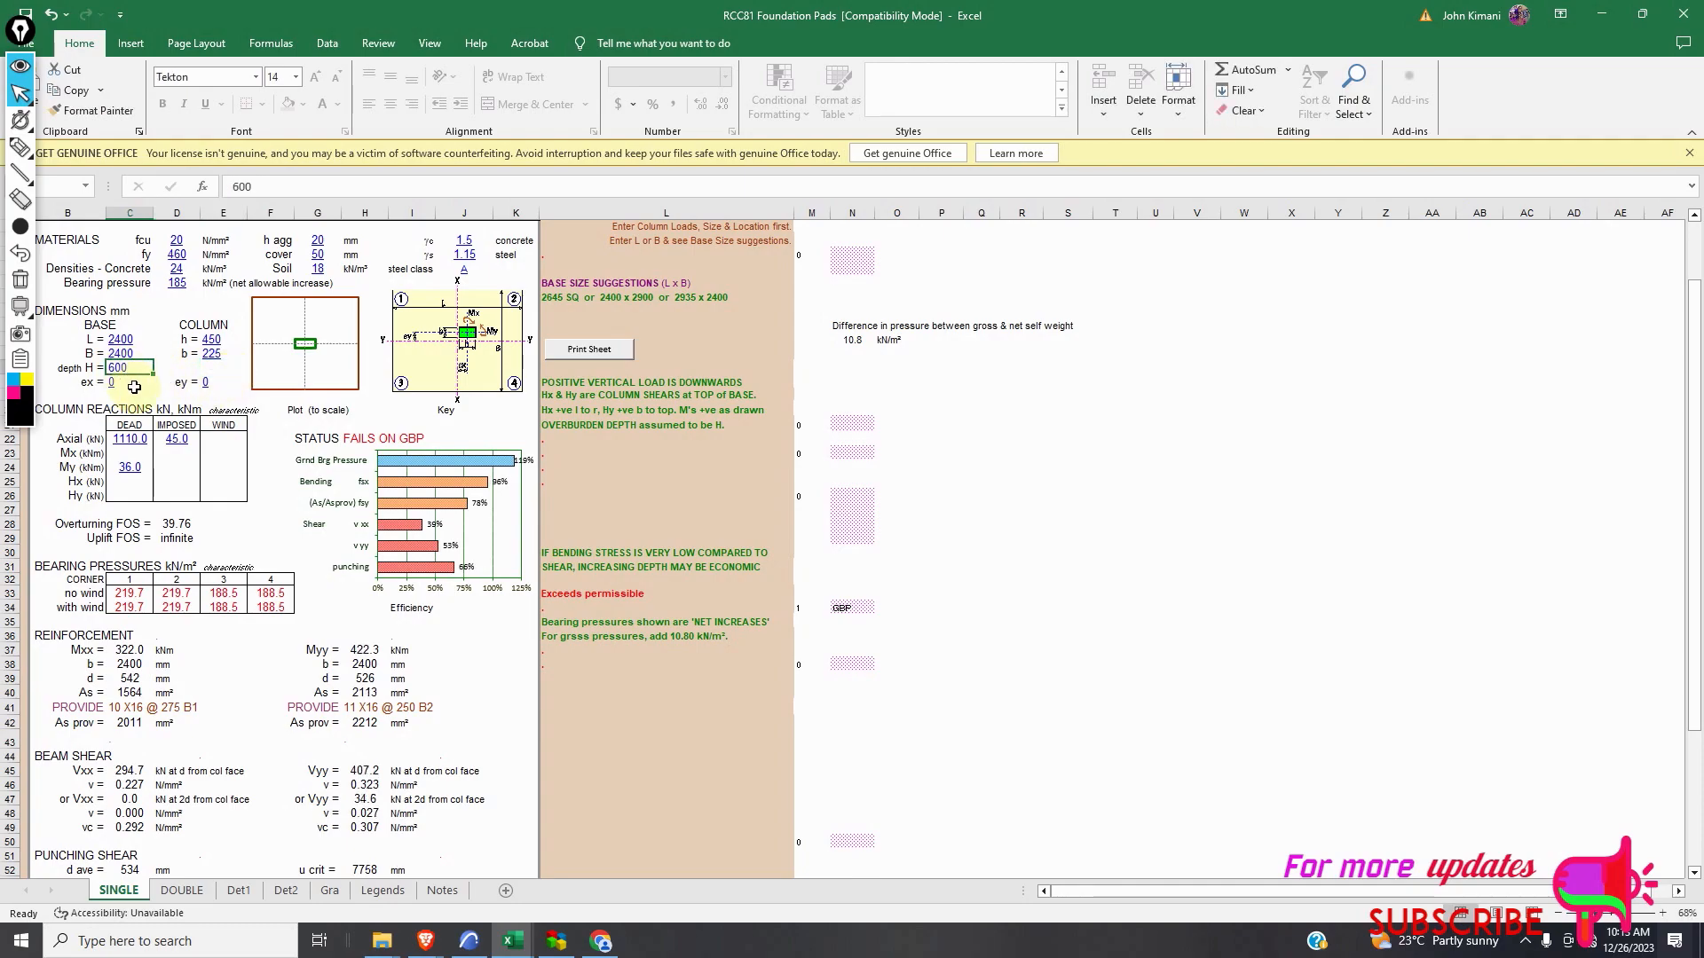
{"action": "type", "text": "500"}
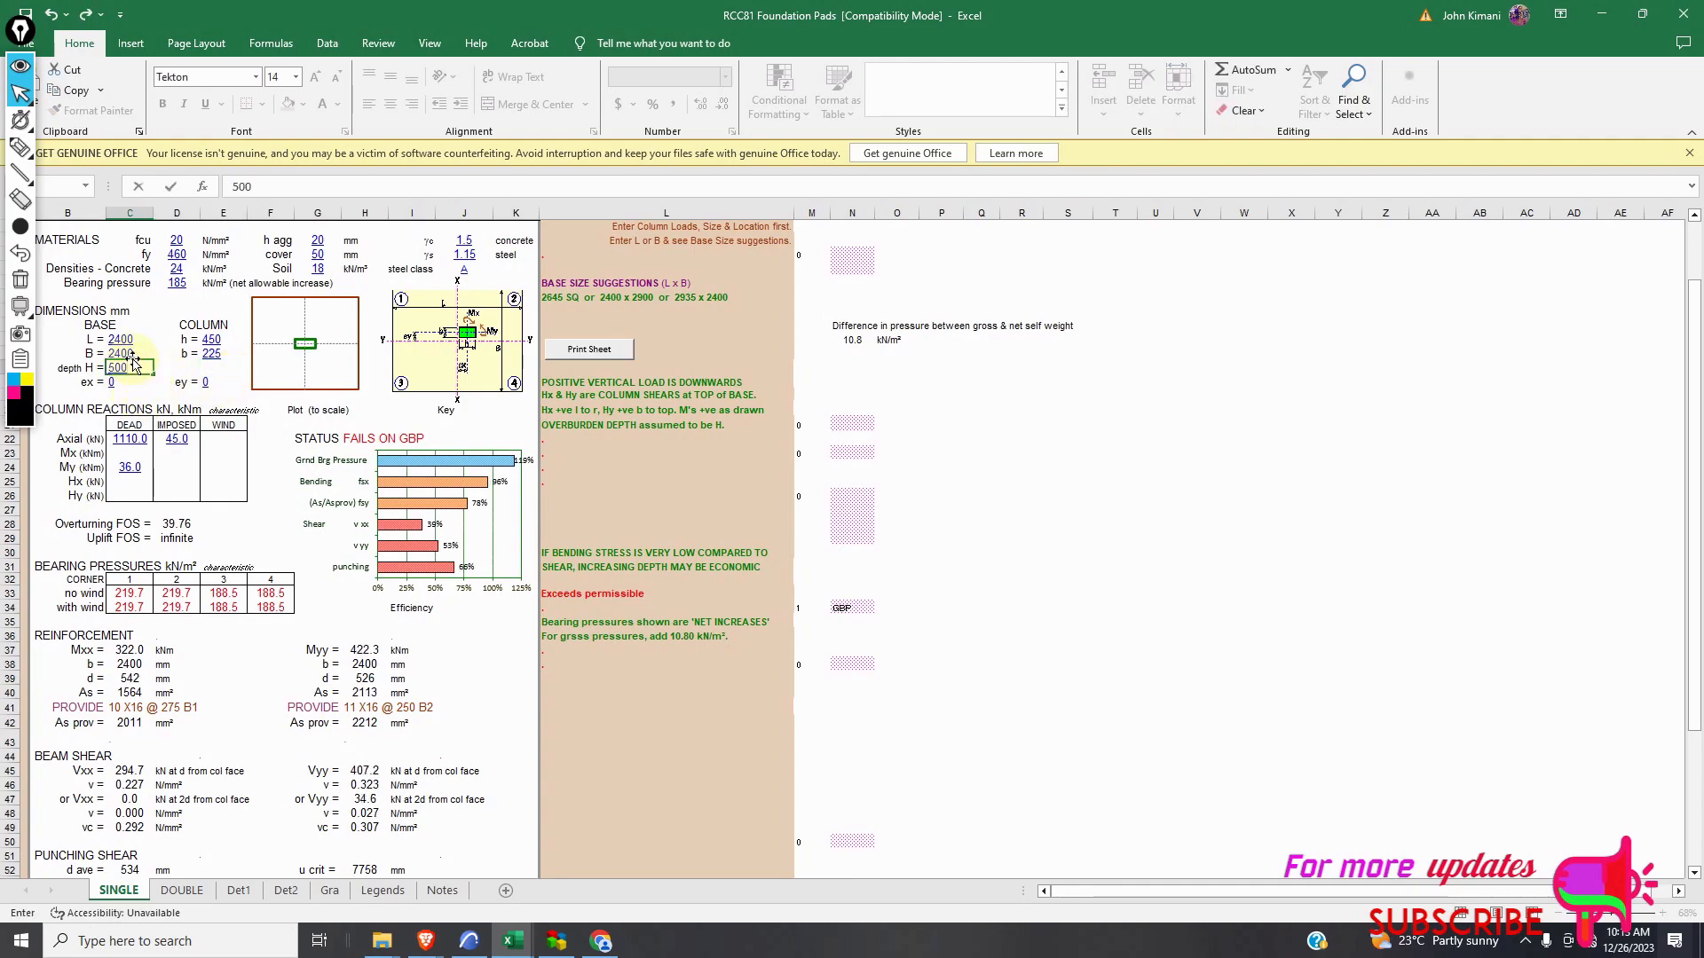
Try a 2500 mm square pad by setting both the base width B and the base length L to 2500 mm.
{"action": "left_click", "coordinate": [129, 354]}
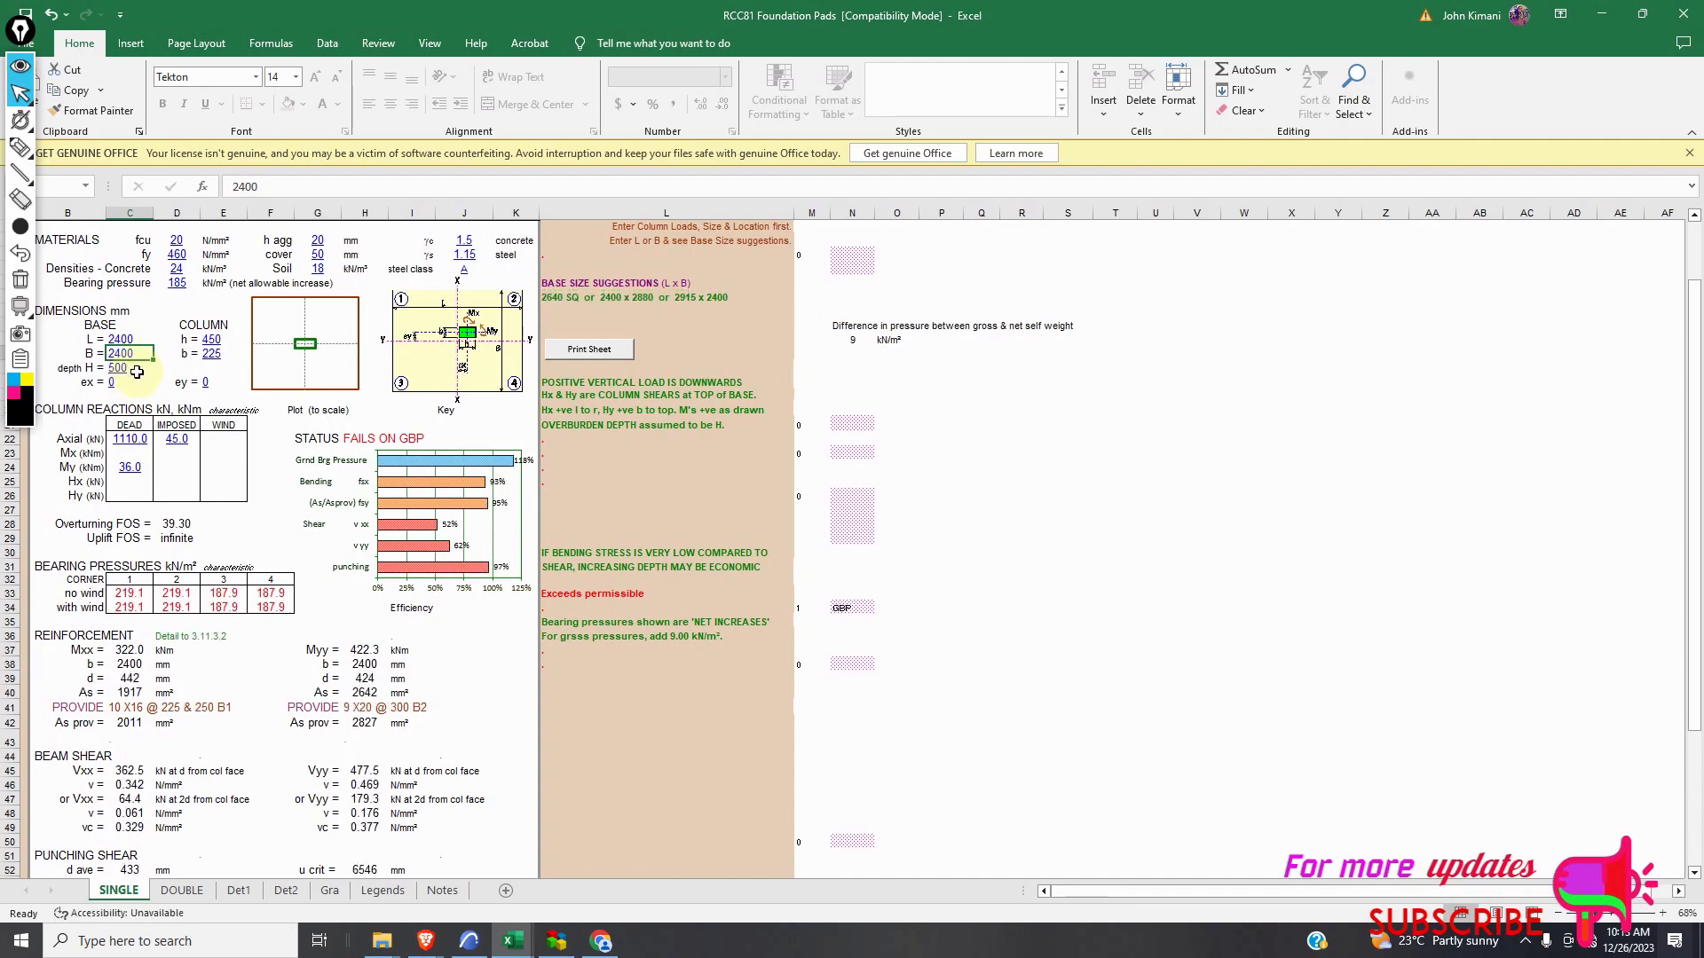
{"action": "type", "text": "25"}
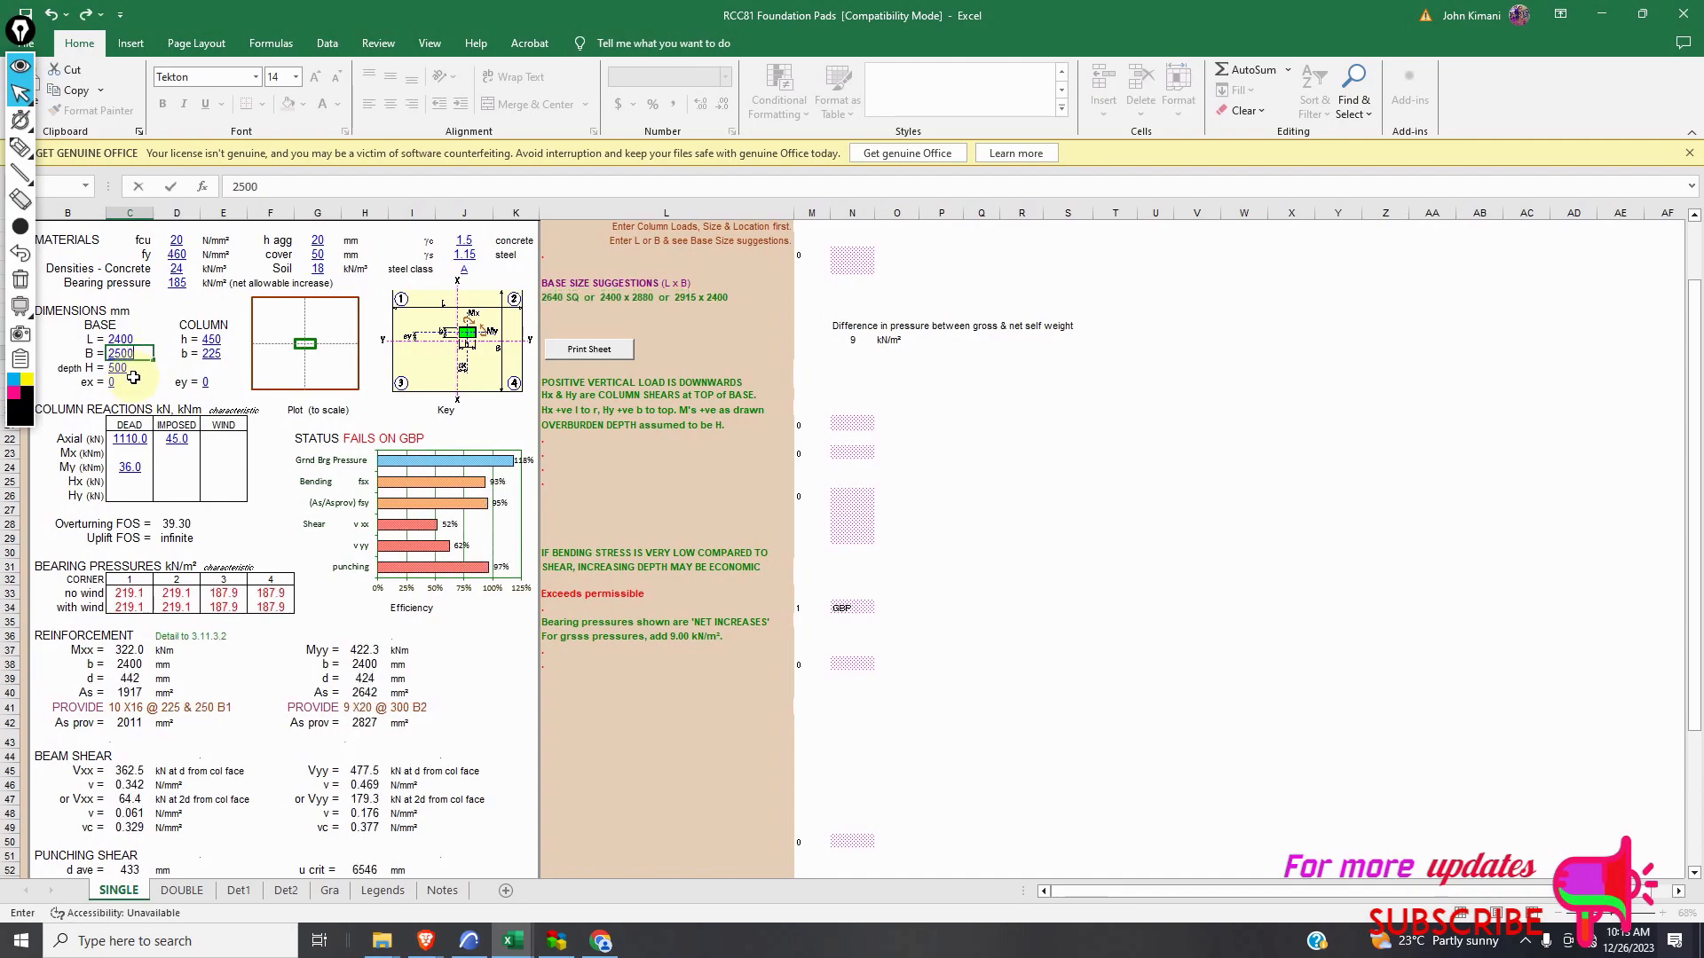
{"action": "double_click", "coordinate": [129, 340]}
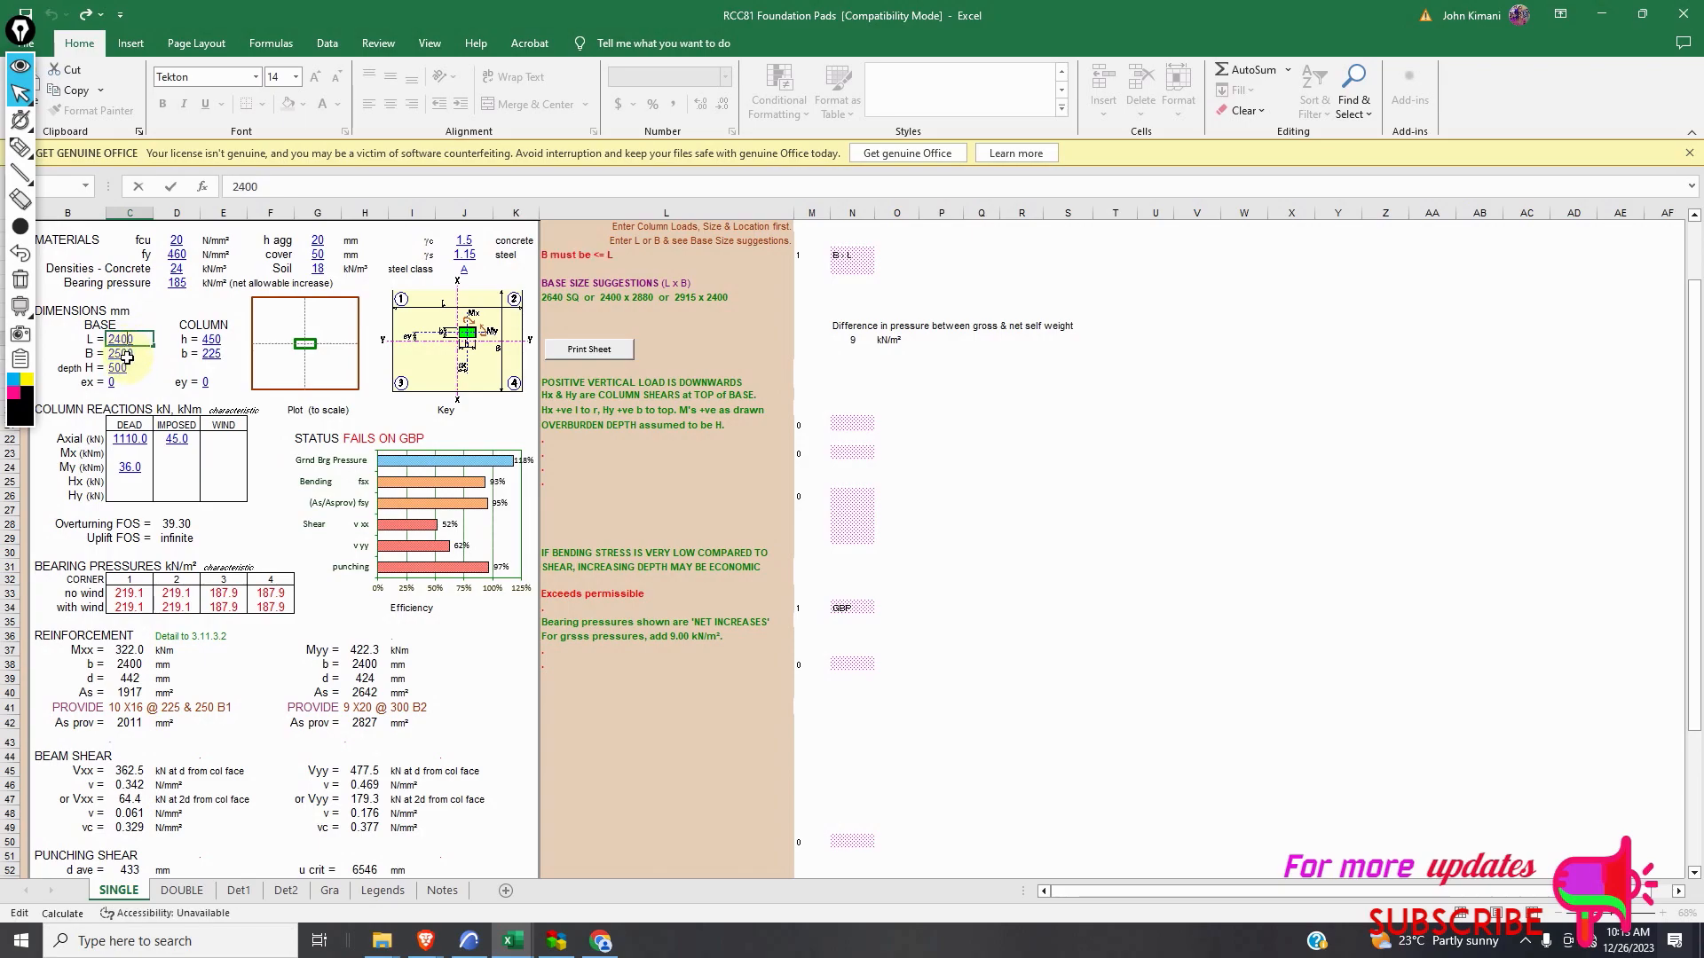
{"action": "double_click", "coordinate": [151, 339]}
{"action": "type", "text": "2500"}
{"action": "left_click", "coordinate": [139, 357]}
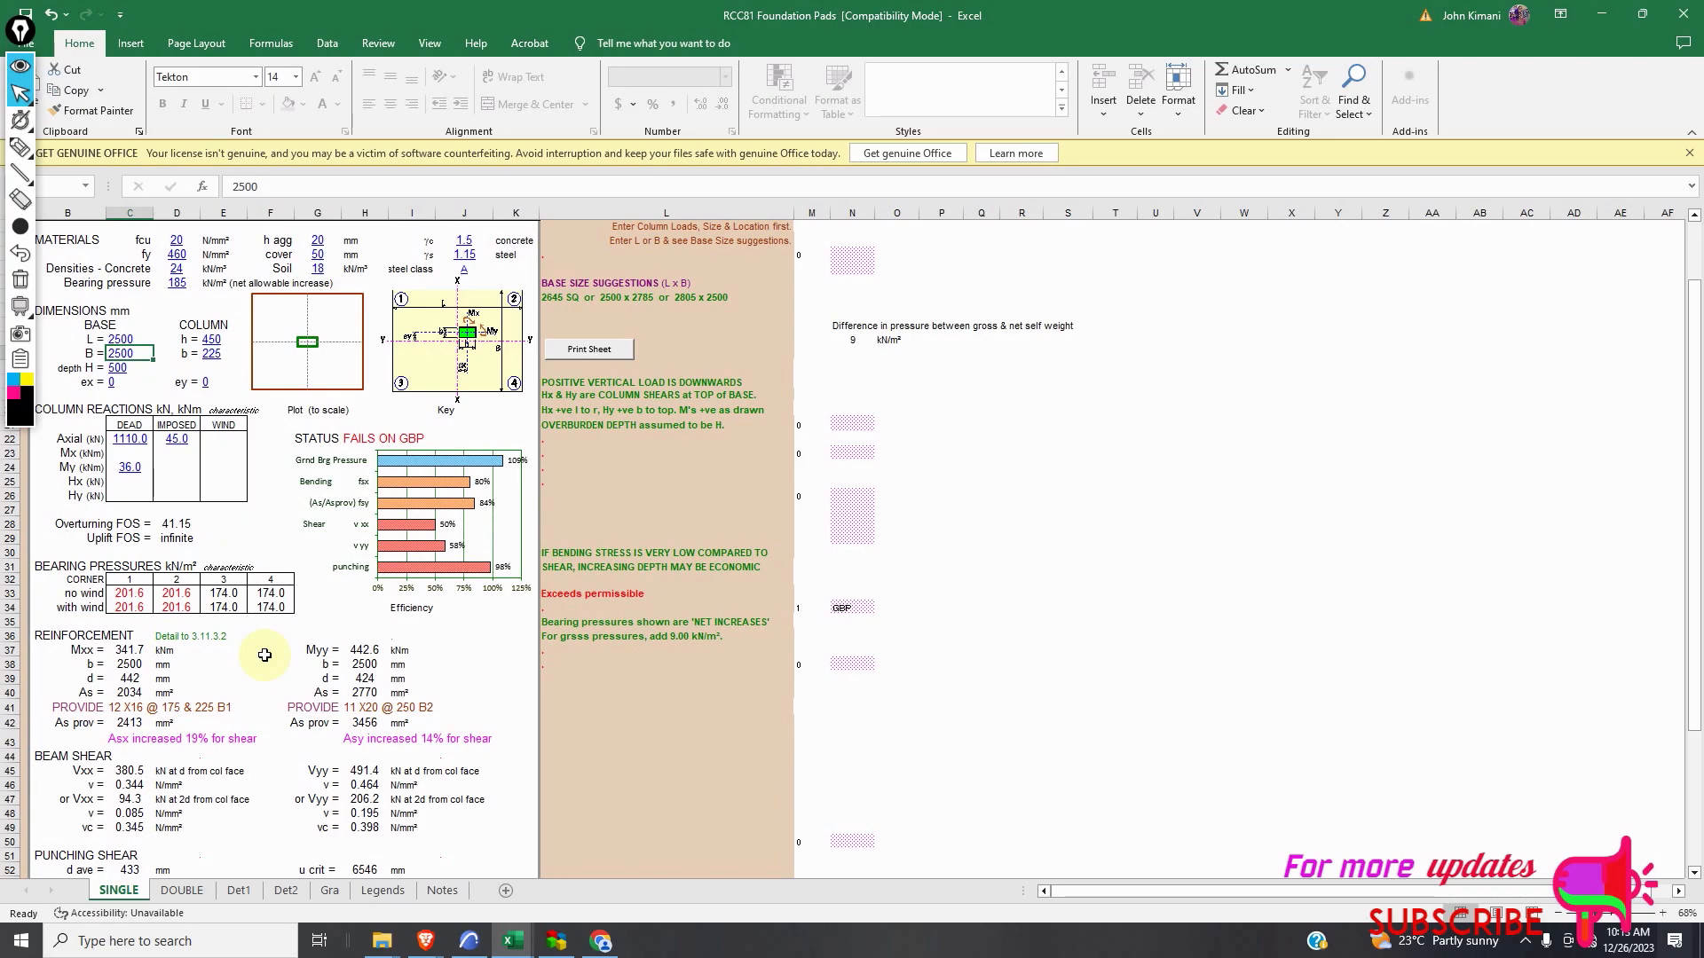
Set both the base length L and the base width B of the pad to 2650 mm.
{"action": "scroll", "coordinate": [559, 577], "scroll_direction": "up", "scroll_amount": 2}
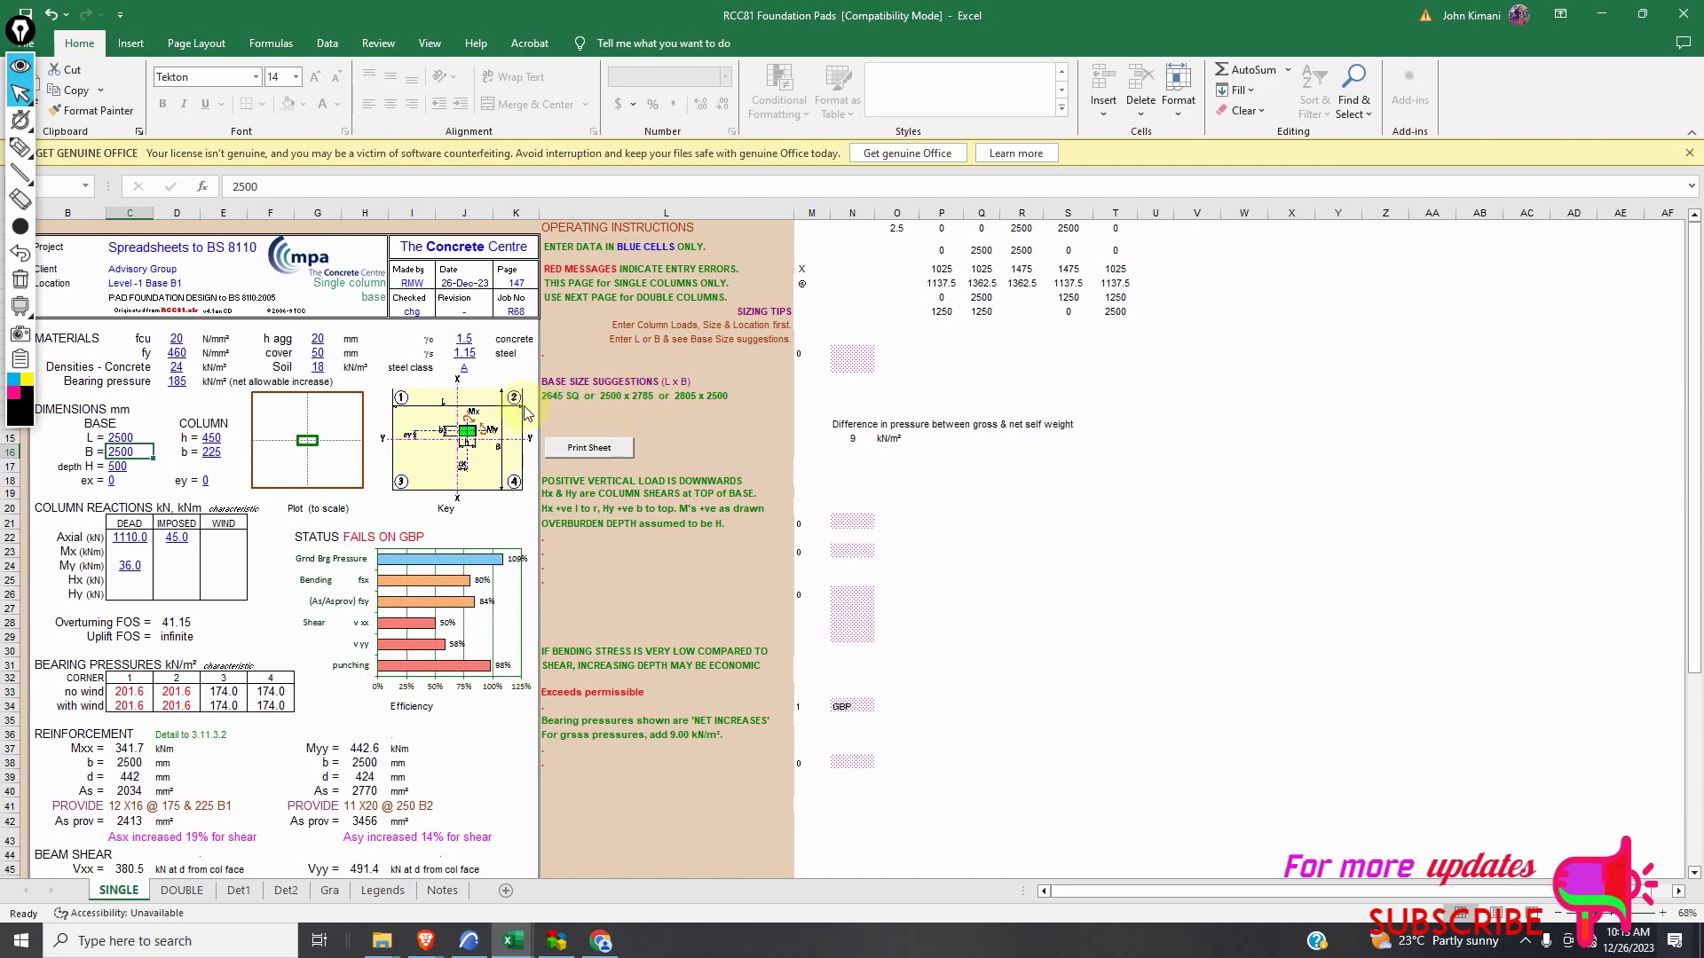
{"action": "left_click", "coordinate": [128, 438]}
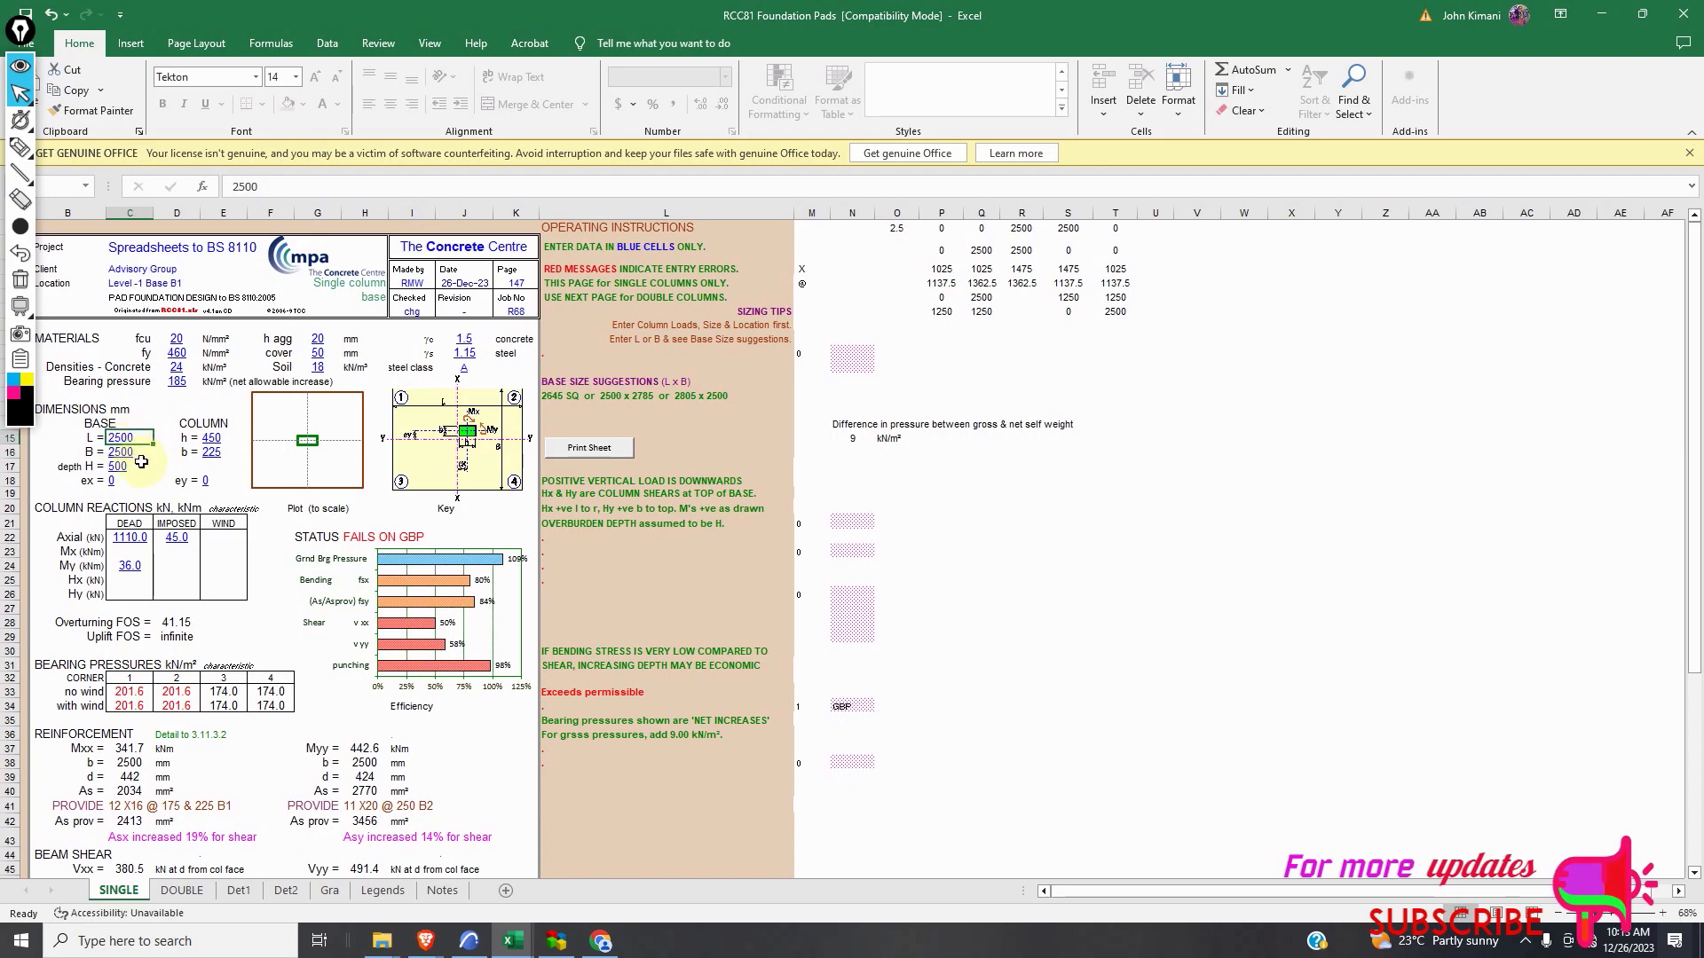
{"action": "type", "text": "2"}
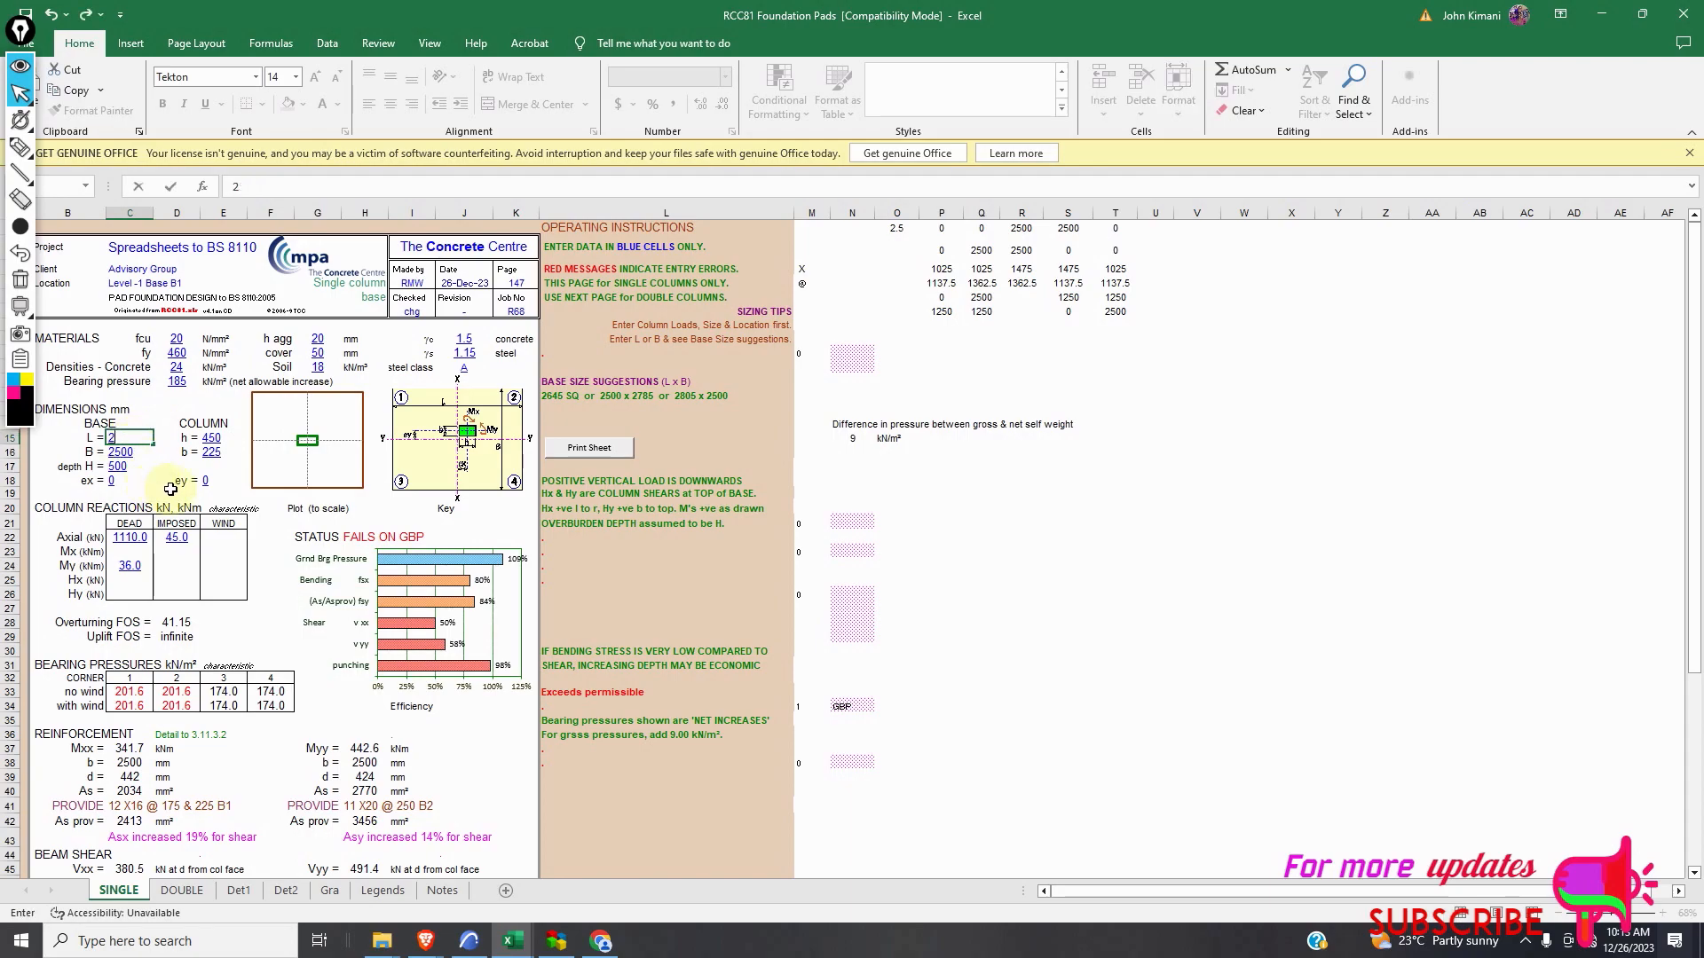
{"action": "type", "text": "650"}
{"action": "key", "text": "Return"}
{"action": "type", "text": "2650"}
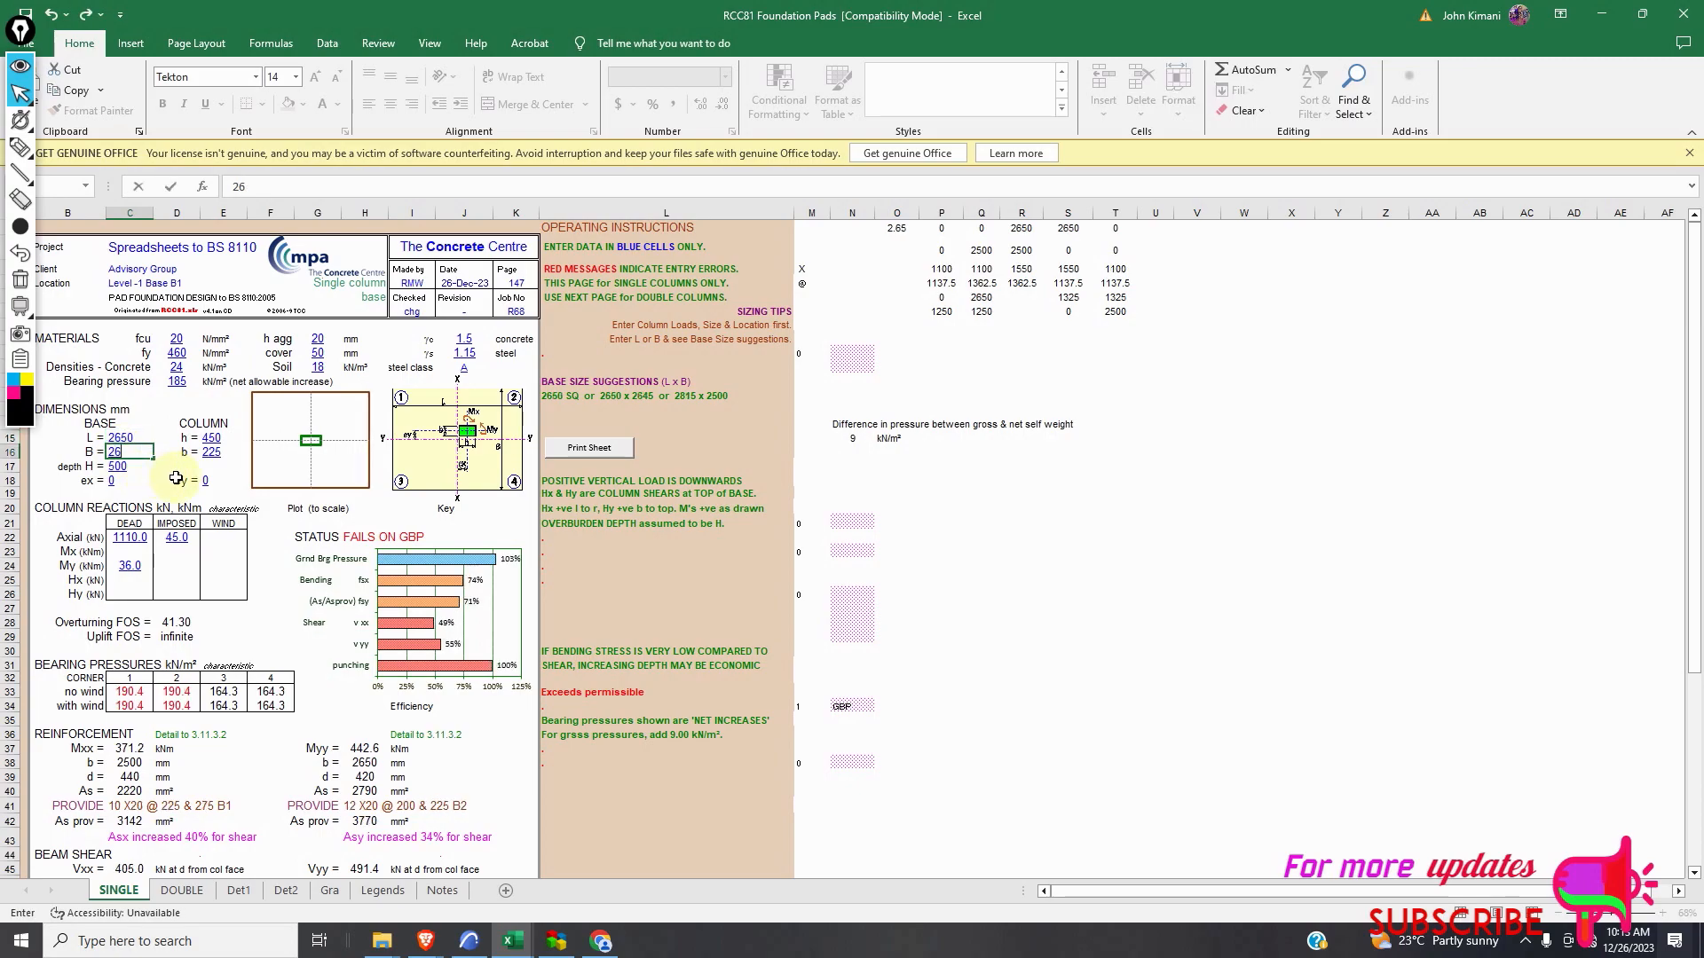
{"action": "left_click", "coordinate": [172, 453]}
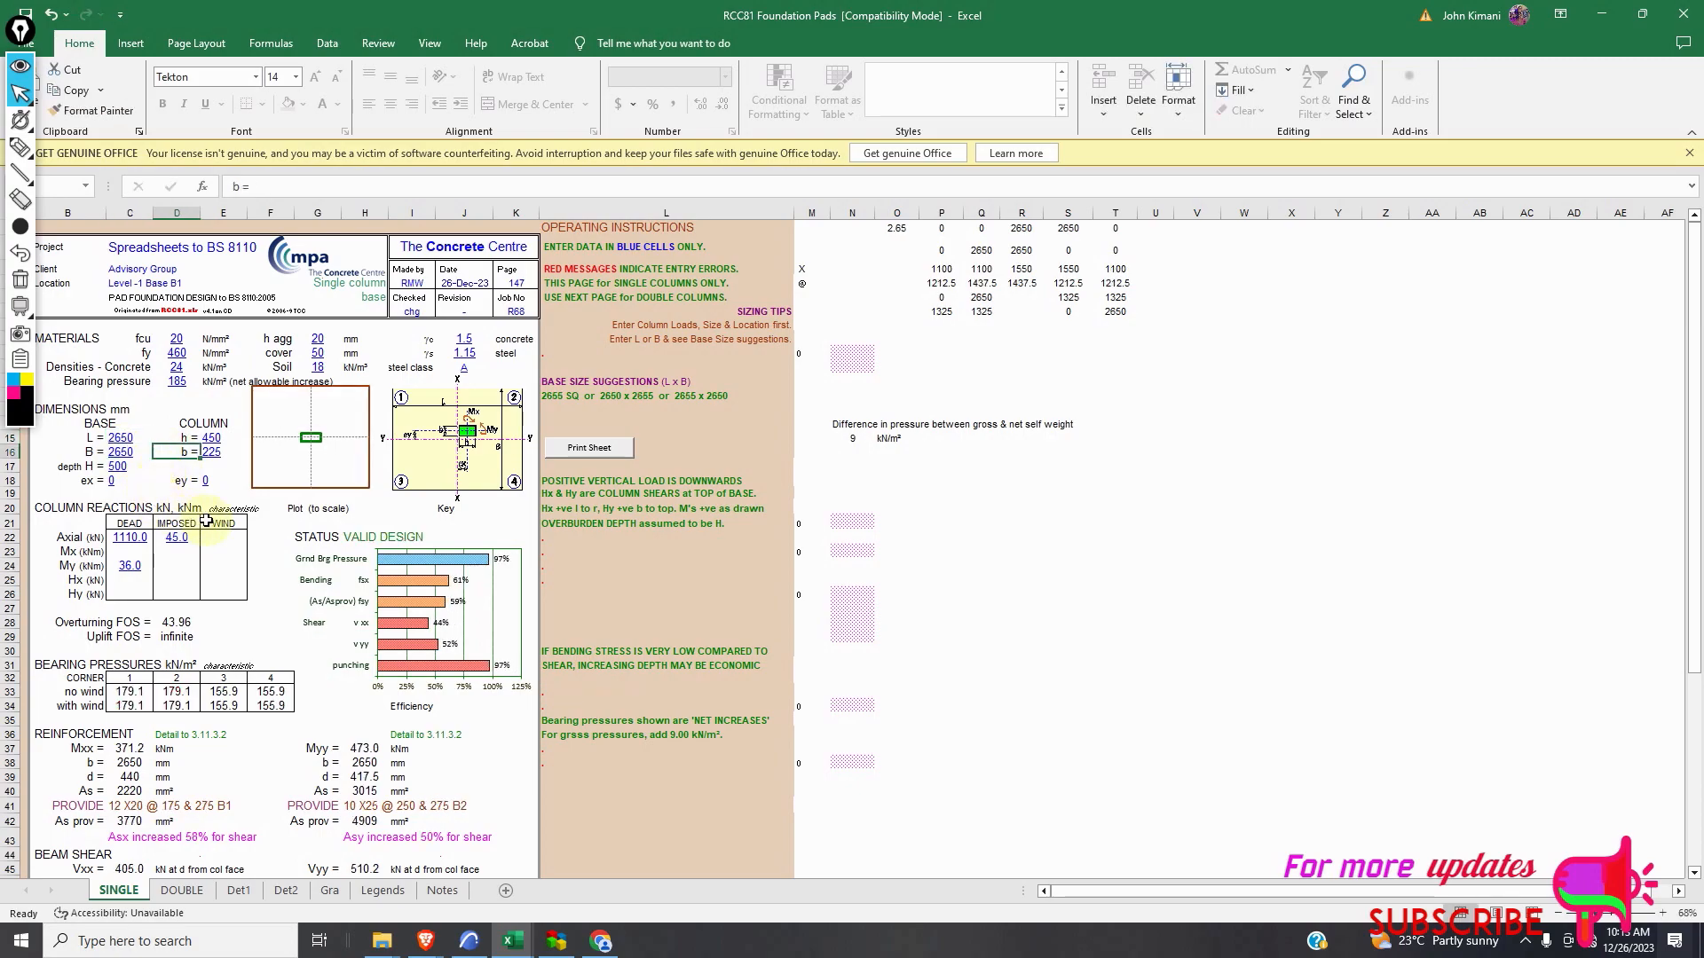
Print the single-column pad sheet to PDF in the VIEWERS folder, replacing the existing FOUNDATION FOOTING file.
{"action": "scroll", "coordinate": [271, 566], "scroll_direction": "down", "scroll_amount": 3}
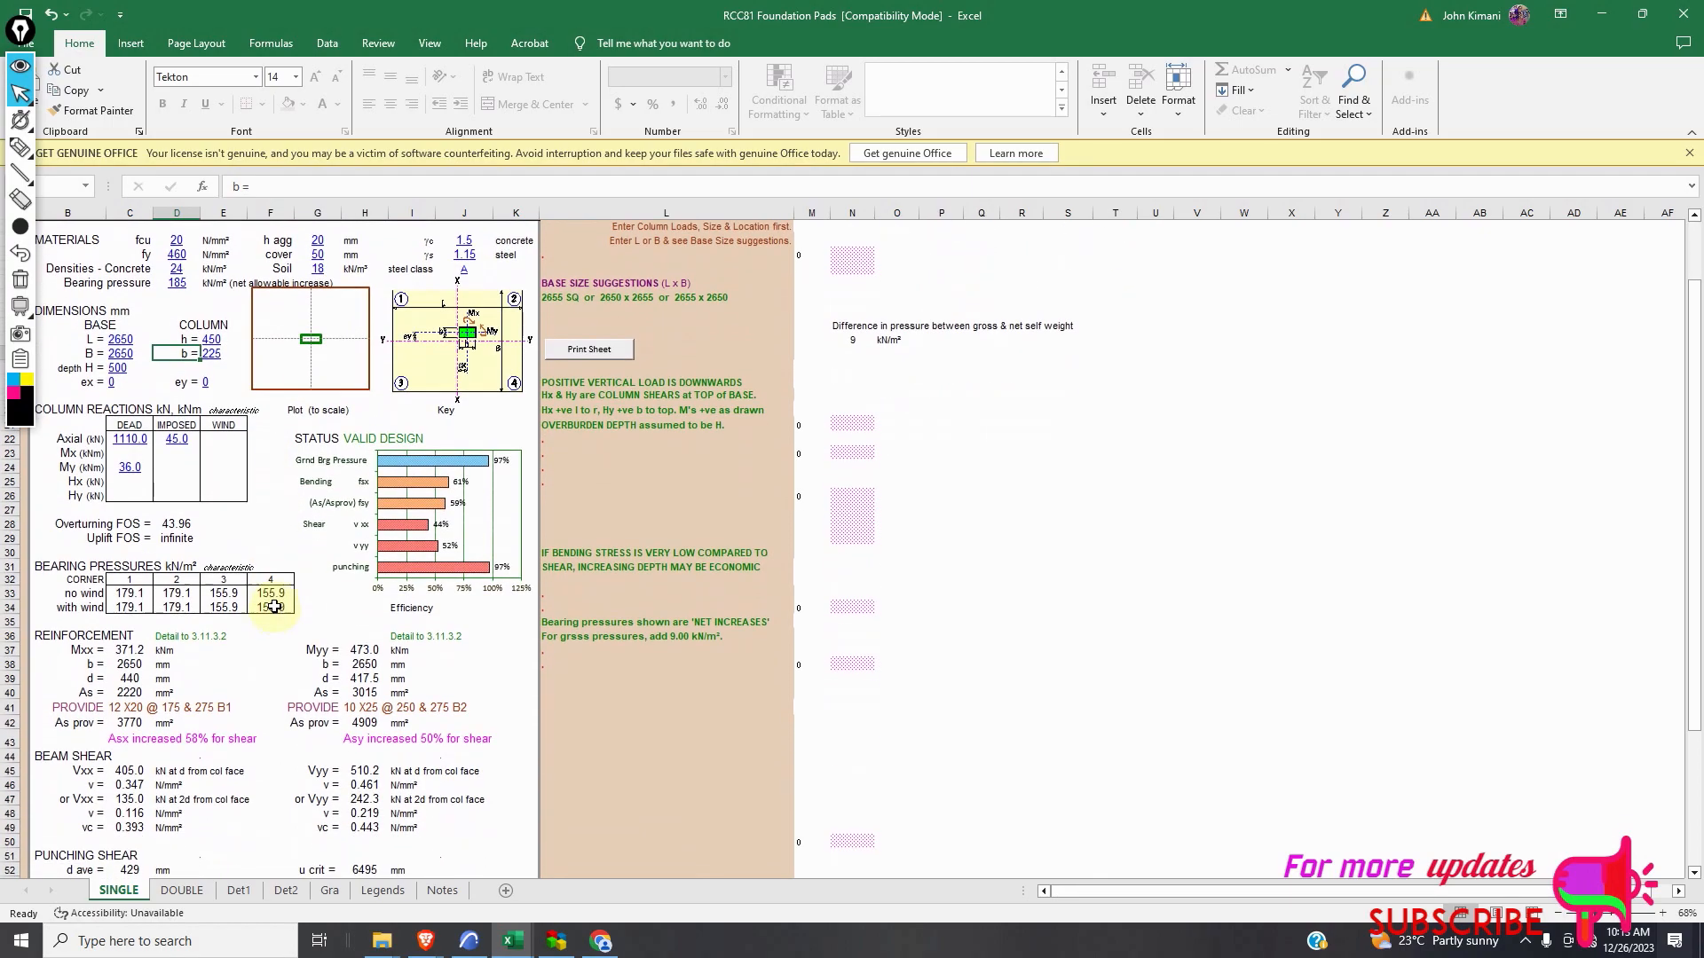
{"action": "scroll", "coordinate": [568, 350], "scroll_direction": "up", "scroll_amount": 3}
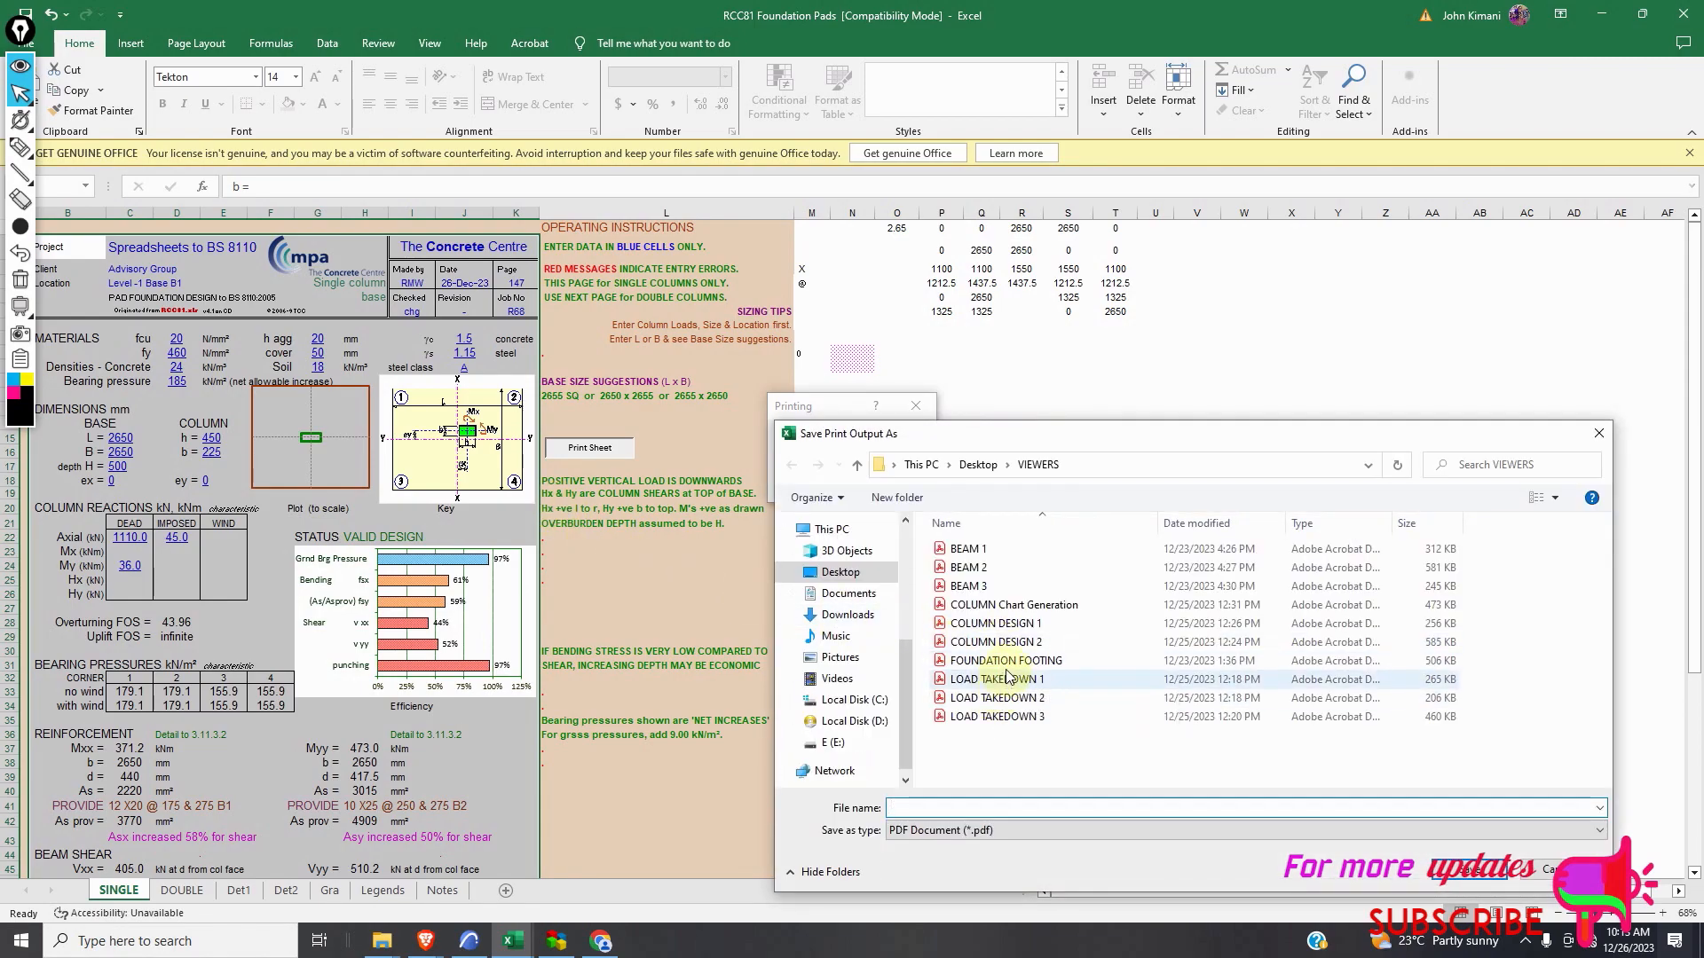
{"action": "left_click", "coordinate": [1011, 661]}
{"action": "left_click", "coordinate": [1455, 872]}
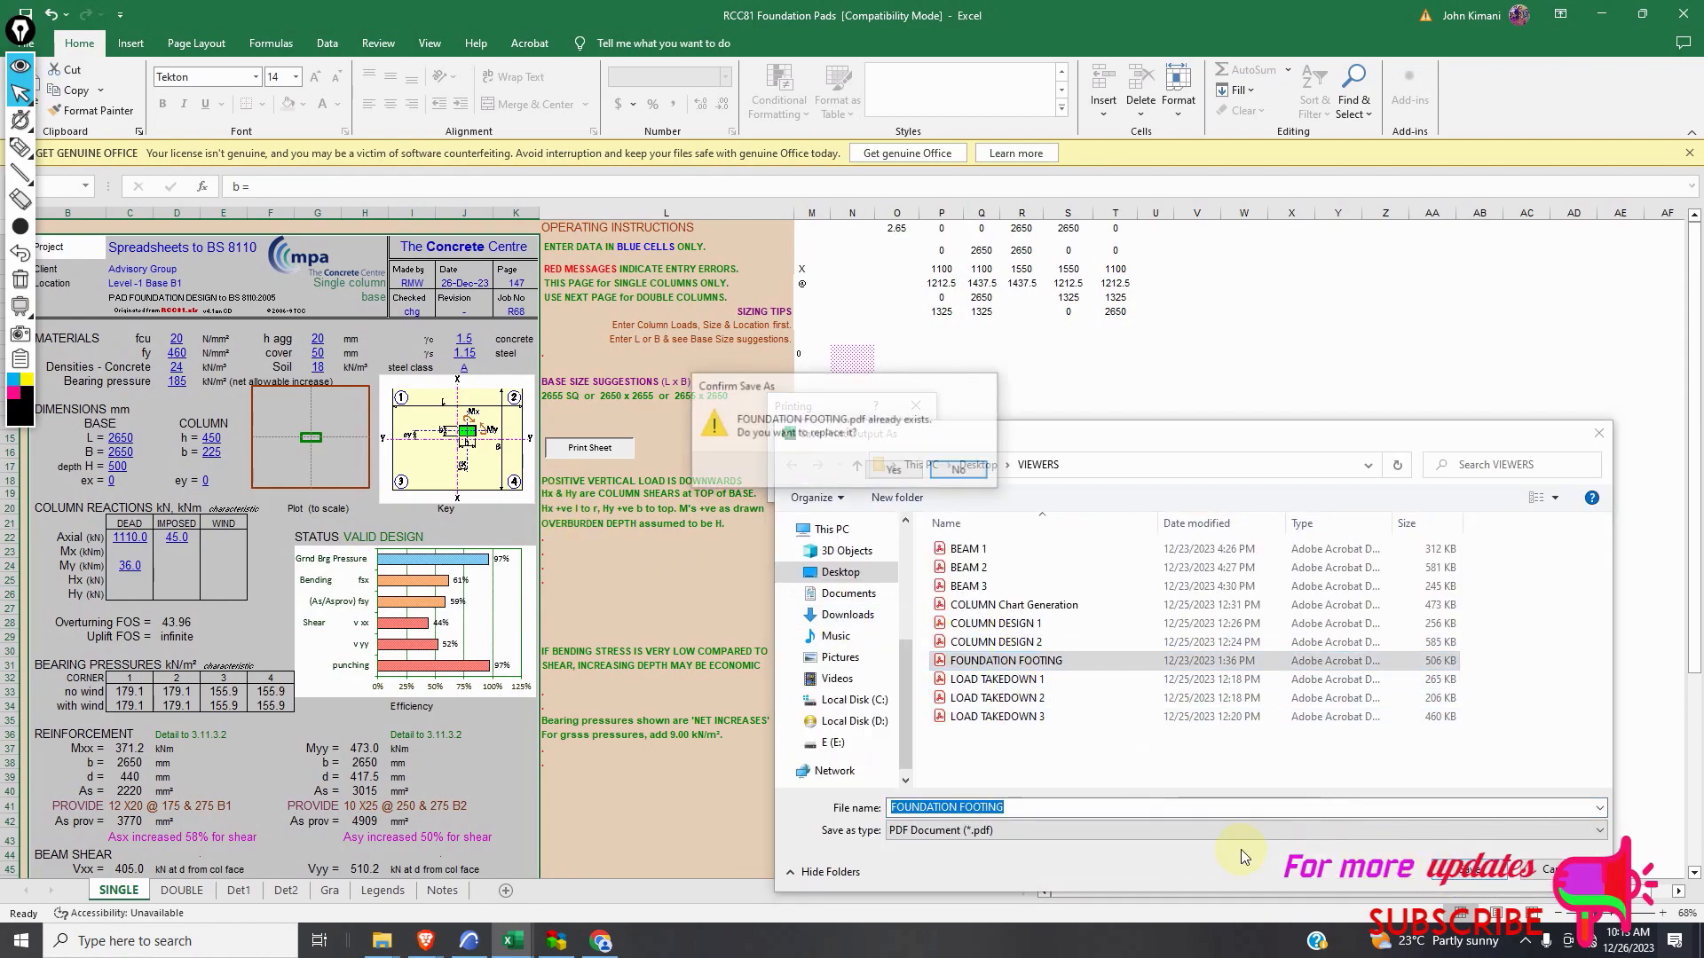
{"action": "left_click", "coordinate": [896, 472]}
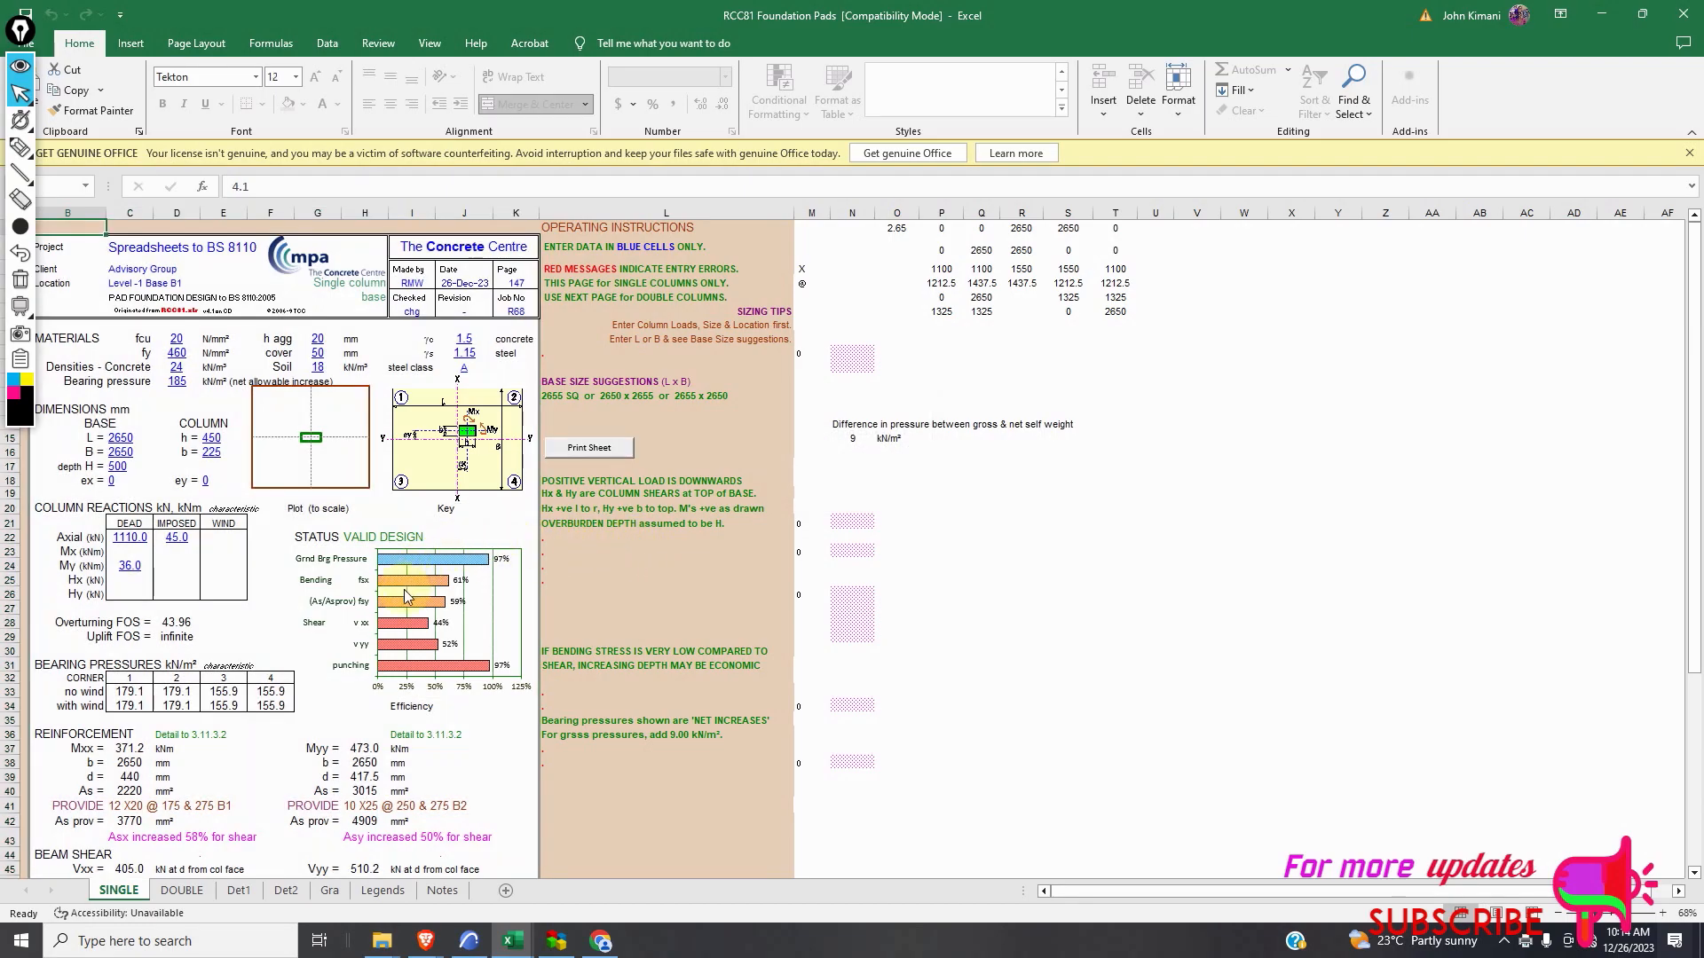
Review the pad's reinforcement and shear results, and switch to the RCC51 load take-down workbook to read the cumulative column loads.
{"action": "scroll", "coordinate": [399, 634], "scroll_direction": "down", "scroll_amount": 1}
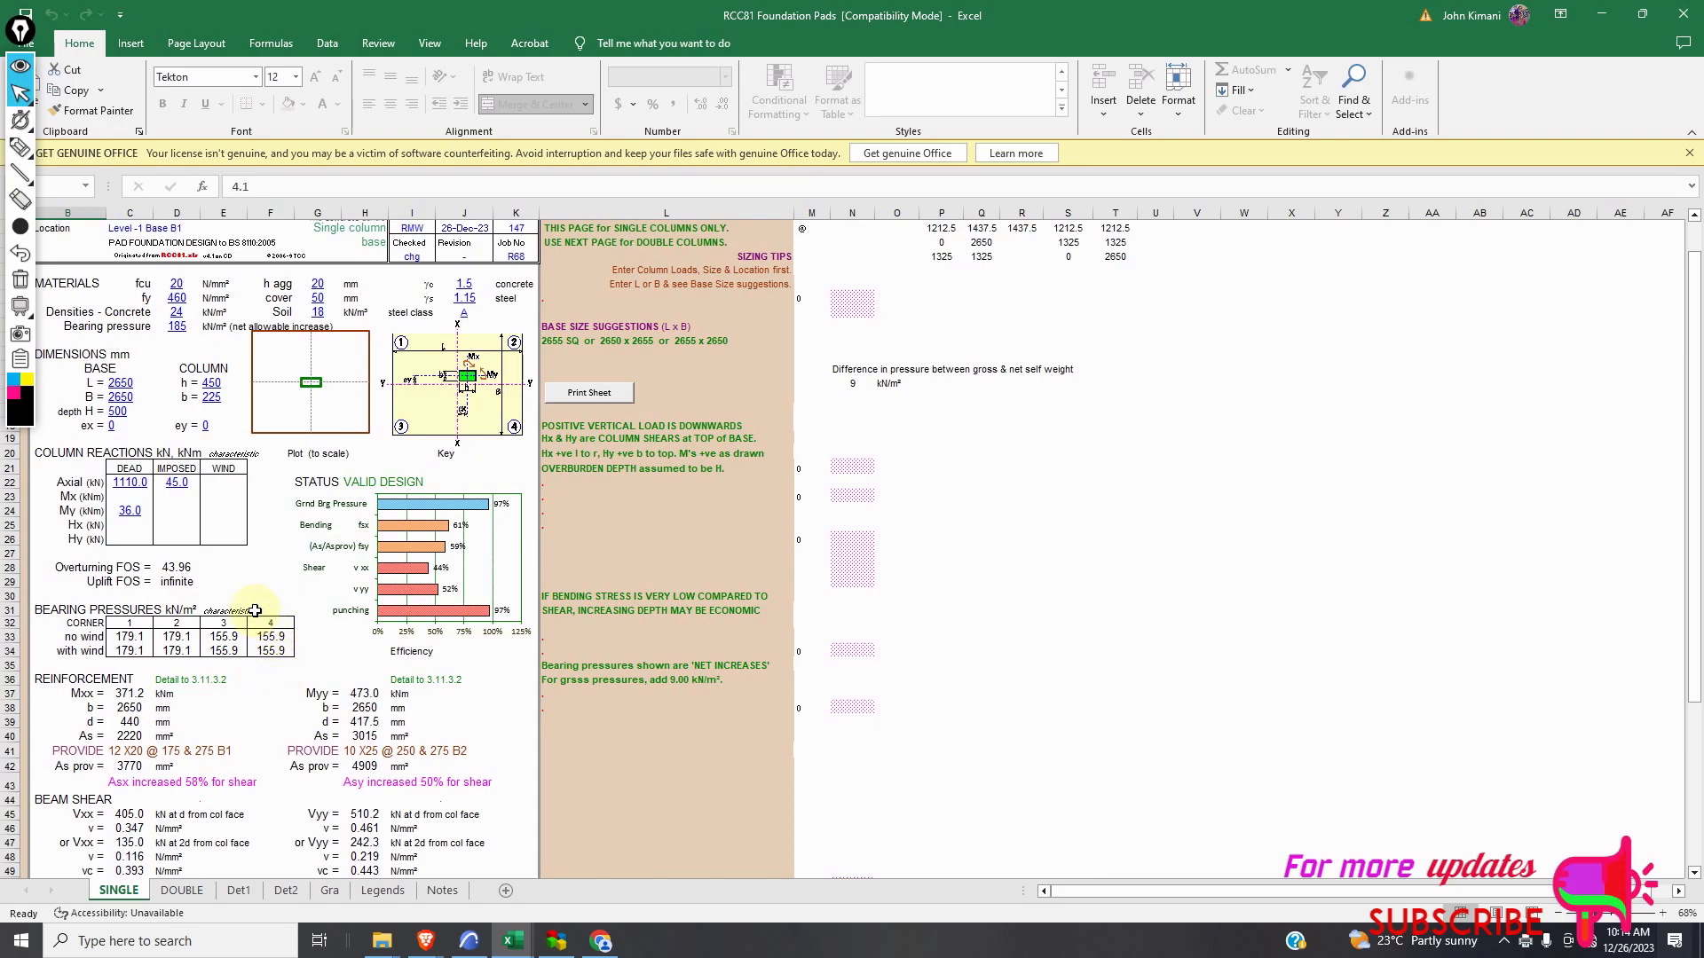
{"action": "left_click", "coordinate": [131, 513]}
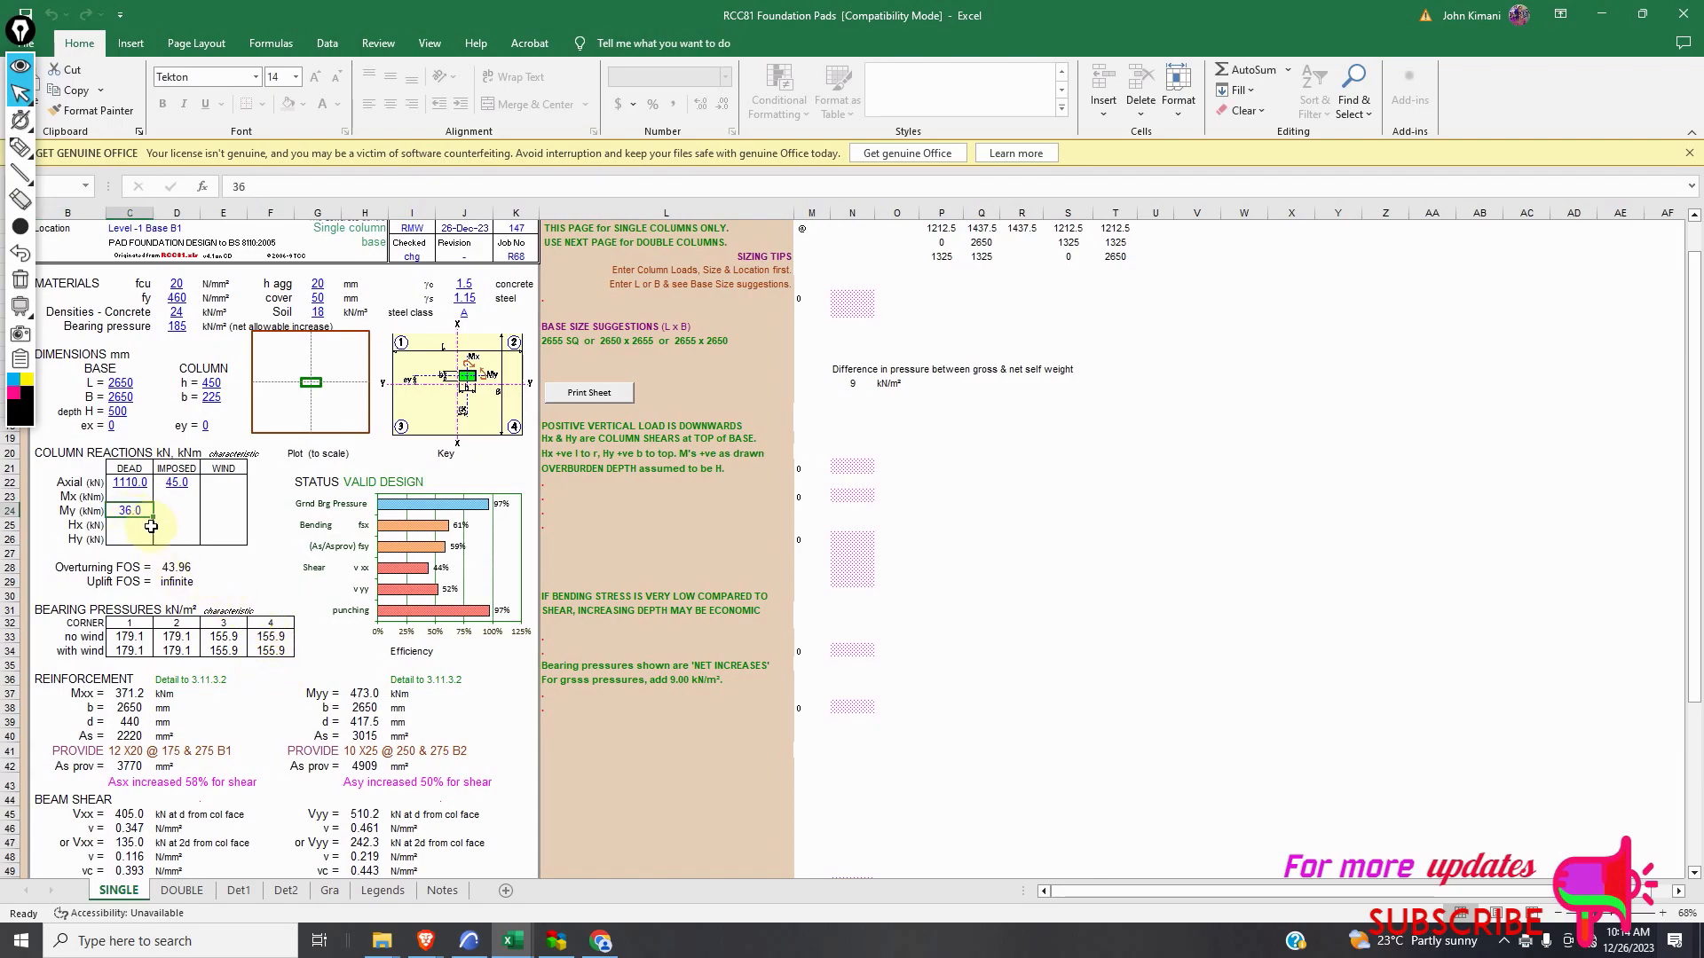
{"action": "scroll", "coordinate": [213, 576], "scroll_direction": "down", "scroll_amount": 1}
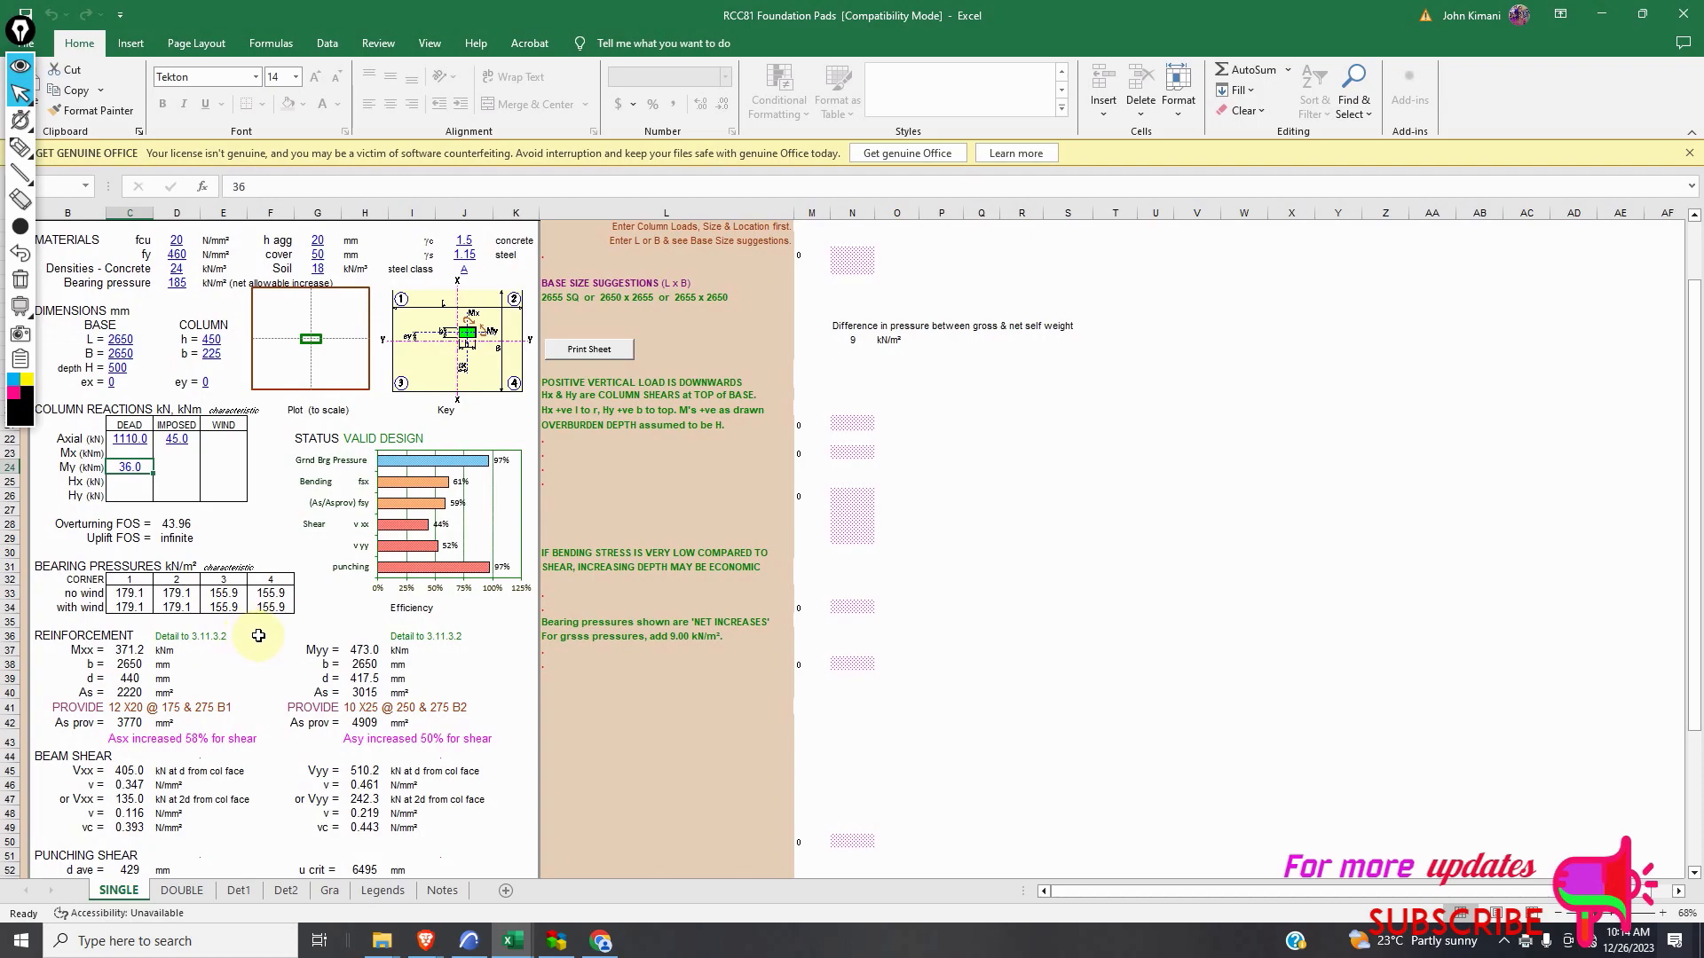
{"action": "scroll", "coordinate": [266, 613], "scroll_direction": "down", "scroll_amount": 2}
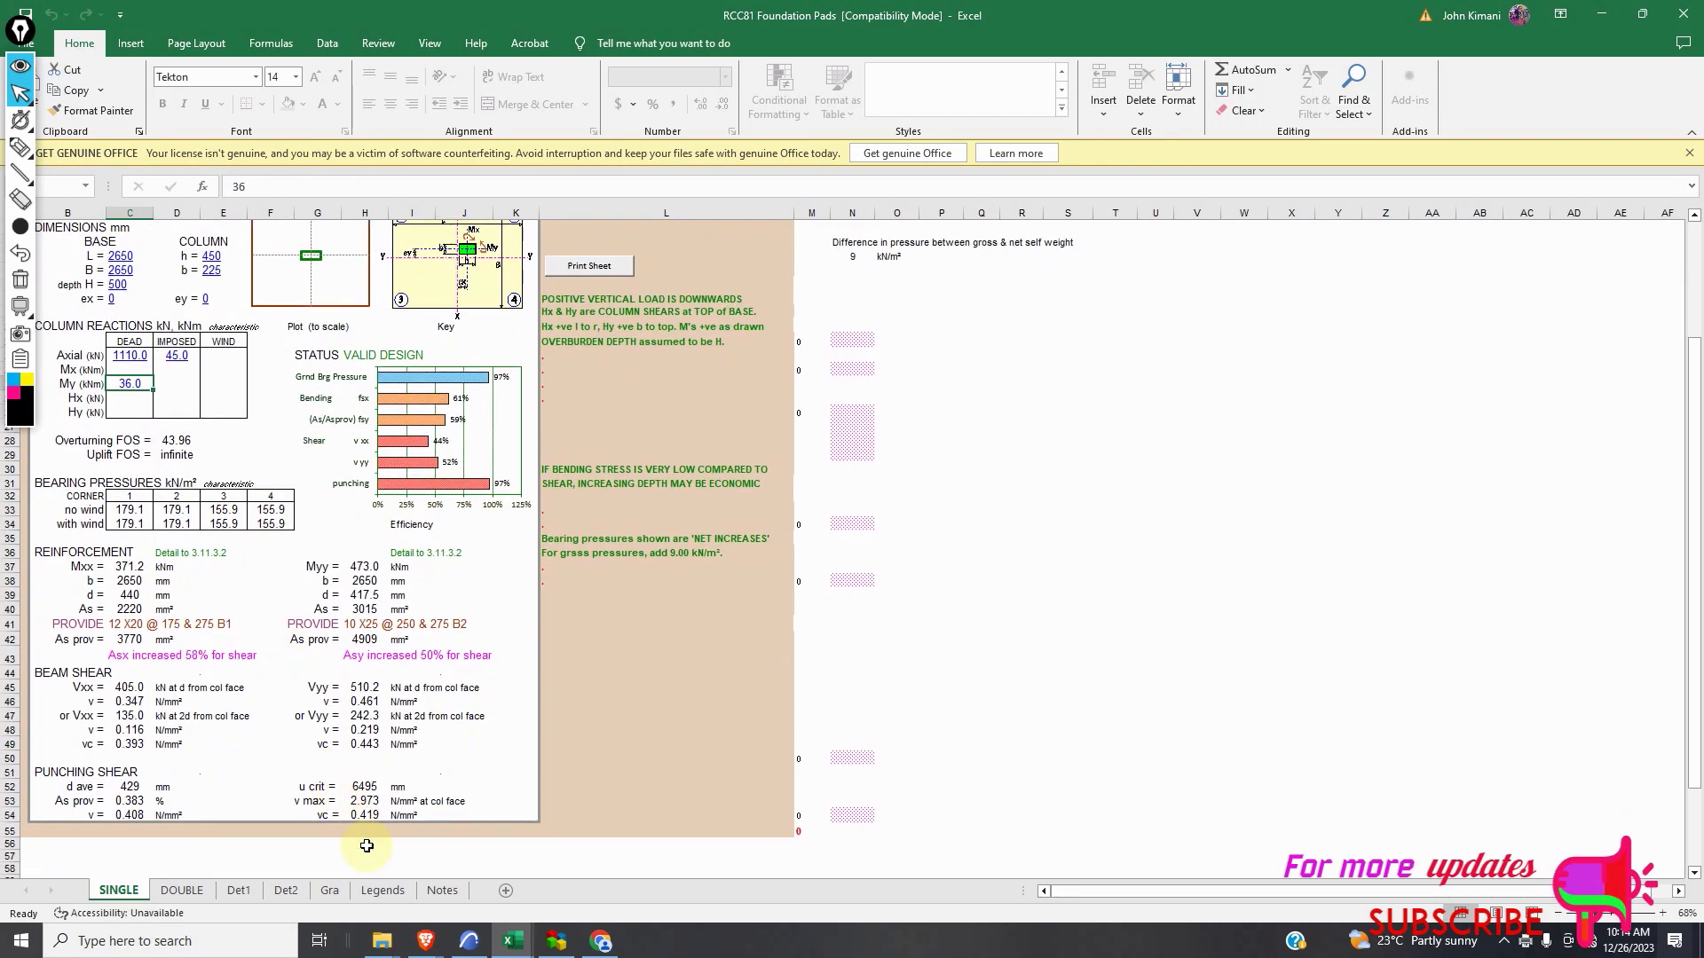
{"action": "left_click", "coordinate": [515, 942]}
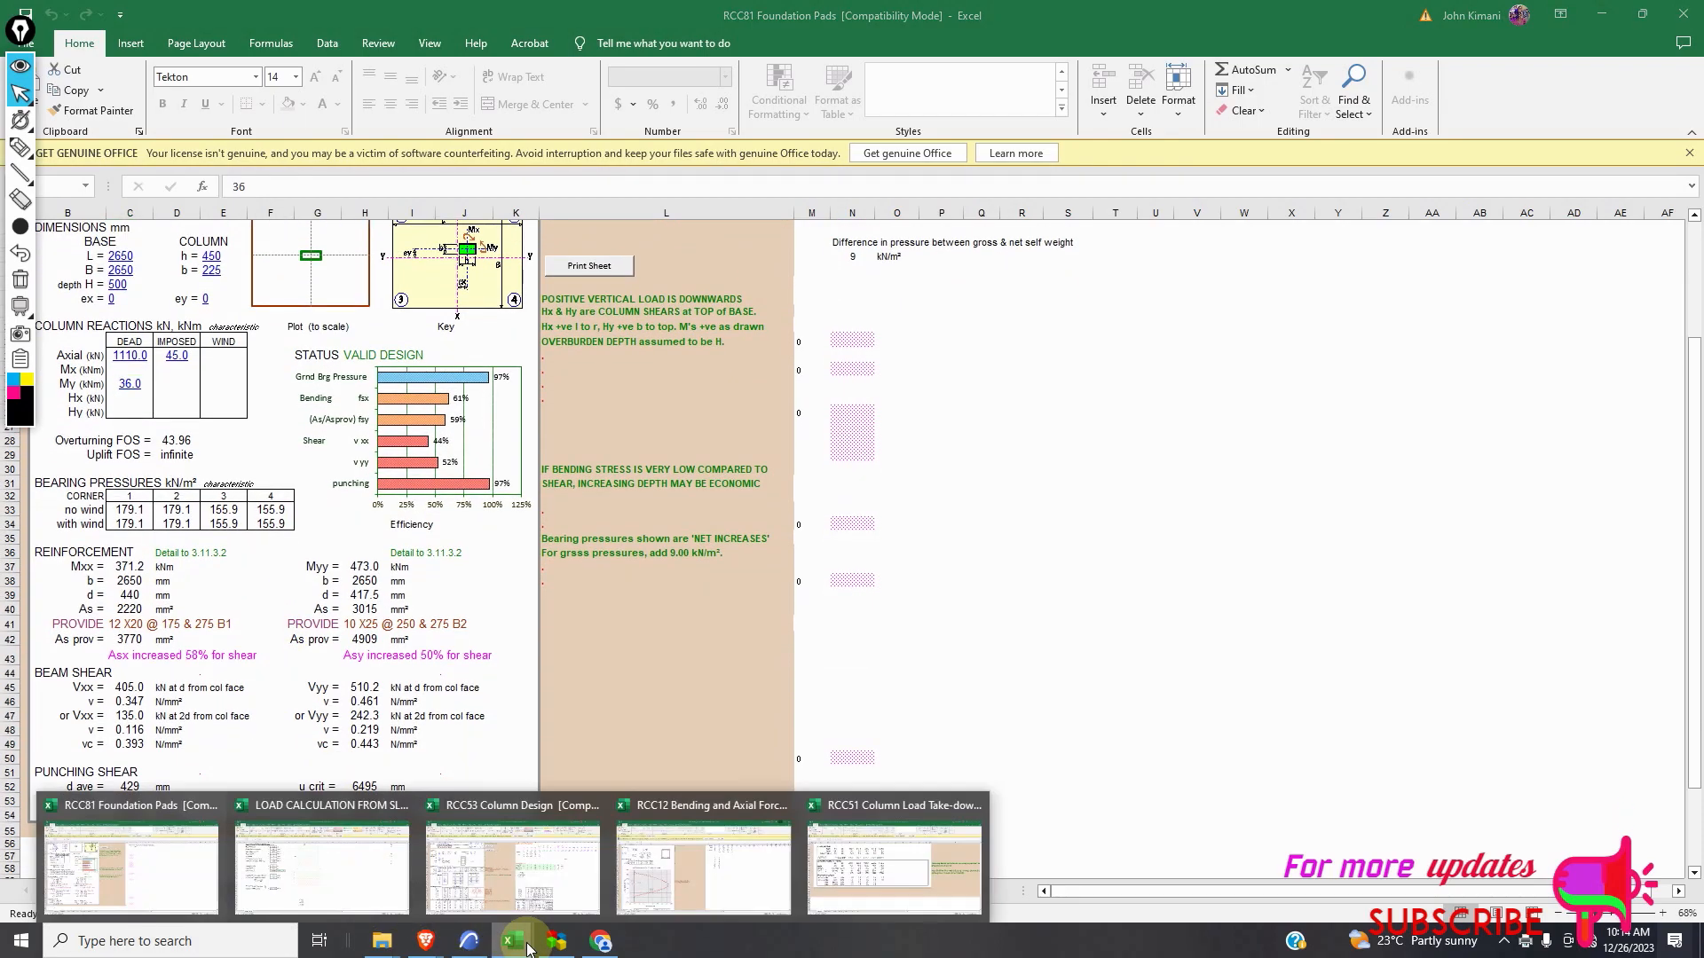
{"action": "left_click", "coordinate": [529, 876]}
{"action": "left_click", "coordinate": [471, 941]}
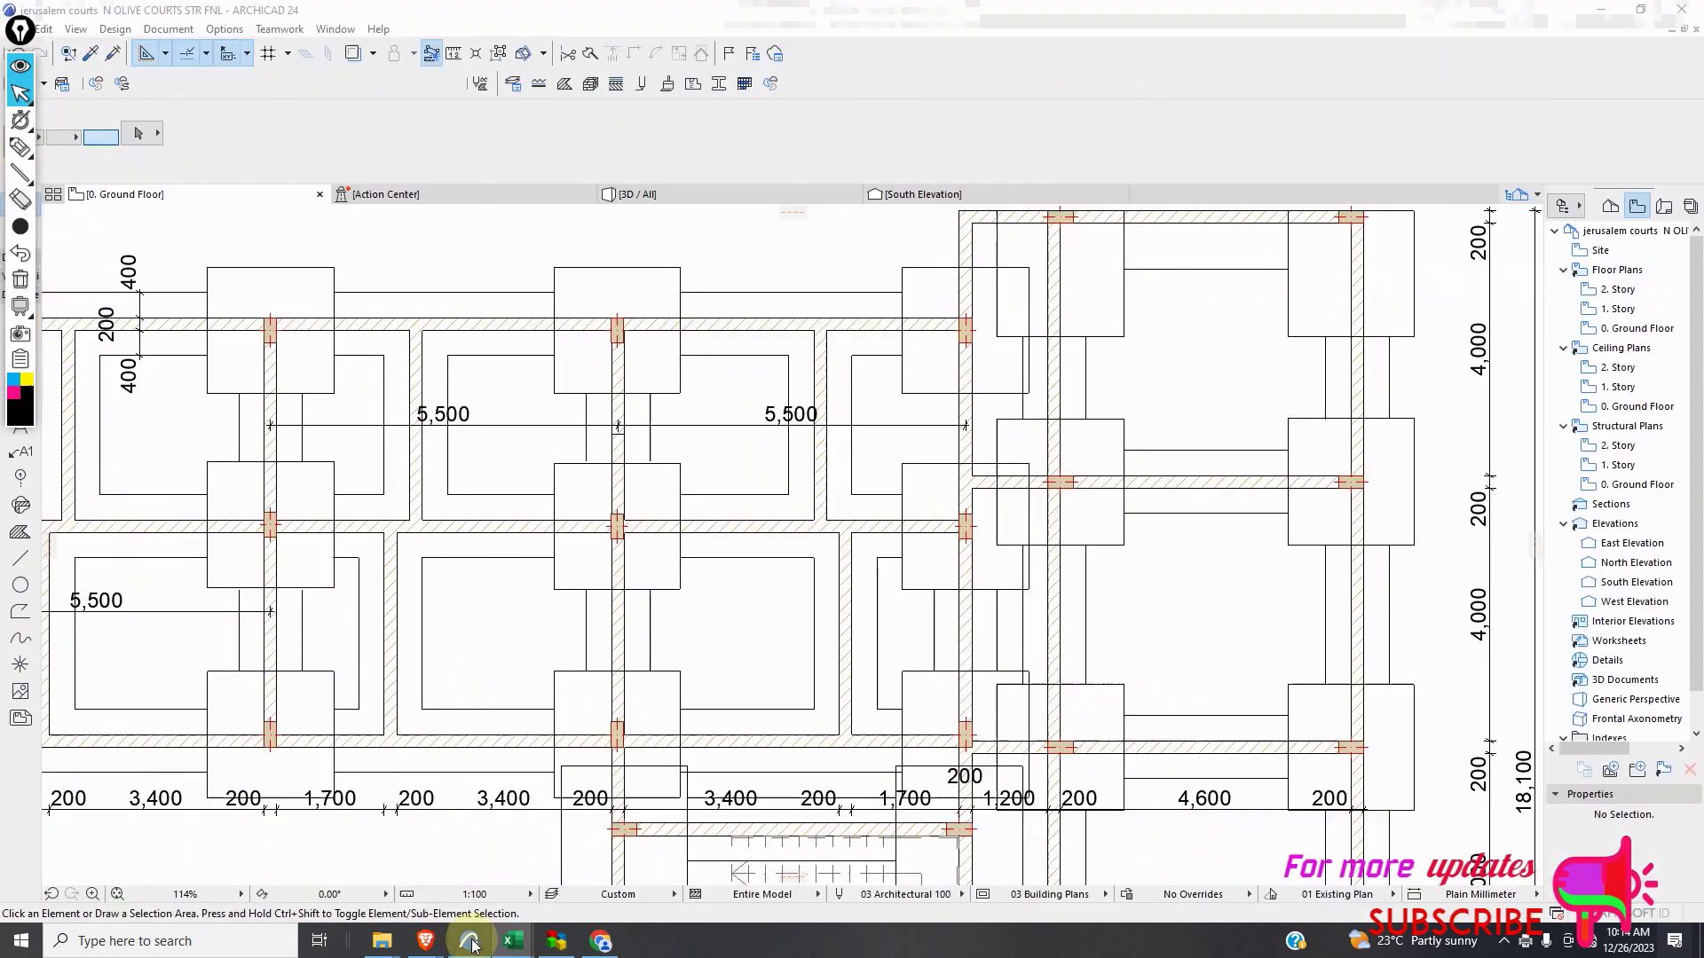
{"action": "mouse_move", "coordinate": [512, 941]}
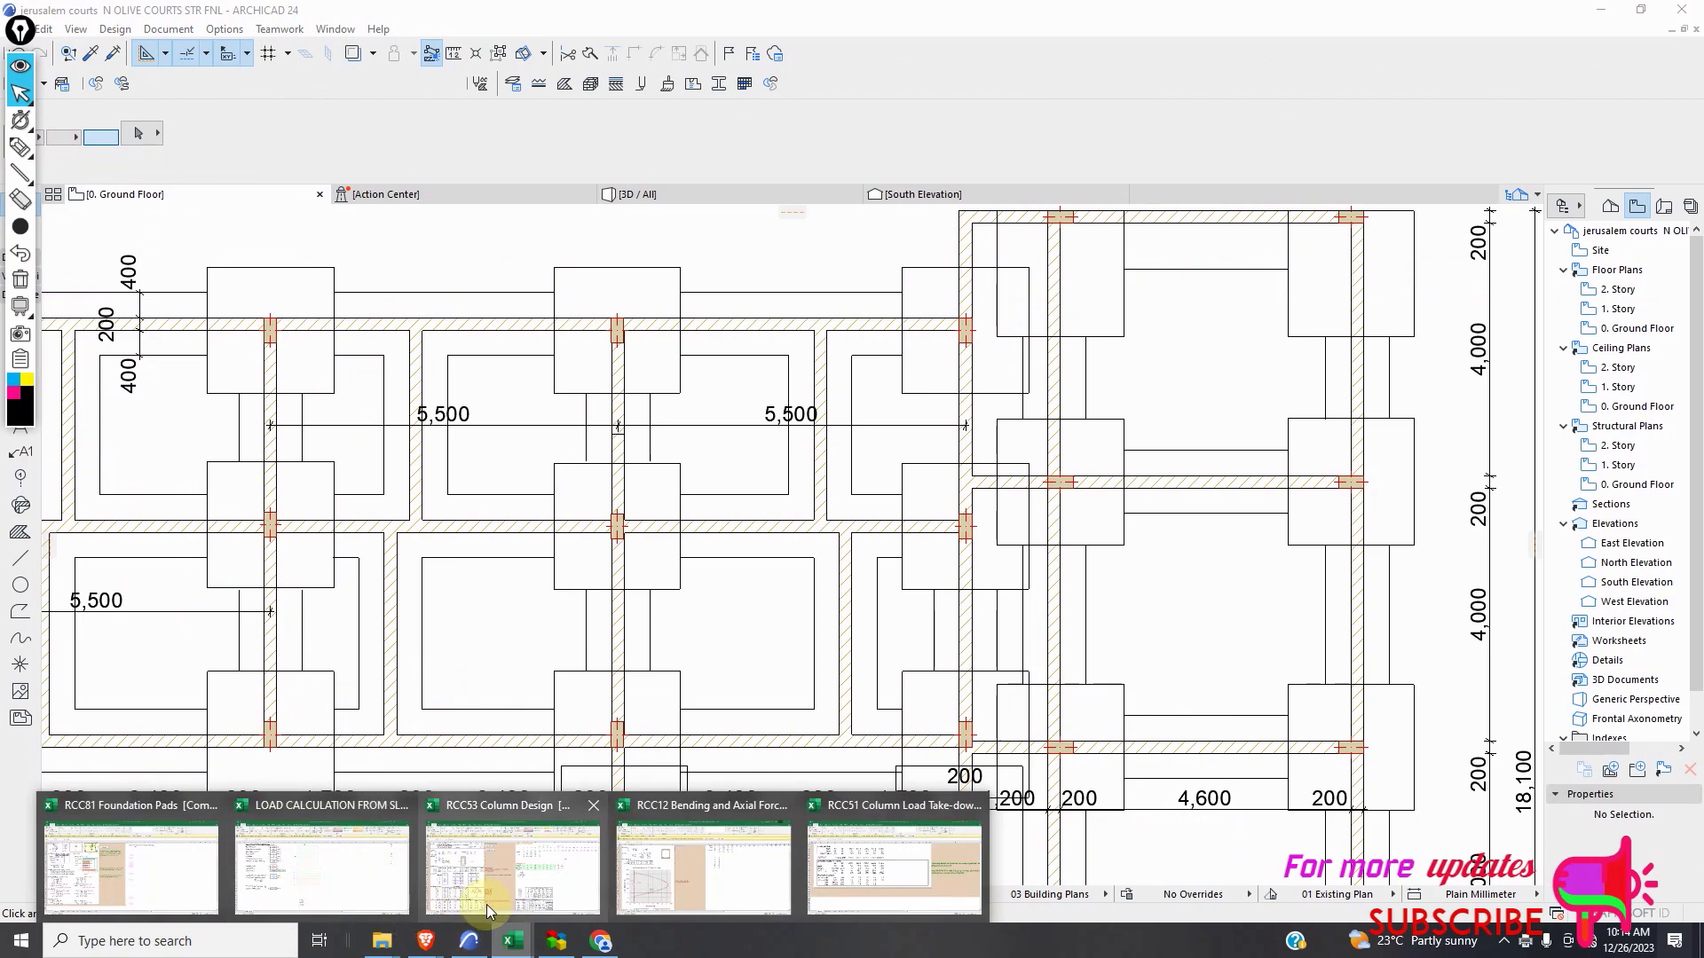
{"action": "left_click", "coordinate": [863, 866]}
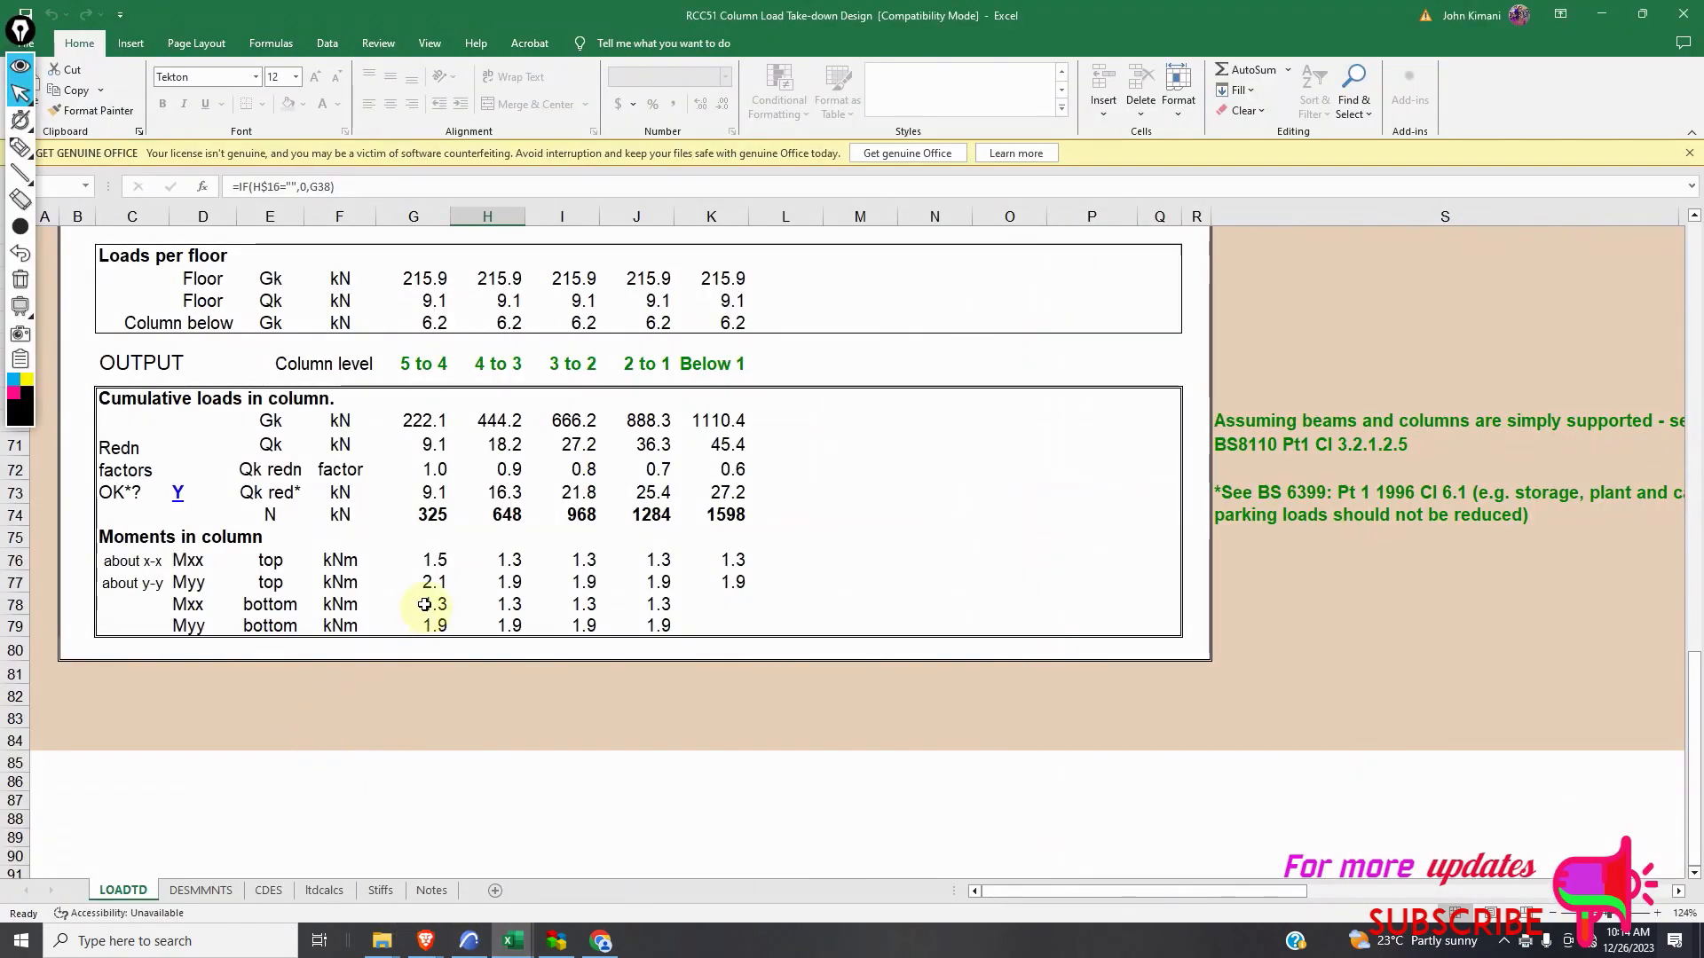
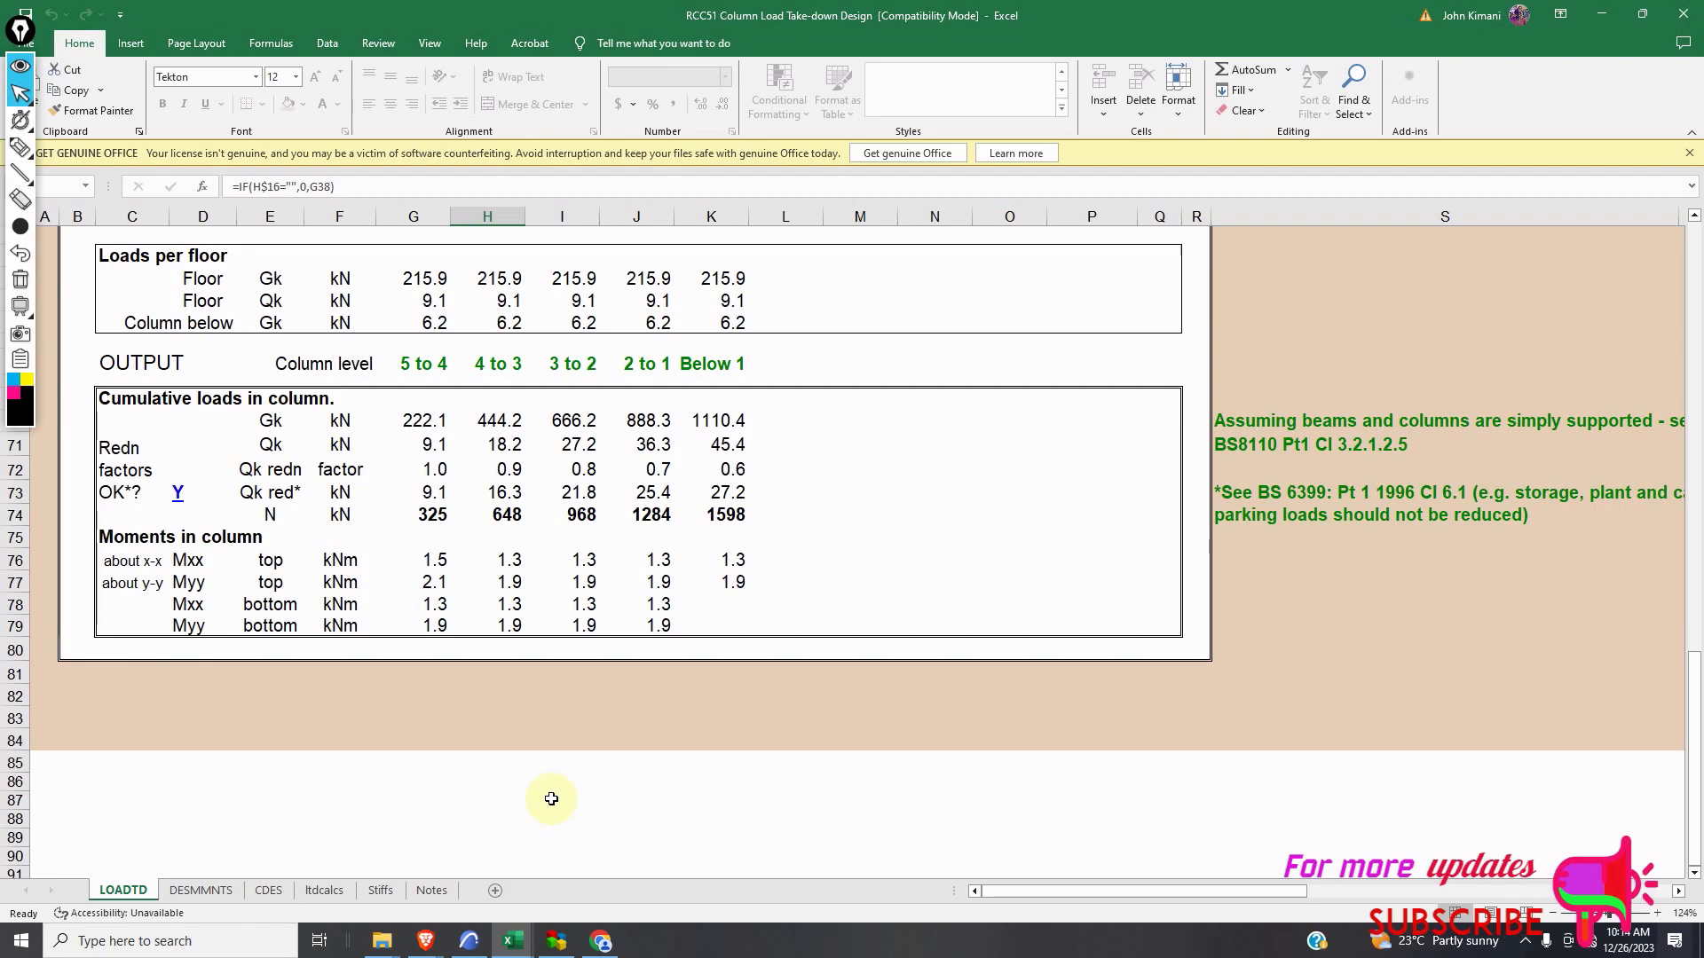
In the RCC53 Column Design workbook, set the axial load N to 1598 kN at location 1 and 1284 kN at location 2.
{"action": "mouse_move", "coordinate": [512, 939]}
{"action": "left_click", "coordinate": [454, 914]}
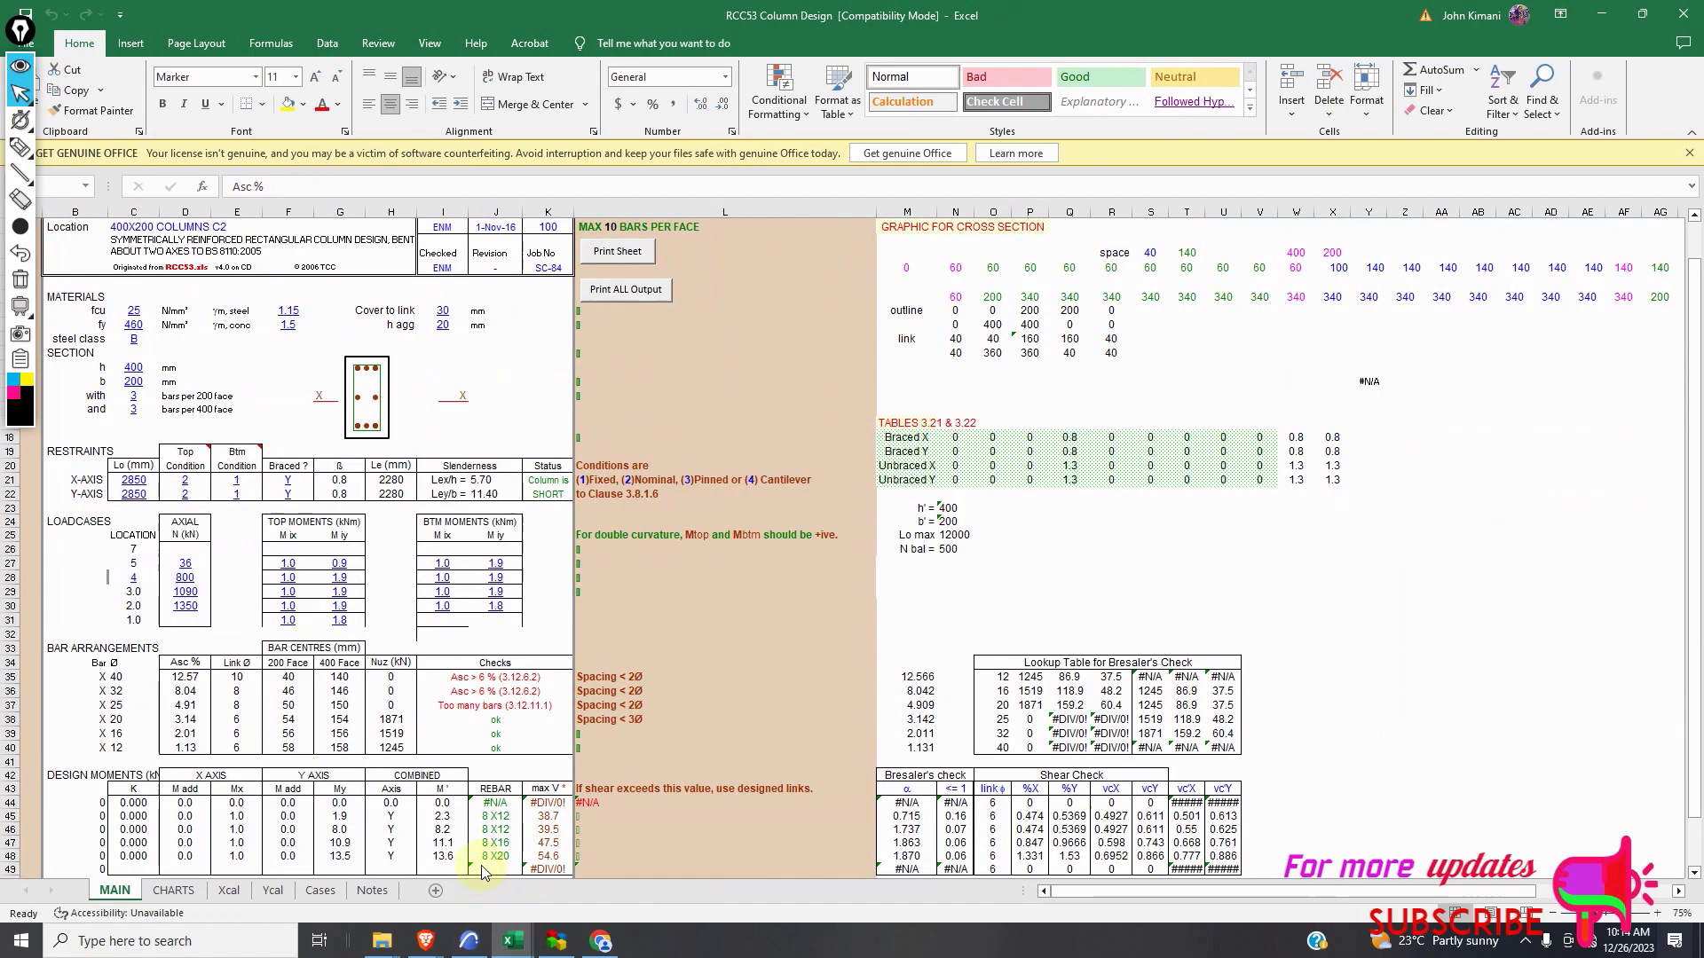
{"action": "left_click", "coordinate": [186, 620]}
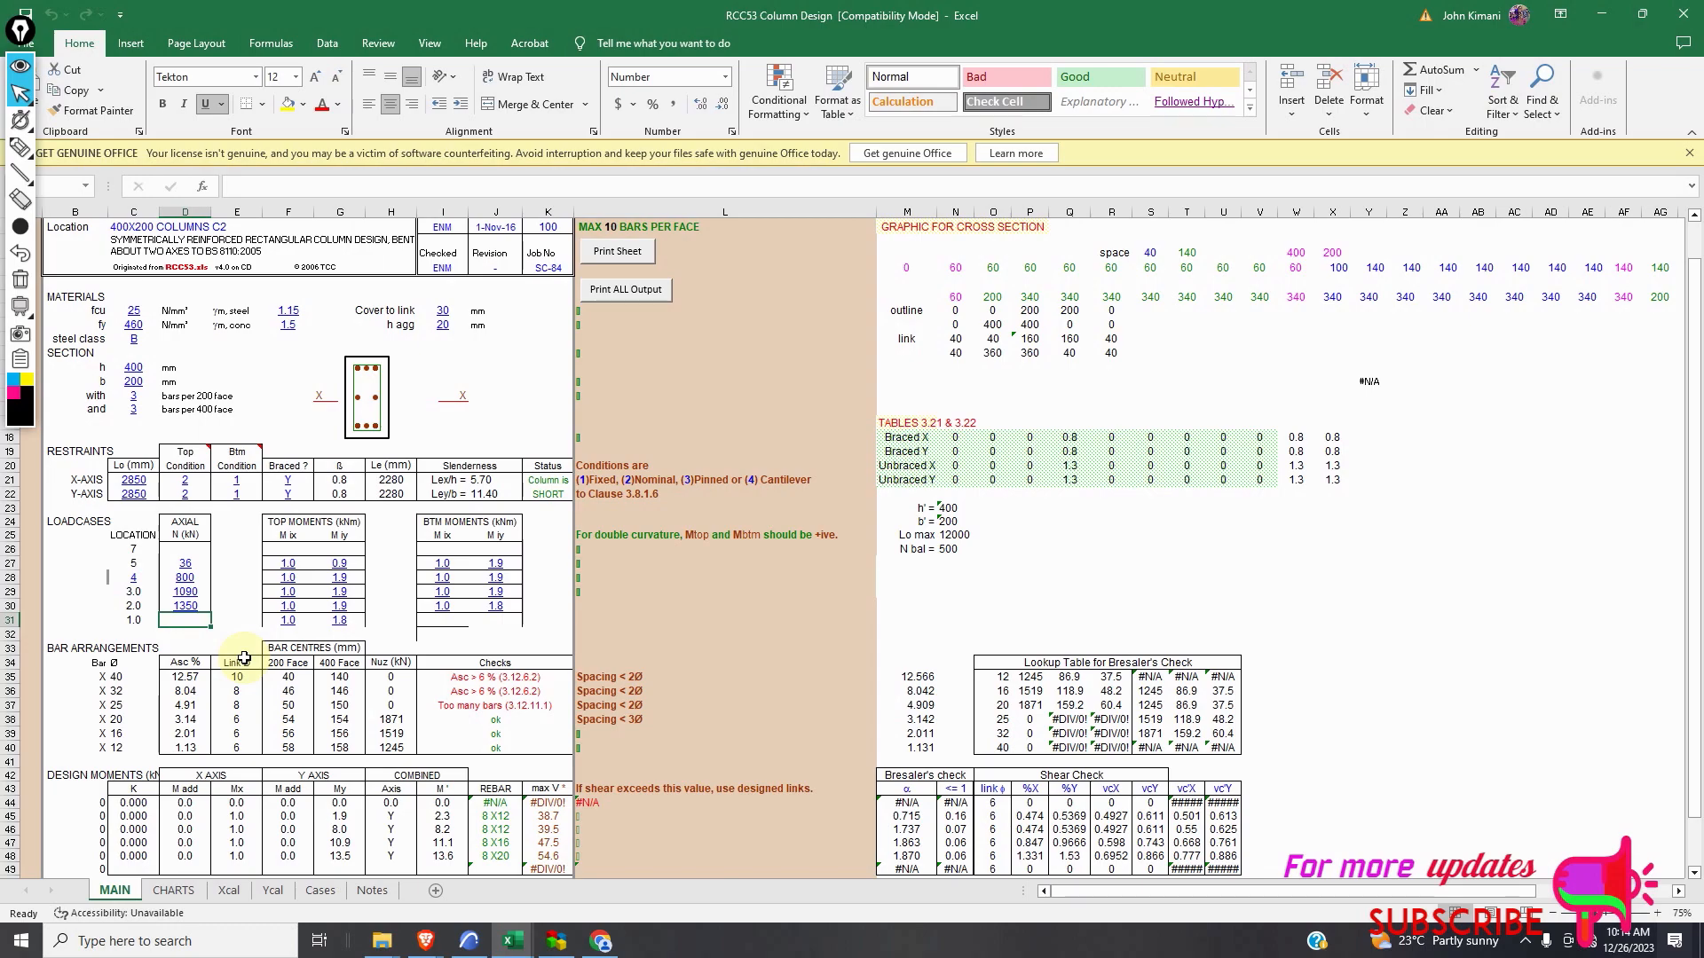
{"action": "type", "text": "1598"}
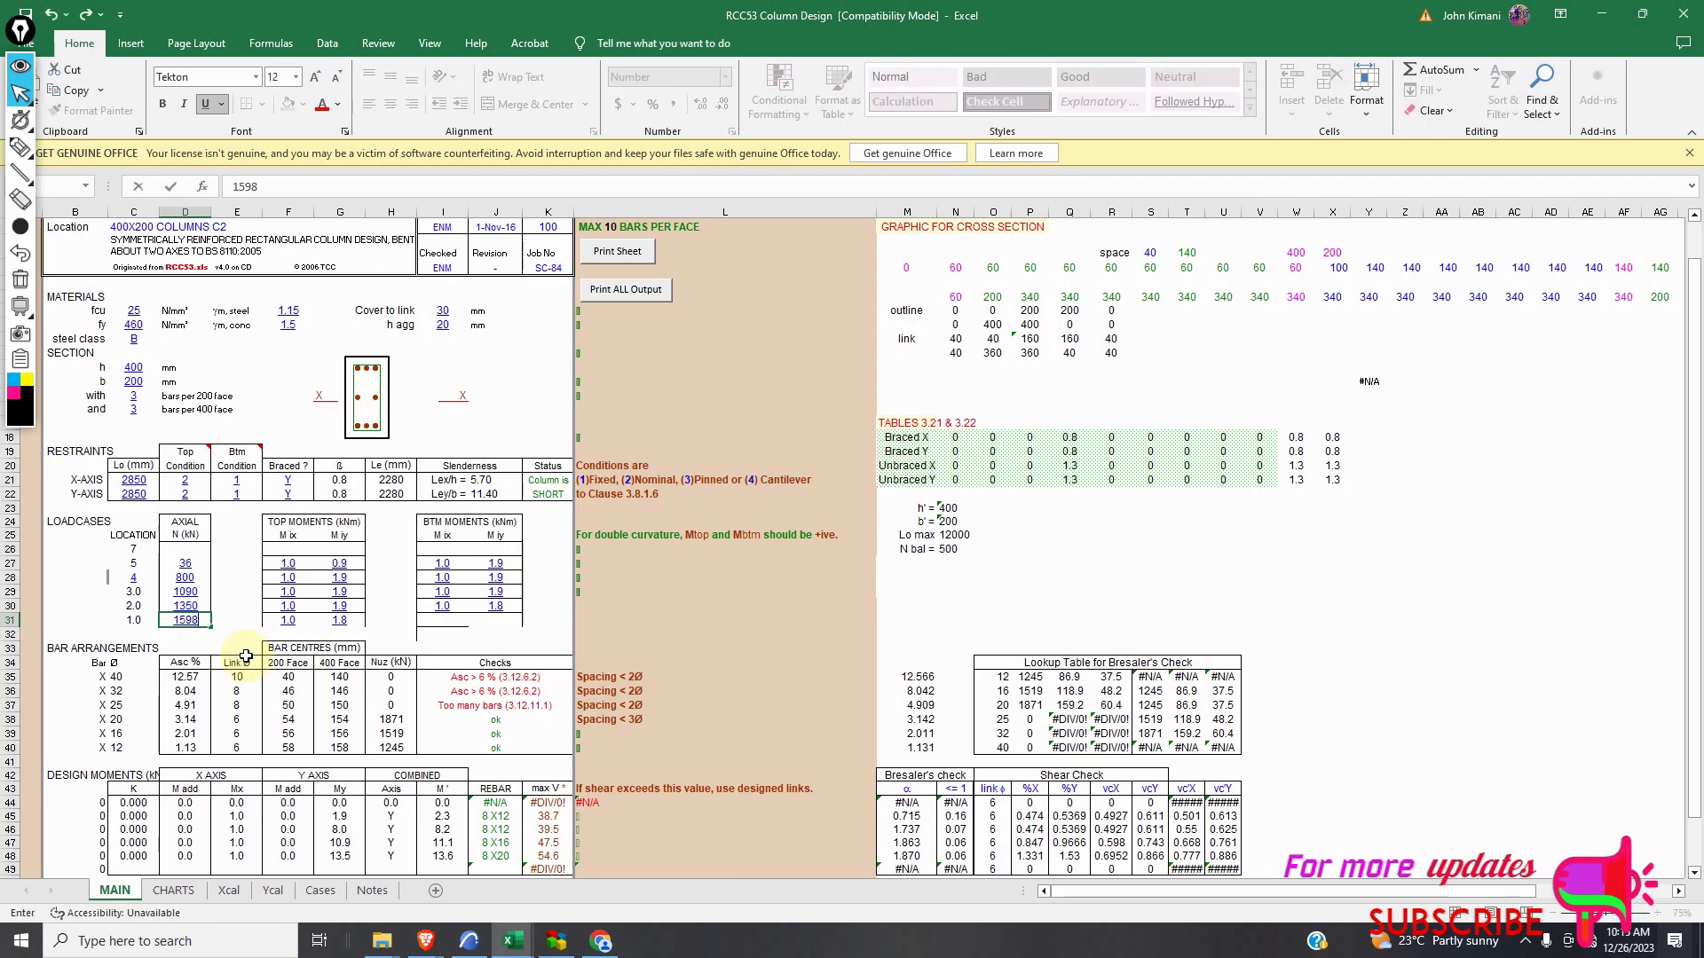
{"action": "left_click", "coordinate": [203, 607]}
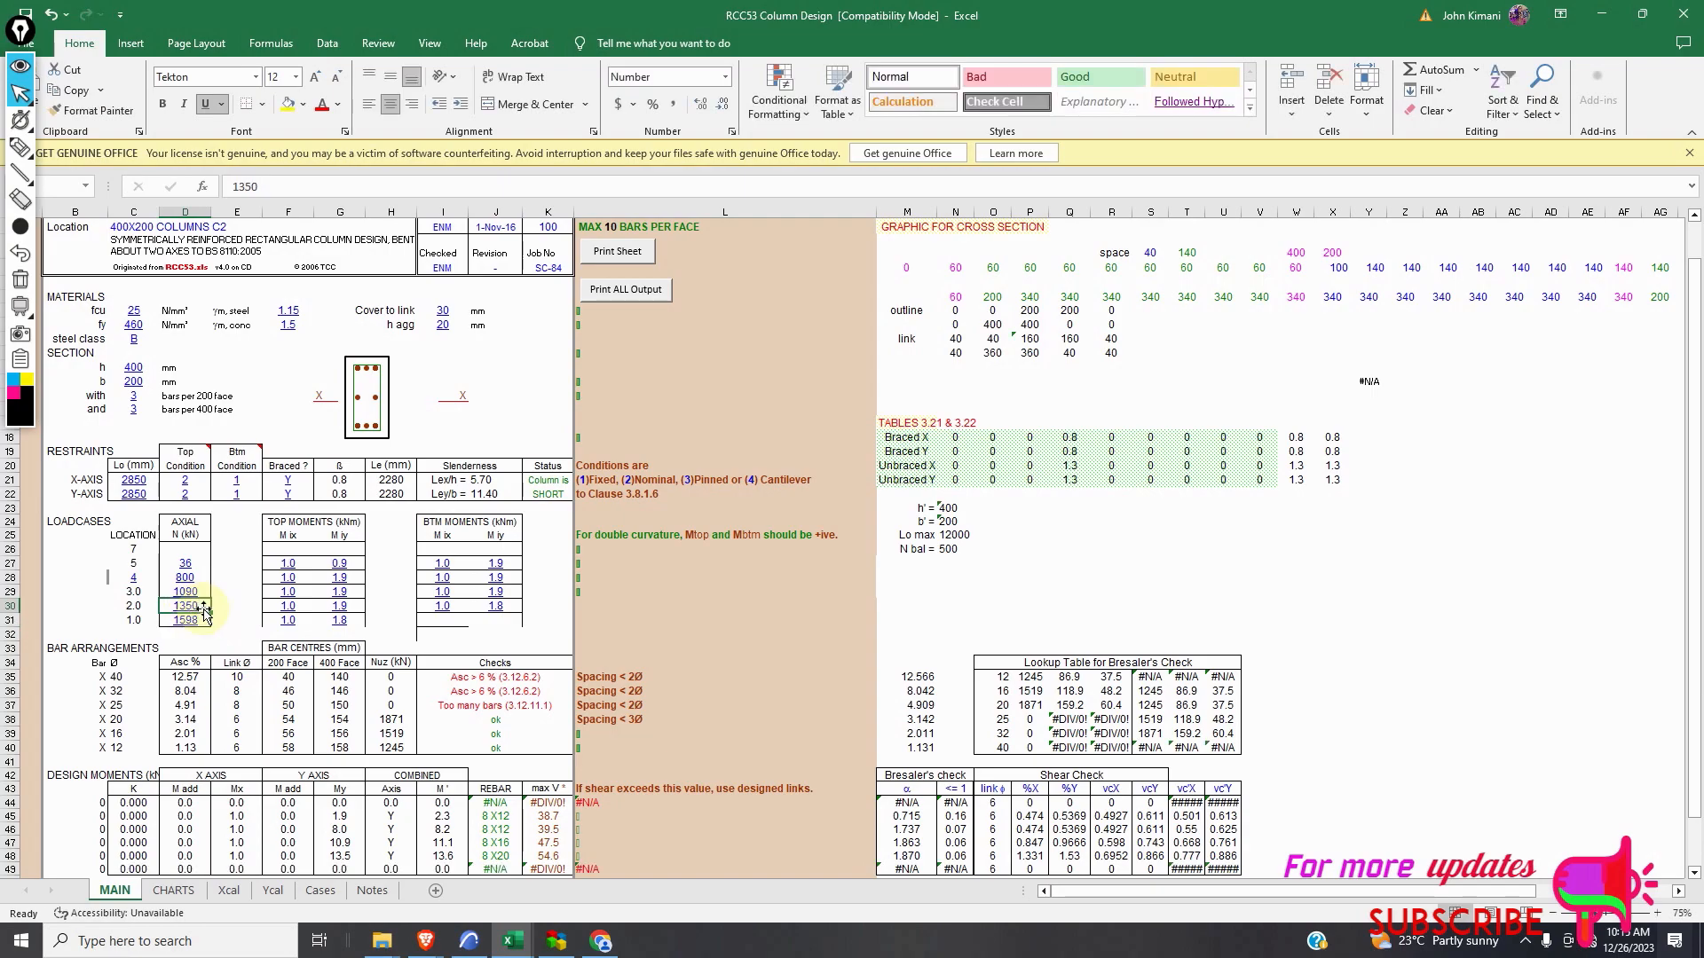
{"action": "type", "text": "1284"}
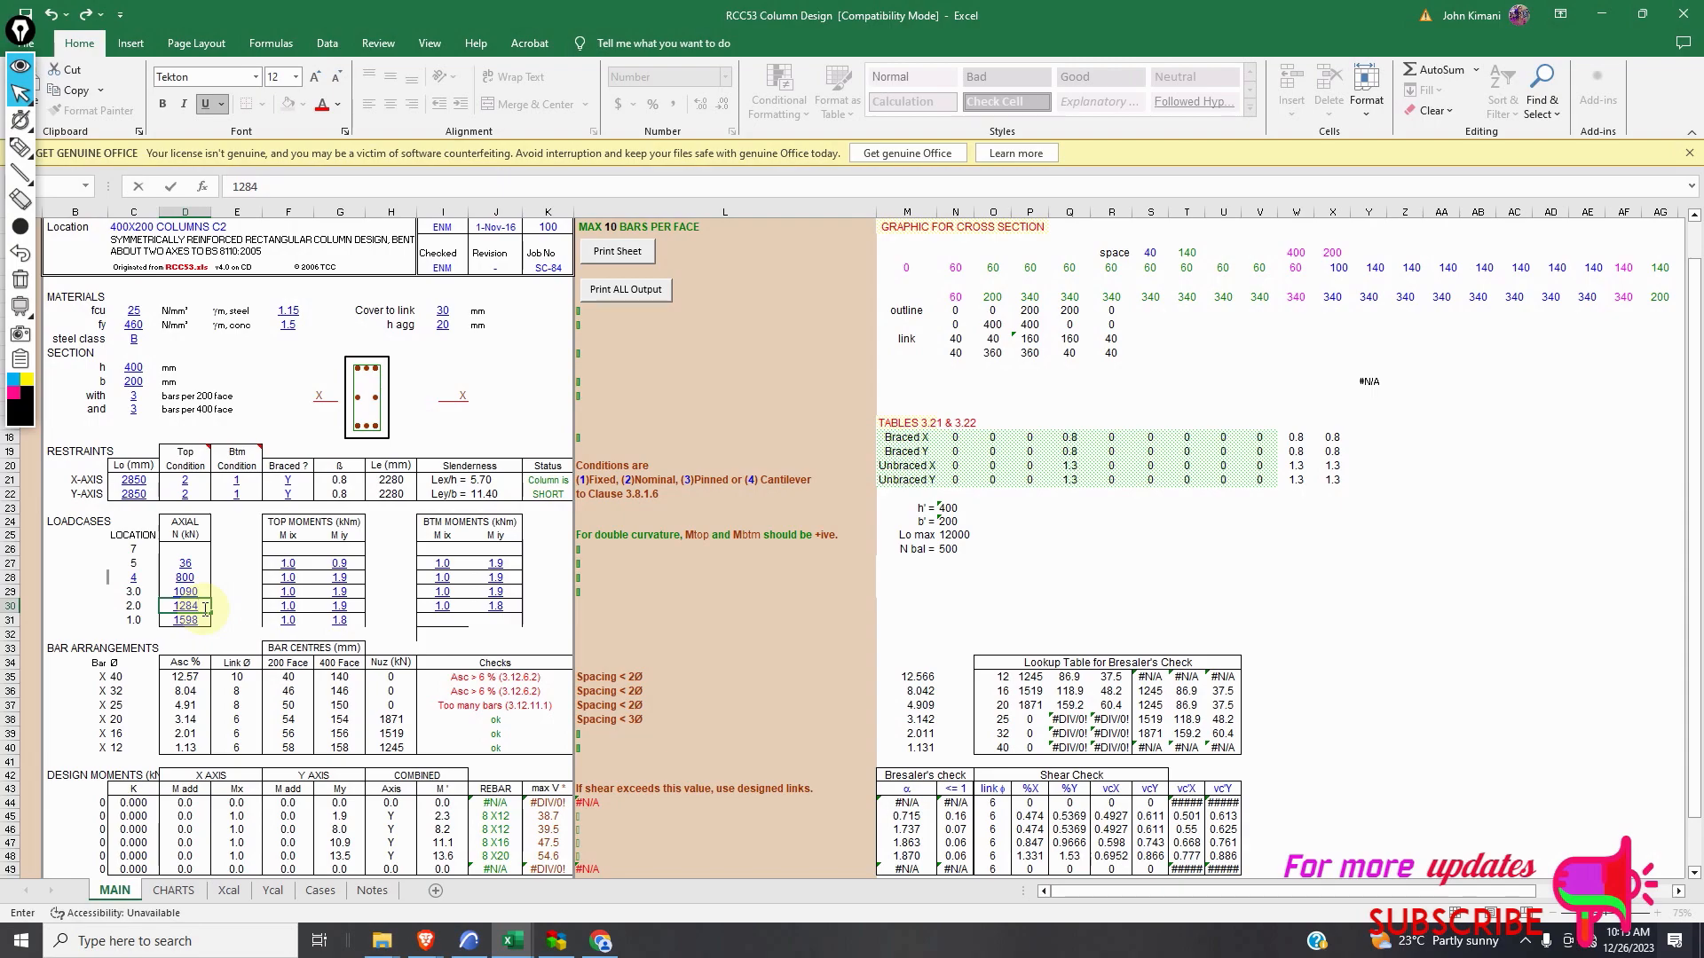
{"action": "left_click", "coordinate": [189, 590]}
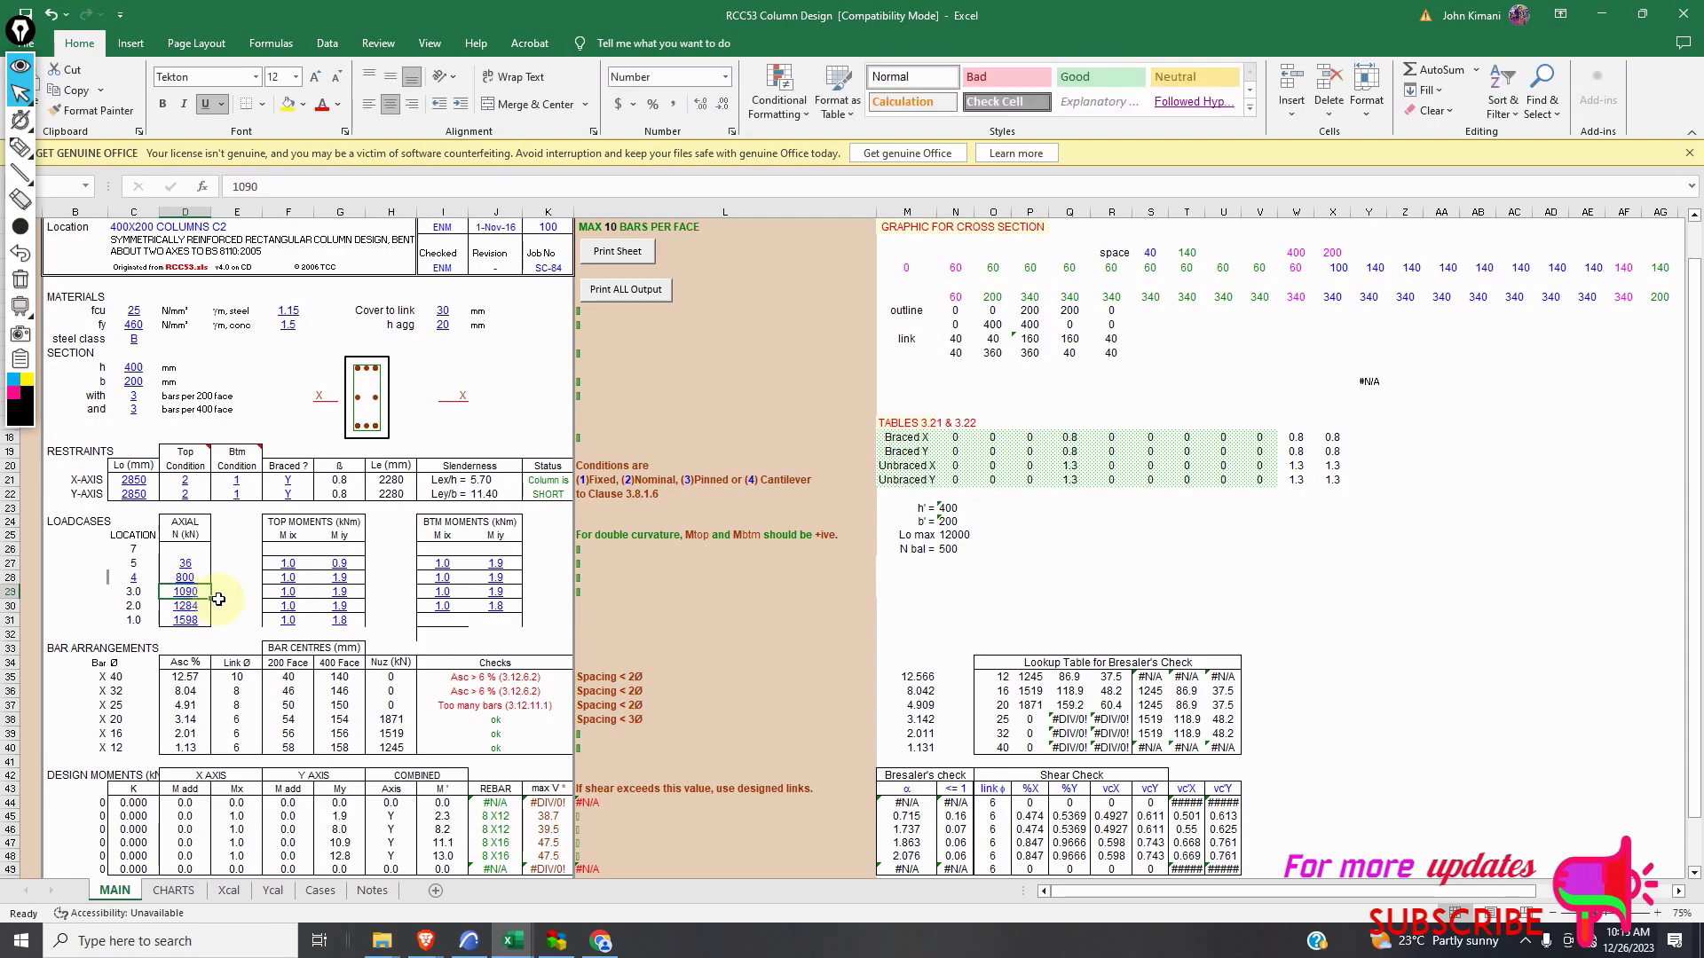
Set the number of bars per 200 mm face of the column section to 2 and check the bar arrangements.
{"action": "left_click", "coordinate": [133, 395]}
{"action": "type", "text": "2"}
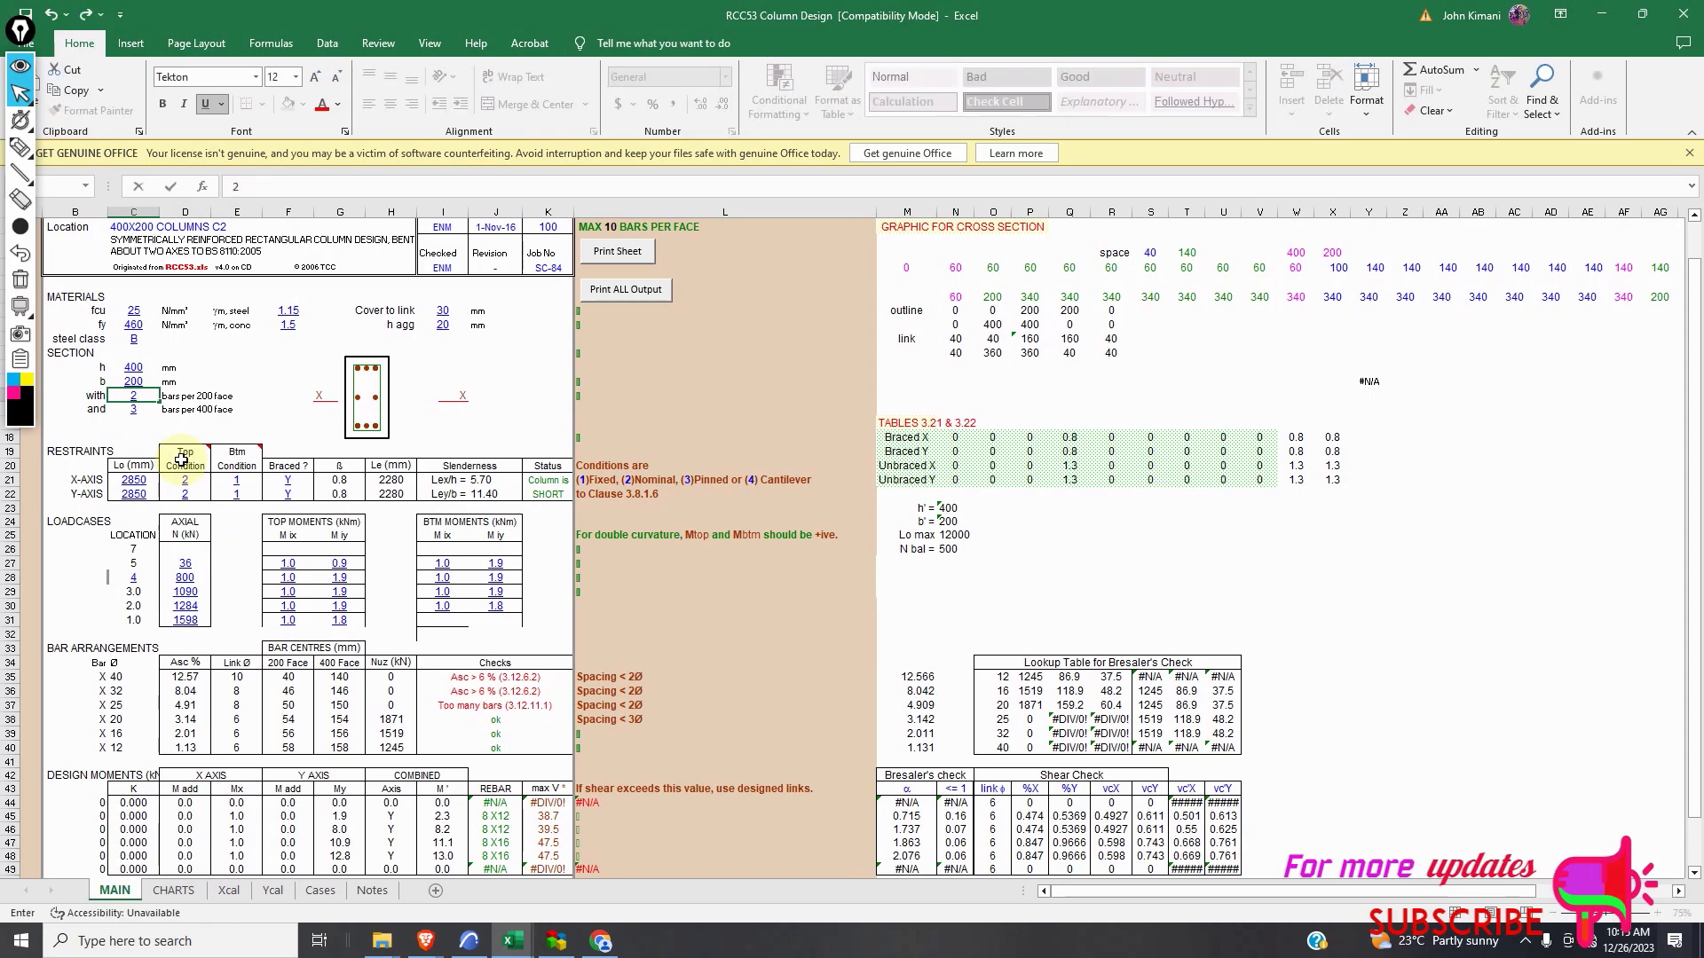
{"action": "left_click", "coordinate": [186, 409]}
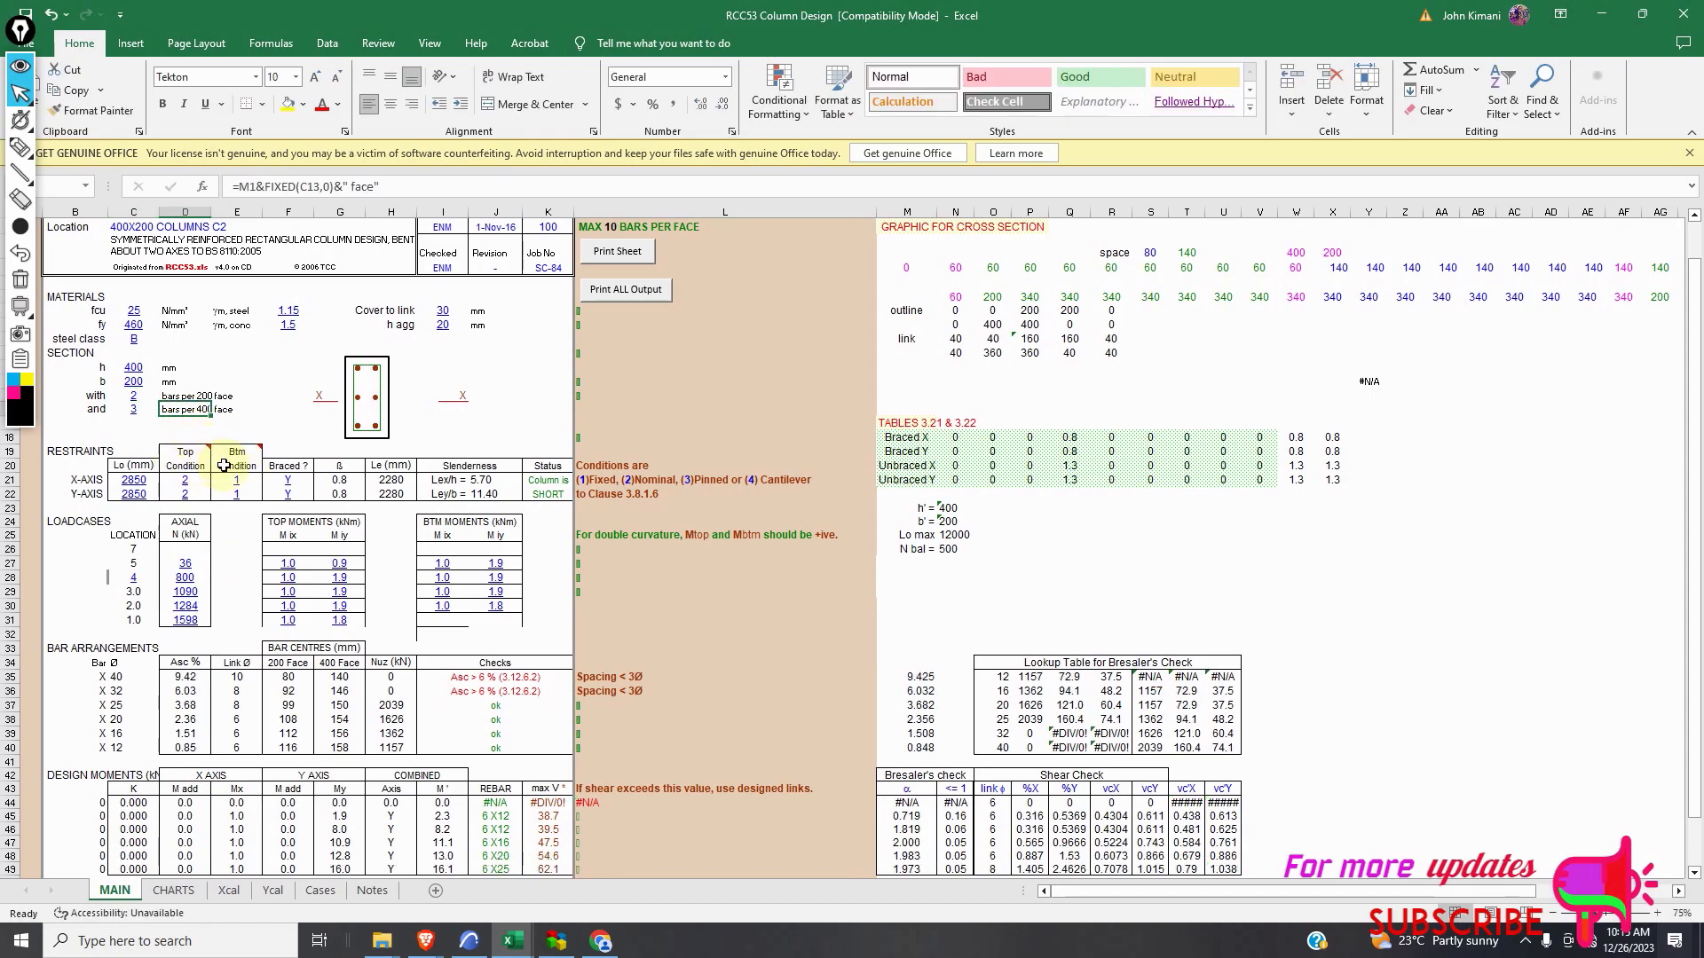
{"action": "scroll", "coordinate": [266, 502], "scroll_direction": "down", "scroll_amount": 1}
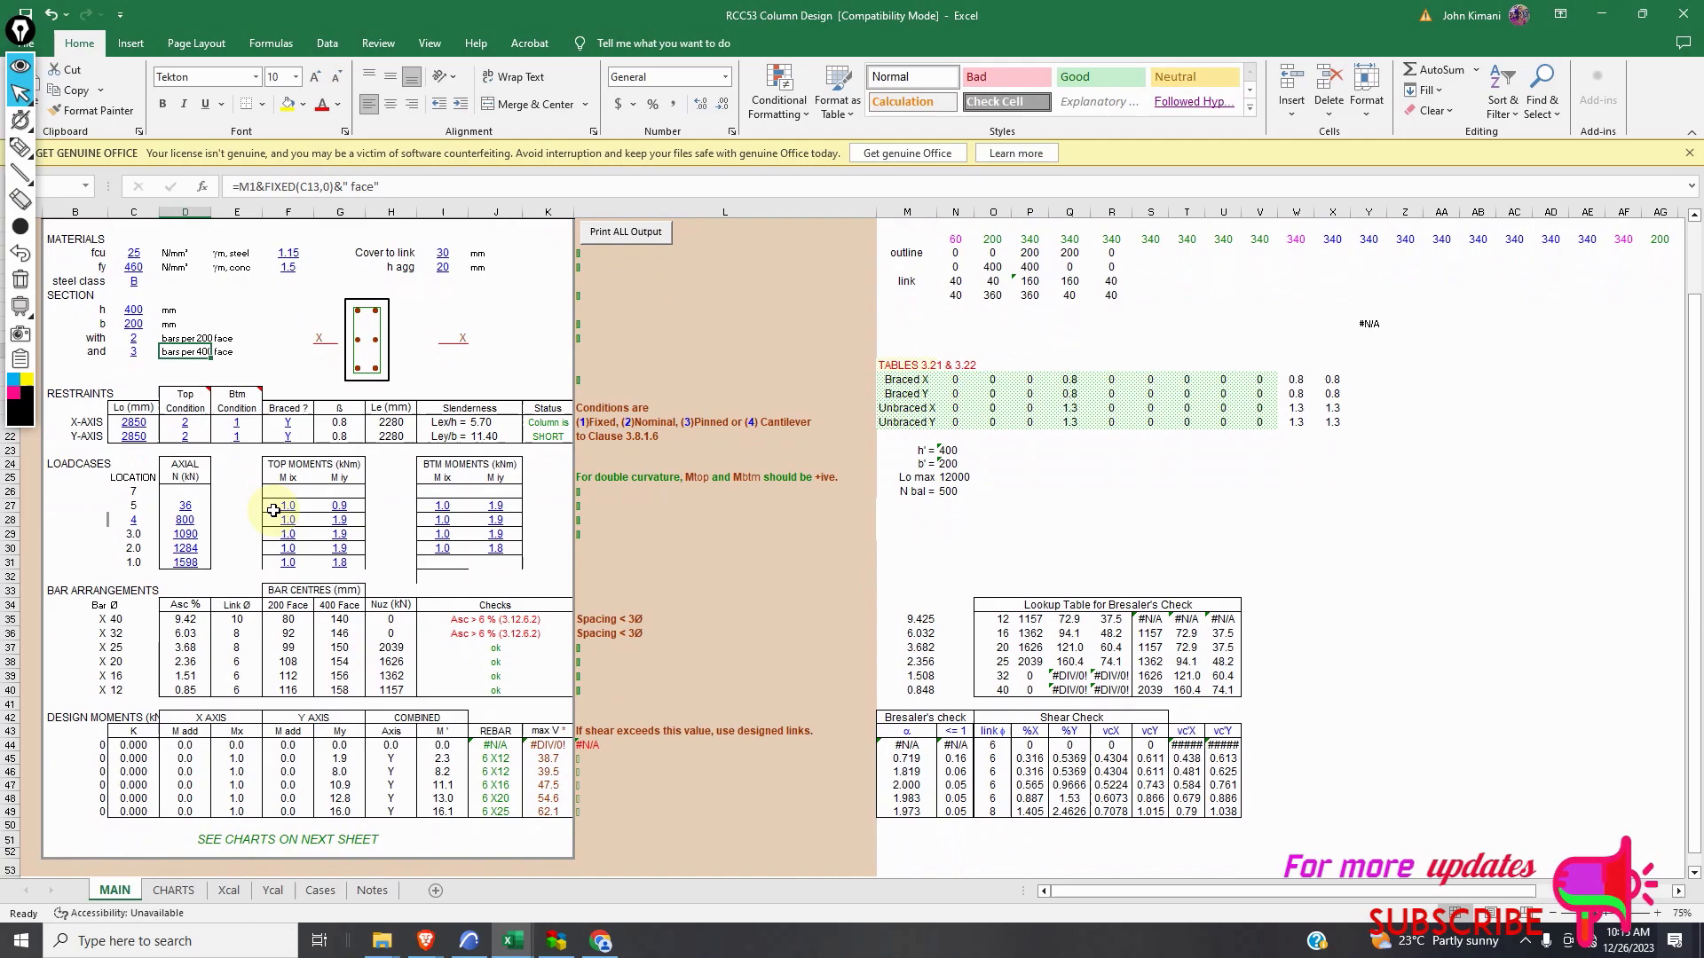
Set the axial load N to 968 kN at location 3, 648 kN at location 4 and 325 kN at location 5.
{"action": "left_click", "coordinate": [186, 534]}
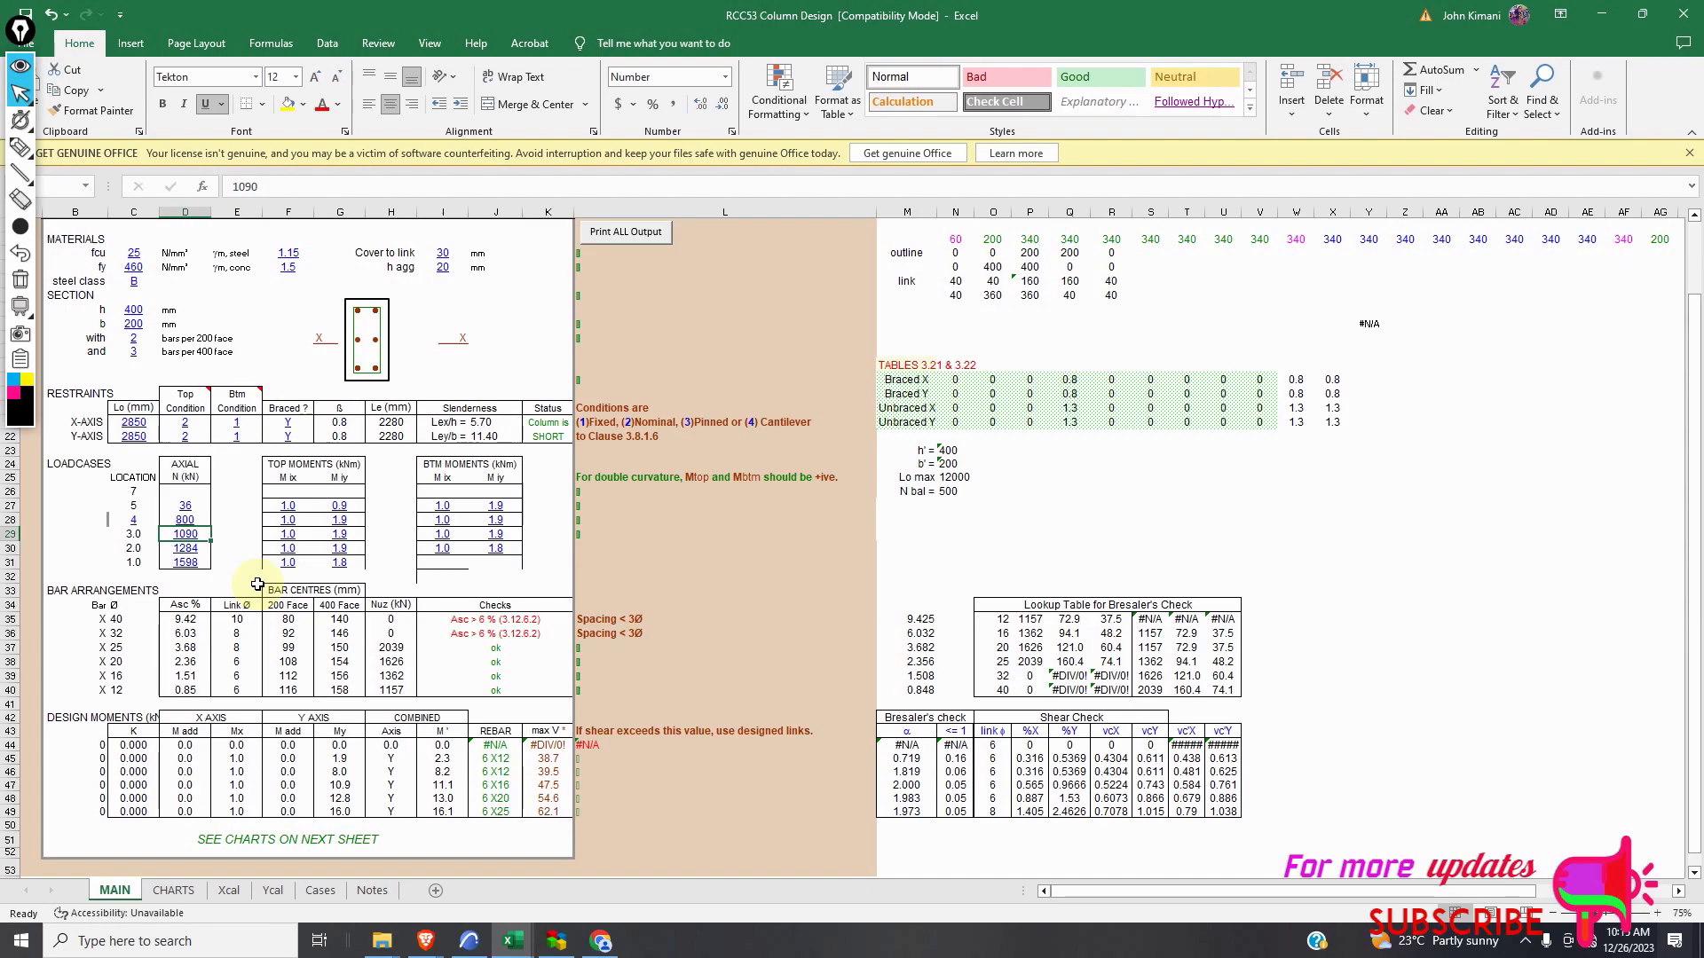
{"action": "type", "text": "968"}
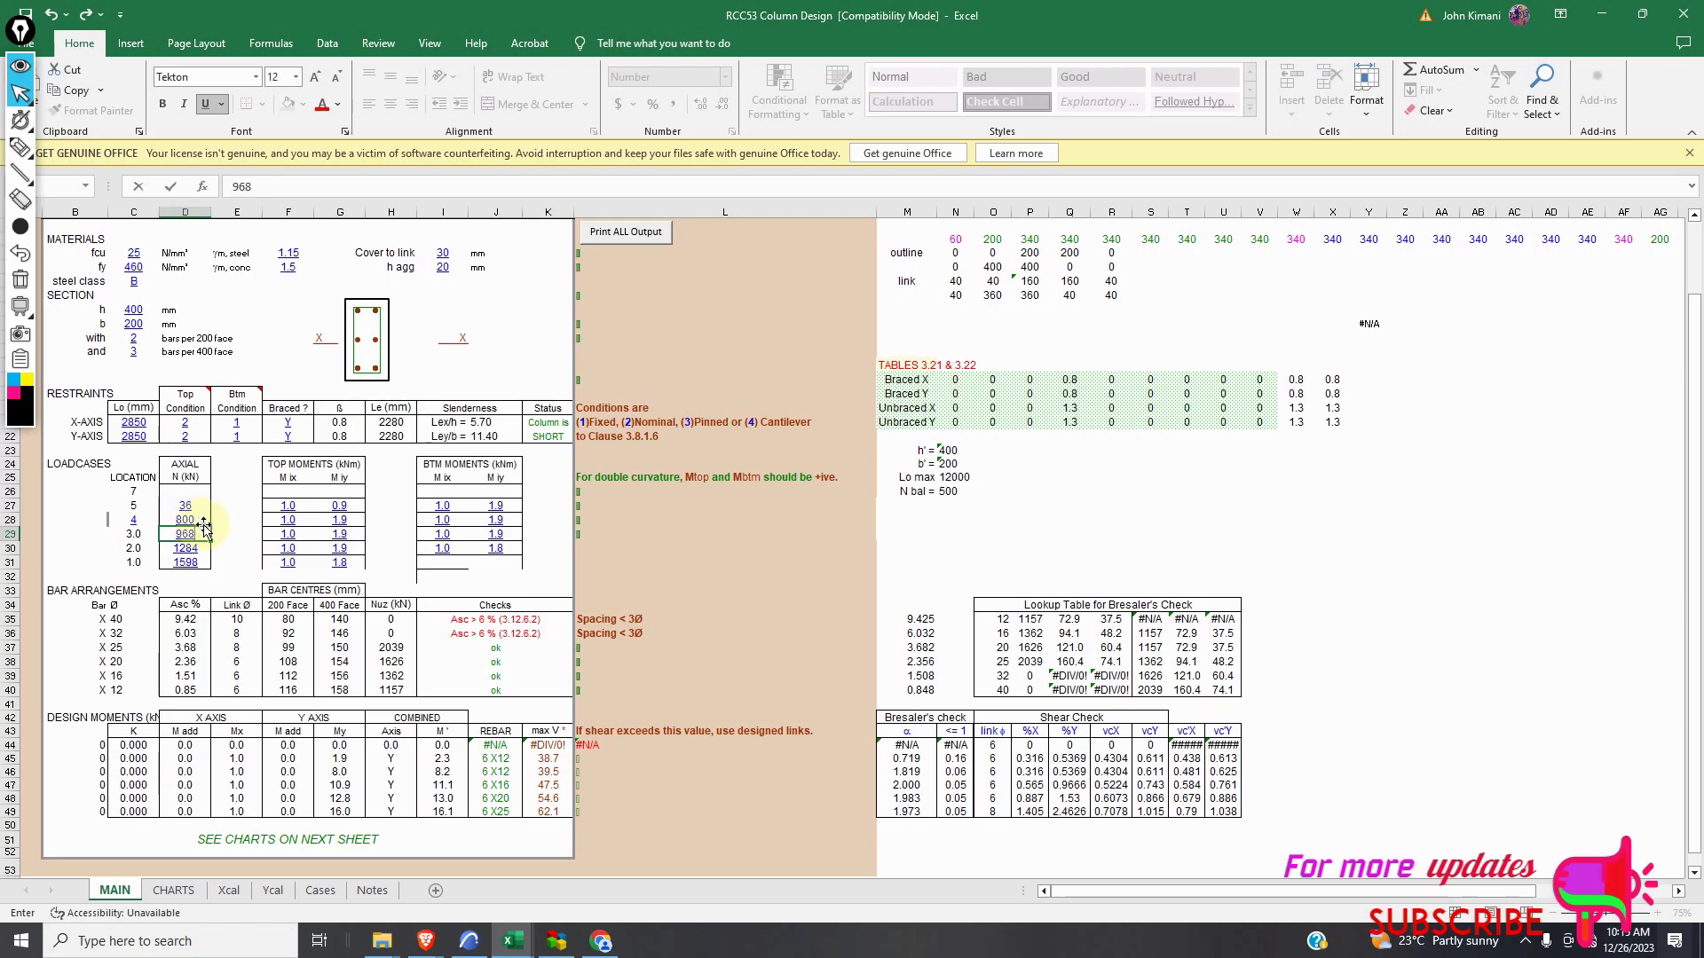
{"action": "left_click", "coordinate": [191, 522]}
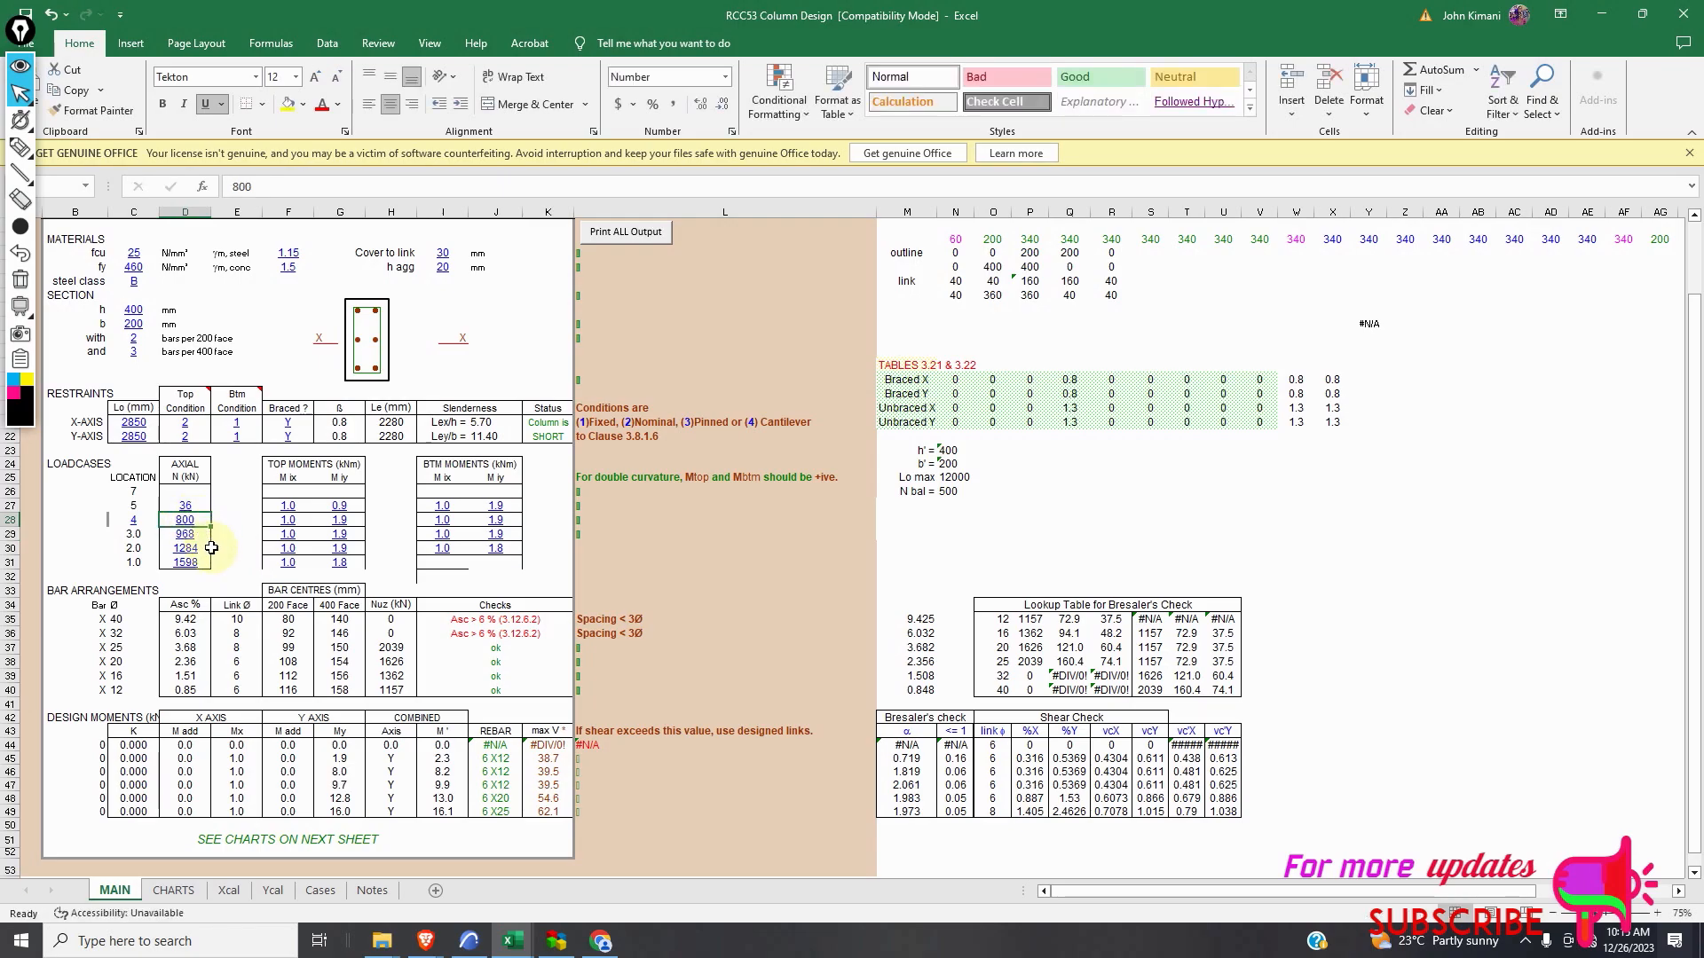
{"action": "type", "text": "648"}
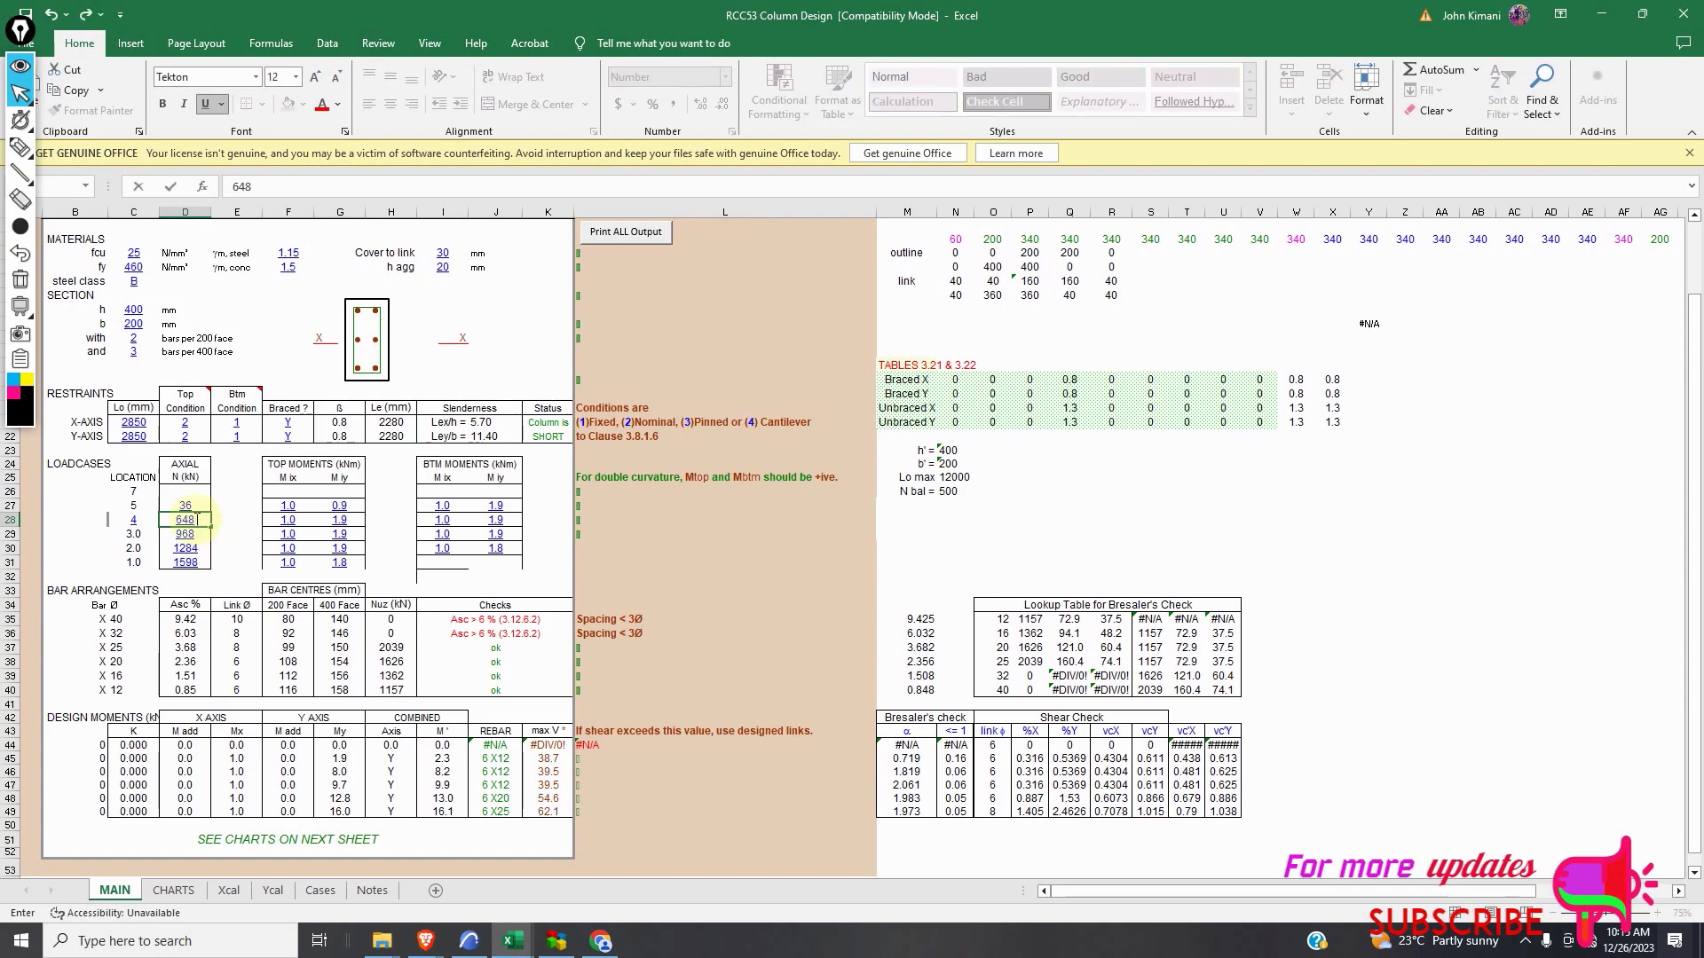
{"action": "left_click", "coordinate": [186, 507]}
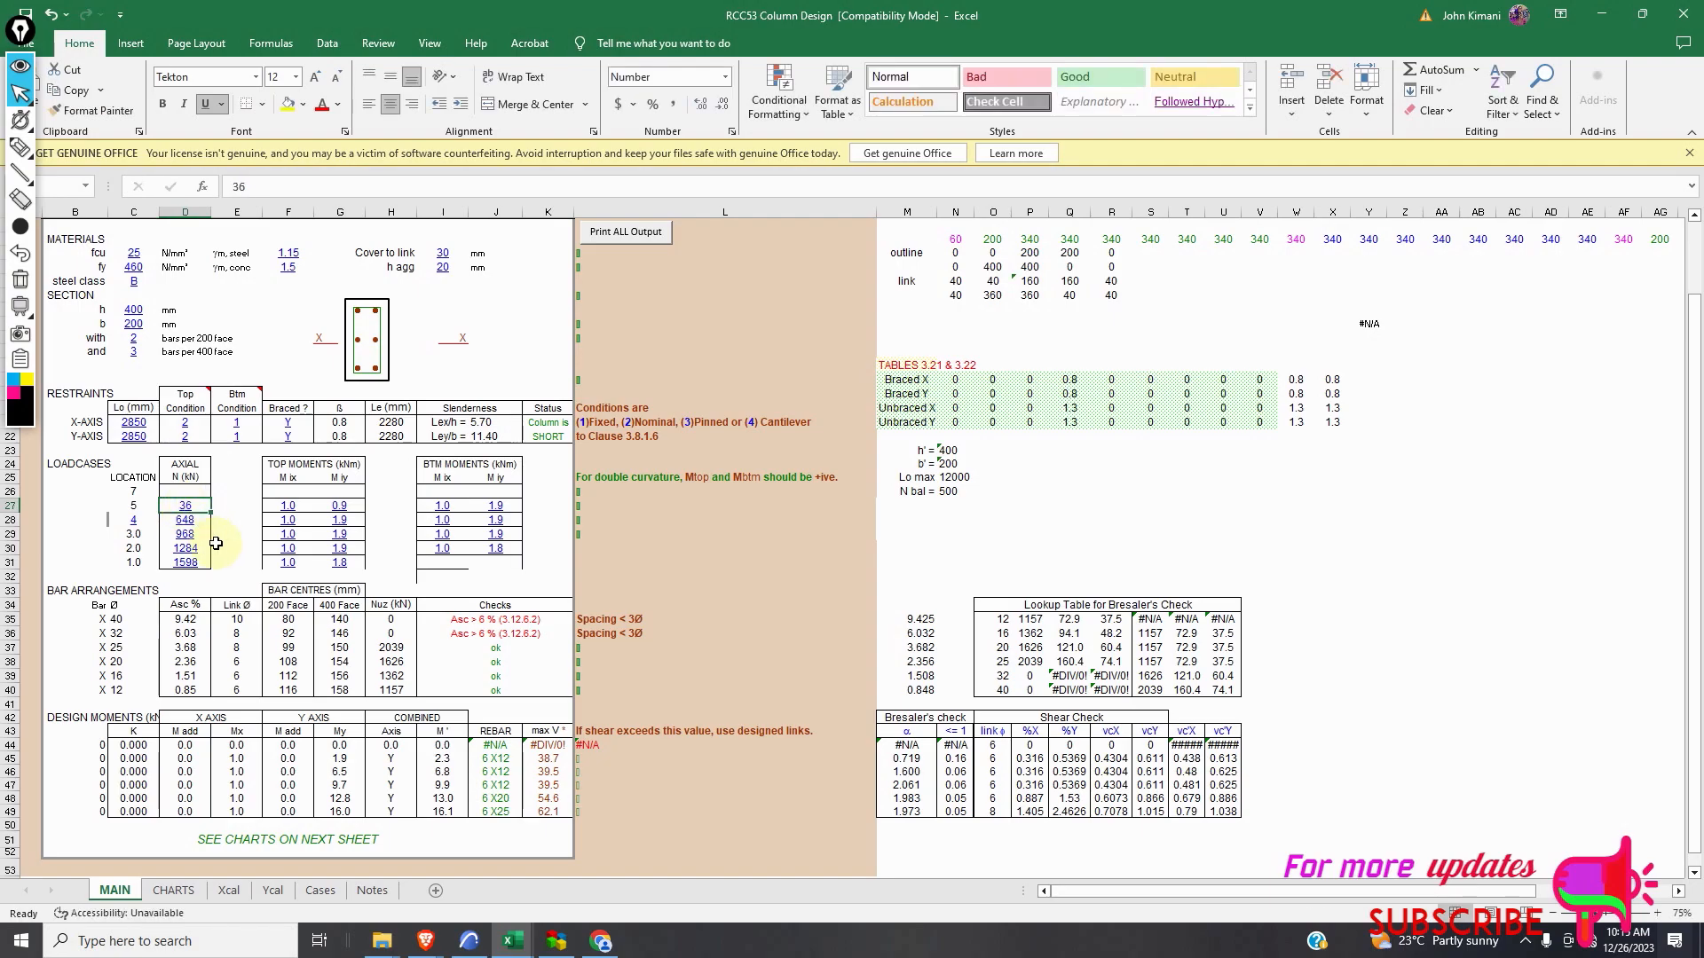
{"action": "type", "text": "3"}
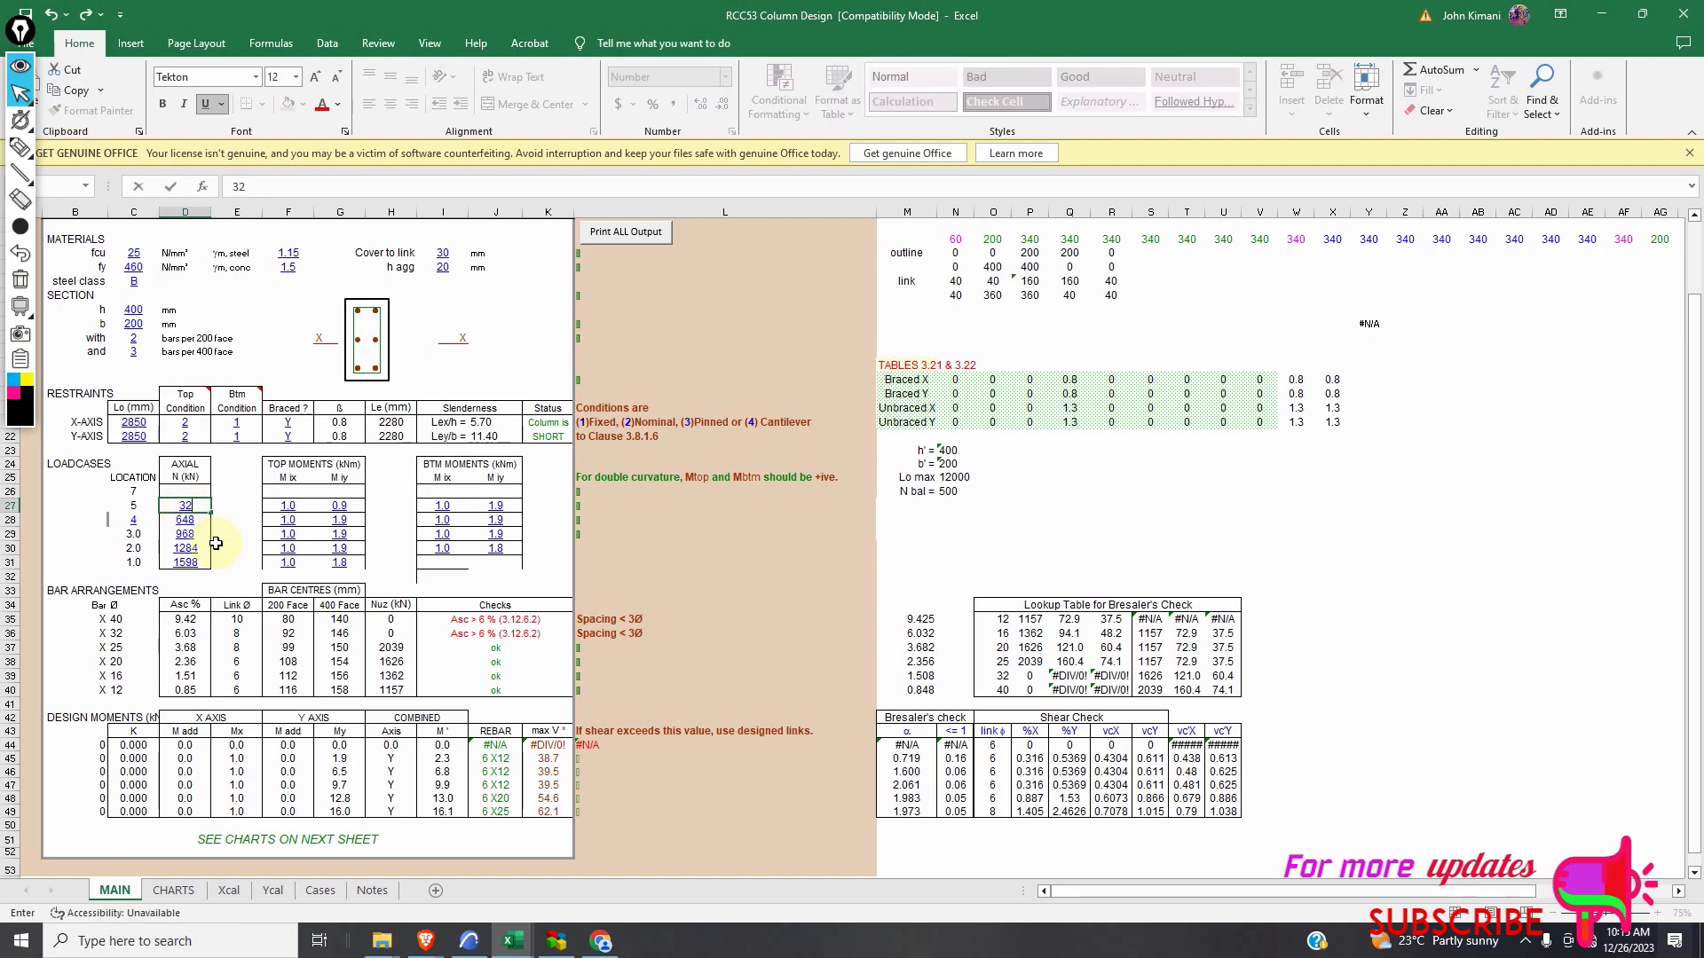
{"action": "key", "text": "Return"}
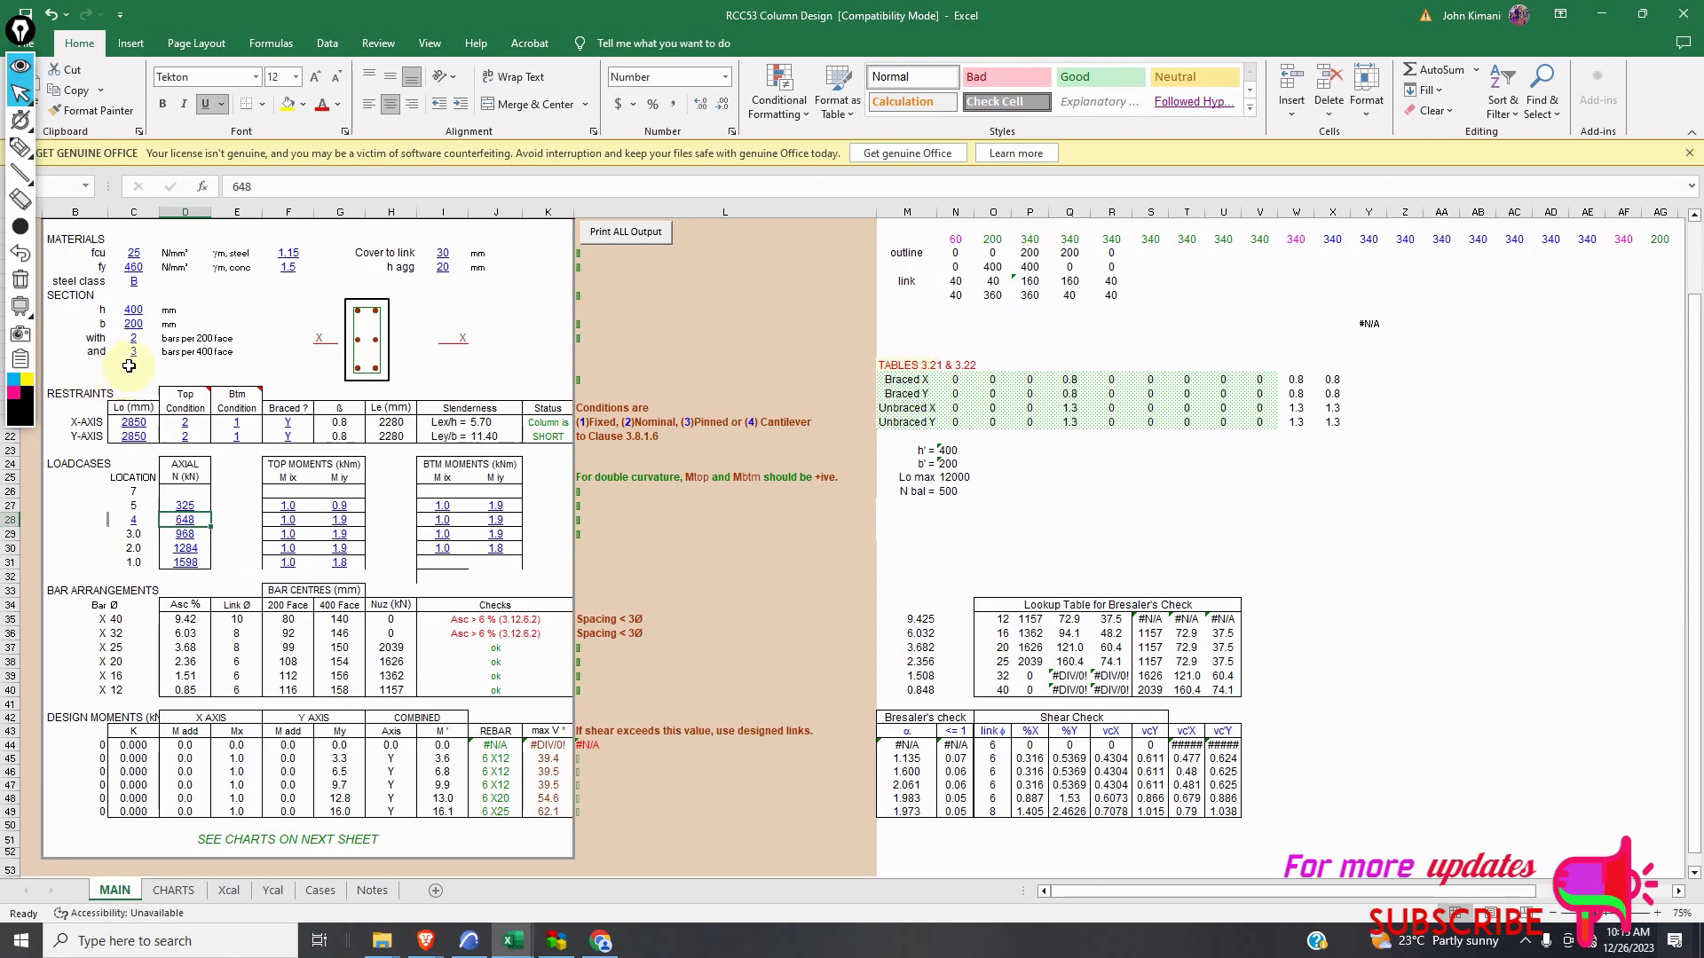
Try a column section width b of 225 mm with the current bar arrangement.
{"action": "scroll", "coordinate": [128, 366], "scroll_direction": "up", "scroll_amount": 2}
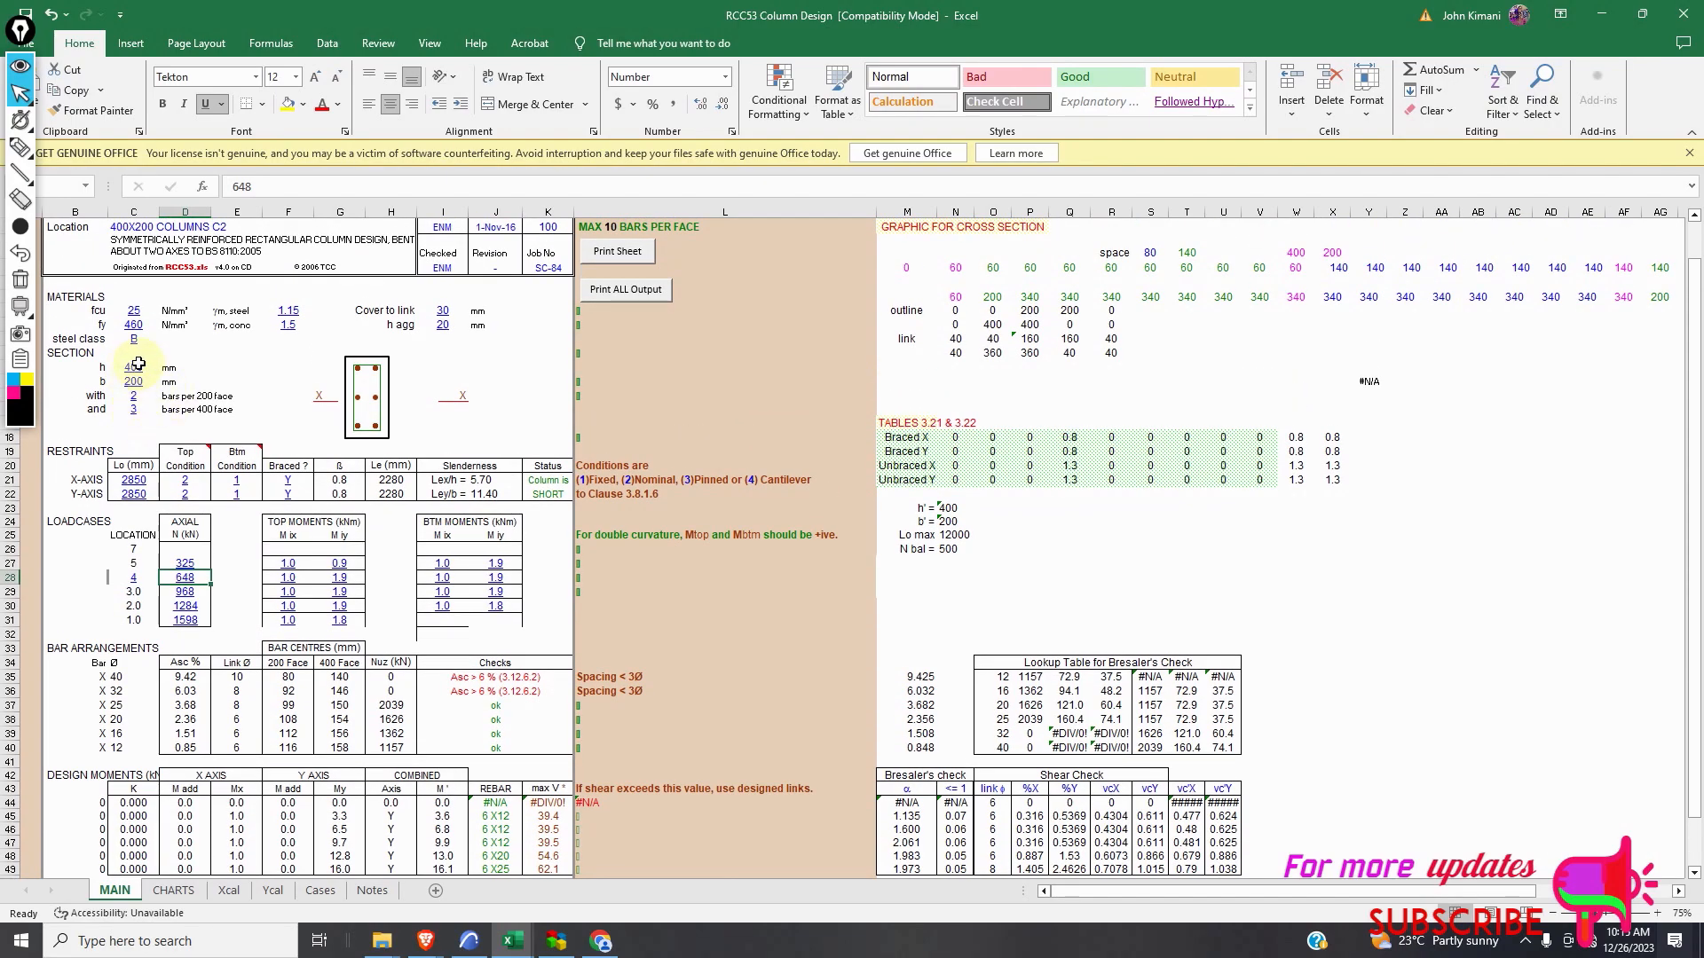
{"action": "scroll", "coordinate": [257, 532], "scroll_direction": "down", "scroll_amount": 2}
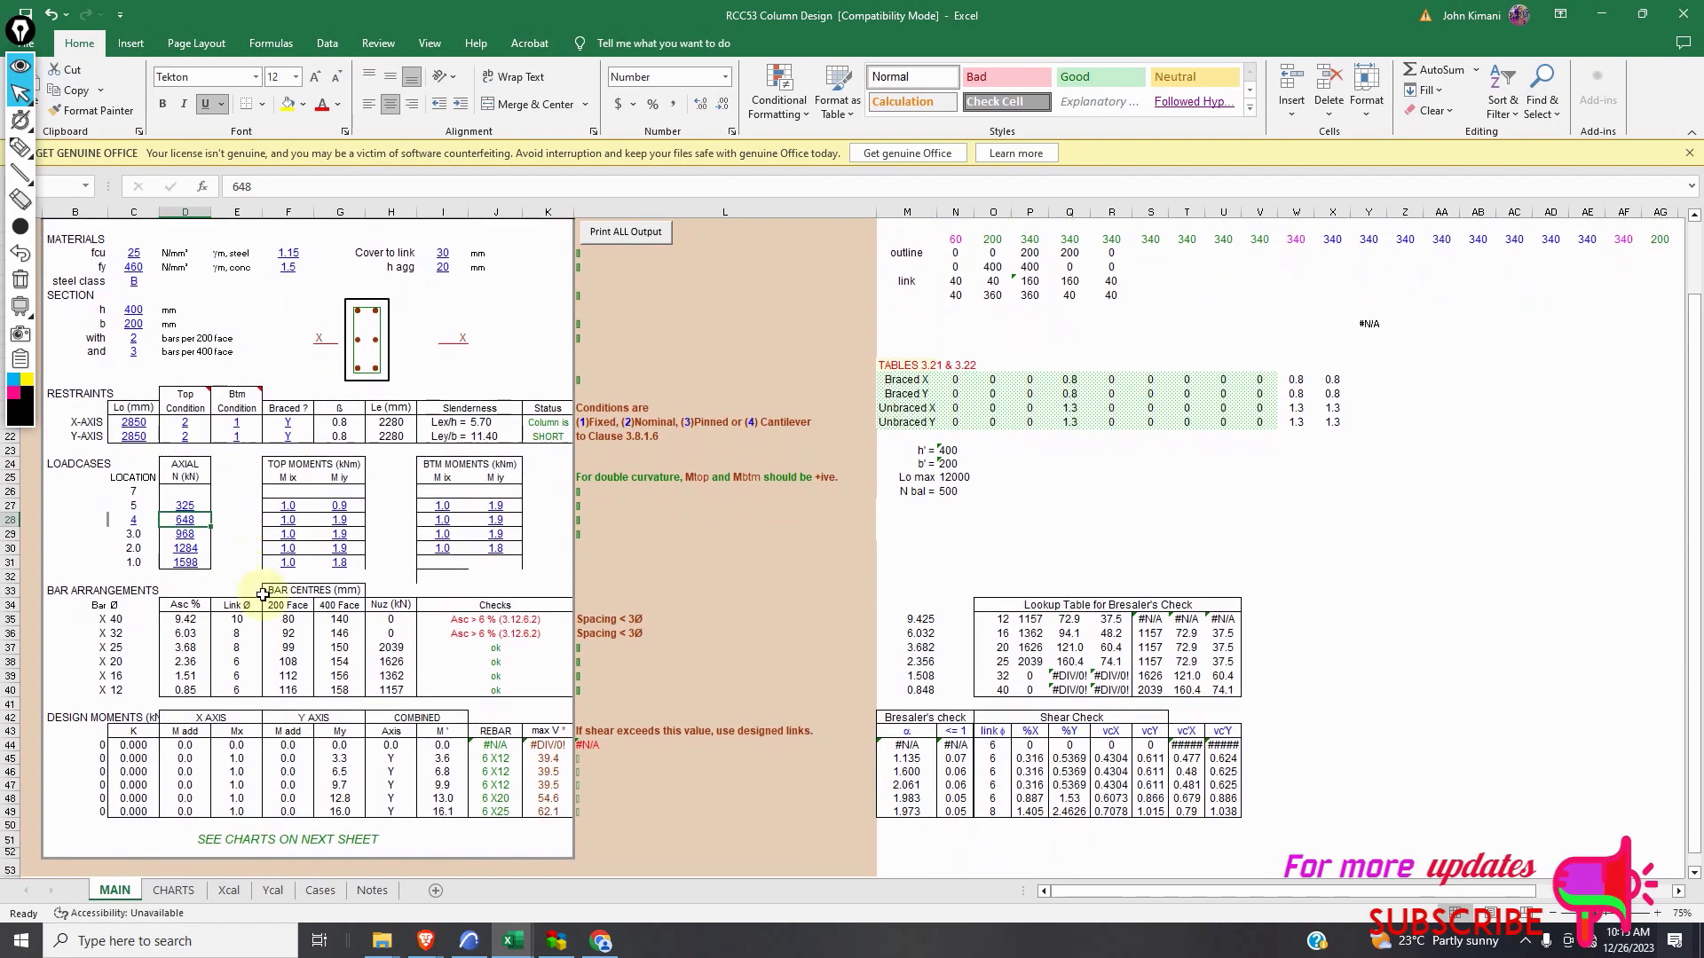
{"action": "left_click", "coordinate": [135, 283]}
{"action": "type", "text": "225"}
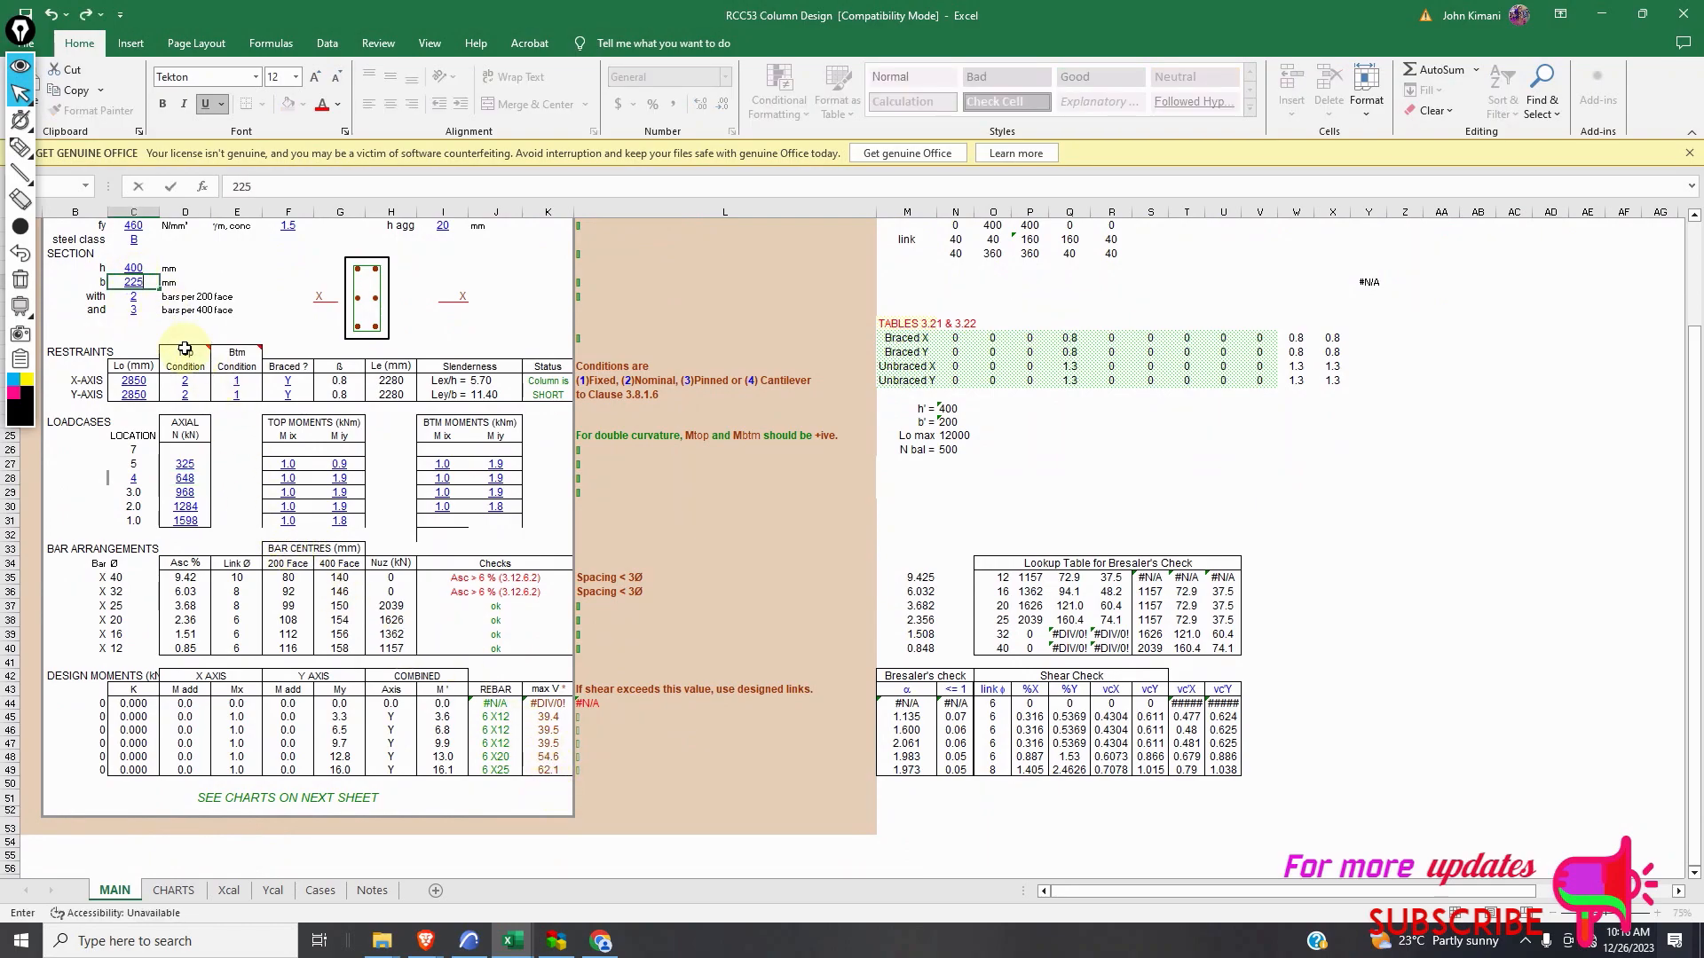
{"action": "key", "text": "Return"}
{"action": "key", "text": "Return"}
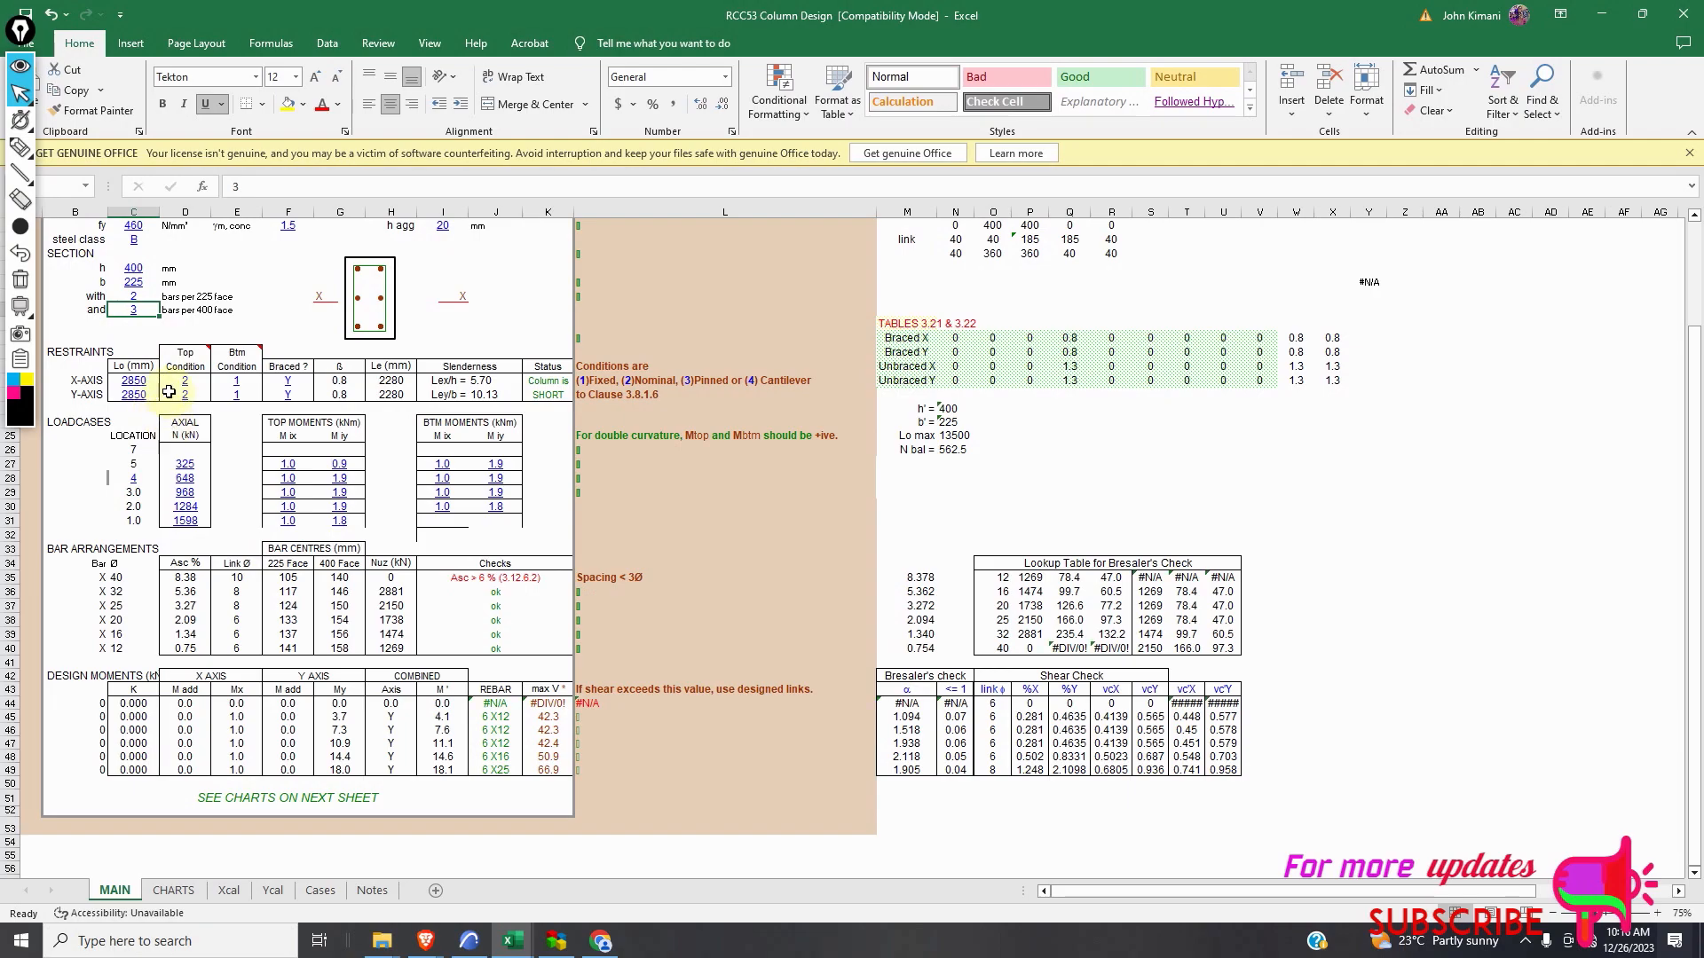
Restore the column section width b to 200 mm and recheck the bar arrangements.
{"action": "left_click", "coordinate": [133, 282]}
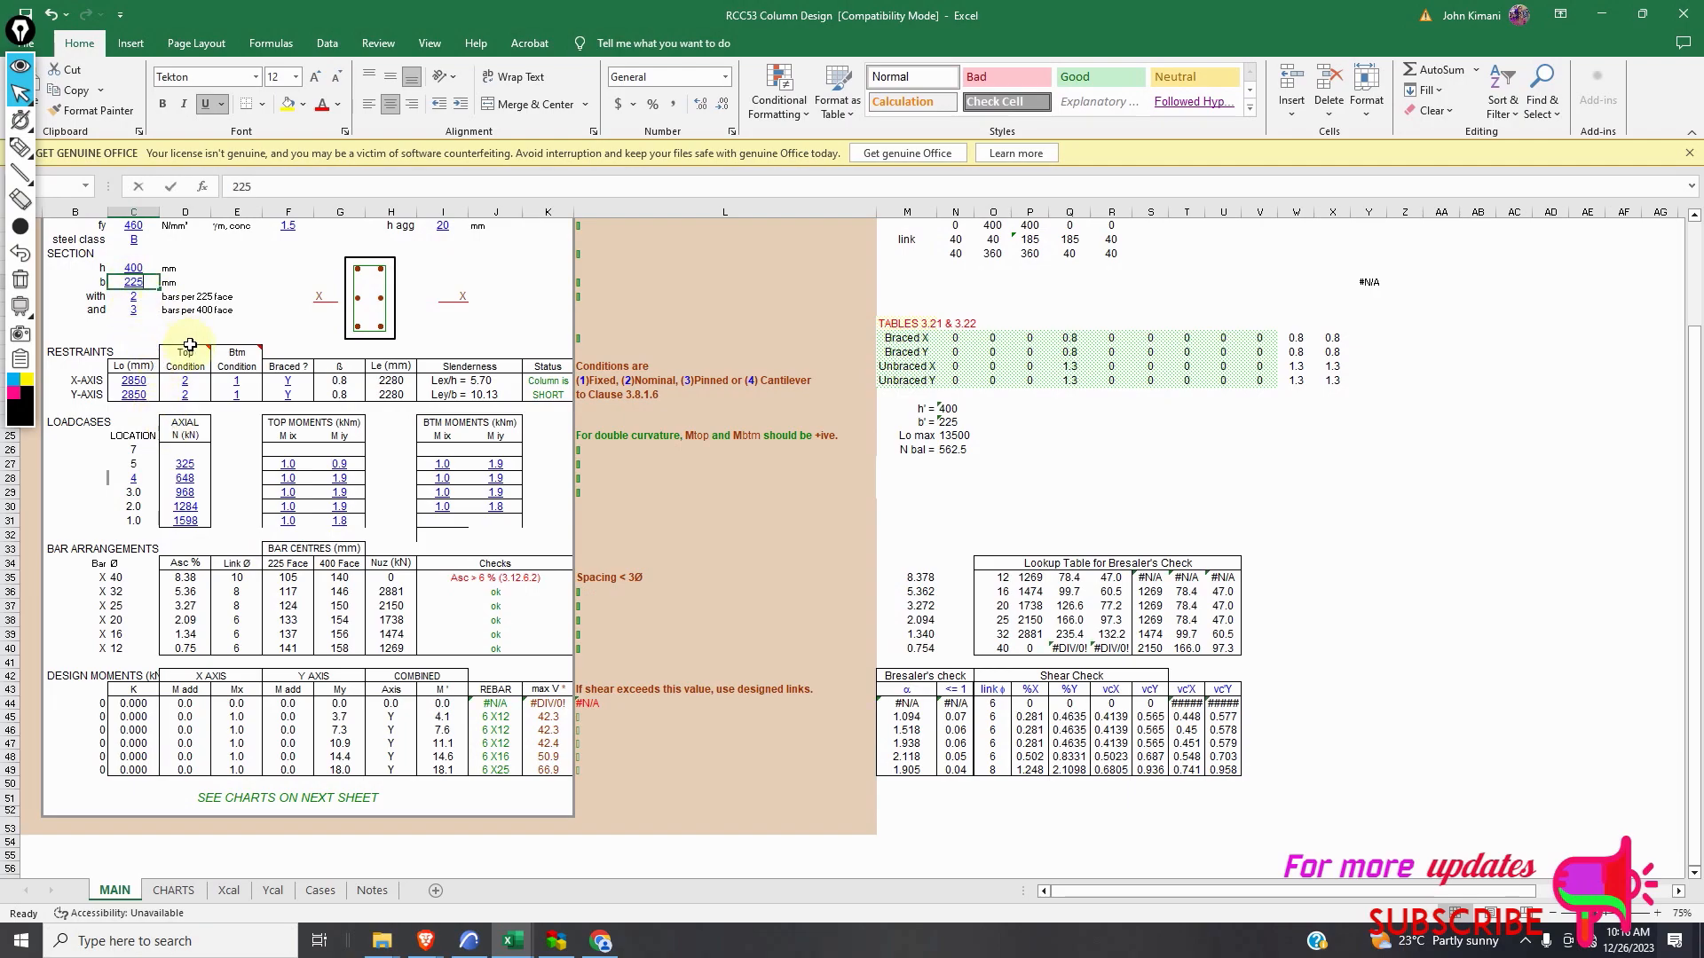
{"action": "type", "text": "200"}
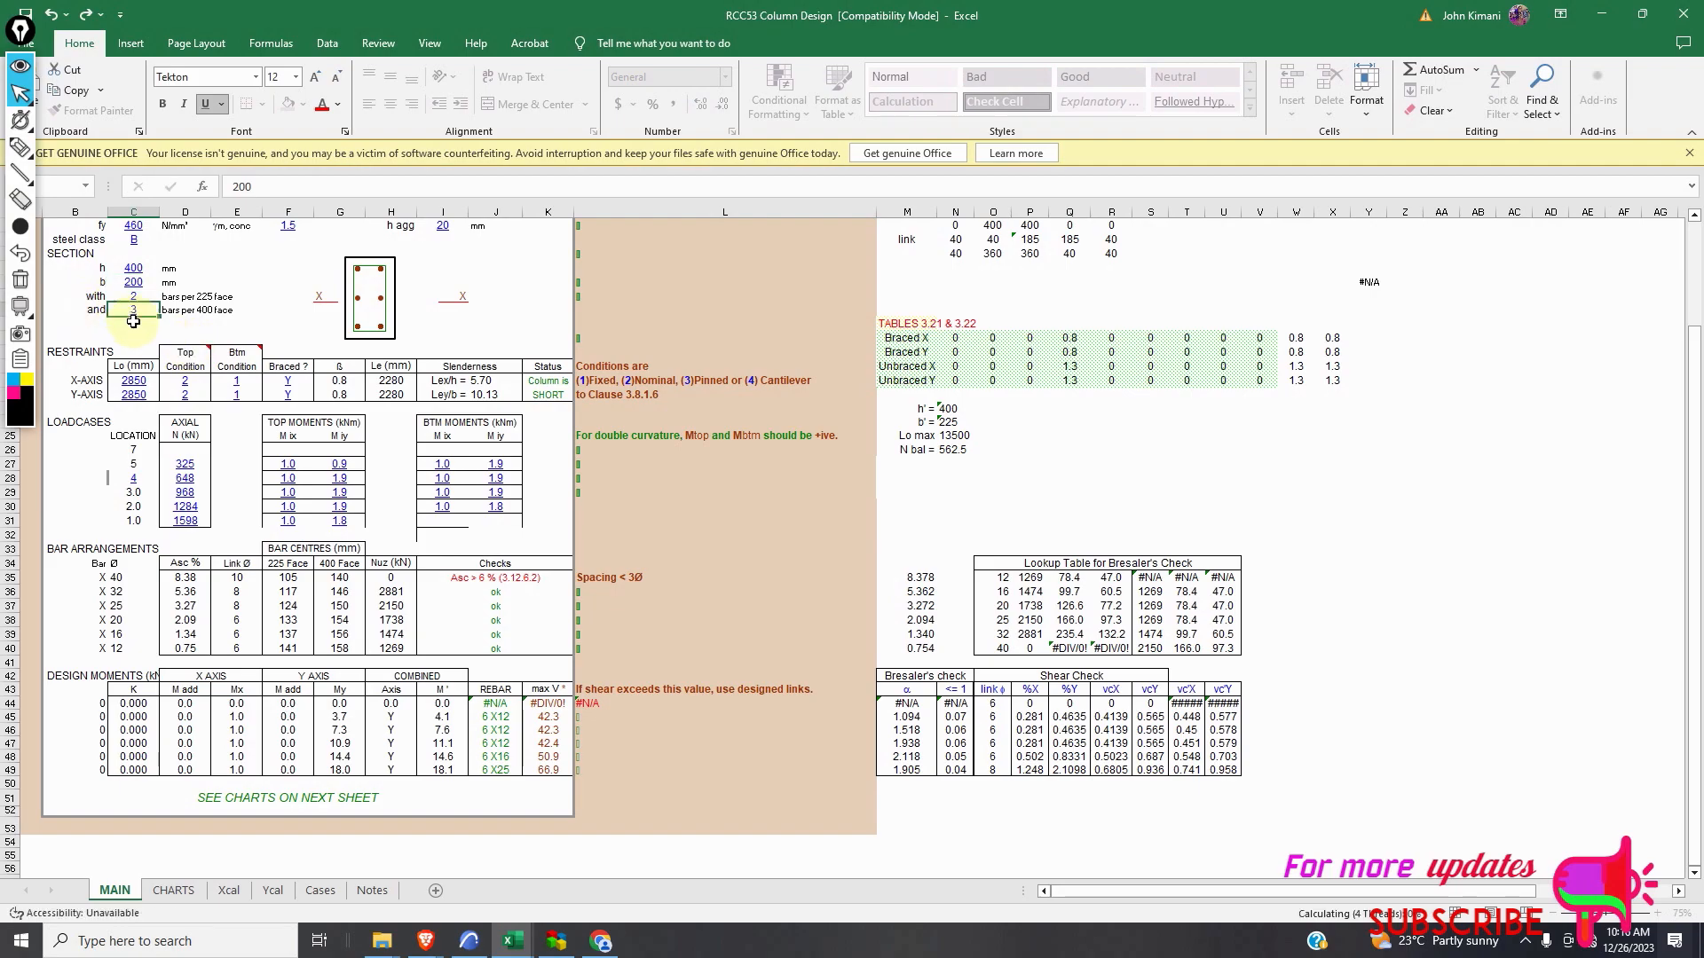
{"action": "left_click", "coordinate": [132, 315]}
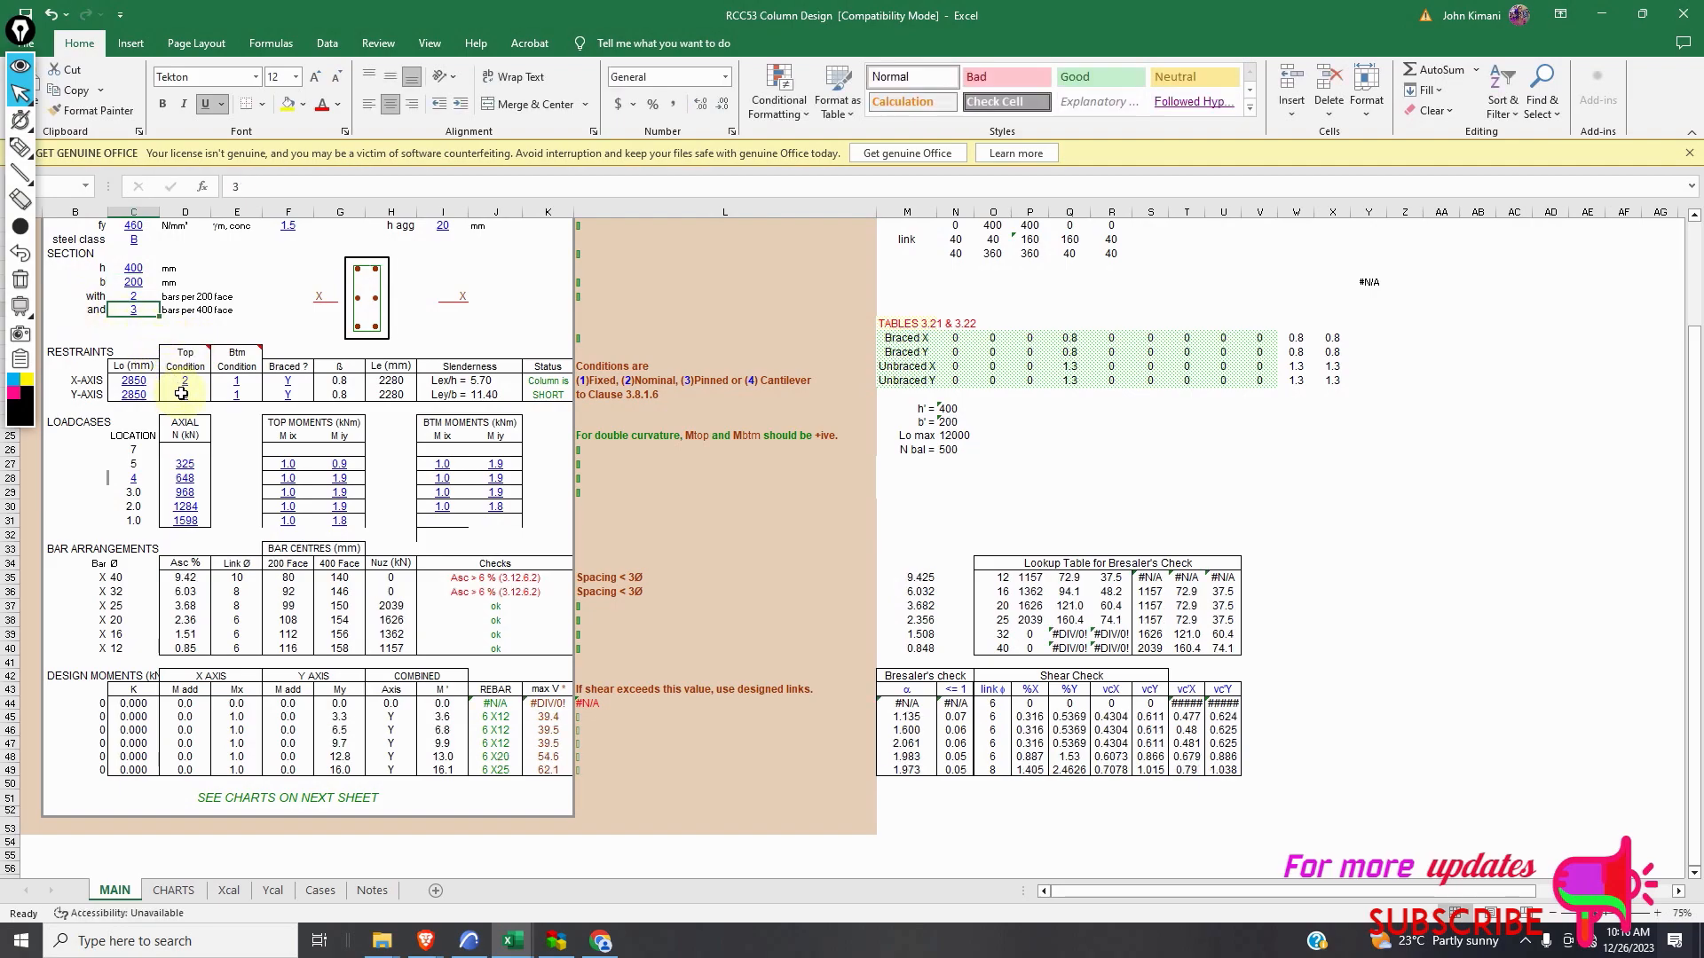
{"action": "scroll", "coordinate": [246, 513], "scroll_direction": "up", "scroll_amount": 1}
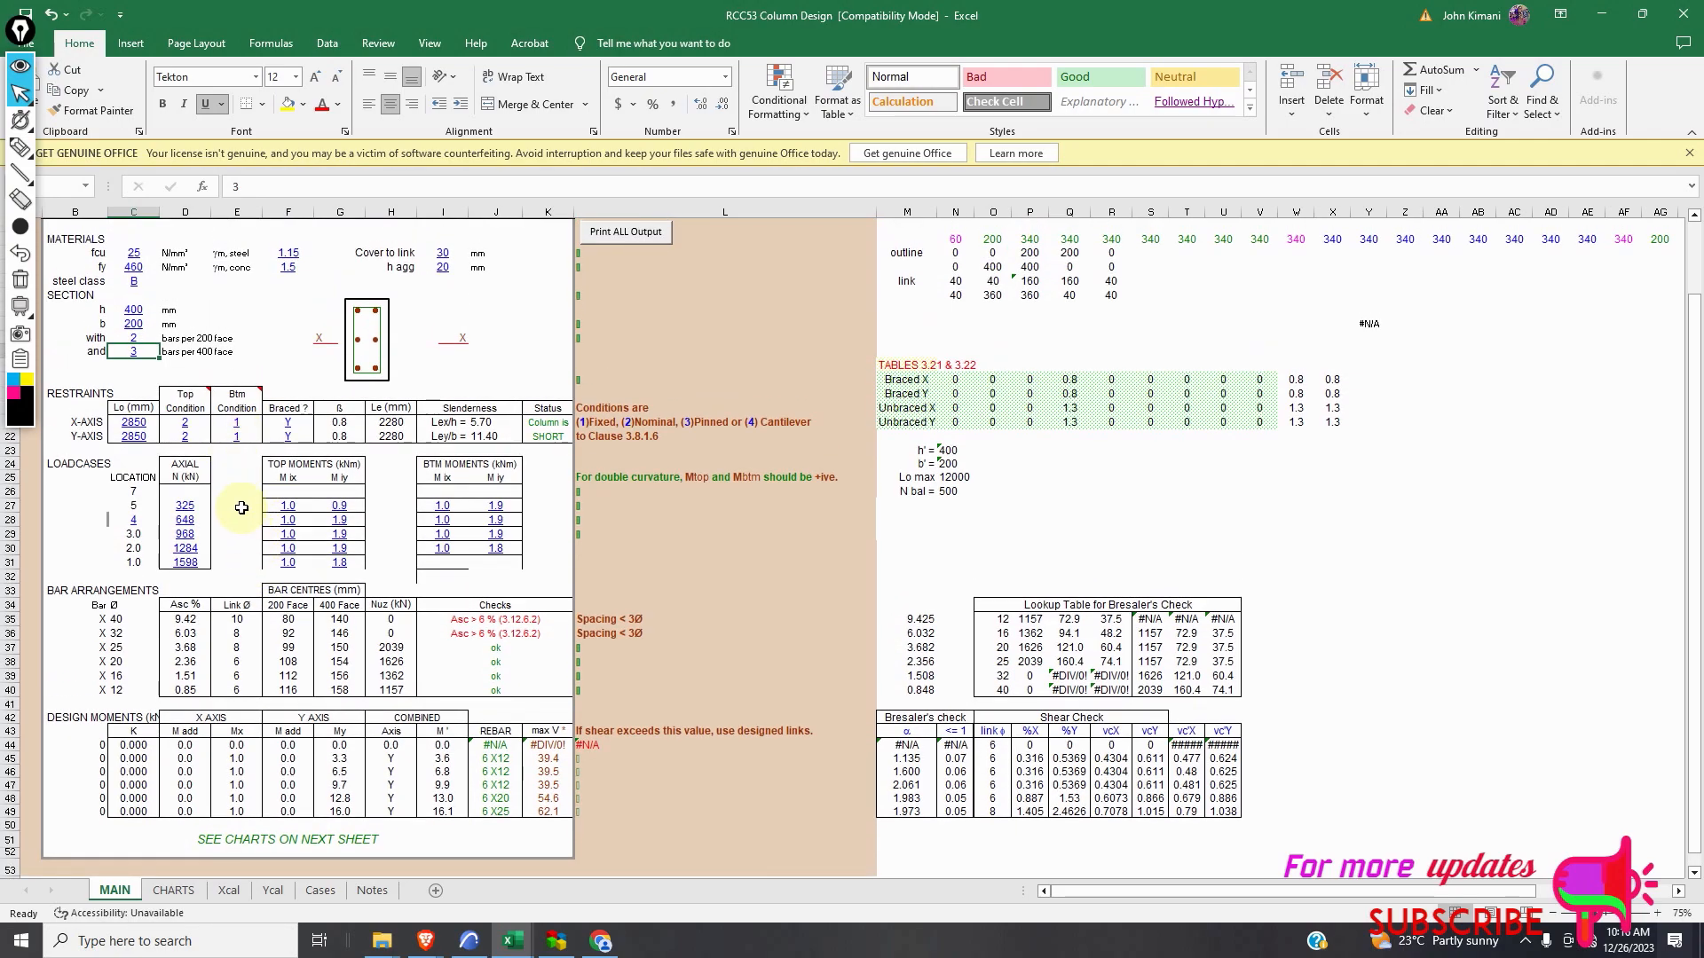
Set the number of bars per 200 mm face to 3 and check the bar arrangements and rebar results.
{"action": "left_click", "coordinate": [136, 339]}
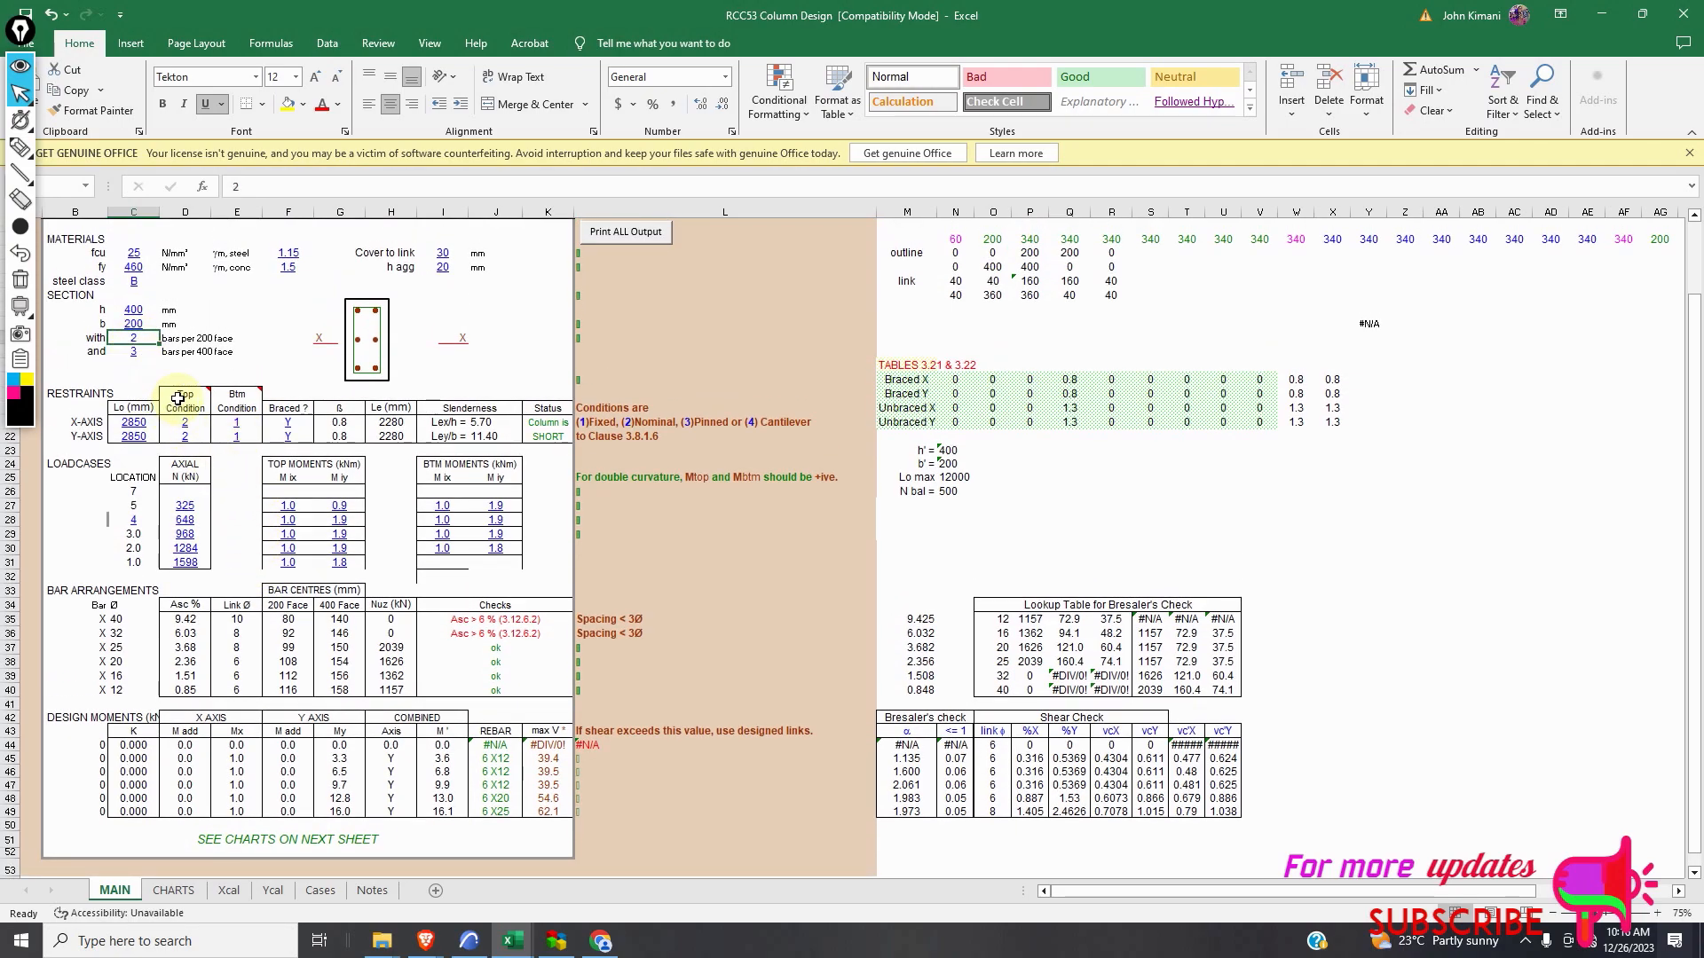
{"action": "type", "text": "3"}
{"action": "key", "text": "Return"}
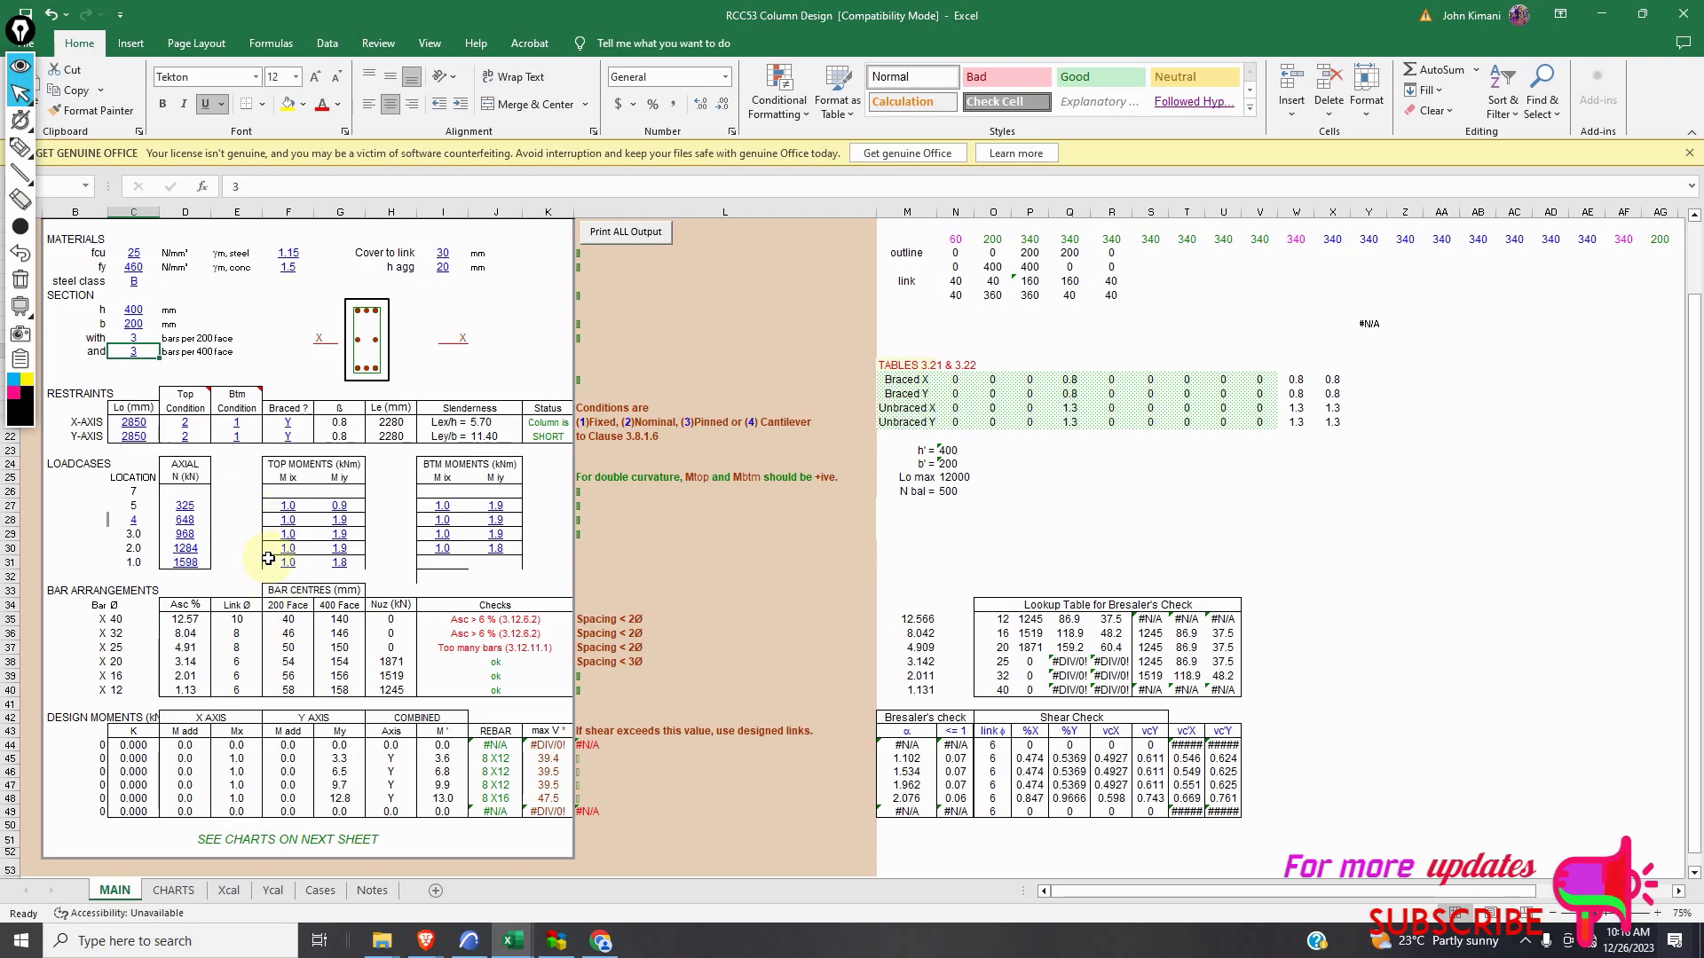
{"action": "scroll", "coordinate": [266, 559], "scroll_direction": "up", "scroll_amount": 3}
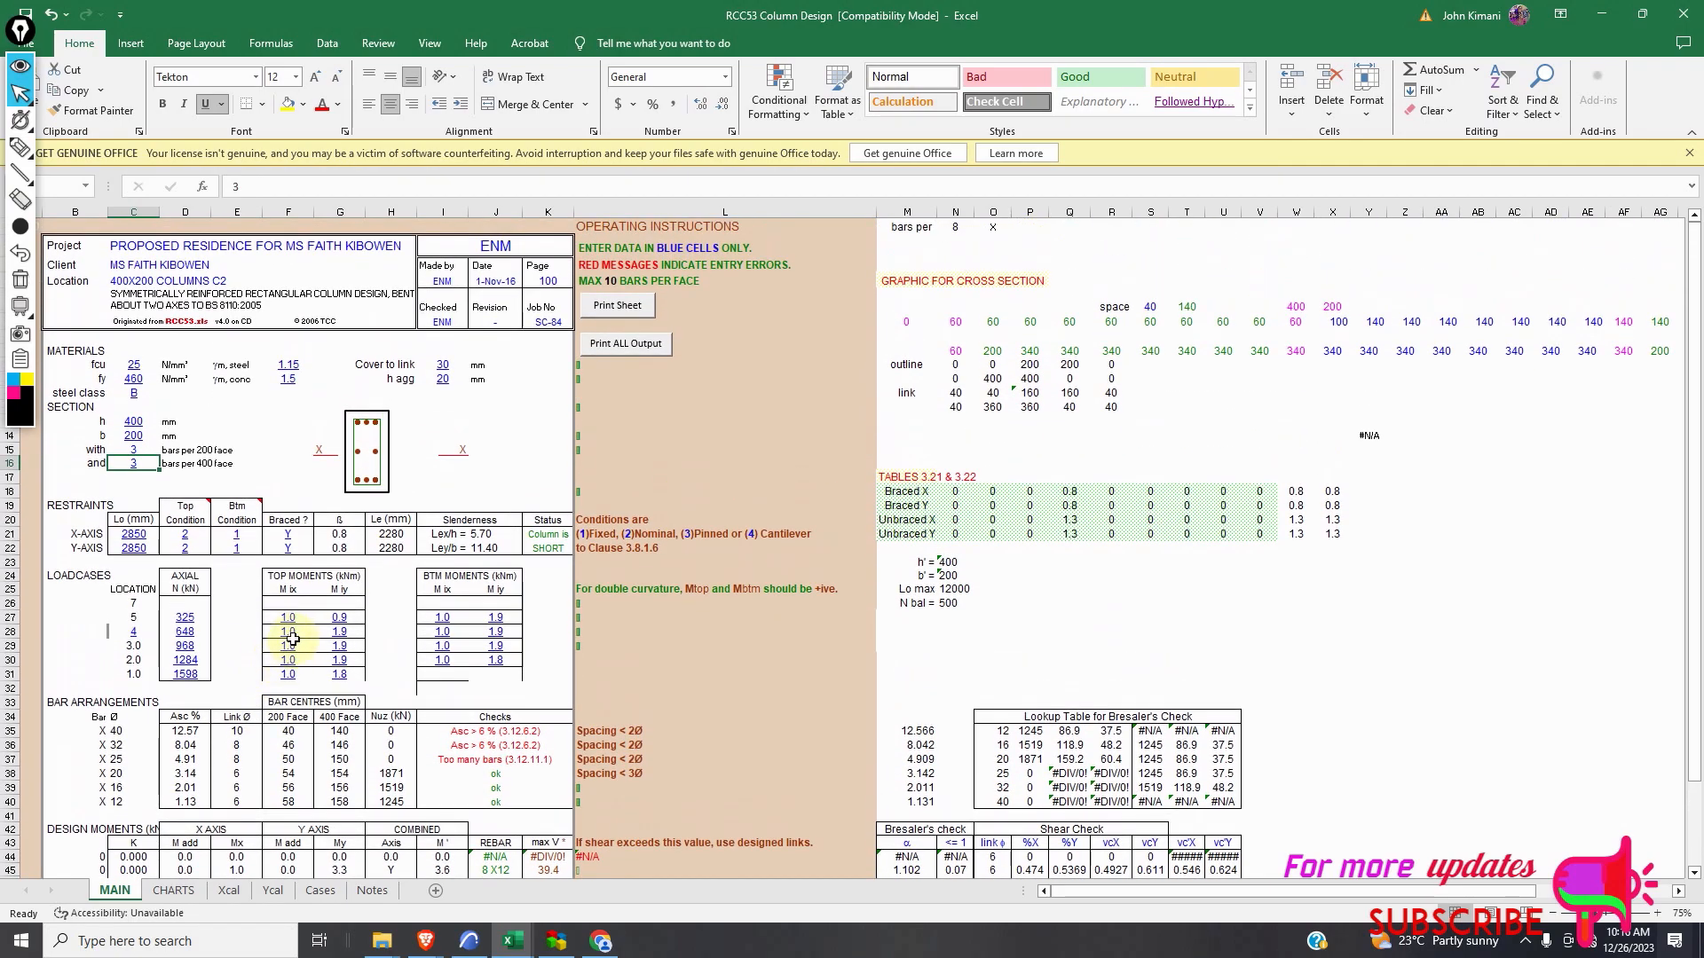
{"action": "scroll", "coordinate": [292, 612], "scroll_direction": "down", "scroll_amount": 4}
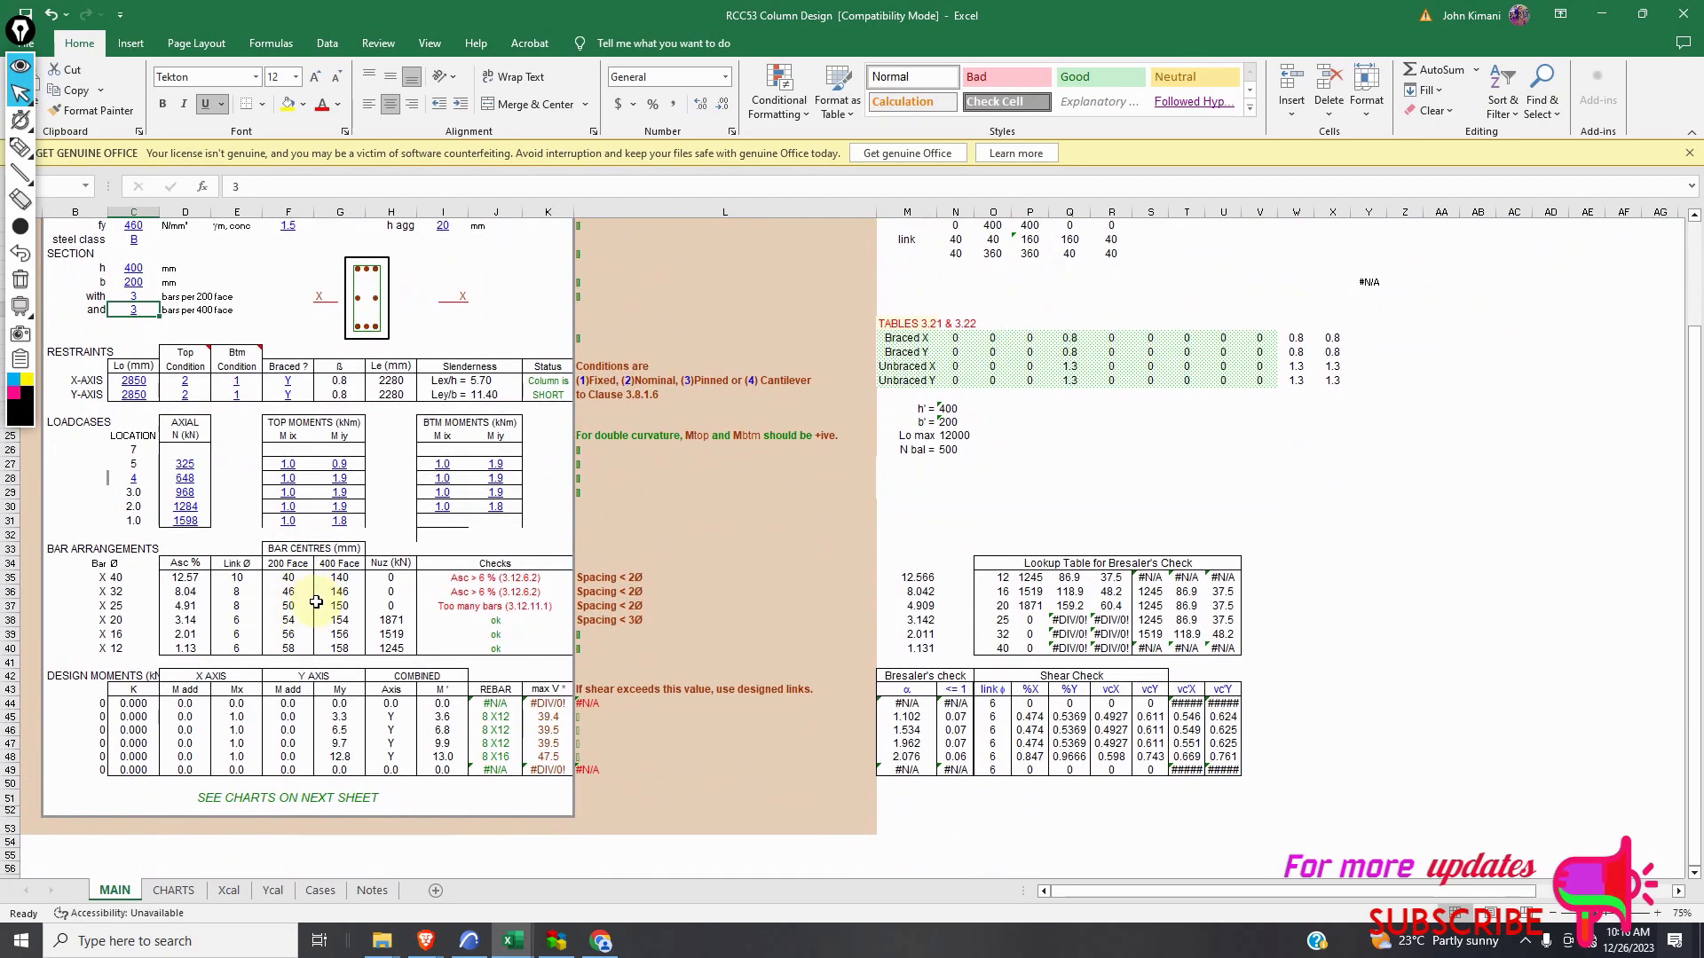
{"action": "scroll", "coordinate": [191, 519], "scroll_direction": "up", "scroll_amount": 1}
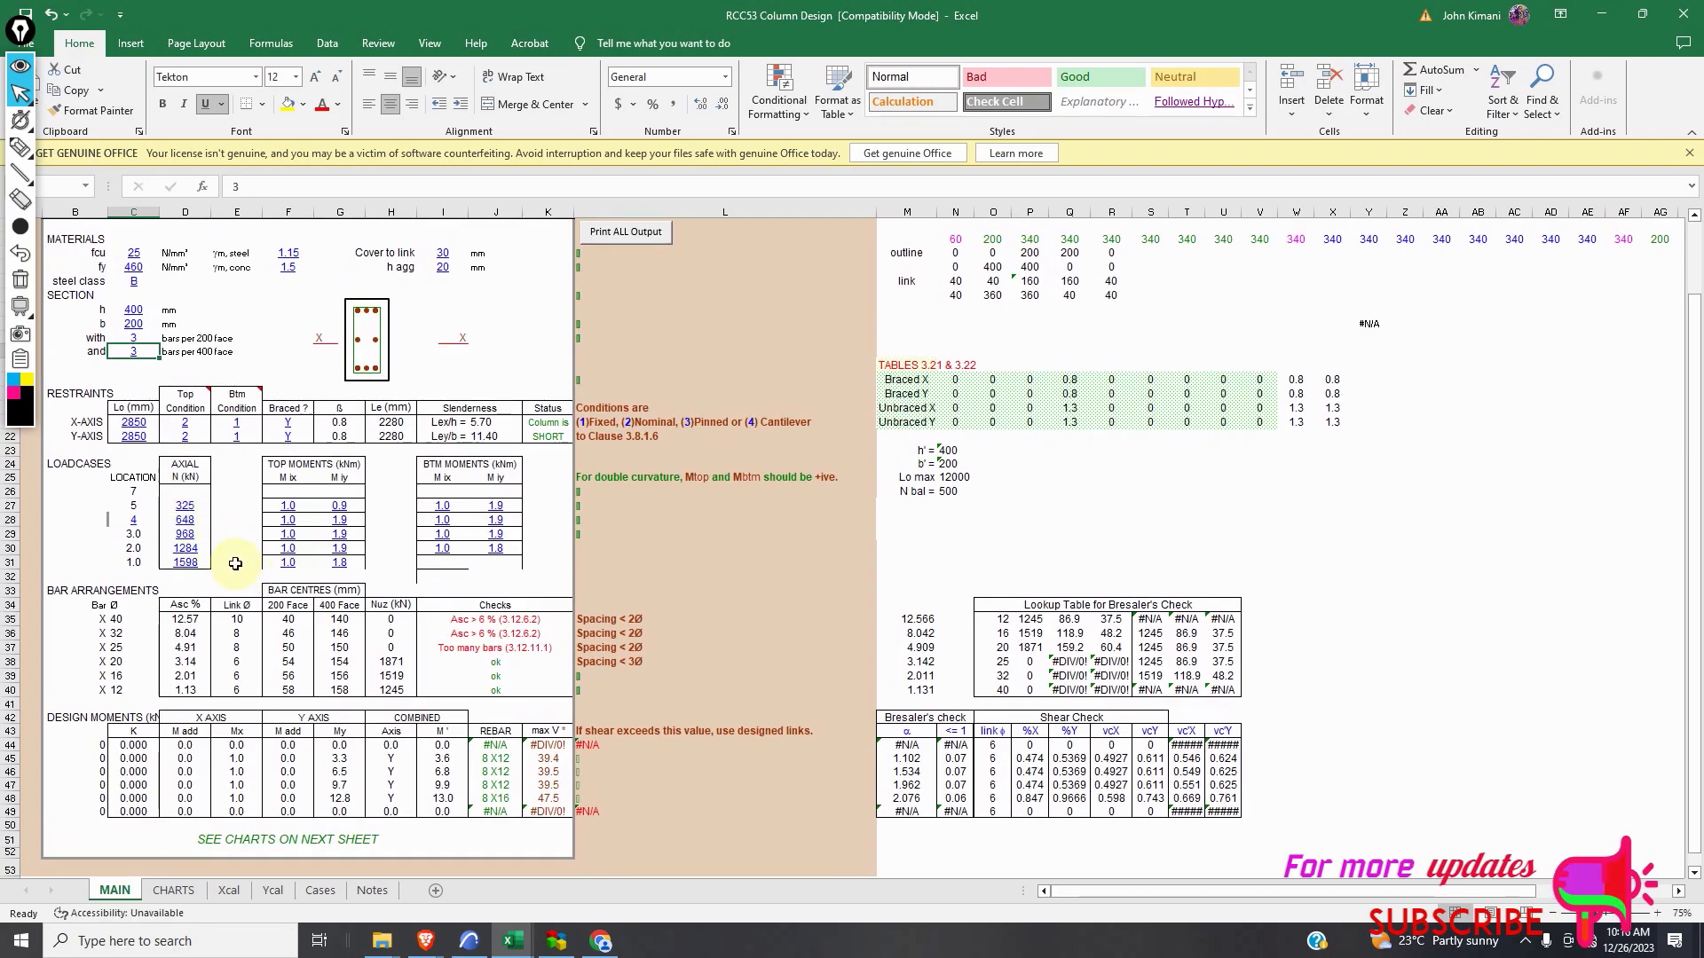
Set the column section width b to 225 mm and review the bar checks and the rebar for each location.
{"action": "double_click", "coordinate": [140, 325]}
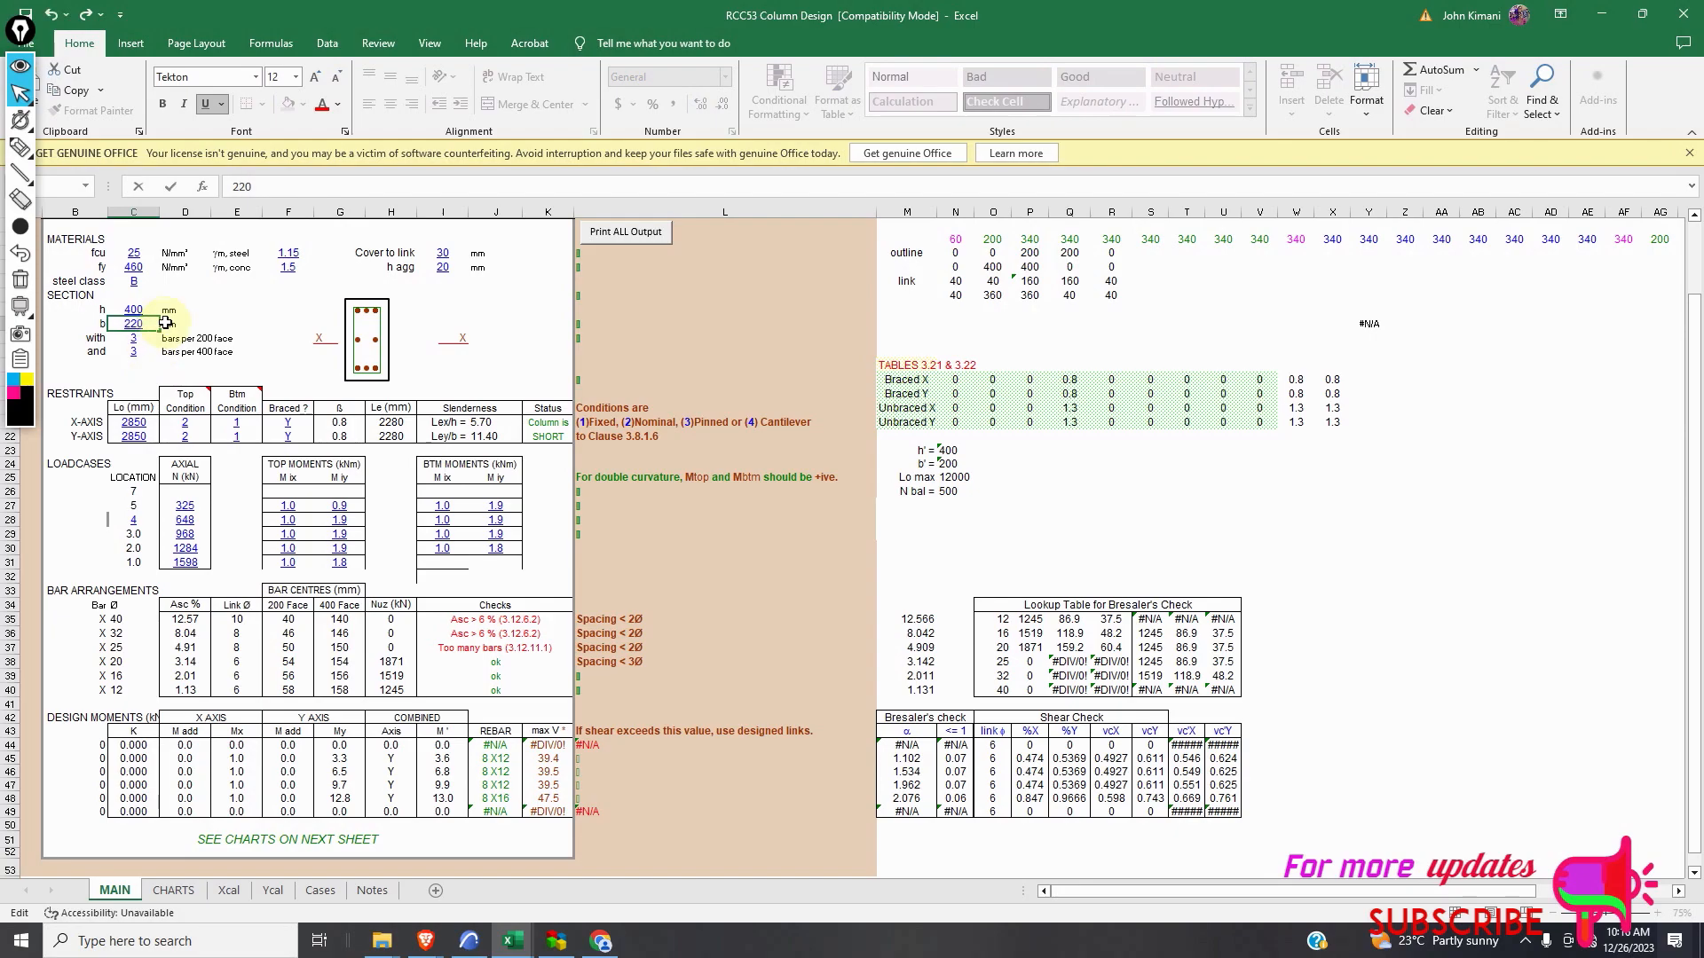
{"action": "left_click", "coordinate": [266, 301]}
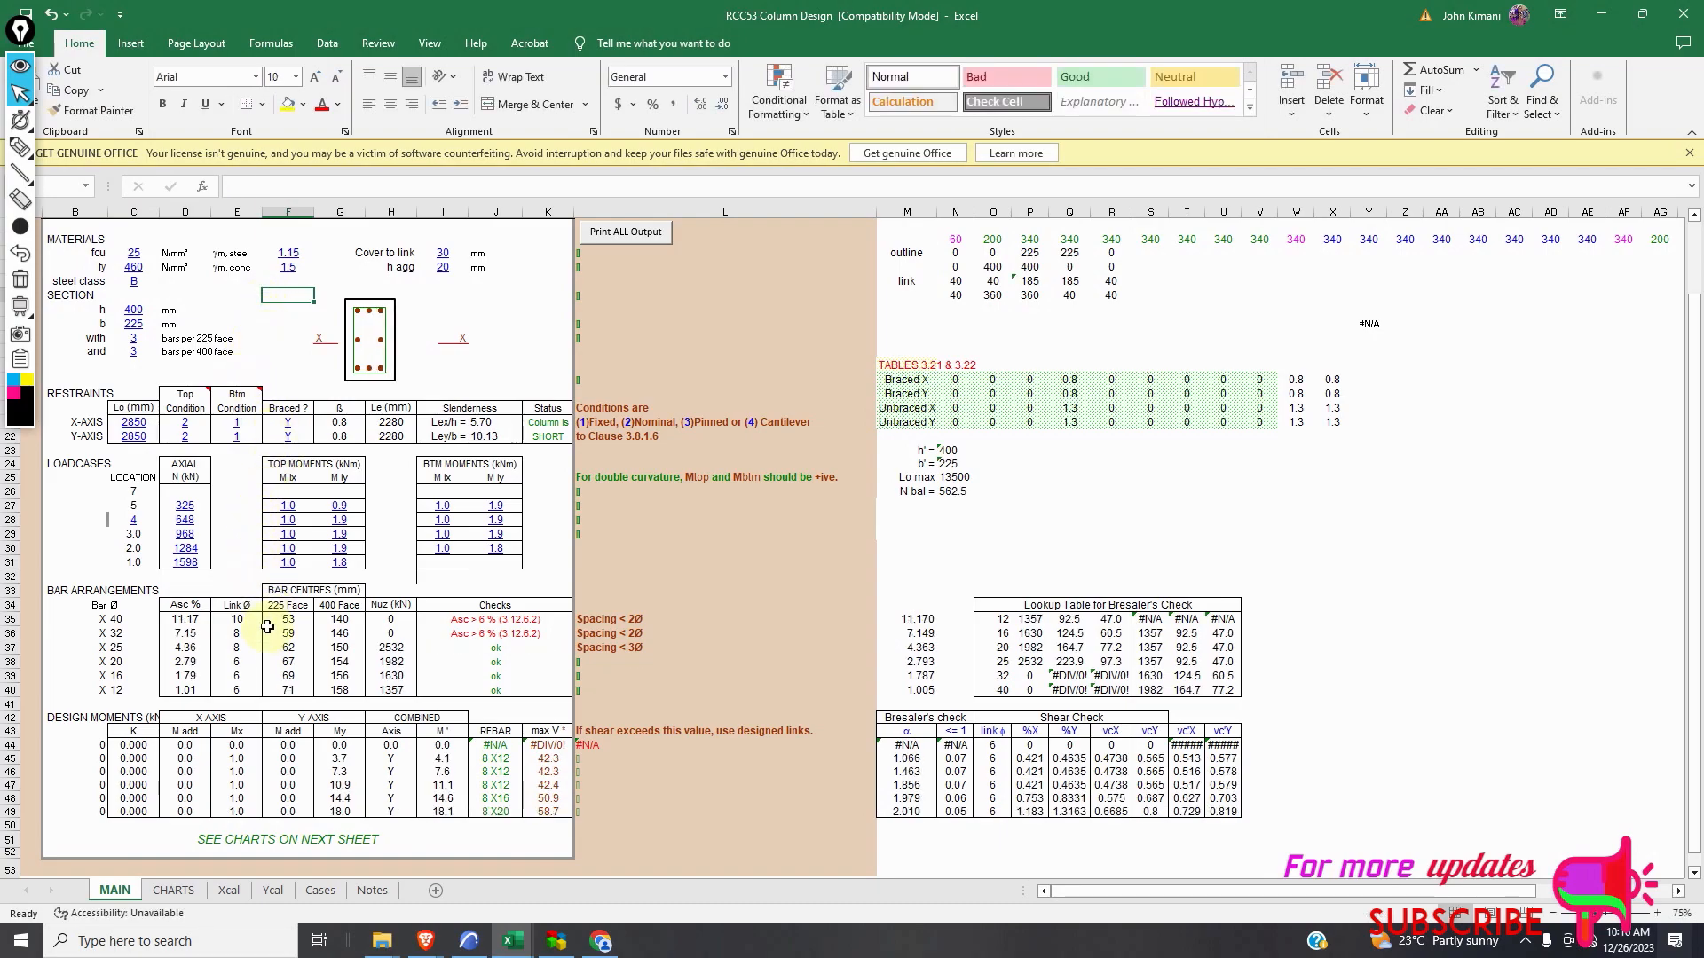
{"action": "scroll", "coordinate": [242, 609], "scroll_direction": "down", "scroll_amount": 2}
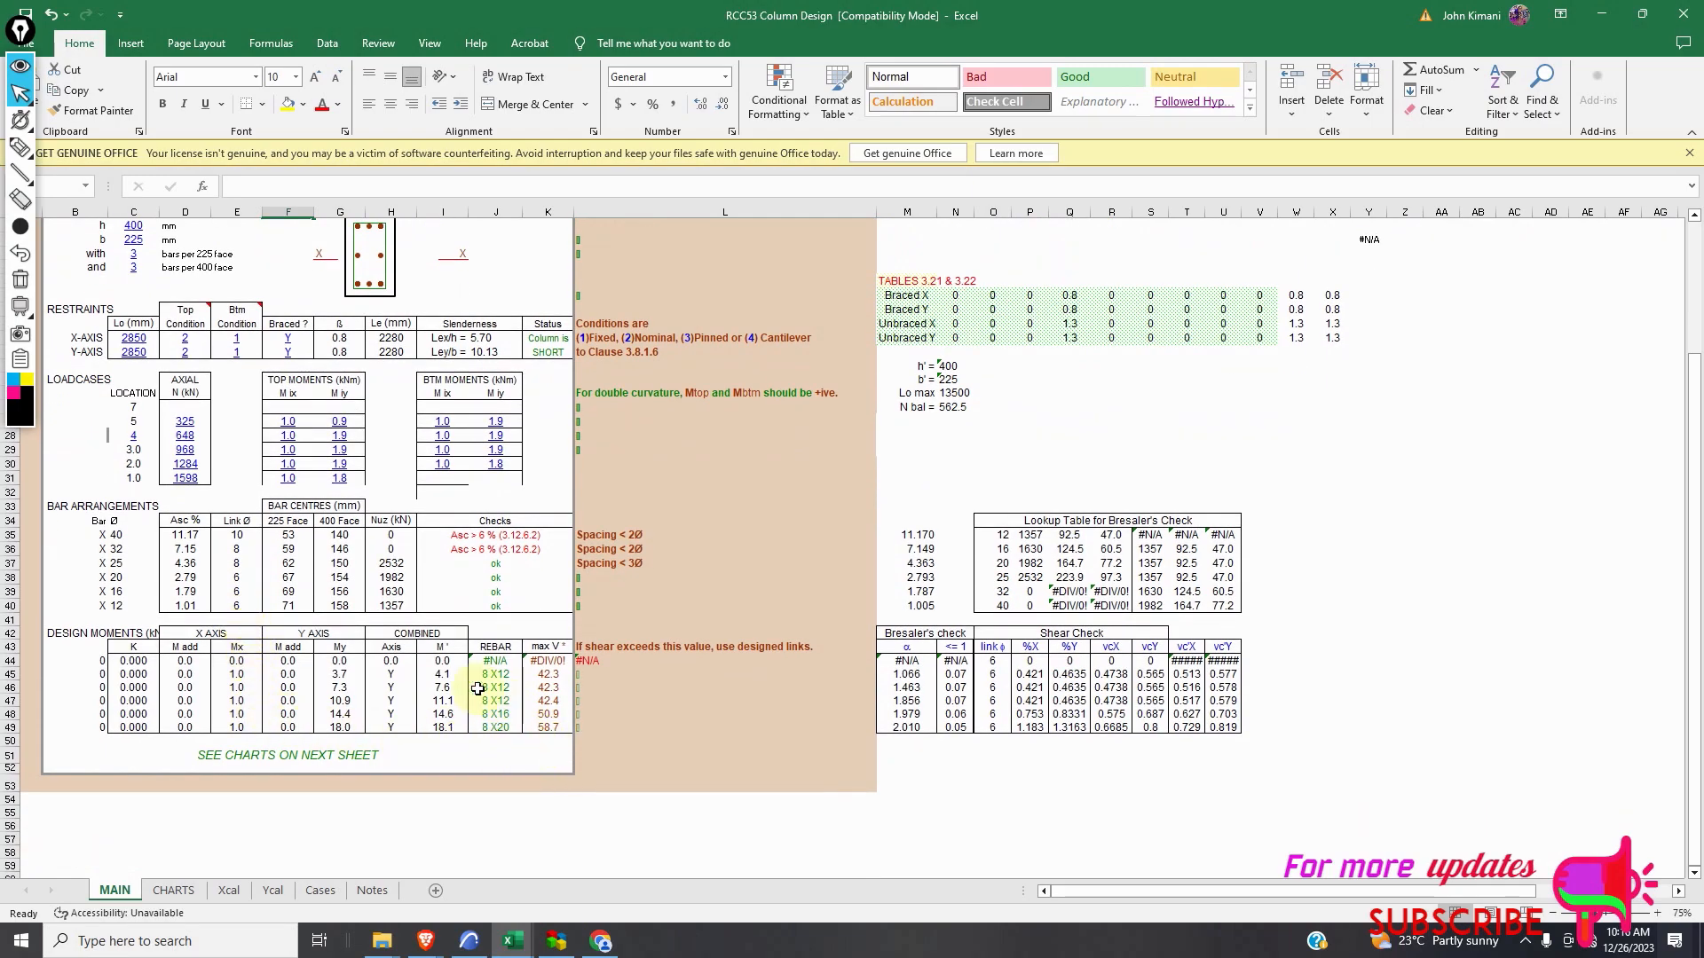
{"action": "scroll", "coordinate": [292, 533], "scroll_direction": "up", "scroll_amount": 2}
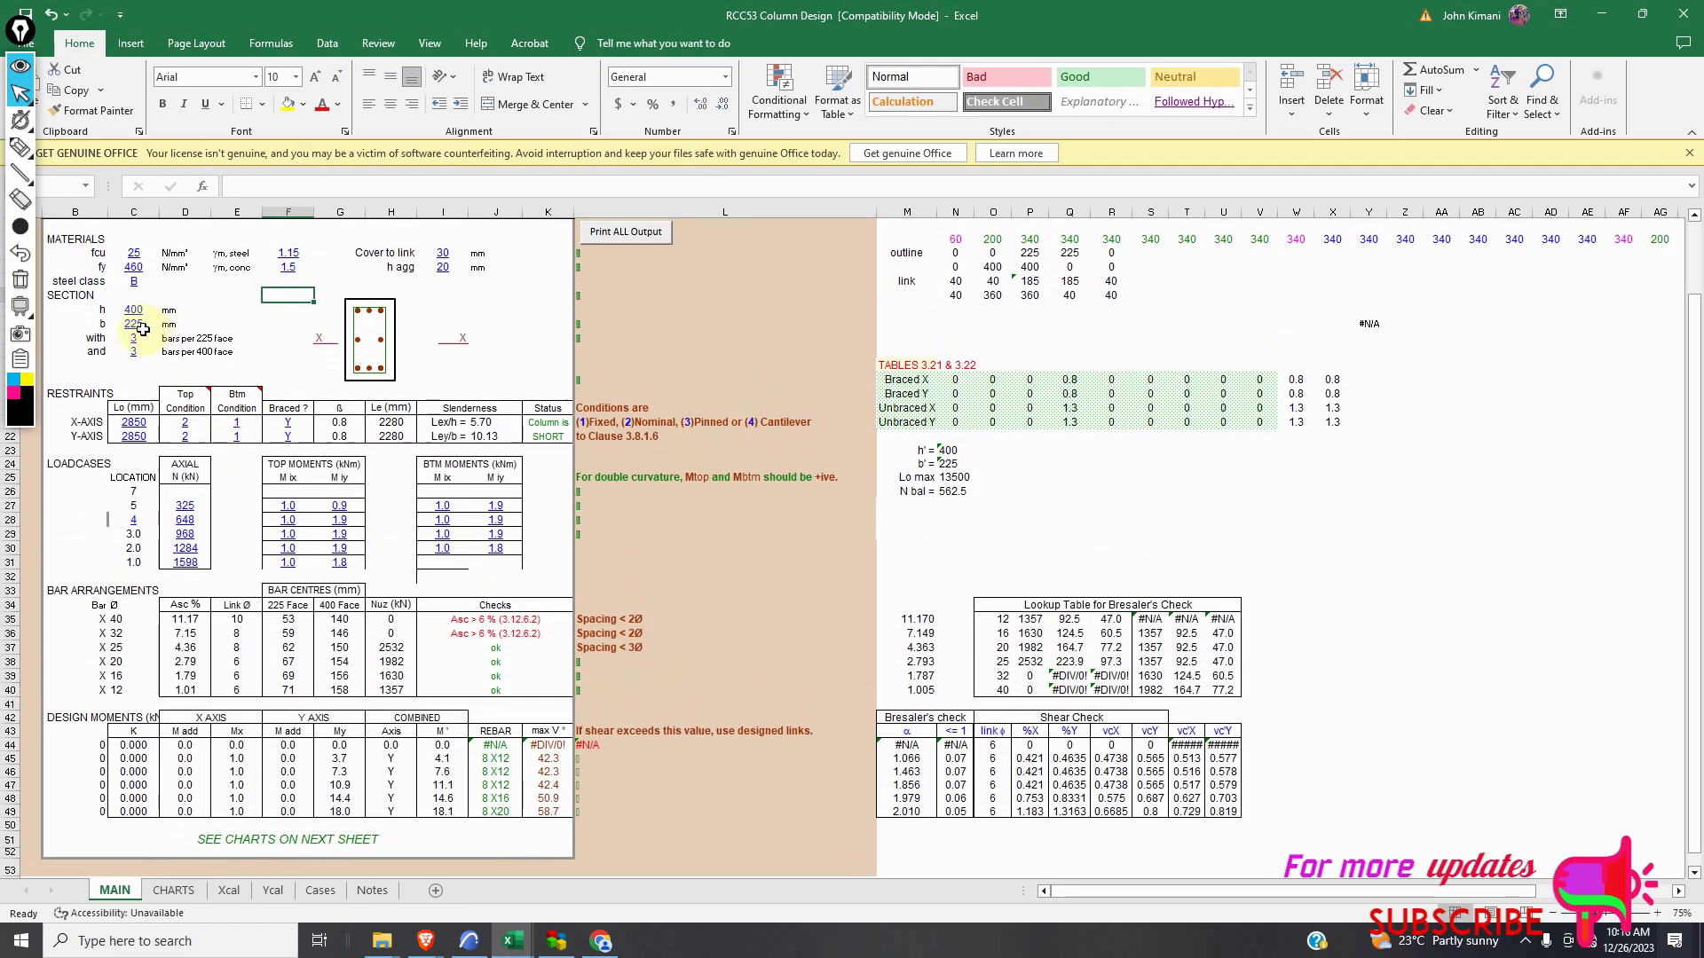
{"action": "left_click", "coordinate": [136, 324]}
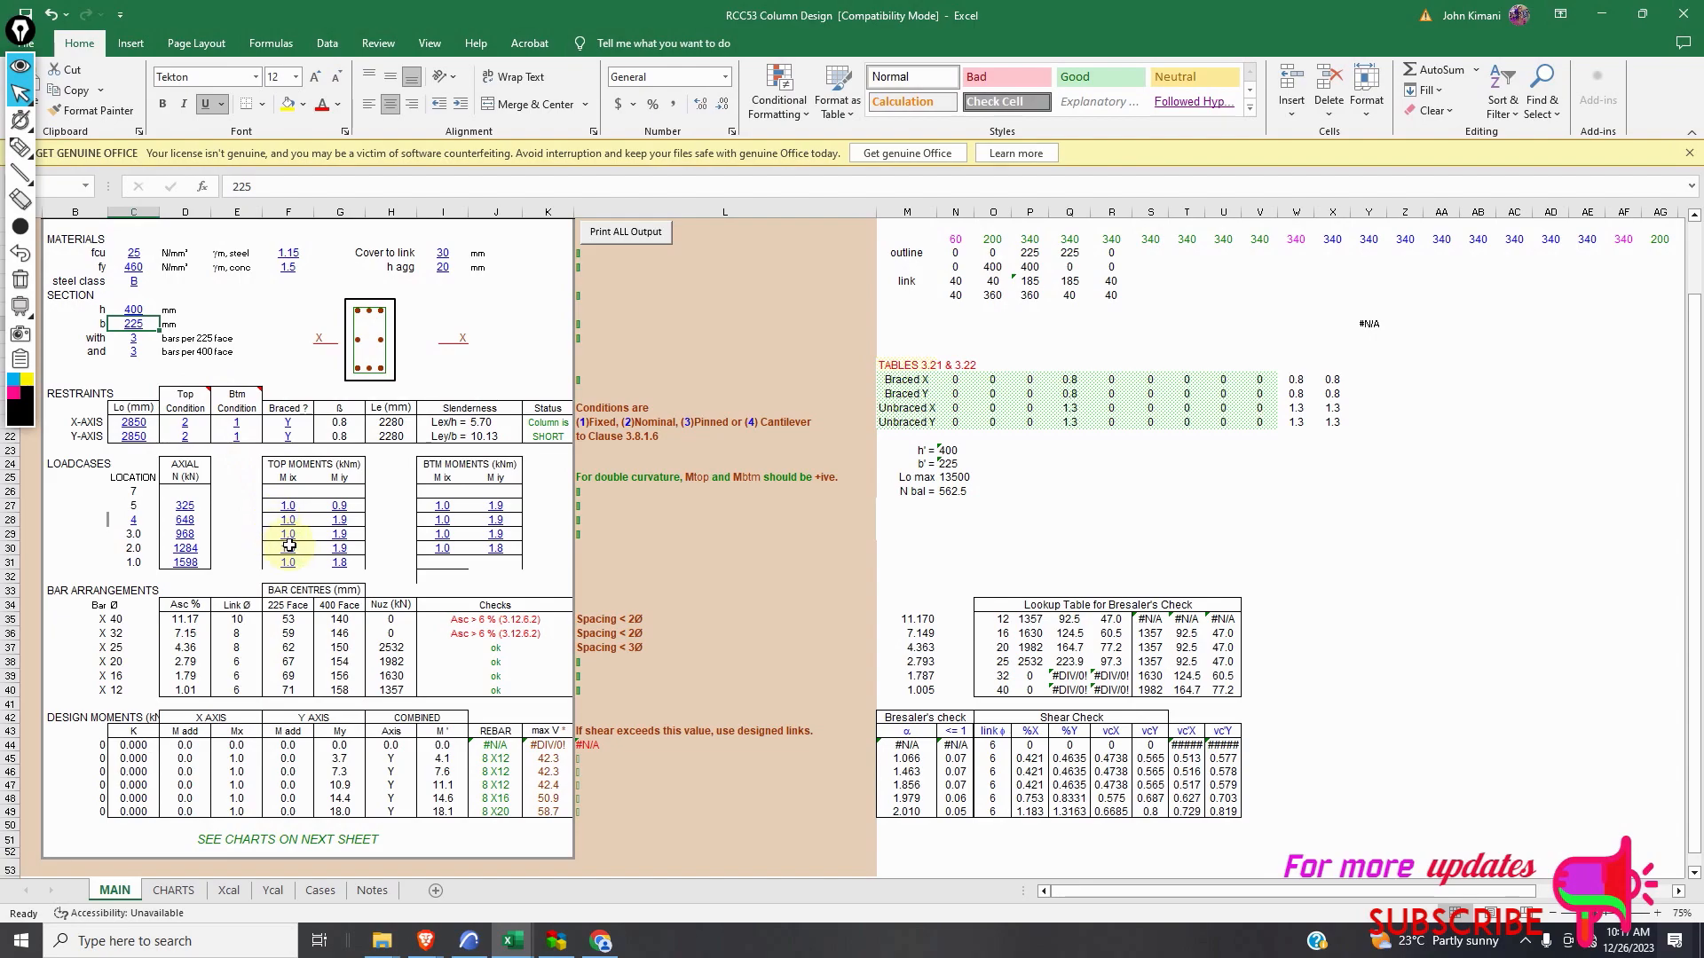
{"action": "scroll", "coordinate": [177, 390], "scroll_direction": "down", "scroll_amount": 2}
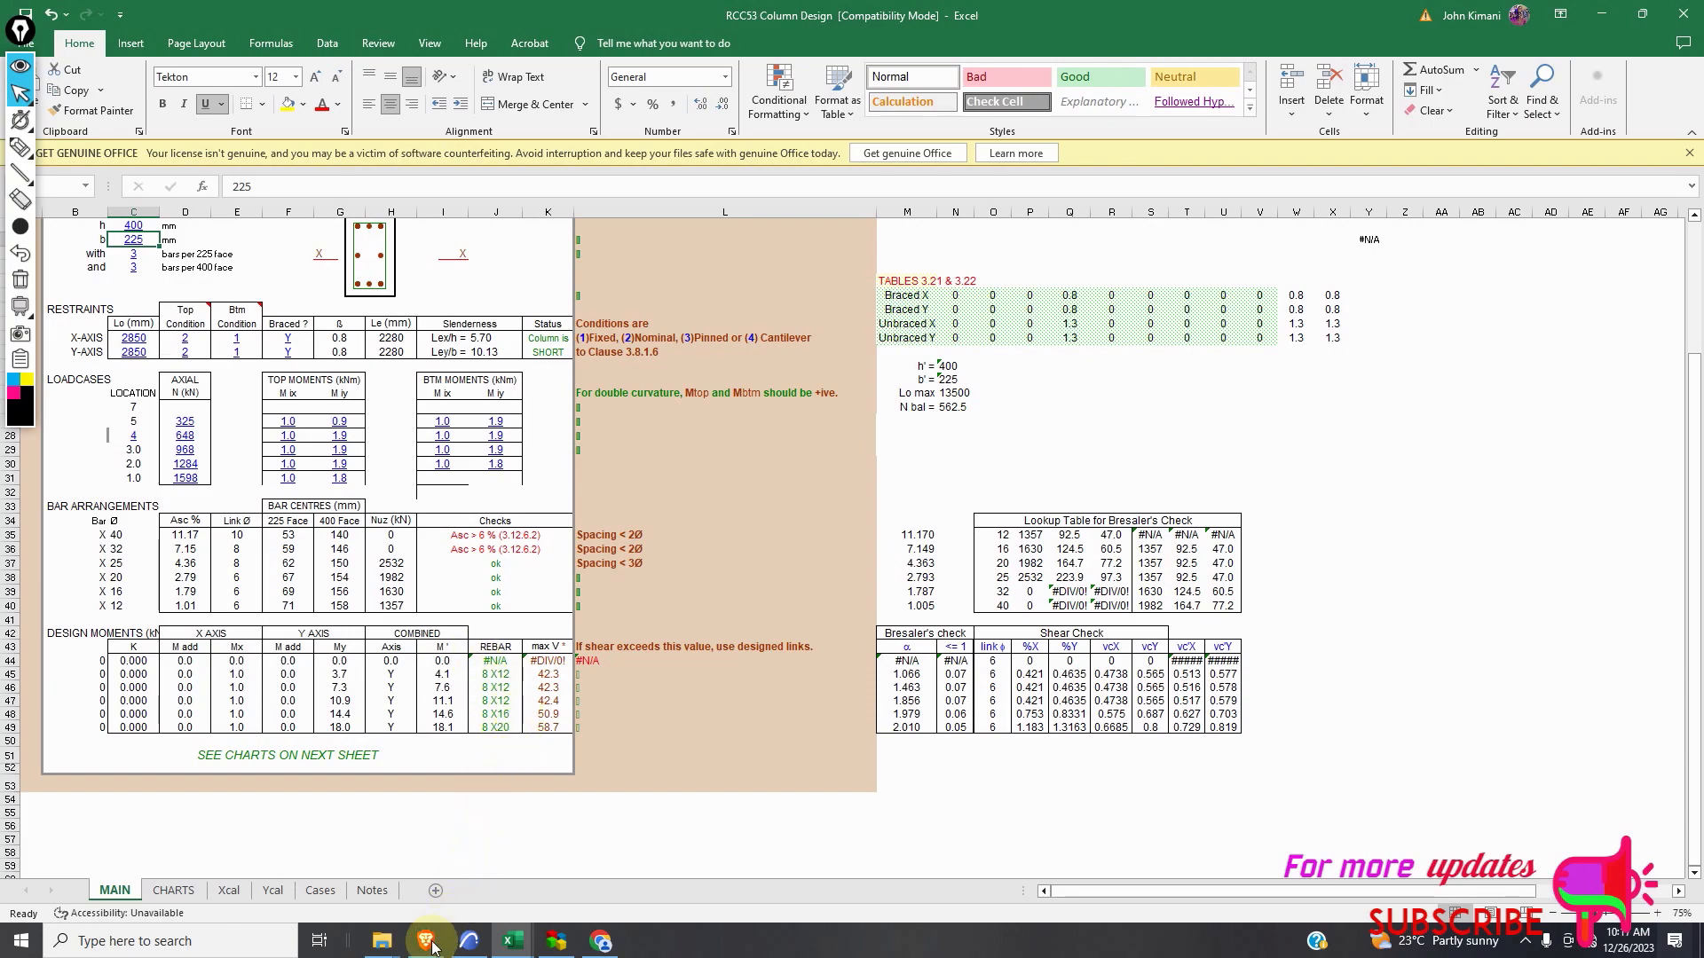
Switch to the ARCHICAD structural drawing and examine the column and footing section of the column base with the 400 x 200 column.
{"action": "left_click", "coordinate": [469, 941]}
{"action": "scroll", "coordinate": [578, 684], "scroll_direction": "down", "scroll_amount": 6}
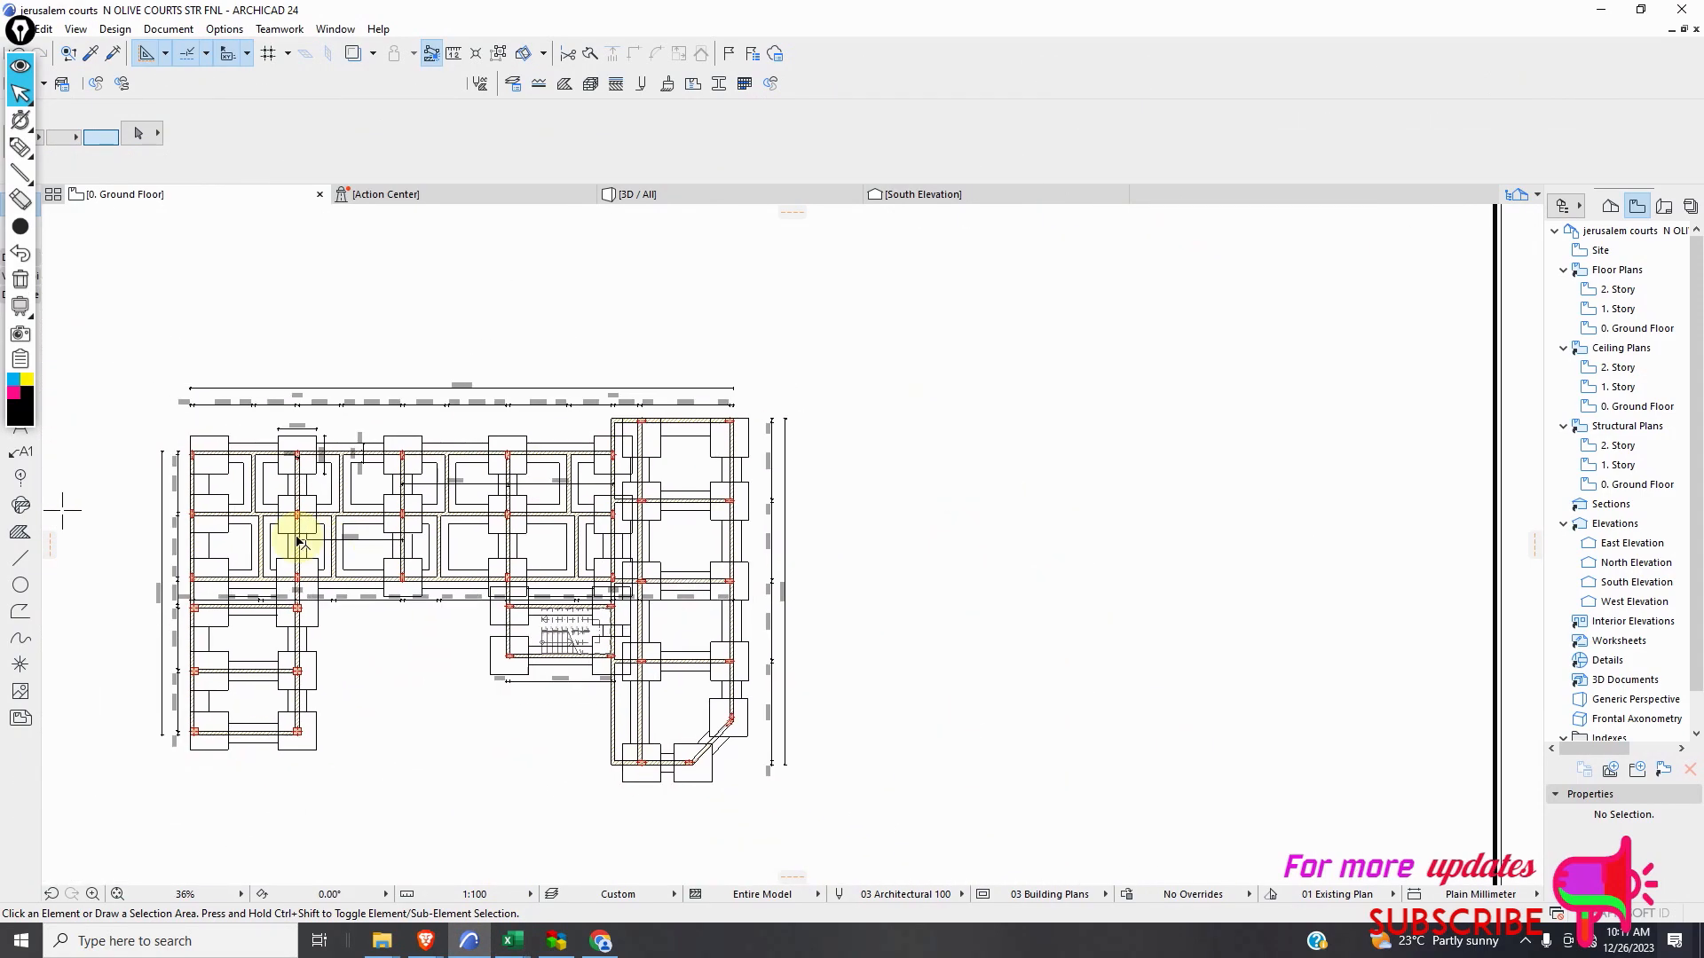
{"action": "scroll", "coordinate": [924, 789], "scroll_direction": "up", "scroll_amount": 3}
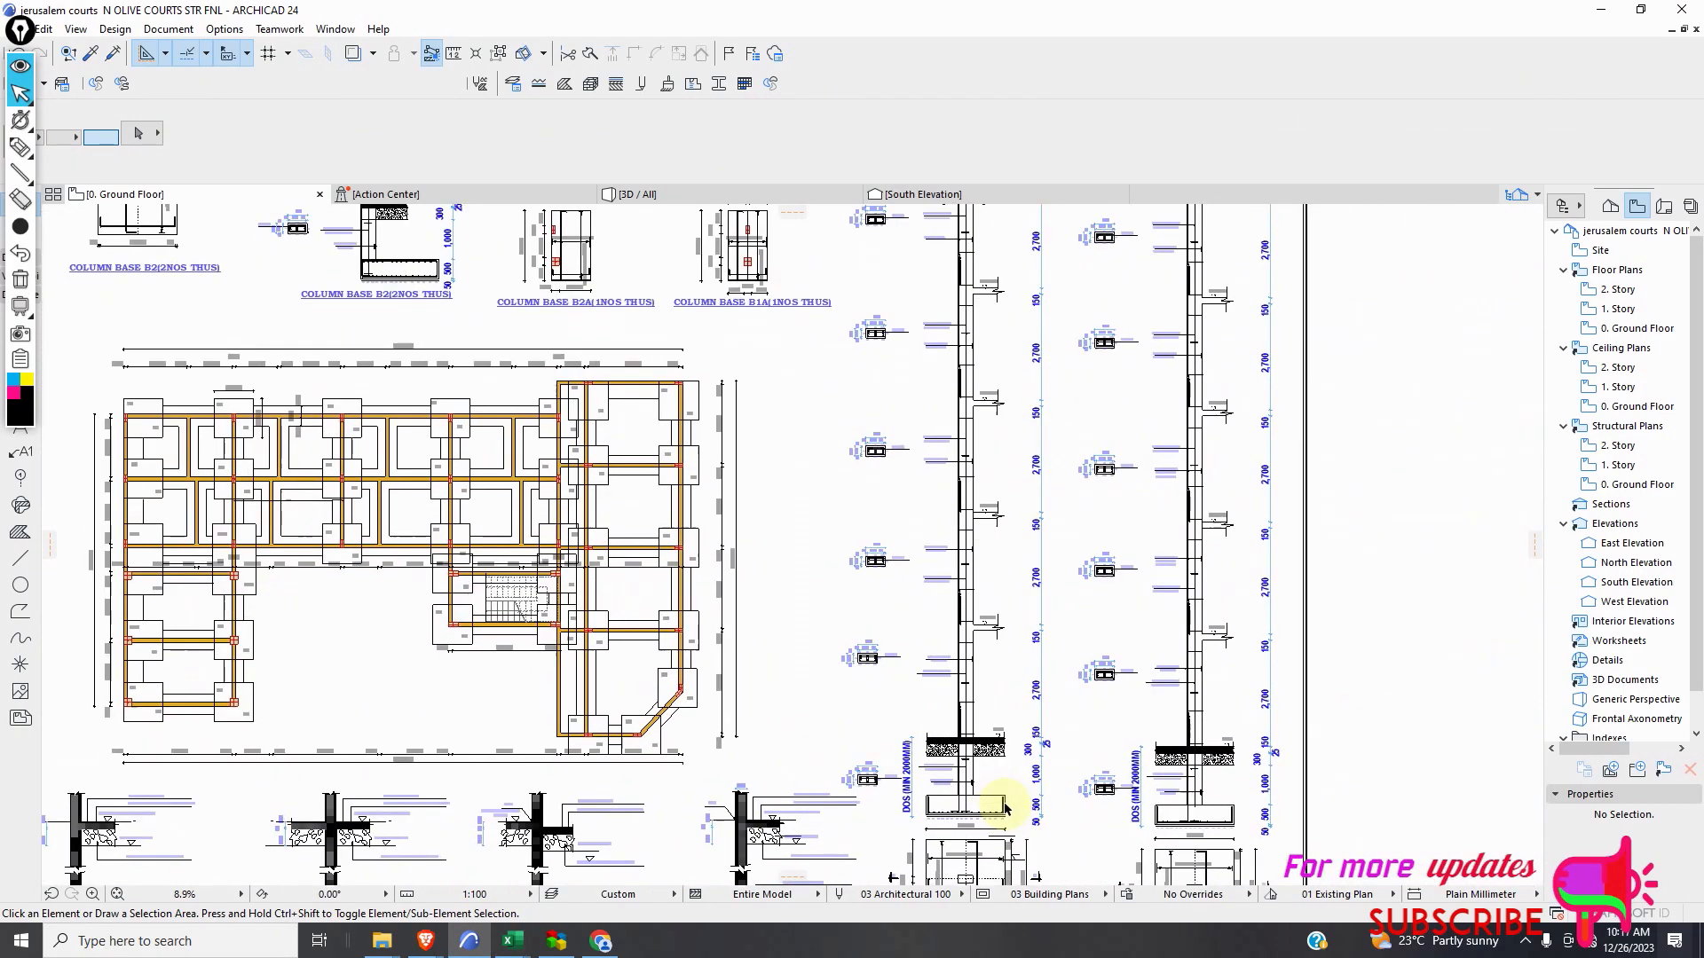
{"action": "scroll", "coordinate": [924, 789], "scroll_direction": "up", "scroll_amount": 2}
{"action": "scroll", "coordinate": [771, 618], "scroll_direction": "down", "scroll_amount": 3}
{"action": "scroll", "coordinate": [895, 801], "scroll_direction": "up", "scroll_amount": 4}
{"action": "scroll", "coordinate": [674, 637], "scroll_direction": "down", "scroll_amount": 3}
{"action": "scroll", "coordinate": [778, 737], "scroll_direction": "up", "scroll_amount": 3}
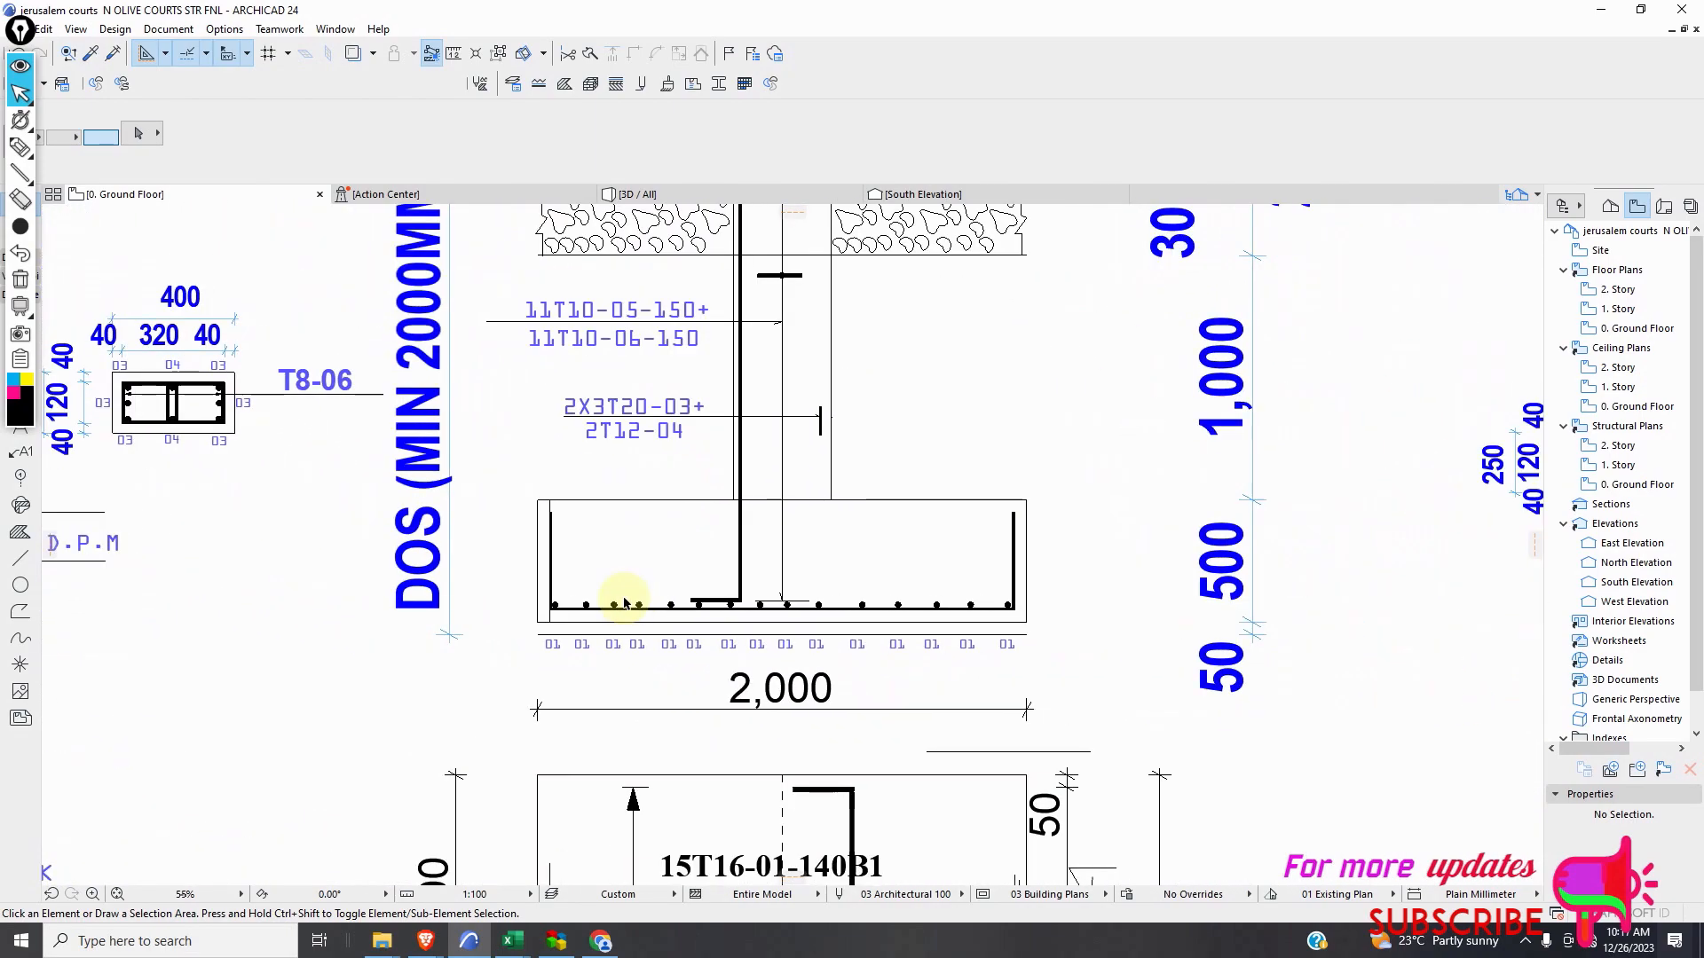
{"action": "scroll", "coordinate": [656, 657], "scroll_direction": "down", "scroll_amount": 2}
{"action": "scroll", "coordinate": [648, 639], "scroll_direction": "up", "scroll_amount": 2}
Examine the plan reinforcement of column base B1 and the section of its 400 x 200 column.
{"action": "scroll", "coordinate": [621, 608], "scroll_direction": "down", "scroll_amount": 3}
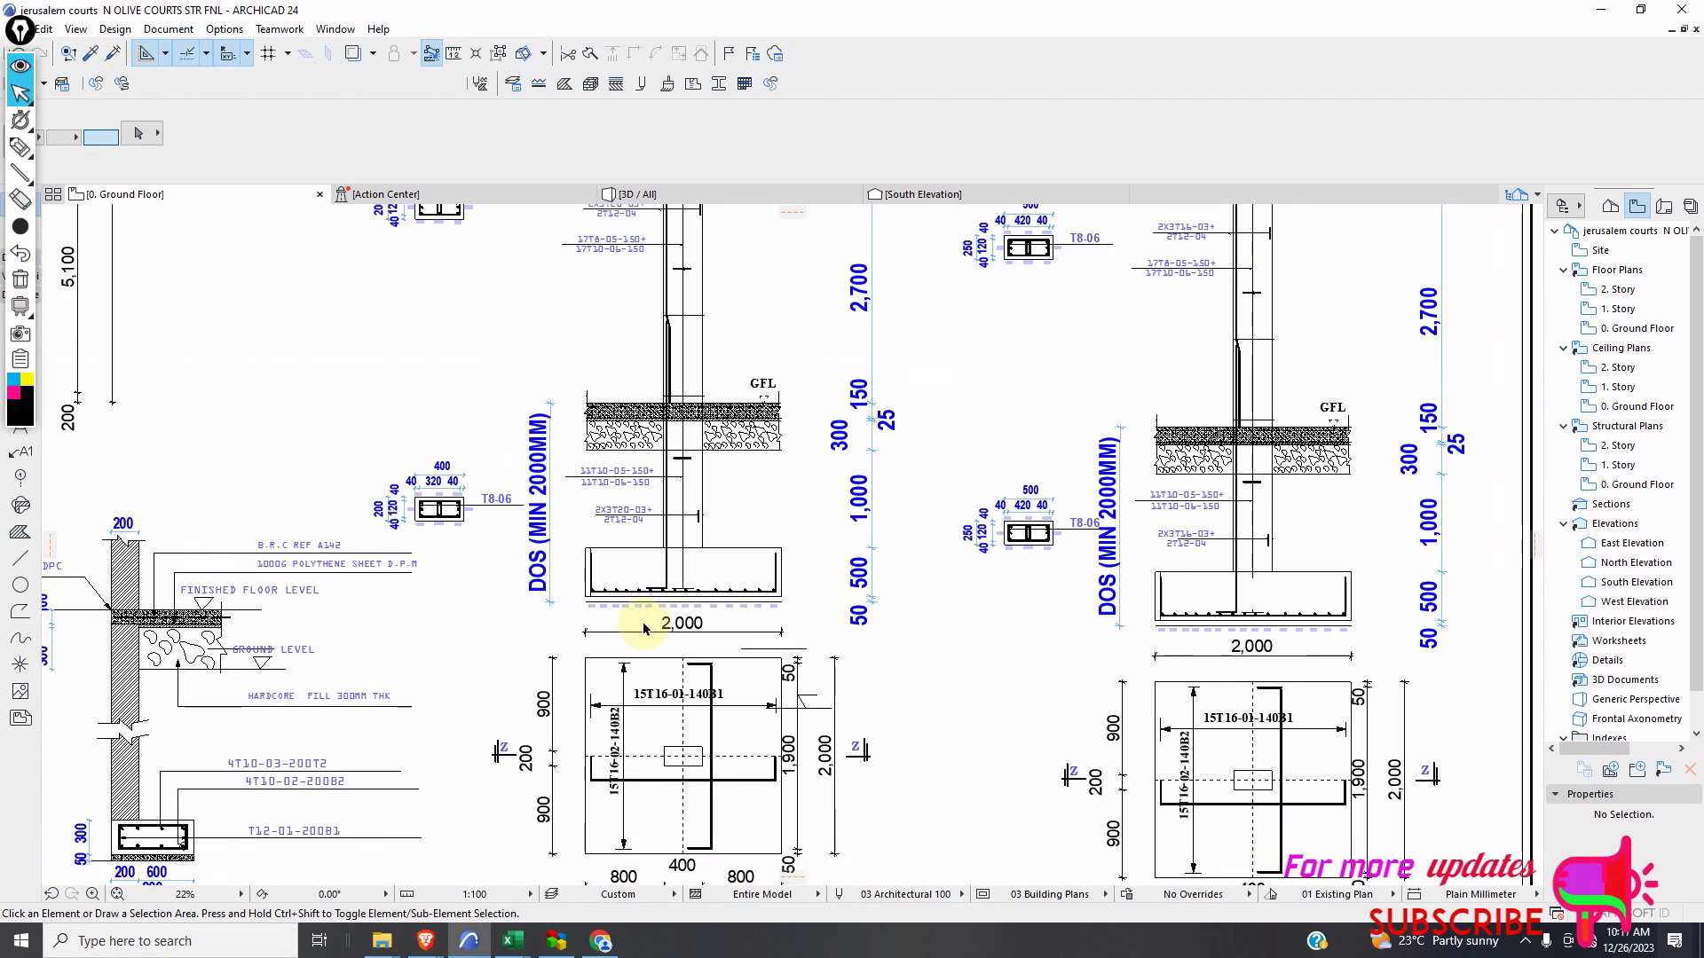
{"action": "scroll", "coordinate": [727, 710], "scroll_direction": "up", "scroll_amount": 3}
{"action": "scroll", "coordinate": [684, 683], "scroll_direction": "down", "scroll_amount": 2}
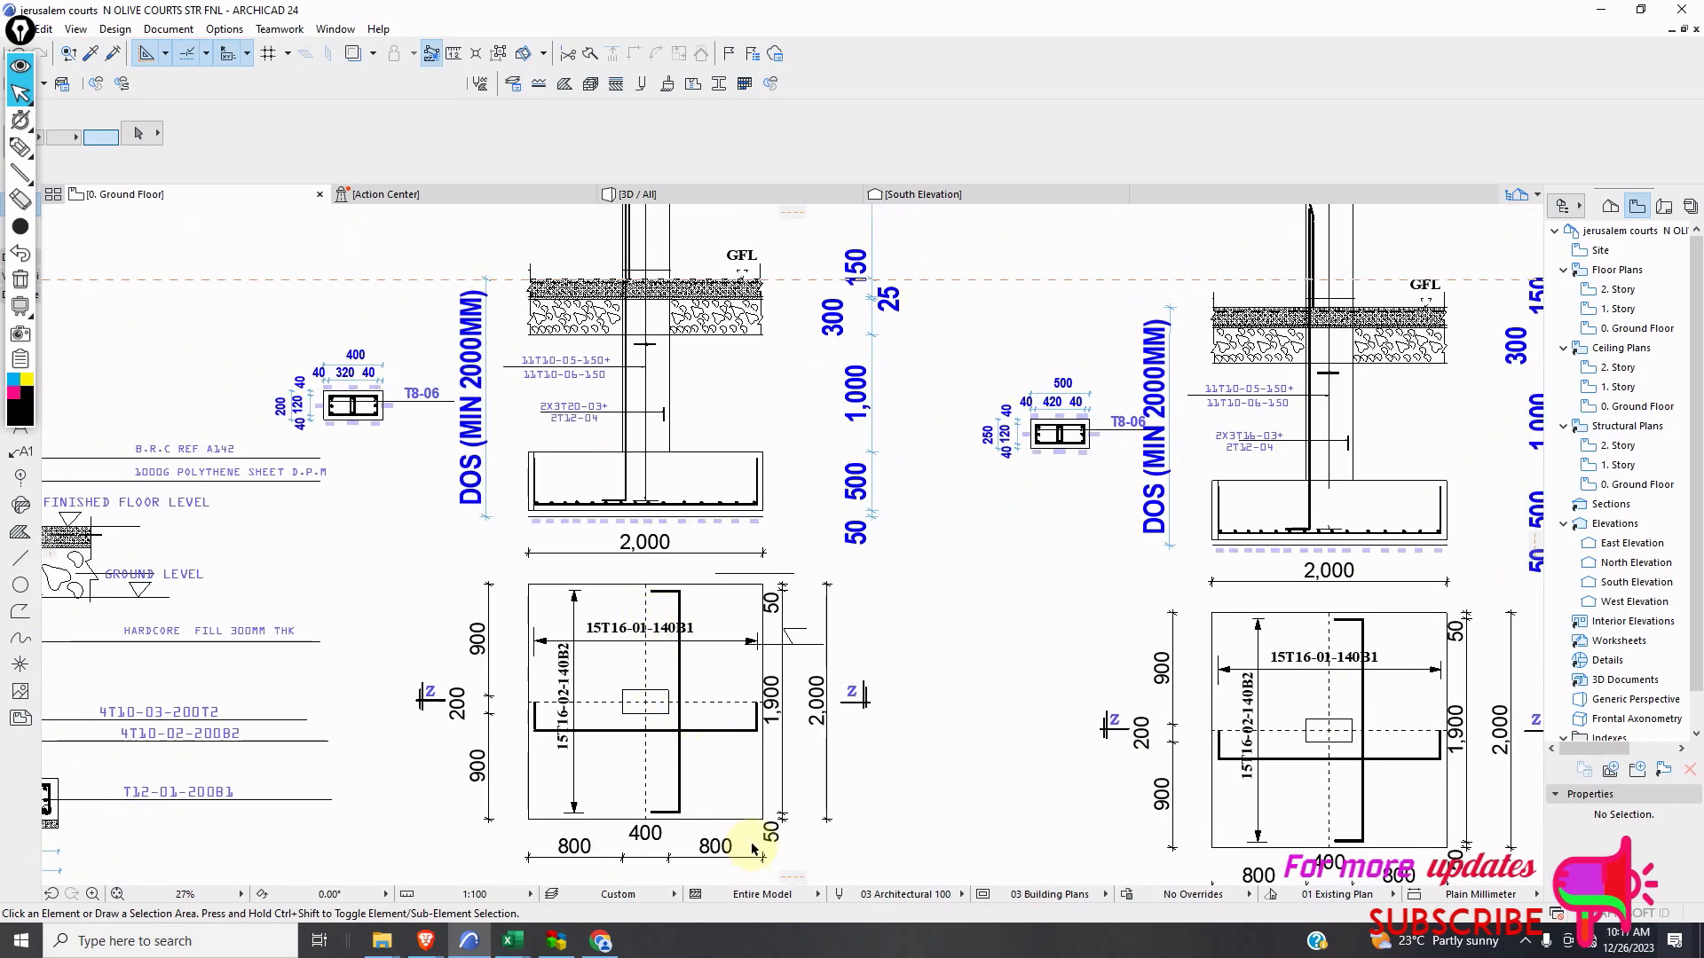
{"action": "scroll", "coordinate": [785, 719], "scroll_direction": "up", "scroll_amount": 2}
{"action": "scroll", "coordinate": [772, 674], "scroll_direction": "down", "scroll_amount": 3}
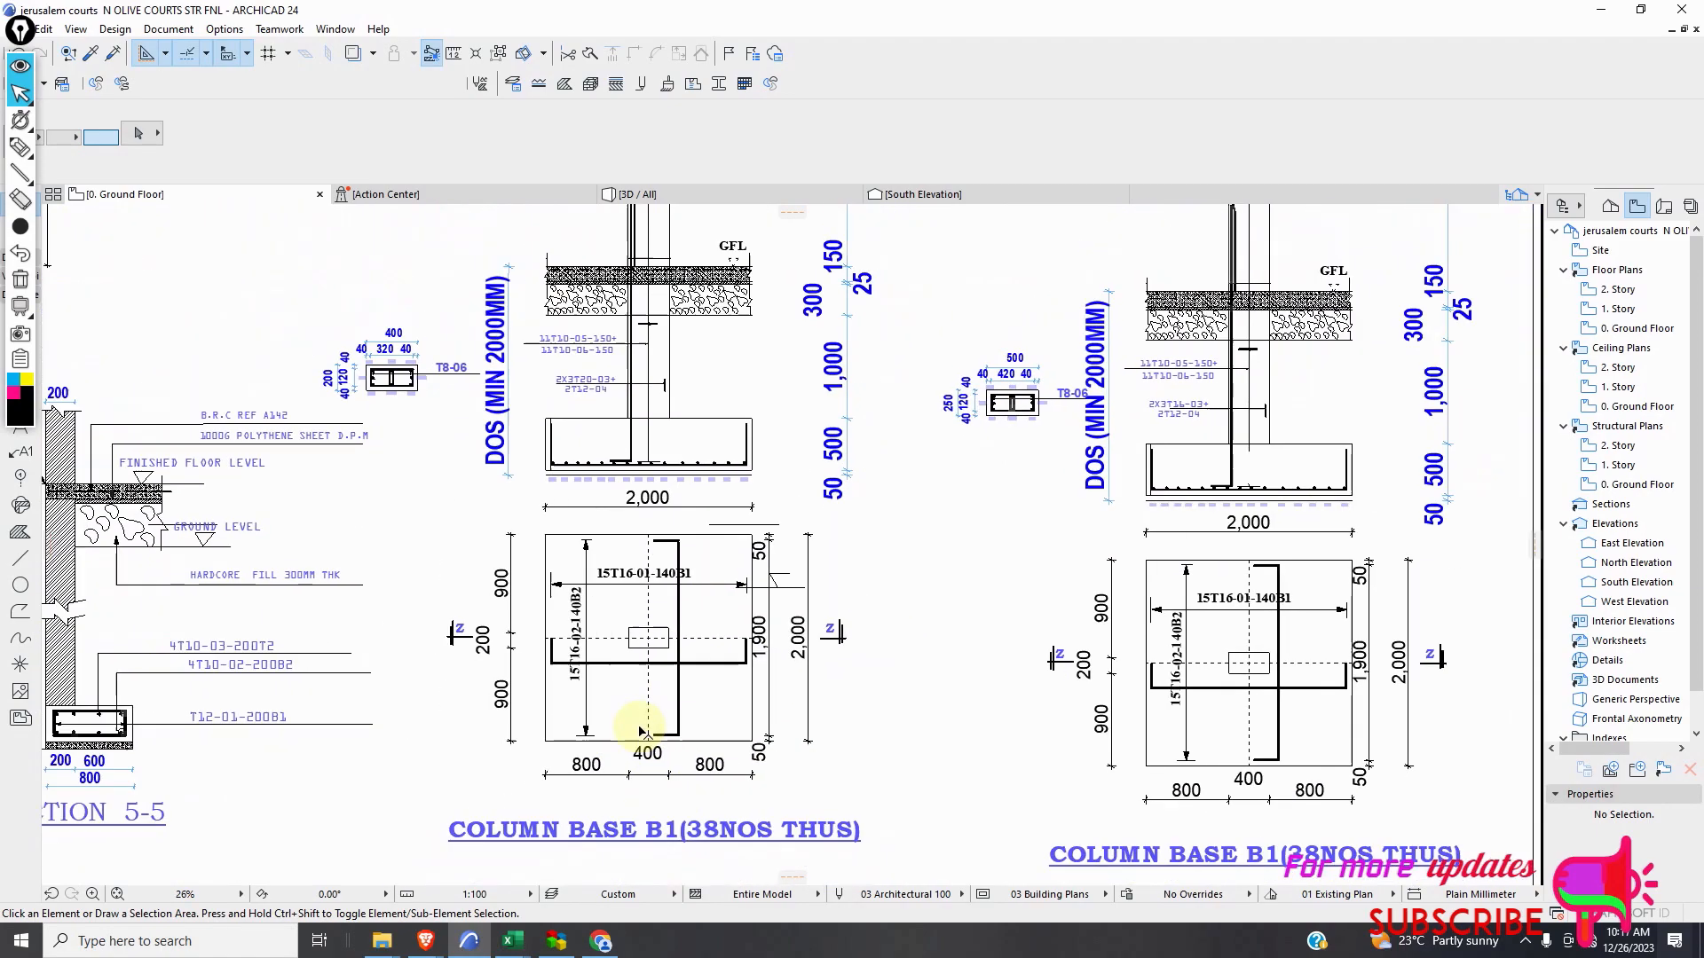
{"action": "scroll", "coordinate": [652, 607], "scroll_direction": "up", "scroll_amount": 4}
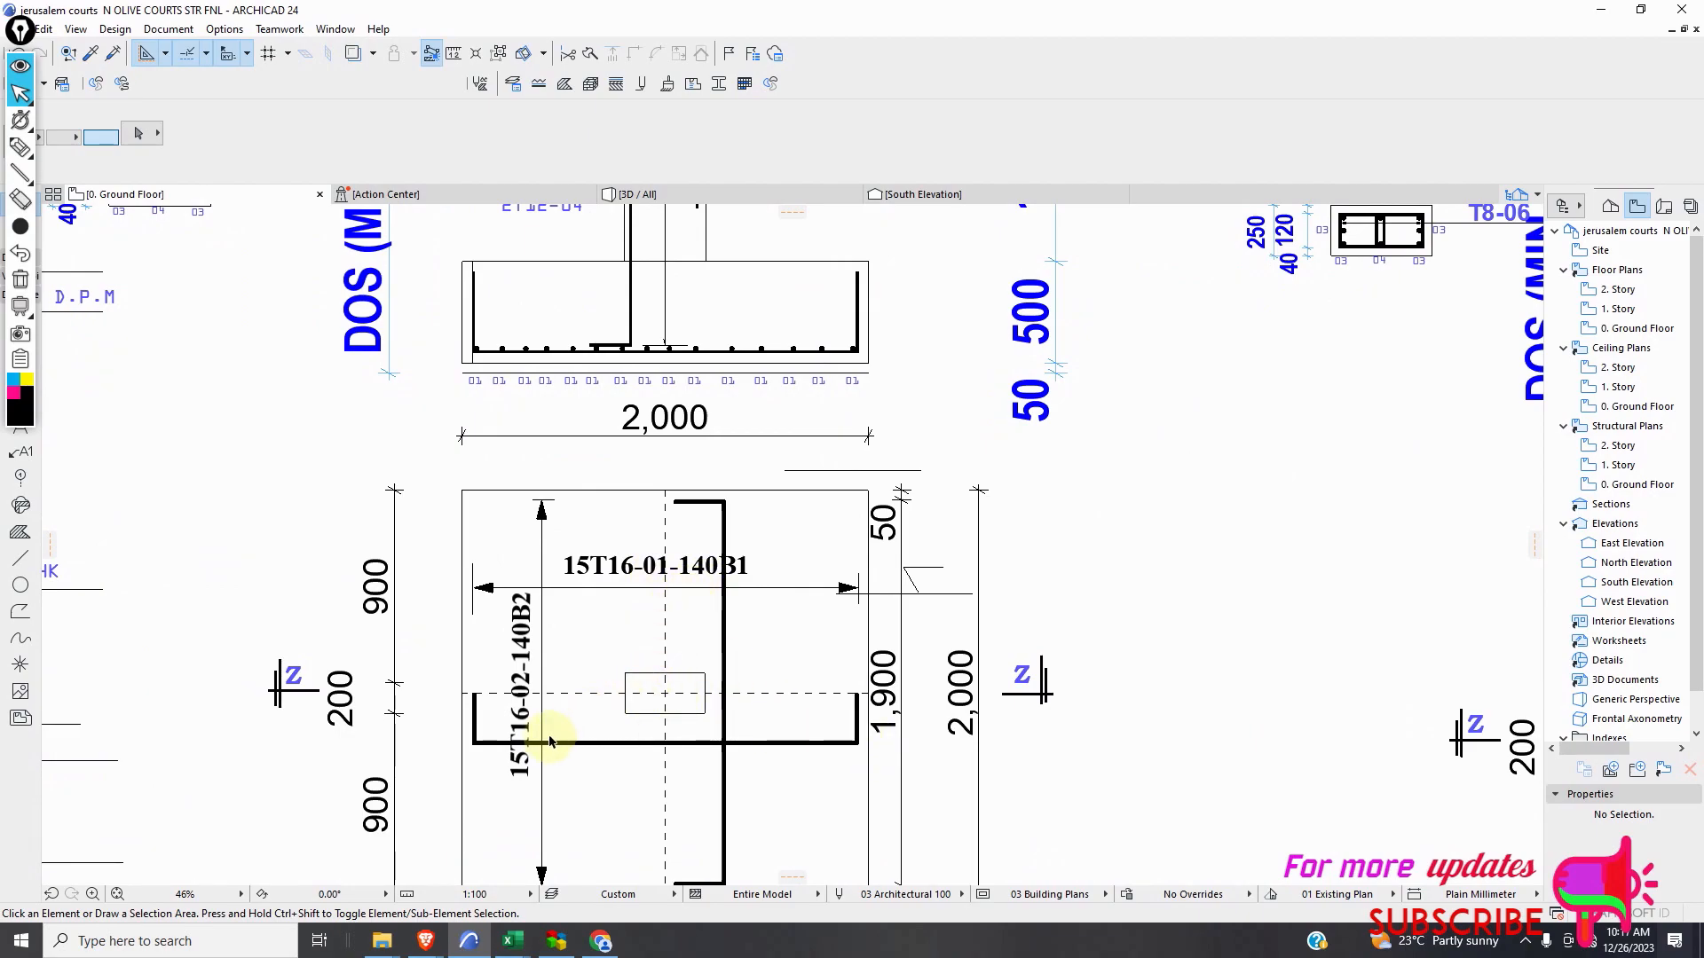
{"action": "scroll", "coordinate": [556, 578], "scroll_direction": "down", "scroll_amount": 6}
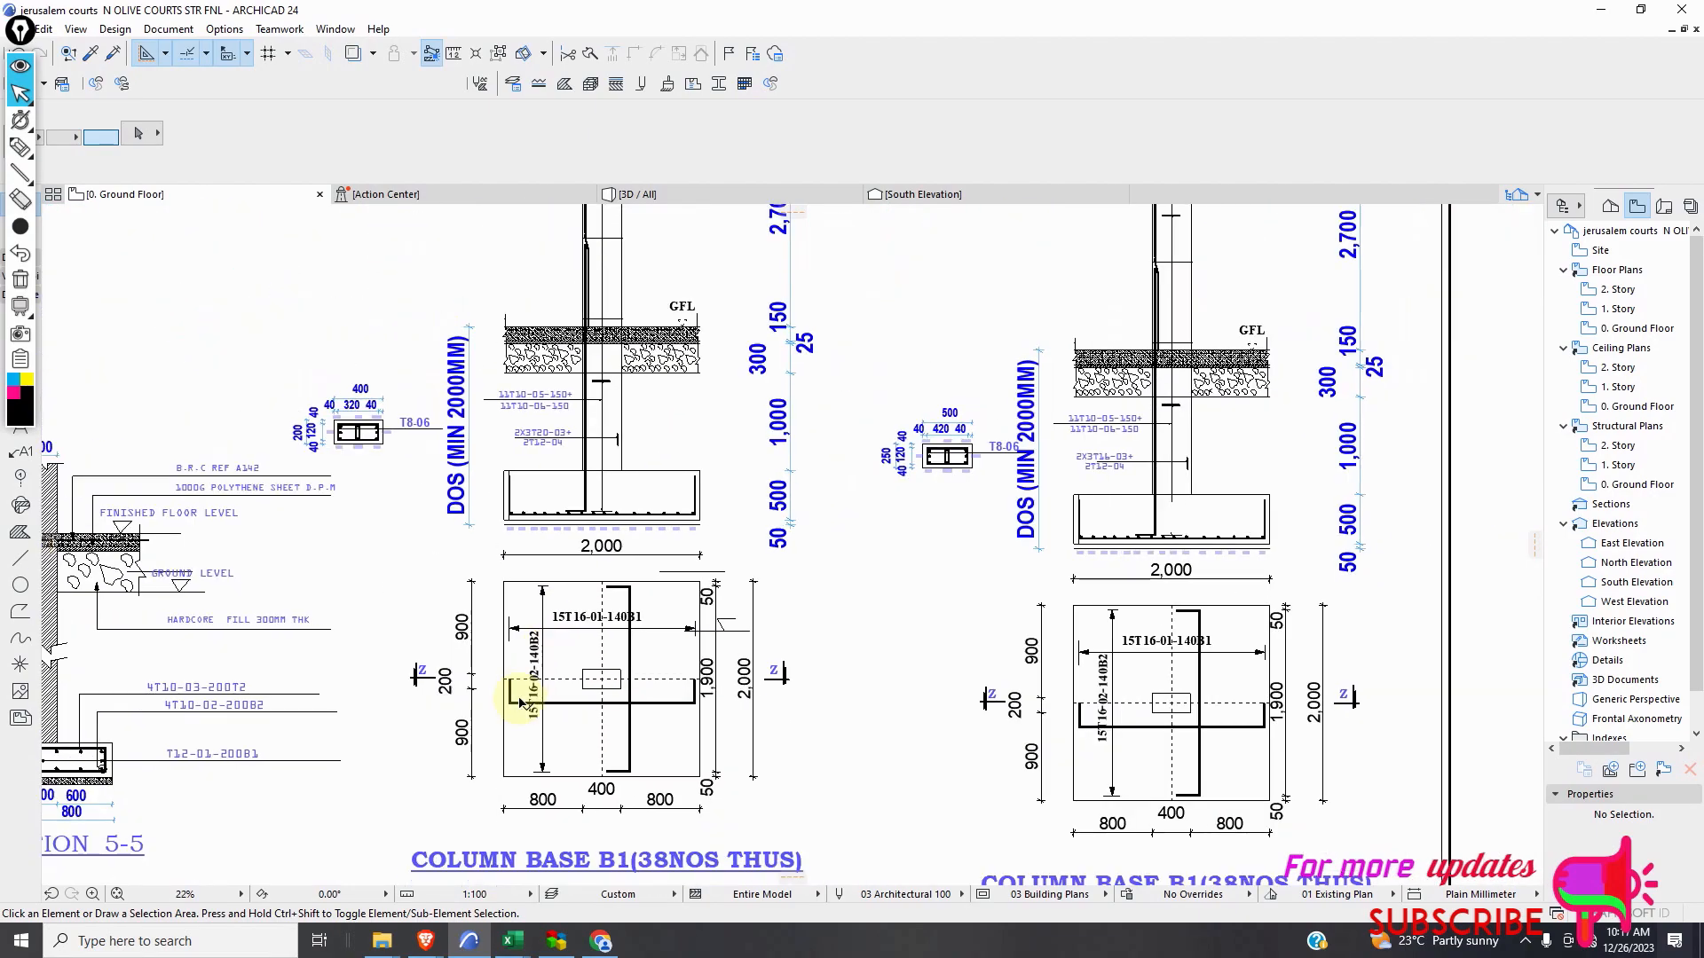
{"action": "scroll", "coordinate": [315, 581], "scroll_direction": "up", "scroll_amount": 9}
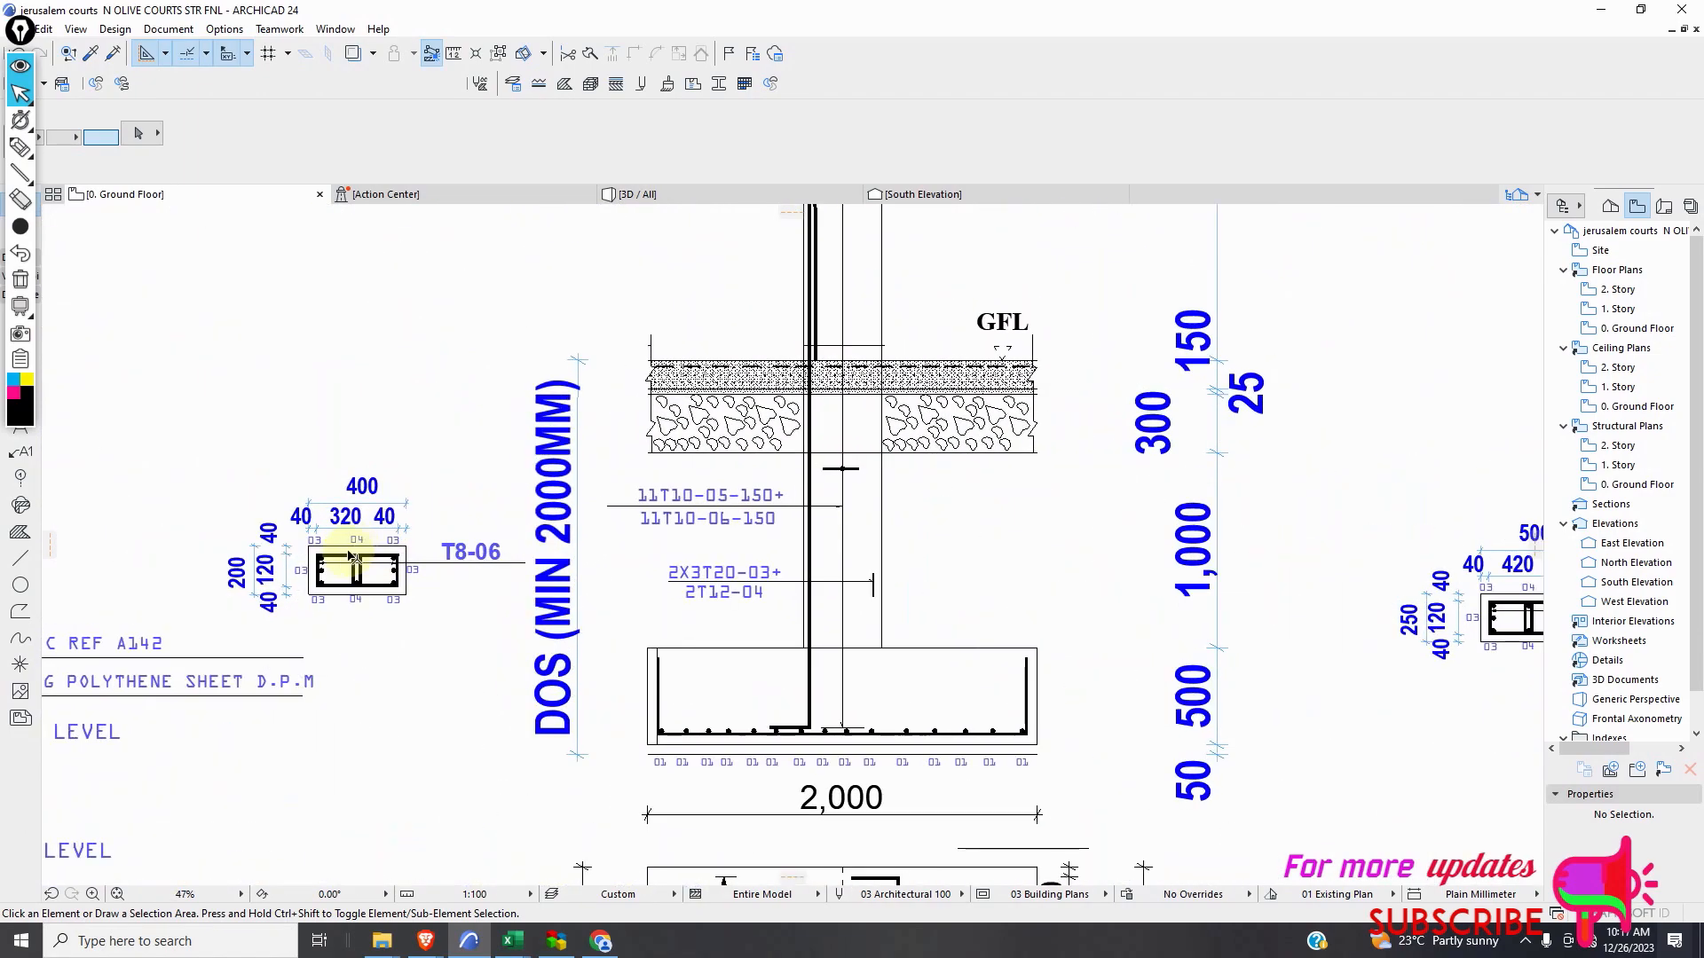
Examine the bar and link labels of the 400 x 200 column and its footing section below ground floor level.
{"action": "scroll", "coordinate": [315, 582], "scroll_direction": "up", "scroll_amount": 1}
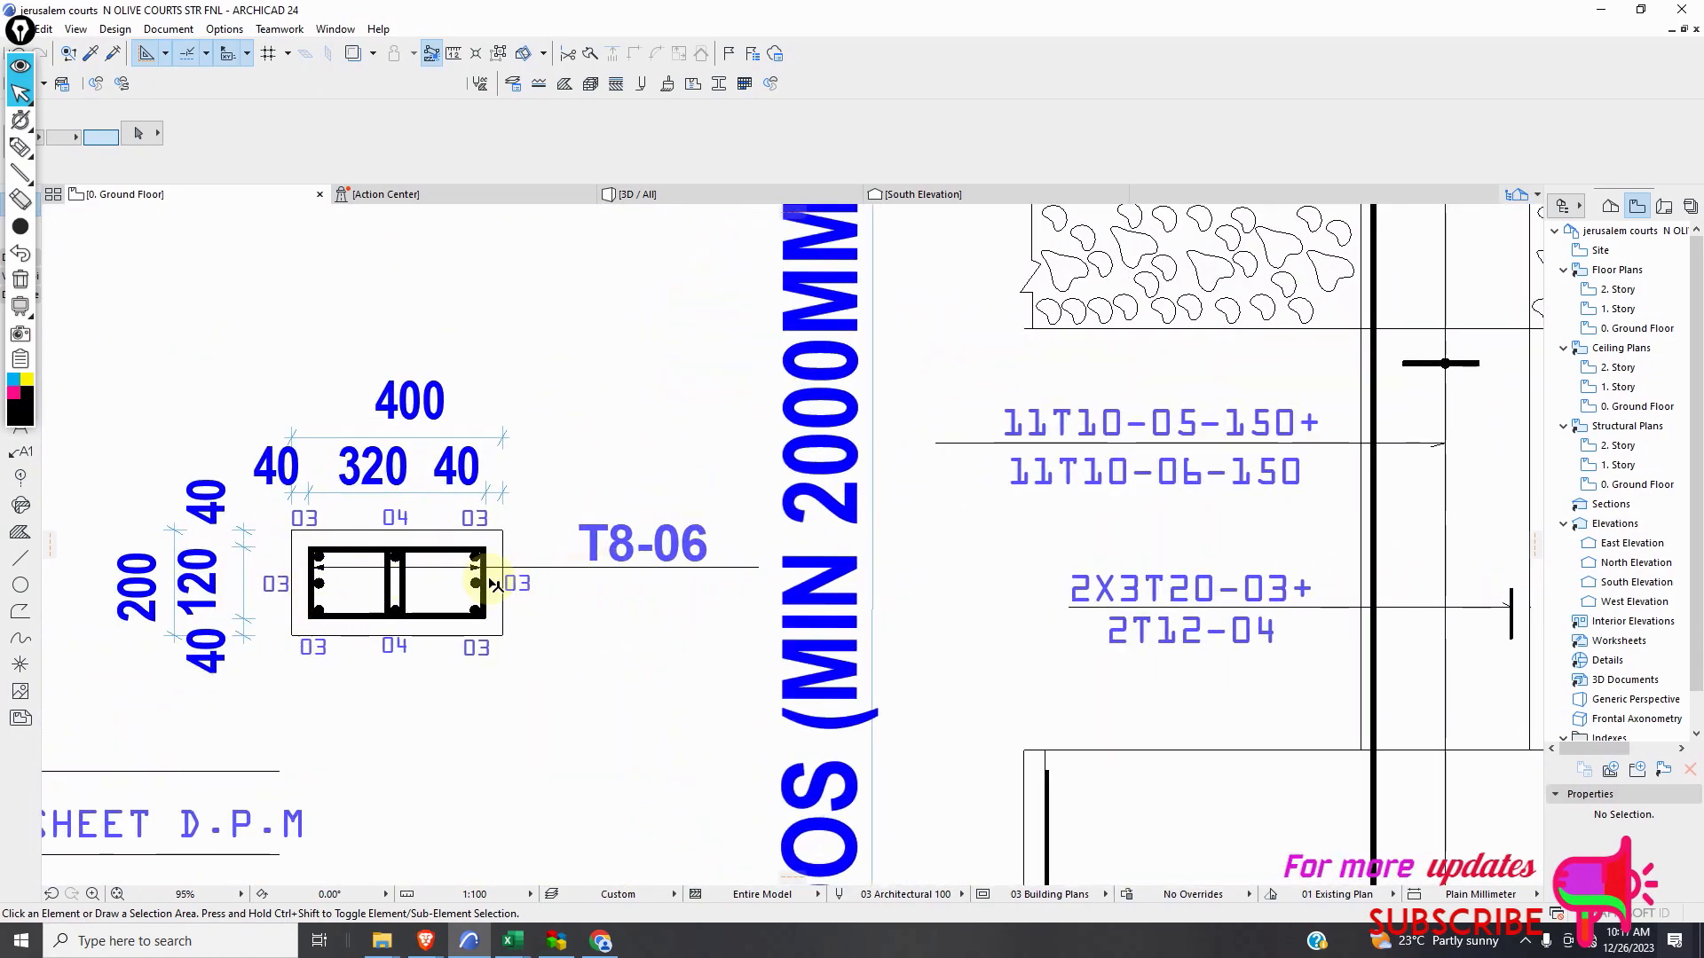
{"action": "scroll", "coordinate": [341, 554], "scroll_direction": "down", "scroll_amount": 1}
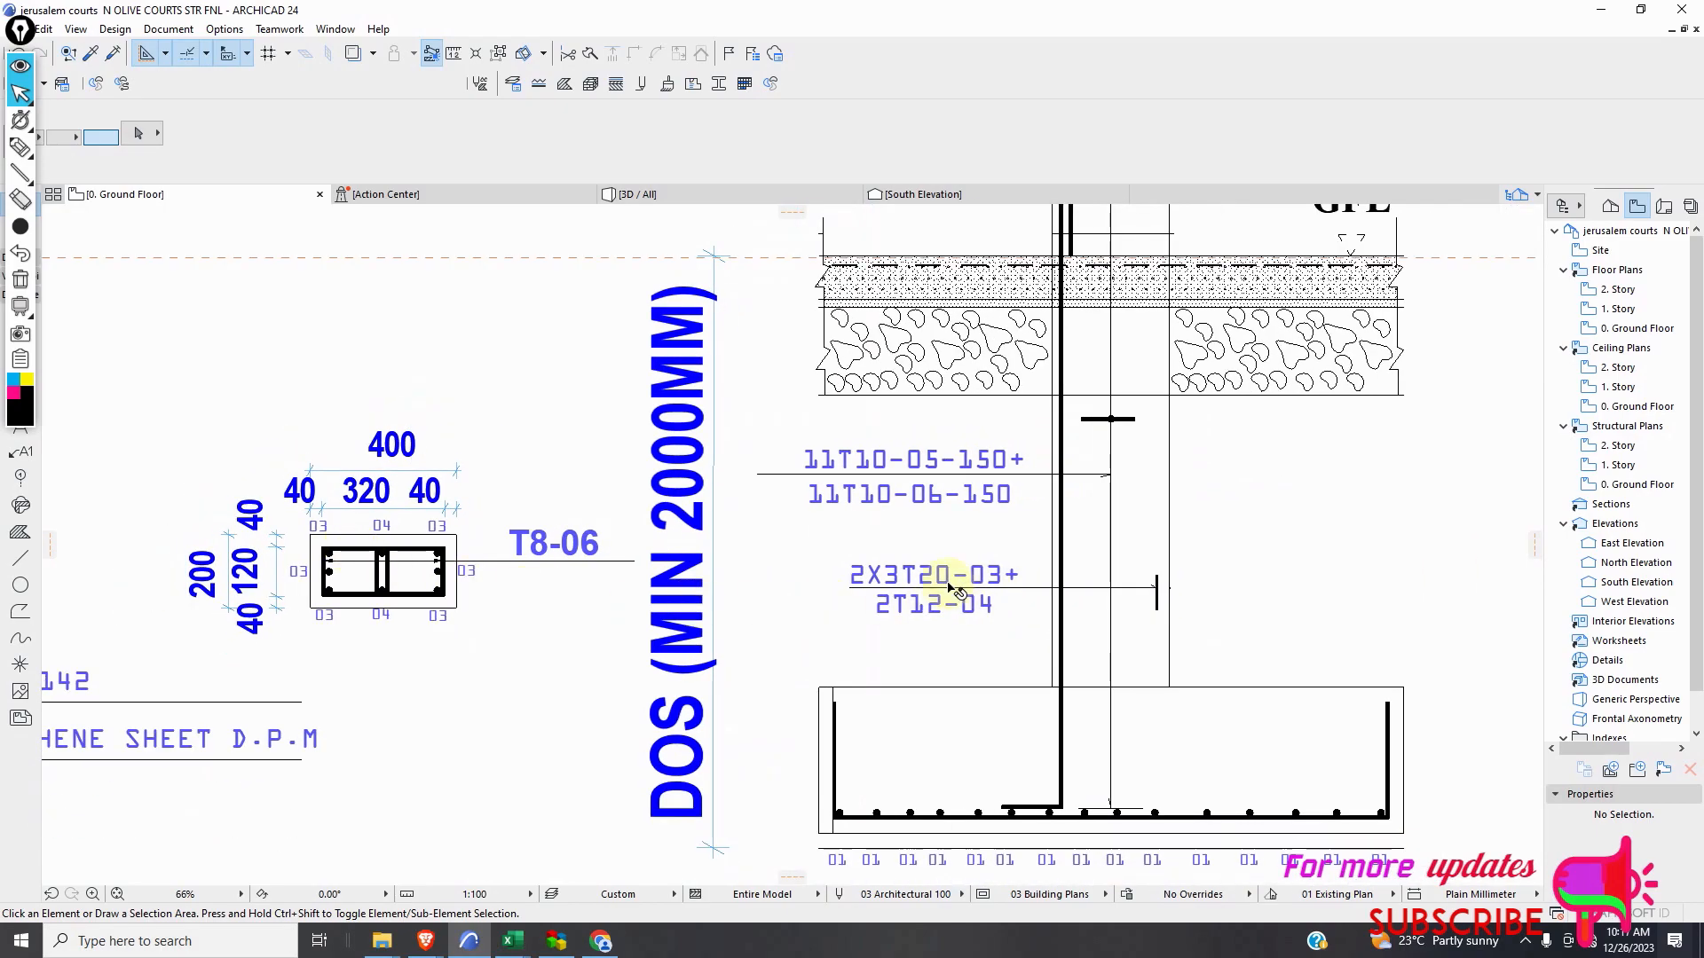
{"action": "scroll", "coordinate": [953, 589], "scroll_direction": "up", "scroll_amount": 1}
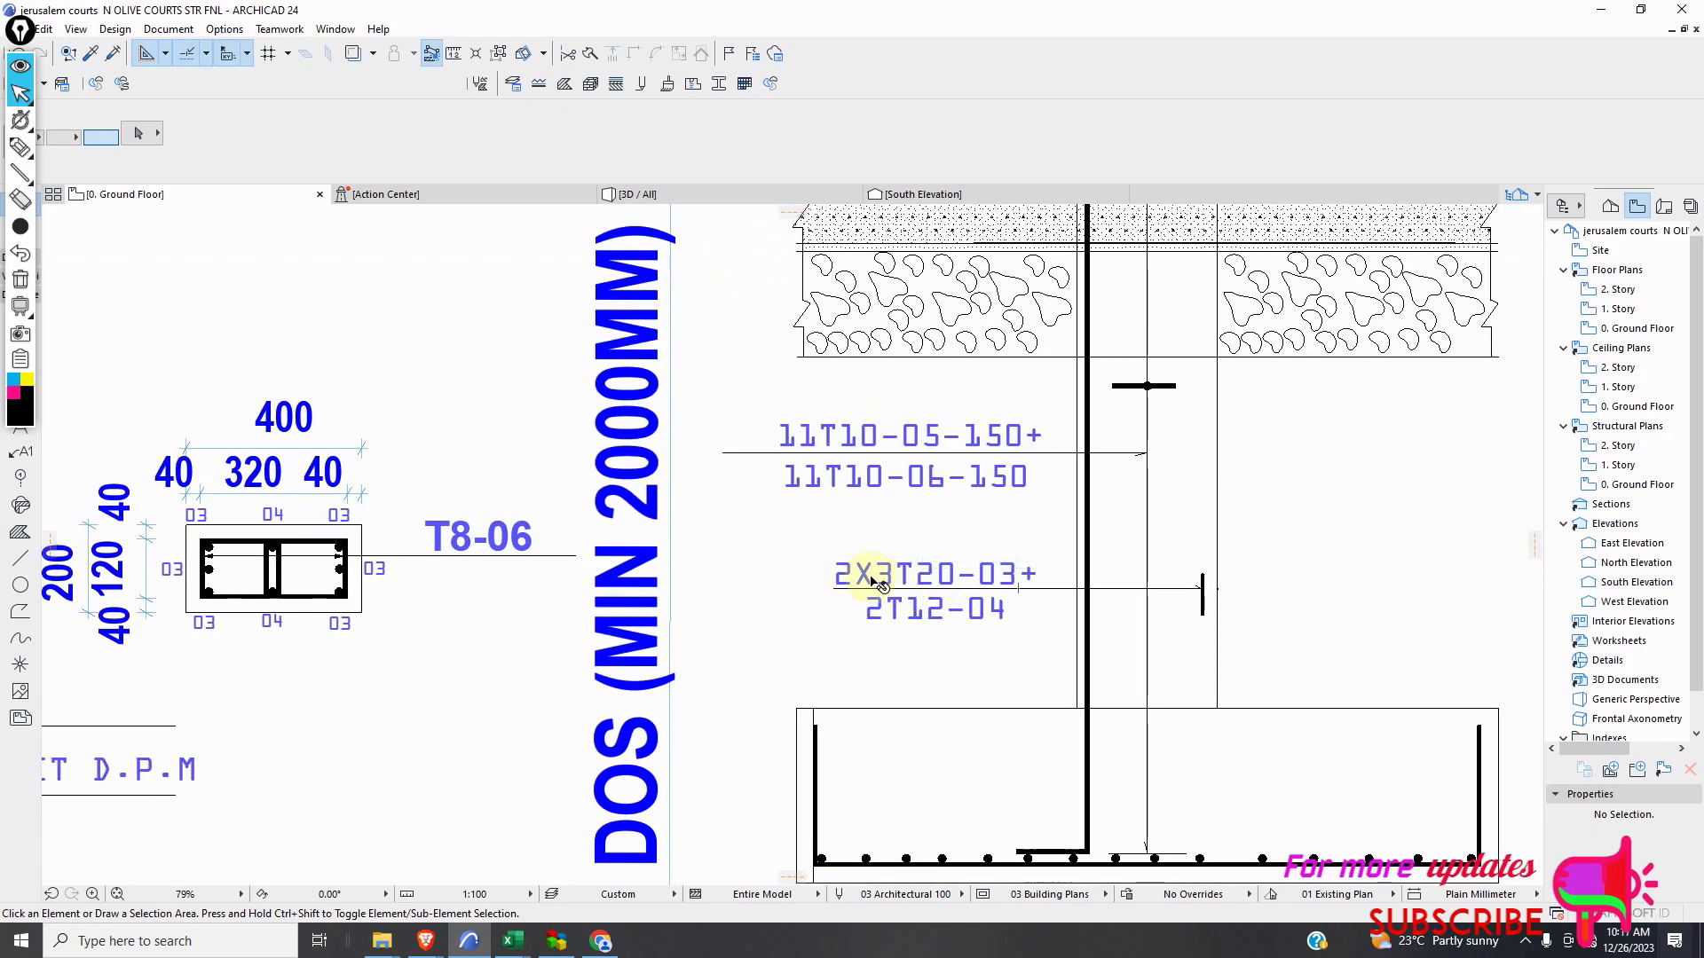
{"action": "scroll", "coordinate": [884, 635], "scroll_direction": "down", "scroll_amount": 2}
{"action": "scroll", "coordinate": [892, 541], "scroll_direction": "up", "scroll_amount": 1}
{"action": "scroll", "coordinate": [777, 685], "scroll_direction": "down", "scroll_amount": 4}
{"action": "scroll", "coordinate": [590, 679], "scroll_direction": "up", "scroll_amount": 3}
{"action": "scroll", "coordinate": [587, 686], "scroll_direction": "down", "scroll_amount": 1}
{"action": "scroll", "coordinate": [692, 621], "scroll_direction": "down", "scroll_amount": 2}
{"action": "scroll", "coordinate": [798, 368], "scroll_direction": "up", "scroll_amount": 4}
{"action": "scroll", "coordinate": [727, 390], "scroll_direction": "down", "scroll_amount": 7}
{"action": "scroll", "coordinate": [761, 355], "scroll_direction": "up", "scroll_amount": 2}
{"action": "scroll", "coordinate": [709, 443], "scroll_direction": "down", "scroll_amount": 4}
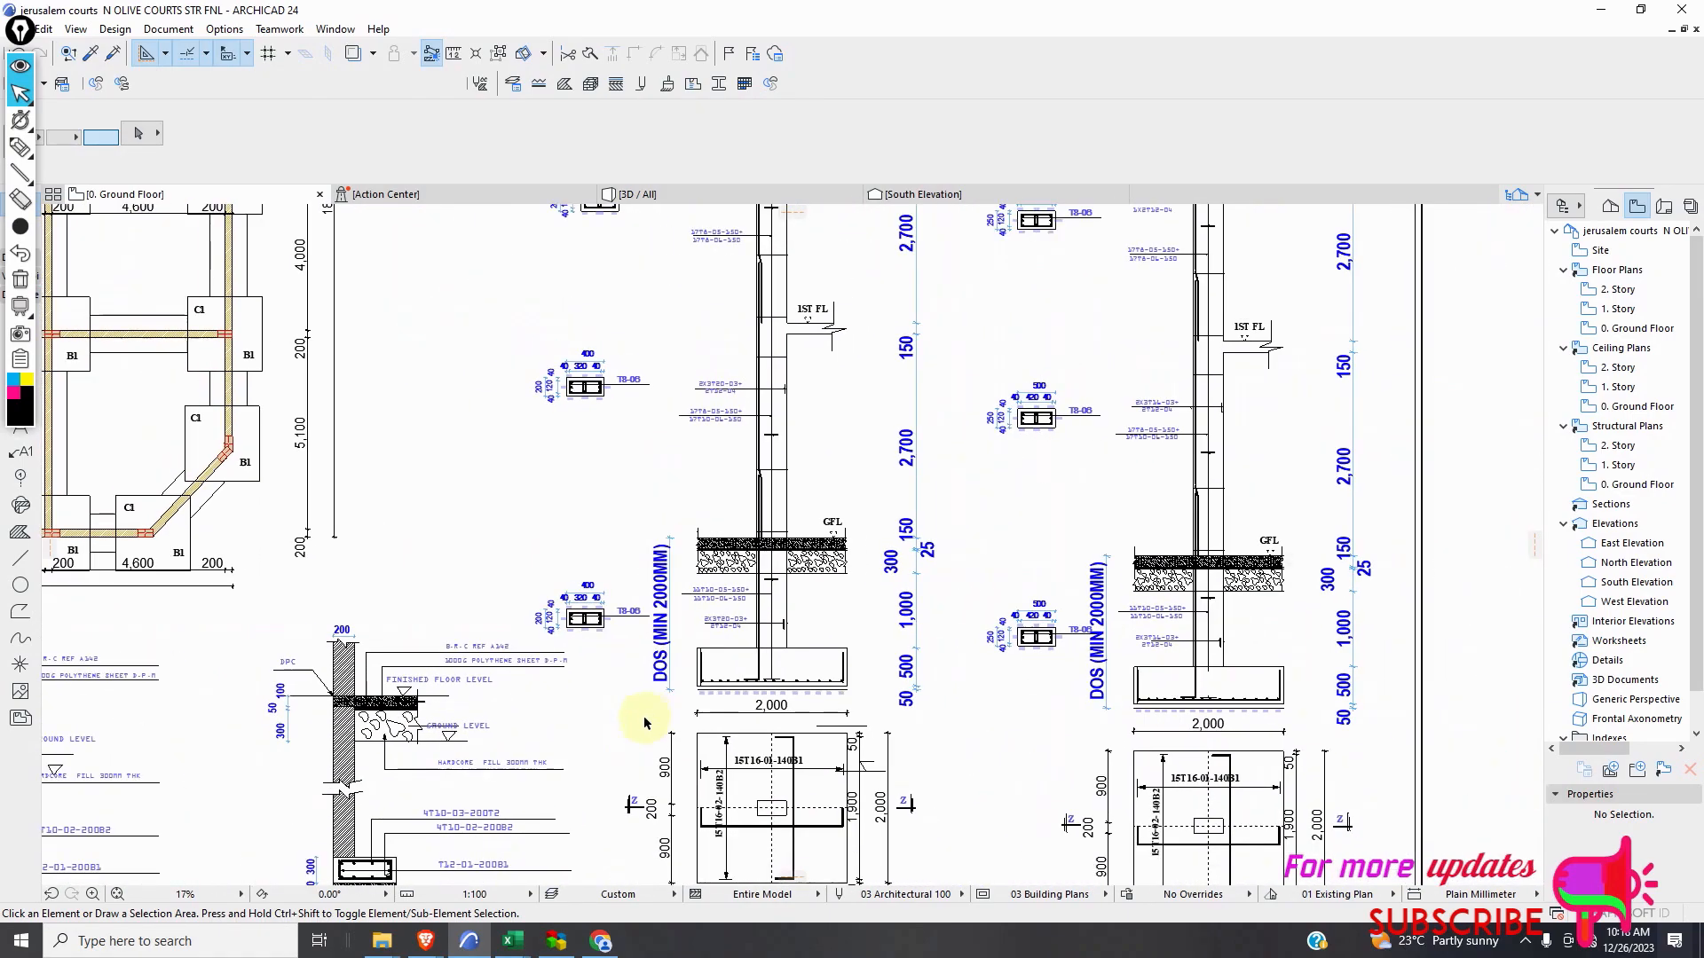
{"action": "scroll", "coordinate": [761, 562], "scroll_direction": "up", "scroll_amount": 5}
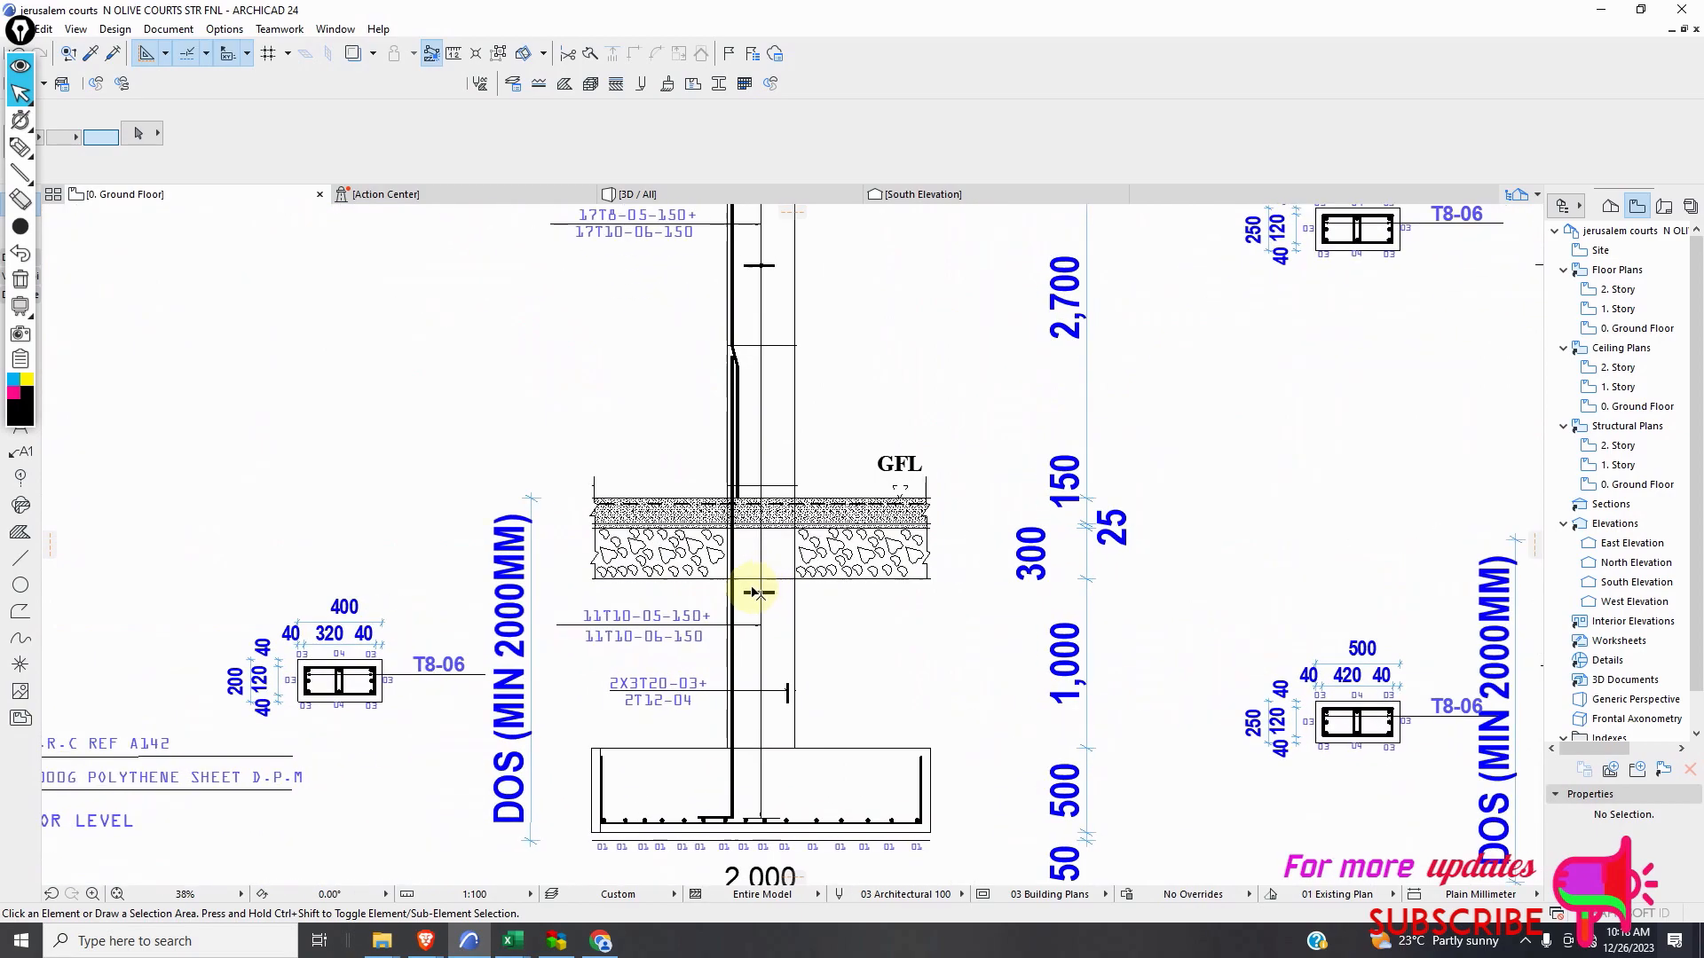
{"action": "scroll", "coordinate": [757, 592], "scroll_direction": "up", "scroll_amount": 3}
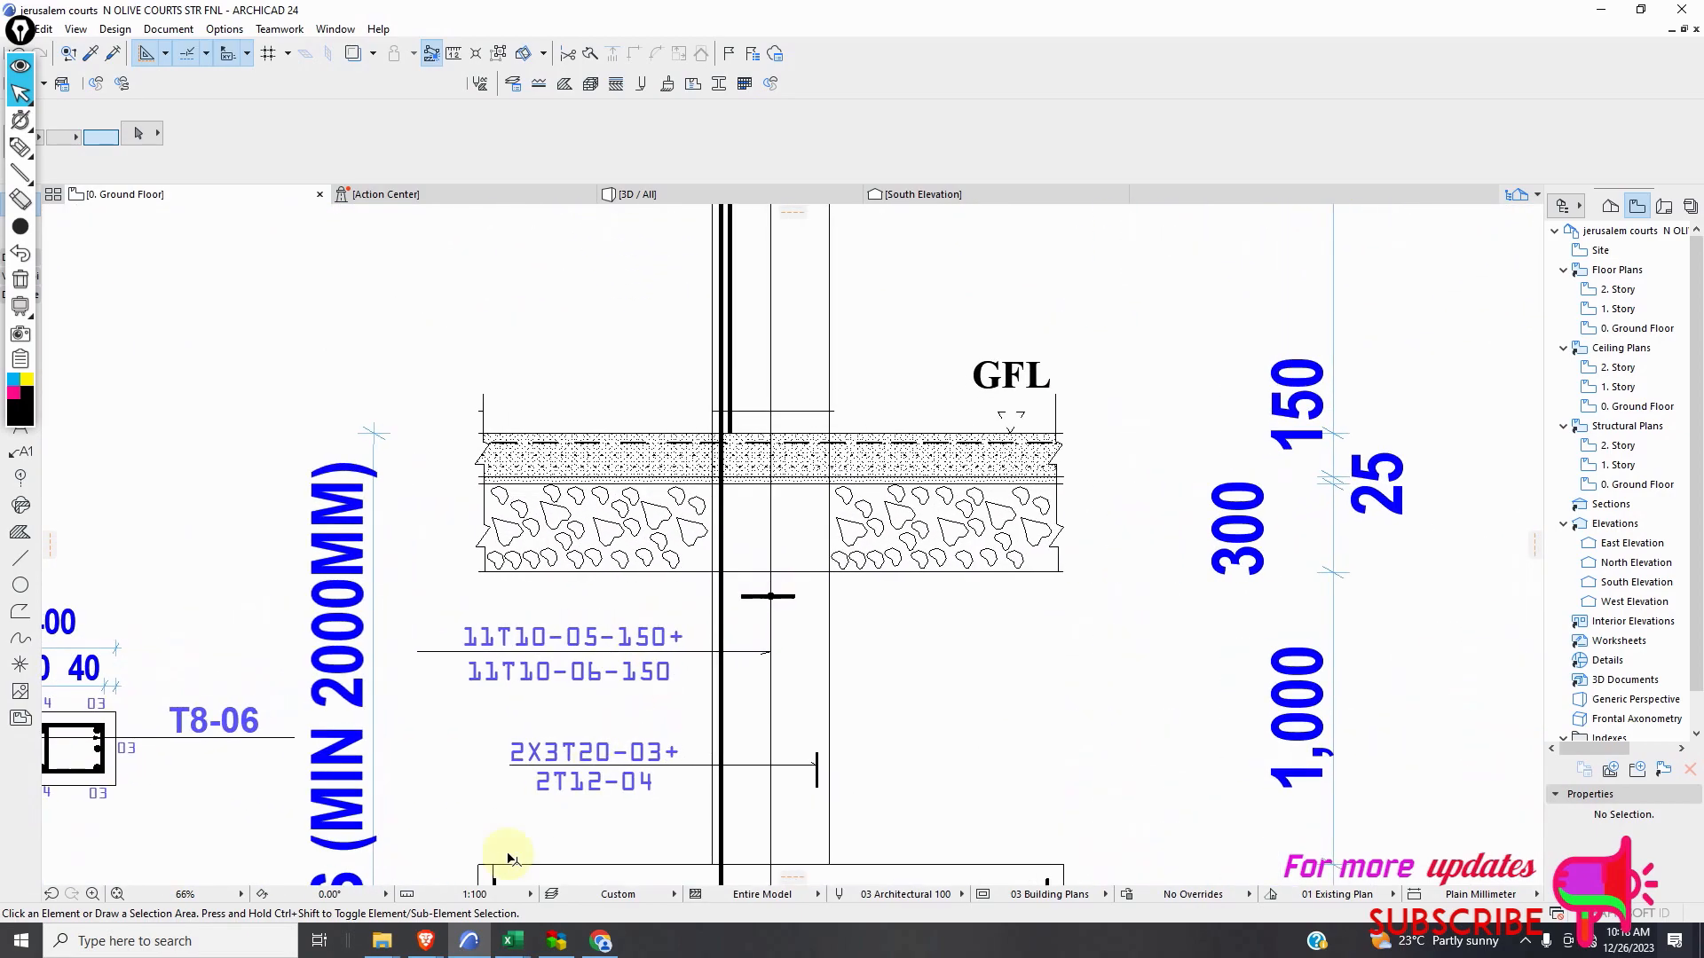
Search Windows for Prokon and launch it.
{"action": "left_click", "coordinate": [204, 939]}
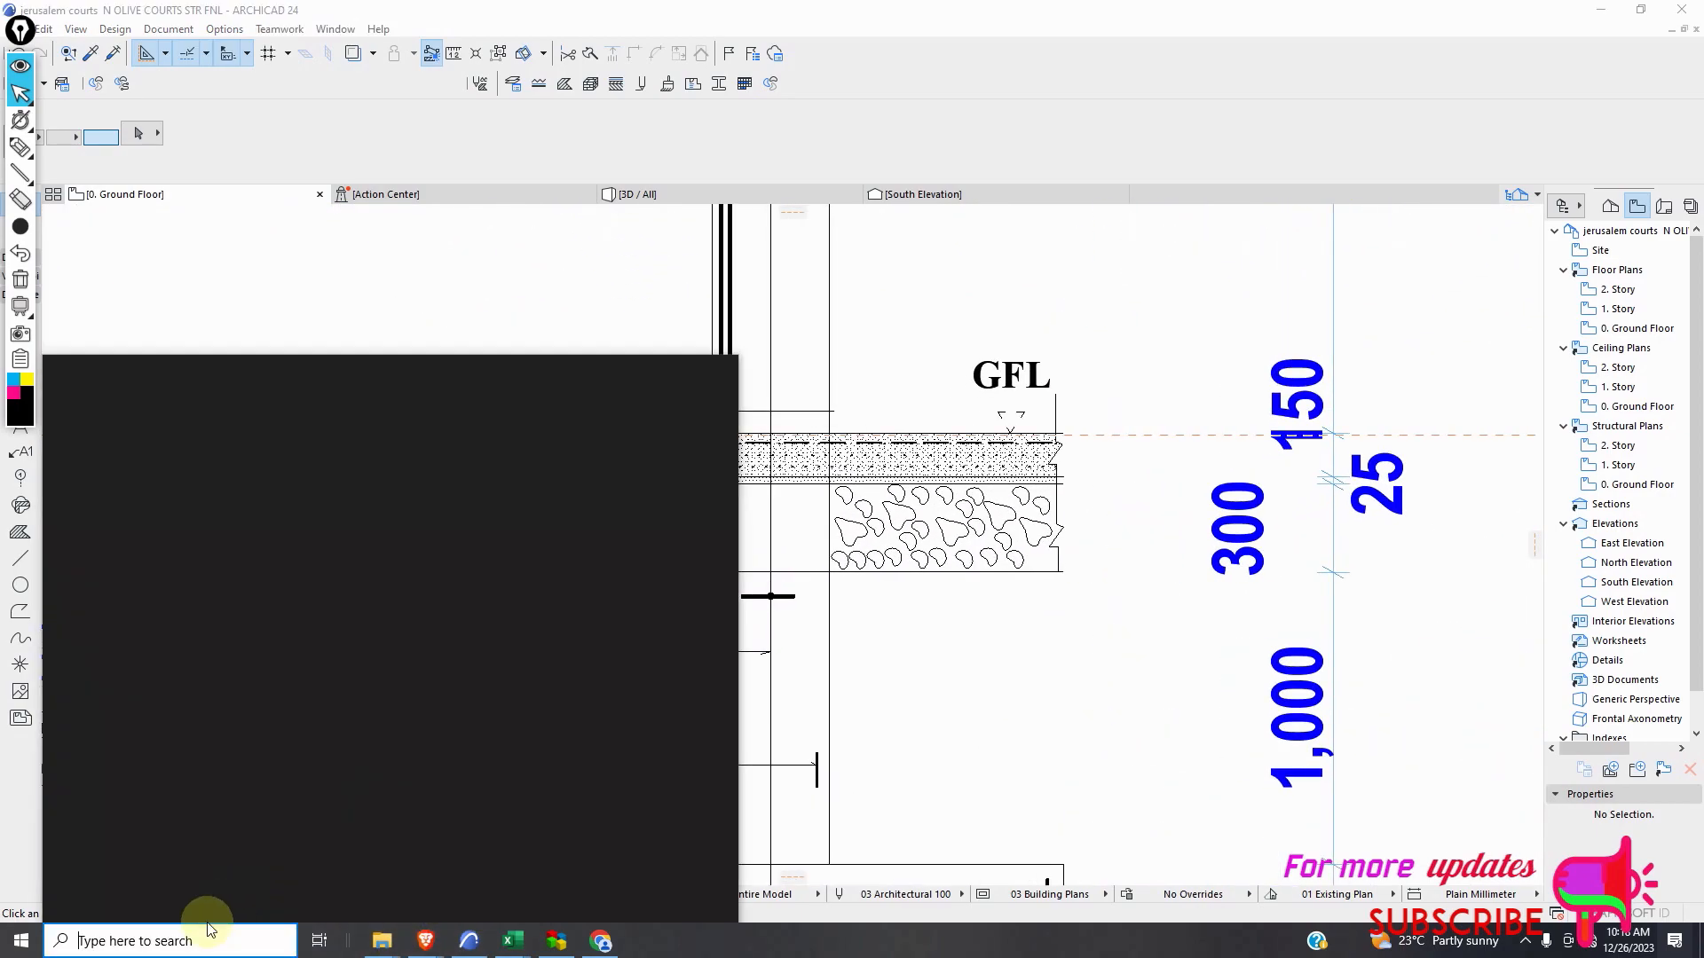
{"action": "type", "text": "prokon"}
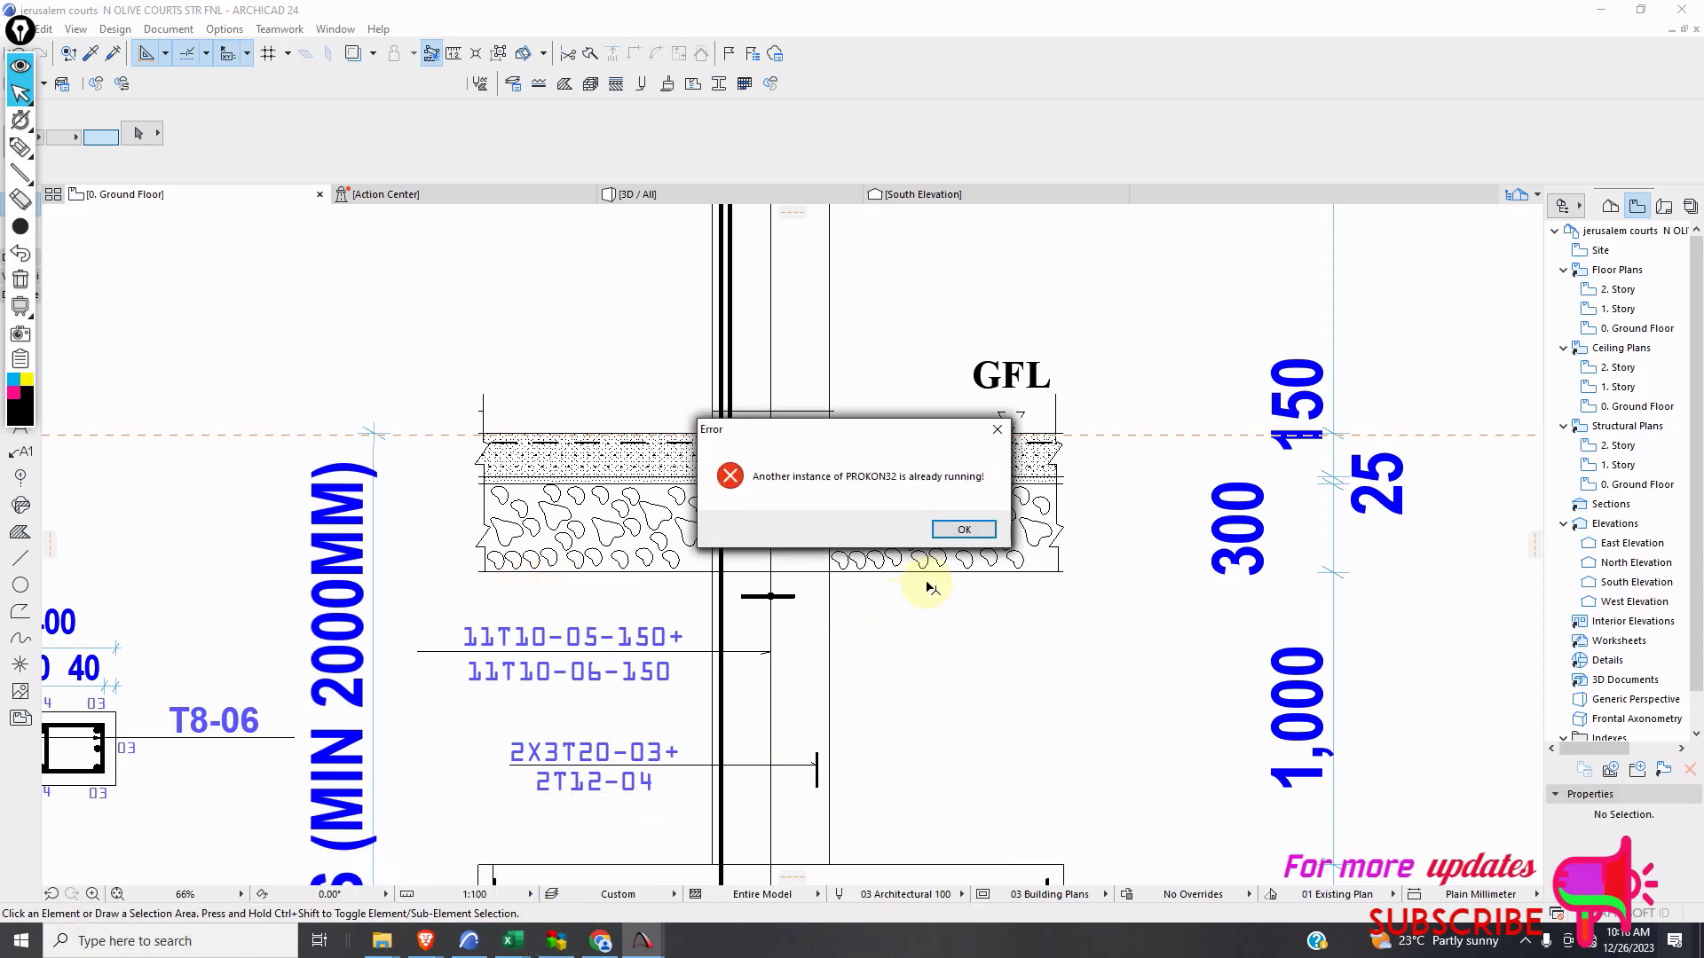
{"action": "left_click", "coordinate": [968, 530]}
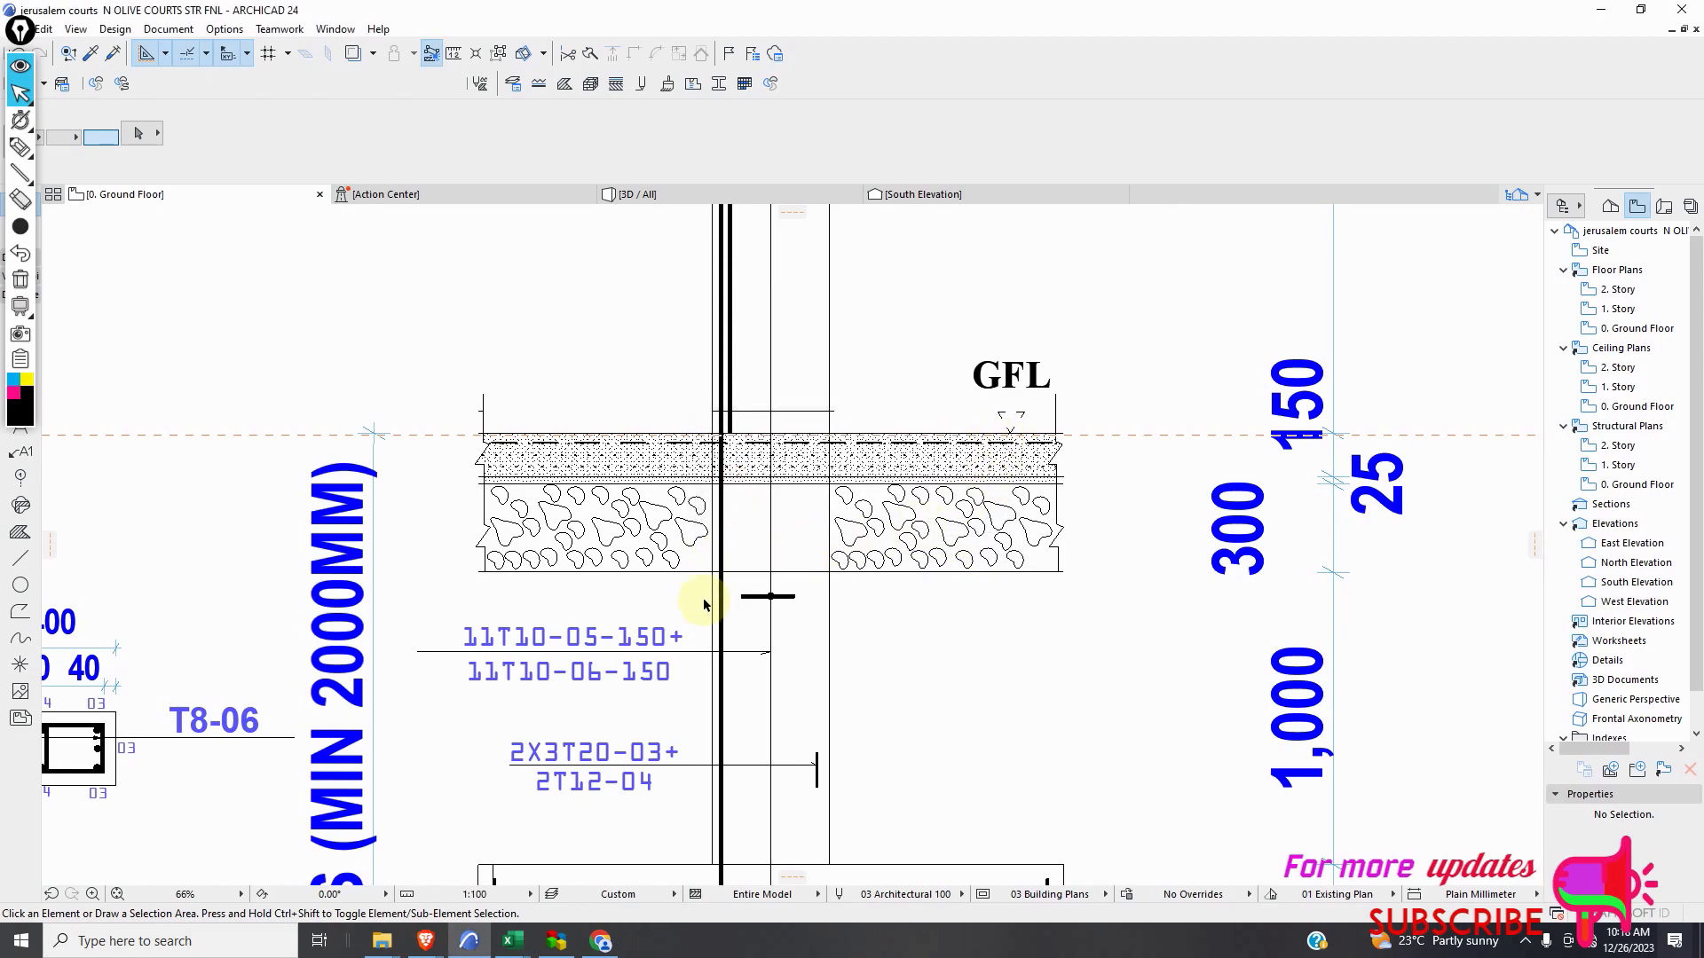
Examine the column sections at foundation and ground floor to first floor level, plus the foundation layout with its B1 bases and C1 columns.
{"action": "scroll", "coordinate": [704, 604], "scroll_direction": "down", "scroll_amount": 10}
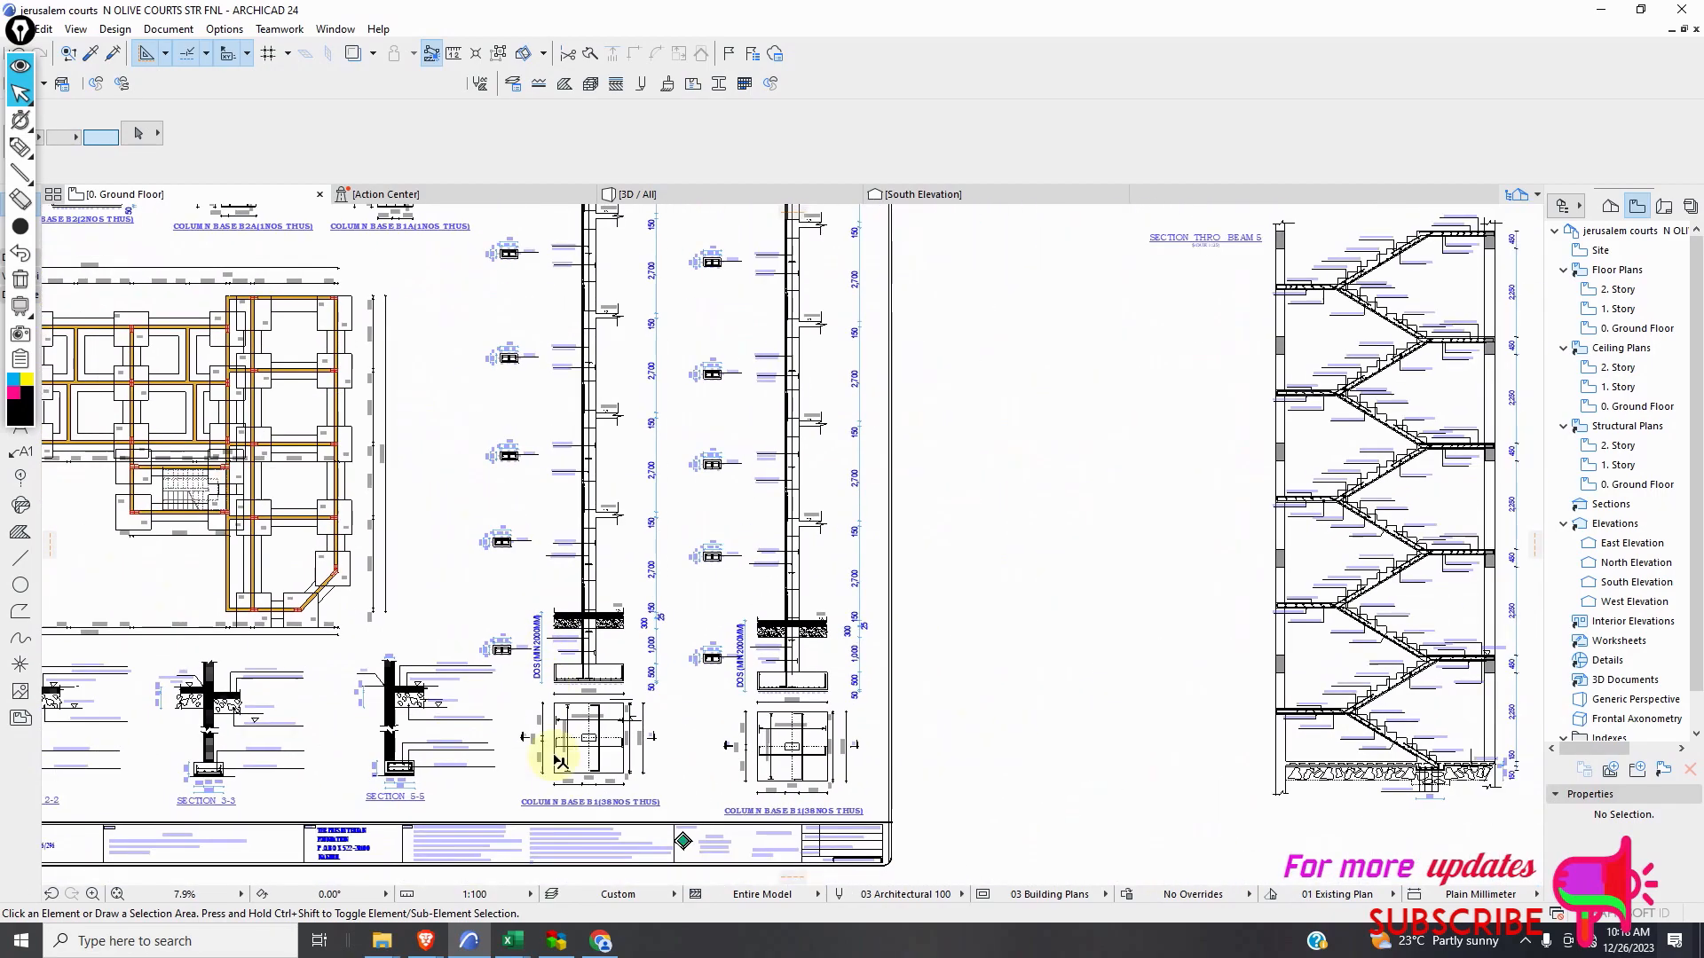
{"action": "scroll", "coordinate": [559, 761], "scroll_direction": "down", "scroll_amount": 1}
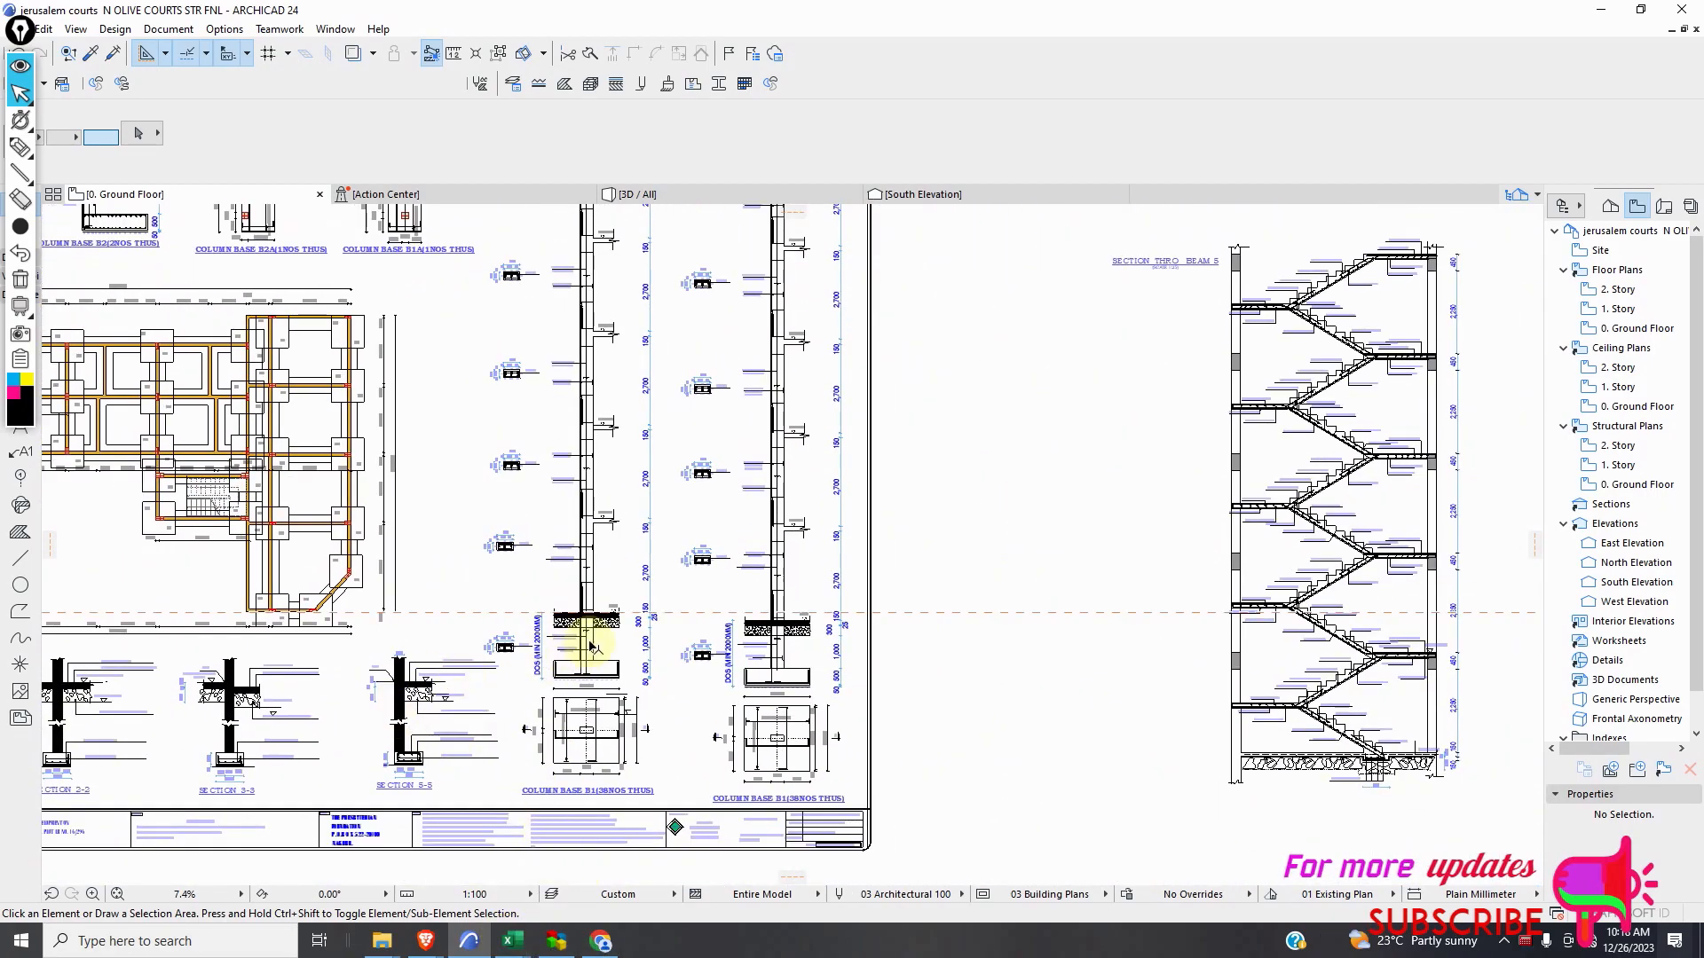
{"action": "scroll", "coordinate": [592, 646], "scroll_direction": "up", "scroll_amount": 5}
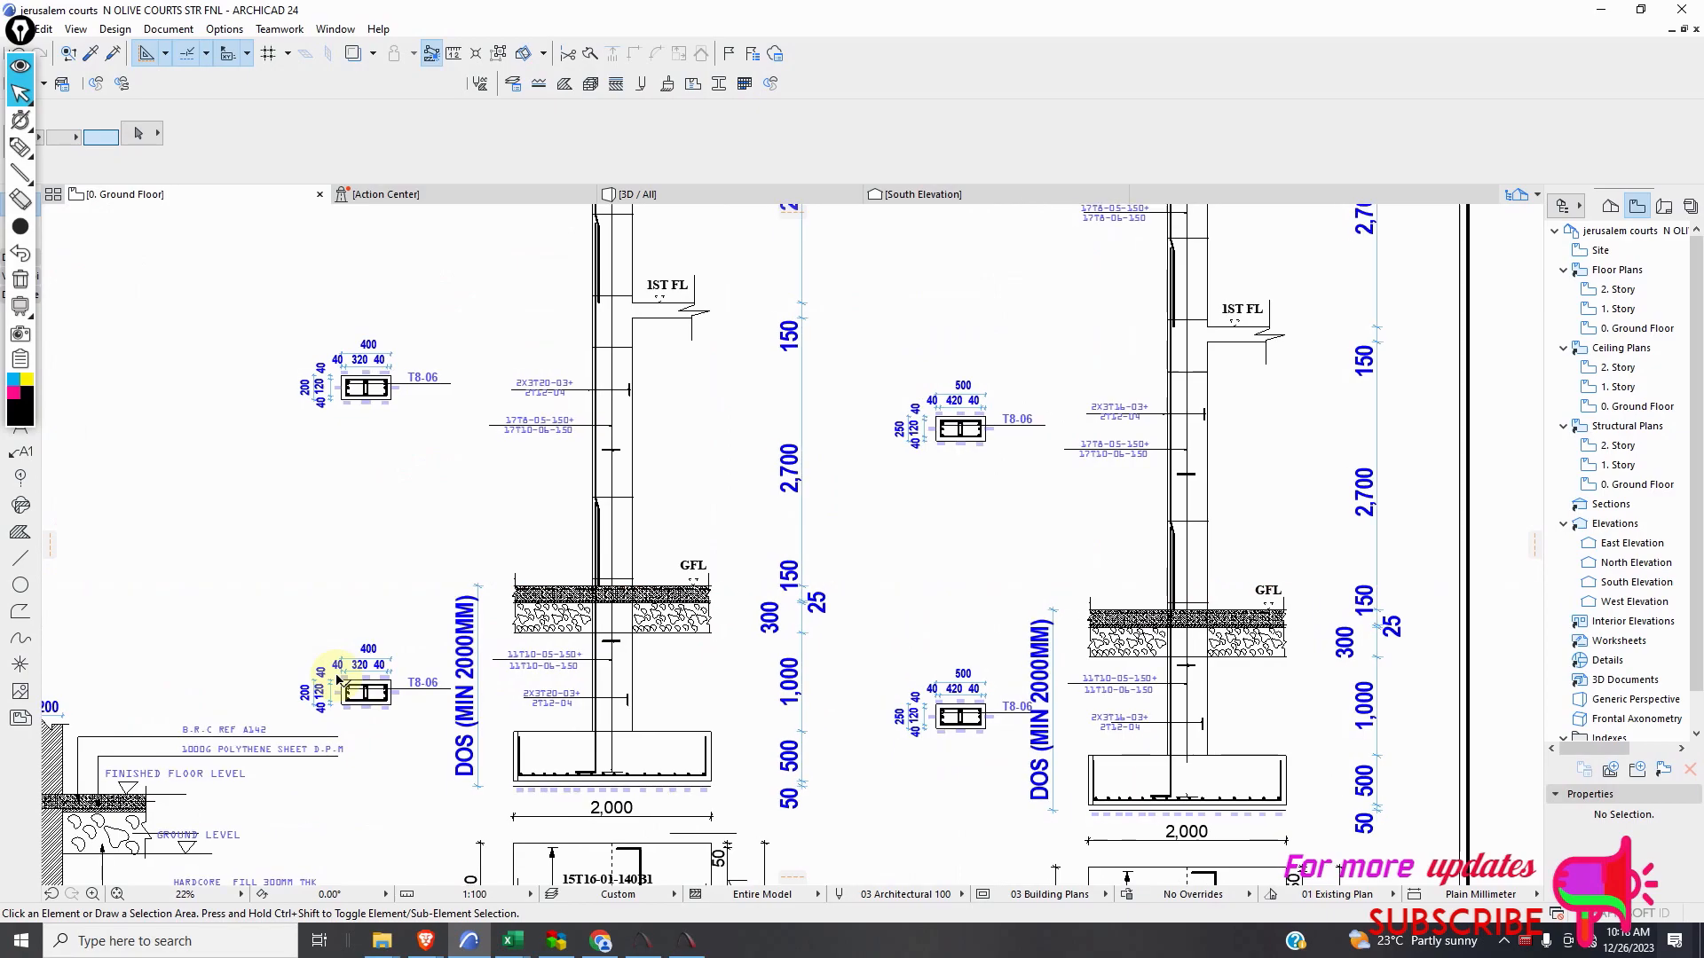
{"action": "scroll", "coordinate": [457, 673], "scroll_direction": "down", "scroll_amount": 3}
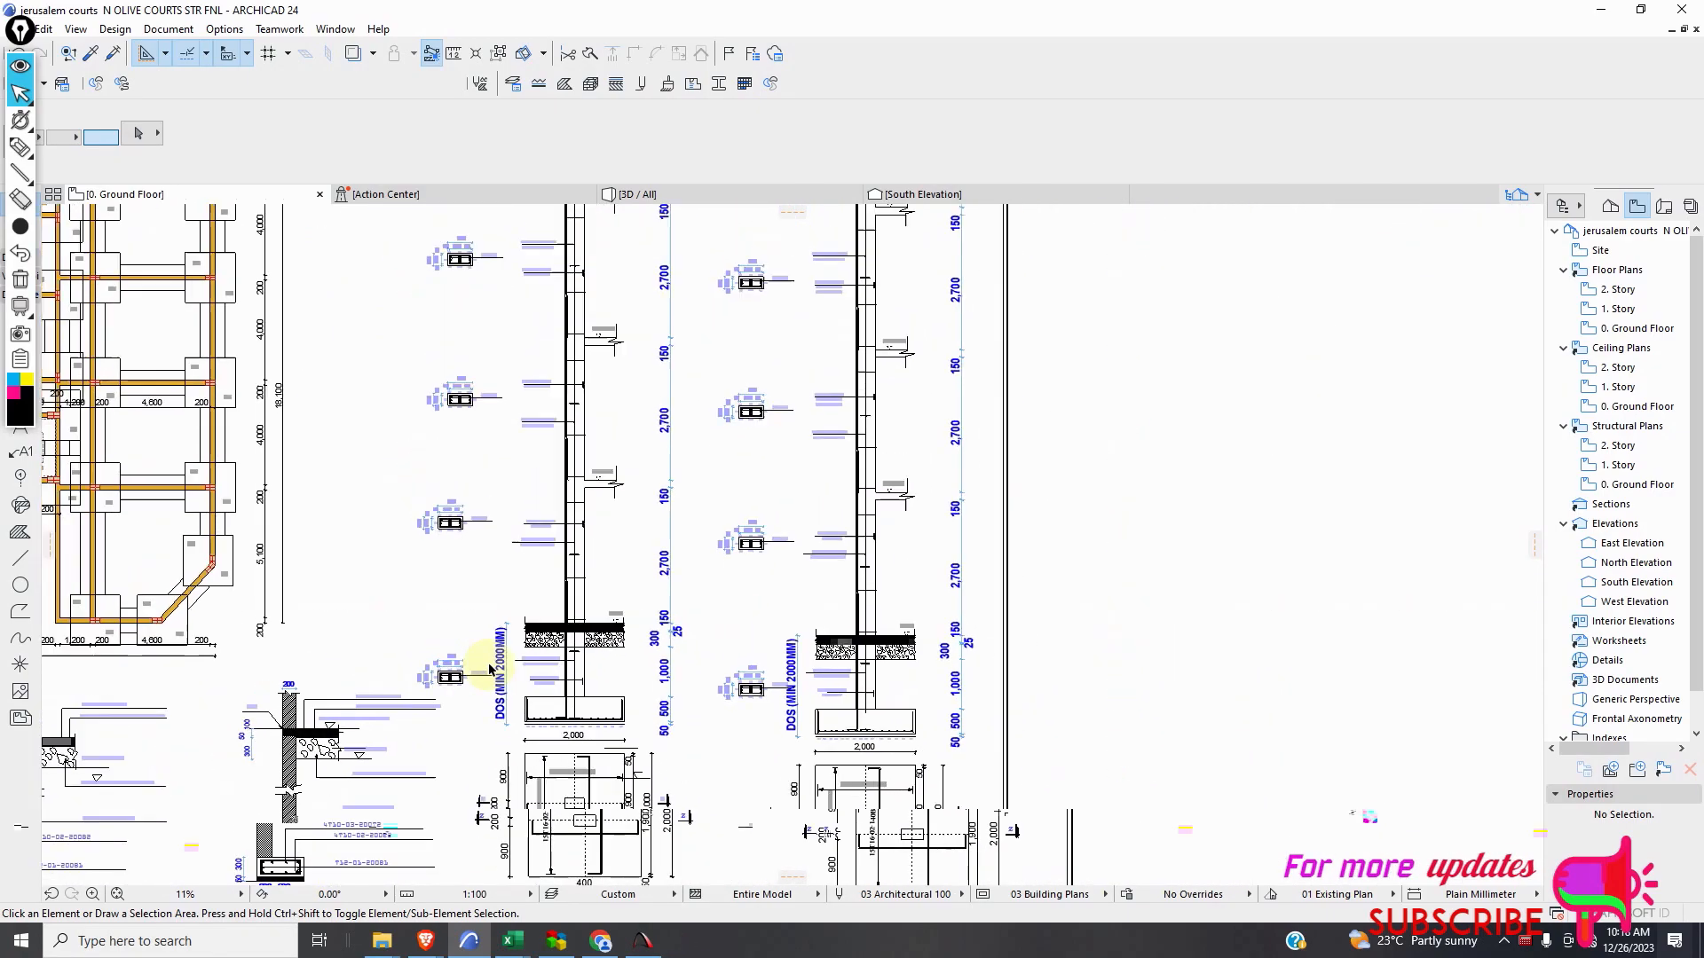
{"action": "scroll", "coordinate": [443, 531], "scroll_direction": "up", "scroll_amount": 8}
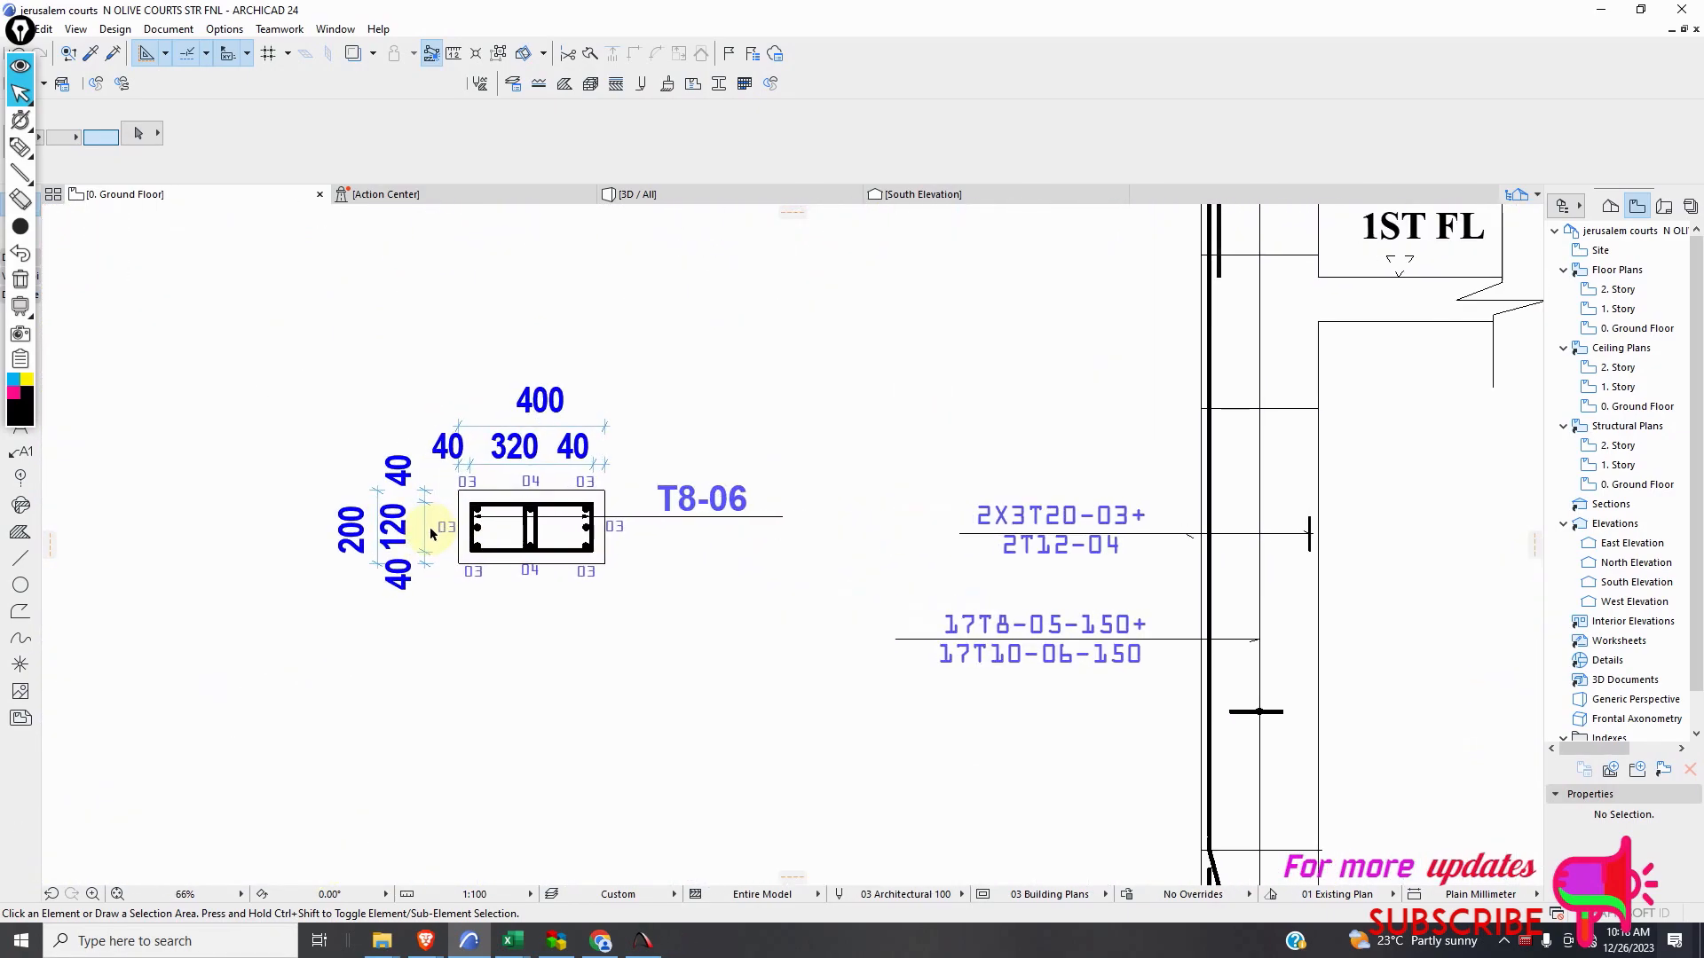
{"action": "scroll", "coordinate": [432, 532], "scroll_direction": "up", "scroll_amount": 2}
{"action": "scroll", "coordinate": [542, 439], "scroll_direction": "down", "scroll_amount": 3}
{"action": "scroll", "coordinate": [555, 484], "scroll_direction": "down", "scroll_amount": 2}
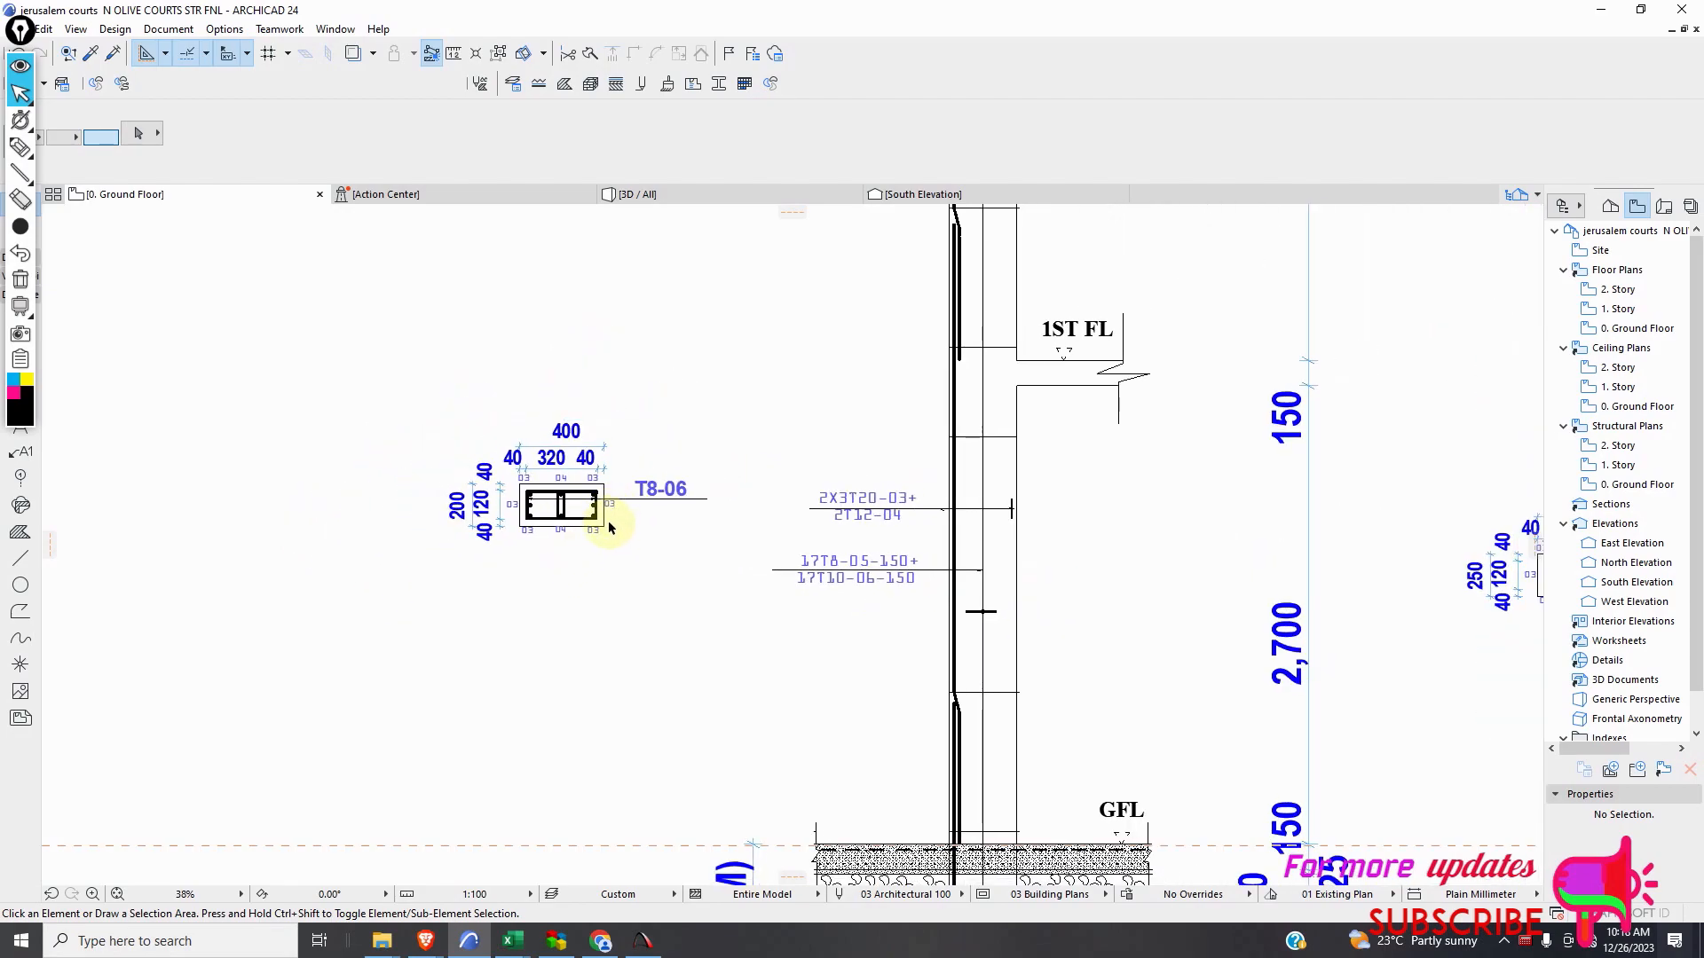
{"action": "scroll", "coordinate": [620, 590], "scroll_direction": "down", "scroll_amount": 5}
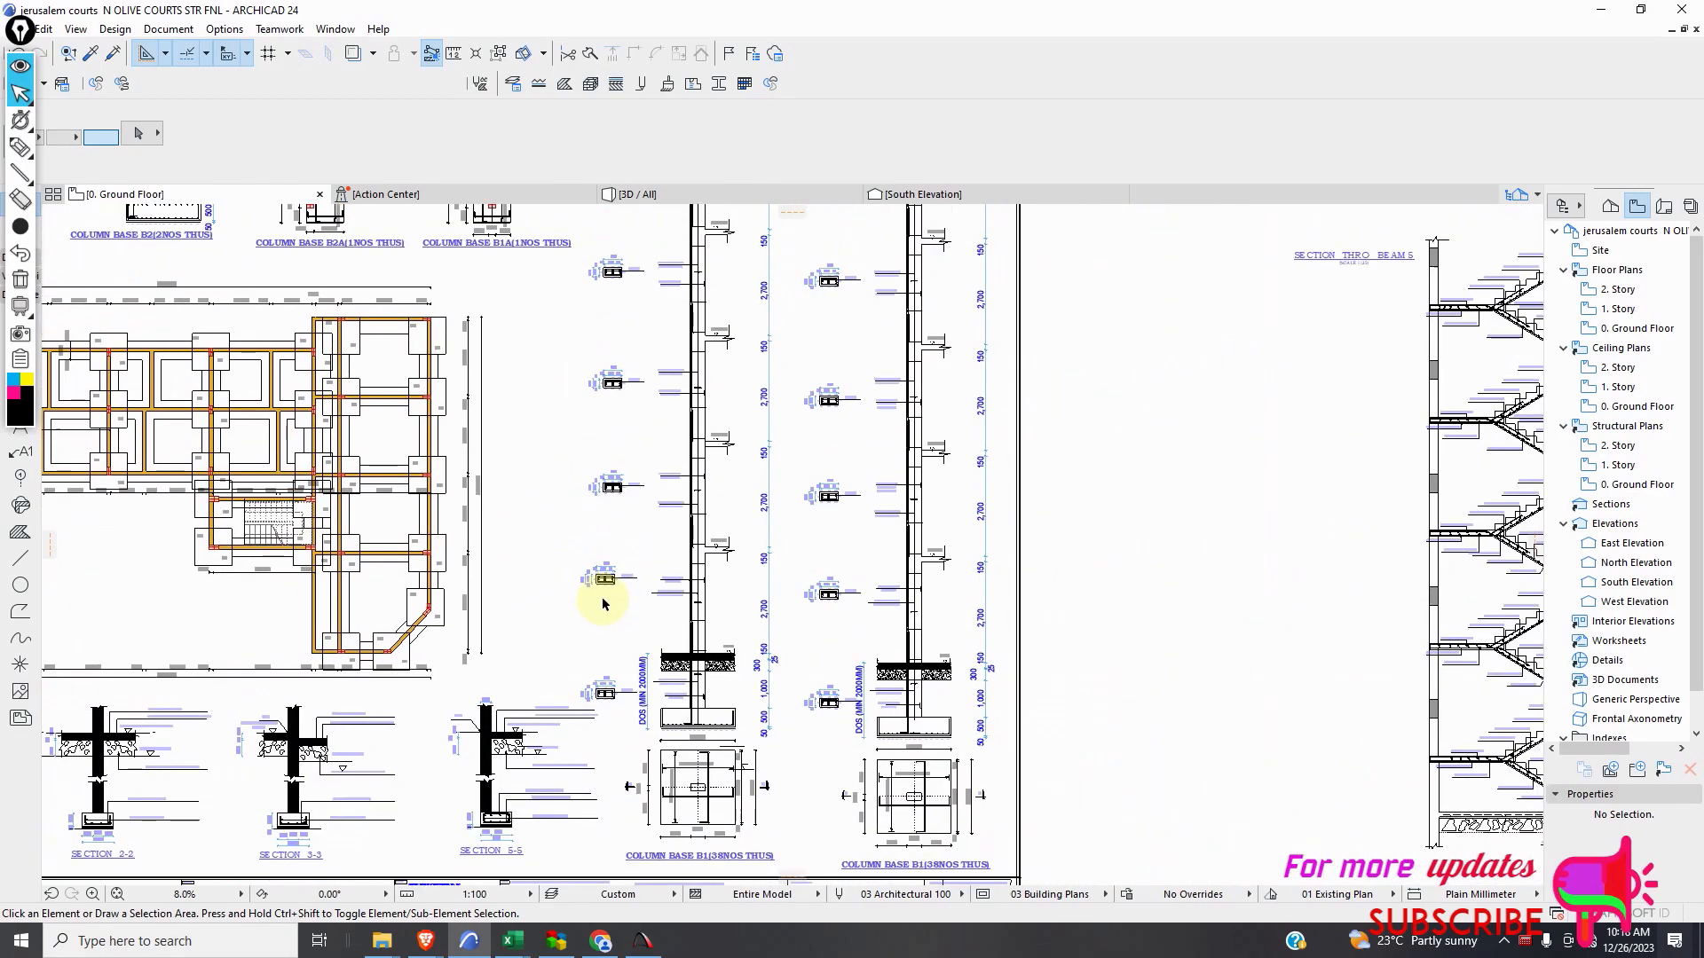
{"action": "scroll", "coordinate": [399, 544], "scroll_direction": "up", "scroll_amount": 2}
{"action": "scroll", "coordinate": [142, 445], "scroll_direction": "up", "scroll_amount": 5}
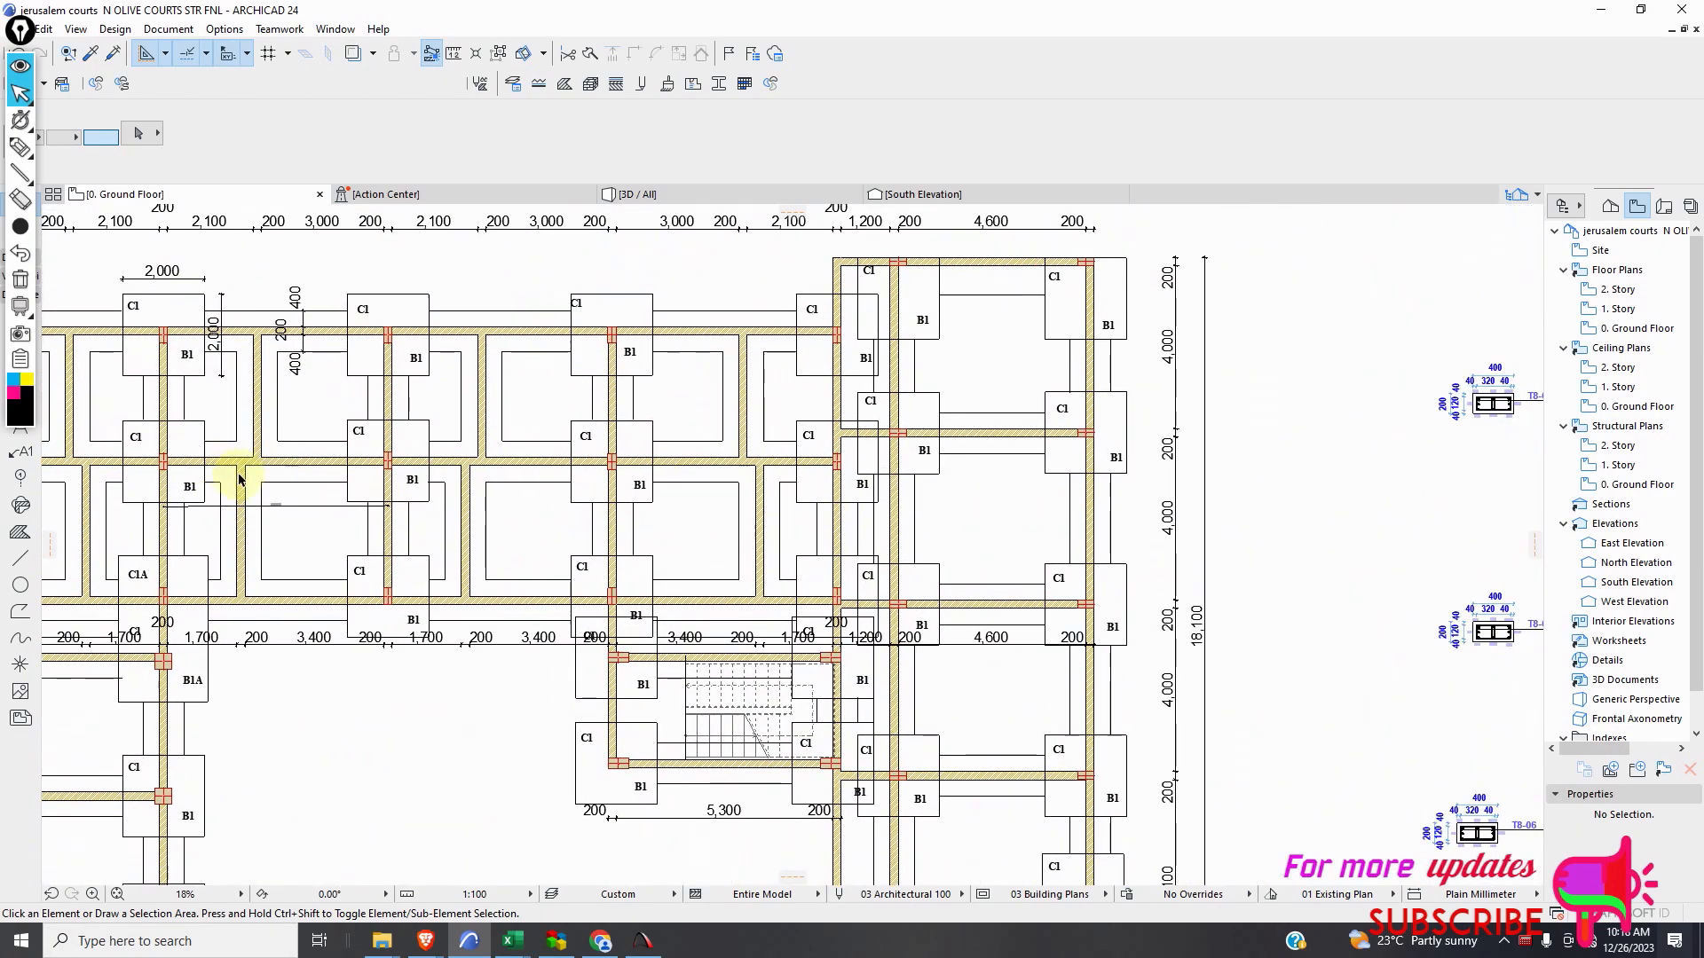
{"action": "scroll", "coordinate": [438, 429], "scroll_direction": "down", "scroll_amount": 2}
{"action": "scroll", "coordinate": [304, 483], "scroll_direction": "up", "scroll_amount": 2}
{"action": "scroll", "coordinate": [559, 695], "scroll_direction": "down", "scroll_amount": 8}
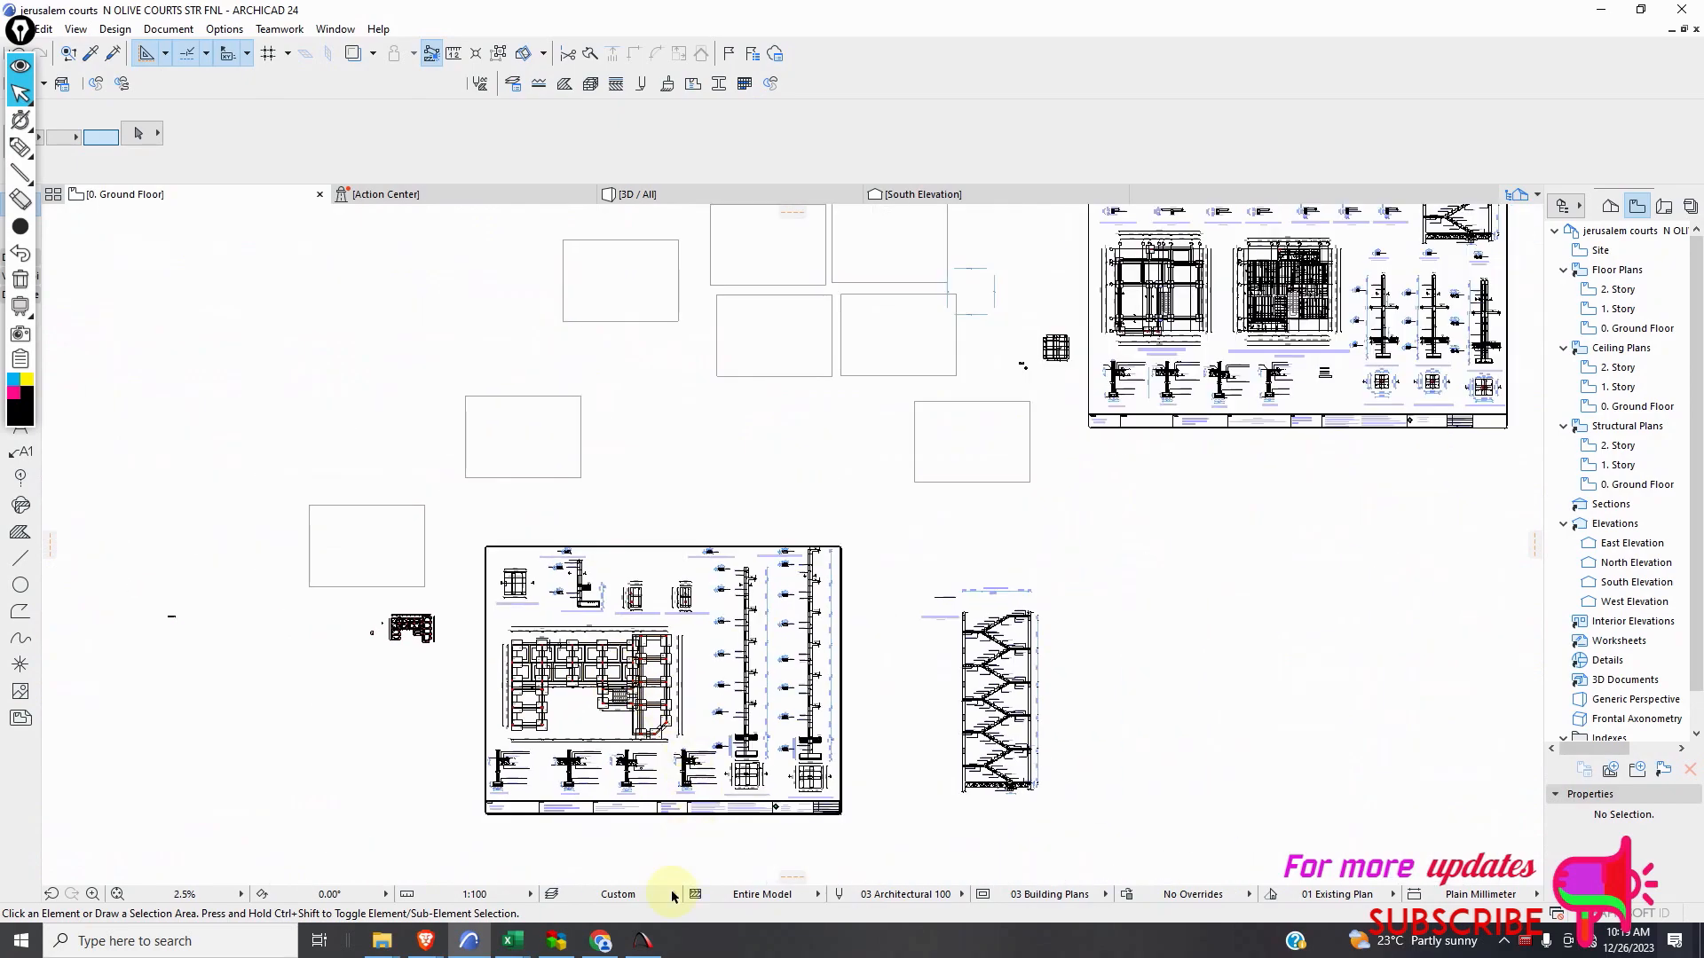
Switch to Prokon CalcPad and open the concrete column base design module, accepting the suggested timed backup name and moving the annotation toolbar aside.
{"action": "left_click", "coordinate": [642, 940]}
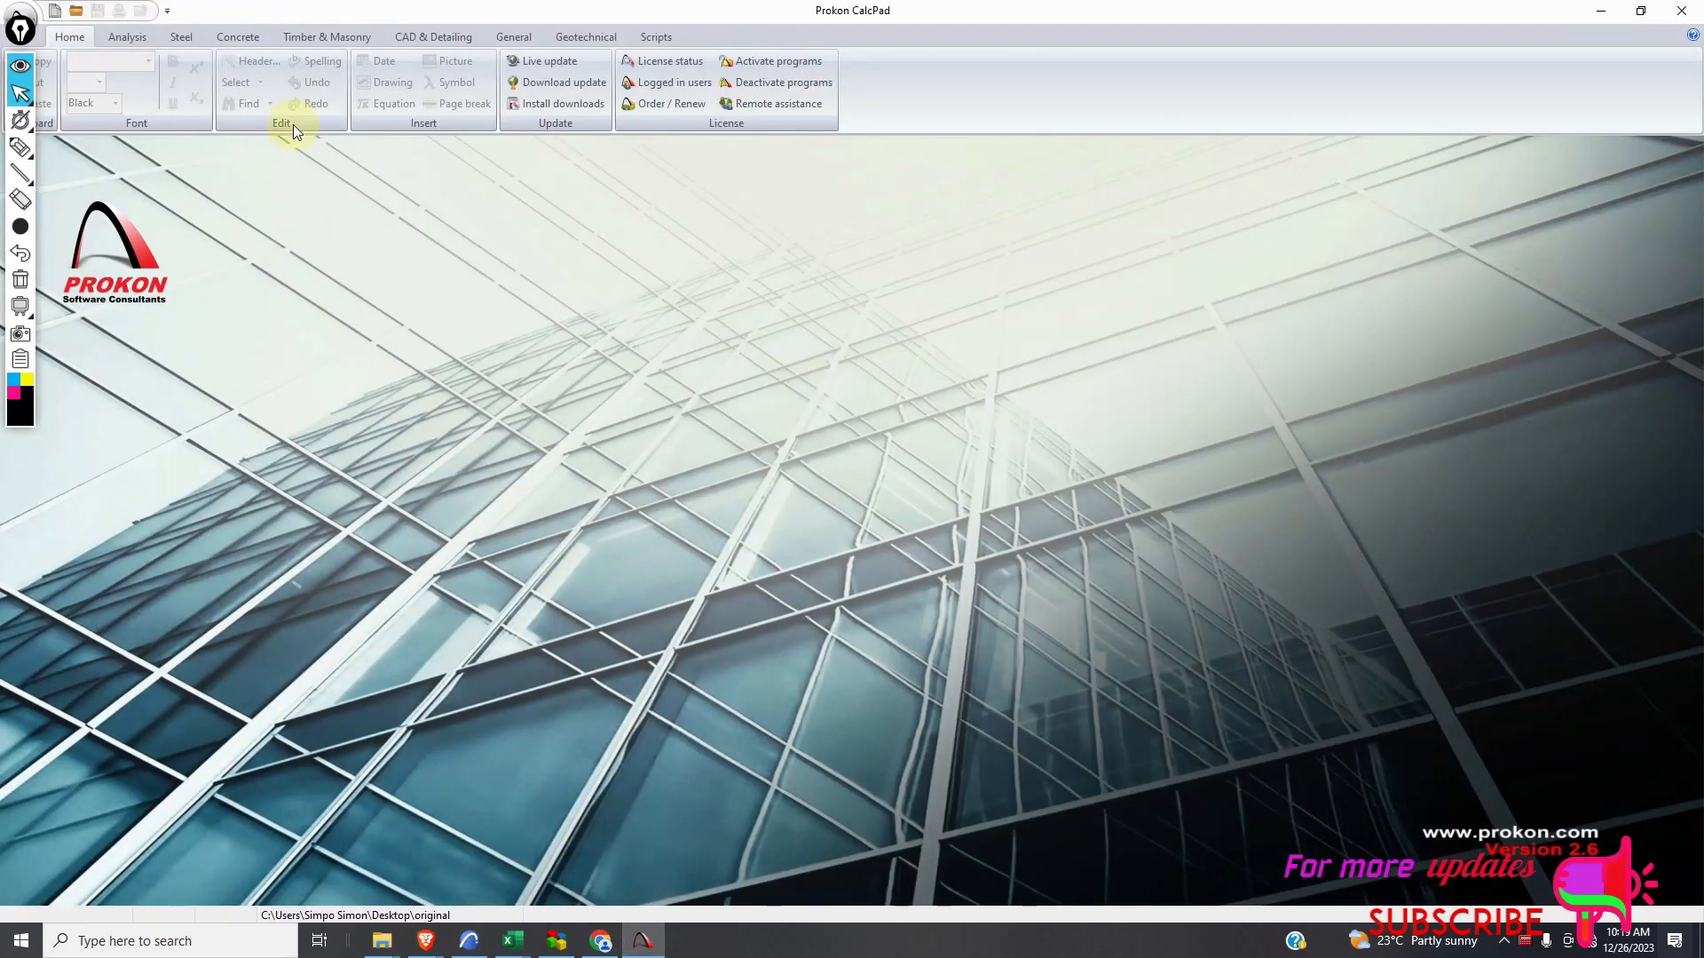
{"action": "left_click", "coordinate": [252, 38]}
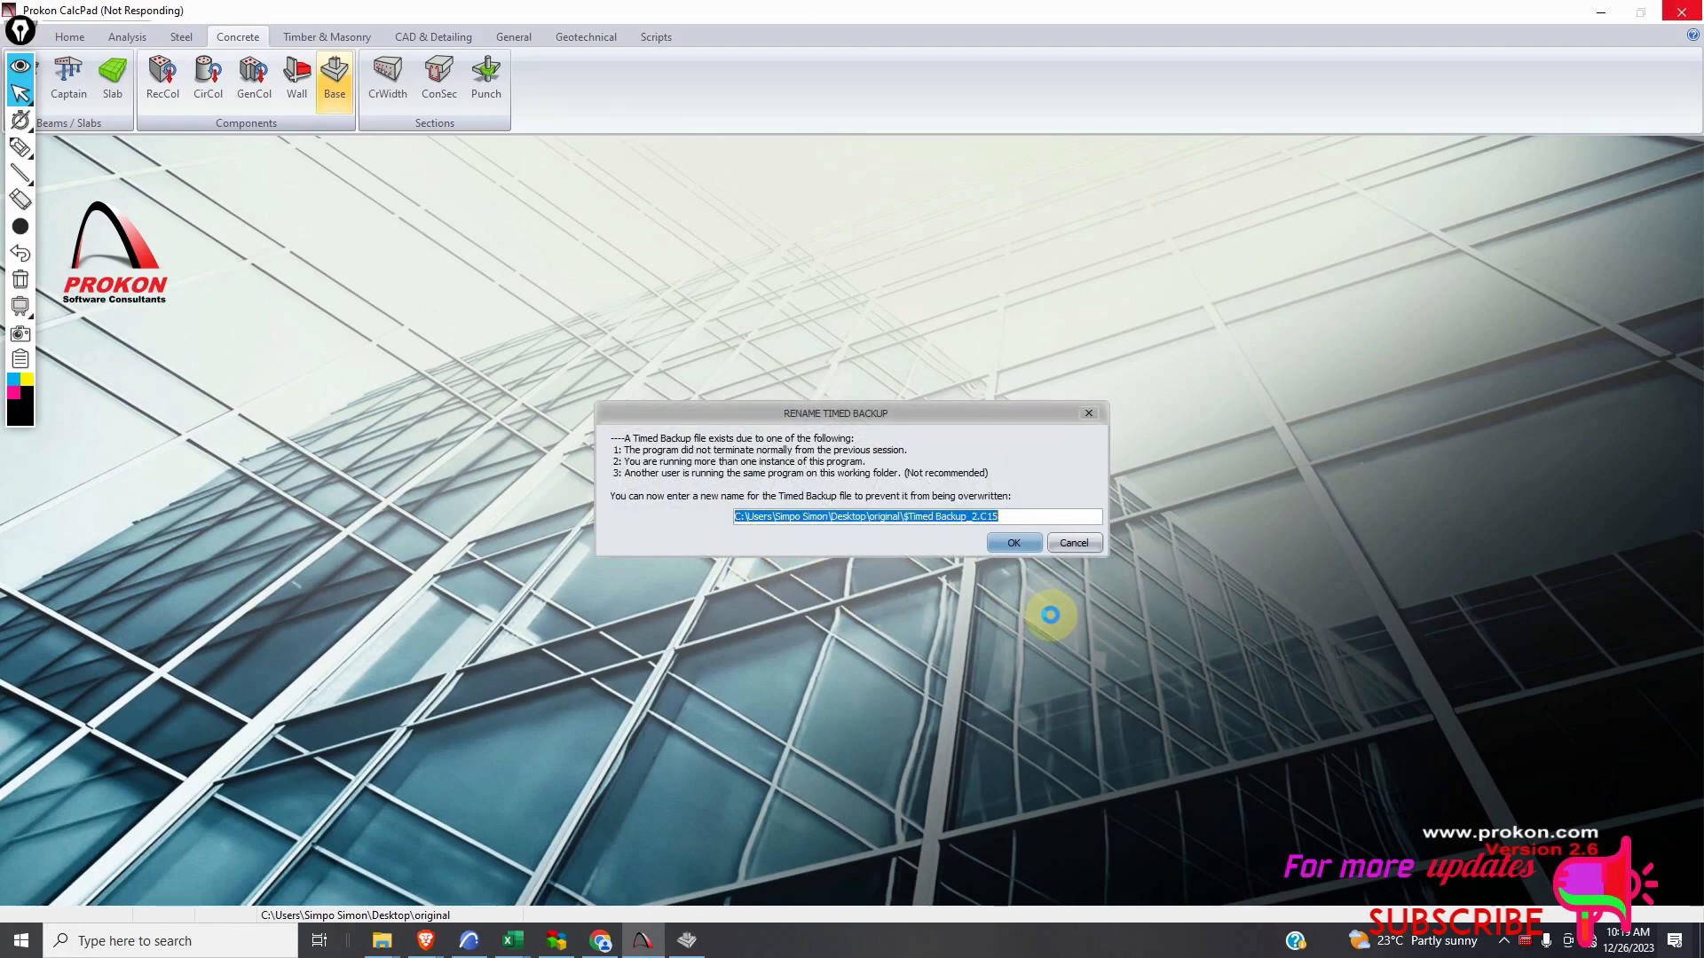
{"action": "left_click", "coordinate": [1031, 543]}
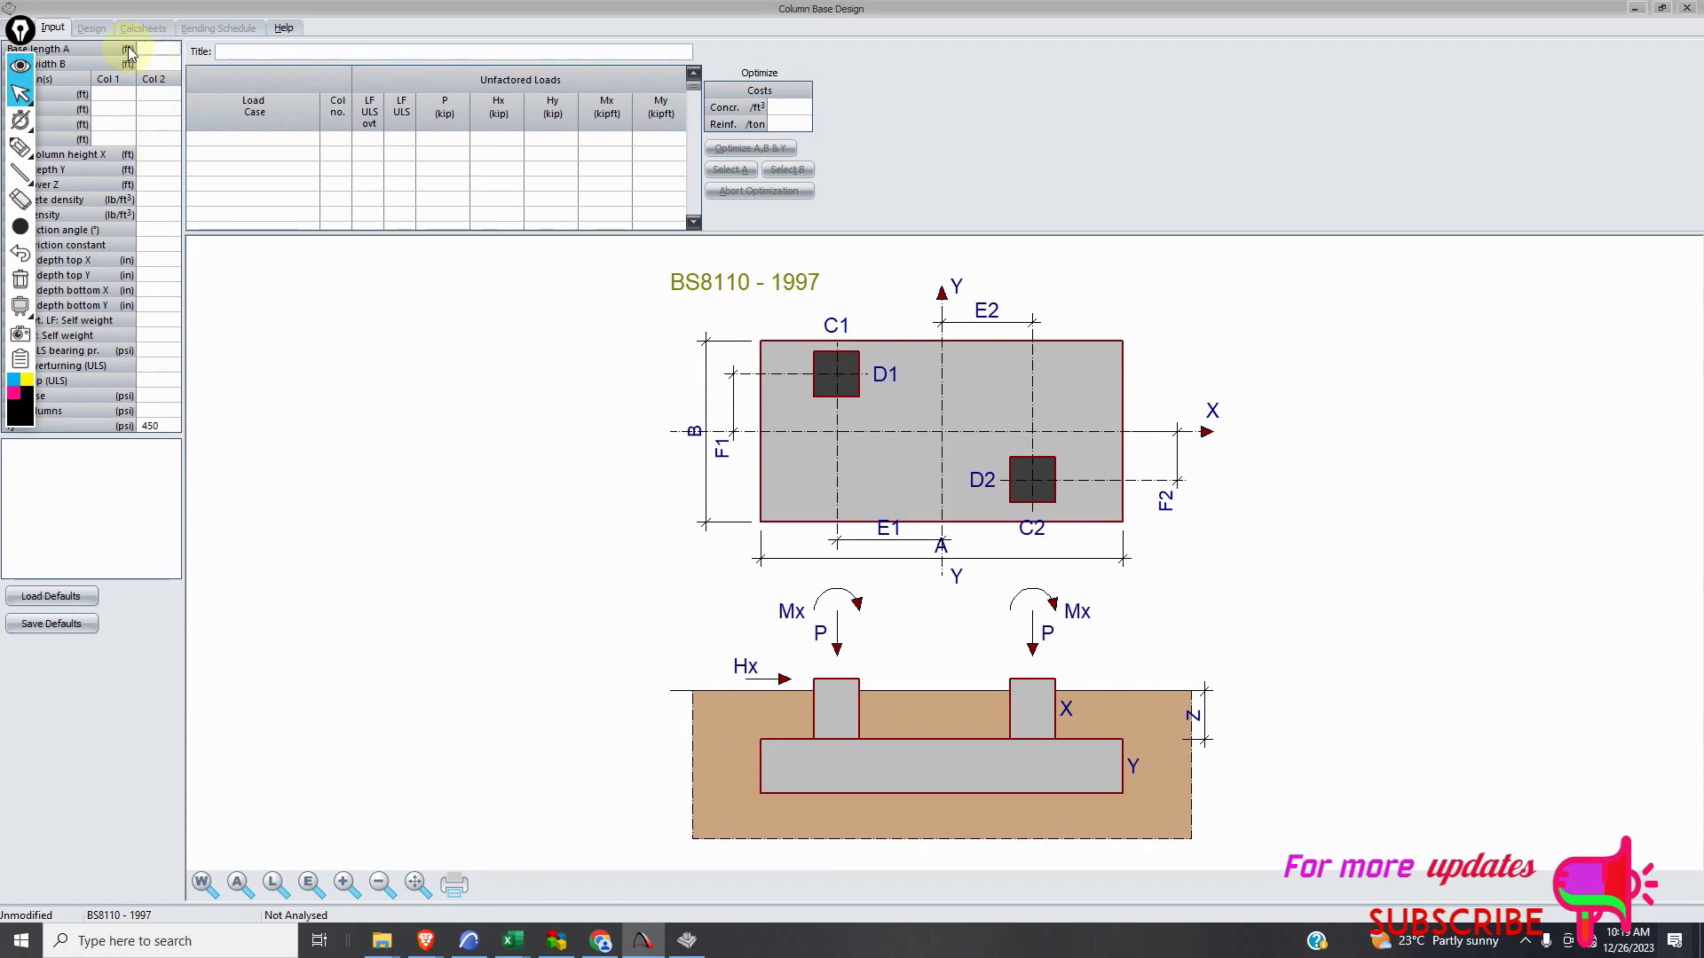
{"action": "left_click_drag", "start_coordinate": [32, 41], "coordinate": [1397, 109]}
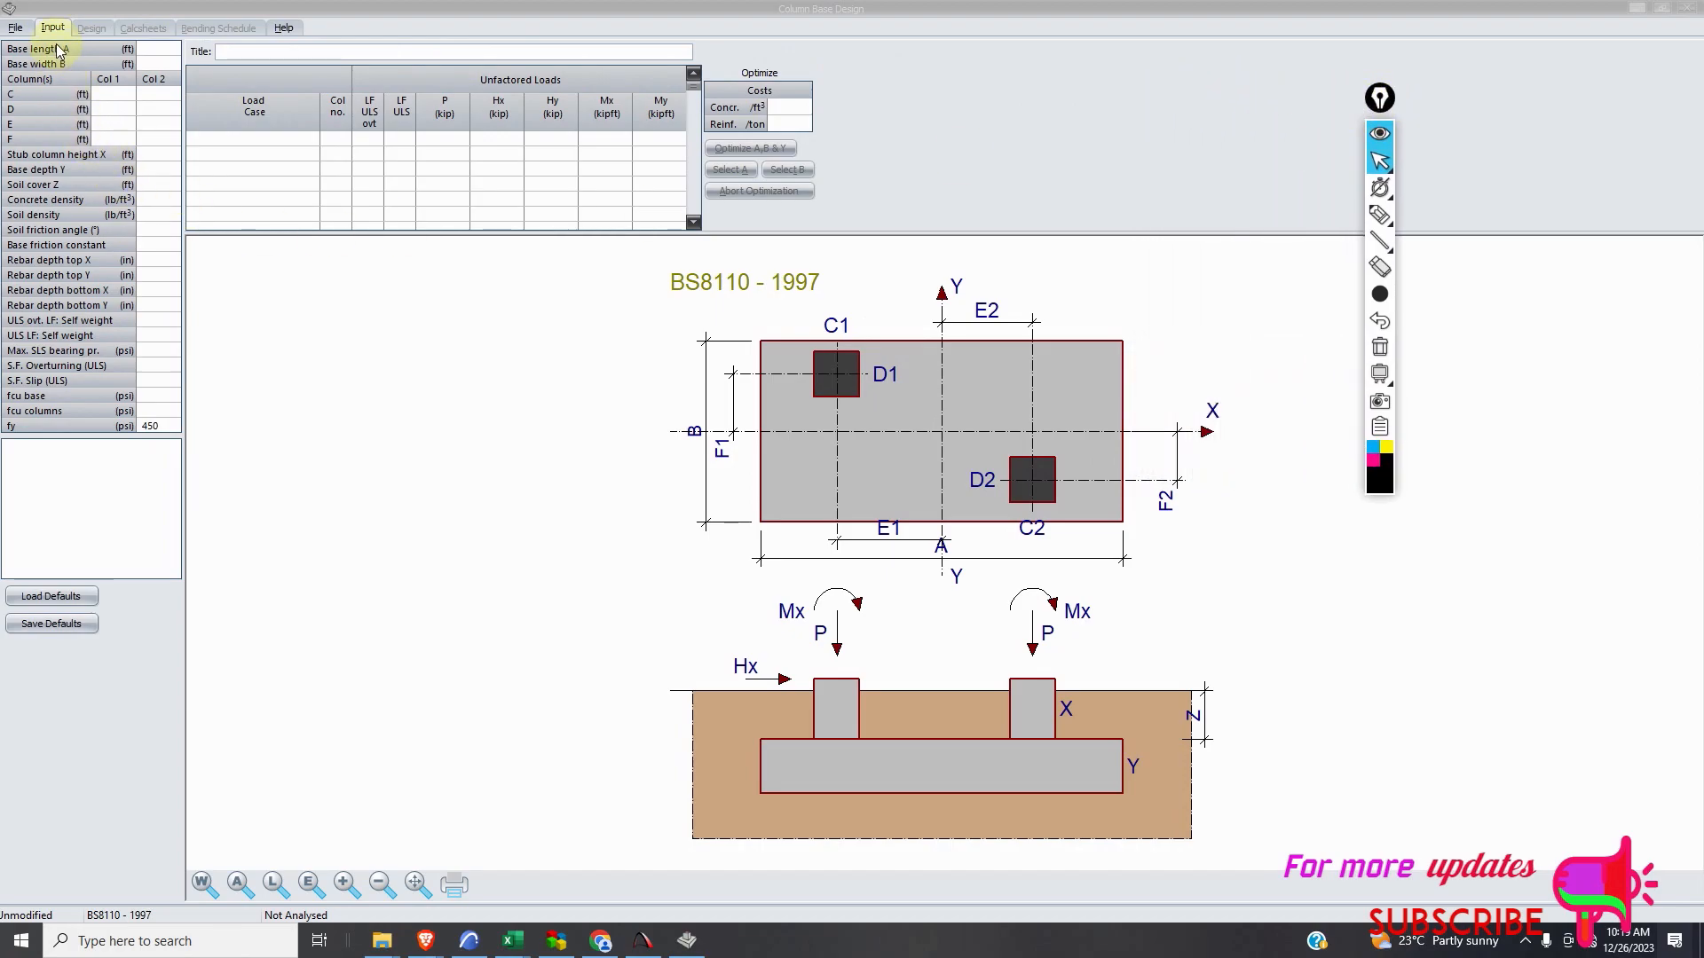
Load the default column base parameters and set the units to Imperial.
{"action": "left_click", "coordinate": [50, 597]}
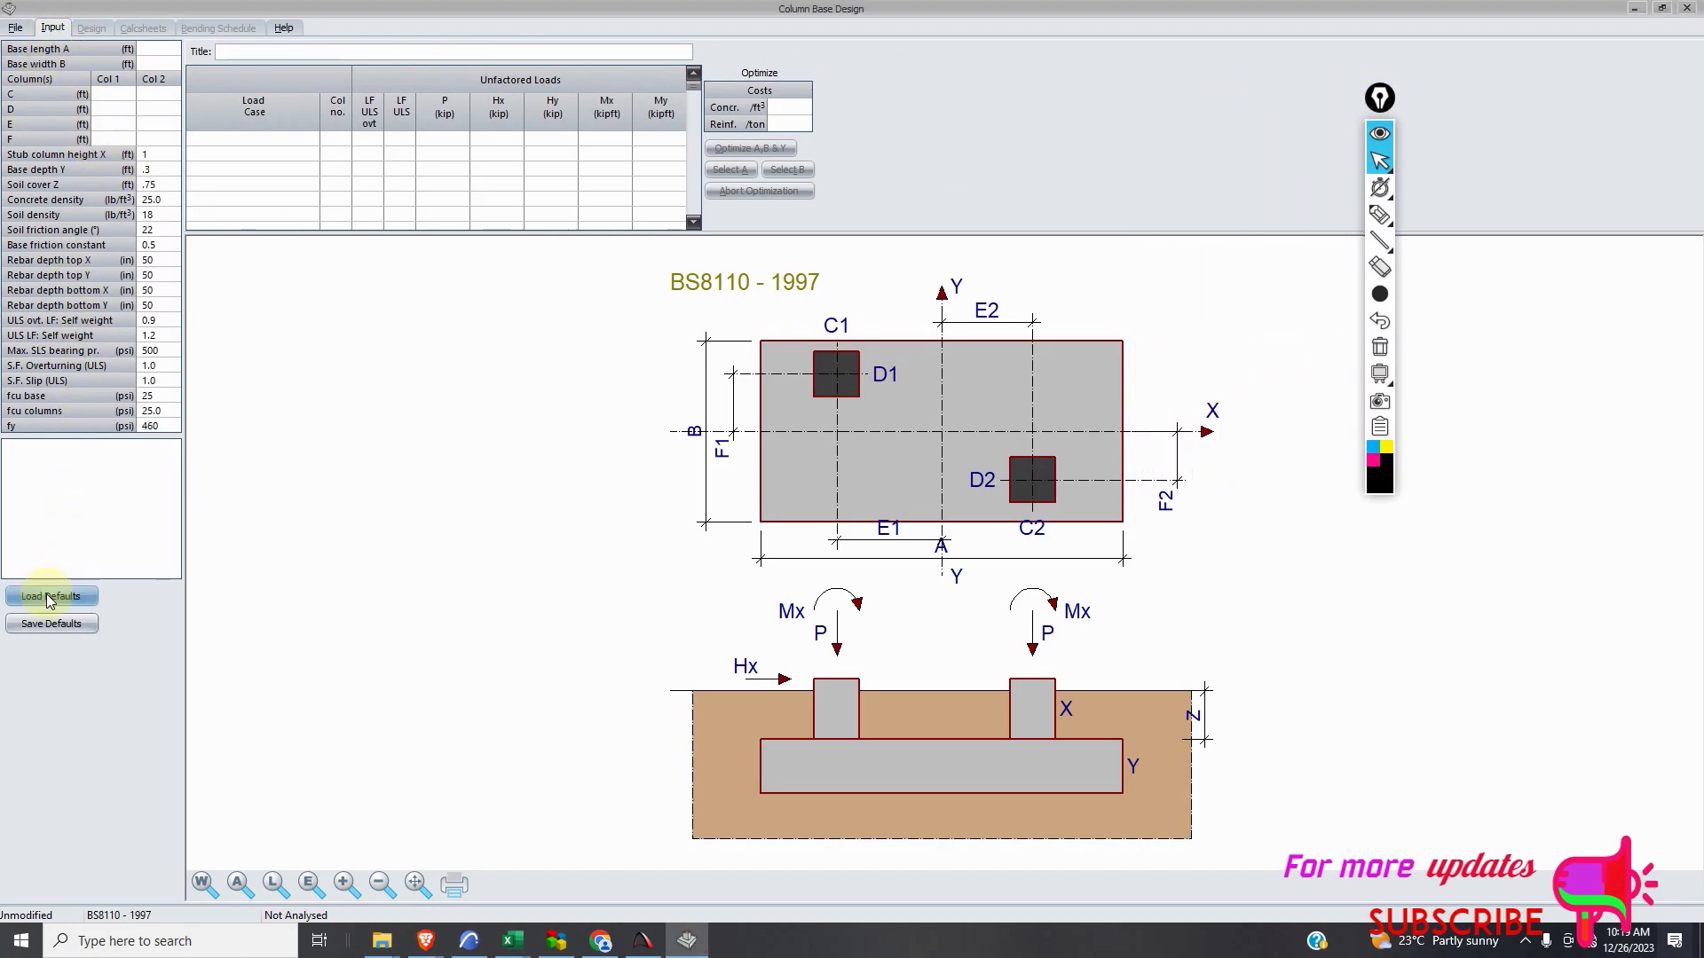
{"action": "left_click", "coordinate": [106, 54]}
{"action": "left_click", "coordinate": [15, 29]}
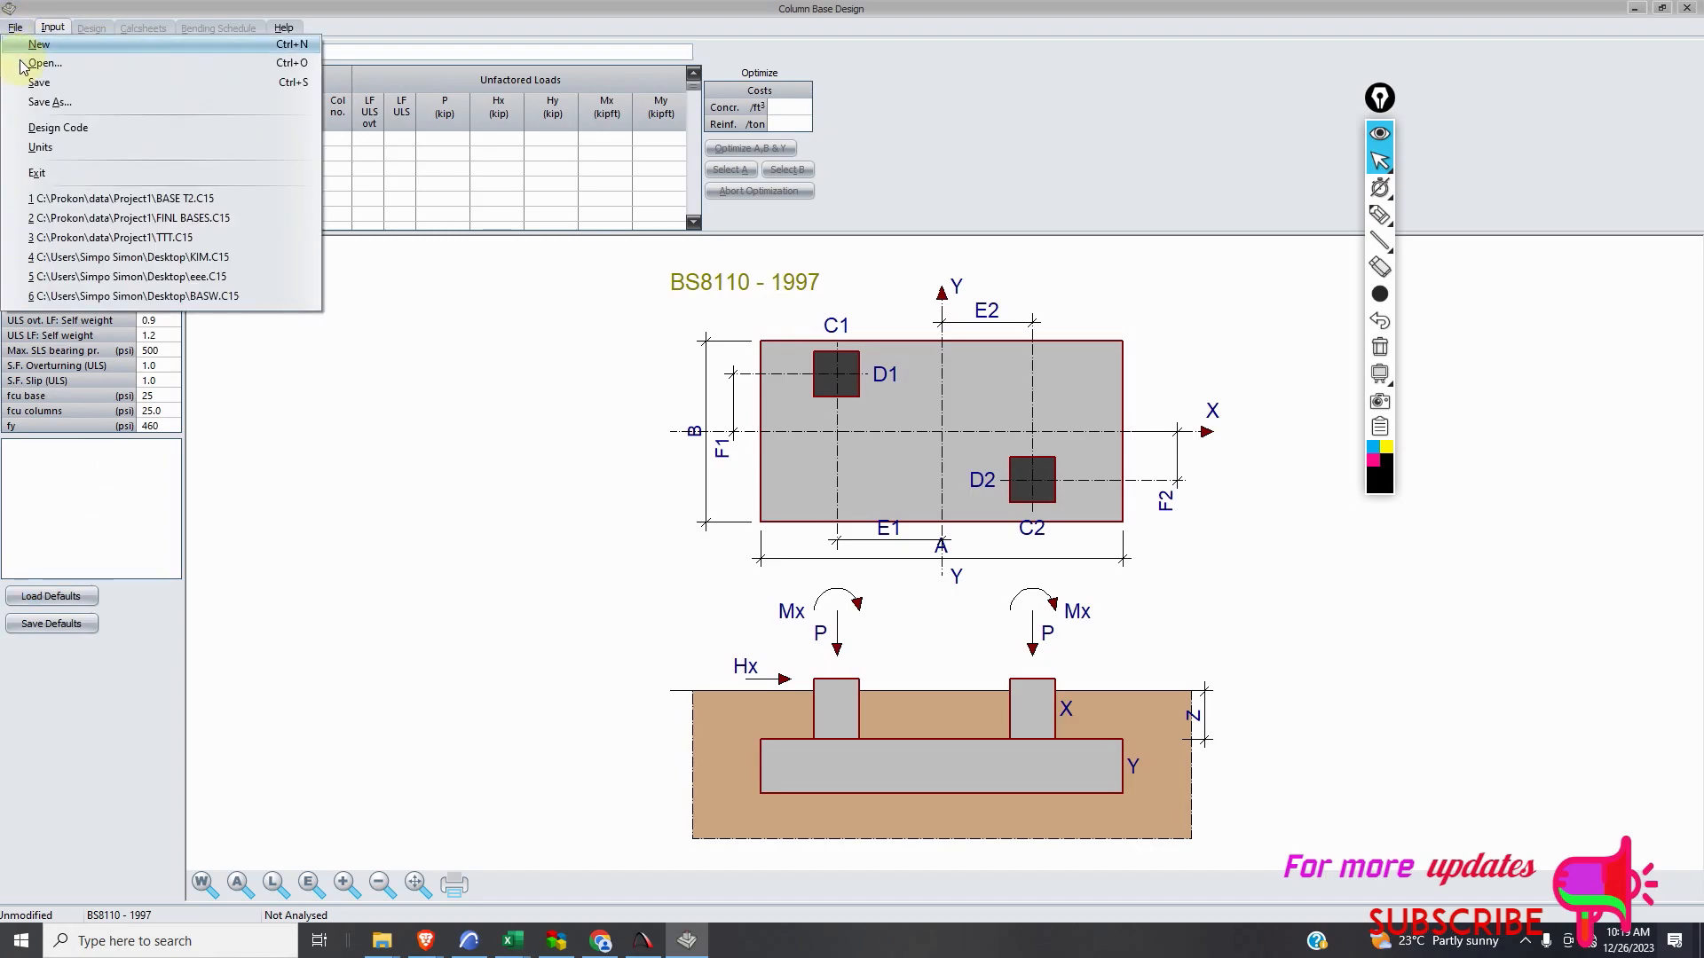
{"action": "left_click", "coordinate": [40, 147]}
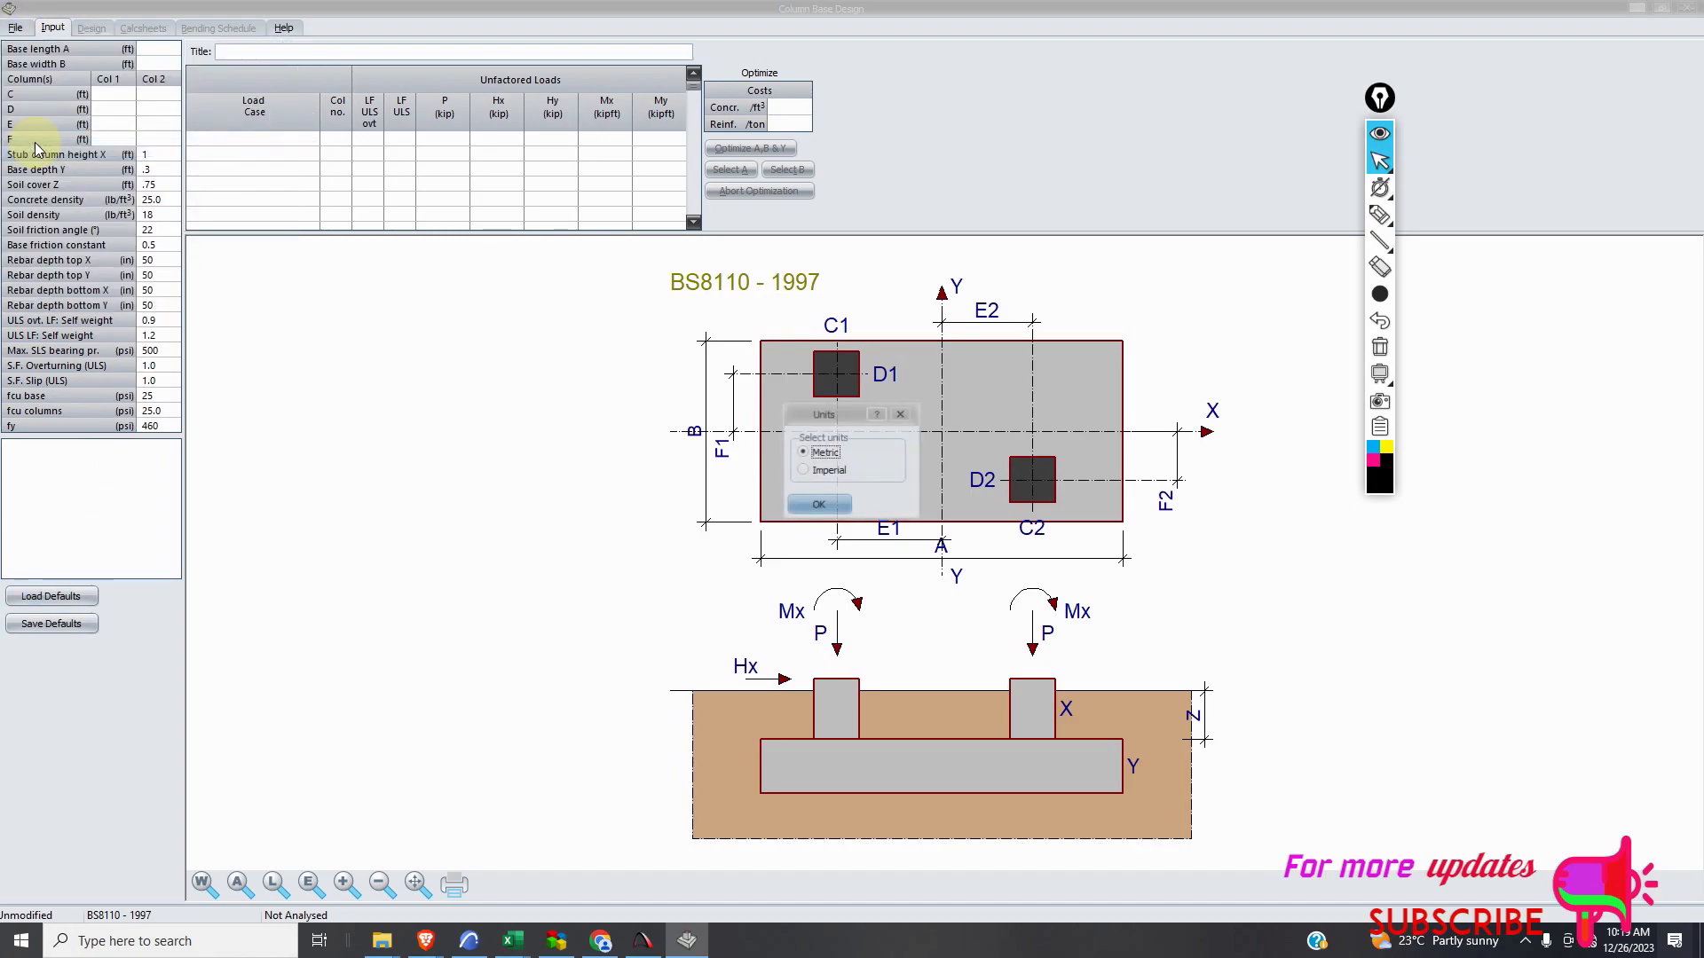
{"action": "left_click", "coordinate": [807, 470]}
{"action": "left_click", "coordinate": [816, 506]}
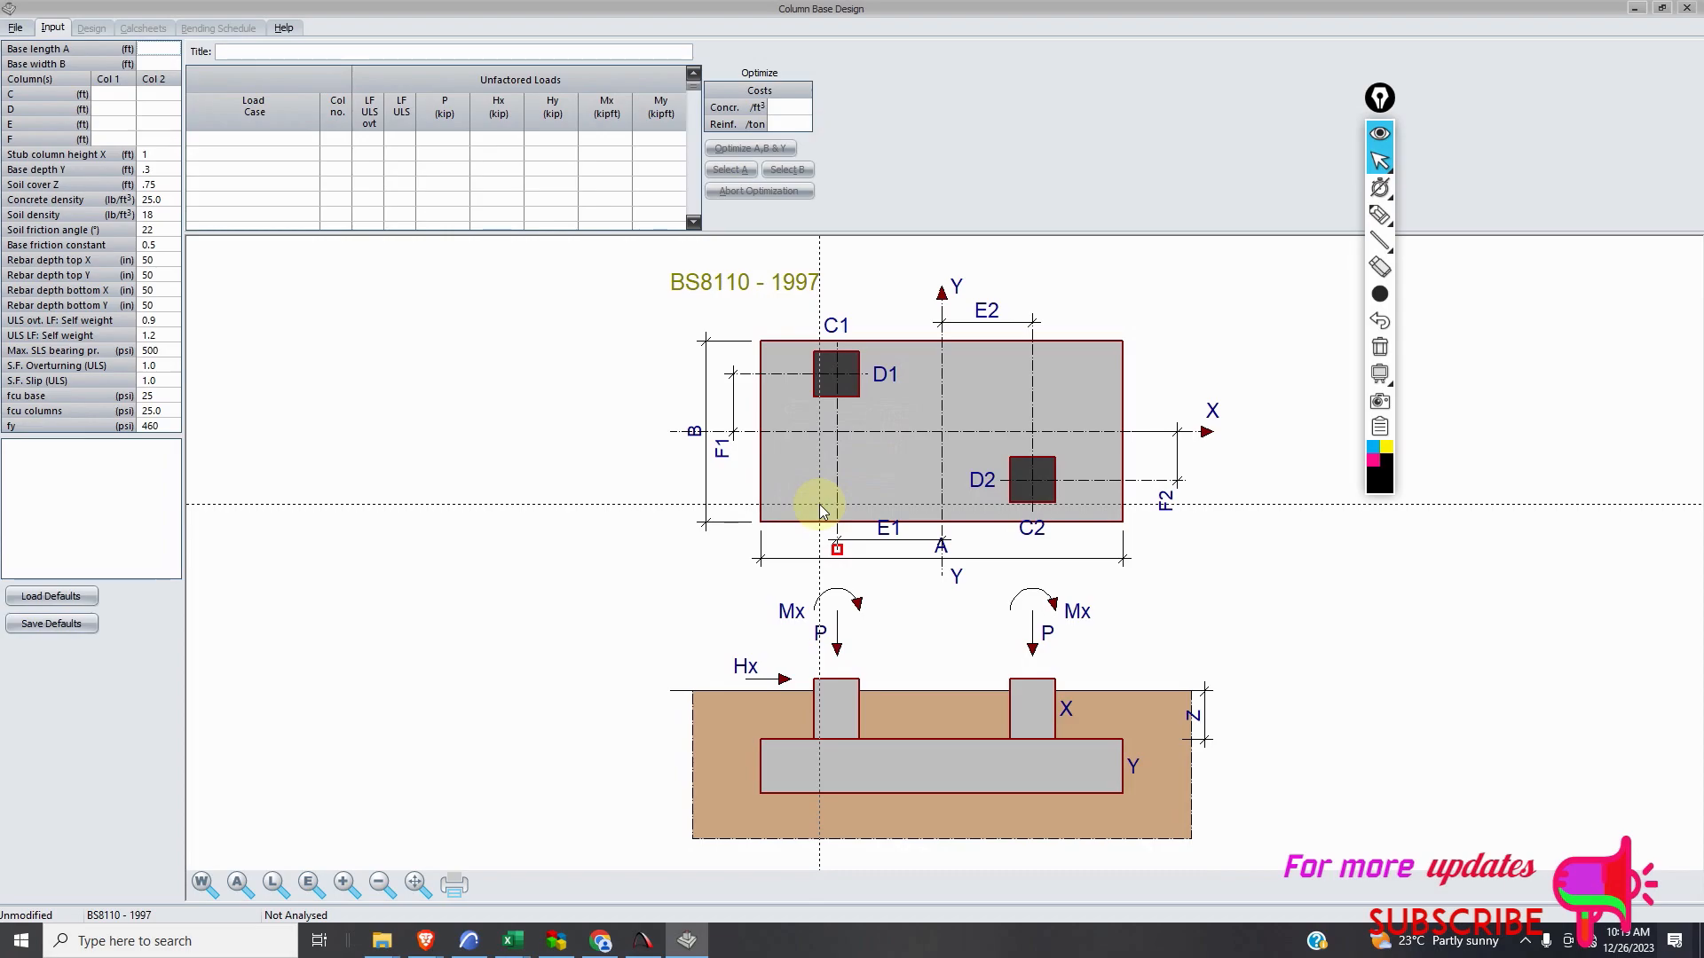
Set the units to Metric and confirm BS8110 - 1997 as the concrete design code.
{"action": "left_click", "coordinate": [15, 28]}
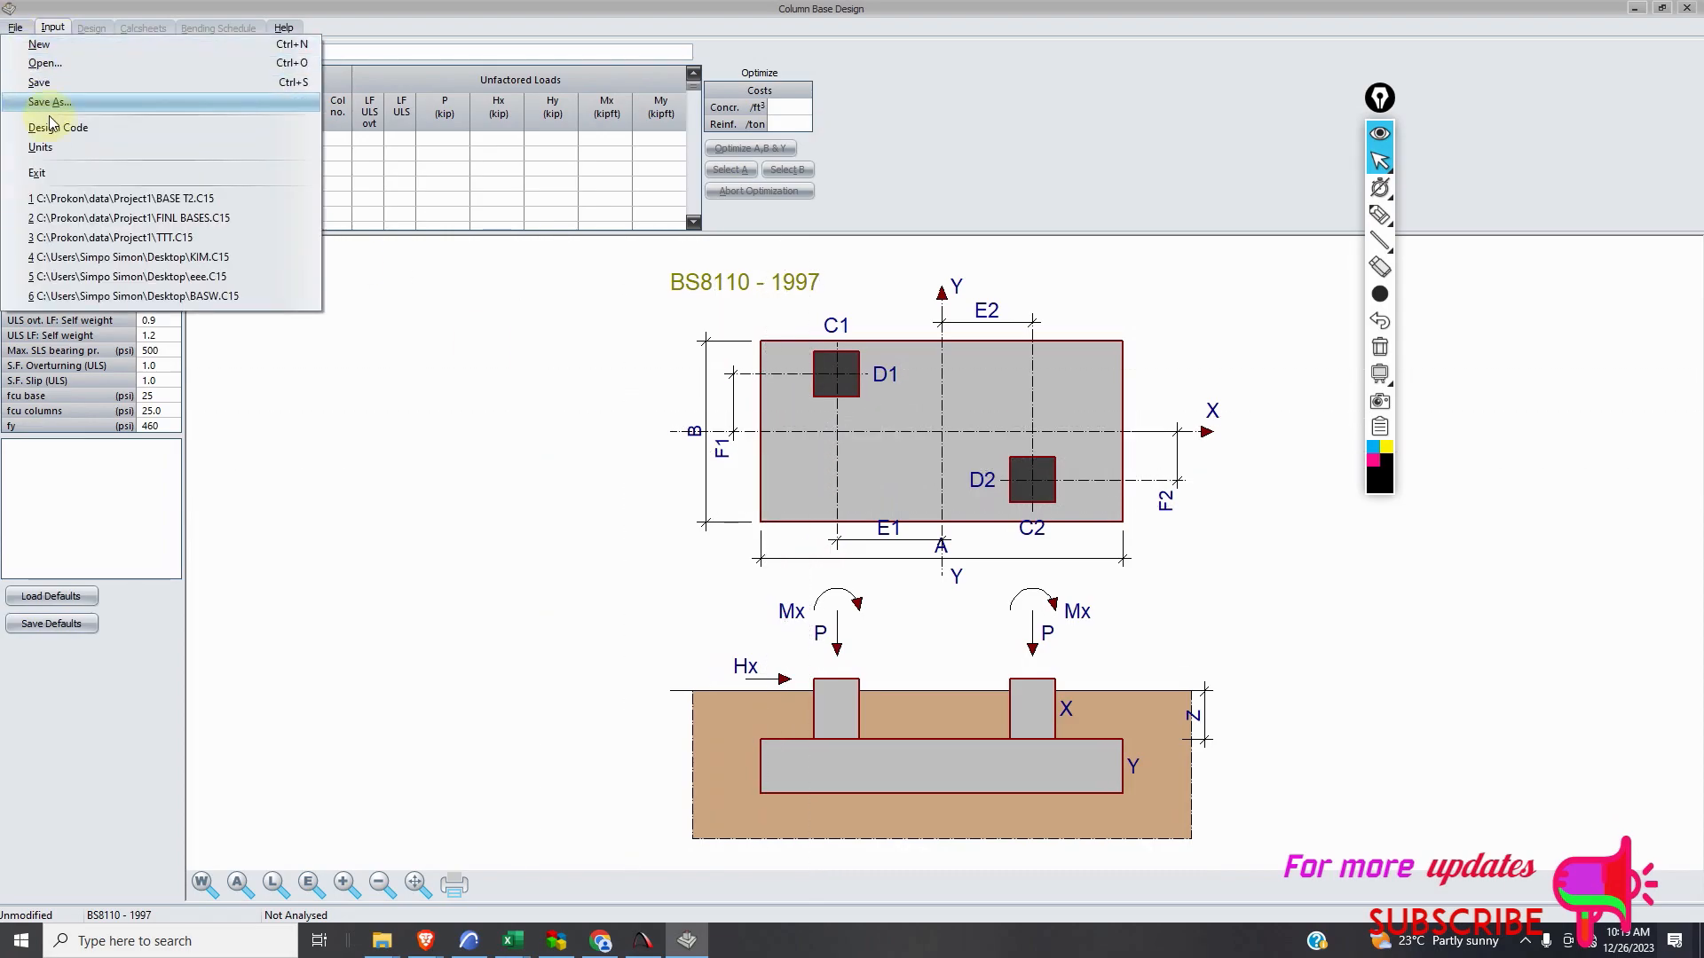
{"action": "left_click", "coordinate": [41, 148]}
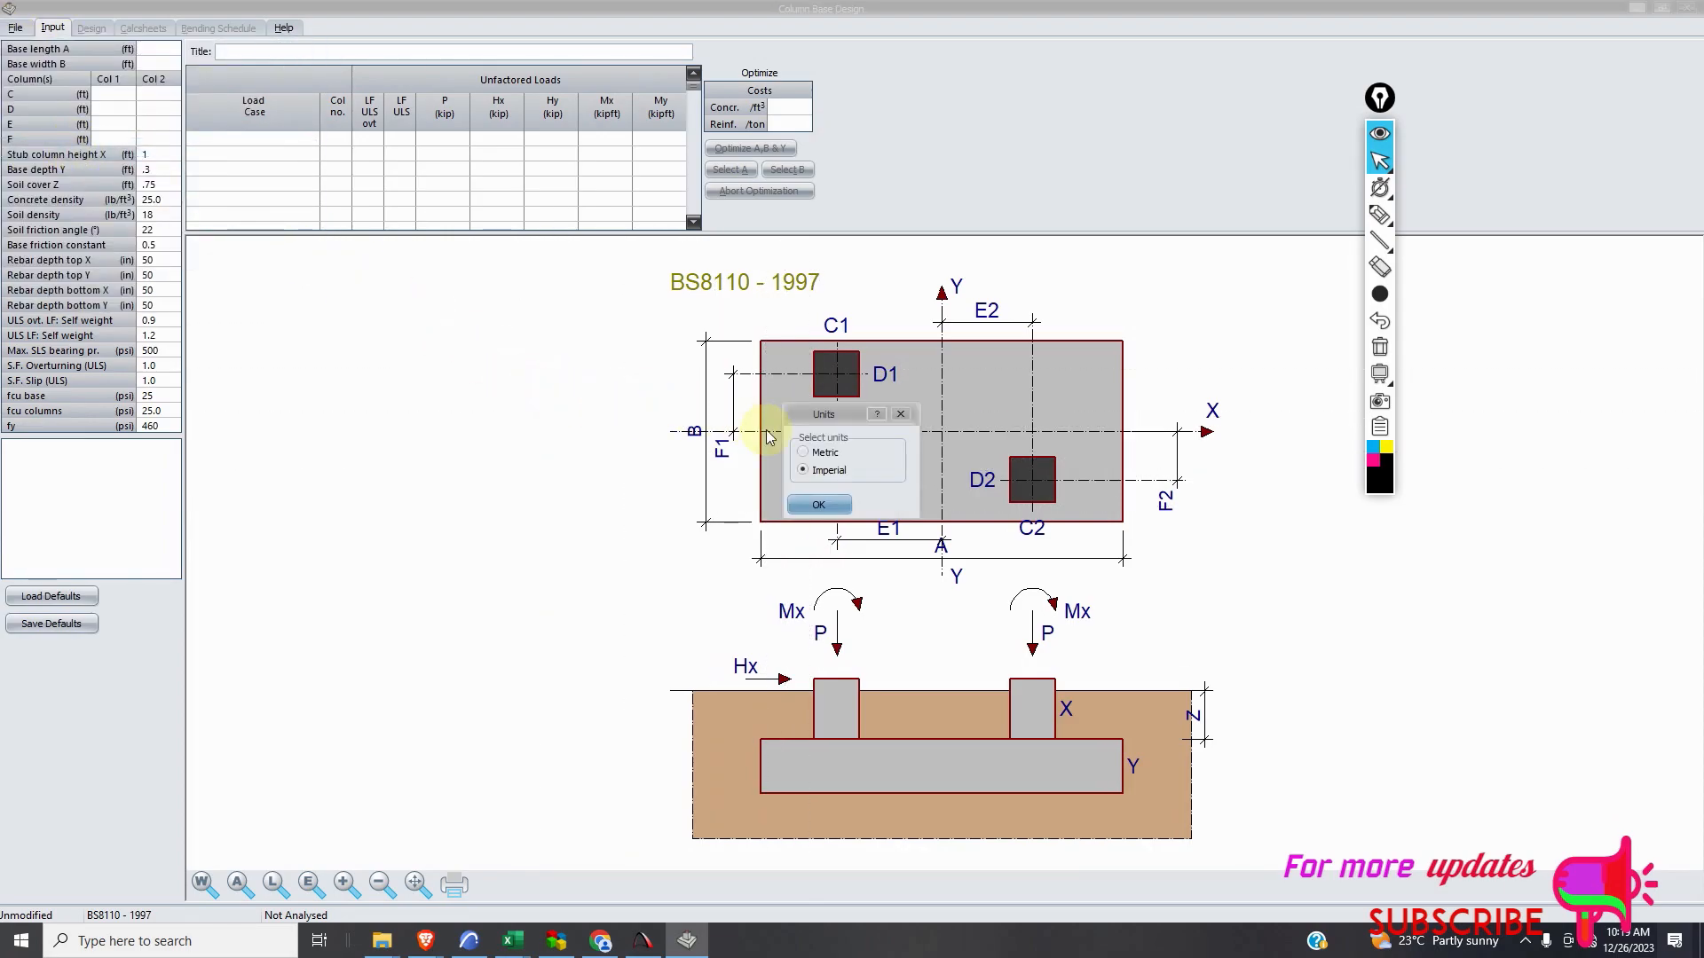
{"action": "left_click", "coordinate": [804, 502]}
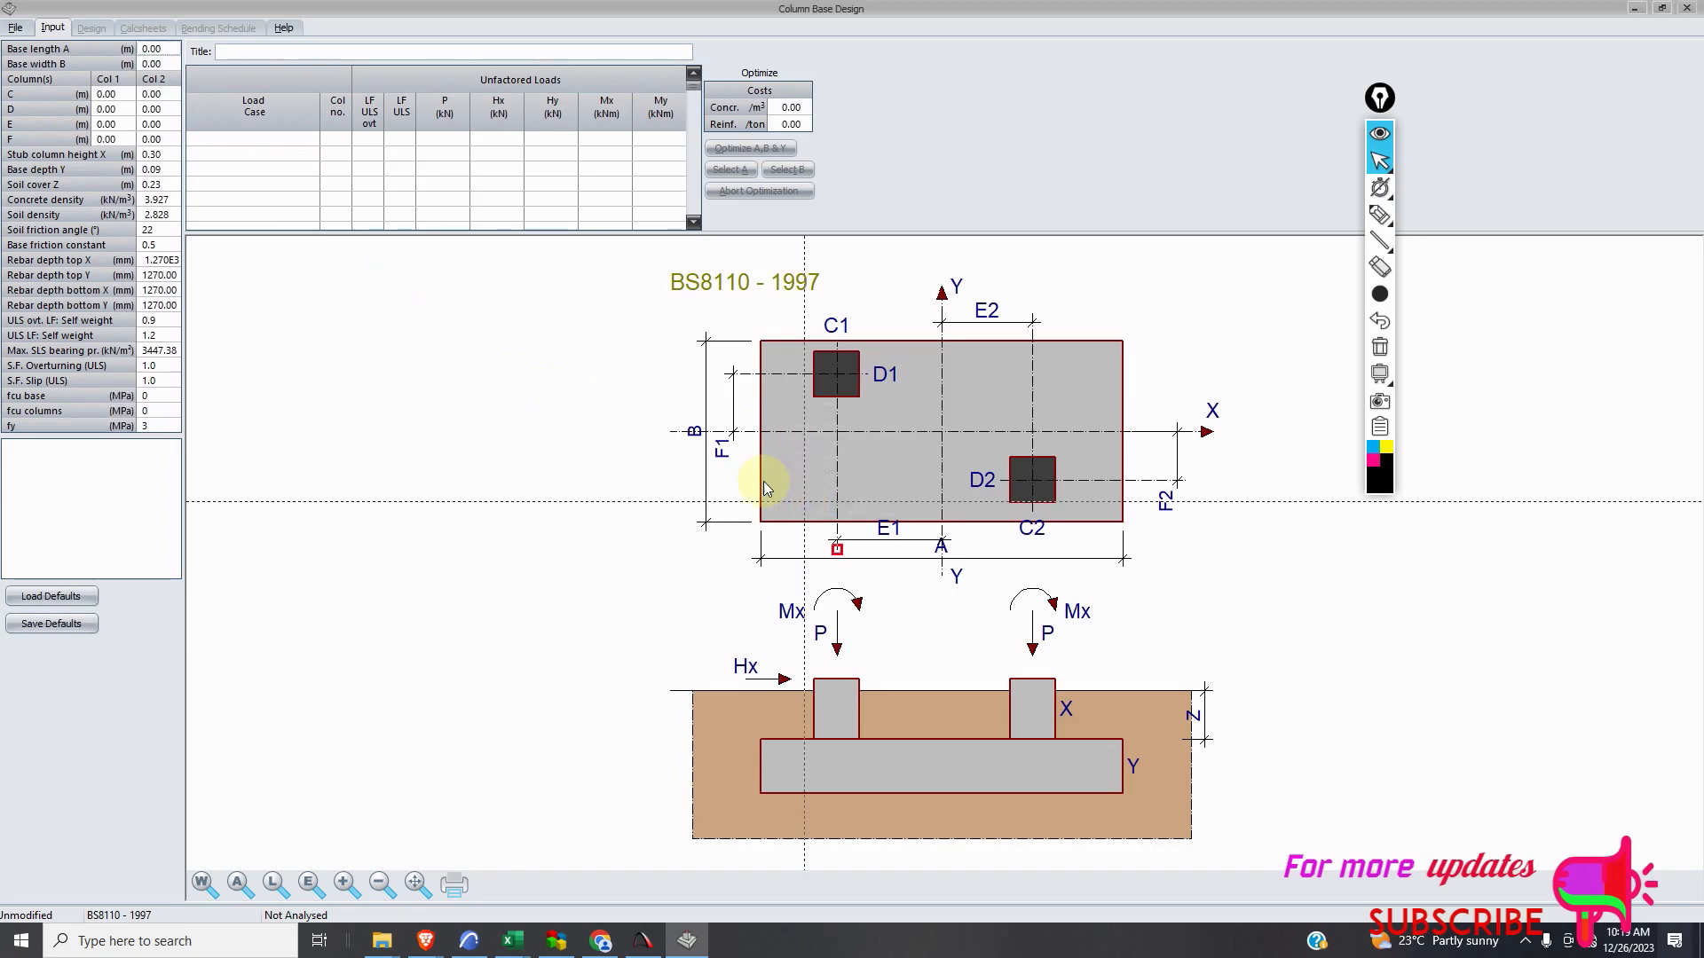
{"action": "left_click", "coordinate": [16, 28]}
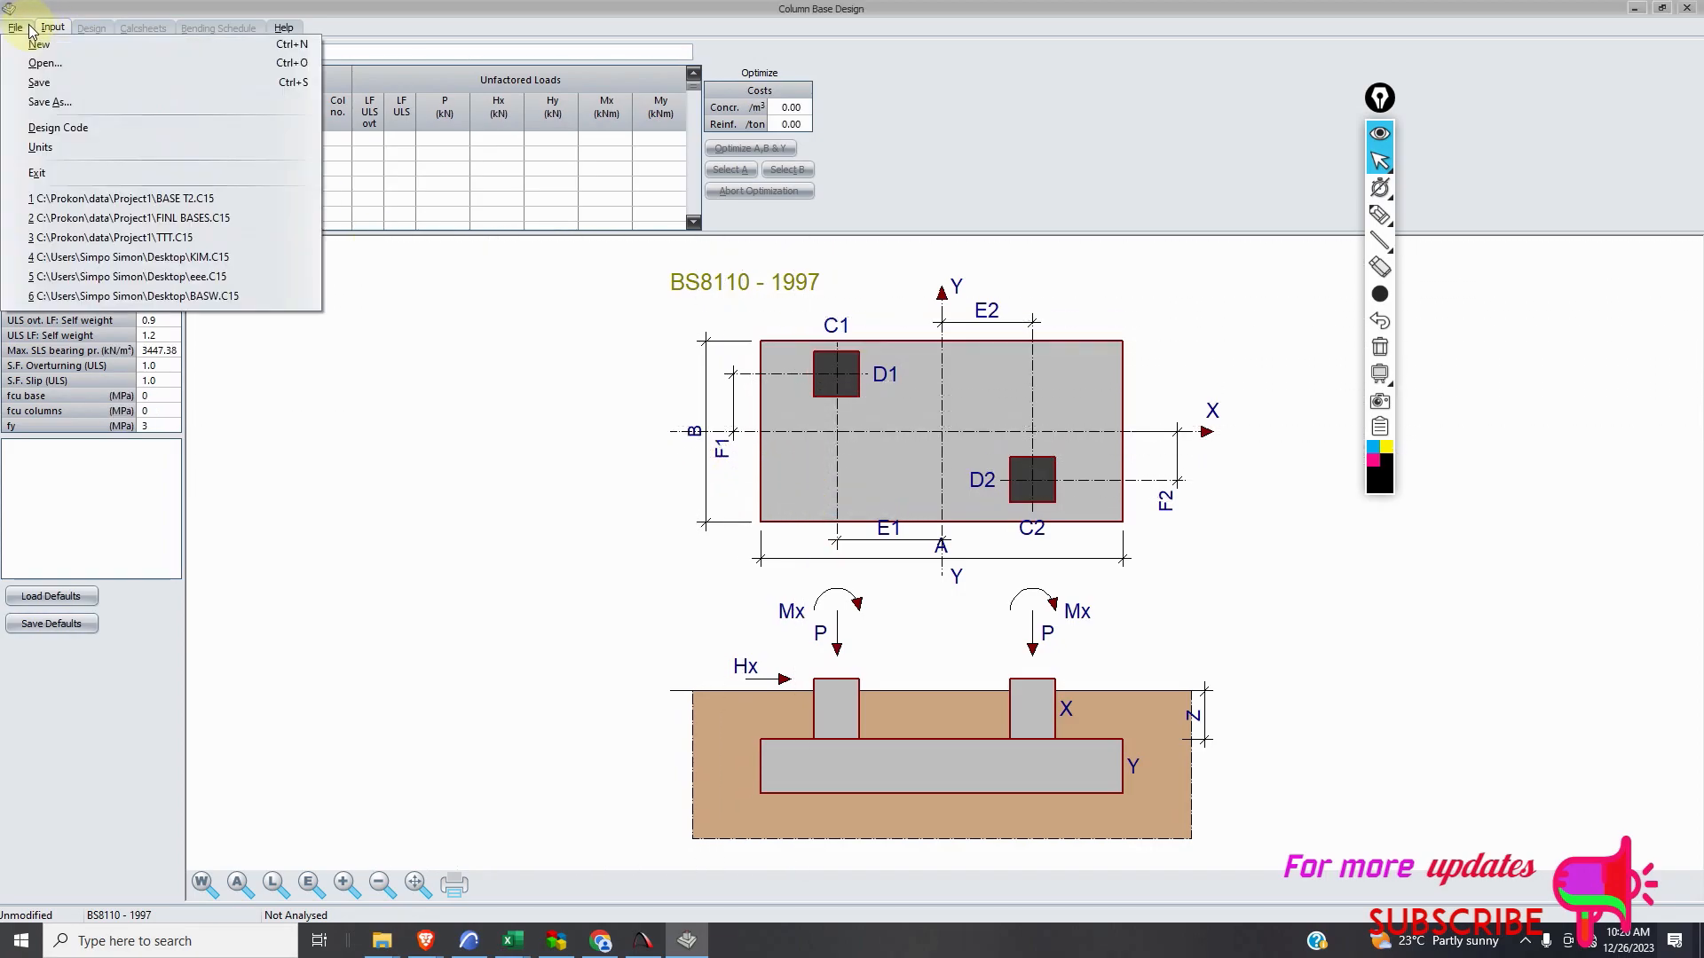
{"action": "left_click", "coordinate": [59, 129]}
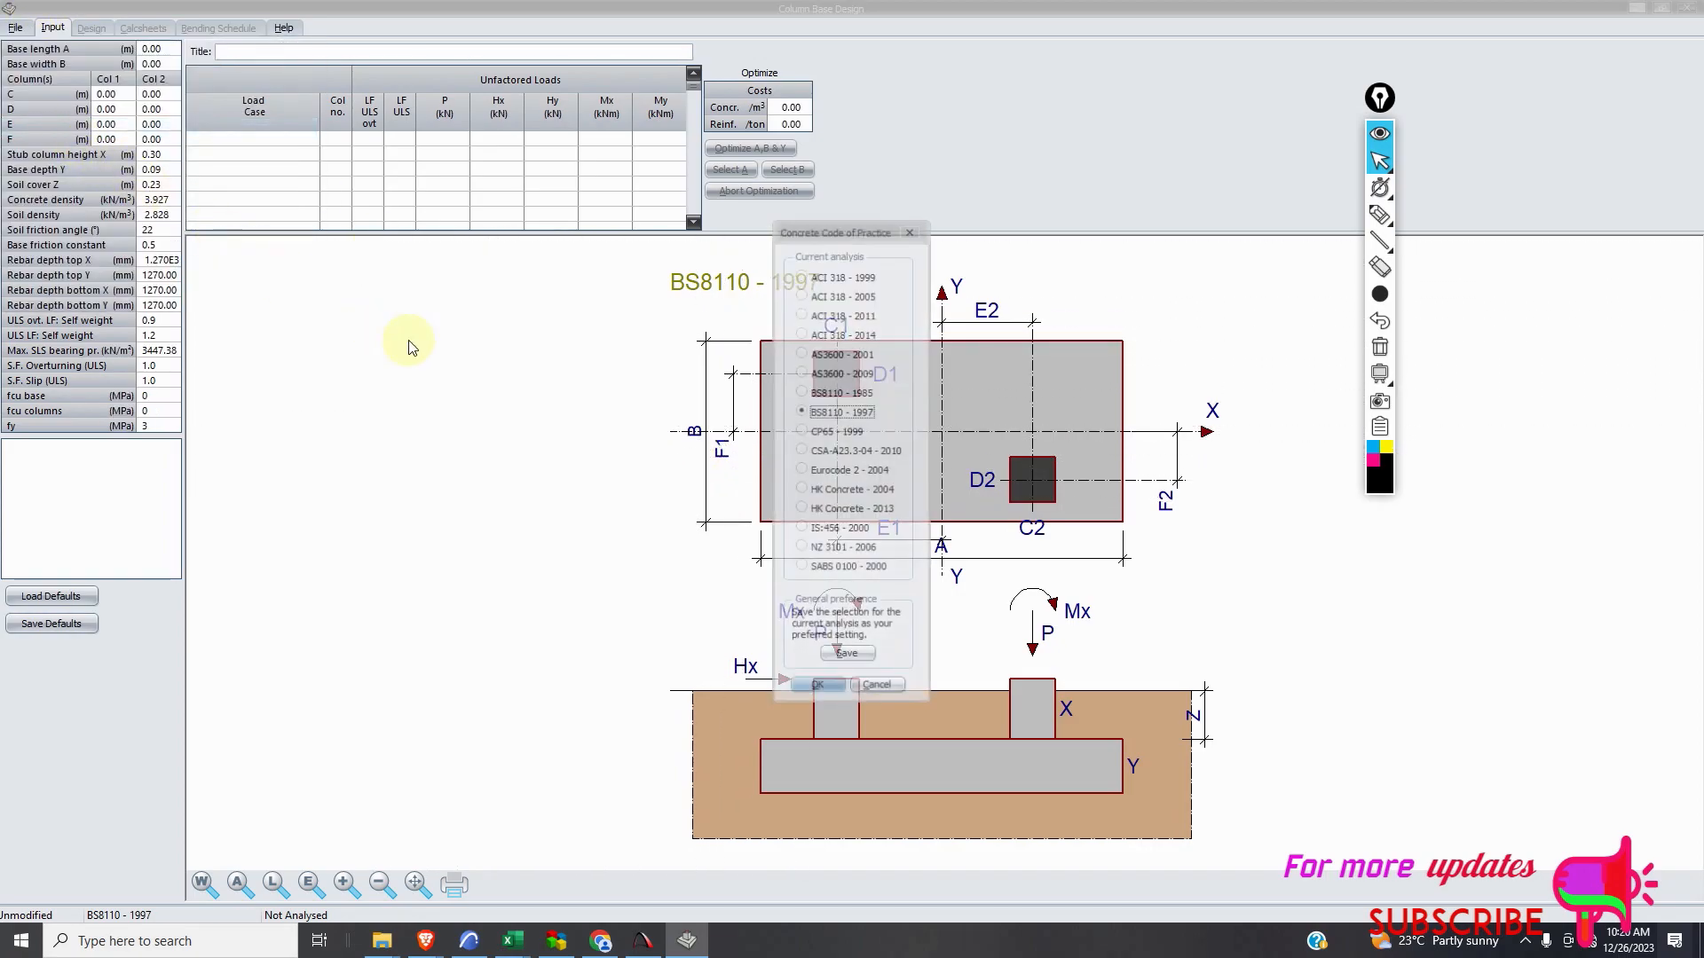
{"action": "left_click", "coordinate": [823, 688]}
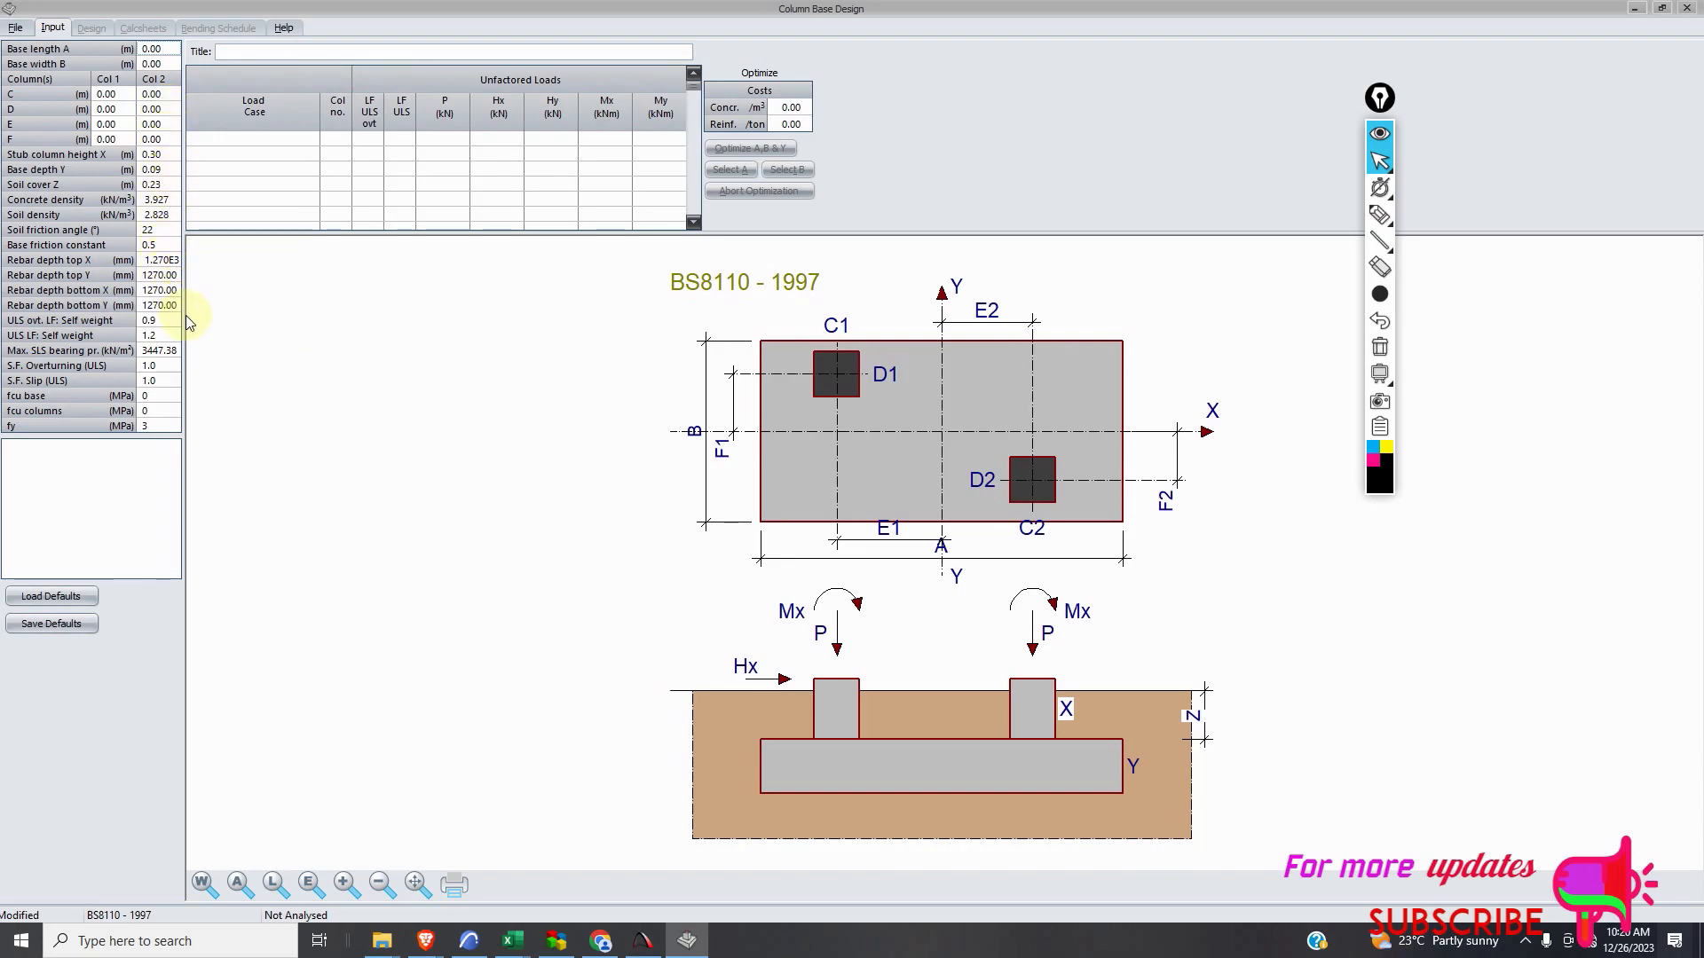
Load the default column base parameters in metric units and confirm 25 MPa for the base concrete strength fcu.
{"action": "left_click", "coordinate": [67, 604]}
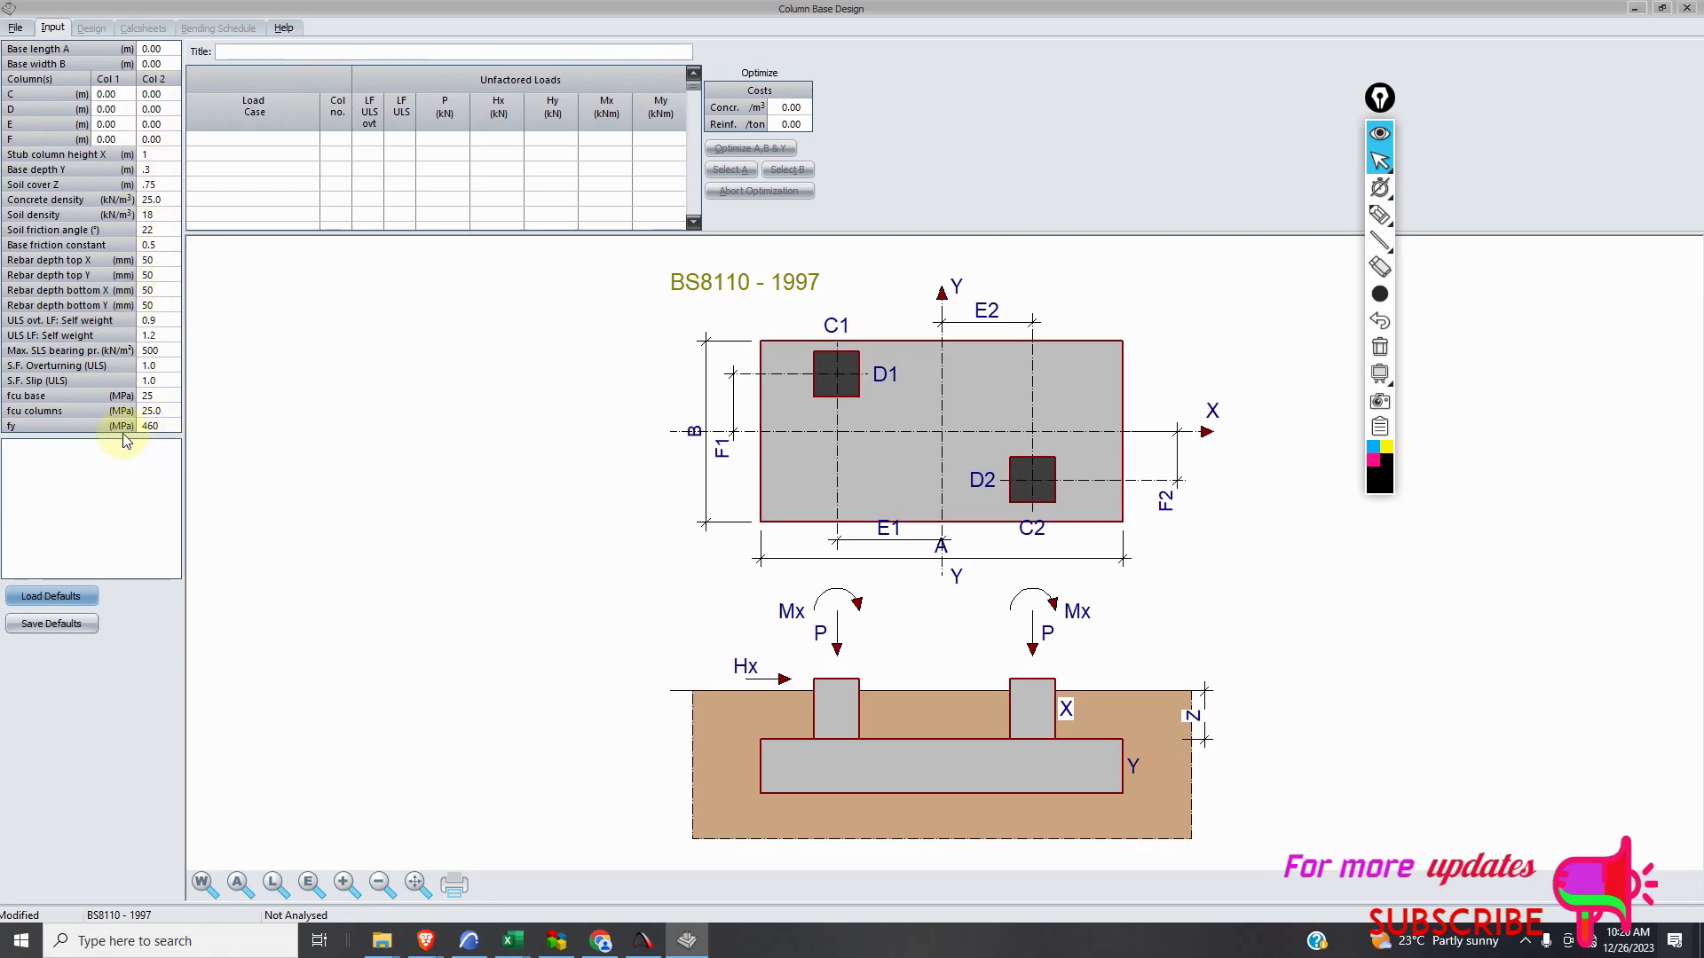
{"action": "left_click", "coordinate": [170, 401]}
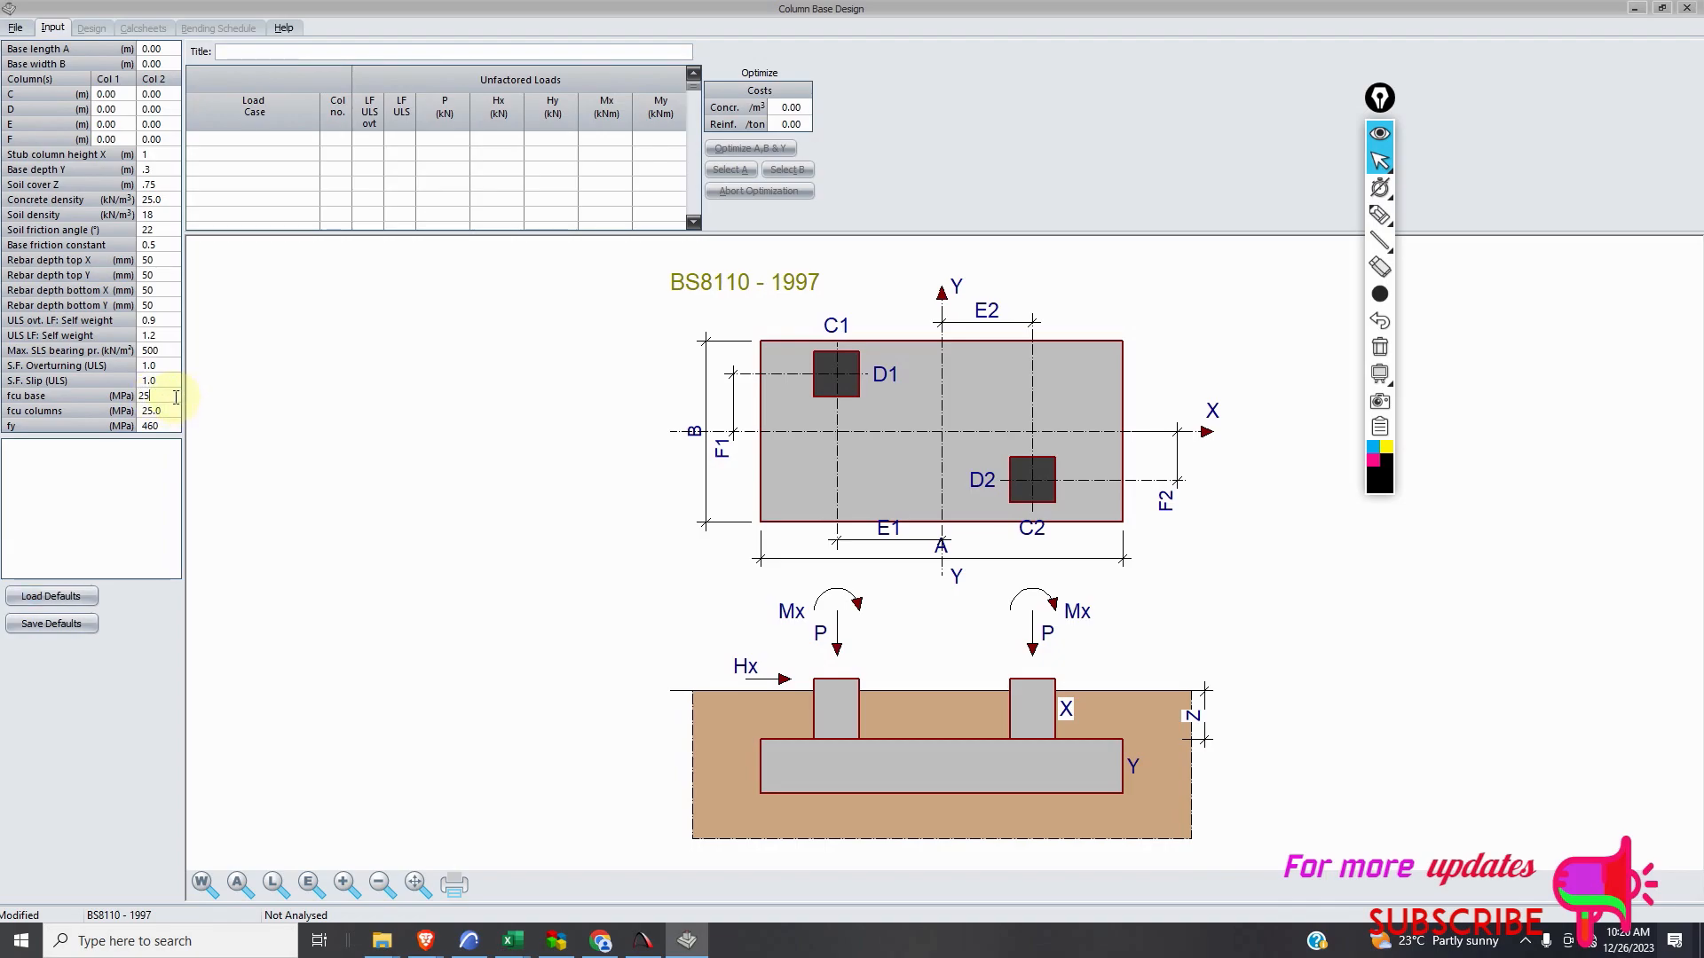
{"action": "key", "text": "Return"}
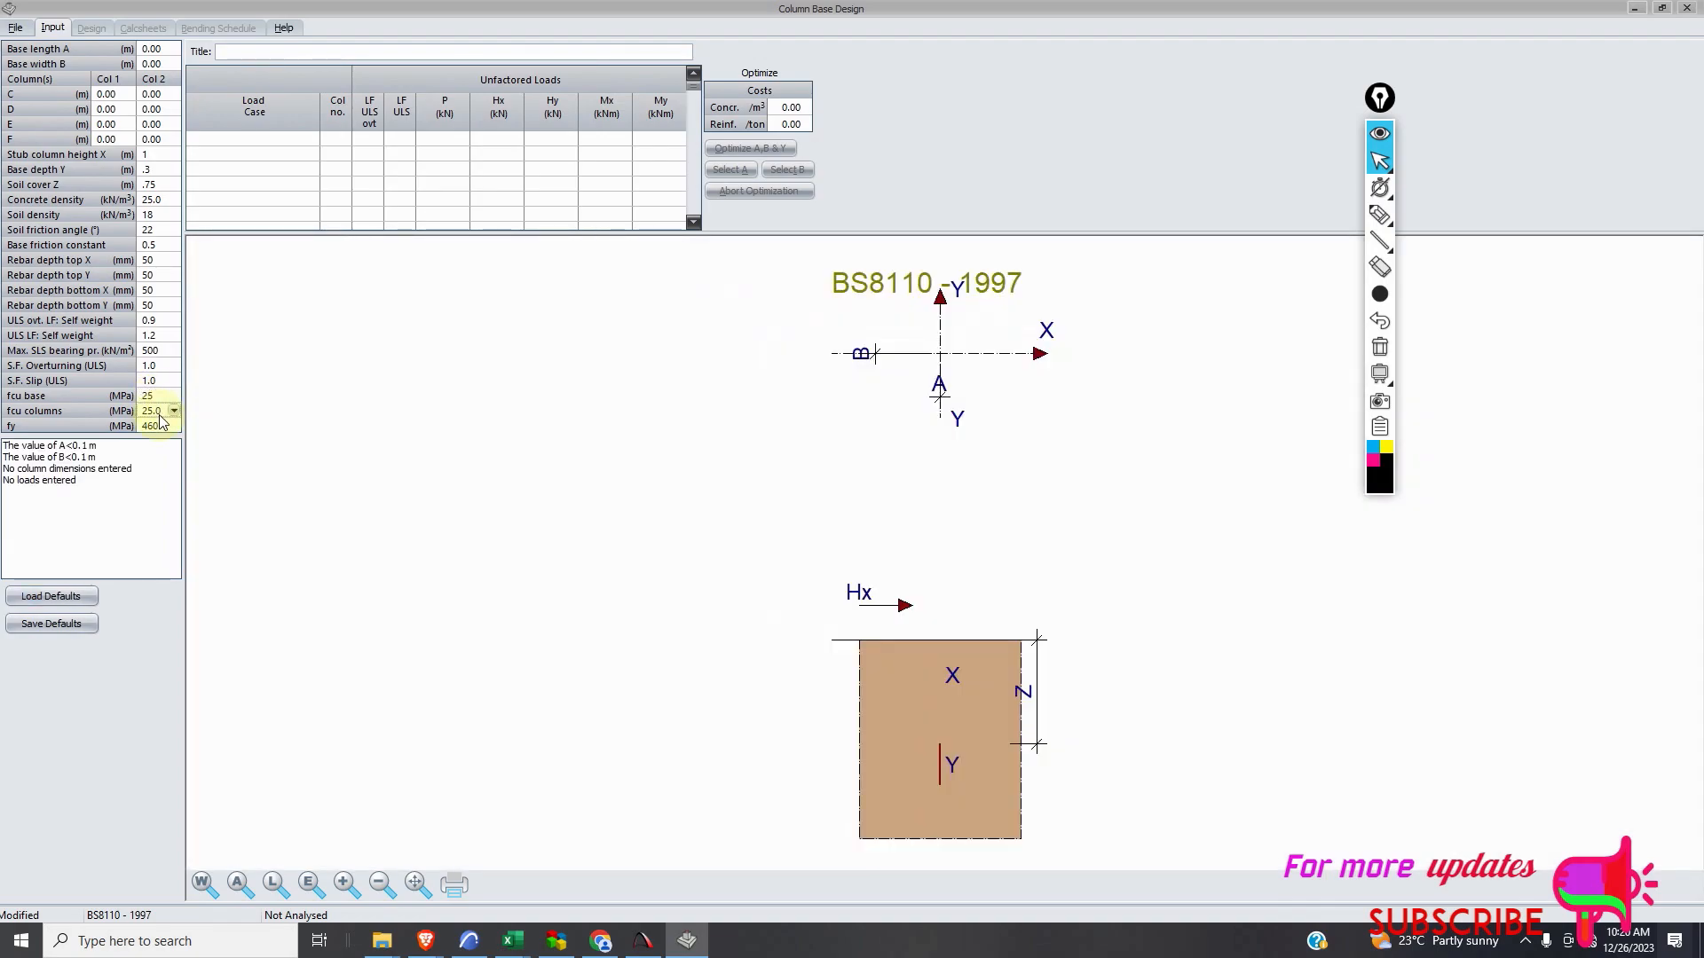
Set the base concrete strength fcu to 20 MPa and the maximum SLS bearing pressure to 1000 kN/m².
{"action": "left_click", "coordinate": [175, 396]}
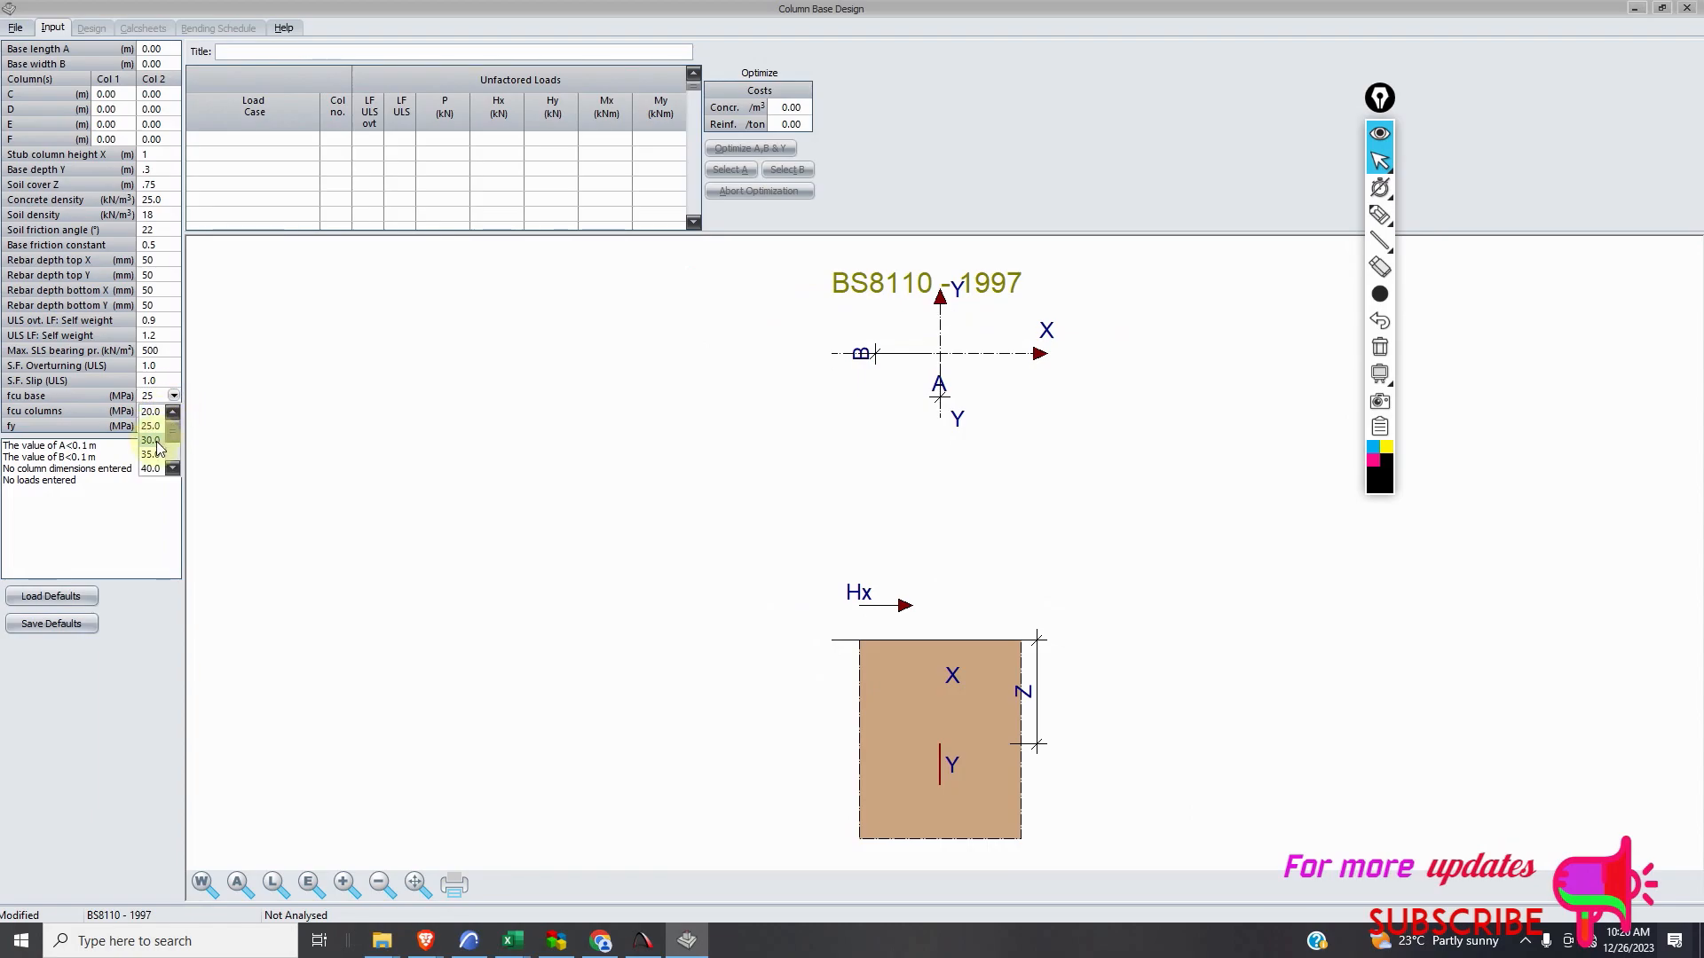
{"action": "left_click", "coordinate": [155, 425]}
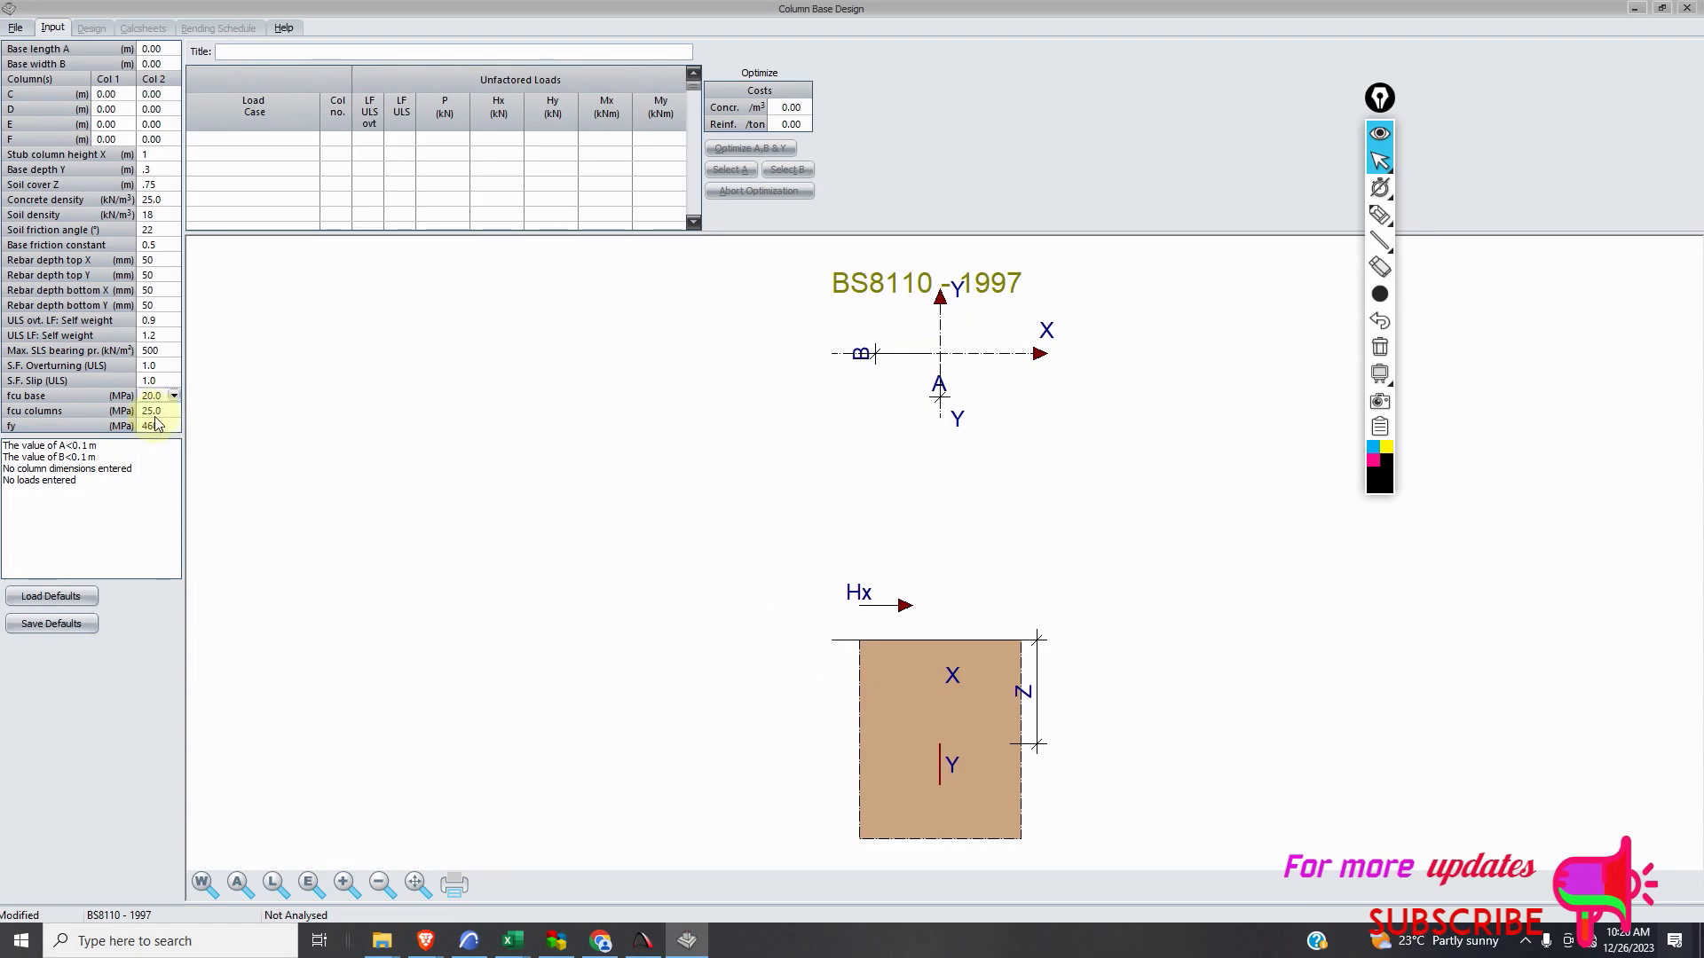
{"action": "left_click", "coordinate": [161, 353]}
{"action": "left_click", "coordinate": [173, 352]}
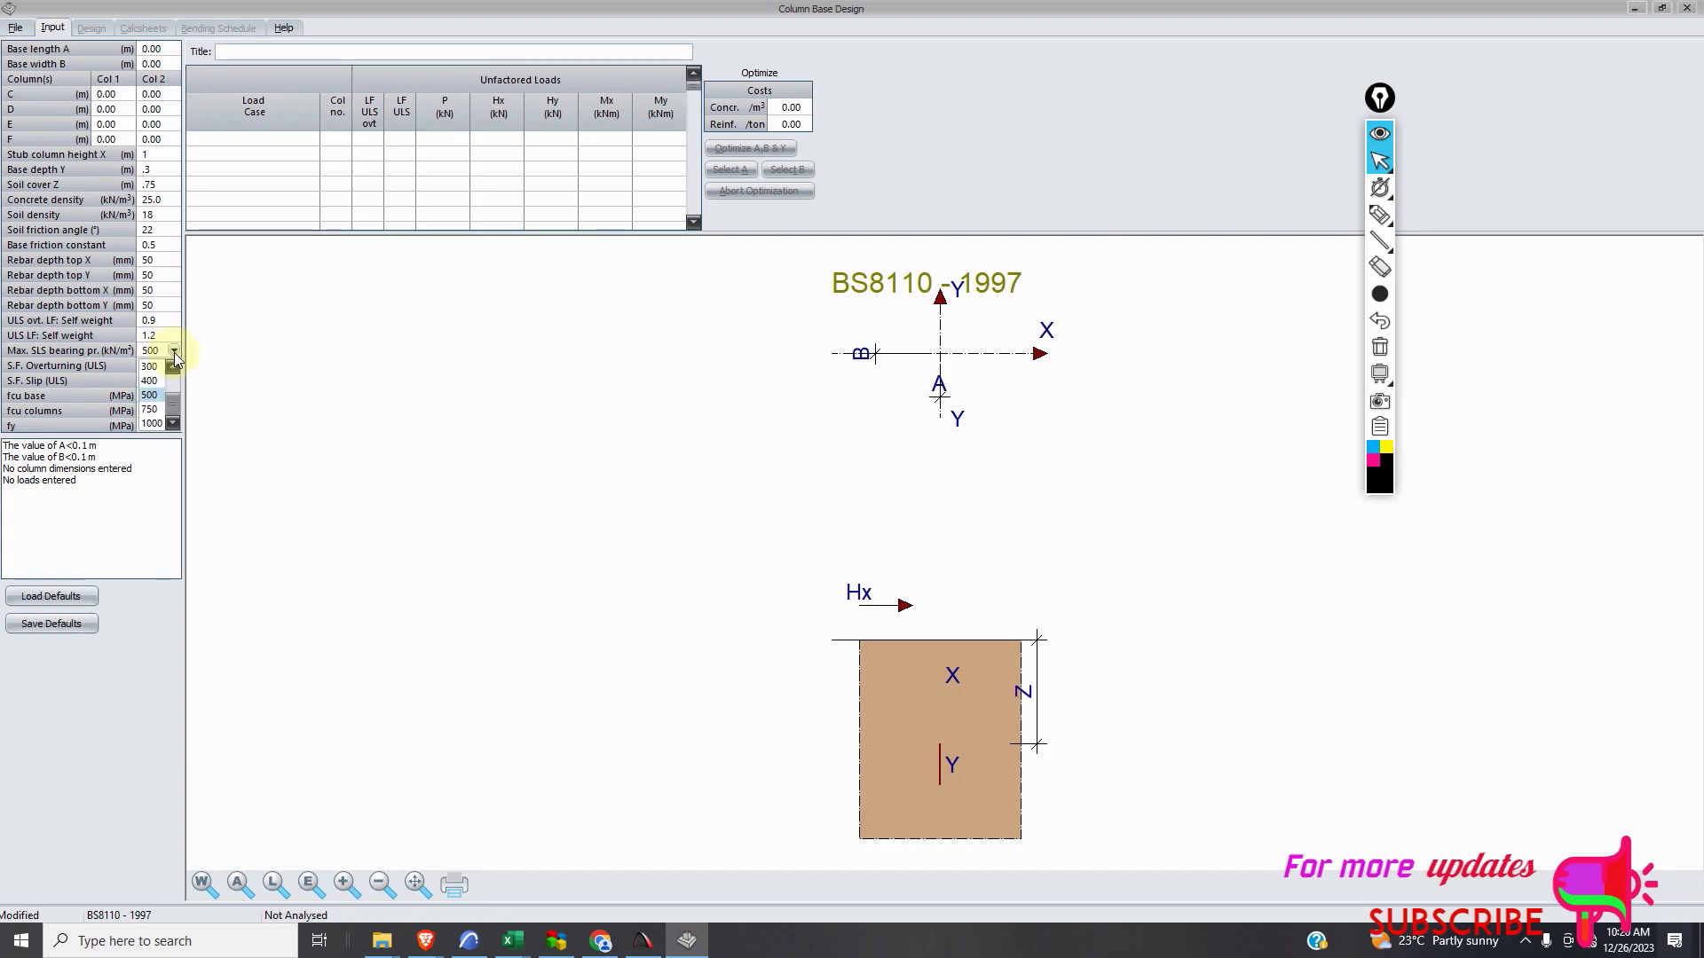
{"action": "left_click", "coordinate": [152, 425]}
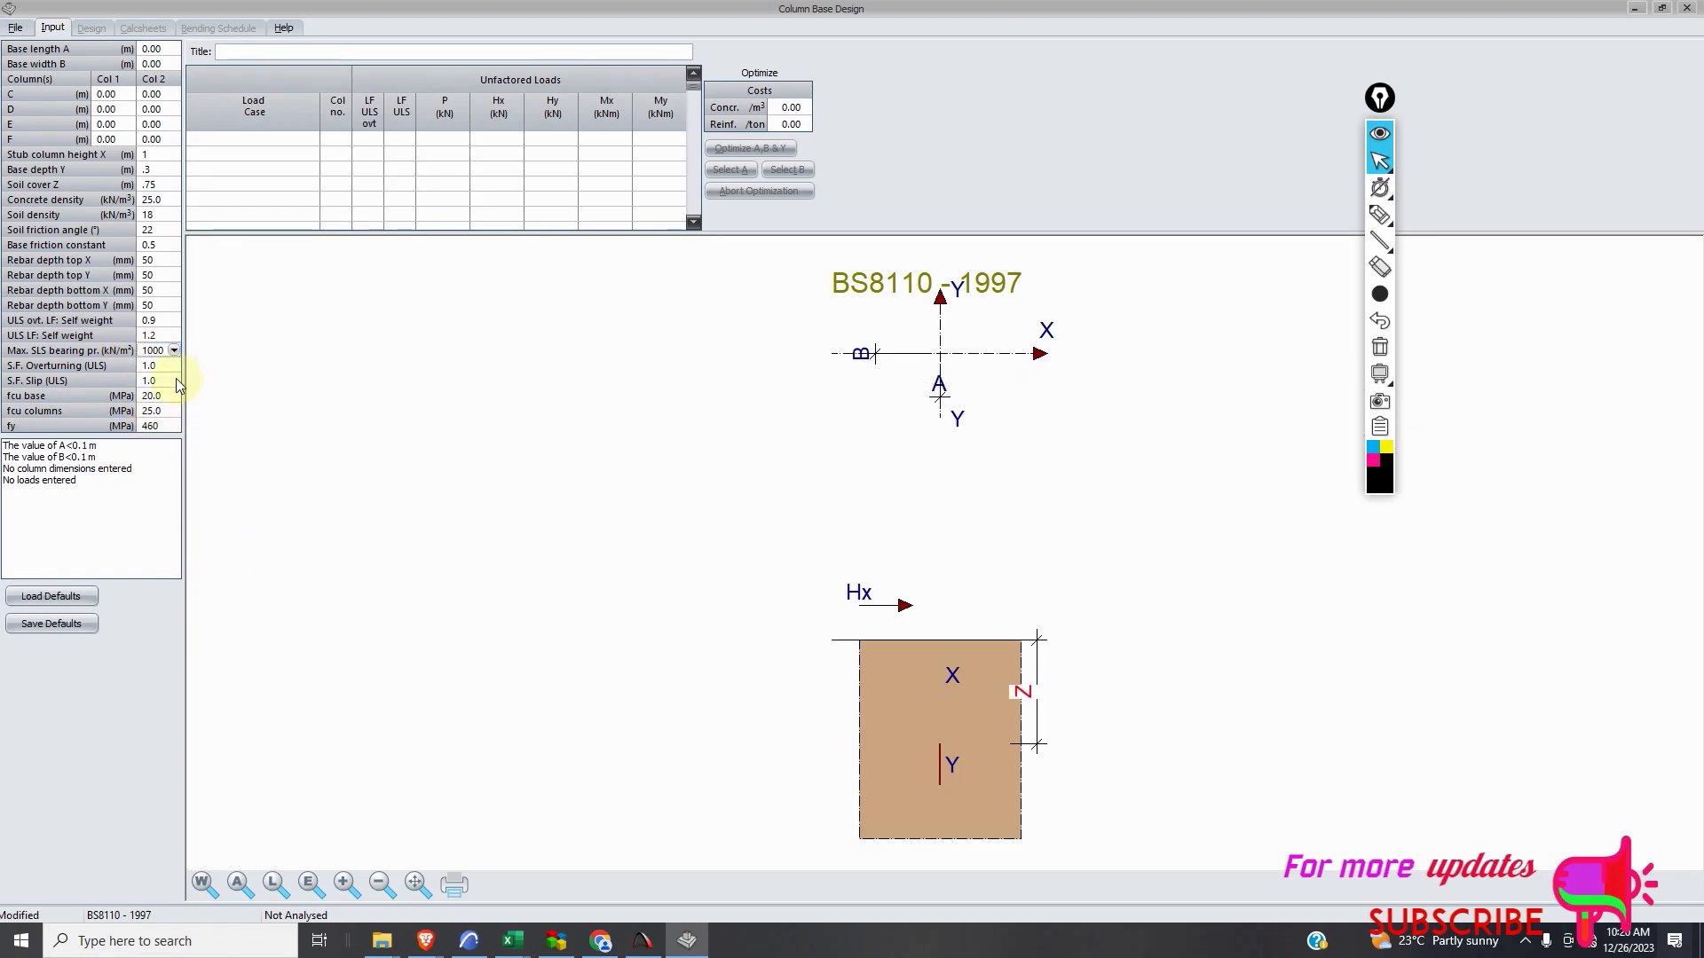
Examine the cumulative column loads and moments in the RCC51 load take-down spreadsheet in Excel, and return to Prokon Column Base Design.
{"action": "left_click", "coordinate": [469, 940]}
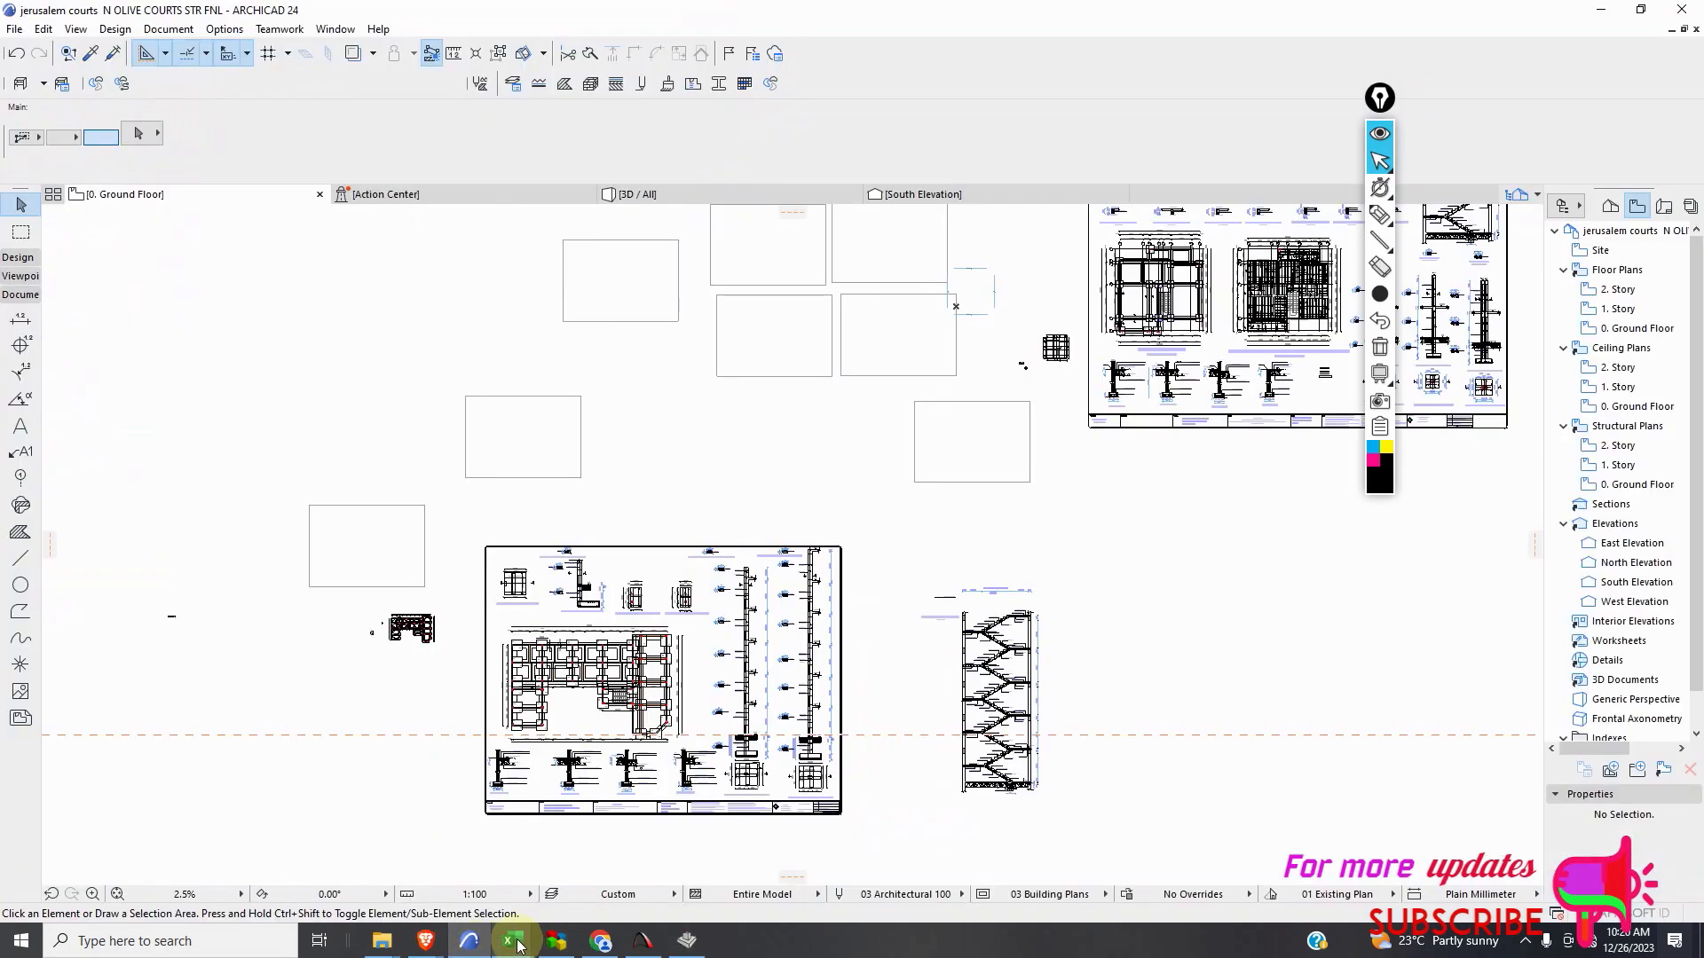
{"action": "mouse_move", "coordinate": [513, 941]}
{"action": "left_click", "coordinate": [852, 874]}
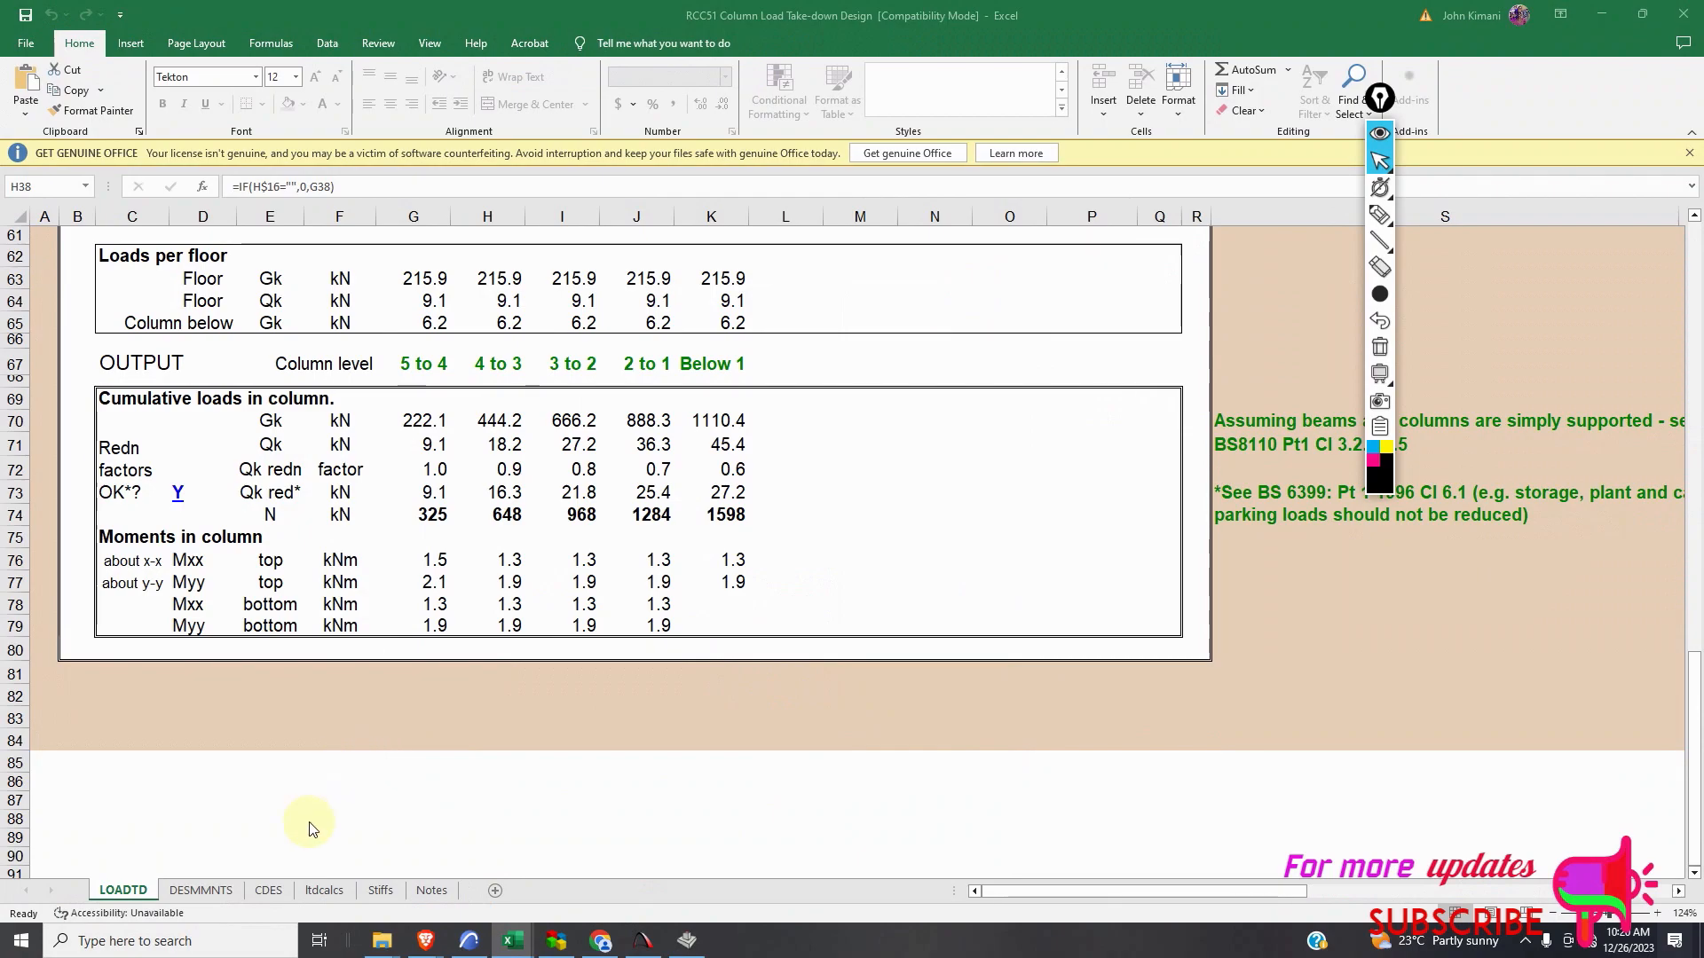
{"action": "scroll", "coordinate": [395, 615], "scroll_direction": "down", "scroll_amount": 2, "text": "ctrl"}
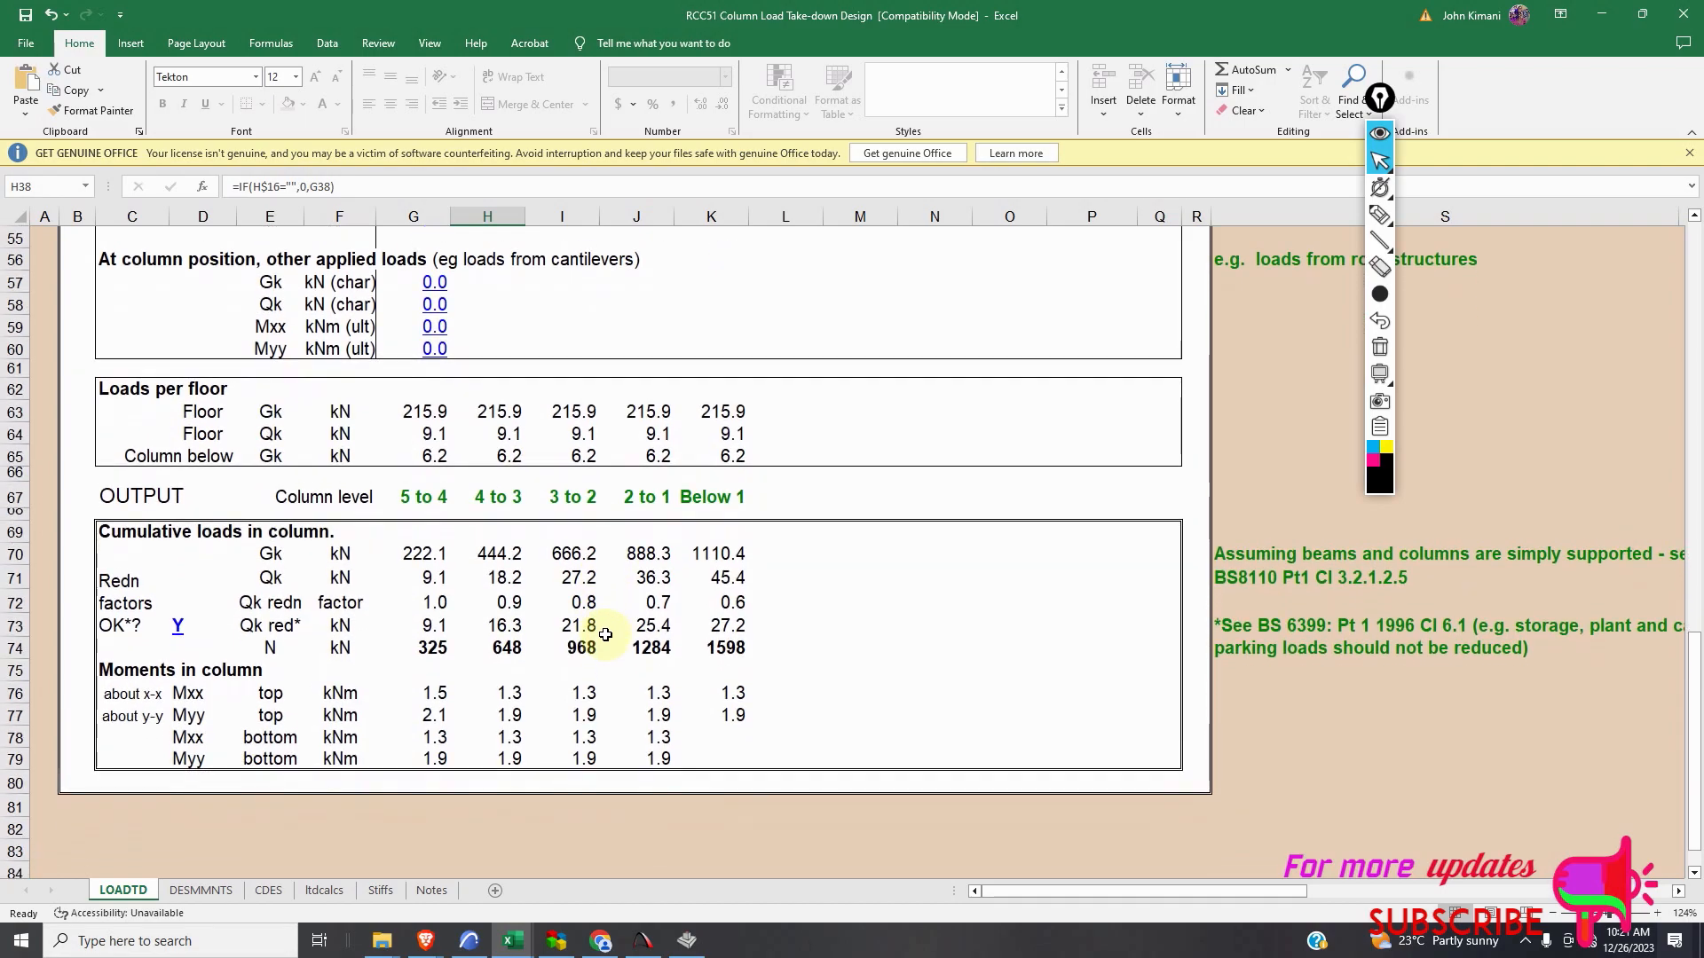
{"action": "scroll", "coordinate": [606, 634], "scroll_direction": "up", "scroll_amount": 1}
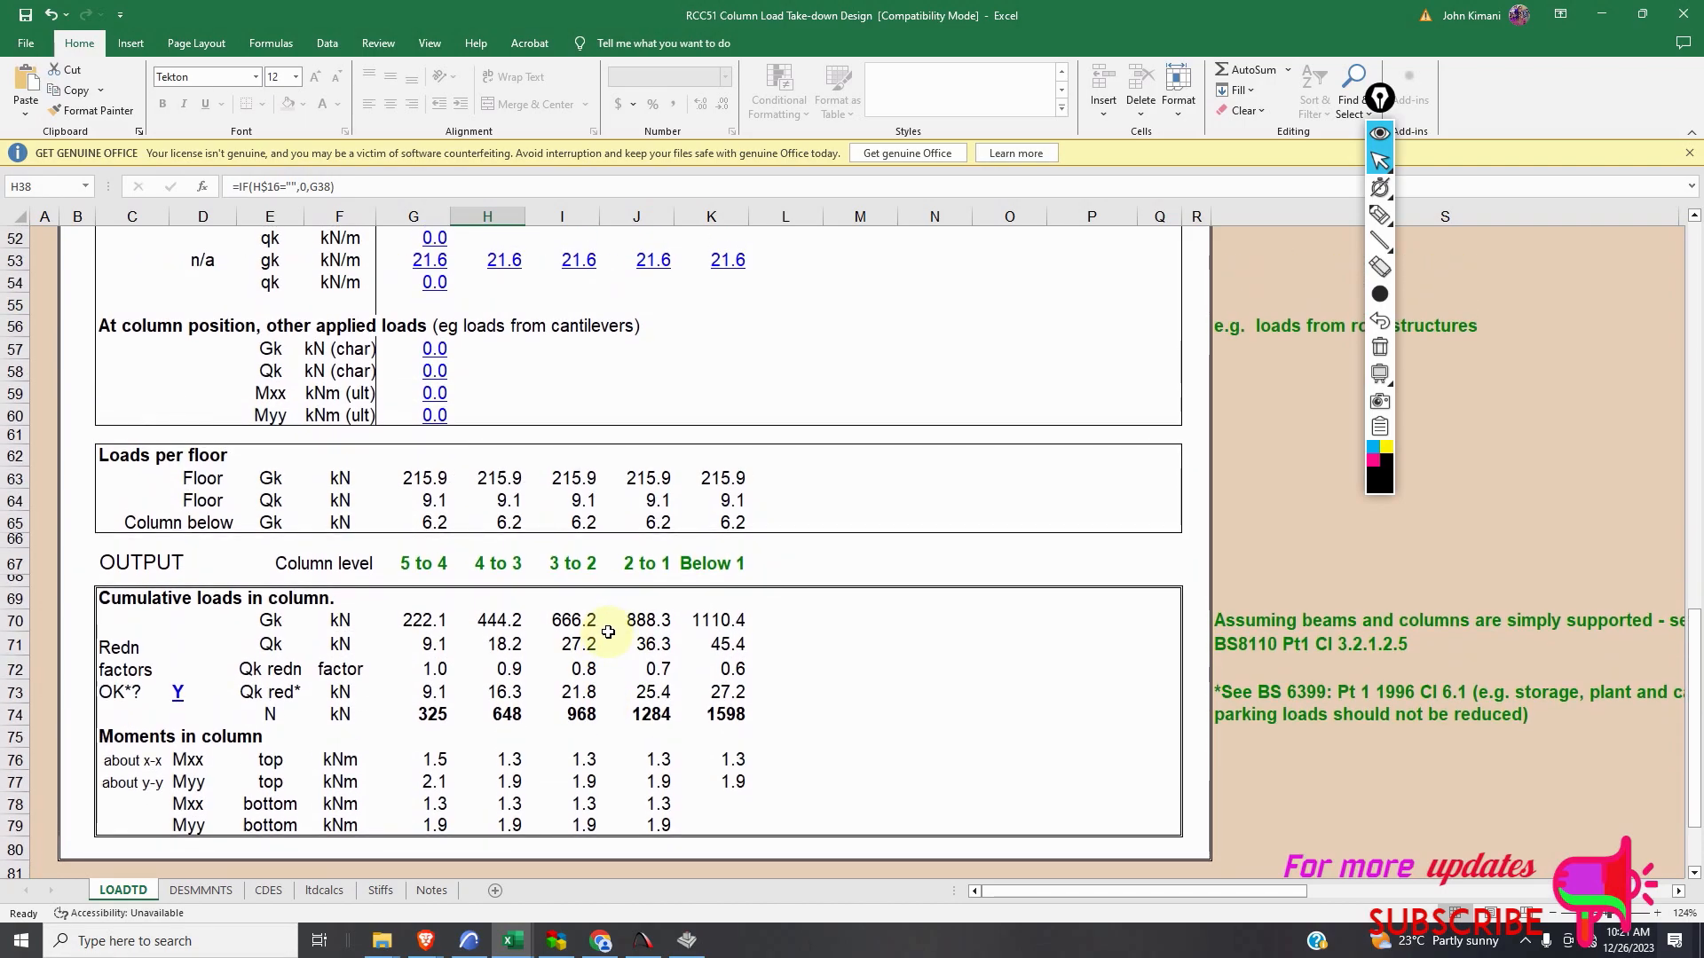
{"action": "scroll", "coordinate": [611, 634], "scroll_direction": "up", "scroll_amount": 1}
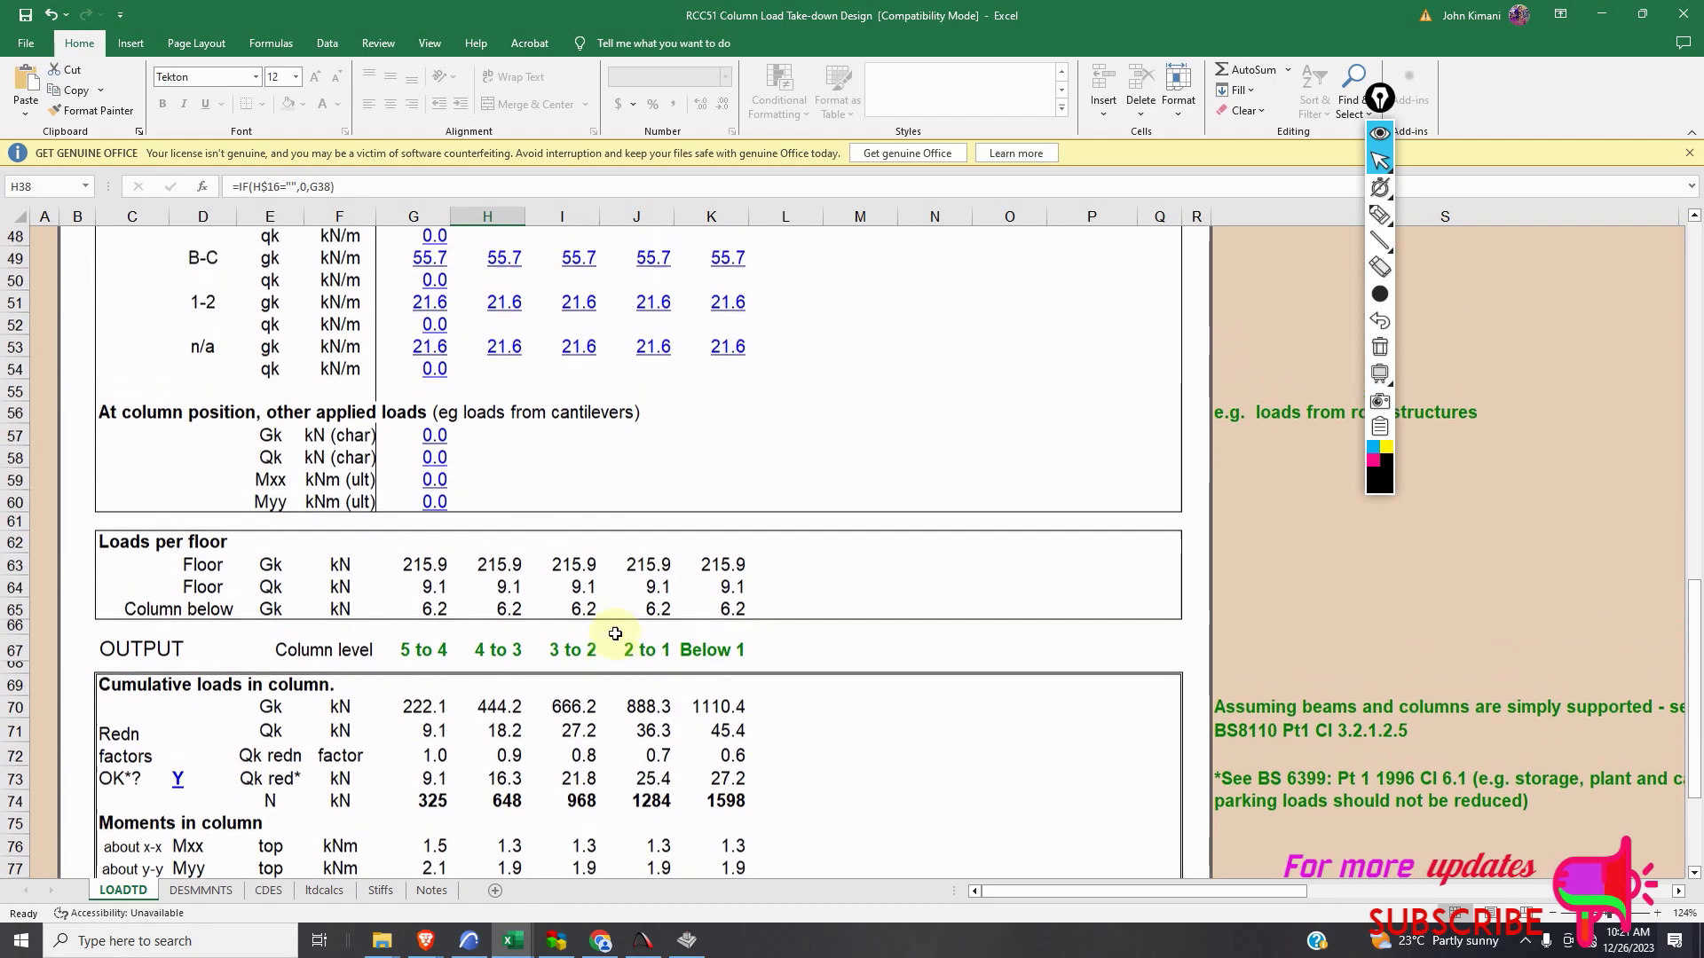
{"action": "scroll", "coordinate": [615, 635], "scroll_direction": "down", "scroll_amount": 1}
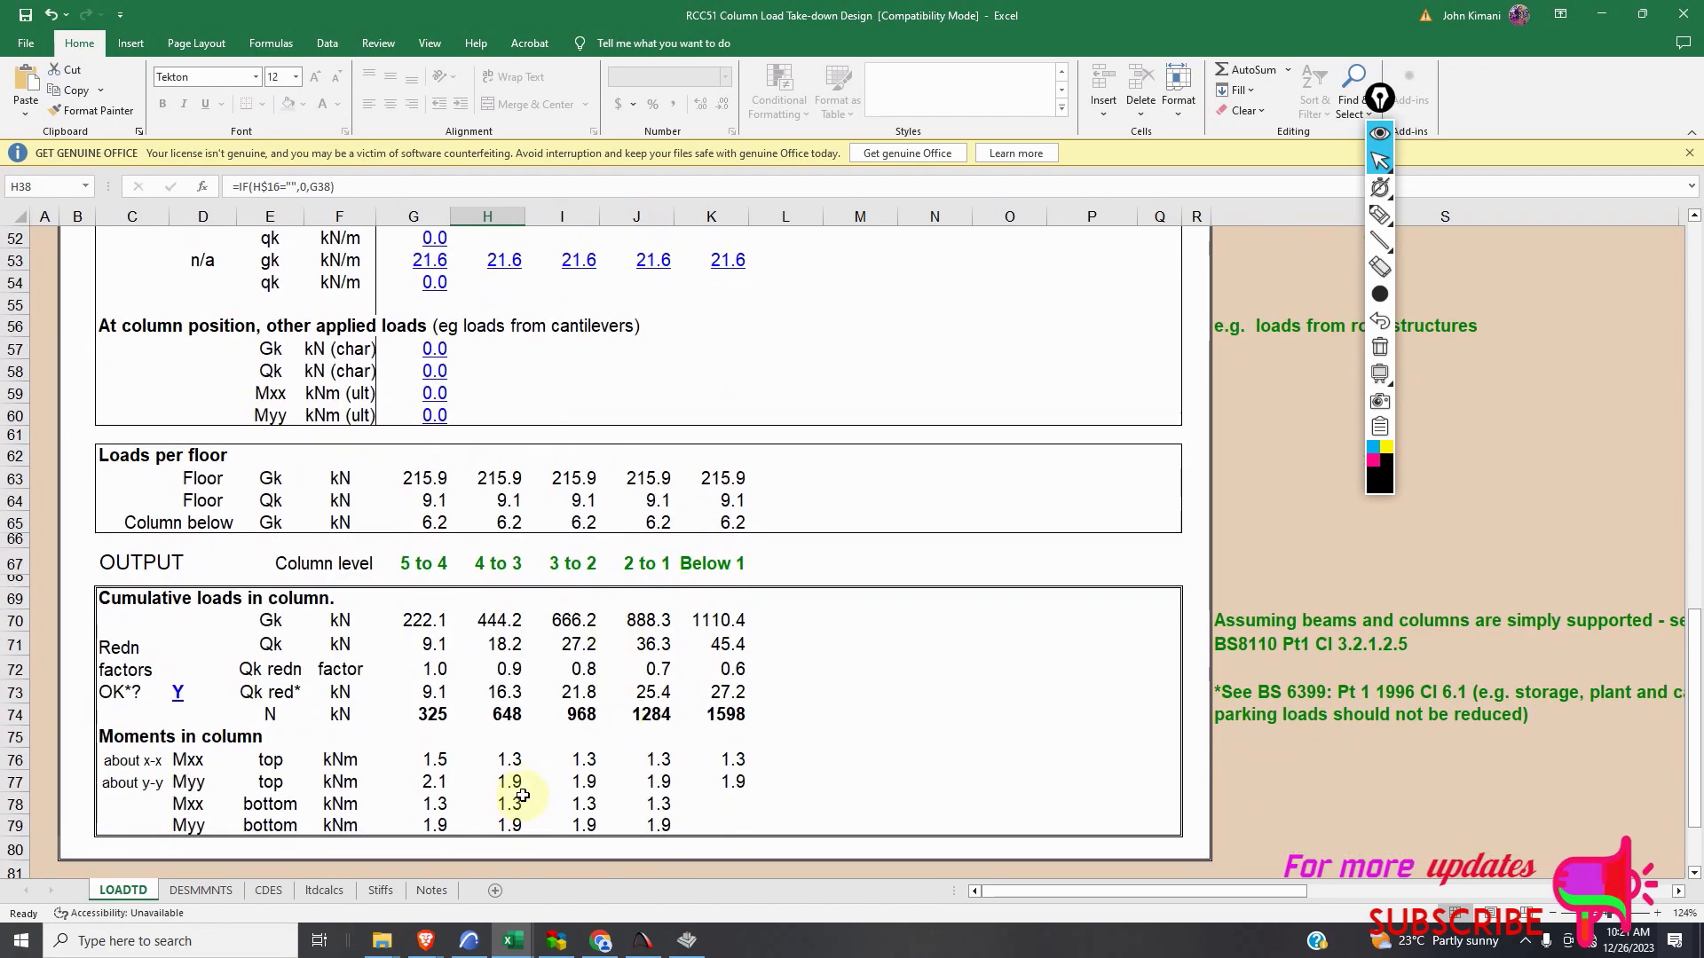
{"action": "scroll", "coordinate": [548, 785], "scroll_direction": "up", "scroll_amount": 4}
{"action": "scroll", "coordinate": [559, 701], "scroll_direction": "down", "scroll_amount": 2}
{"action": "scroll", "coordinate": [559, 648], "scroll_direction": "up", "scroll_amount": 3}
{"action": "scroll", "coordinate": [543, 746], "scroll_direction": "up", "scroll_amount": 1}
{"action": "scroll", "coordinate": [543, 736], "scroll_direction": "down", "scroll_amount": 6}
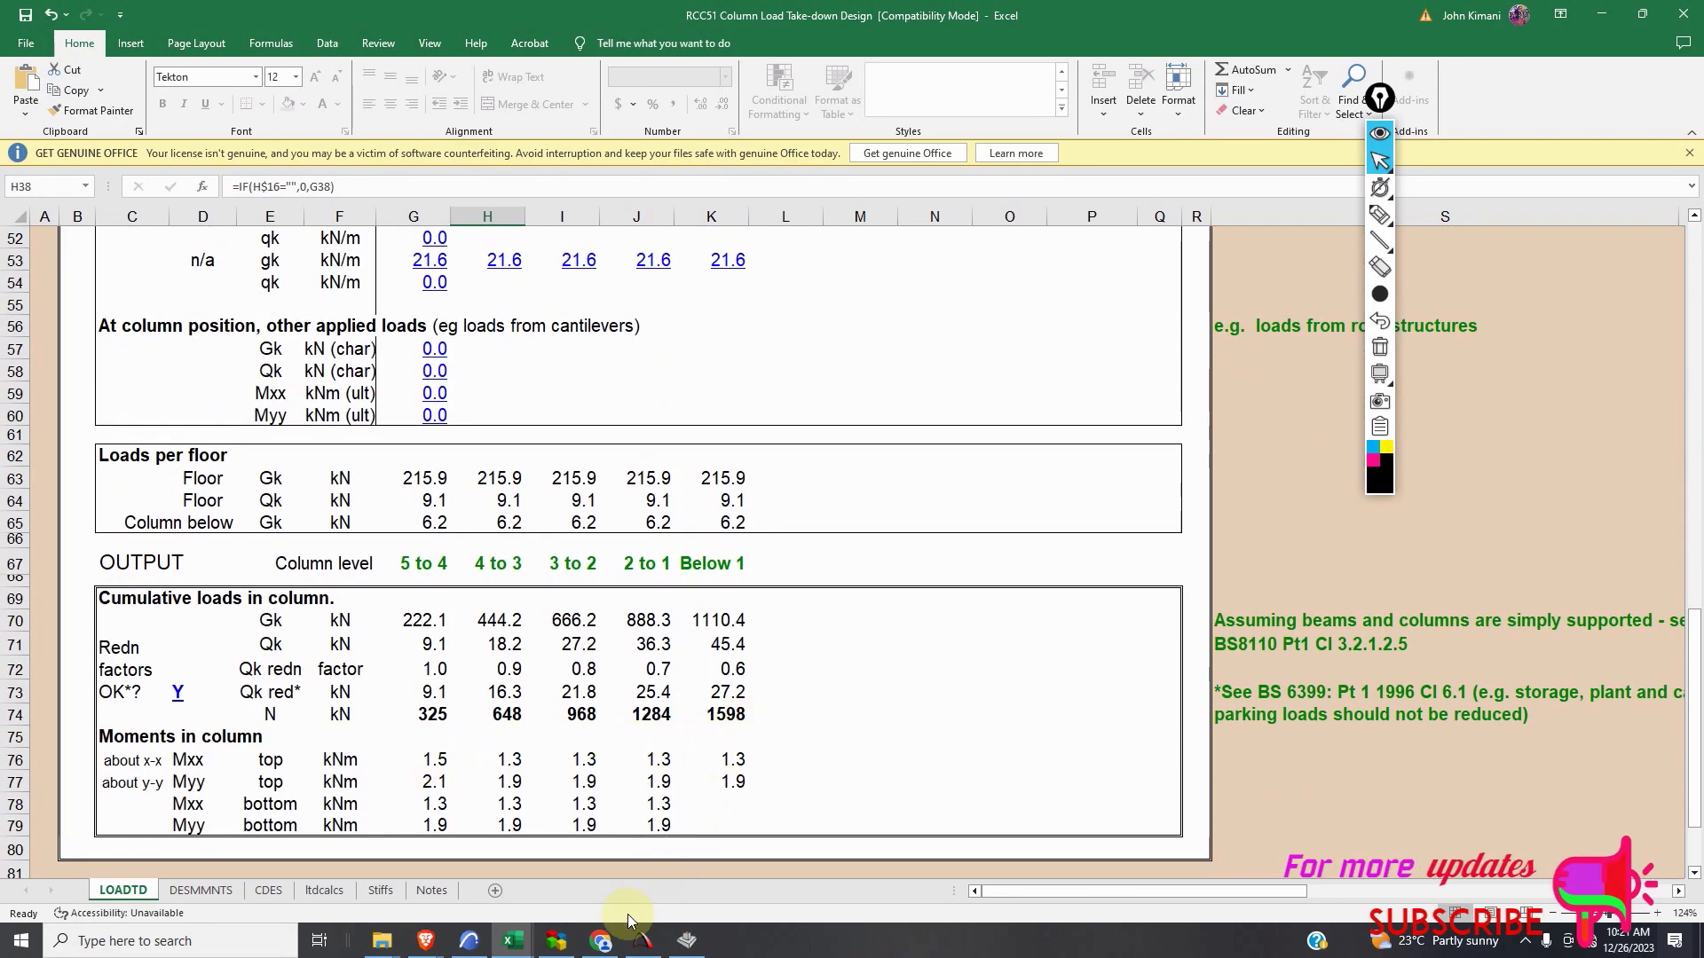
{"action": "left_click", "coordinate": [689, 942]}
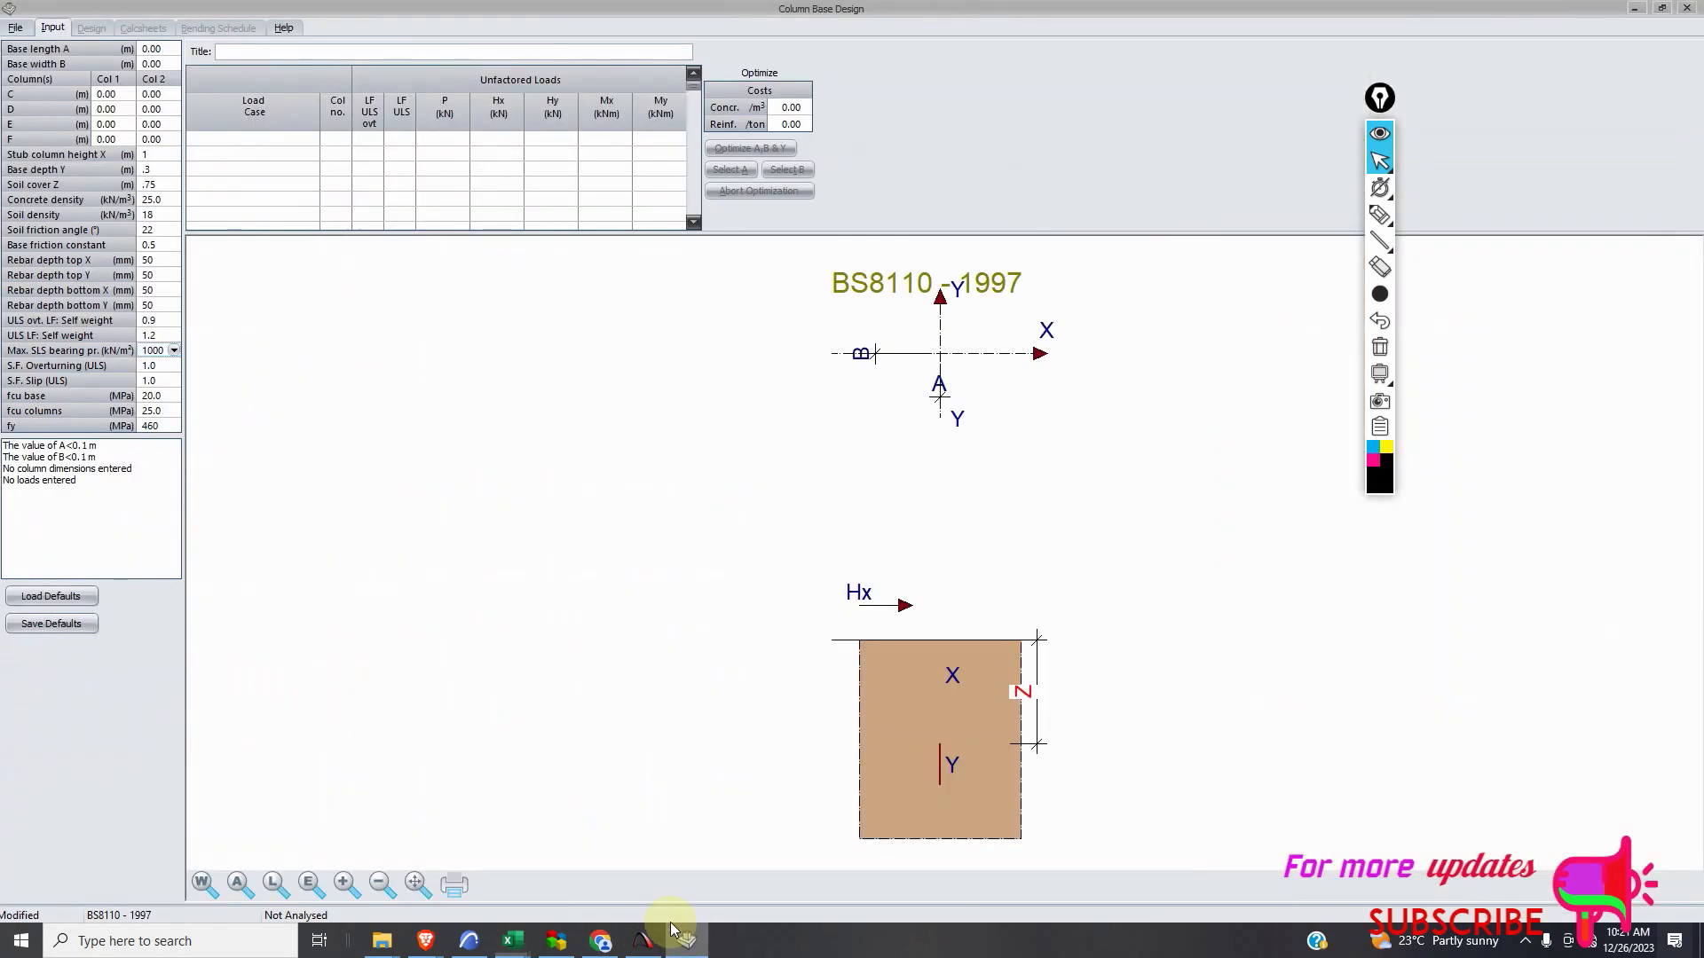
Set the base length A and the base width B to 2000.
{"action": "left_click", "coordinate": [155, 50]}
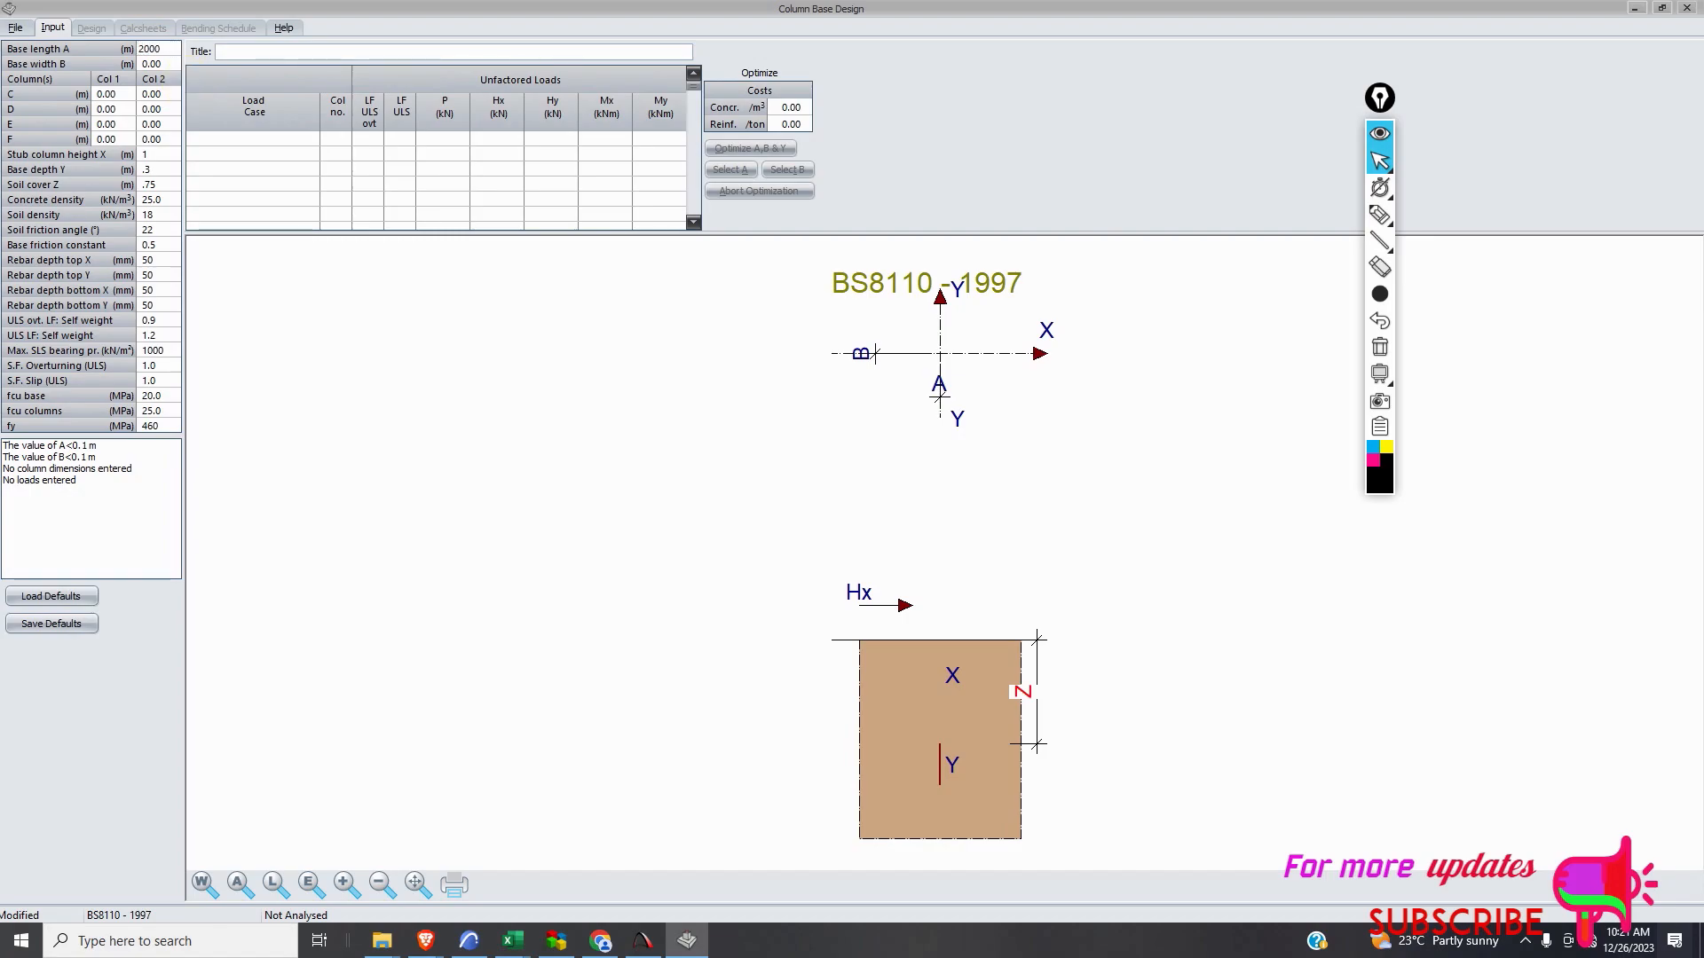
{"action": "left_click", "coordinate": [157, 64]}
{"action": "left_click", "coordinate": [163, 64]}
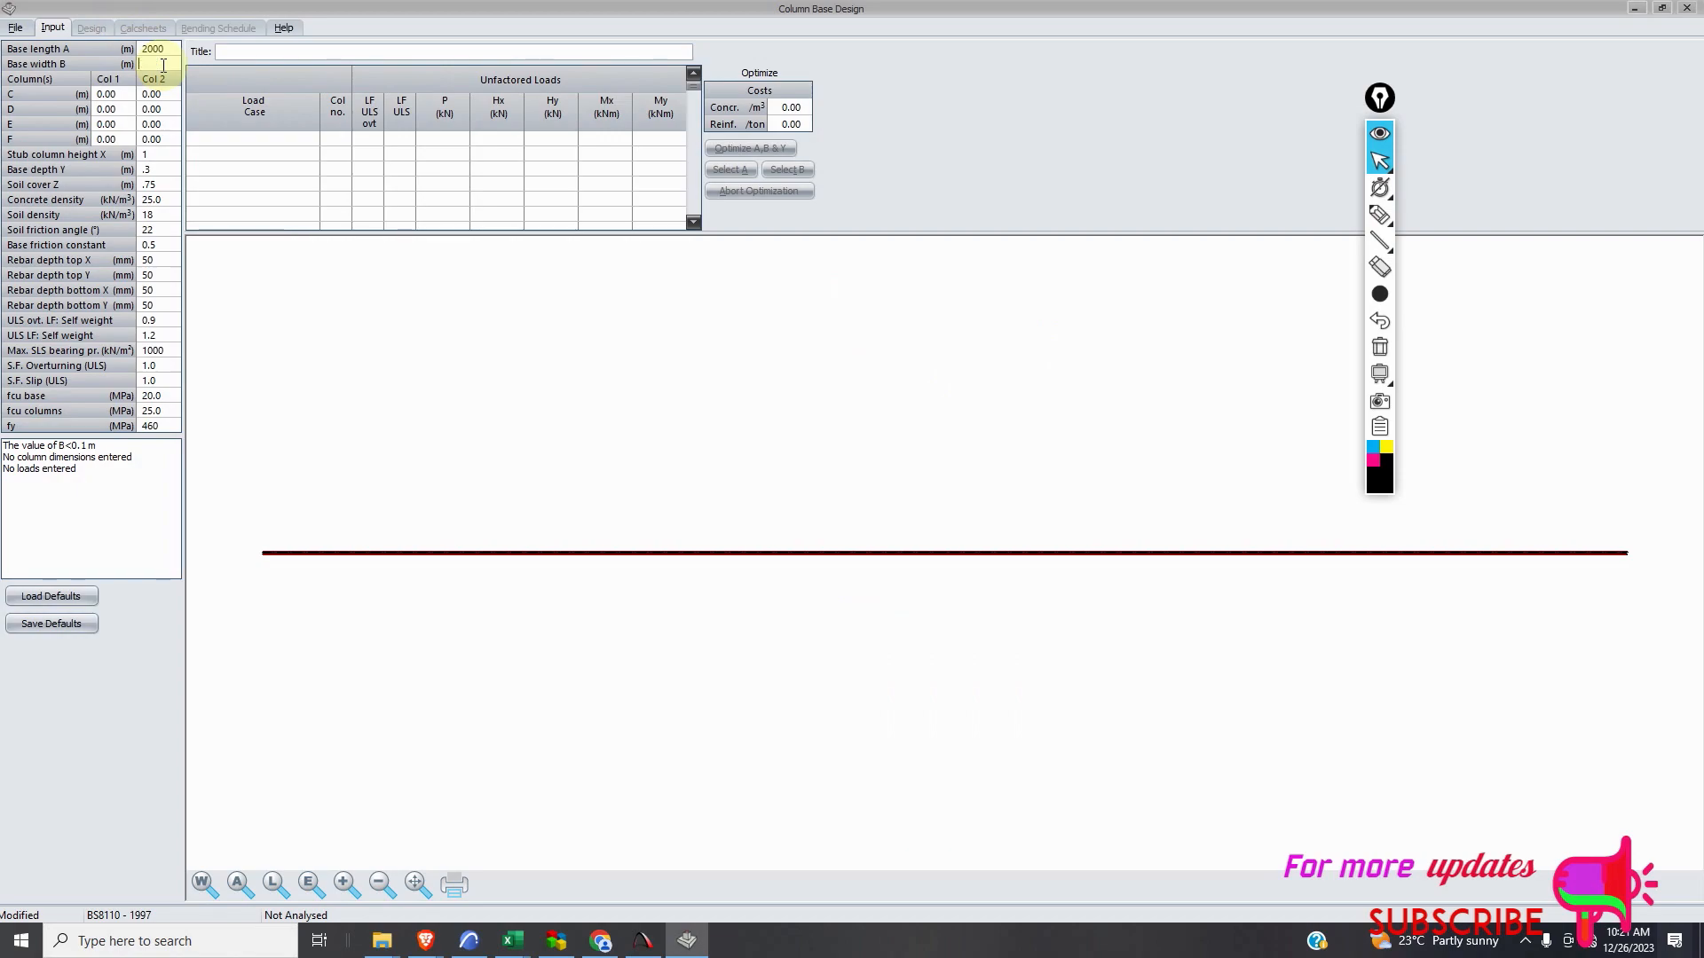
{"action": "type", "text": "2000"}
Set the column 1 dimensions C to 0.45 m and D to 0.225 m.
{"action": "left_click", "coordinate": [115, 97]}
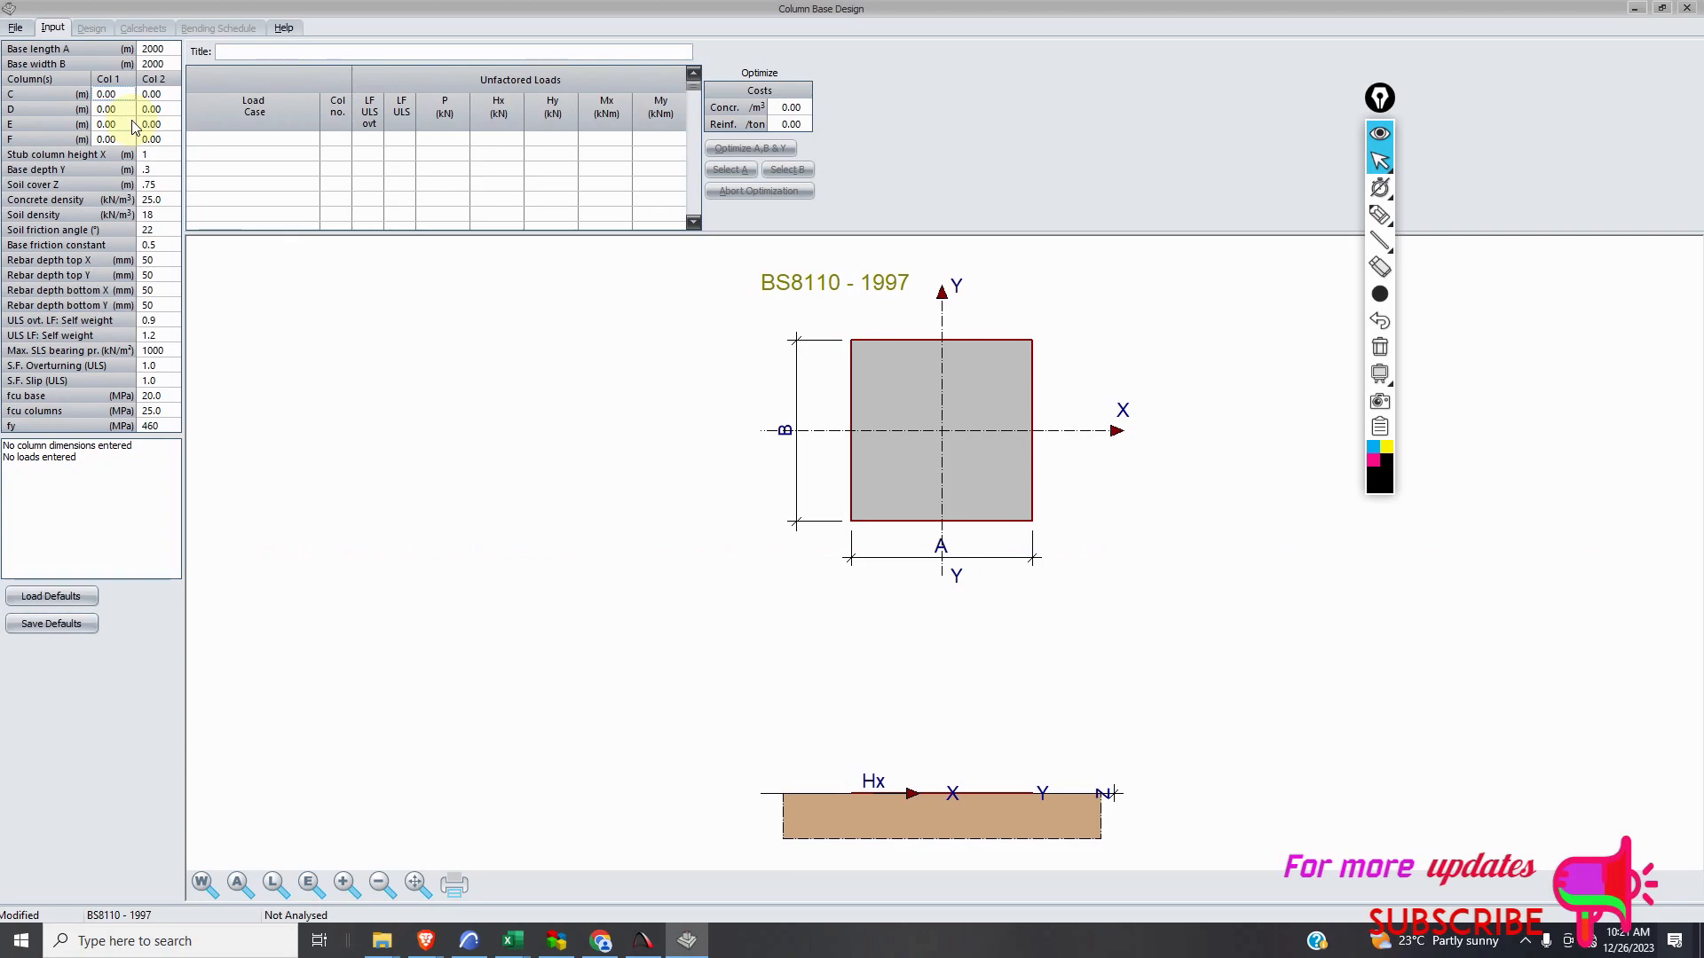
{"action": "type", "text": "0"}
{"action": "key", "text": "Return"}
{"action": "left_click", "coordinate": [118, 110]}
{"action": "type", "text": "0"}
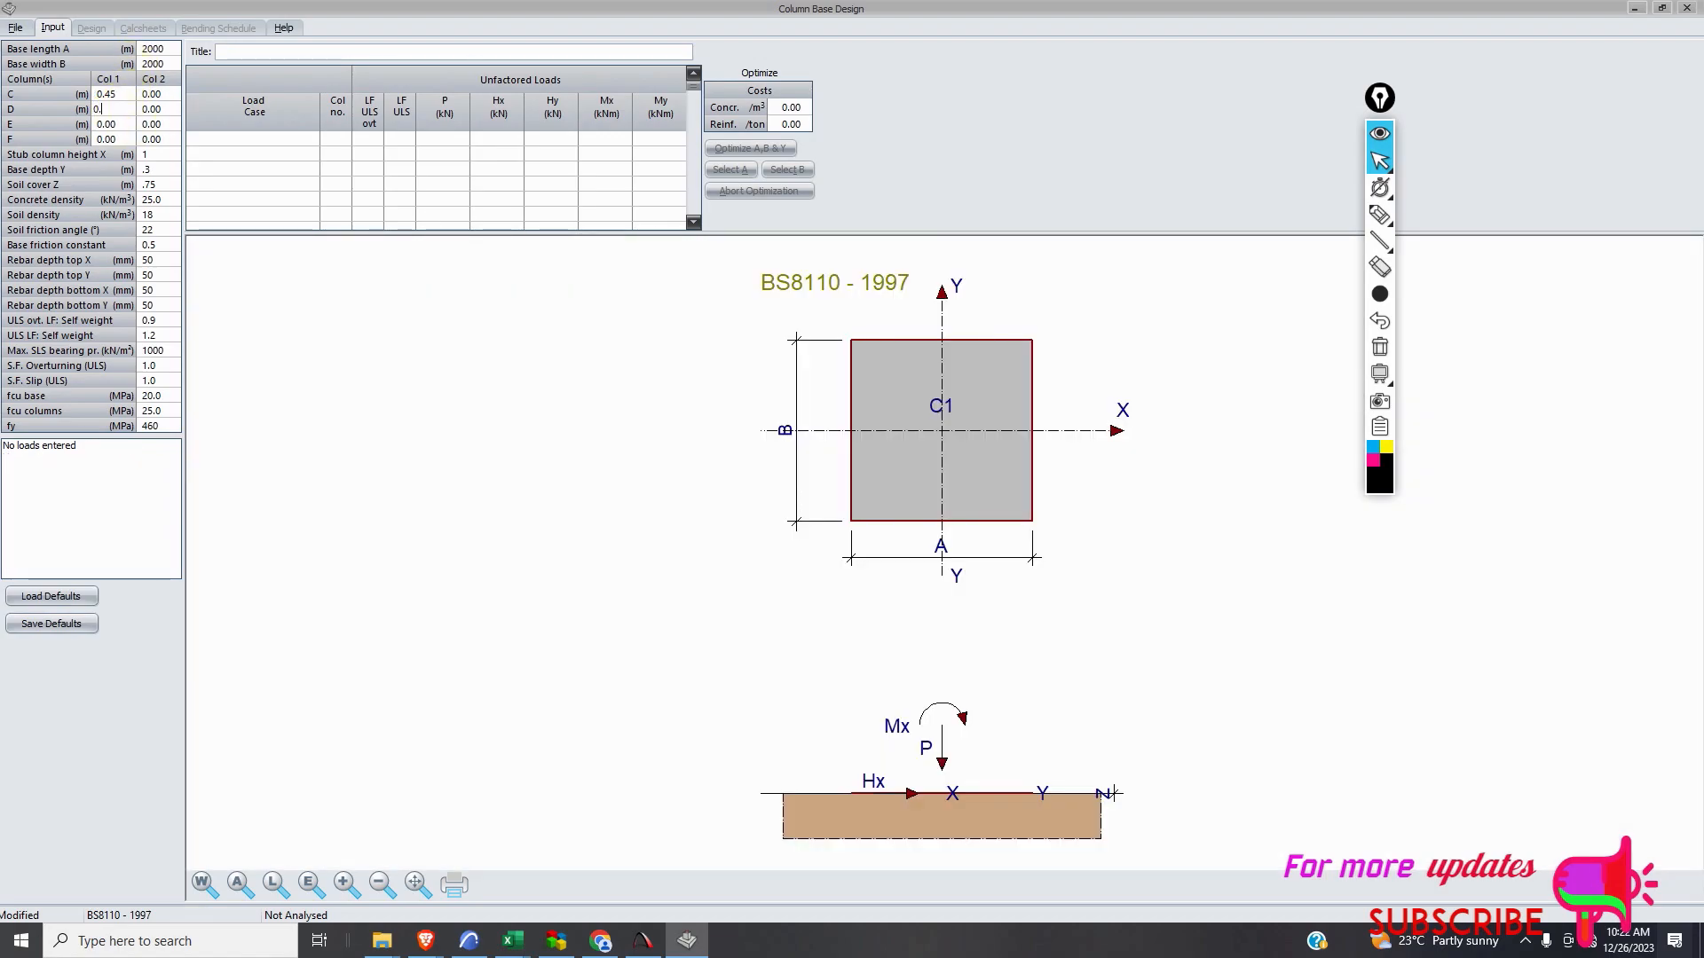
{"action": "type", "text": ".225"}
{"action": "left_click", "coordinate": [151, 109]}
{"action": "left_click", "coordinate": [118, 125]}
Examine the dimension labels in the plan and section views of the column base.
{"action": "scroll", "coordinate": [567, 268], "scroll_direction": "down", "scroll_amount": 3}
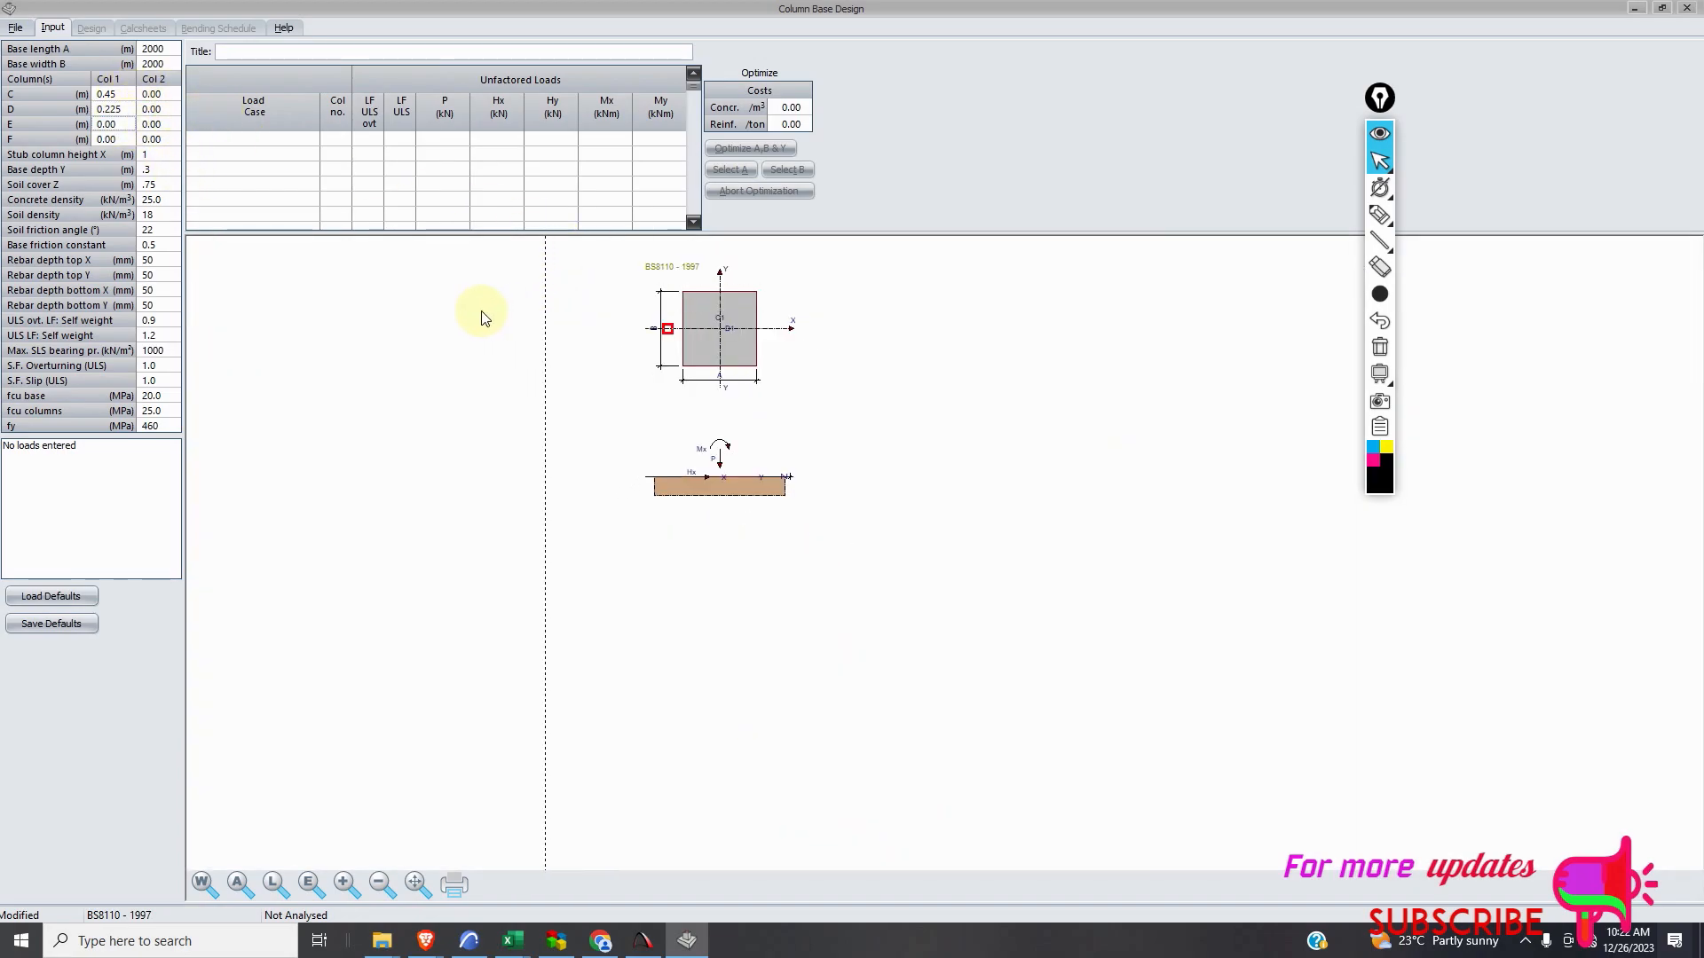
{"action": "scroll", "coordinate": [653, 331], "scroll_direction": "up", "scroll_amount": 2}
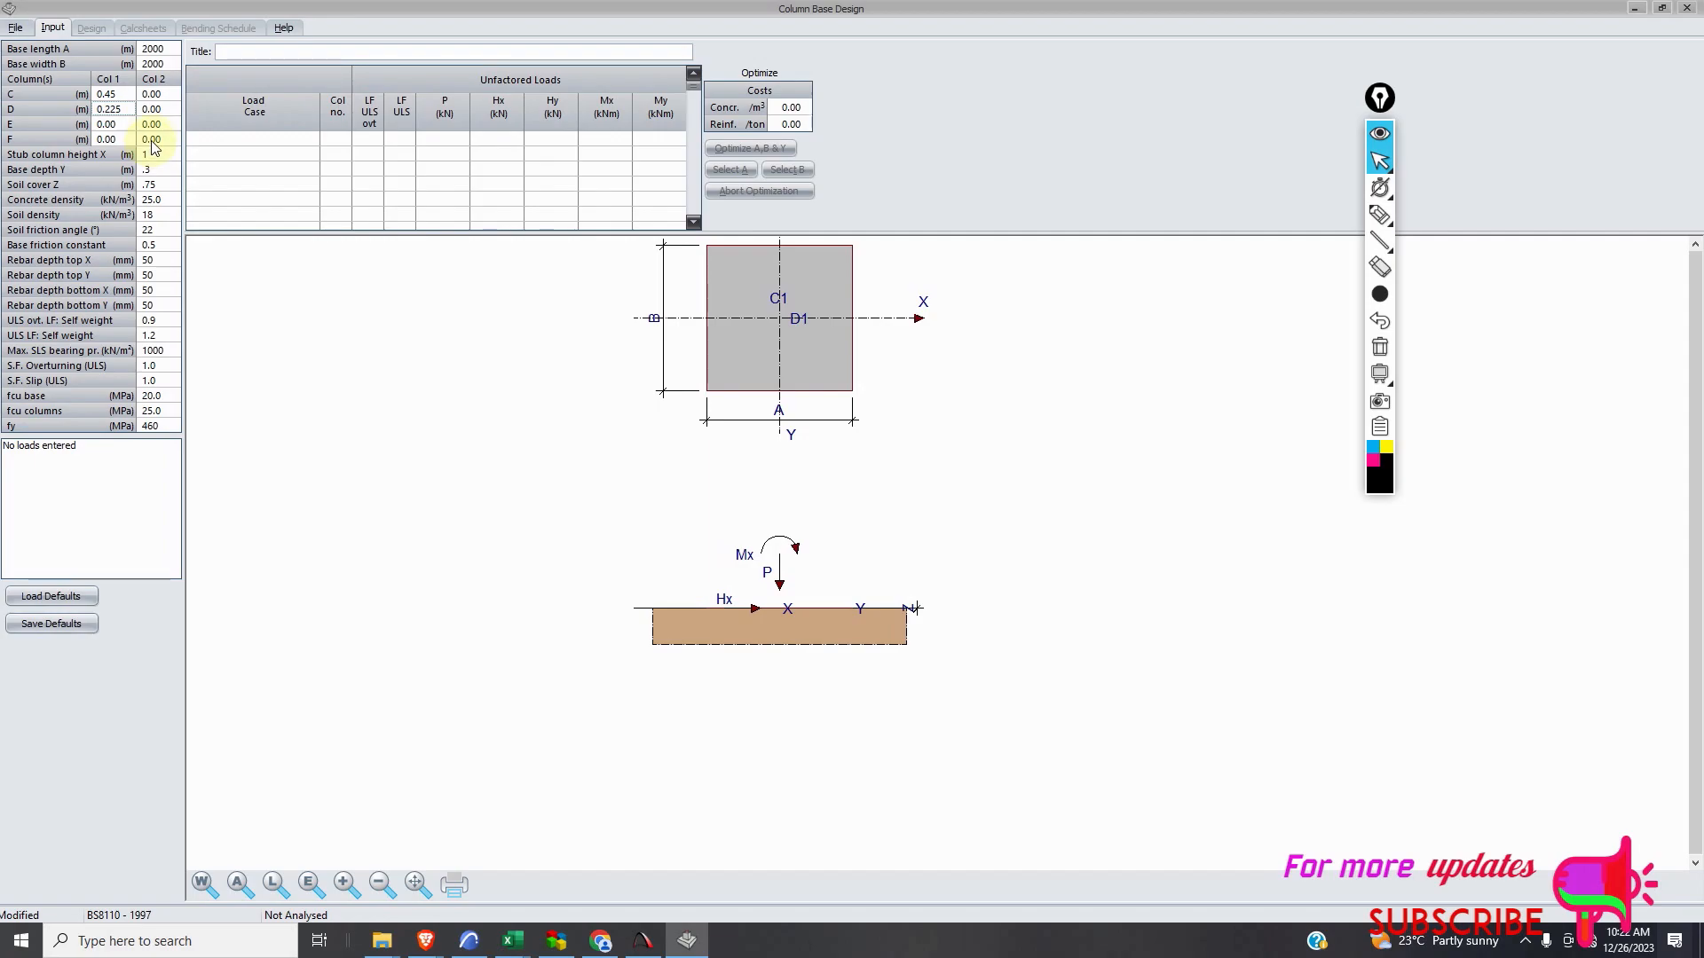
{"action": "scroll", "coordinate": [619, 514], "scroll_direction": "down", "scroll_amount": 2}
{"action": "scroll", "coordinate": [727, 566], "scroll_direction": "up", "scroll_amount": 4}
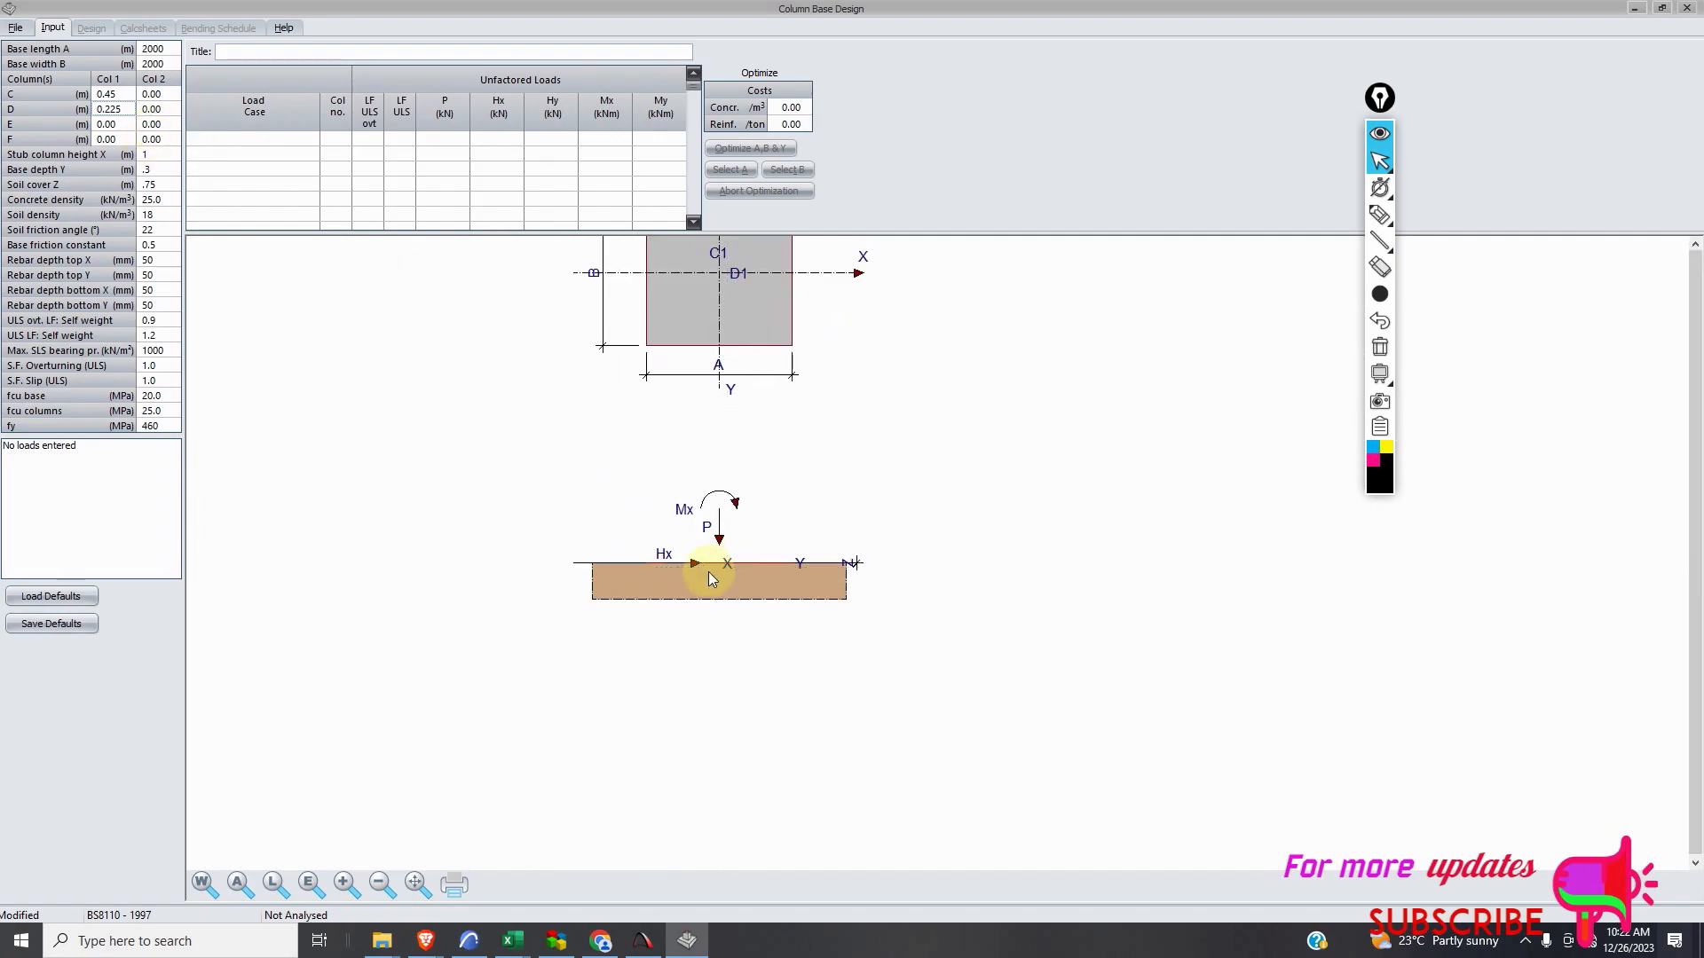
{"action": "scroll", "coordinate": [724, 572], "scroll_direction": "down", "scroll_amount": 2}
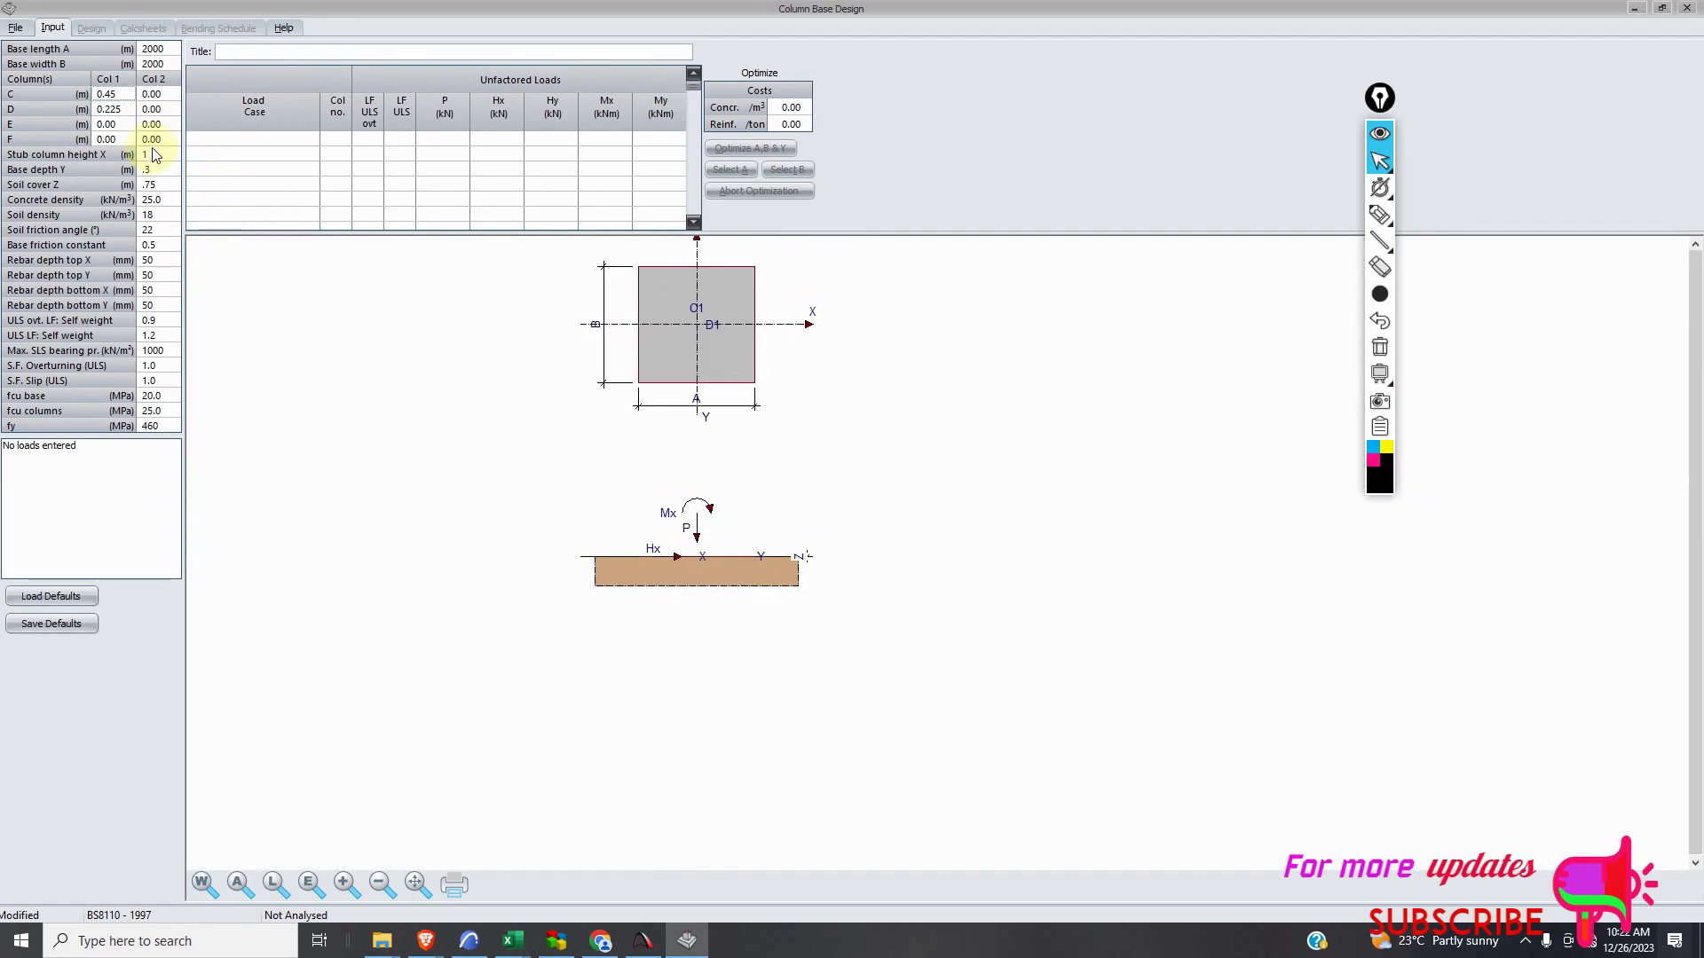
{"action": "scroll", "coordinate": [656, 353], "scroll_direction": "up", "scroll_amount": 4}
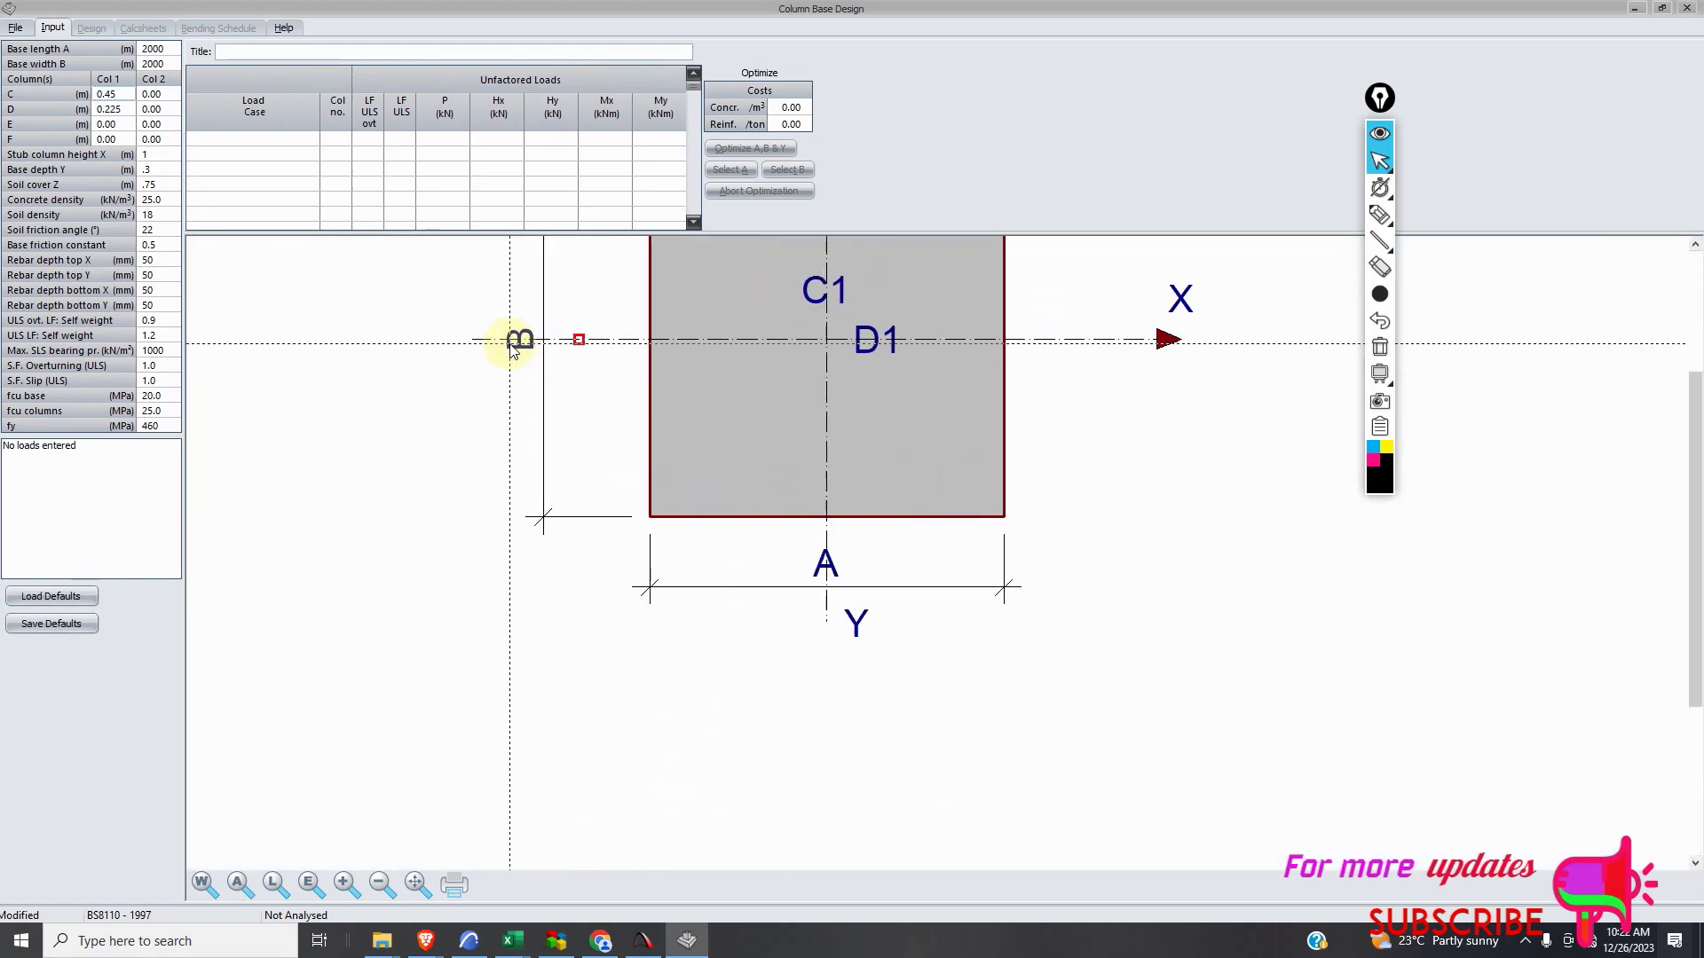
{"action": "scroll", "coordinate": [599, 341], "scroll_direction": "down", "scroll_amount": 4}
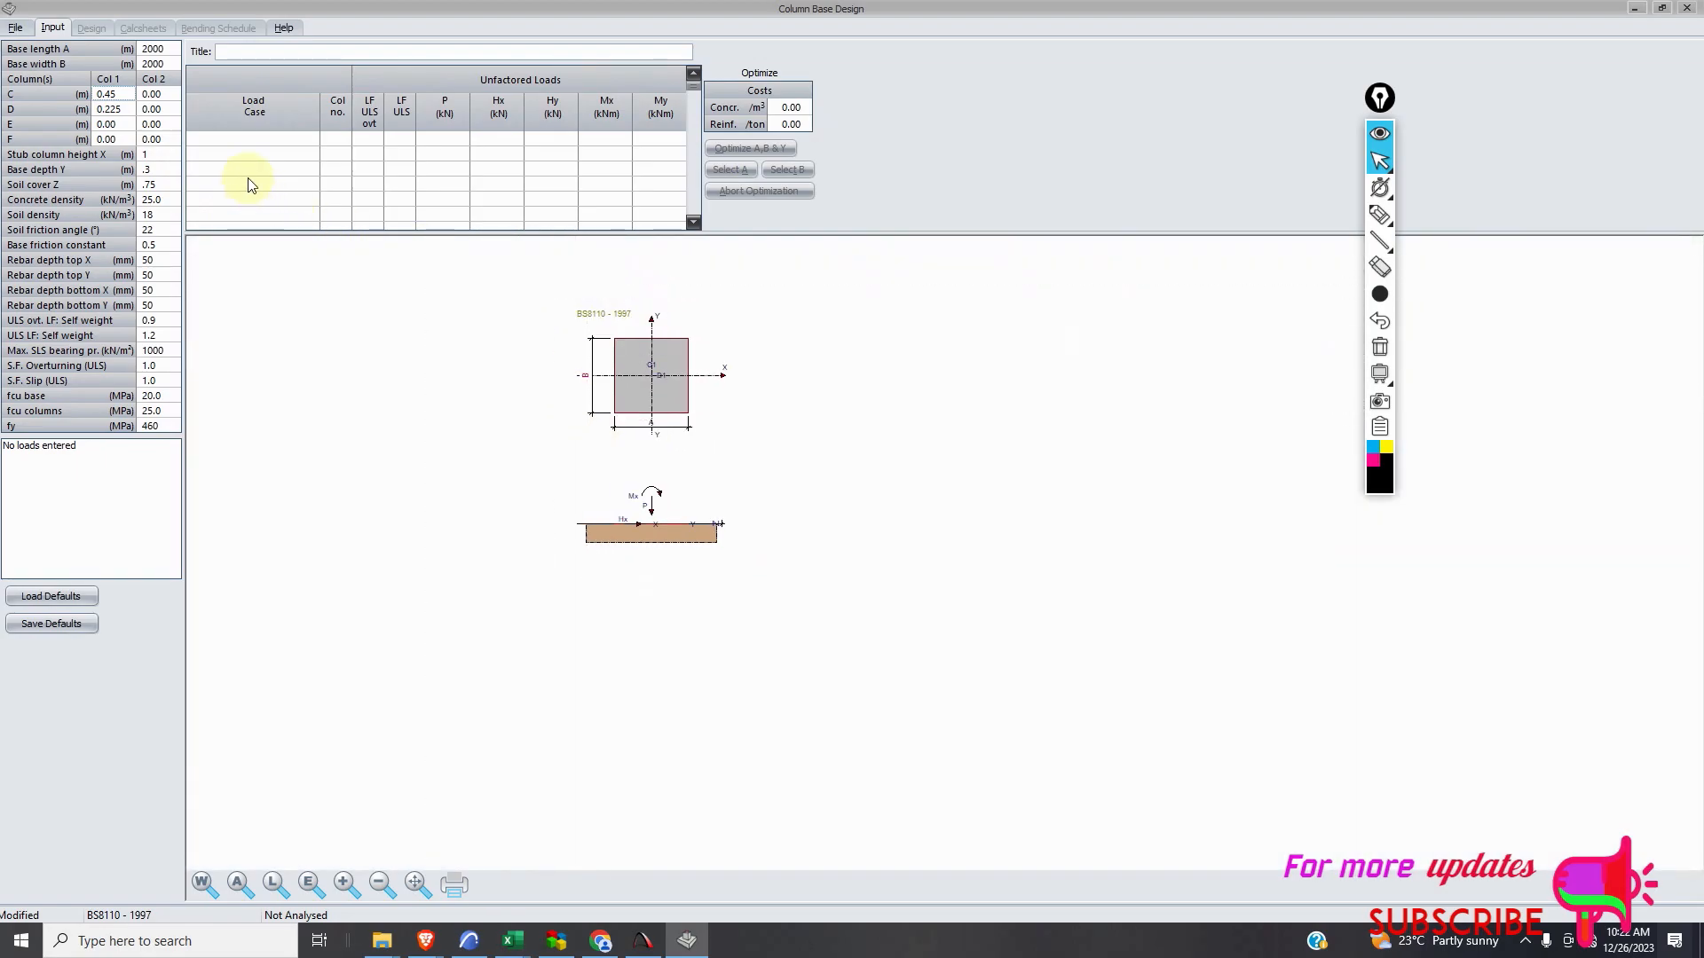
Clear the column 2 dimensions C, D, E and F and the column 1 dimensions E and F.
{"action": "left_click", "coordinate": [160, 96]}
{"action": "key", "text": "Delete"}
{"action": "left_click", "coordinate": [166, 113]}
{"action": "key", "text": "Delete"}
{"action": "left_click", "coordinate": [163, 125]}
{"action": "key", "text": "Delete"}
{"action": "left_click", "coordinate": [160, 140]}
{"action": "key", "text": "Delete"}
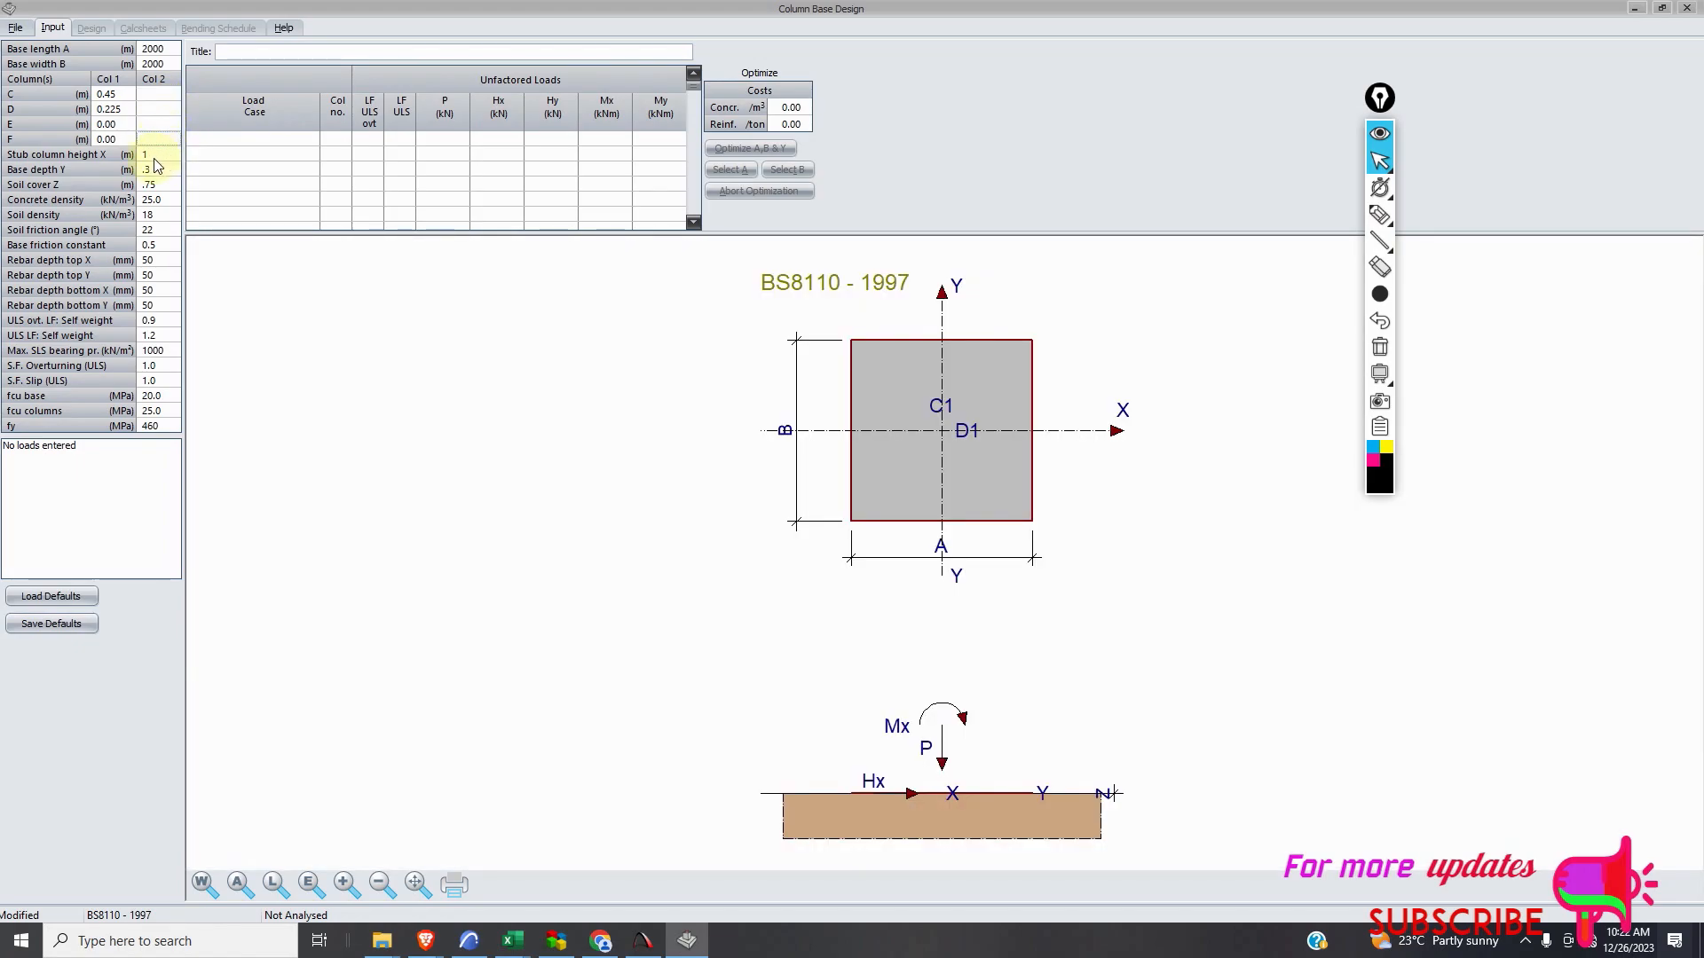
{"action": "left_click", "coordinate": [117, 126]}
{"action": "left_click", "coordinate": [117, 139]}
{"action": "key", "text": "Delete"}
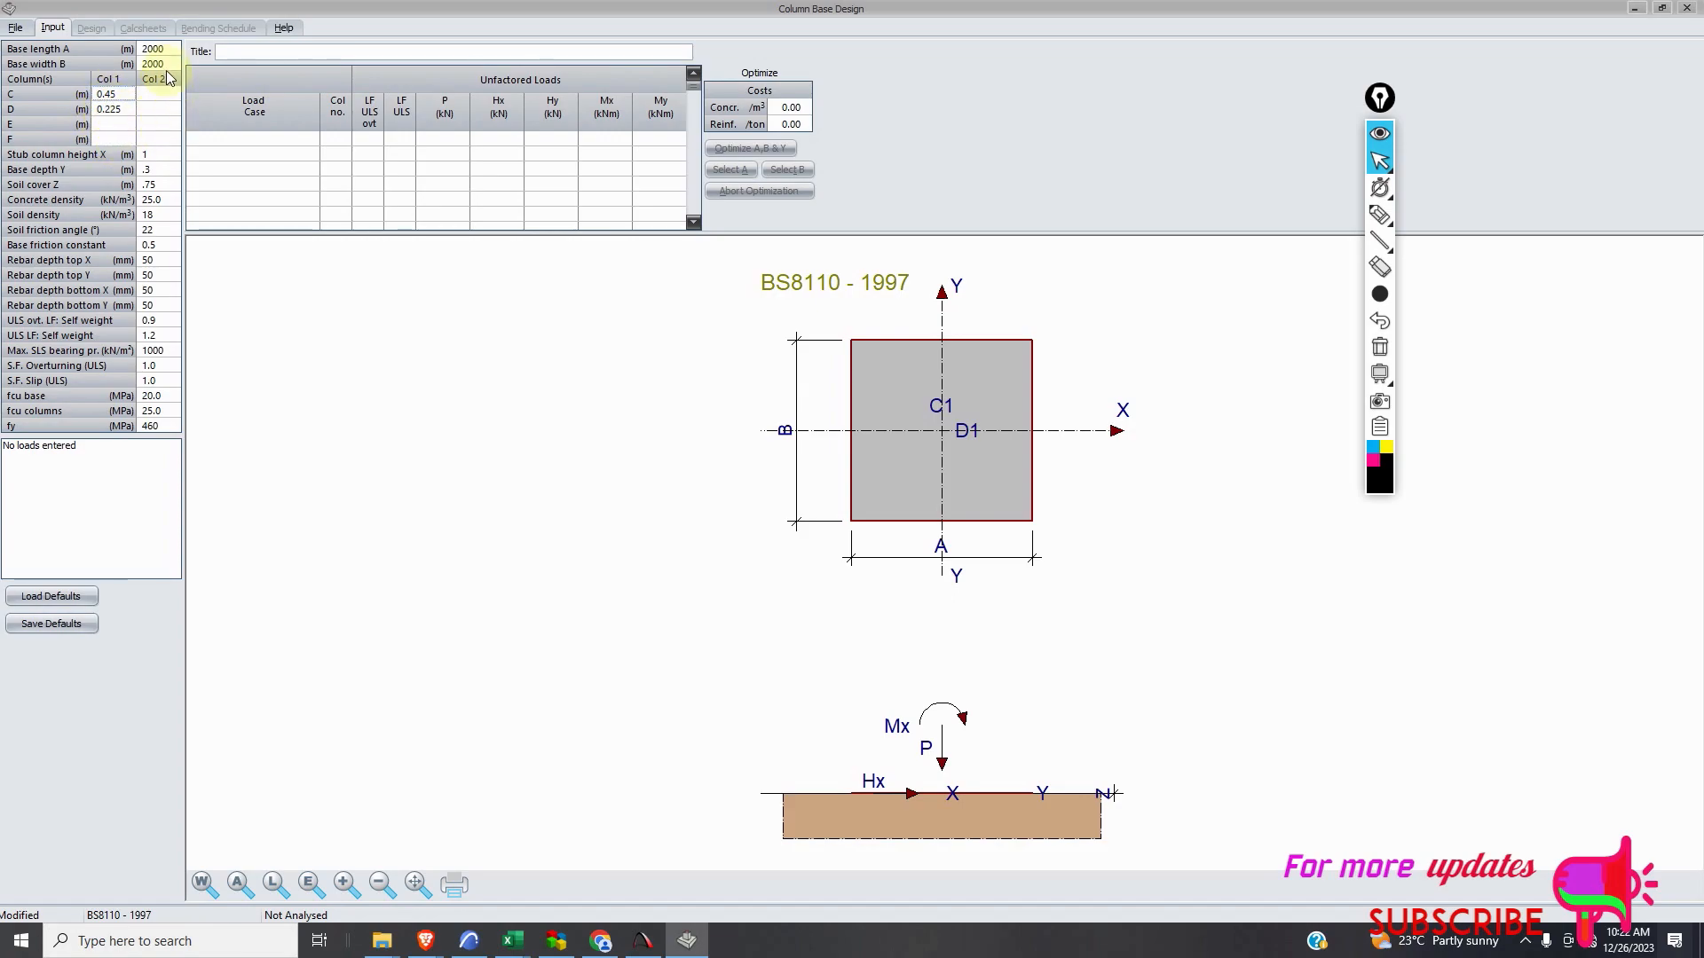
Set the base length A and the base width B to 2 m.
{"action": "type", "text": "2"}
{"action": "left_click", "coordinate": [166, 67]}
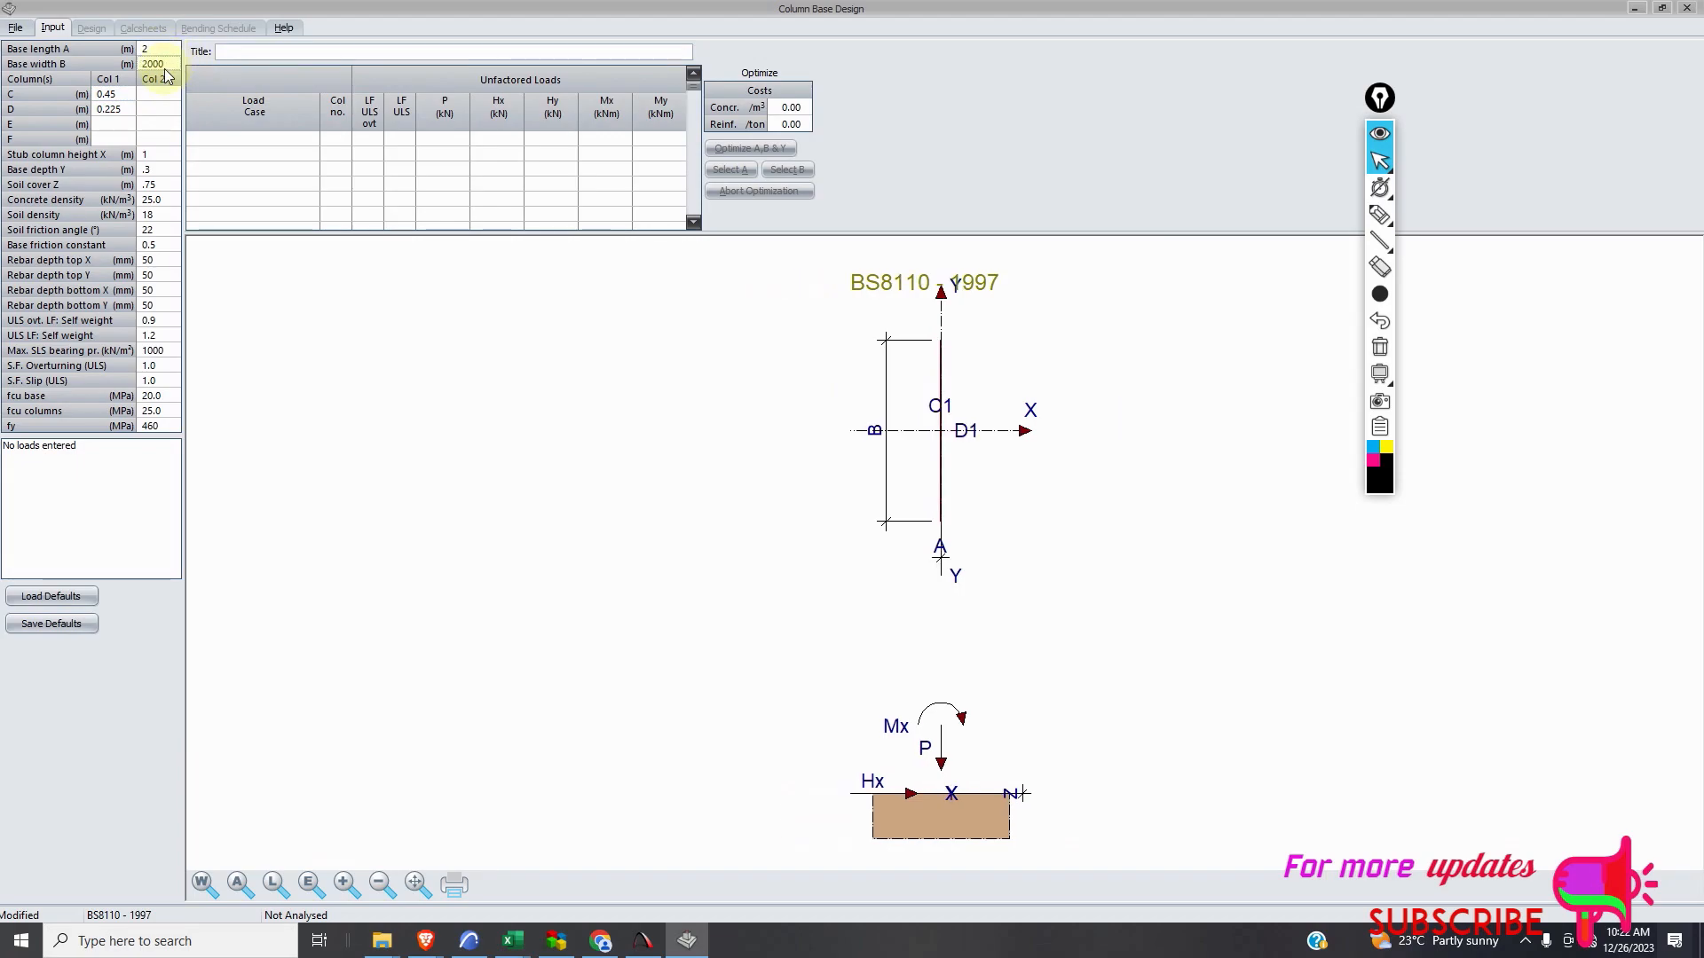
{"action": "type", "text": "2"}
{"action": "left_click", "coordinate": [162, 56]}
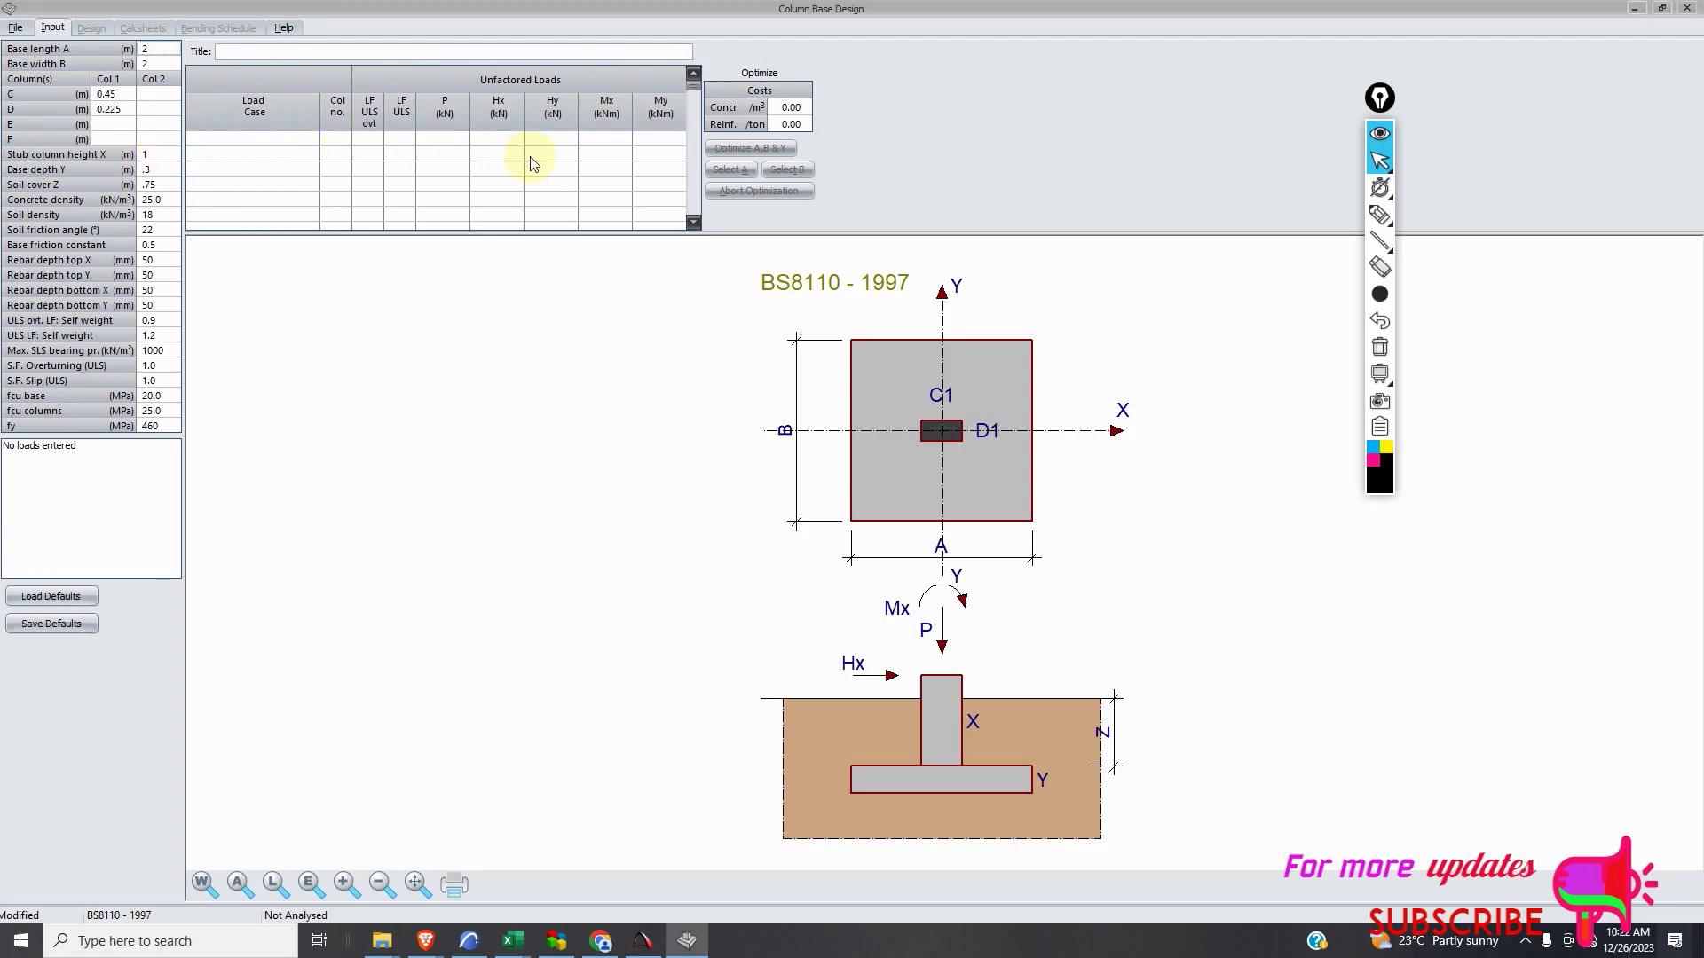
Enter an unfactored vertical load P of 1598 kN in the first load row, dismissing the low-battery notification.
{"action": "left_click", "coordinate": [448, 161]}
{"action": "type", "text": "1598"}
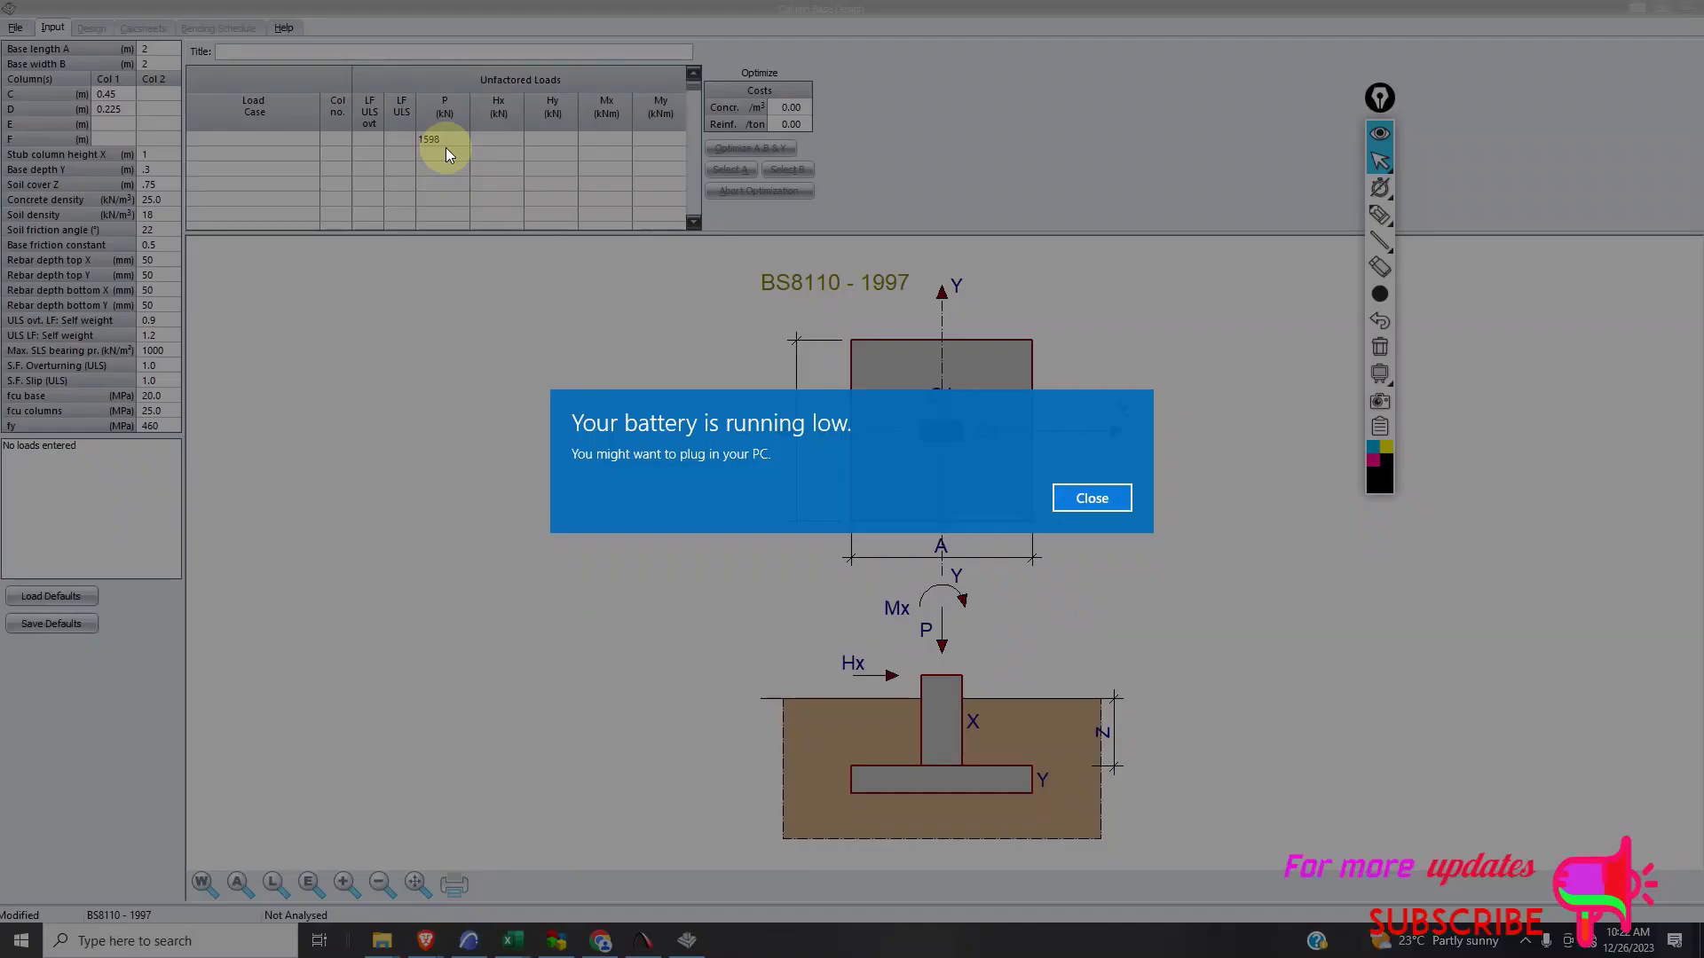
{"action": "left_click", "coordinate": [1094, 499]}
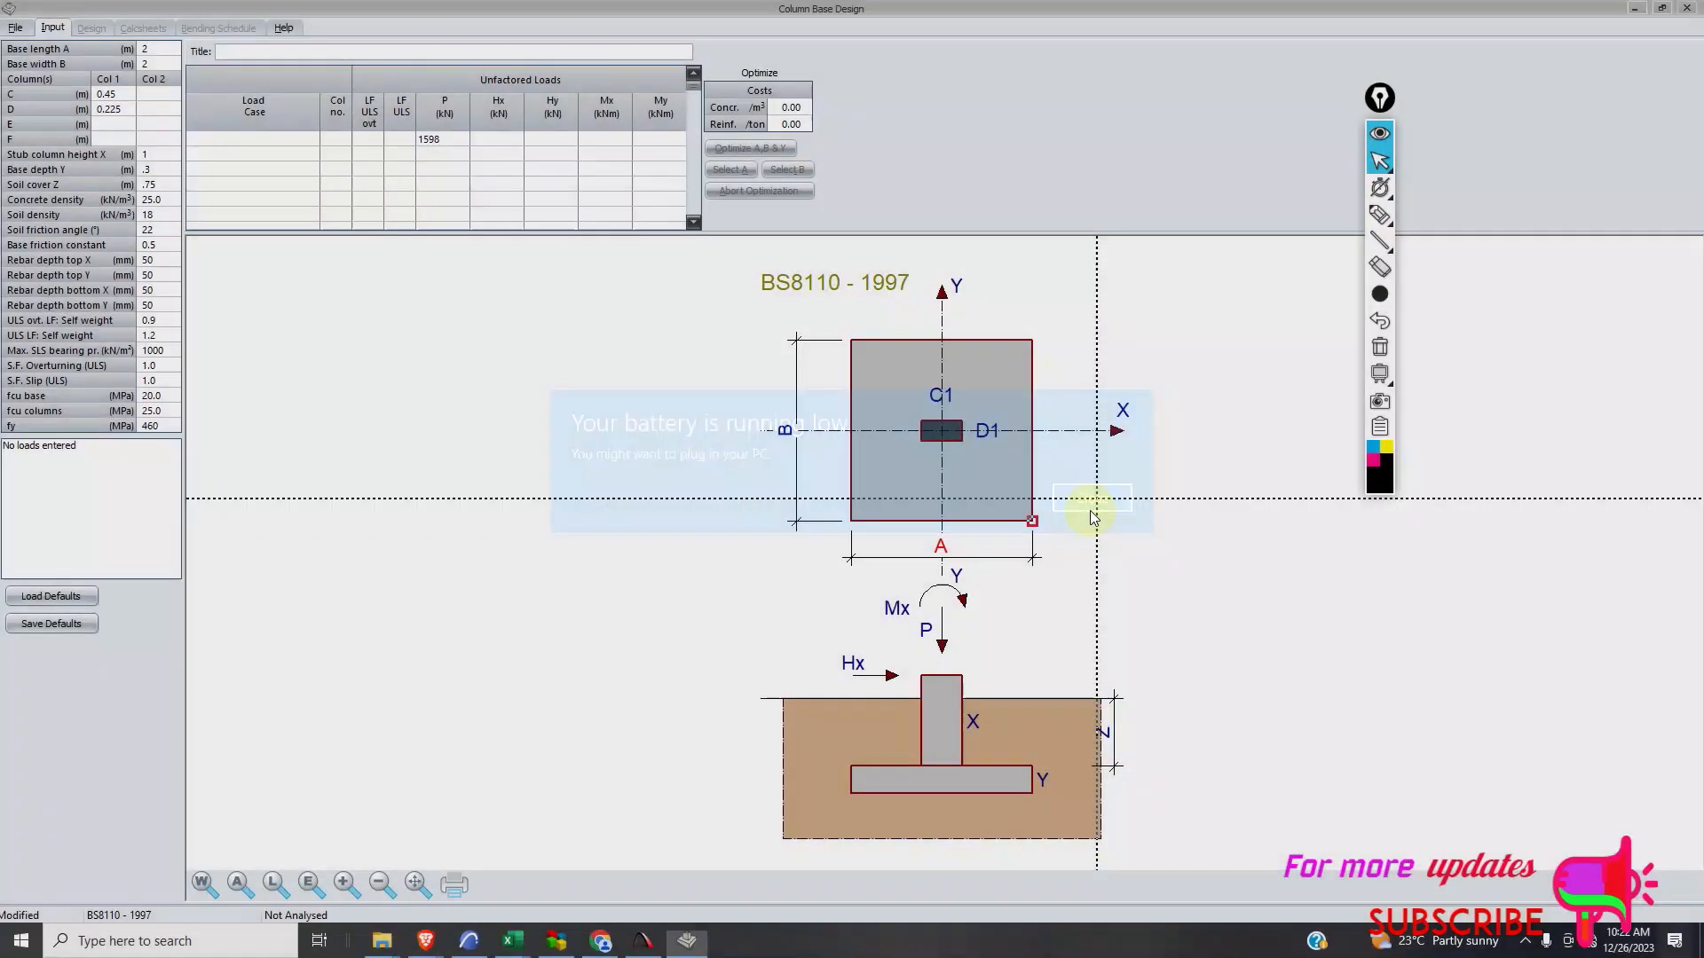
{"action": "left_click", "coordinate": [1525, 940]}
{"action": "left_click", "coordinate": [1542, 798]}
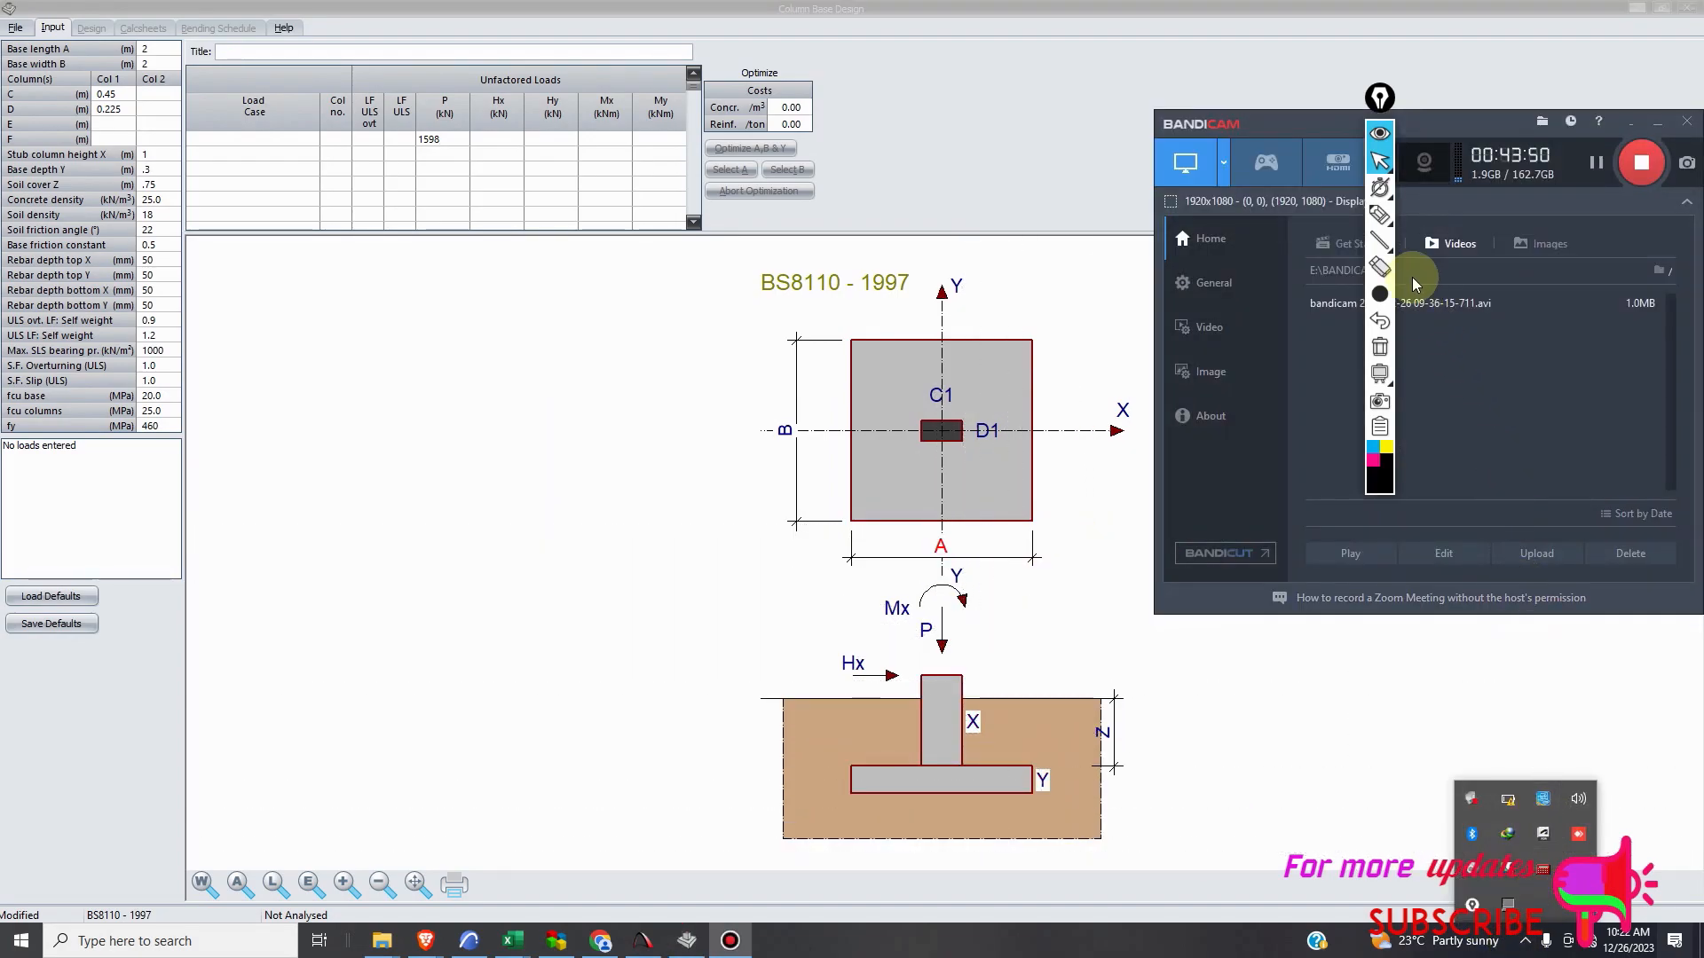
{"action": "left_click", "coordinate": [1594, 168]}
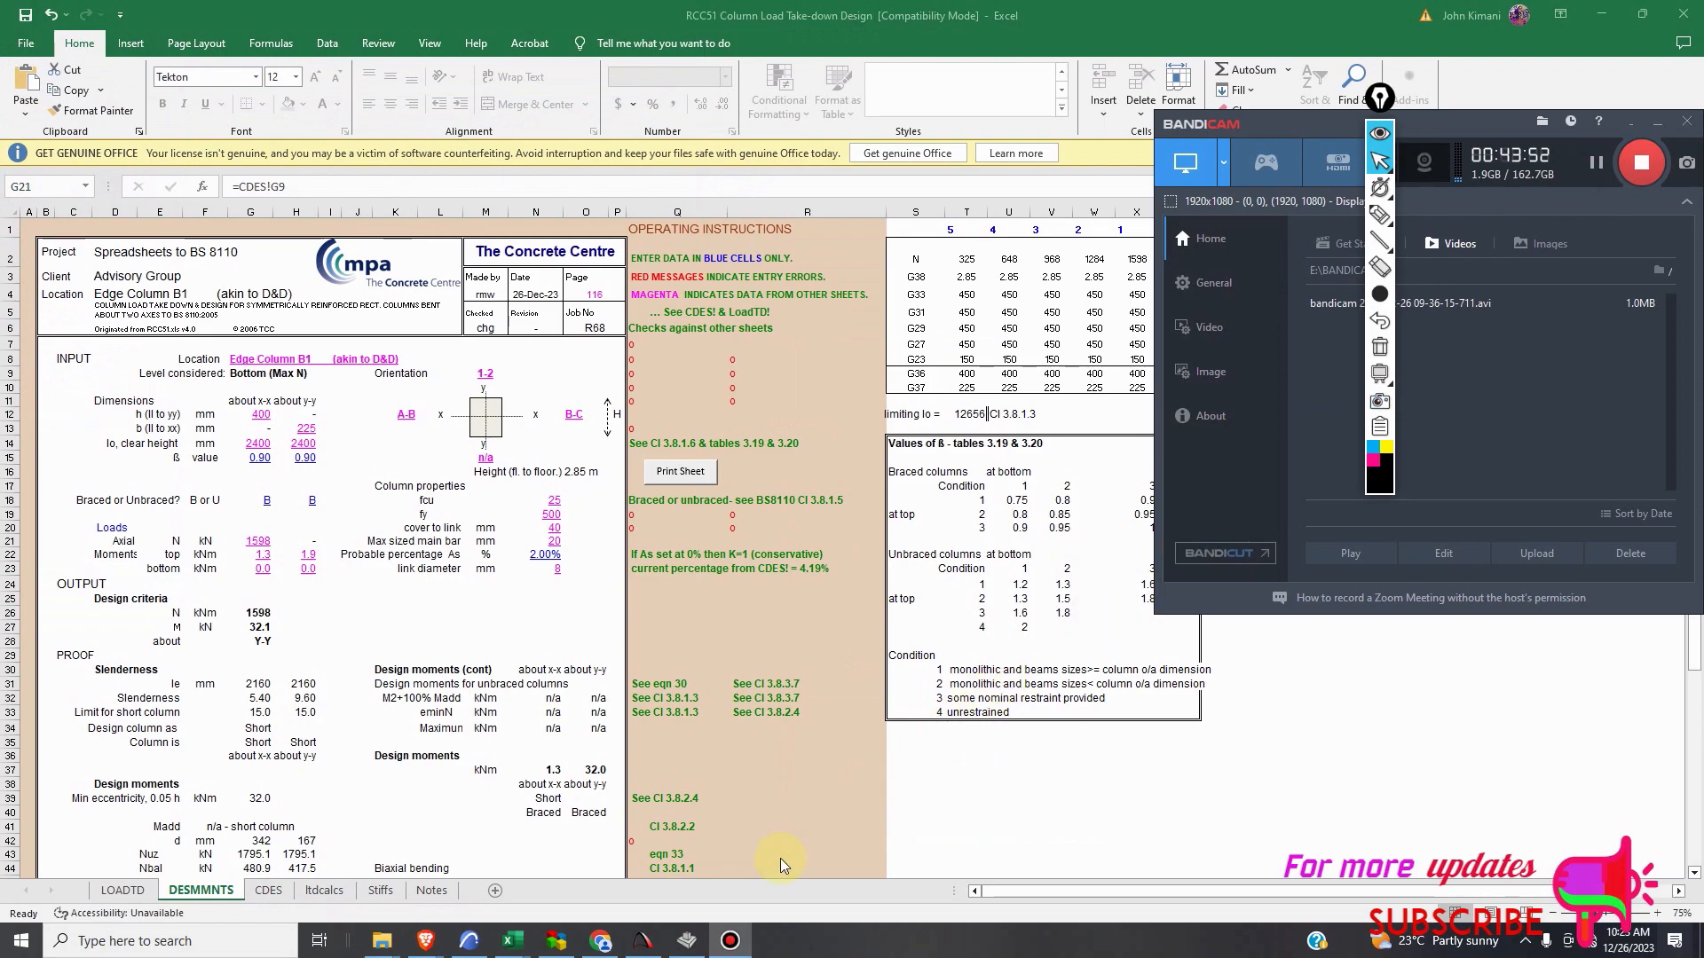
{"action": "left_click", "coordinate": [687, 940]}
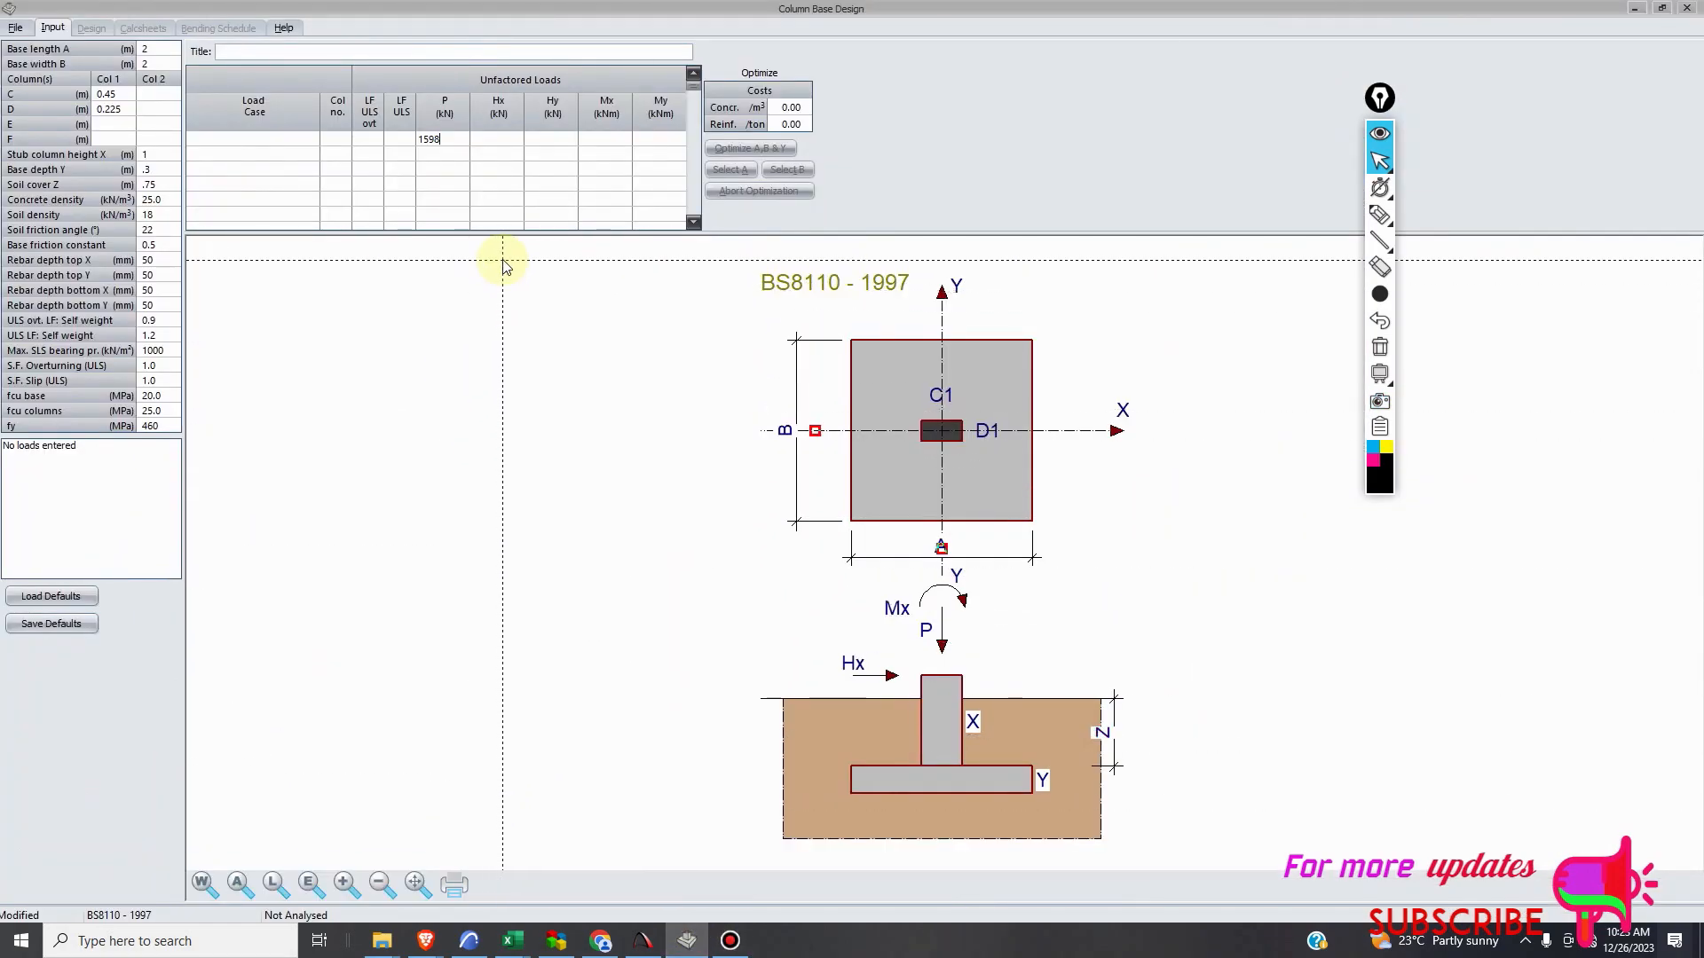
Assign the load row to load case 1 on column 1 and run the base design, dismissing the bar diameter message.
{"action": "left_click", "coordinate": [616, 142]}
{"action": "left_click", "coordinate": [287, 142]}
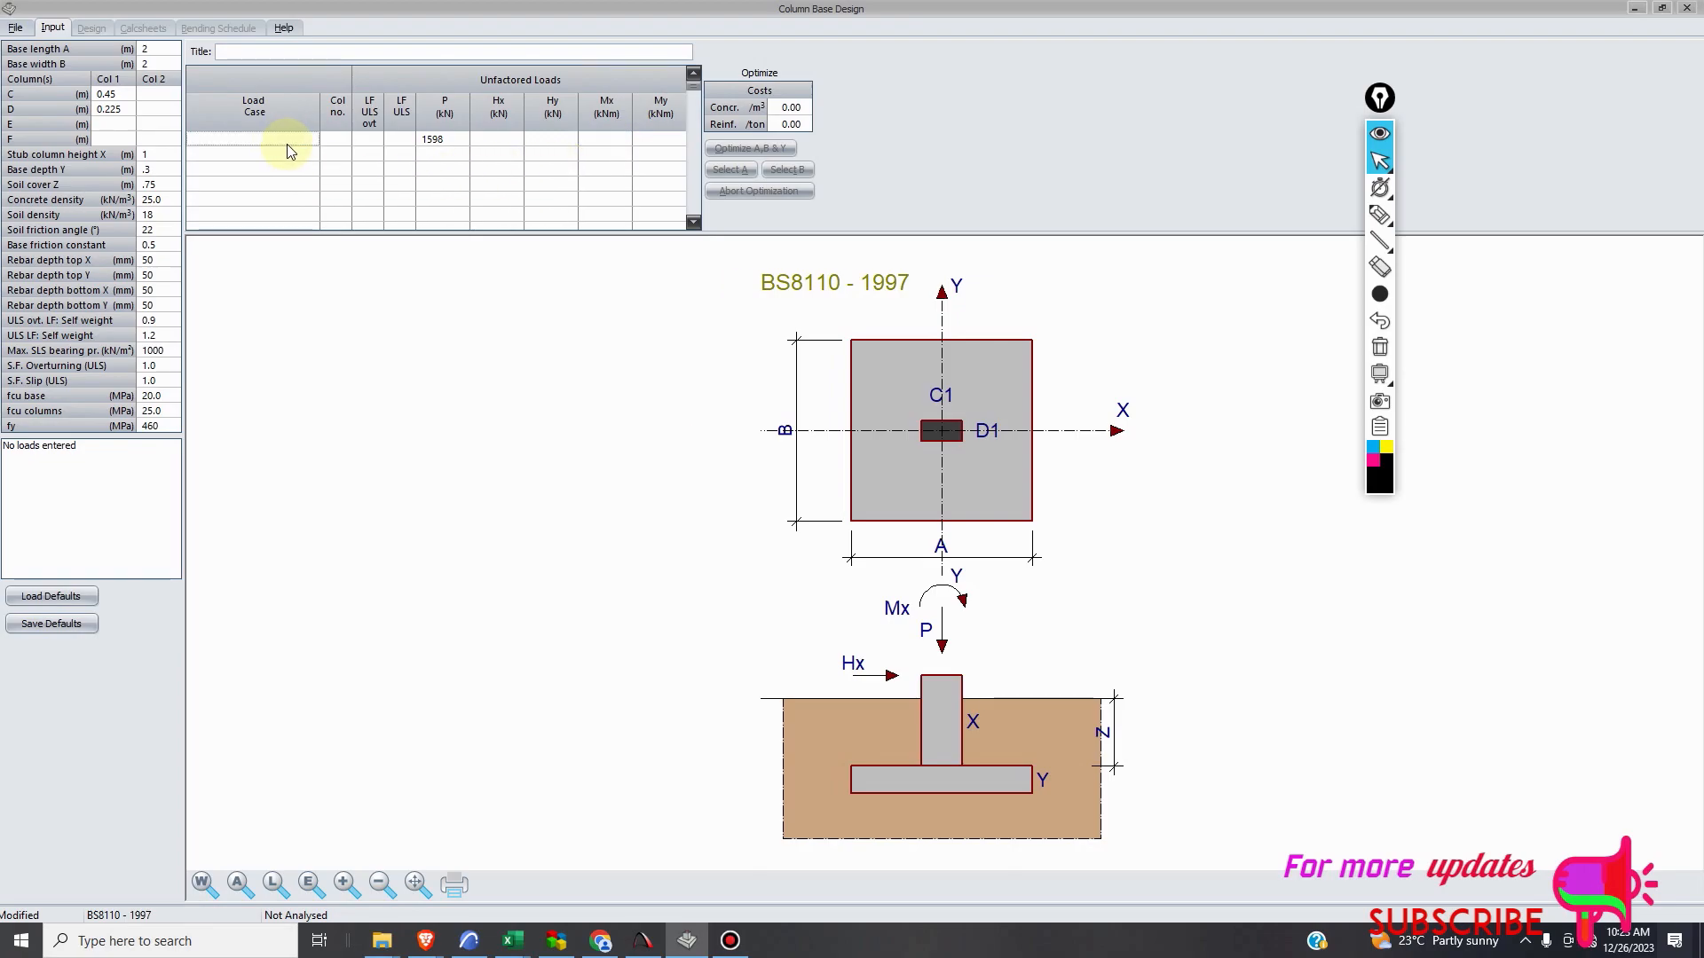
{"action": "type", "text": "1"}
{"action": "left_click", "coordinate": [338, 142]}
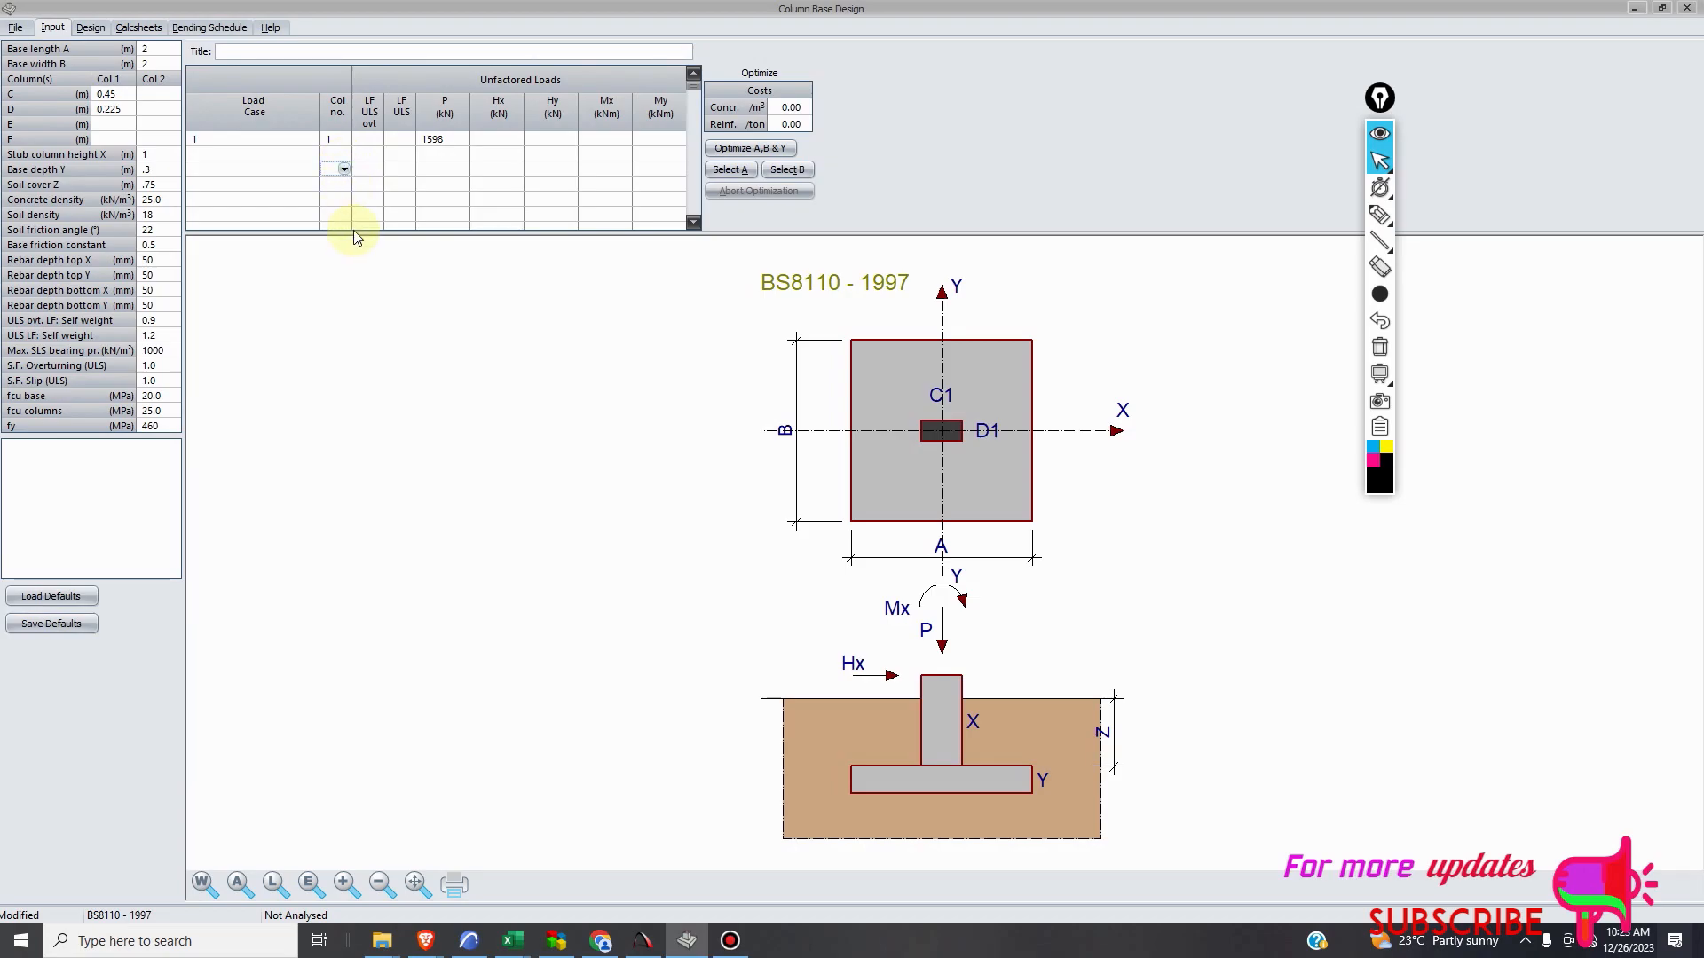
{"action": "left_click", "coordinate": [90, 27]}
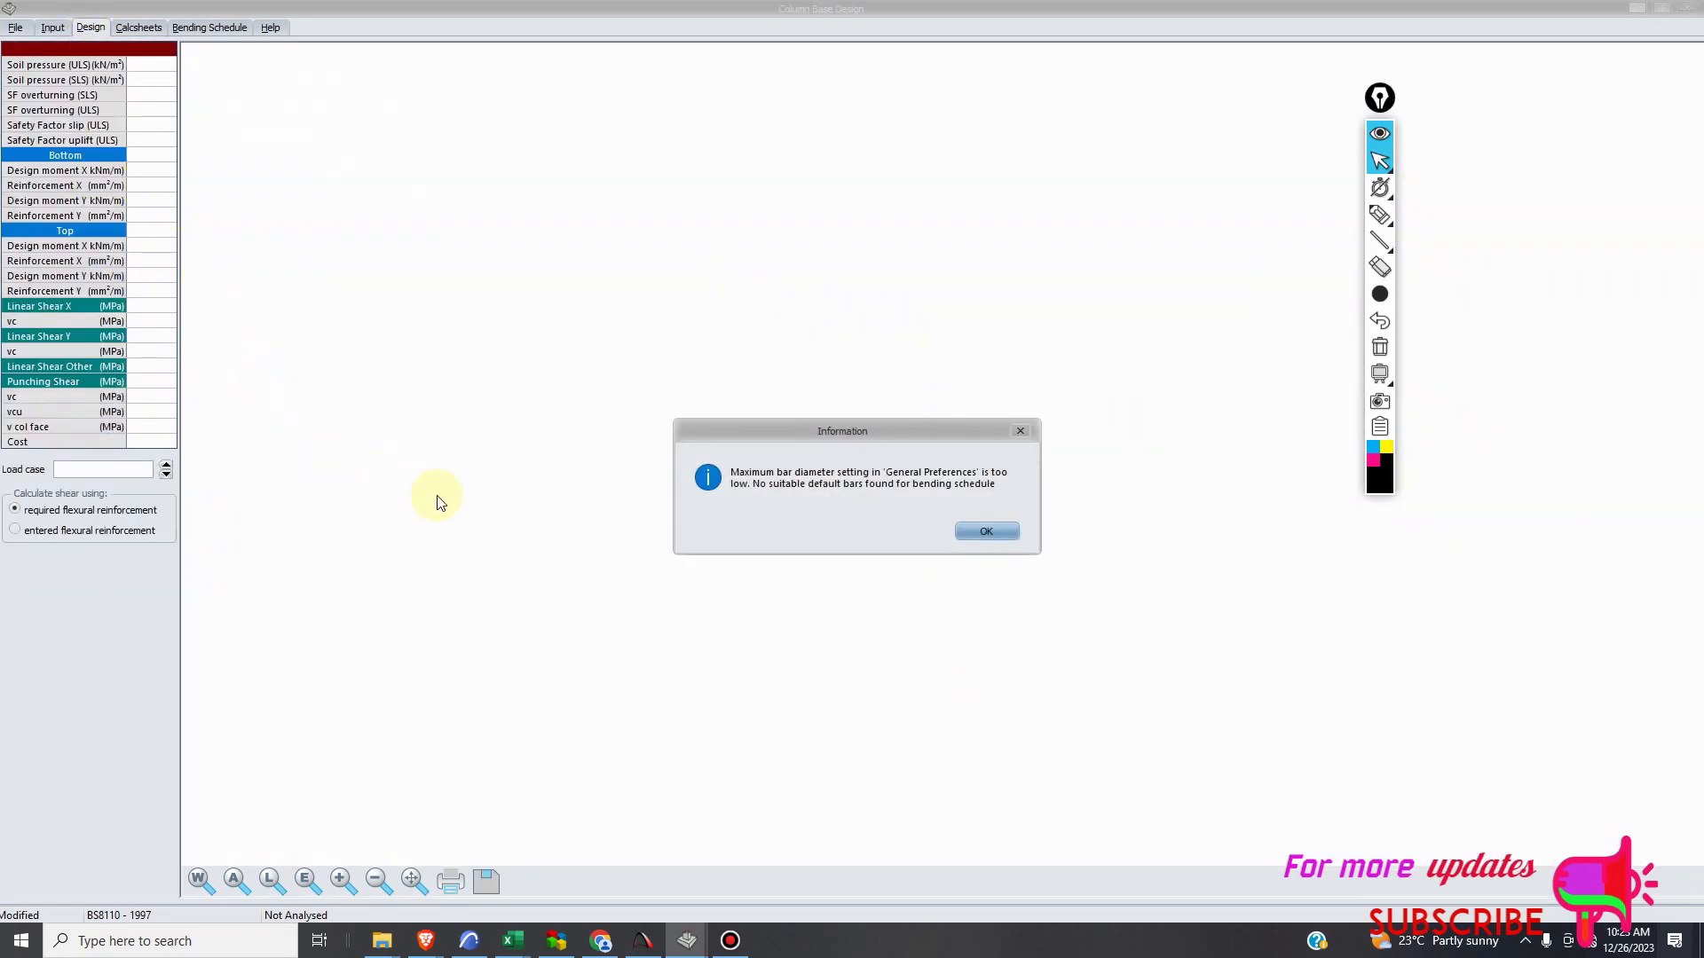
{"action": "left_click", "coordinate": [982, 532]}
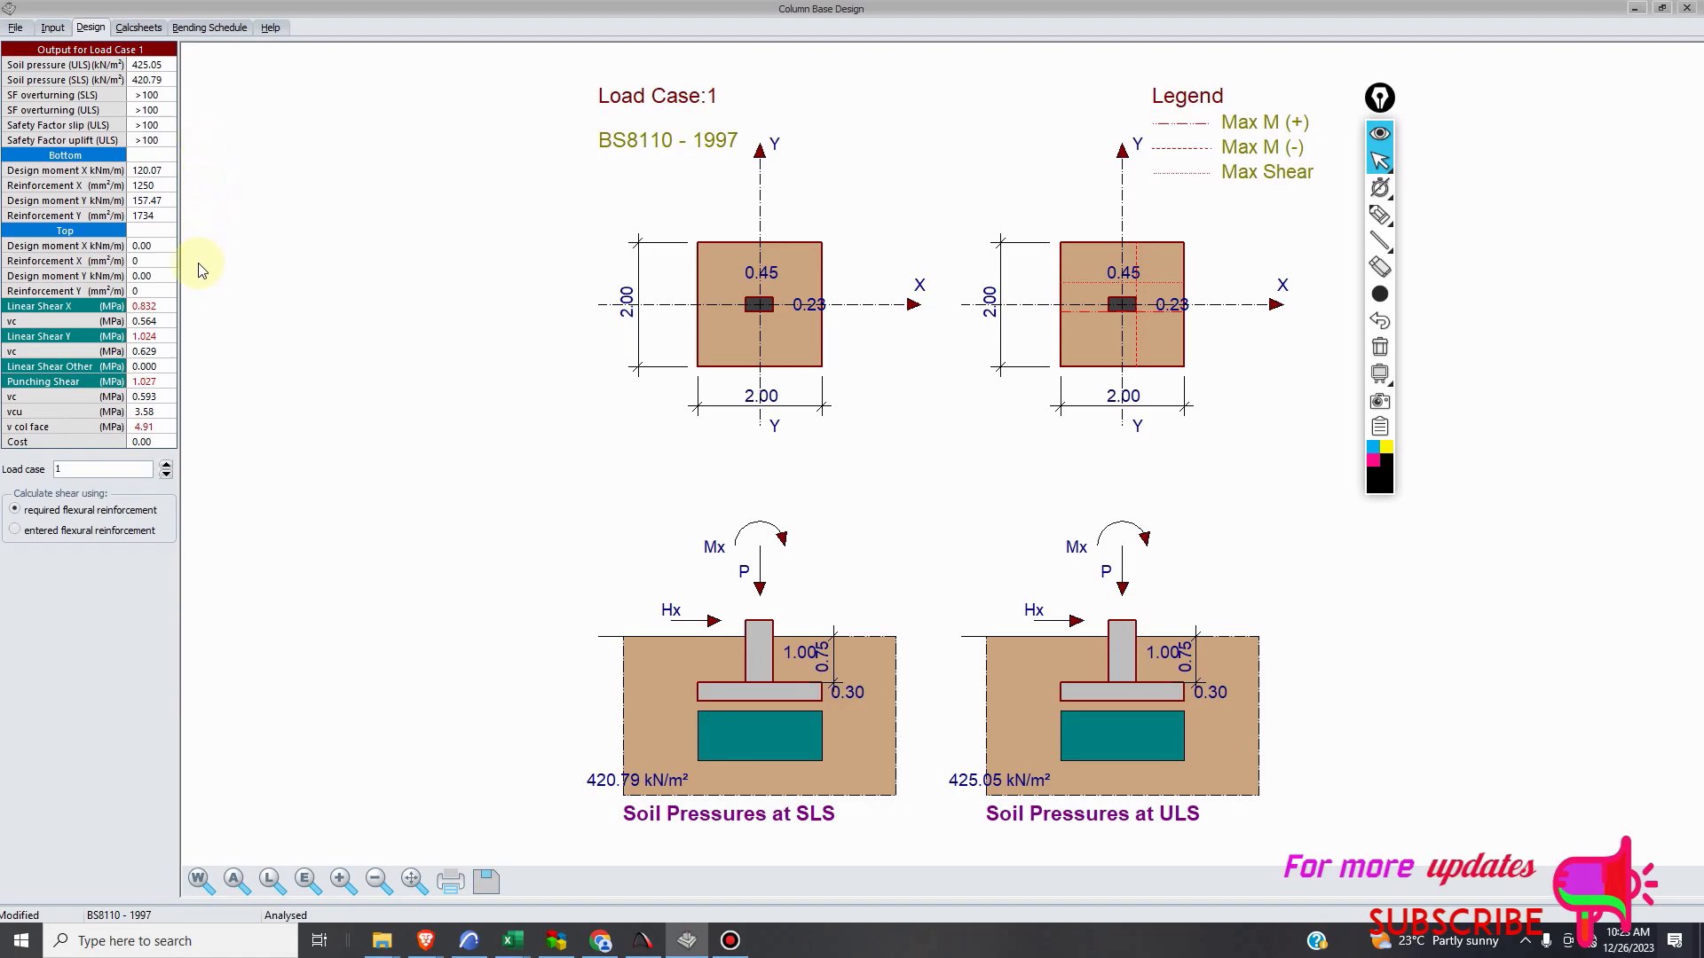
Review the calculation sheet and the bending schedule of the base design.
{"action": "left_click", "coordinate": [138, 26]}
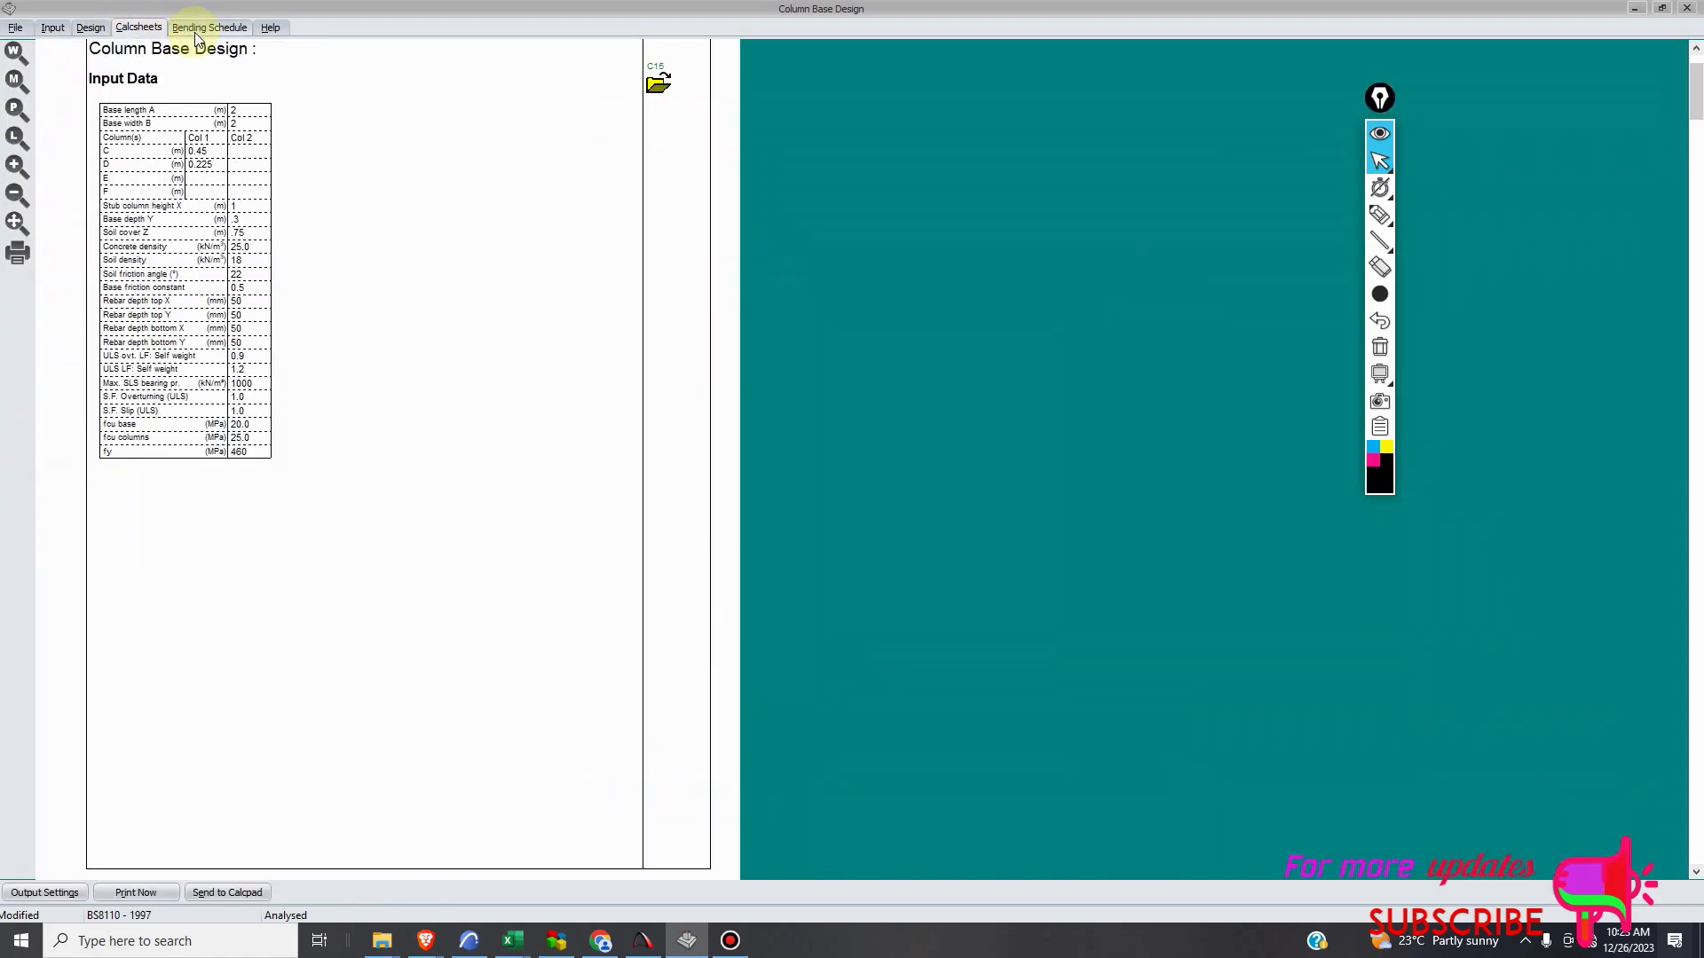
{"action": "left_click", "coordinate": [192, 27]}
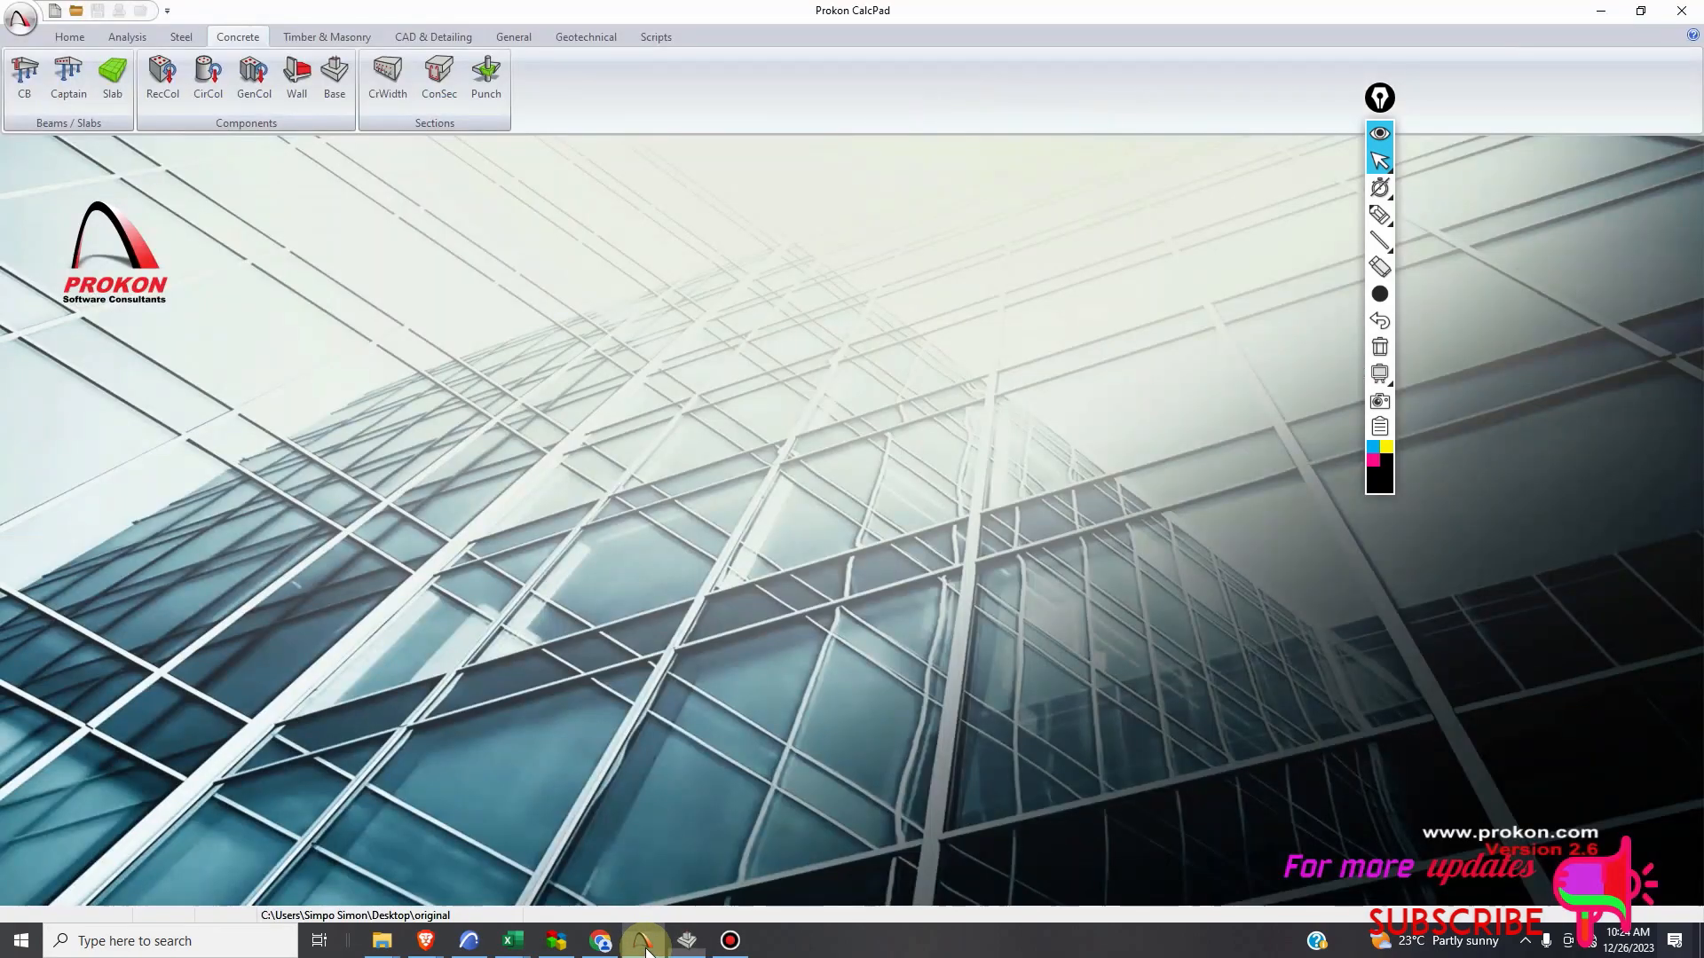
{"action": "left_click", "coordinate": [632, 942]}
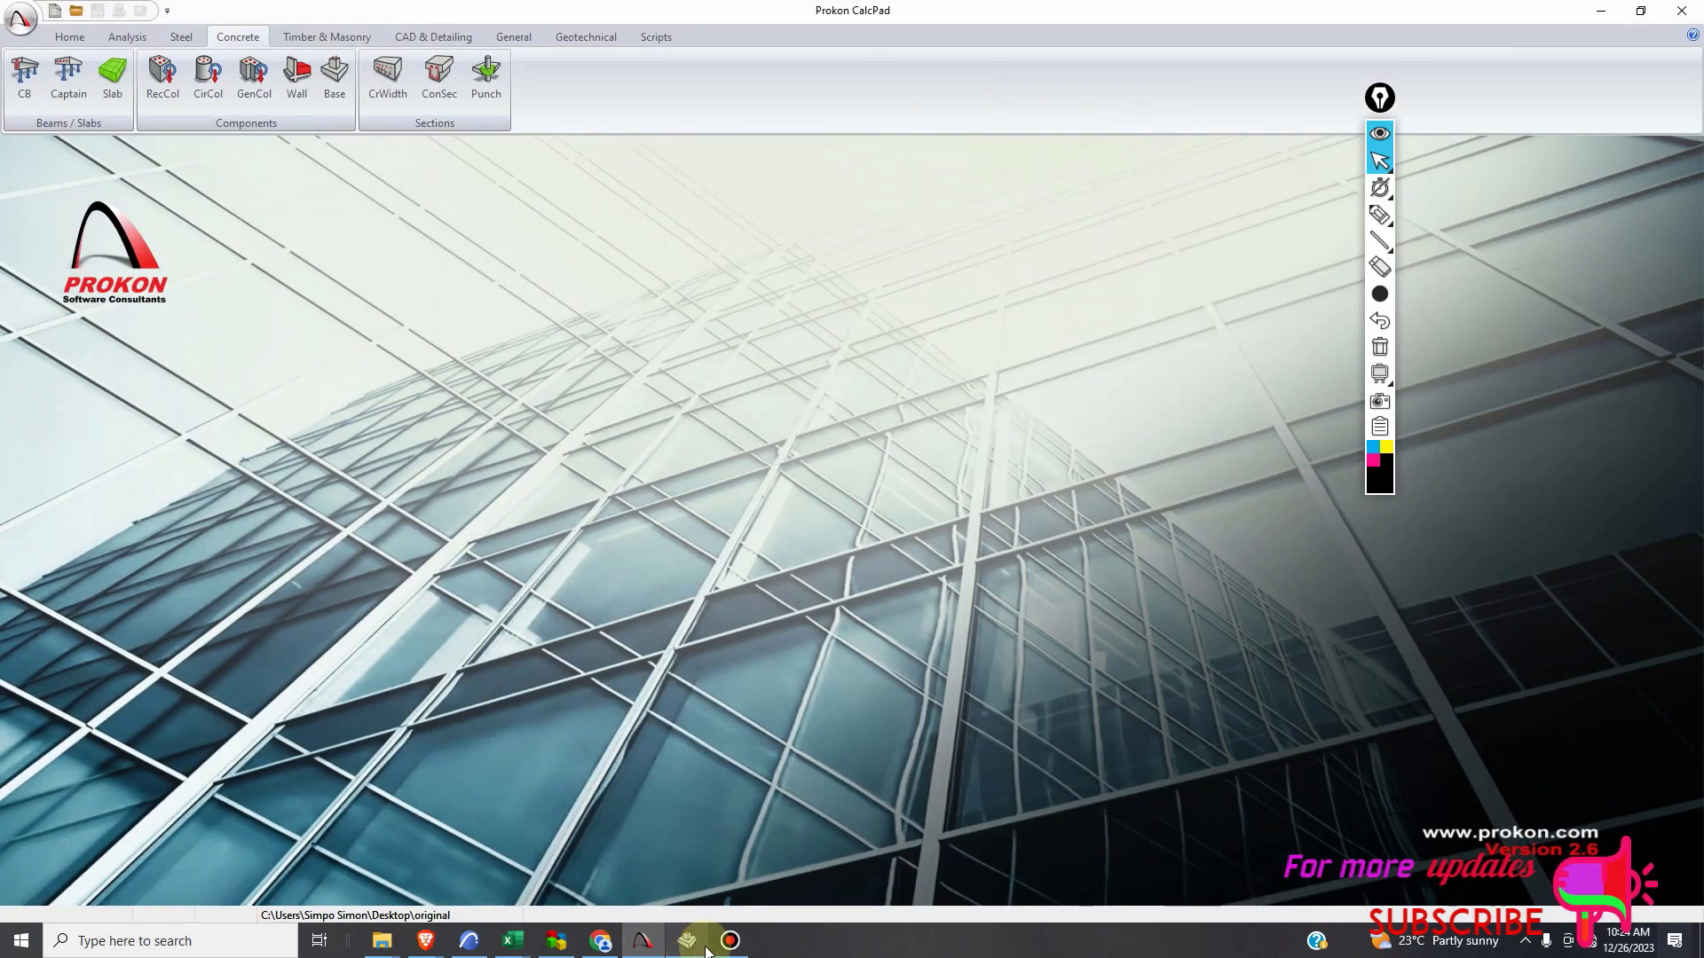
Switch to the RCC51 Column Load Take-down workbook in Excel and check the cumulative column loads on the LOADTD sheet.
{"action": "mouse_move", "coordinate": [512, 942]}
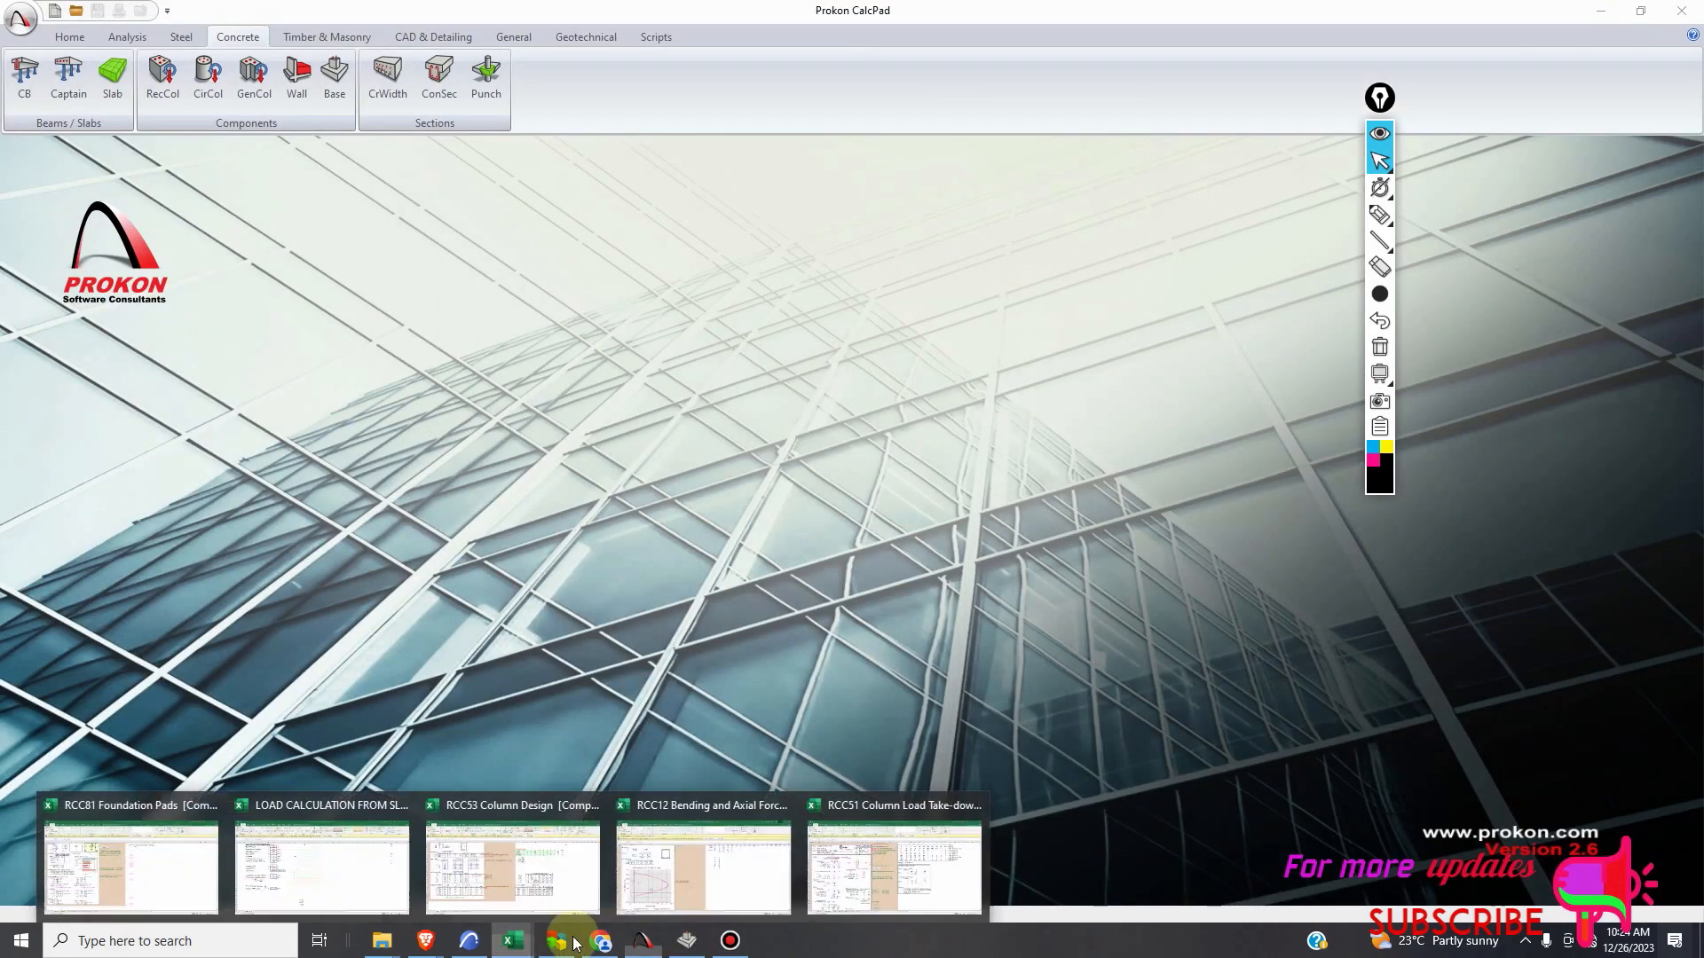
{"action": "left_click", "coordinate": [861, 865]}
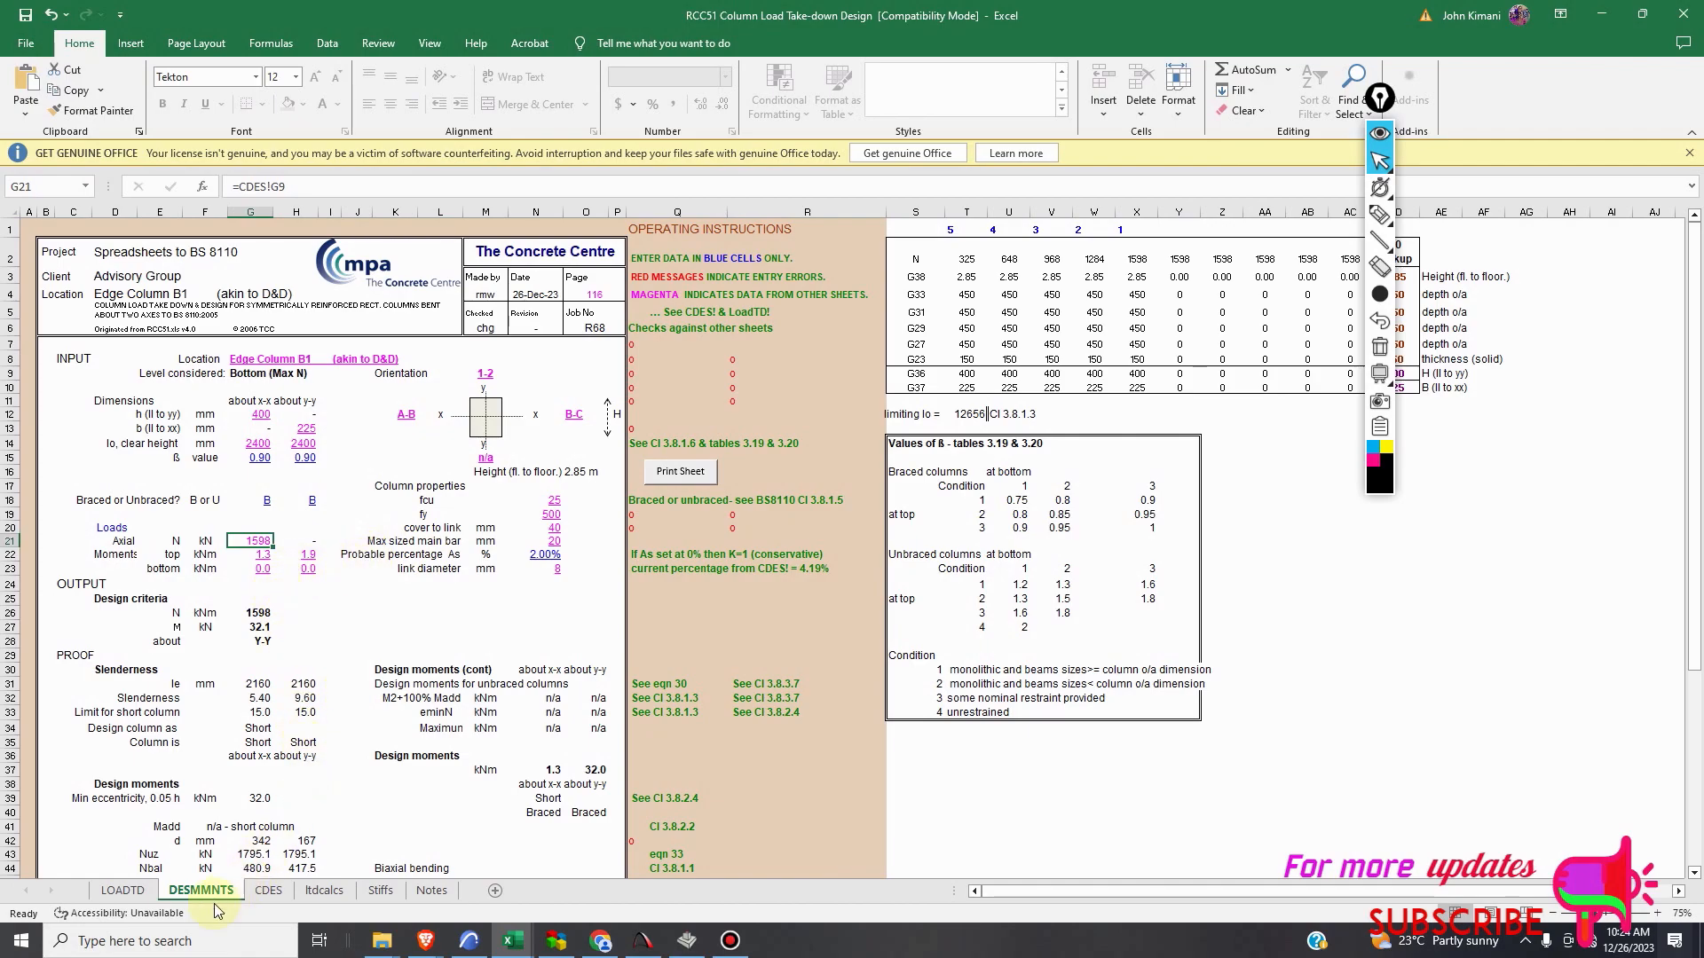
{"action": "left_click", "coordinate": [123, 889]}
{"action": "scroll", "coordinate": [444, 736], "scroll_direction": "up", "scroll_amount": 1}
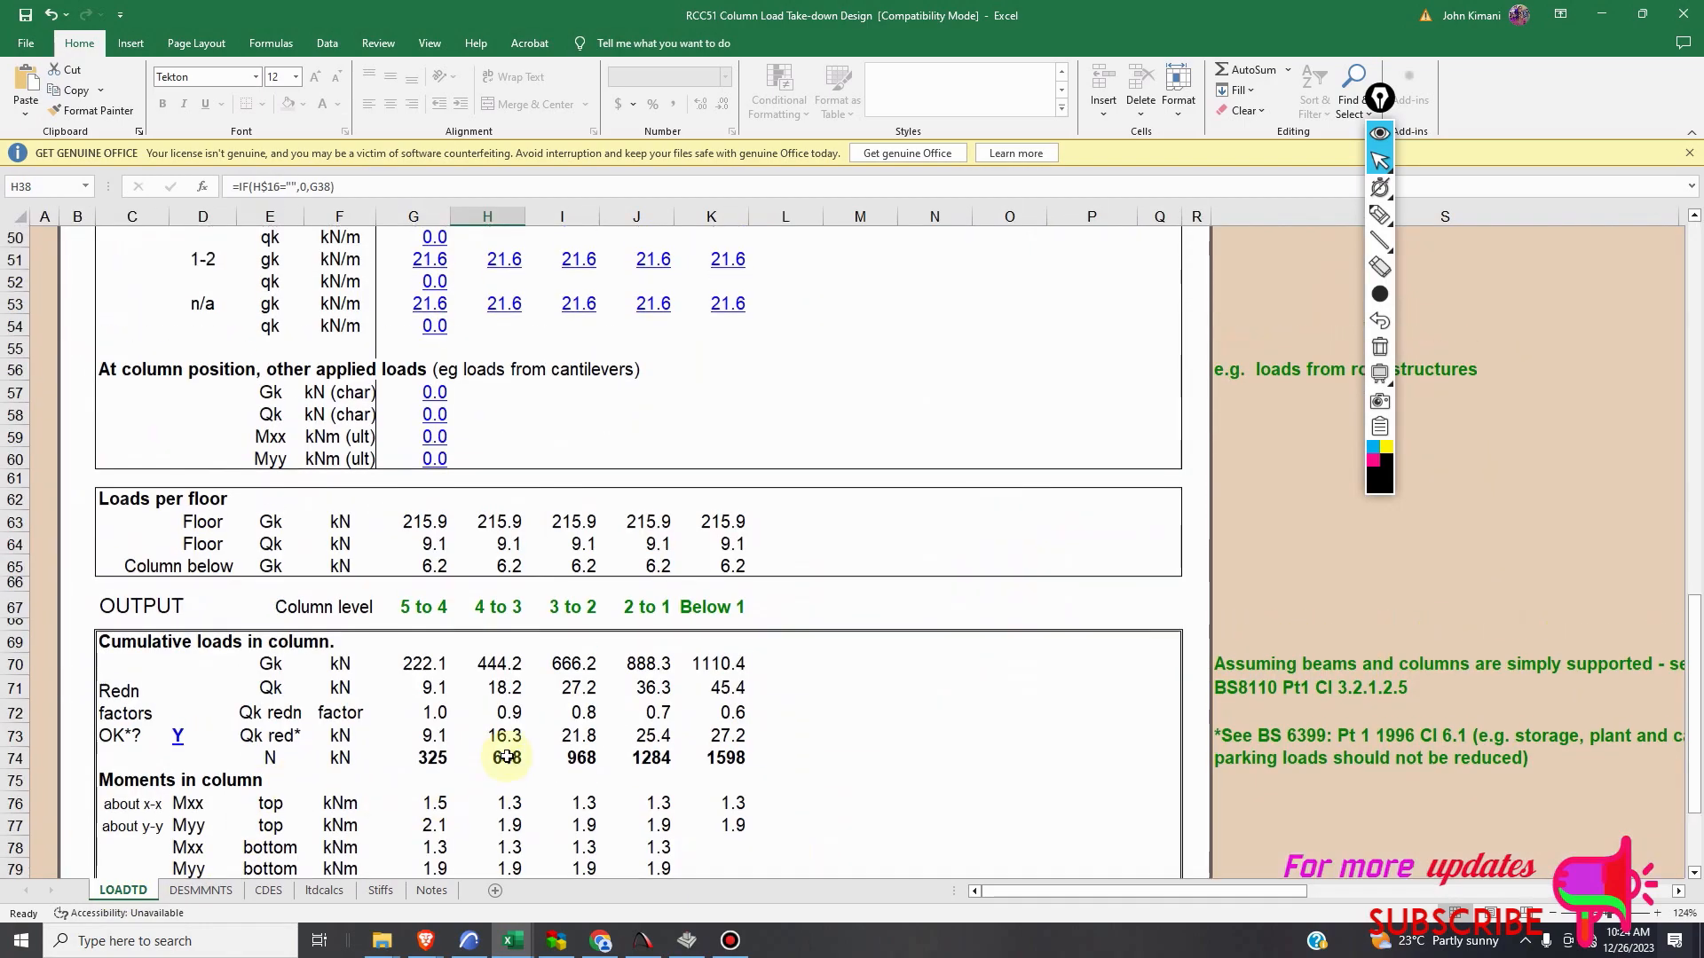
{"action": "scroll", "coordinate": [499, 705], "scroll_direction": "down", "scroll_amount": 1}
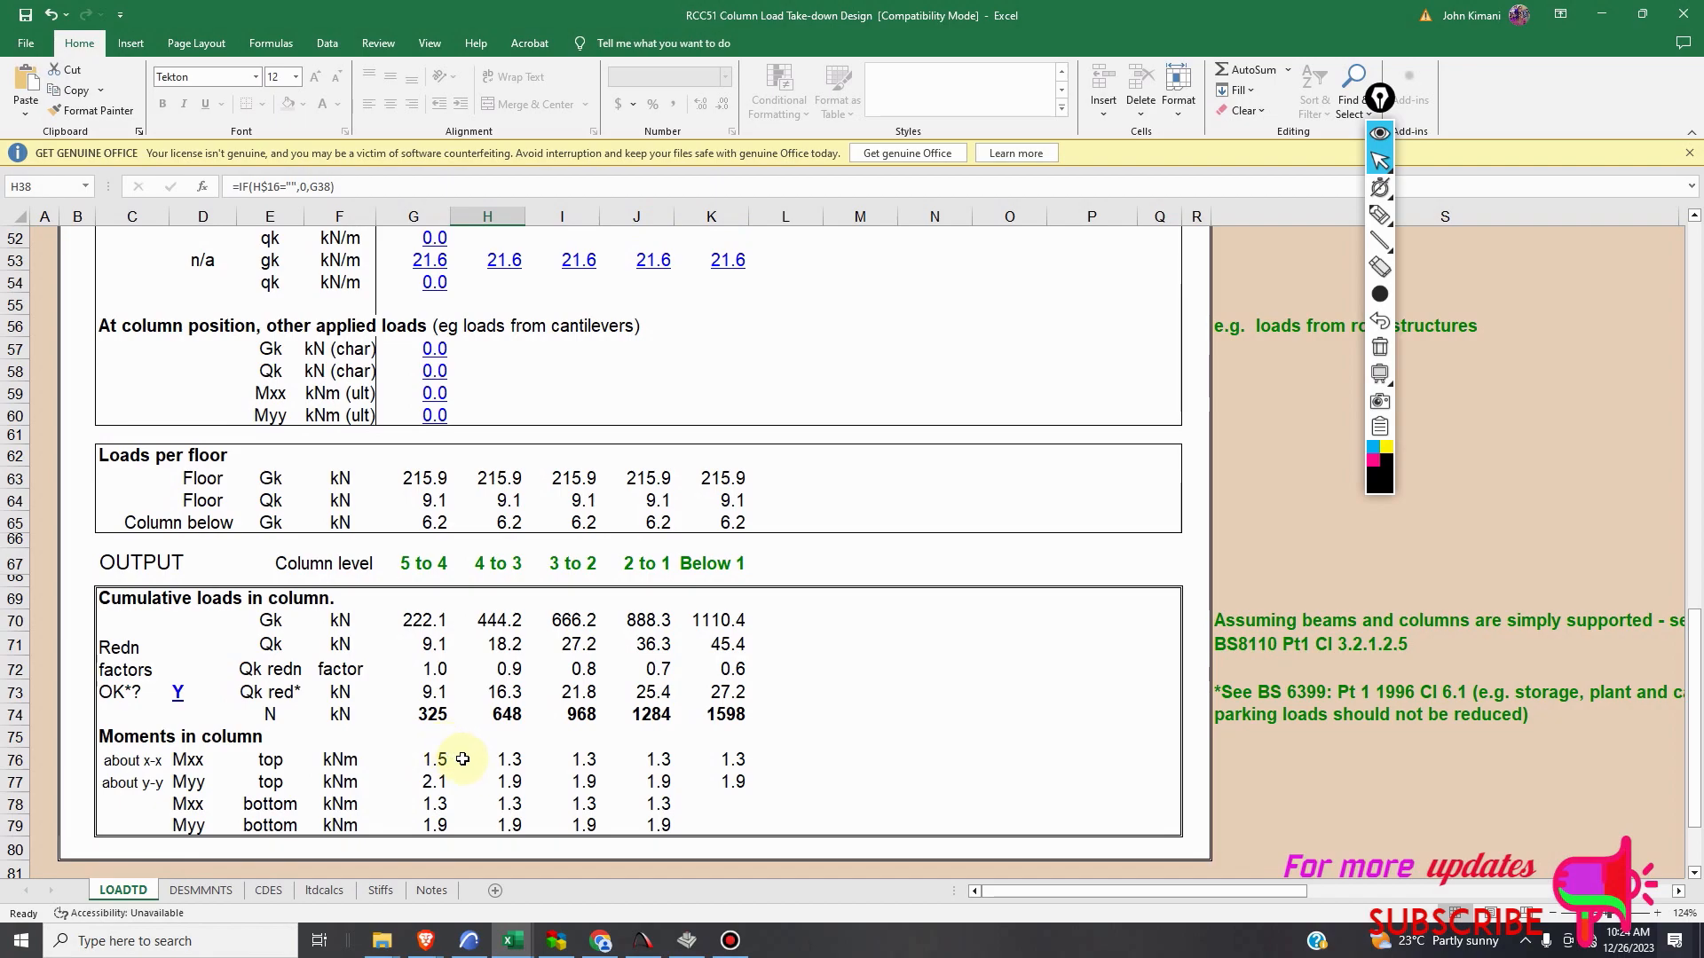
{"action": "scroll", "coordinate": [457, 709], "scroll_direction": "up", "scroll_amount": 1}
{"action": "scroll", "coordinate": [497, 754], "scroll_direction": "down", "scroll_amount": 1}
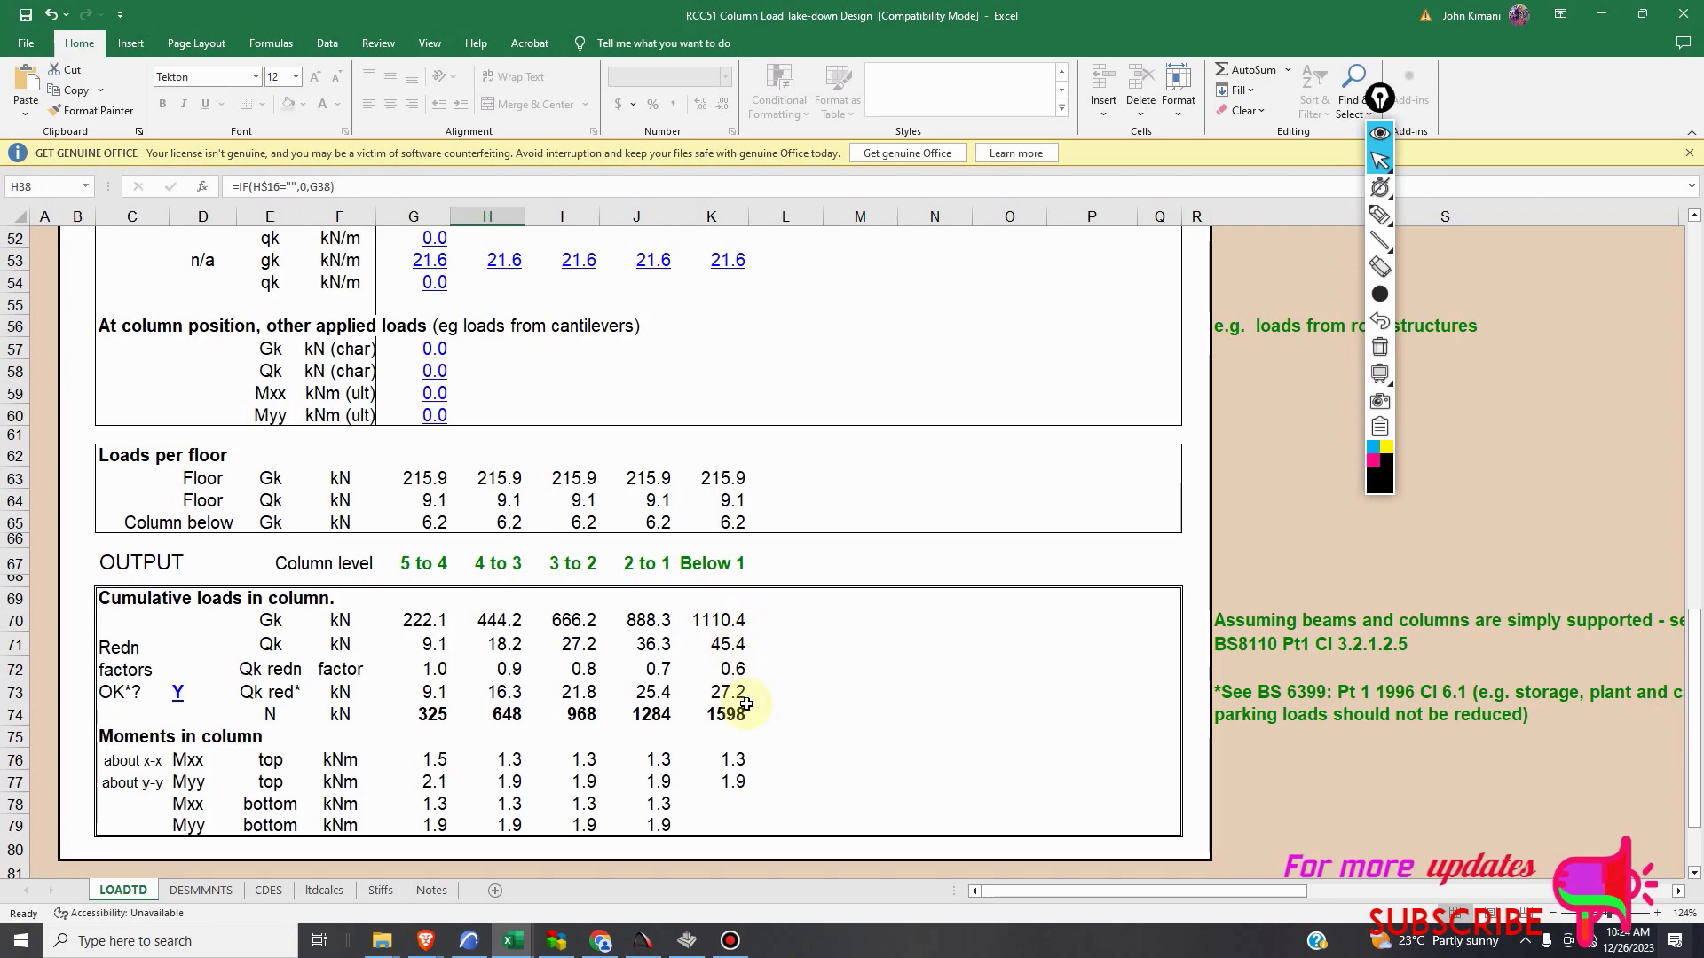
Return to Prokon Column Base Design, set the load P to 1100 kN and rerun the design, dismissing the bar diameter message.
{"action": "left_click", "coordinate": [689, 946]}
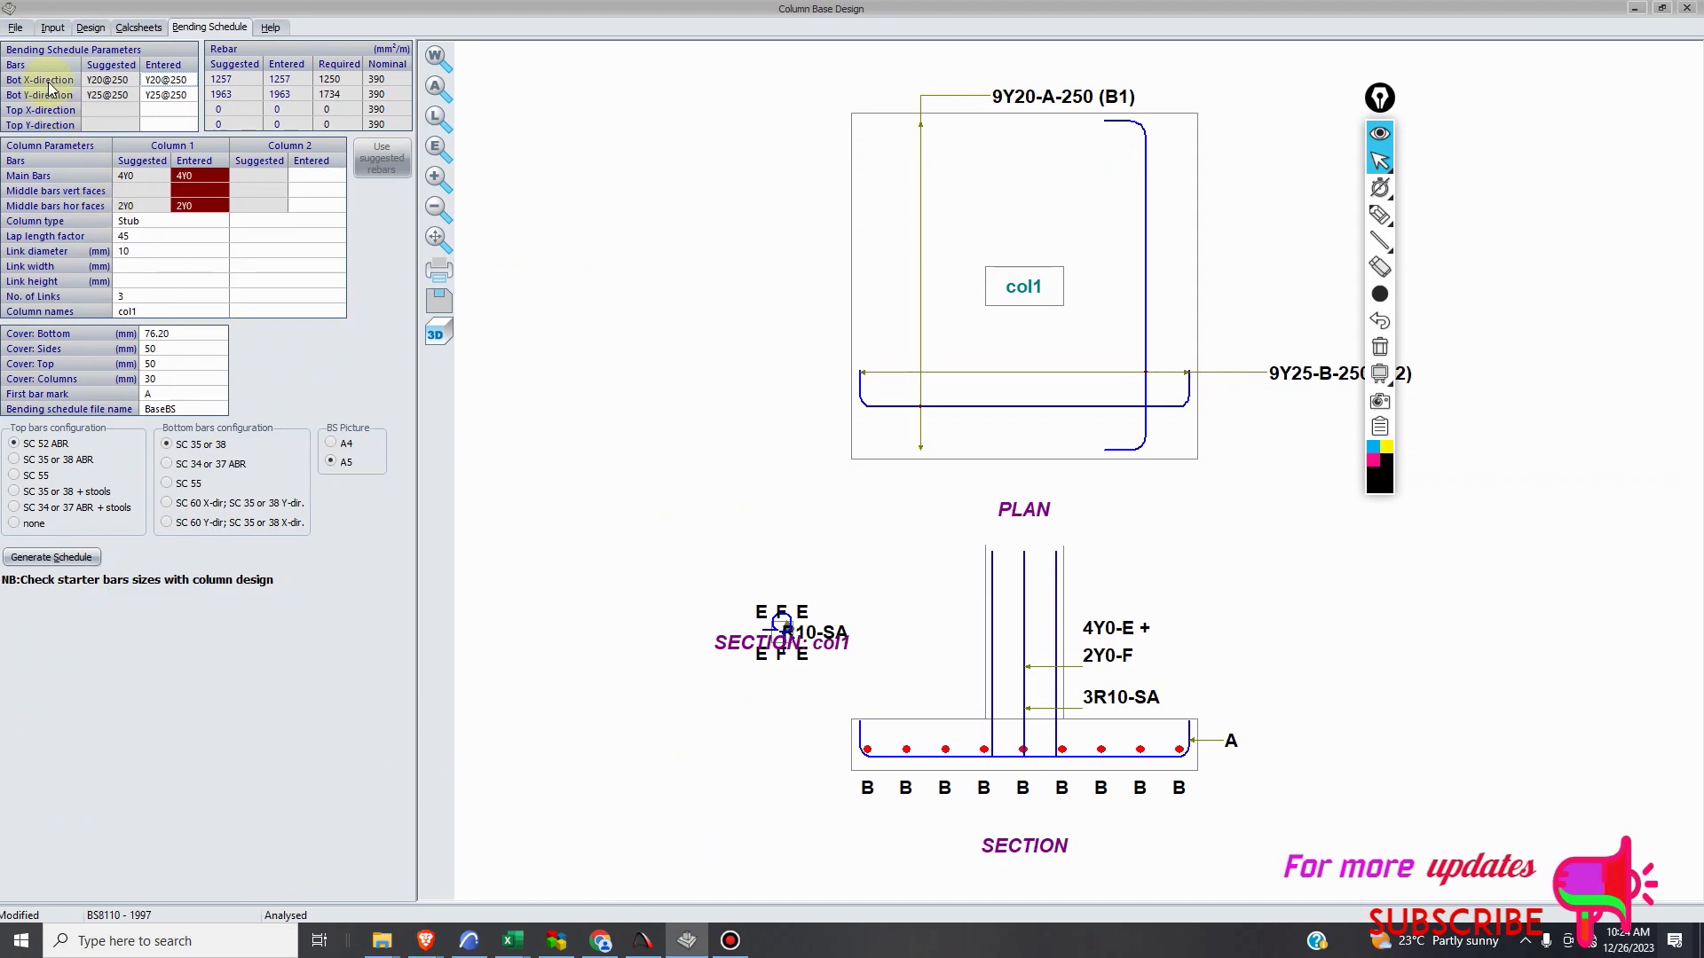
{"action": "left_click", "coordinate": [54, 28]}
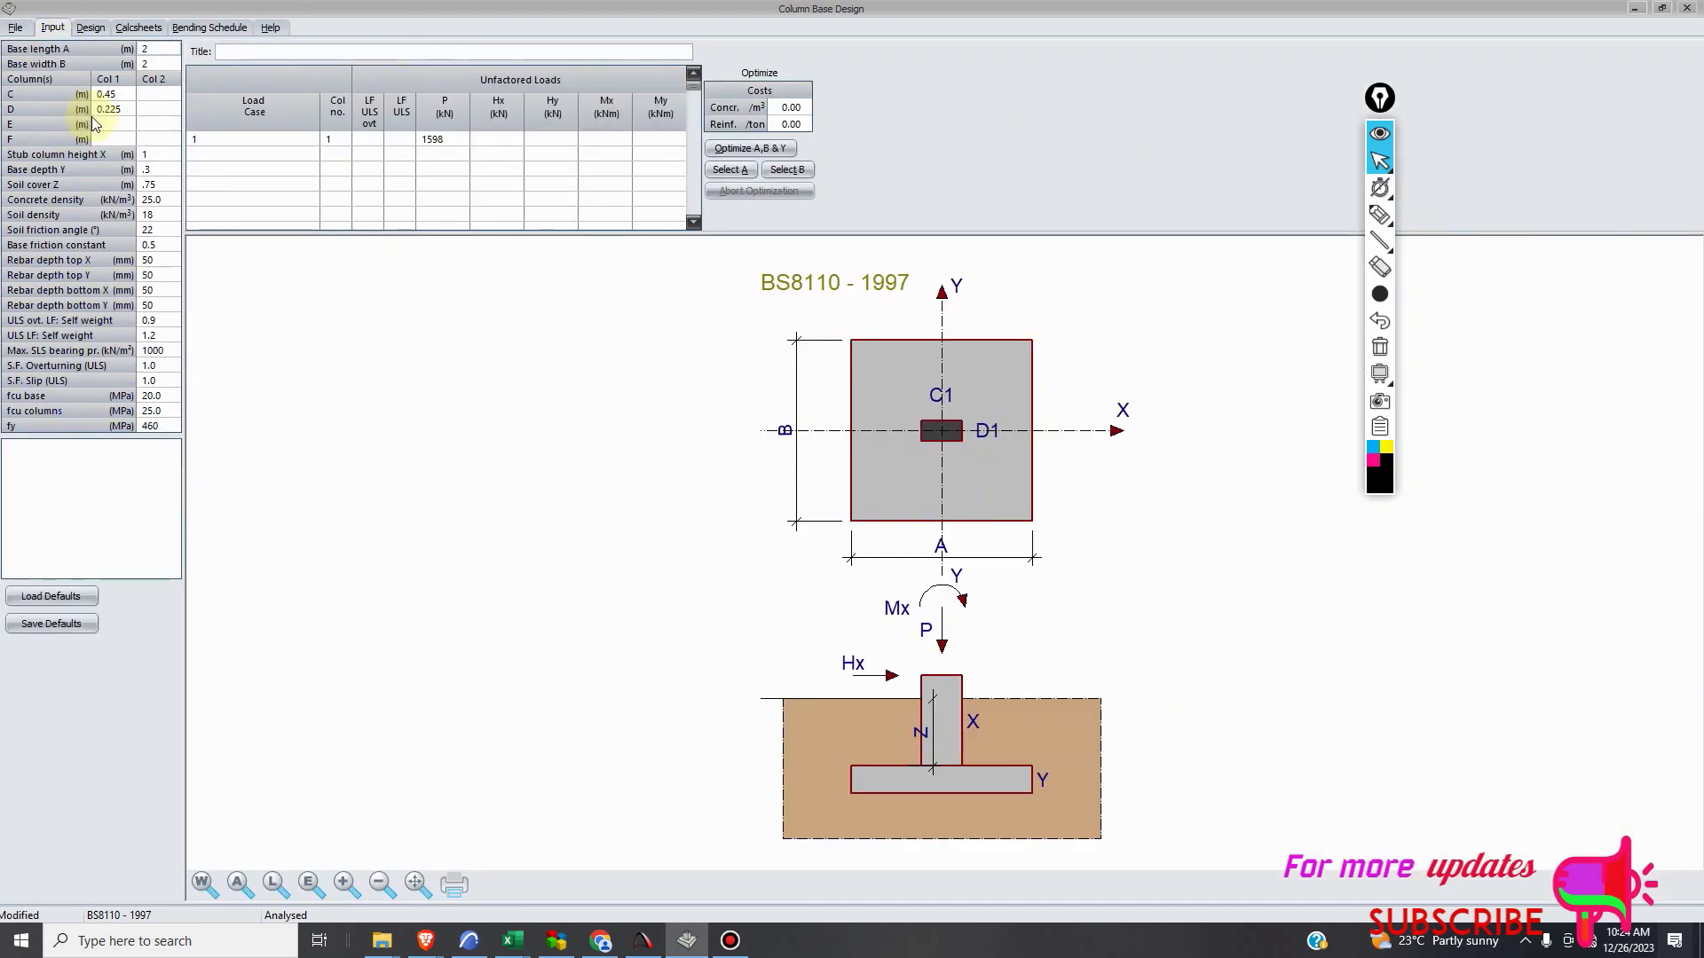
{"action": "left_click", "coordinate": [454, 140]}
{"action": "double_click", "coordinate": [455, 140]}
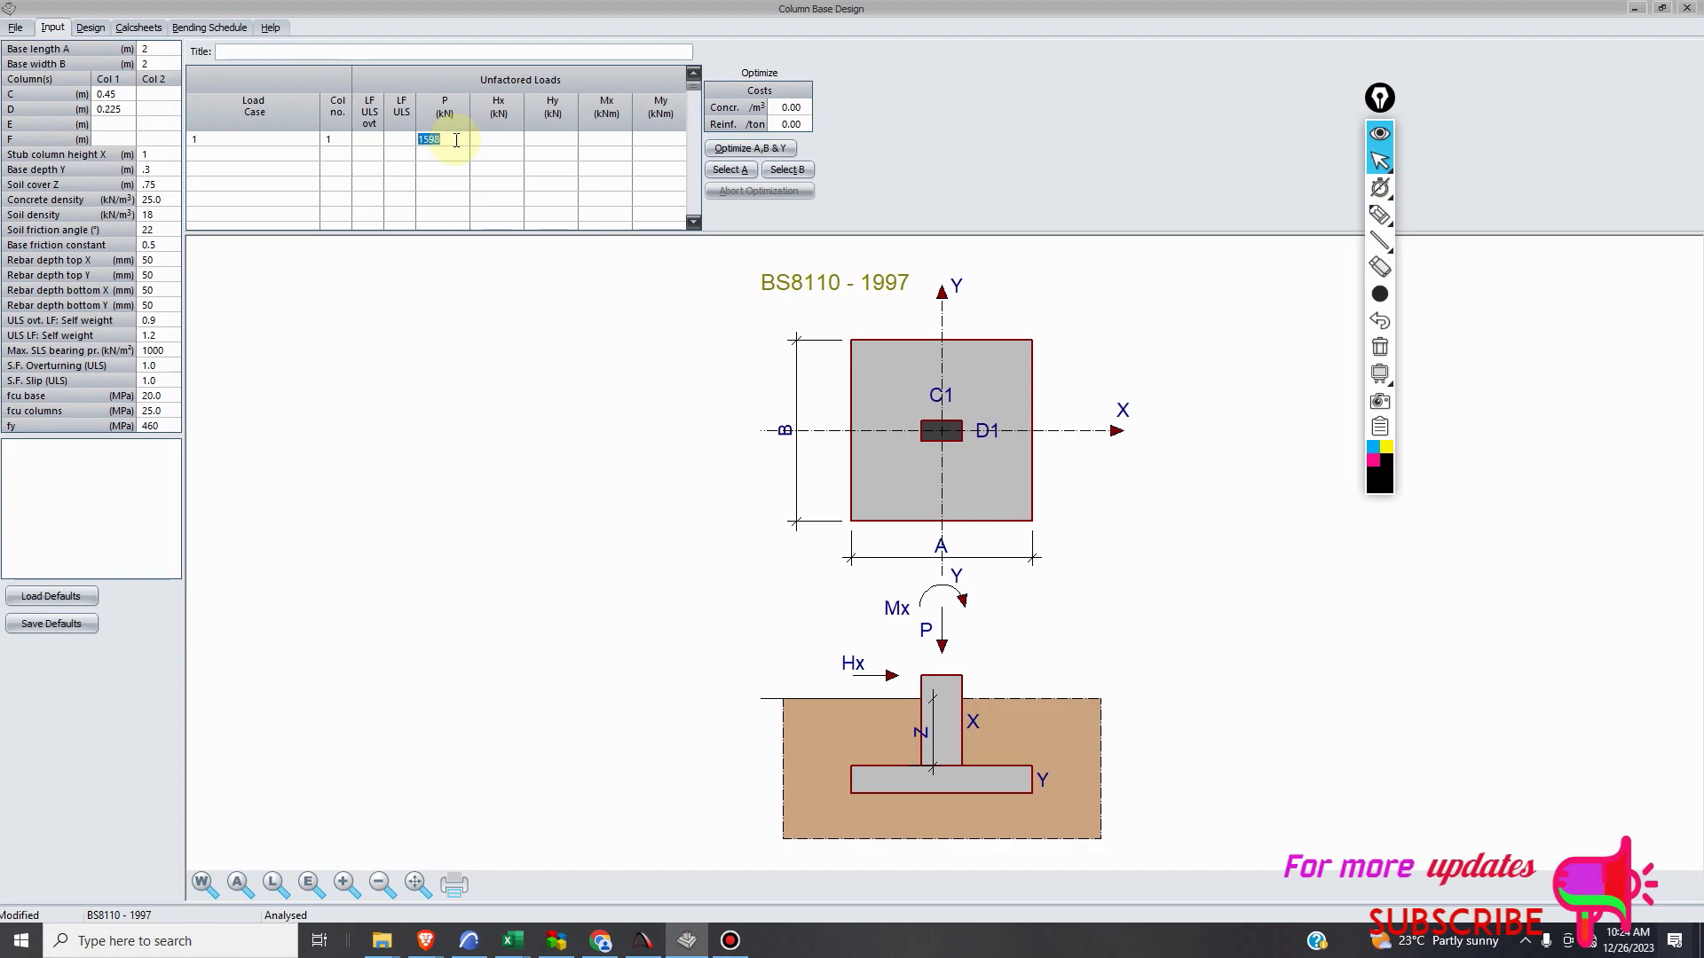
{"action": "type", "text": "110"}
{"action": "left_click", "coordinate": [90, 28]}
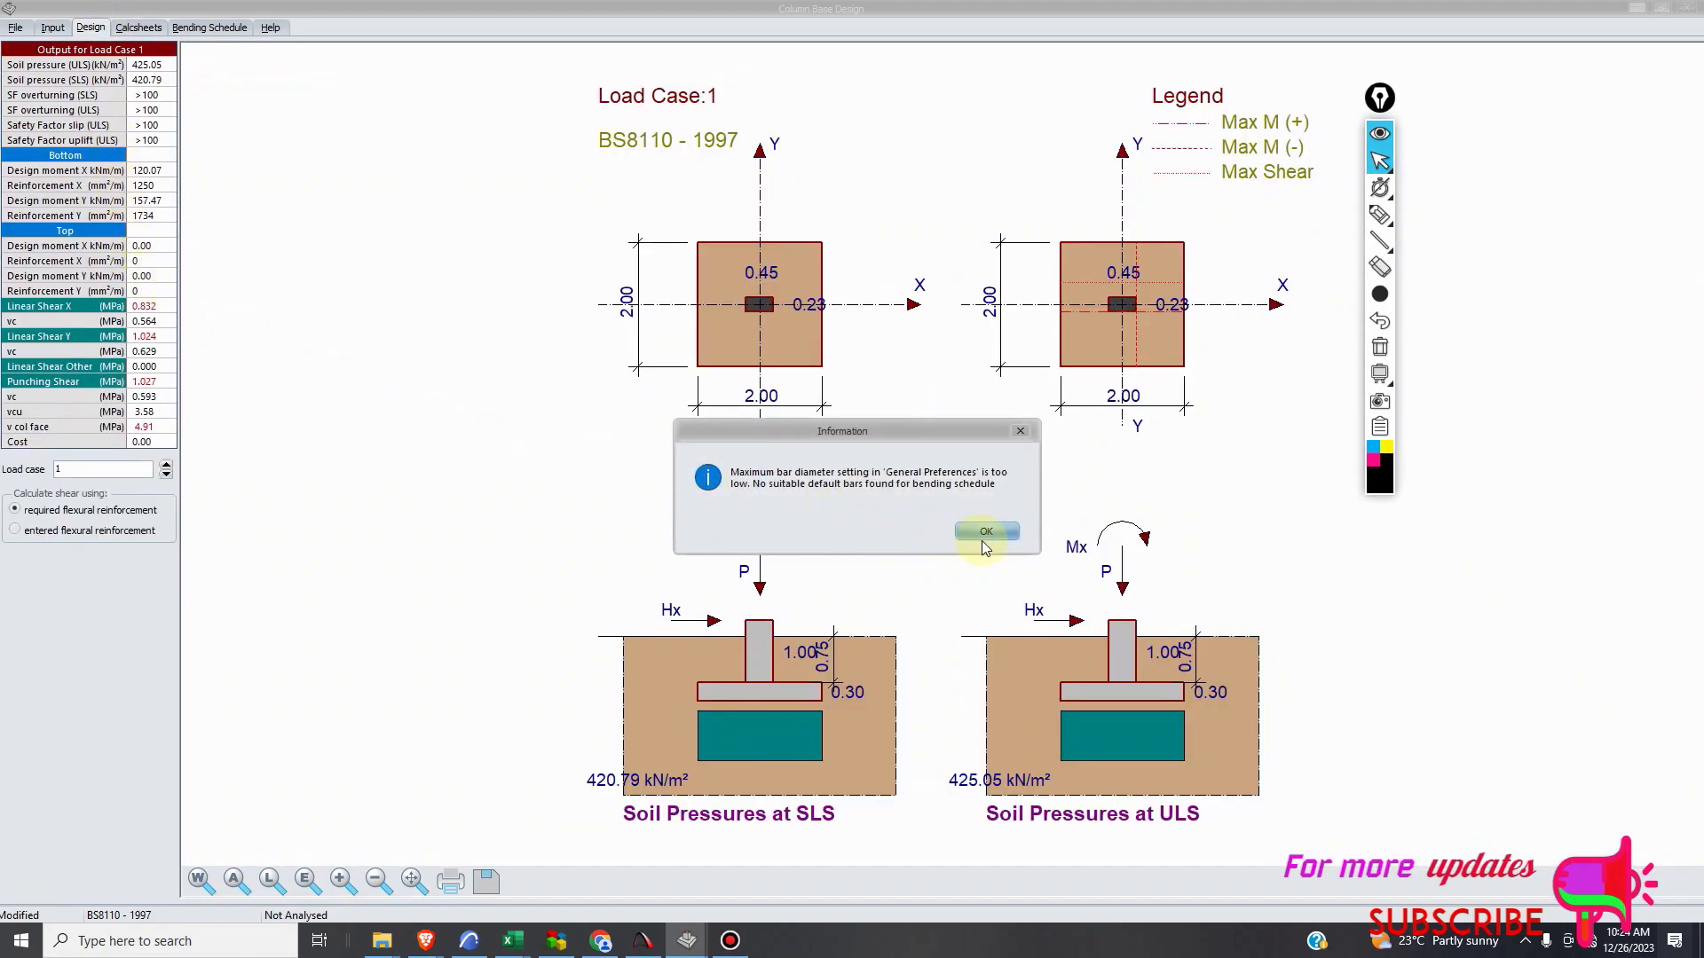
{"action": "left_click", "coordinate": [983, 535]}
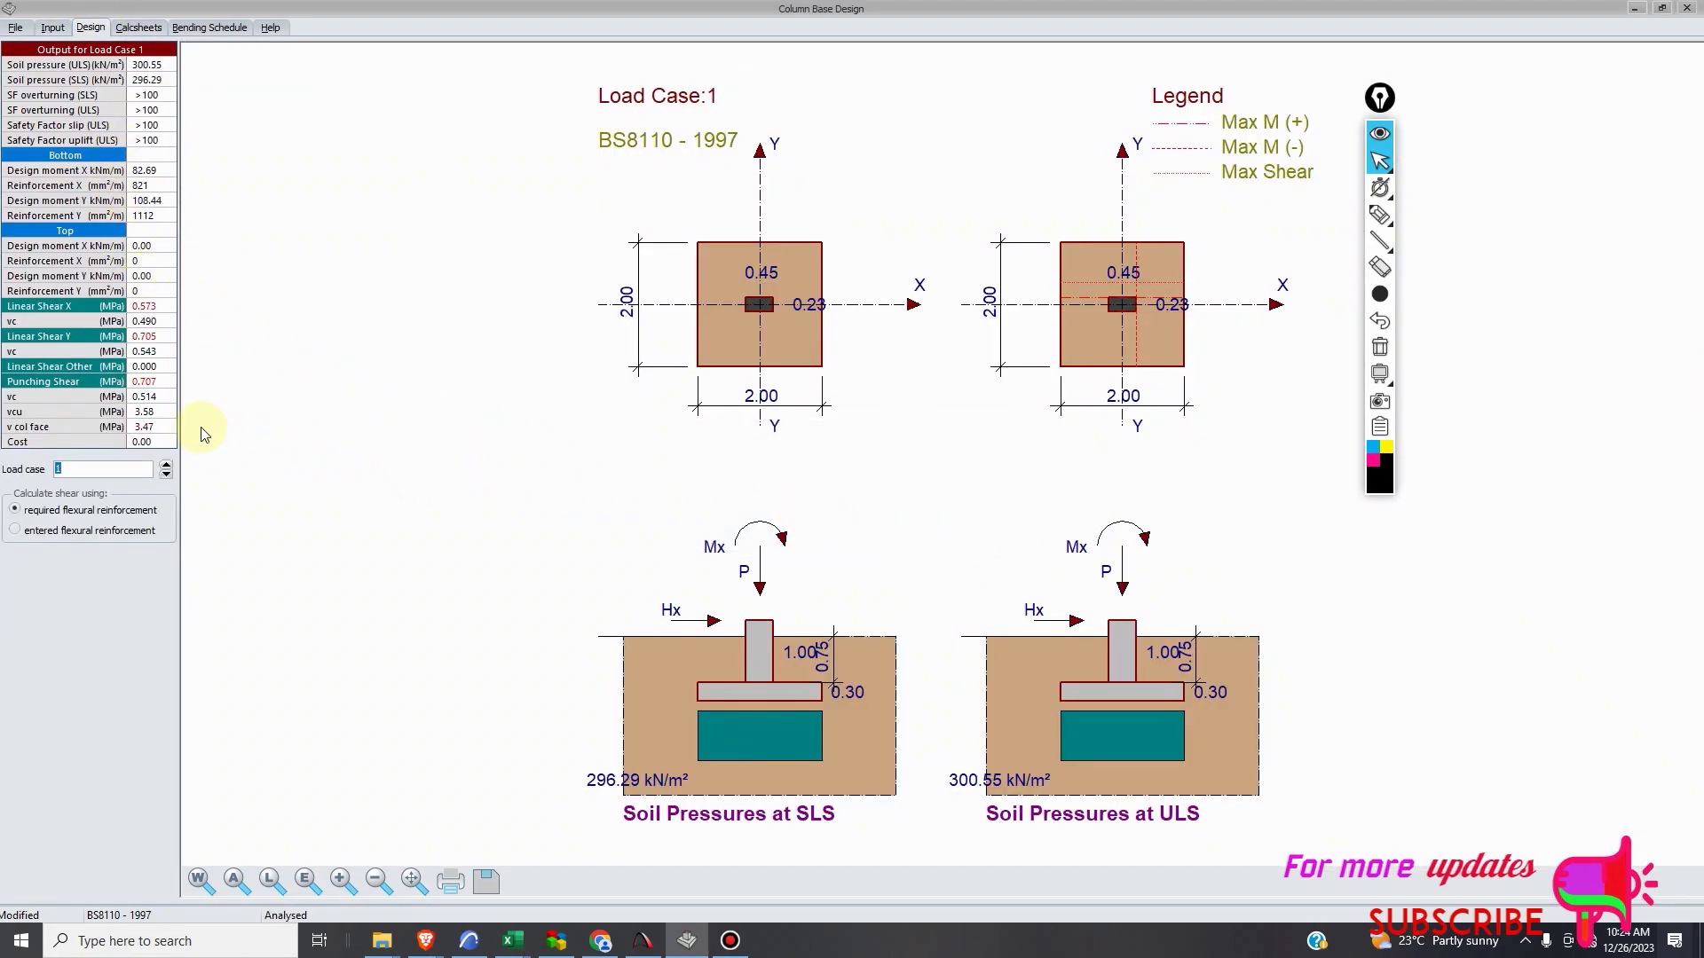
Apply the suggested rebars in the bending schedule, dismiss the bar diameter message and inspect the plan and section drawings.
{"action": "left_click", "coordinate": [213, 28]}
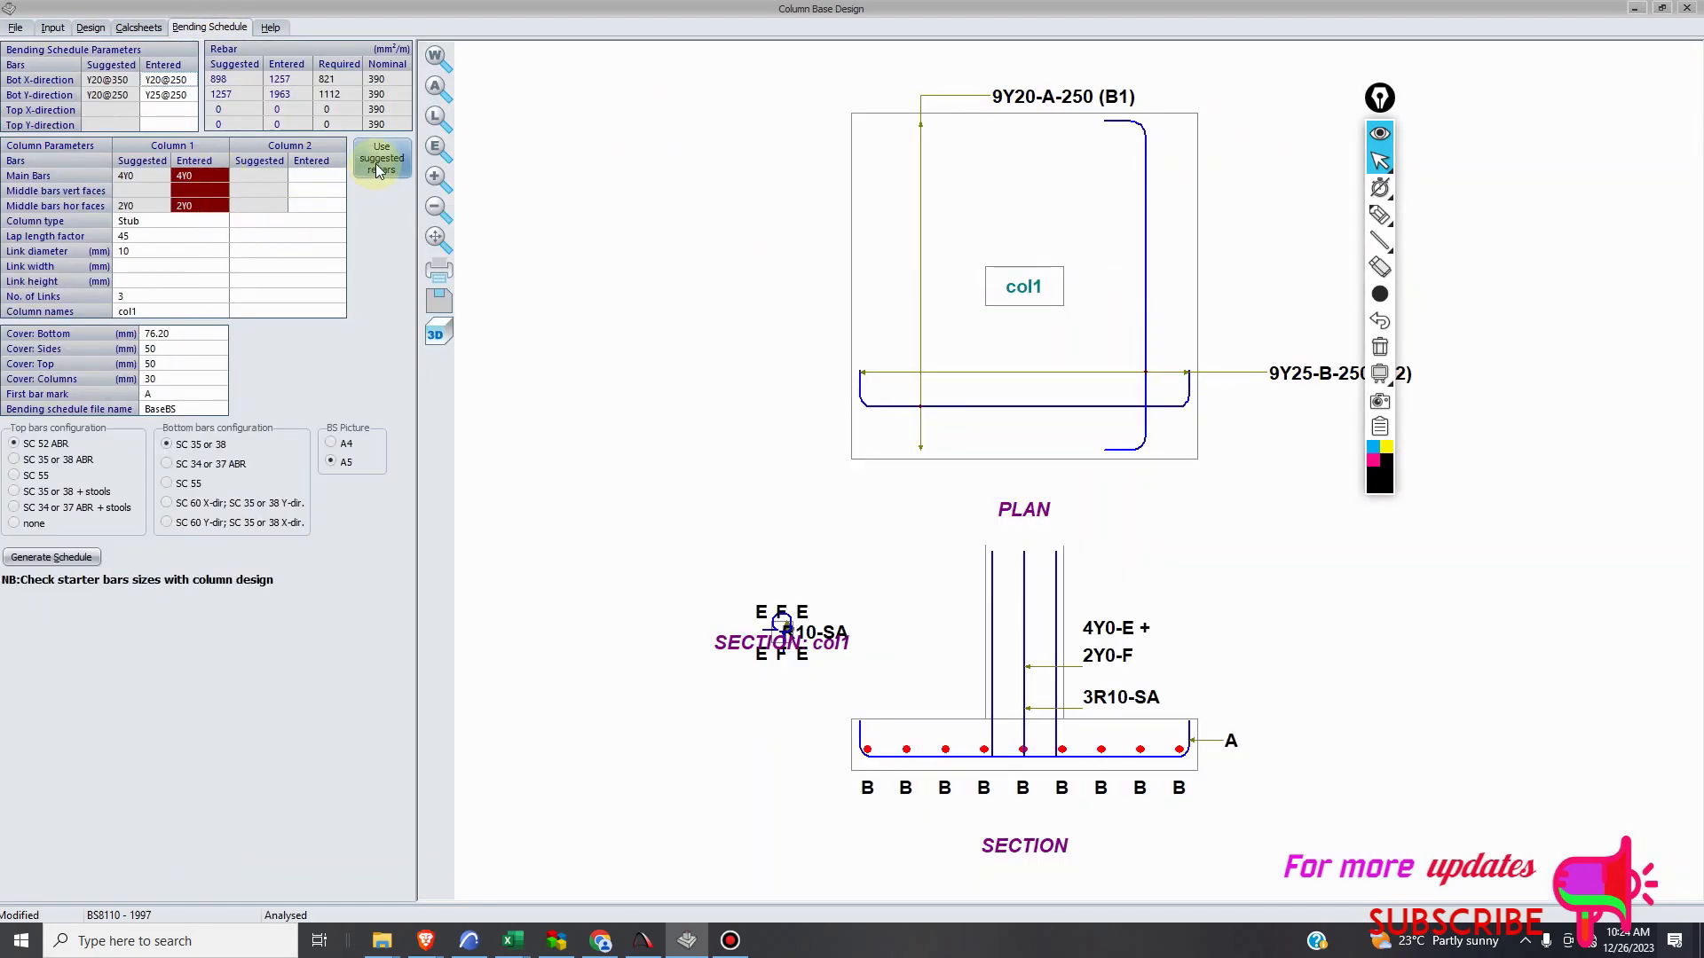
{"action": "left_click", "coordinate": [379, 170]}
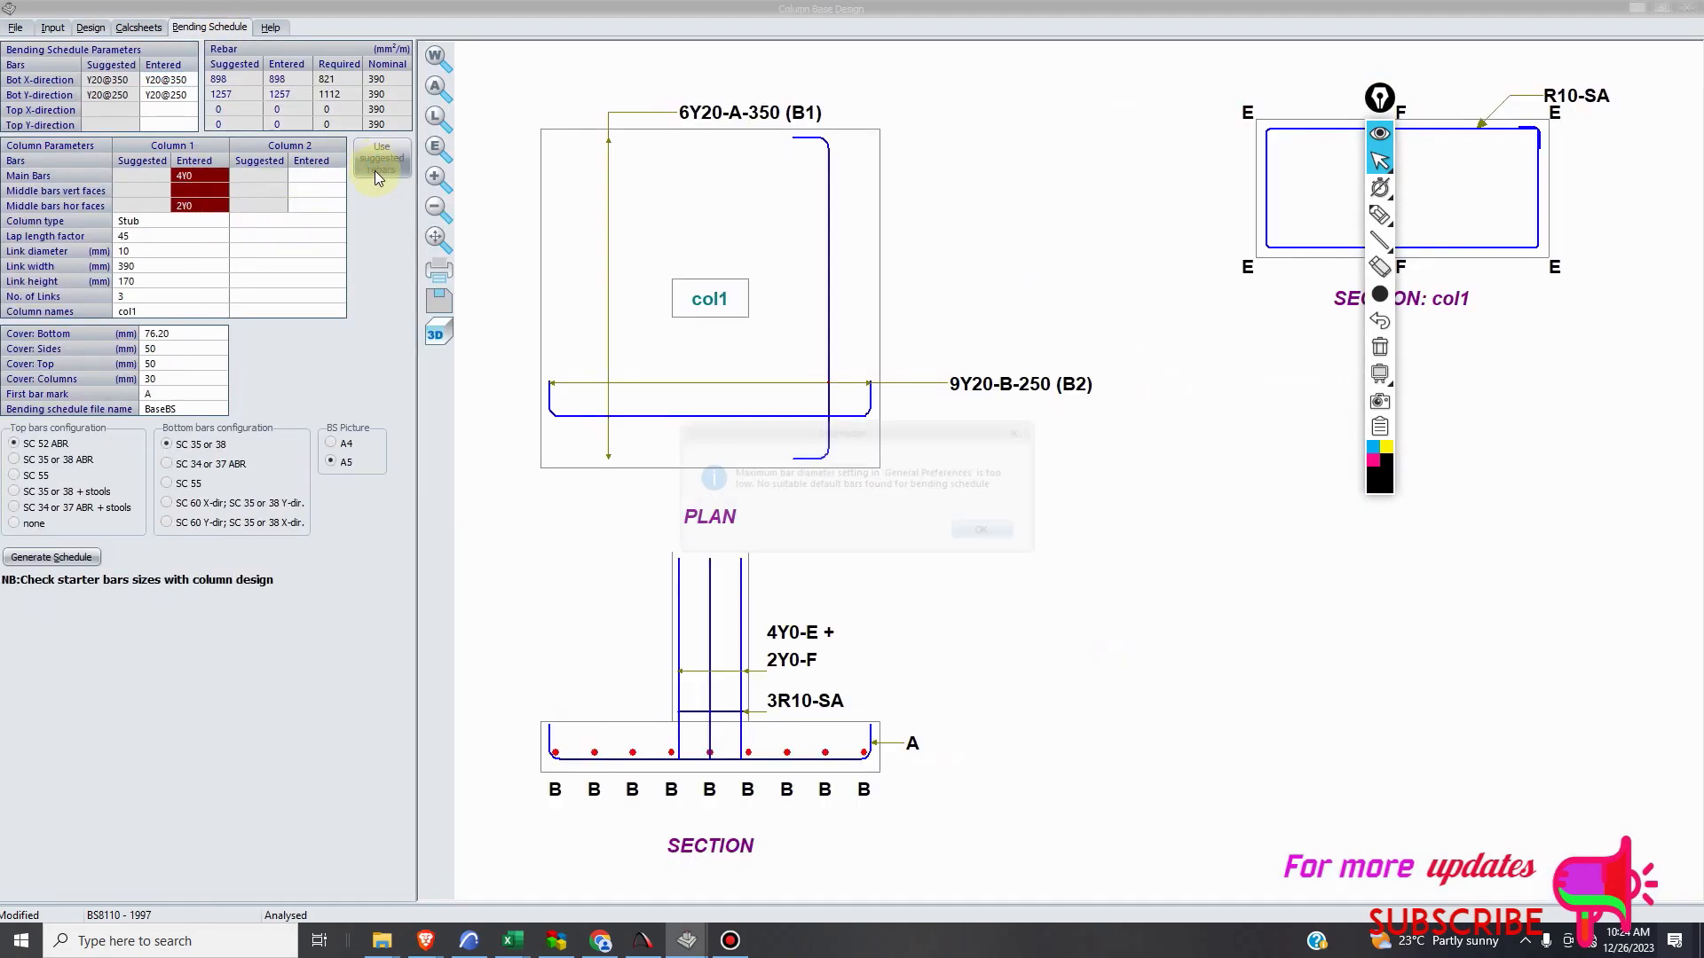
{"action": "left_click", "coordinate": [988, 529]}
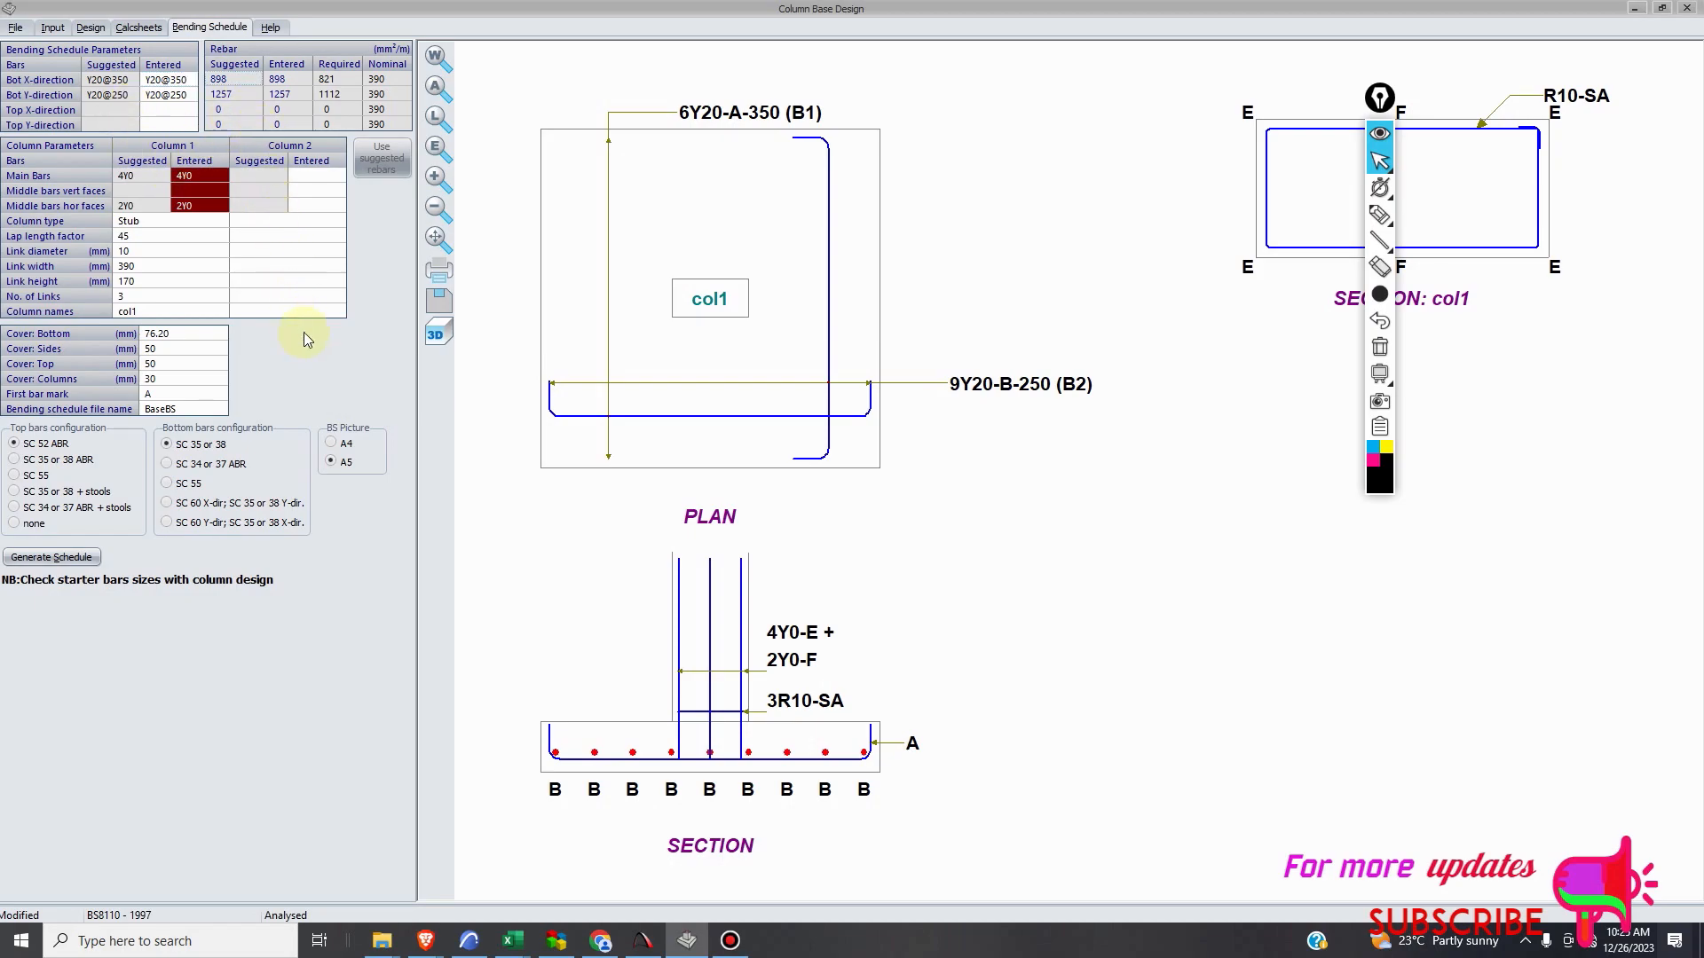
{"action": "scroll", "coordinate": [697, 624], "scroll_direction": "up", "scroll_amount": 2}
{"action": "scroll", "coordinate": [777, 494], "scroll_direction": "down", "scroll_amount": 3}
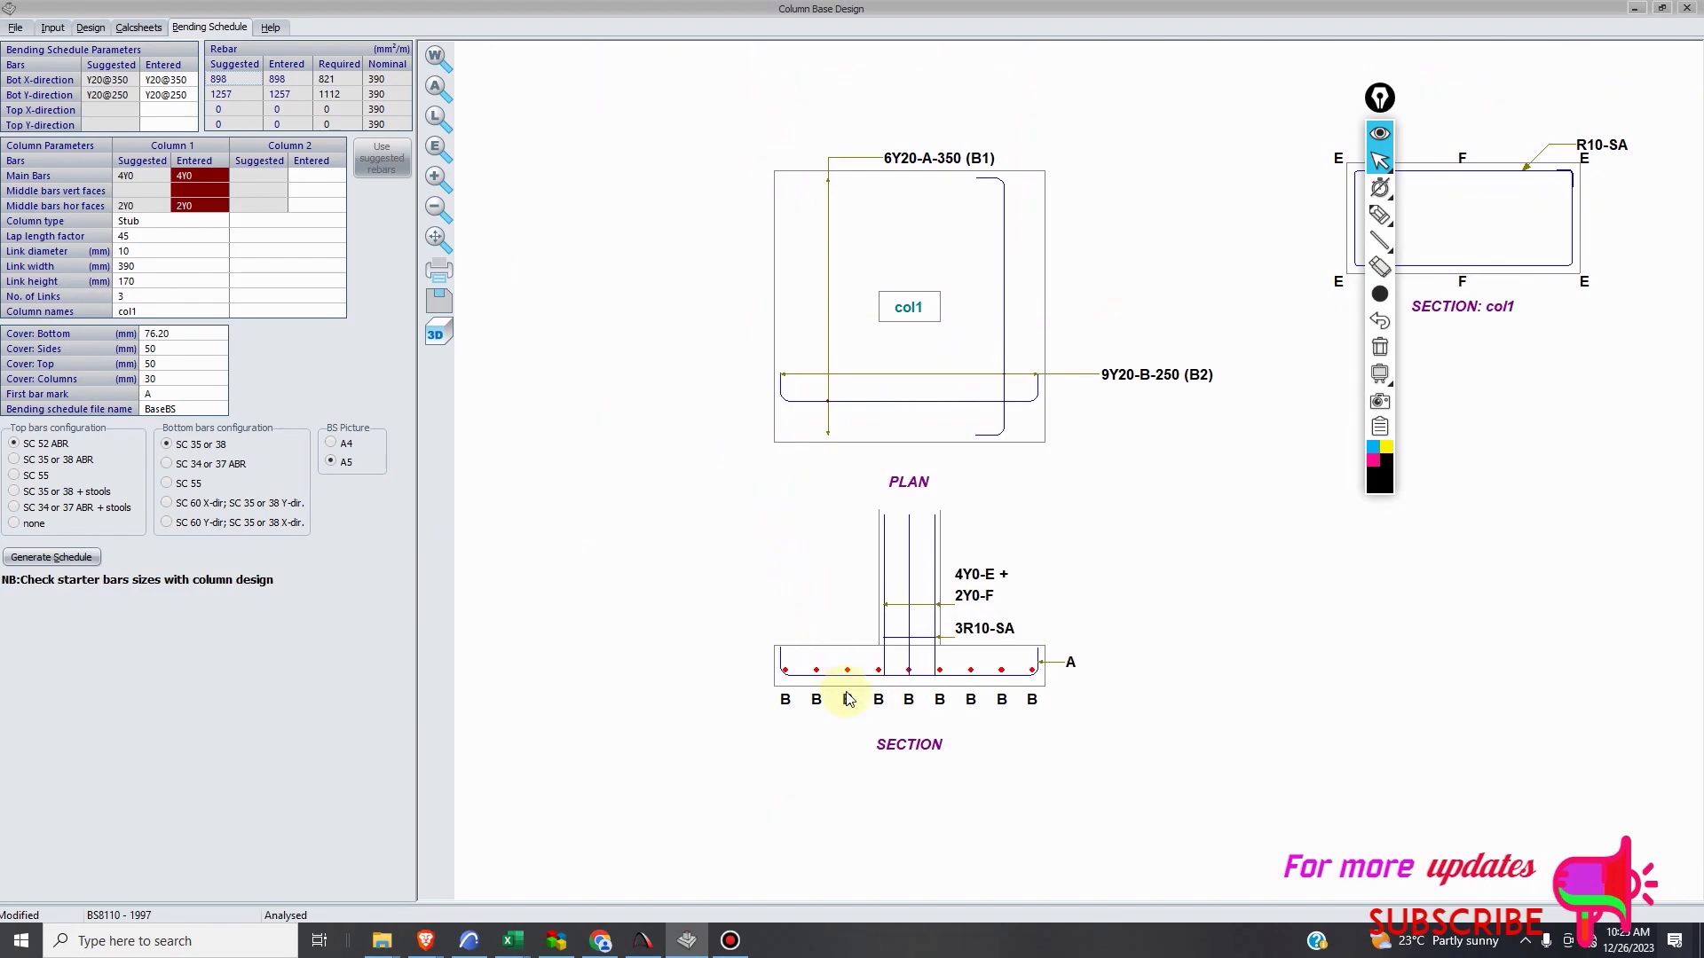
{"action": "scroll", "coordinate": [848, 698], "scroll_direction": "up", "scroll_amount": 2}
{"action": "scroll", "coordinate": [1025, 626], "scroll_direction": "down", "scroll_amount": 1}
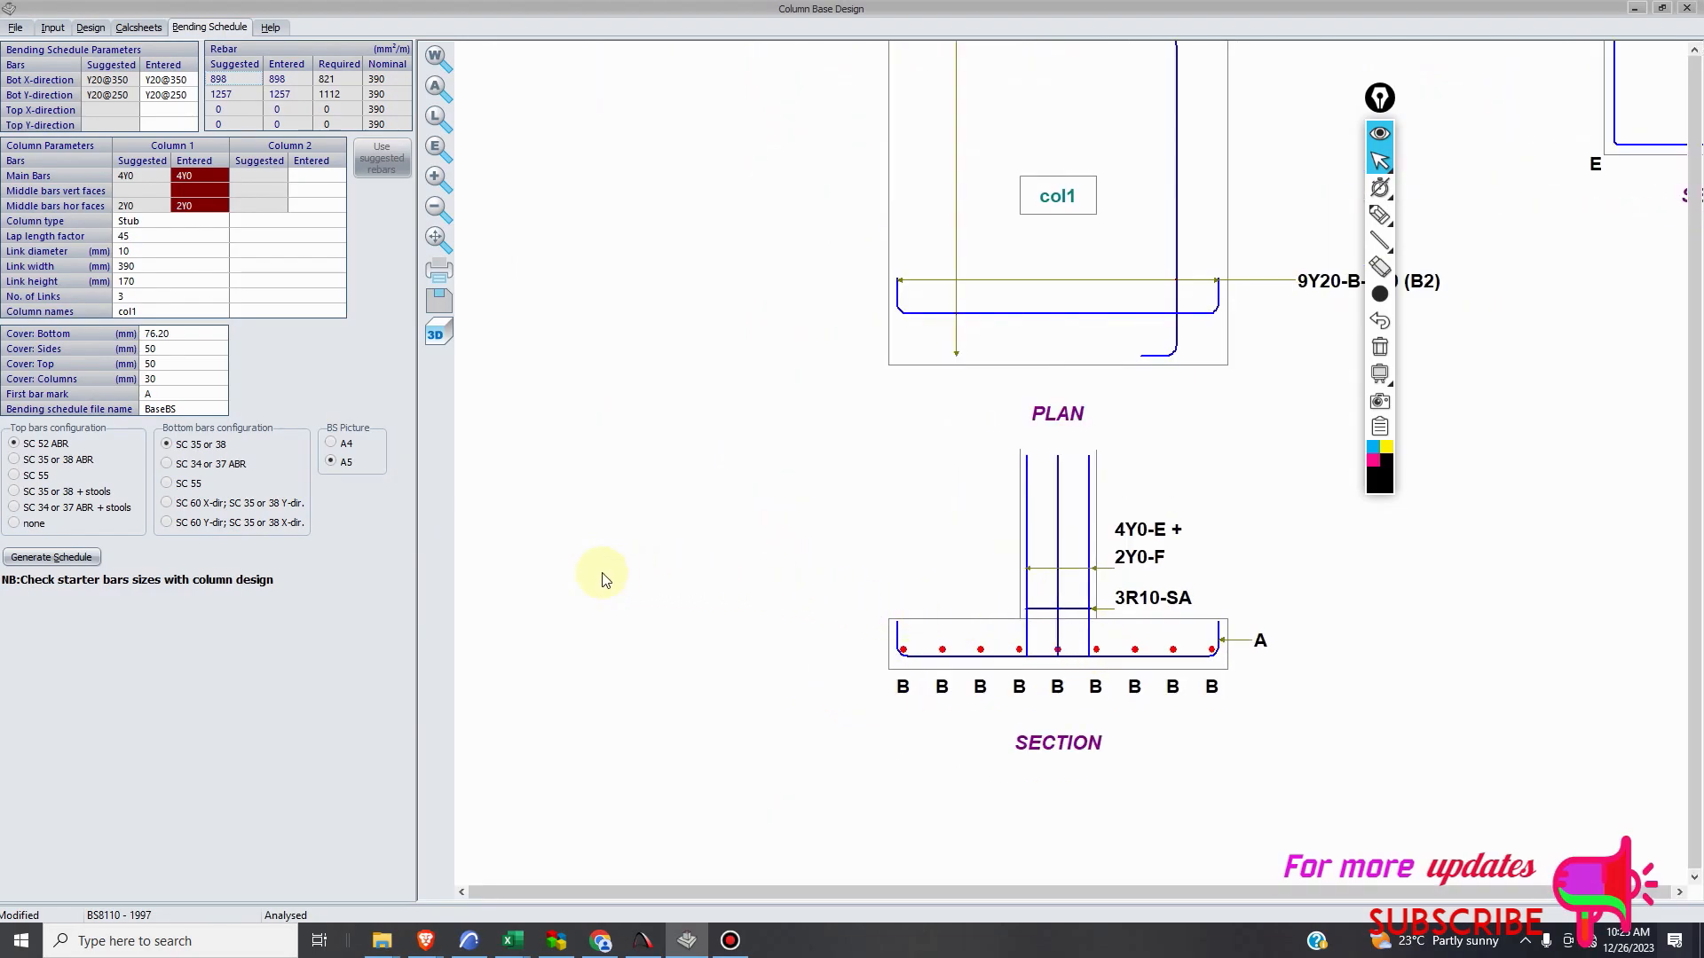
{"action": "mouse_move", "coordinate": [513, 940]}
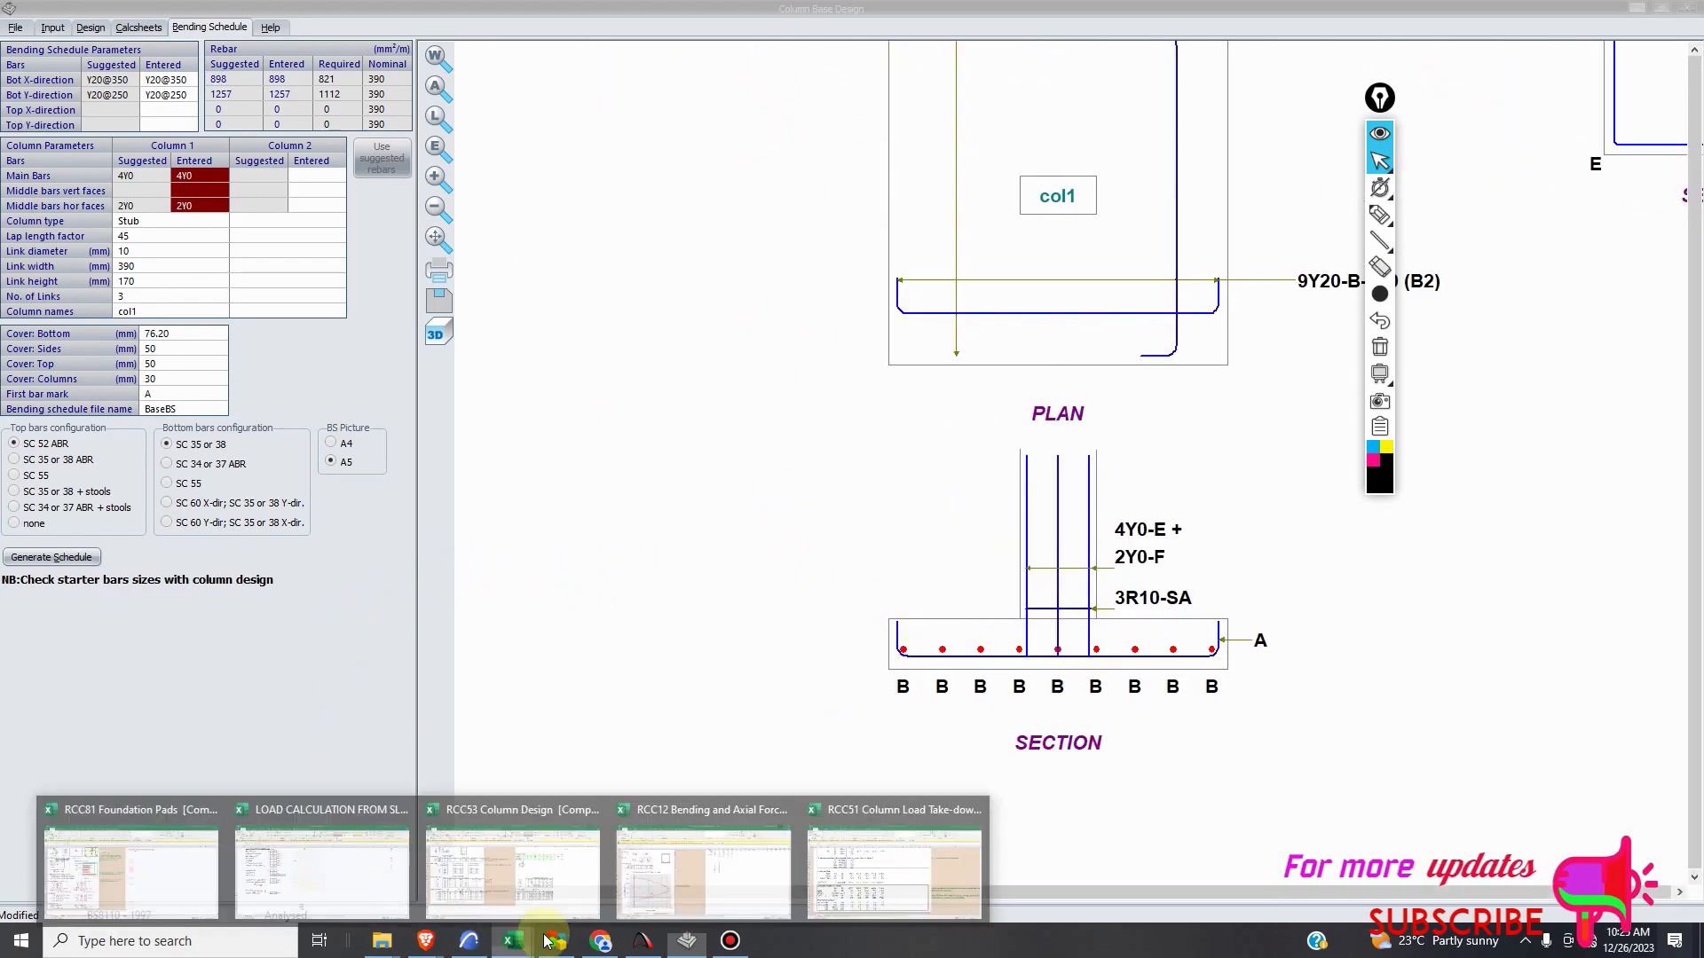
{"action": "left_click", "coordinate": [903, 902]}
{"action": "left_click", "coordinate": [730, 940]}
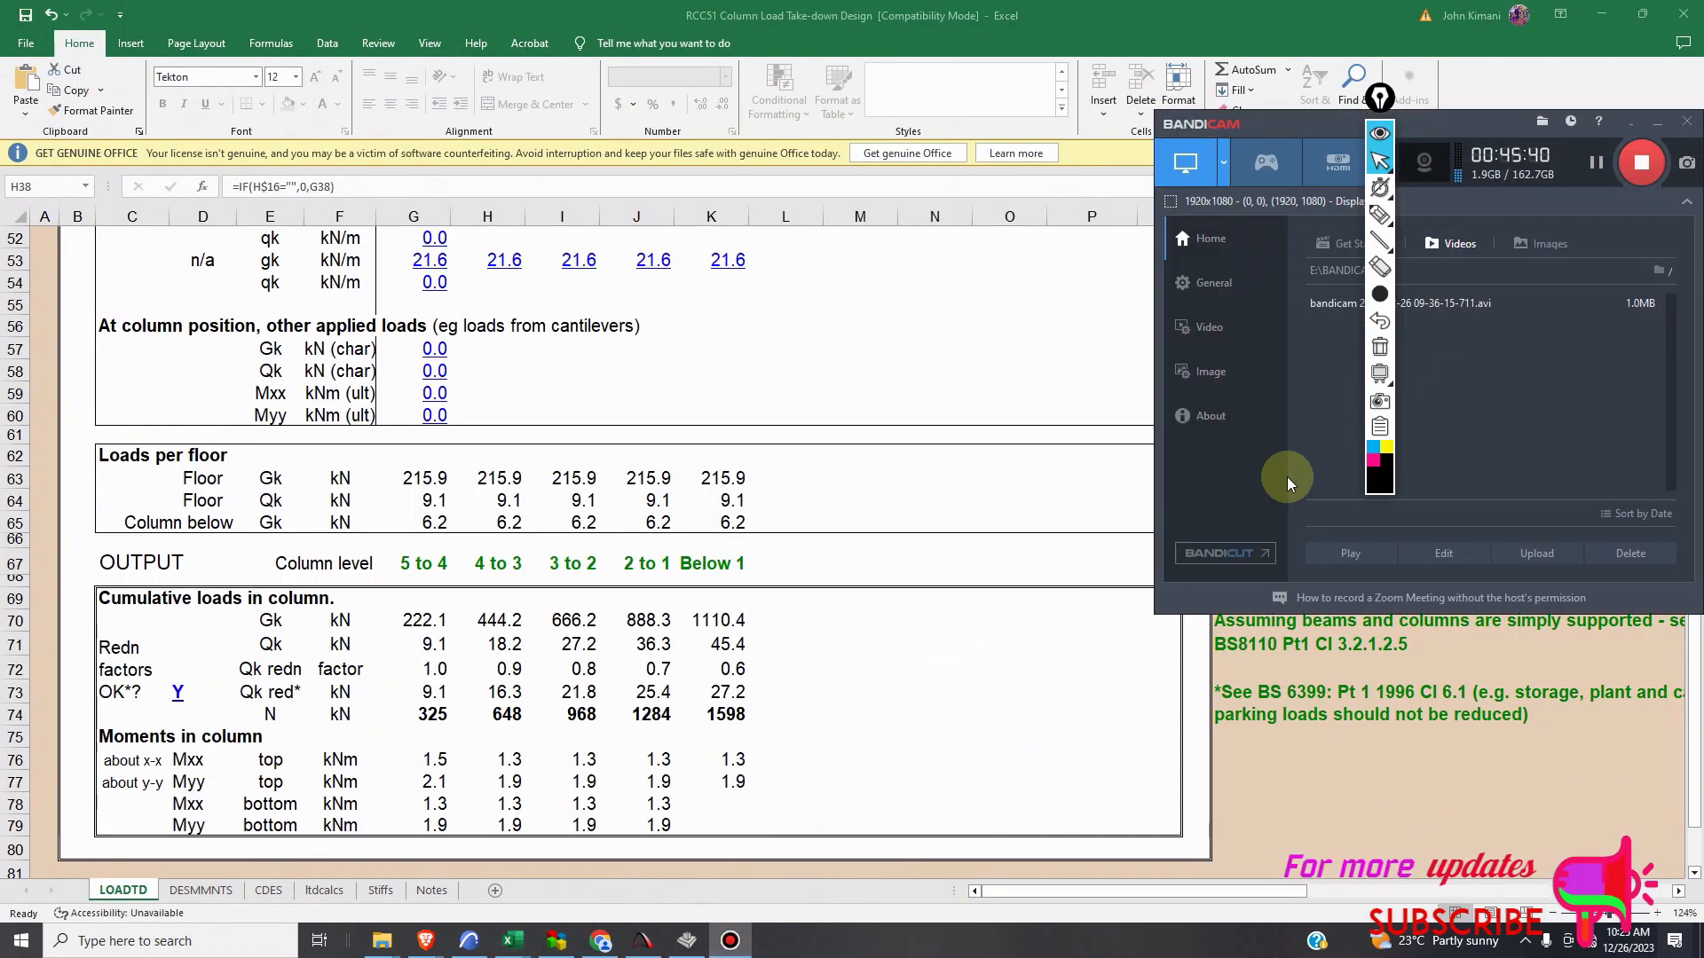
{"action": "left_click", "coordinate": [1594, 160]}
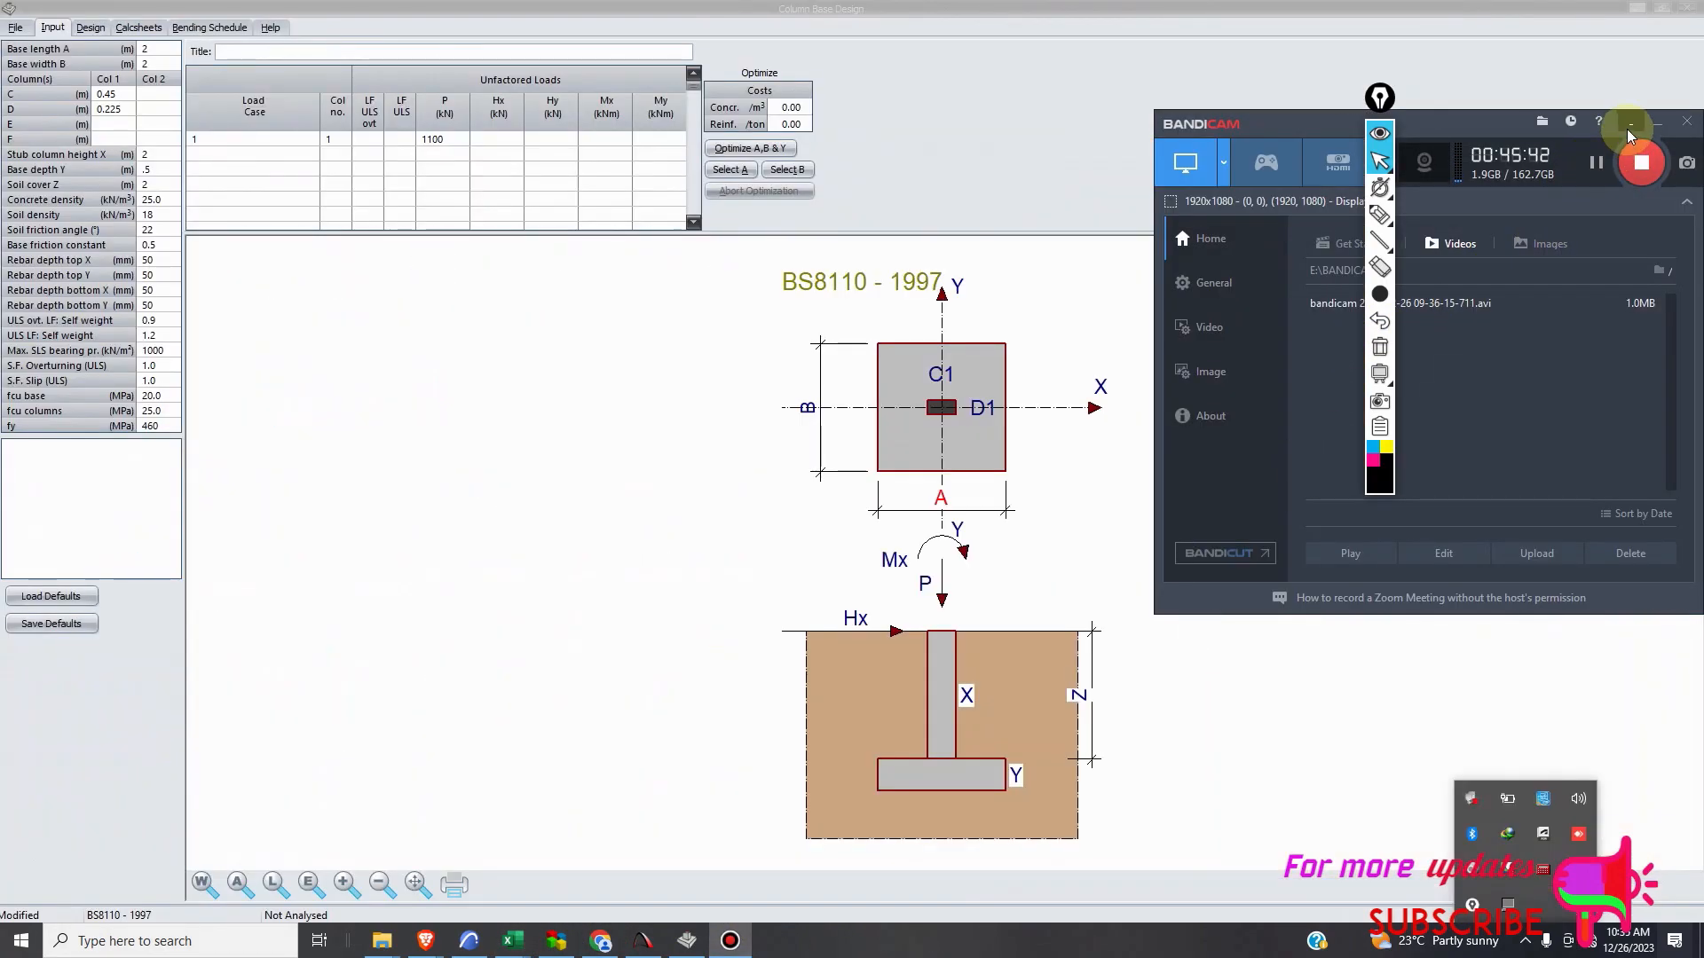
Try a base depth Y of 0.3 m and run the design, dismissing the bar diameter message.
{"action": "left_click", "coordinate": [171, 170]}
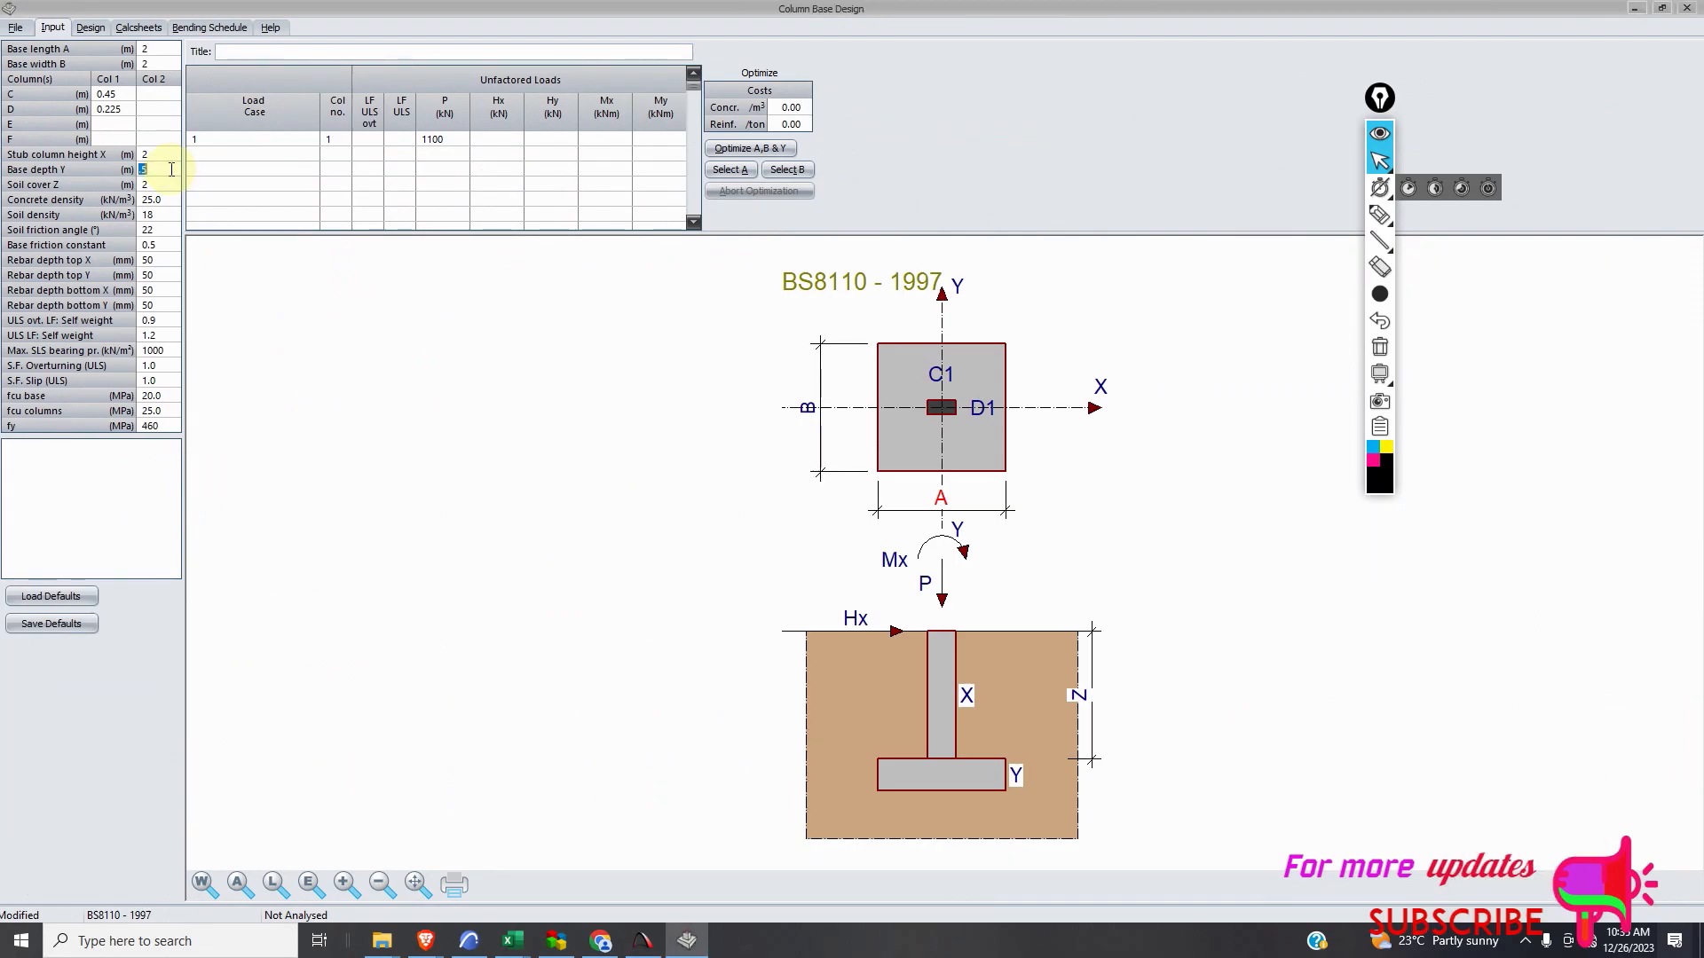
{"action": "key", "text": "BackSpace"}
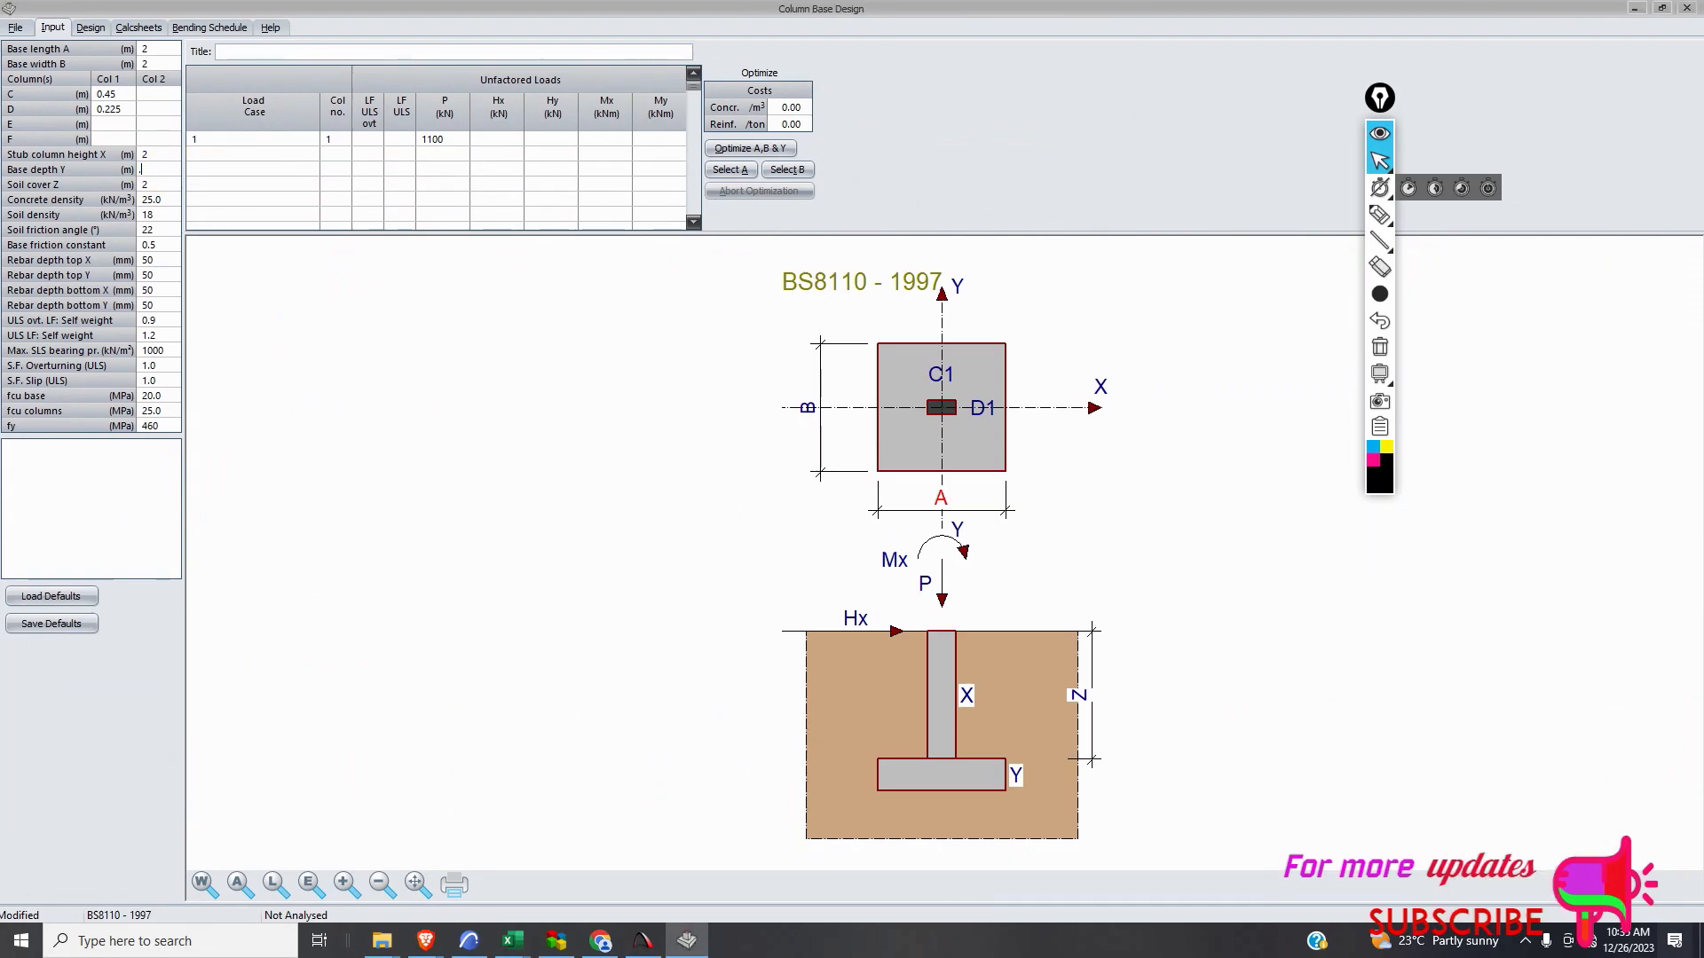
{"action": "type", "text": ".3"}
{"action": "left_click", "coordinate": [155, 200]}
{"action": "left_click", "coordinate": [188, 272]}
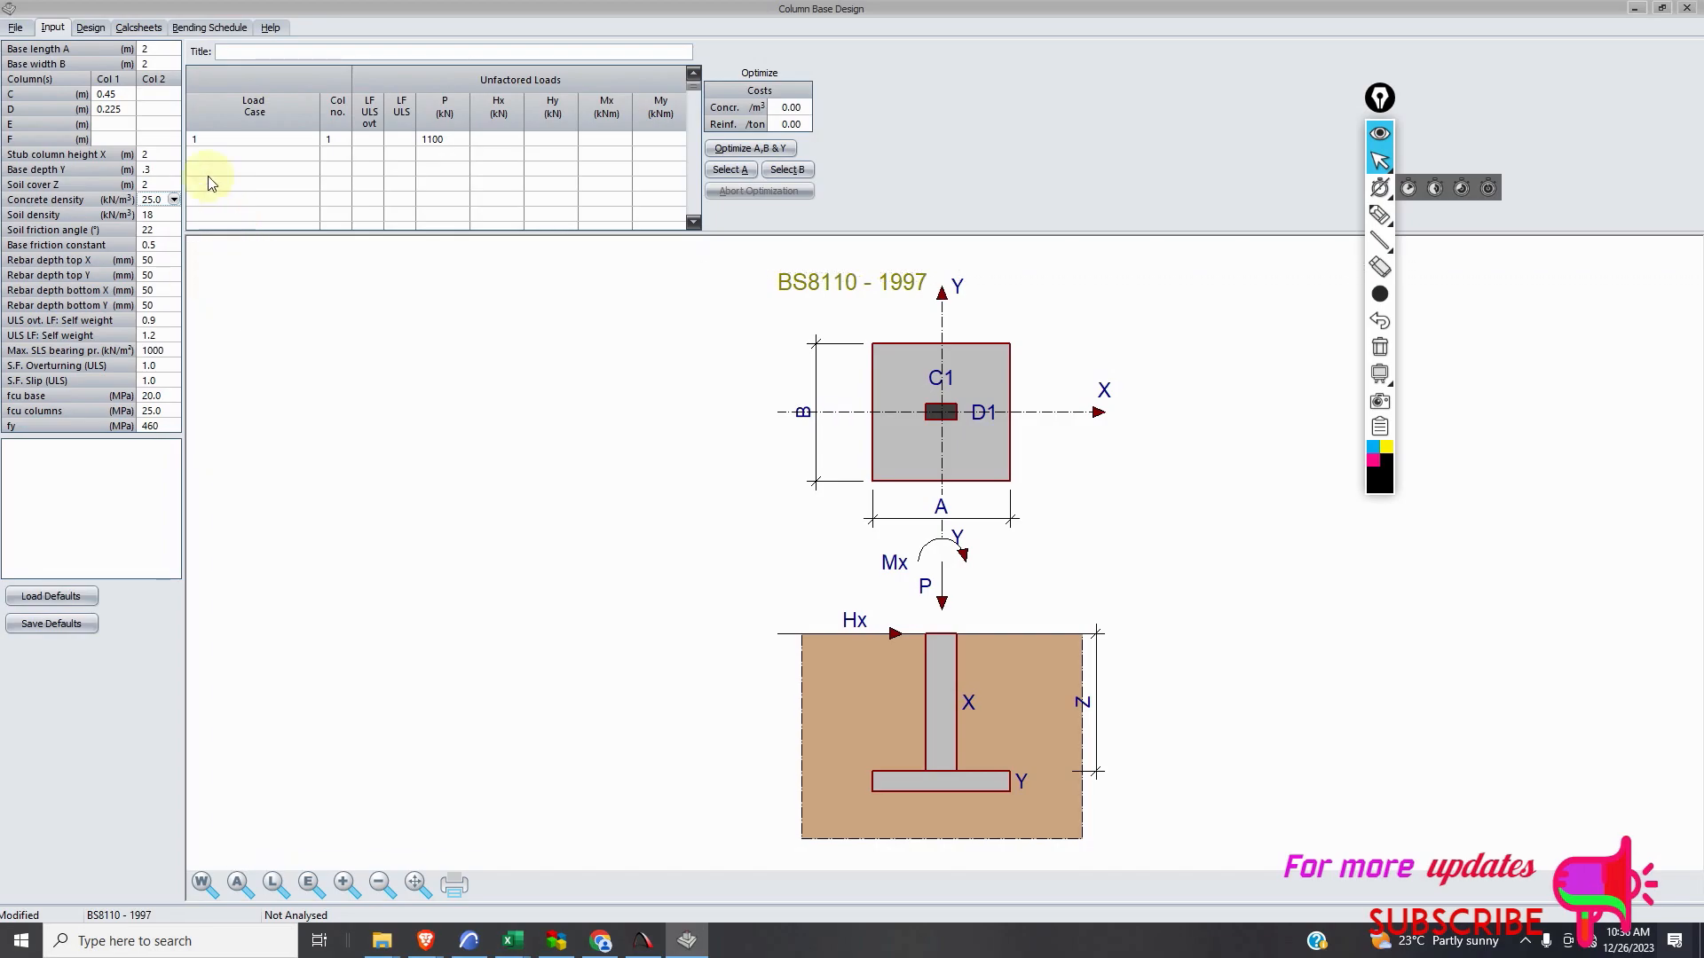
{"action": "left_click", "coordinate": [92, 28]}
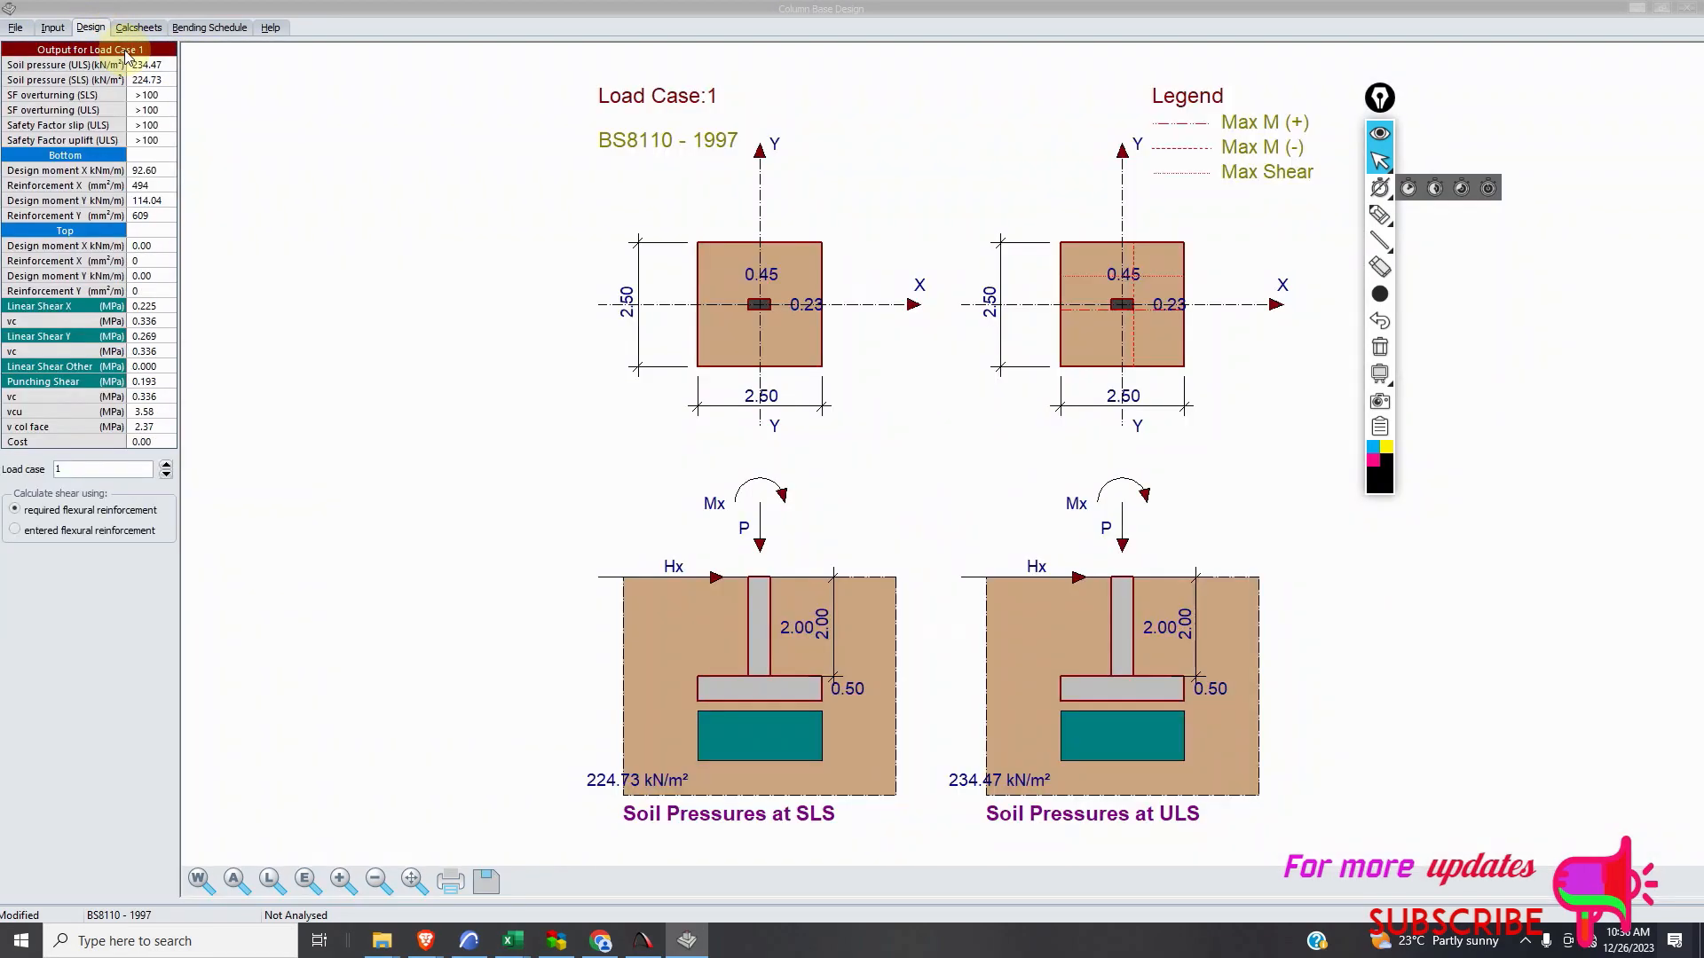
{"action": "left_click", "coordinate": [987, 529]}
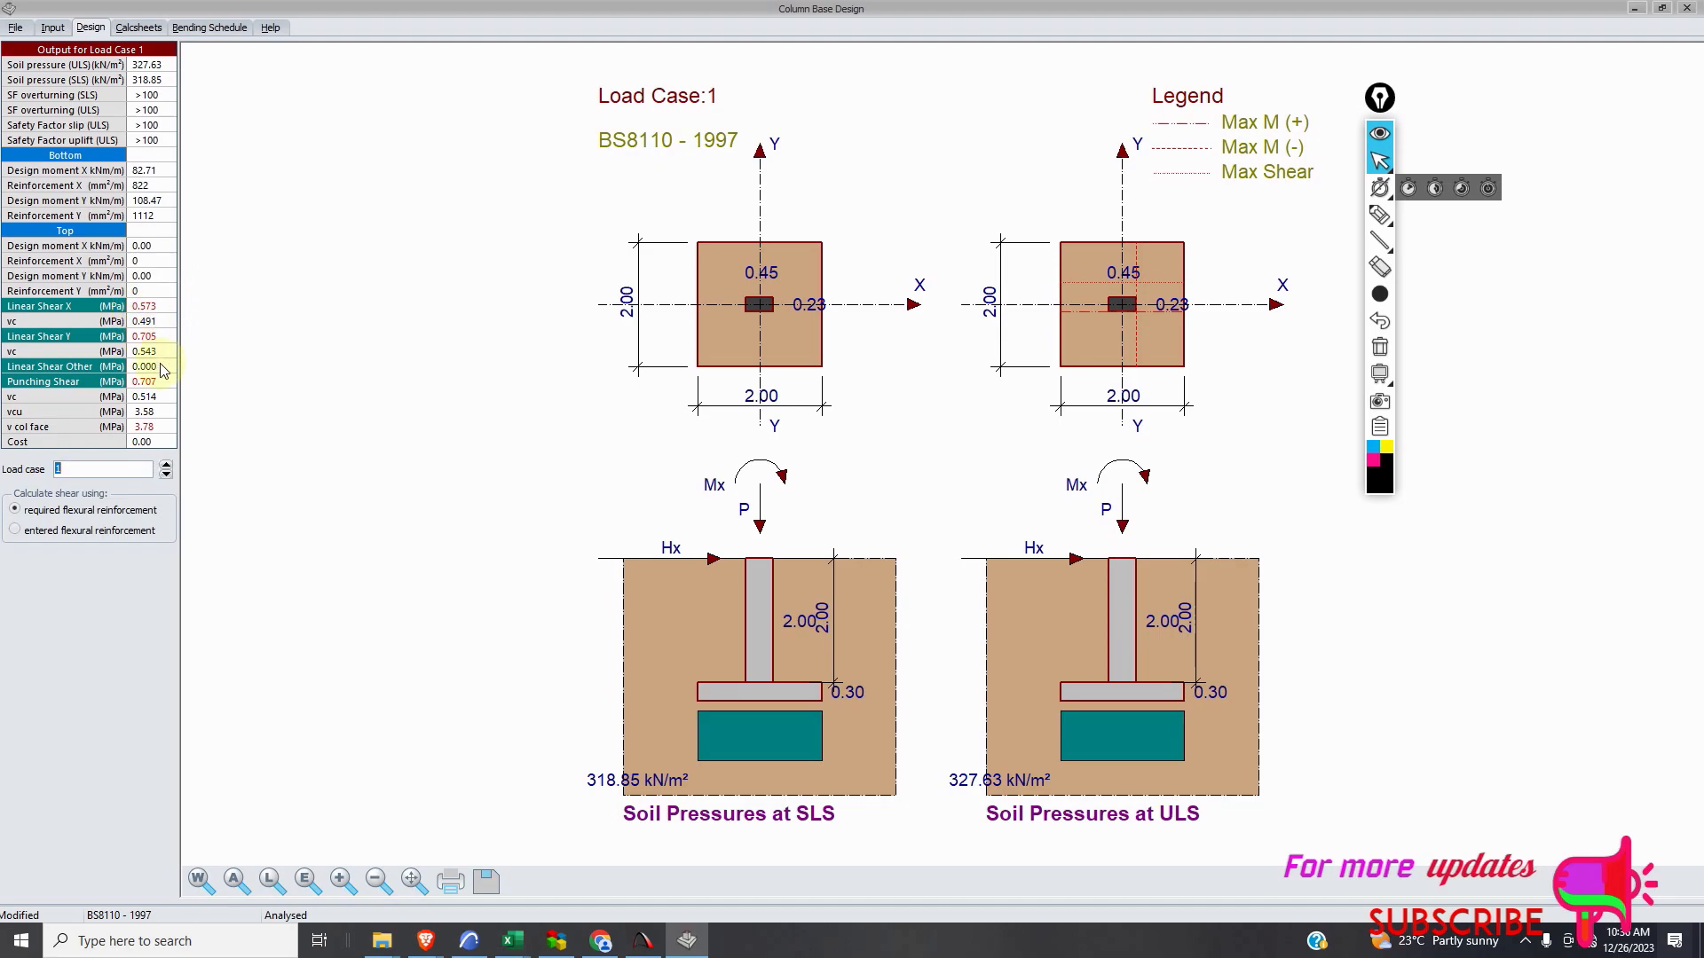
Set the base width B and the base length A to 2.4 m.
{"action": "left_click", "coordinate": [53, 27]}
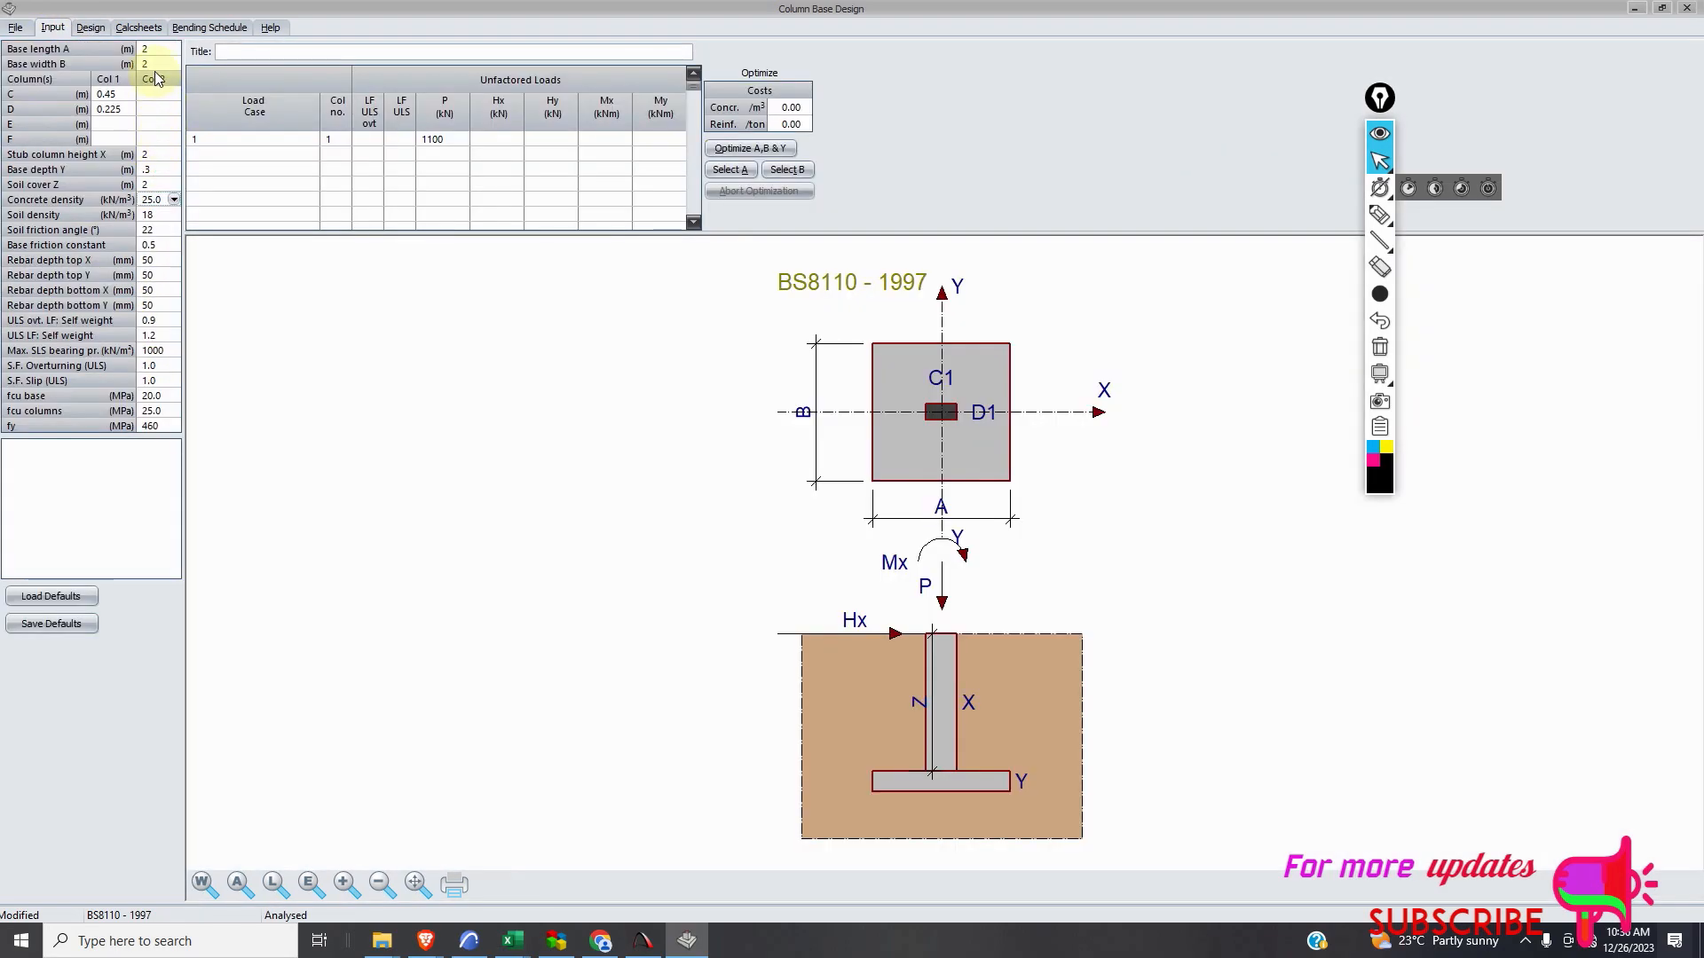
{"action": "left_click", "coordinate": [157, 66]}
{"action": "type", "text": ".4"}
{"action": "left_click", "coordinate": [146, 50]}
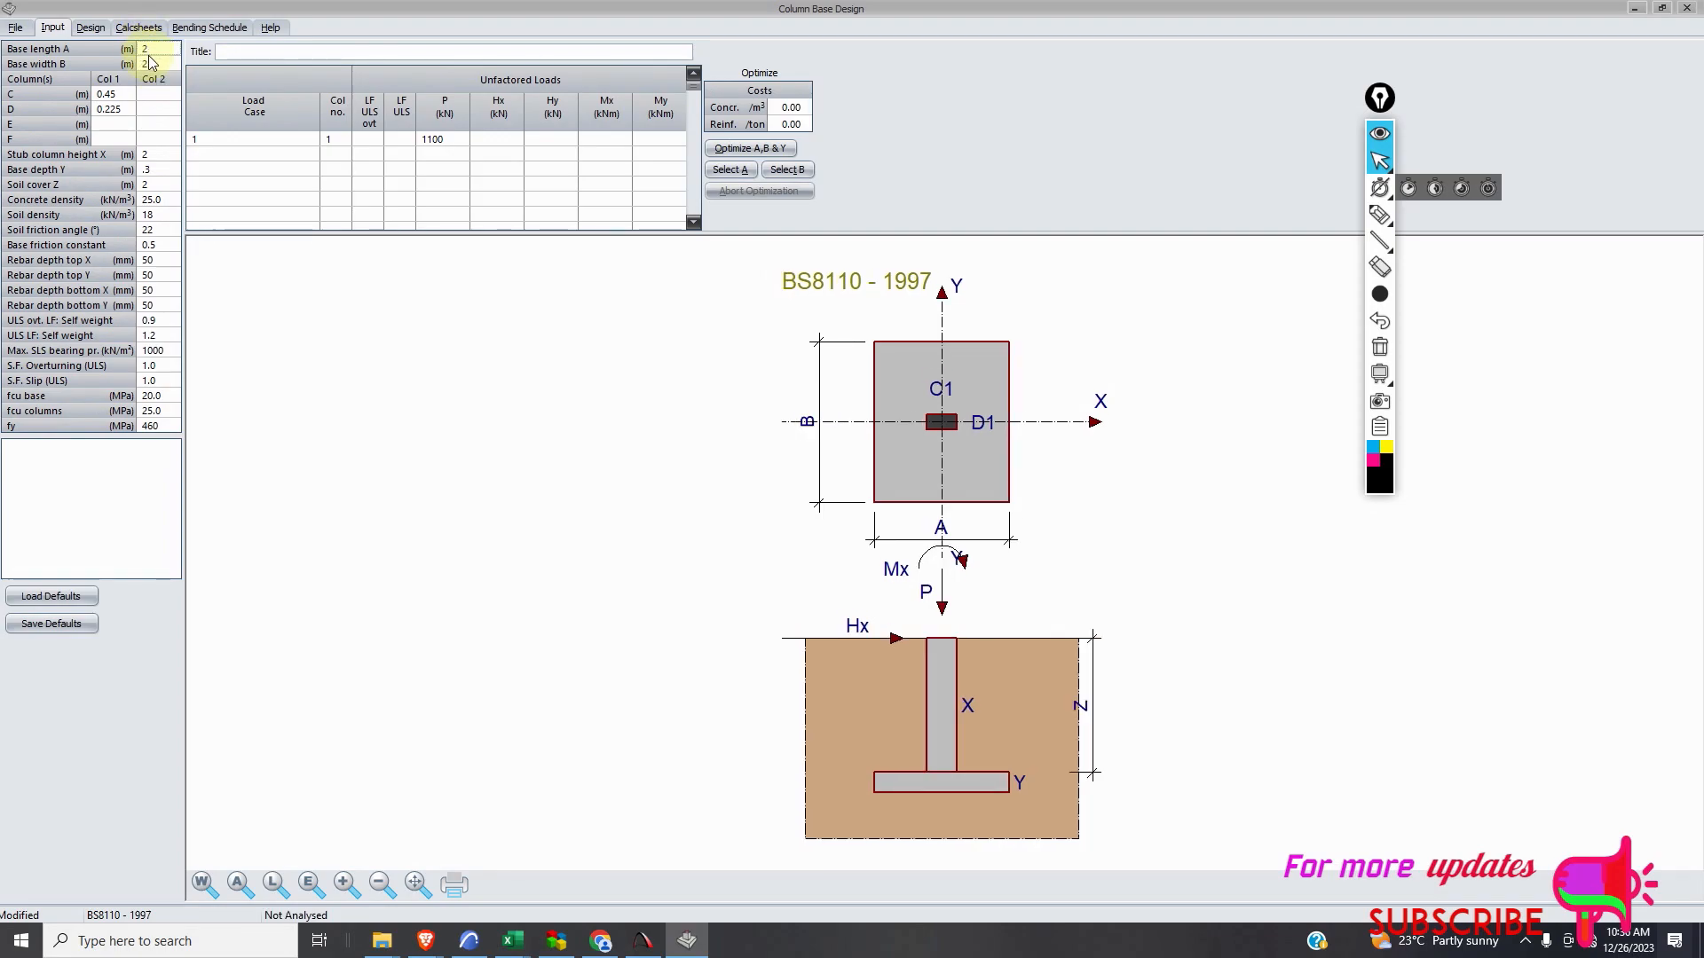
{"action": "type", "text": ".4"}
Set the base depth Y to 0.5 m.
{"action": "left_click", "coordinate": [149, 157]}
{"action": "left_click", "coordinate": [159, 157]}
{"action": "left_click", "coordinate": [176, 169]}
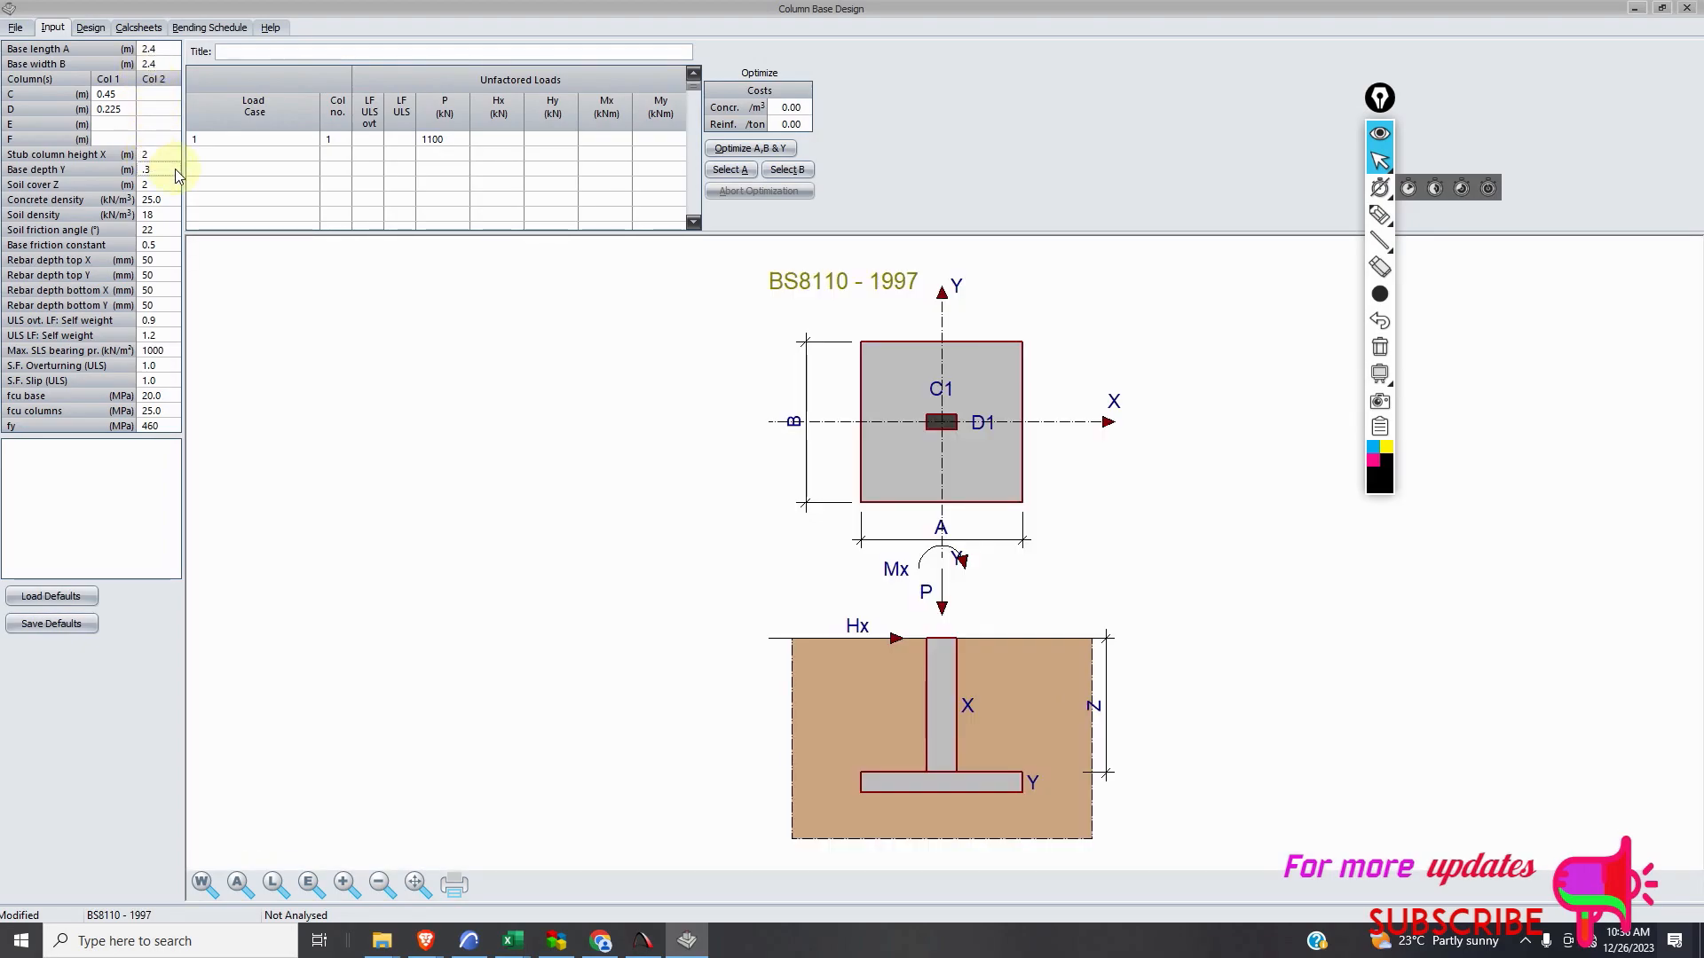
{"action": "left_click", "coordinate": [158, 182]}
{"action": "left_click", "coordinate": [165, 171]}
{"action": "left_click", "coordinate": [179, 214]}
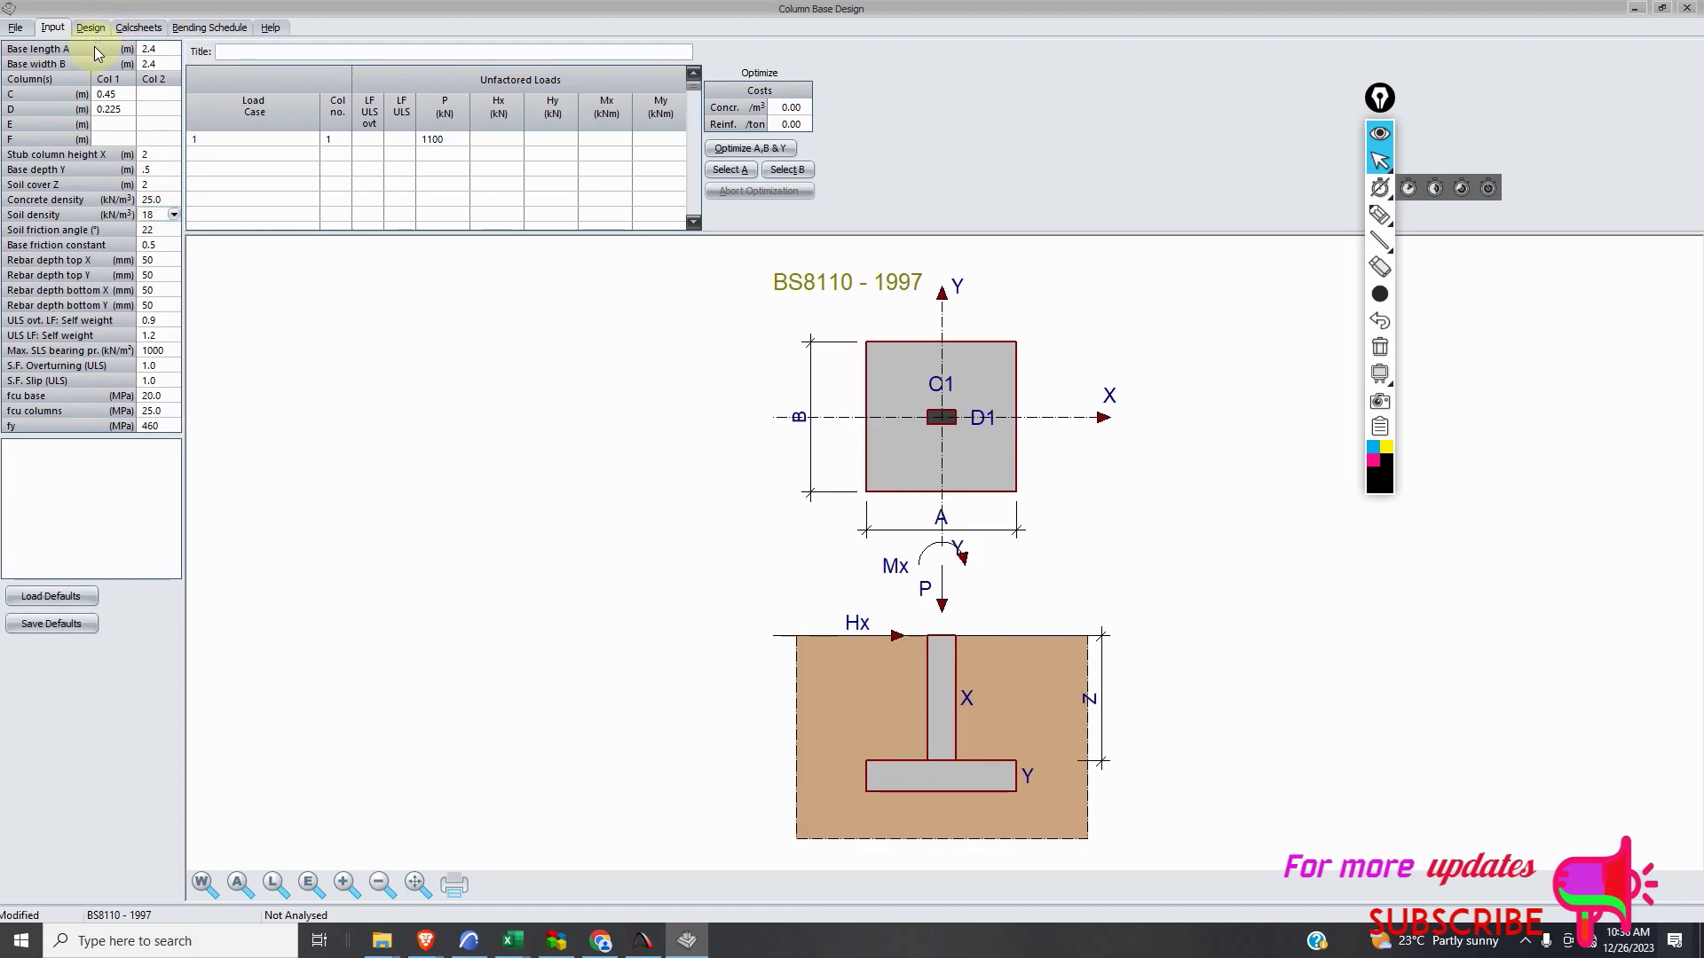
Enter load factors of 0.9 for ULS overturning and 1.2 for ULS in the first load row.
{"action": "left_click", "coordinate": [369, 140]}
{"action": "type", "text": "0.9"}
{"action": "left_click", "coordinate": [398, 142]}
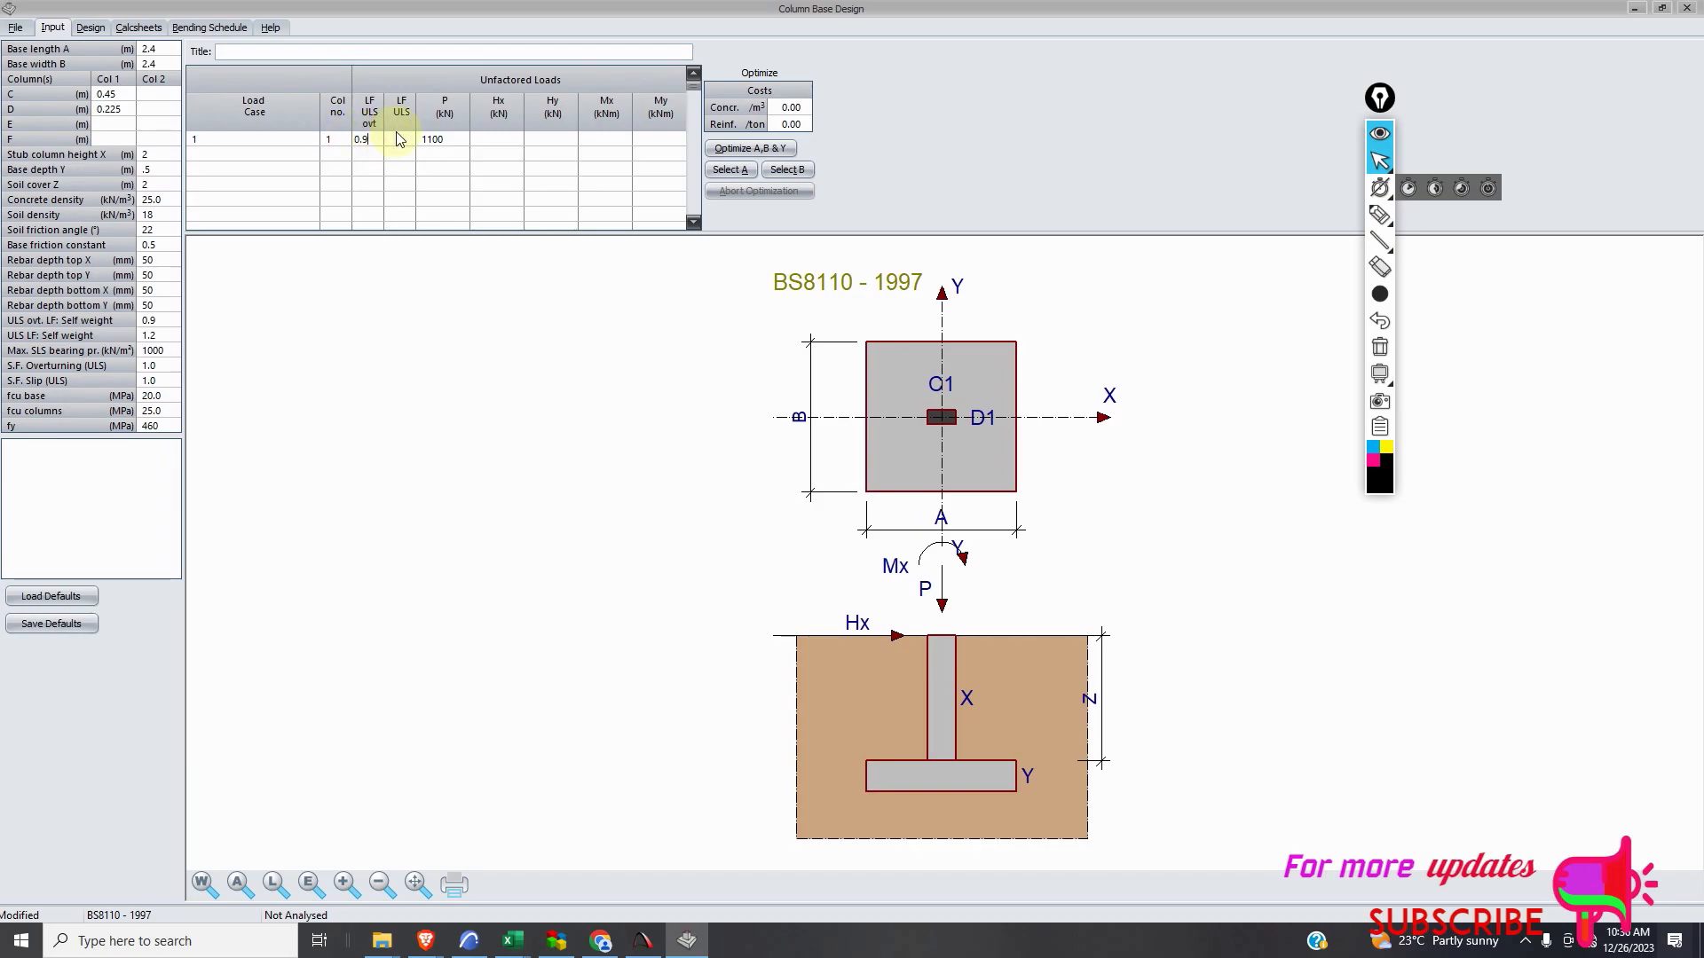
{"action": "type", "text": "1.2"}
{"action": "left_click", "coordinate": [391, 127]}
Run the base design, dismiss the bar diameter message, and open the calculation sheet and bending schedule for review.
{"action": "left_click", "coordinate": [89, 27]}
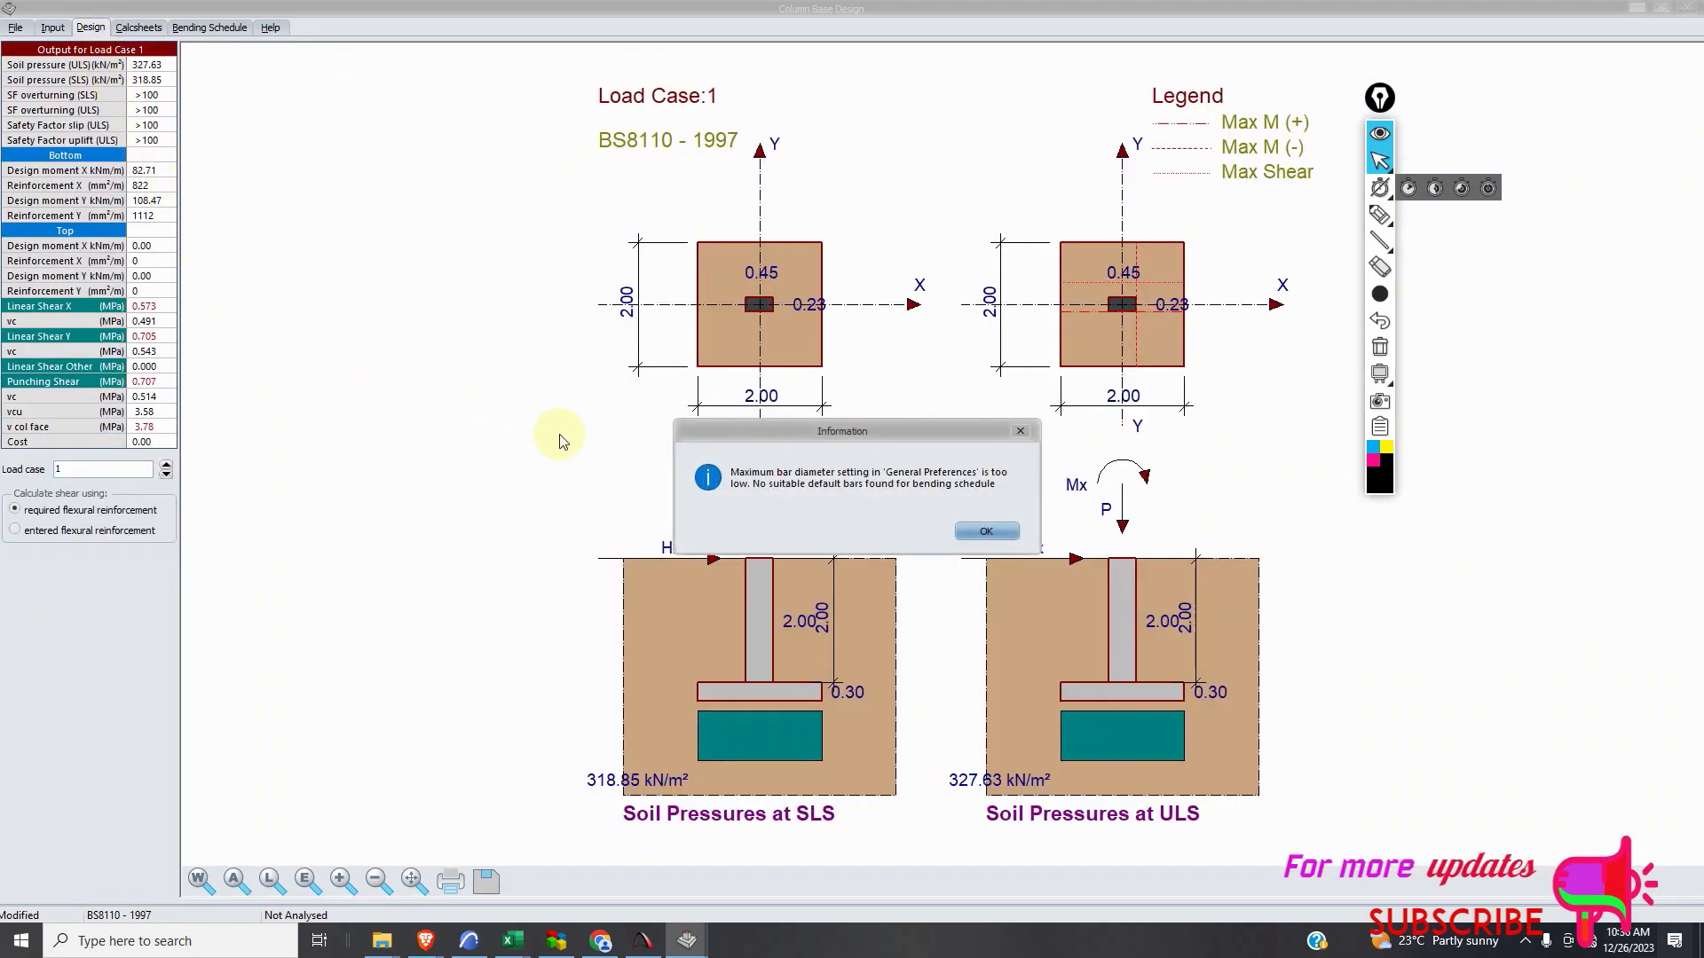
{"action": "left_click", "coordinate": [985, 531]}
{"action": "left_click", "coordinate": [81, 30]}
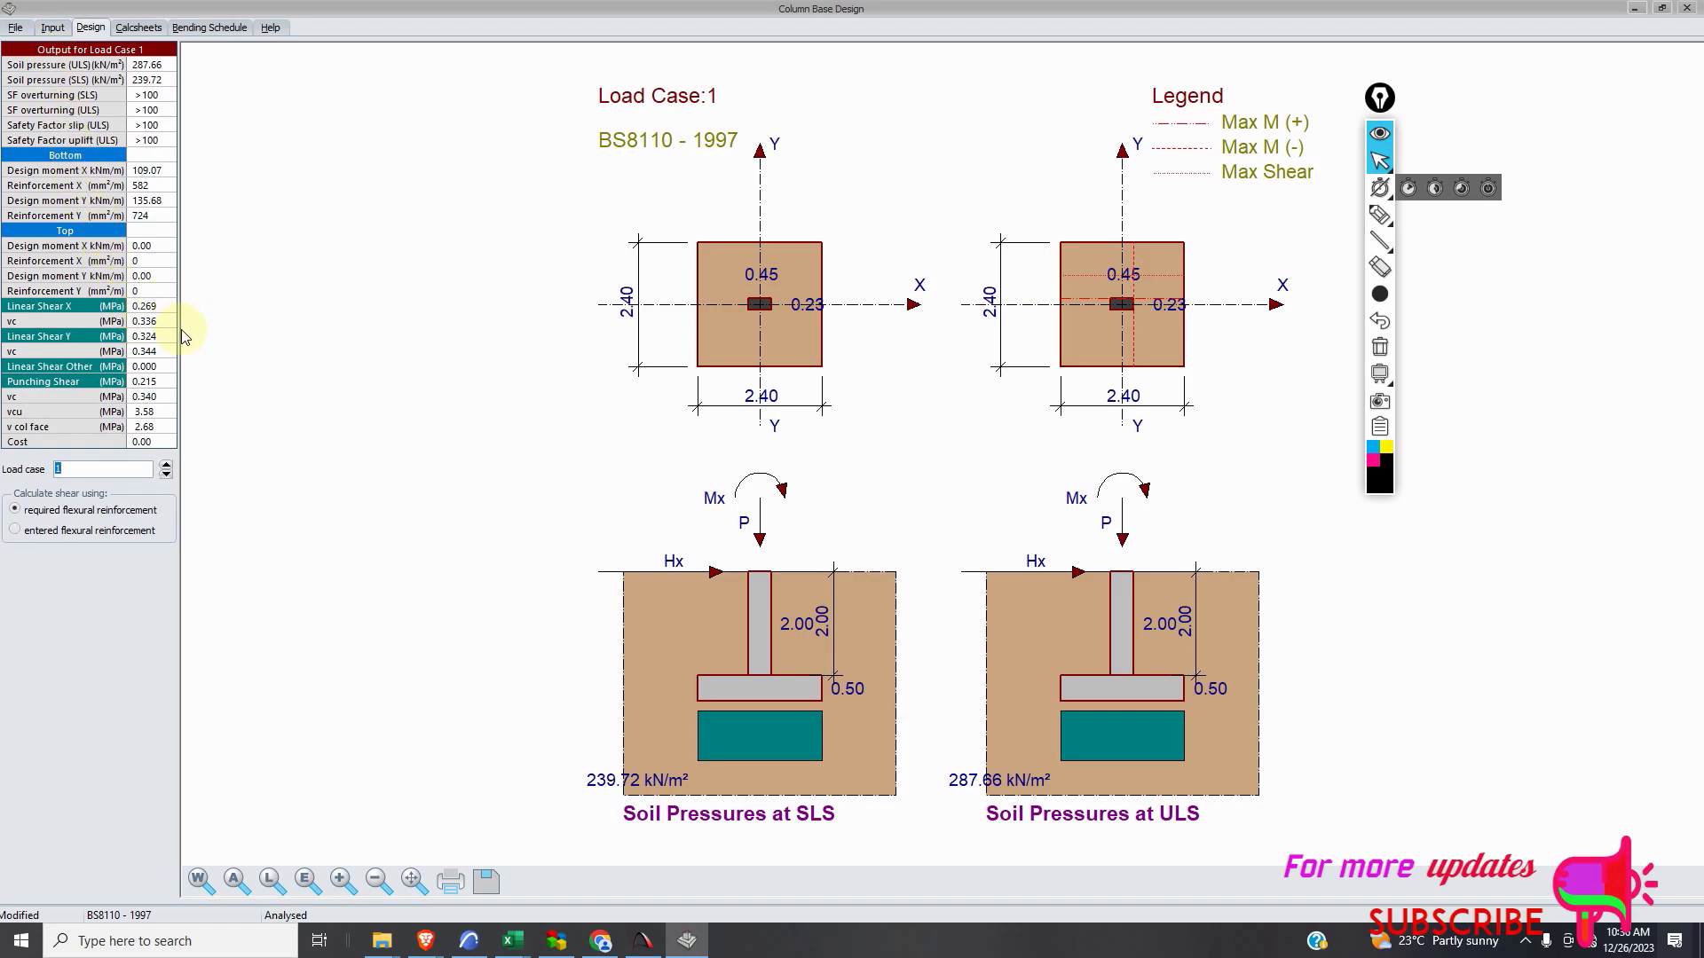
{"action": "left_click", "coordinate": [138, 27]}
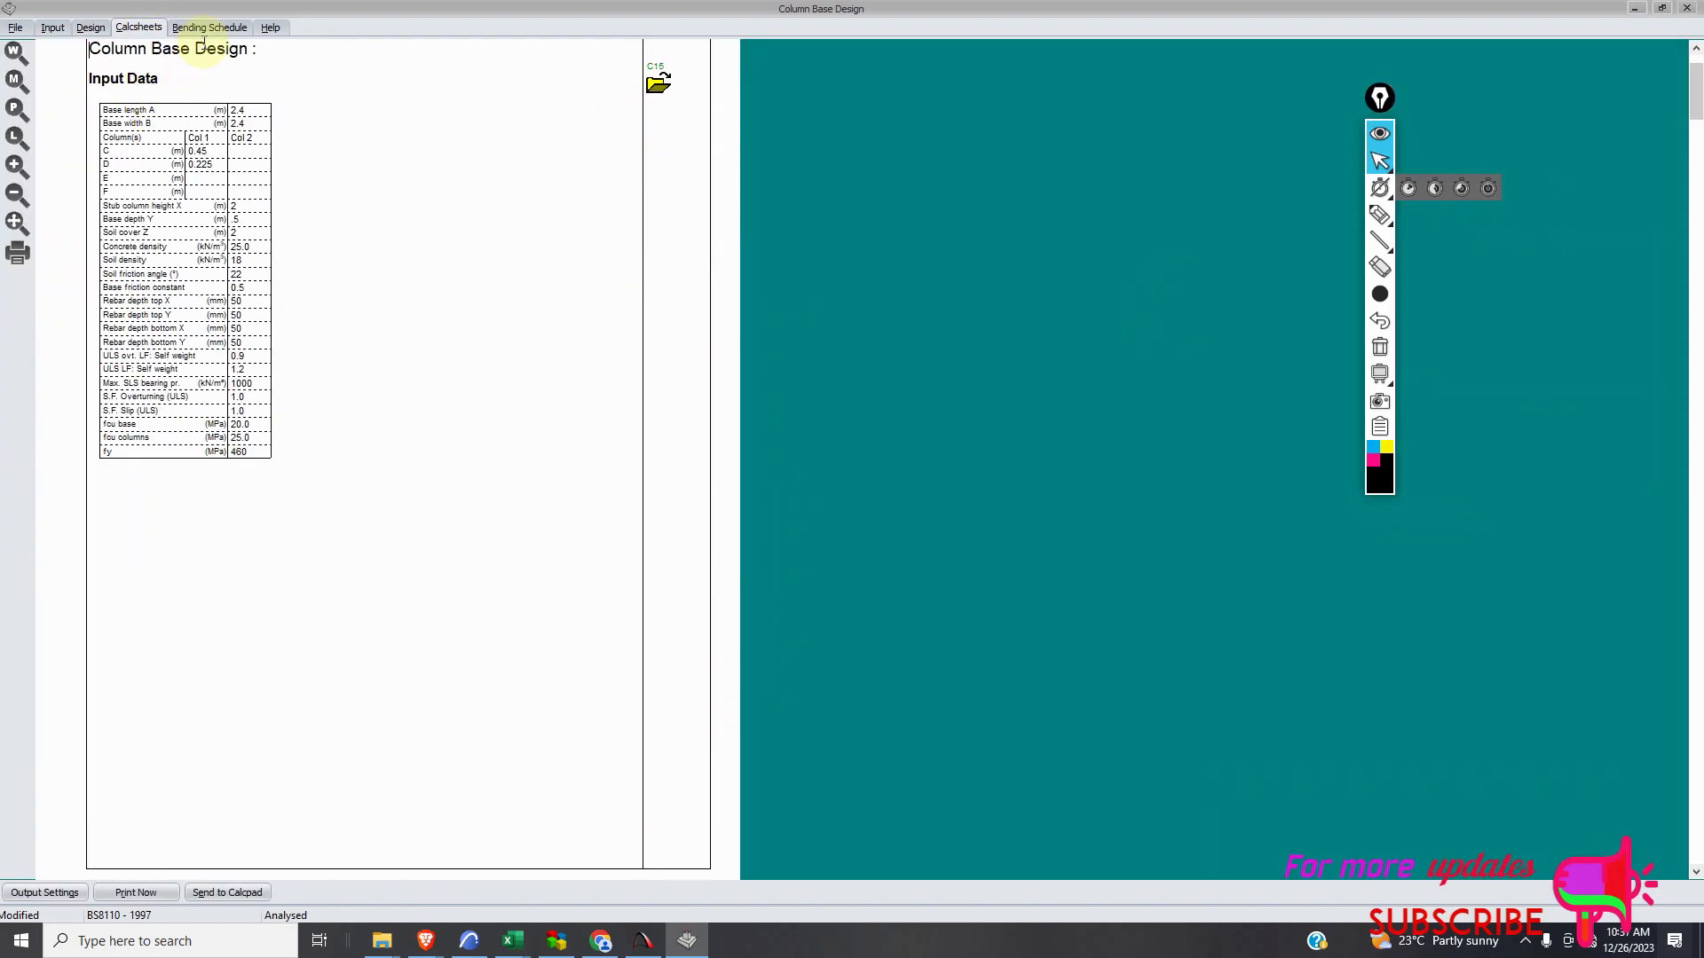
{"action": "left_click", "coordinate": [208, 27]}
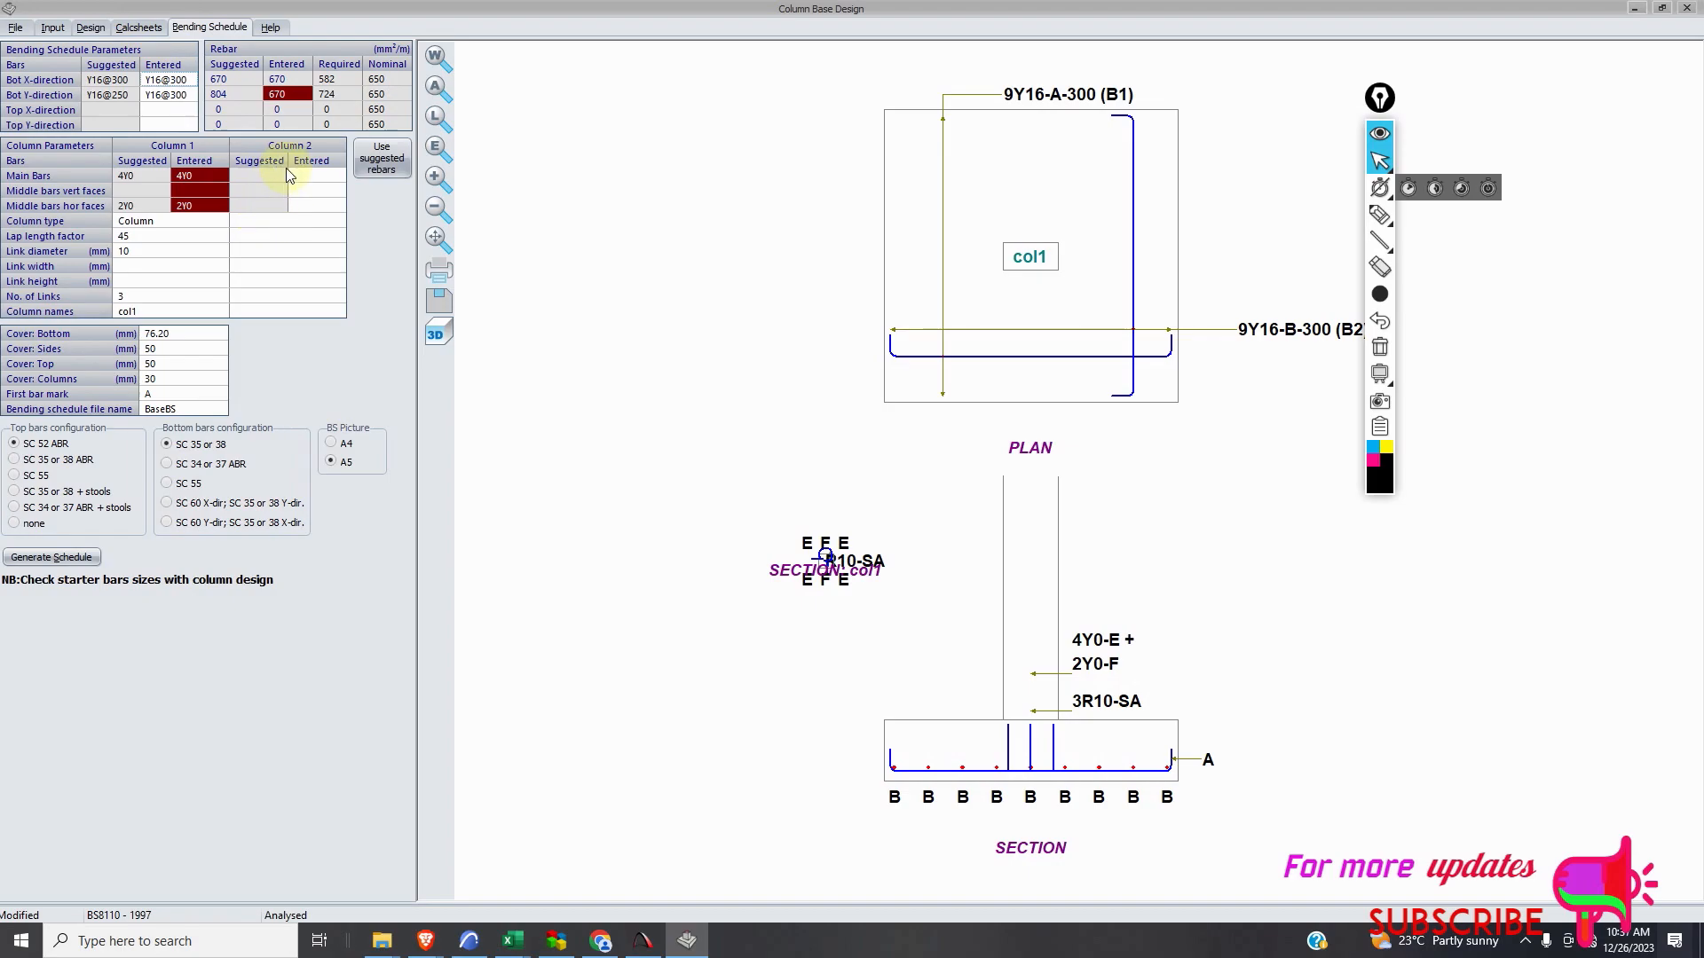
Apply the suggested rebars to the base's bending schedule and dismiss the bar diameter message.
{"action": "left_click", "coordinate": [399, 168]}
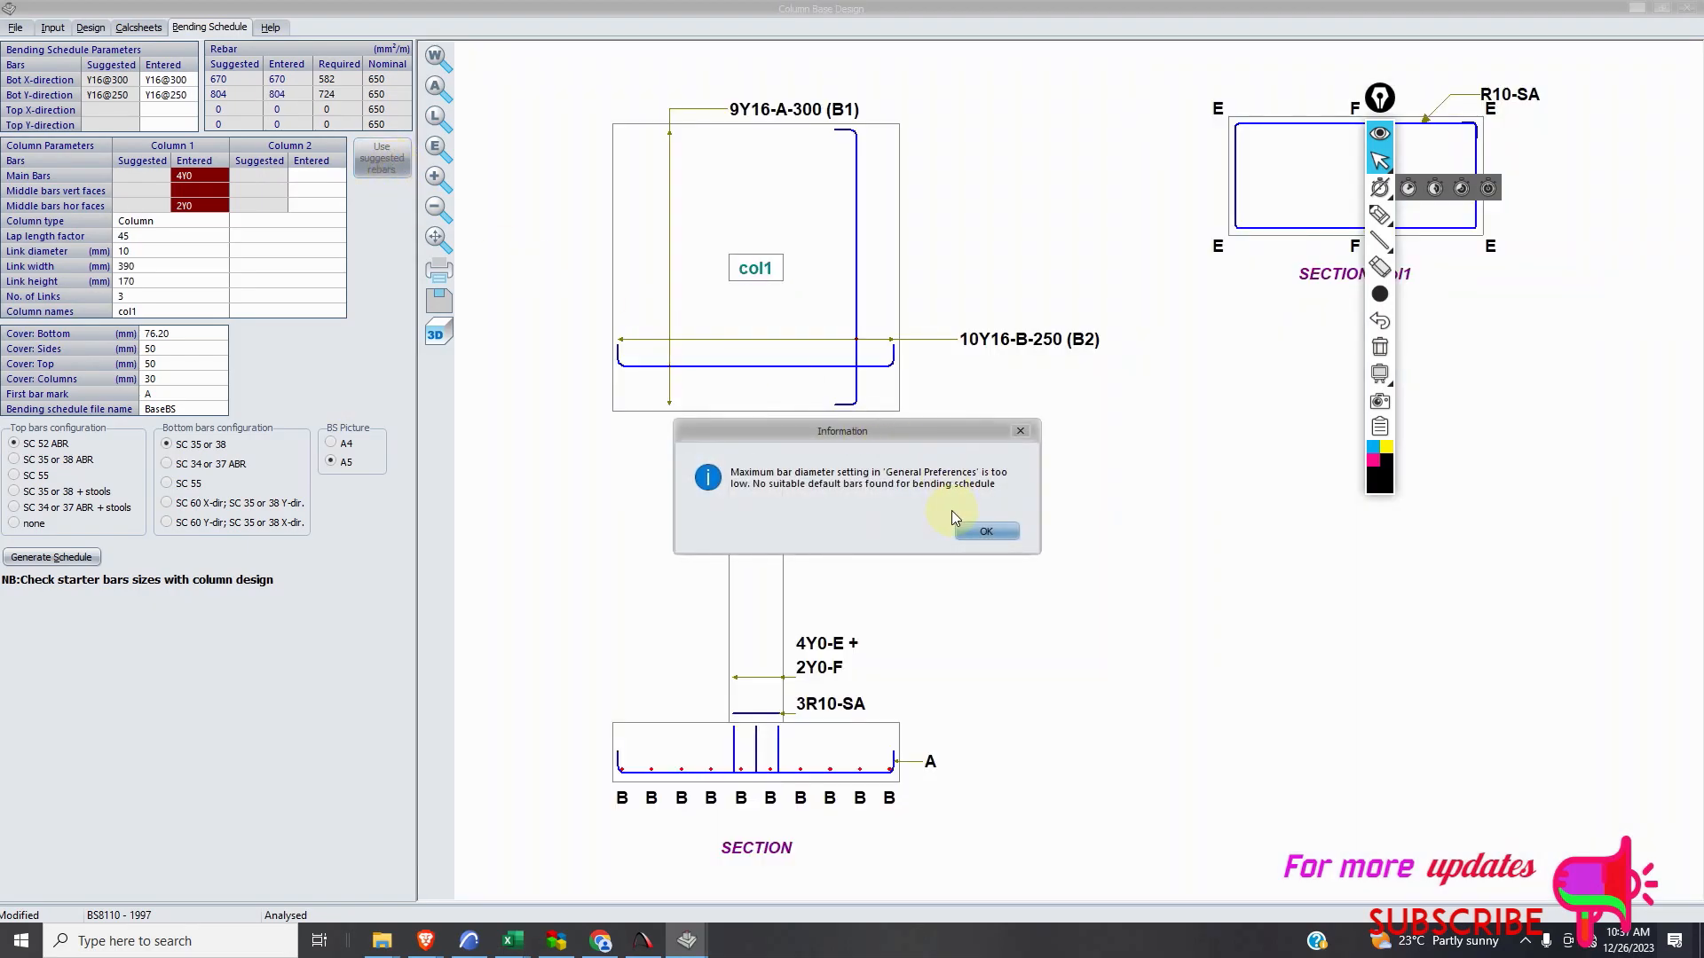
{"action": "left_click", "coordinate": [1006, 530]}
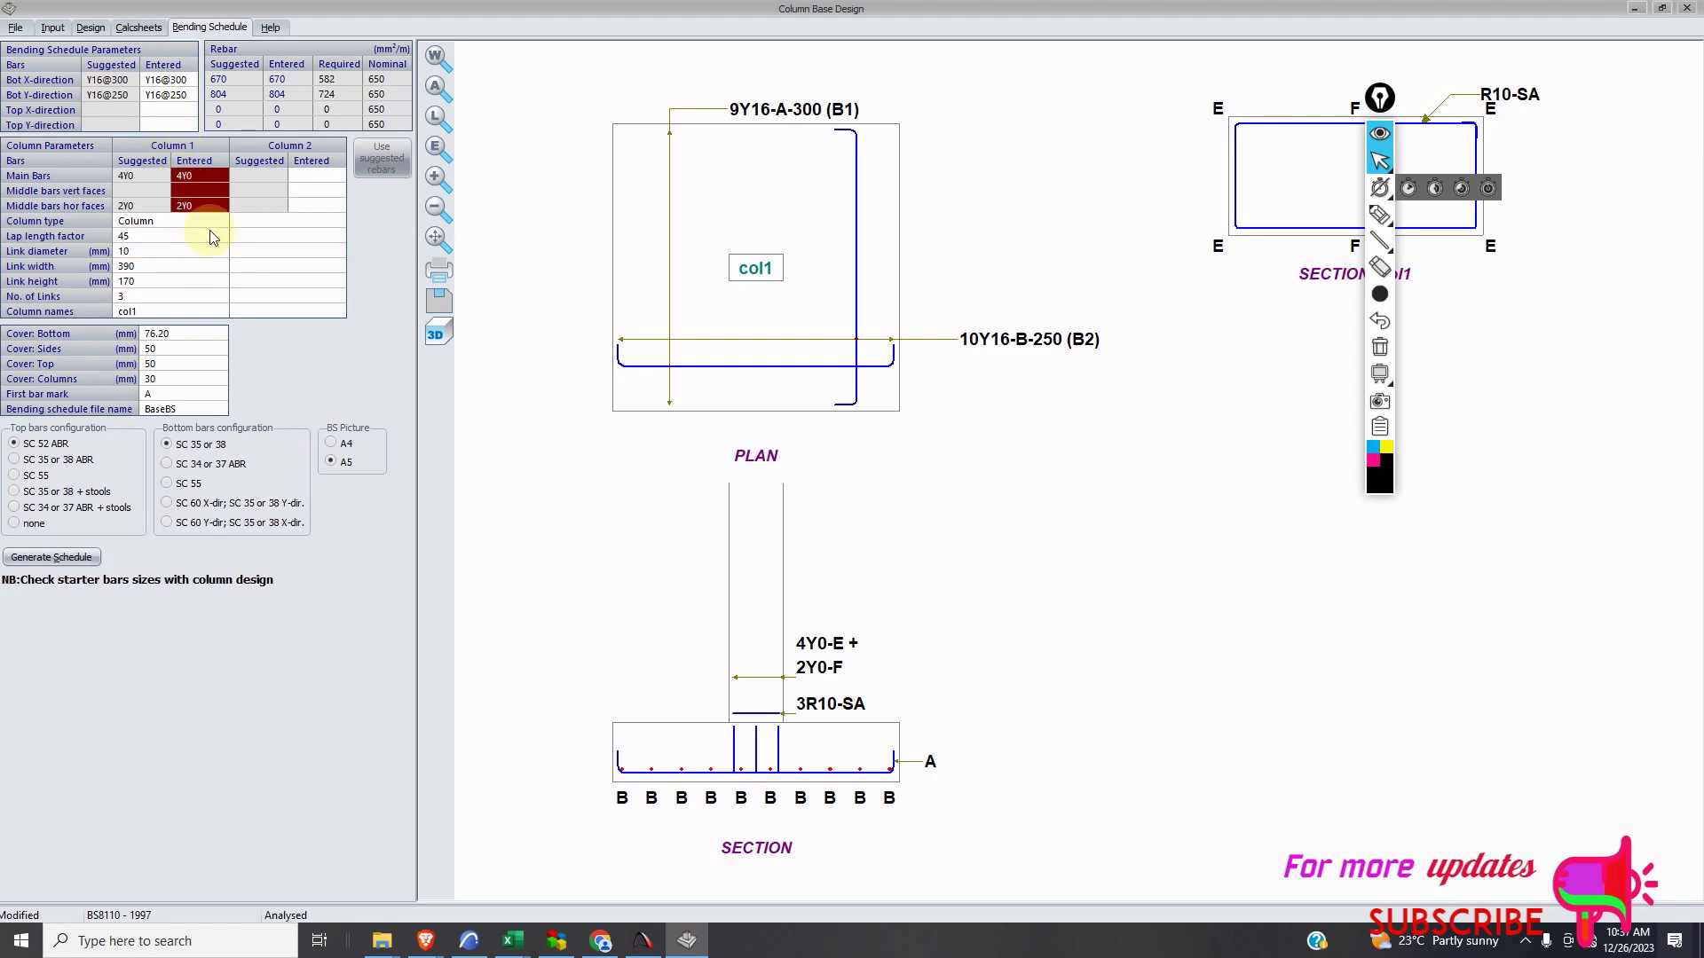
Examine the plan and section drawings of the base reinforcement in the bending schedule.
{"action": "scroll", "coordinate": [703, 527], "scroll_direction": "down", "scroll_amount": 2}
{"action": "scroll", "coordinate": [841, 312], "scroll_direction": "up", "scroll_amount": 3}
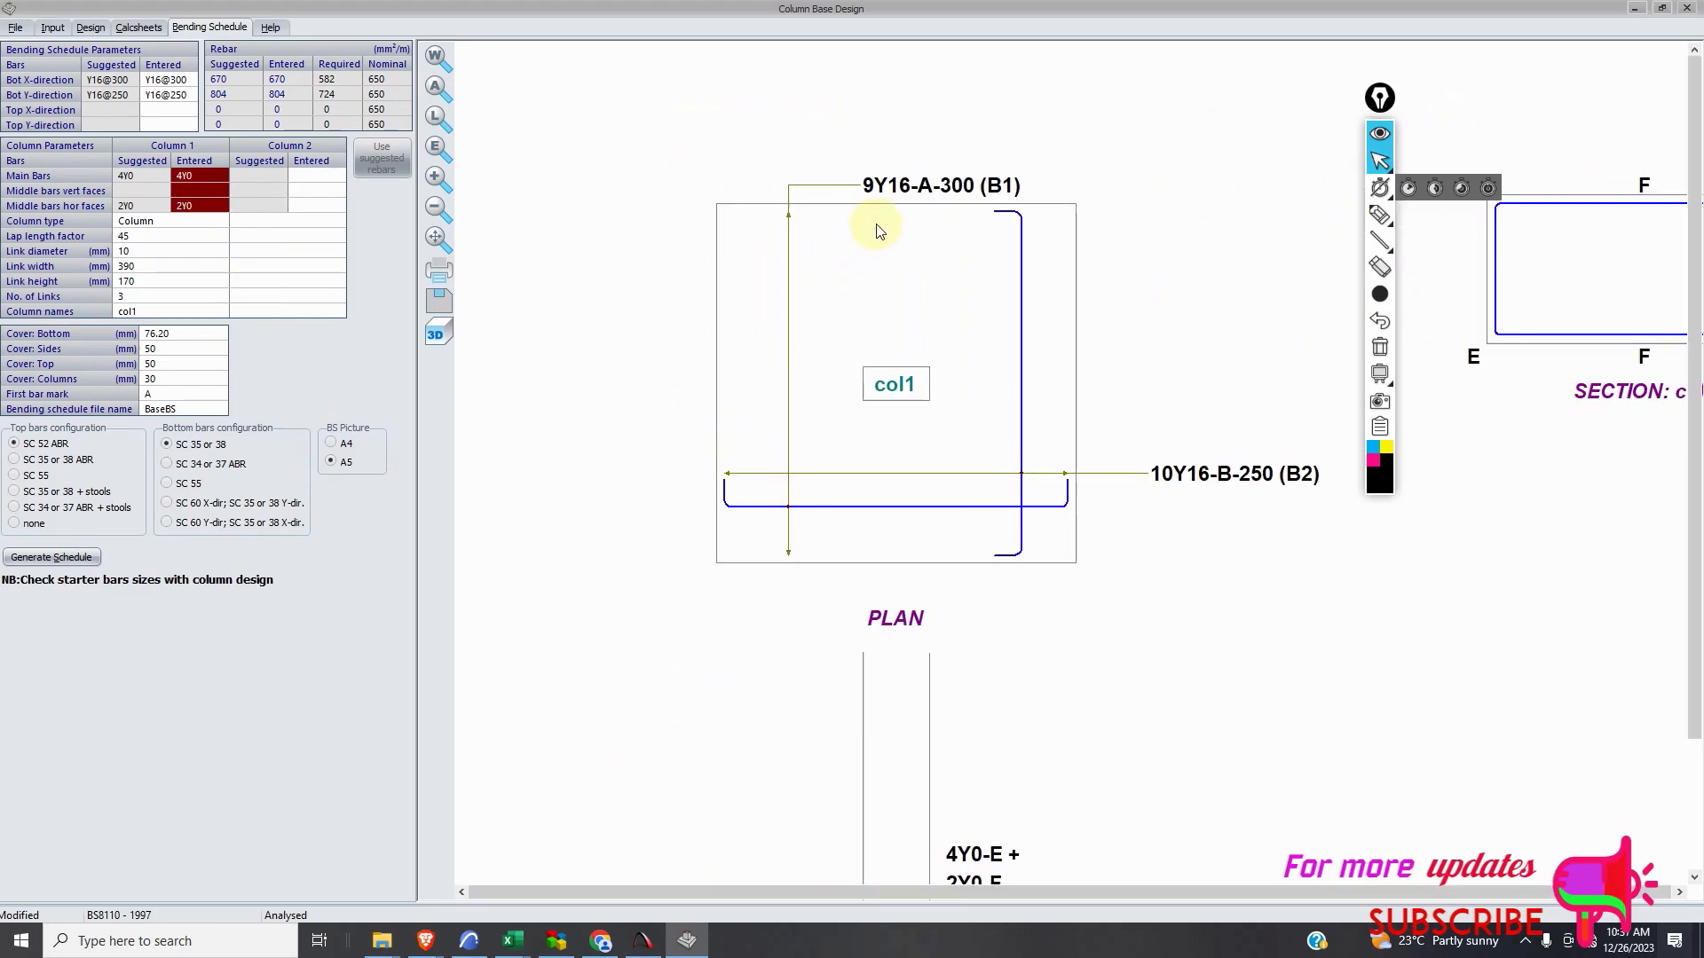
{"action": "scroll", "coordinate": [781, 267], "scroll_direction": "down", "scroll_amount": 1}
{"action": "scroll", "coordinate": [967, 229], "scroll_direction": "up", "scroll_amount": 1}
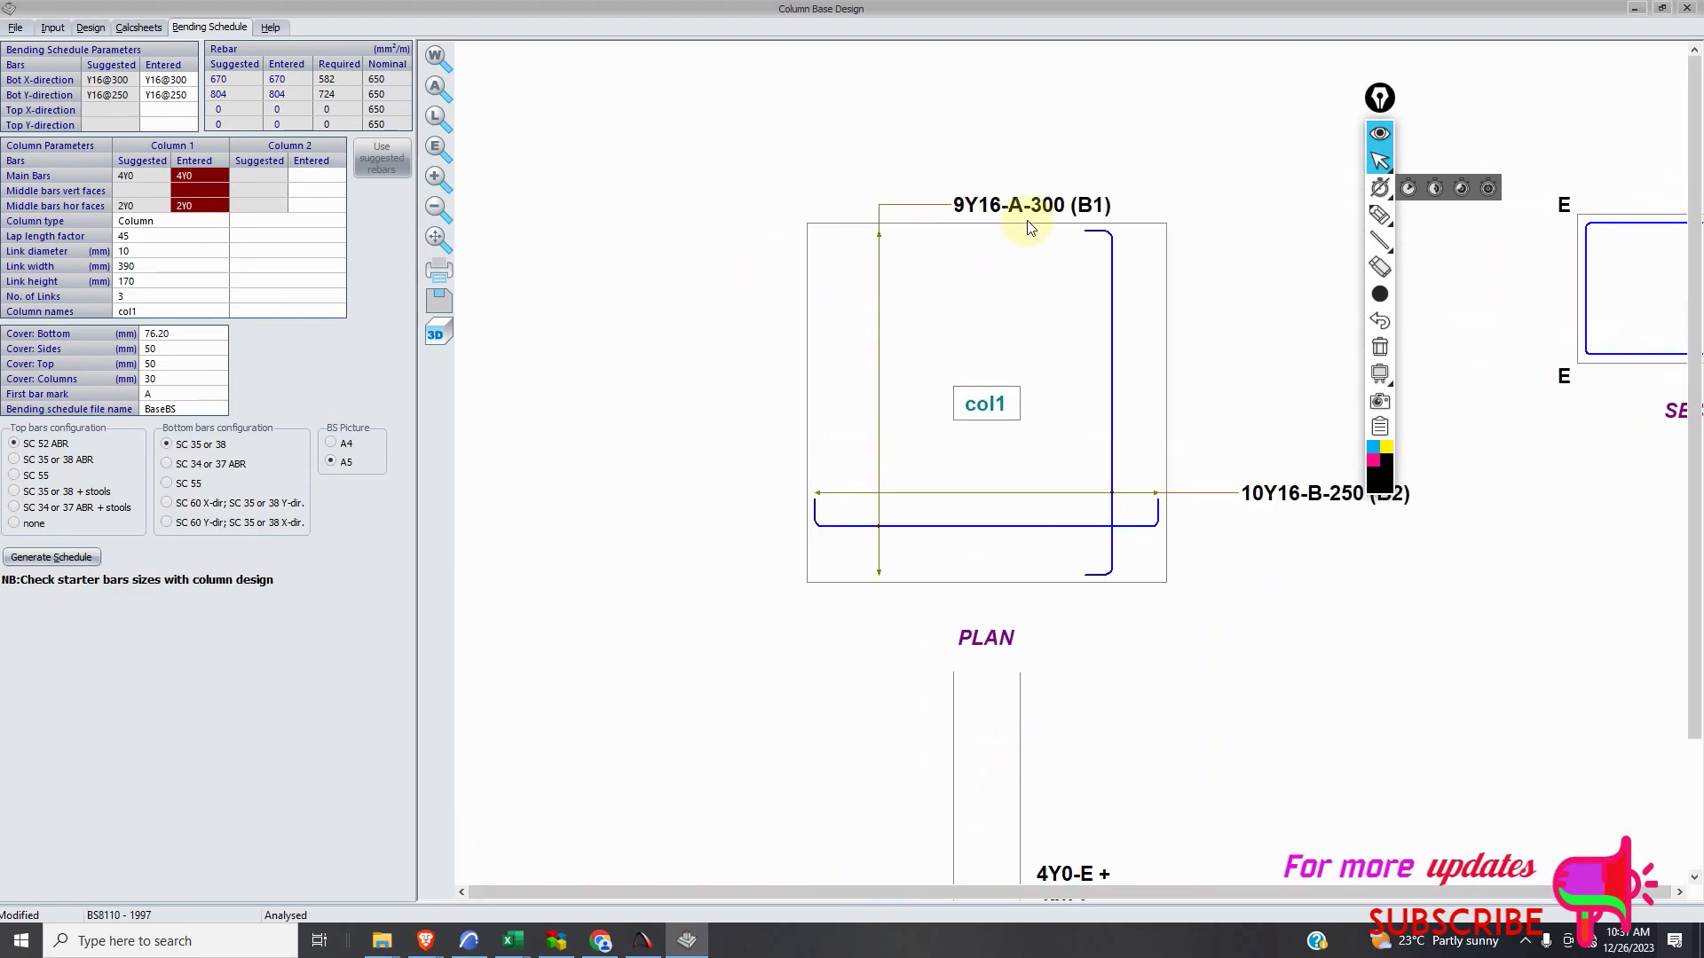
{"action": "scroll", "coordinate": [1030, 228], "scroll_direction": "down", "scroll_amount": 1}
{"action": "scroll", "coordinate": [1160, 190], "scroll_direction": "up", "scroll_amount": 1}
{"action": "scroll", "coordinate": [831, 321], "scroll_direction": "down", "scroll_amount": 1}
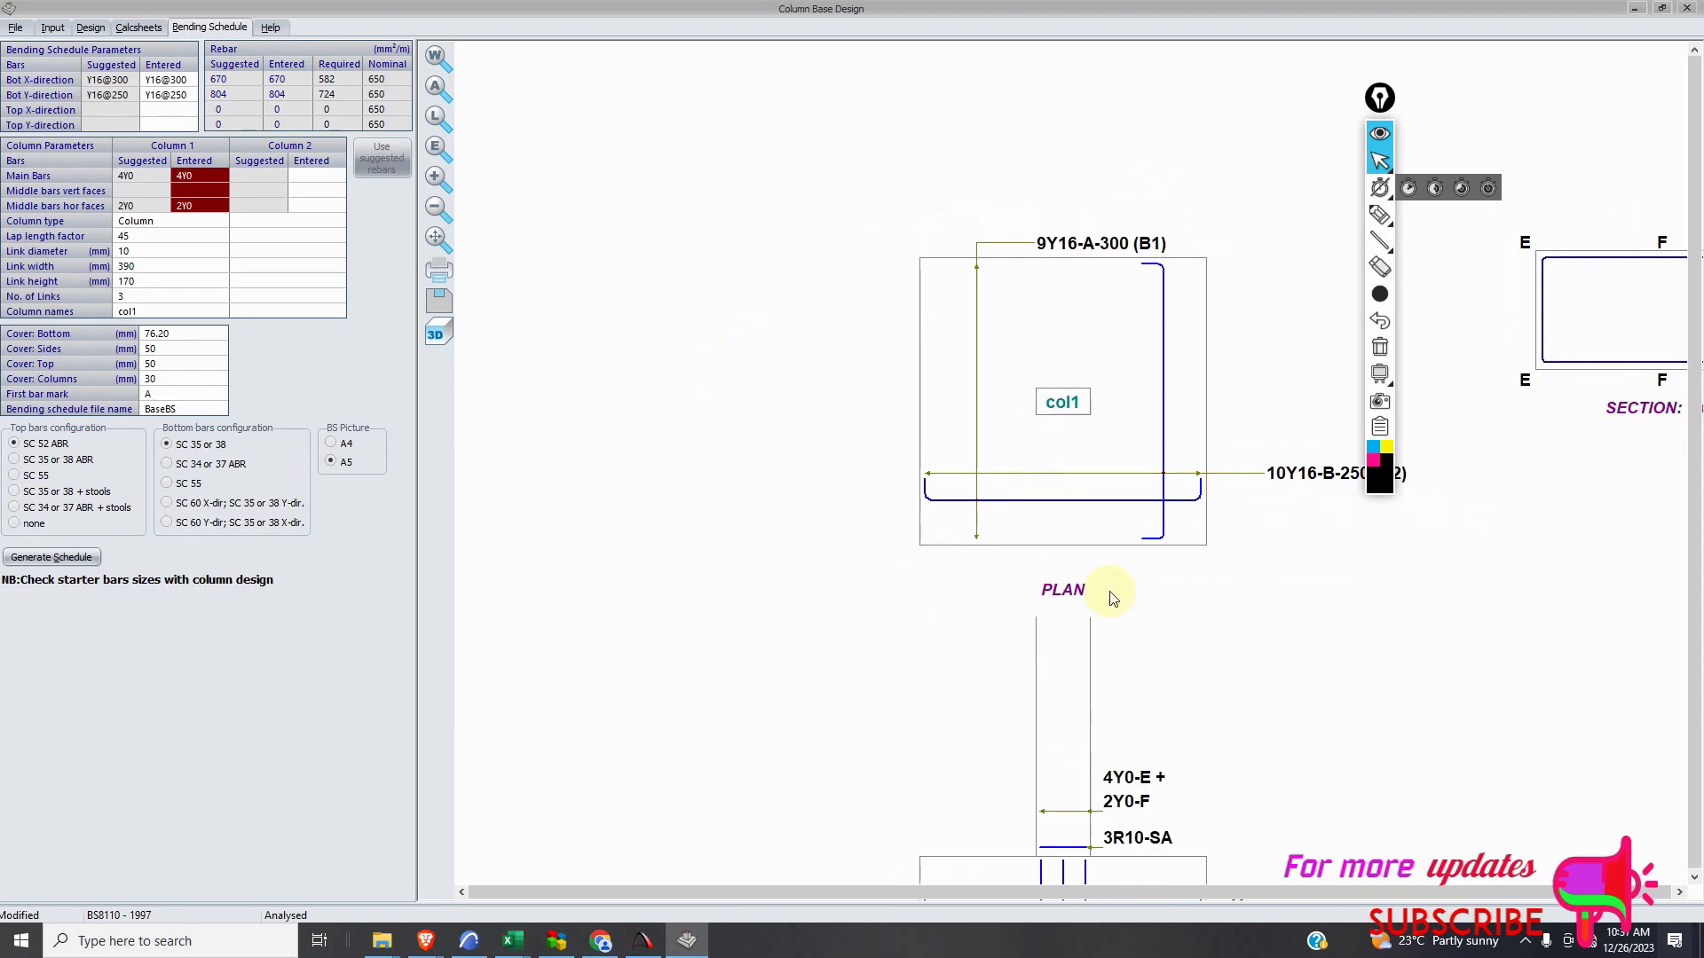
{"action": "scroll", "coordinate": [727, 494], "scroll_direction": "down", "scroll_amount": 2}
{"action": "scroll", "coordinate": [932, 684], "scroll_direction": "up", "scroll_amount": 1}
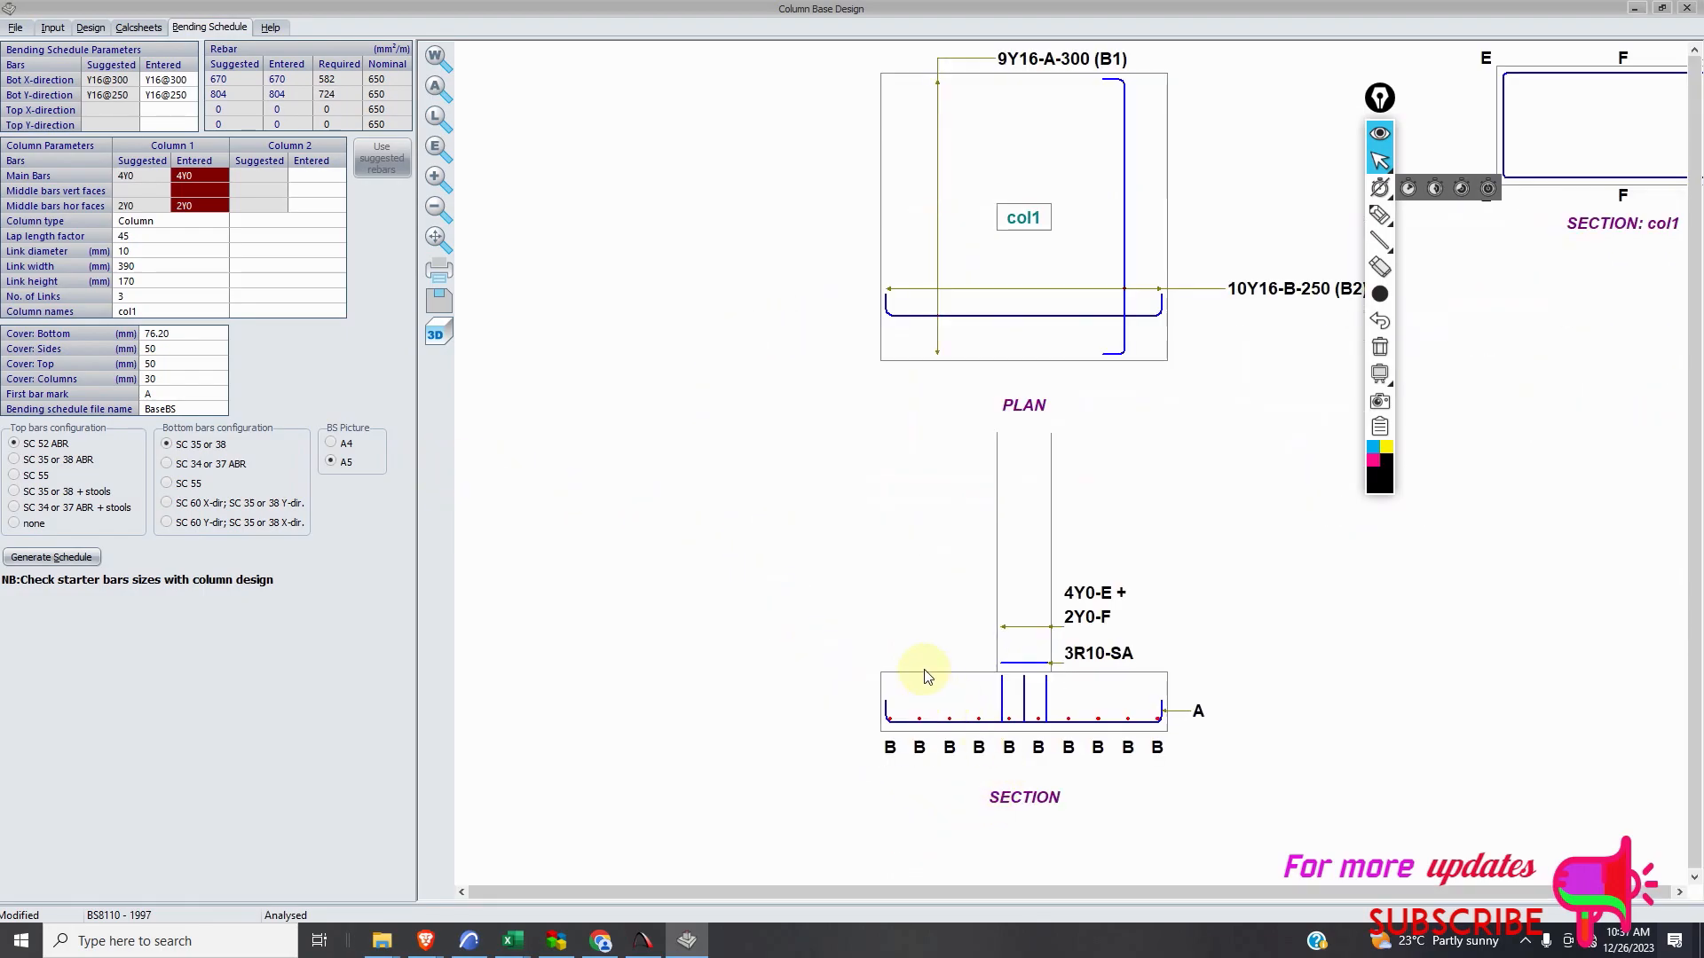
{"action": "scroll", "coordinate": [760, 867], "scroll_direction": "down", "scroll_amount": 1}
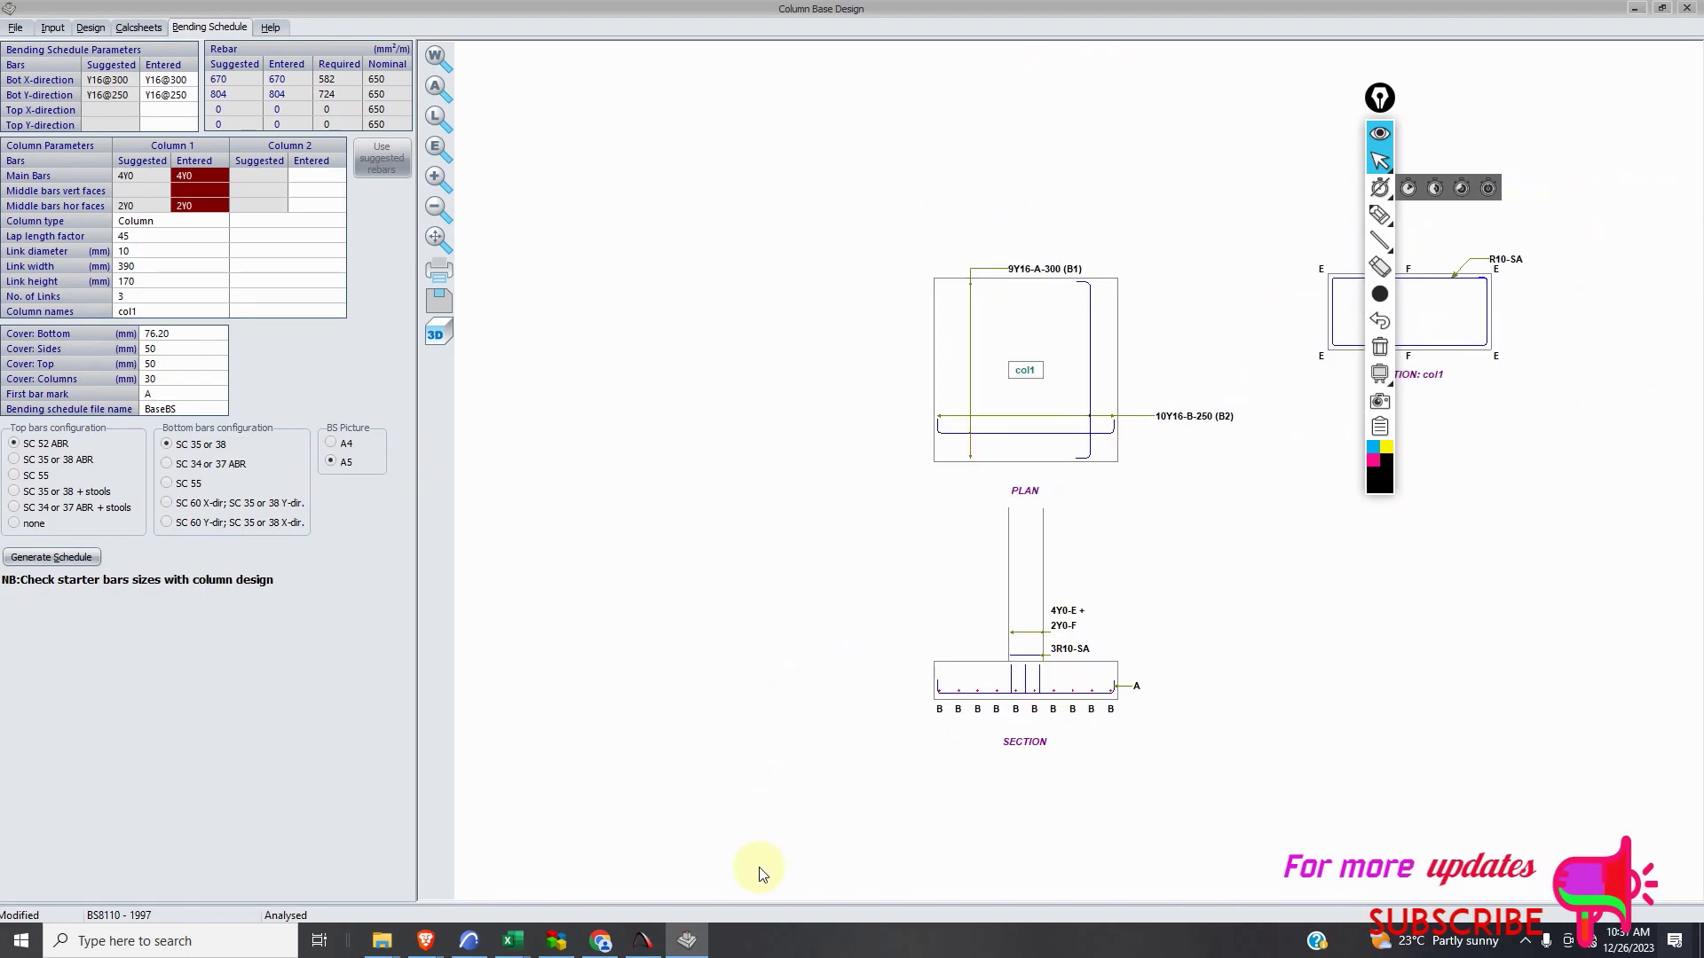
Switch to the ARCHICAD structural drawing and examine the column sections and reinforcement labels above column base B1.
{"action": "left_click", "coordinate": [513, 940]}
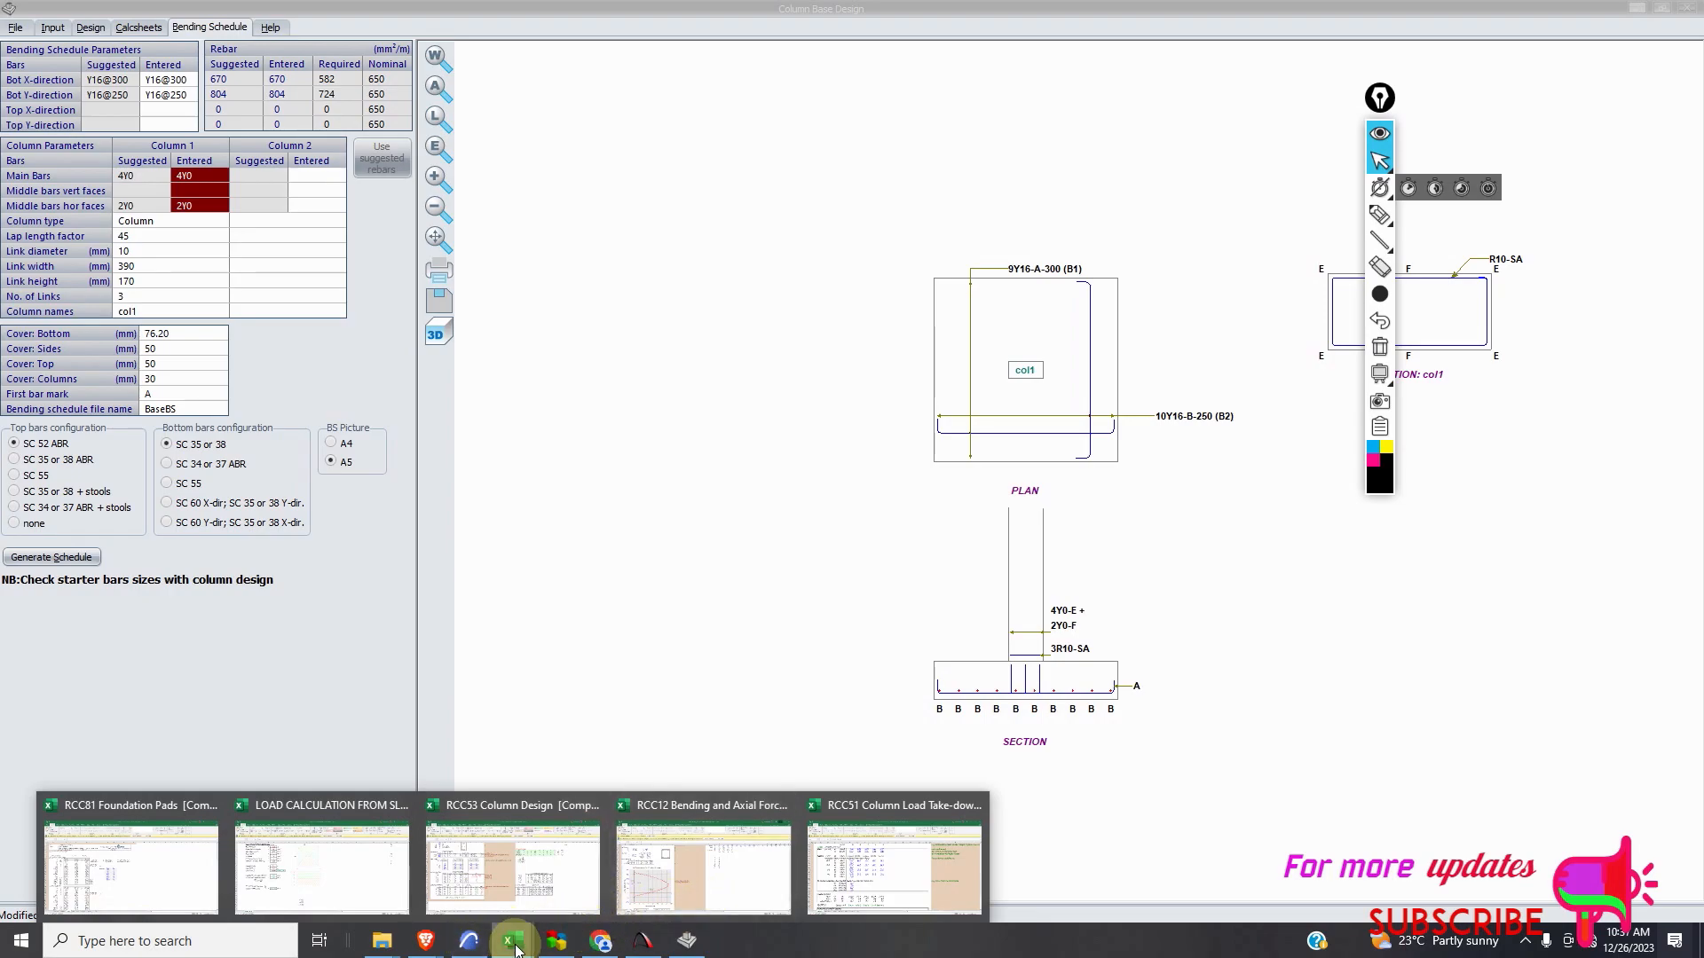
{"action": "left_click", "coordinate": [468, 940]}
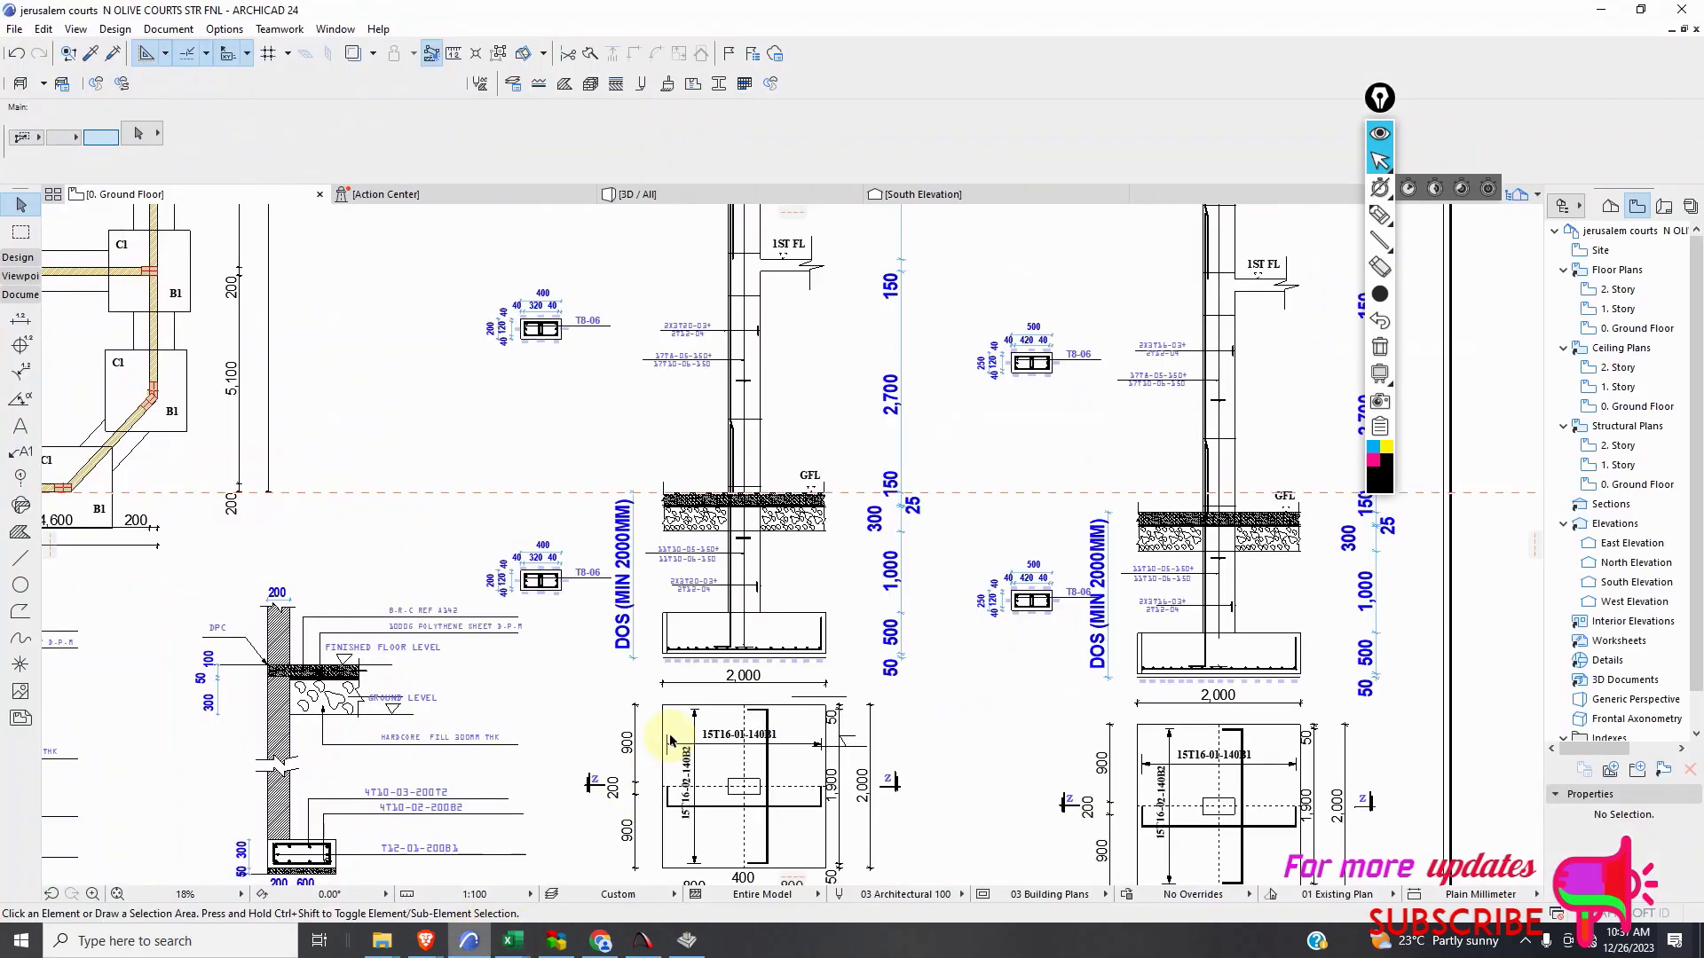
{"action": "scroll", "coordinate": [646, 550], "scroll_direction": "down", "scroll_amount": 3}
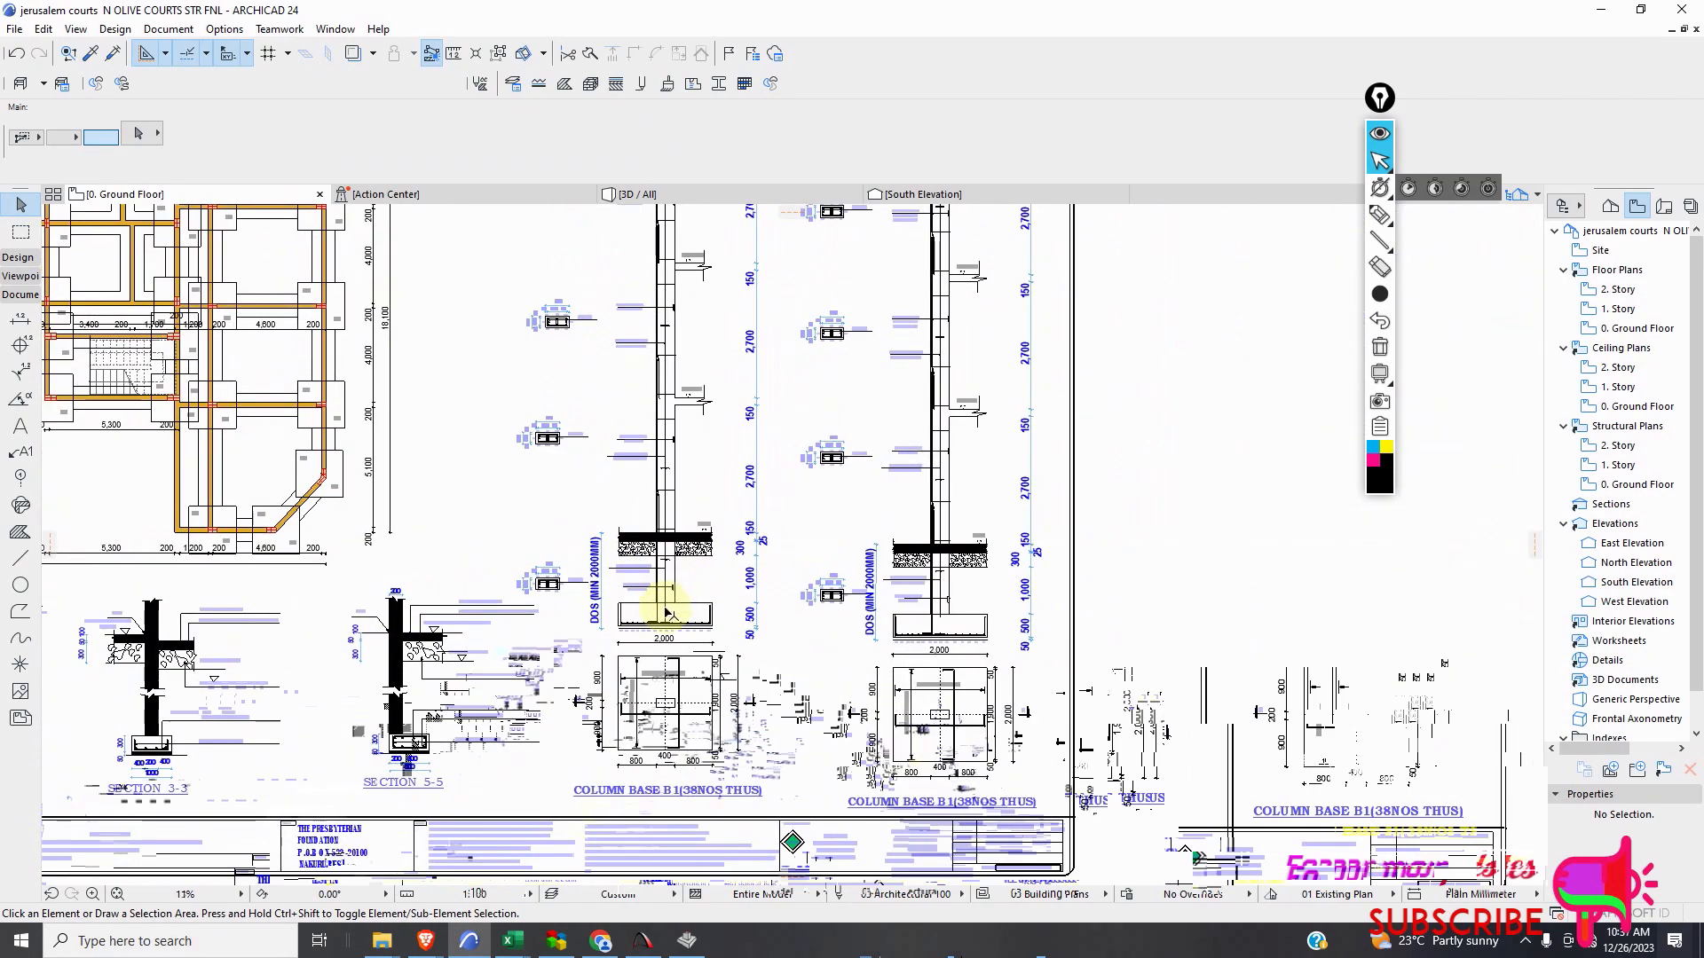
{"action": "scroll", "coordinate": [609, 483], "scroll_direction": "up", "scroll_amount": 10}
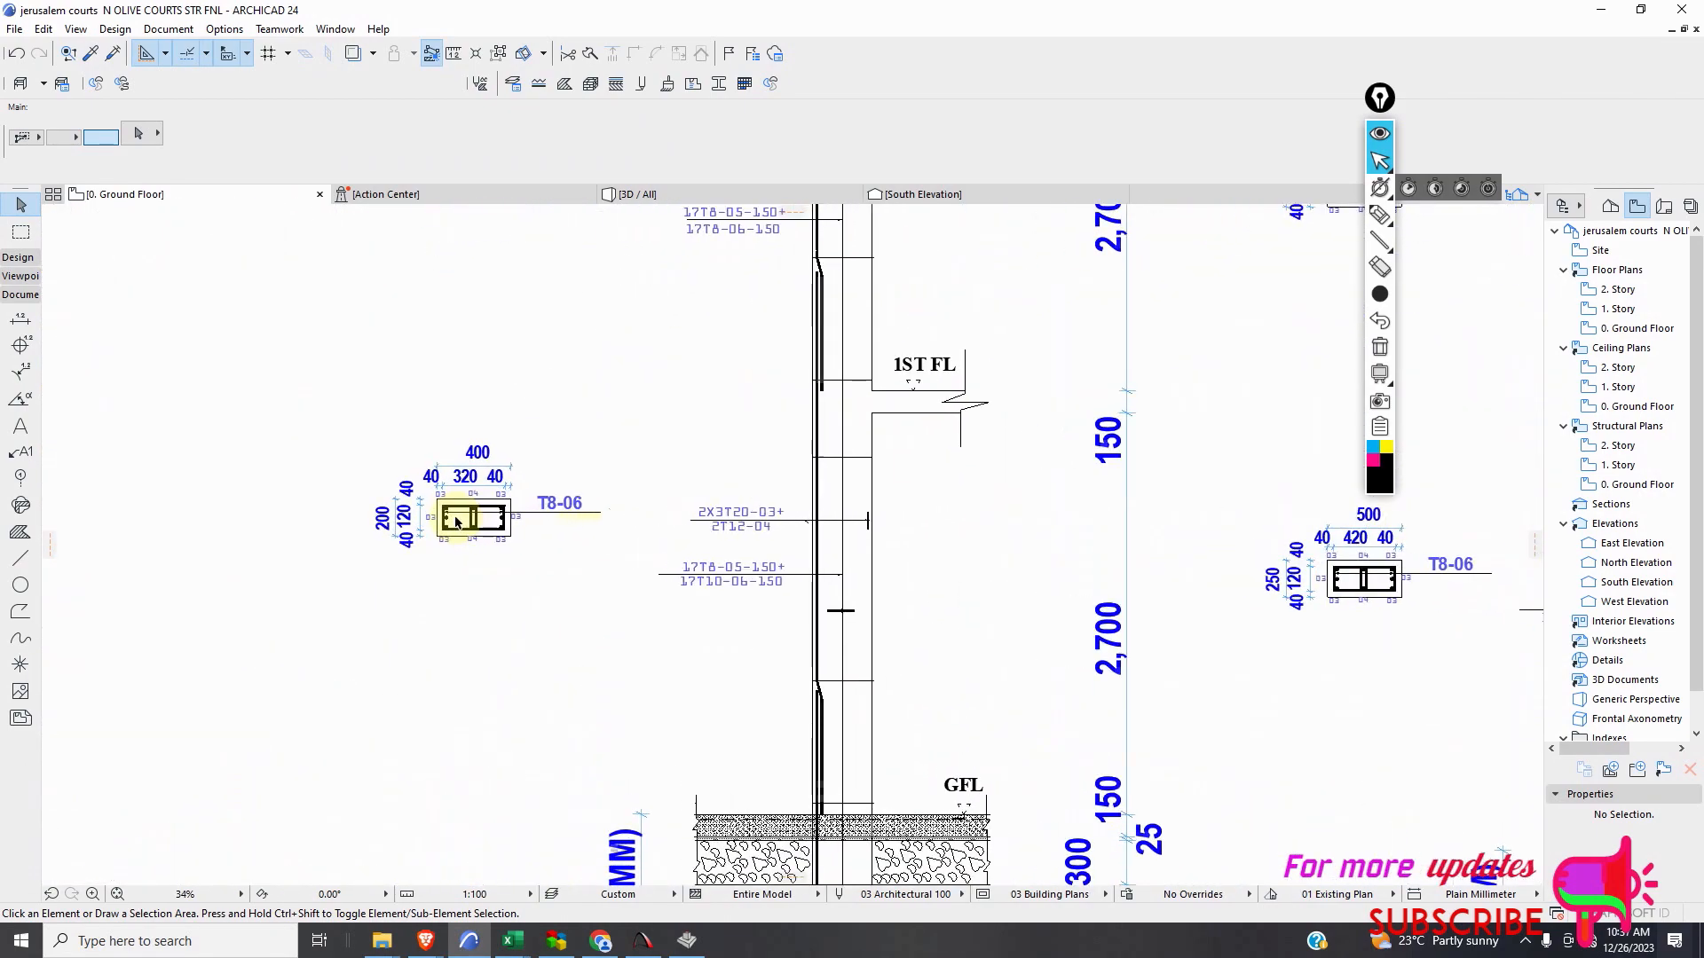
{"action": "scroll", "coordinate": [471, 524], "scroll_direction": "up", "scroll_amount": 2}
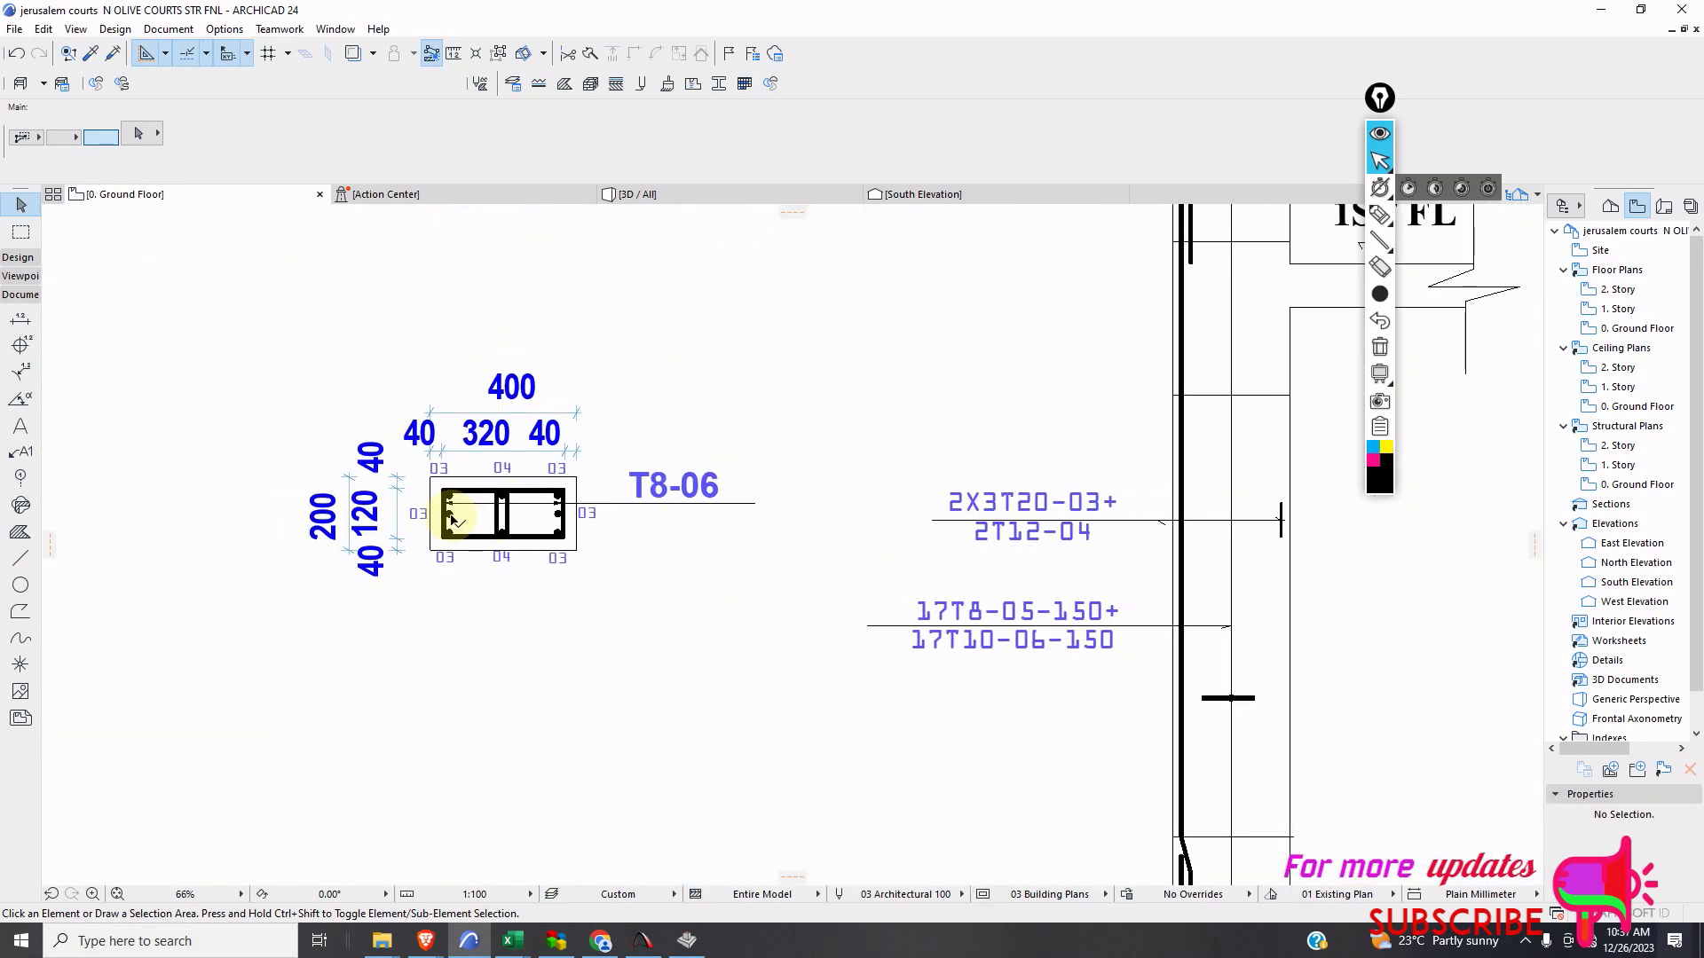
{"action": "scroll", "coordinate": [450, 494], "scroll_direction": "down", "scroll_amount": 9}
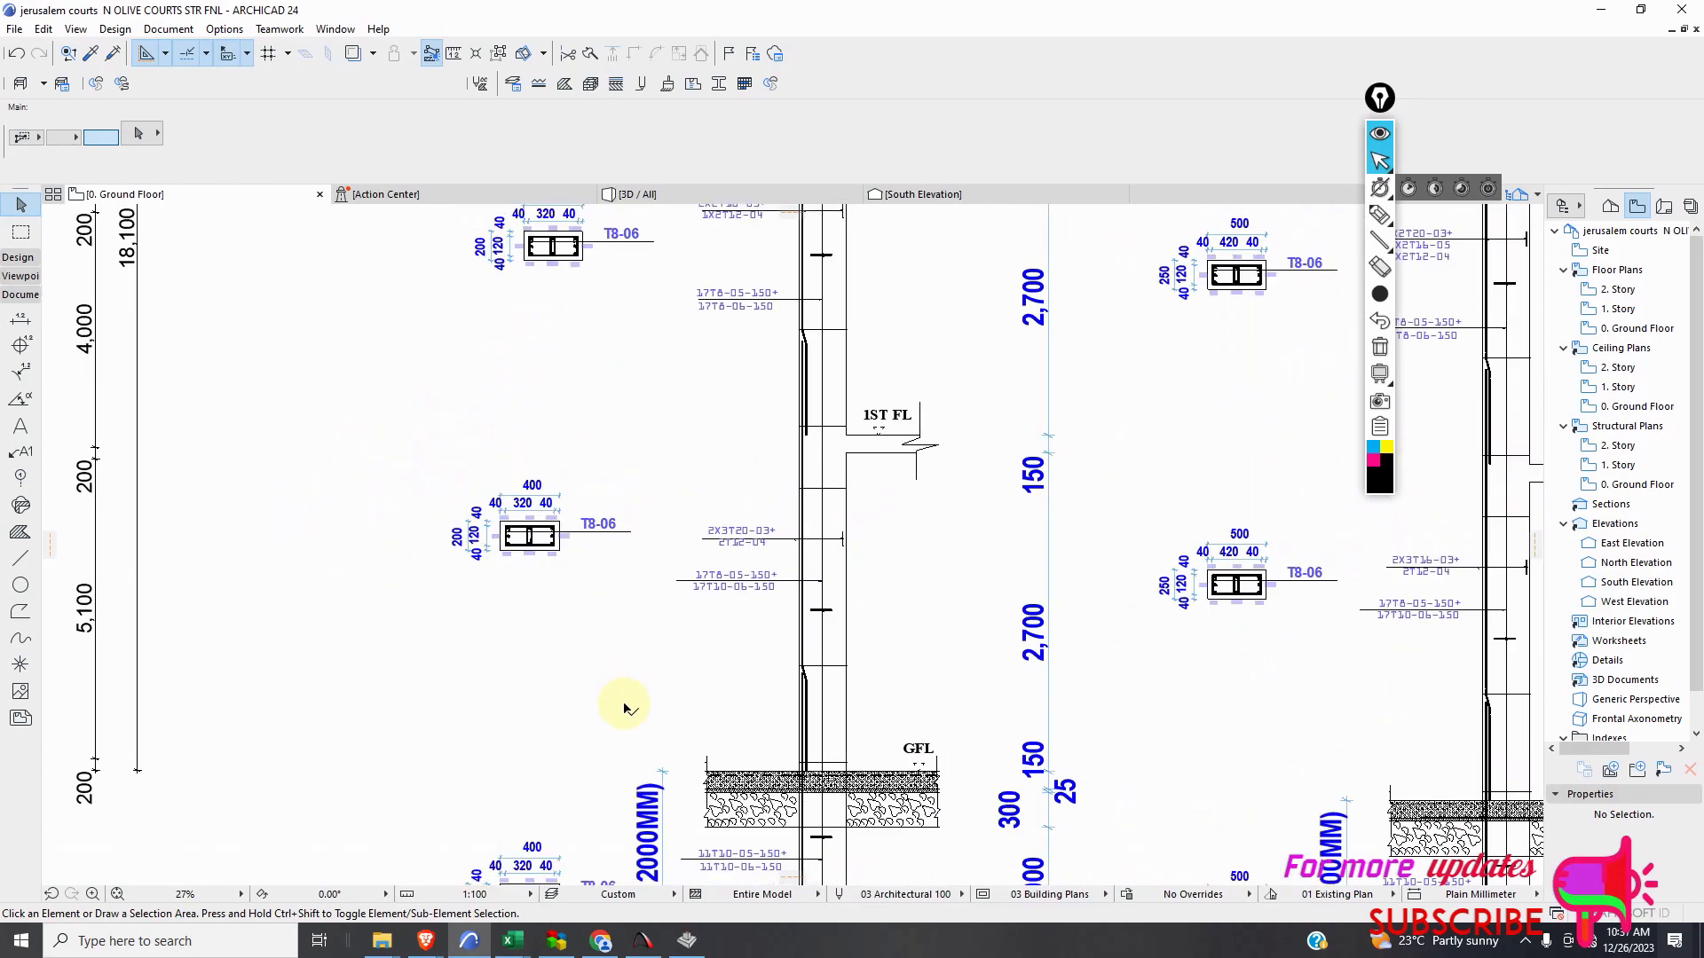
{"action": "scroll", "coordinate": [621, 471], "scroll_direction": "up", "scroll_amount": 6}
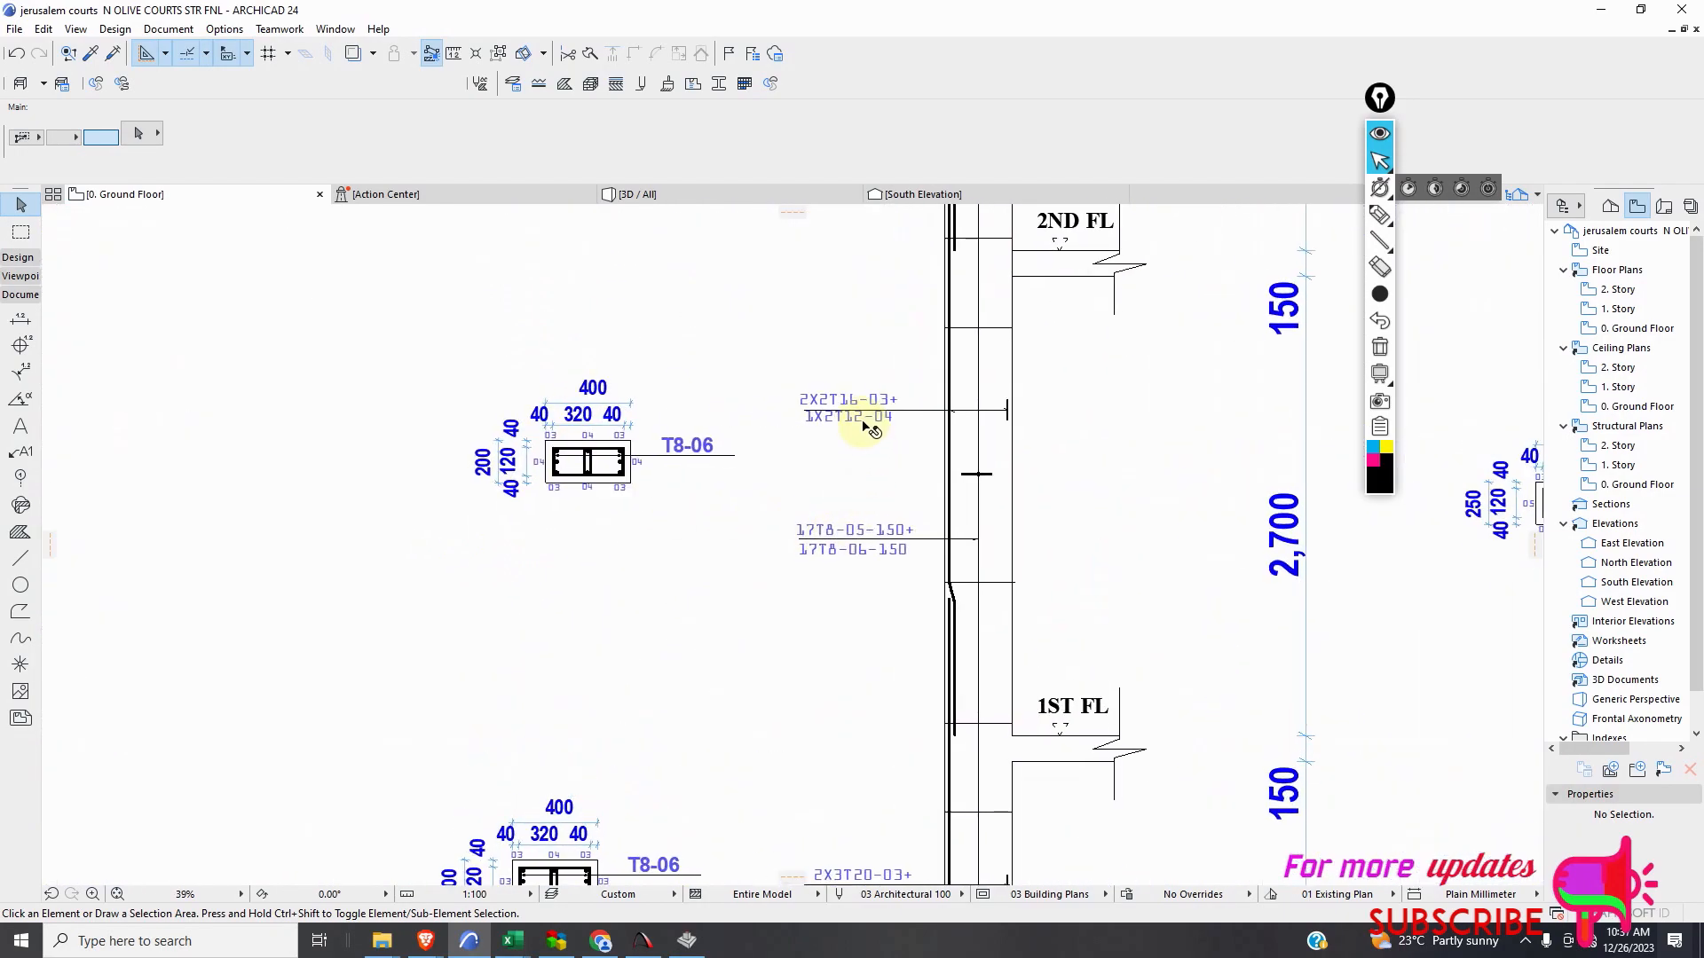
{"action": "scroll", "coordinate": [696, 483], "scroll_direction": "down", "scroll_amount": 5}
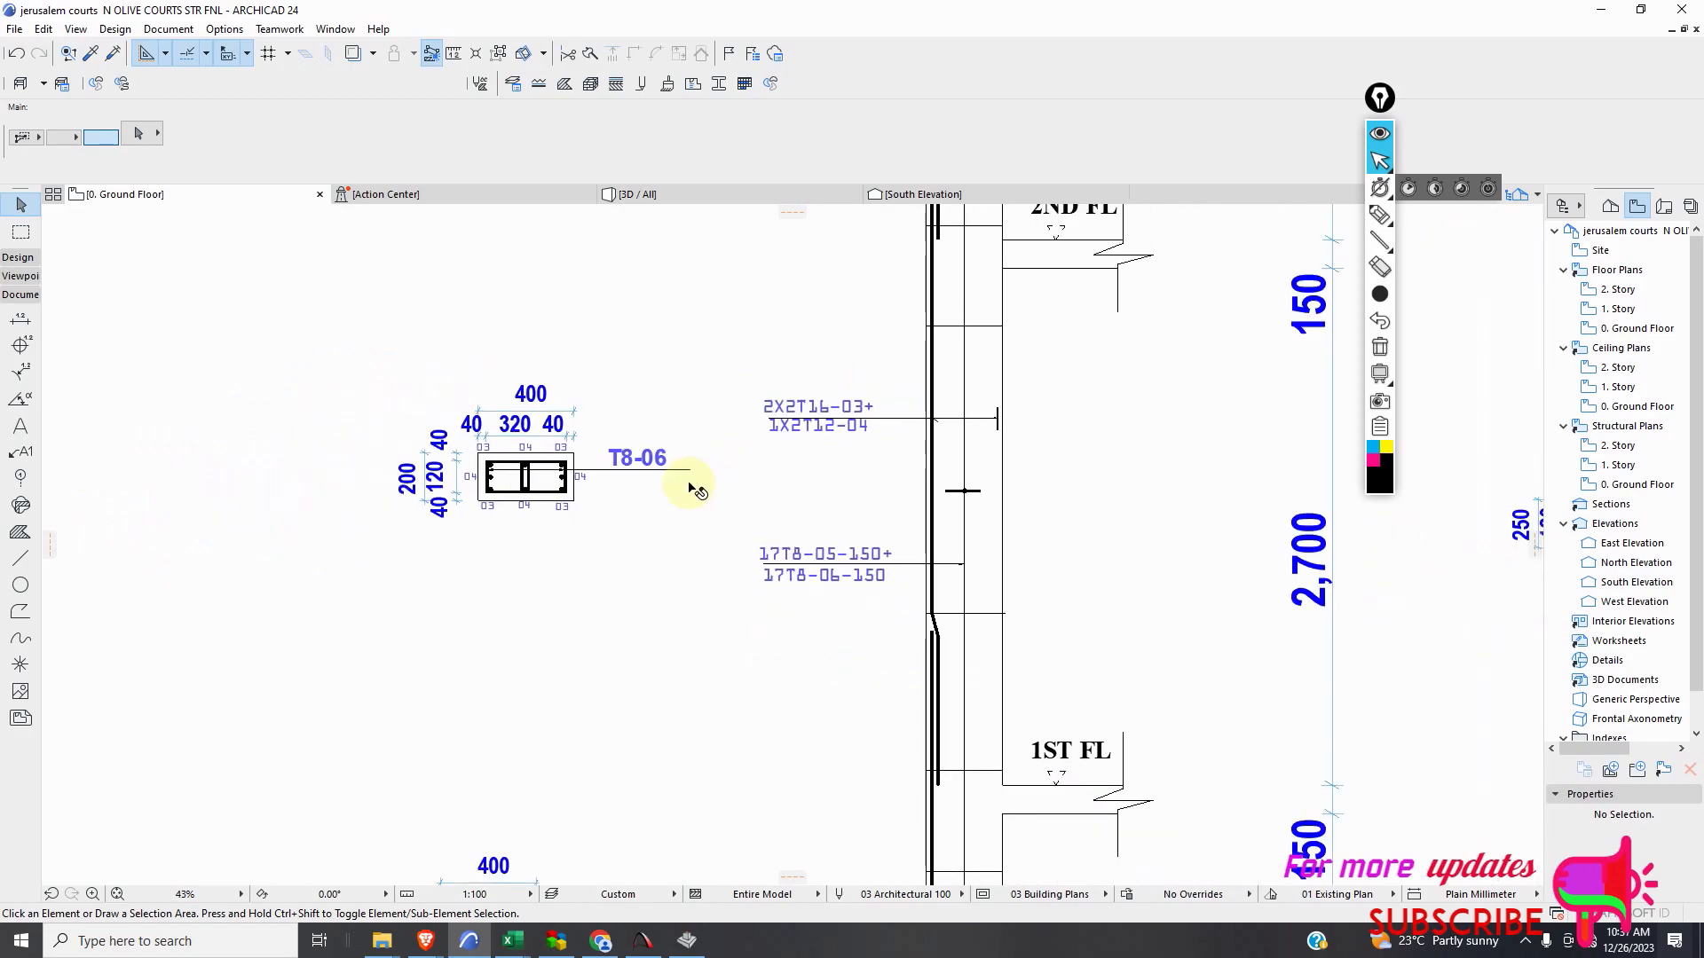
{"action": "scroll", "coordinate": [648, 530], "scroll_direction": "down", "scroll_amount": 6}
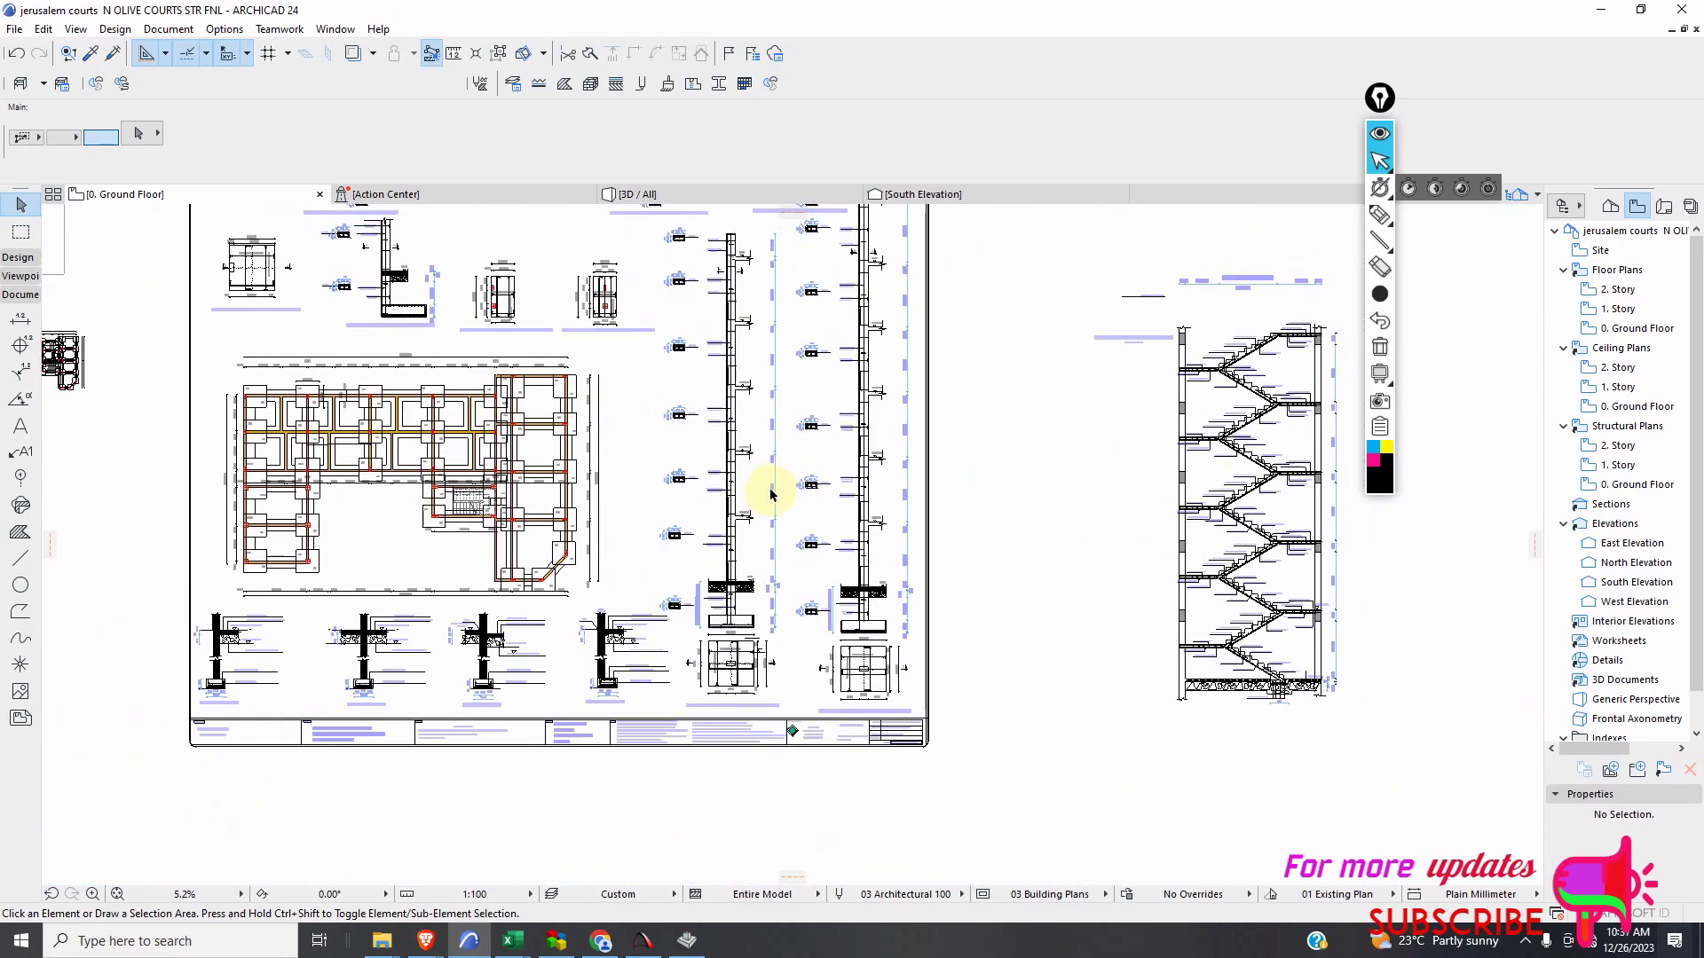
Examine the foundation plan on the ground floor drawing, checking the C1 column positions, B1 base sizes and the spacing between them.
{"action": "scroll", "coordinate": [527, 457], "scroll_direction": "up", "scroll_amount": 8}
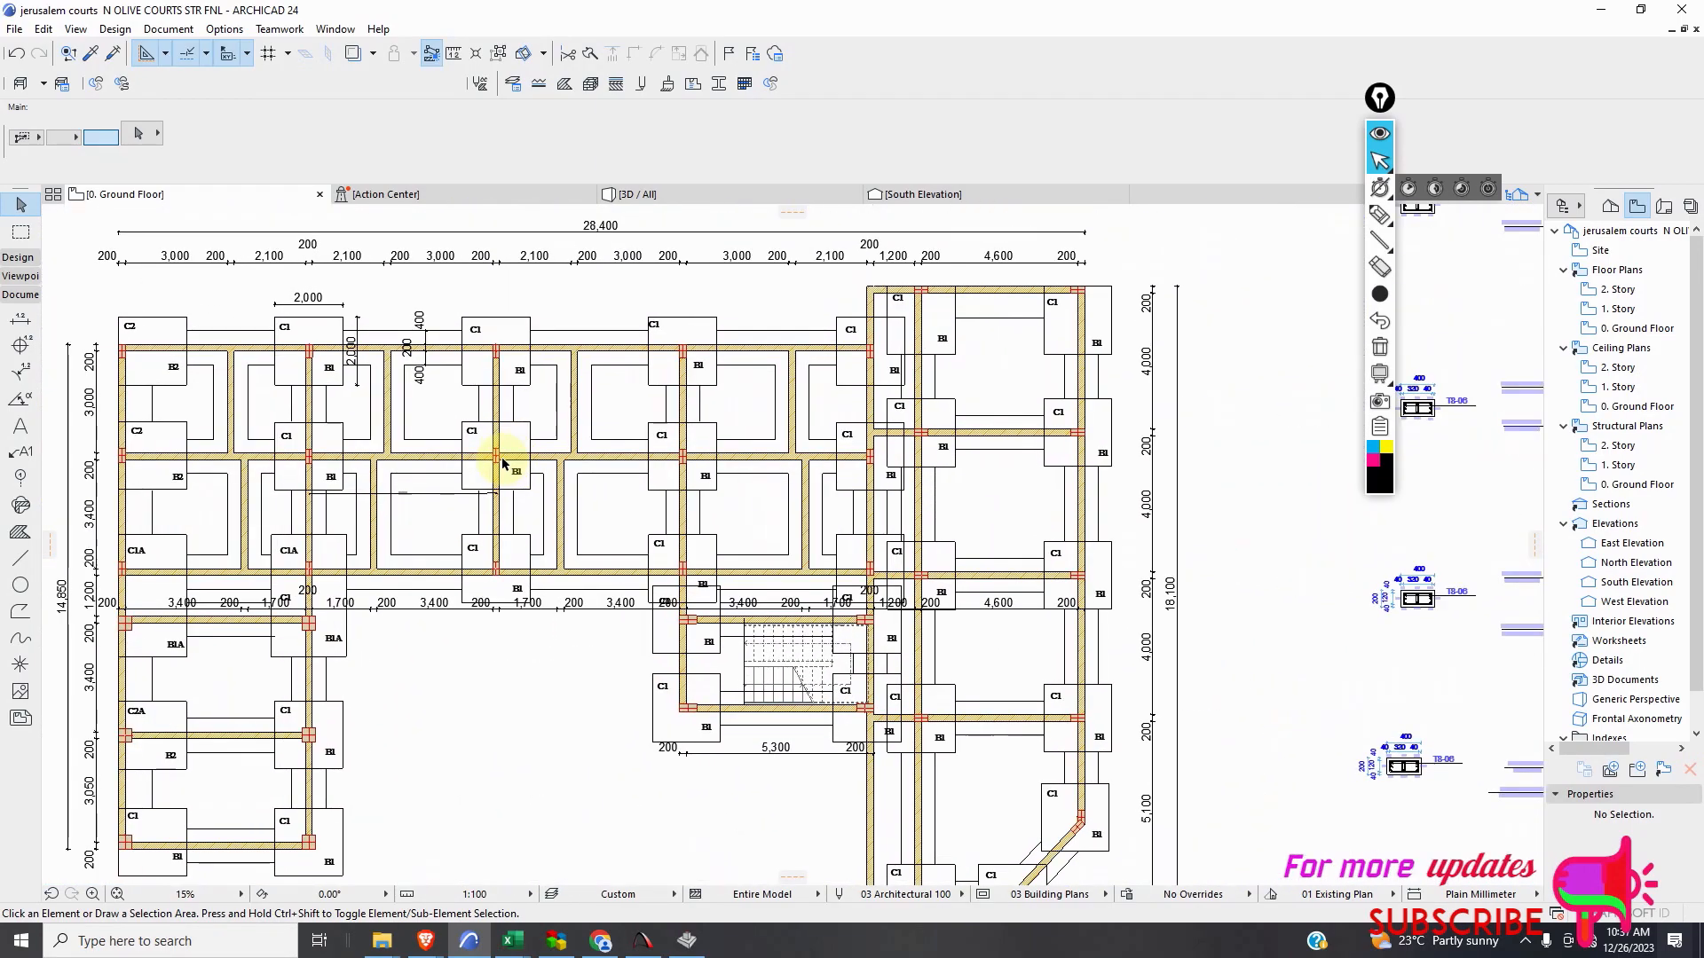
{"action": "scroll", "coordinate": [439, 462], "scroll_direction": "up", "scroll_amount": 2}
{"action": "scroll", "coordinate": [313, 461], "scroll_direction": "down", "scroll_amount": 4}
{"action": "scroll", "coordinate": [330, 423], "scroll_direction": "up", "scroll_amount": 2}
{"action": "scroll", "coordinate": [330, 423], "scroll_direction": "up", "scroll_amount": 2}
{"action": "scroll", "coordinate": [354, 331], "scroll_direction": "down", "scroll_amount": 1}
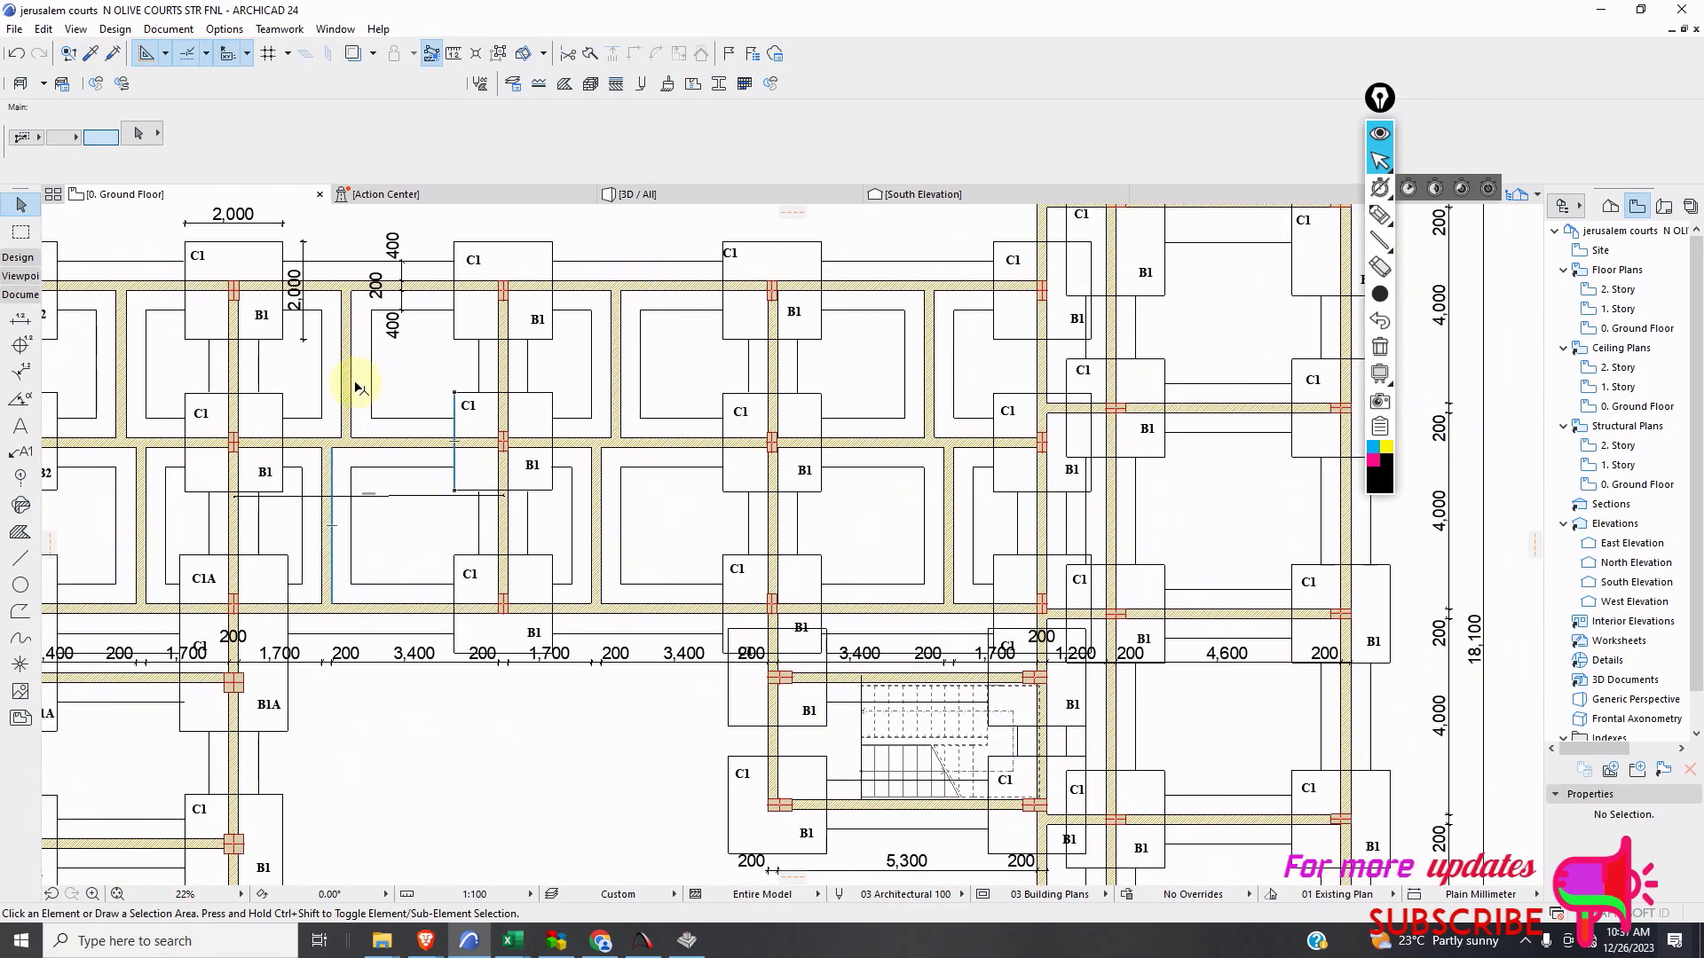
{"action": "scroll", "coordinate": [354, 402], "scroll_direction": "down", "scroll_amount": 2}
{"action": "scroll", "coordinate": [343, 381], "scroll_direction": "down", "scroll_amount": 2}
{"action": "scroll", "coordinate": [342, 468], "scroll_direction": "up", "scroll_amount": 10}
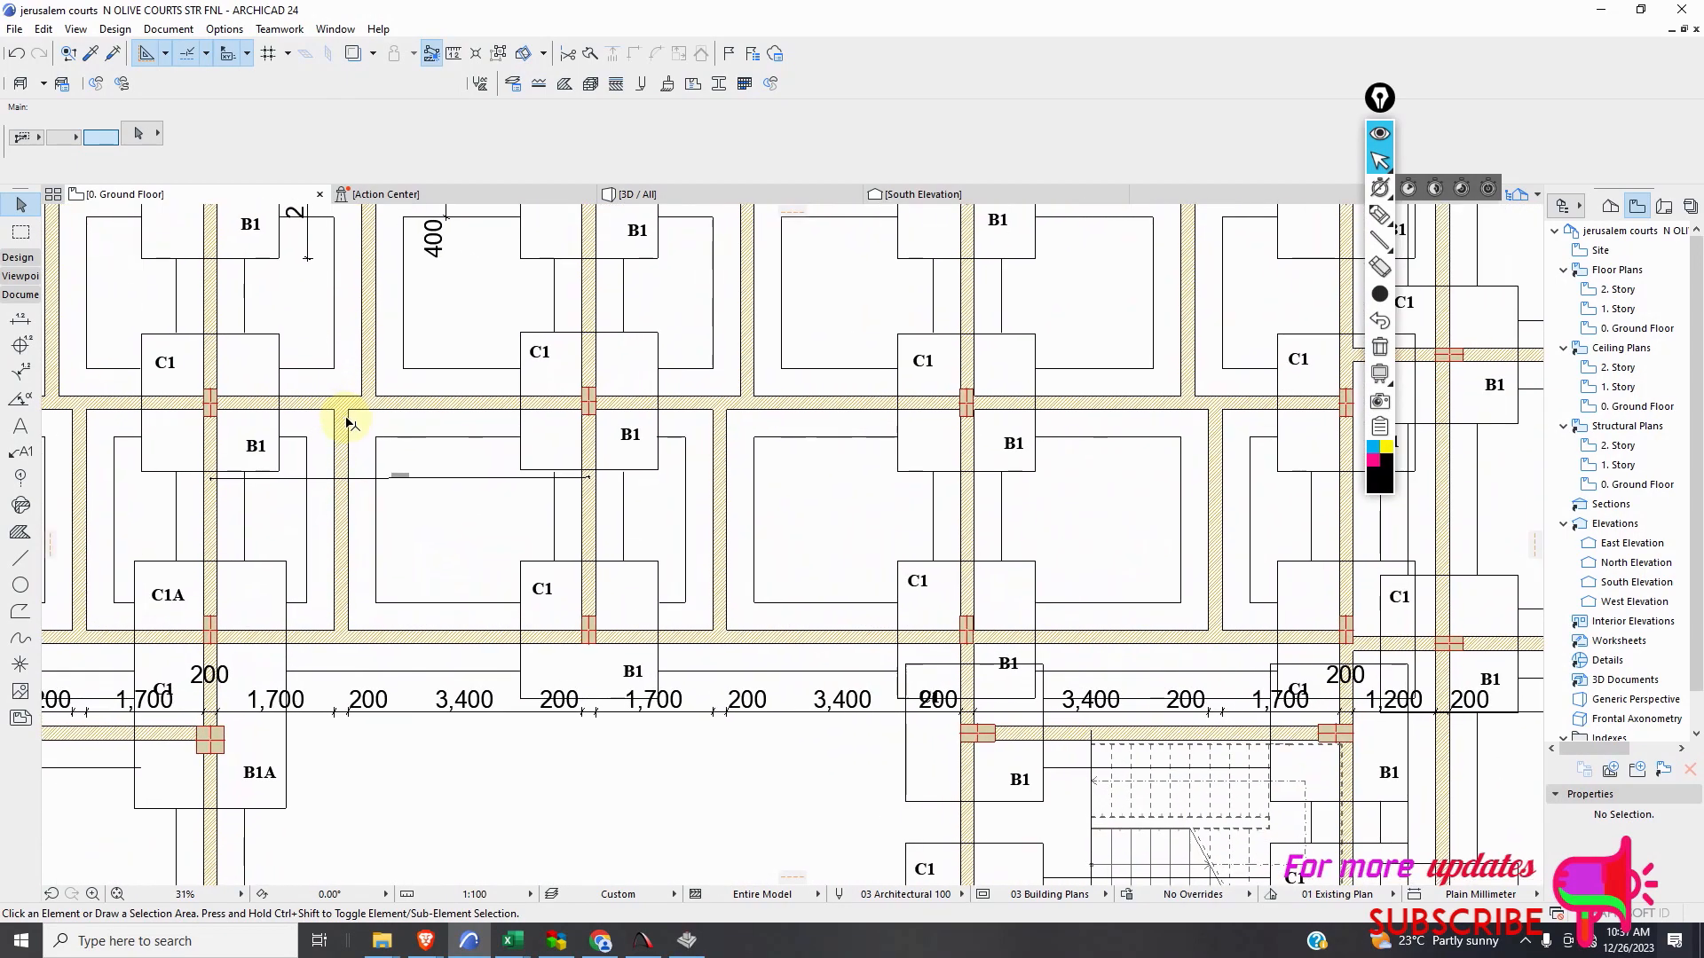
{"action": "scroll", "coordinate": [360, 461], "scroll_direction": "down", "scroll_amount": 4}
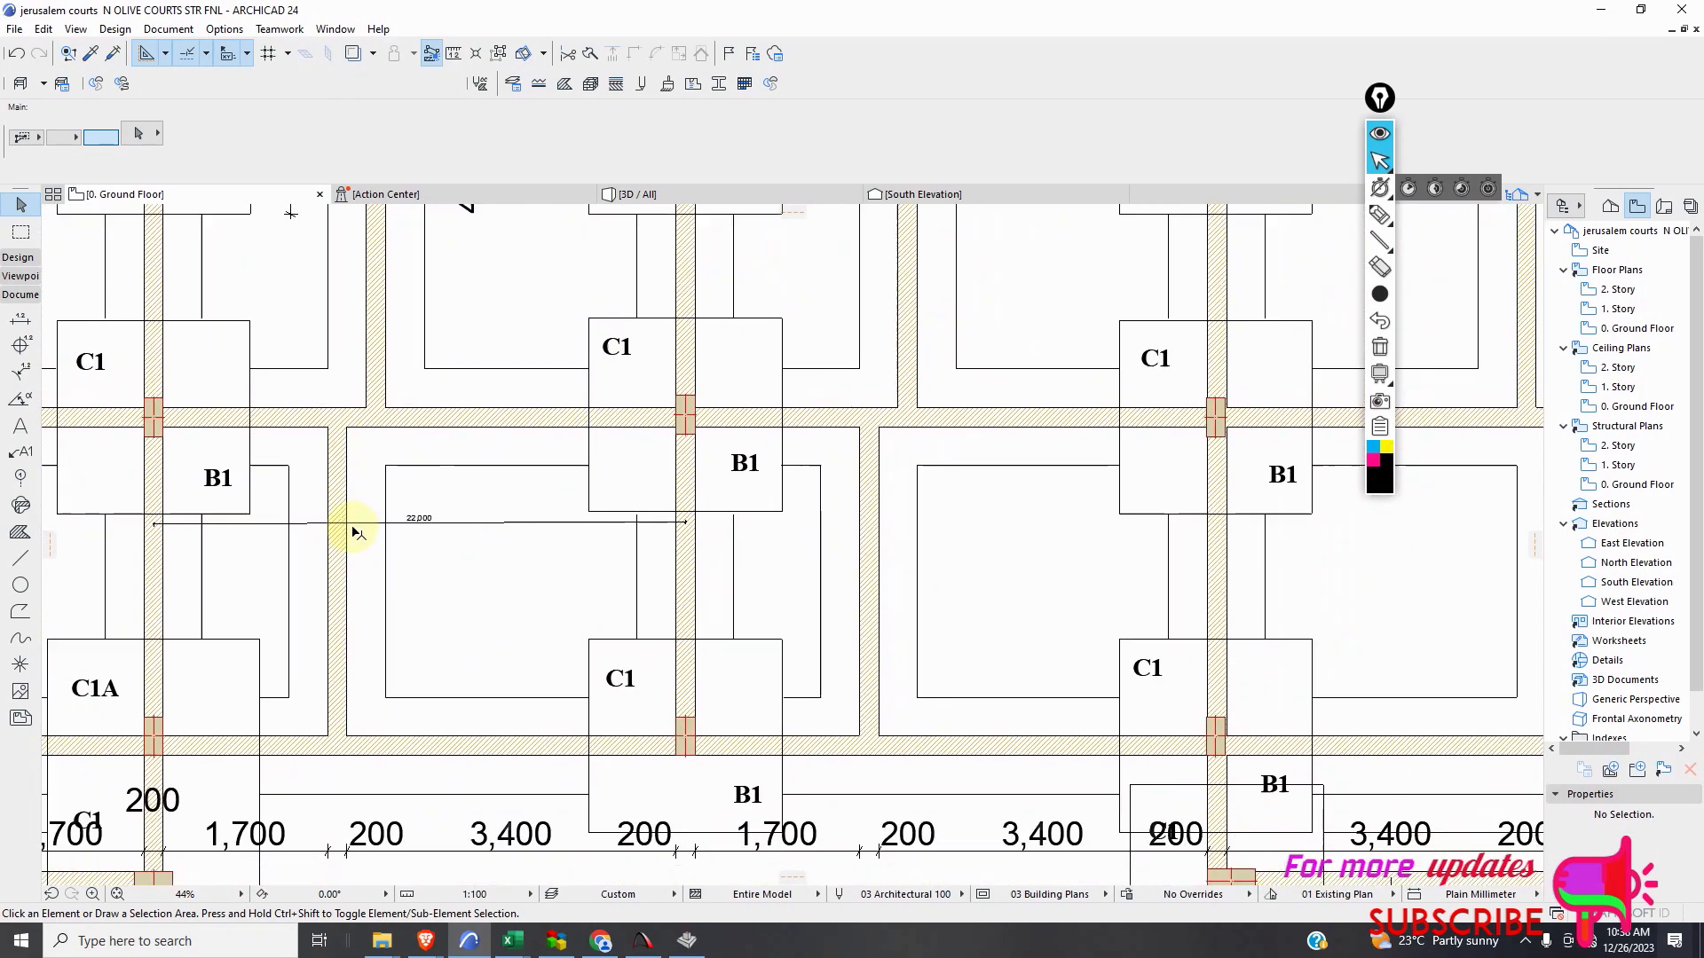
{"action": "scroll", "coordinate": [335, 533], "scroll_direction": "down", "scroll_amount": 1}
{"action": "scroll", "coordinate": [335, 532], "scroll_direction": "up", "scroll_amount": 3}
{"action": "scroll", "coordinate": [342, 524], "scroll_direction": "down", "scroll_amount": 3}
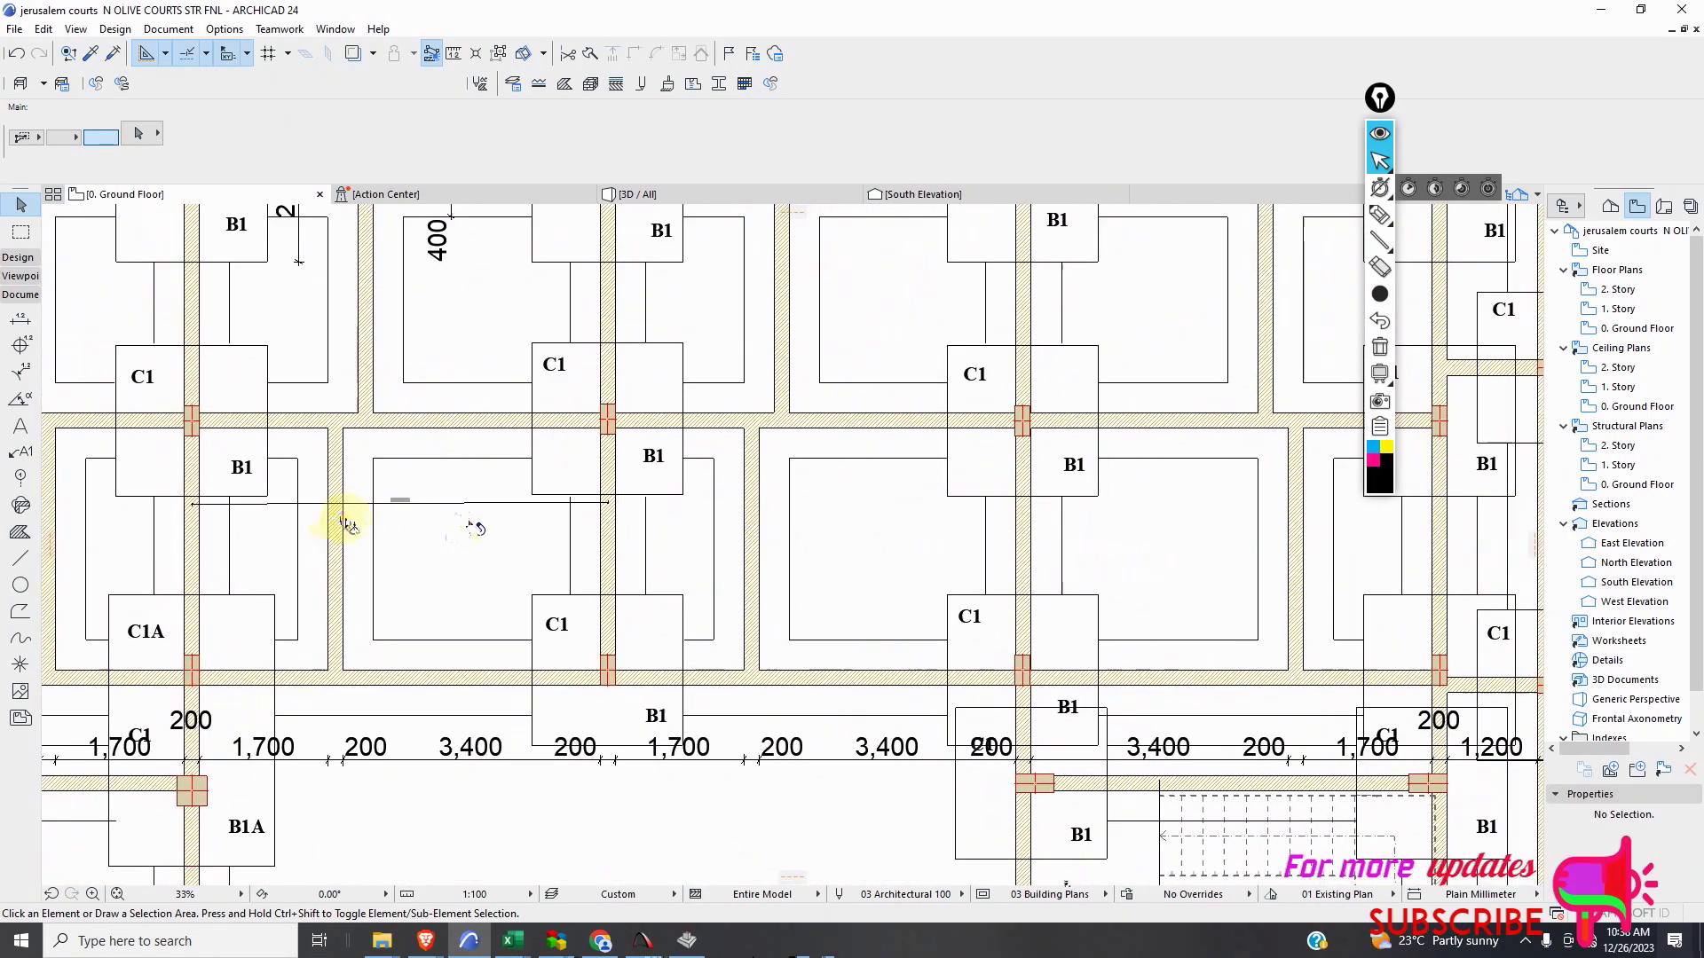
{"action": "scroll", "coordinate": [348, 479], "scroll_direction": "down", "scroll_amount": 3}
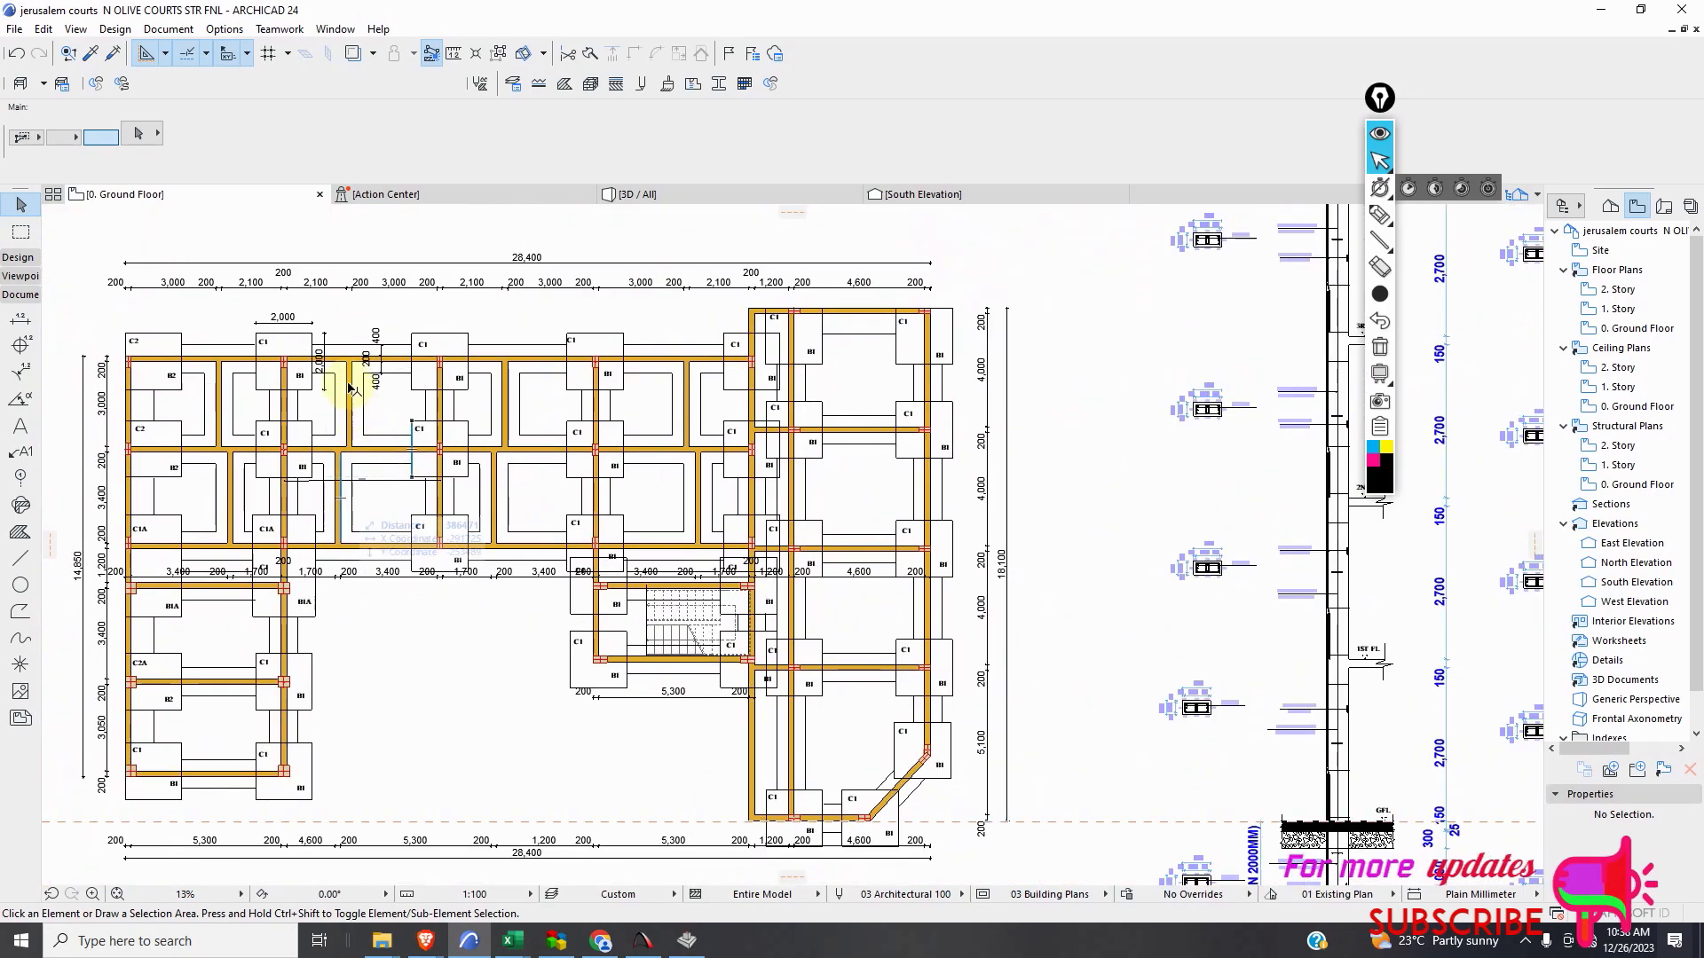
{"action": "scroll", "coordinate": [354, 368], "scroll_direction": "up", "scroll_amount": 3}
{"action": "scroll", "coordinate": [360, 368], "scroll_direction": "down", "scroll_amount": 5}
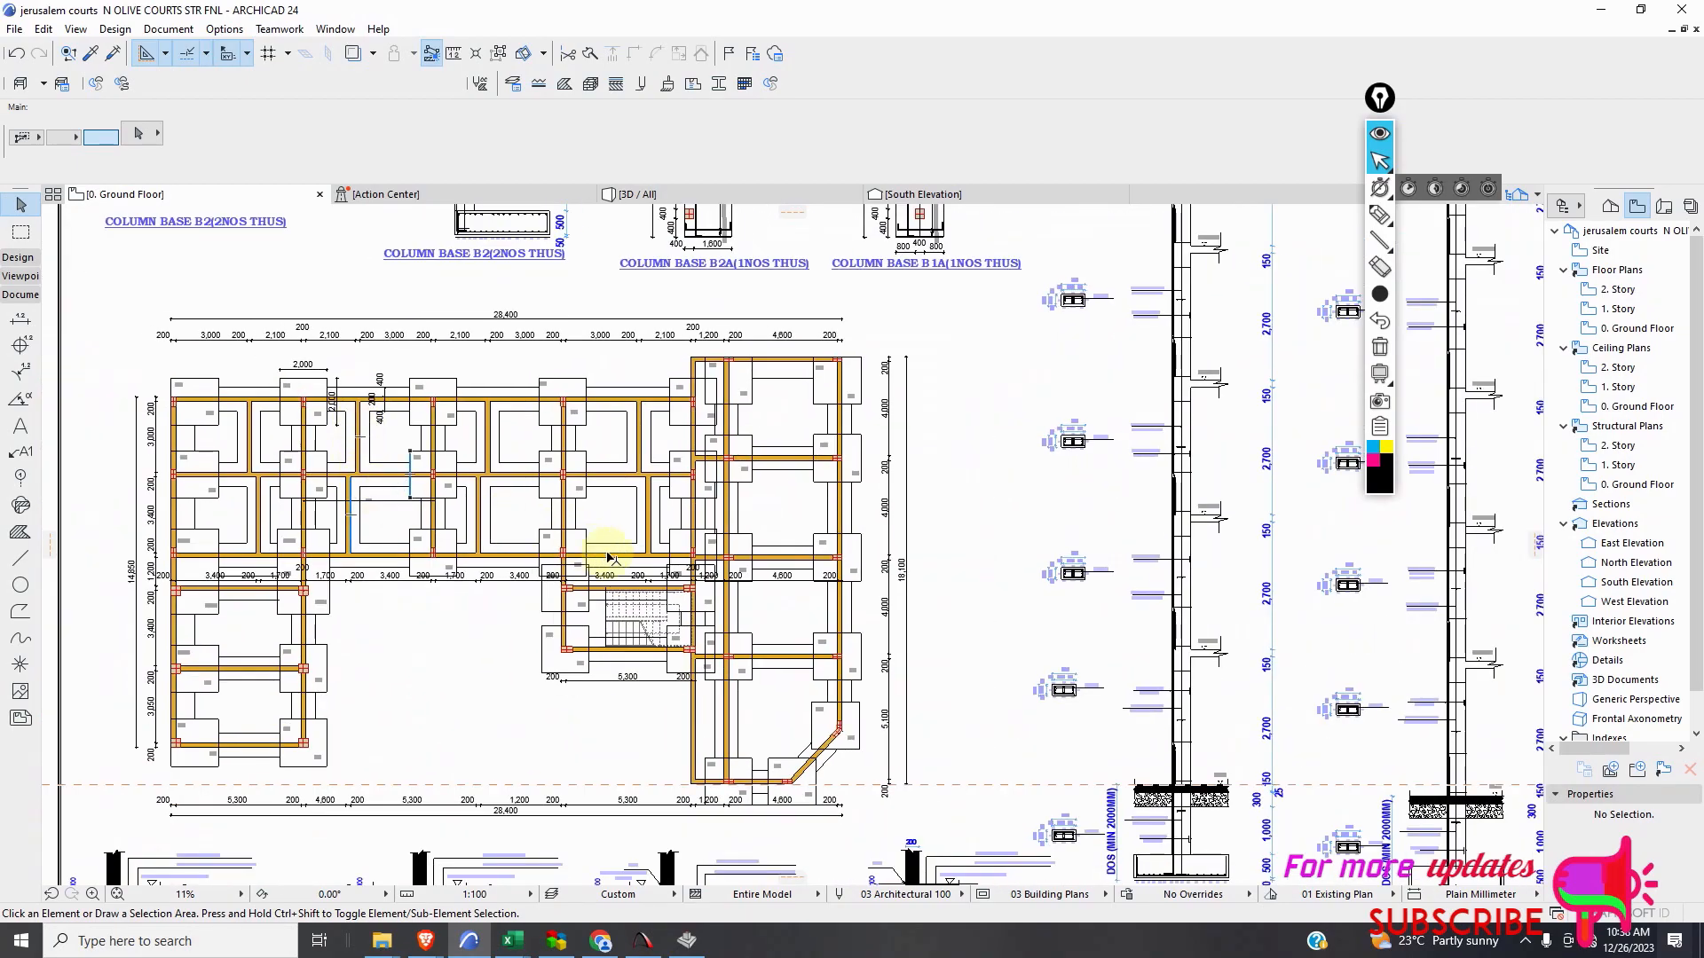
{"action": "scroll", "coordinate": [381, 415], "scroll_direction": "up", "scroll_amount": 1}
{"action": "scroll", "coordinate": [382, 417], "scroll_direction": "down", "scroll_amount": 1}
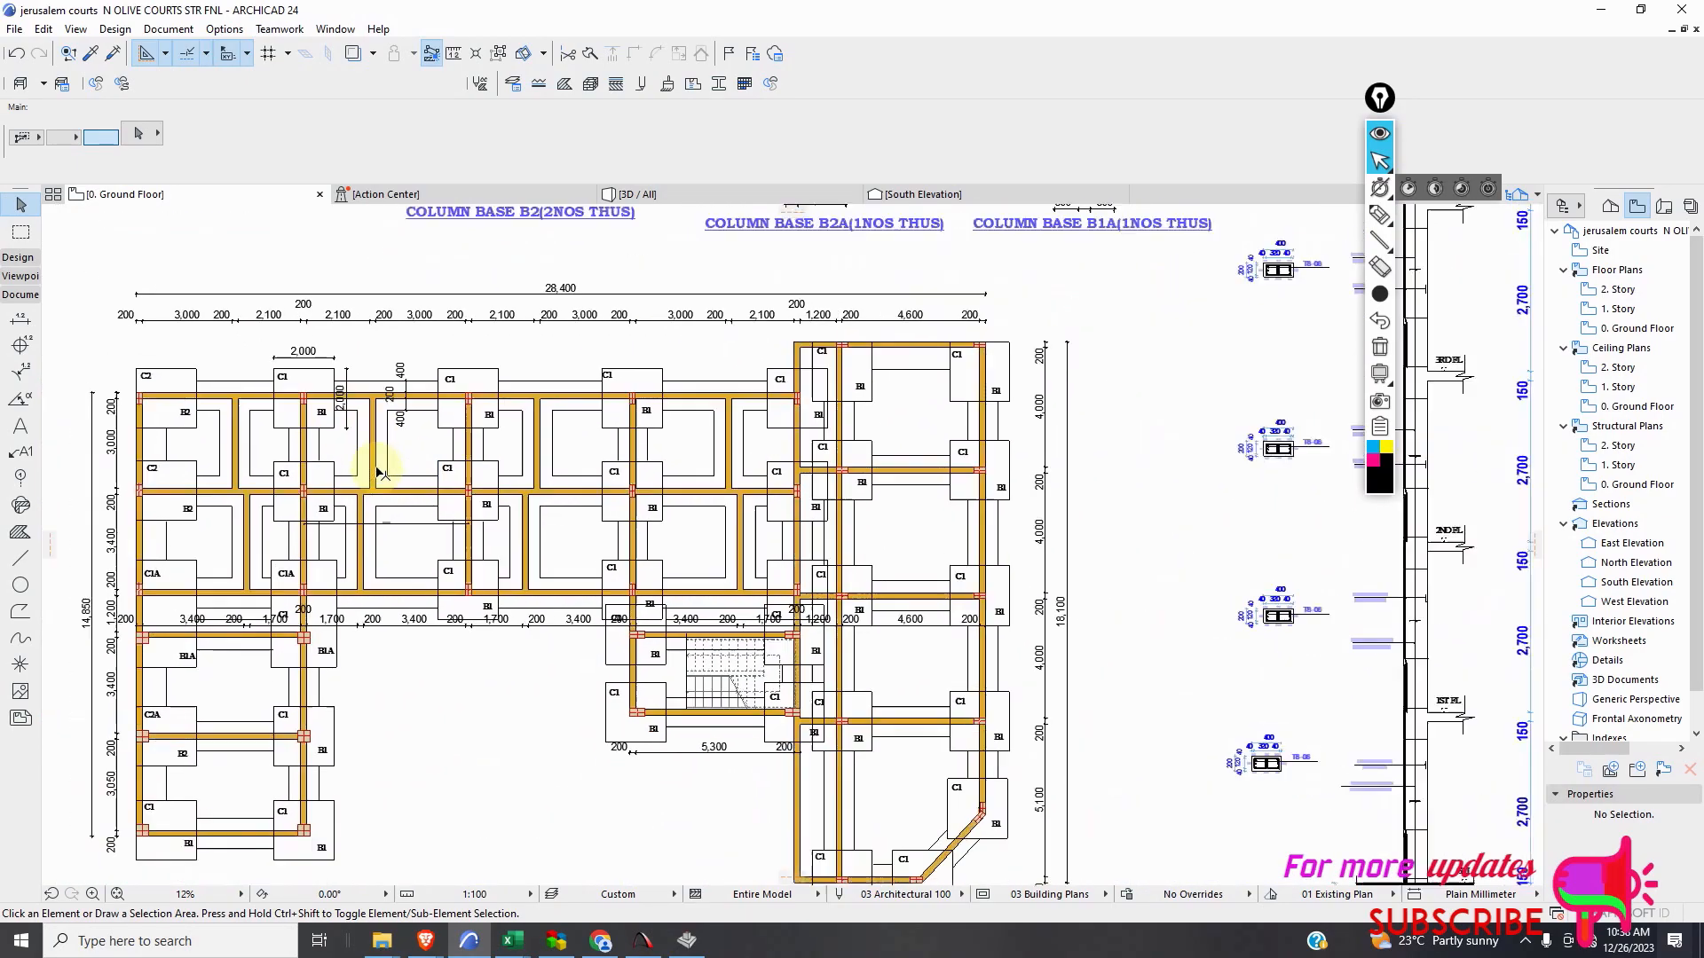
{"action": "scroll", "coordinate": [384, 424], "scroll_direction": "up", "scroll_amount": 3}
{"action": "scroll", "coordinate": [384, 428], "scroll_direction": "up", "scroll_amount": 2}
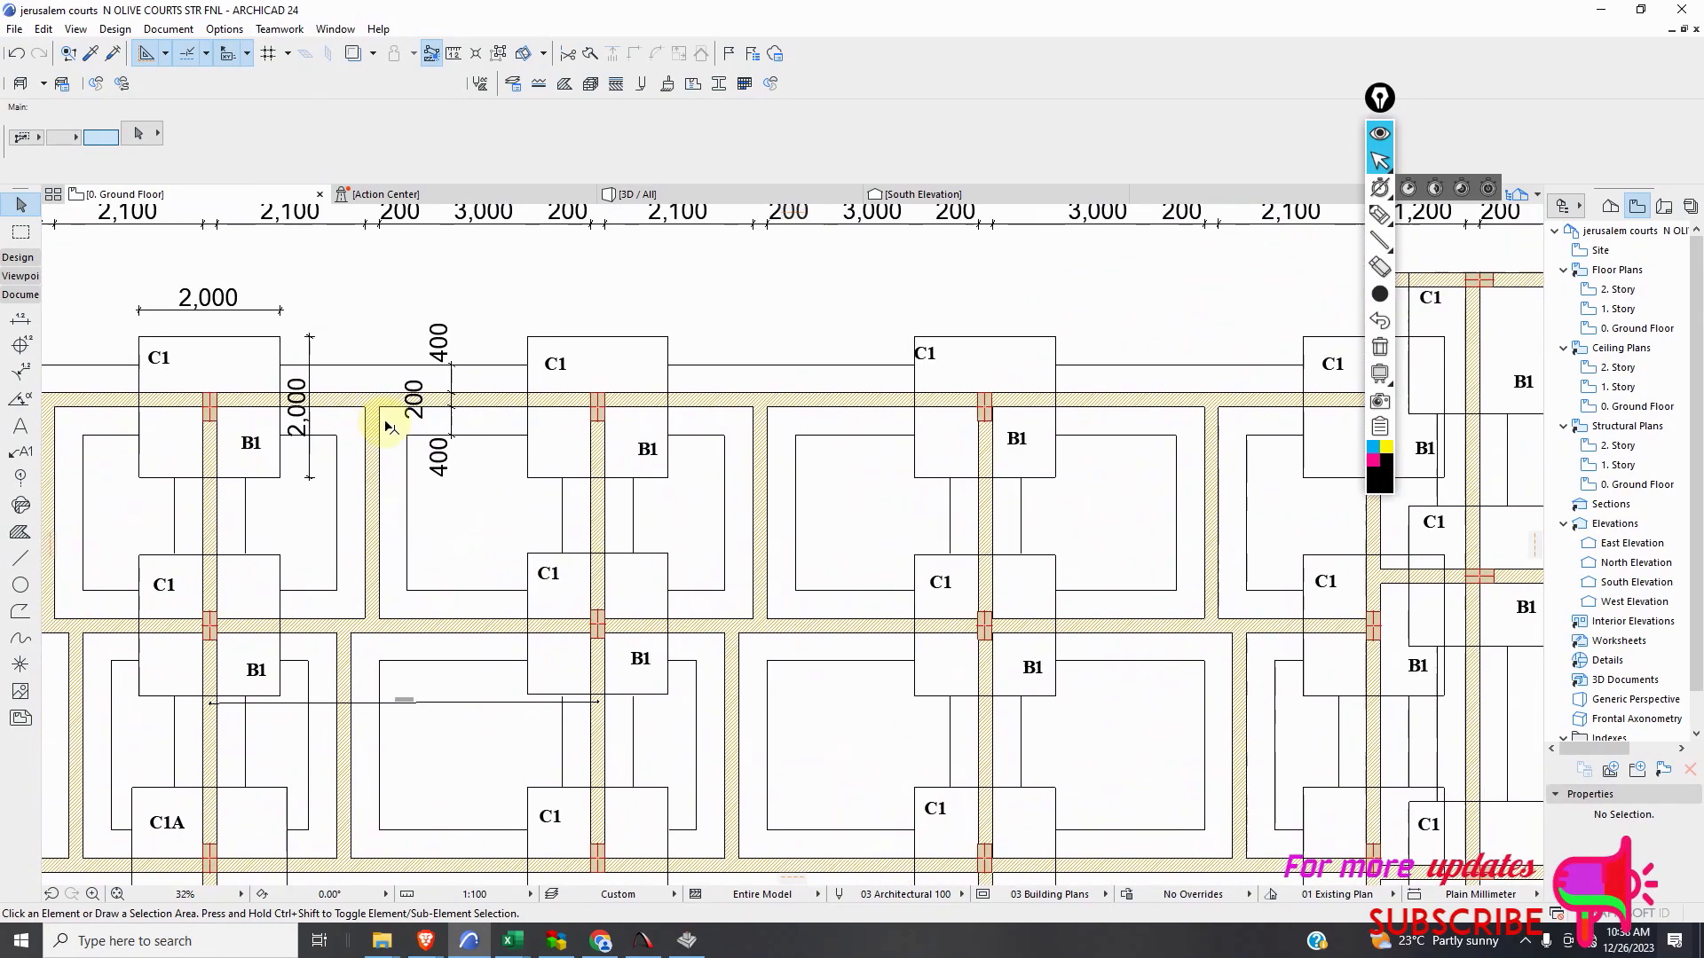
{"action": "scroll", "coordinate": [413, 448], "scroll_direction": "down", "scroll_amount": 2}
{"action": "scroll", "coordinate": [412, 448], "scroll_direction": "down", "scroll_amount": 1}
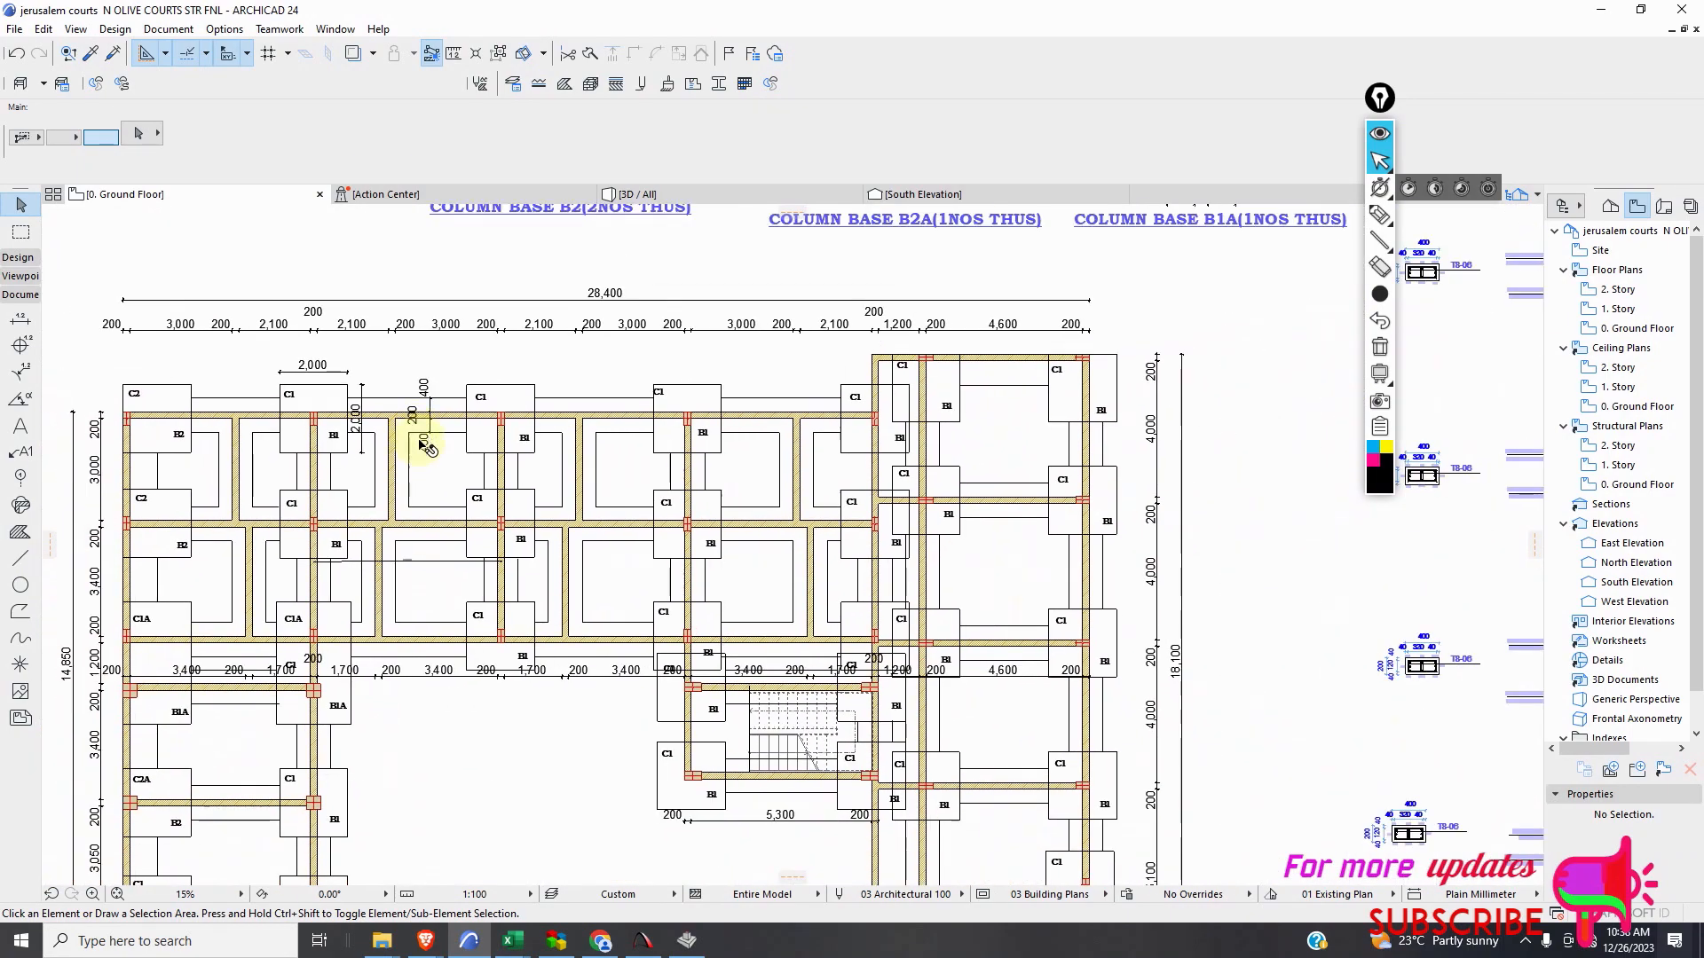
{"action": "scroll", "coordinate": [407, 456], "scroll_direction": "down", "scroll_amount": 1}
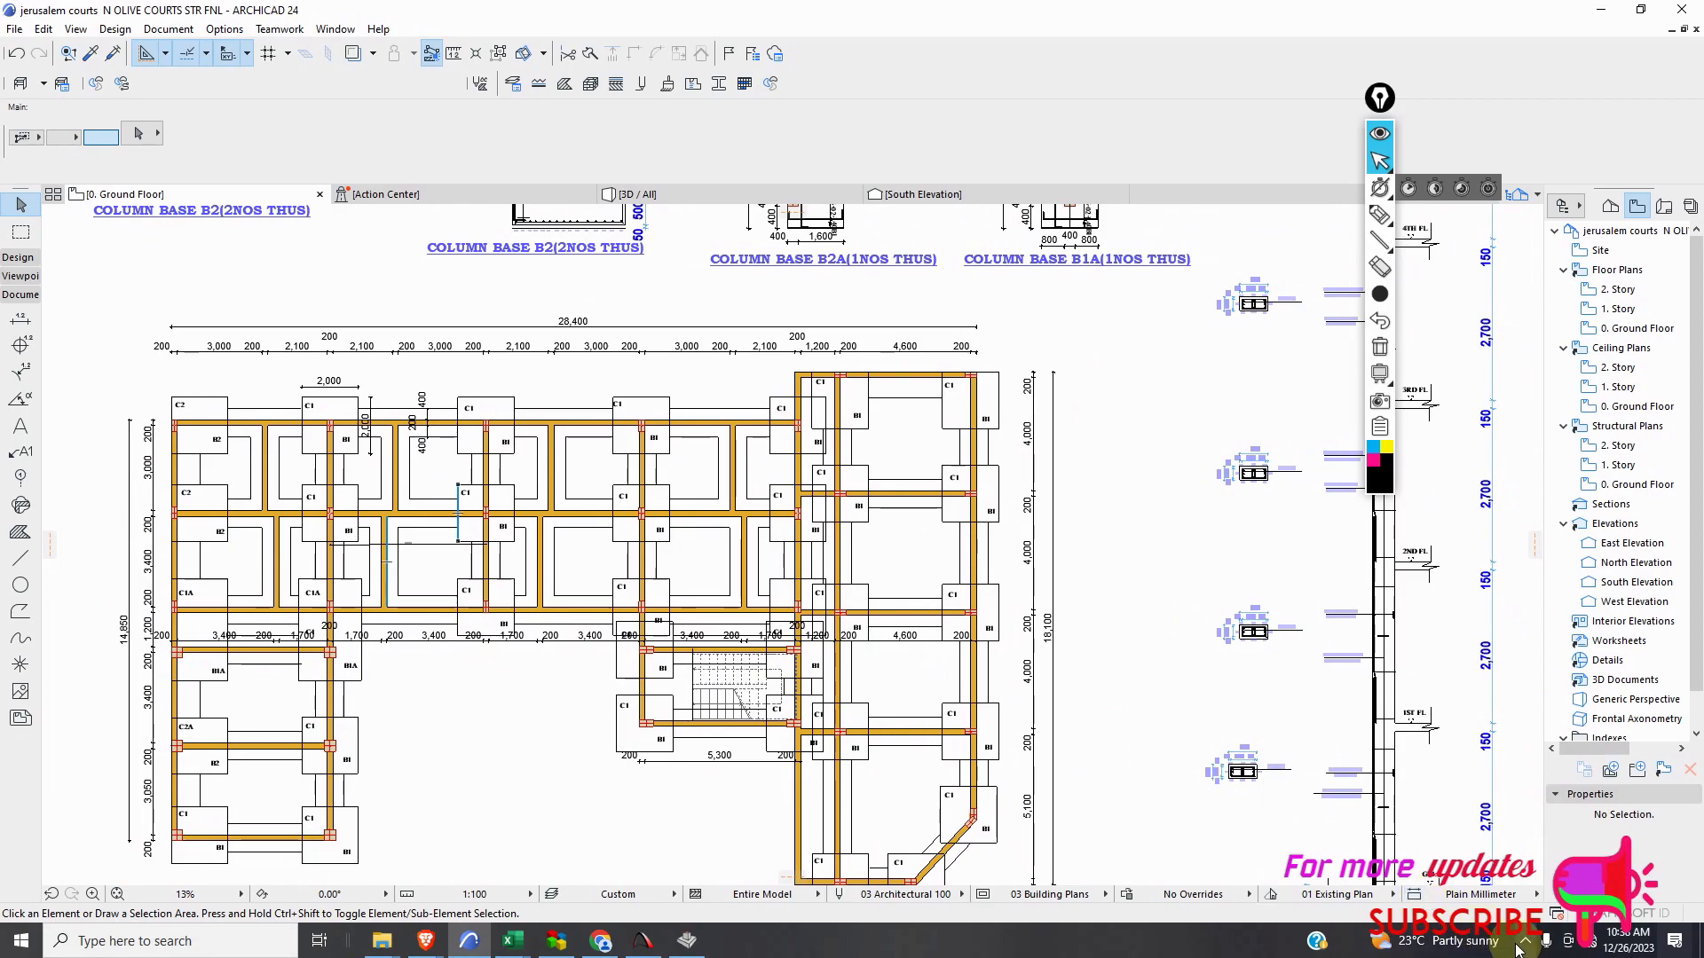
{"action": "left_click", "coordinate": [1524, 942]}
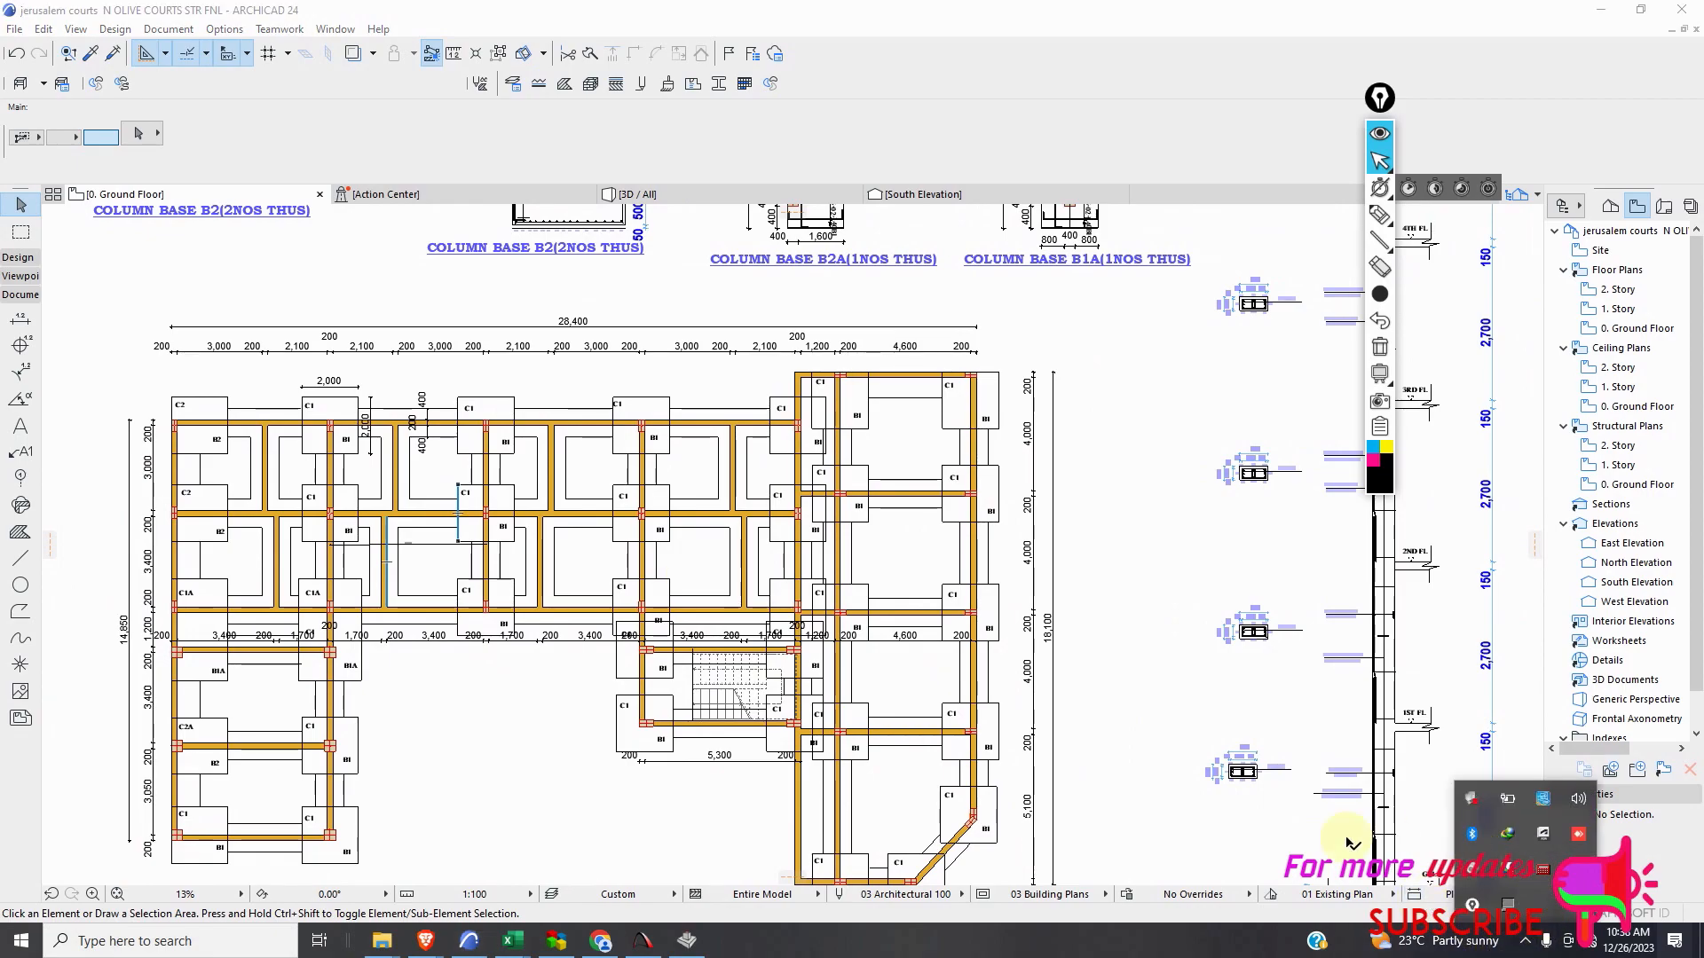
{"action": "left_click", "coordinate": [1578, 834]}
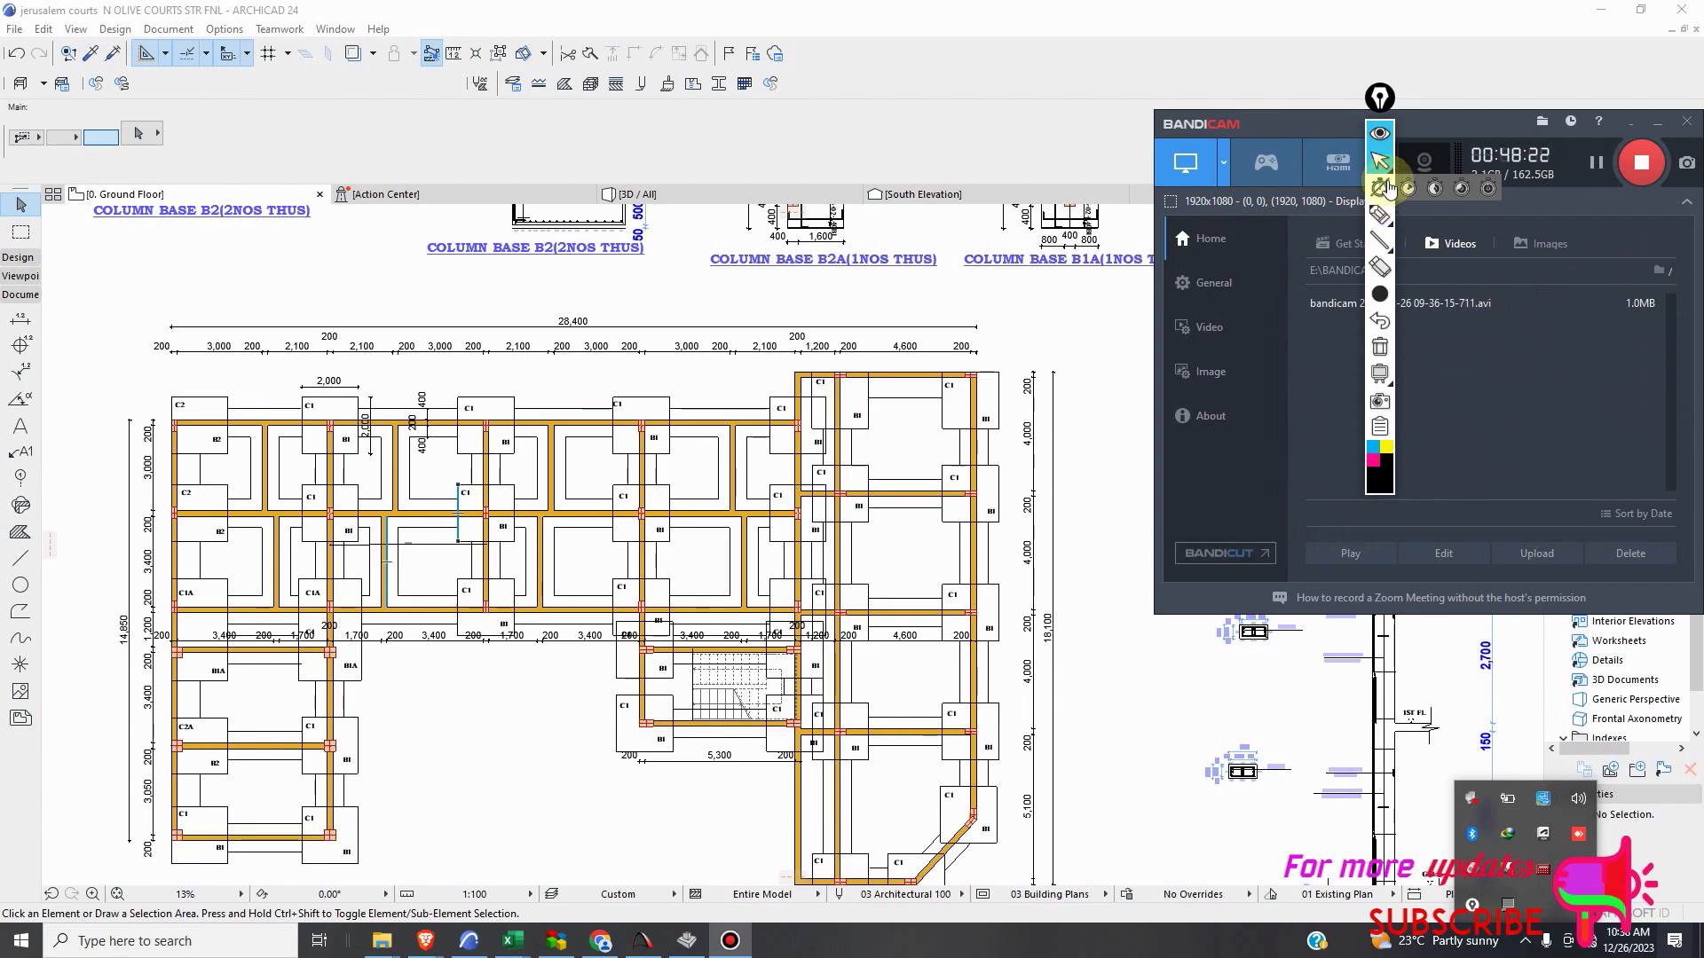
{"action": "left_click", "coordinate": [1375, 216]}
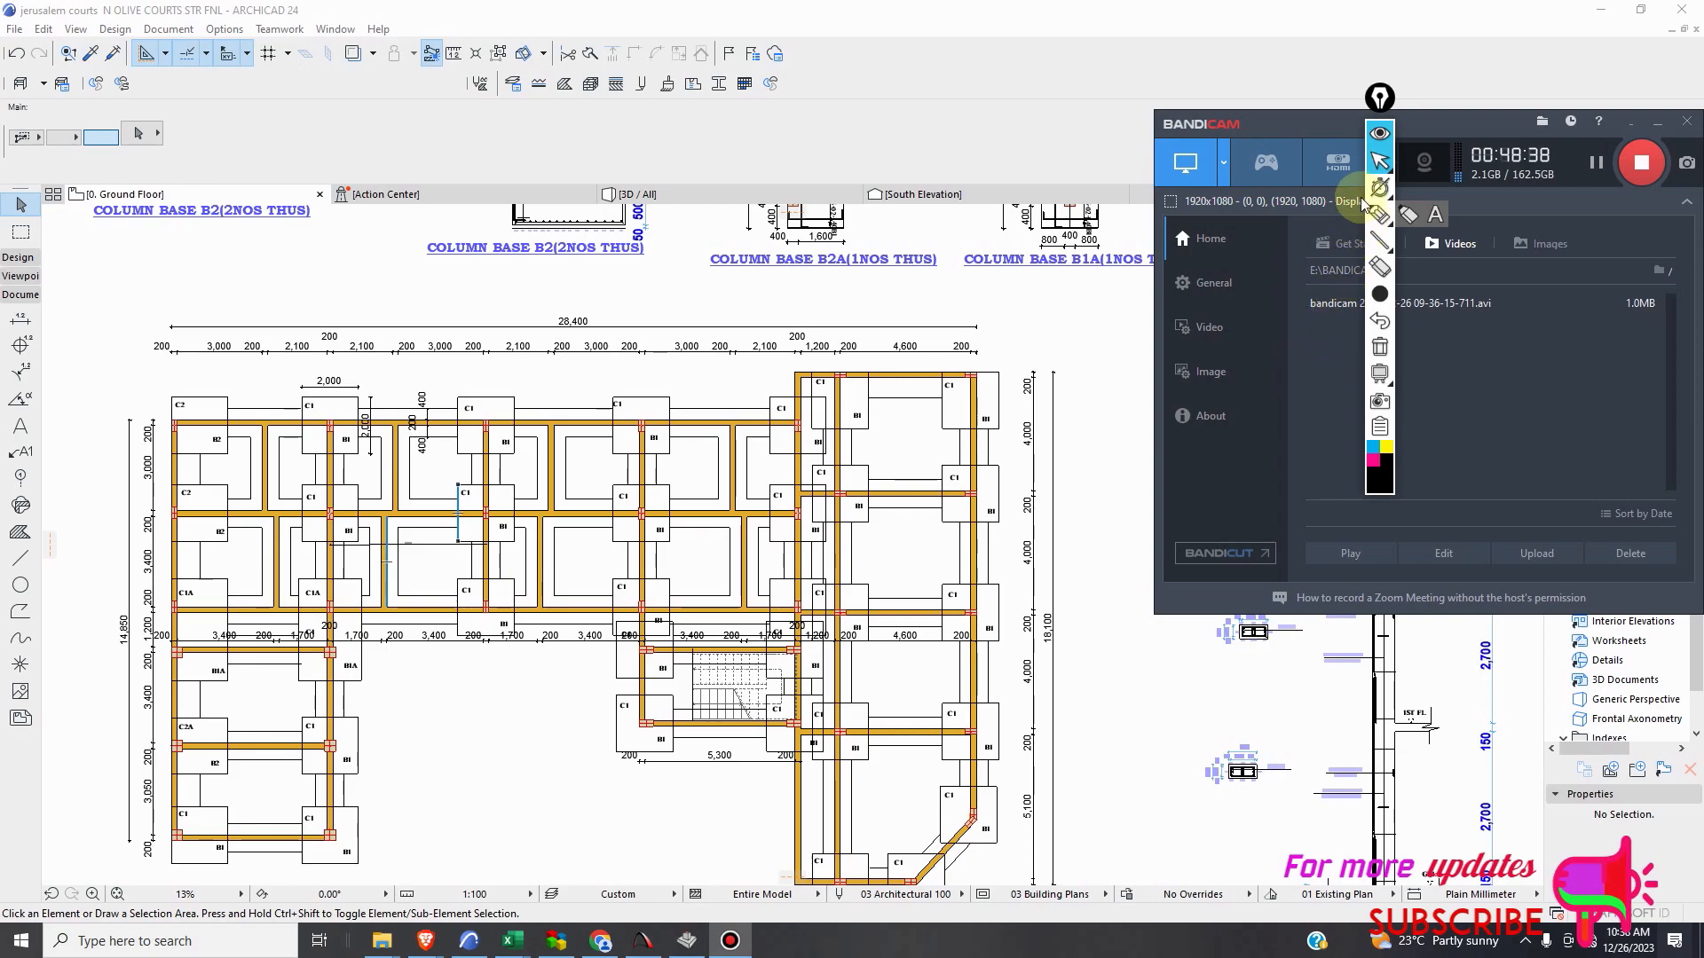
{"action": "mouse_move", "coordinate": [1381, 107]}
{"action": "left_mouse_down"}
{"action": "mouse_move", "coordinate": [1049, 160]}
{"action": "mouse_move", "coordinate": [734, 131]}
{"action": "mouse_move", "coordinate": [670, 173]}
{"action": "mouse_move", "coordinate": [642, 222]}
{"action": "mouse_move", "coordinate": [596, 404]}
{"action": "left_mouse_up"}
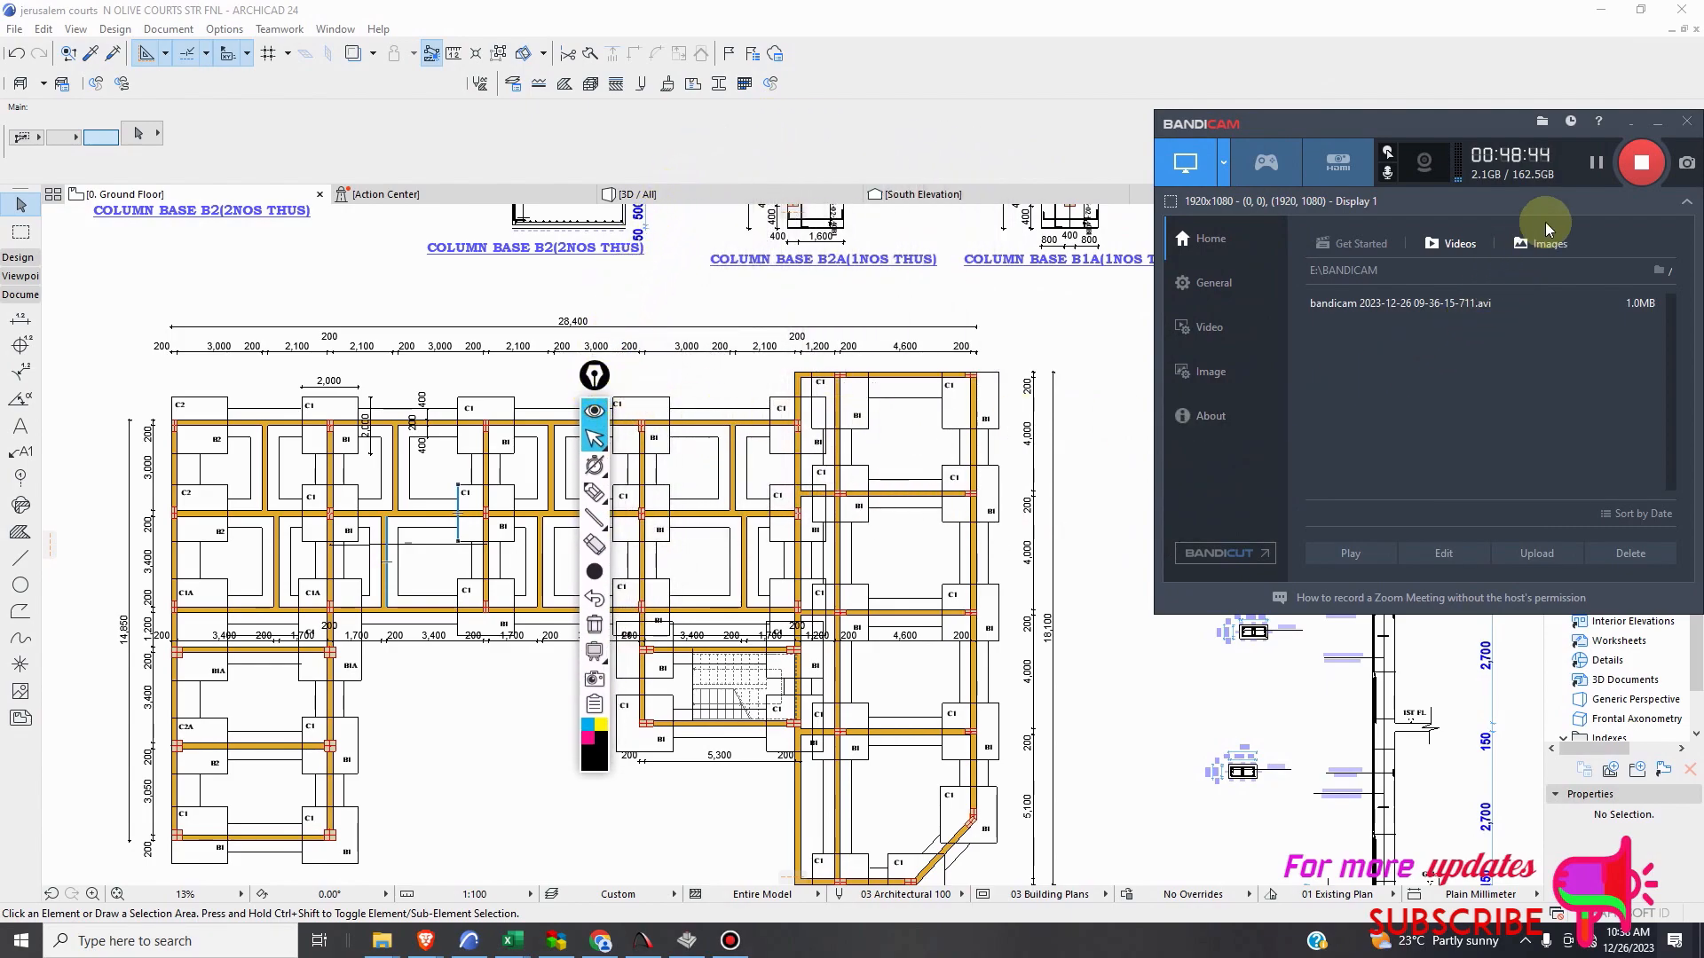